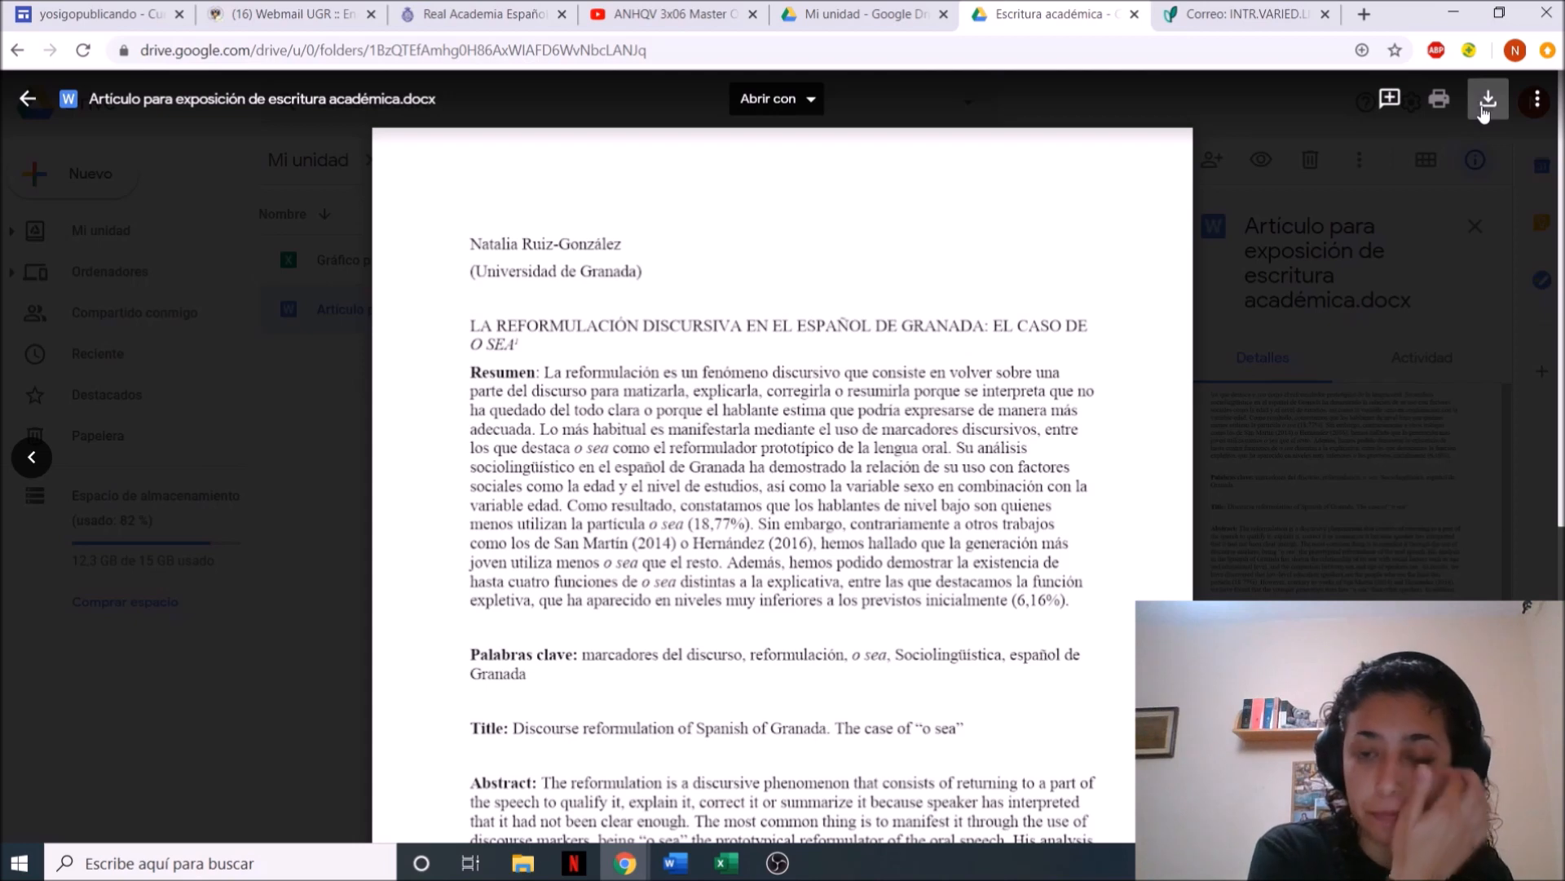
Download "Artículo para exposición de escritura académica.docx" from Google Drive
click(1486, 102)
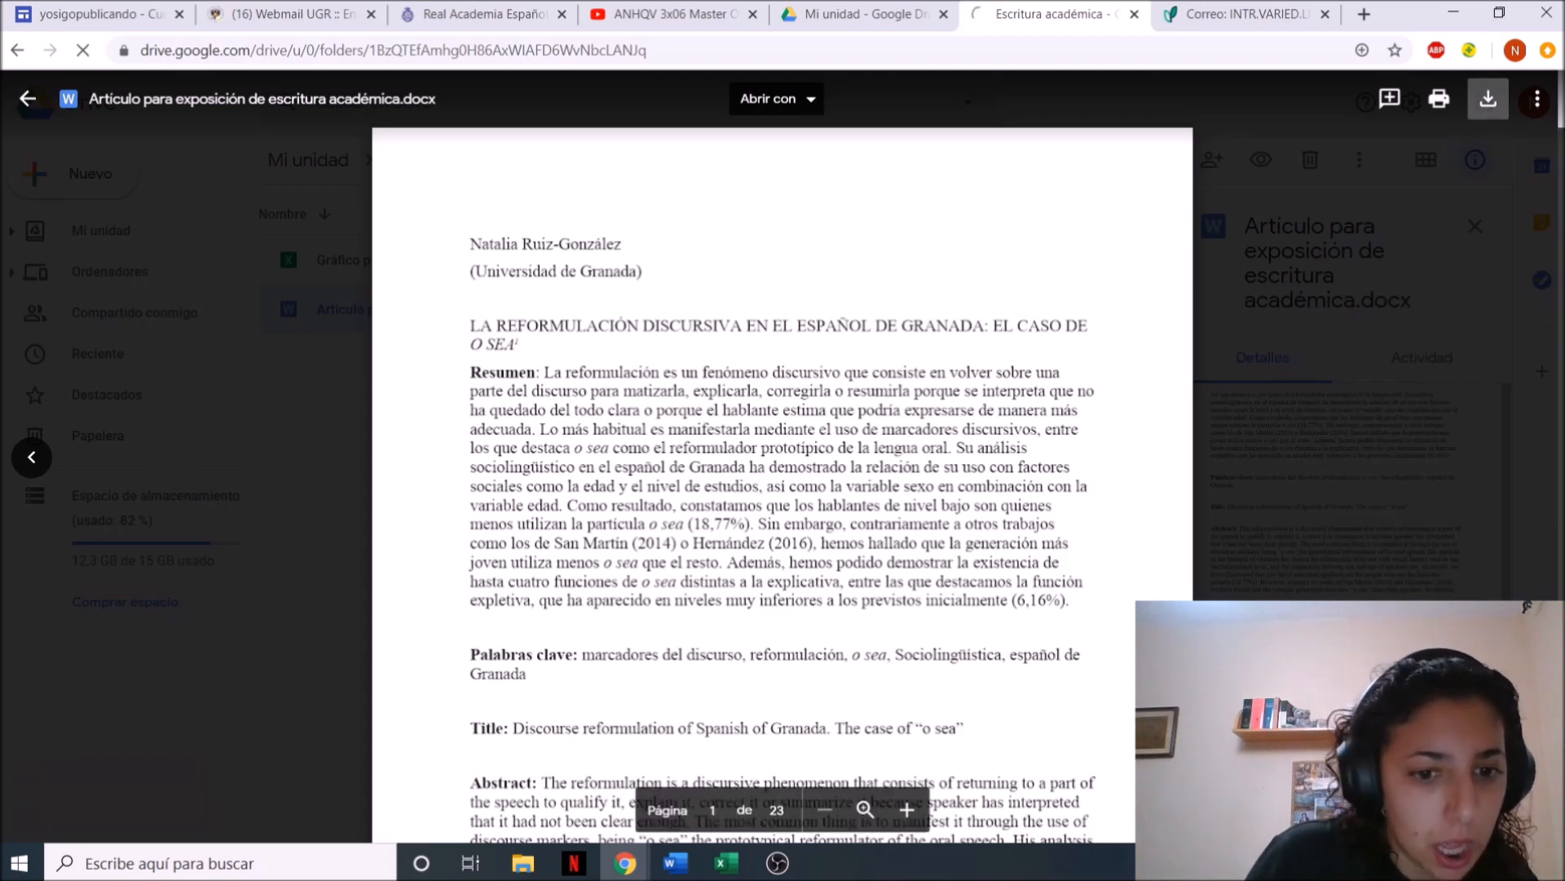
mouse_move(676, 862)
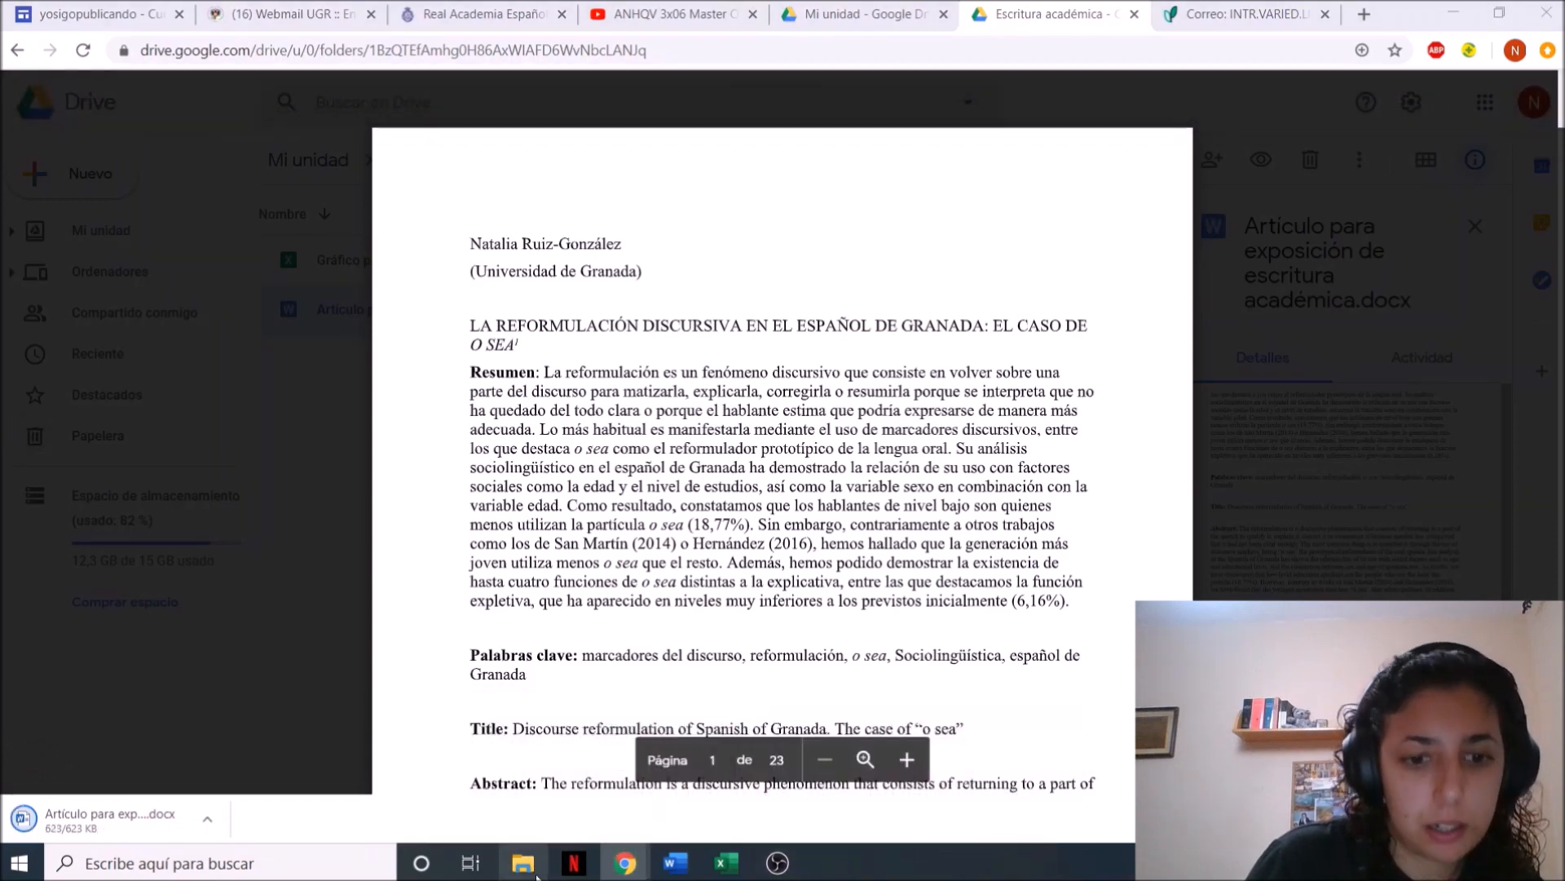
Switch to File Explorer and open "Guion para la charla de escritura académica.docx" from the project folder under Documentos > Documentación > Proyectos docentes
click(524, 865)
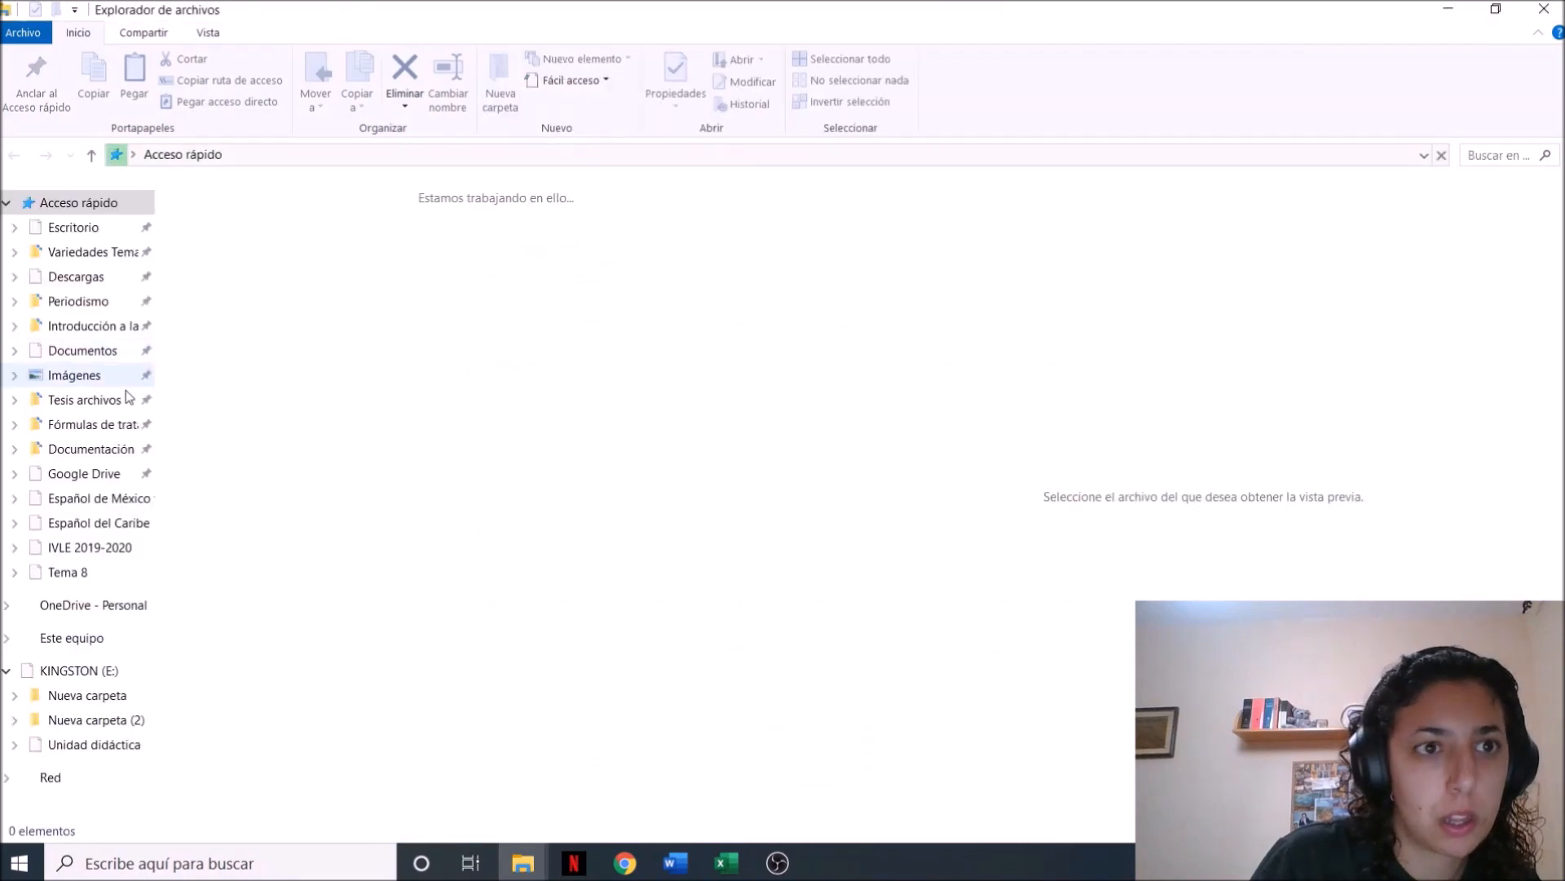
click(94, 351)
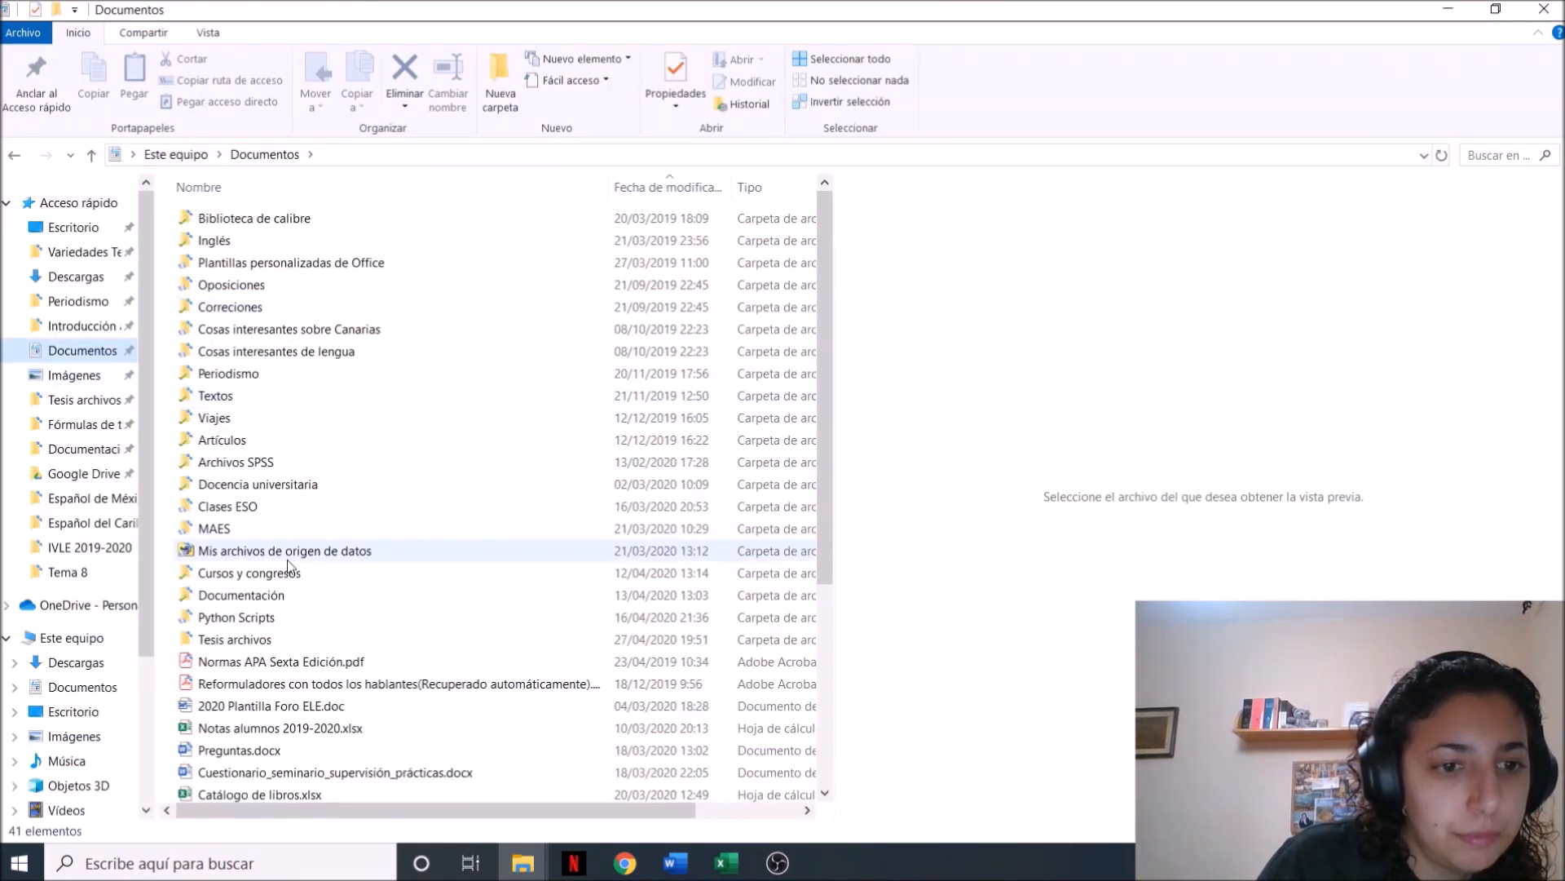
double_click(285, 596)
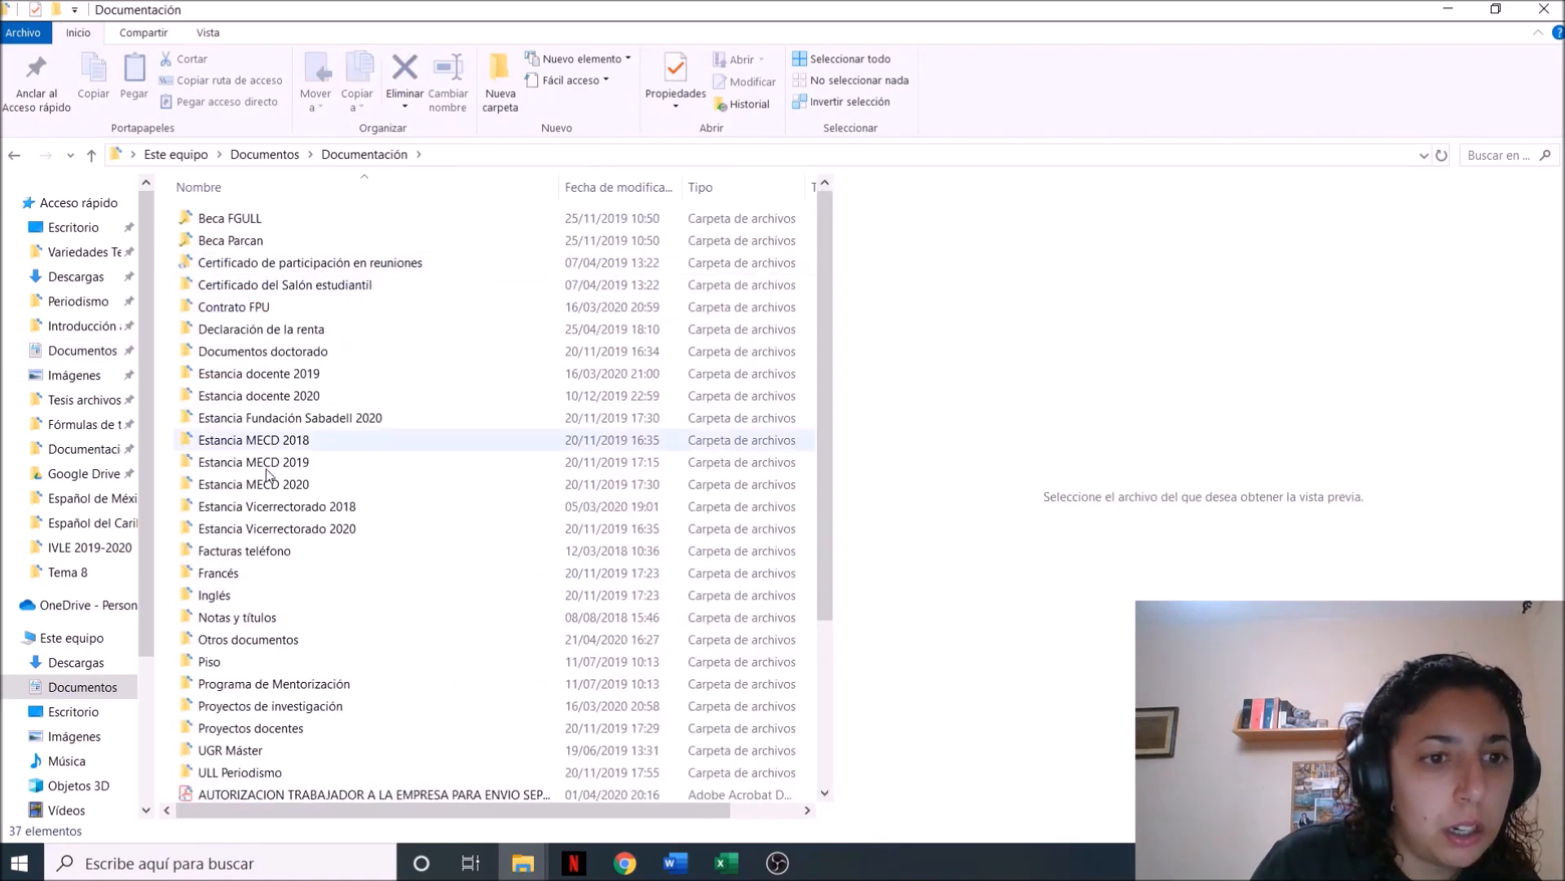
double_click(287, 728)
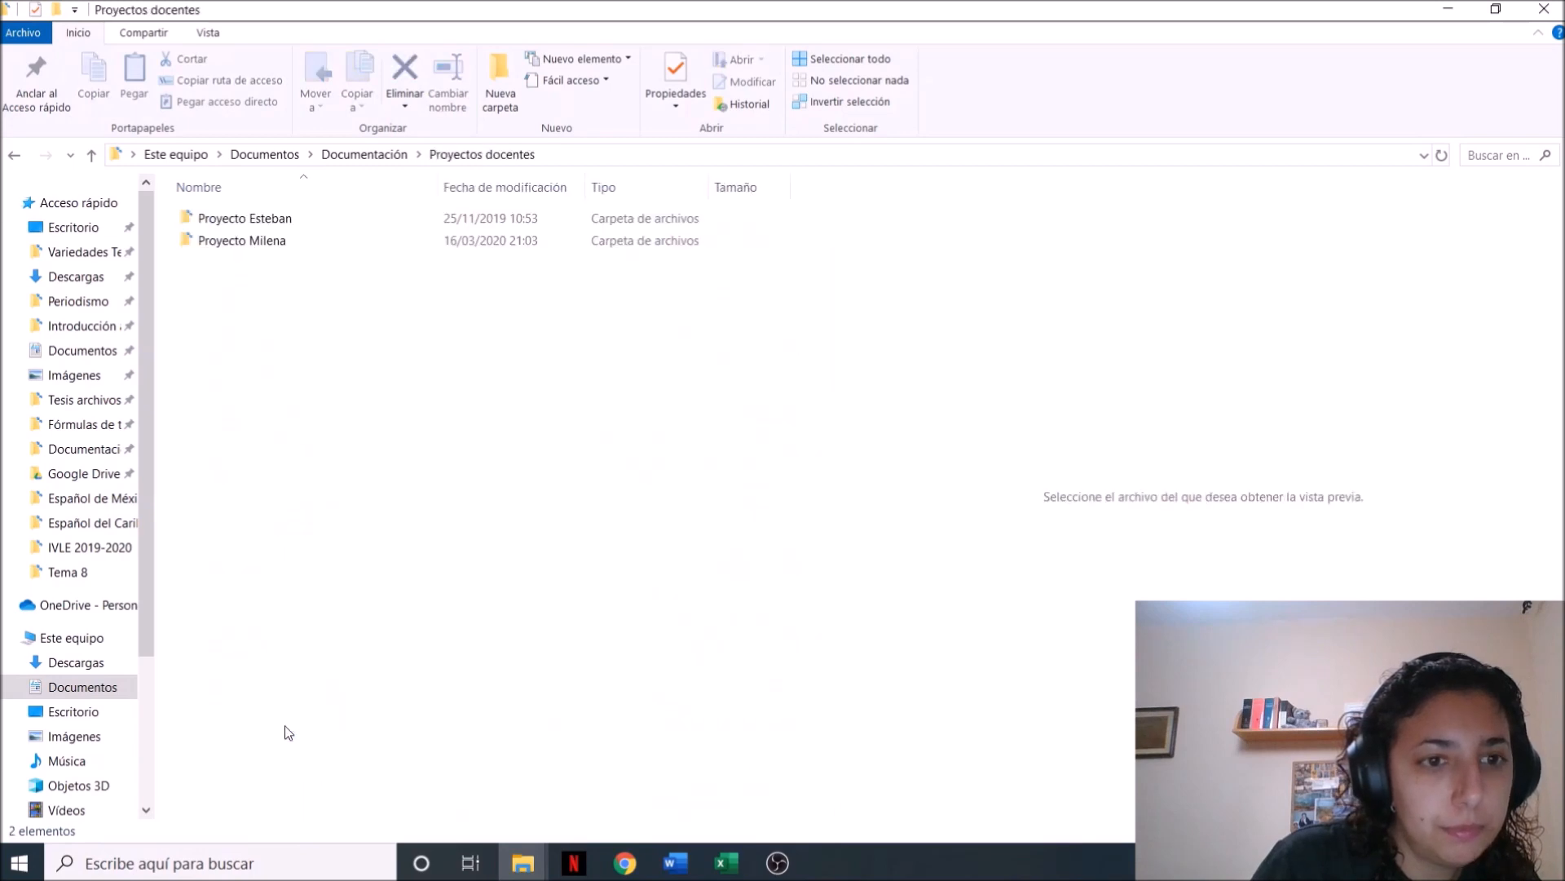
double_click(273, 242)
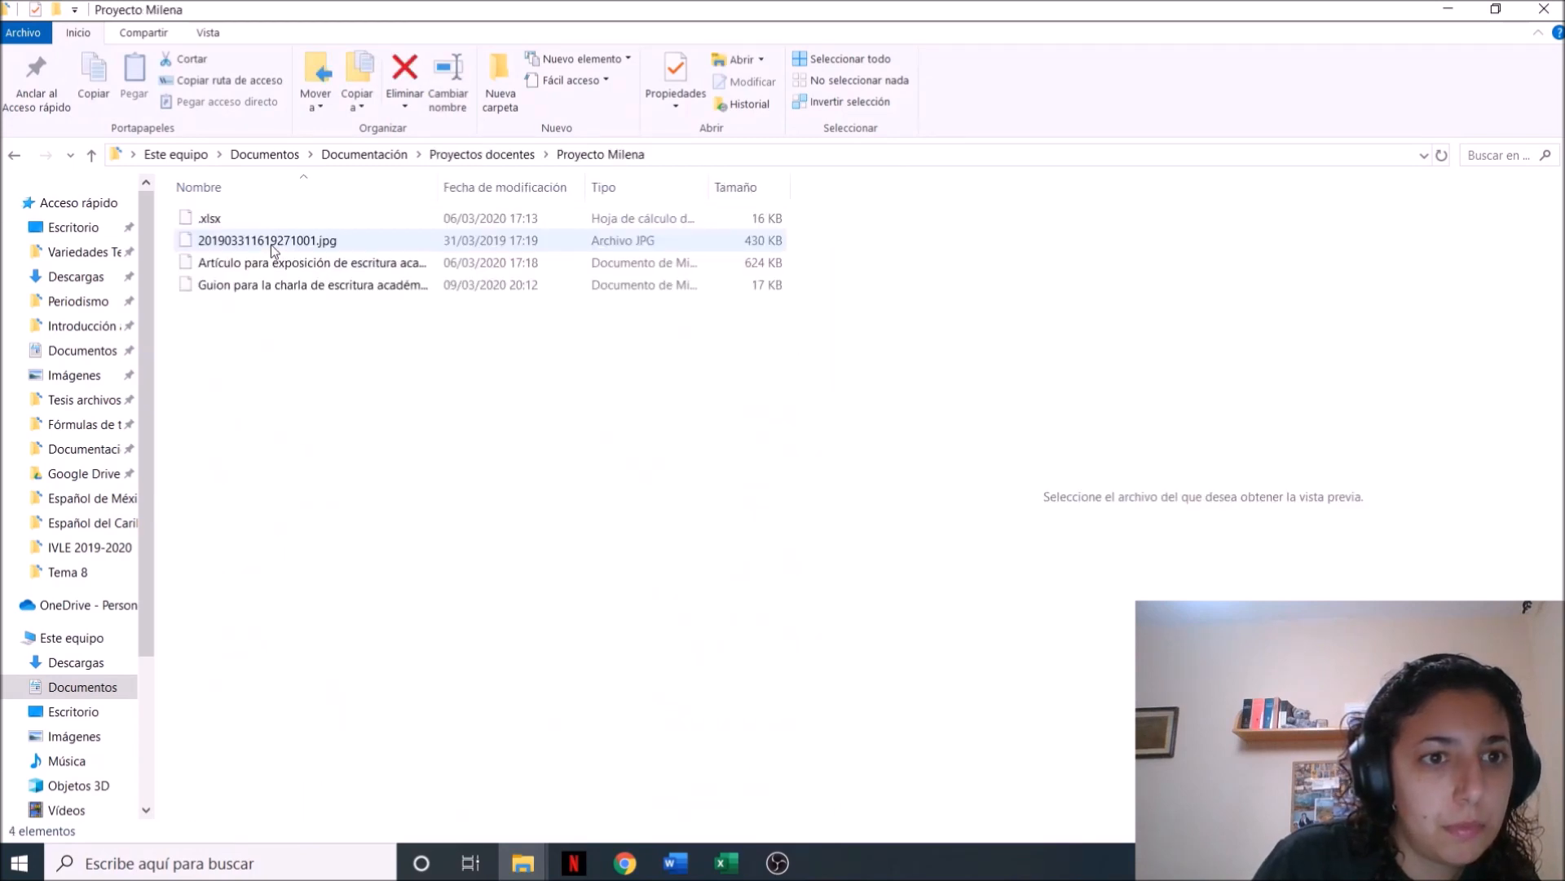
click(248, 283)
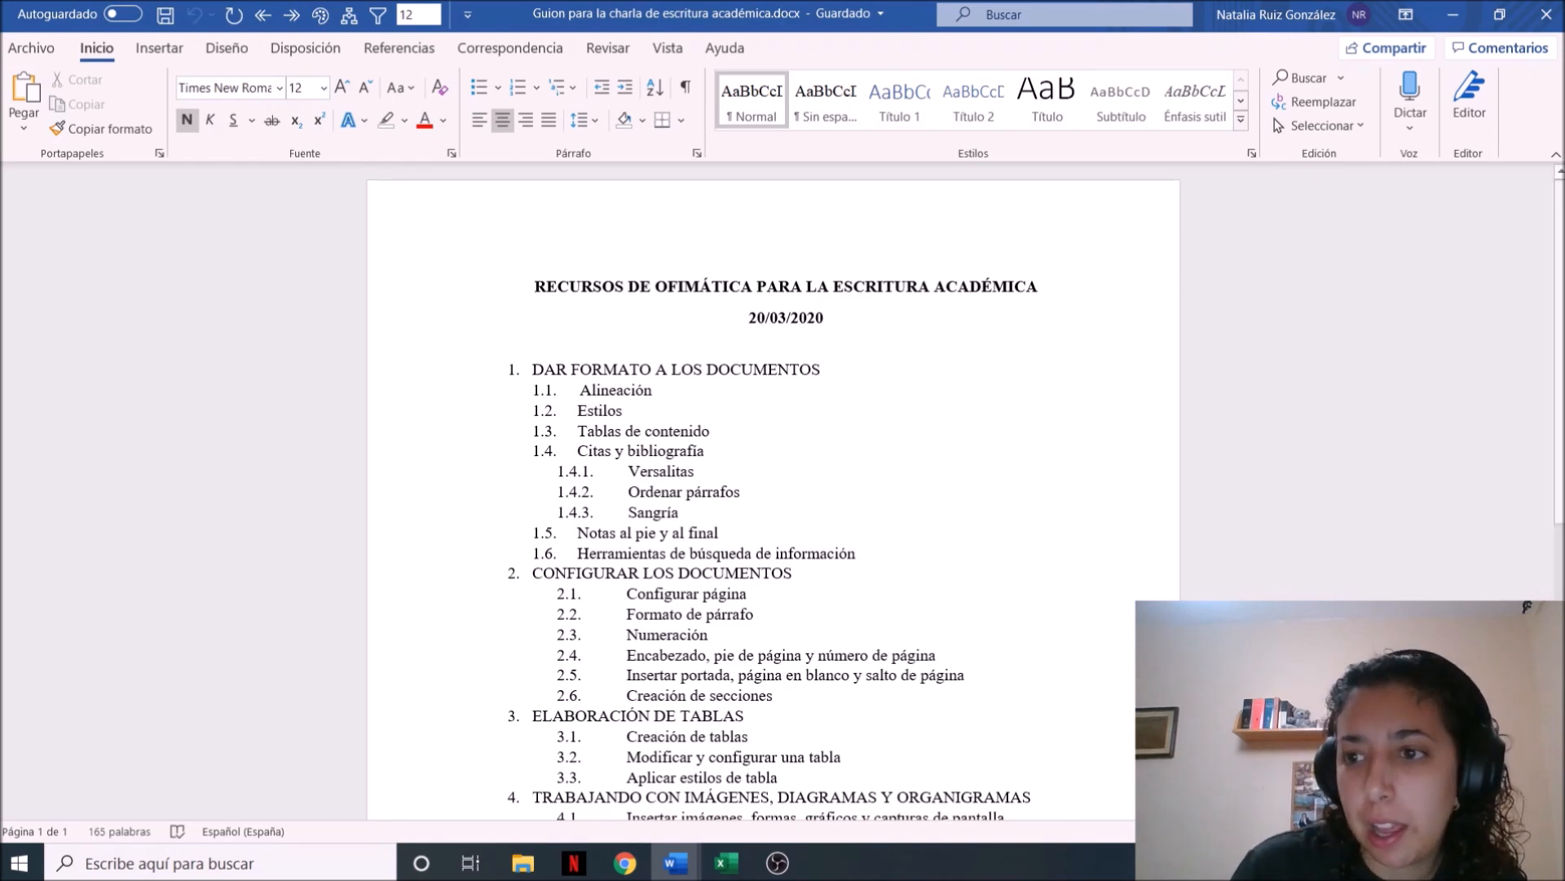
scroll(773, 492, down, 4)
drag(1562, 432, 1560, 423)
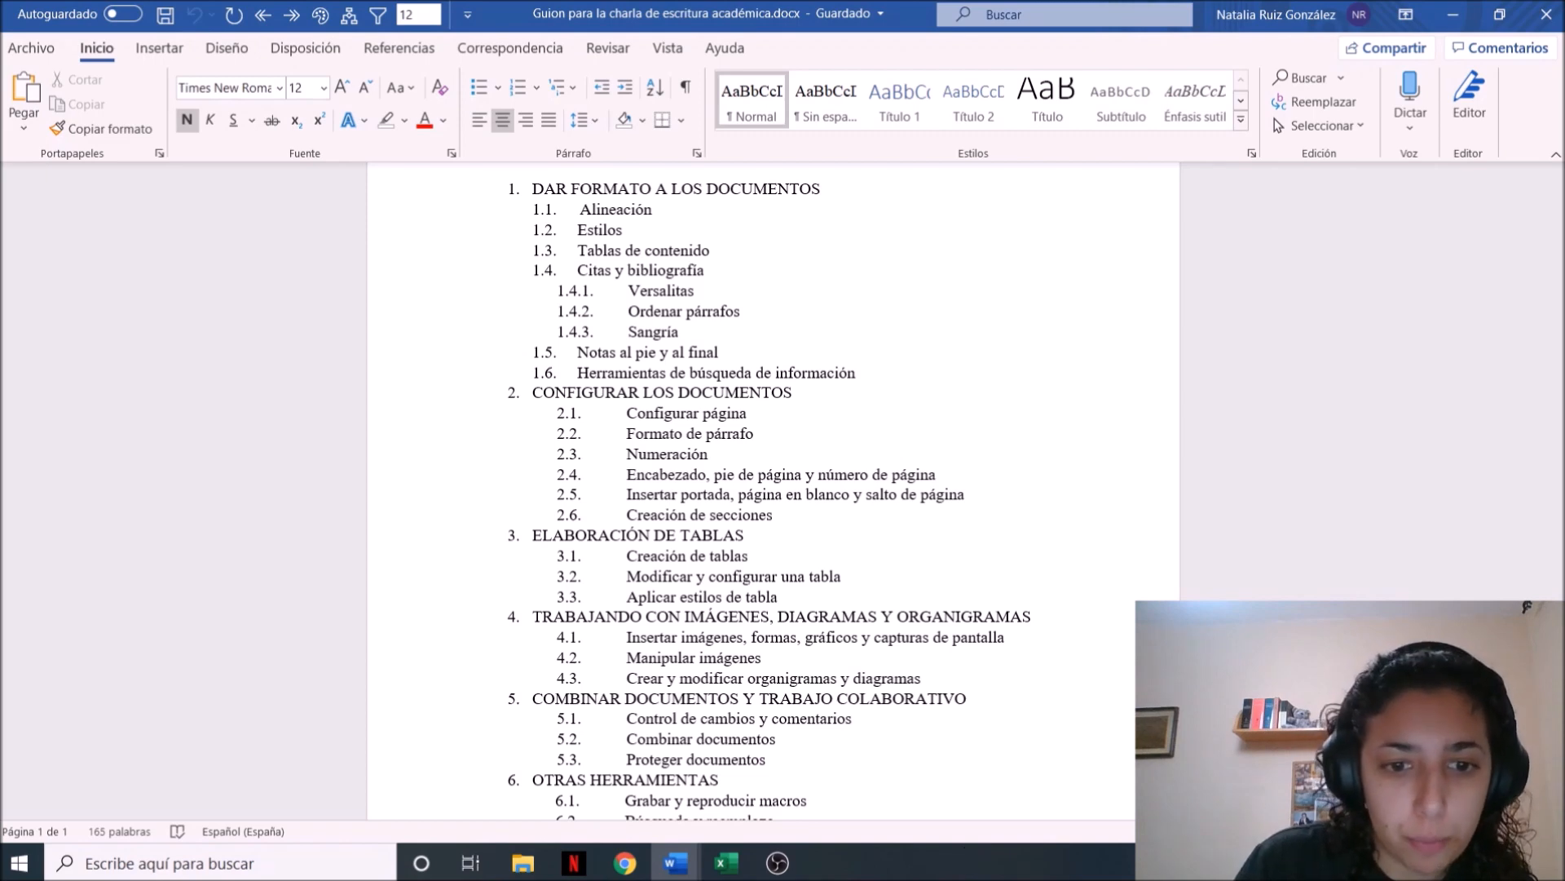
Arrange all open windows side by side and minimize the OBS Studio, Excel and File Explorer windows
right_click(912, 874)
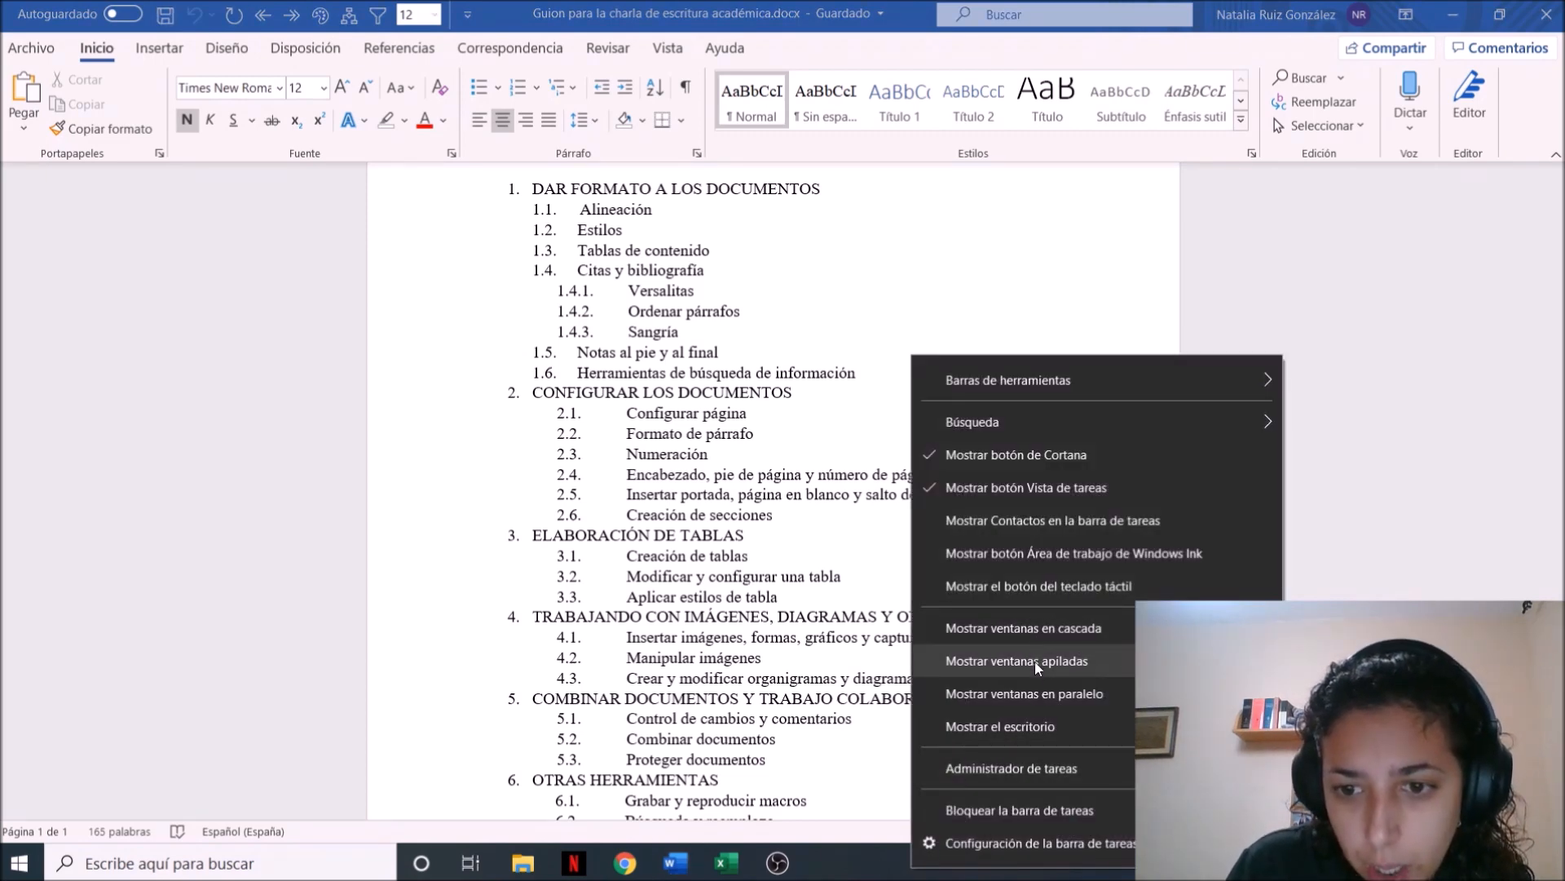
click(1036, 692)
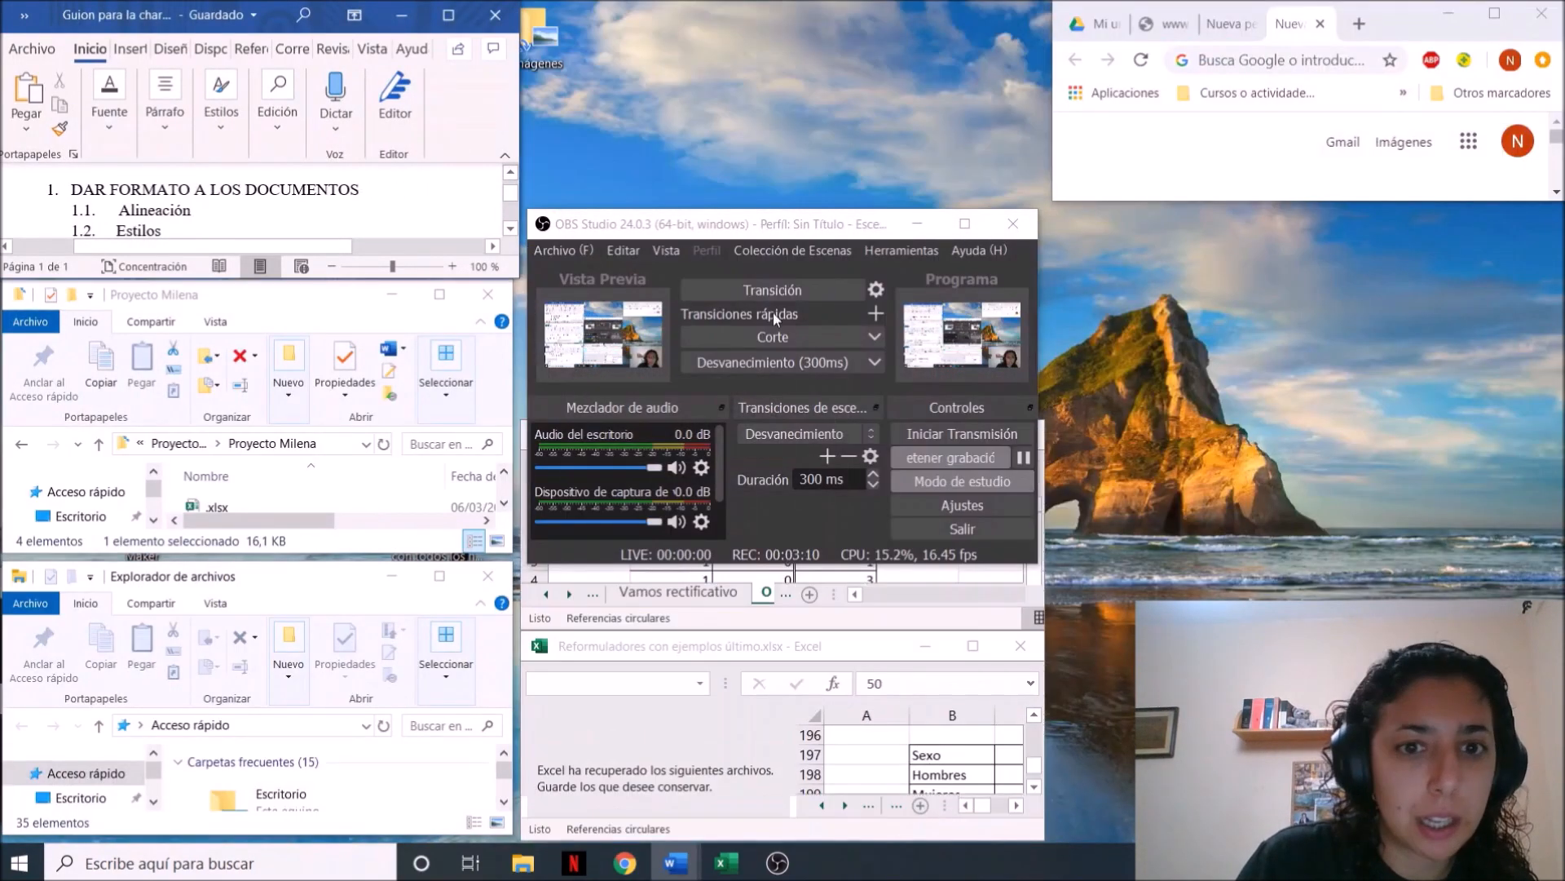
click(917, 224)
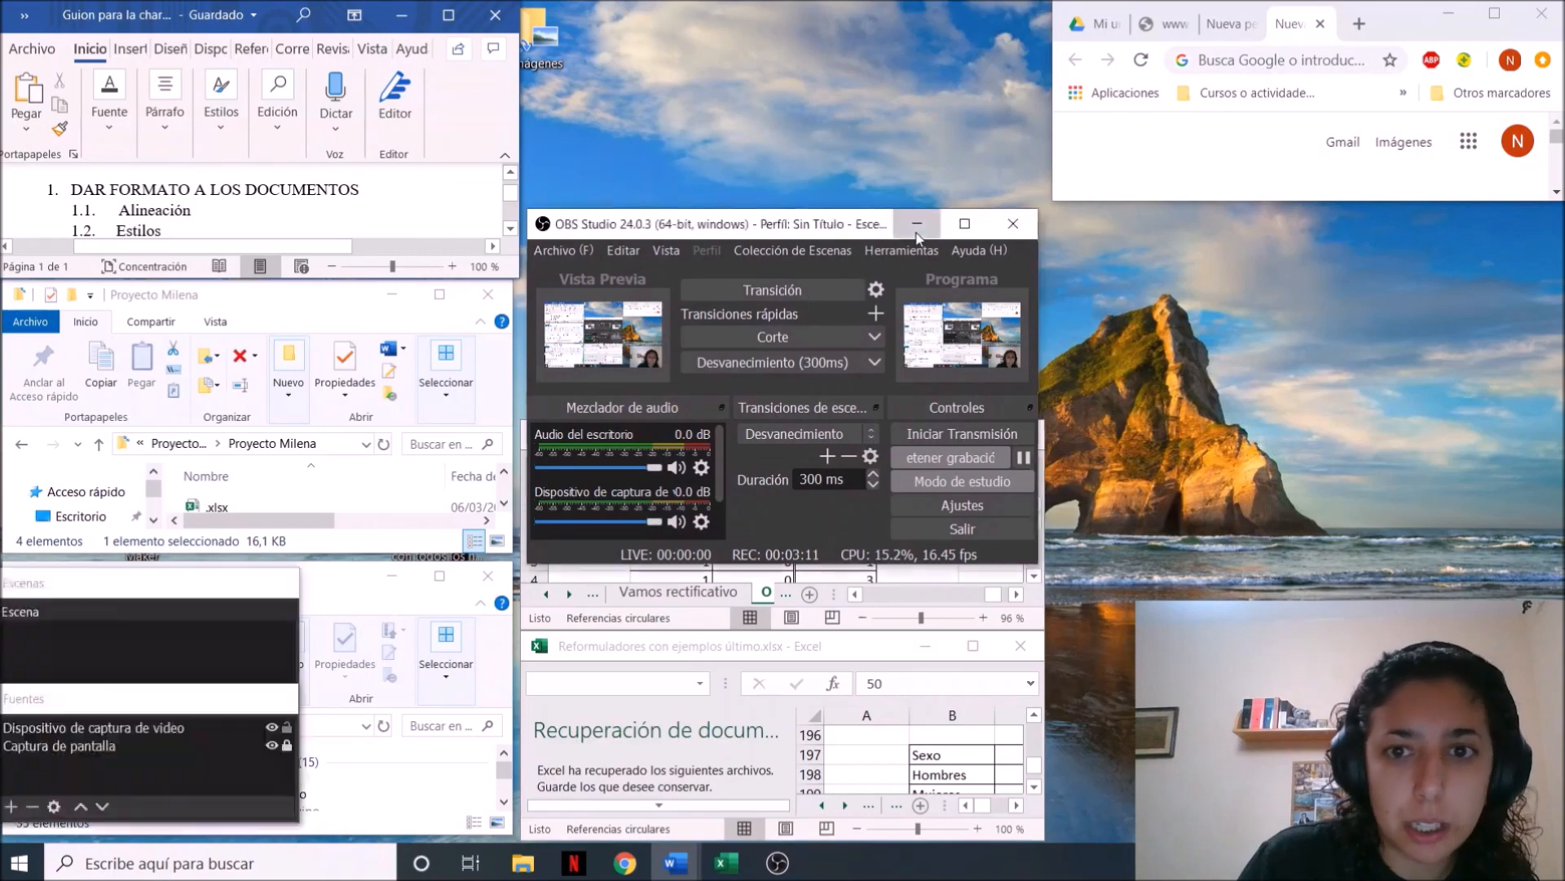
click(925, 435)
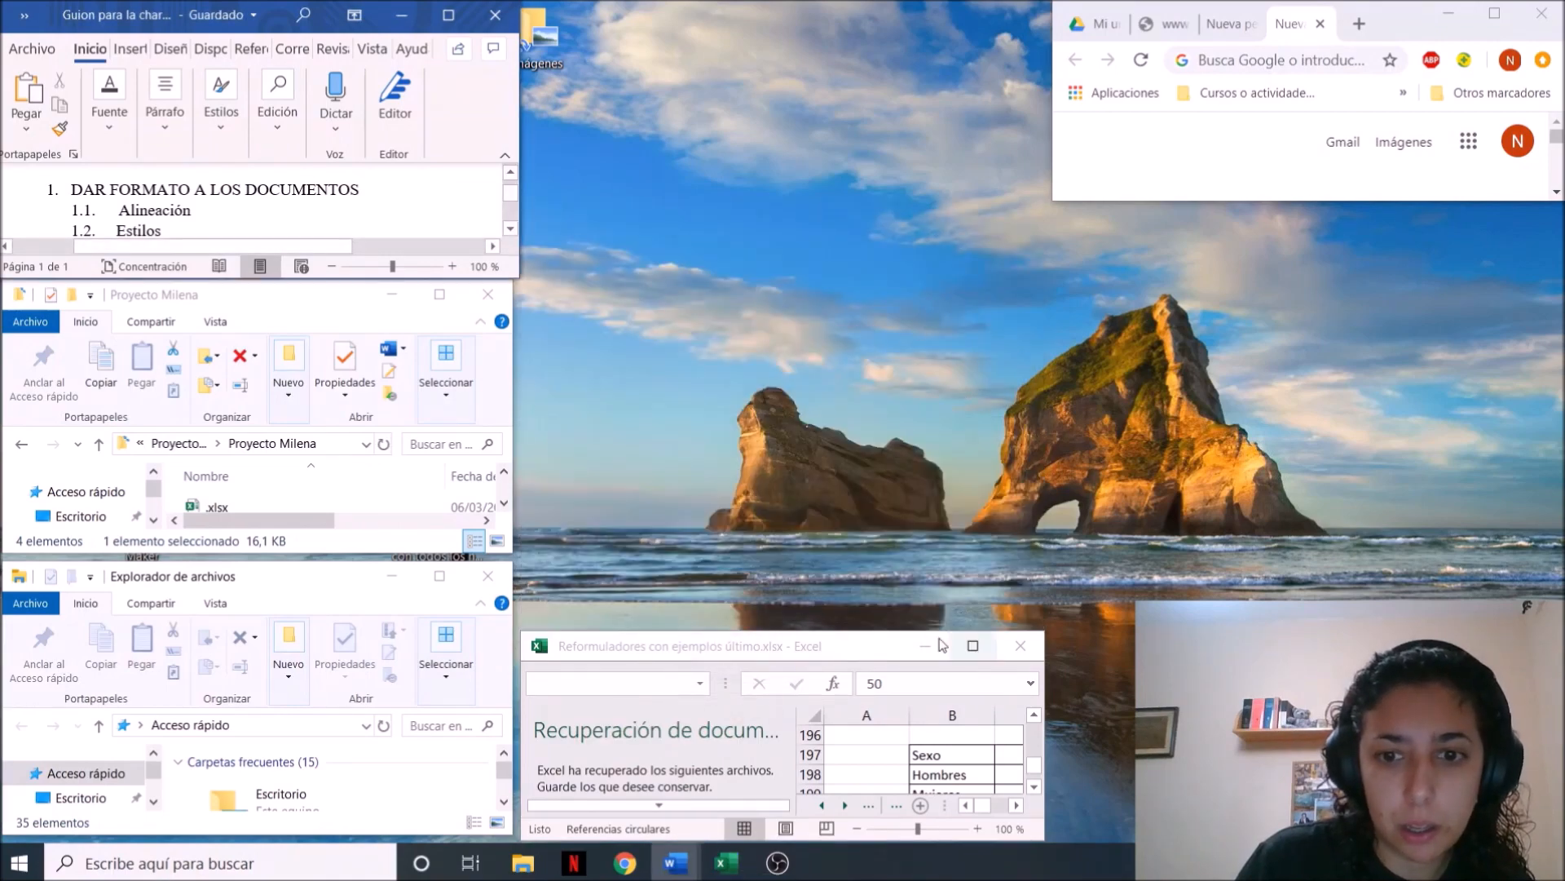
click(925, 646)
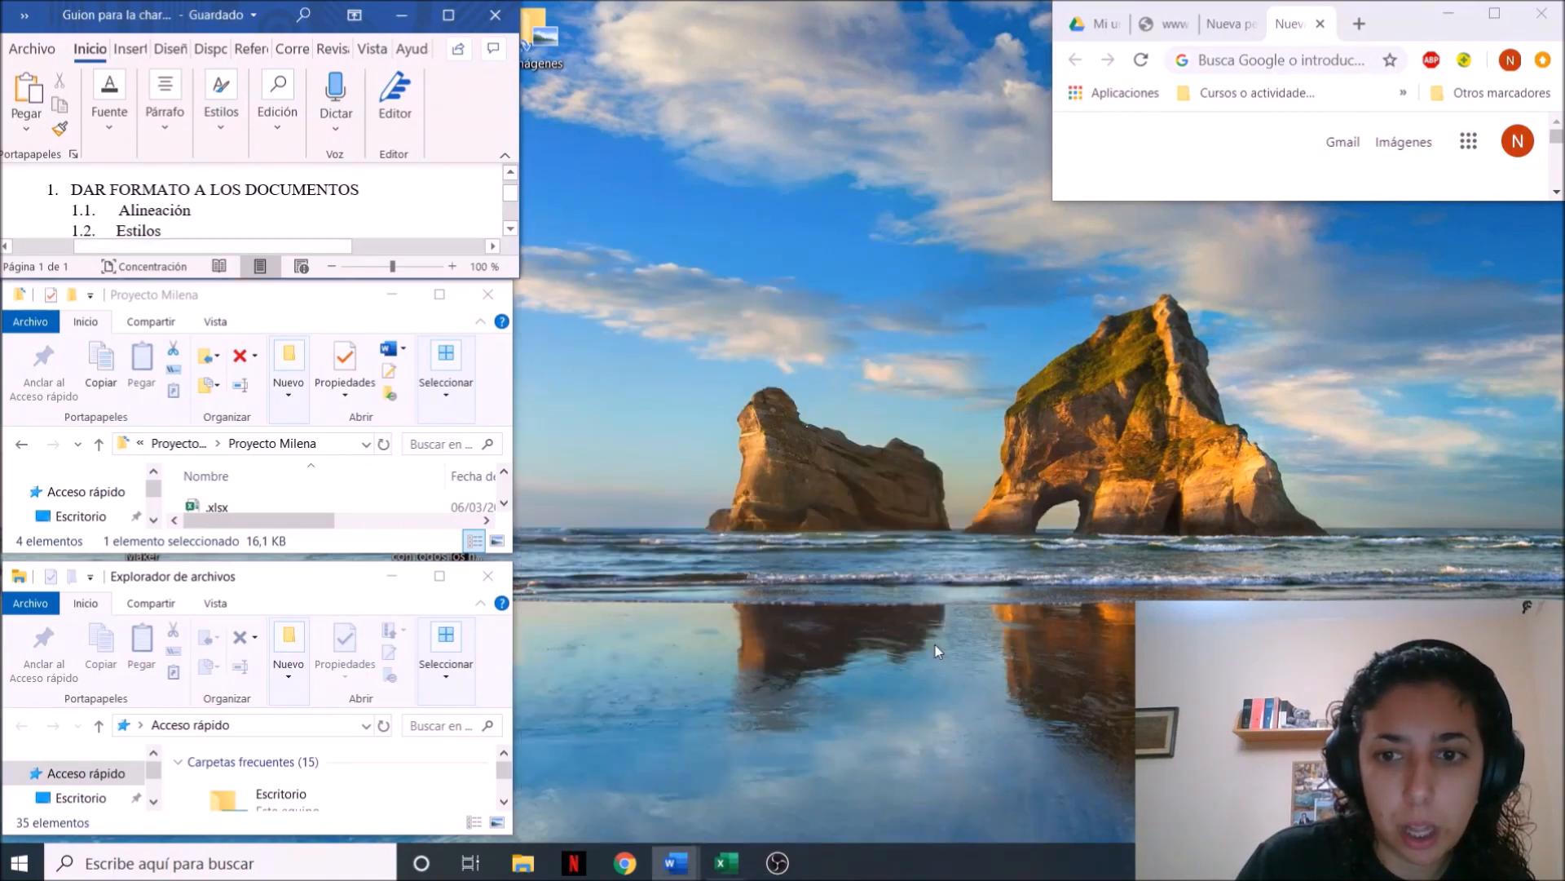
click(393, 297)
click(393, 576)
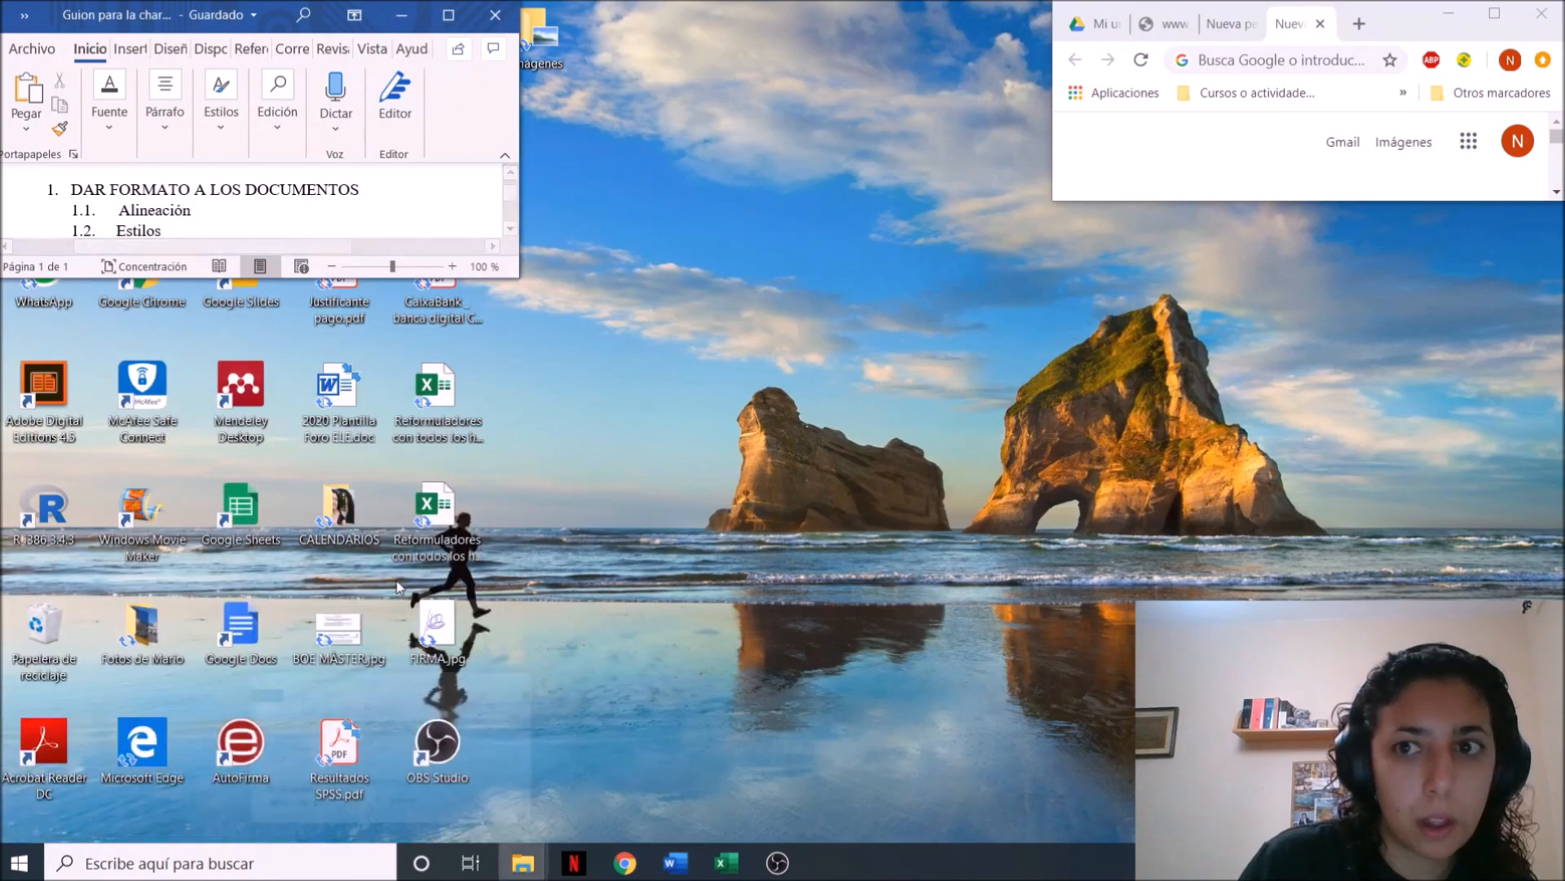
Close the remaining Chrome window so that only the talk outline stays on the desktop
mouse_move(526, 866)
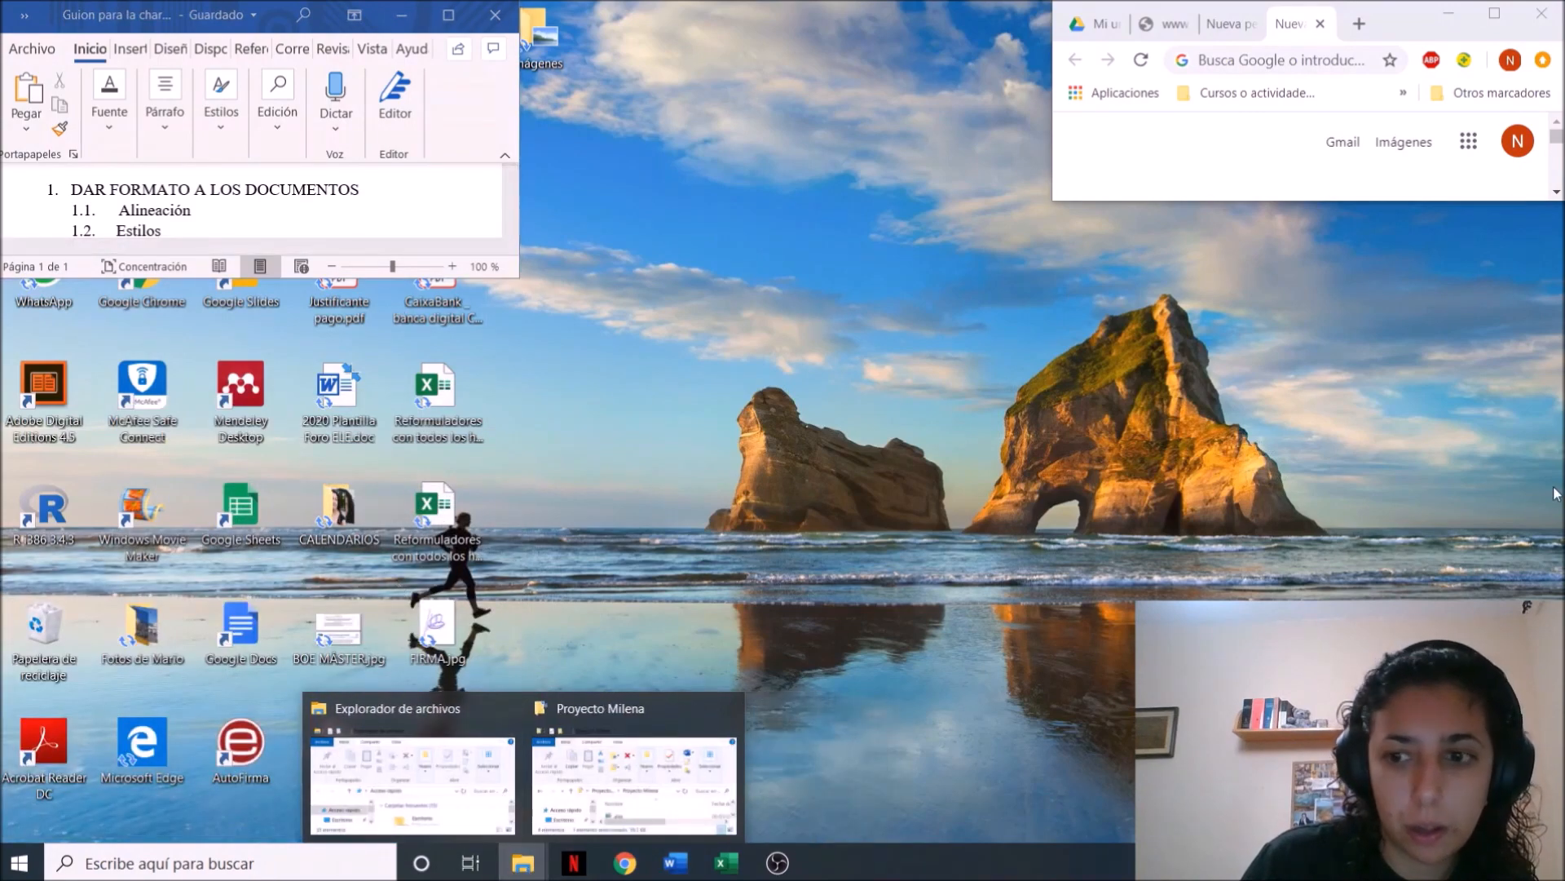
click(1478, 194)
click(1495, 13)
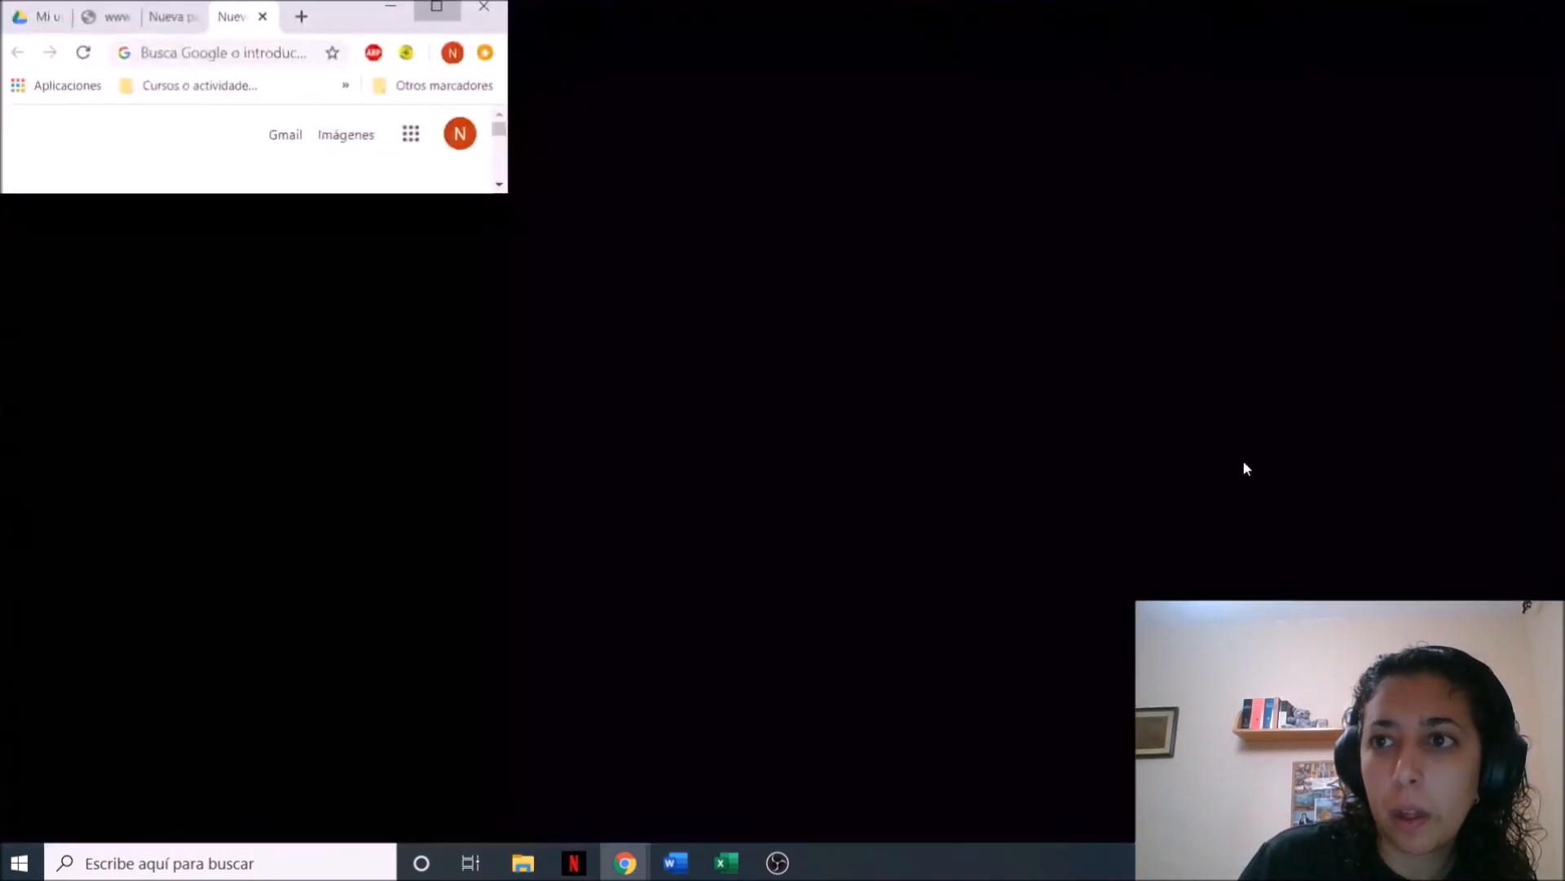
click(1547, 12)
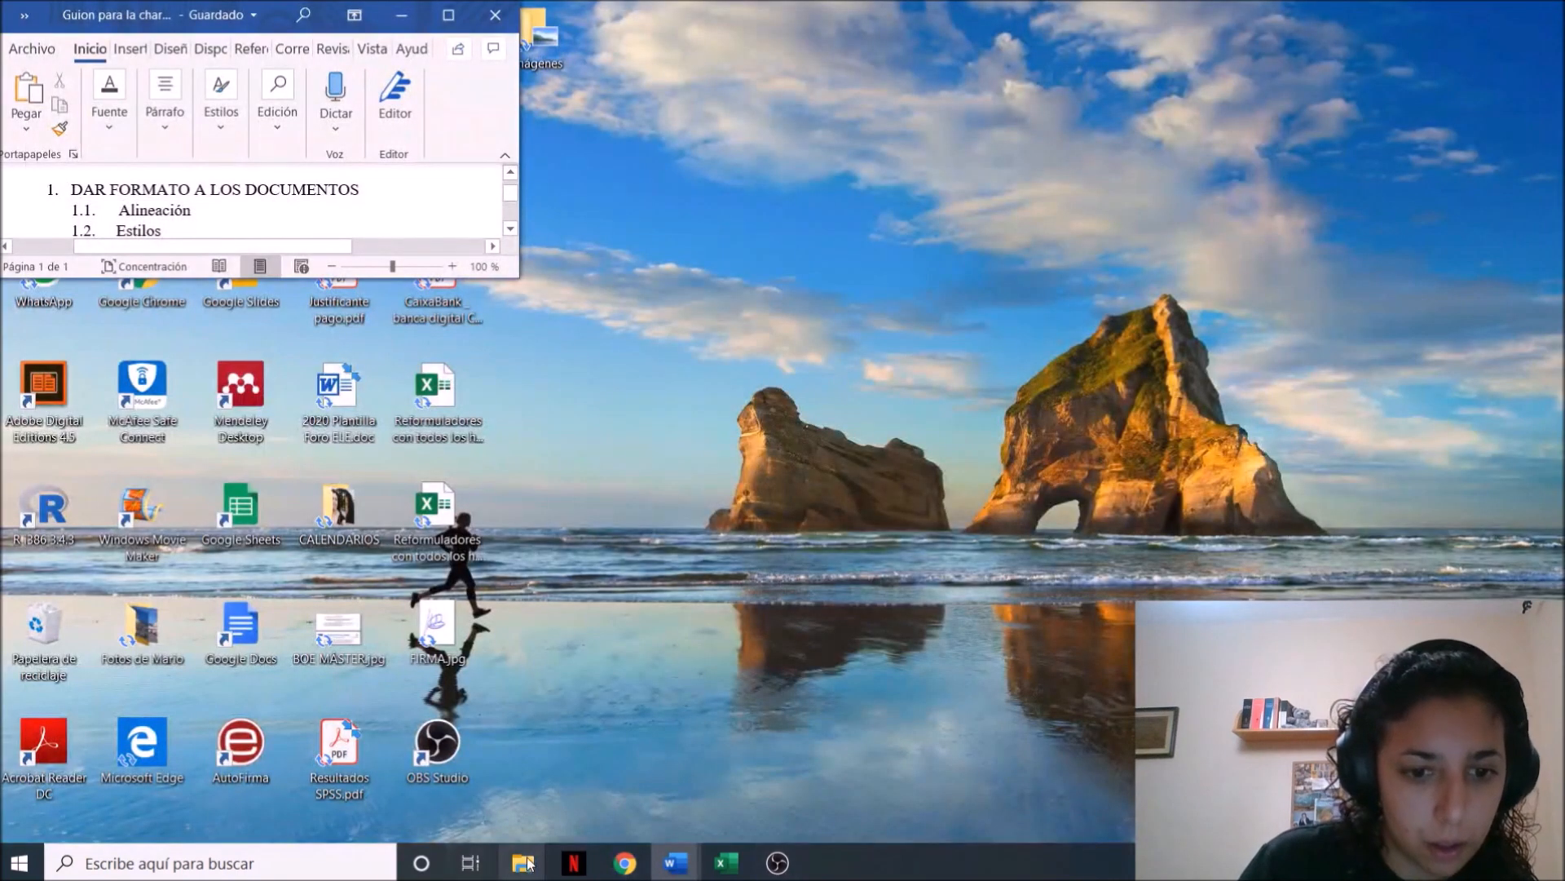
Open the downloaded "Artículo para exposición de escritura académica.docx" from the Descargas folder and minimize File Explorer
mouse_move(526, 863)
click(383, 718)
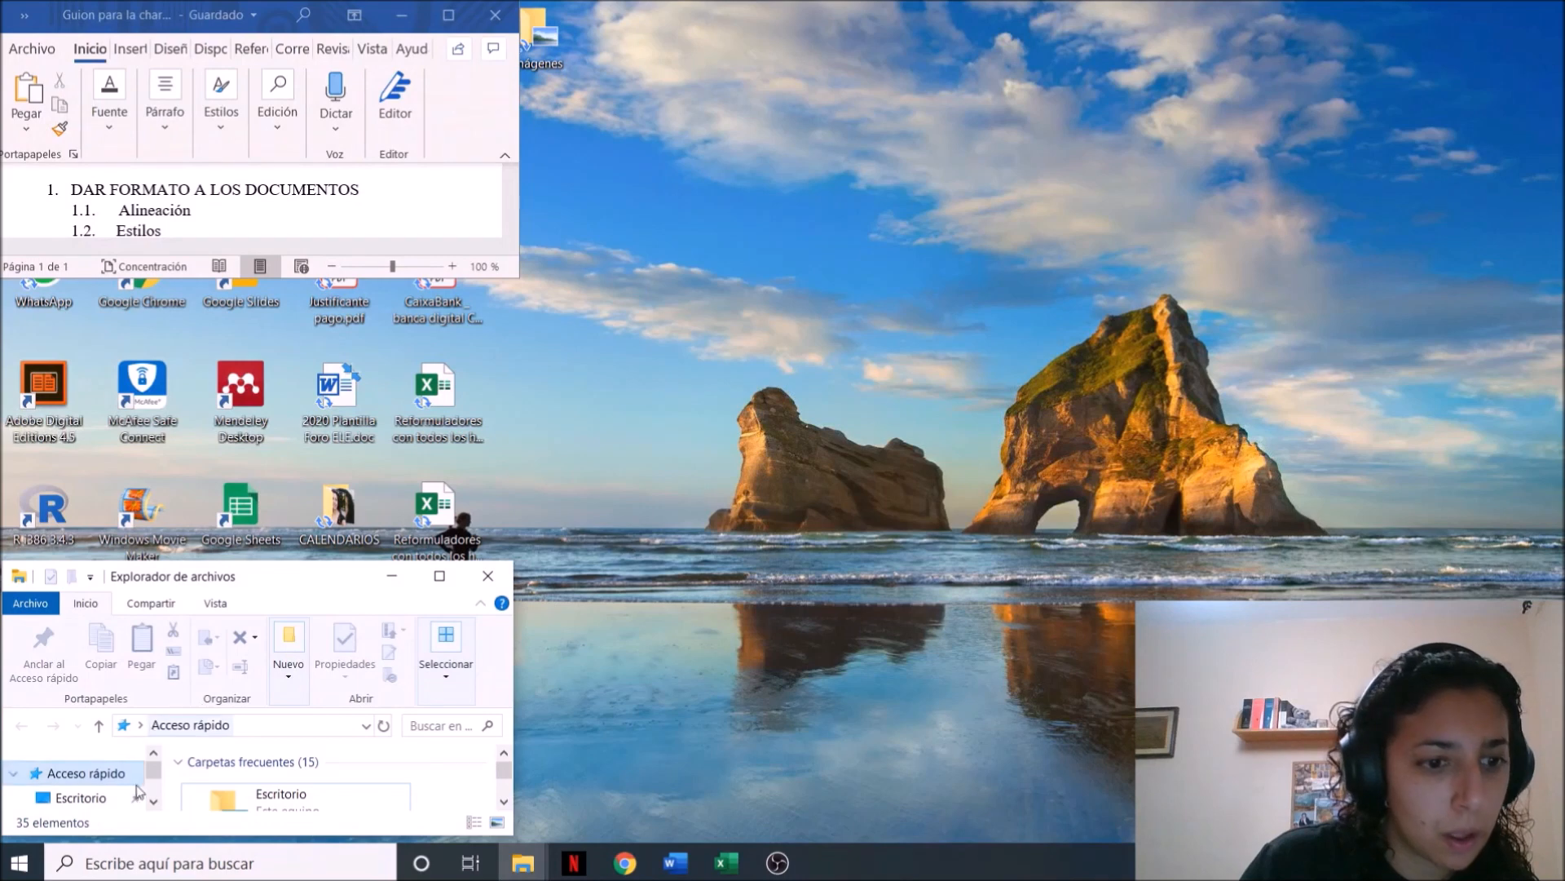
scroll(123, 794, down, 1)
click(114, 806)
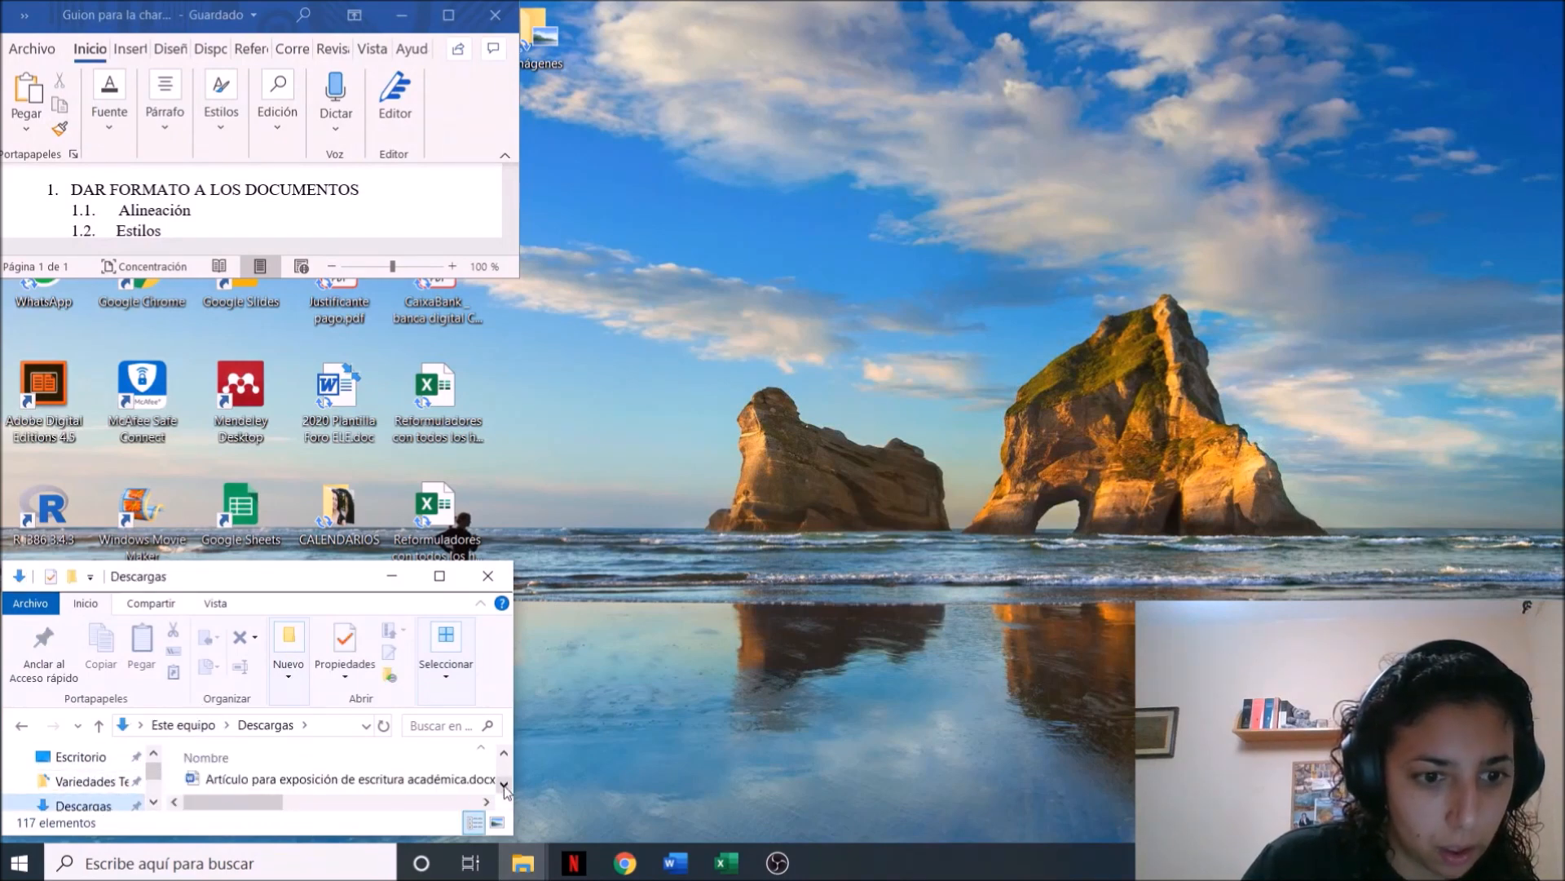
click(459, 781)
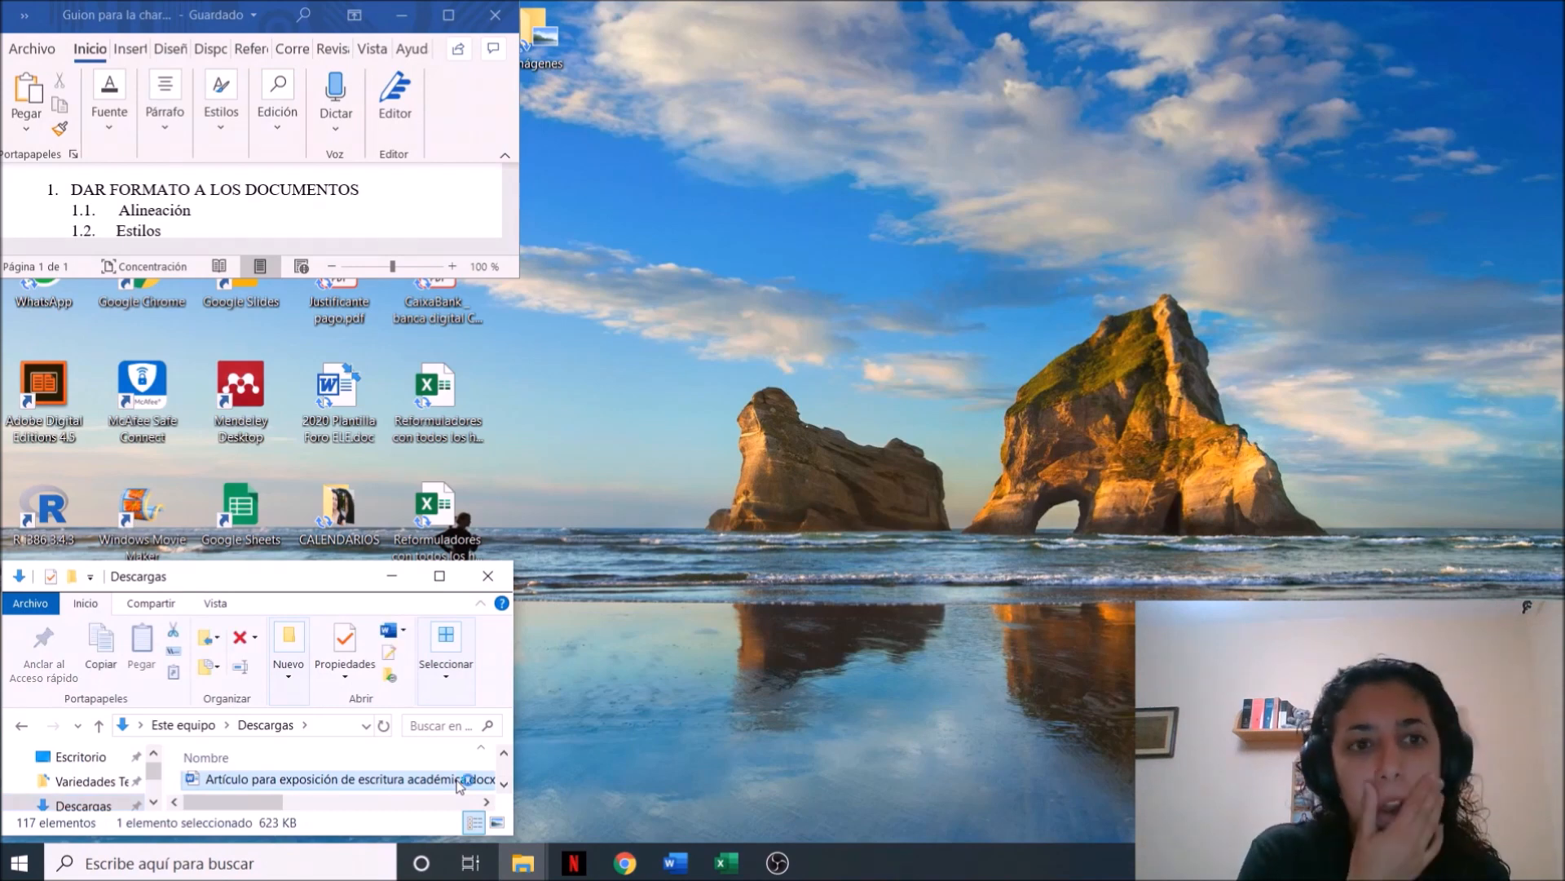
double_click(459, 780)
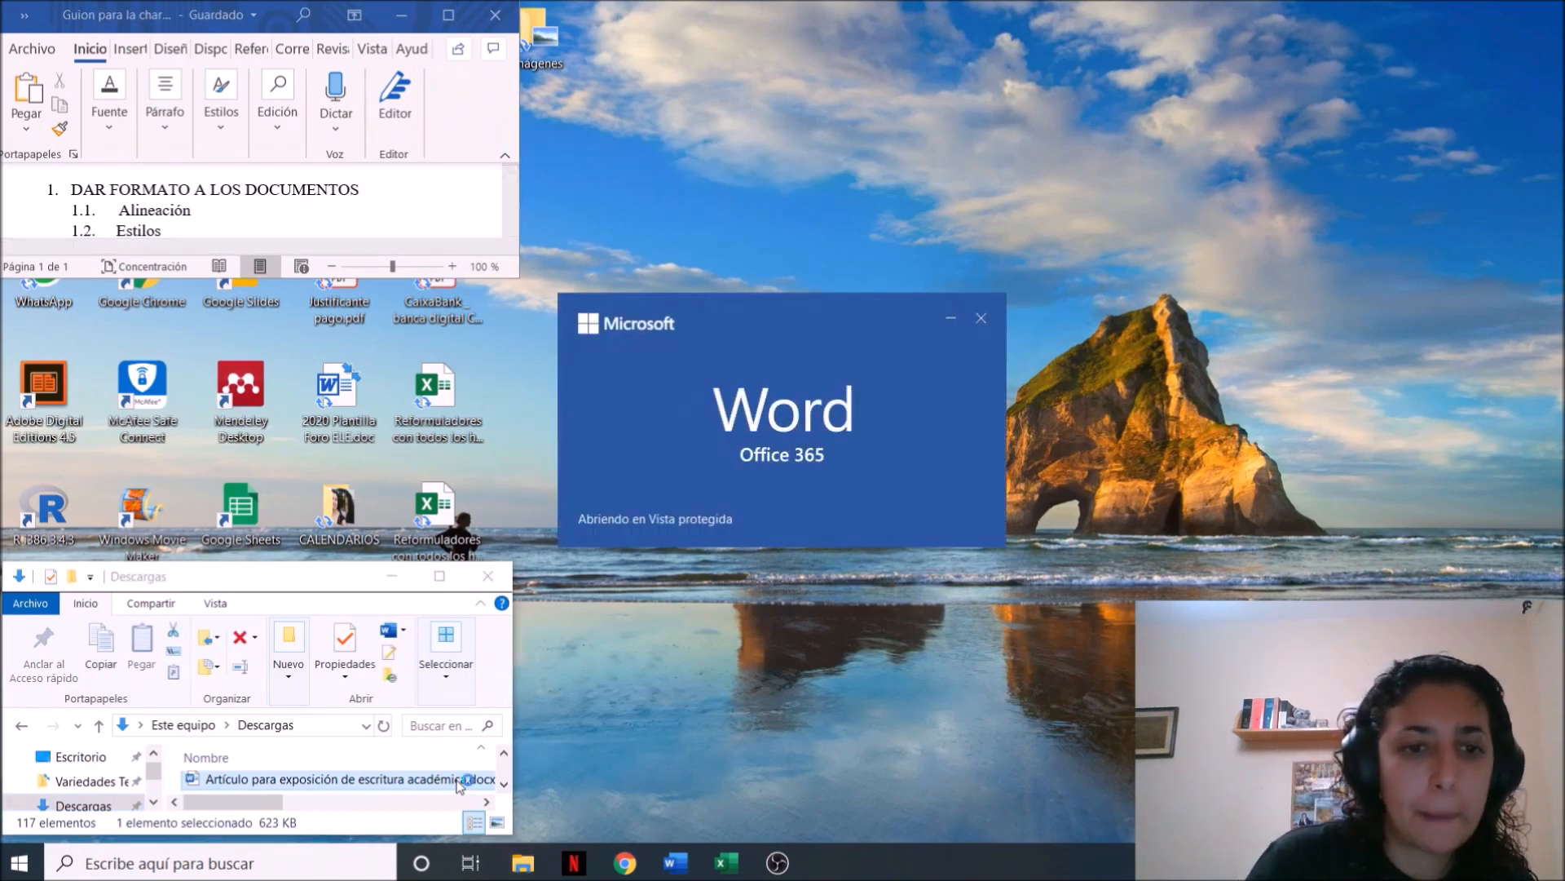
click(392, 576)
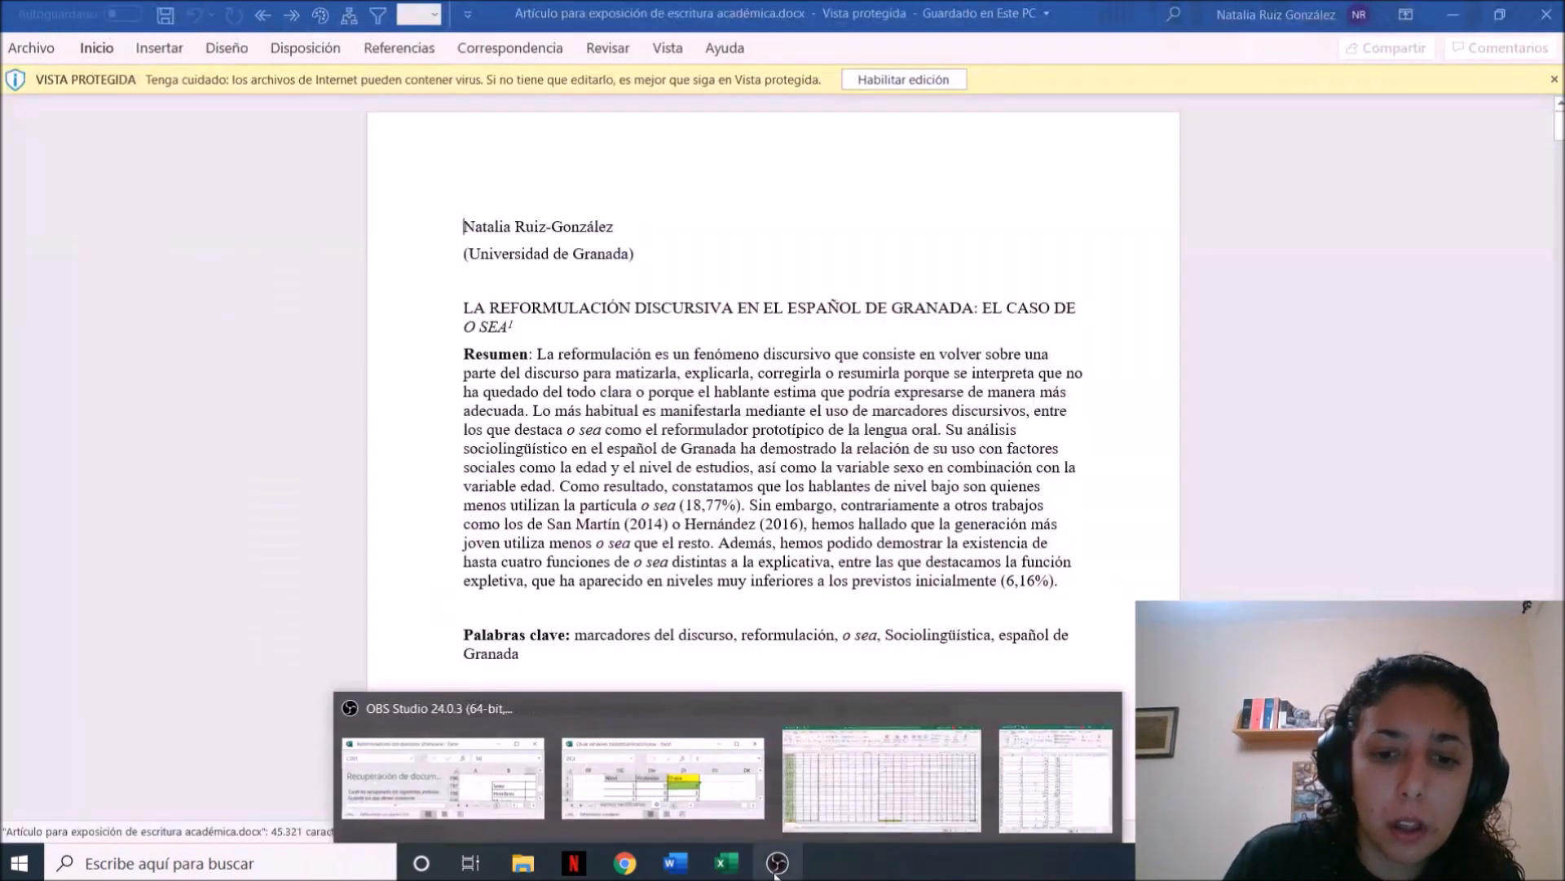
mouse_move(775, 872)
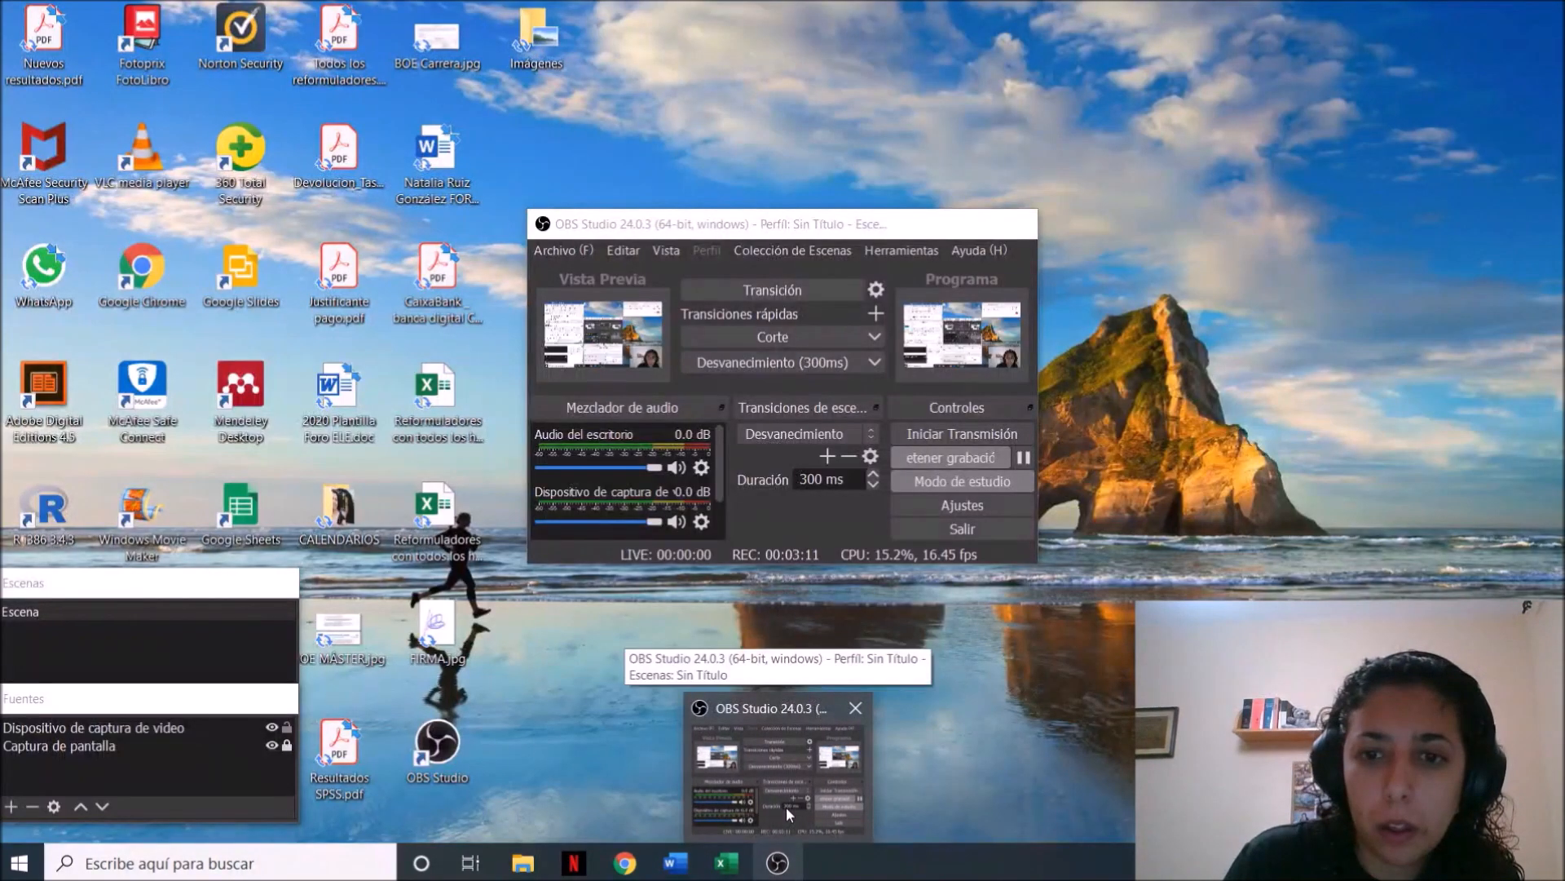
click(786, 805)
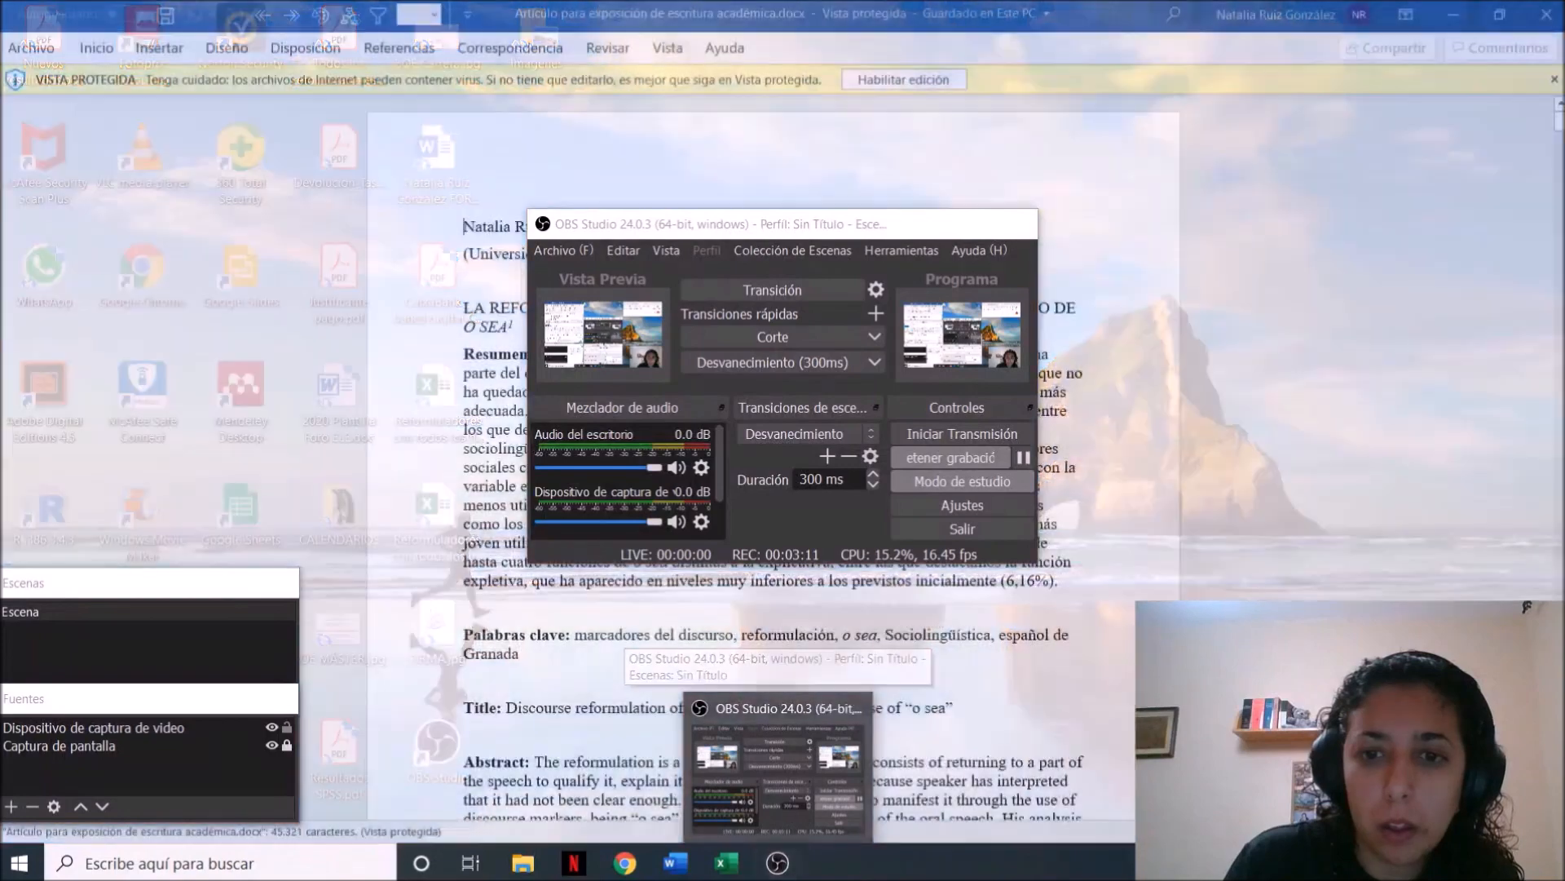
Enable editing of the article and size its window and the talk outline's window to fill about half the screen each, side by side
click(873, 81)
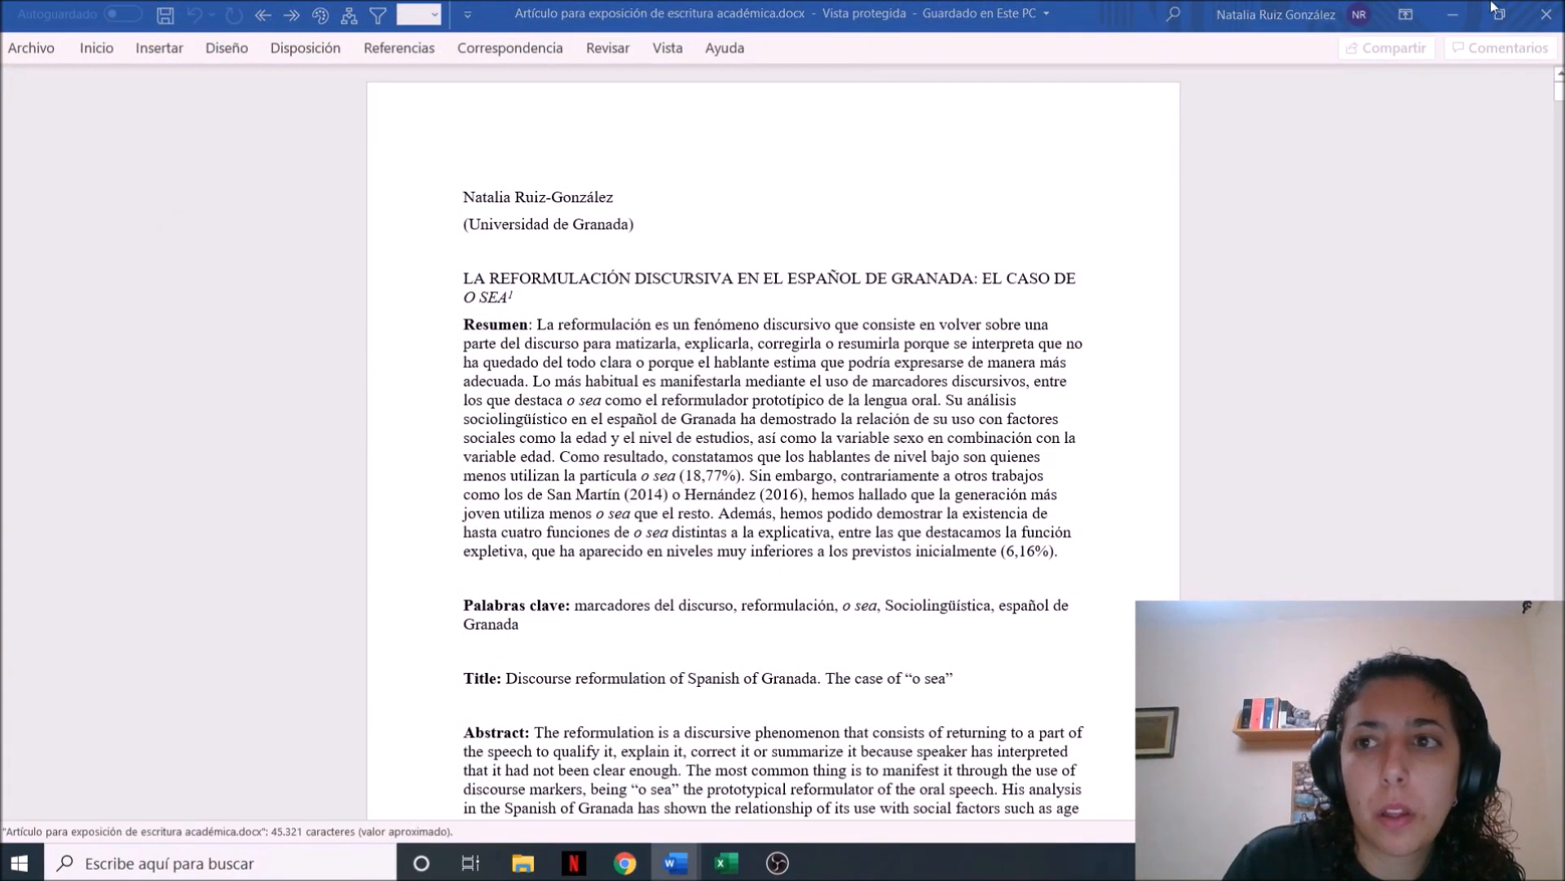
click(1499, 16)
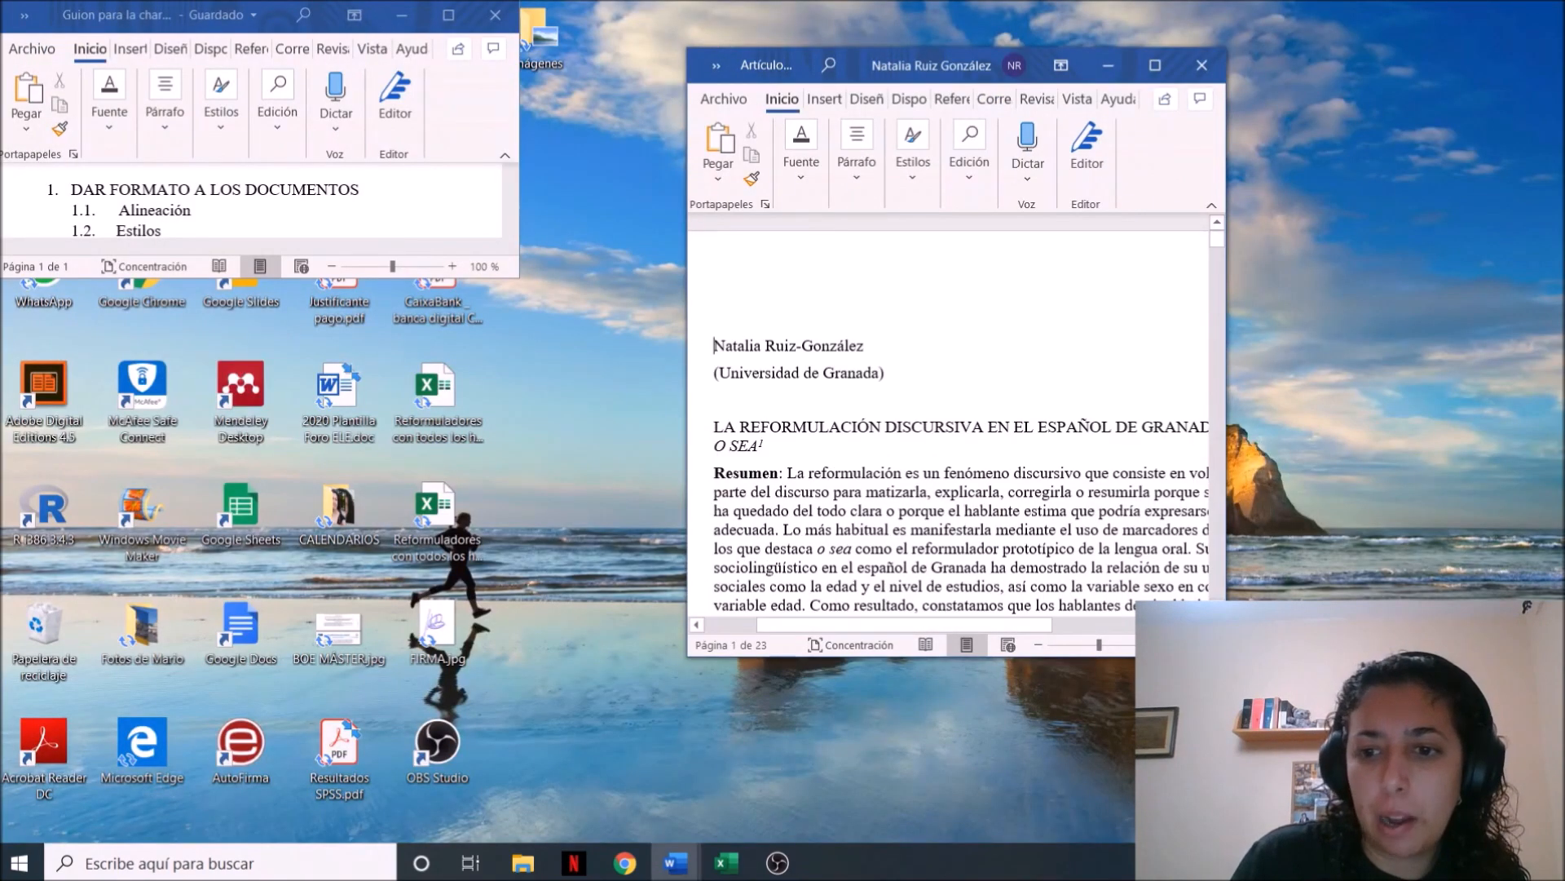
drag(1226, 655, 1560, 842)
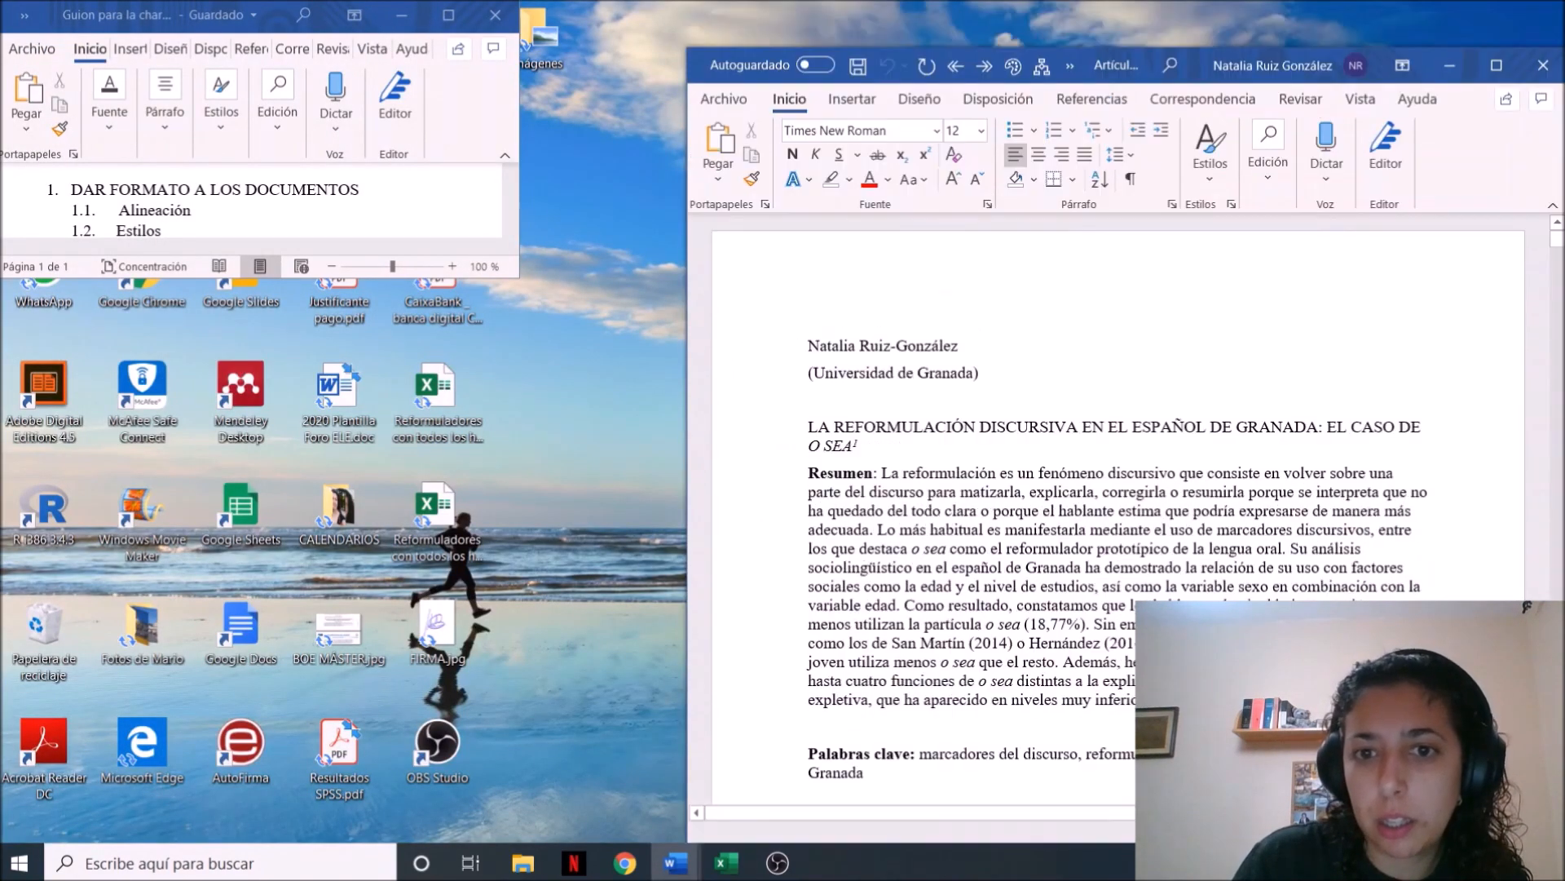
drag(514, 275, 678, 837)
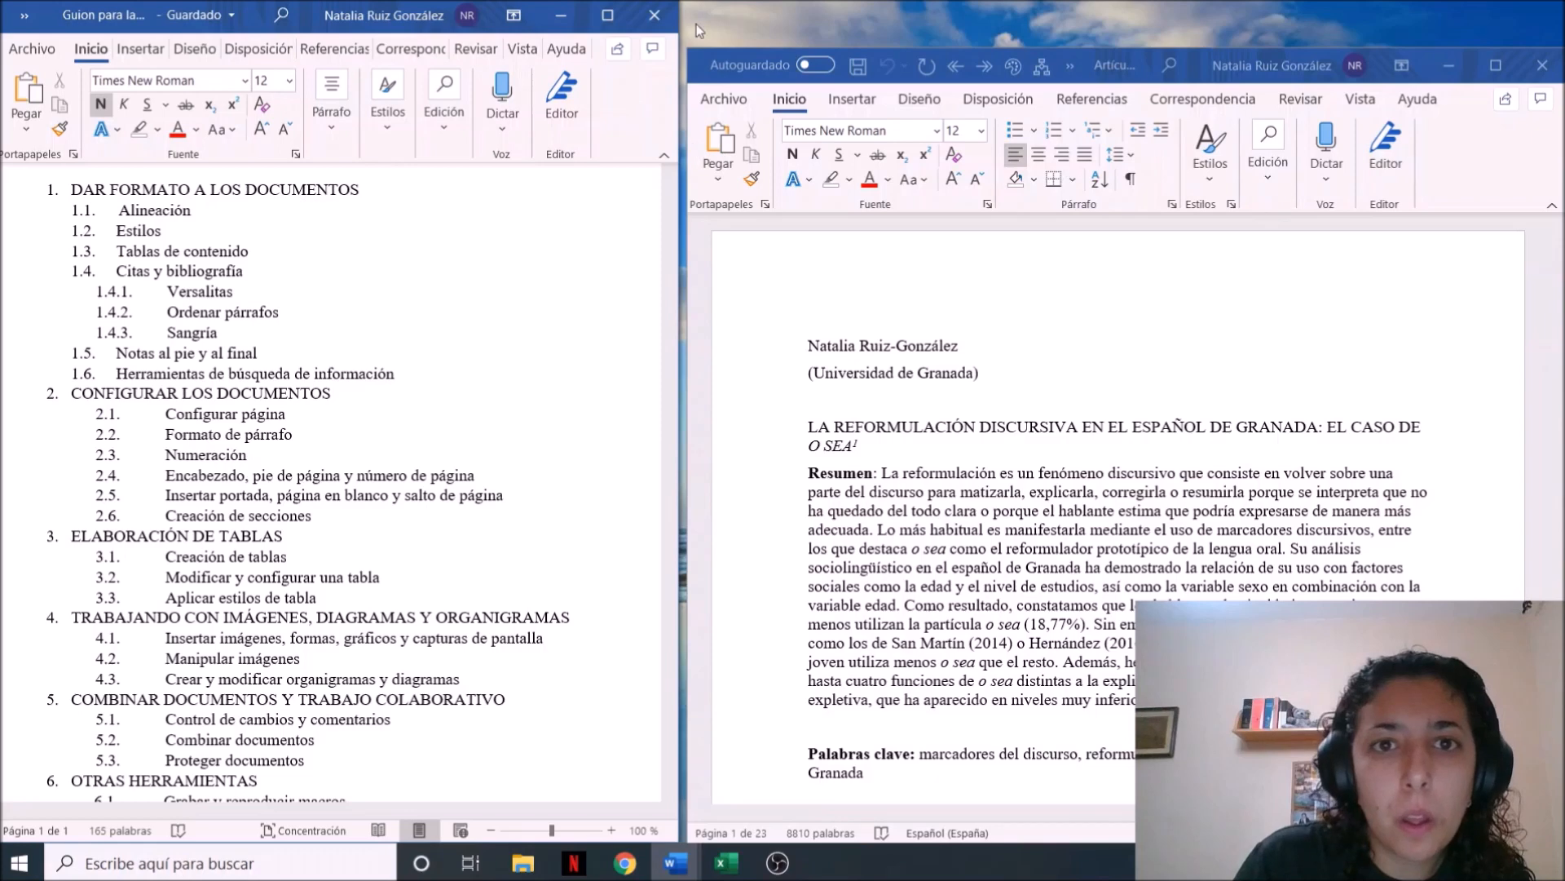
drag(688, 47, 703, 2)
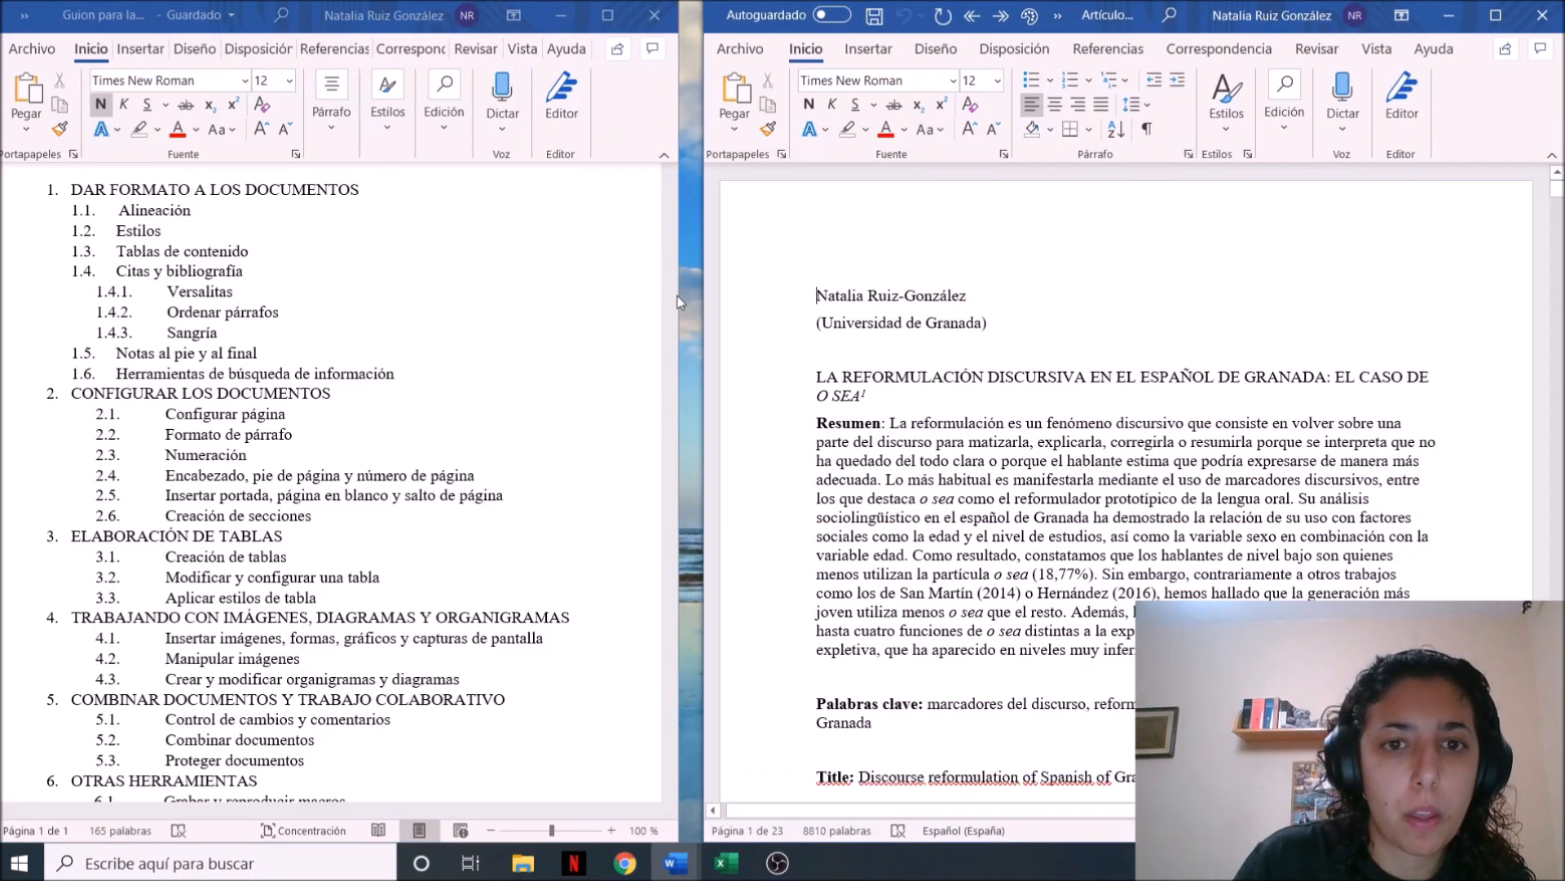
drag(681, 296, 699, 227)
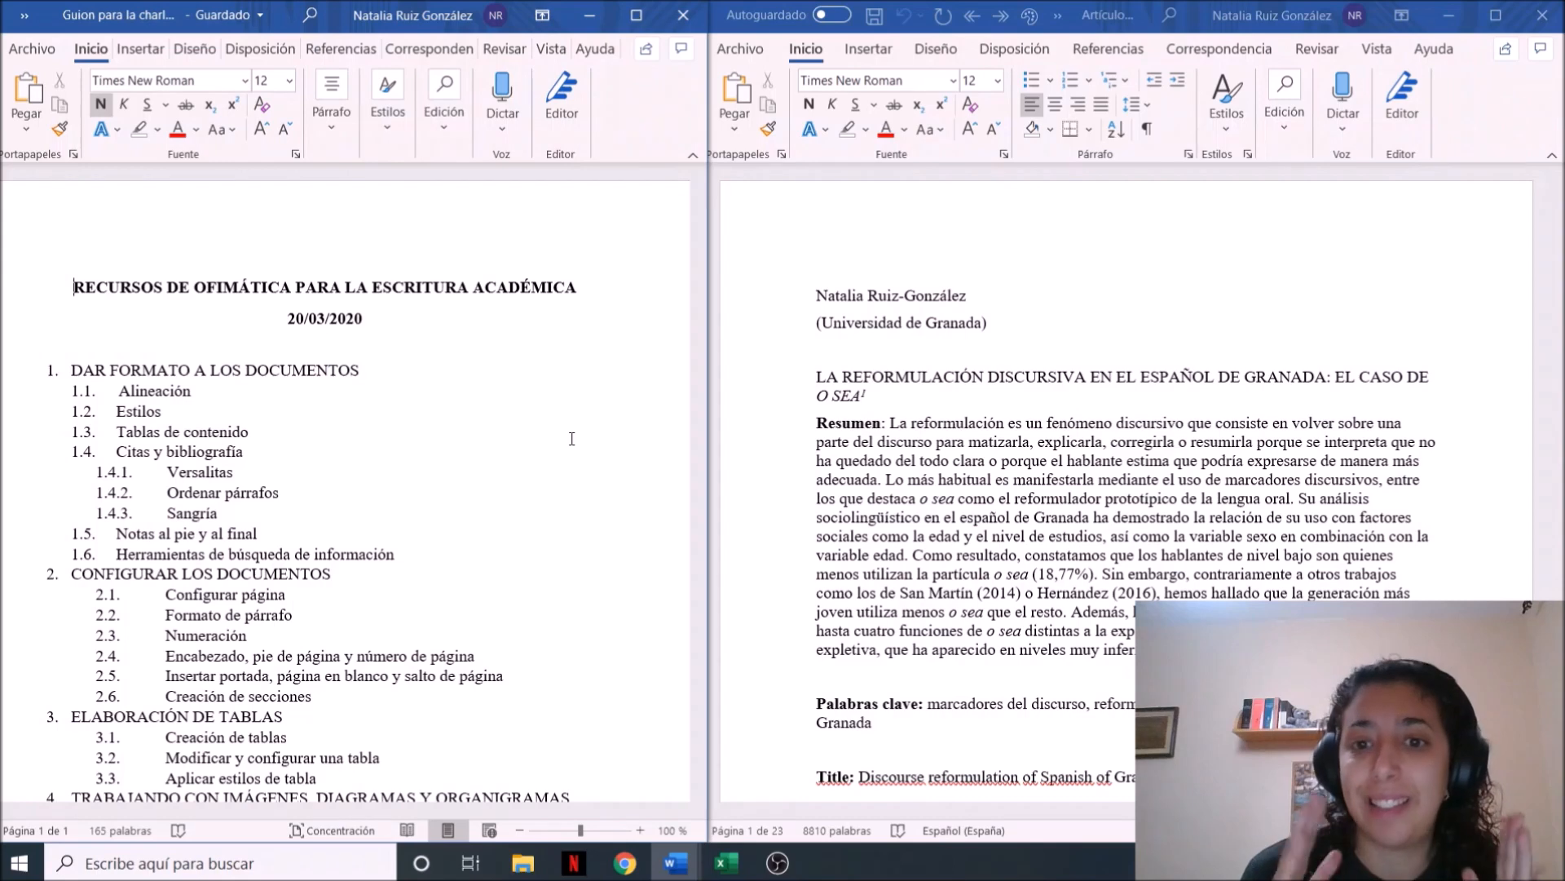
Justify the text of the entire article and return to the beginning of the document
click(815, 354)
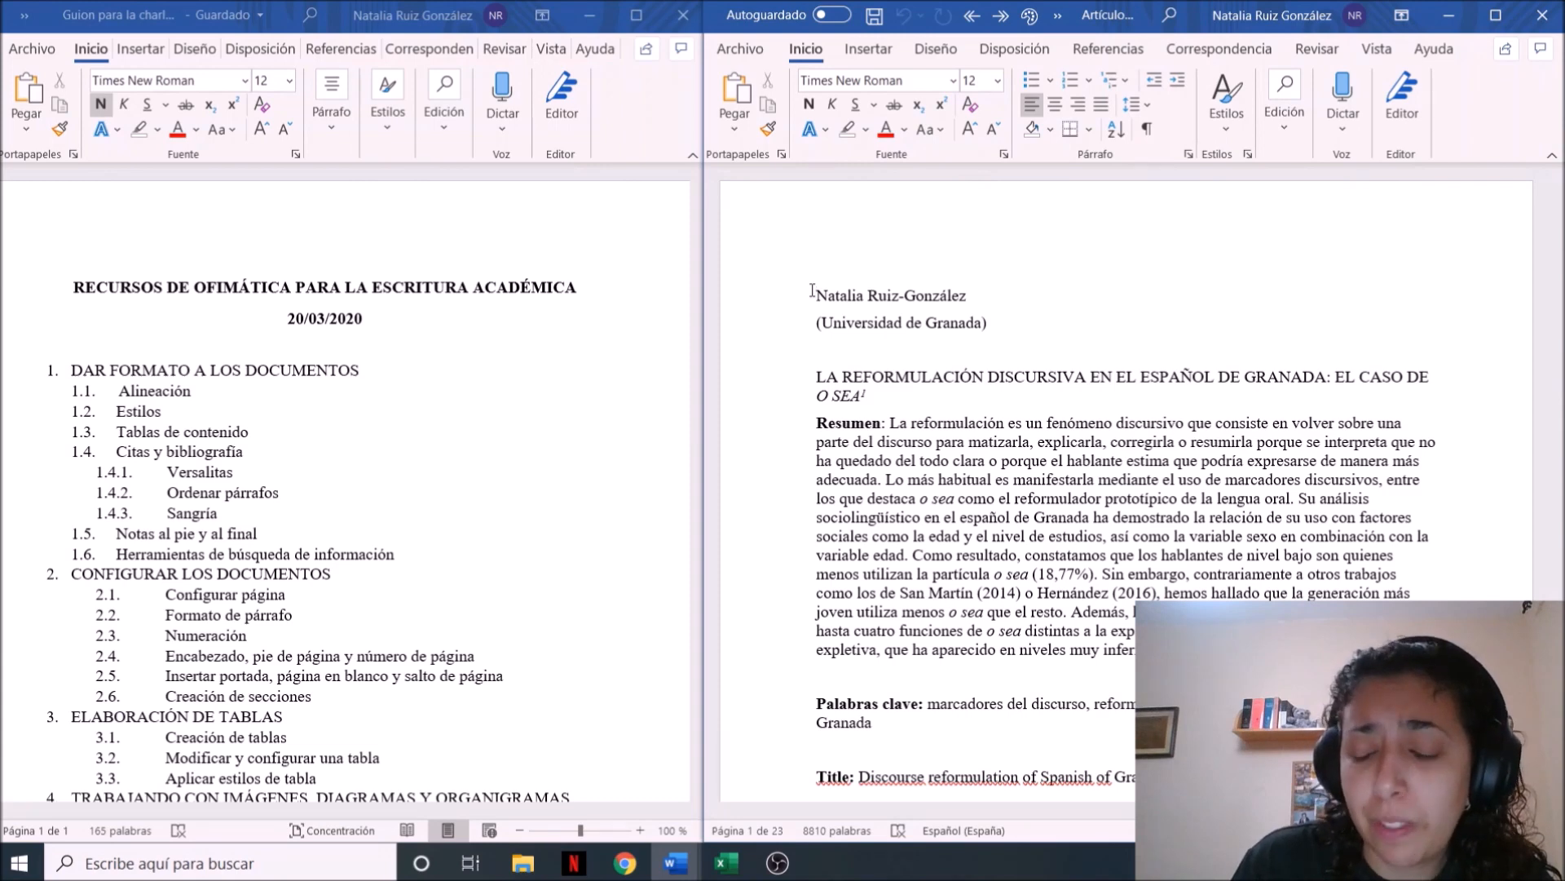
key(ctrl+a)
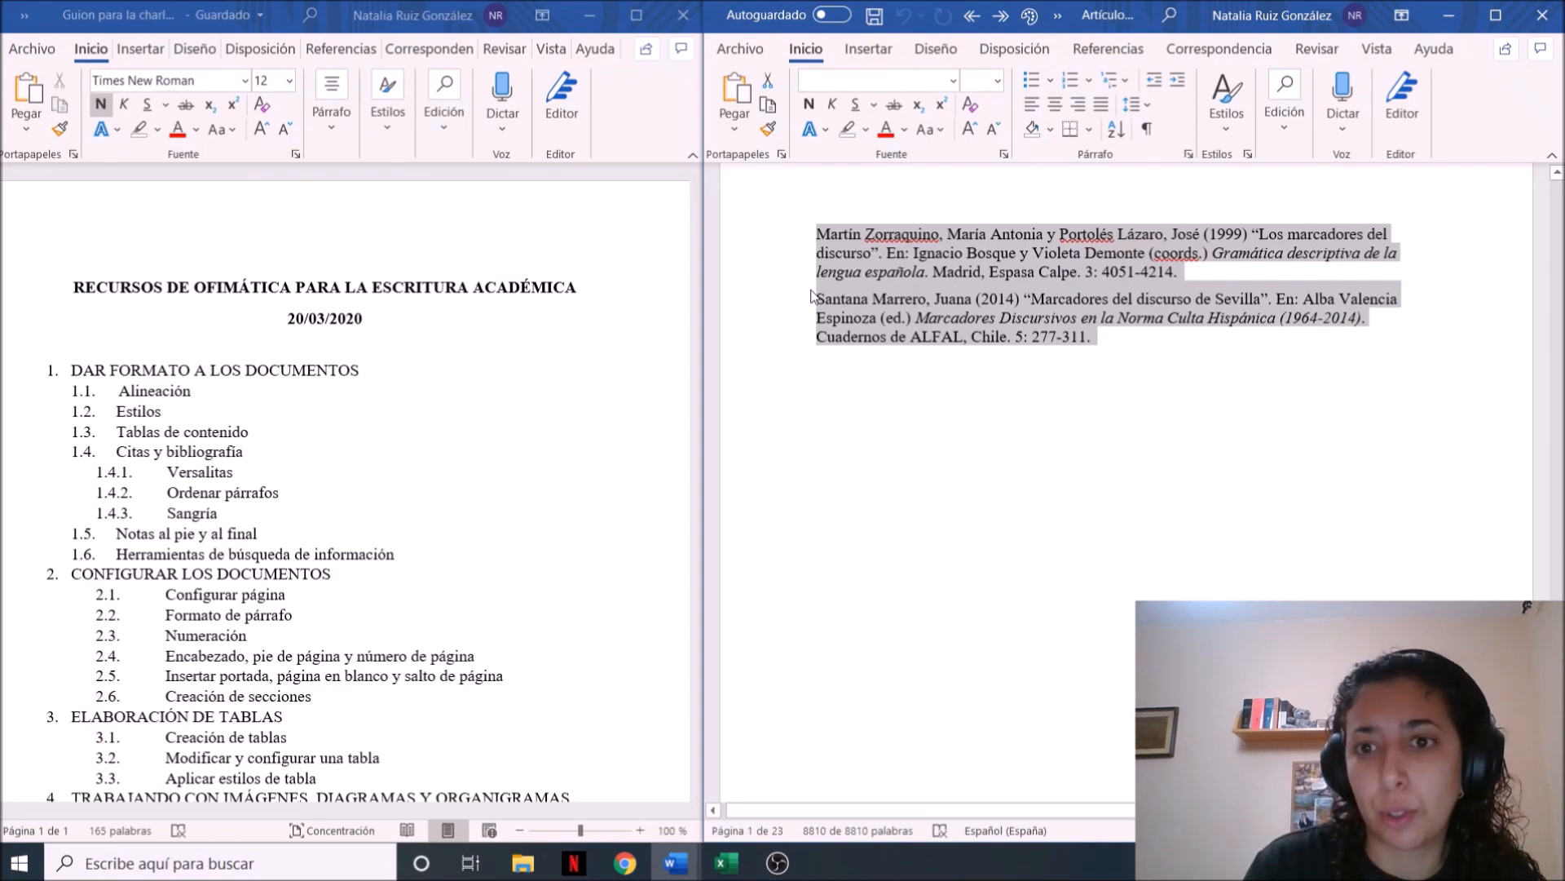
click(1101, 106)
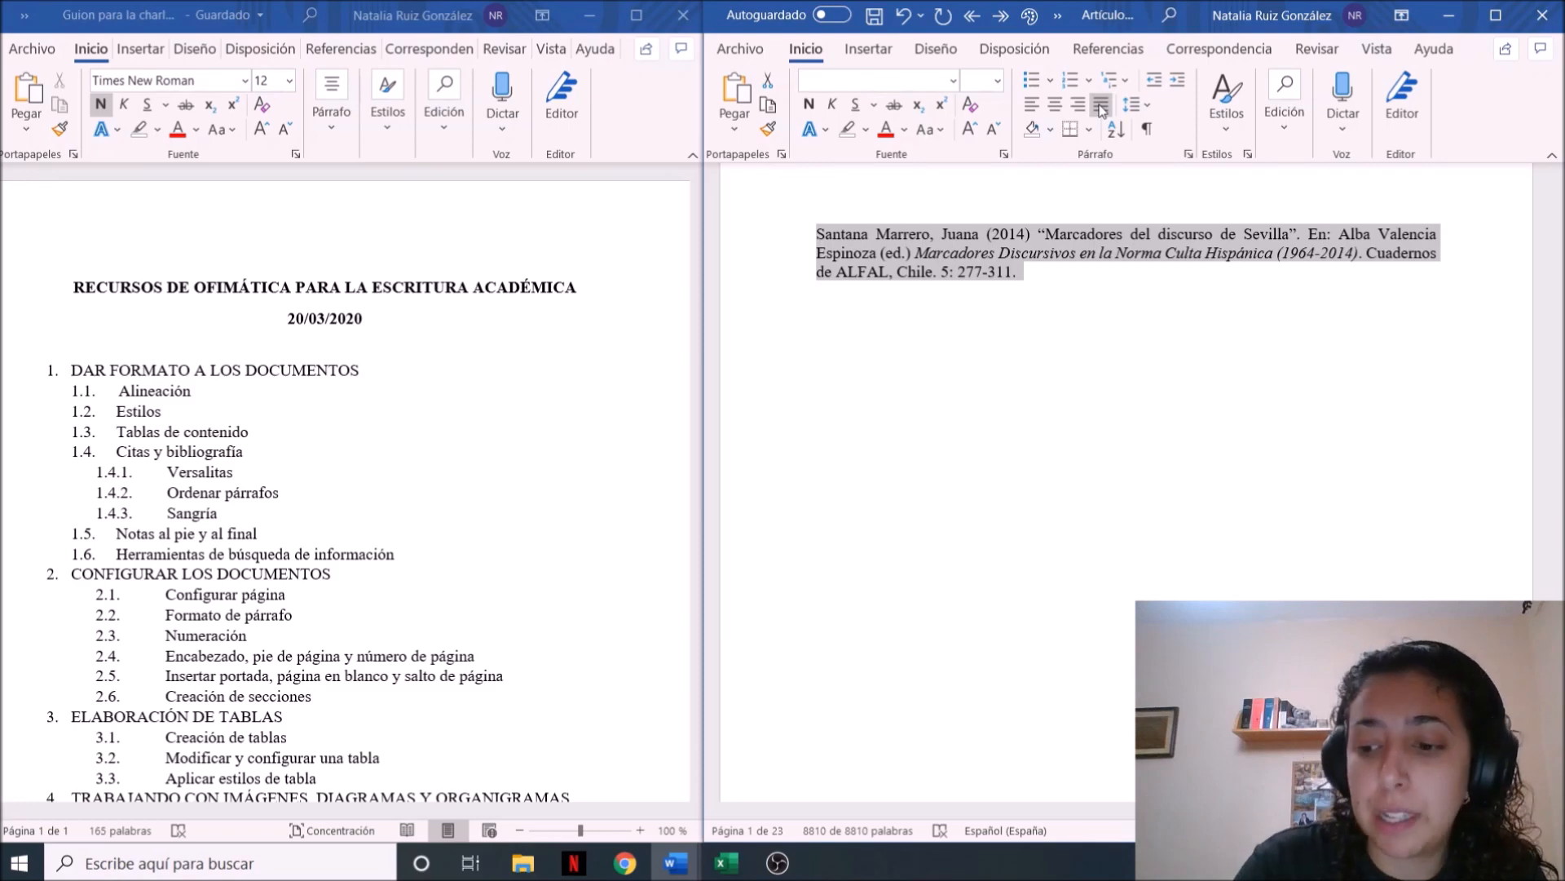
key(ctrl+Home)
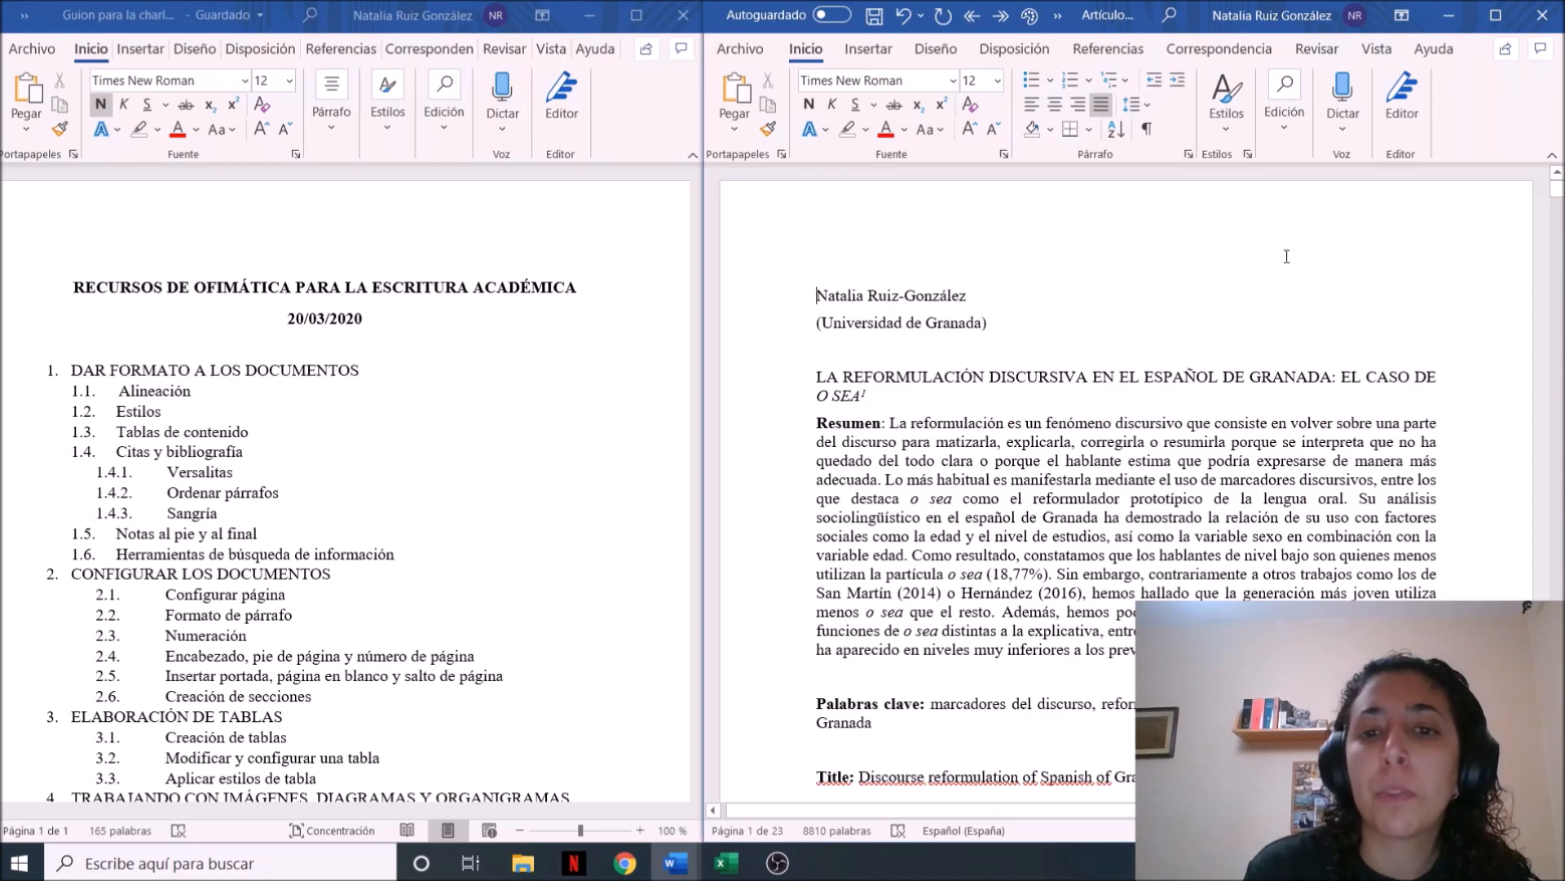
Look through the article's opening pages down to the start of the INTRODUCCIÓN section
key(Down)
key(Down)
key(Down)
key(Down)
key(Down)
key(Down)
key(Down)
key(Down)
key(Down)
key(Down)
key(Down)
key(Down)
key(Down)
key(Down)
key(Down)
key(Down)
key(Down)
key(Down)
key(Down)
key(Down)
key(Down)
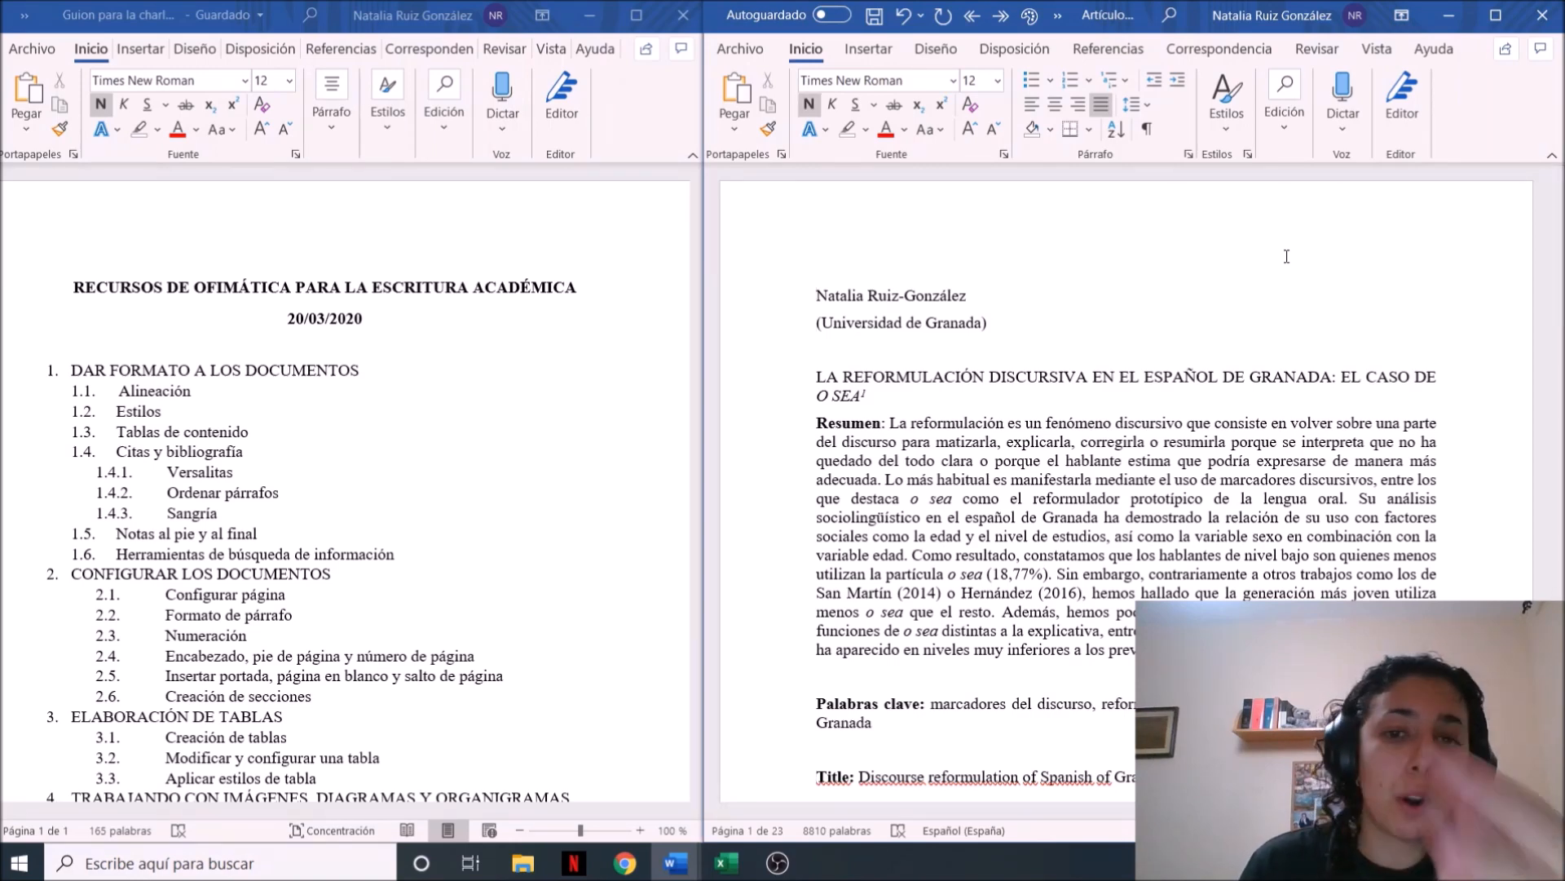
key(Down)
key(Down)
key(Down)
key(Down)
key(Down)
key(Down)
key(Down)
key(Down)
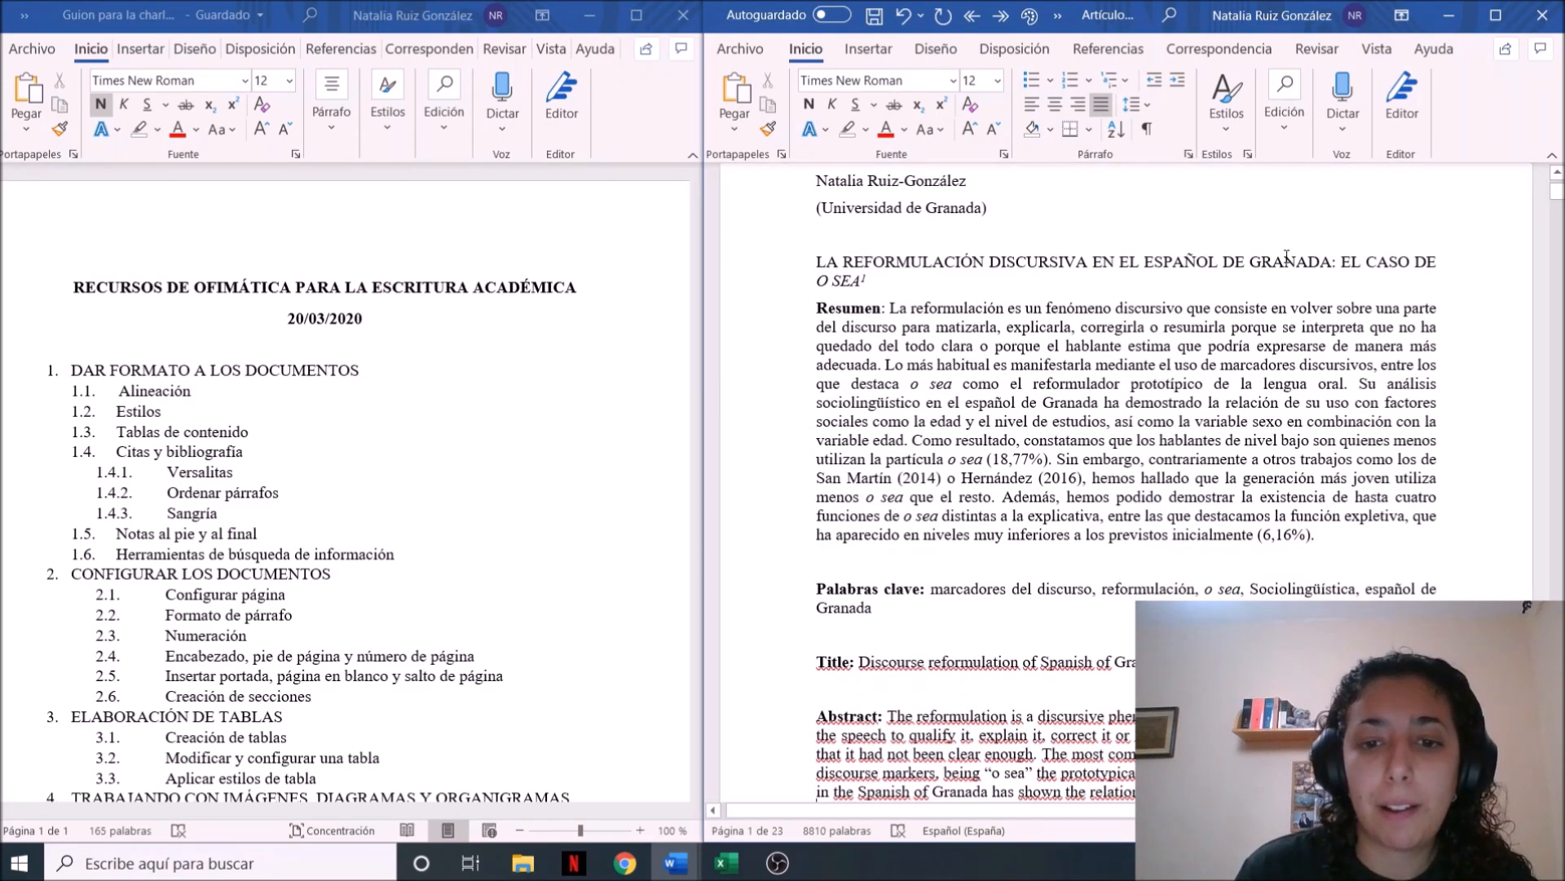
key(Down)
key(Down)
key(Down)
key(Down)
key(Down)
key(Down)
key(Down)
key(Down)
key(Down)
key(Down)
key(Down)
key(Down)
key(Down)
key(Down)
key(Down)
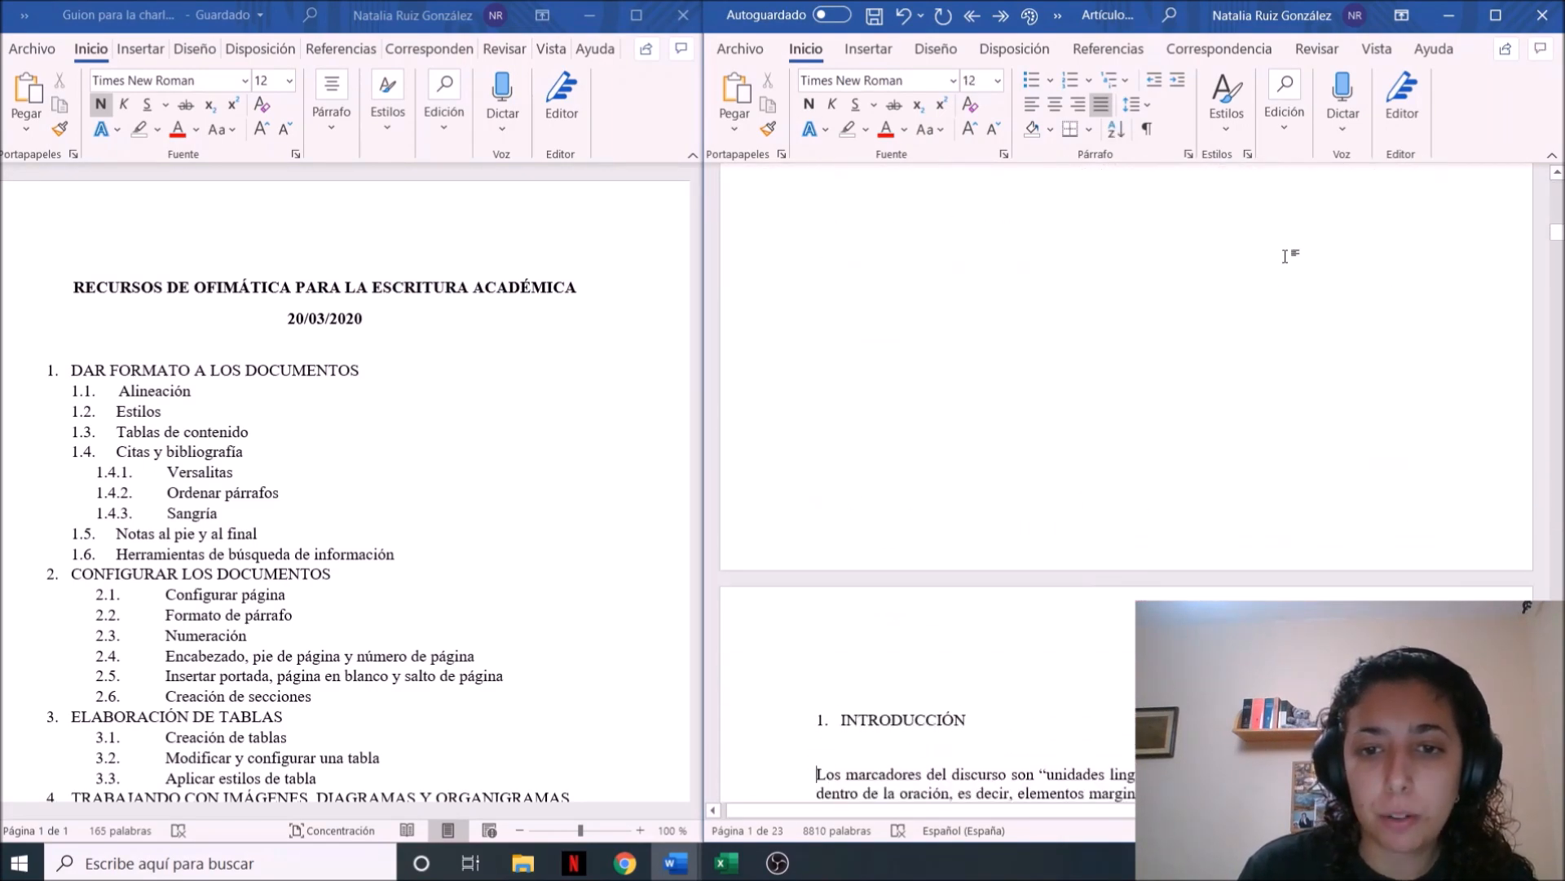
key(Down)
key(Down)
key(Down)
key(Down)
key(Down)
key(Down)
key(Down)
key(Down)
key(Down)
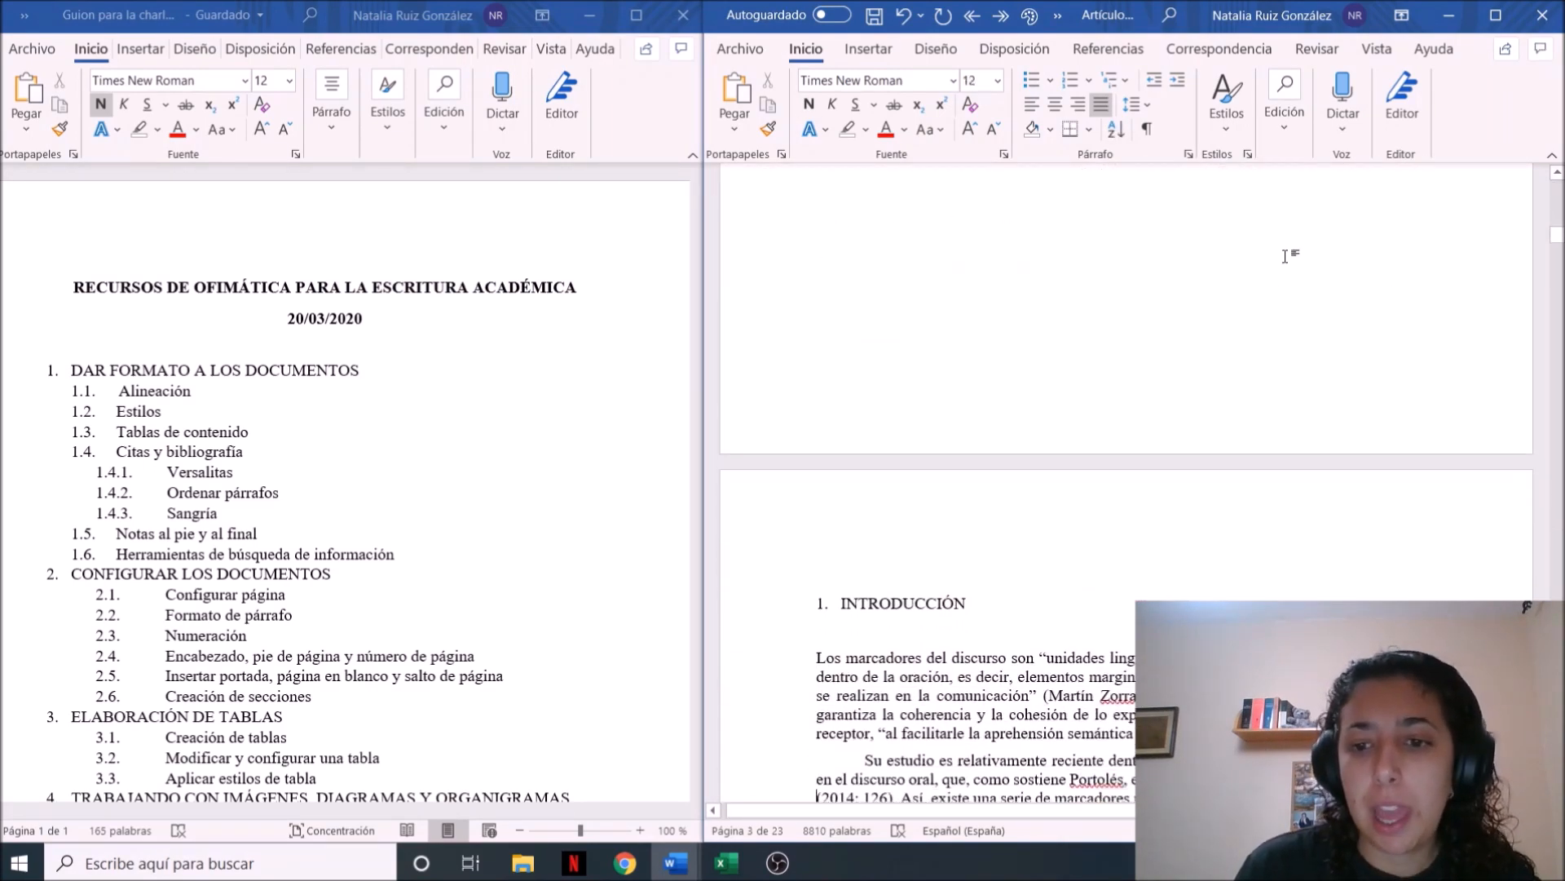
key(Down)
key(ctrl+Home)
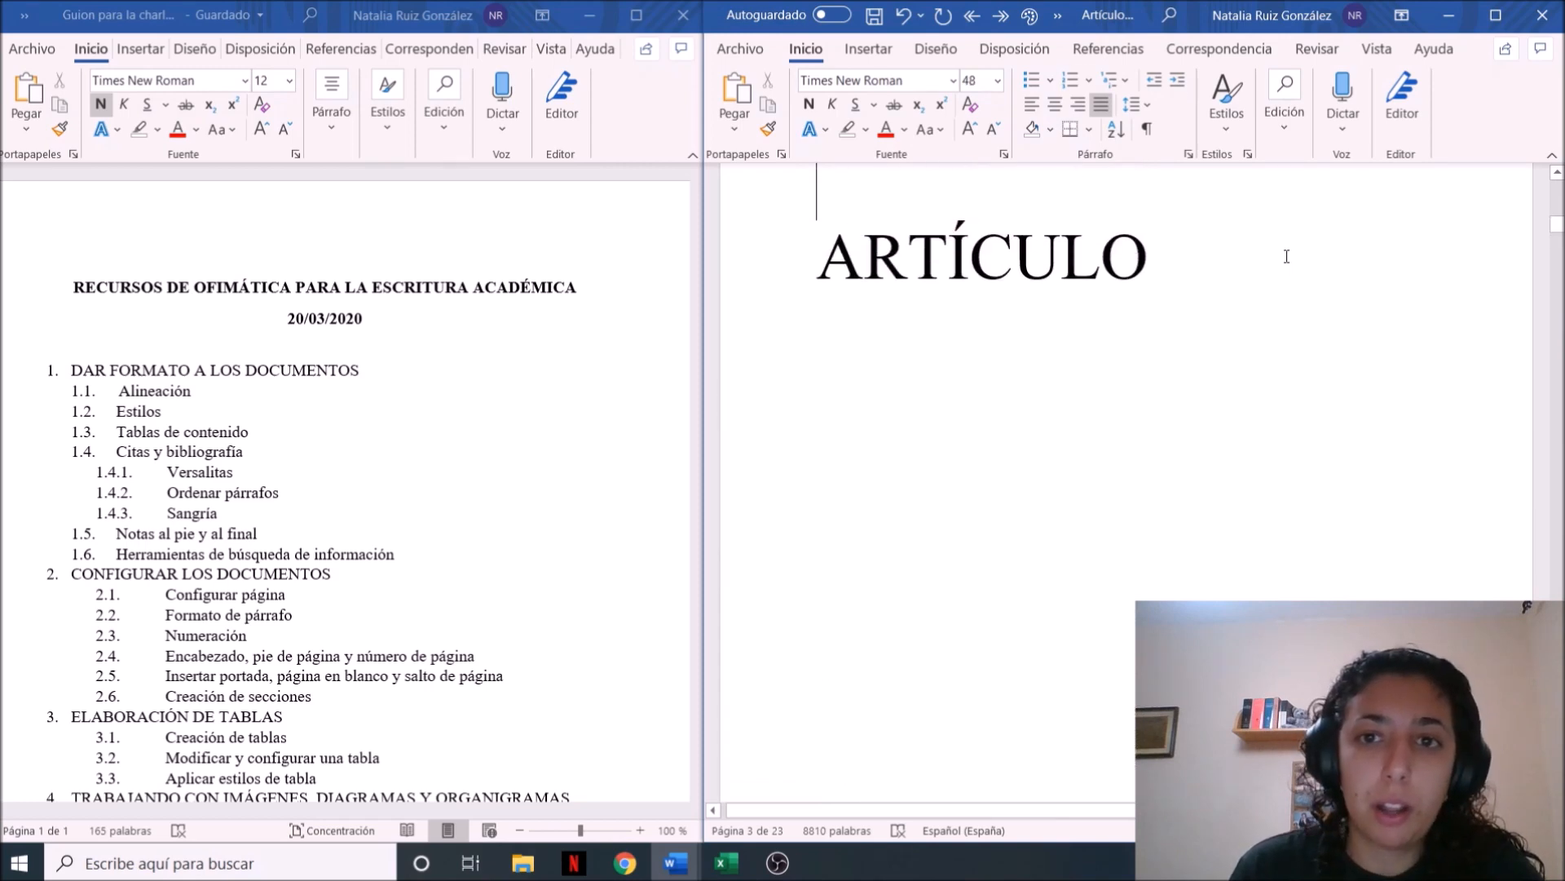
key(Down)
key(Down)
key(Down)
key(Down)
key(Down)
key(Down)
key(Down)
key(Down)
key(Down)
key(Down)
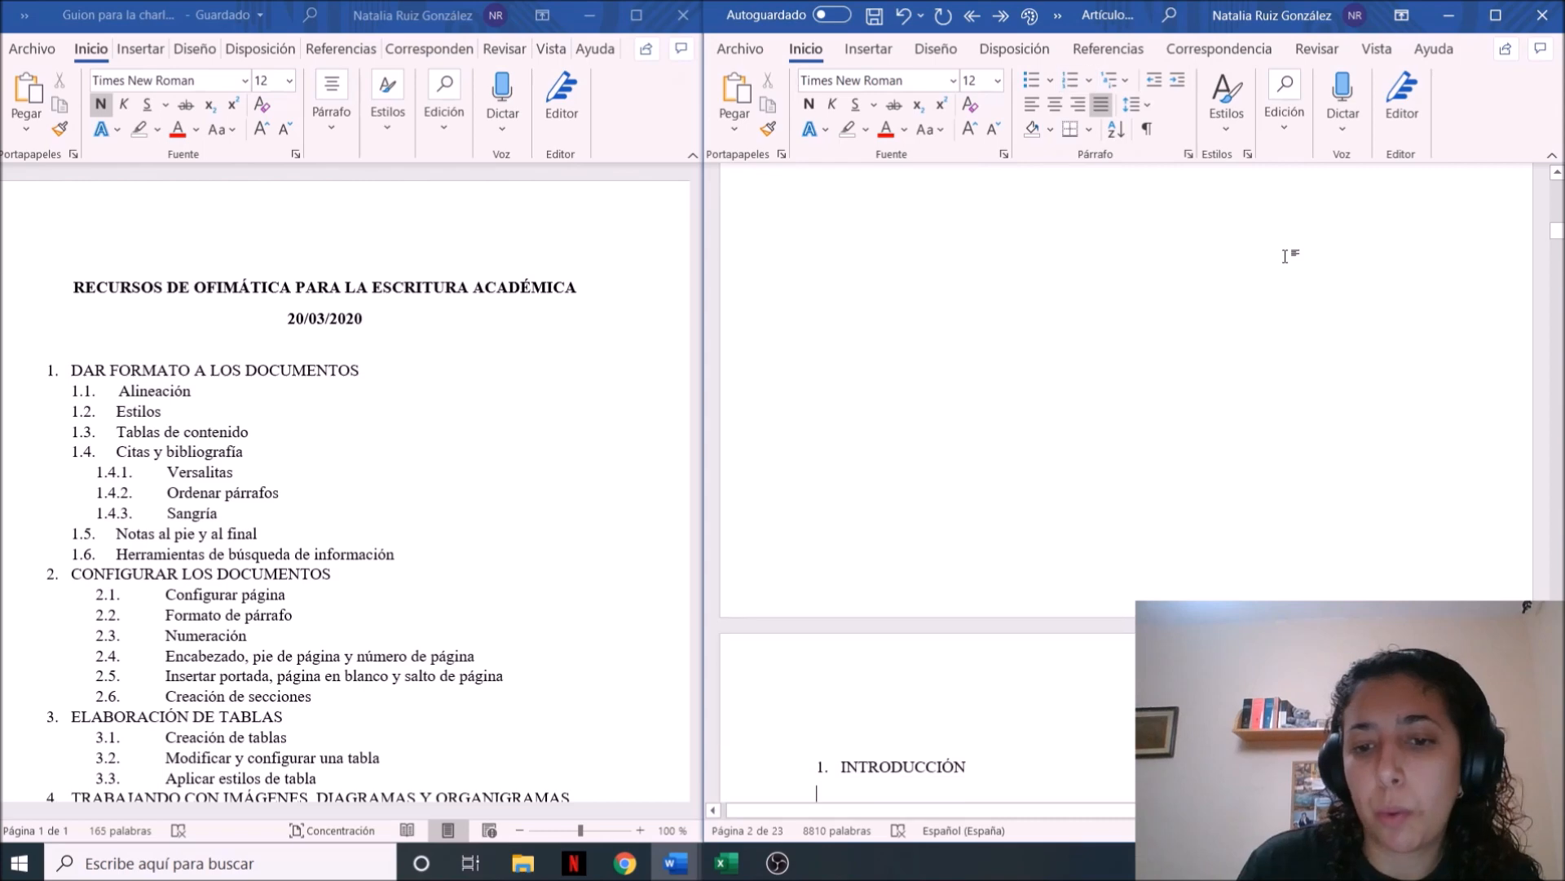
key(Down)
key(Down)
key(Down)
key(Down)
key(Down)
key(Down)
key(Down)
key(Down)
key(Down)
key(Down)
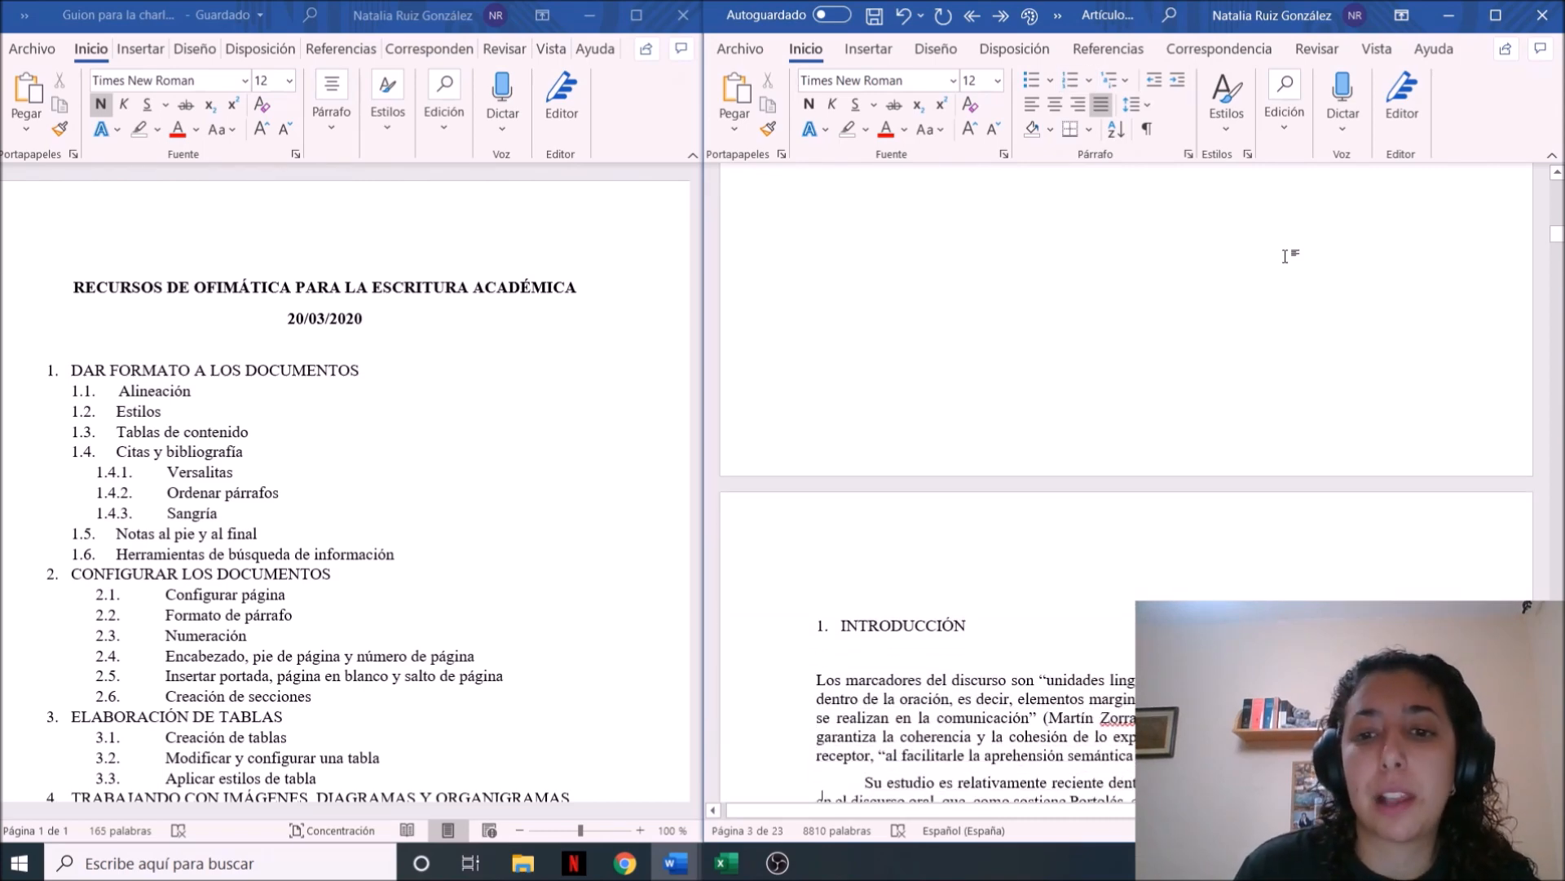
key(Down)
key(Down)
key(Down)
key(Down)
key(Down)
key(Down)
key(Down)
key(Down)
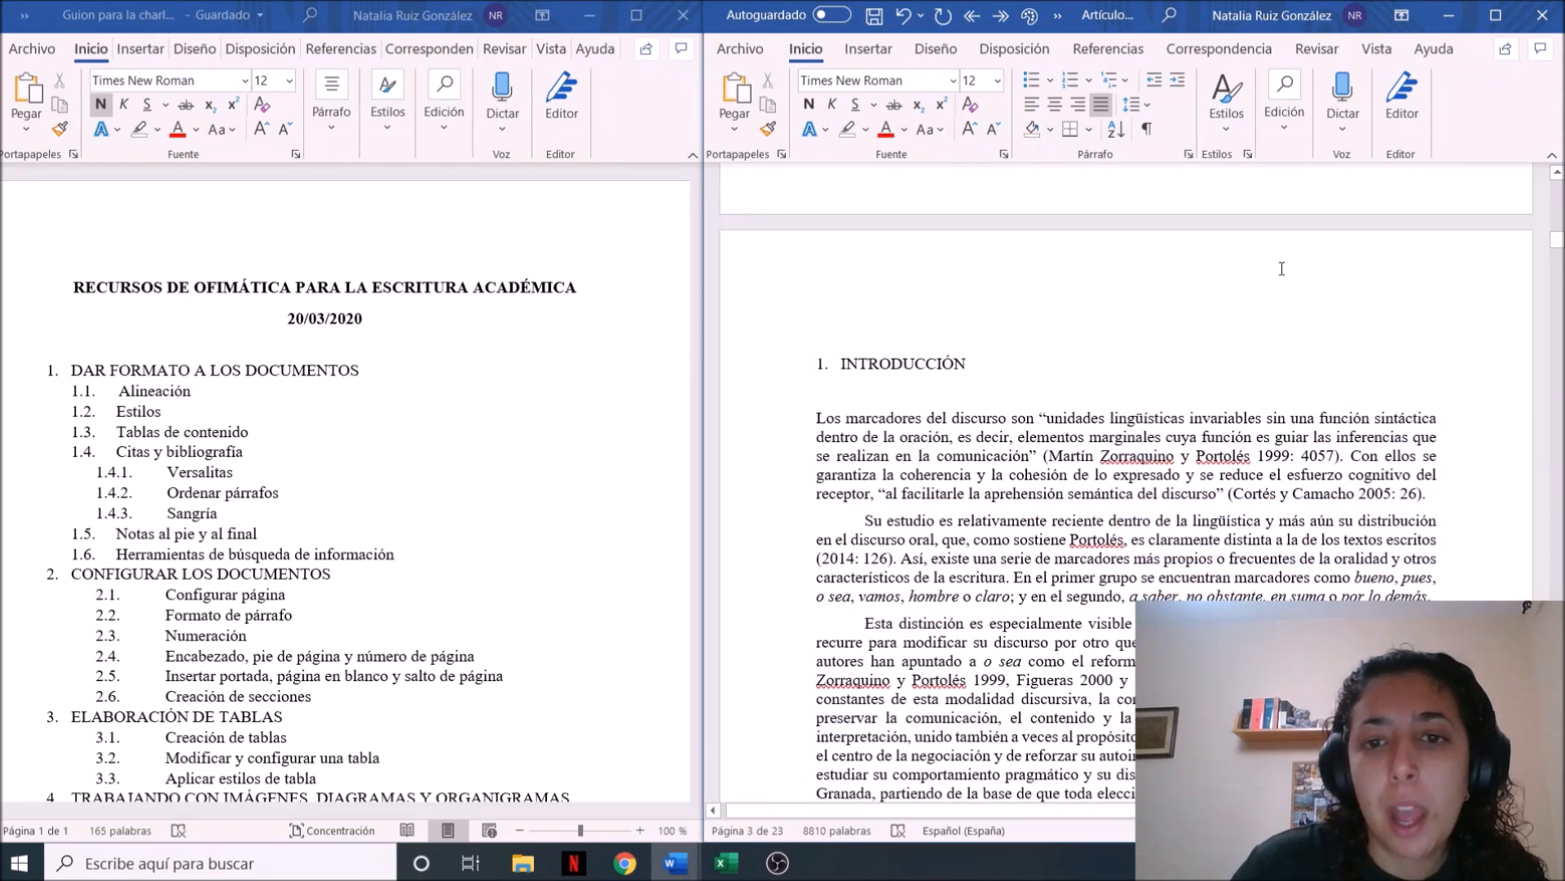
Select the INTRODUCCIÓN heading and apply the 1., 2., 3. numbering format to it
click(931, 363)
drag(972, 364, 841, 365)
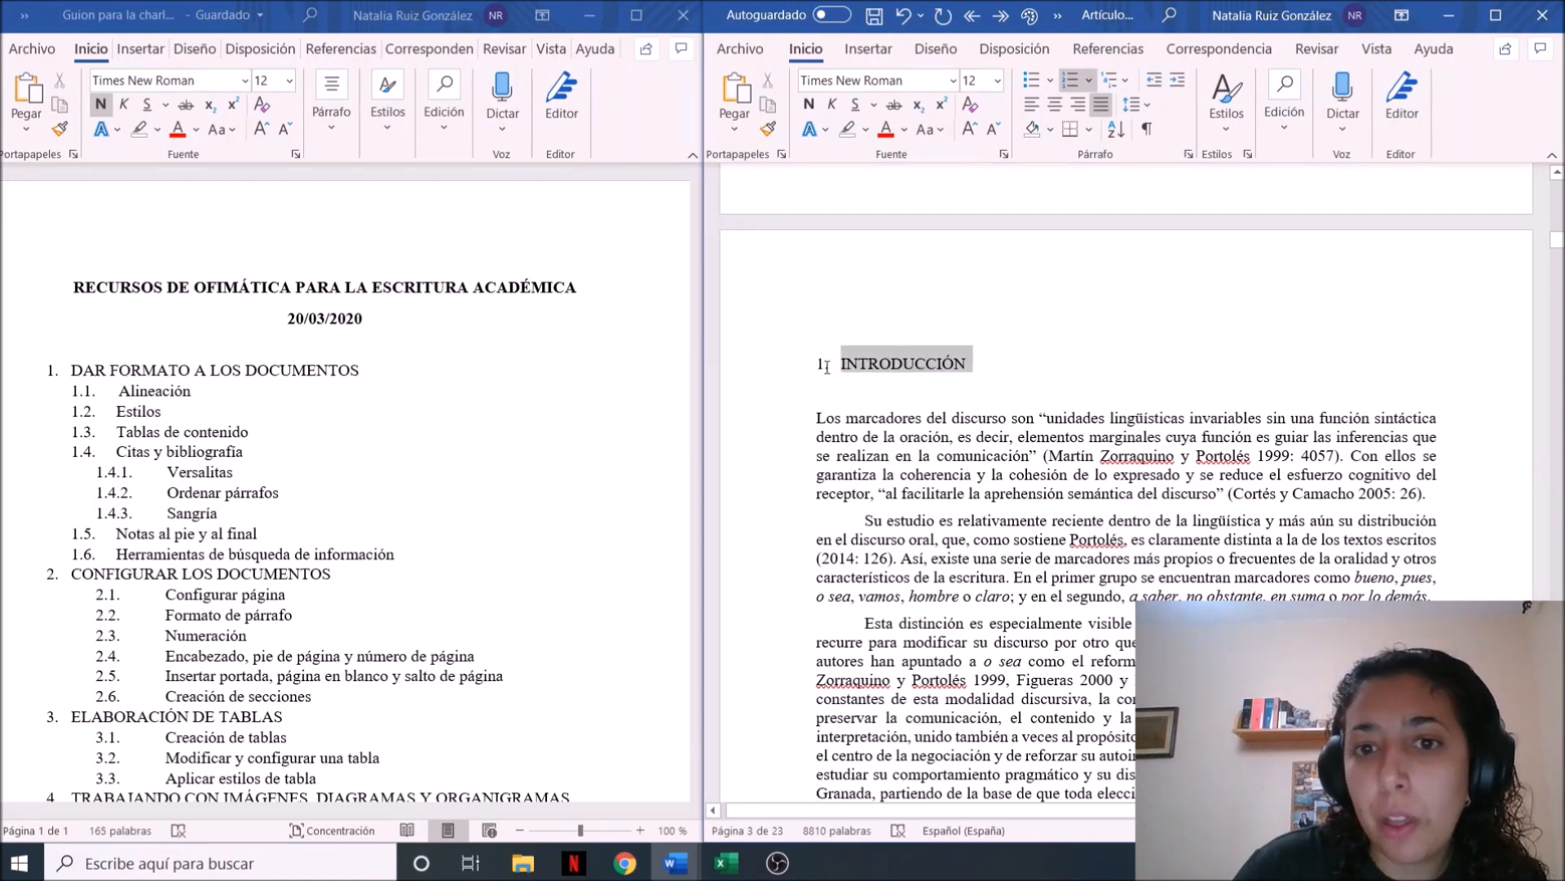
click(1091, 84)
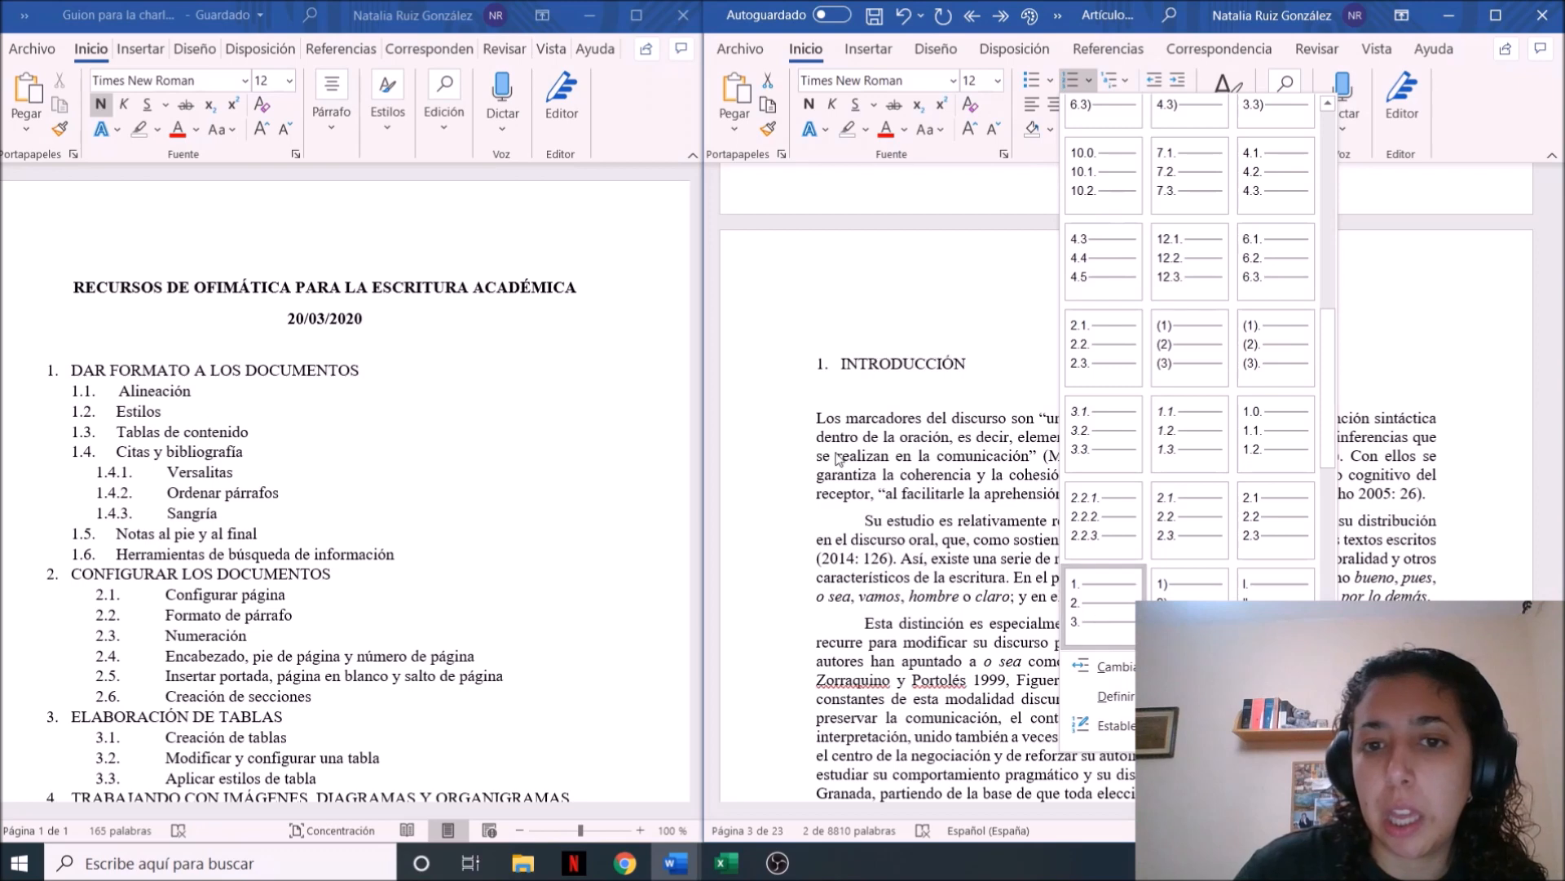
click(1084, 630)
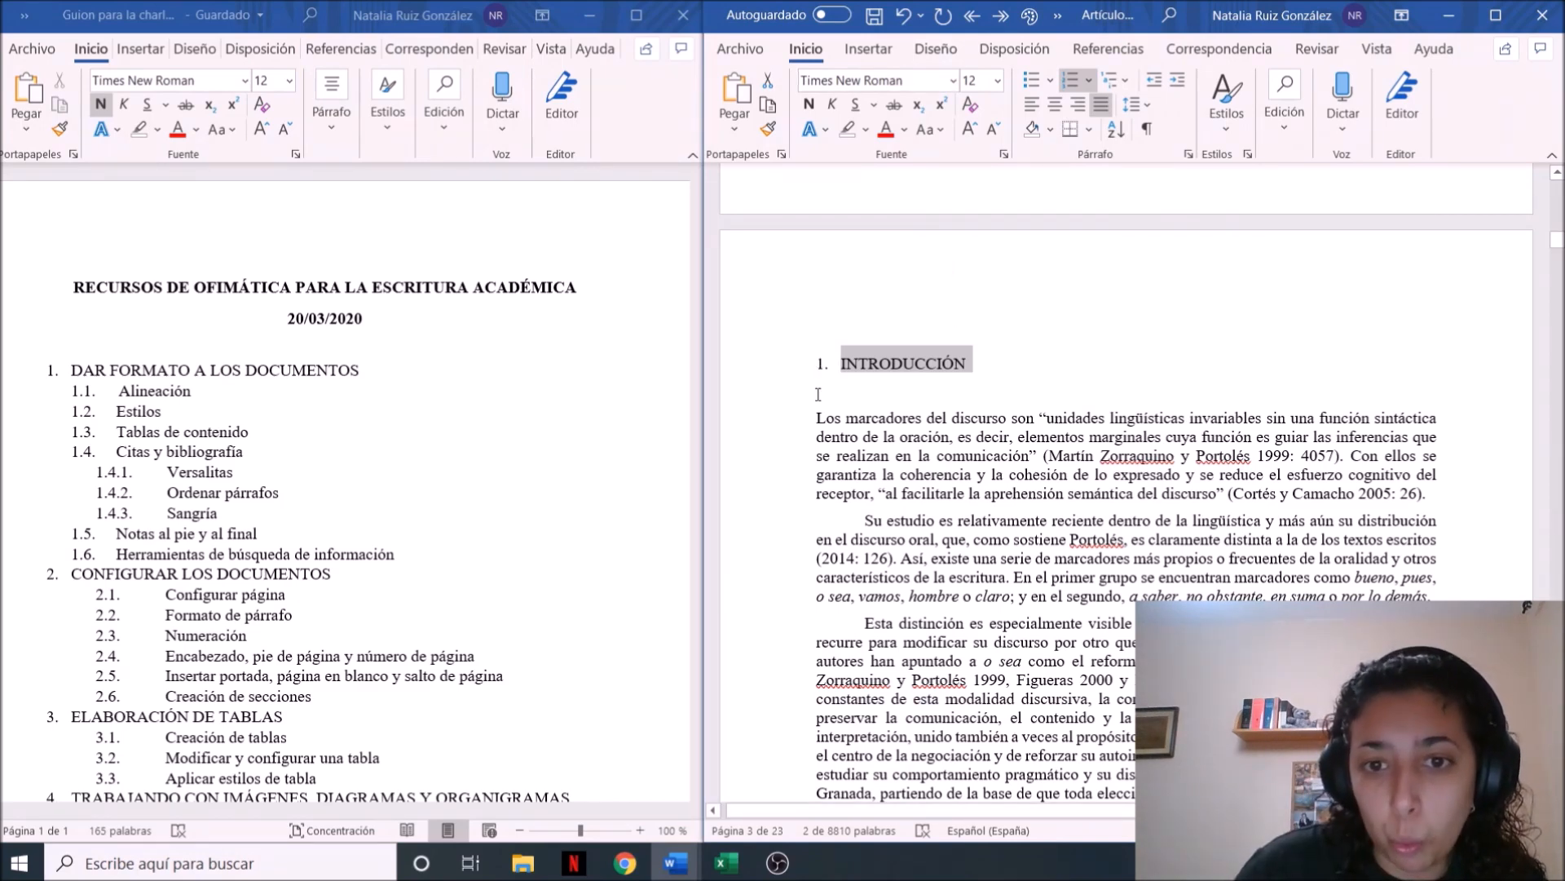
click(1011, 50)
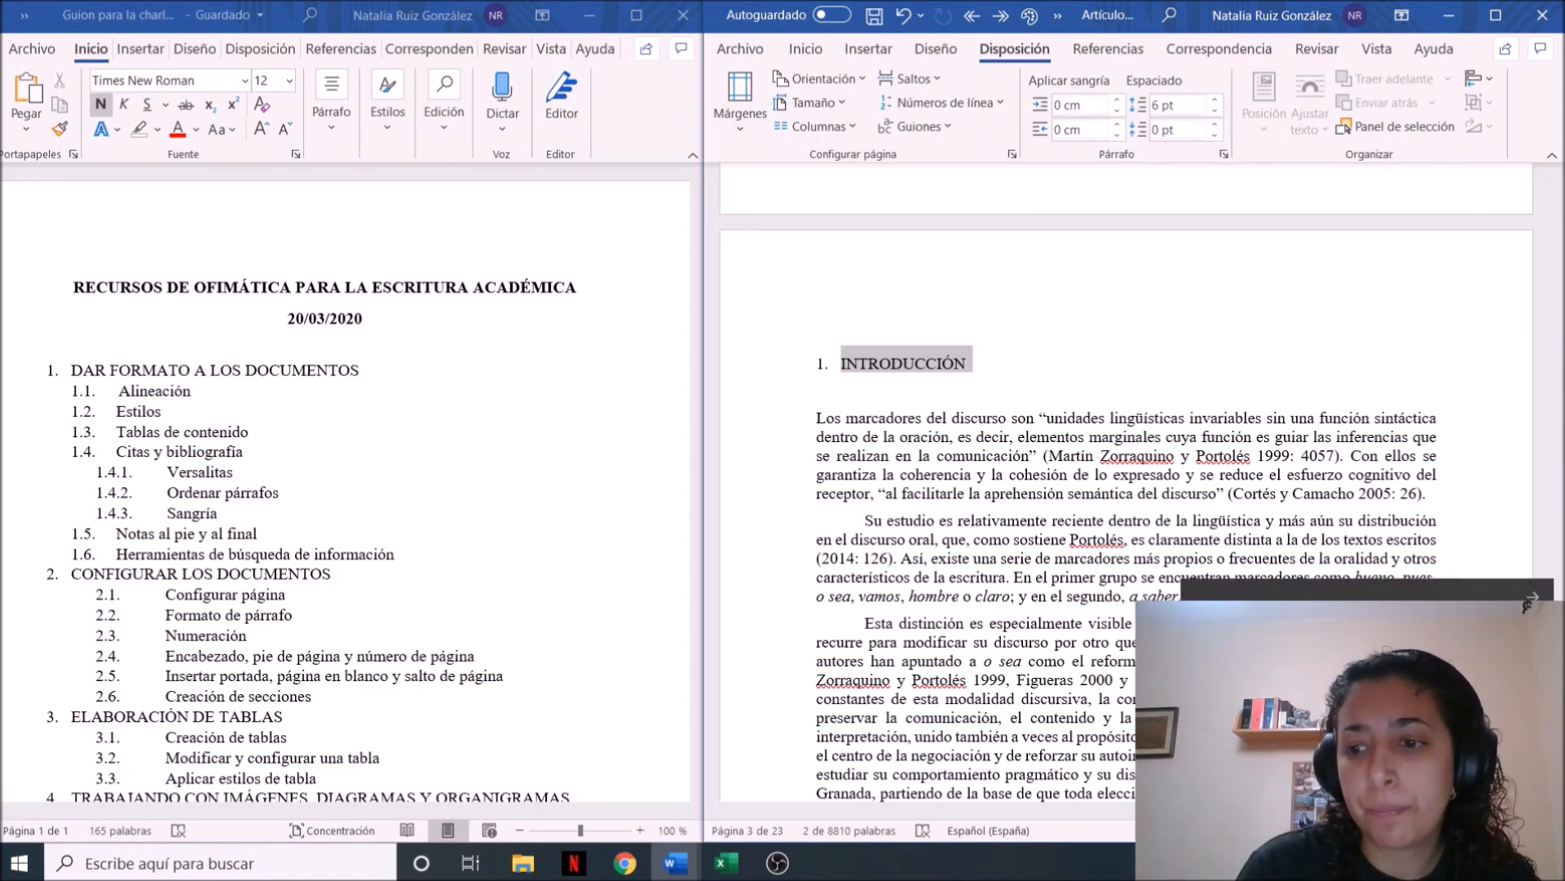
click(1533, 598)
click(1558, 419)
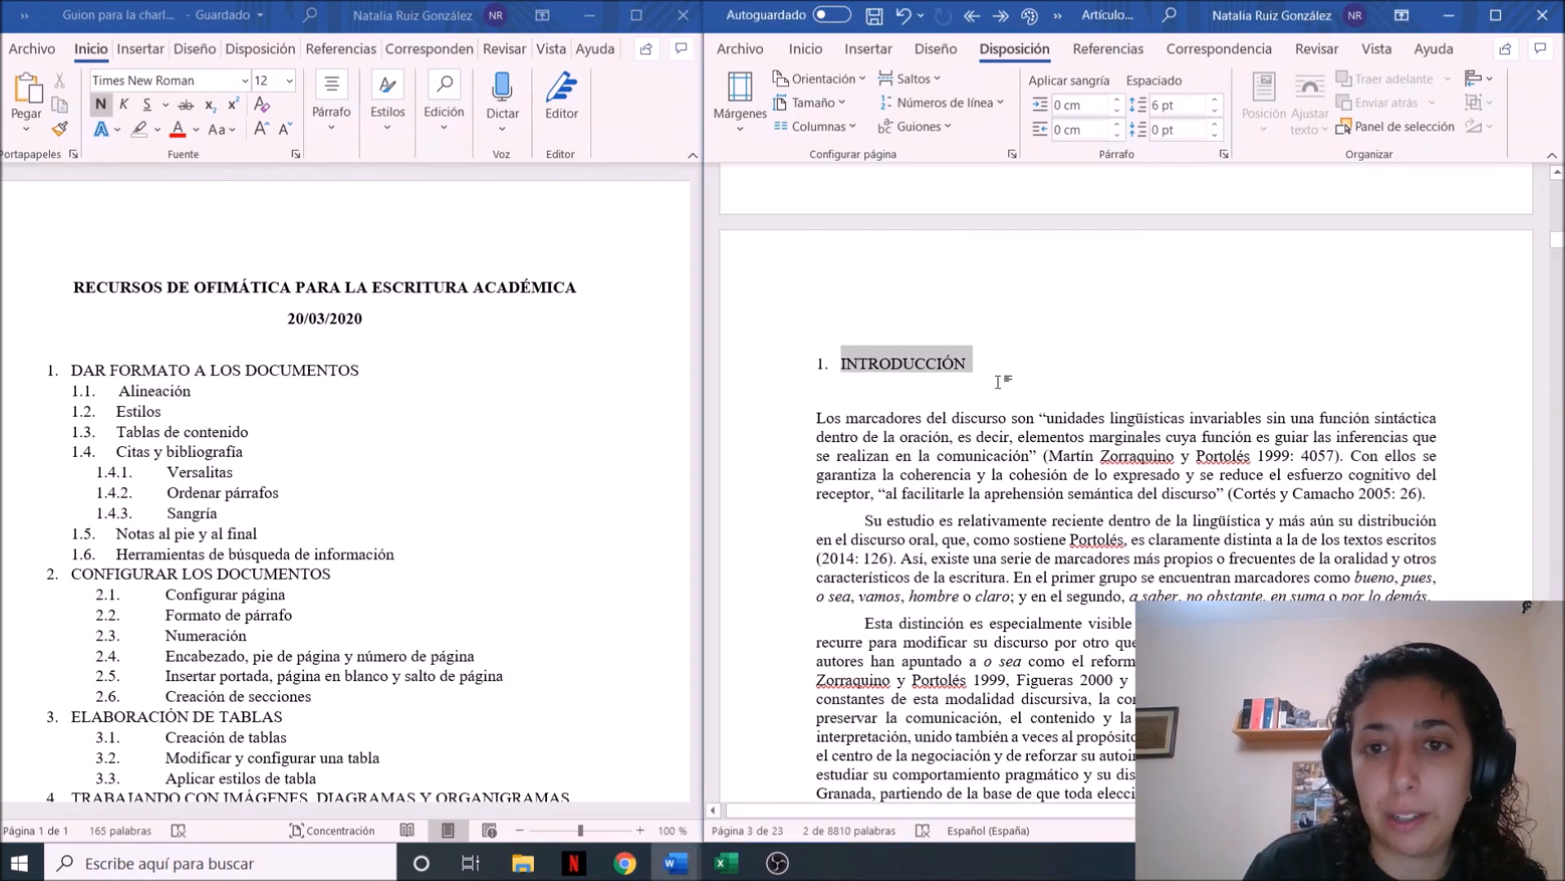
click(804, 50)
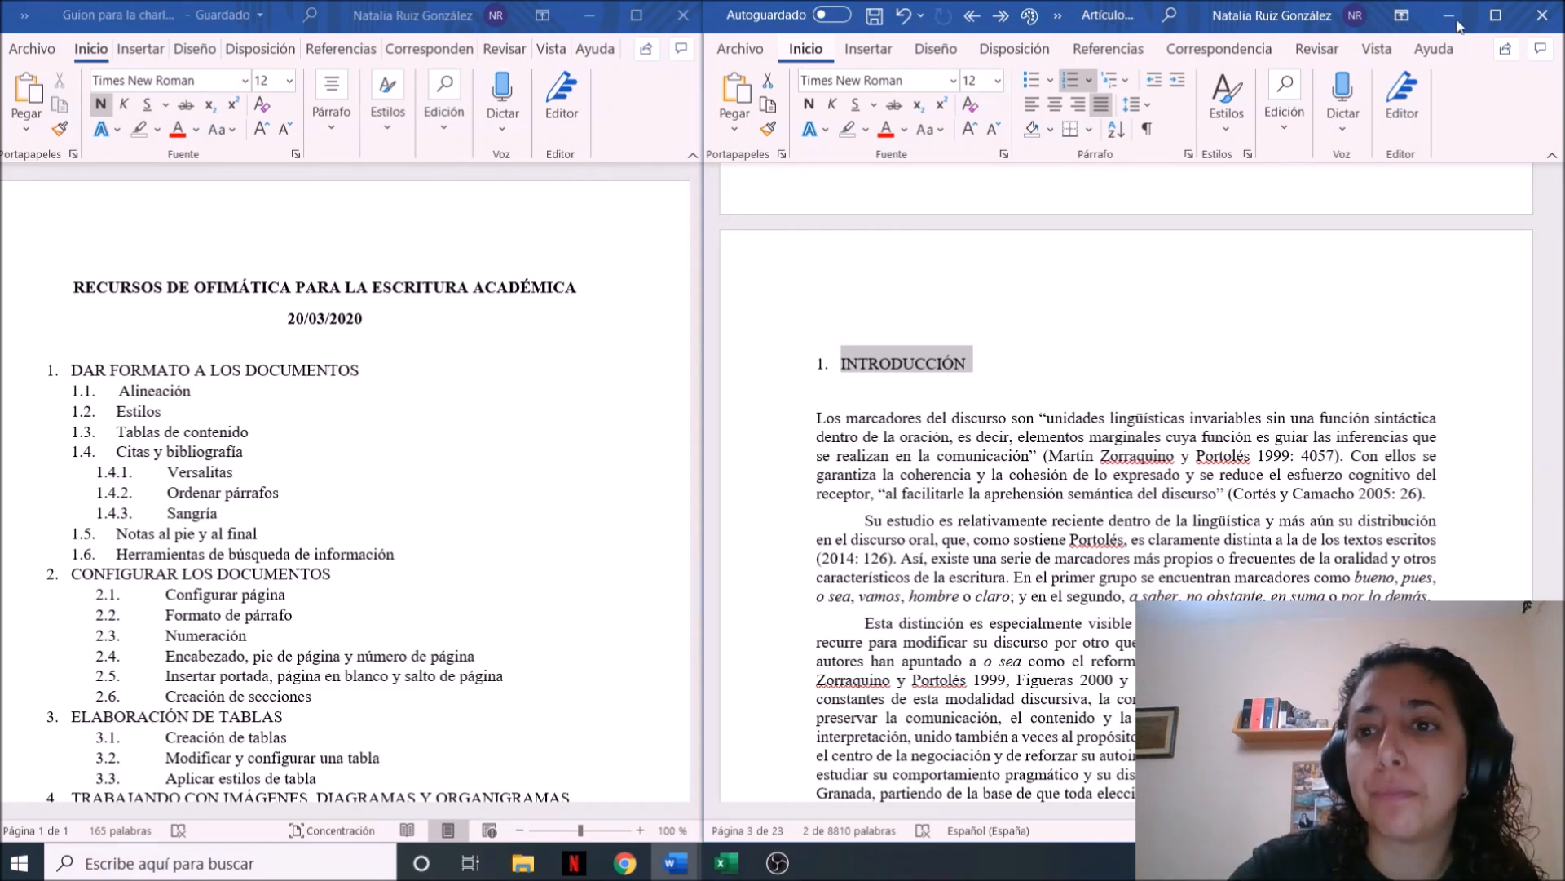
Create a new style from the selected INTRODUCCIÓN heading's format, making it bold and keeping the default name
click(1230, 134)
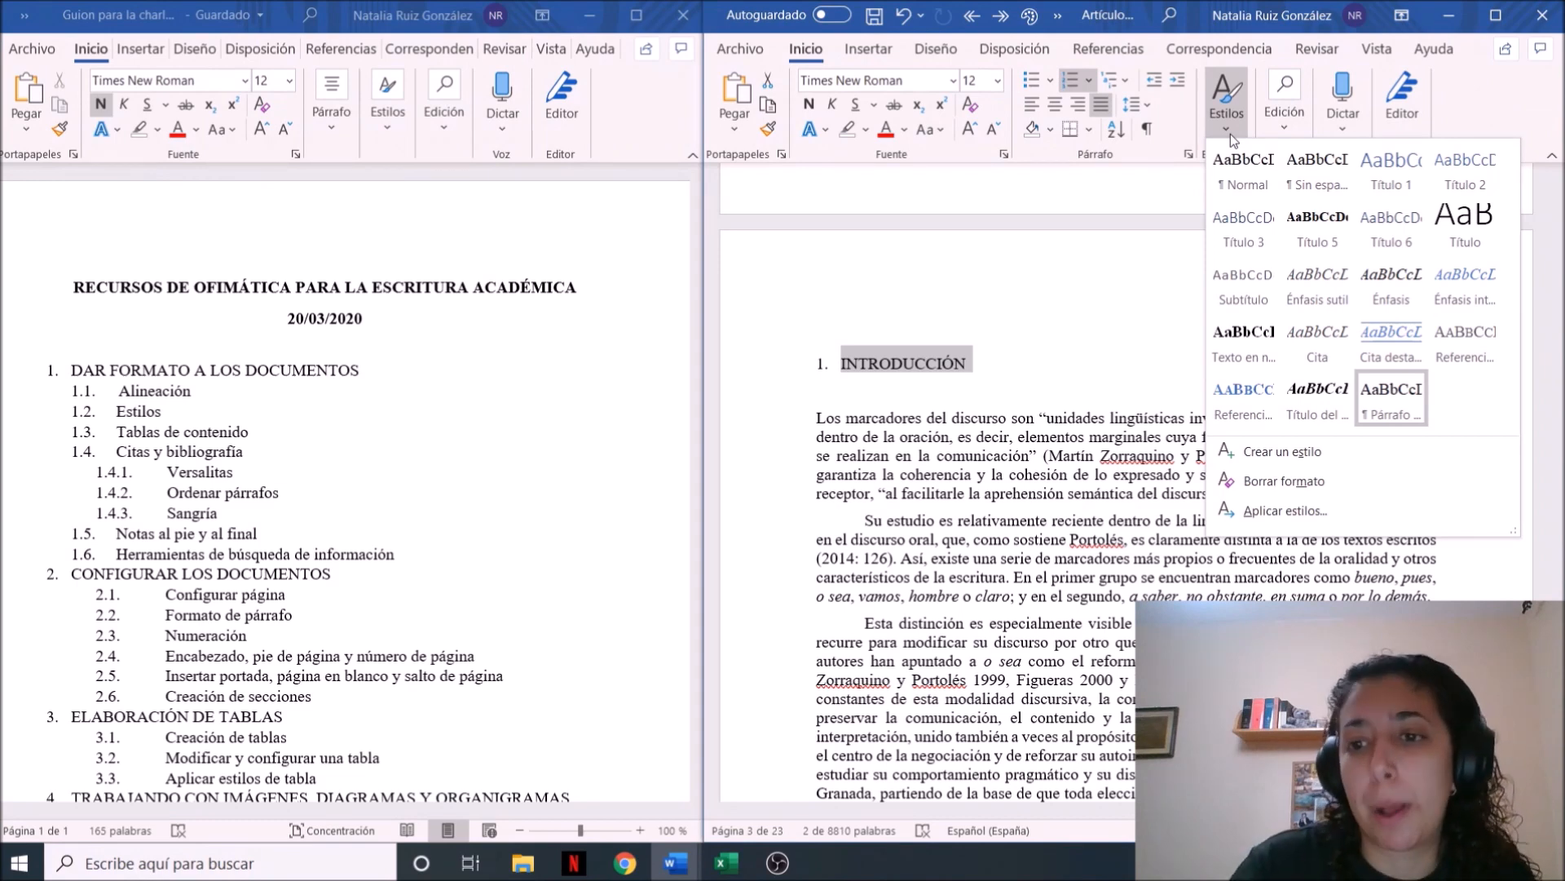
click(1324, 451)
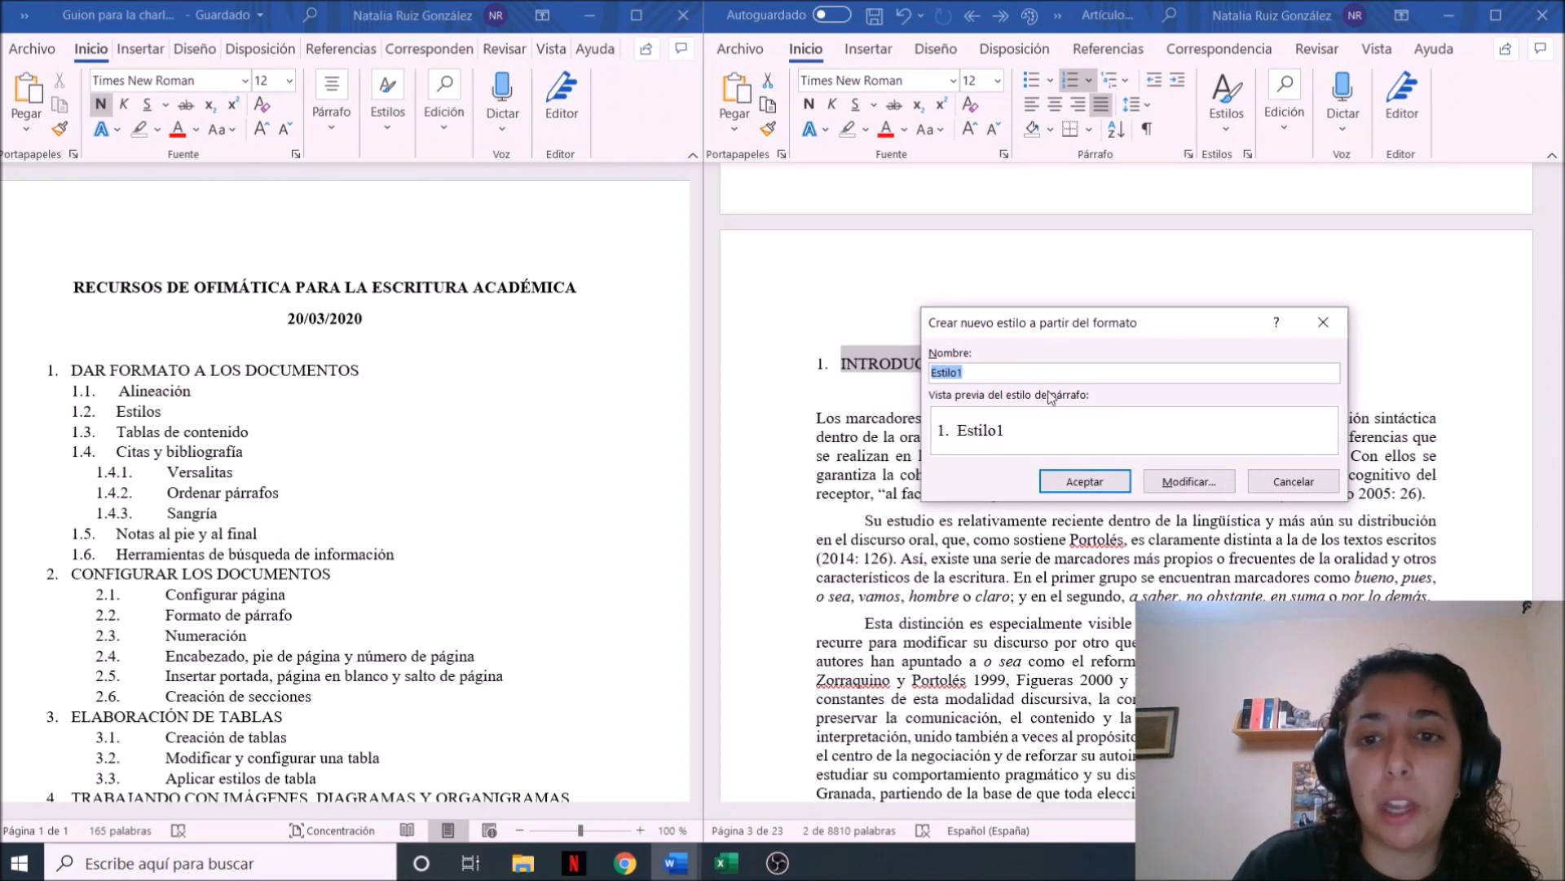
click(1188, 481)
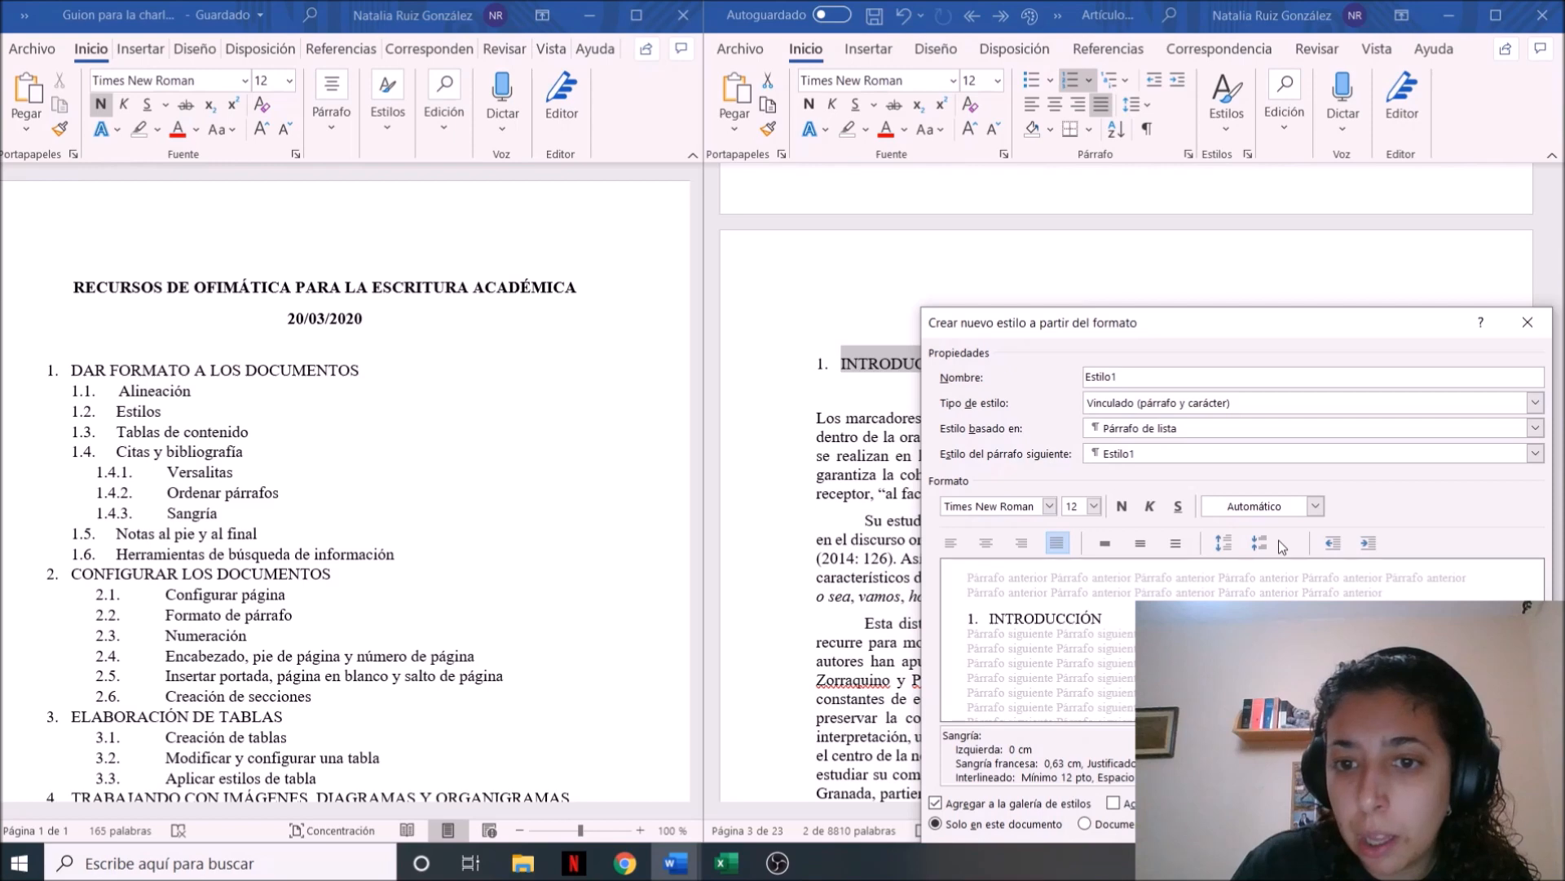
click(1122, 507)
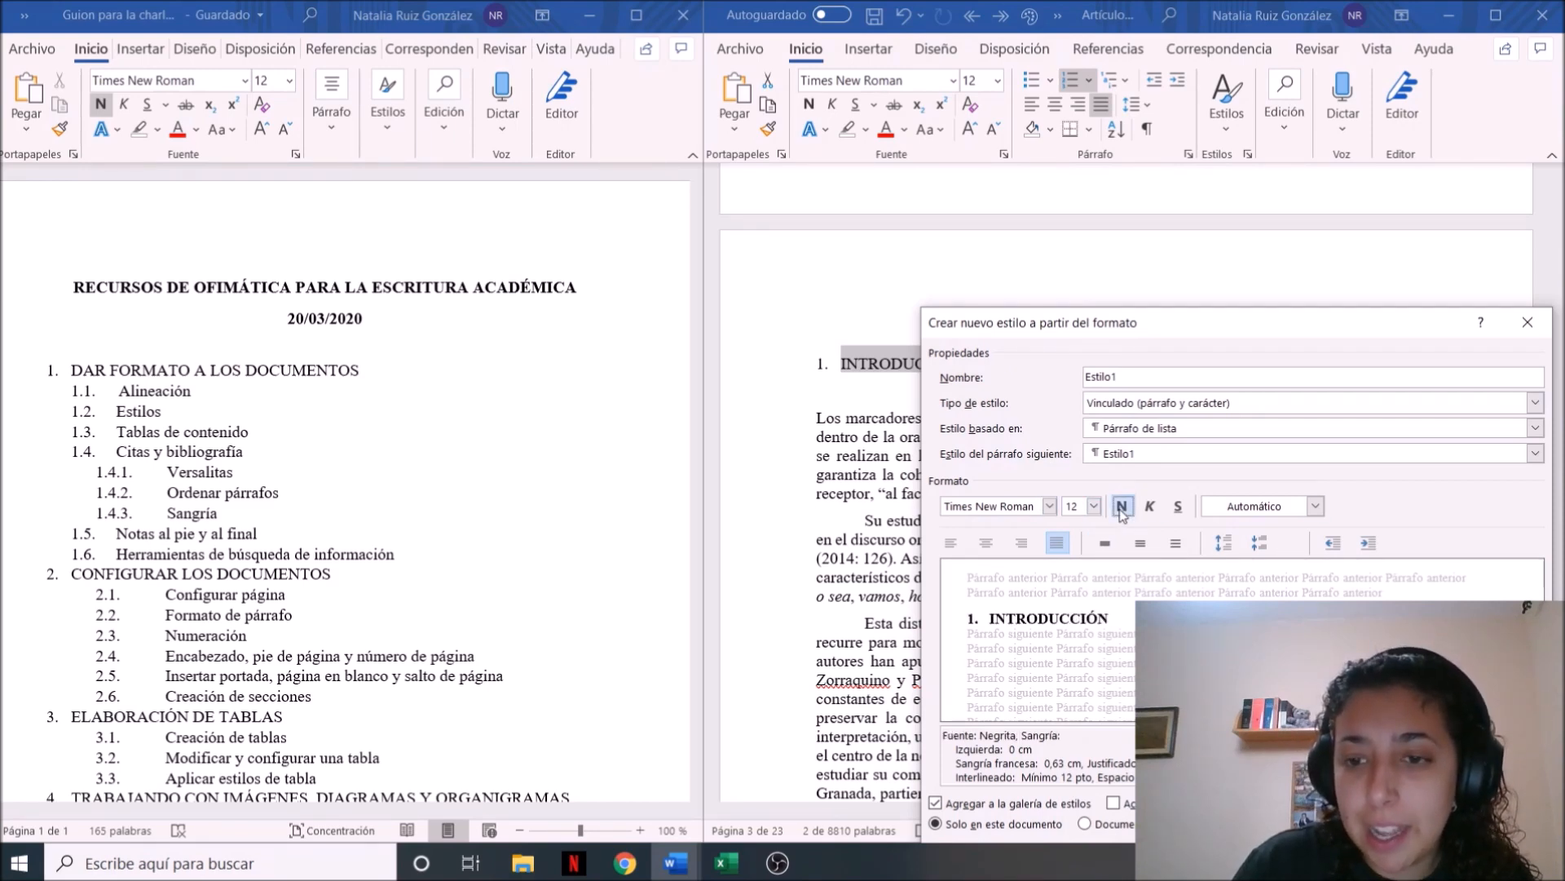
drag(1311, 327, 1304, 213)
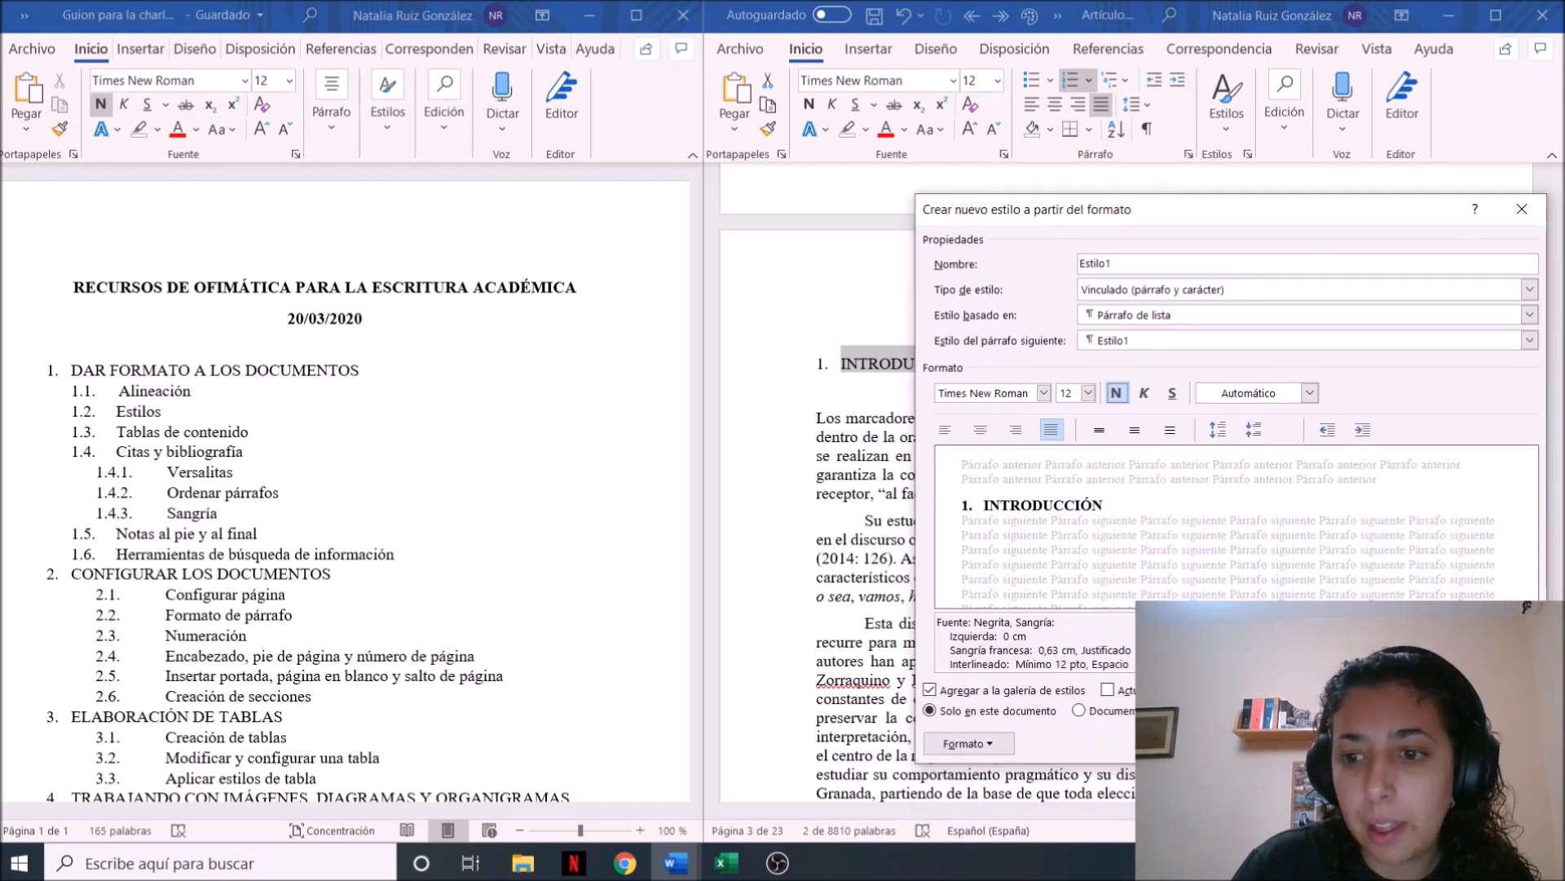
key(Return)
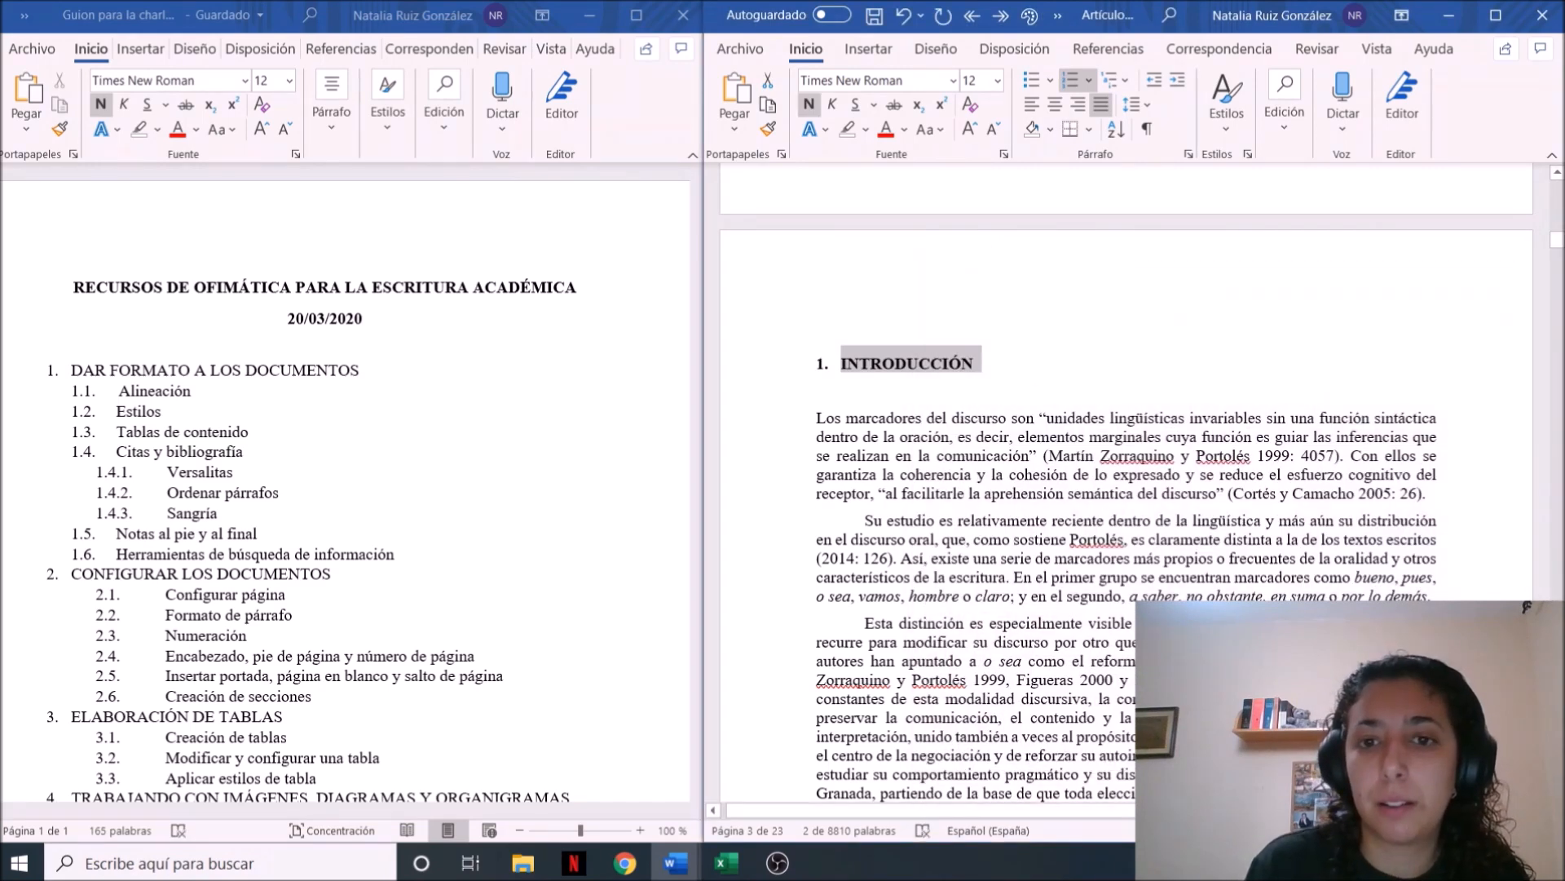
click(1012, 393)
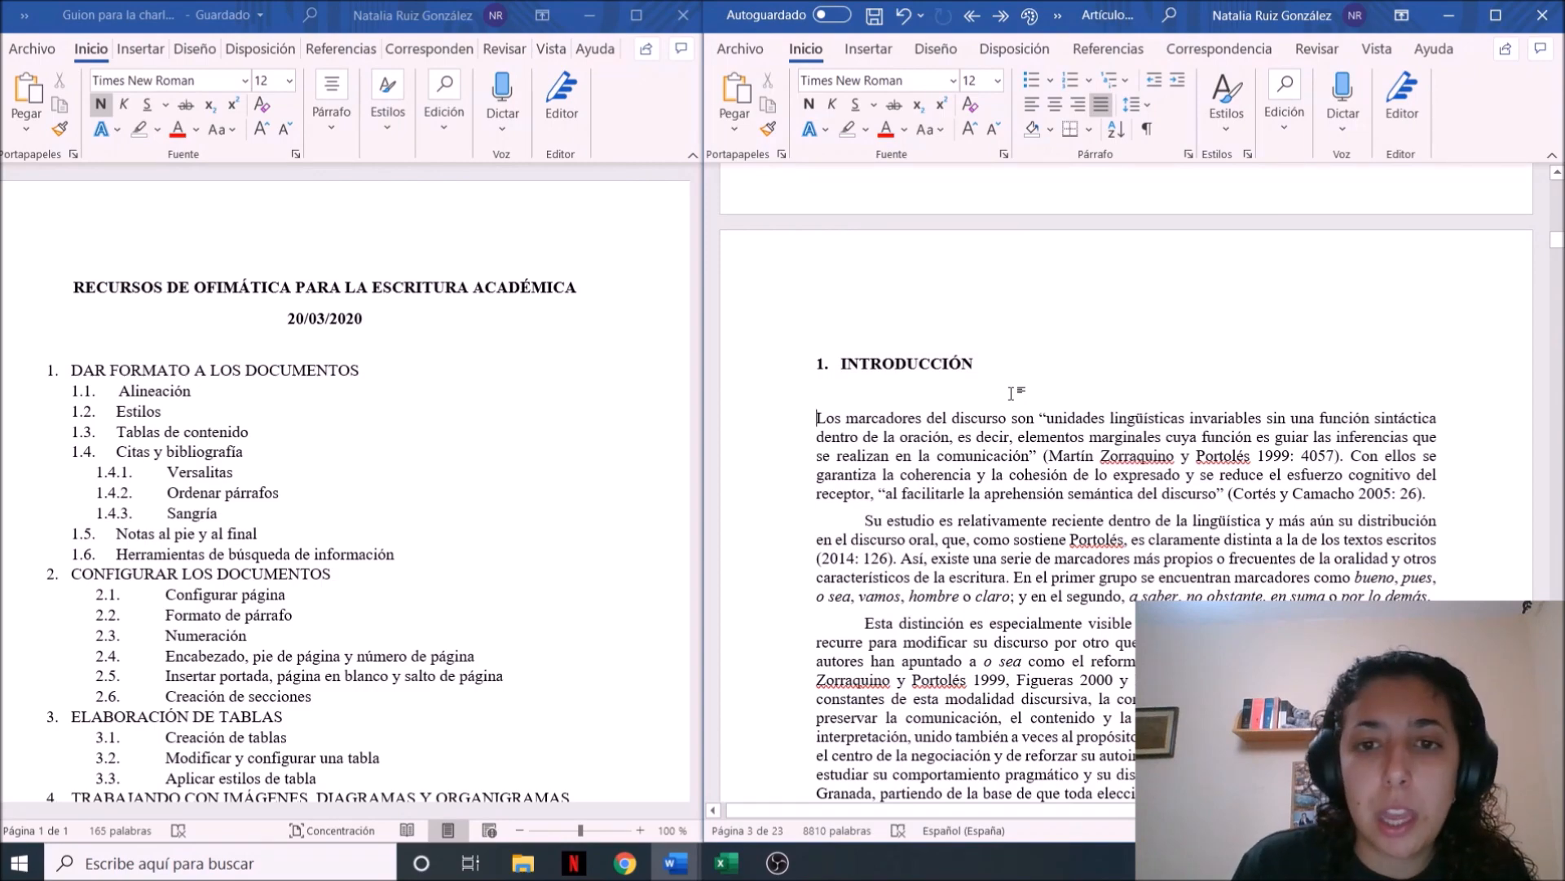
Apply the Estilo1 style to the section 2 heading, MARCO TEÓRICO
scroll(1012, 394, down, 1)
scroll(1012, 394, down, 15)
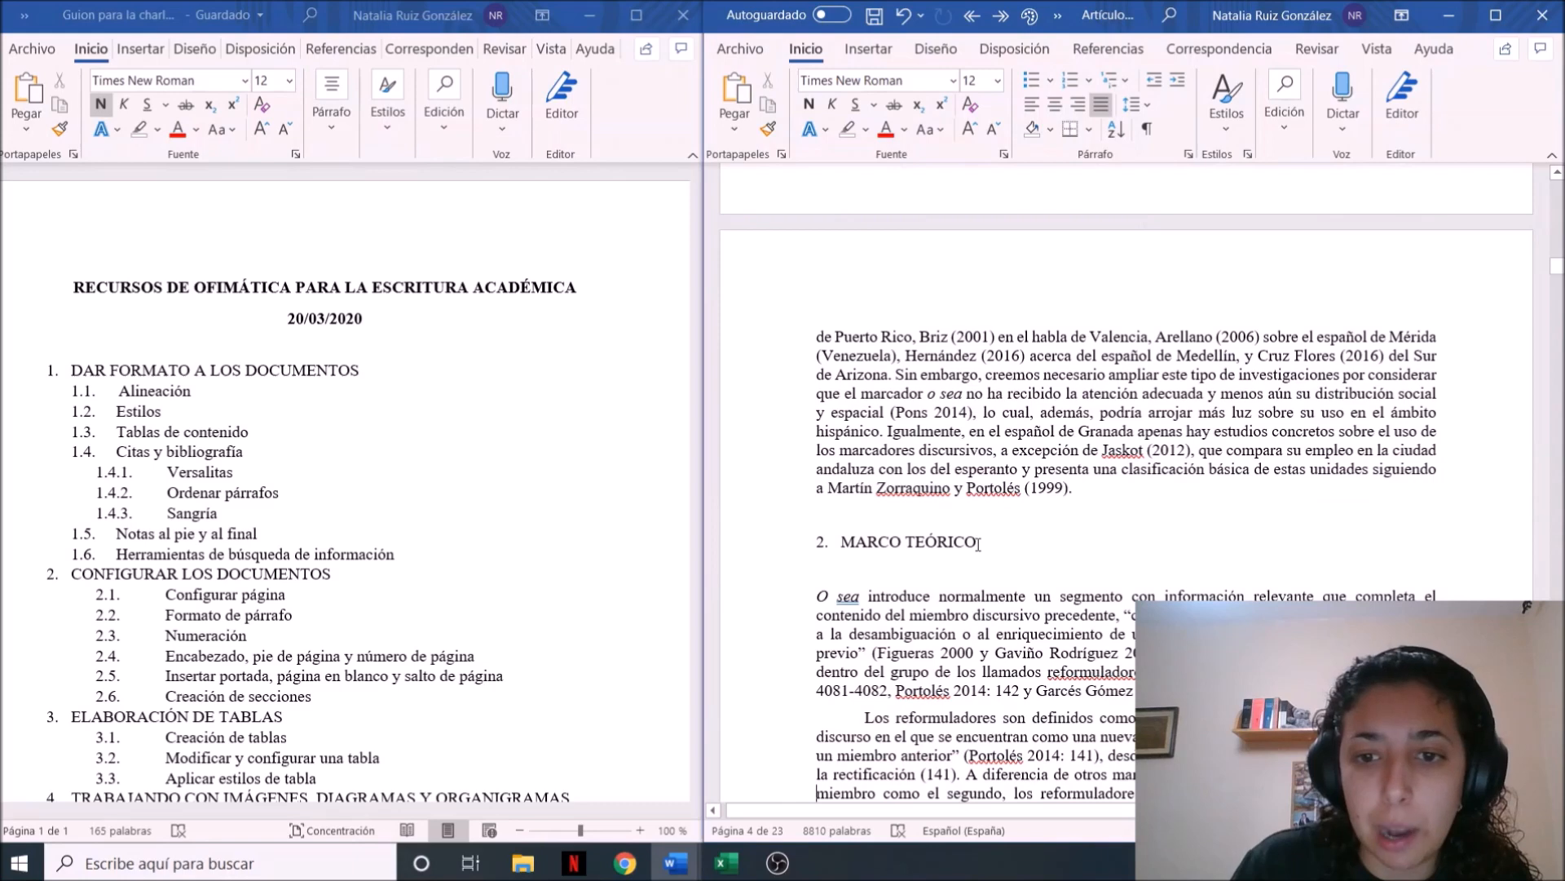
drag(980, 543, 1018, 543)
double_click(823, 539)
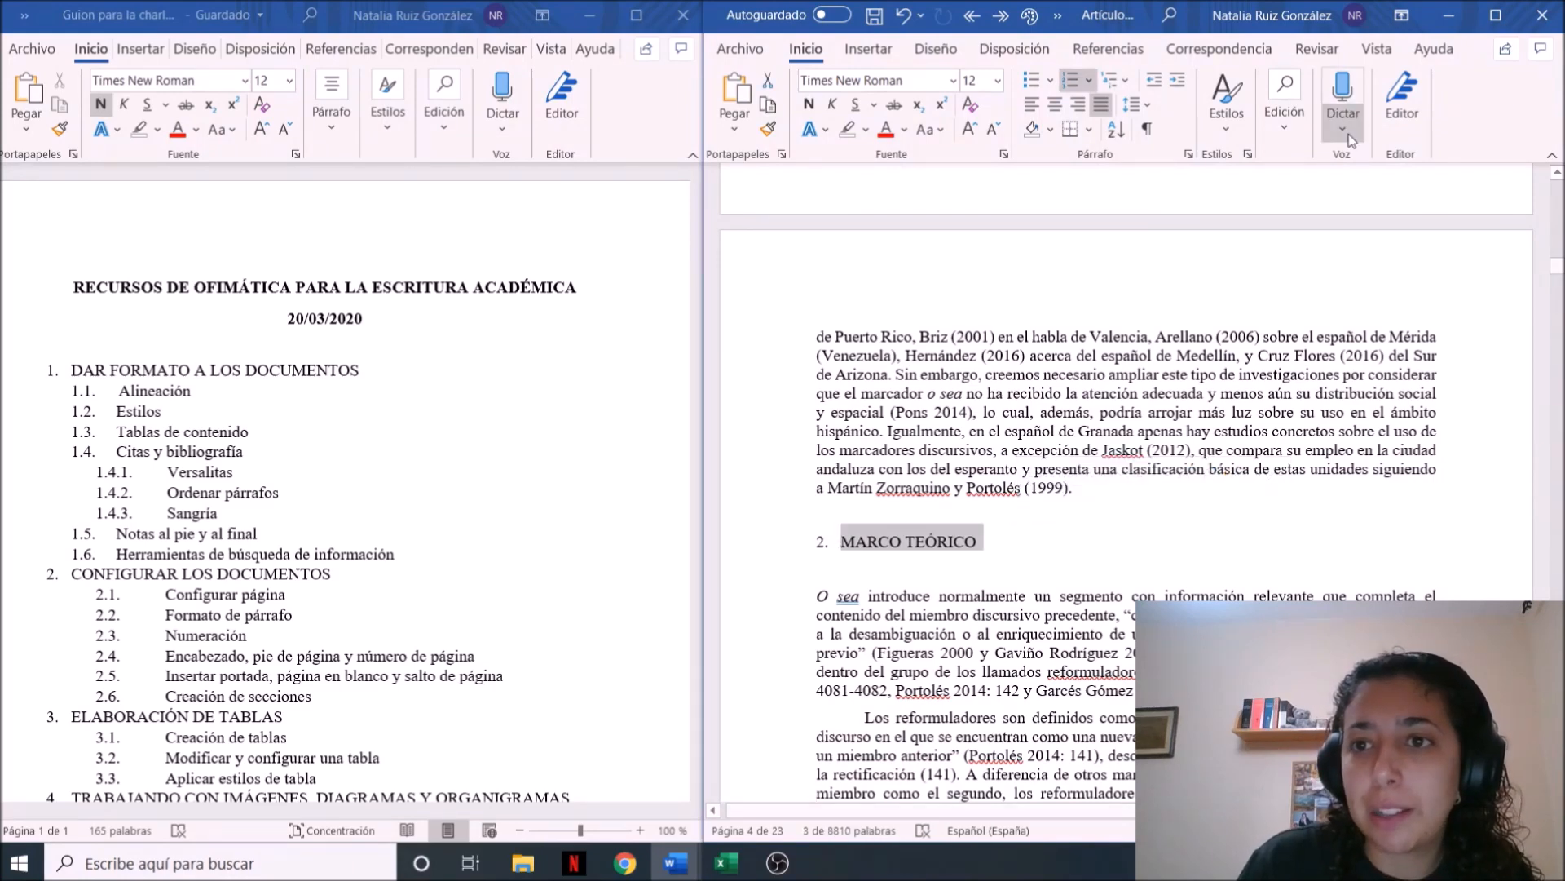
click(1242, 135)
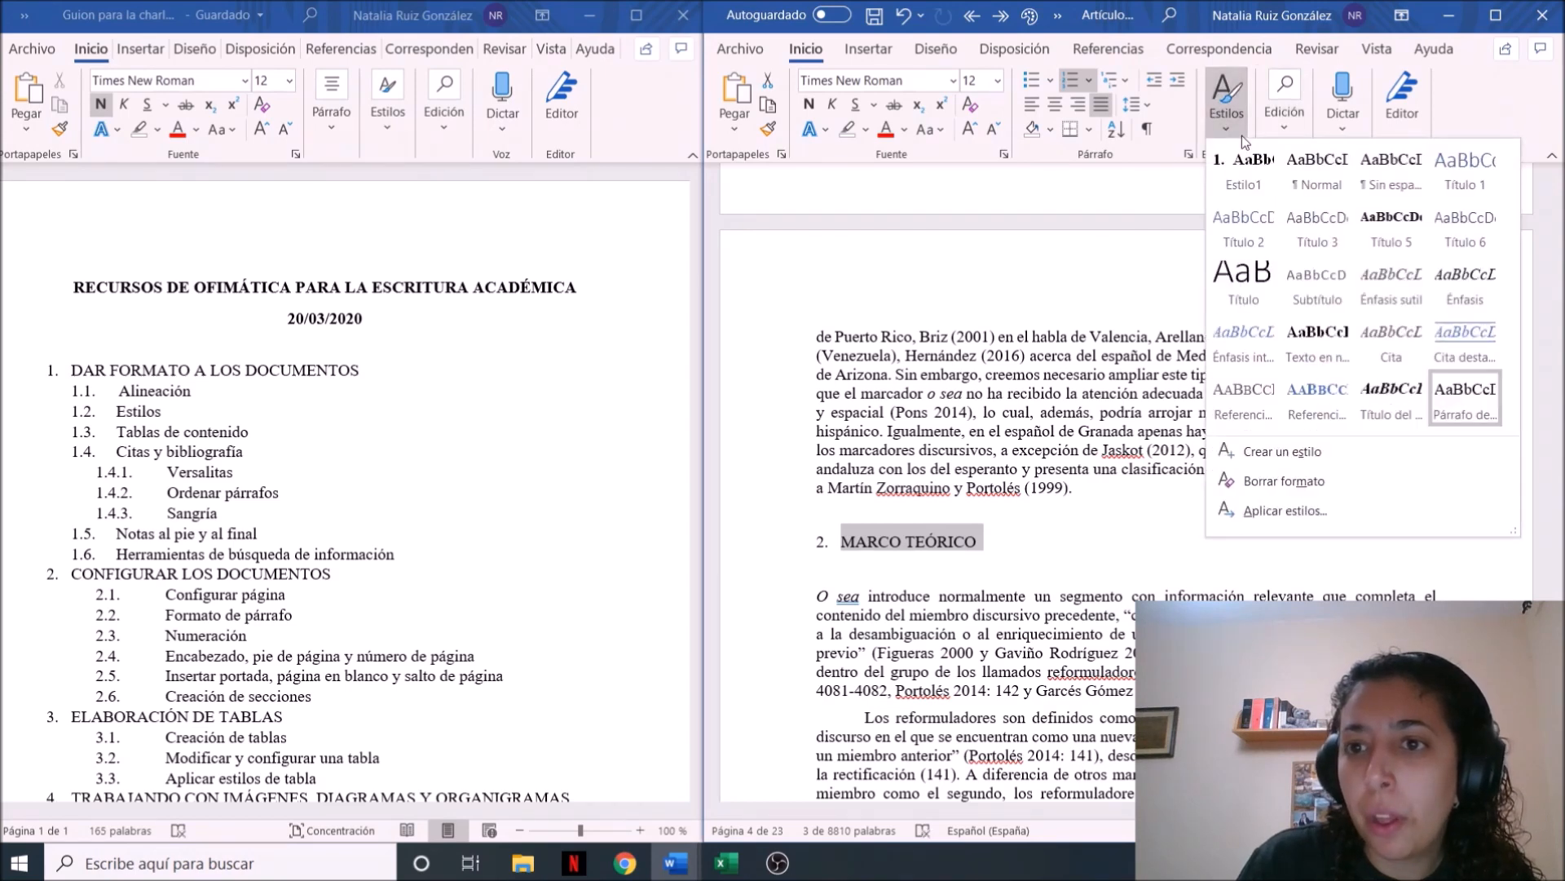
click(1245, 180)
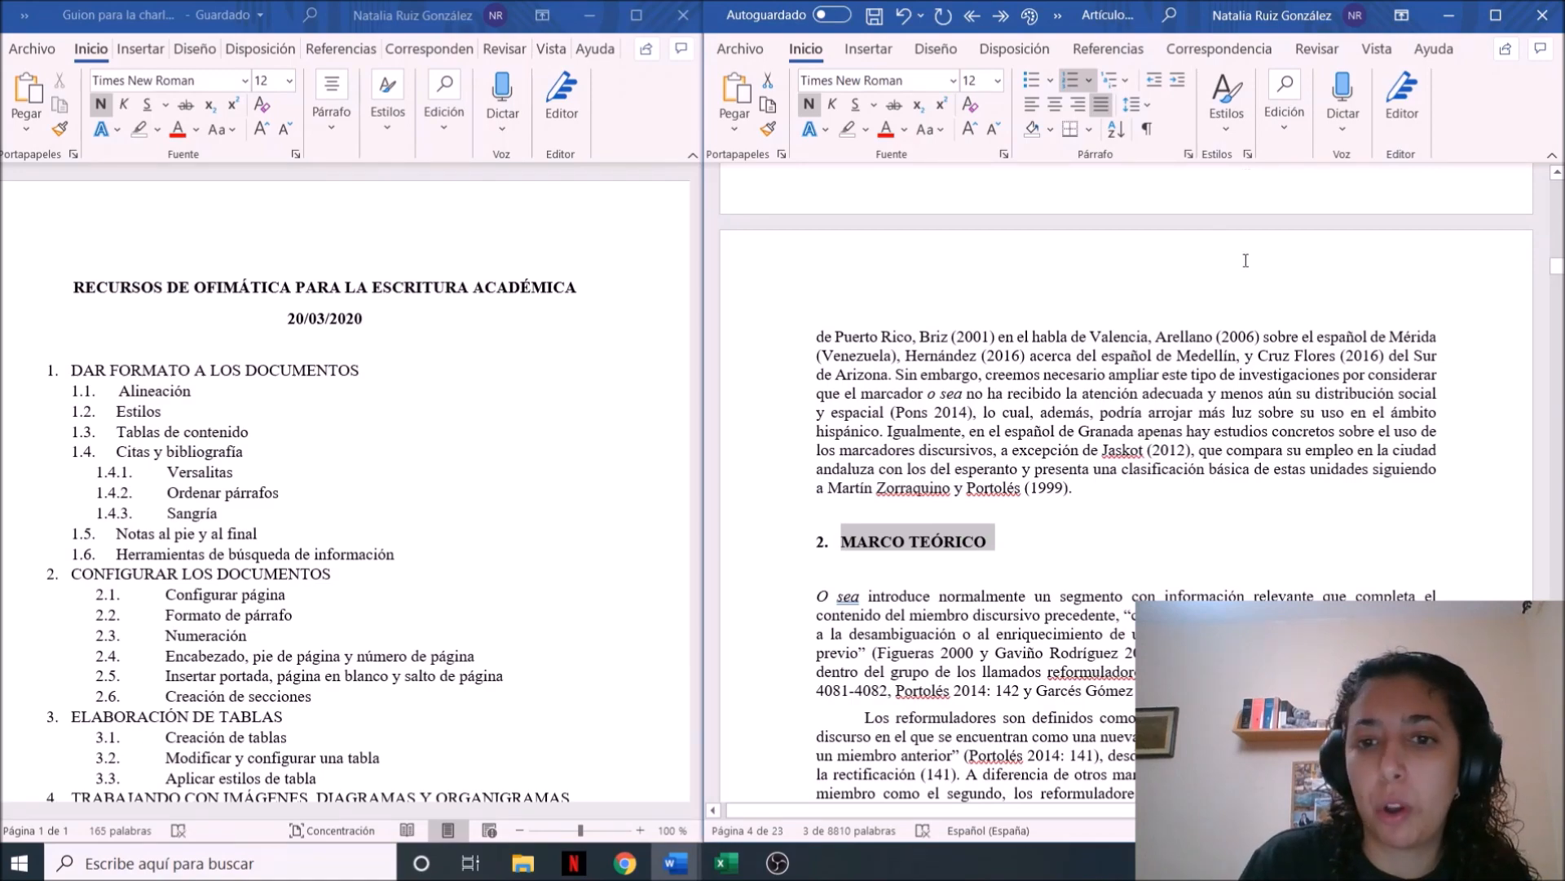
click(968, 565)
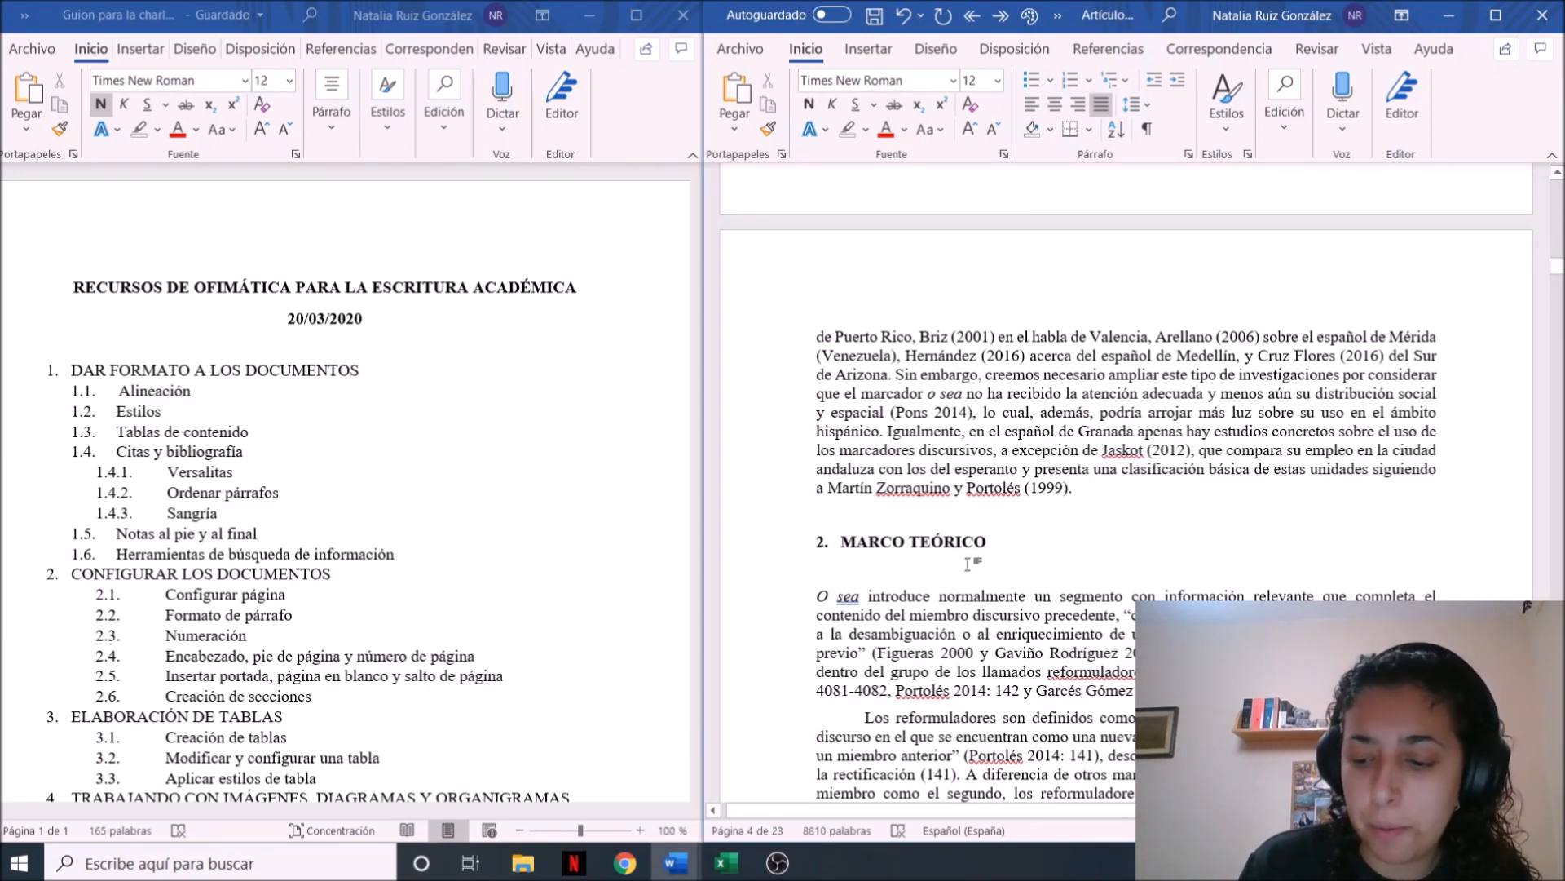
Create a new italic style from the section 2.1 heading, "Valores semánticos de o sea", keeping the default name
scroll(968, 564, down, 10)
scroll(969, 564, down, 8)
drag(976, 506, 847, 505)
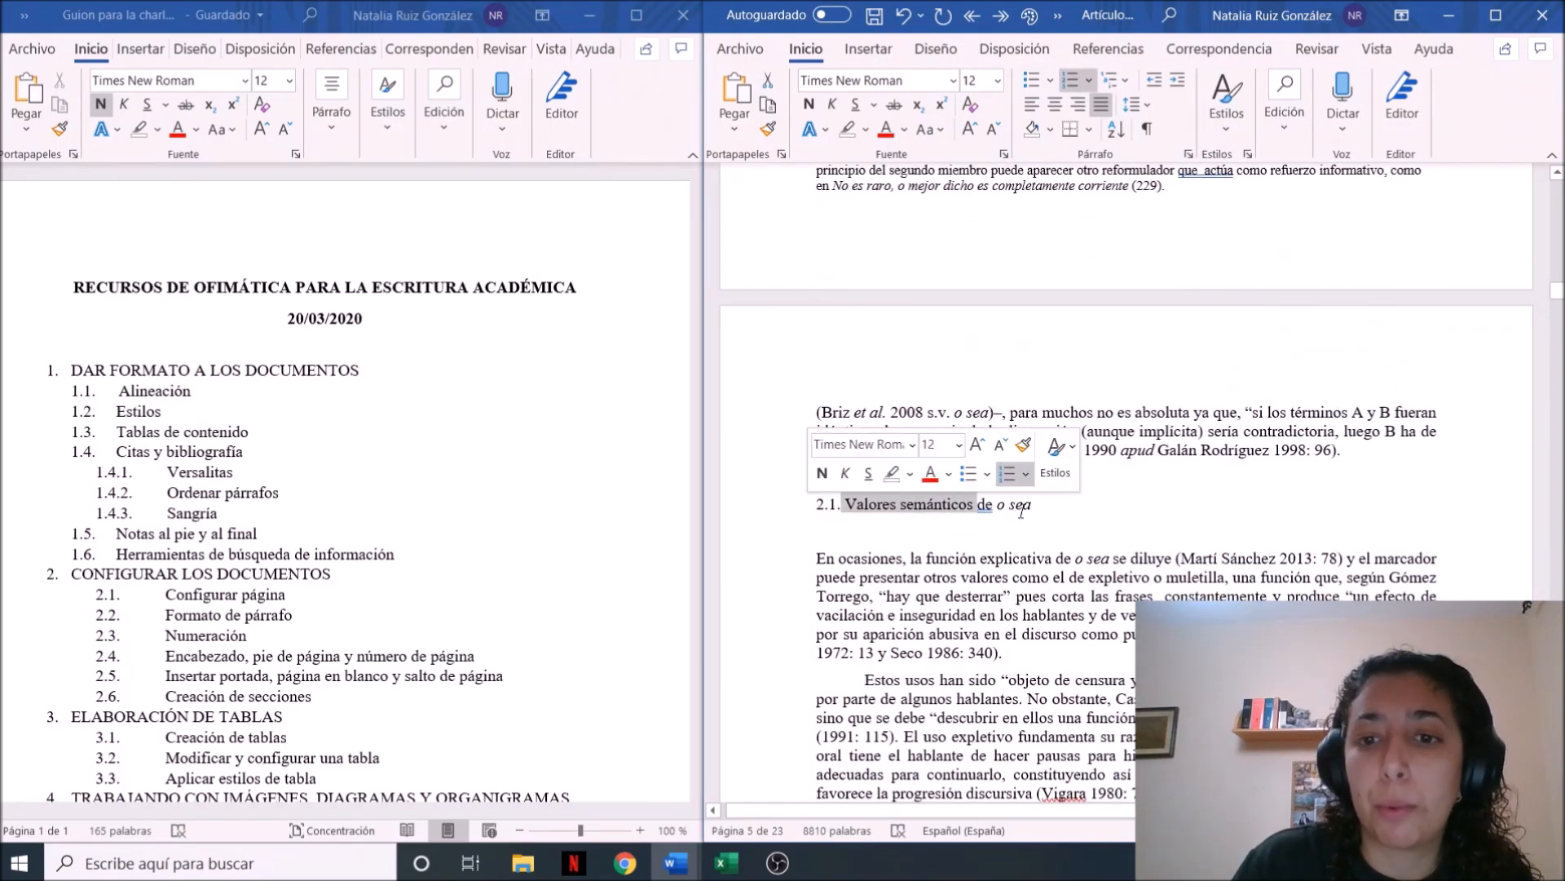
drag(1036, 506, 826, 509)
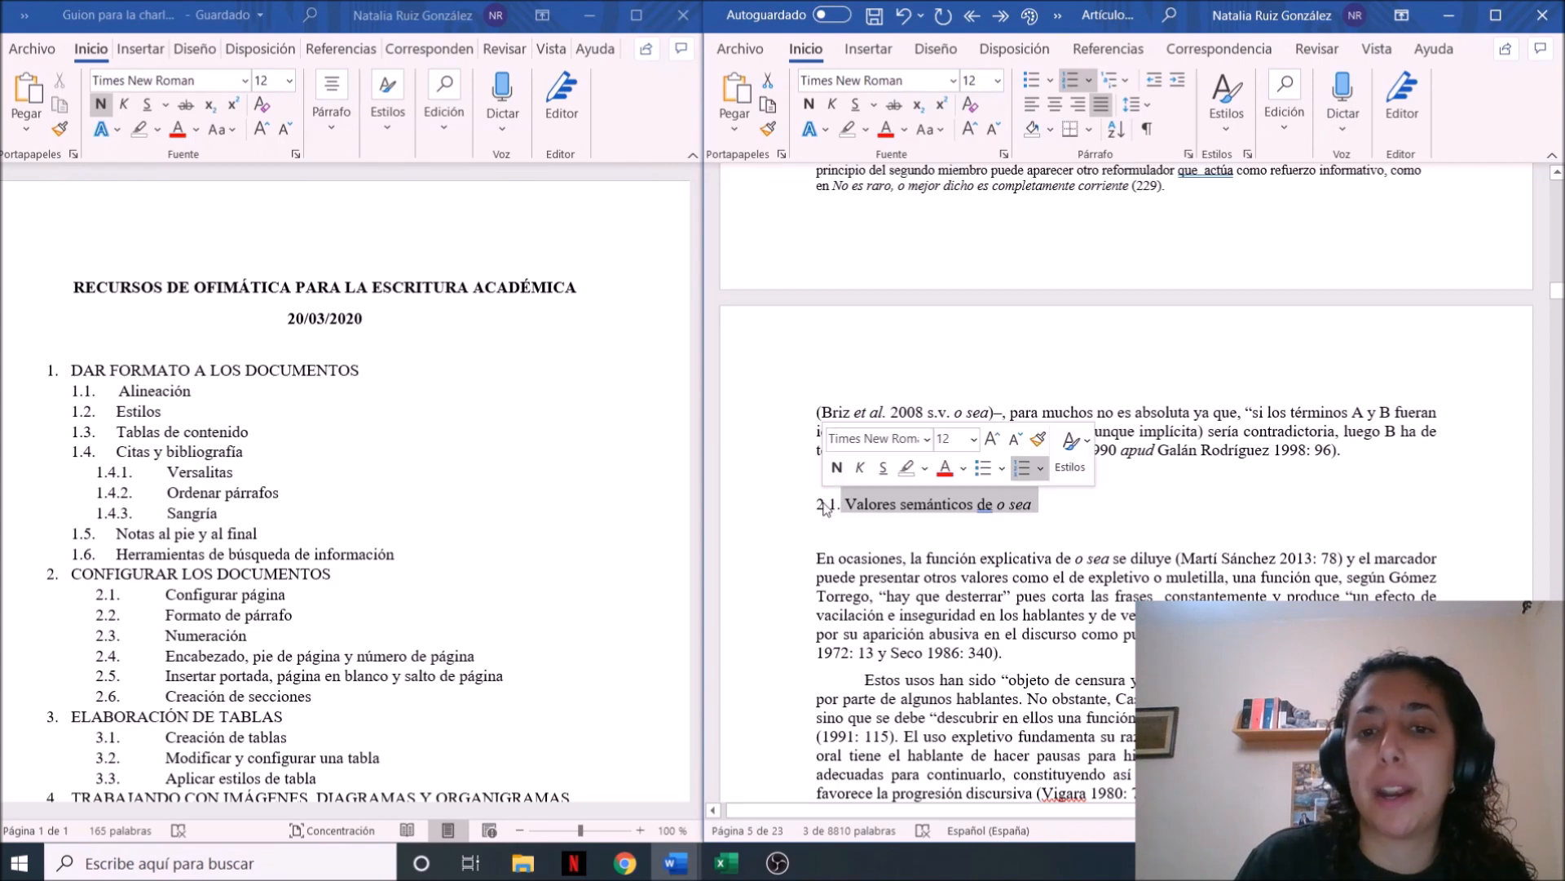
click(1231, 133)
click(1333, 455)
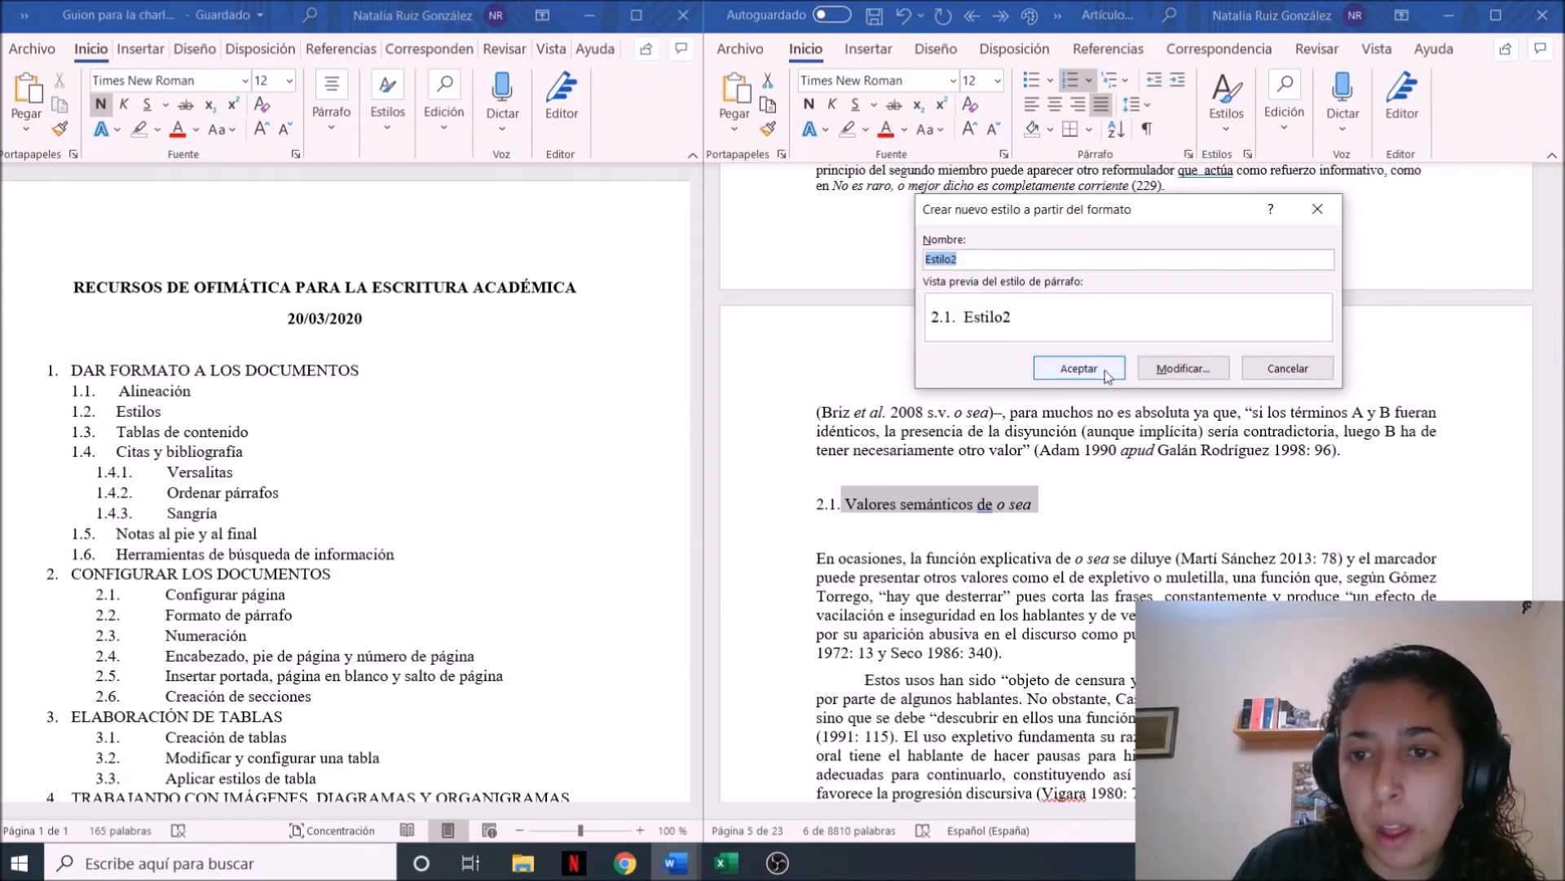
click(1162, 372)
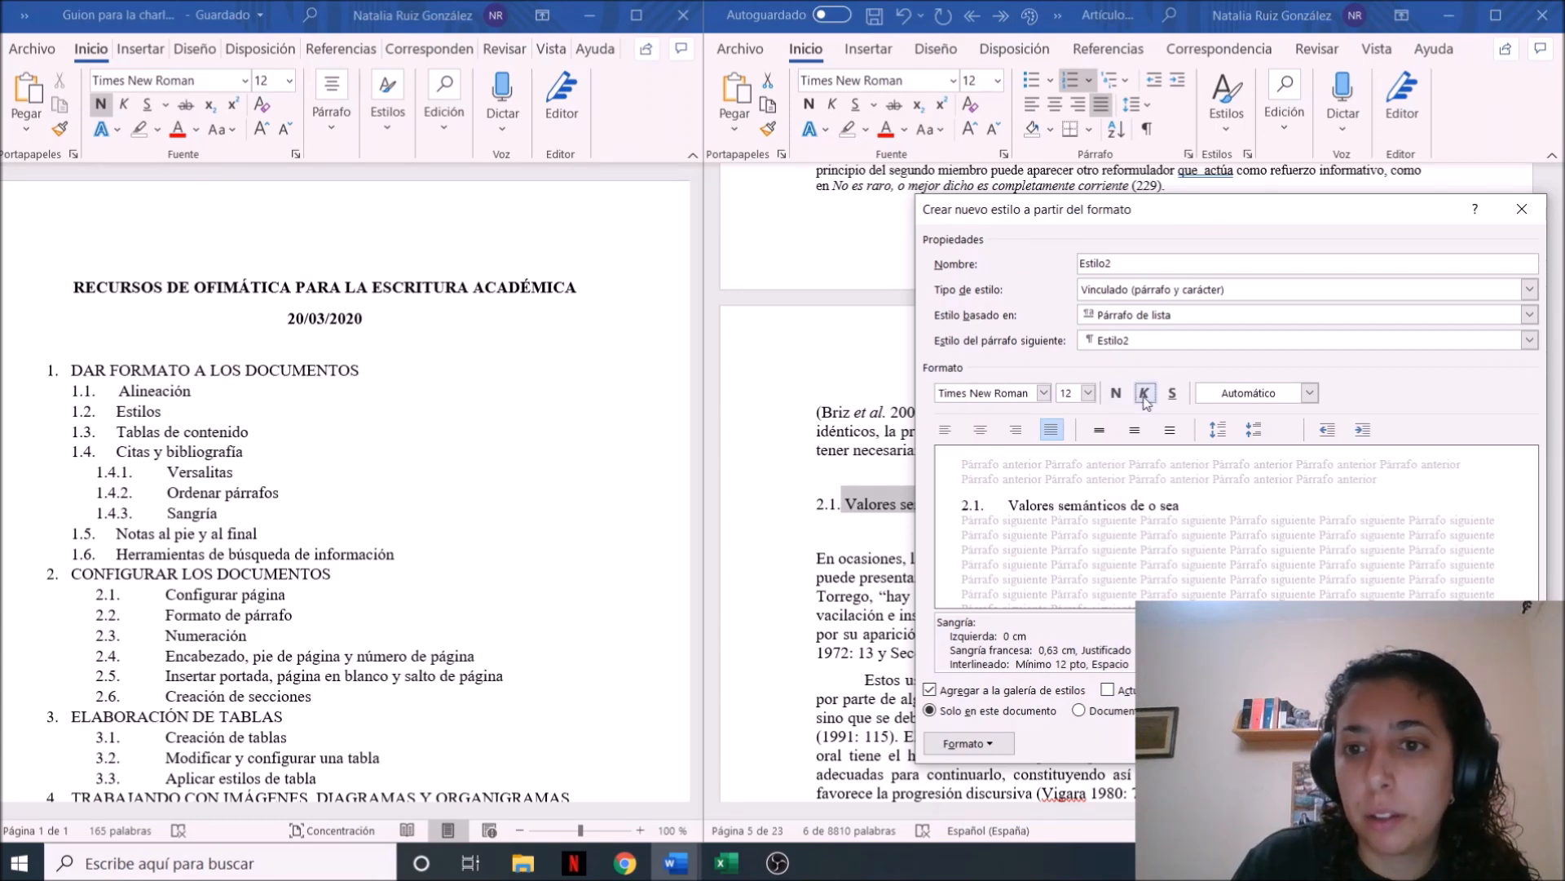
click(1145, 395)
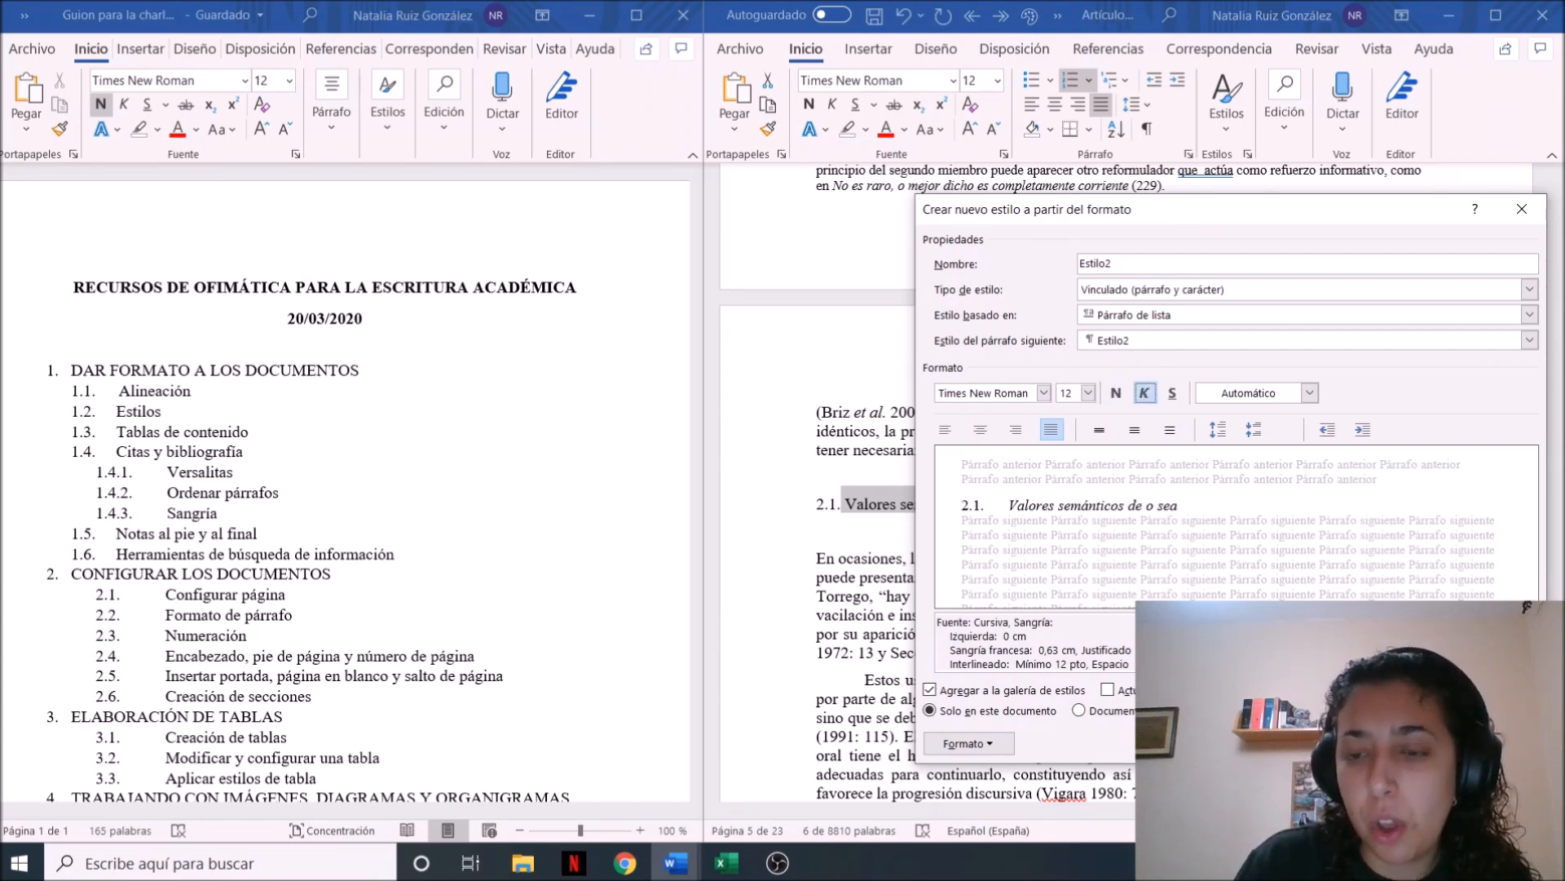
click(1404, 743)
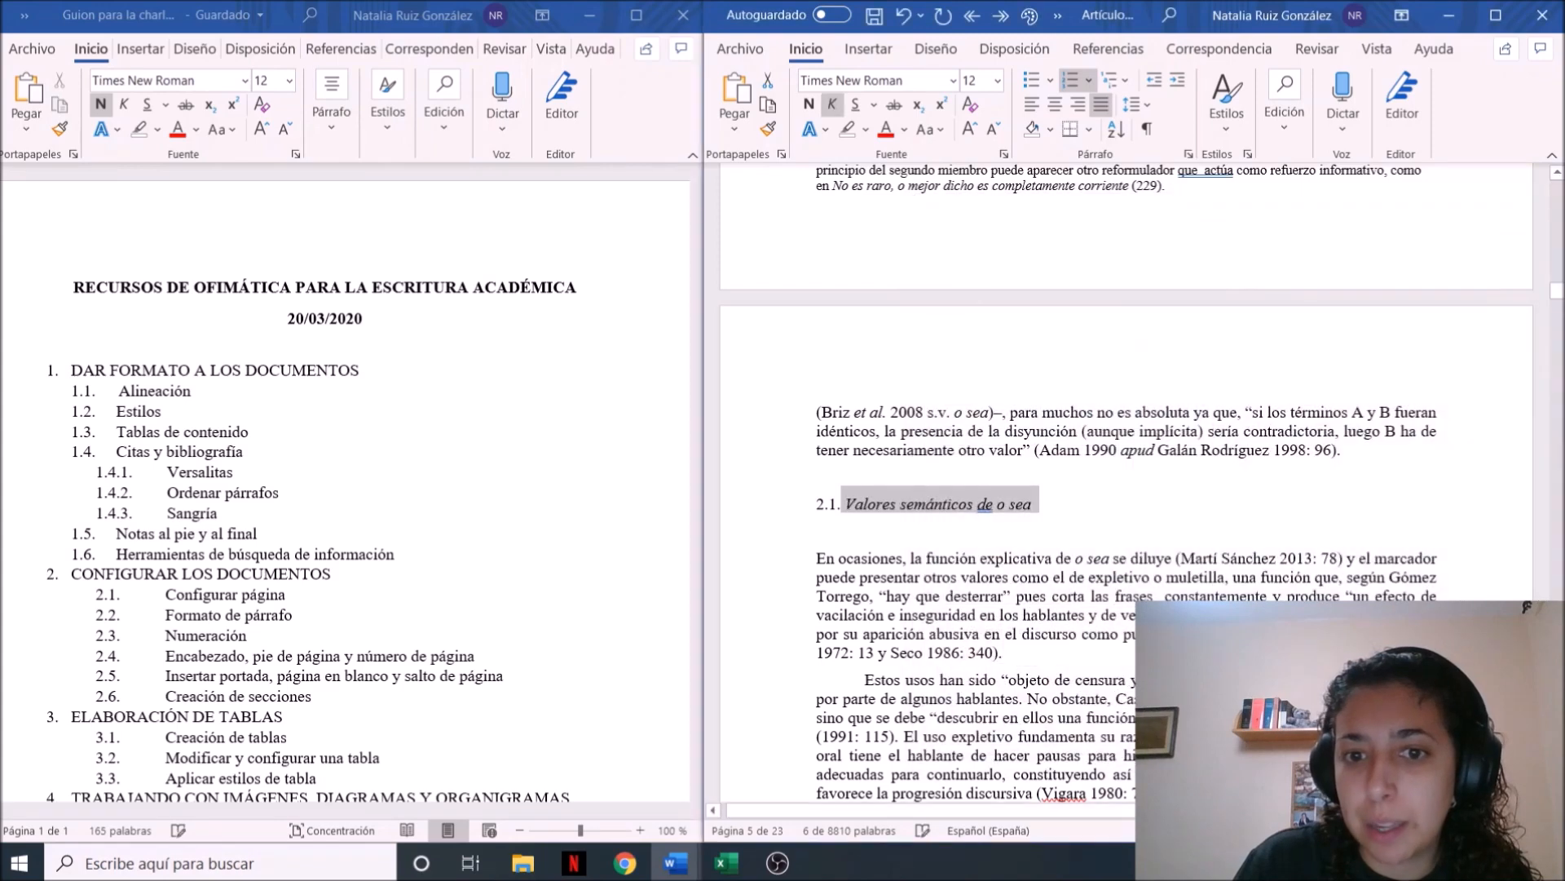
click(989, 536)
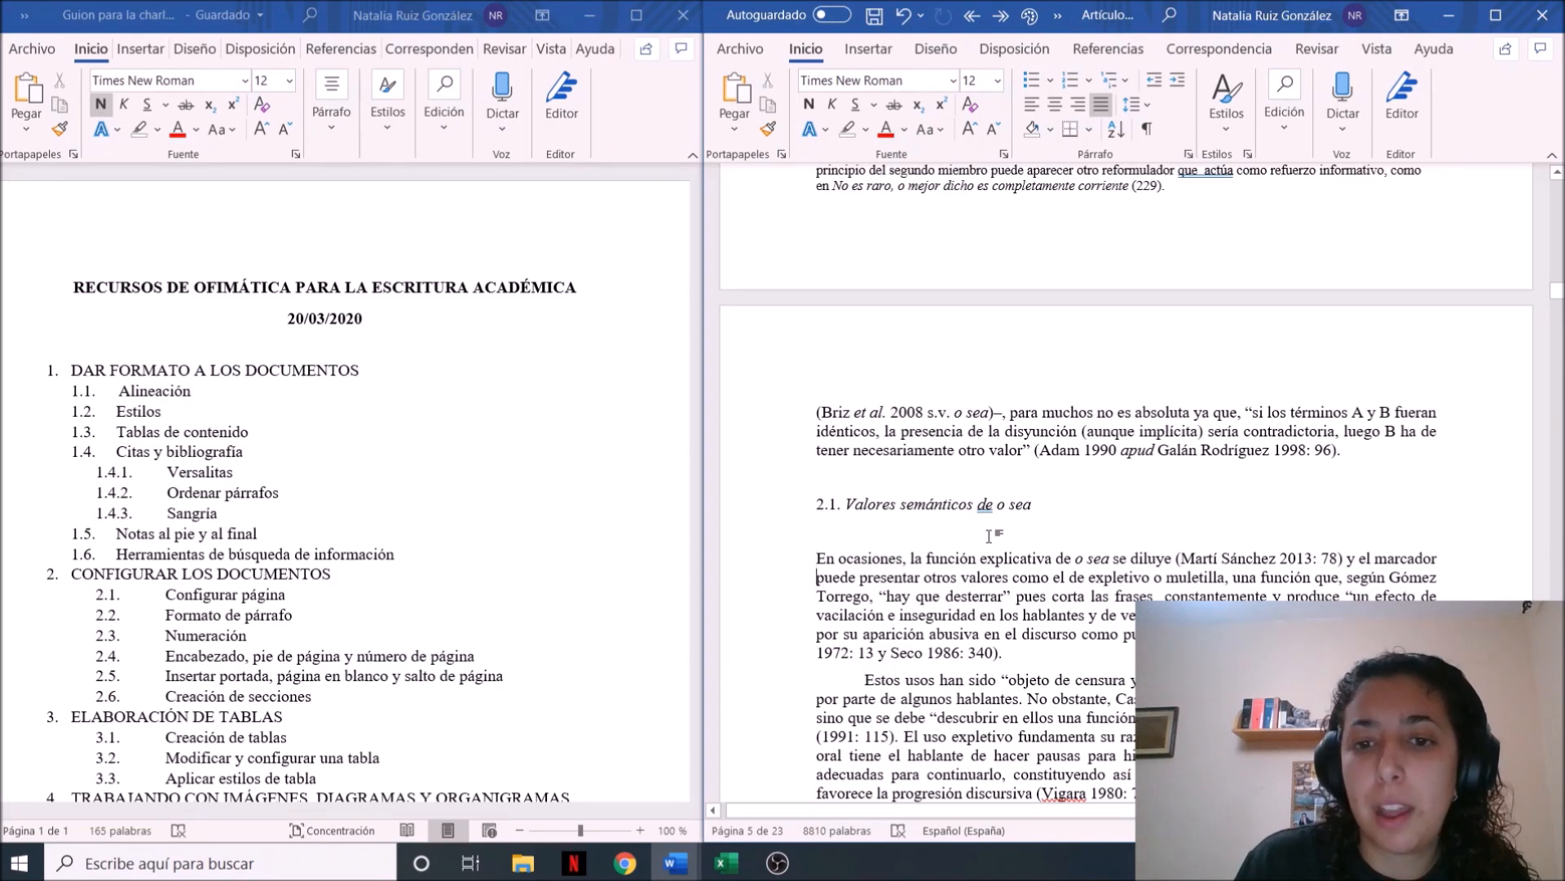
Apply the Estilo2 style to the section 2.2 heading, "Otras características del marcador o sea"
scroll(989, 536, down, 7)
scroll(989, 535, down, 20)
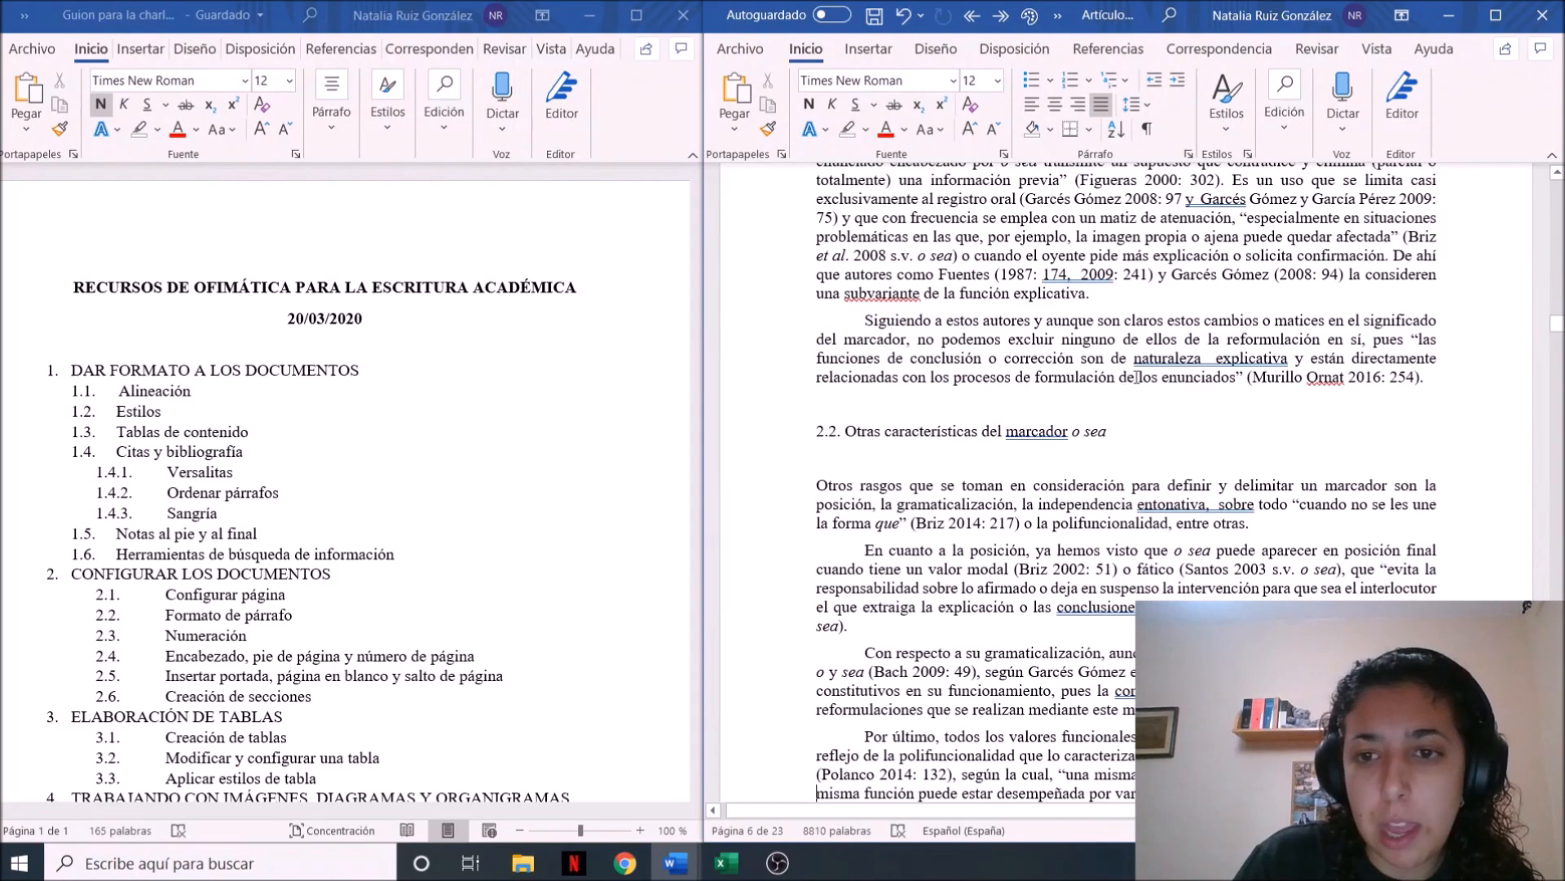
drag(1119, 437, 822, 438)
click(819, 437)
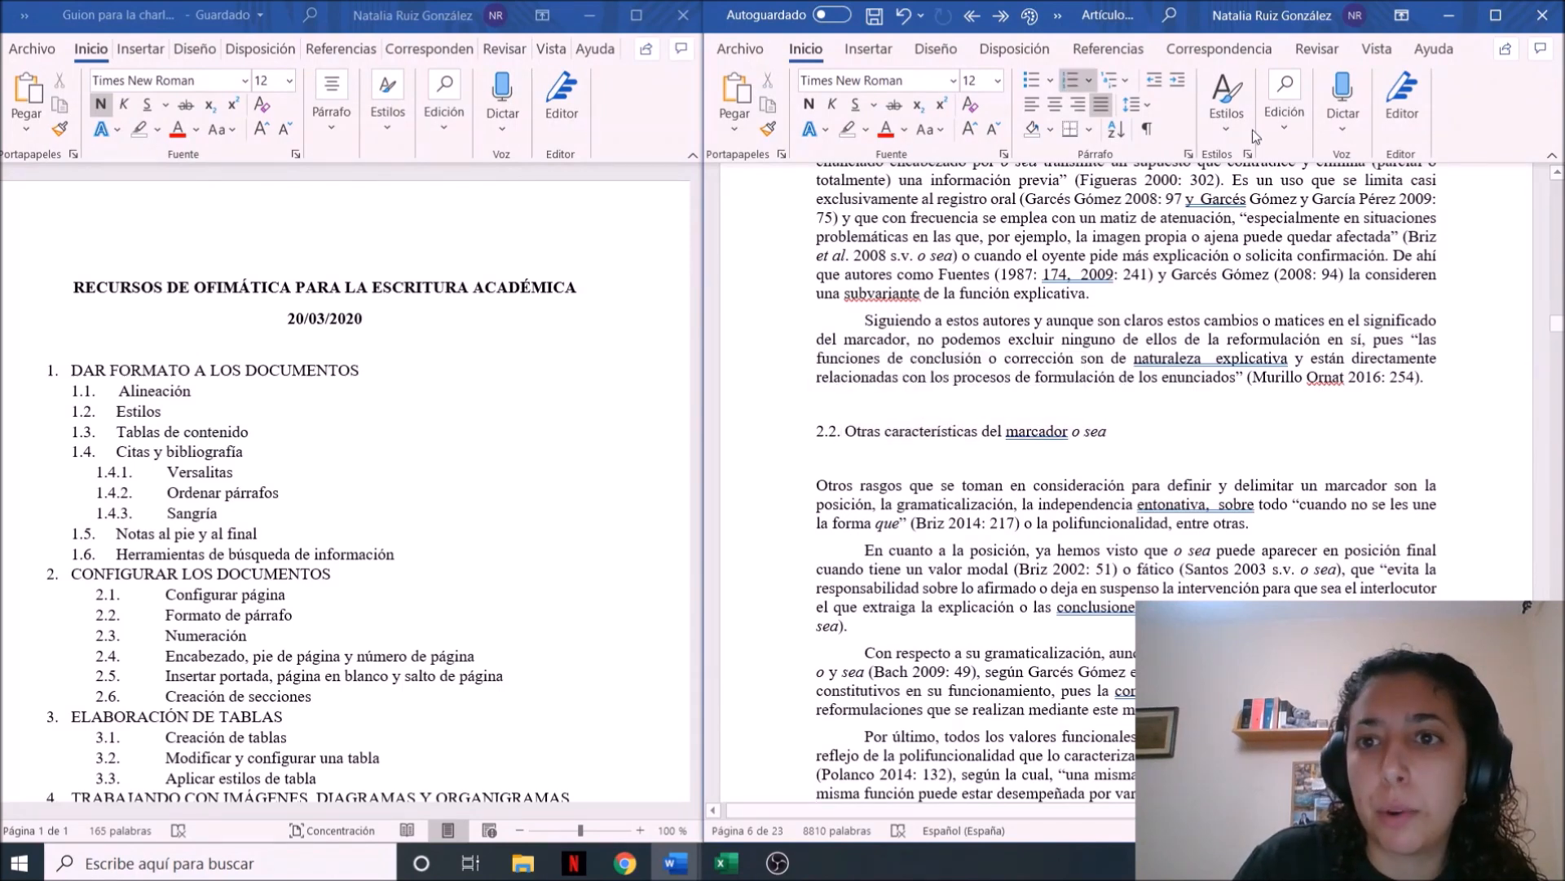
drag(1119, 438, 796, 431)
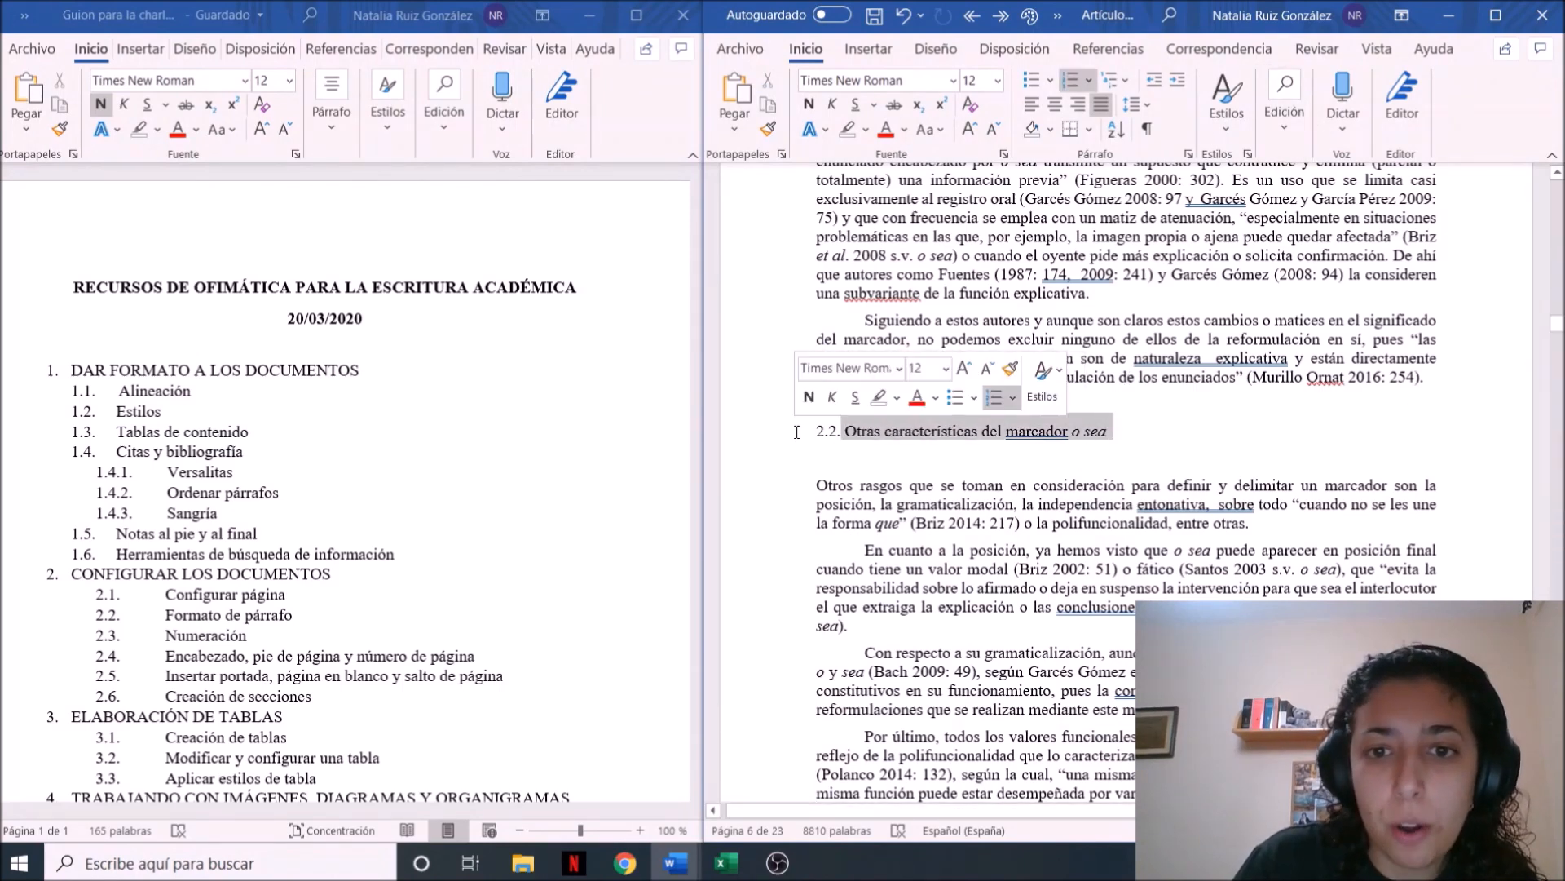
click(1227, 104)
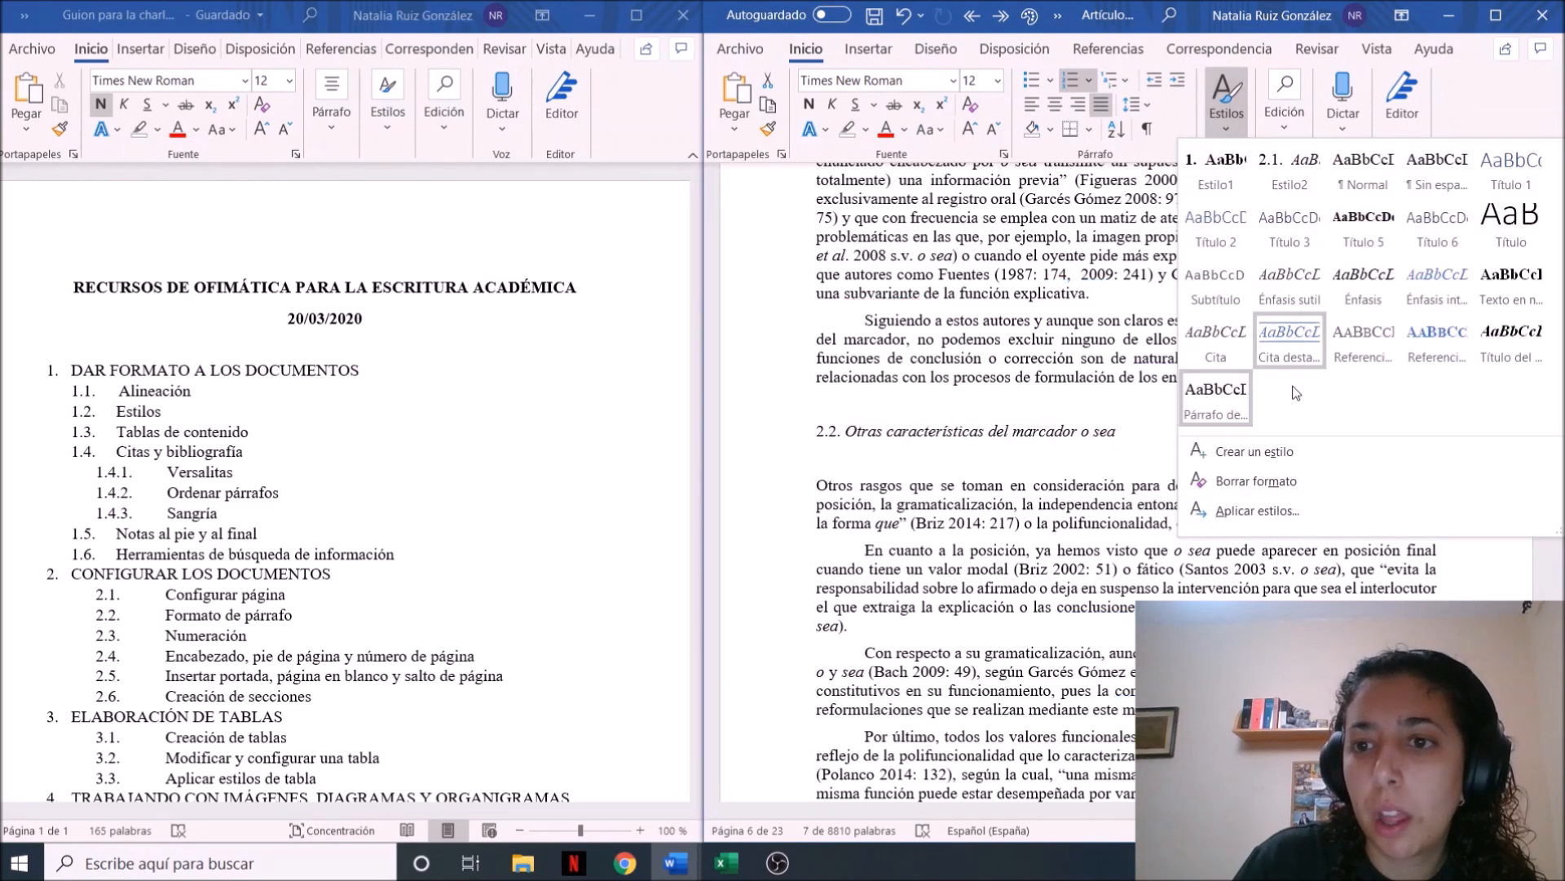
click(1291, 188)
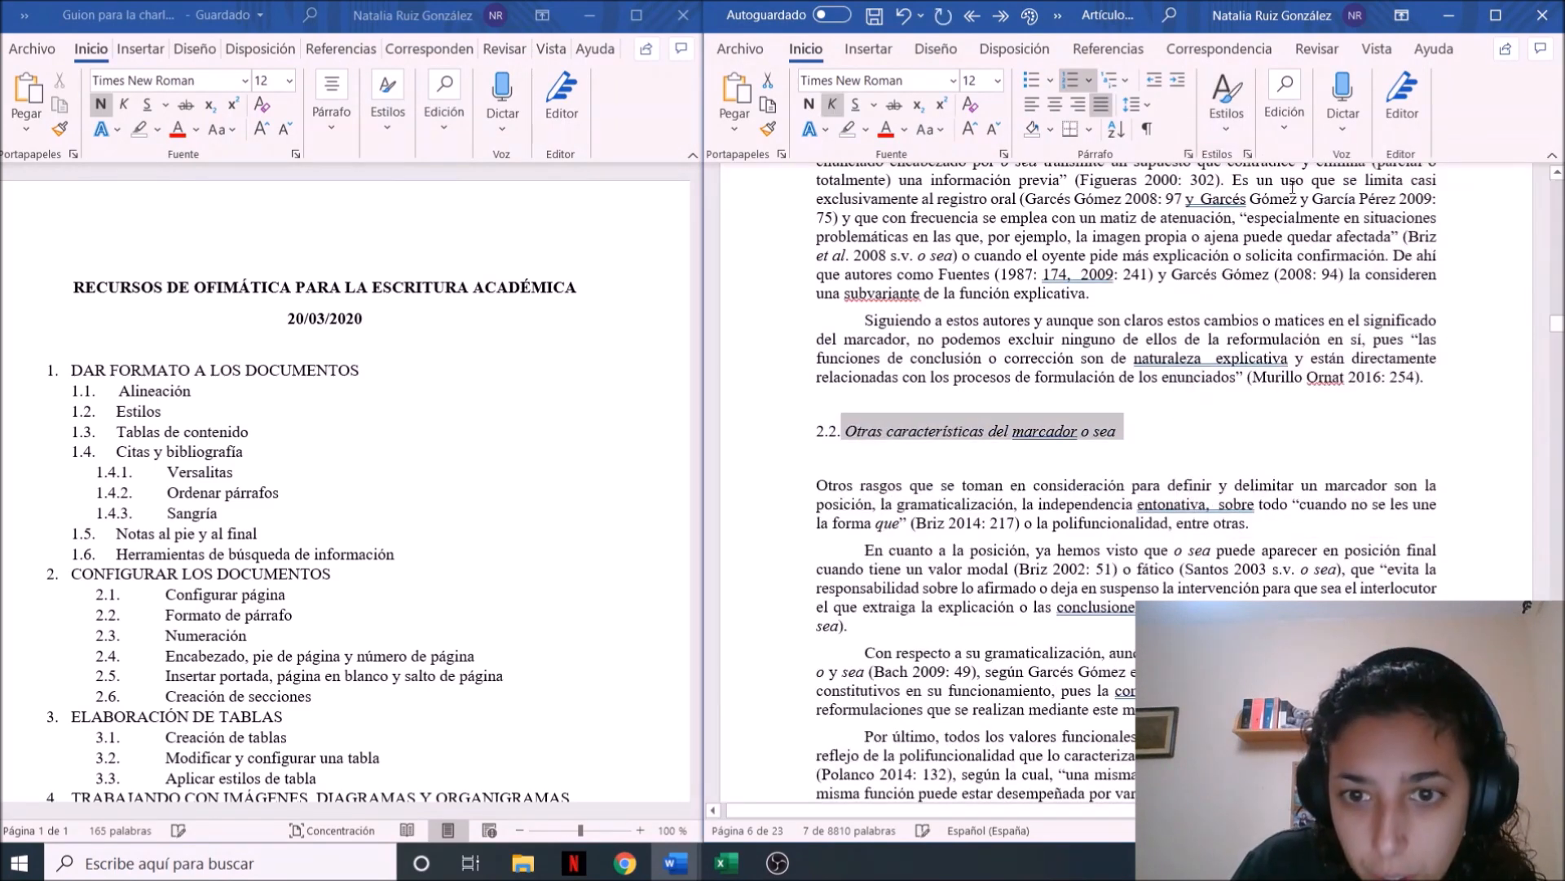
click(1048, 481)
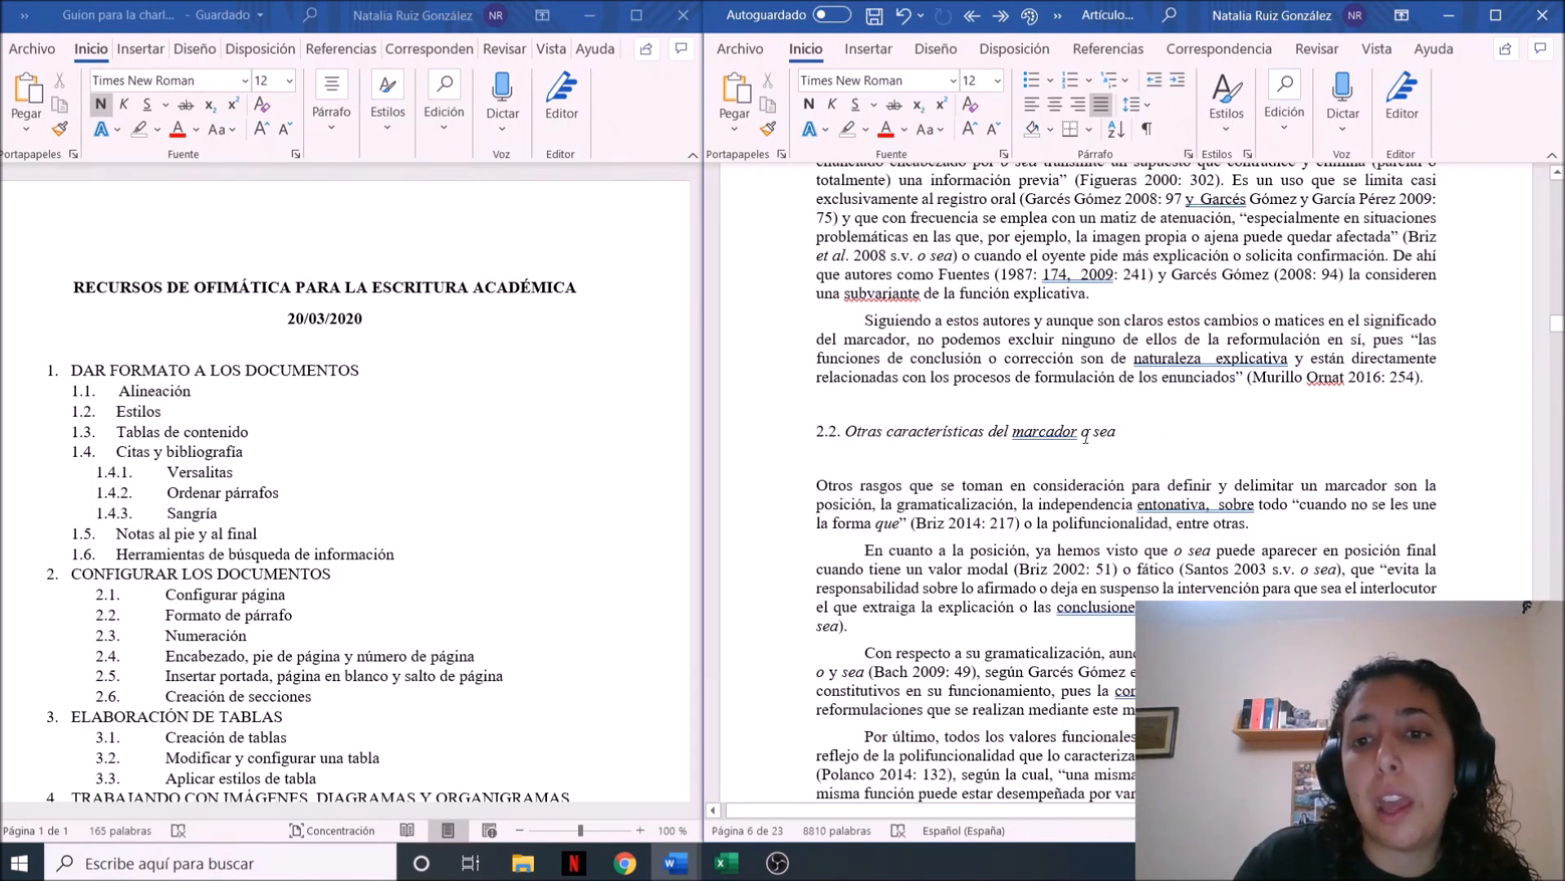
Remove the italics from the words "o sea" in the section 2.2 heading
drag(1081, 432, 1116, 440)
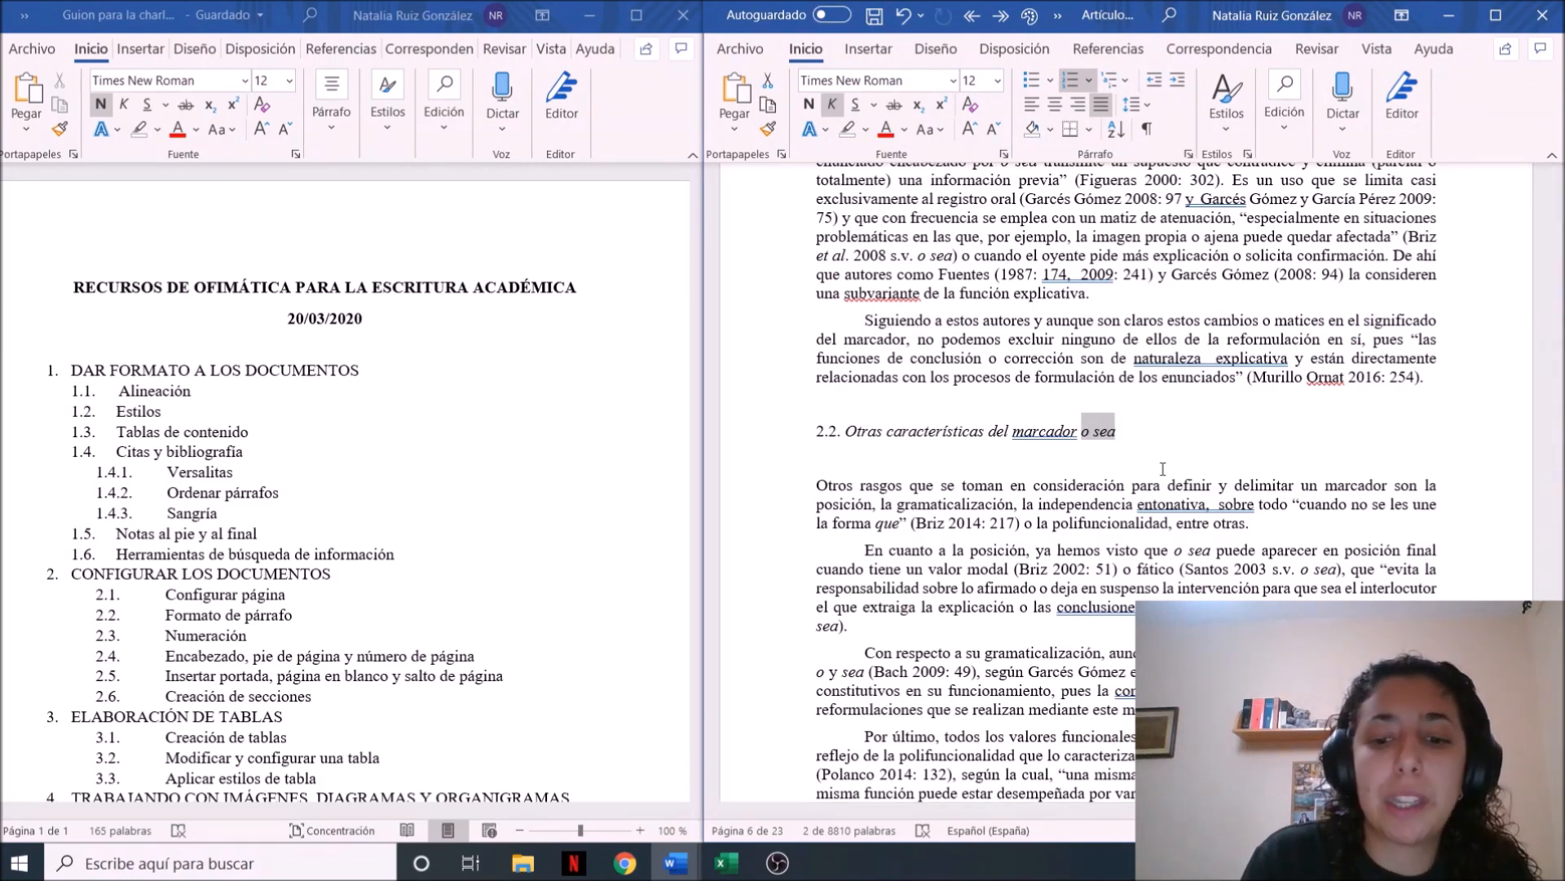
key(ctrl+k)
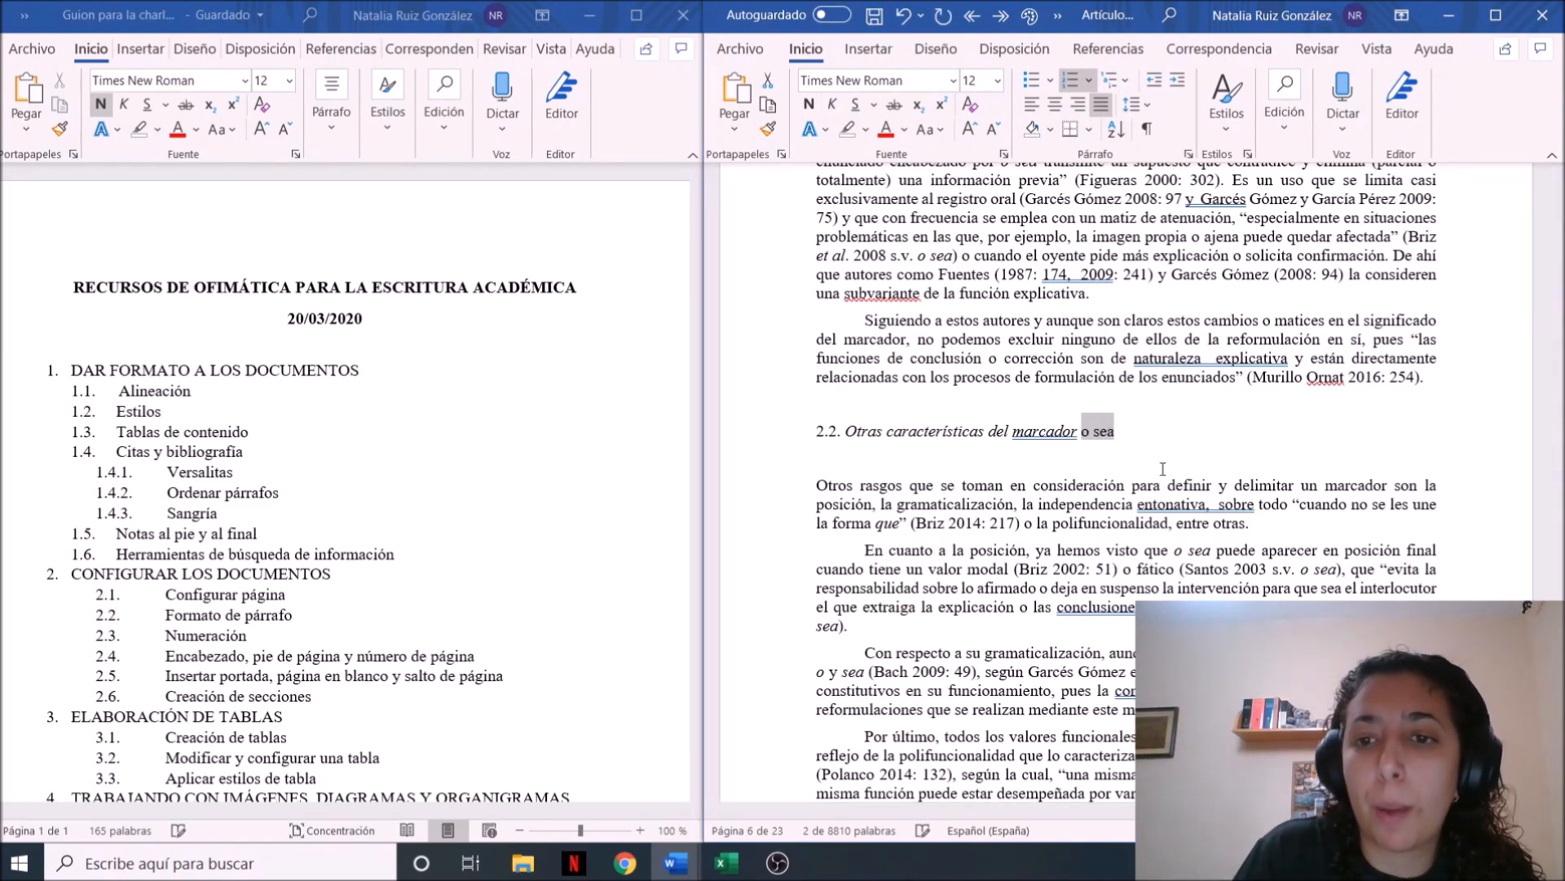
click(1116, 458)
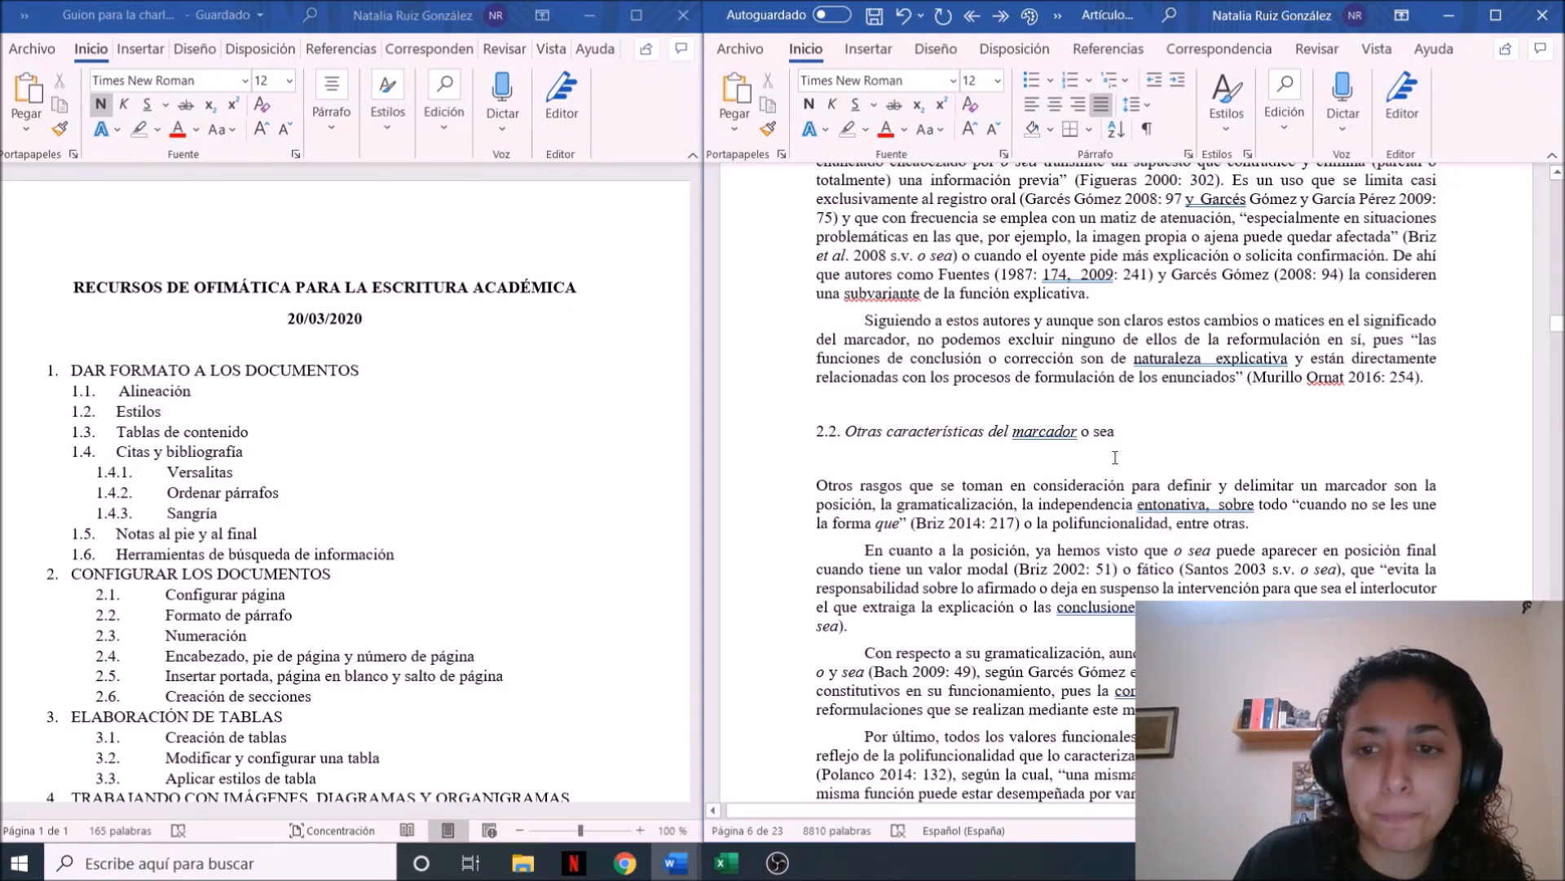
Apply the Estilo1 style to the section 3 heading, METODOLOGÍA
scroll(1116, 457, down, 2)
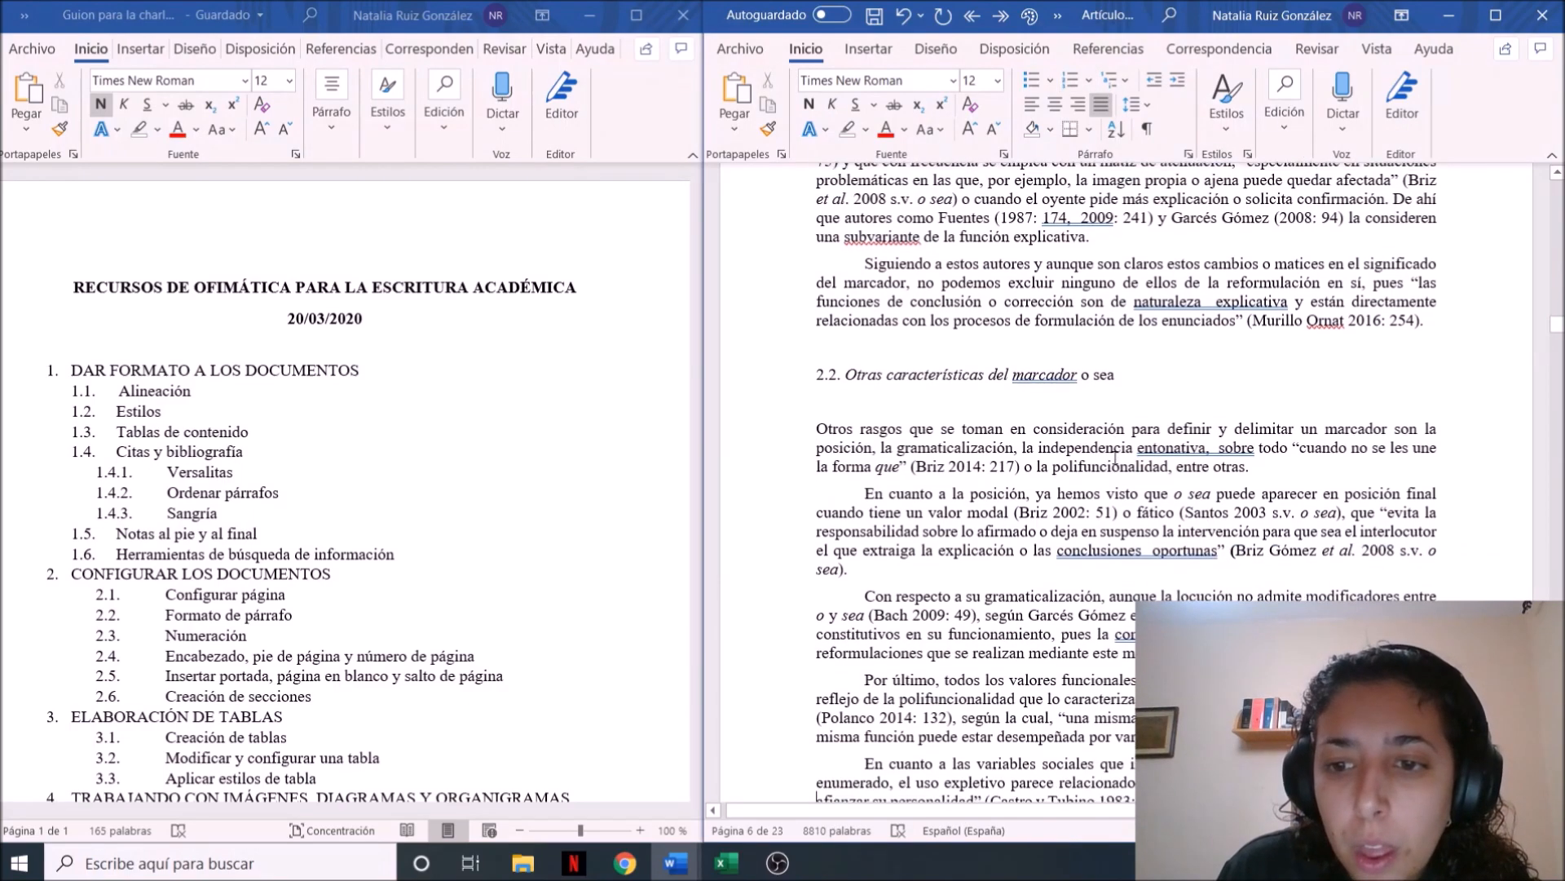
scroll(1115, 457, down, 14)
drag(991, 468, 840, 465)
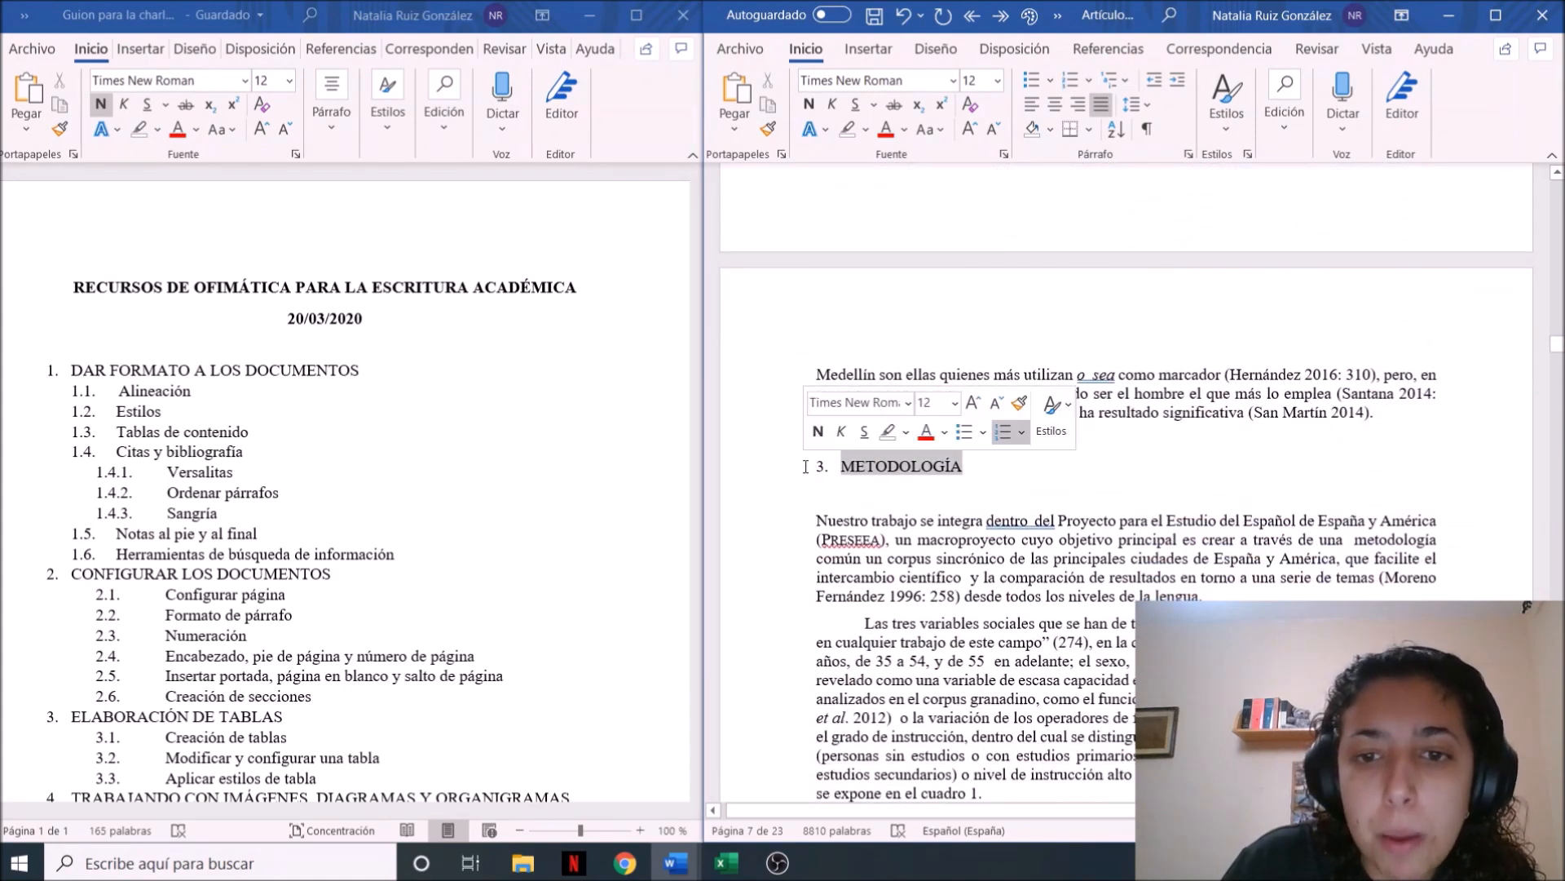
click(1236, 128)
click(1243, 188)
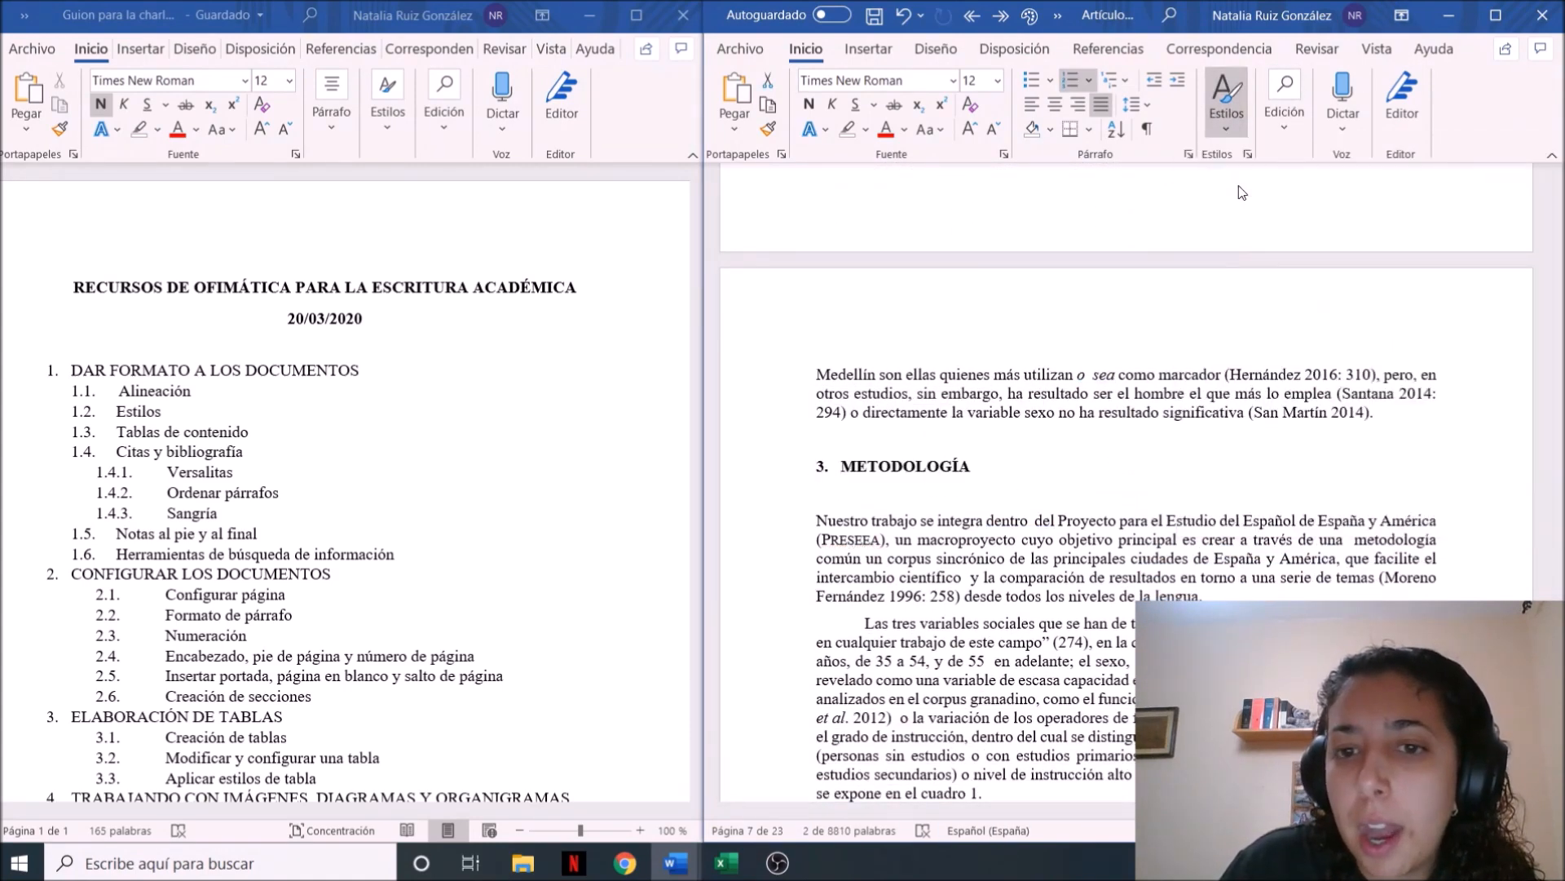
Apply the Estilo1 style to the section 4 heading, RESULTADOS Y ANÁLISIS
key(Down)
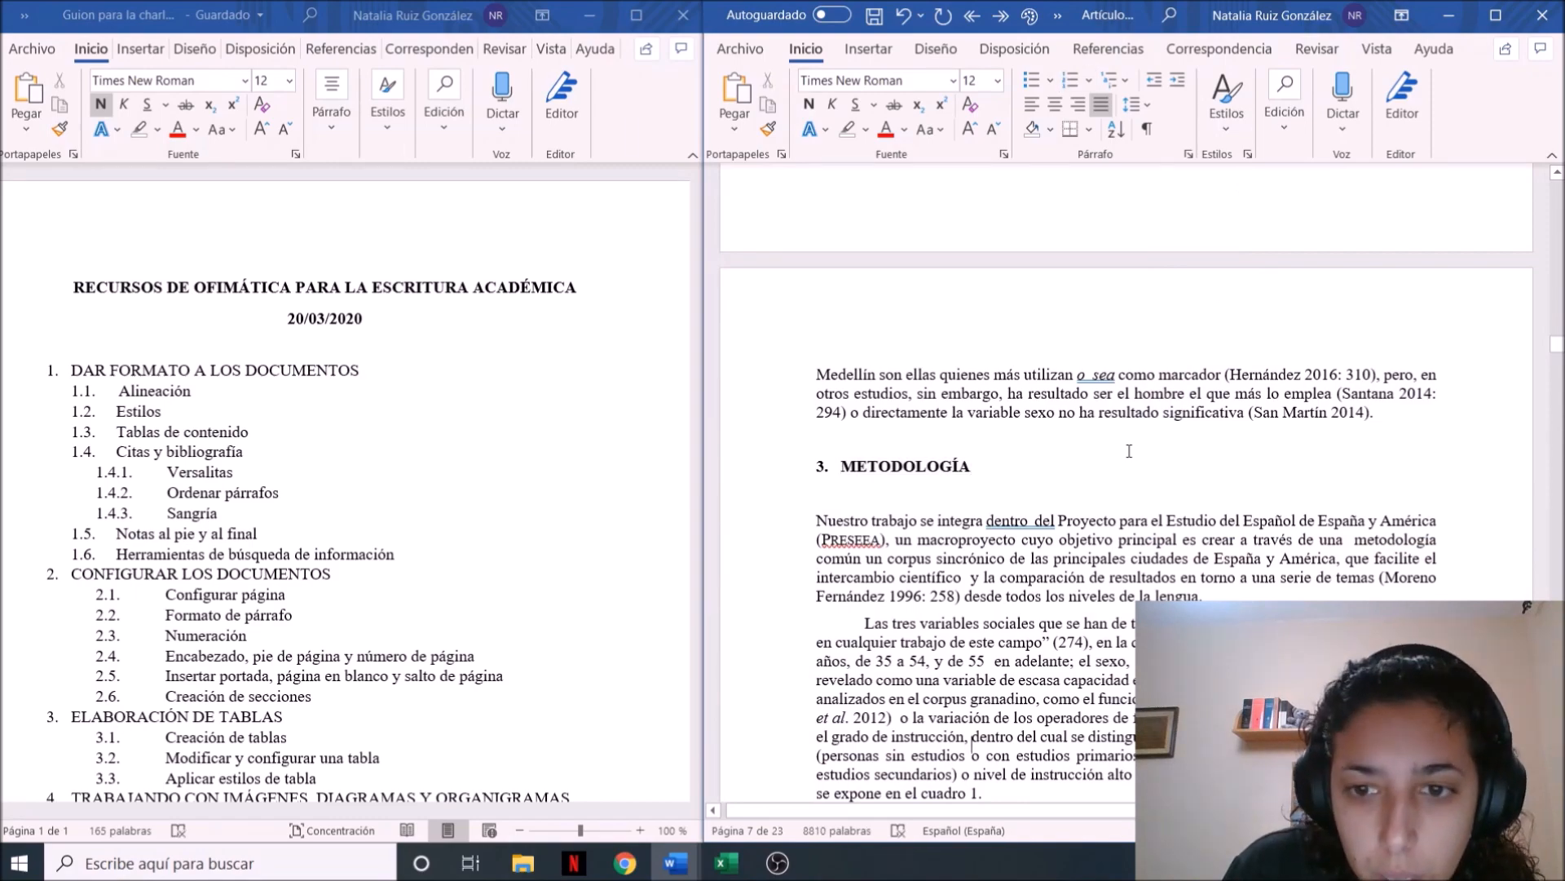
key(Down)
key(Down)
key(Down)
key(Down)
key(Down)
key(Down)
key(Down)
key(Down)
key(Down)
key(Down)
key(Down)
key(Down)
key(Down)
key(Down)
key(Down)
key(Down)
key(Down)
key(Down)
key(Down)
key(Down)
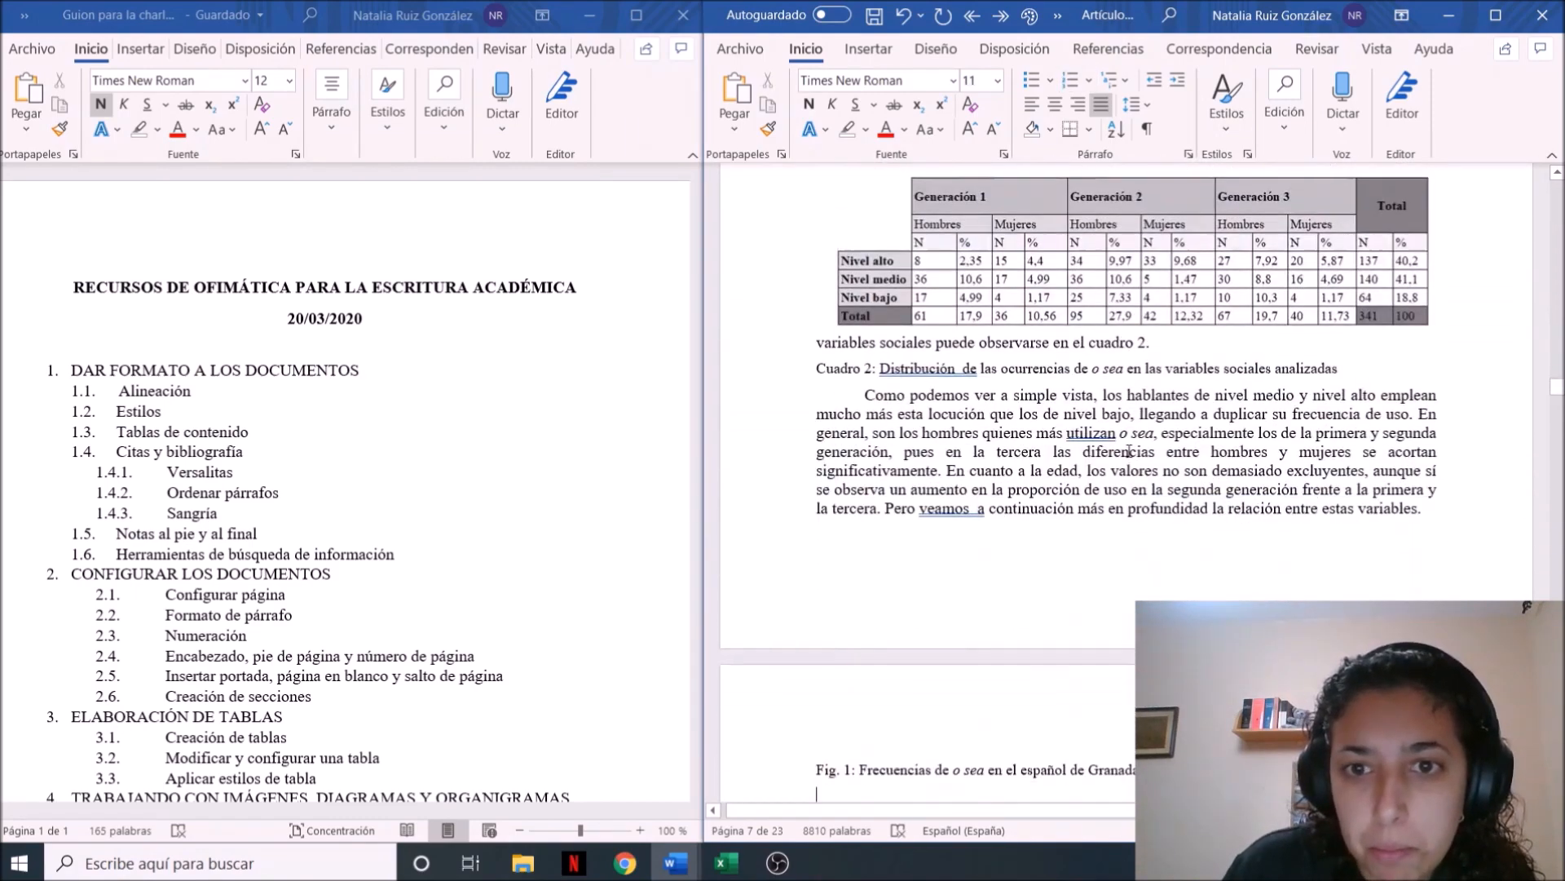
scroll(1040, 419, up, 5)
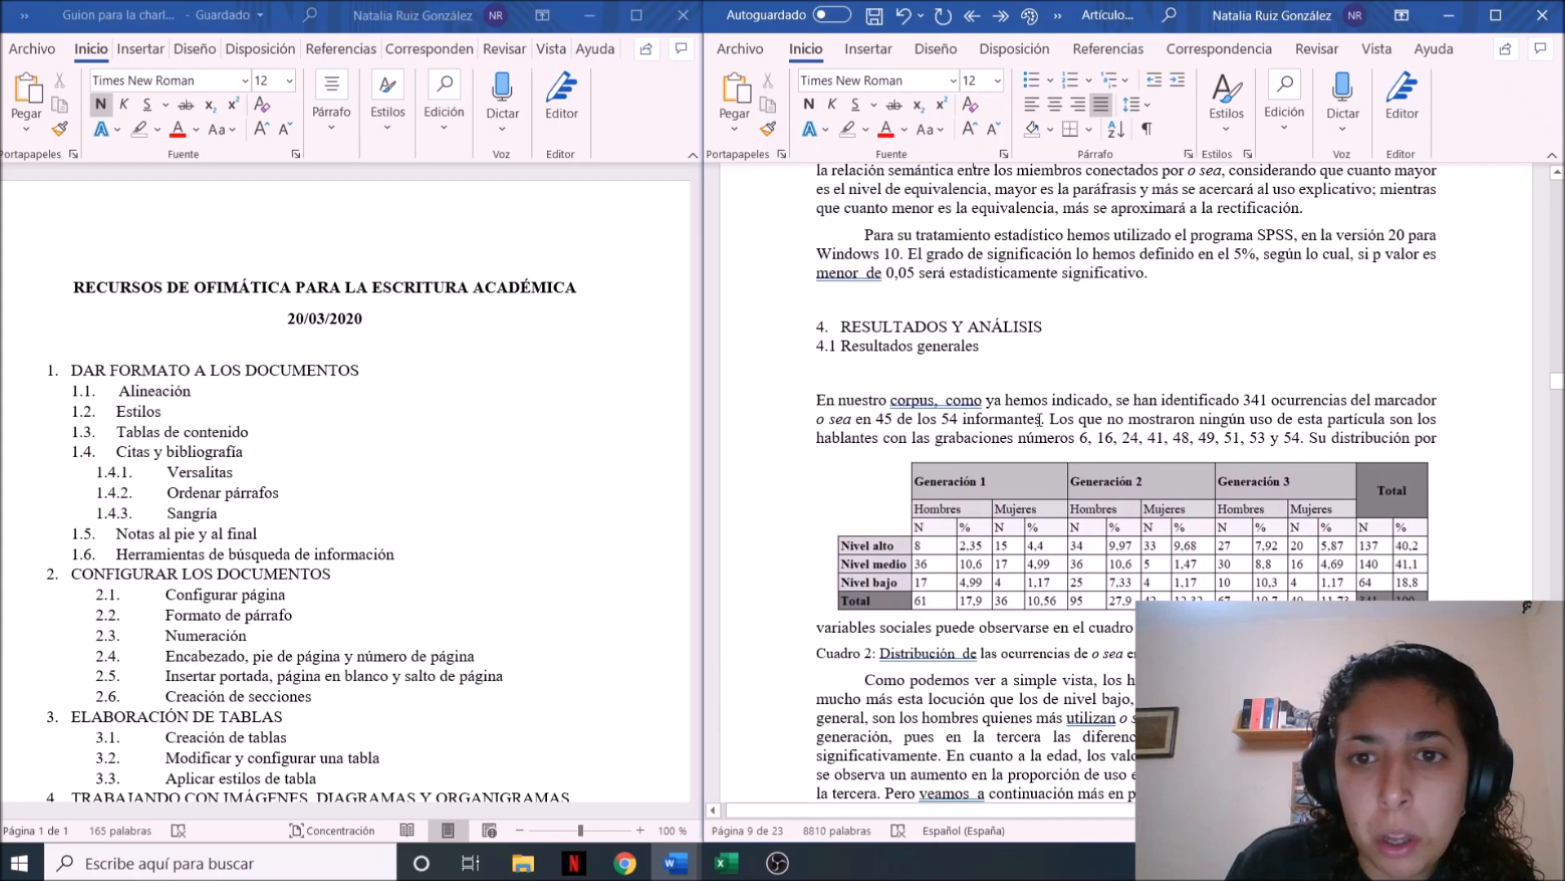
drag(1052, 349, 841, 348)
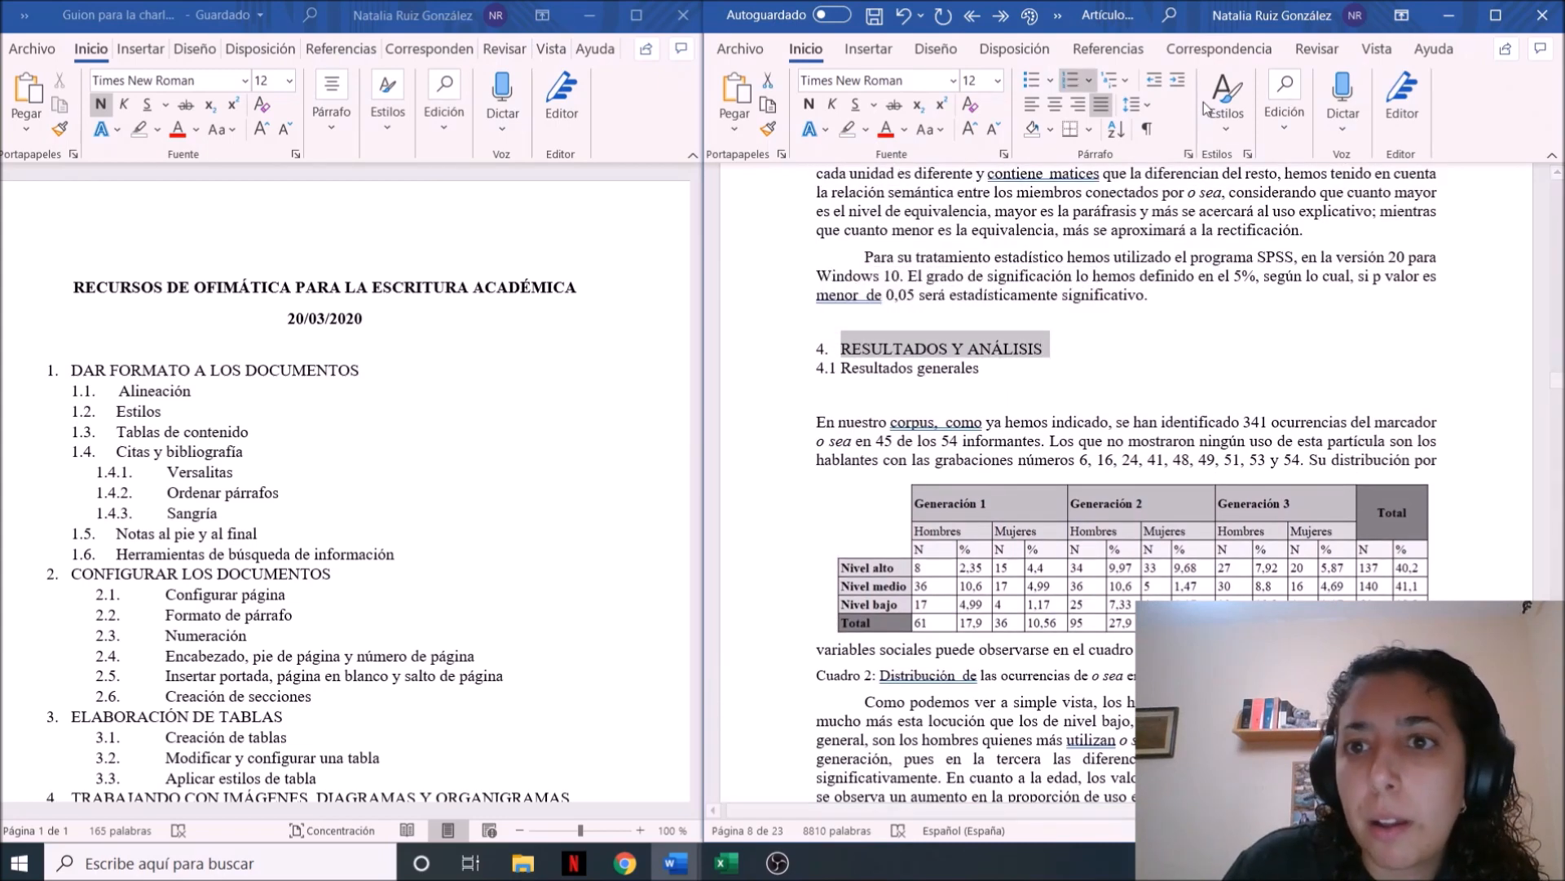
click(1239, 134)
click(1239, 164)
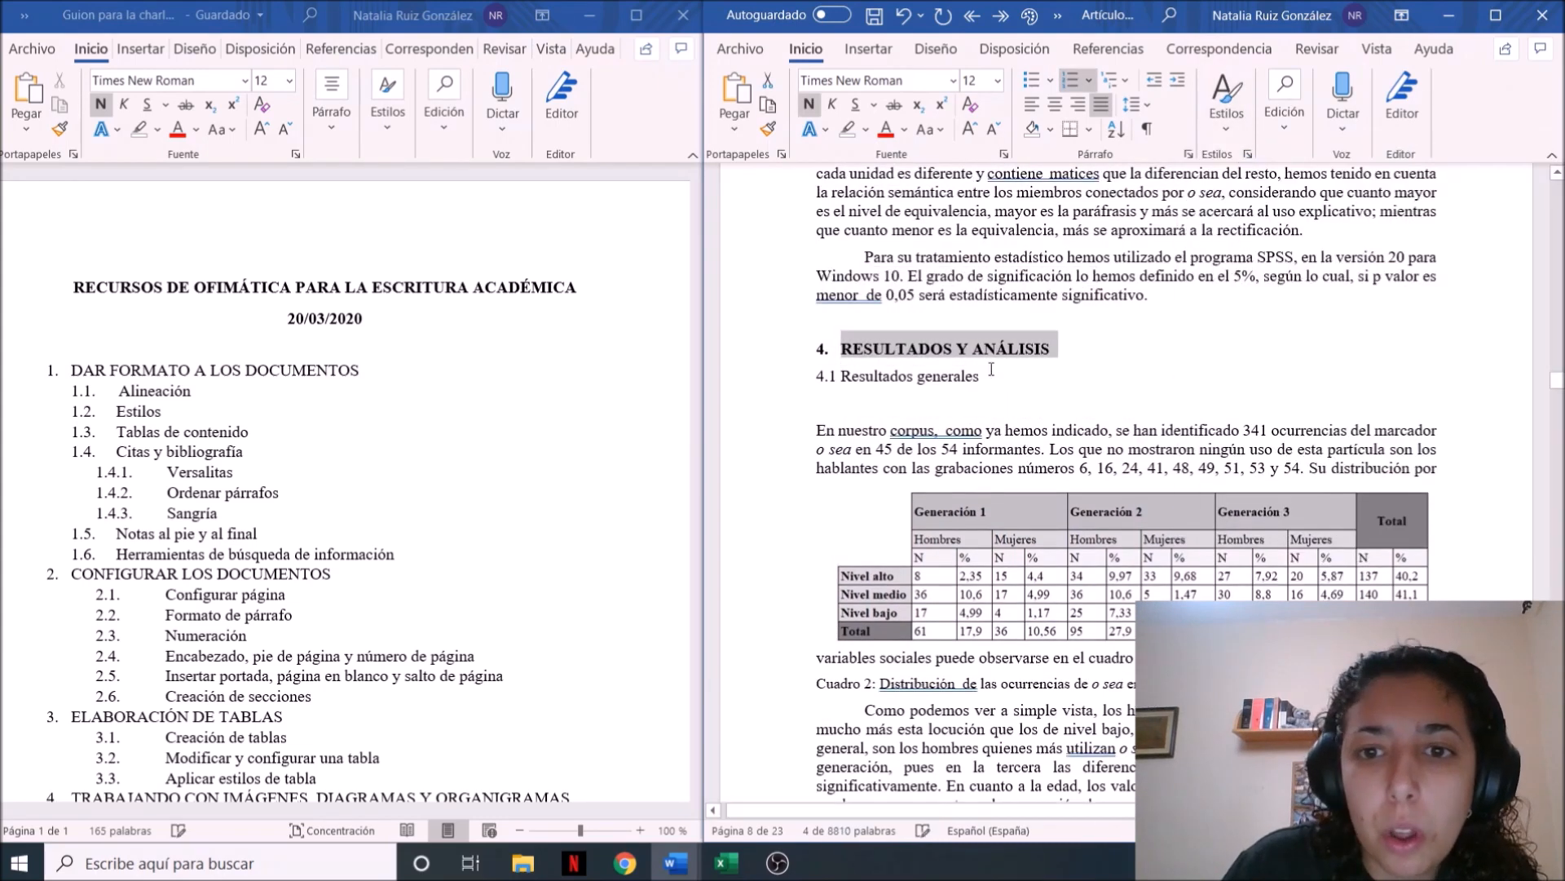
Try the Estilo2 style on the section 4.1 heading, "Resultados generales", and undo it
drag(991, 368, 841, 376)
click(1236, 128)
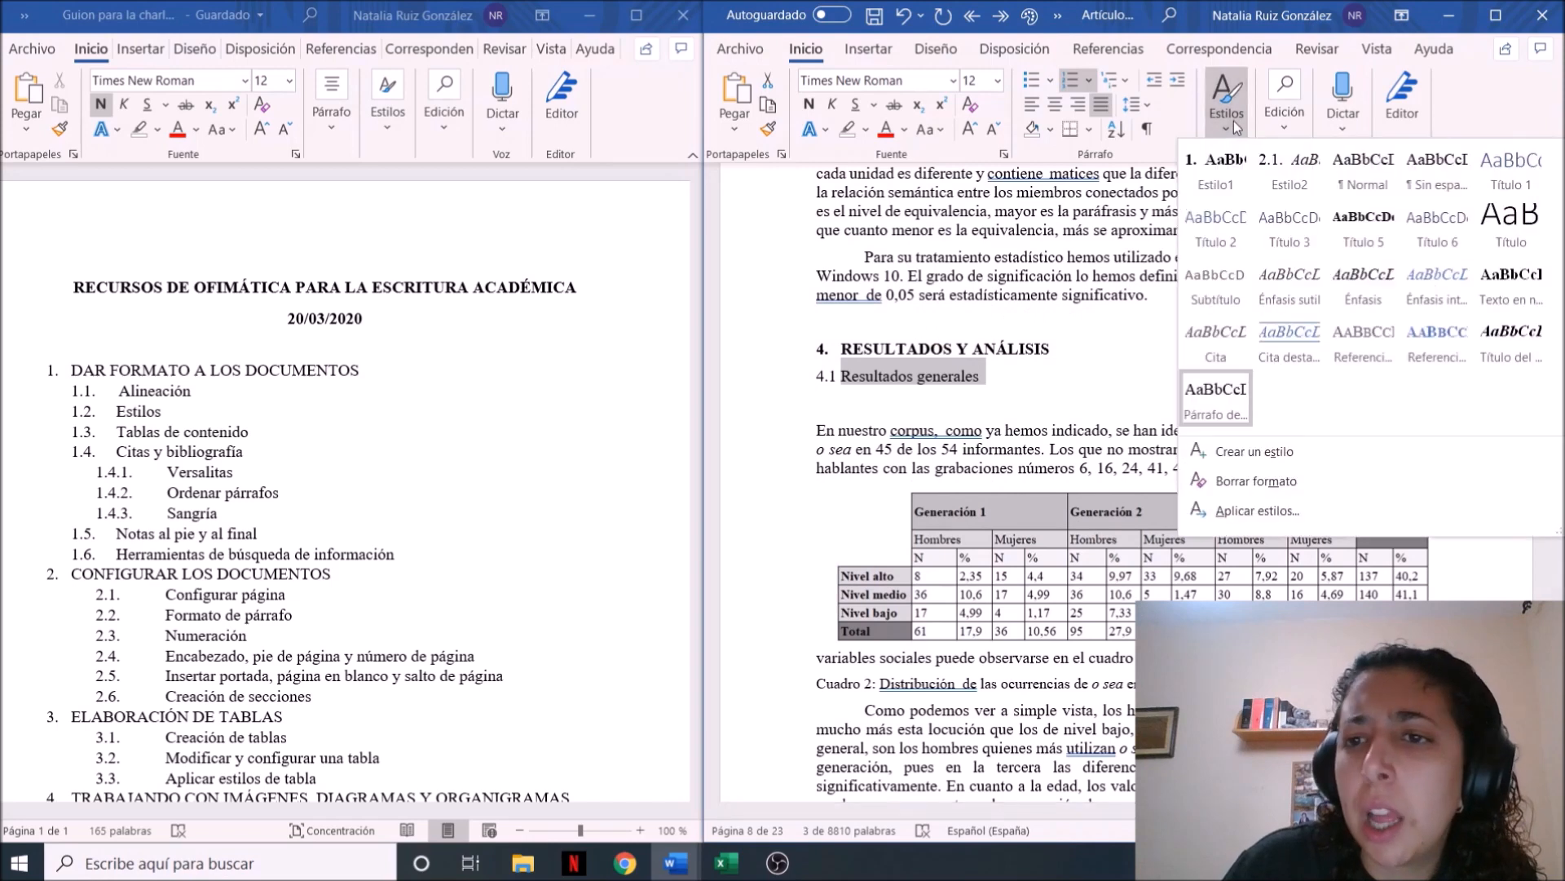
click(1290, 167)
click(1233, 319)
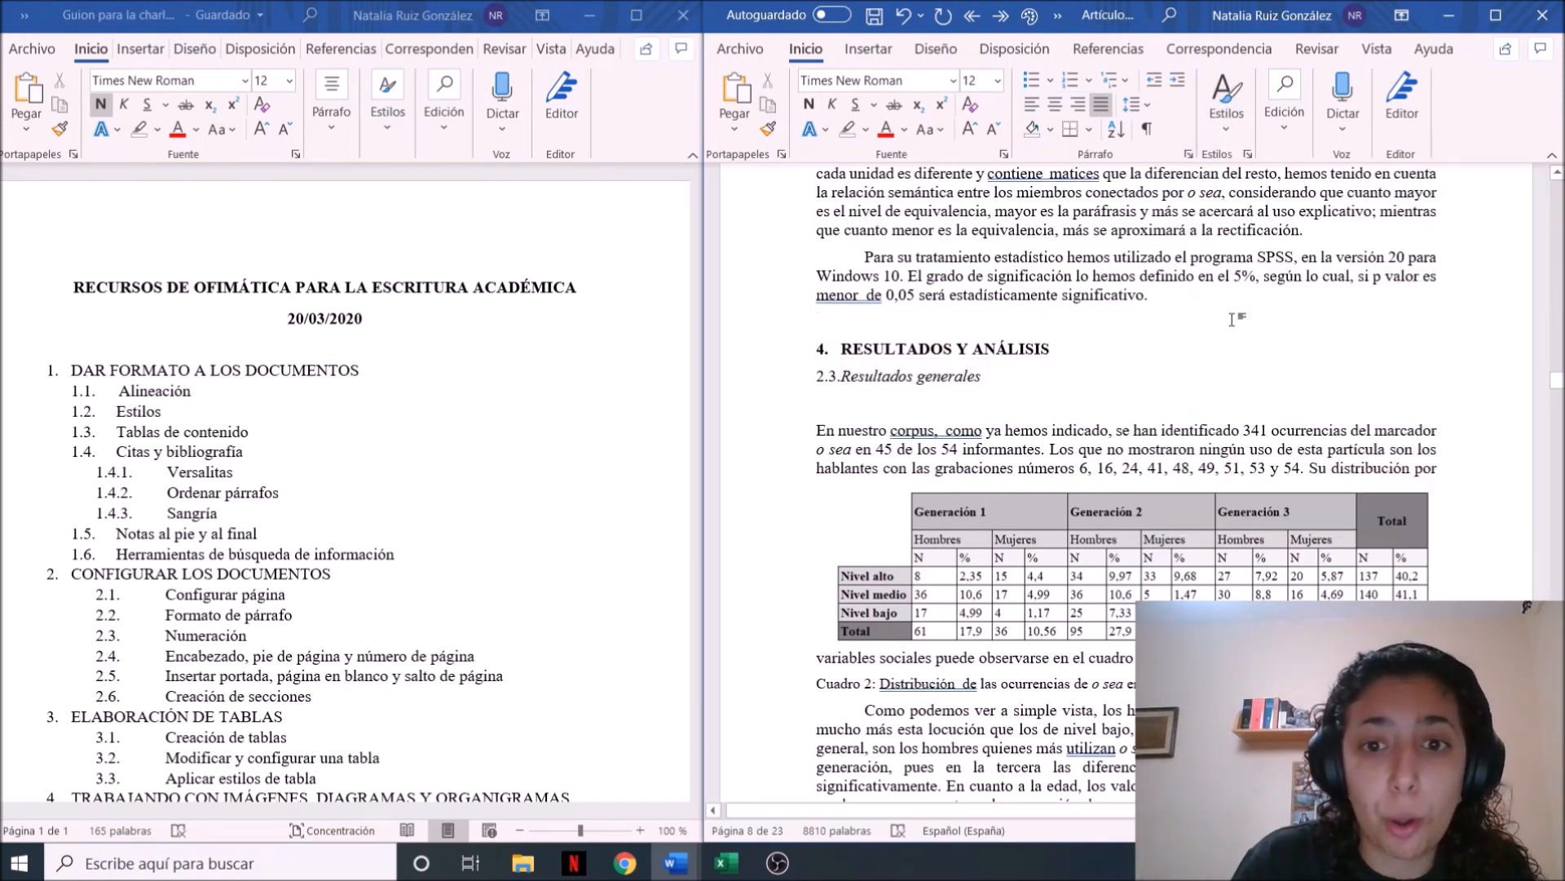
key(ctrl+z)
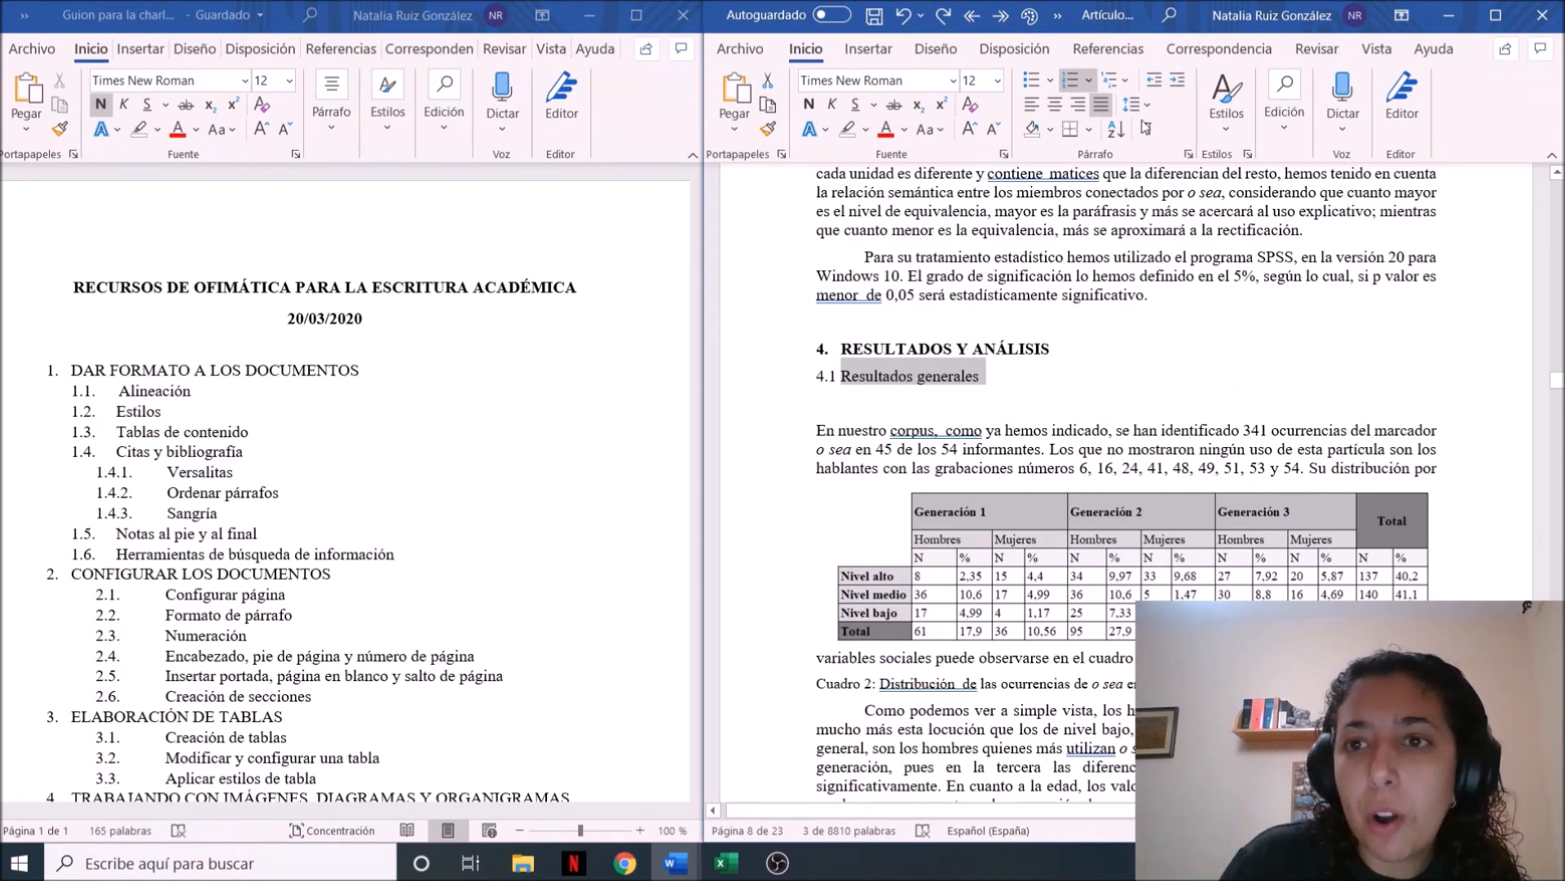
click(1226, 102)
click(1274, 183)
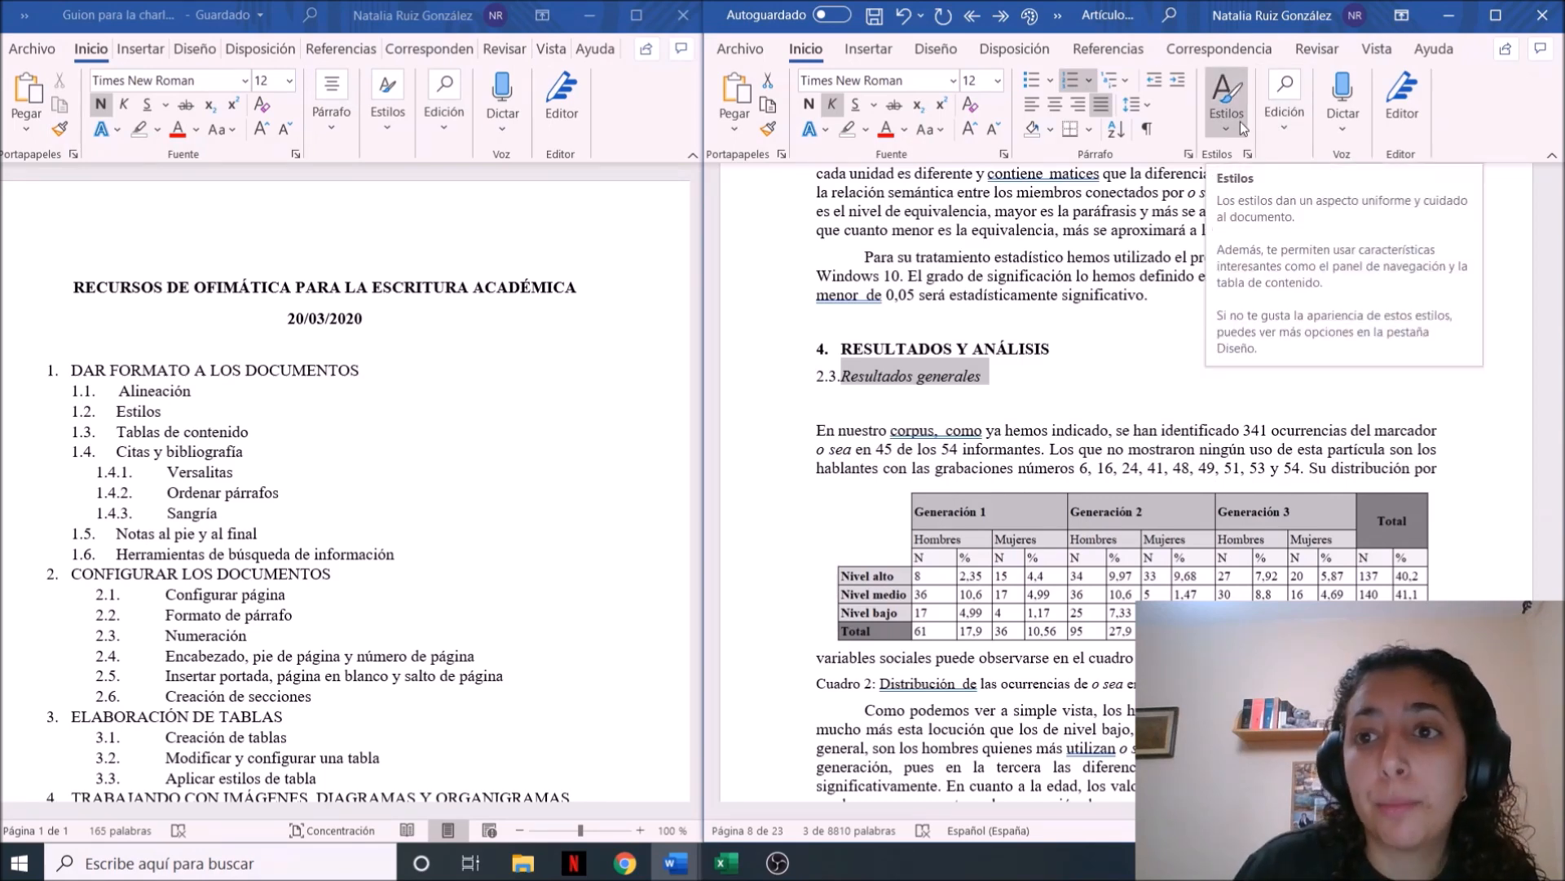
key(ctrl+z)
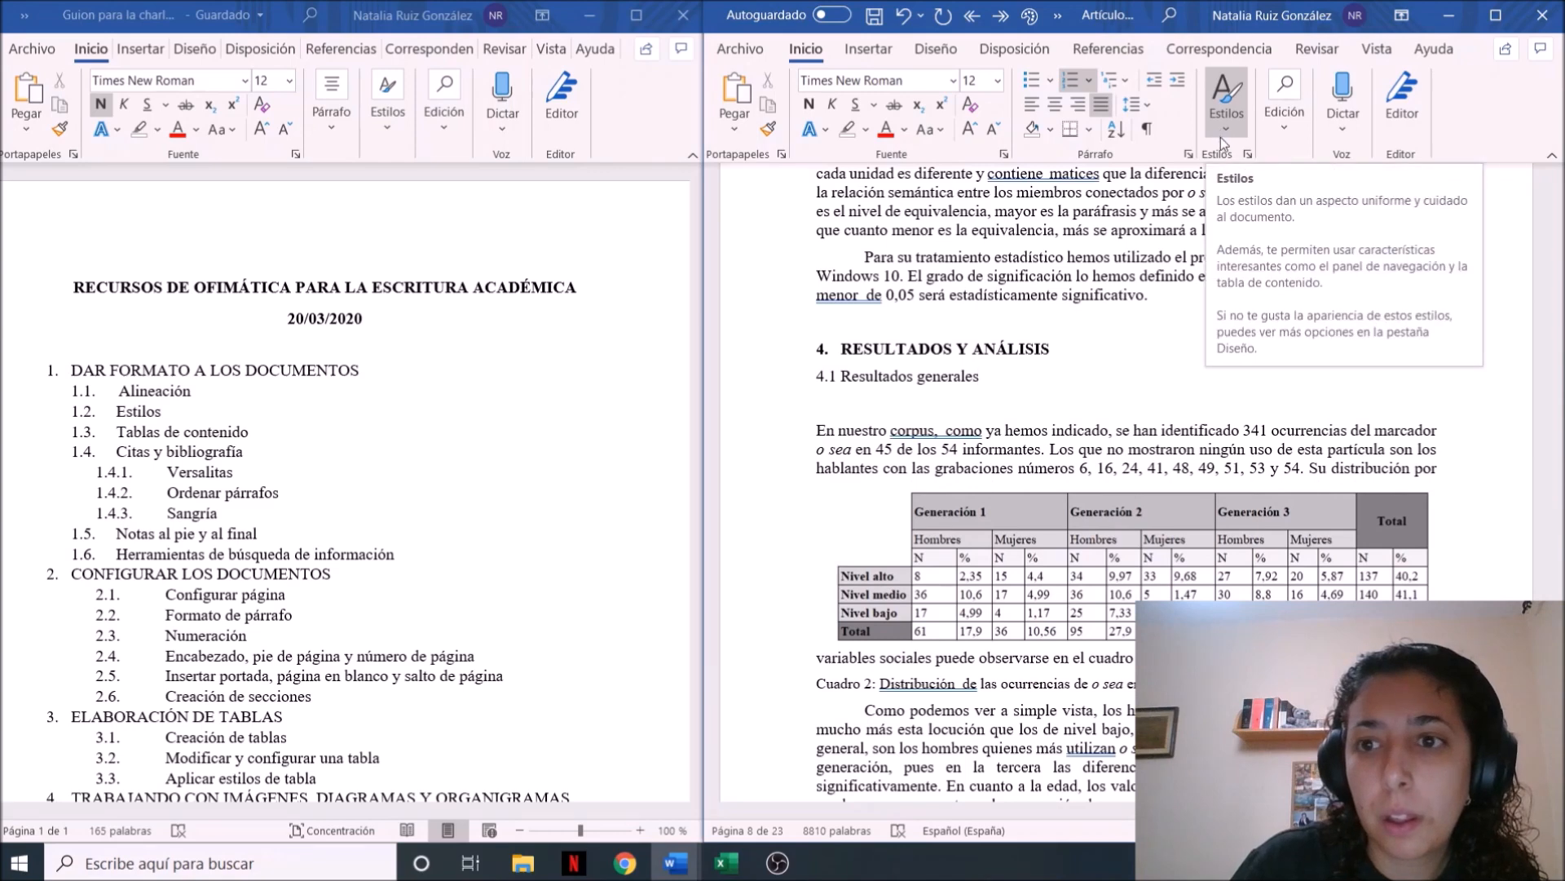
key(ctrl+z)
key(ctrl+z)
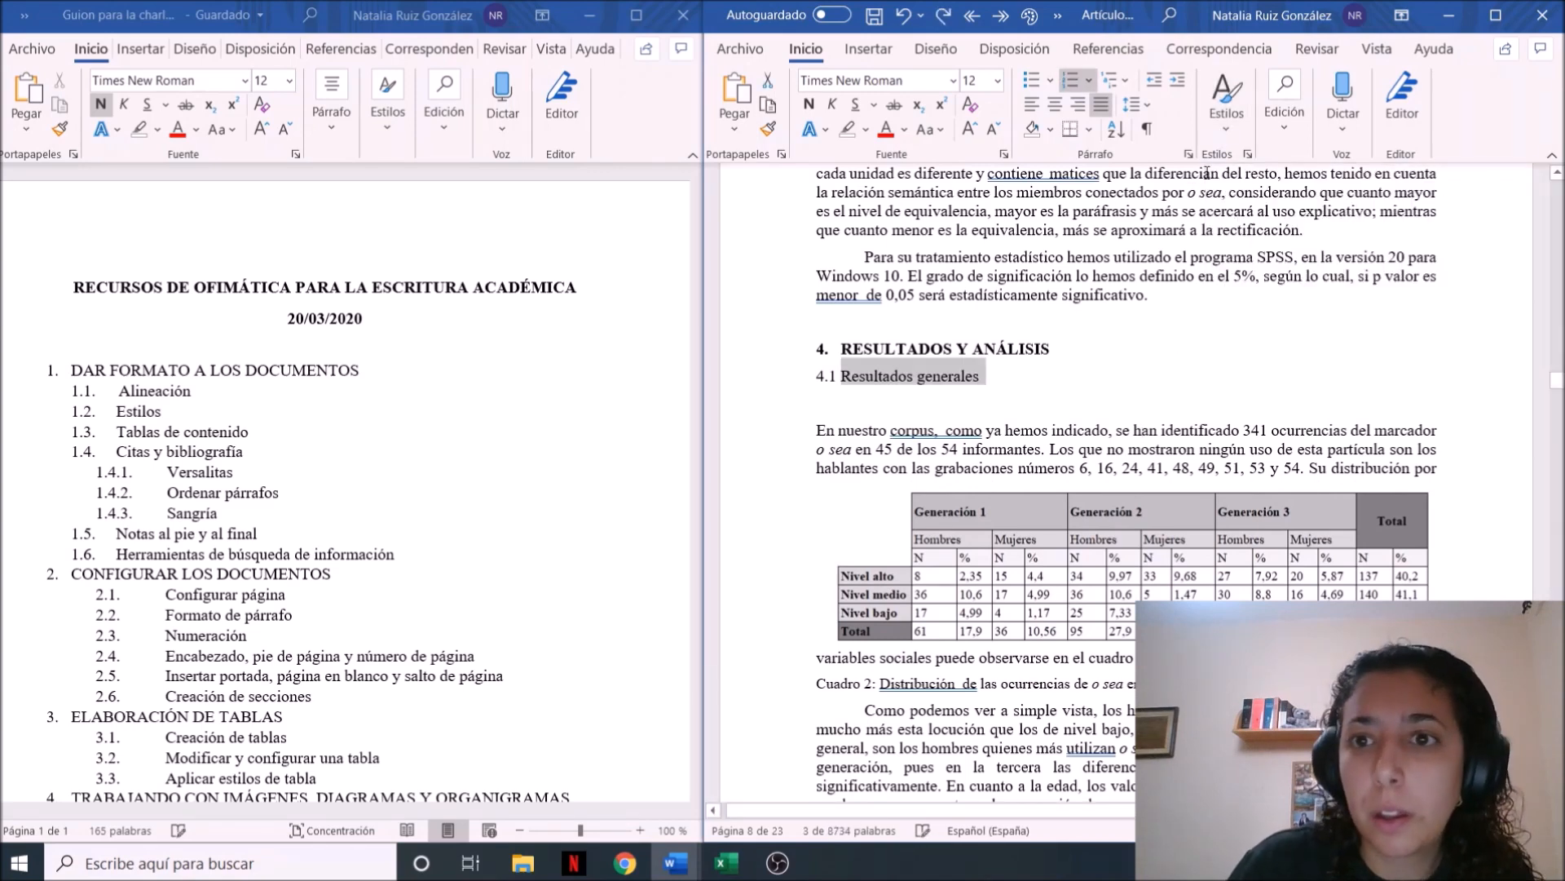
Create a new italic style from the section 4.1 heading, "Resultados generales", keeping the default name
click(1216, 130)
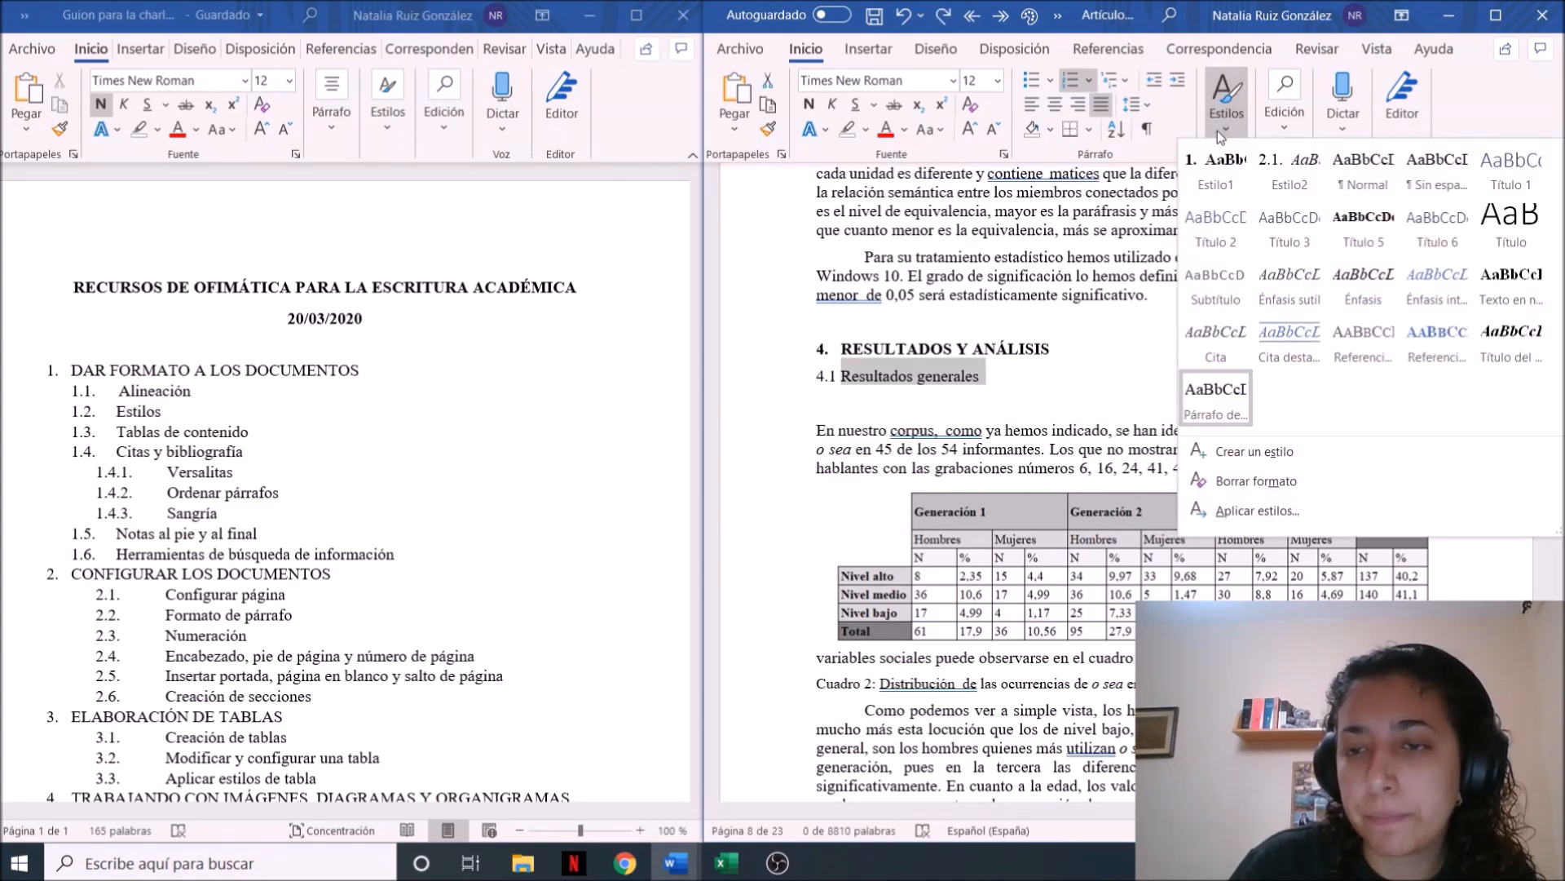
click(1280, 453)
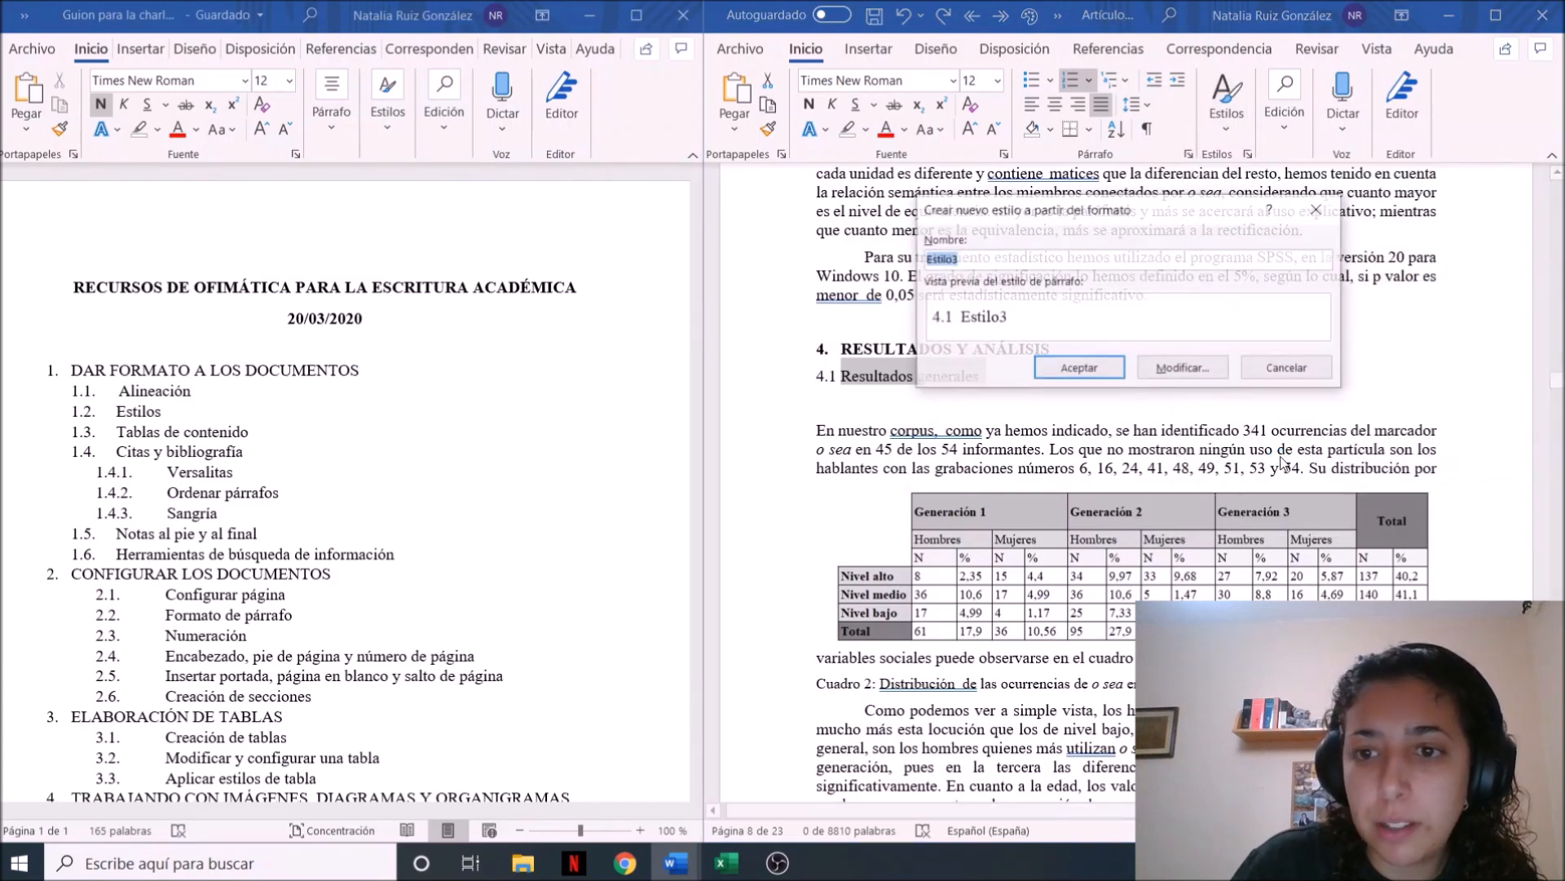
click(1182, 368)
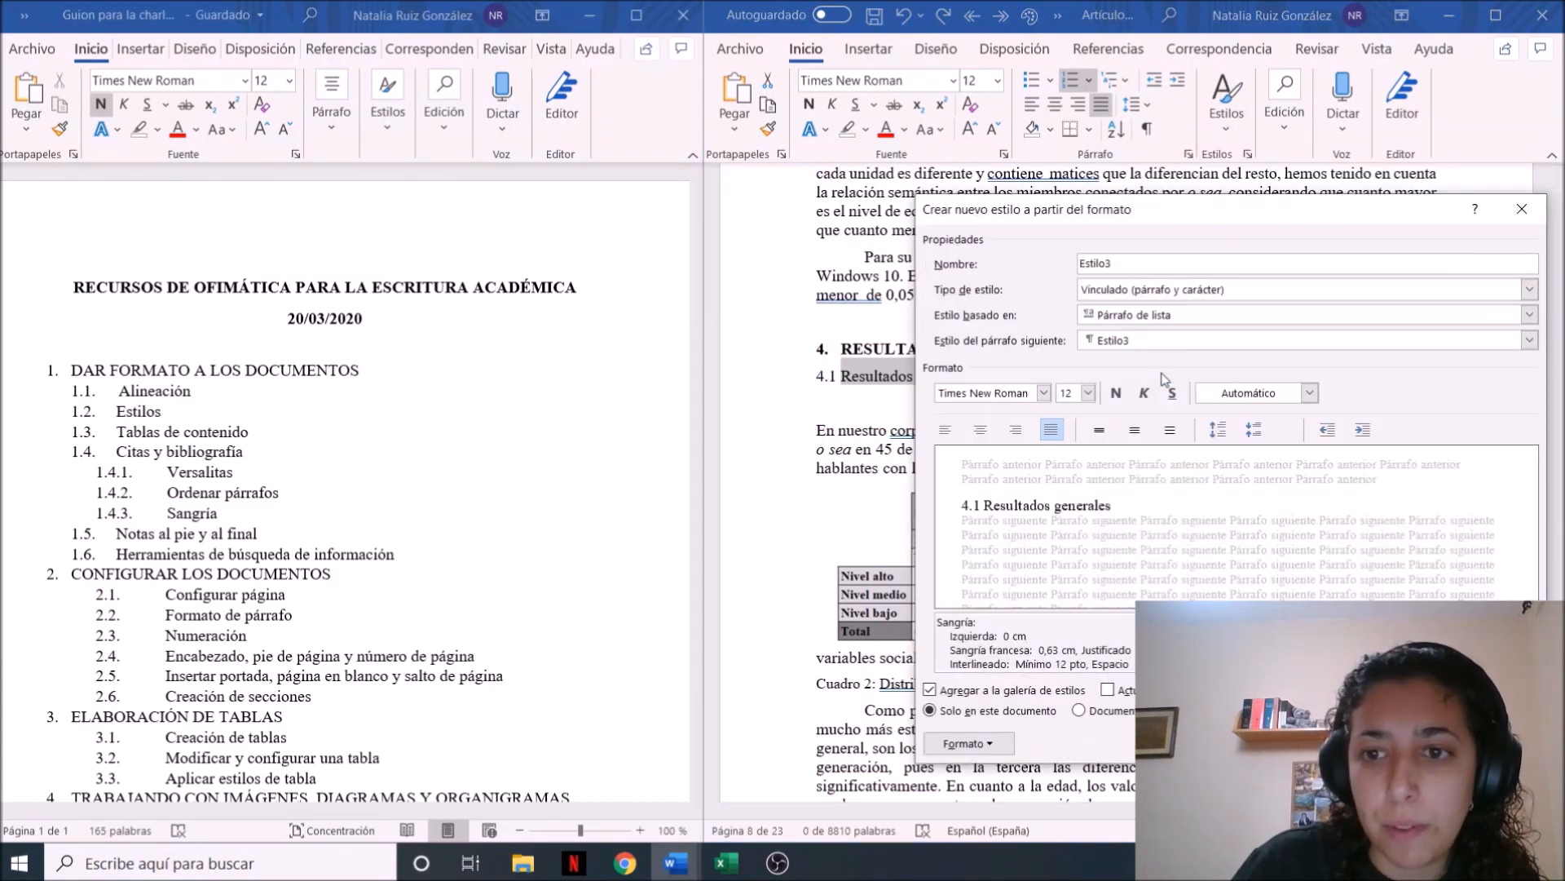
click(1144, 393)
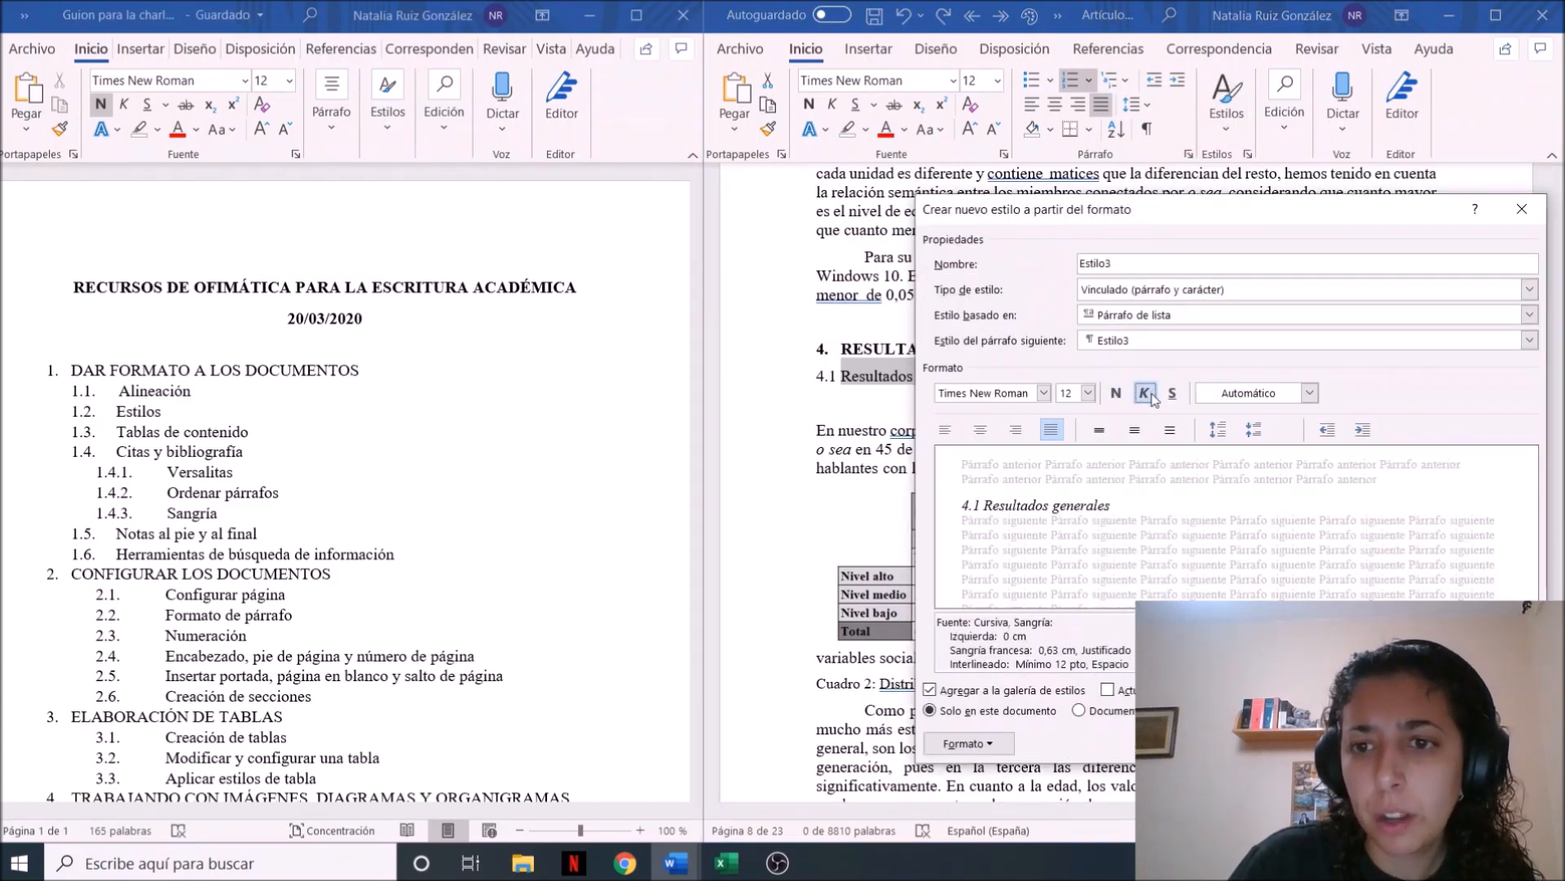
key(Return)
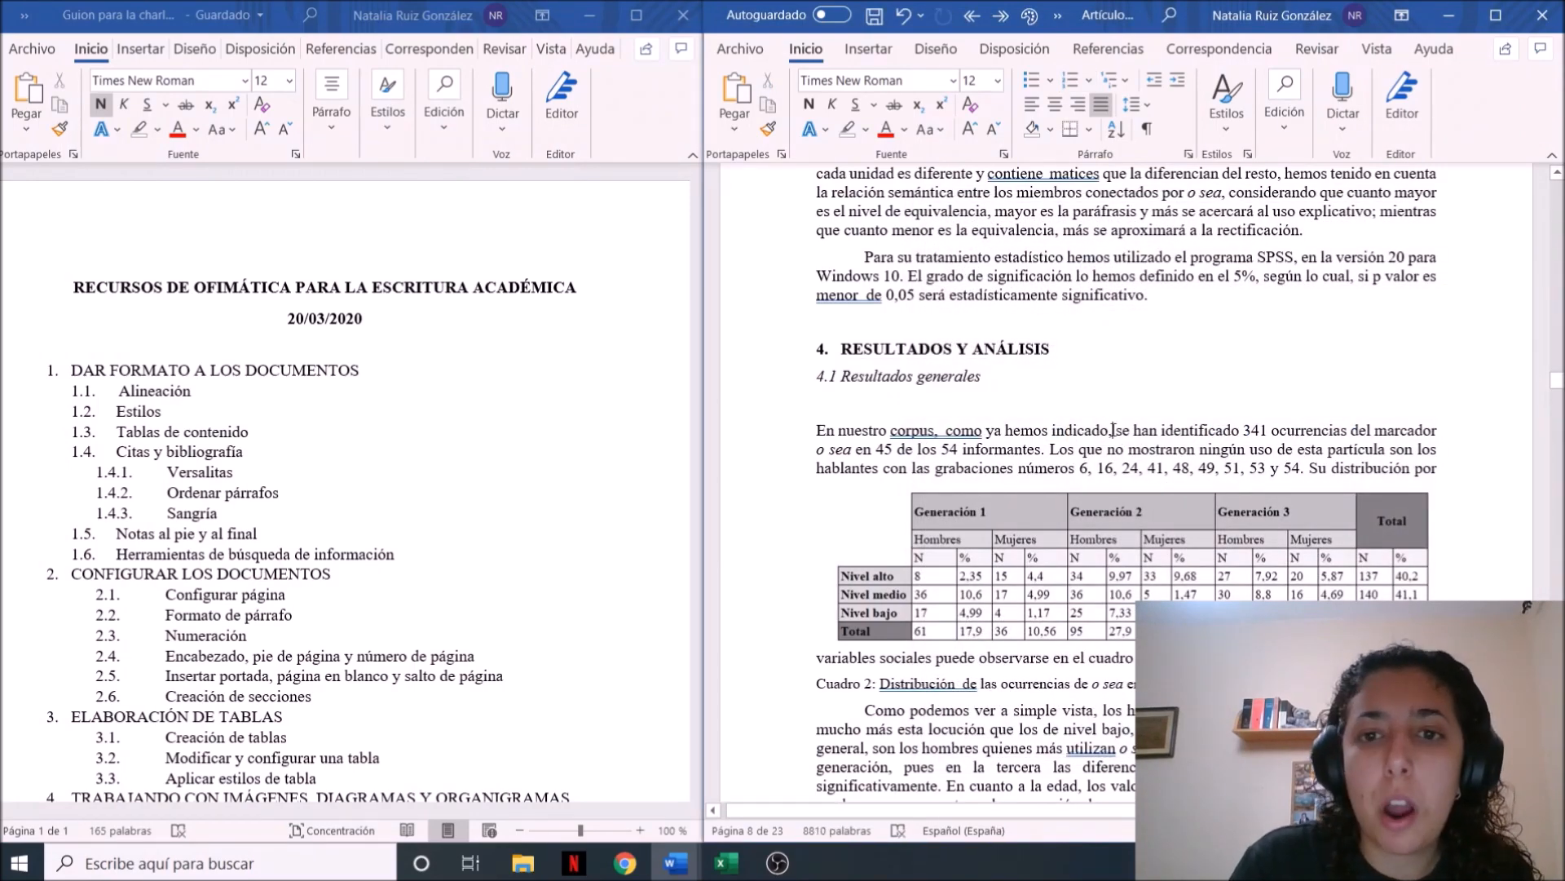
Insert an empty line between the author's affiliation and the article title at the start of the document
key(ctrl+Home)
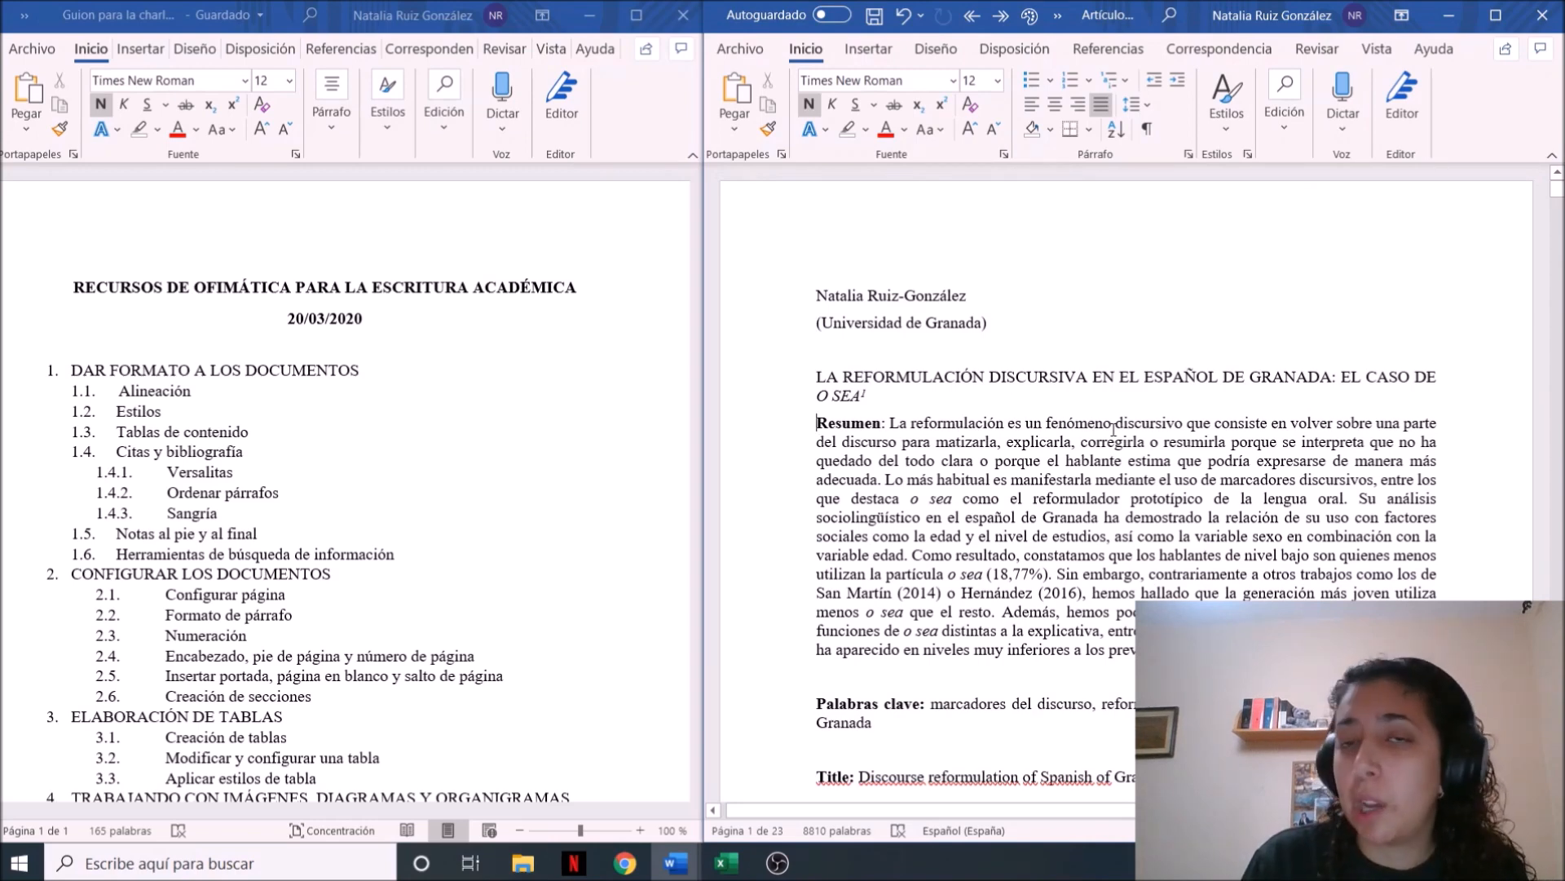
key(Down)
key(Down)
key(Down)
key(Down)
key(Down)
key(Down)
key(Down)
key(Down)
key(Down)
key(Down)
key(Down)
key(Down)
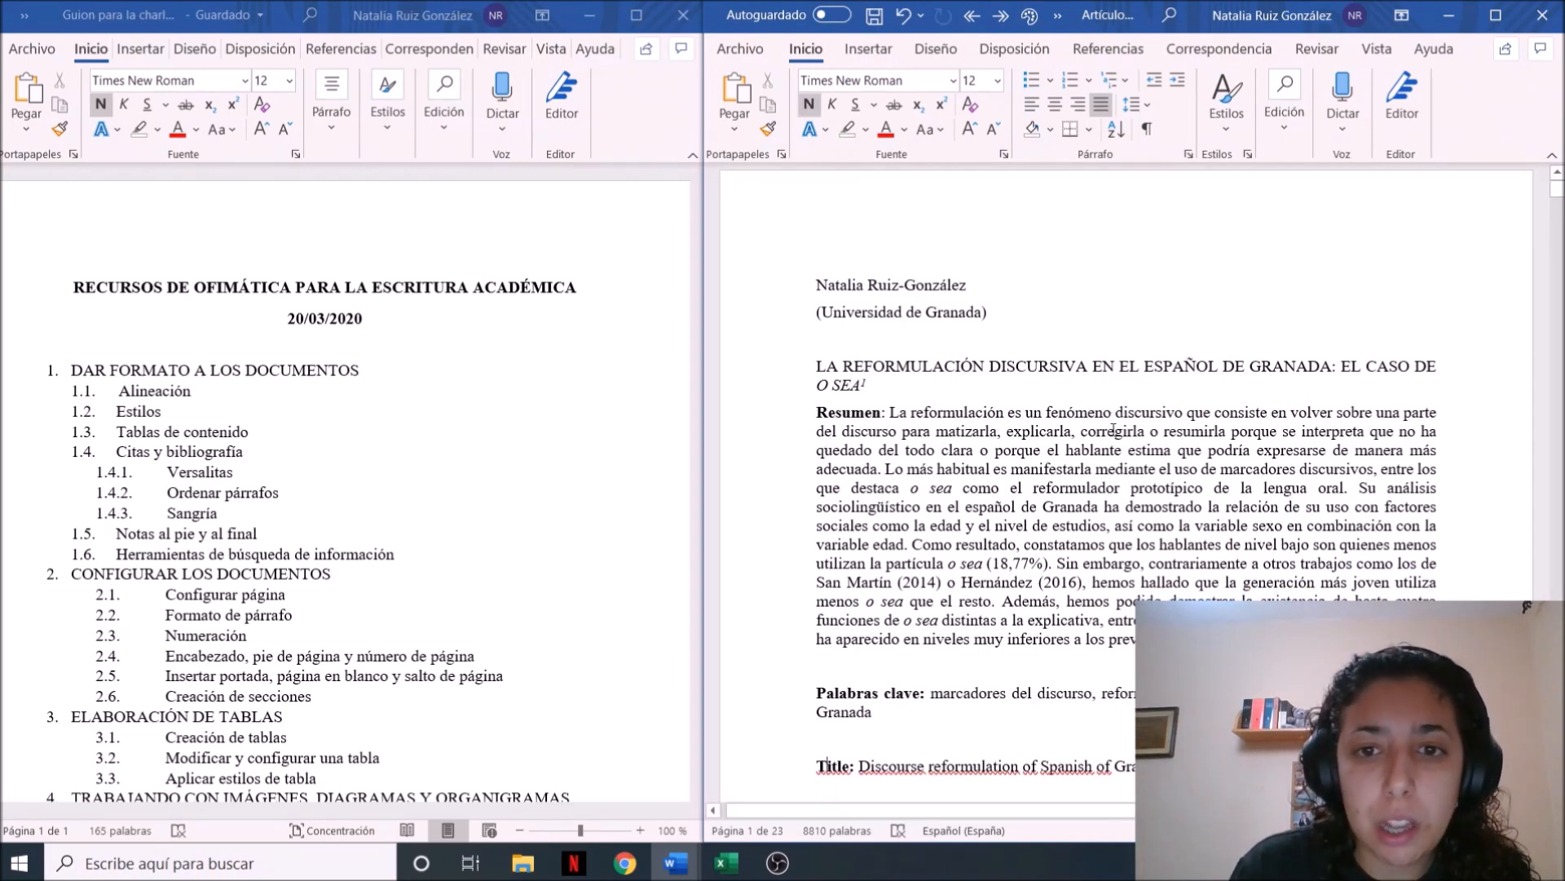
key(Up)
key(Up)
key(Up)
key(Up)
key(Up)
key(Up)
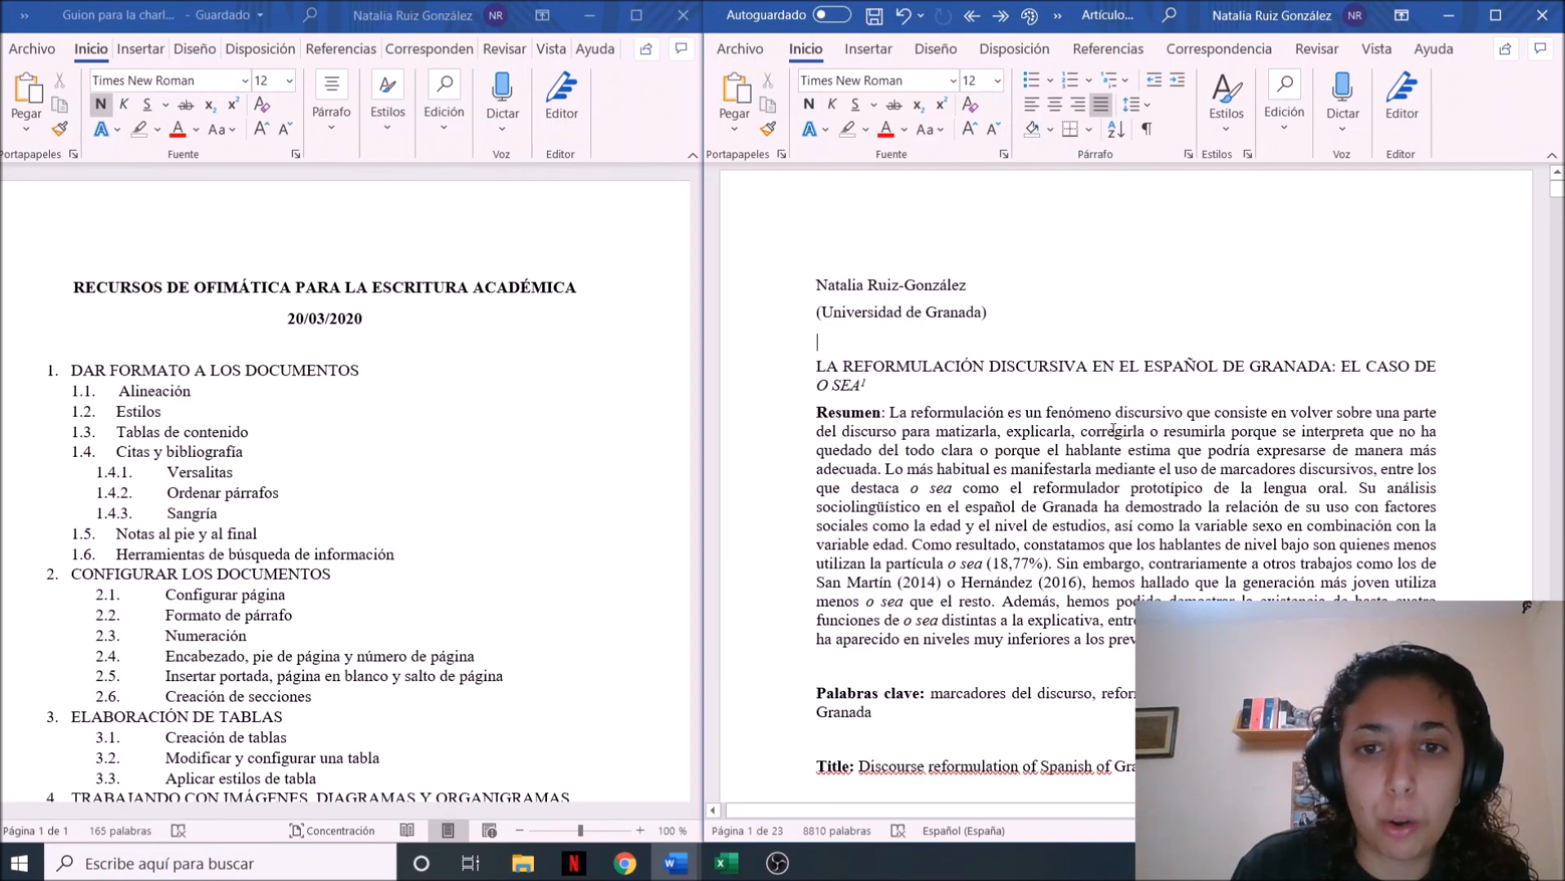
key(Return)
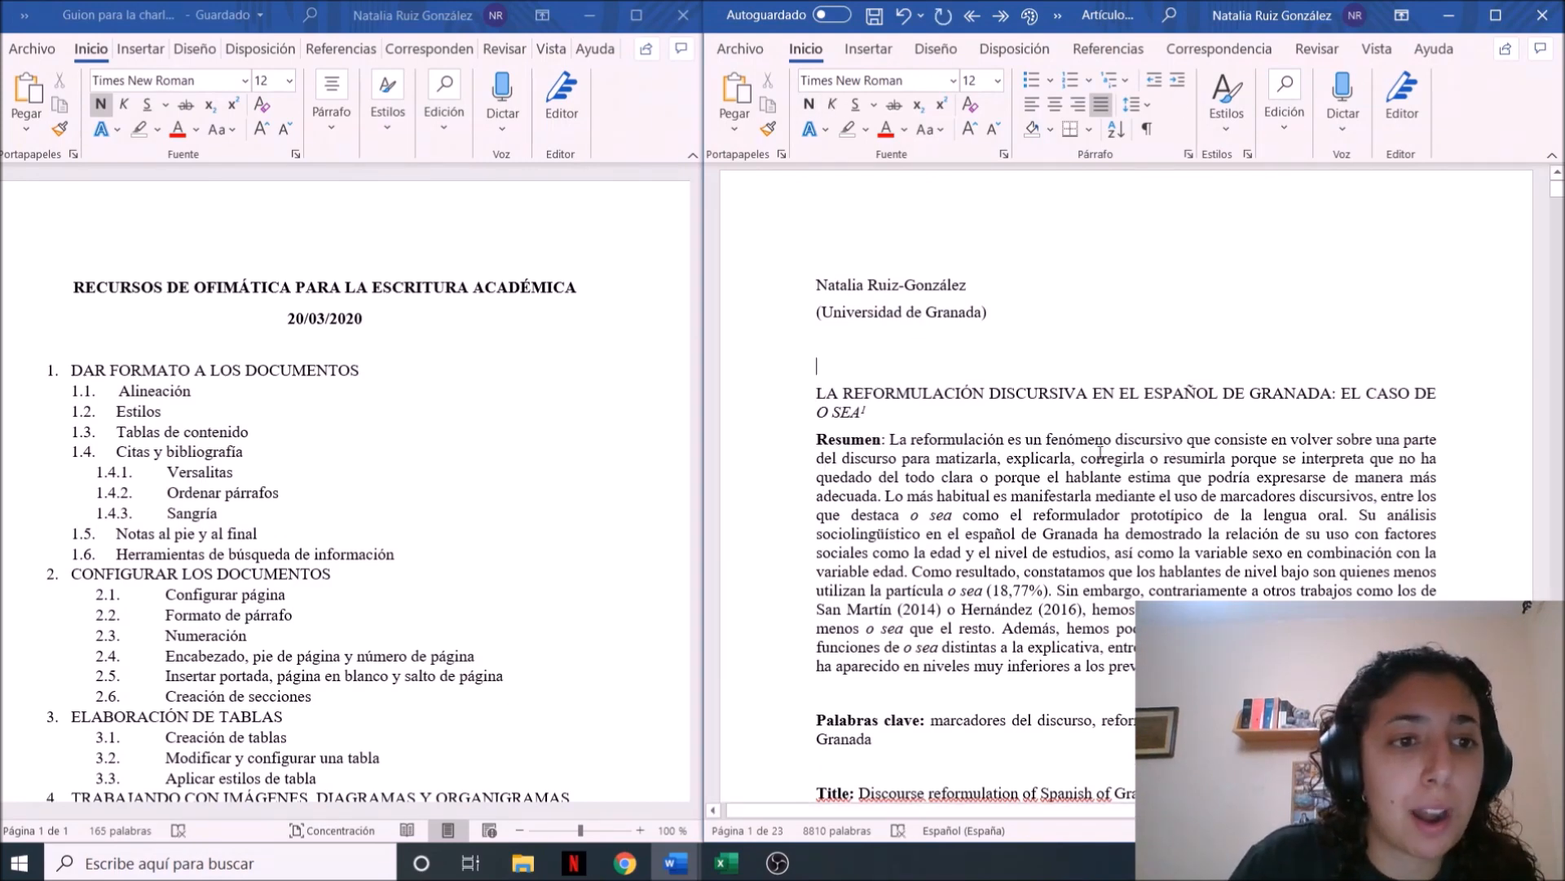
Insert the built-in Tabla automática 1 table of contents on the empty line above the article title
click(868, 48)
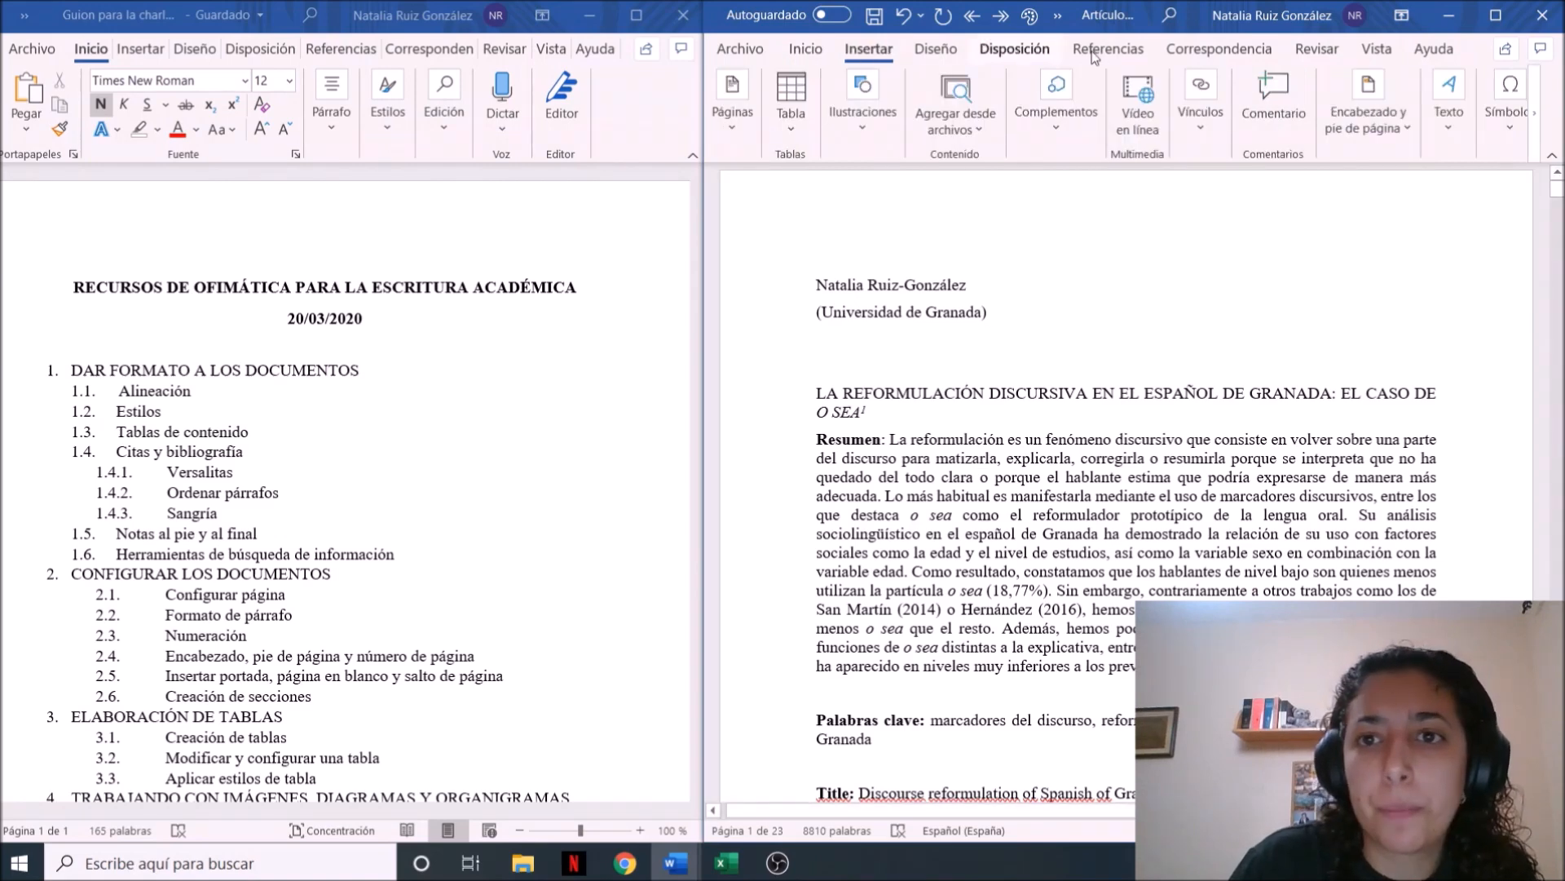
click(1015, 48)
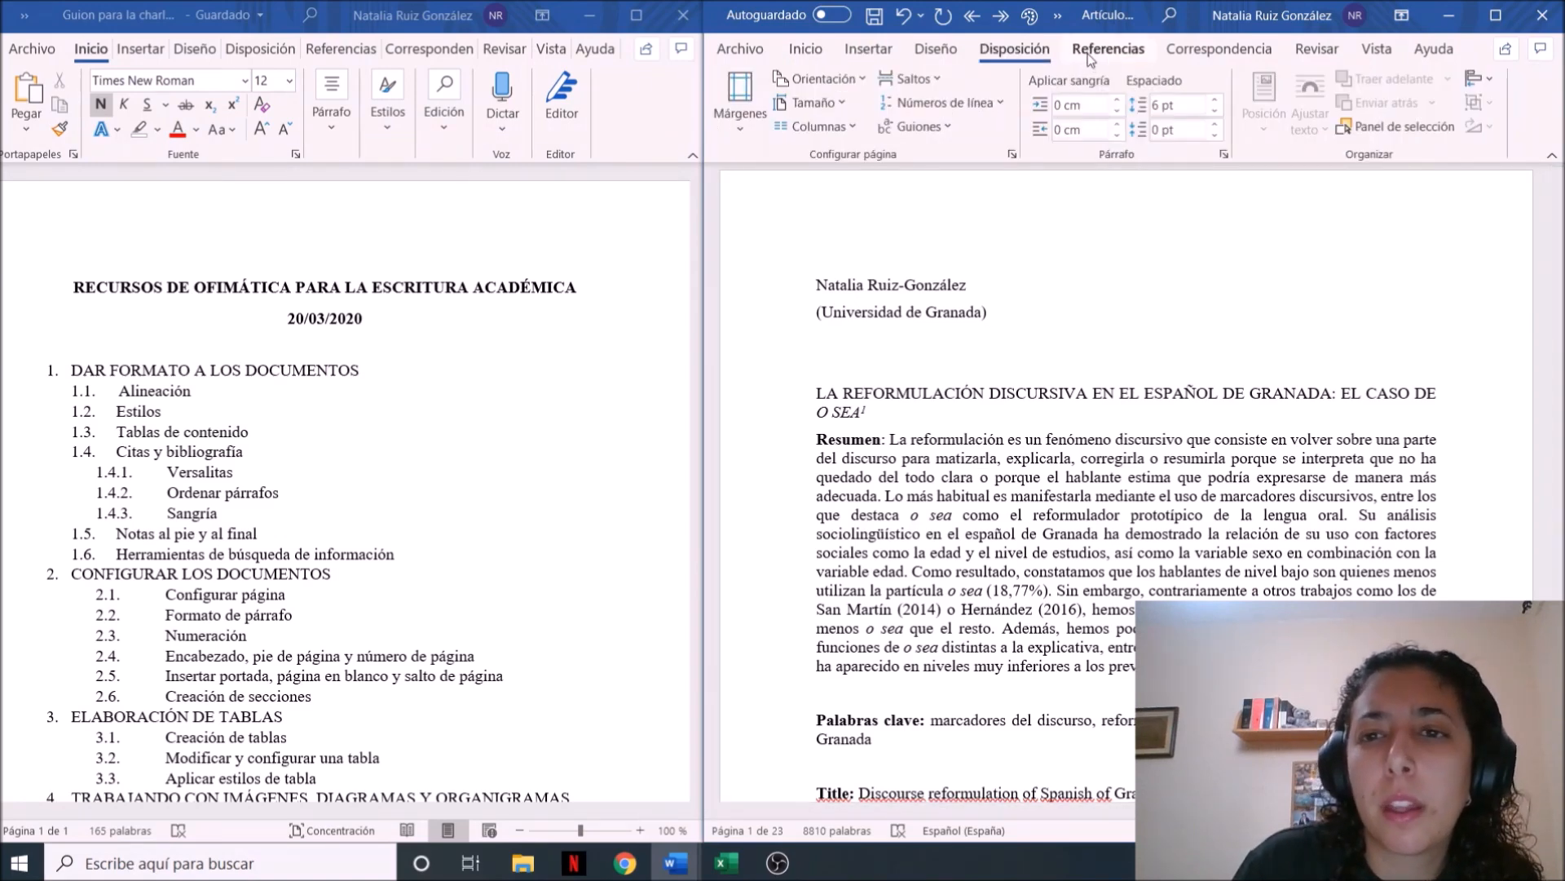
click(1089, 52)
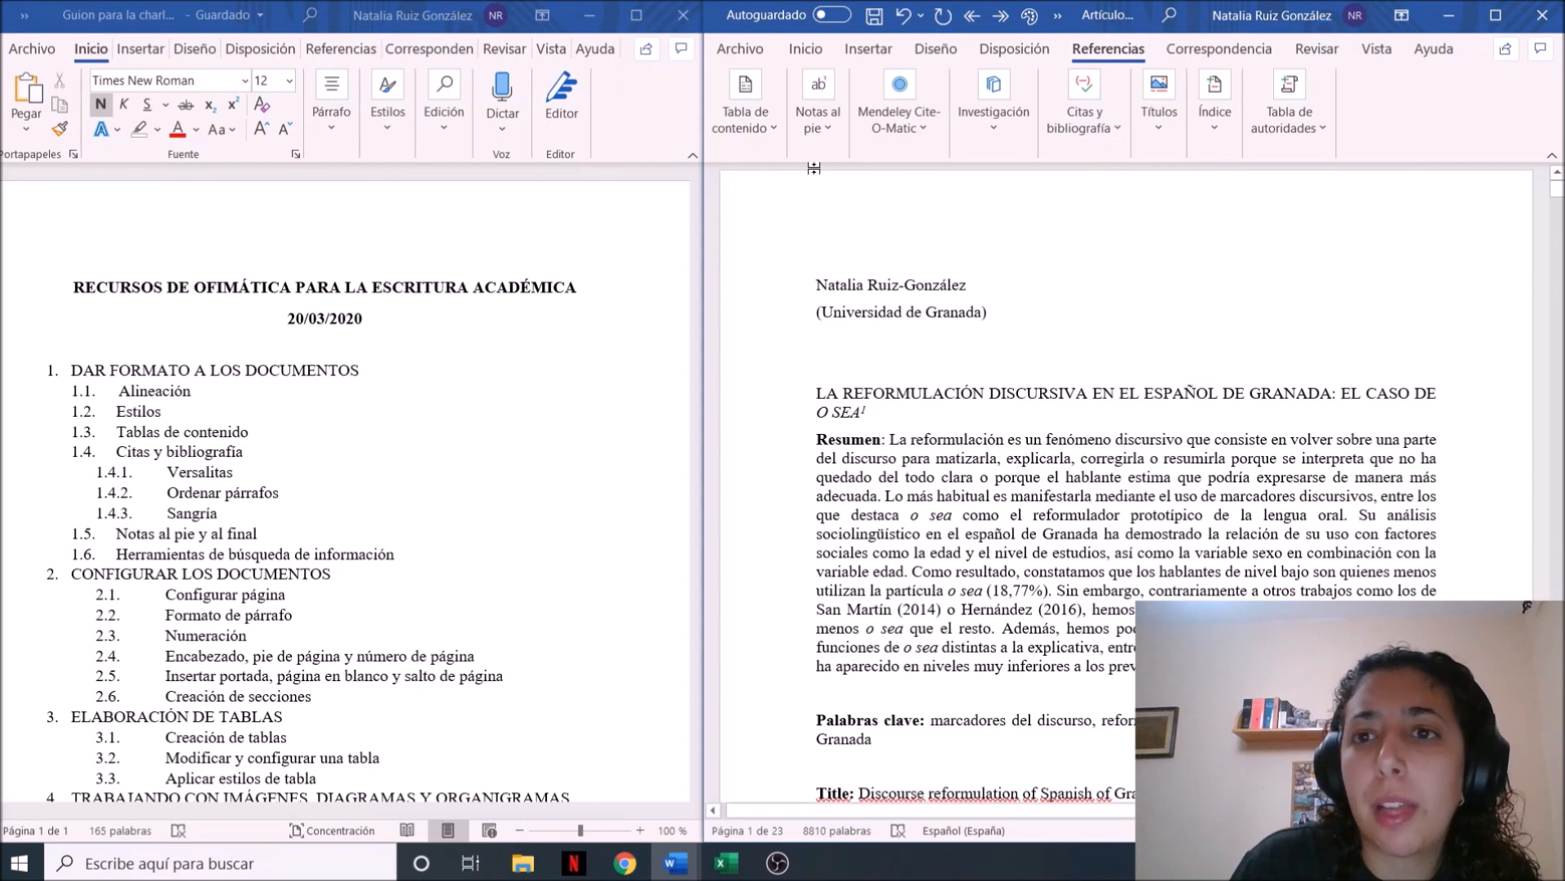
click(774, 135)
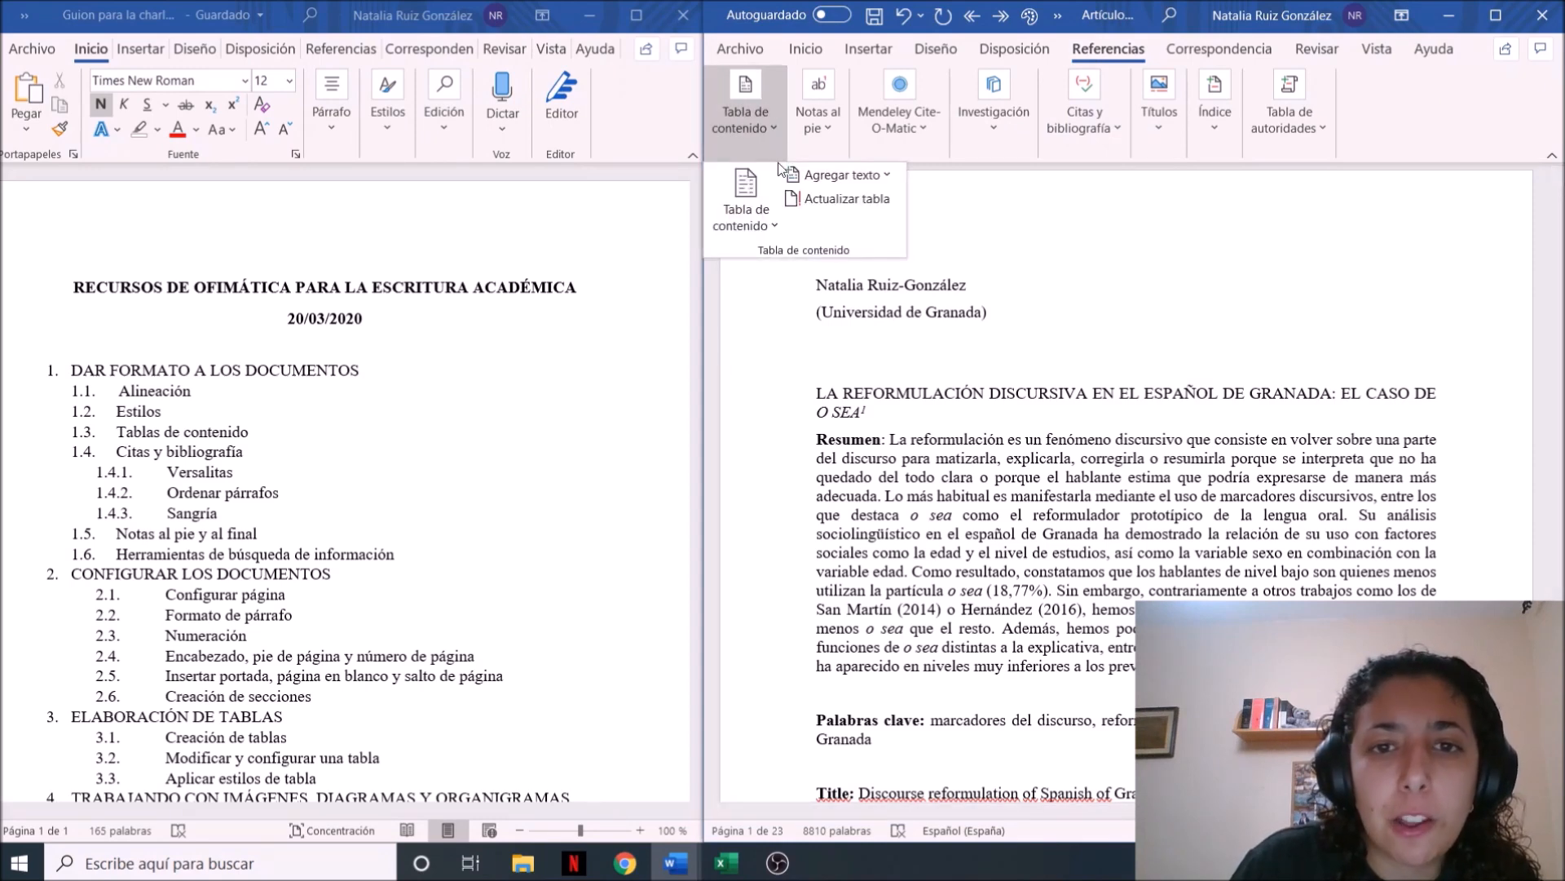
click(775, 223)
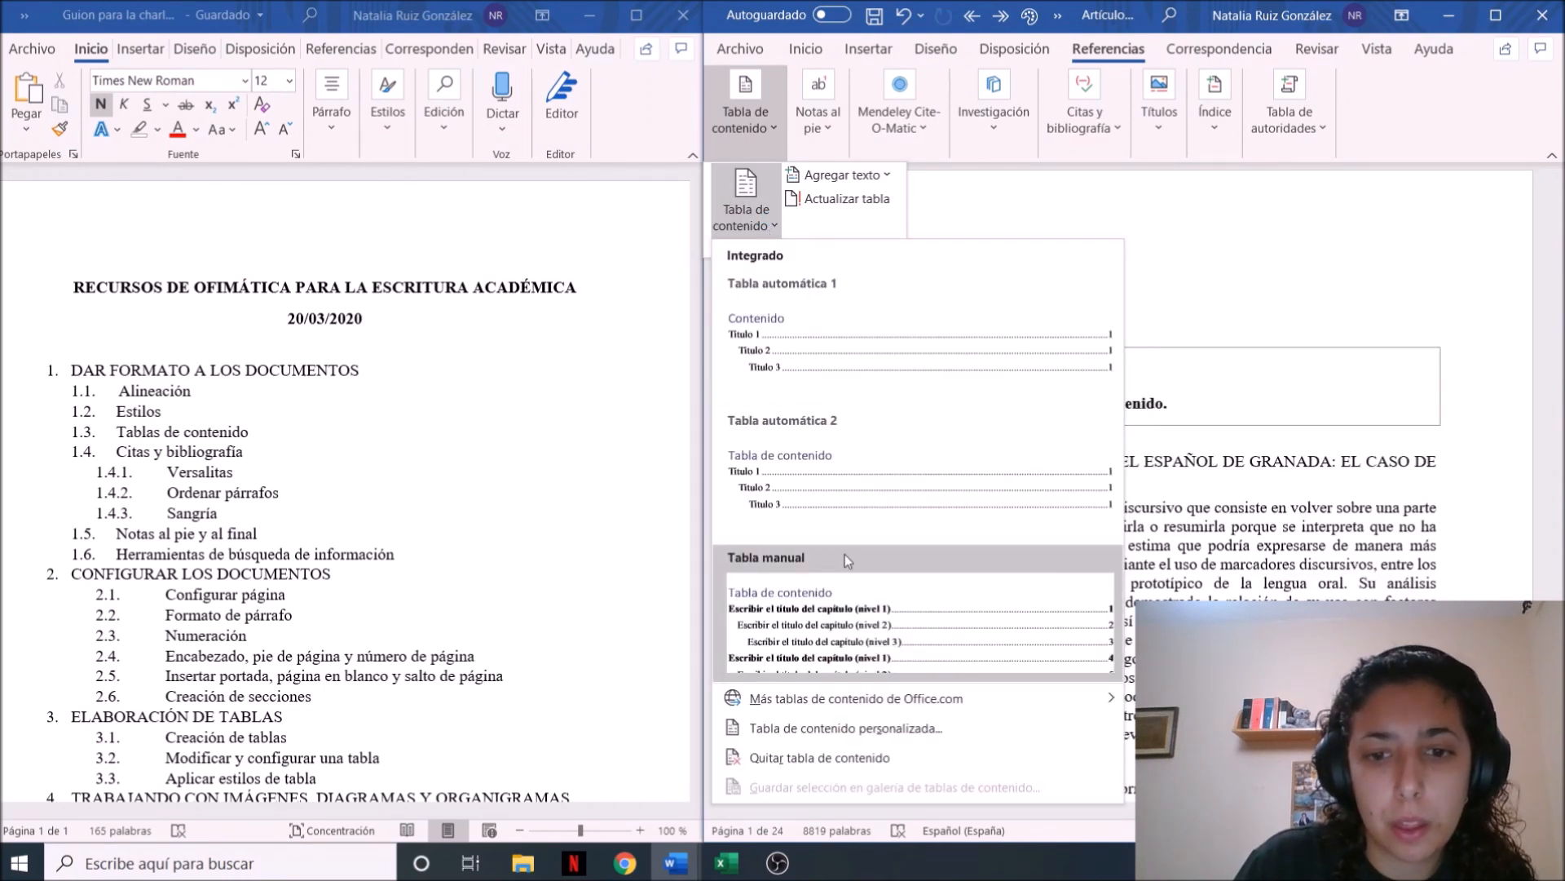
Replace the table of contents with a custom one that lists Estilo1 at level 1 and Estilo2 and Estilo3 at level 2
click(858, 728)
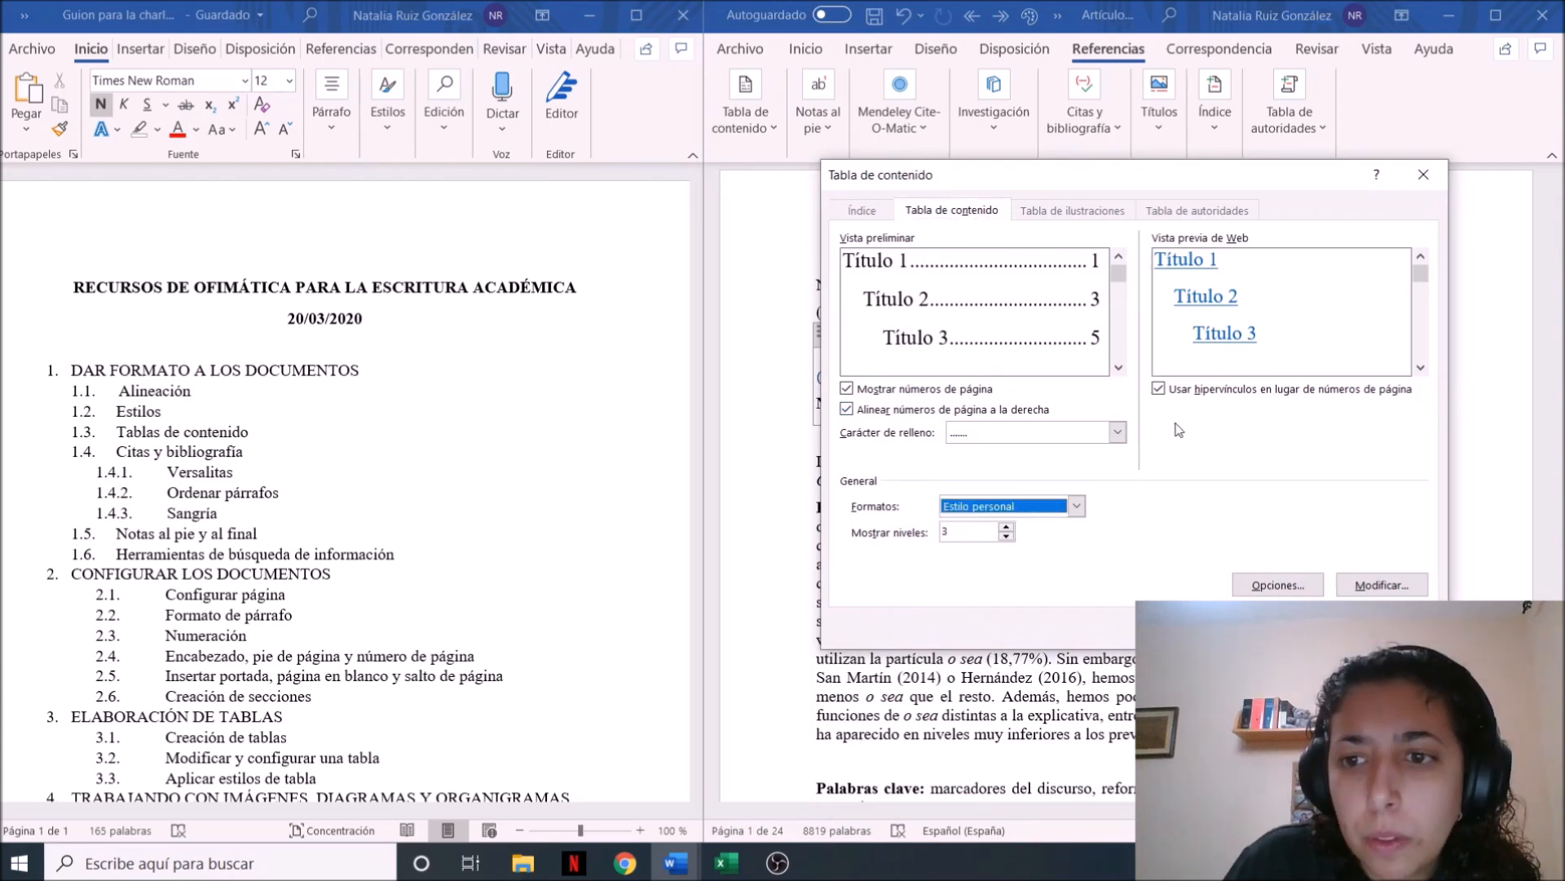
click(1278, 587)
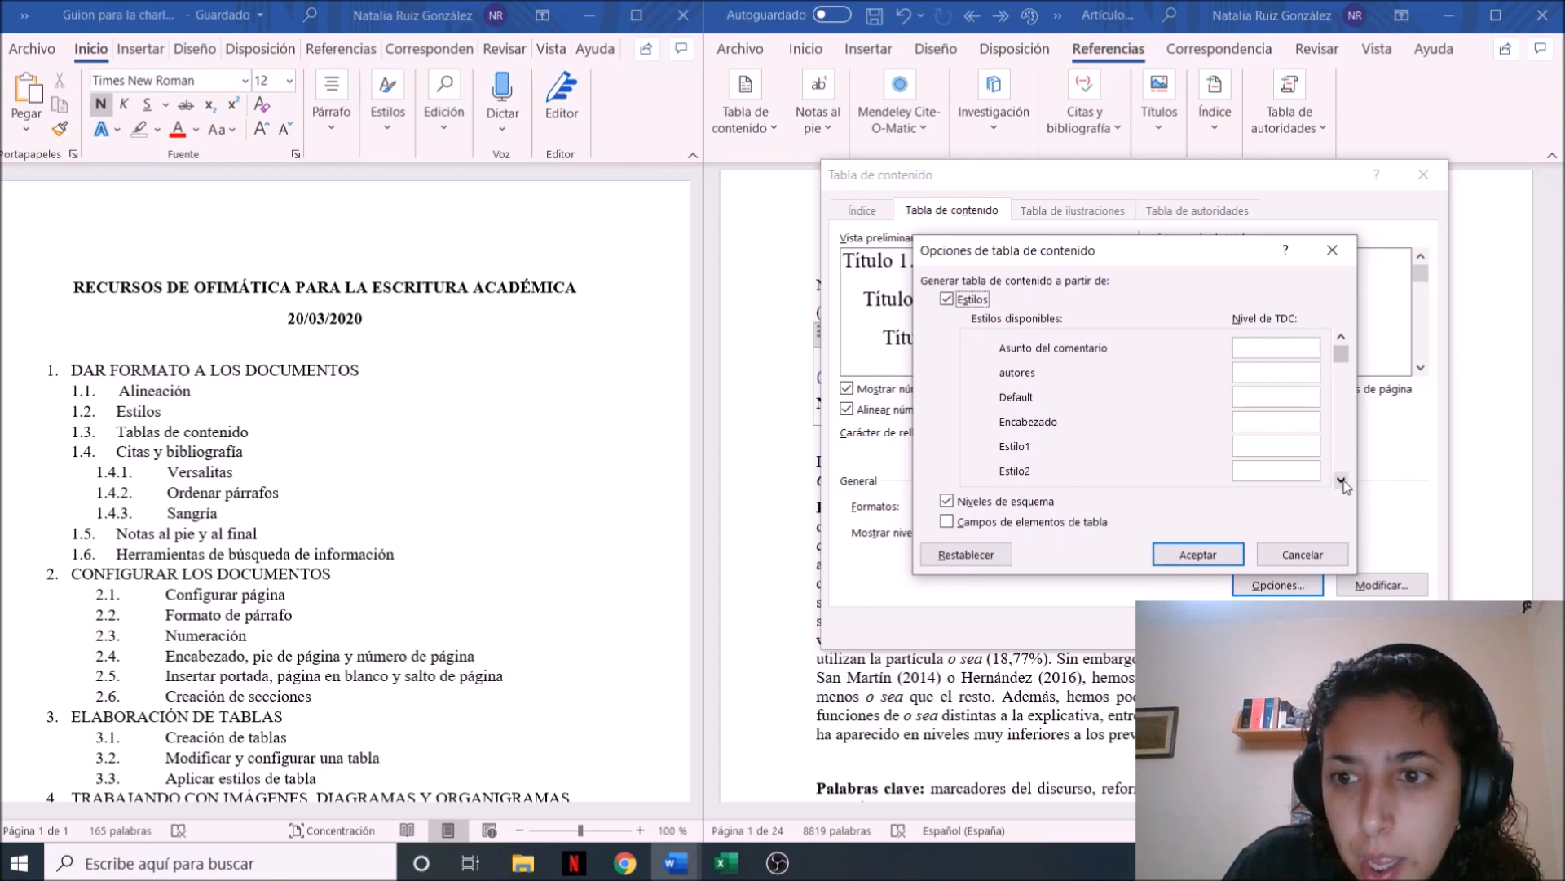
drag(1339, 357, 1343, 374)
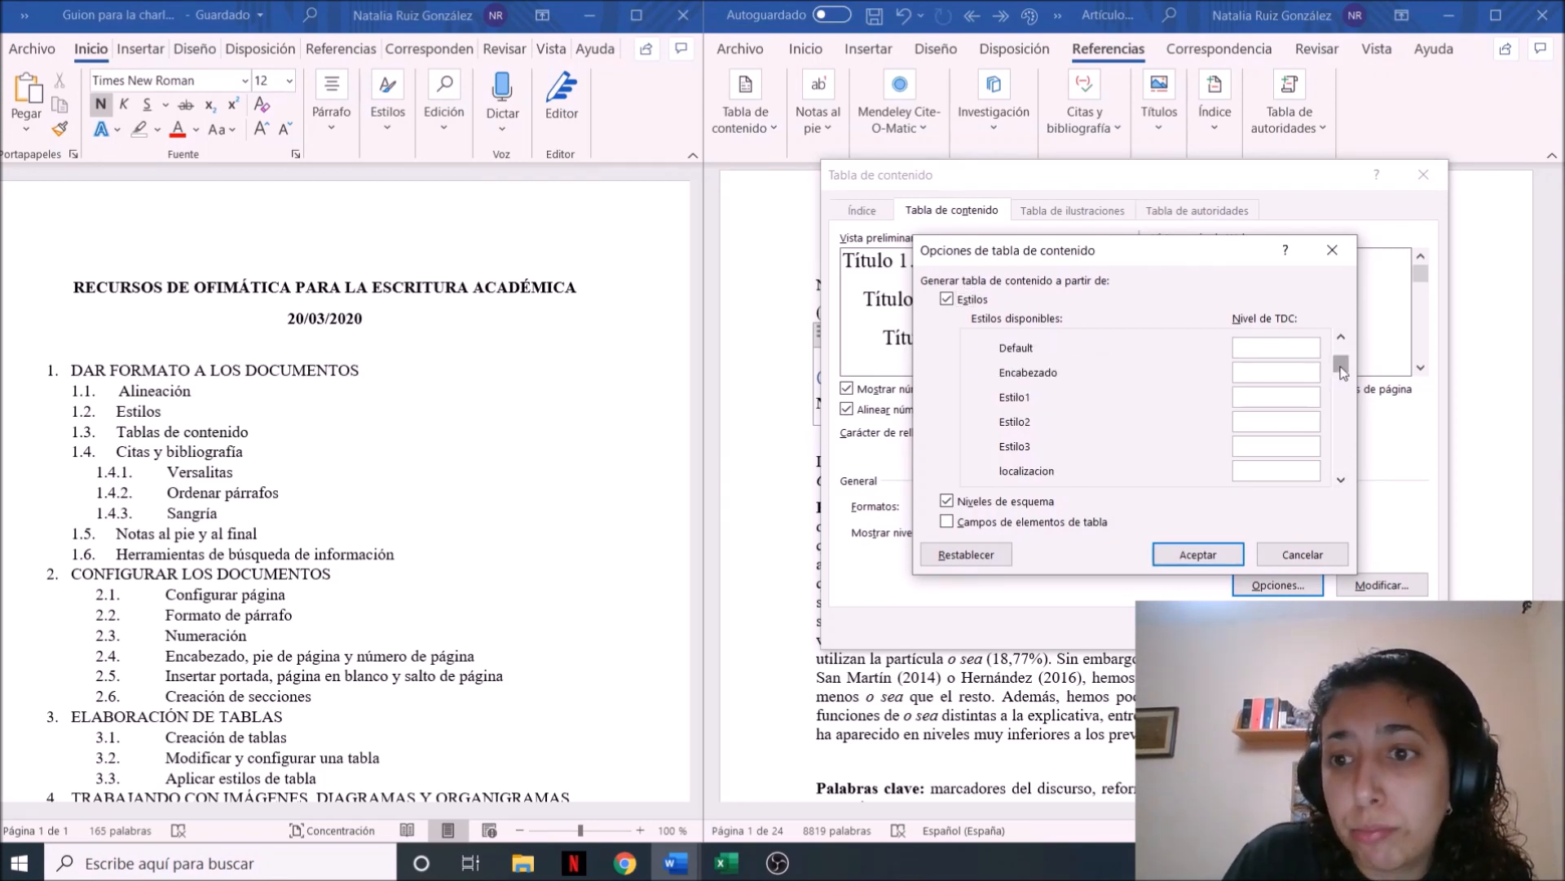
click(1240, 396)
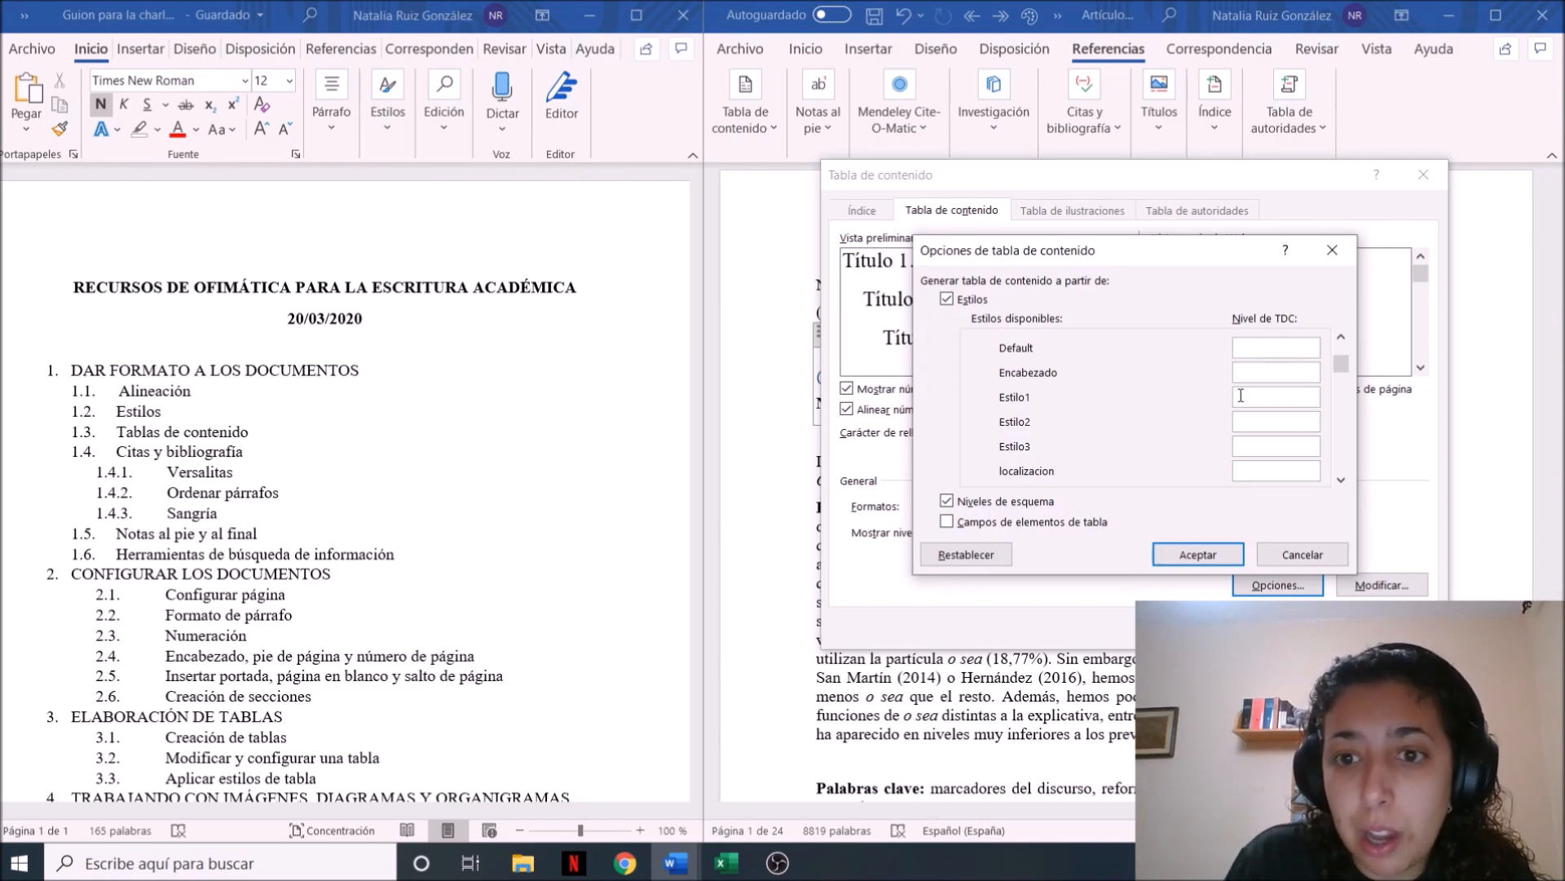
text(1)
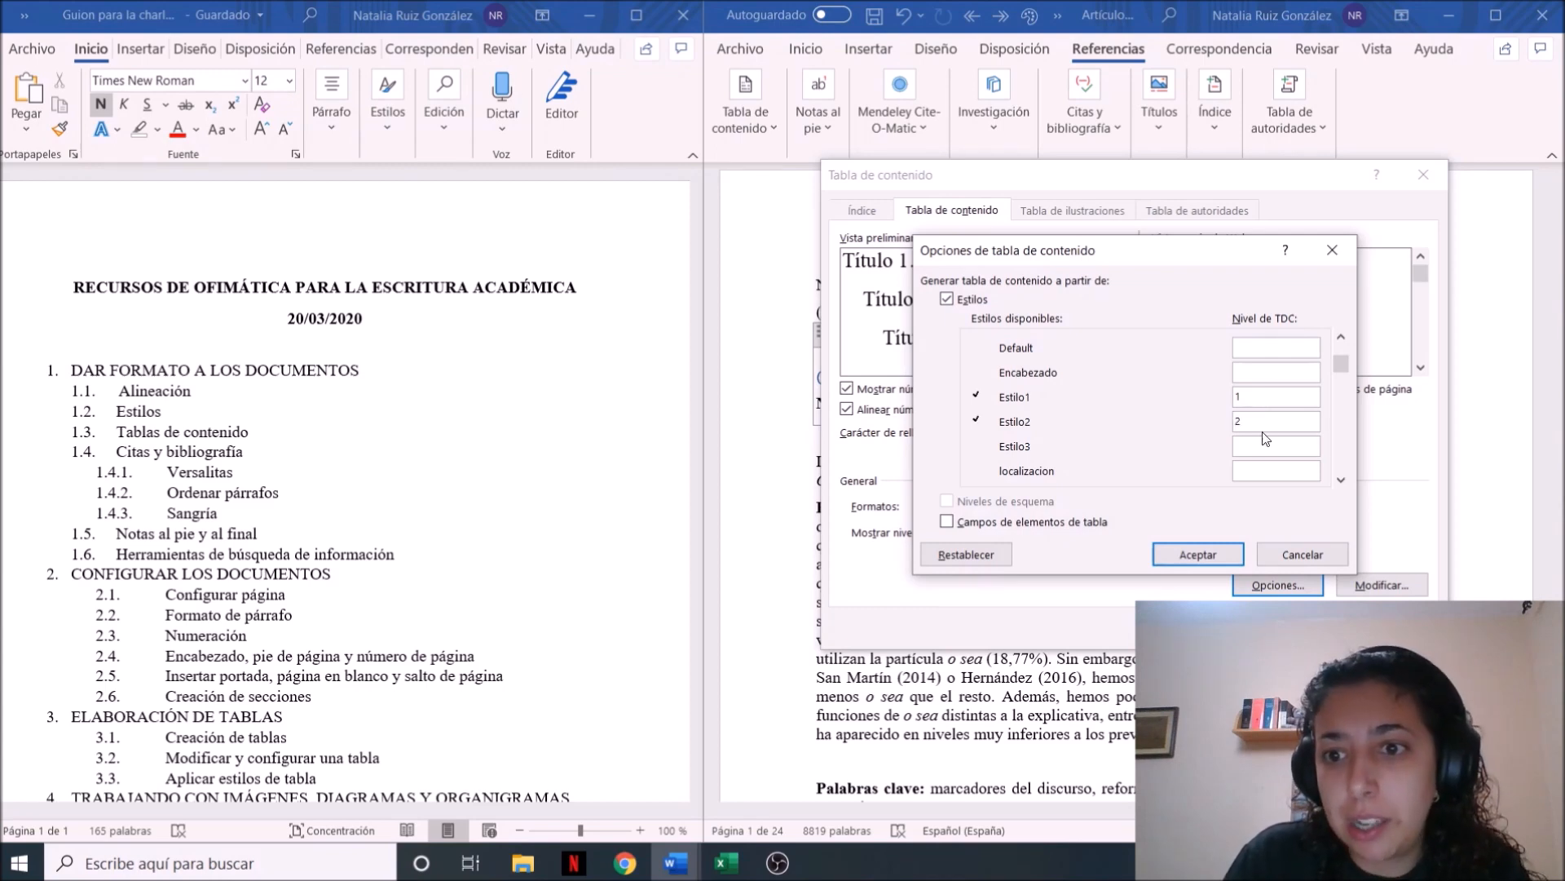
text(2)
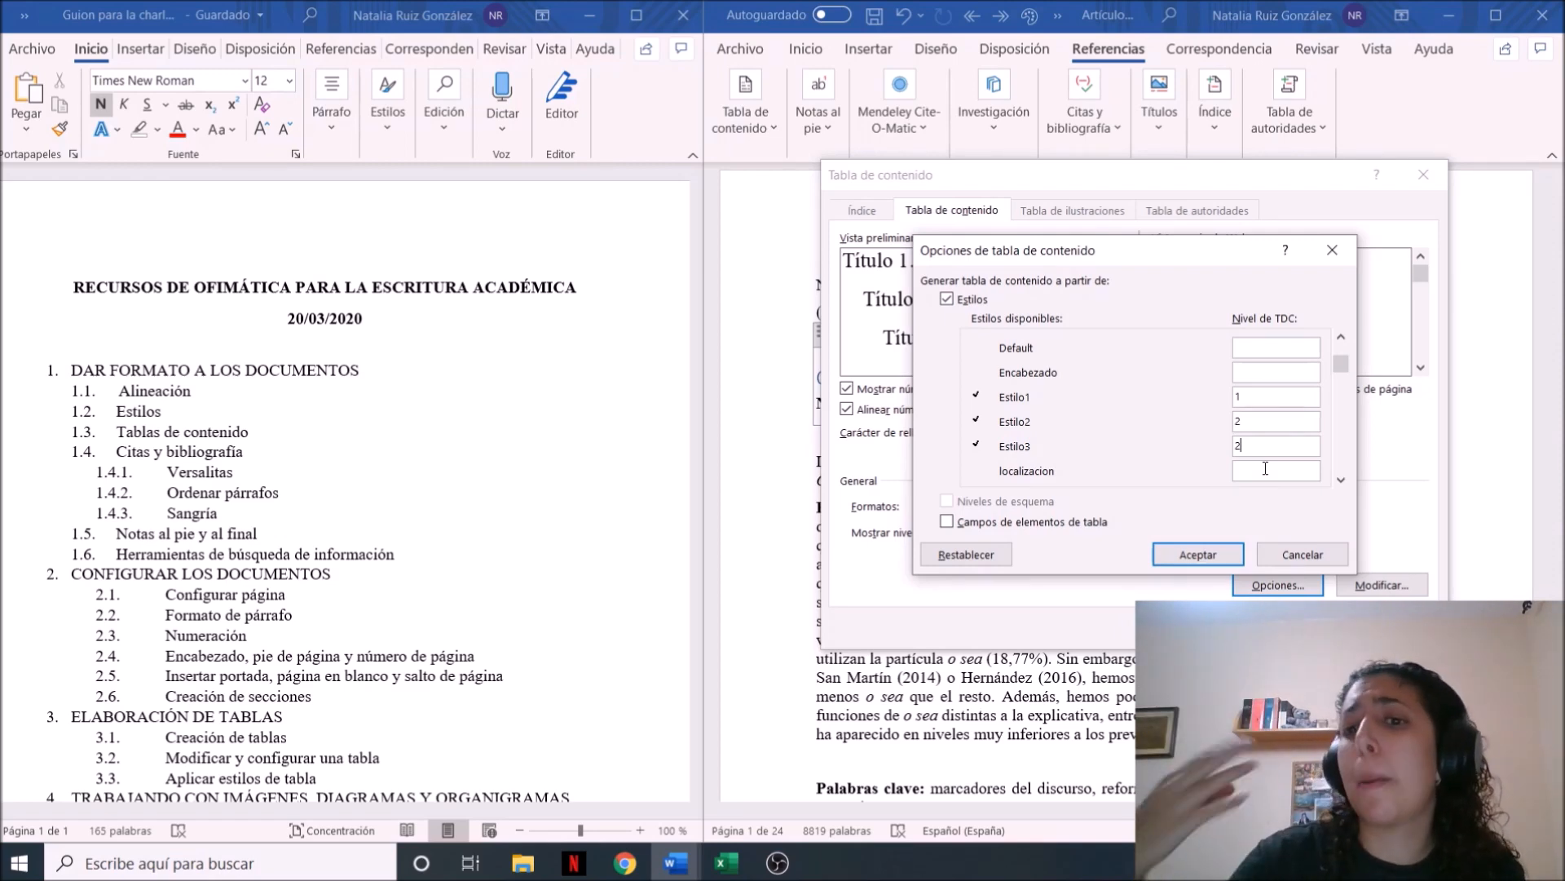
click(1227, 554)
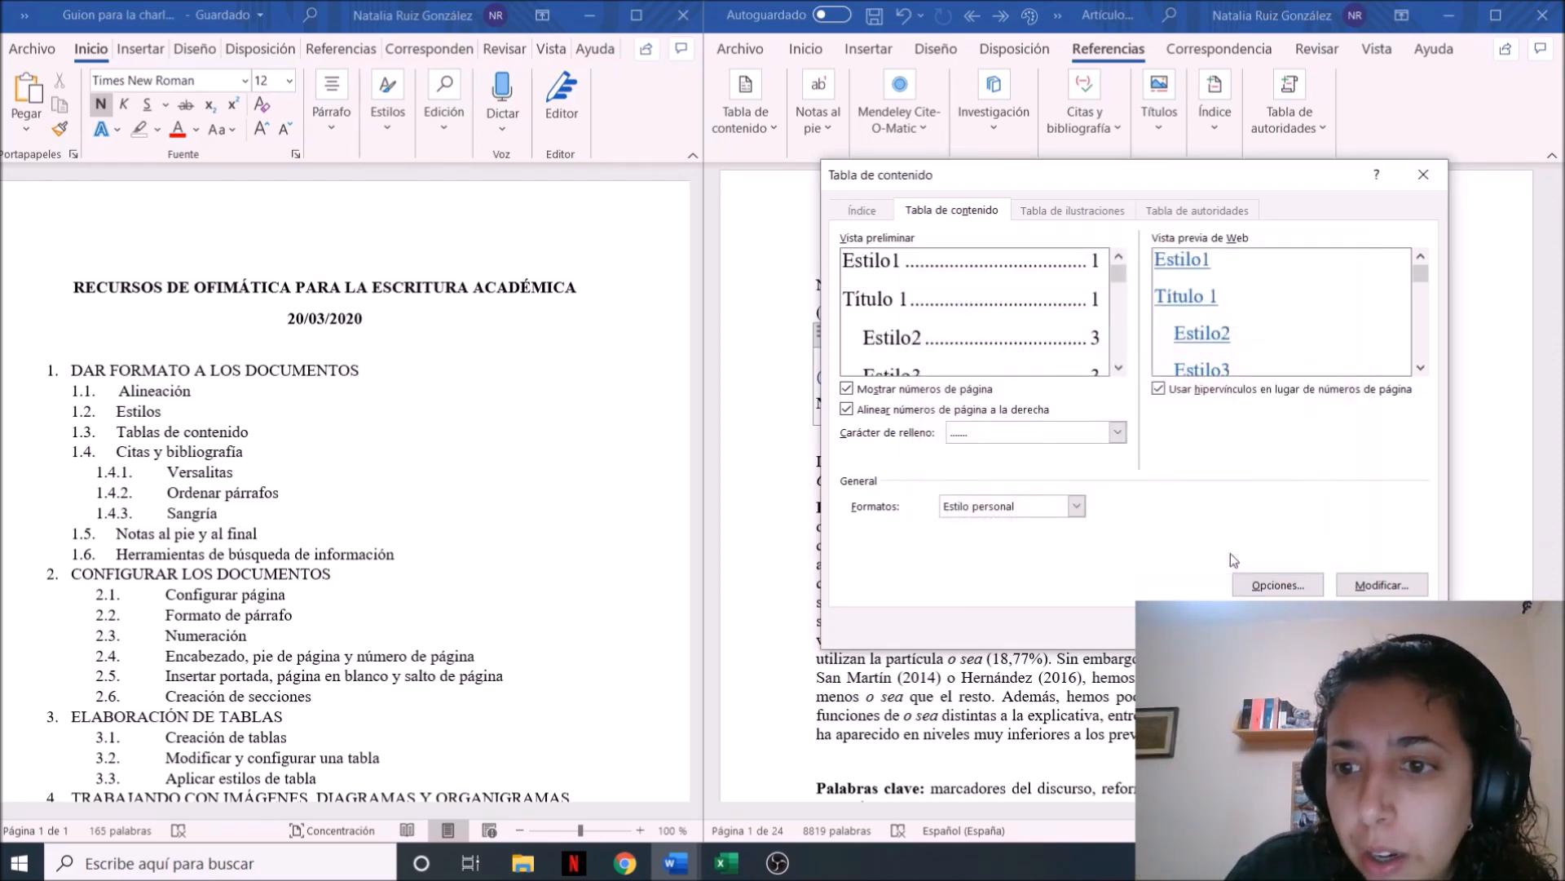
click(1278, 627)
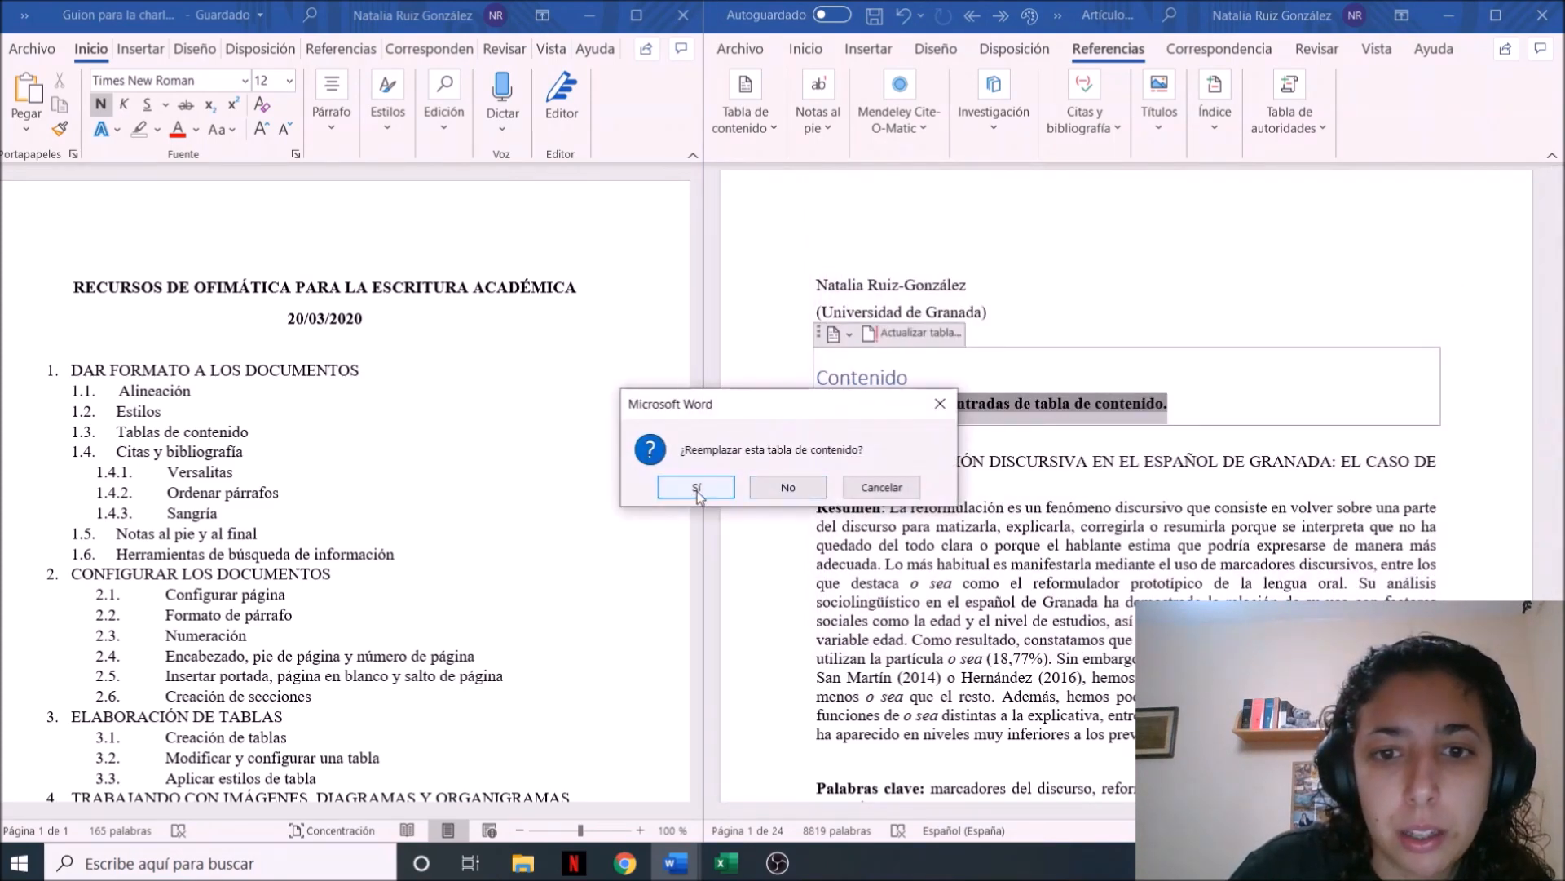
click(698, 491)
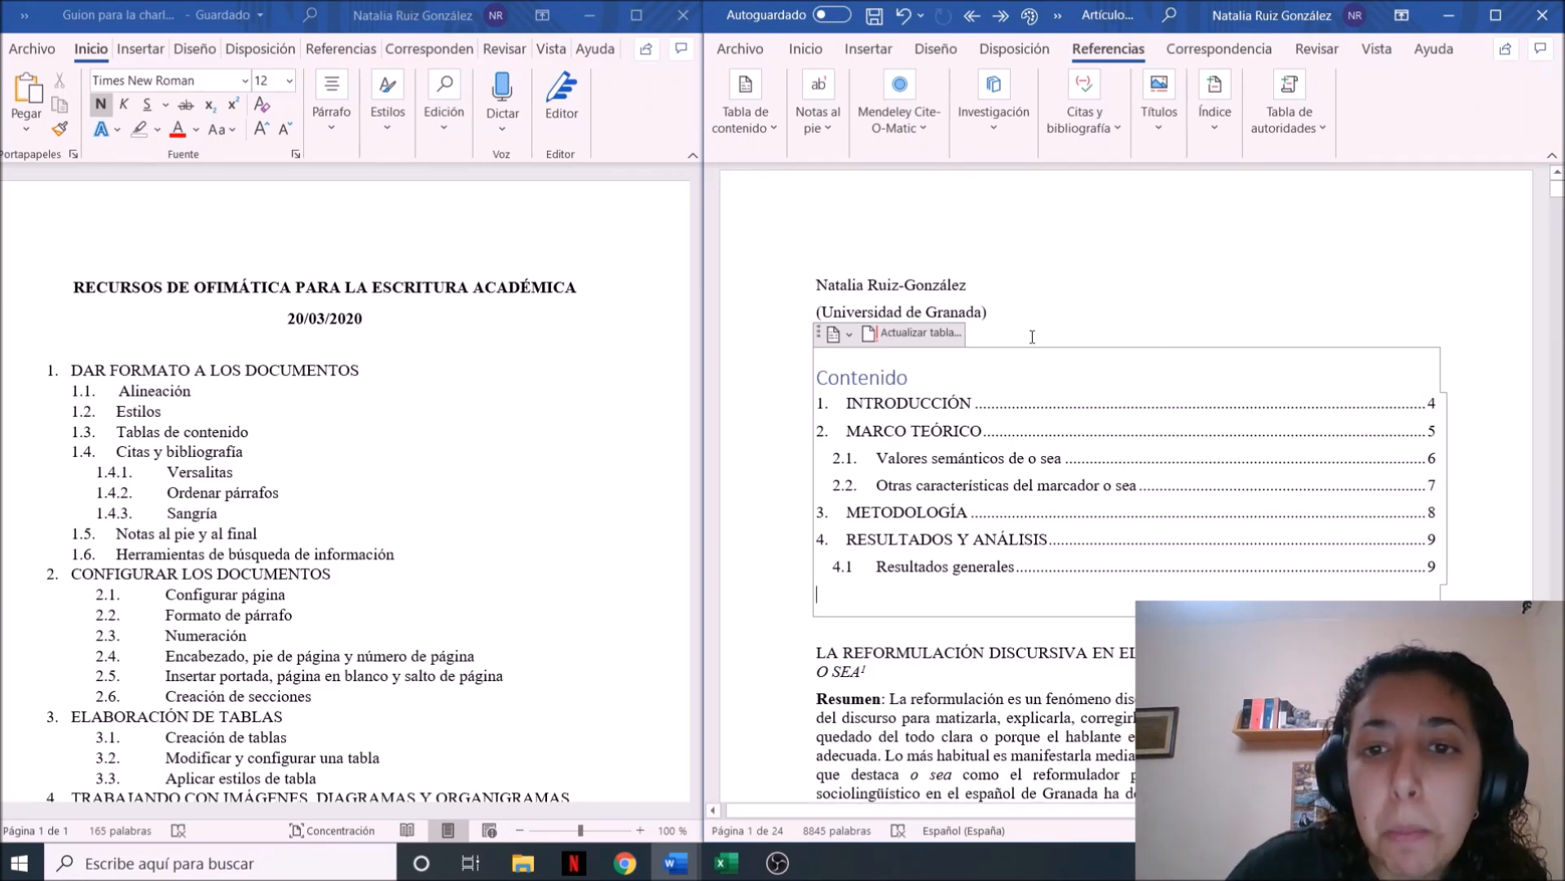
Update the entire table of contents, not just its page numbers
click(924, 334)
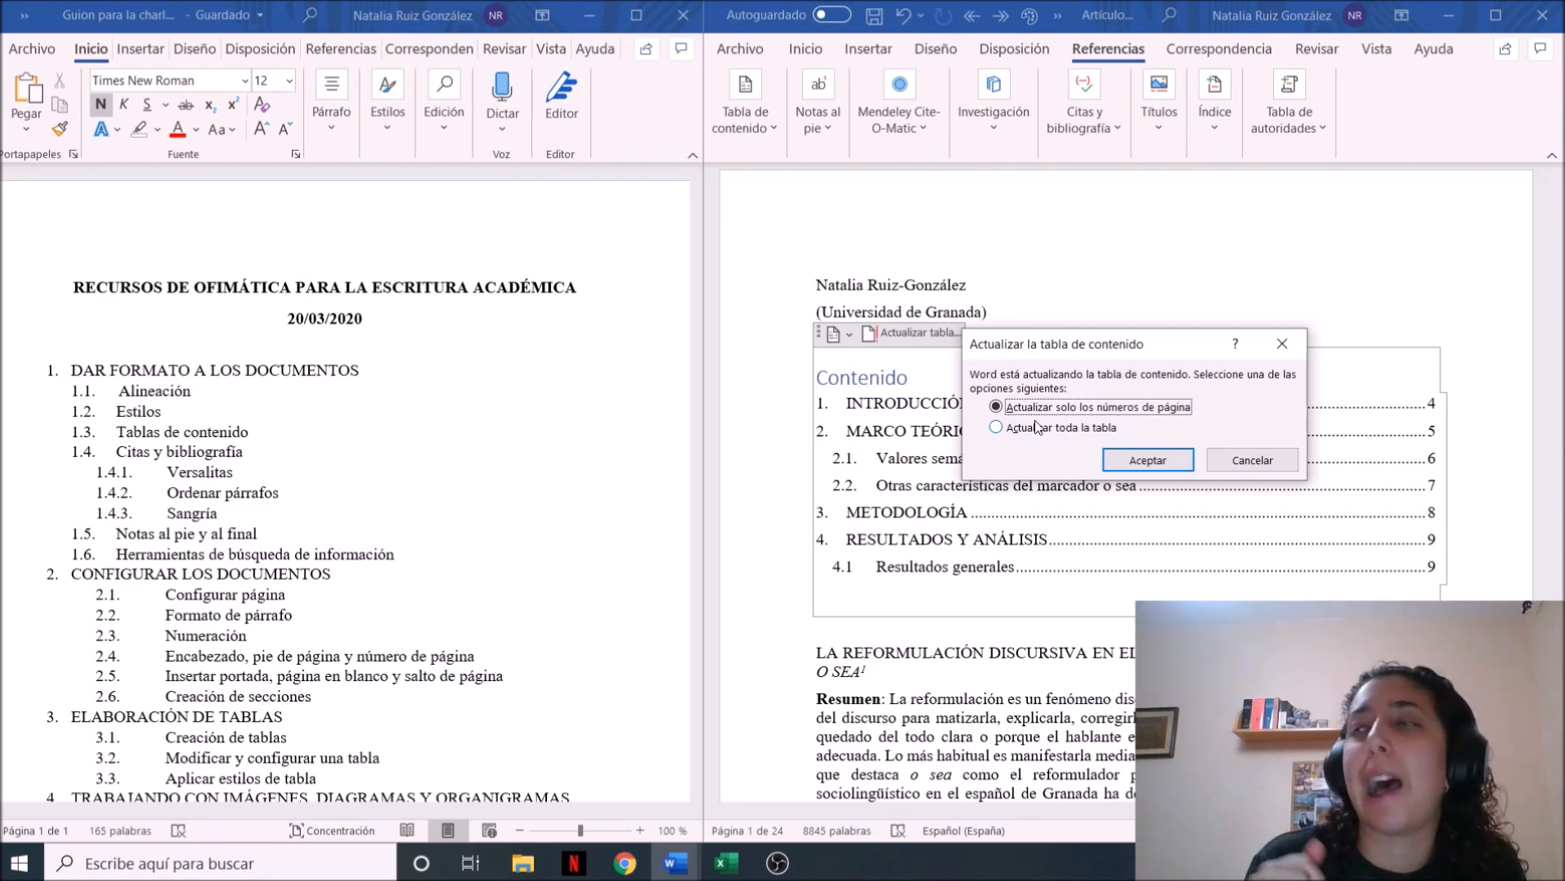
click(1104, 431)
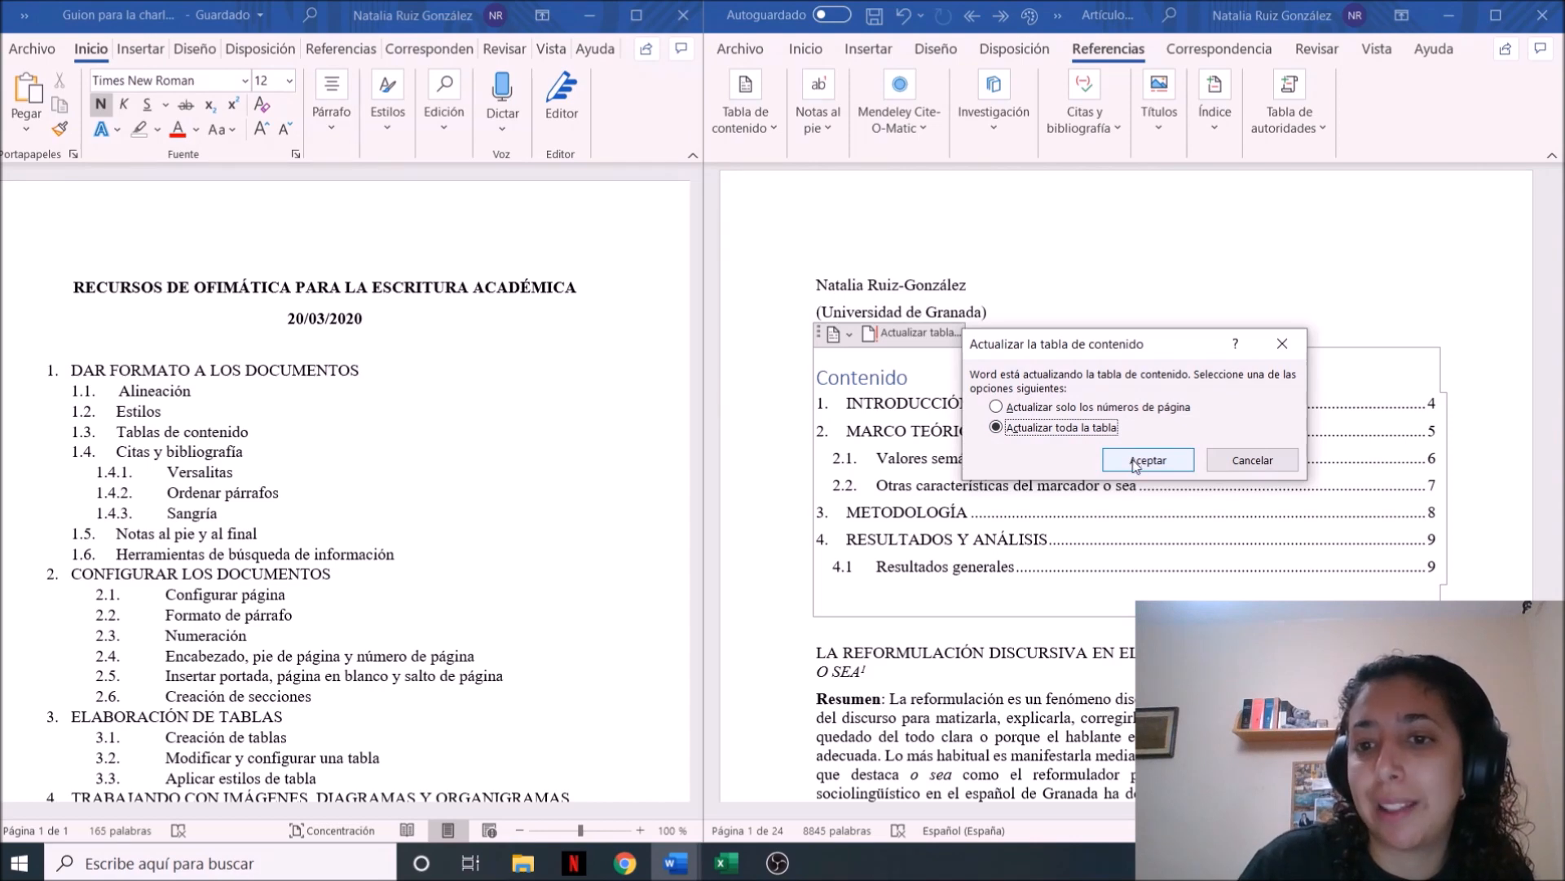
click(1136, 463)
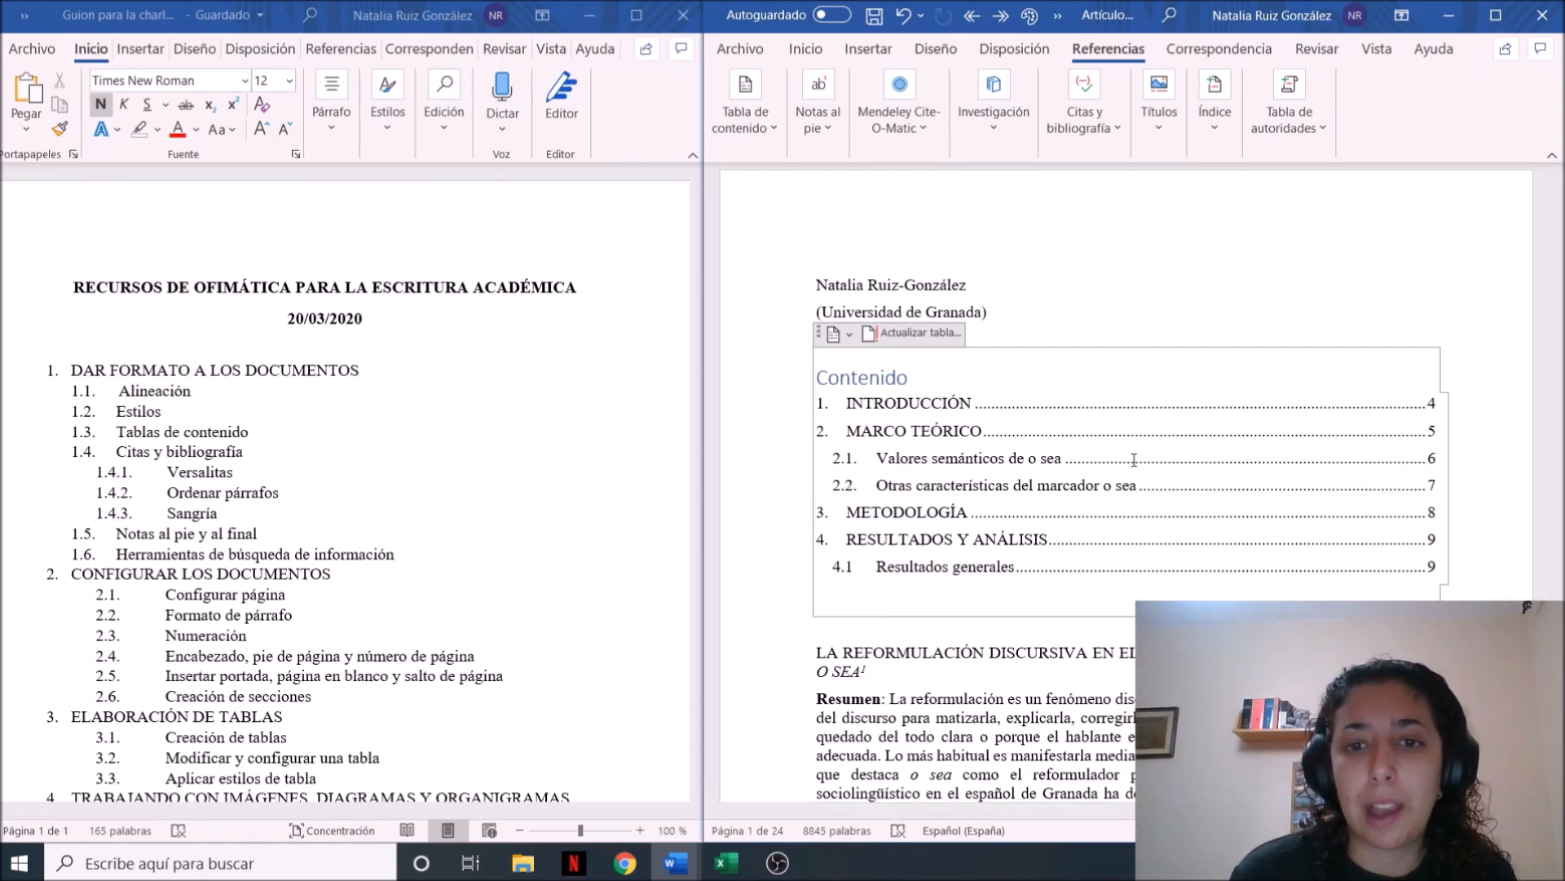
Change the table of contents title from "Contenido" to "Índice"
click(898, 376)
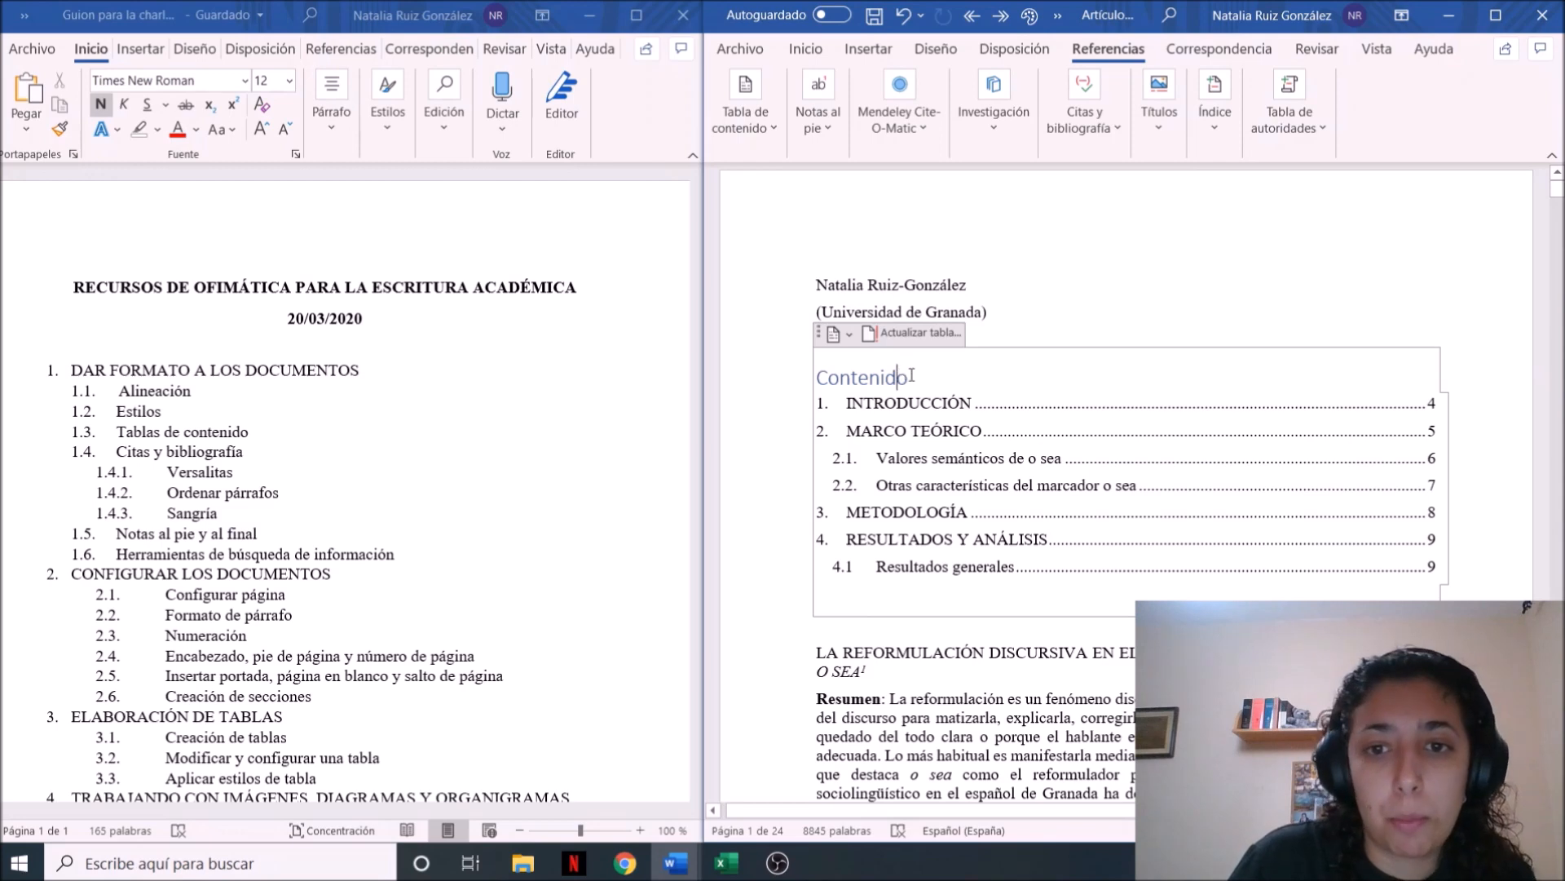
key(Delete)
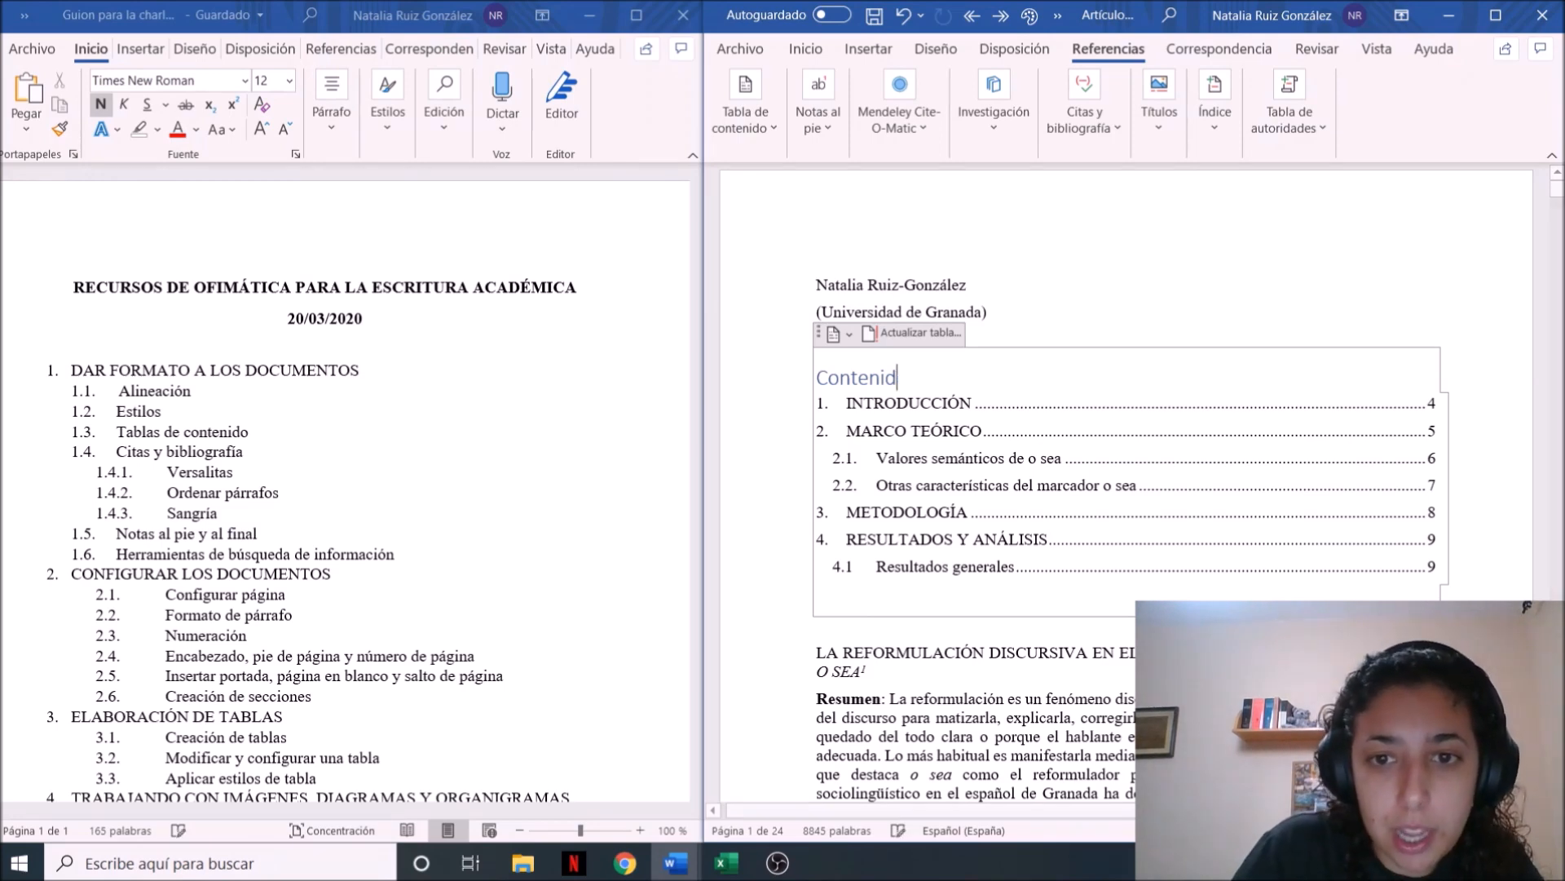
key(BackSpace)
key(BackSpace)
key(BackSpace)
key(BackSpace)
key(BackSpace)
key(BackSpace)
key(BackSpace)
key(BackSpace)
key(Caps_Lock)
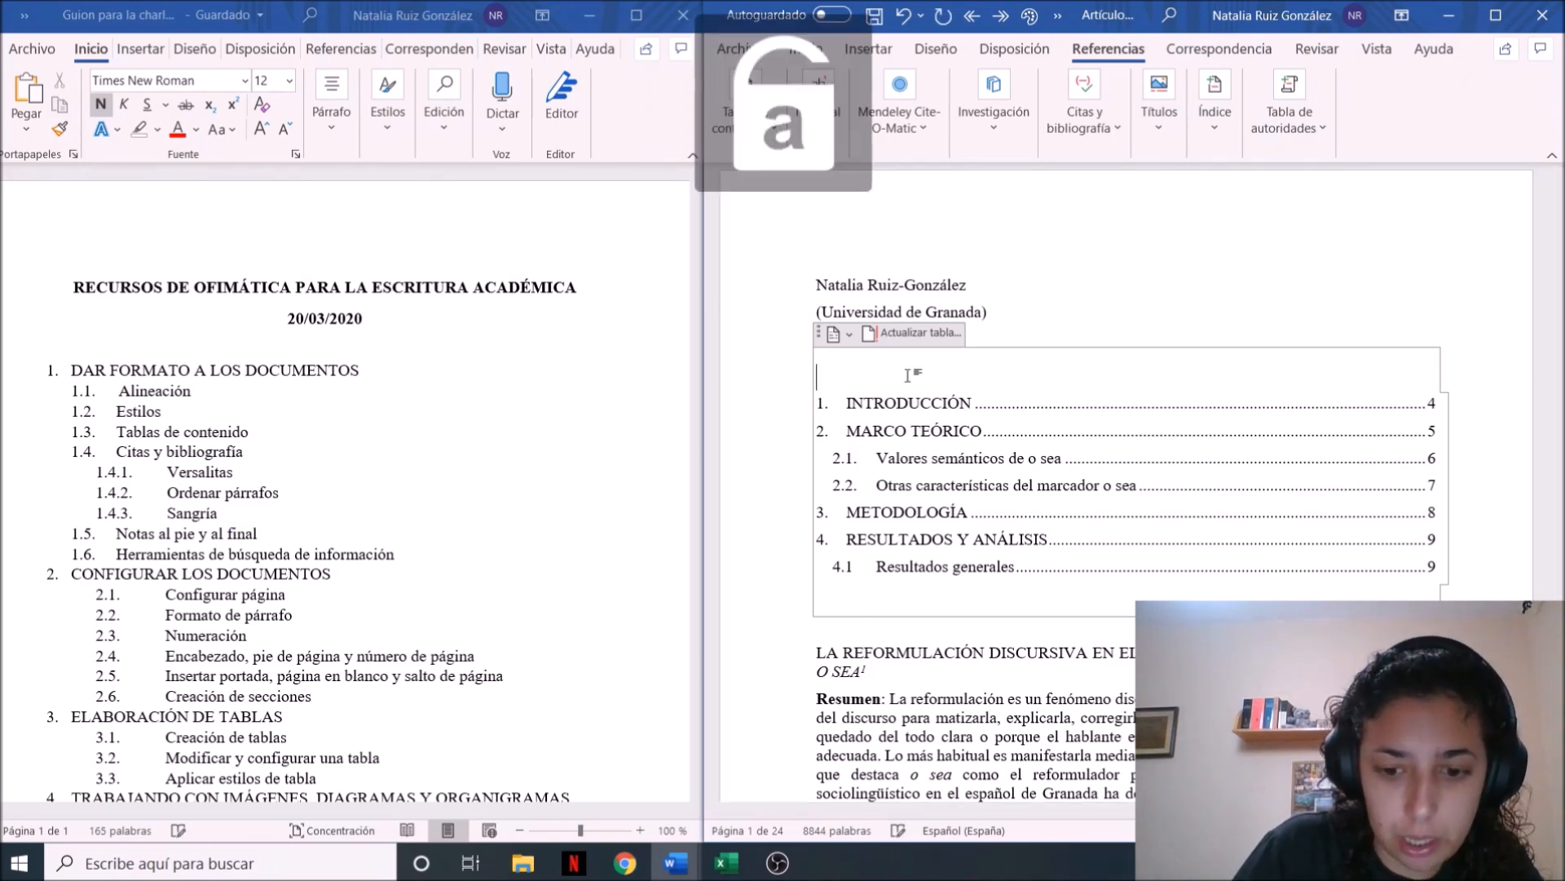
text(Índi)
key(BackSpace)
key(BackSpace)
key(BackSpace)
key(BackSpace)
key(Caps_Lock)
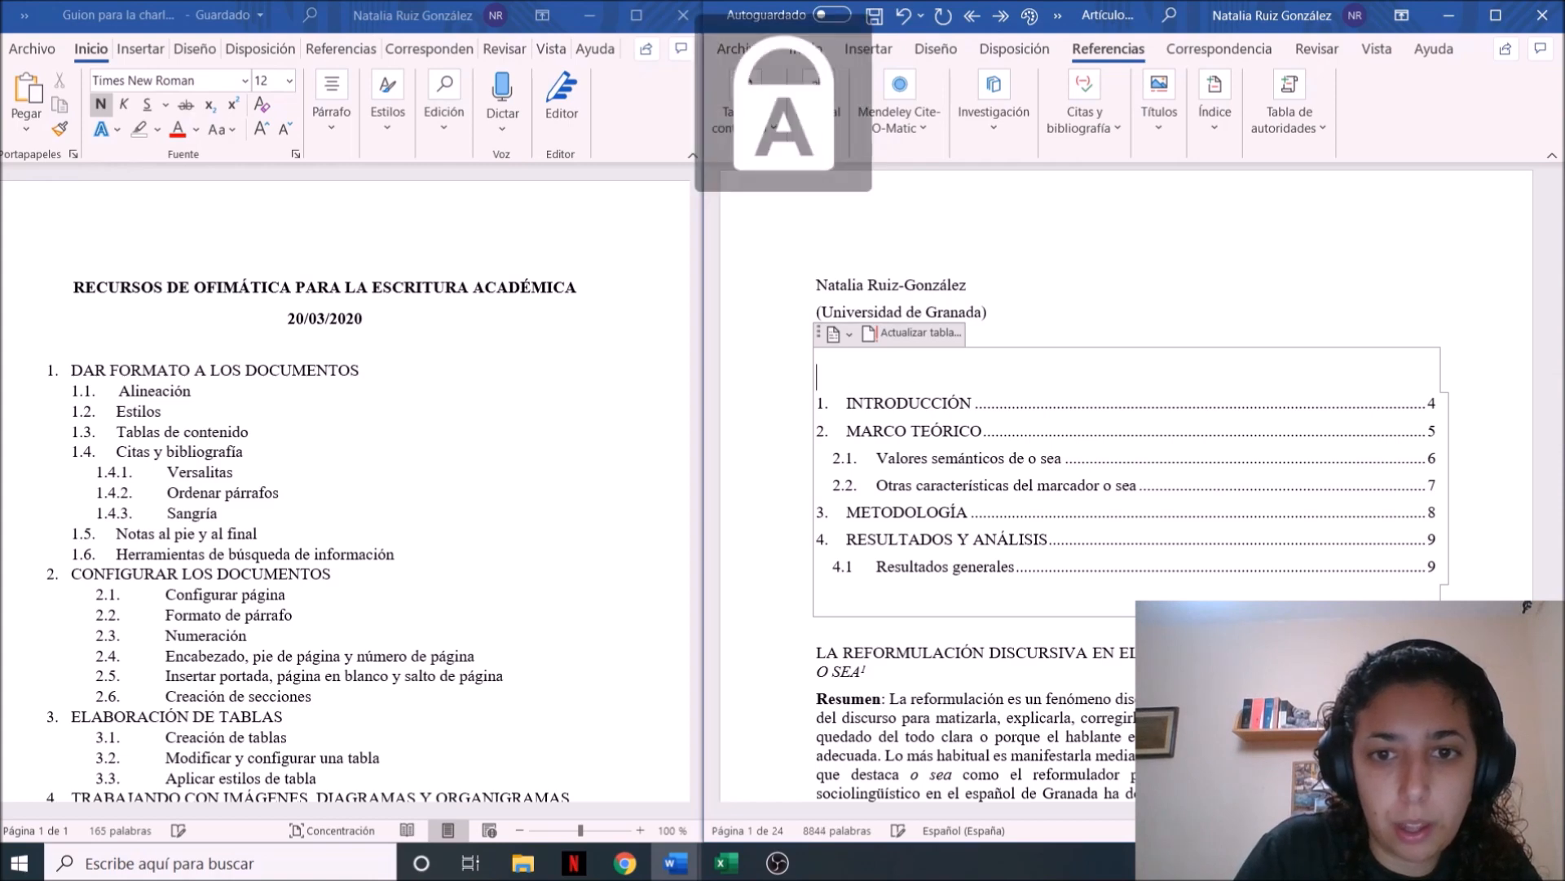
text(Í)
key(Caps_Lock)
text(ndice)
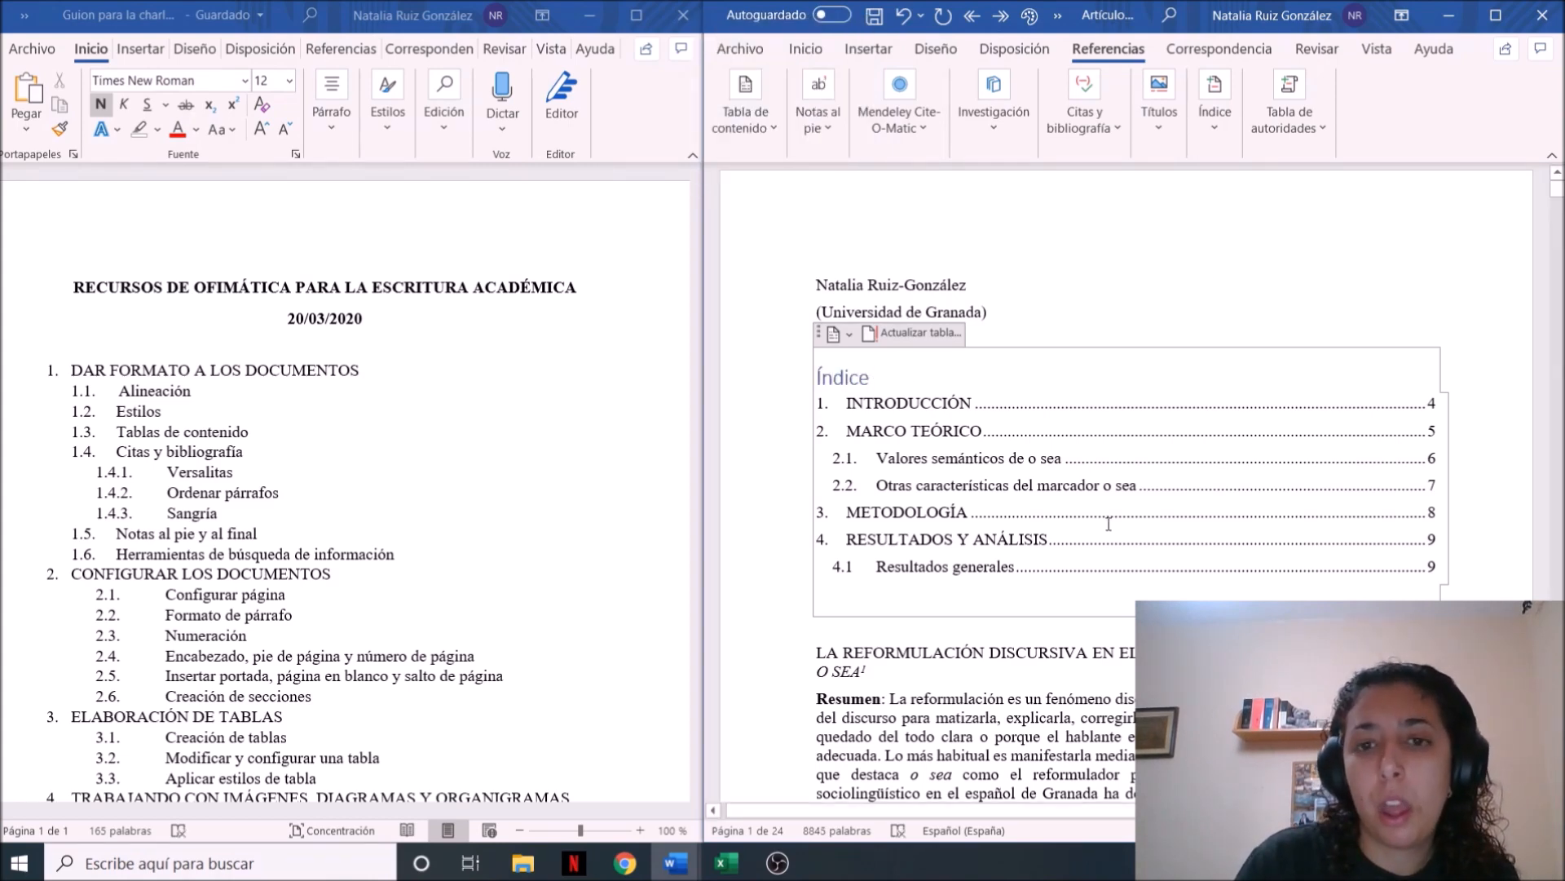
drag(834, 377, 880, 378)
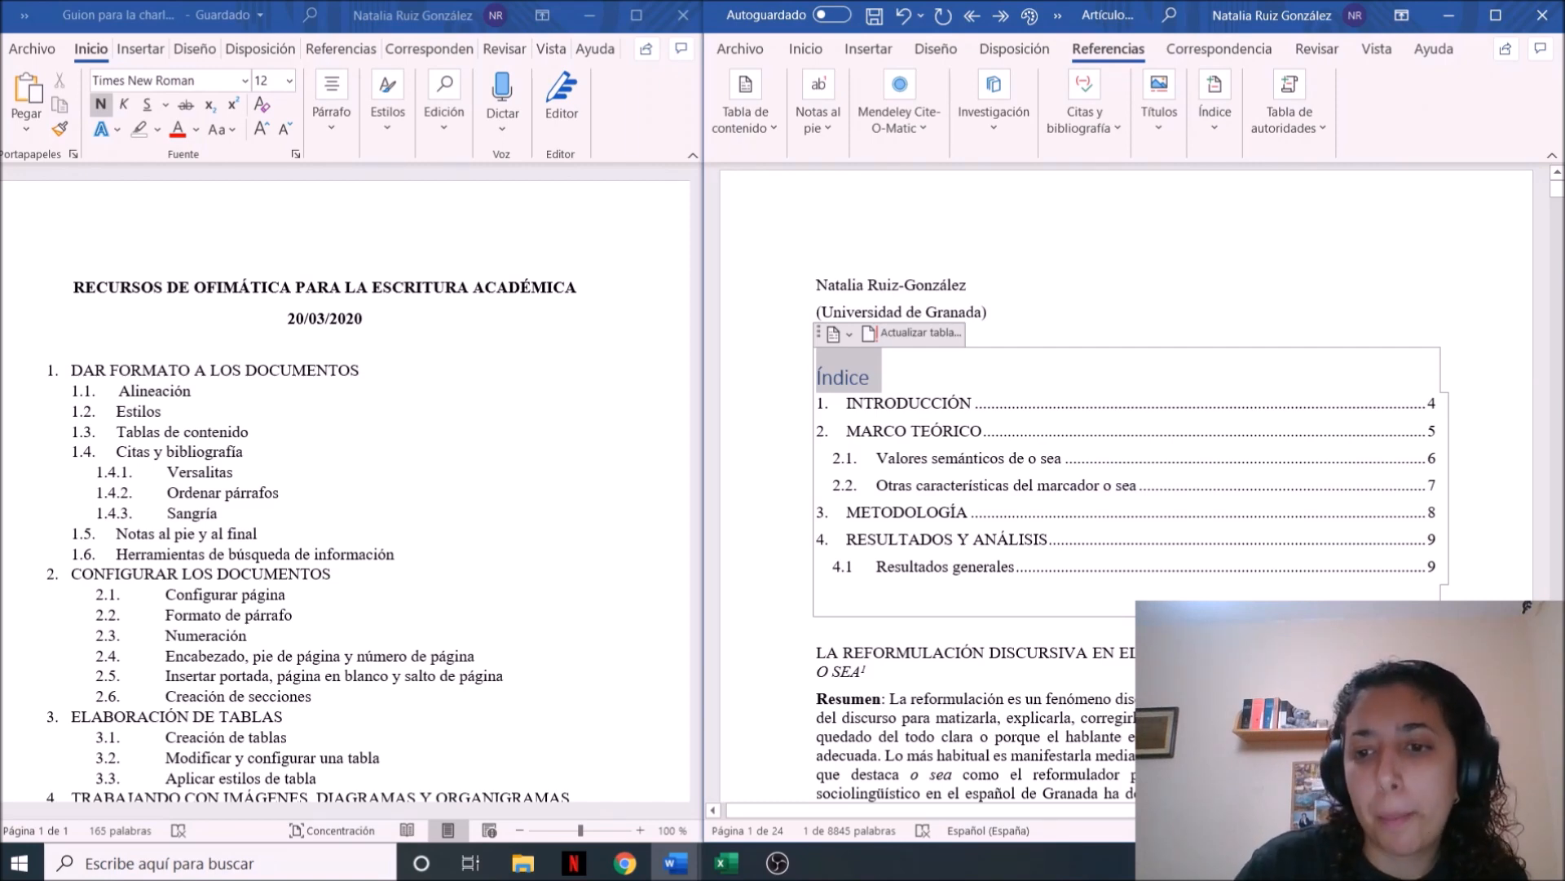
click(1122, 703)
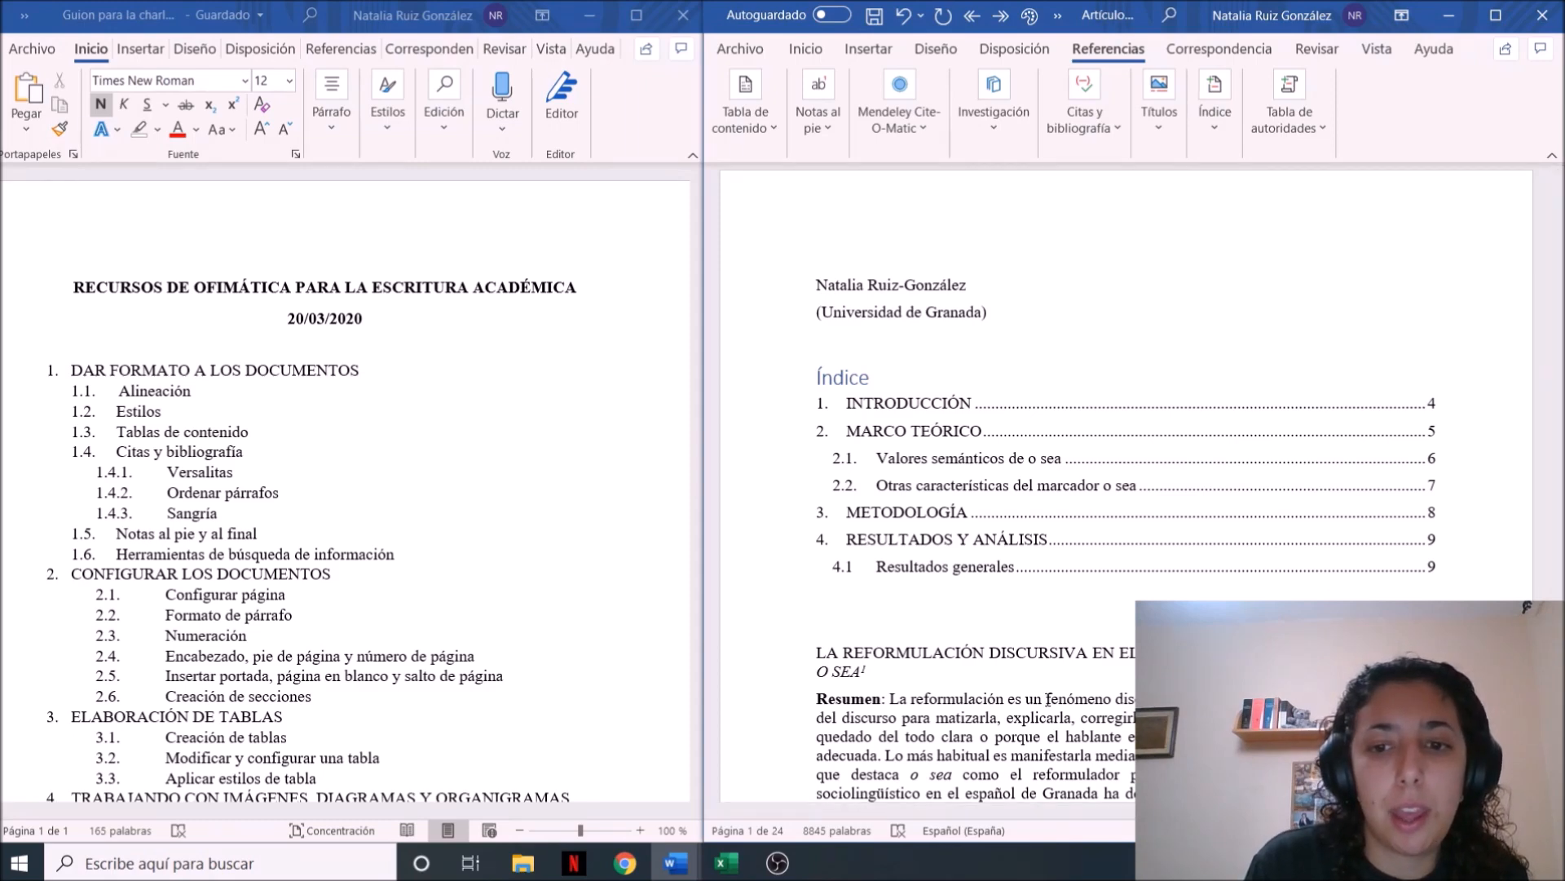
Examine the article's bibliography entries, from the end of the document back to the start of the list
key(ctrl+End)
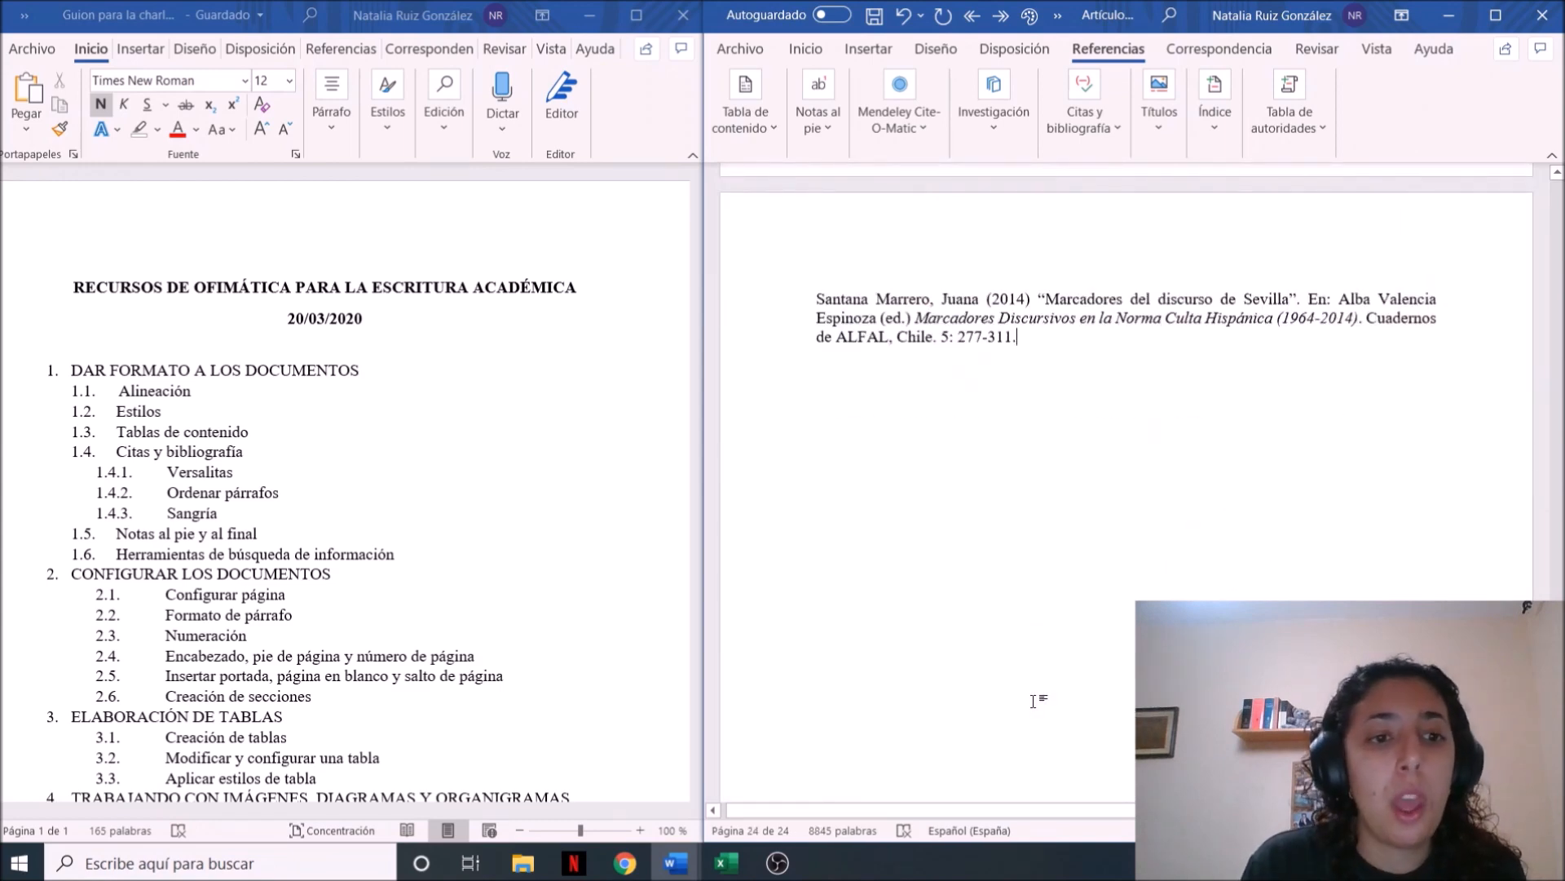
scroll(1033, 701, up, 10)
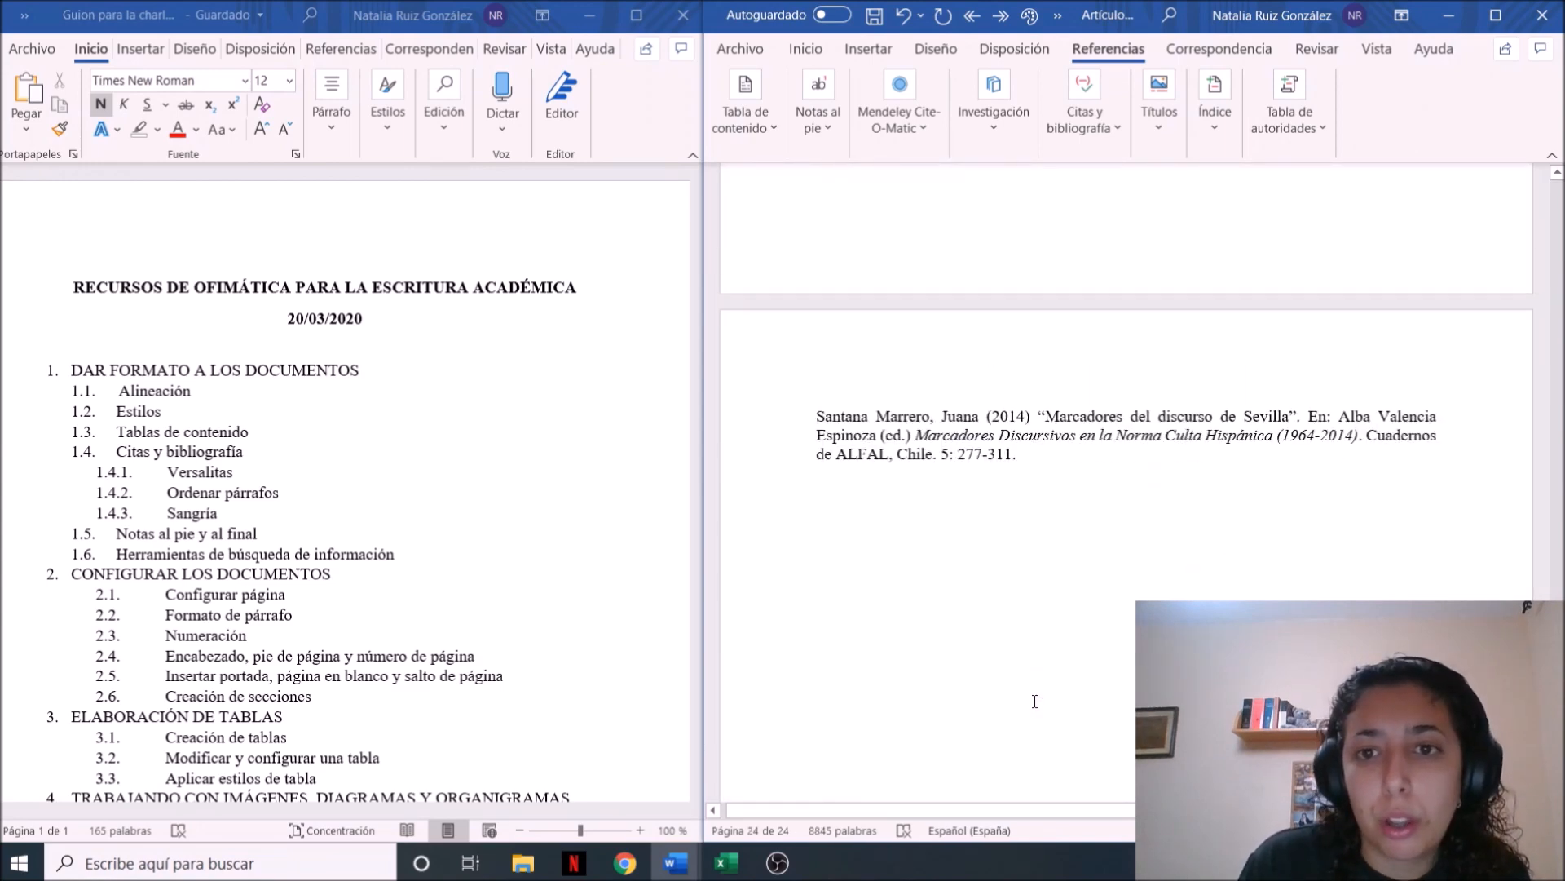
scroll(1034, 701, up, 15)
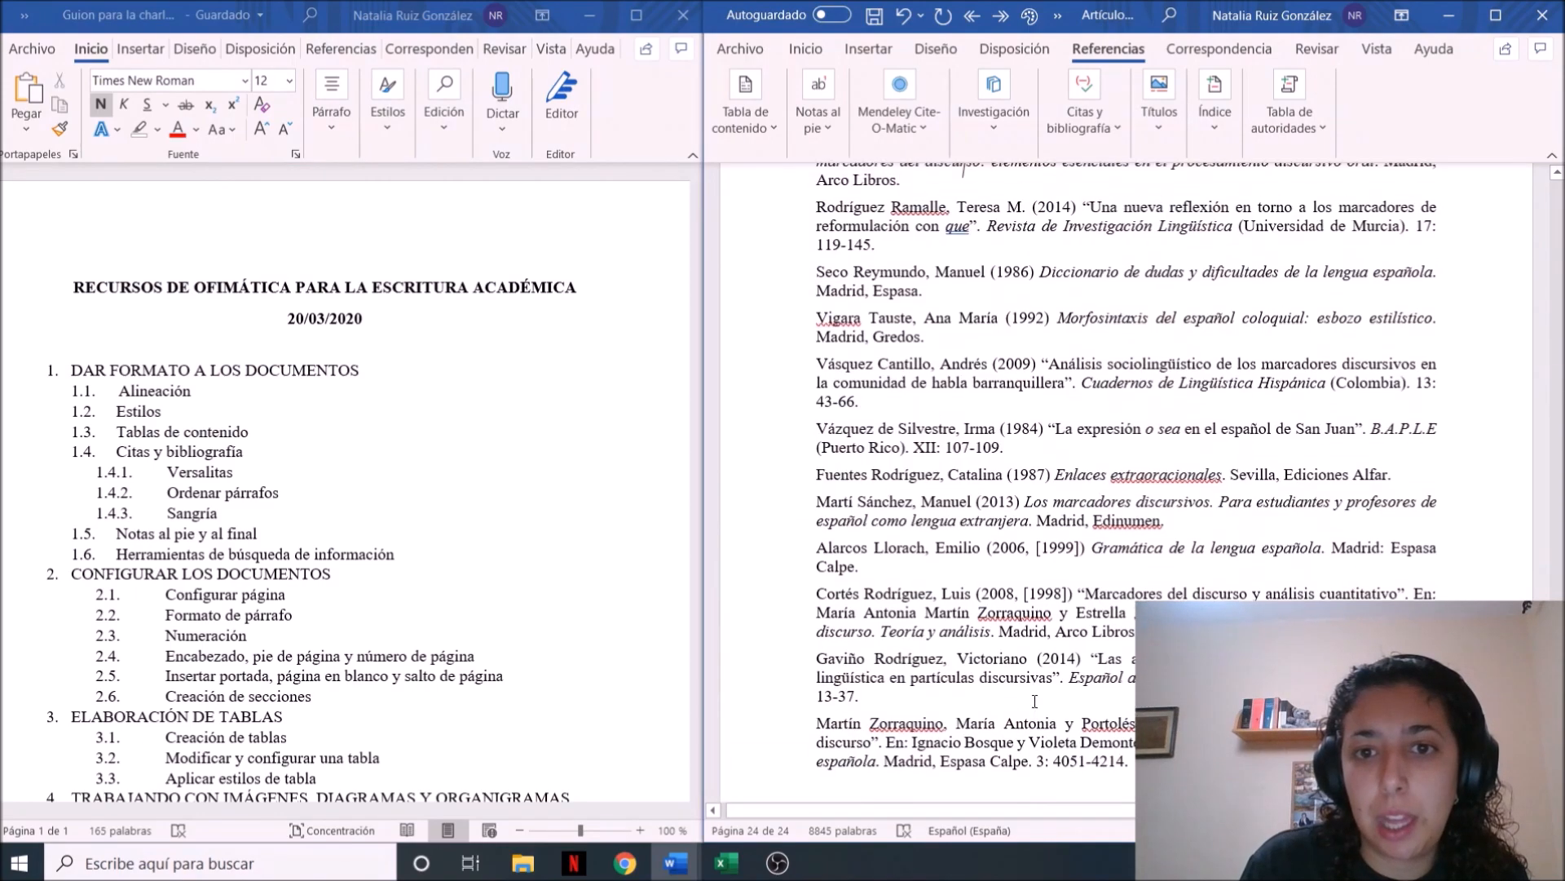
scroll(1034, 701, up, 12)
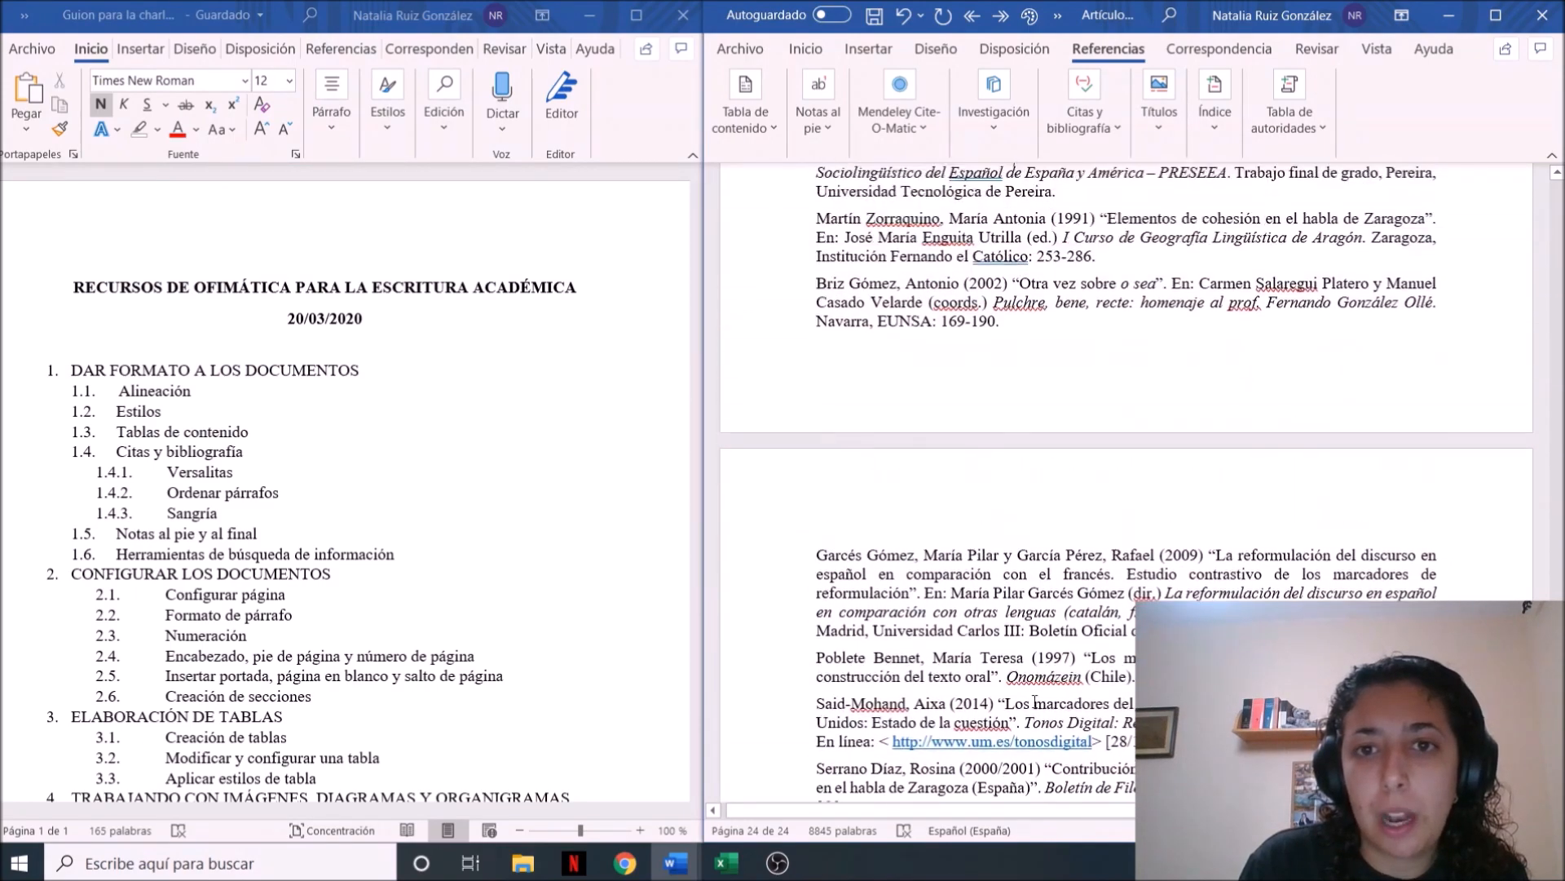
scroll(1034, 701, up, 15)
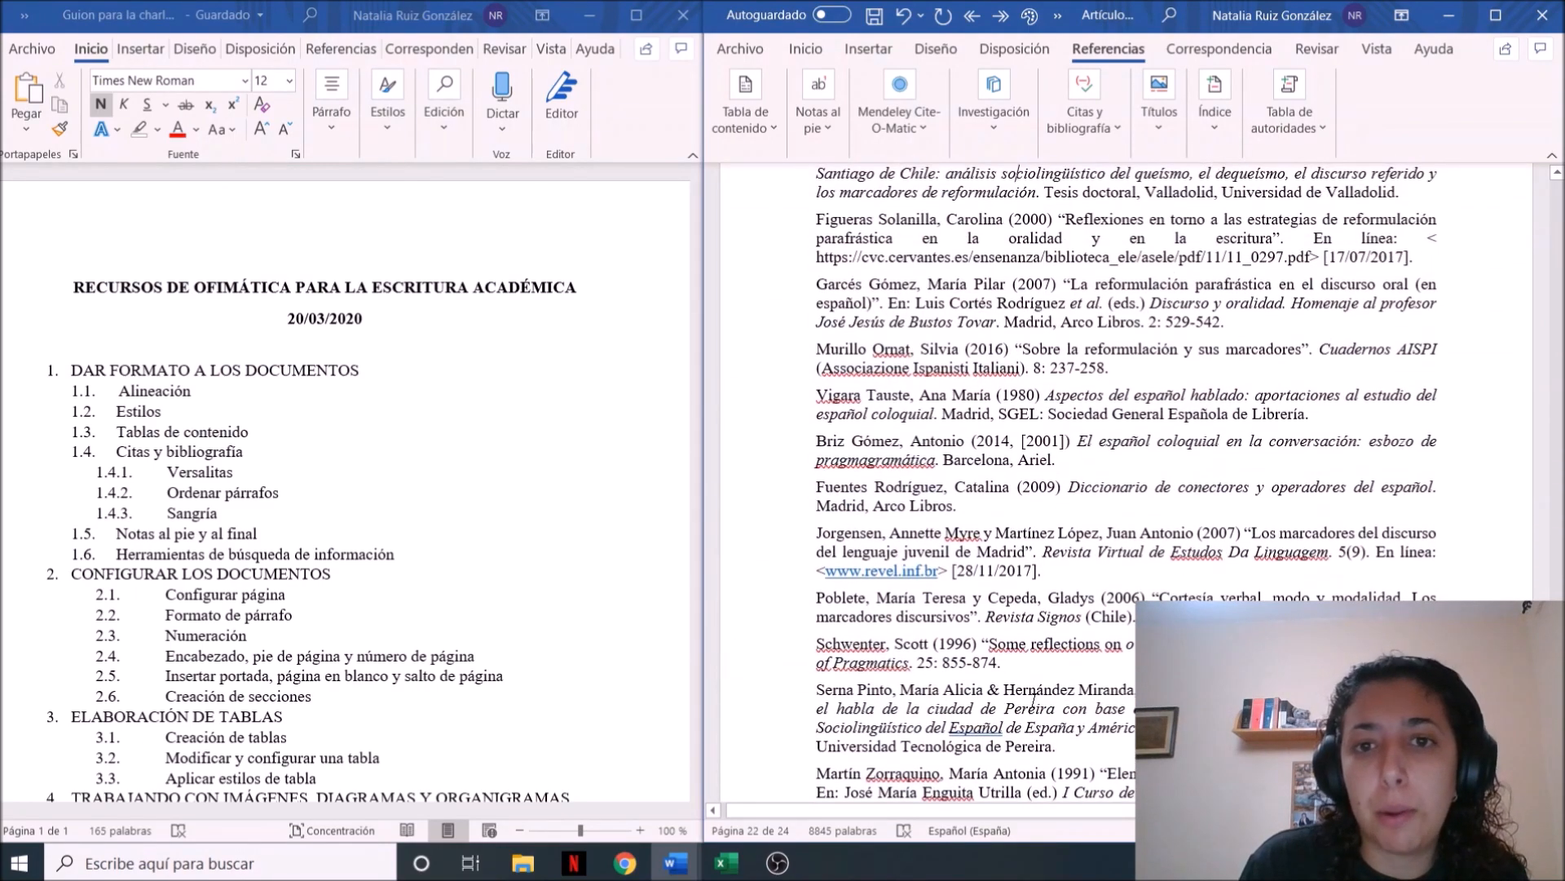
scroll(1035, 701, up, 15)
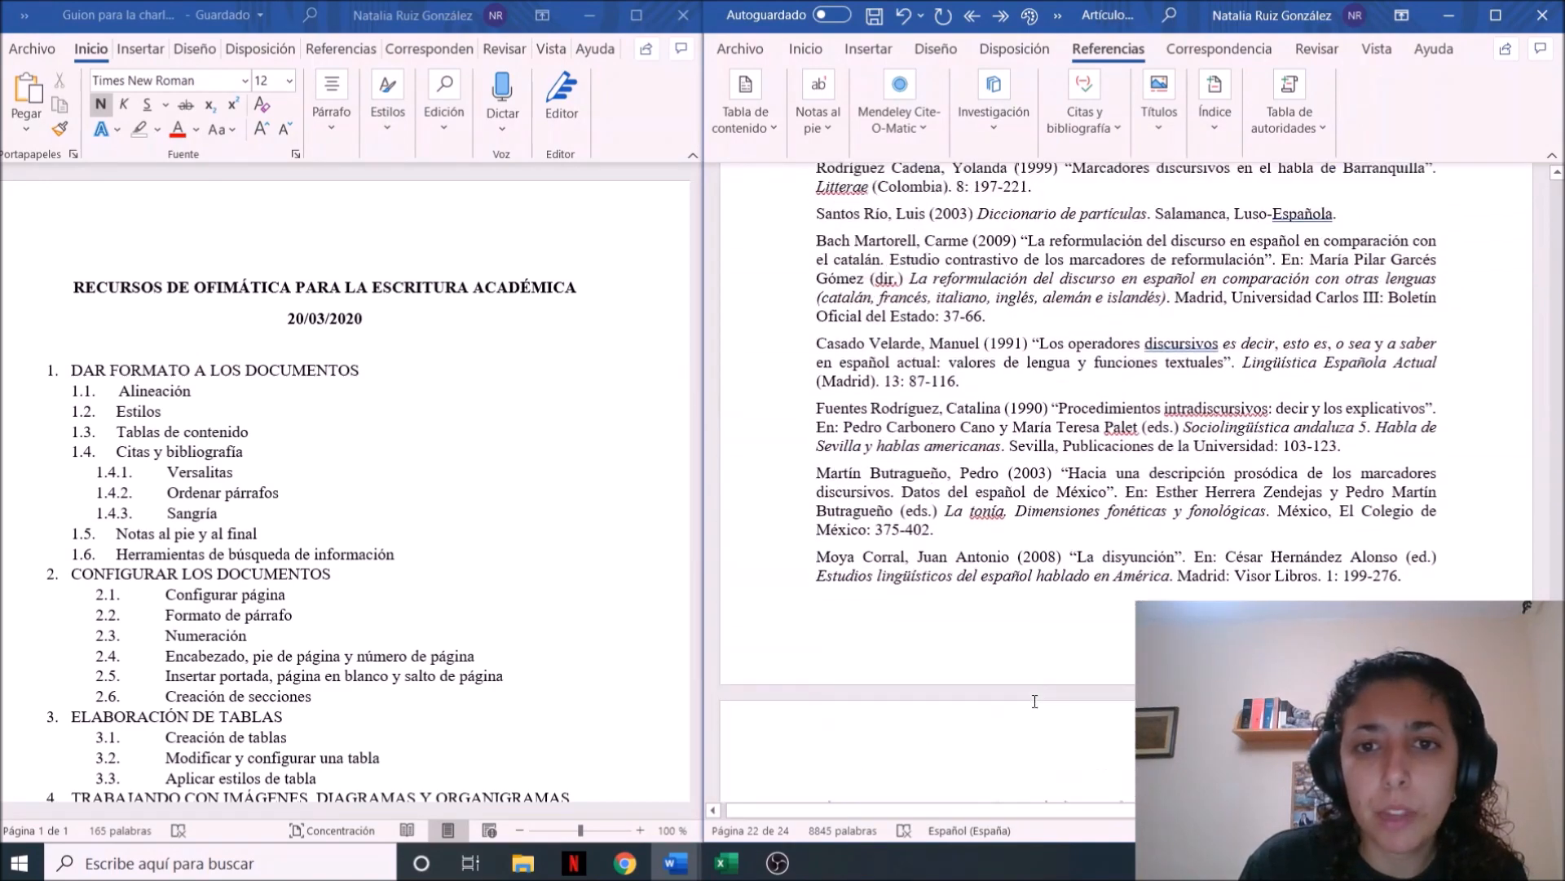
scroll(1034, 701, up, 15)
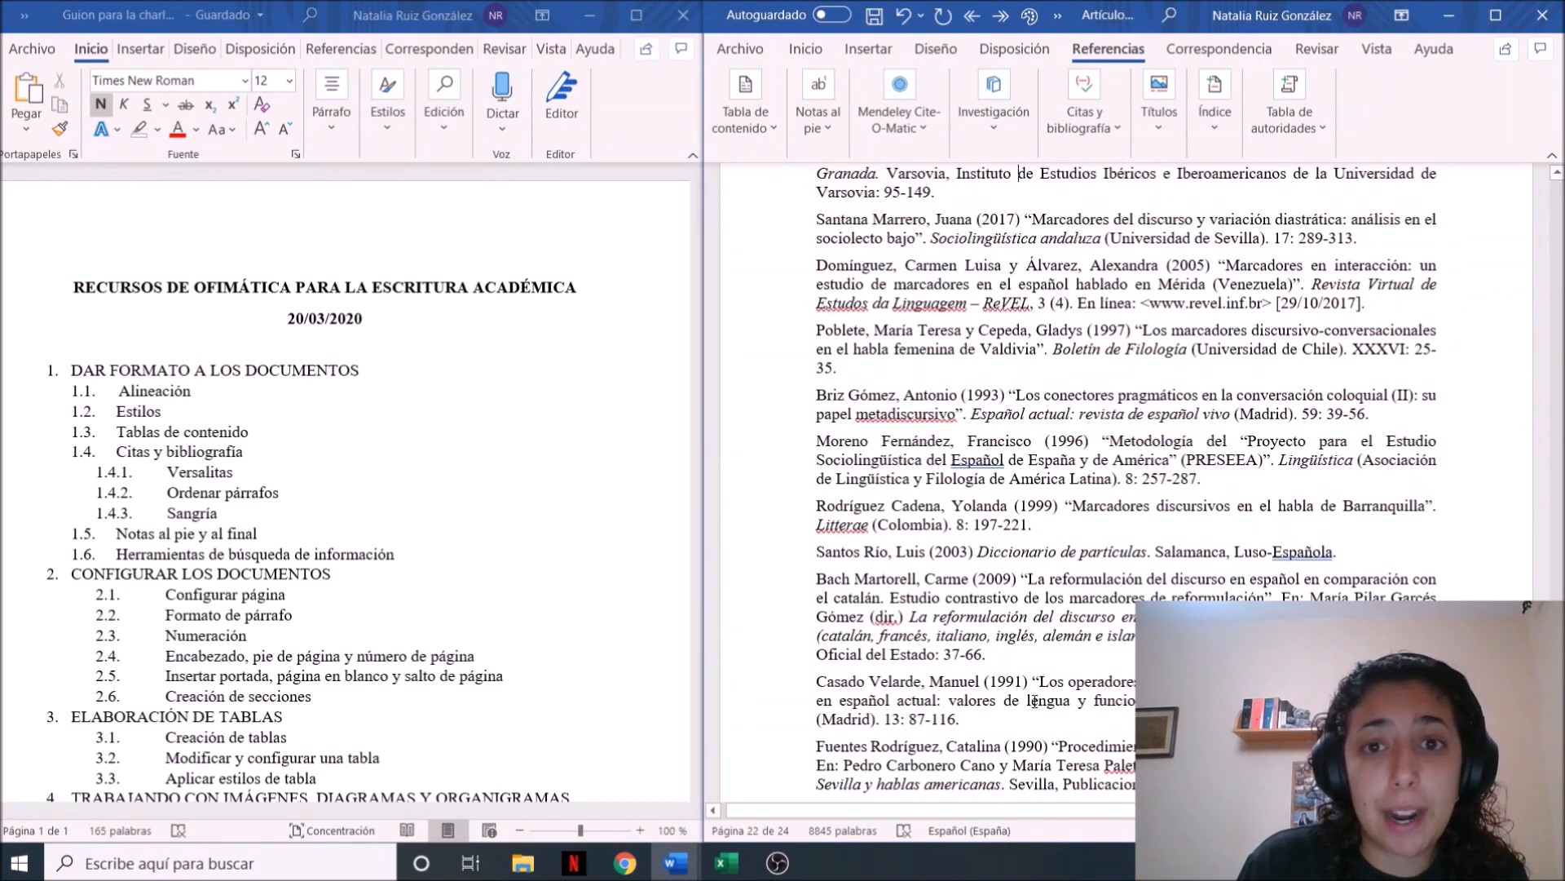
scroll(1034, 701, up, 15)
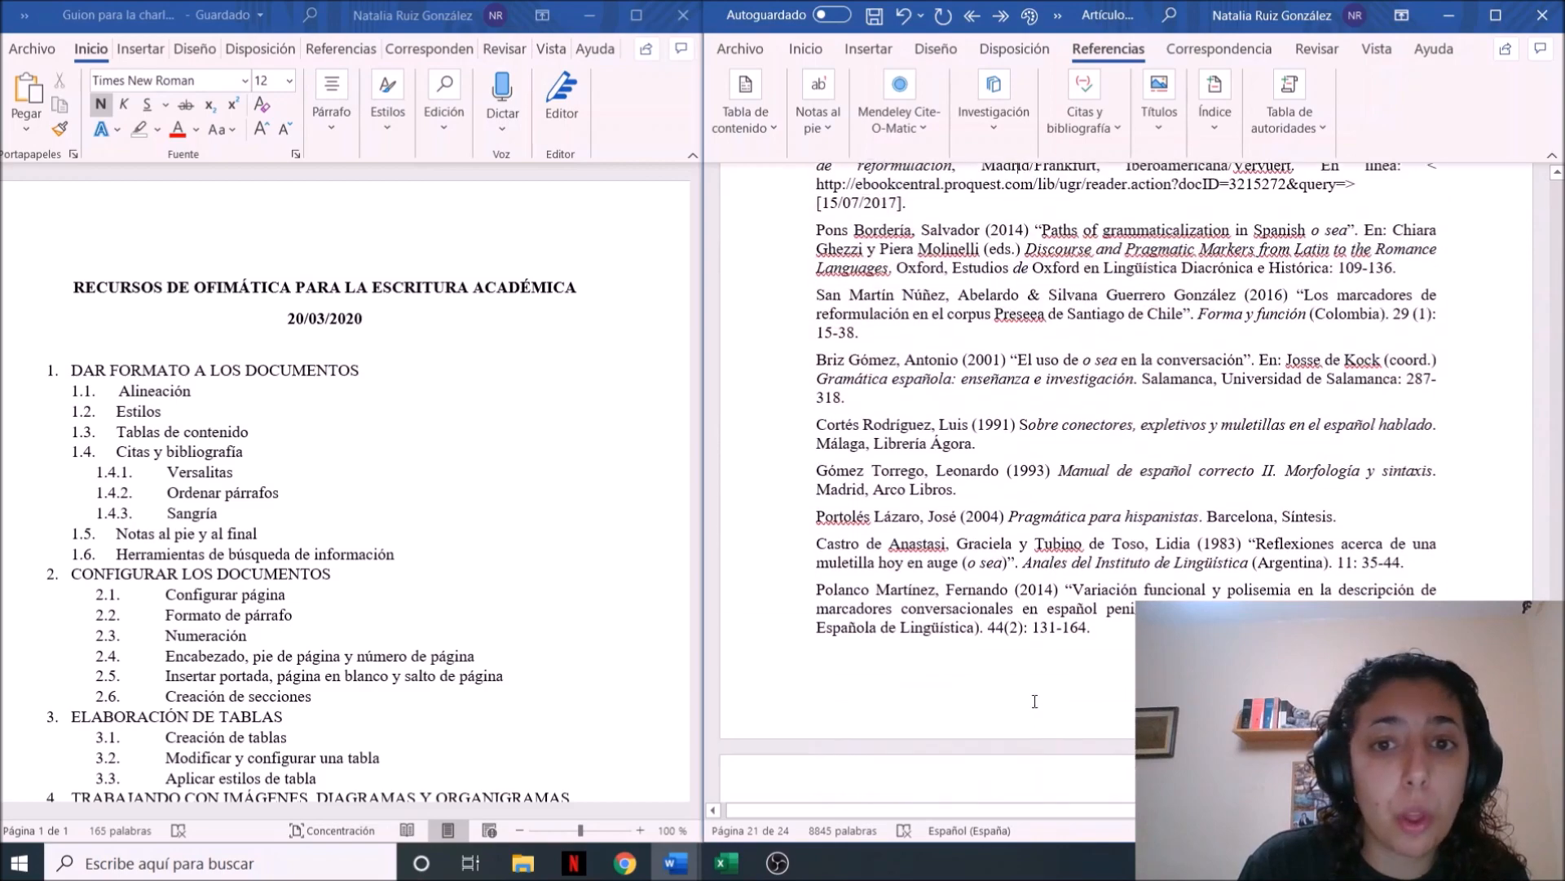
scroll(1035, 701, up, 15)
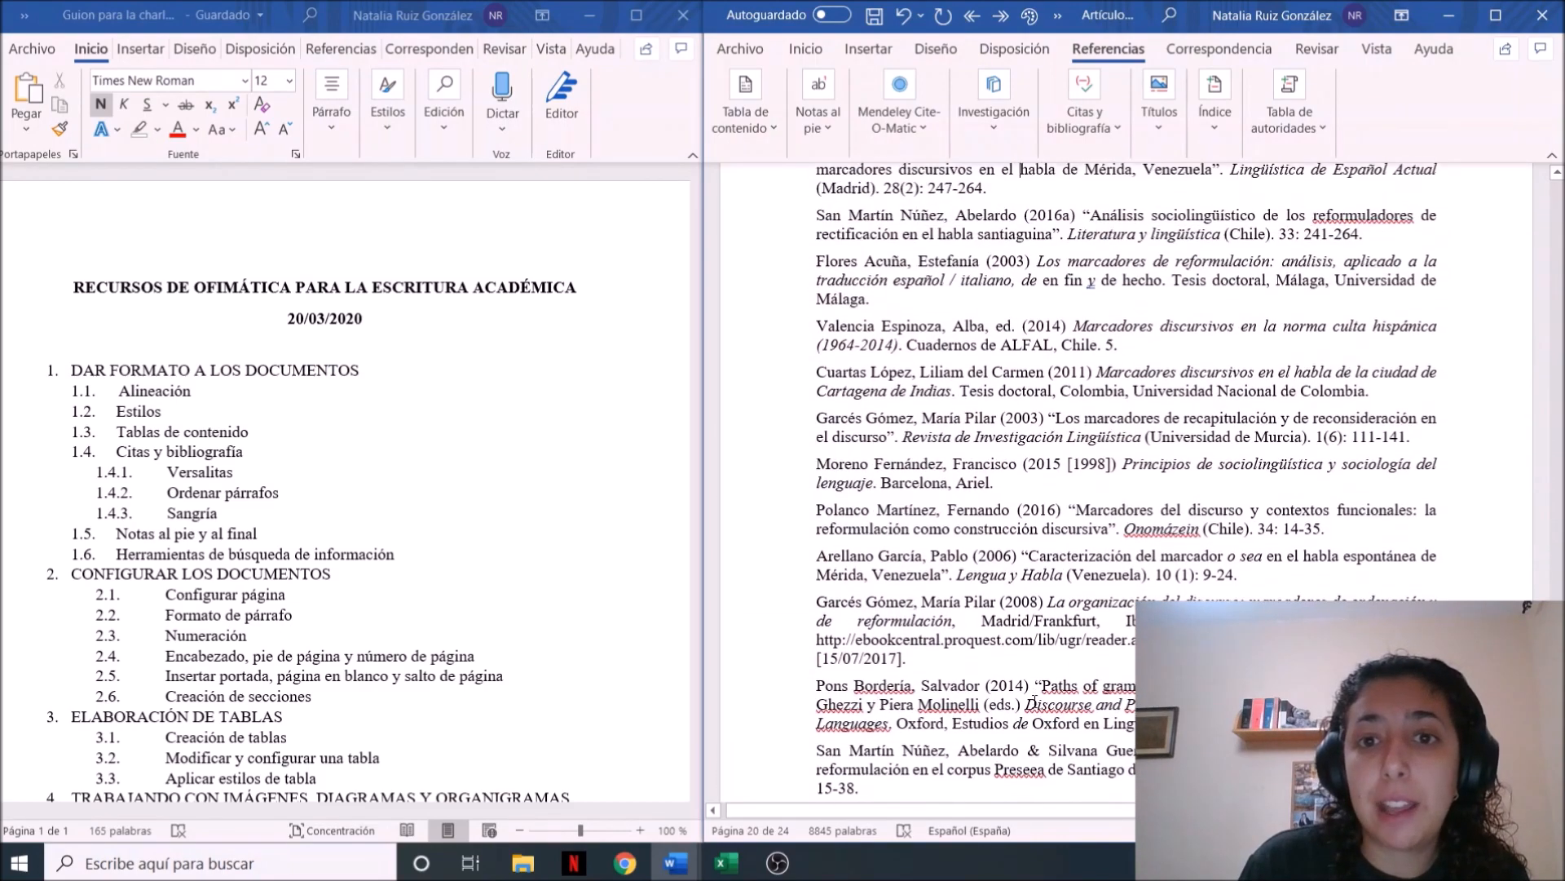
scroll(1035, 702, up, 15)
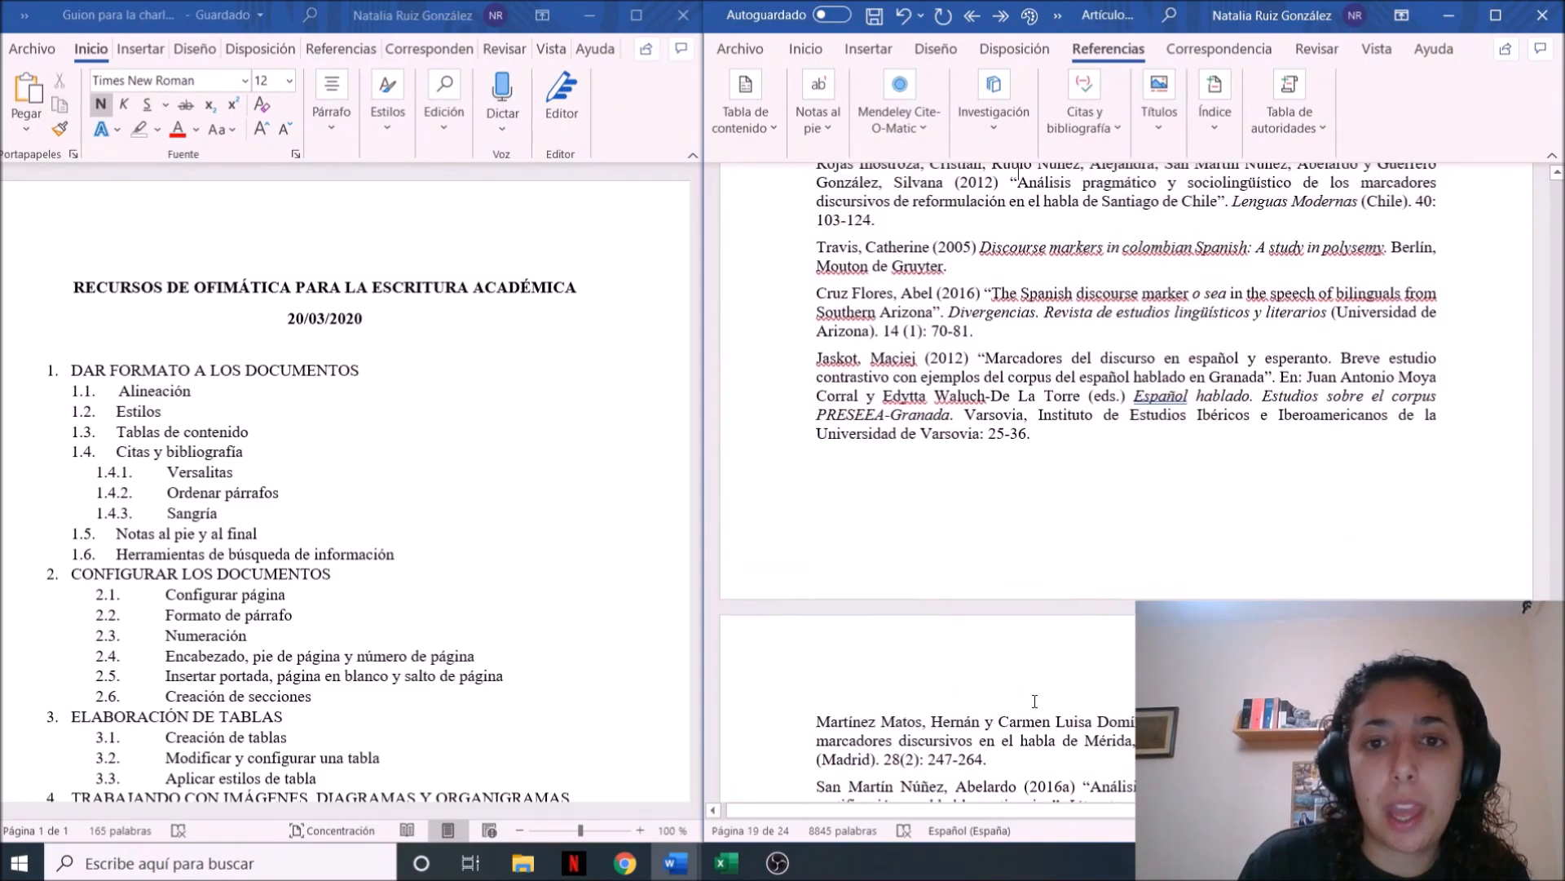
scroll(1034, 701, up, 10)
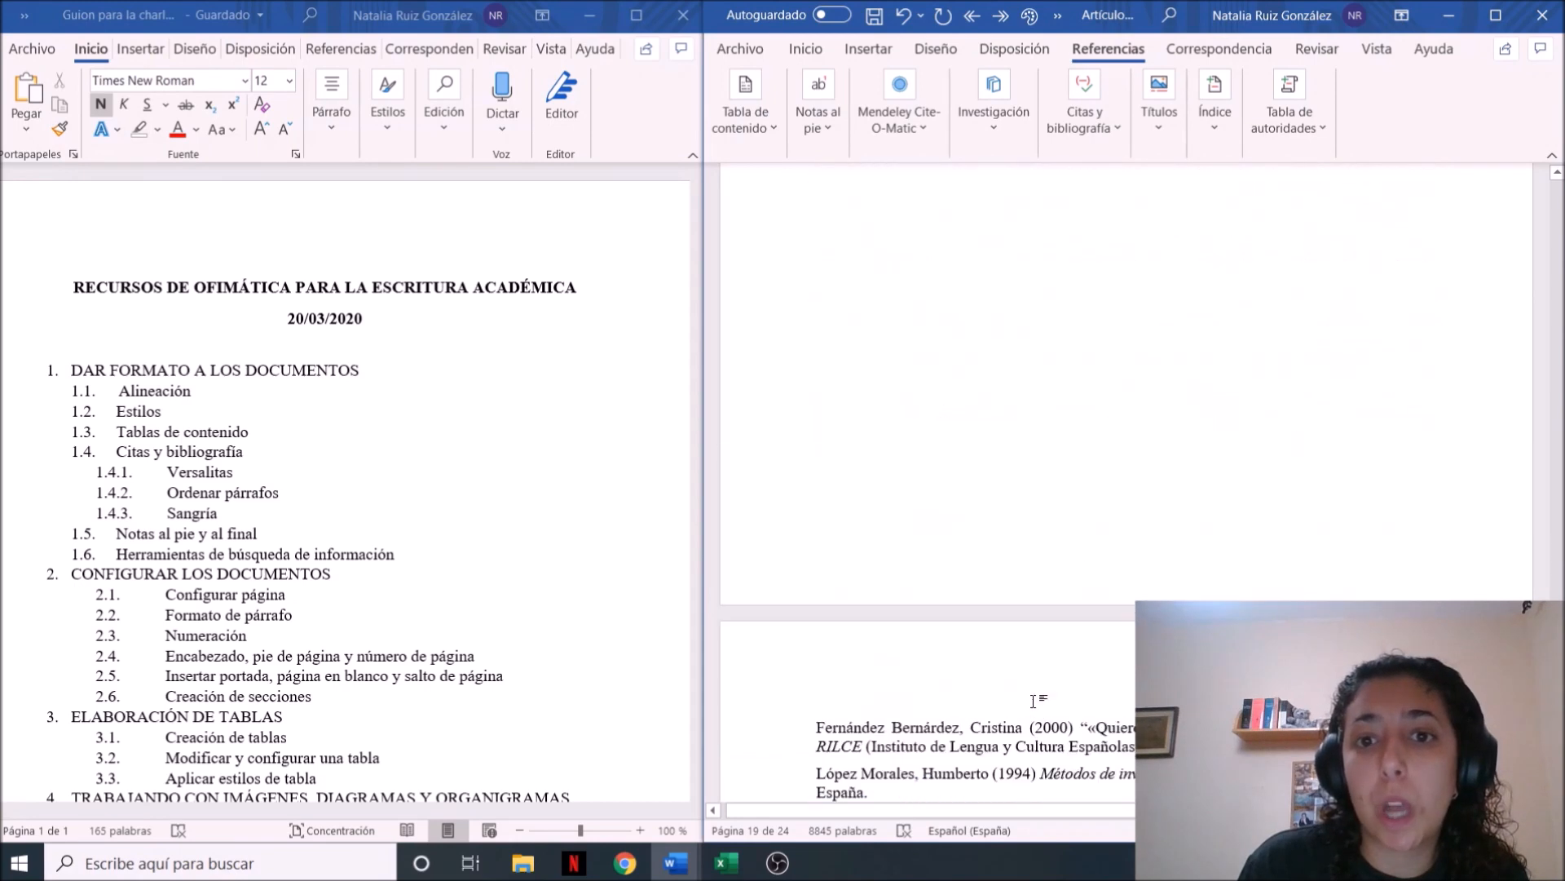
scroll(1034, 701, down, 3)
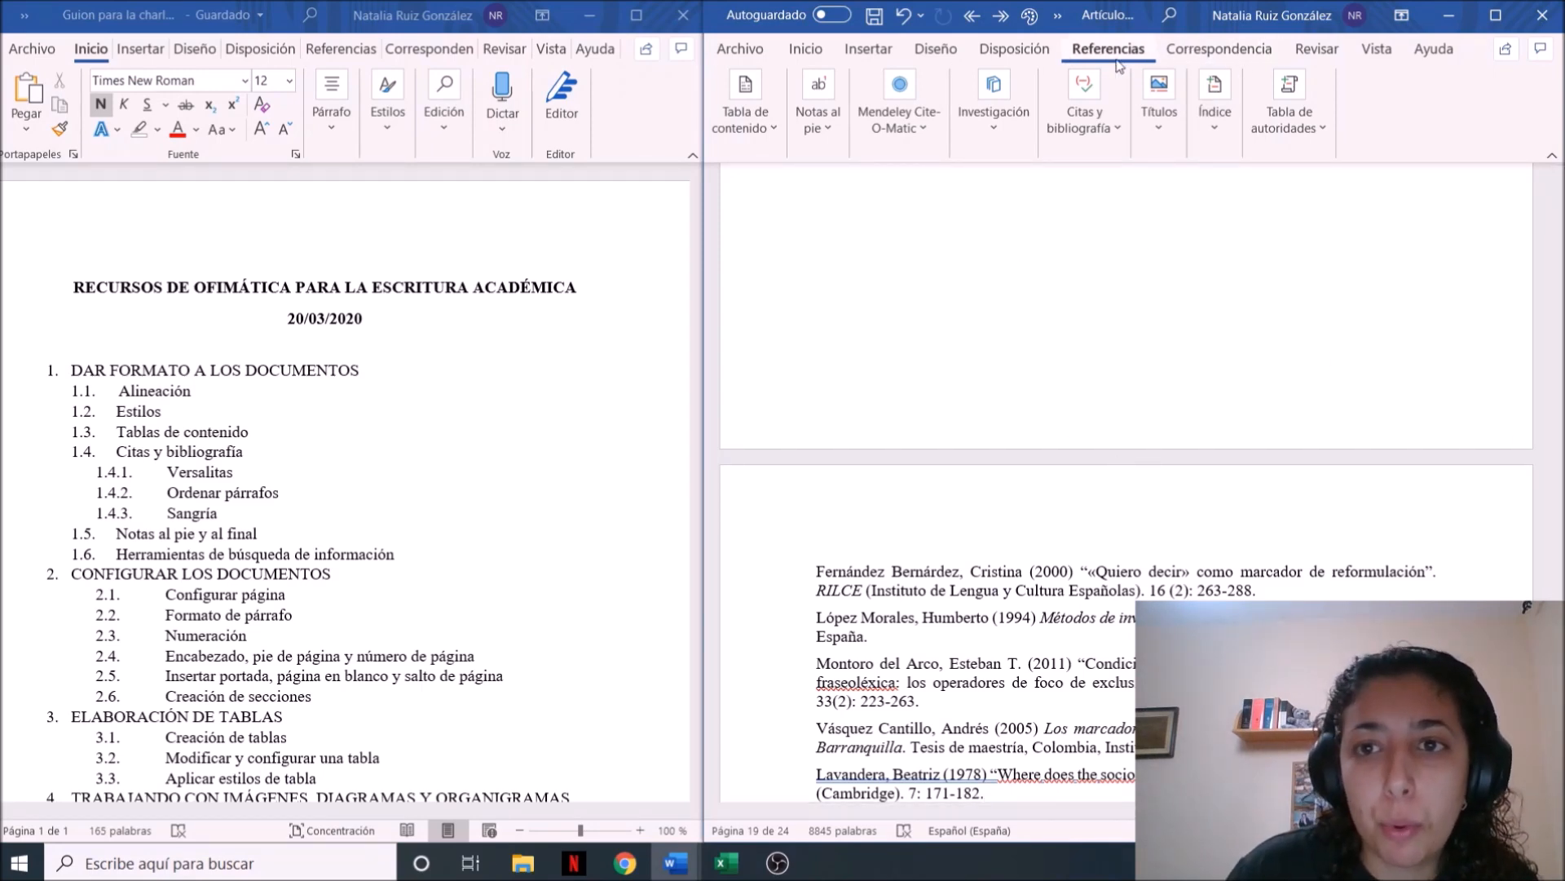
Examine the bibliographic source types offered for a new citation source, without creating one
click(1112, 125)
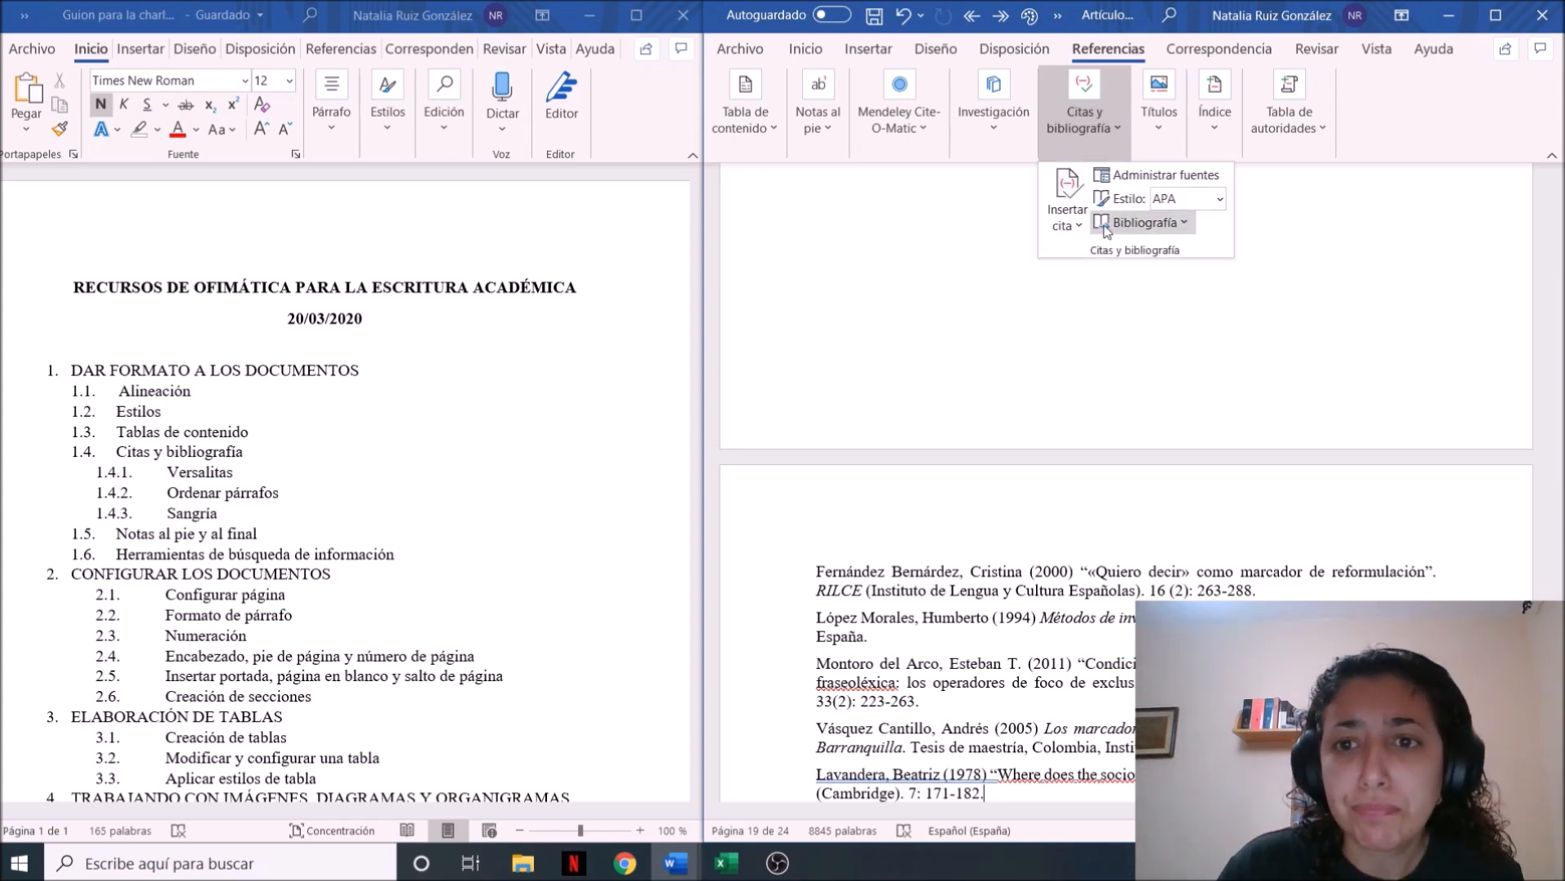
click(1079, 228)
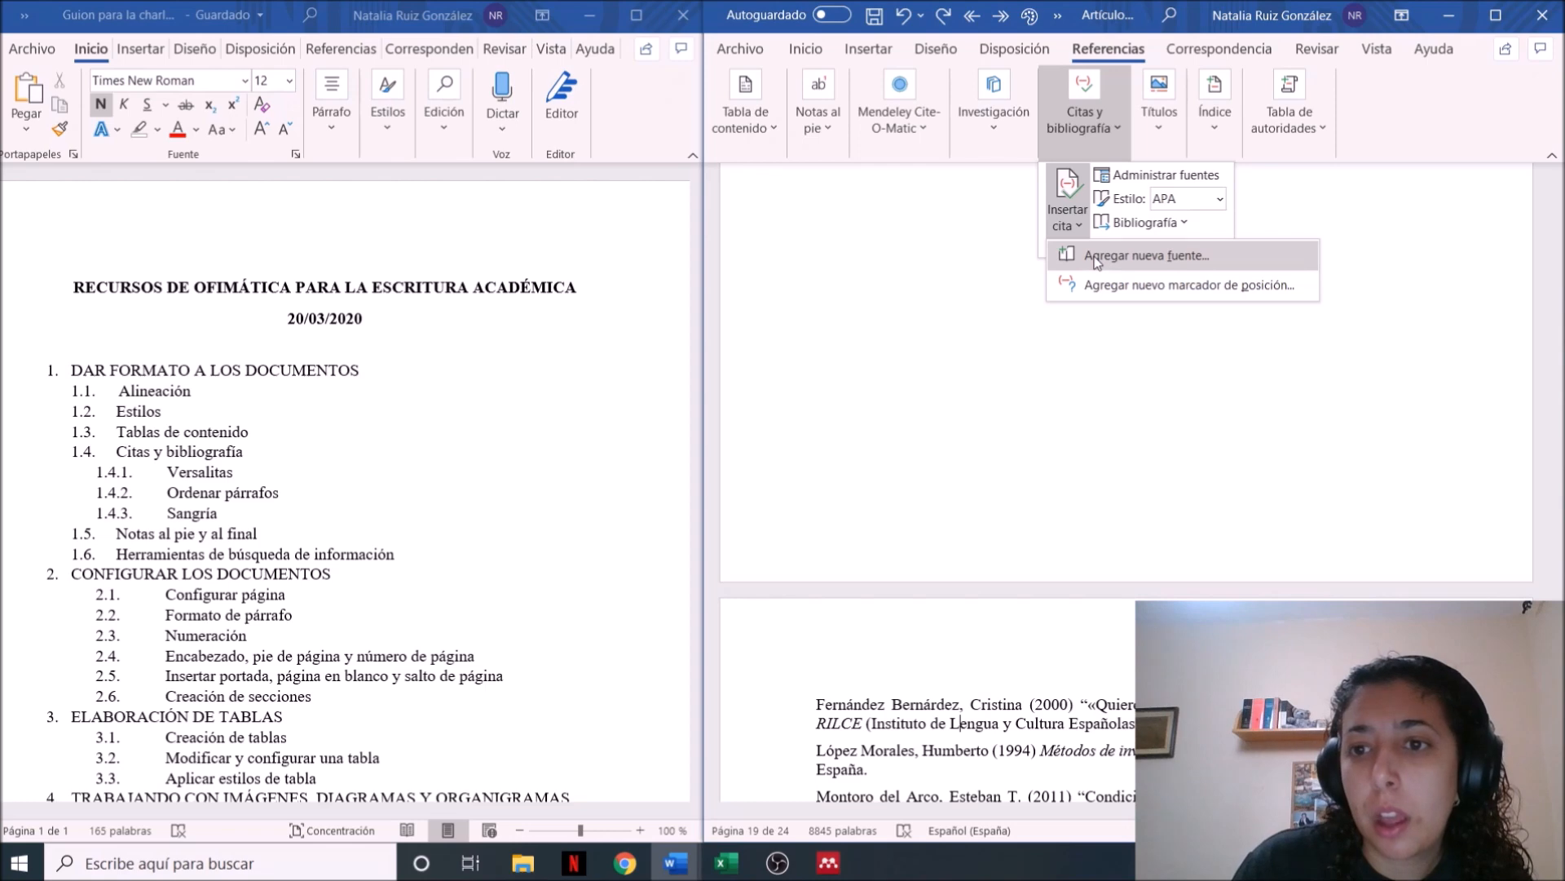
click(1096, 256)
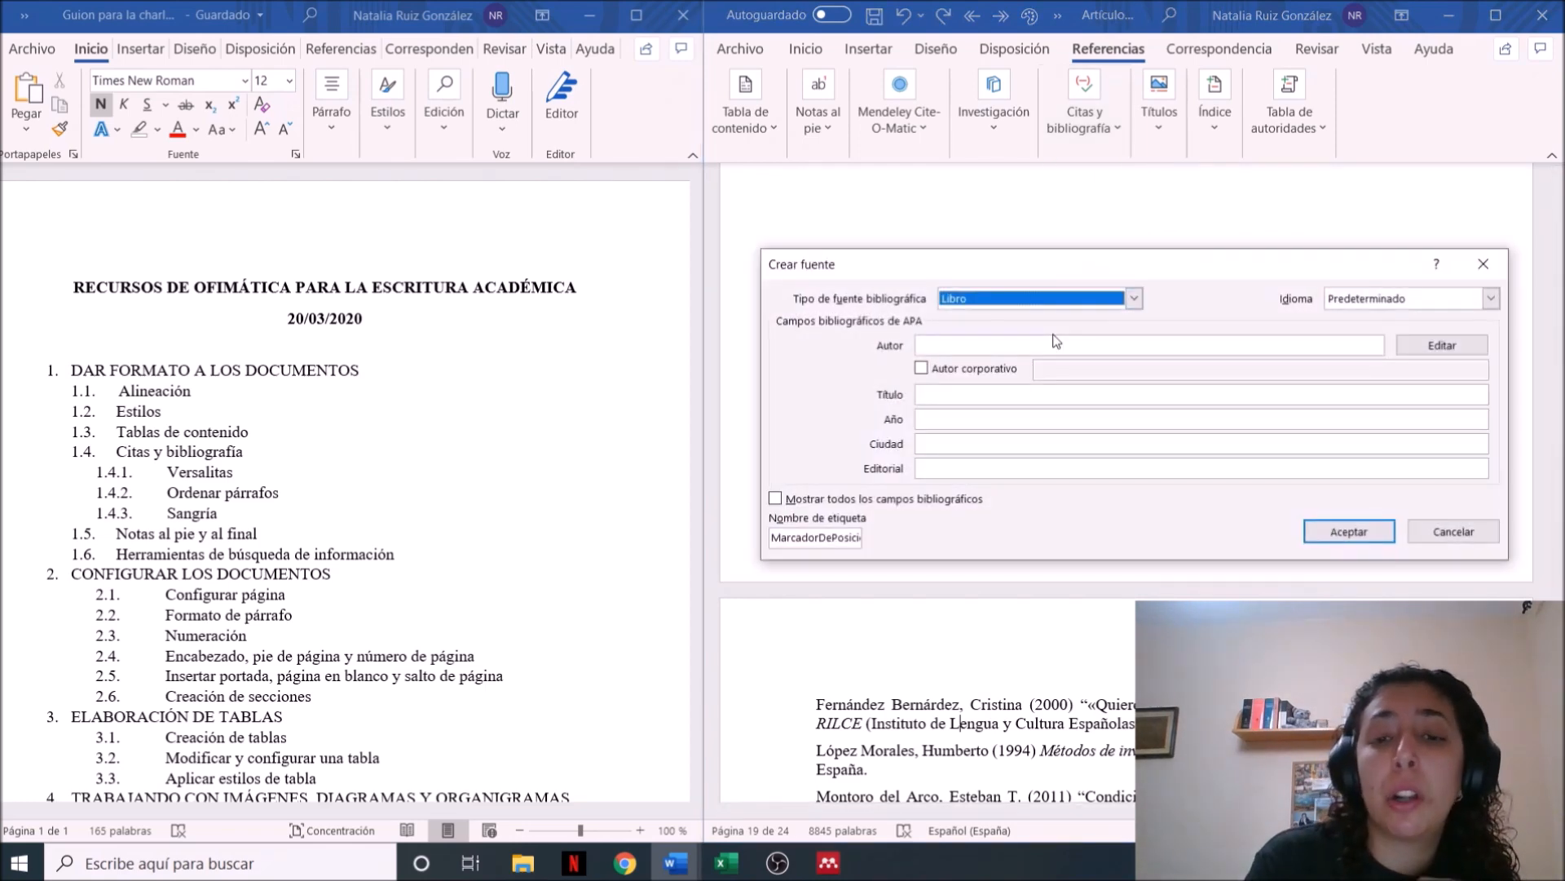
click(981, 344)
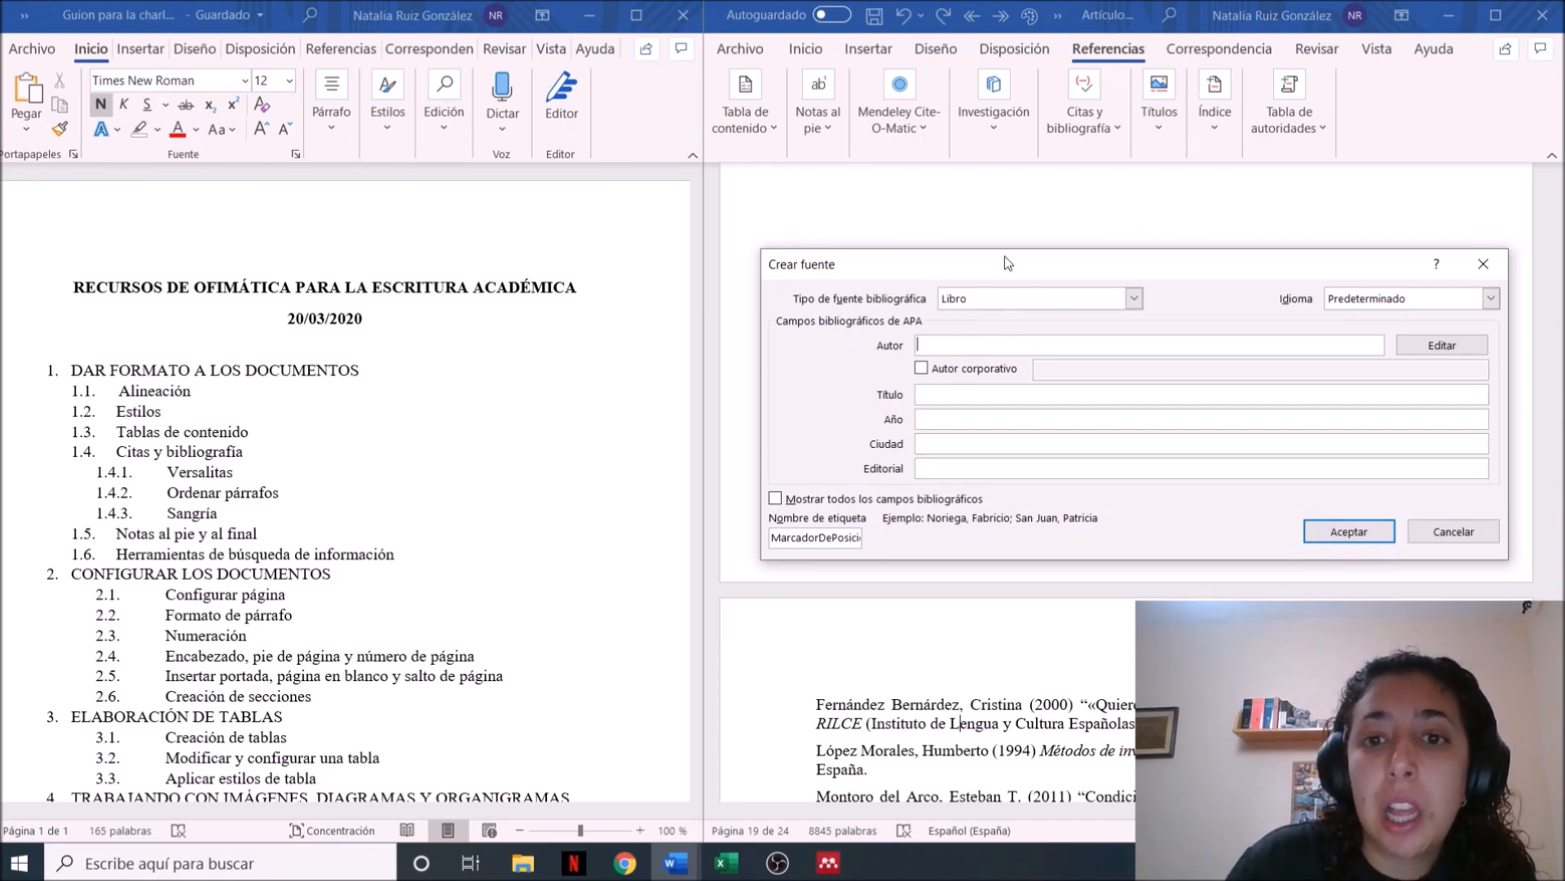
click(1013, 292)
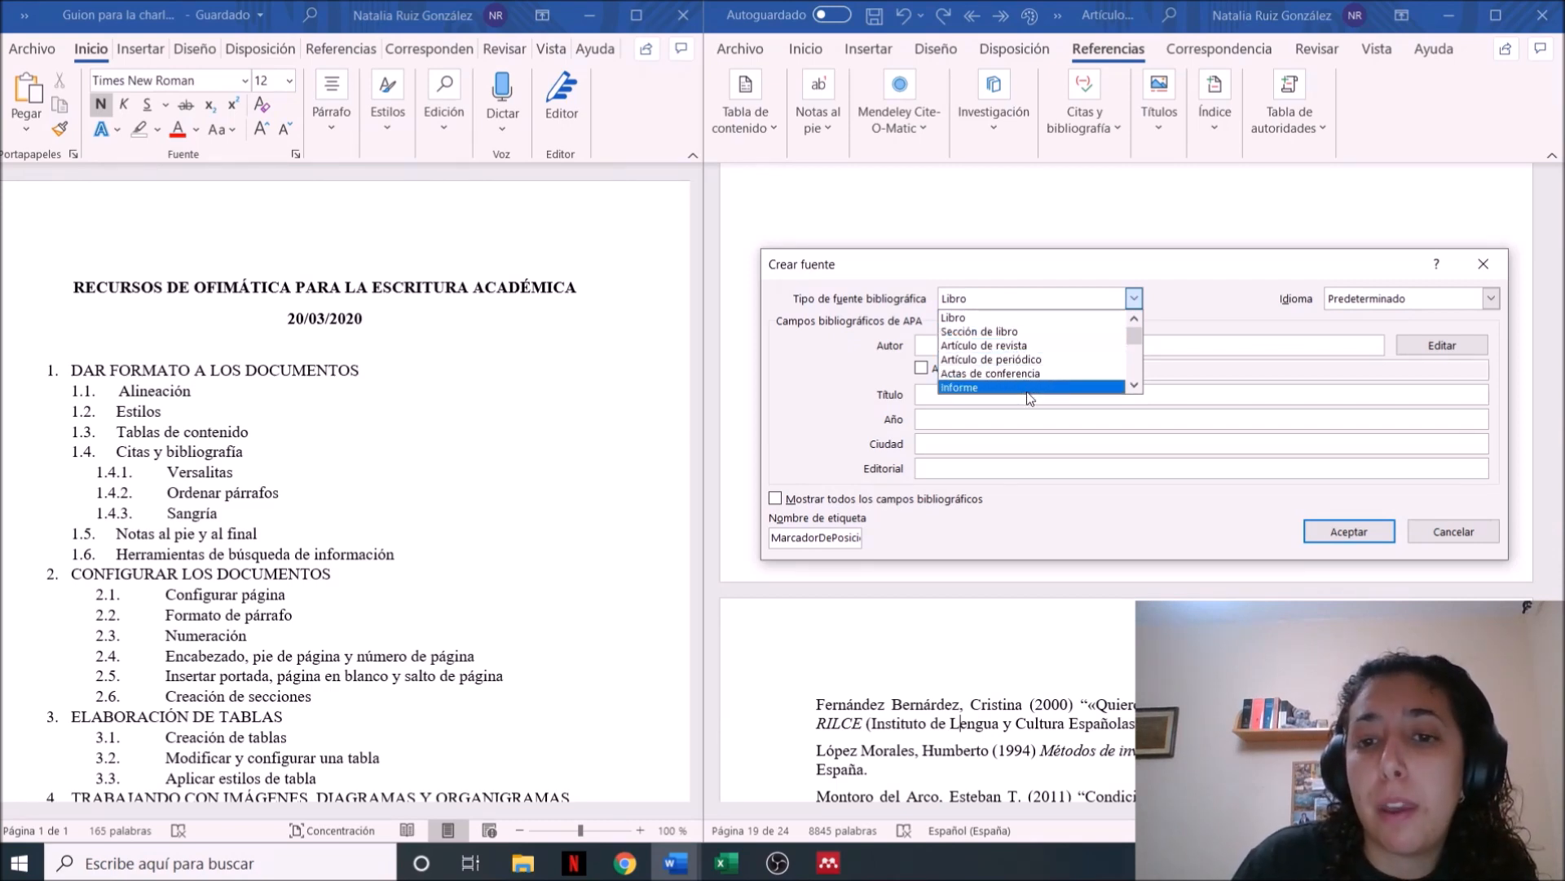
click(1133, 384)
click(1133, 384)
click(1134, 385)
click(1133, 385)
click(1133, 385)
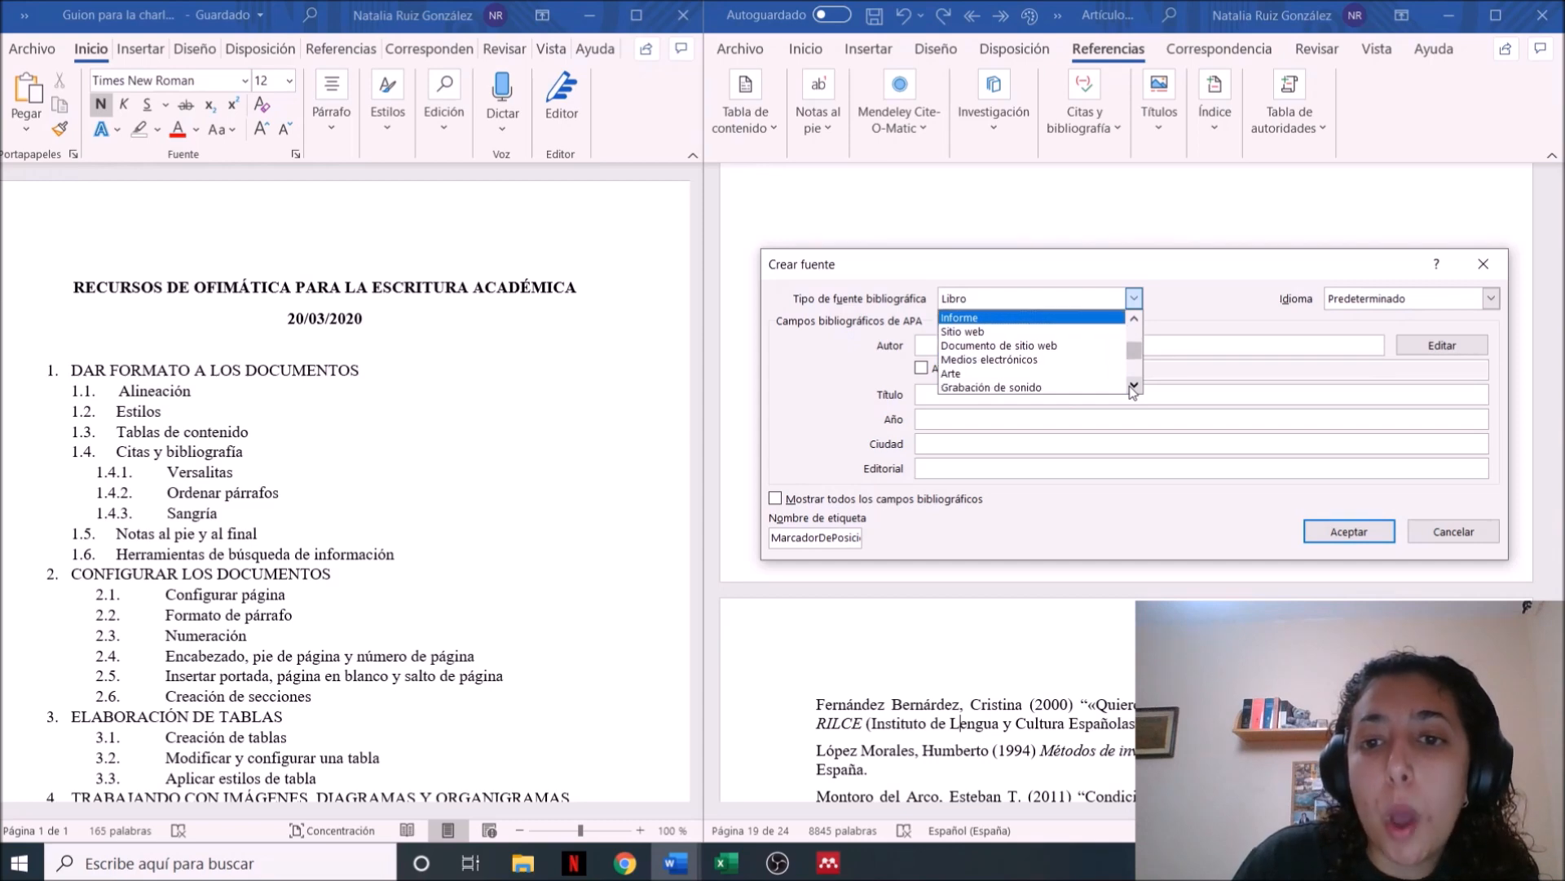
click(1133, 385)
click(1134, 385)
click(1133, 385)
click(1133, 385)
click(1133, 385)
click(1133, 385)
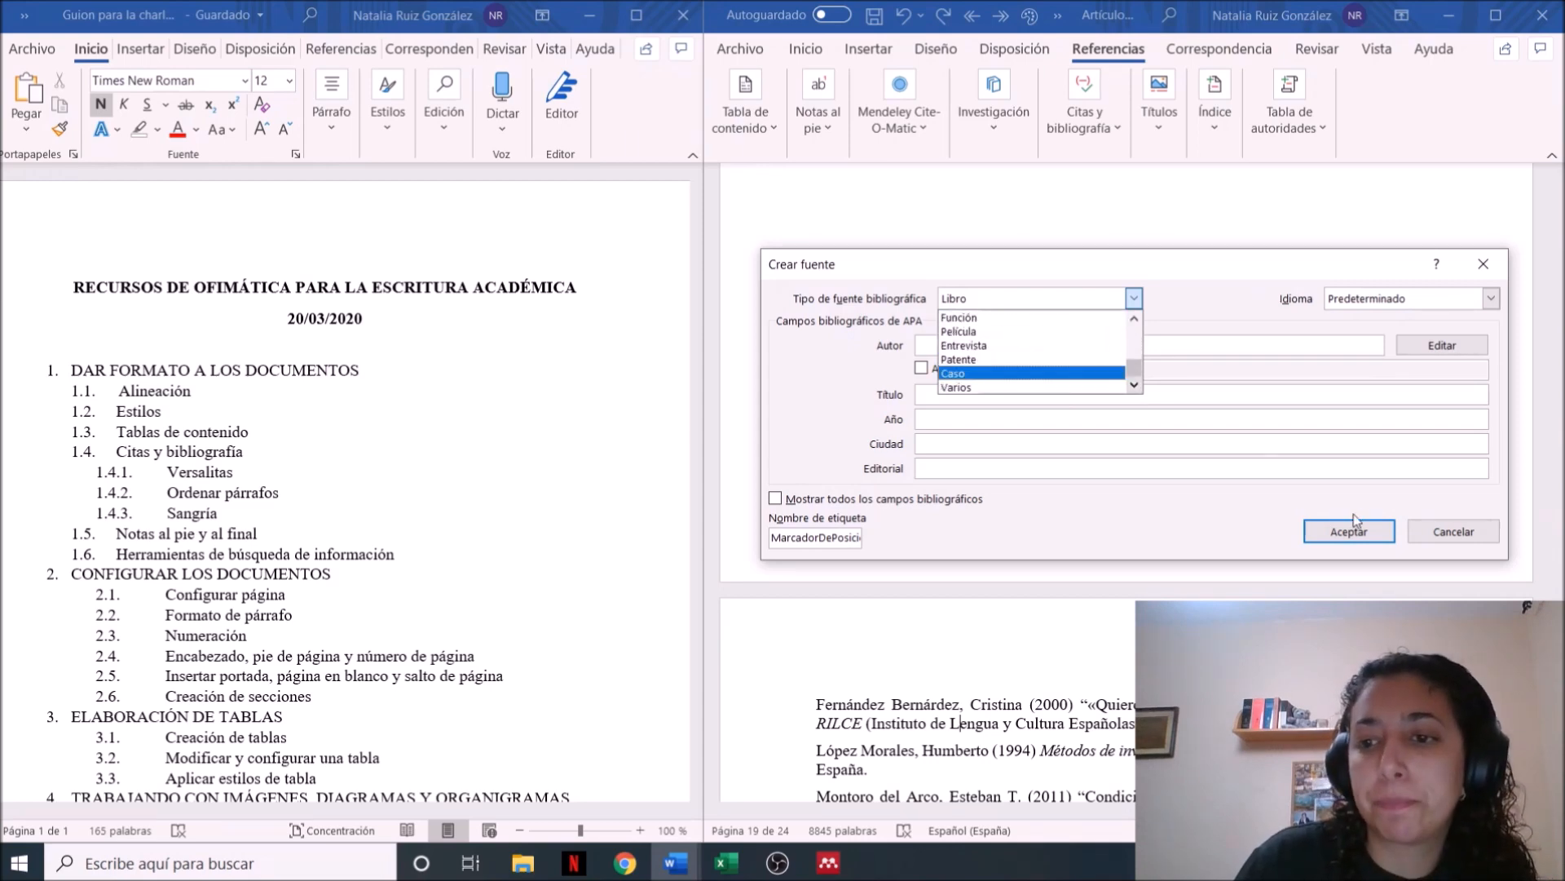
click(1456, 531)
click(1459, 533)
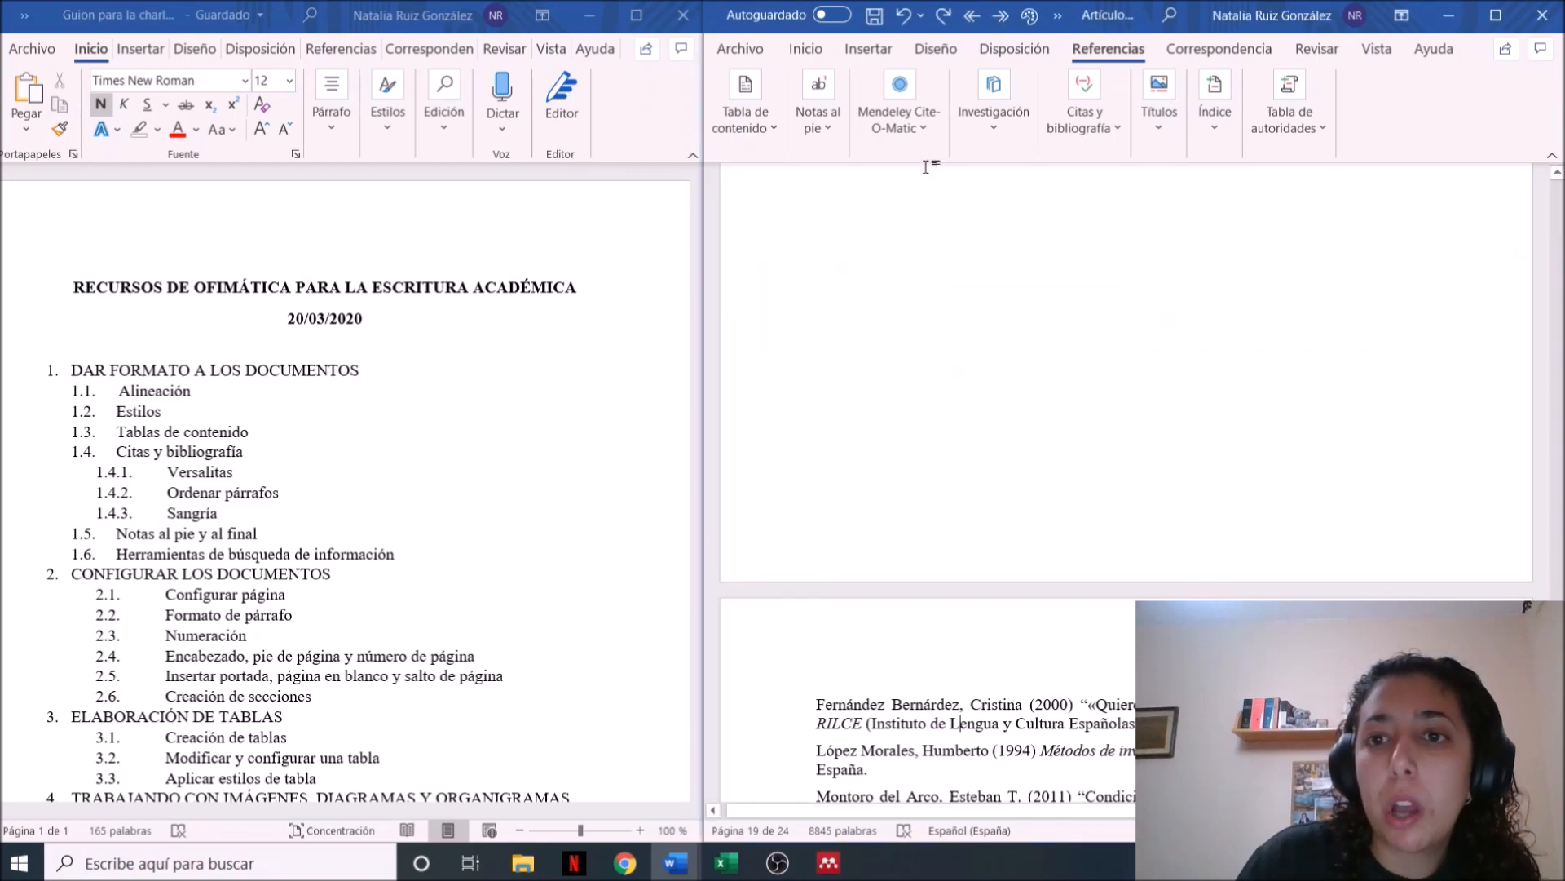
Start a new citation source and set its type to Artículo de revista
click(1111, 134)
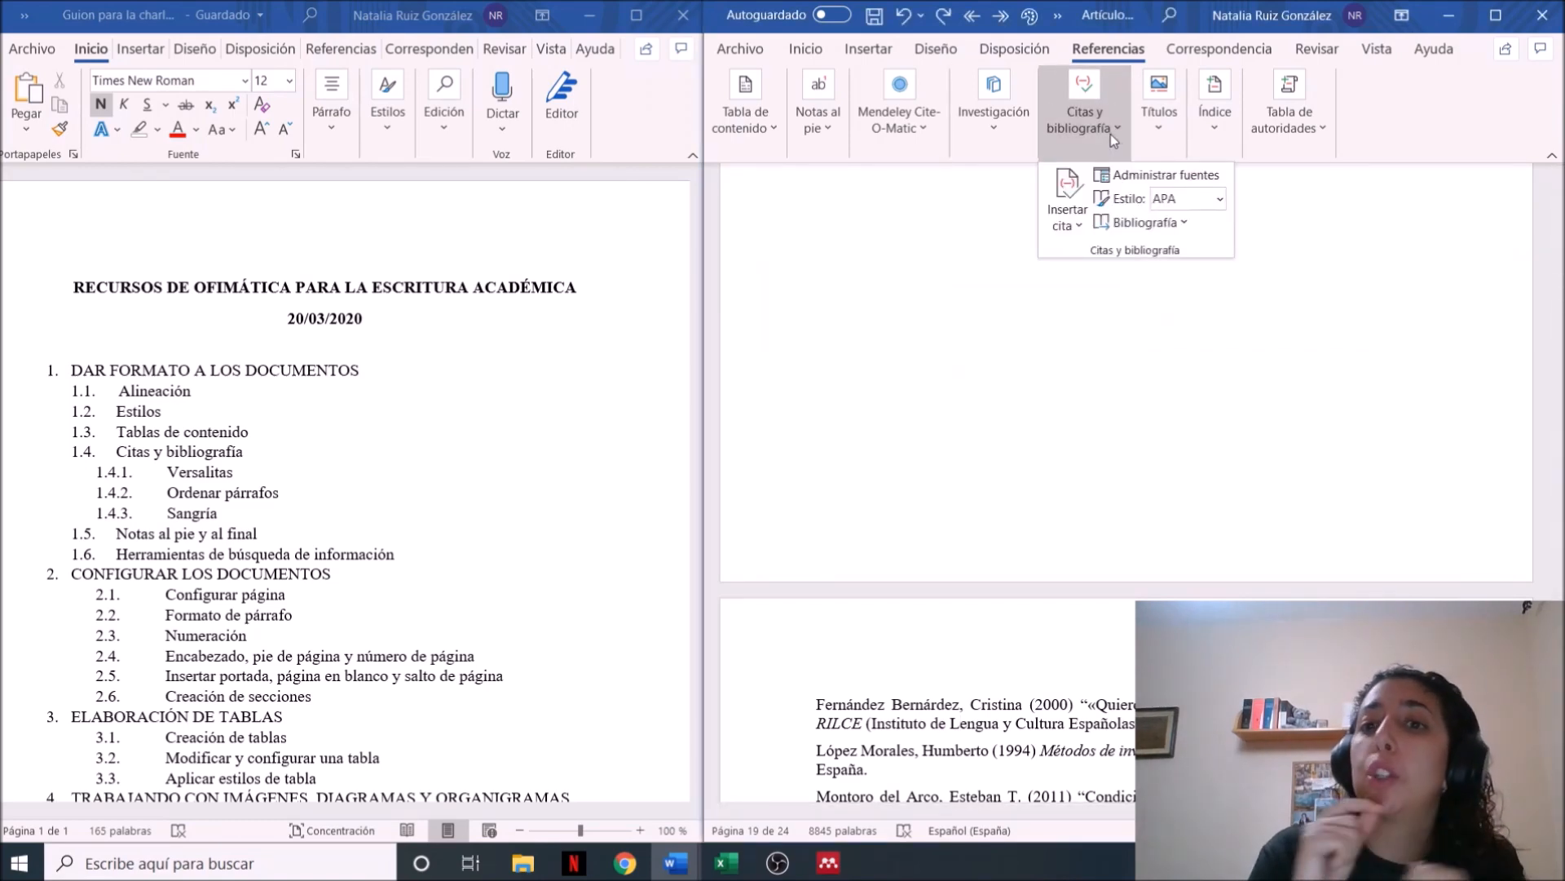
click(1182, 225)
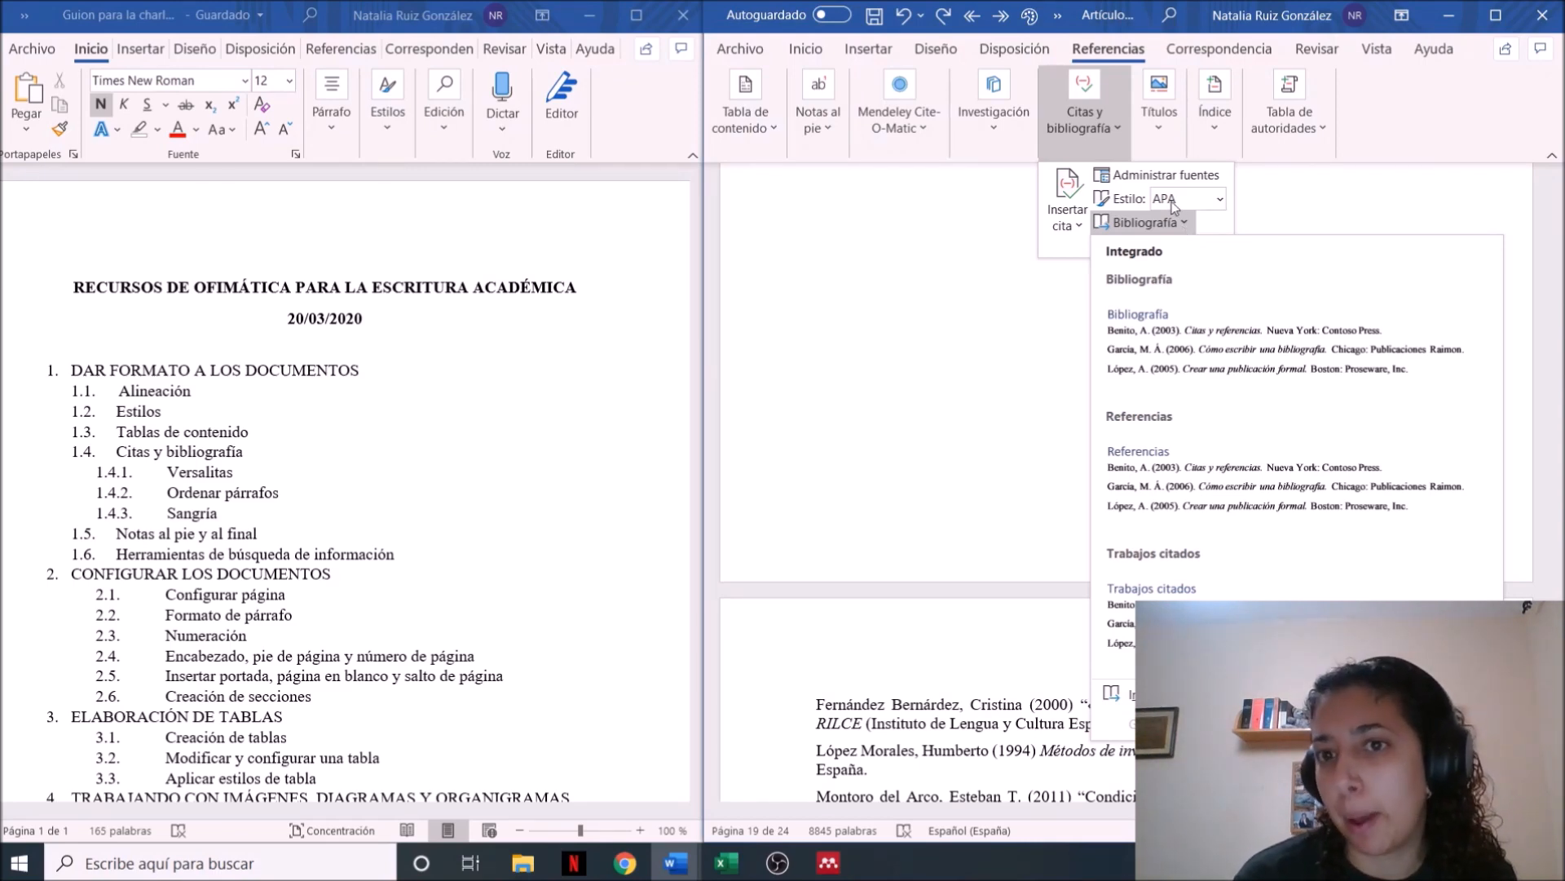
click(1078, 226)
click(1077, 227)
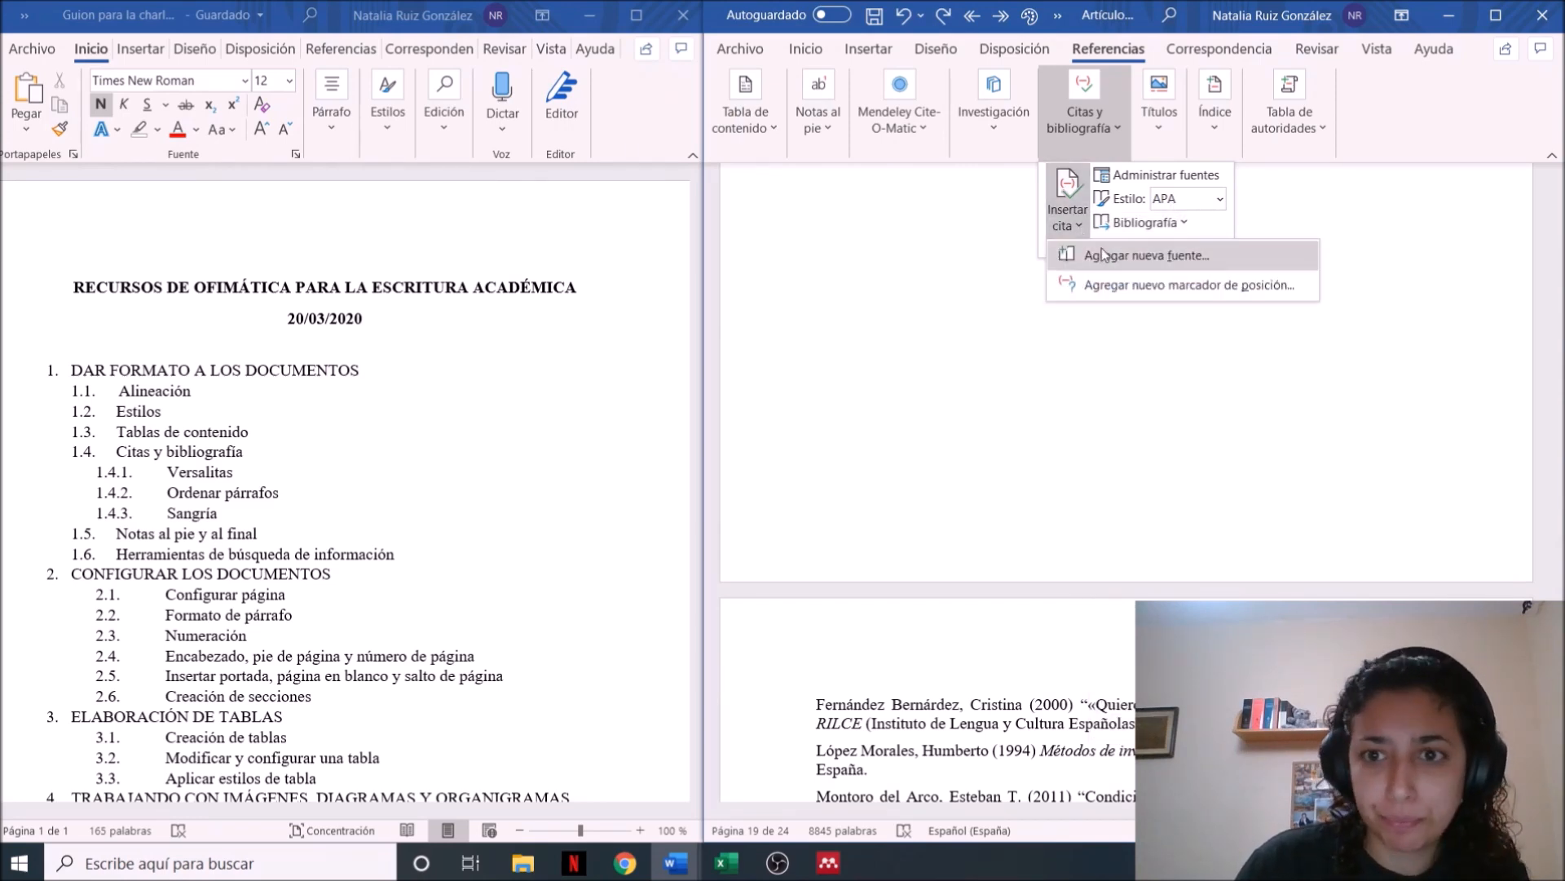
click(1106, 254)
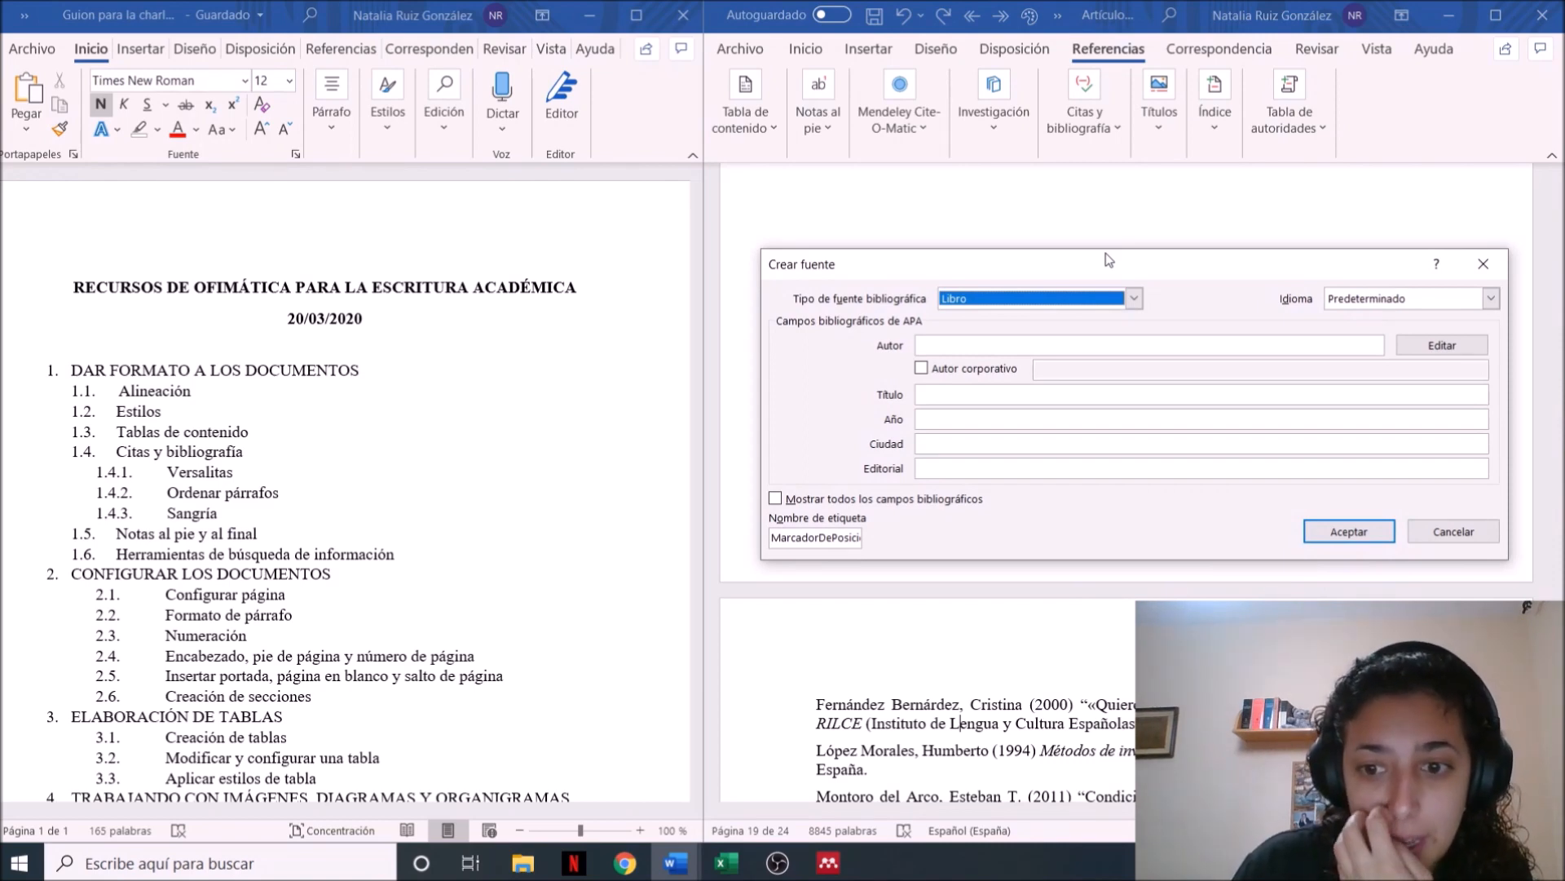
click(1092, 300)
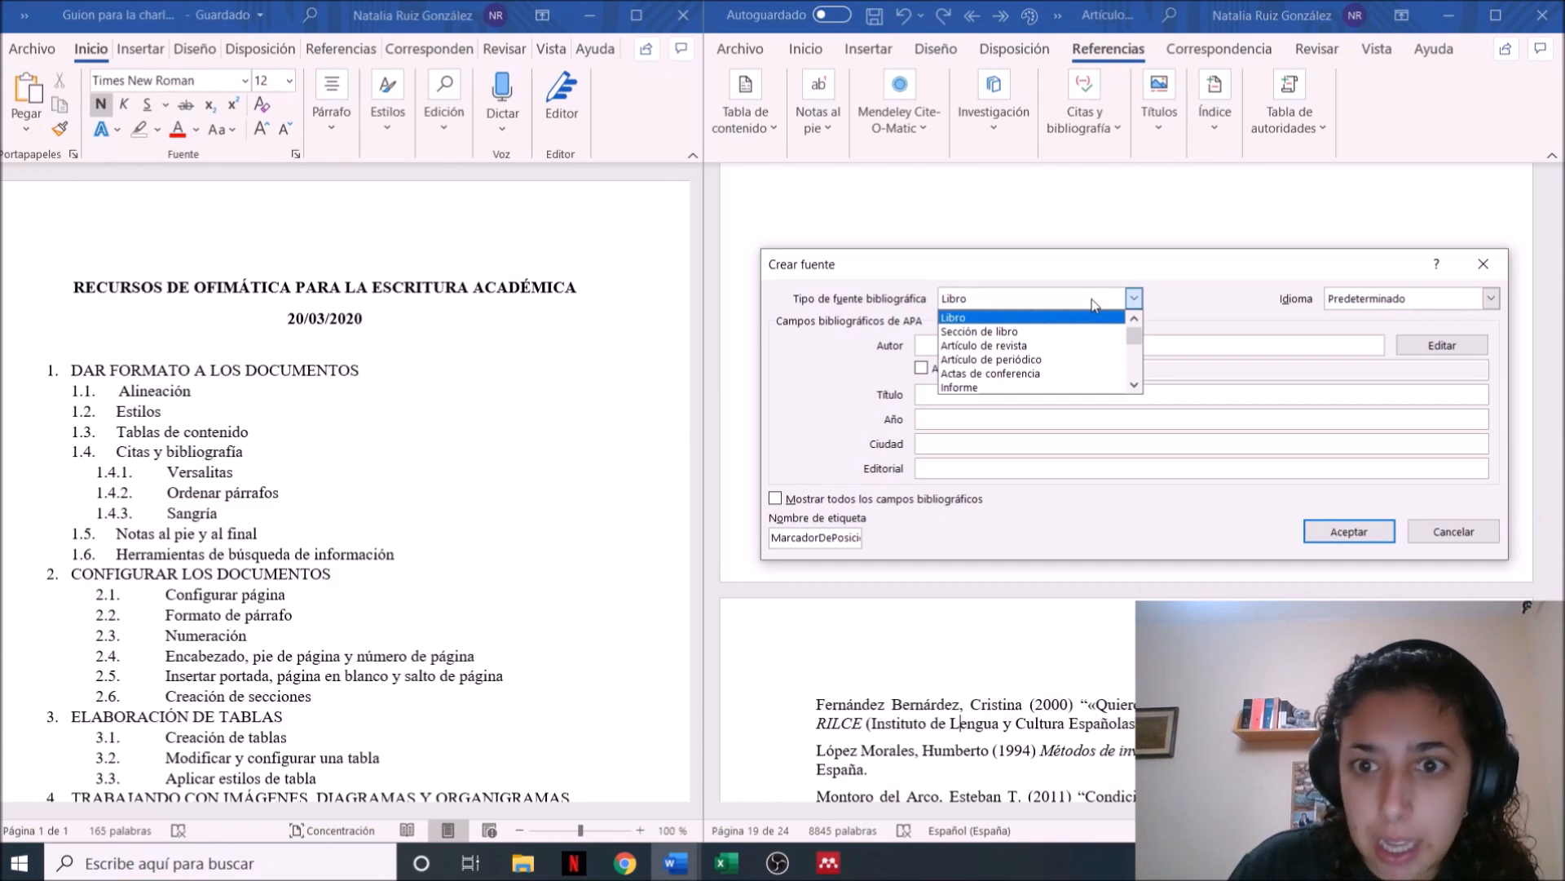
click(1078, 345)
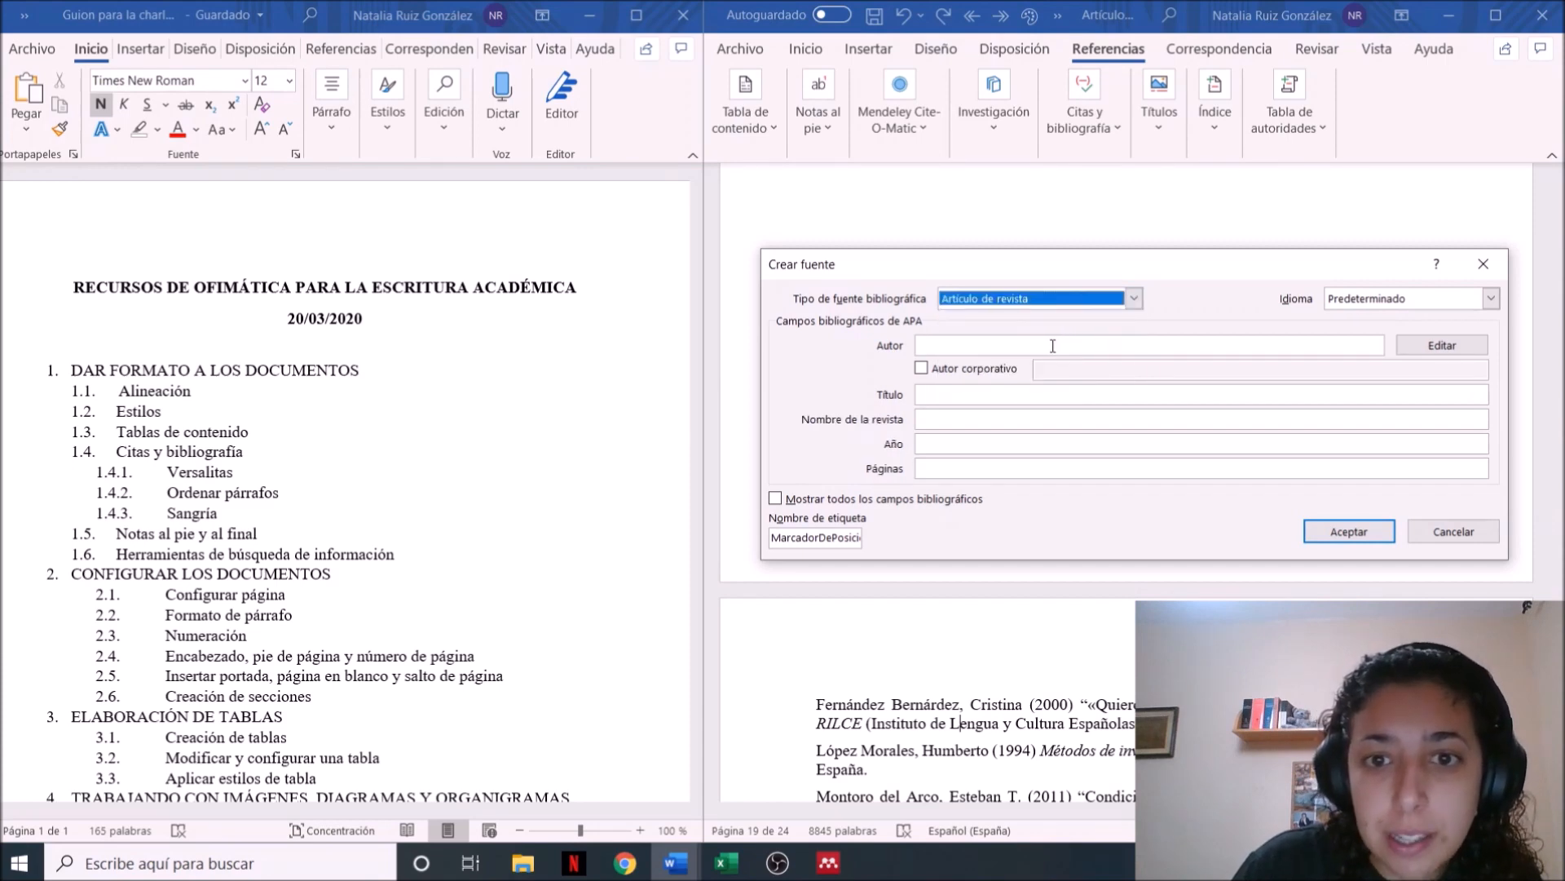
Enter the author's full name from the first bibliography entry on the page, surnames first and separated by a comma
click(954, 347)
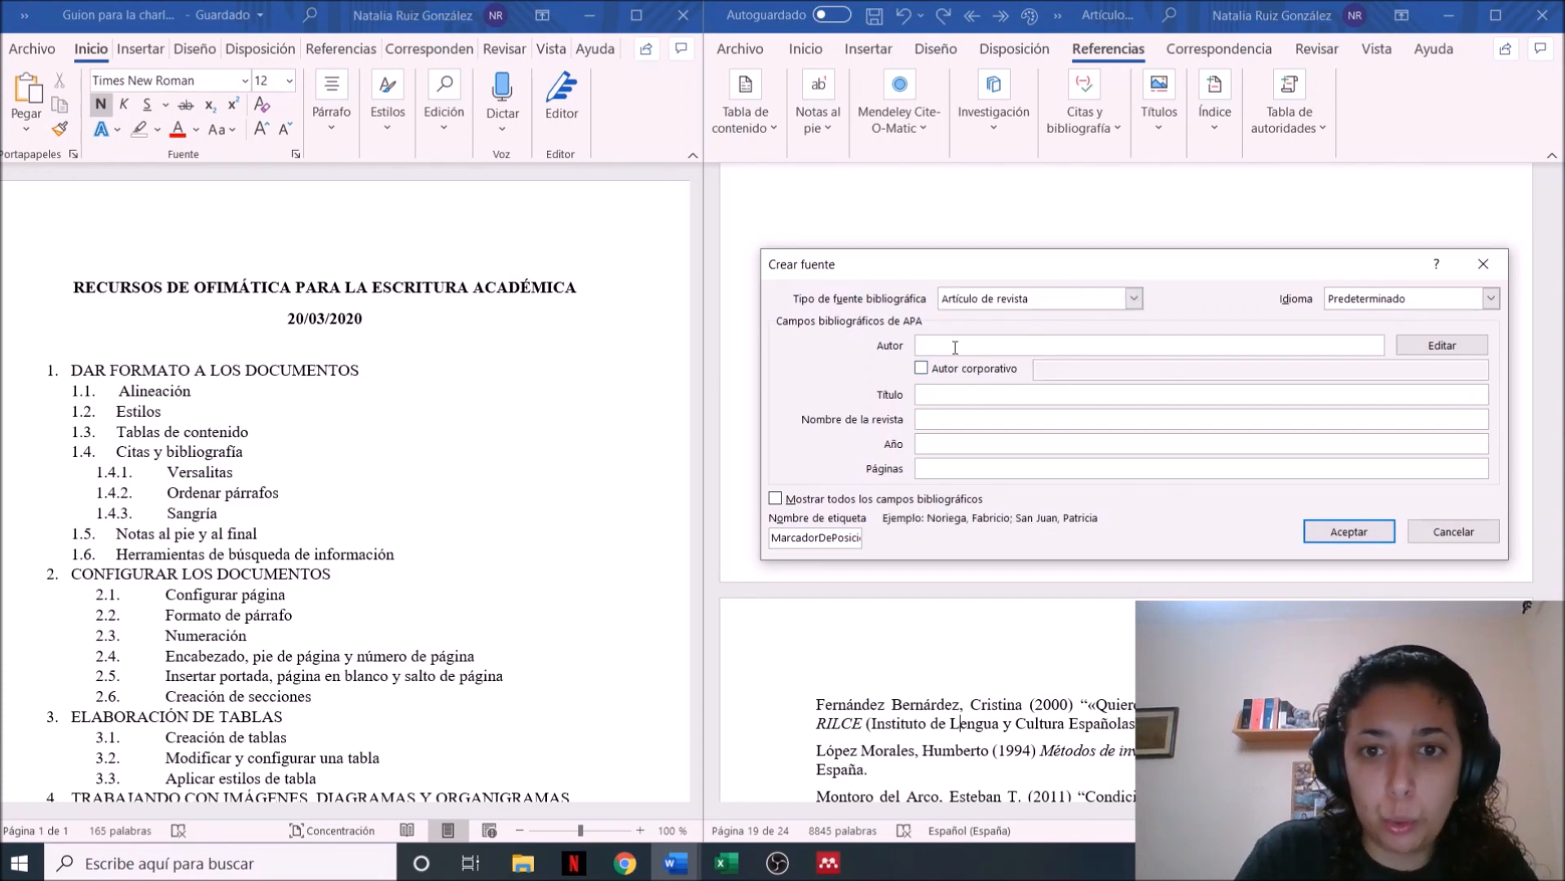
key(Caps_Lock)
text(Fernández)
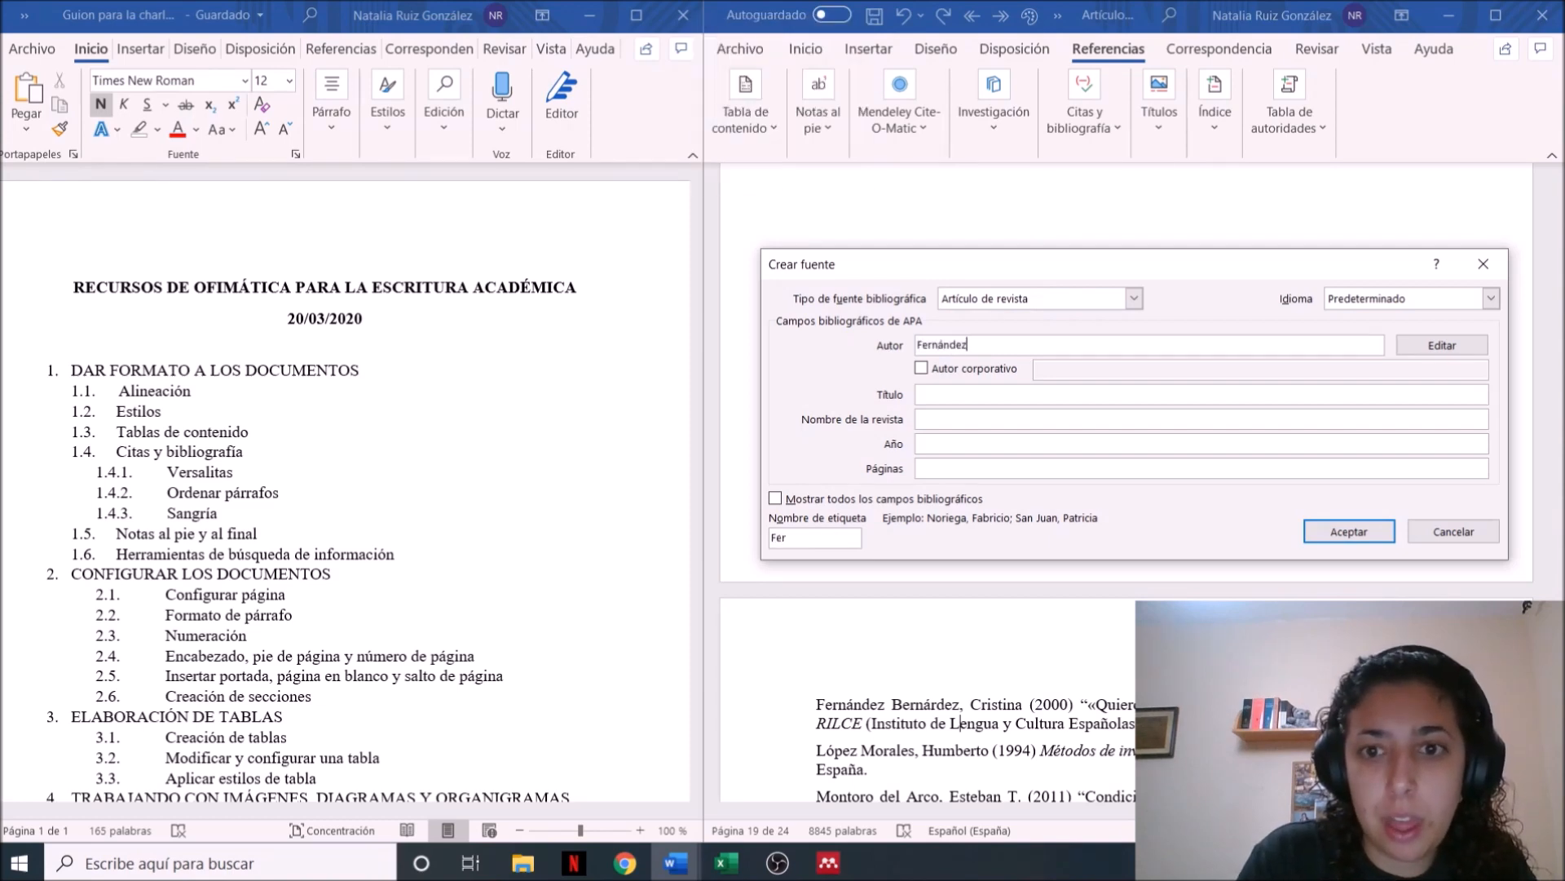
key(Caps_Lock)
text(B)
key(Caps_Lock)
text(erná)
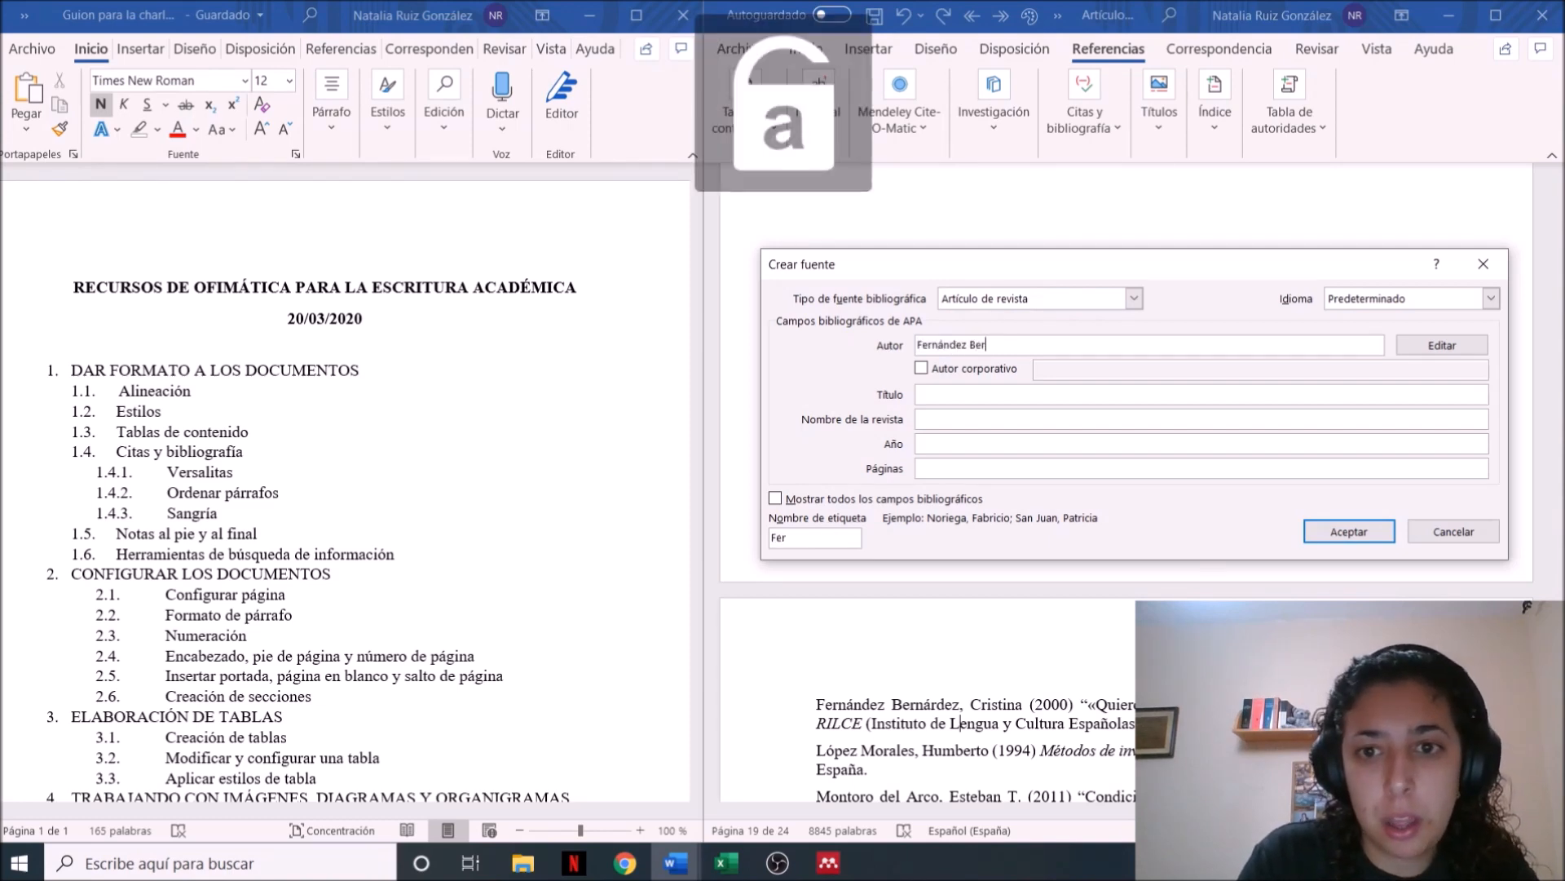
text(rdez,)
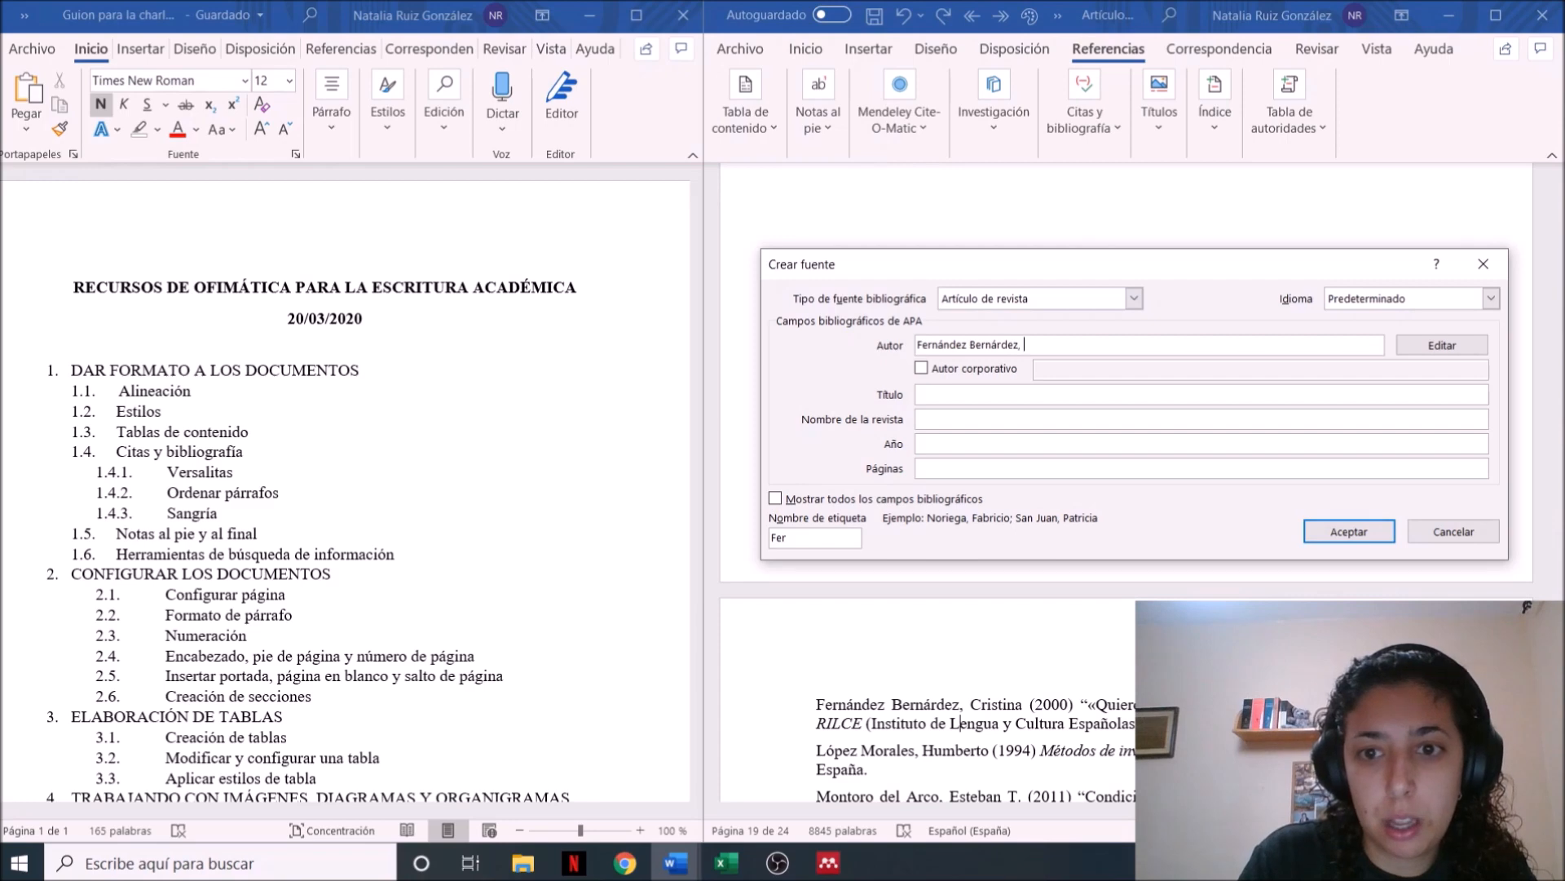
key(Caps_Lock)
text(CRIS)
key(BackSpace)
key(BackSpace)
key(BackSpace)
key(Caps_Lock)
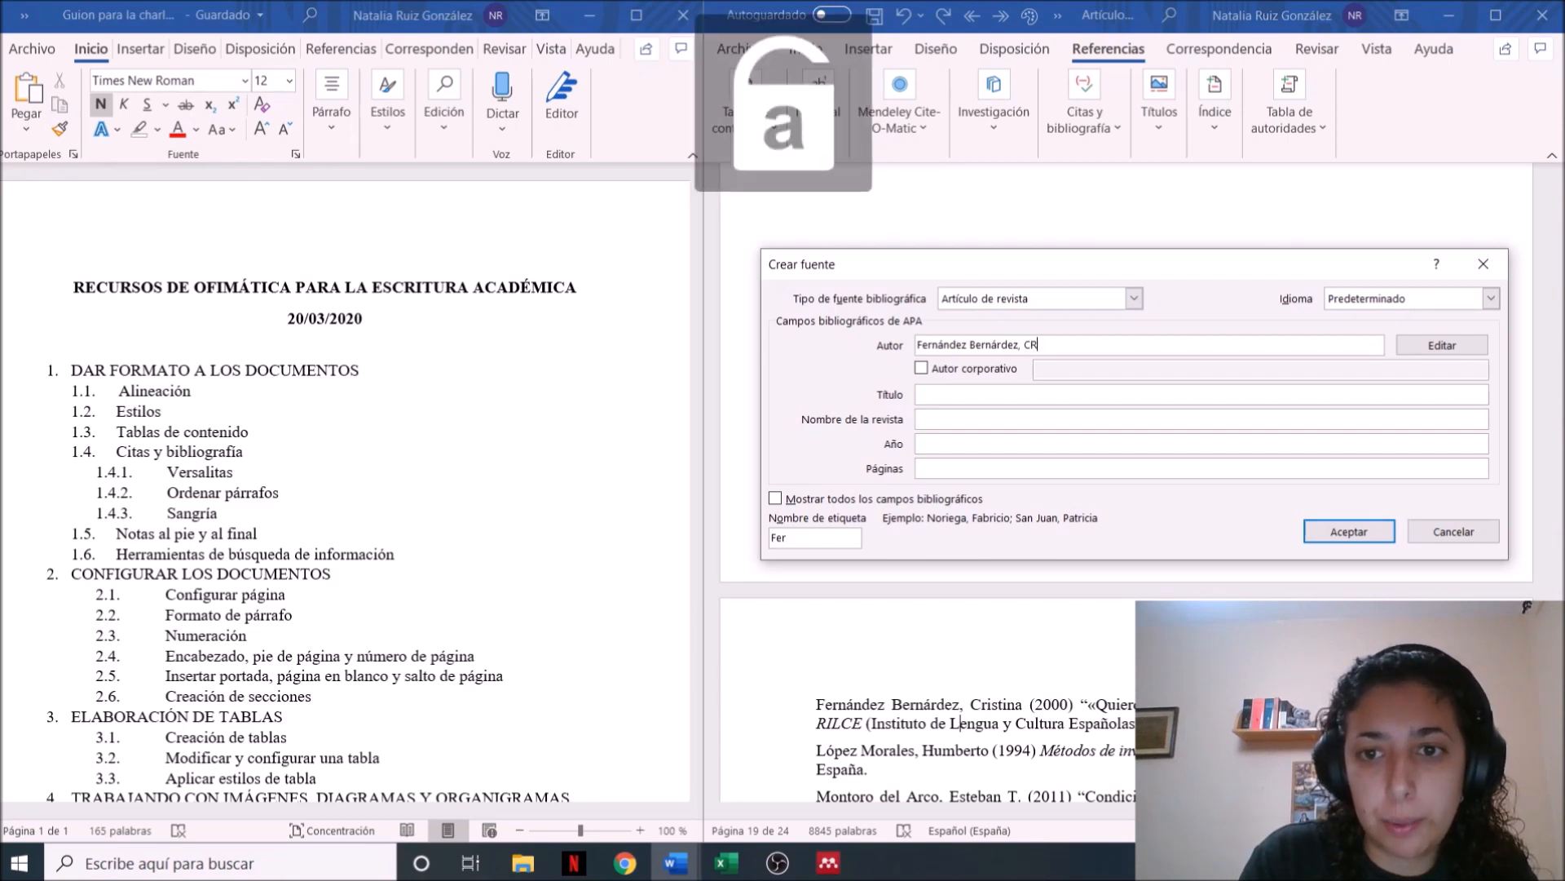
text(ristina)
Set the article's title to "Quiero decir" como marcador de reformulación, with quotation marks around Quiero decir
click(957, 392)
key(Caps_Lock)
text(Q)
key(Caps_Lock)
key(BackSpace)
text(")
key(Caps_Lock)
text(Q)
key(Caps_Lock)
text(uiero decir" como marcador de reformulació)
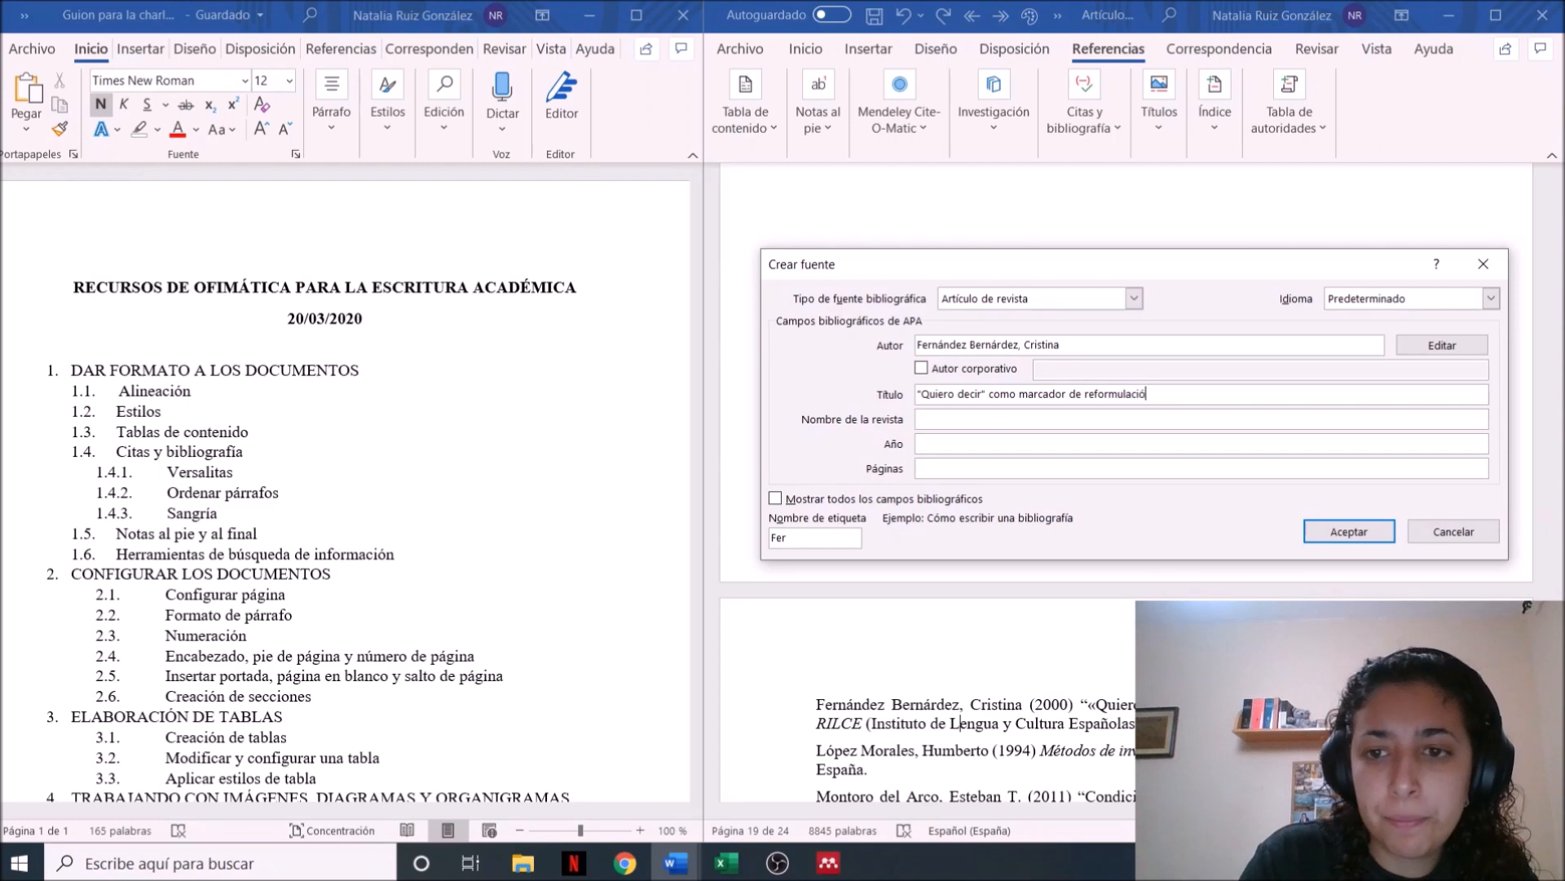
text(n)
Set the source's journal name to RILCE and its year to 2000
key(Tab)
key(Caps_Lock)
text(RILCE)
key(Caps_Lock)
click(927, 446)
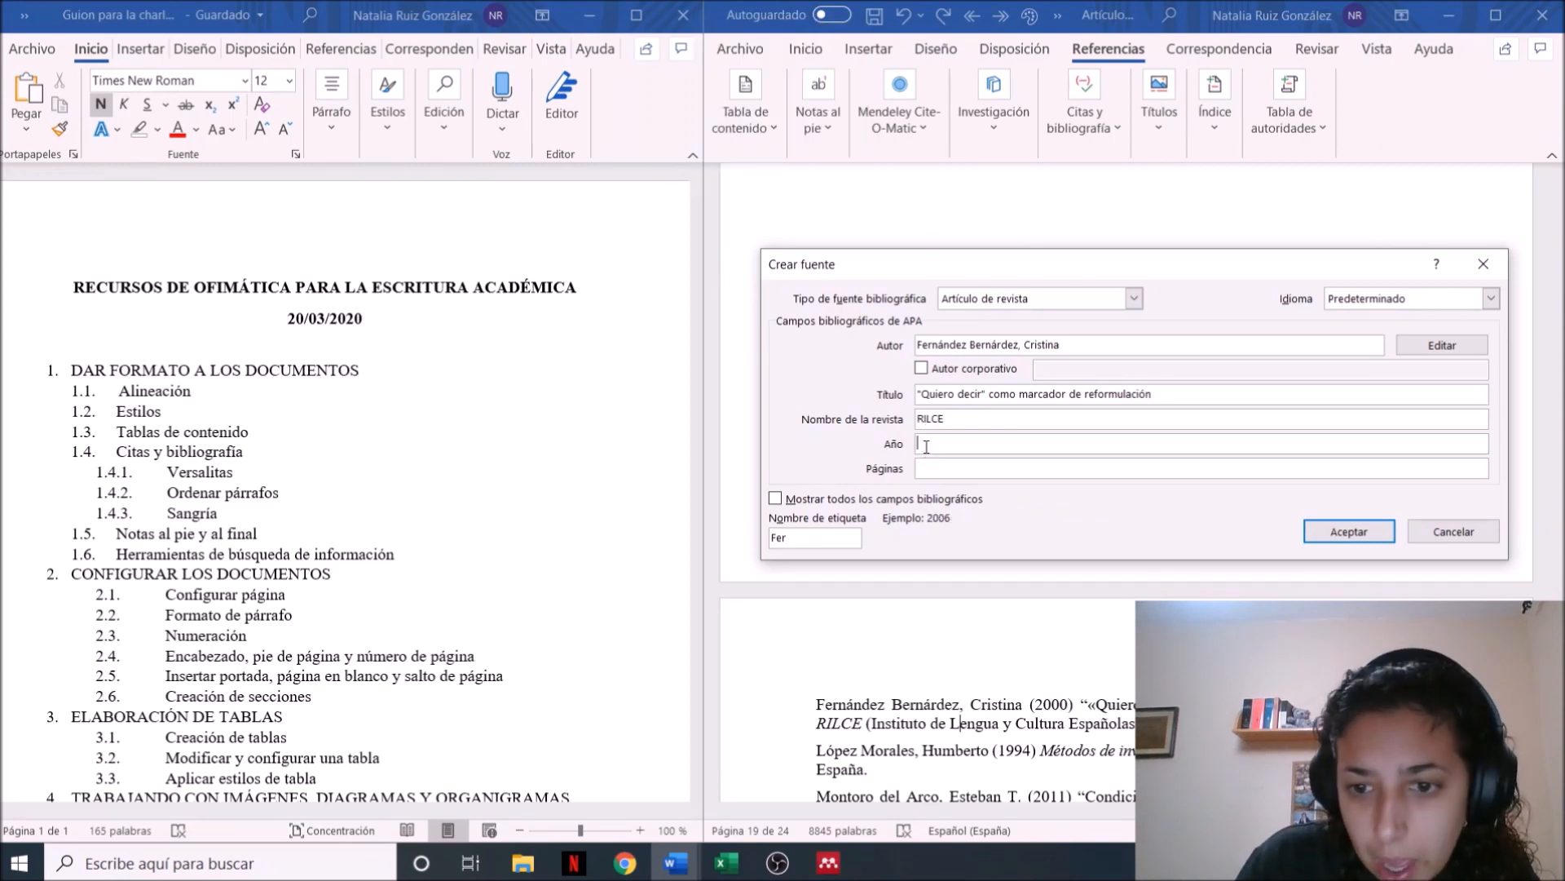
text(2000)
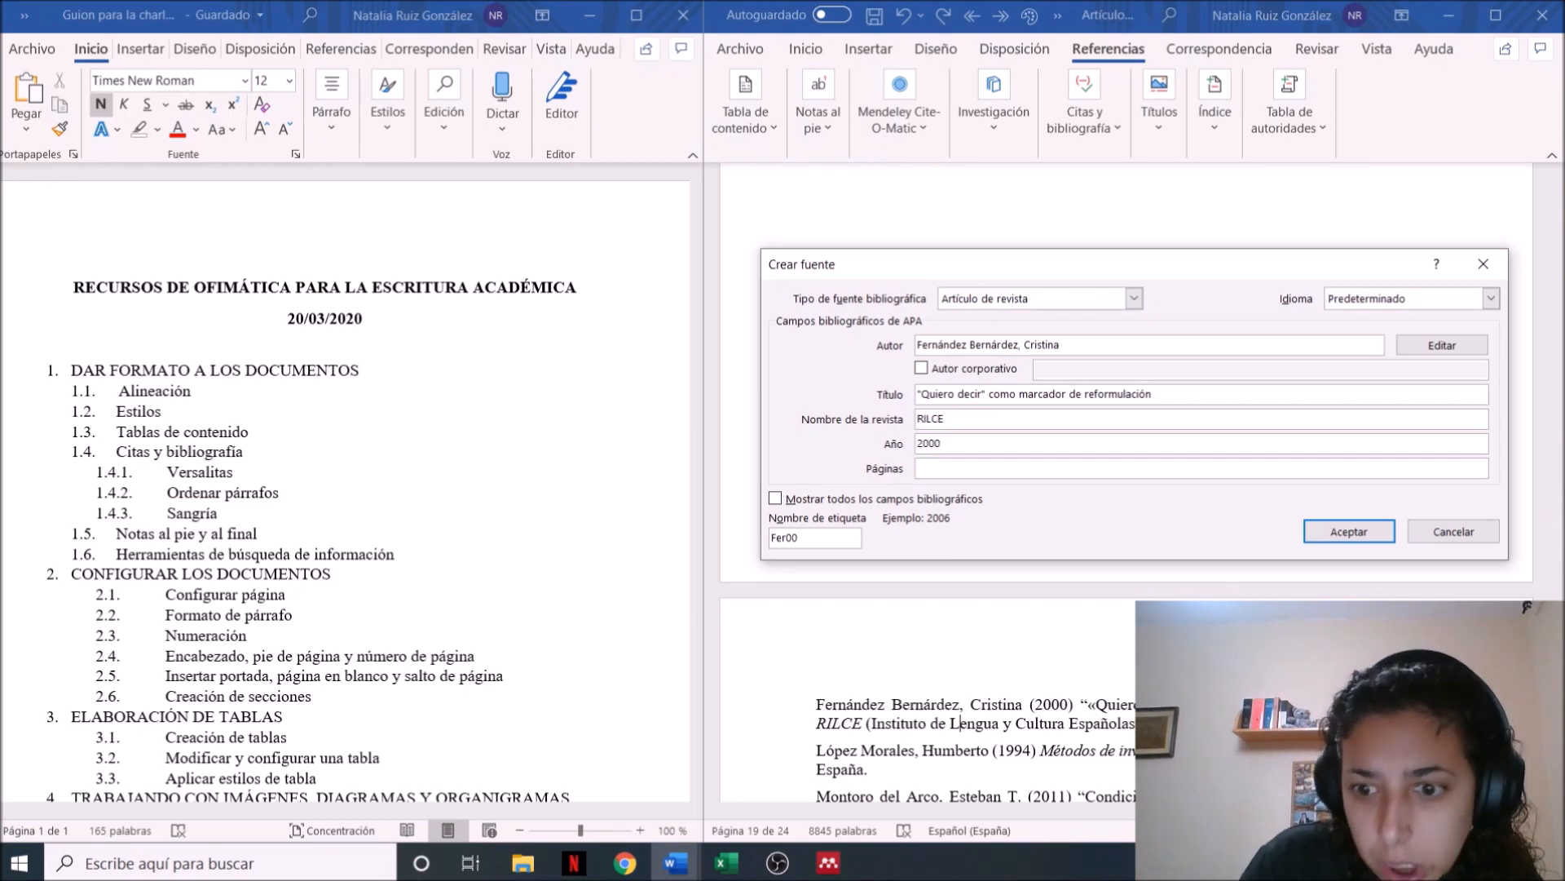
Set the source's page range to 263-288
click(984, 469)
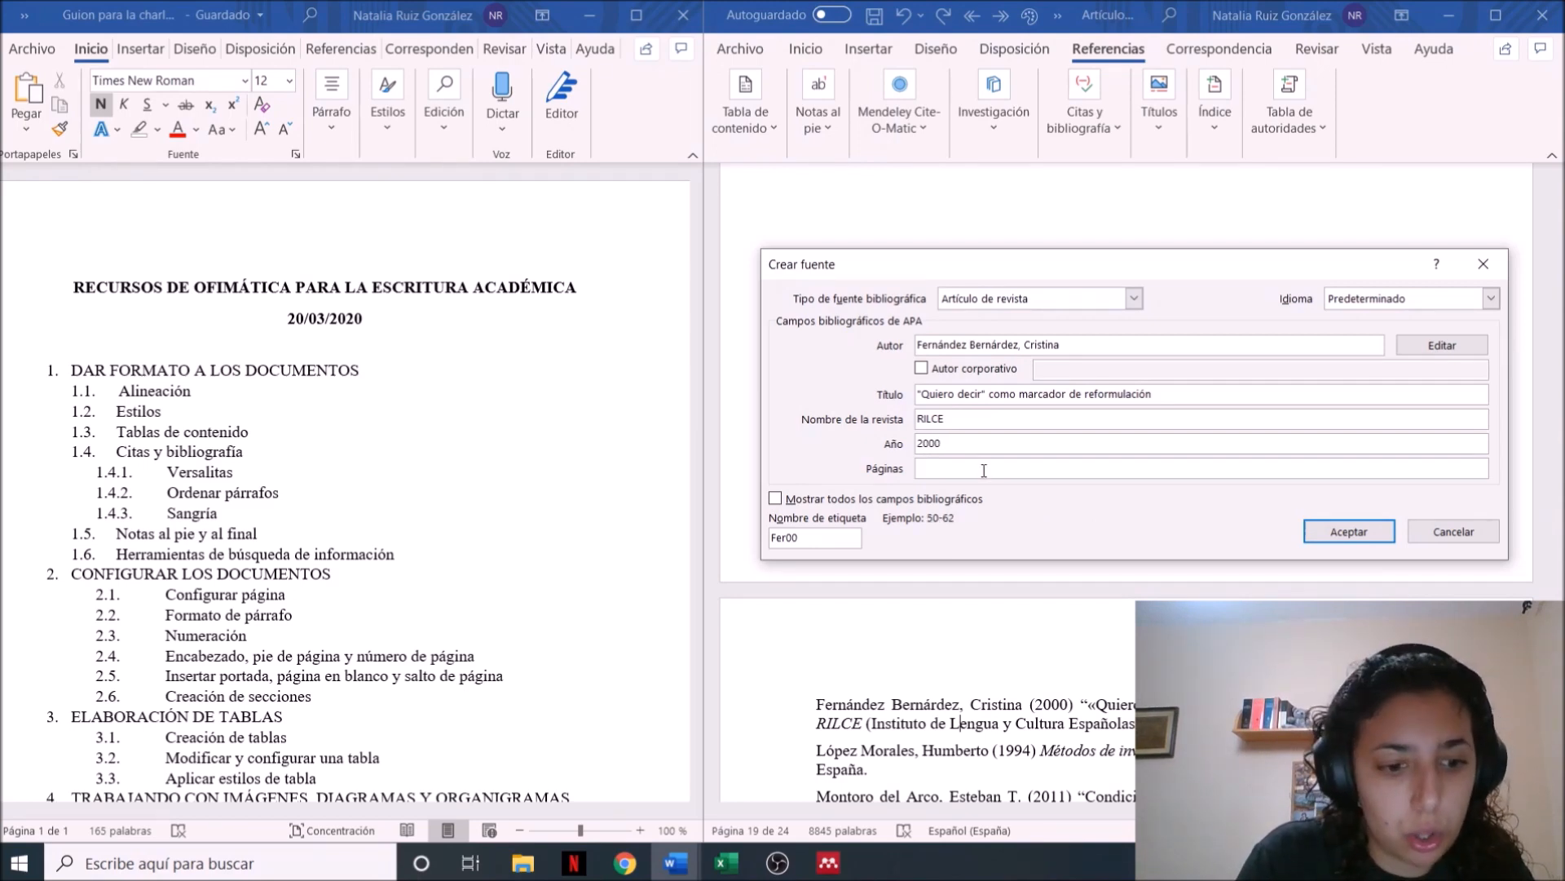
text(26)
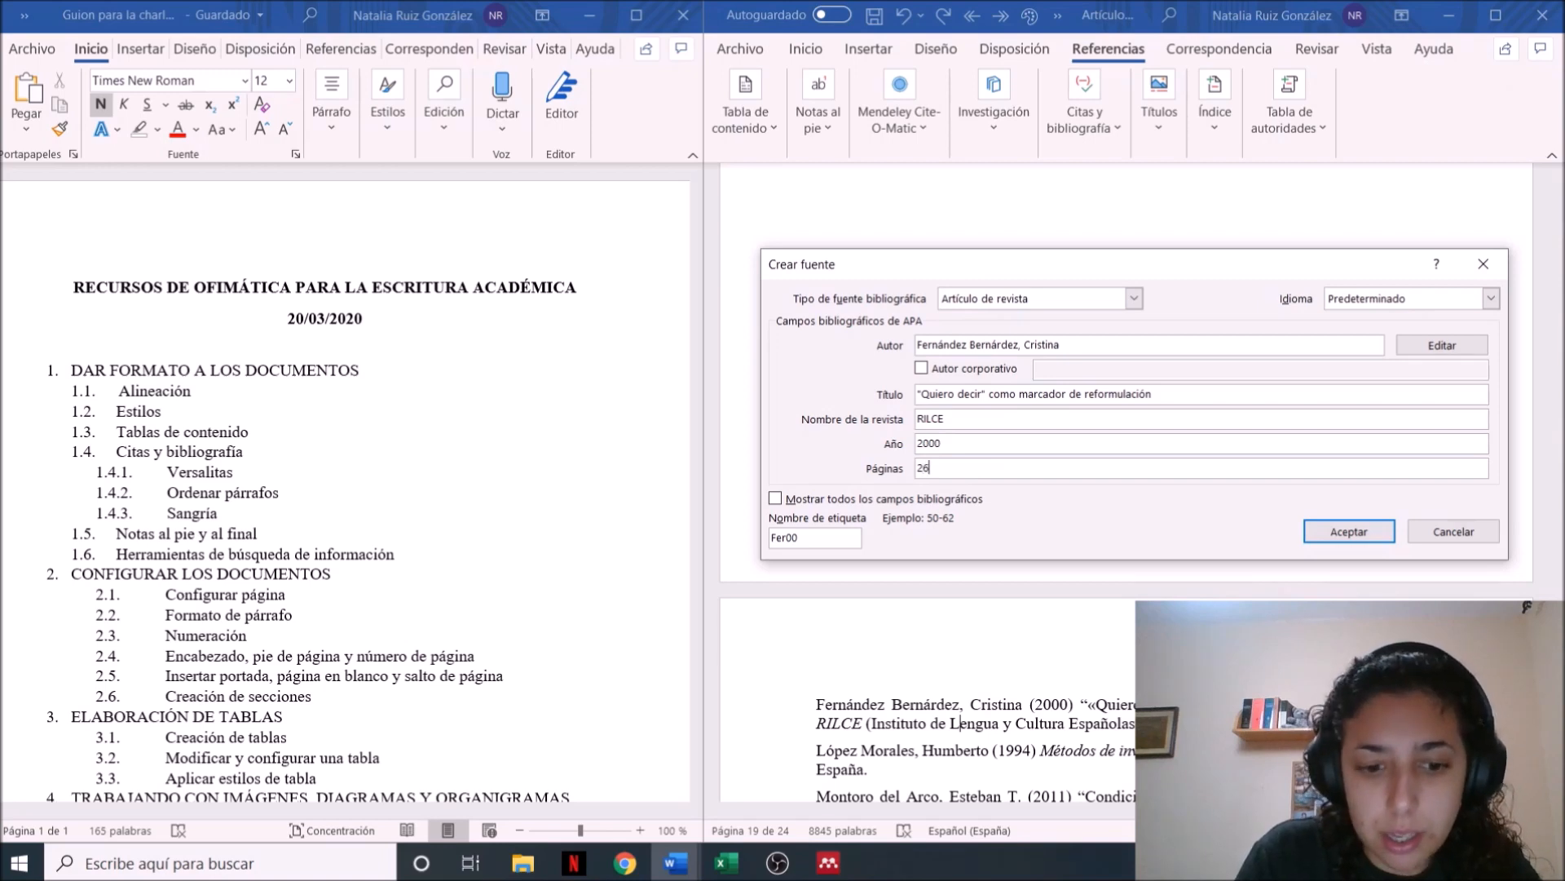
text(3)
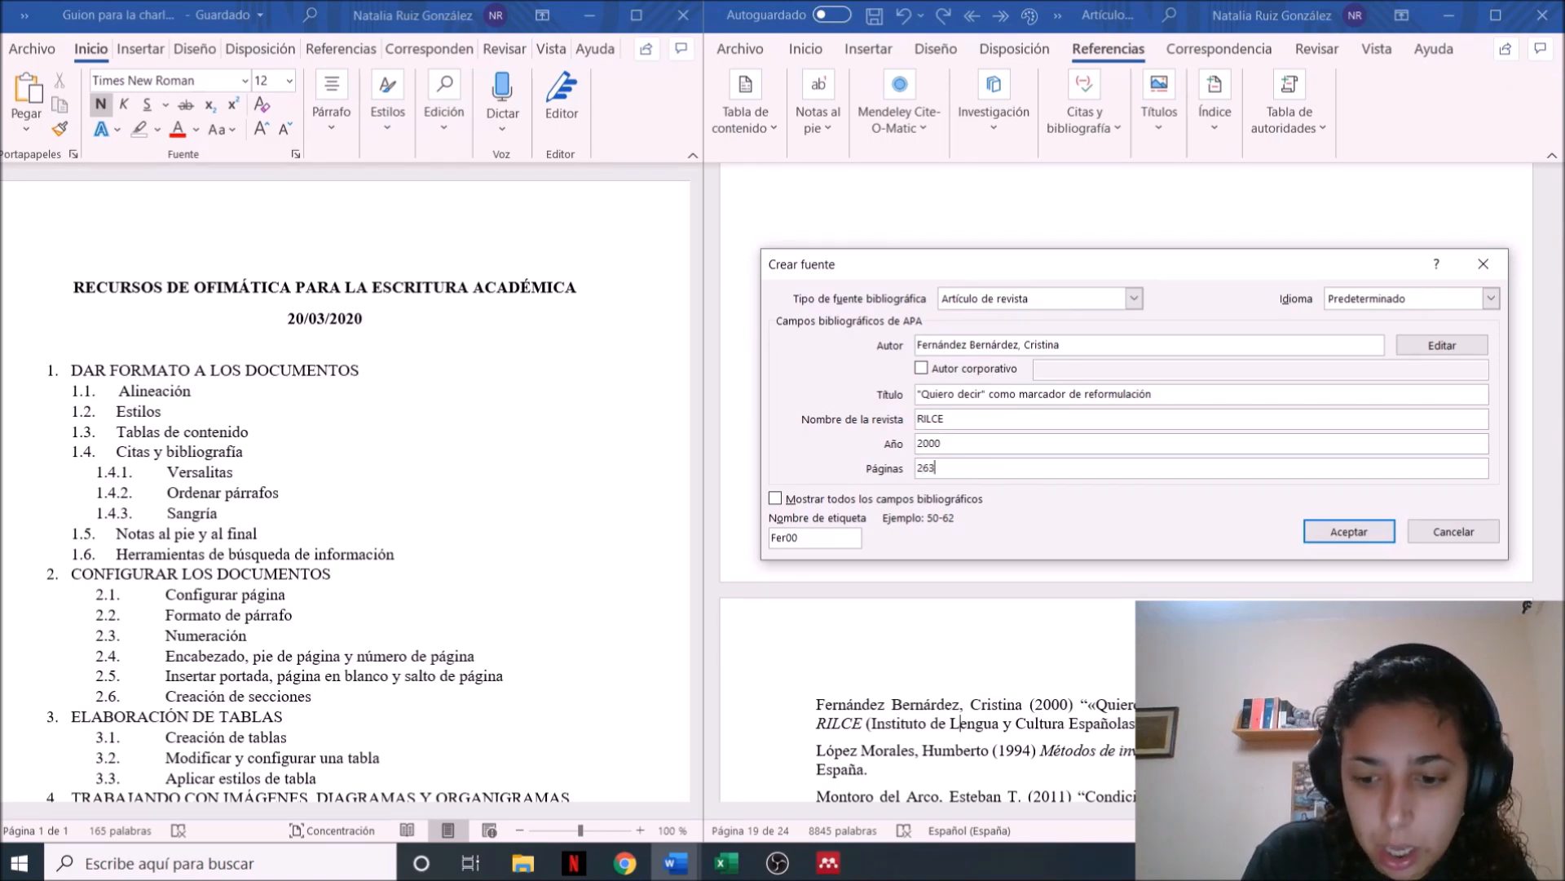
text(-288)
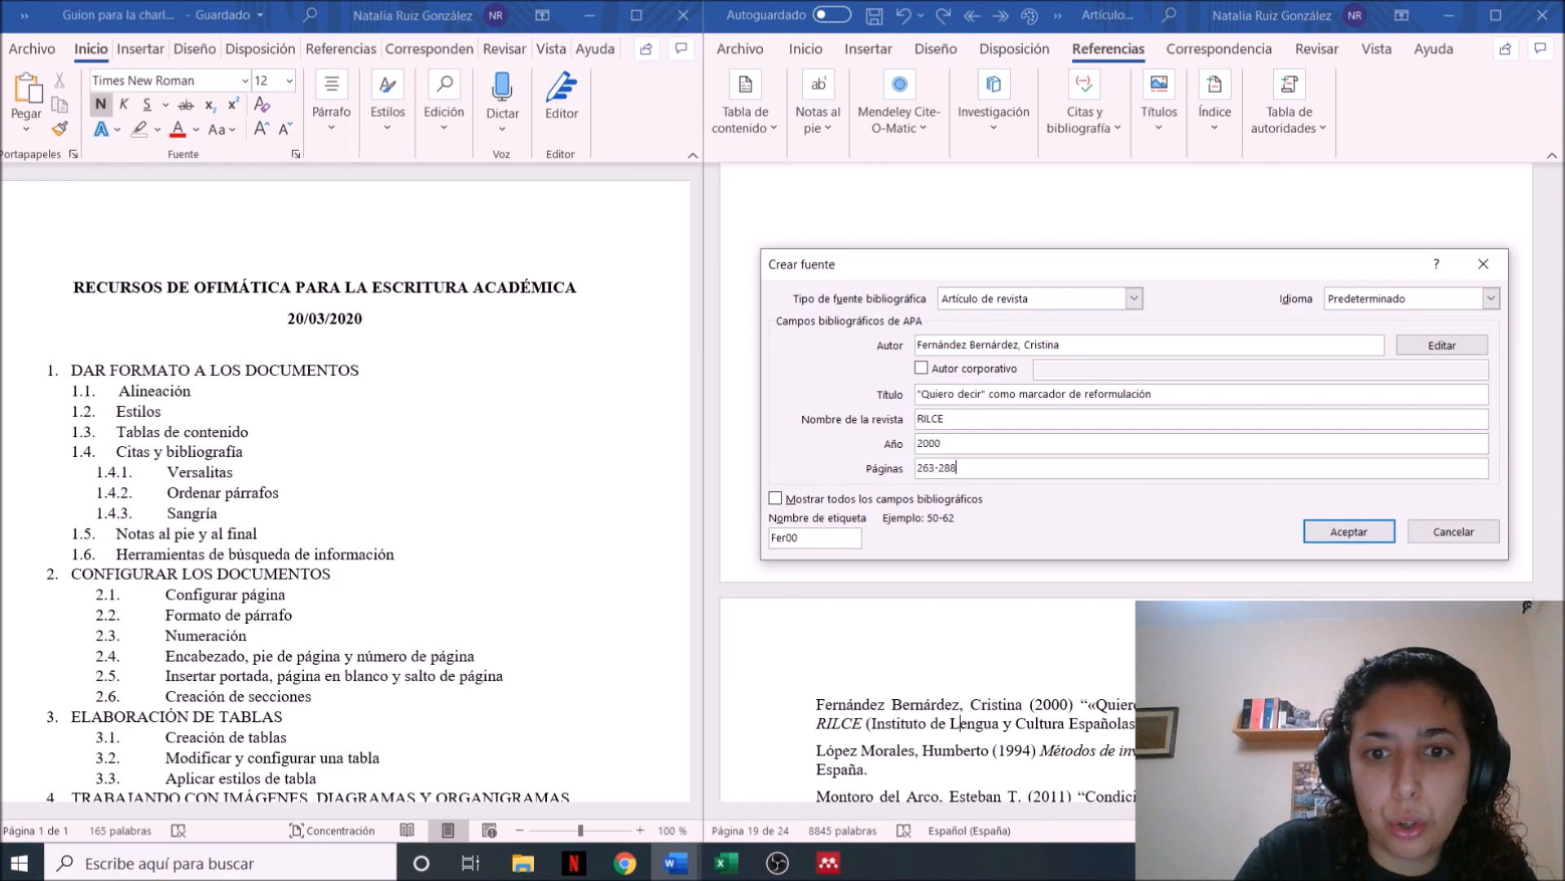
Append 16(2) to the journal name RILCE and accept the new source so its citation is inserted
click(1003, 421)
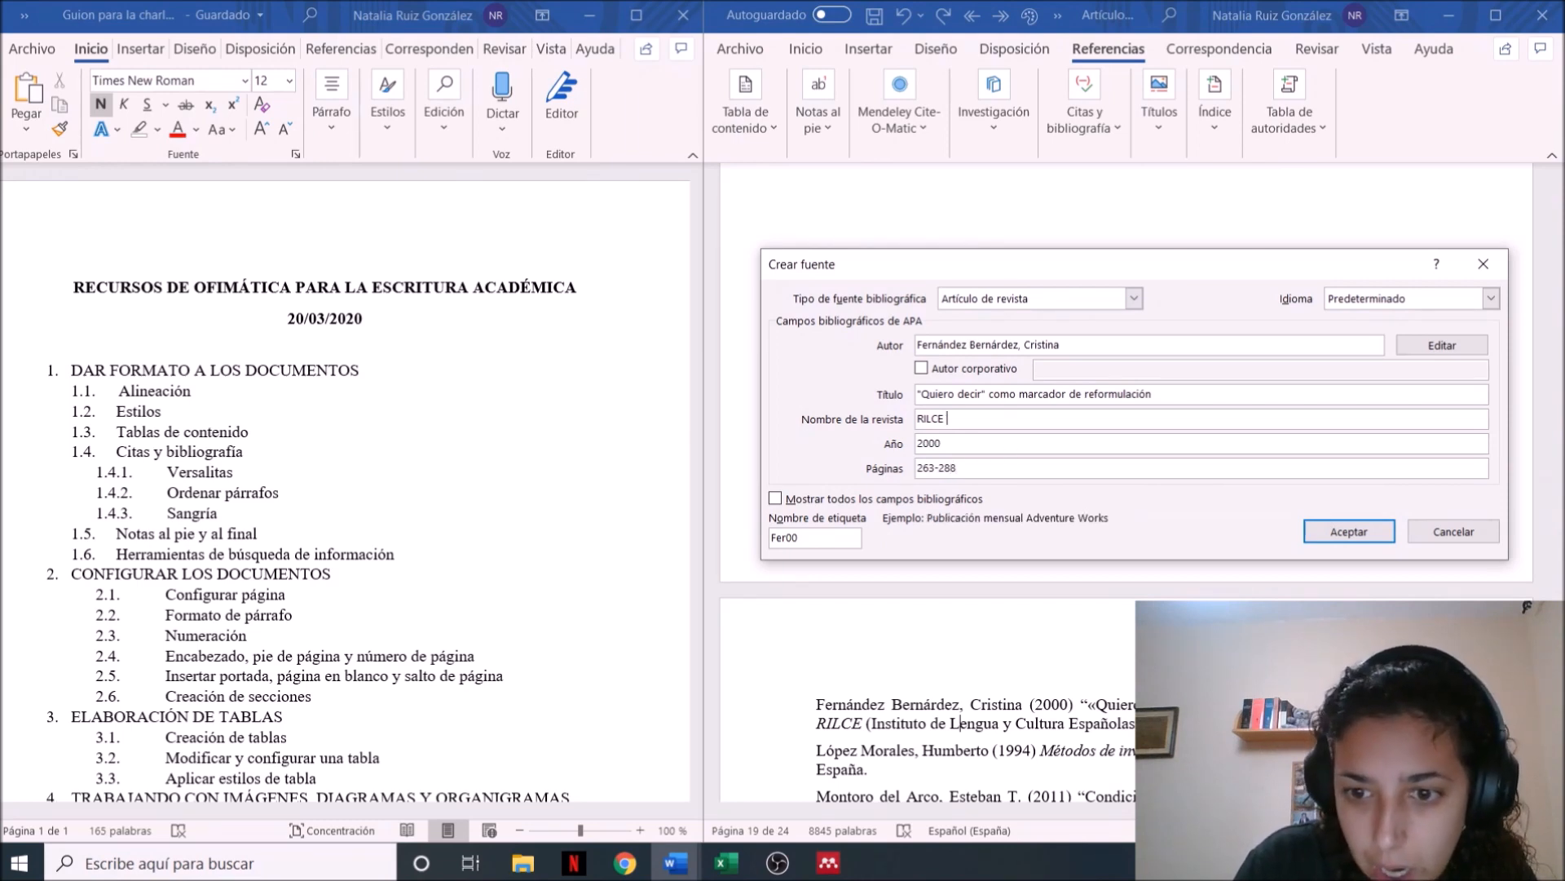
text(16(2))
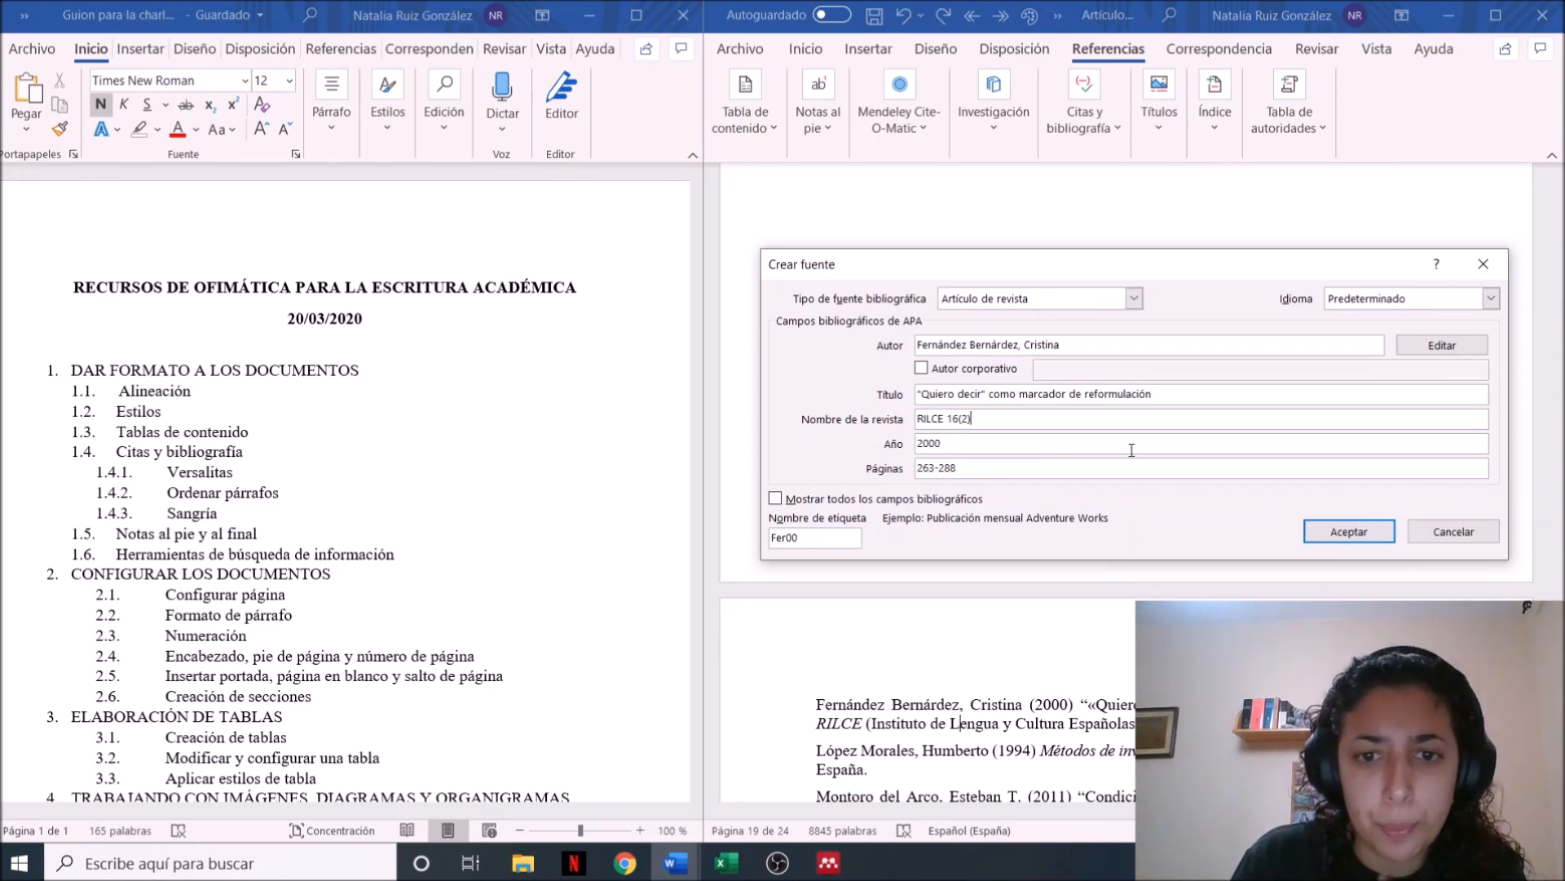
click(1343, 532)
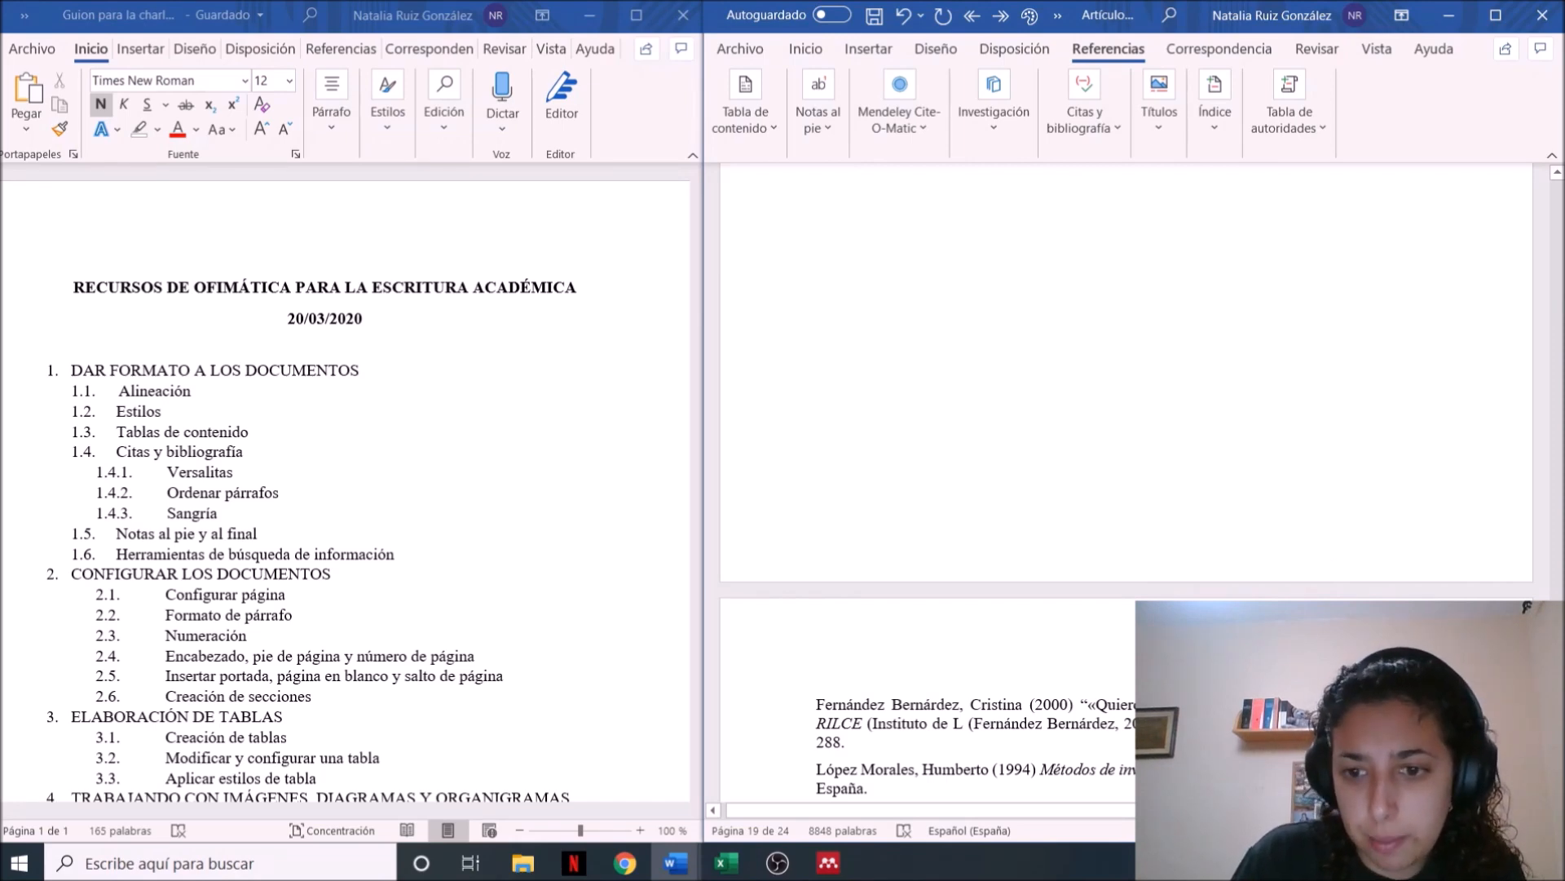
Move the inserted citation from inside the first bibliography entry to the start of that entry
click(970, 723)
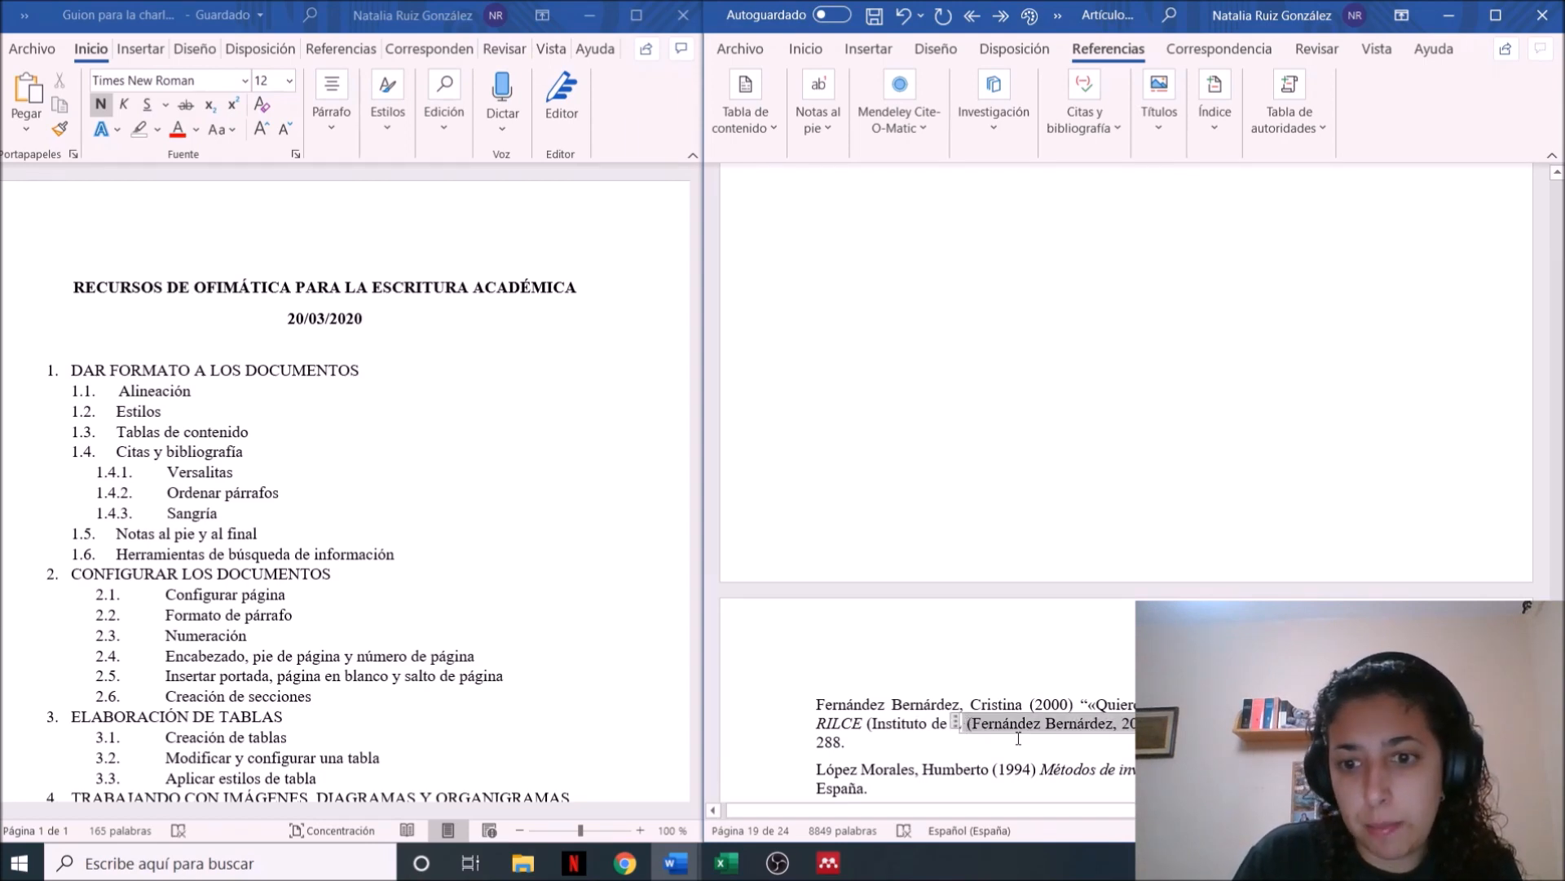
drag(962, 721, 929, 494)
key(ctrl+z)
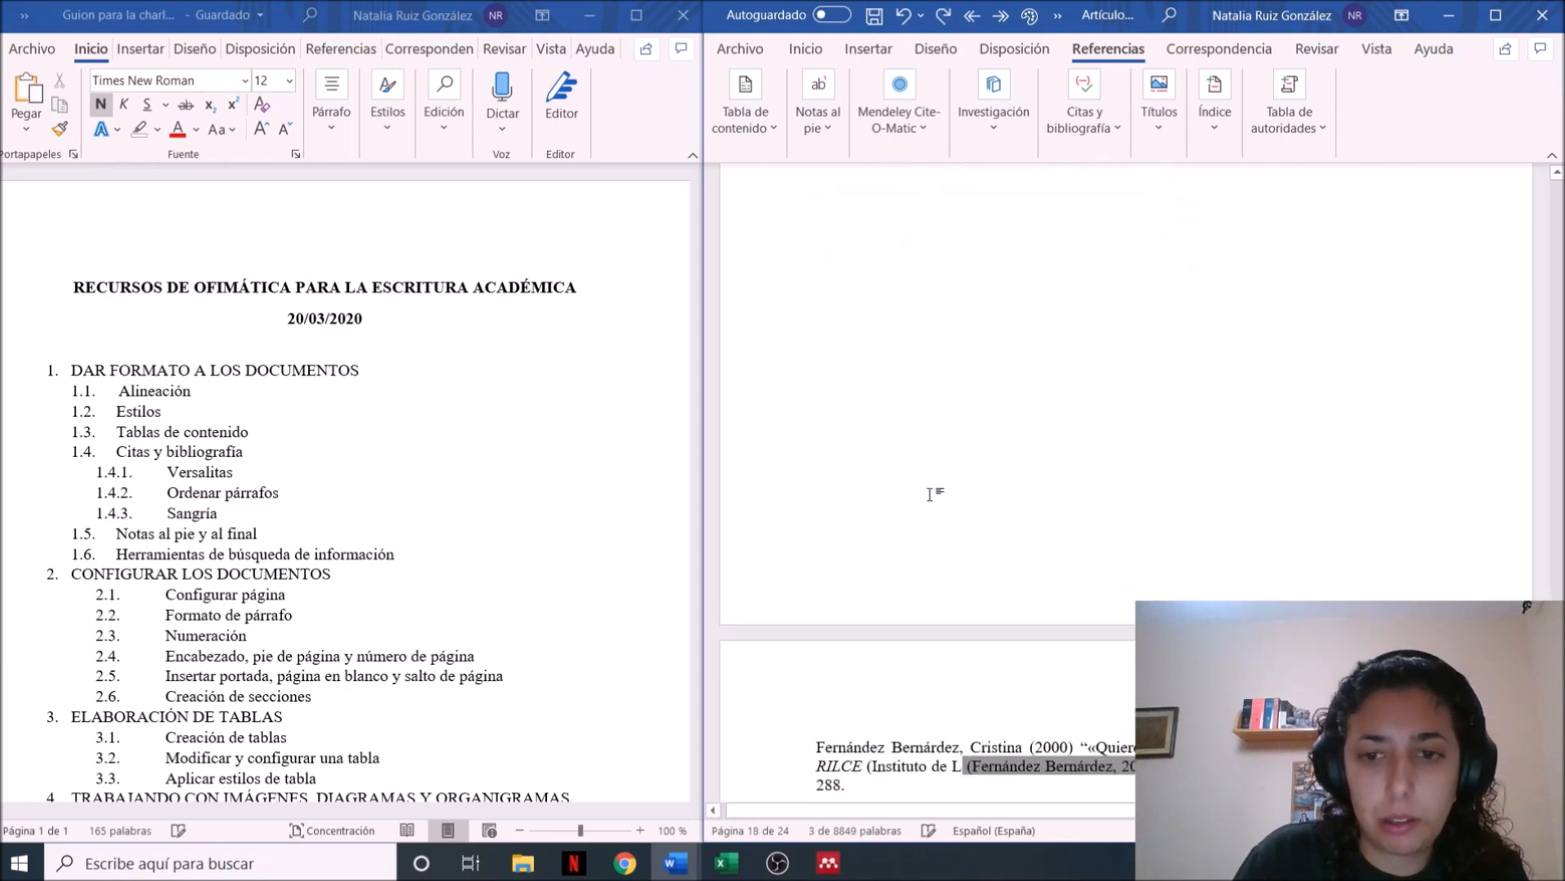
drag(963, 767, 817, 746)
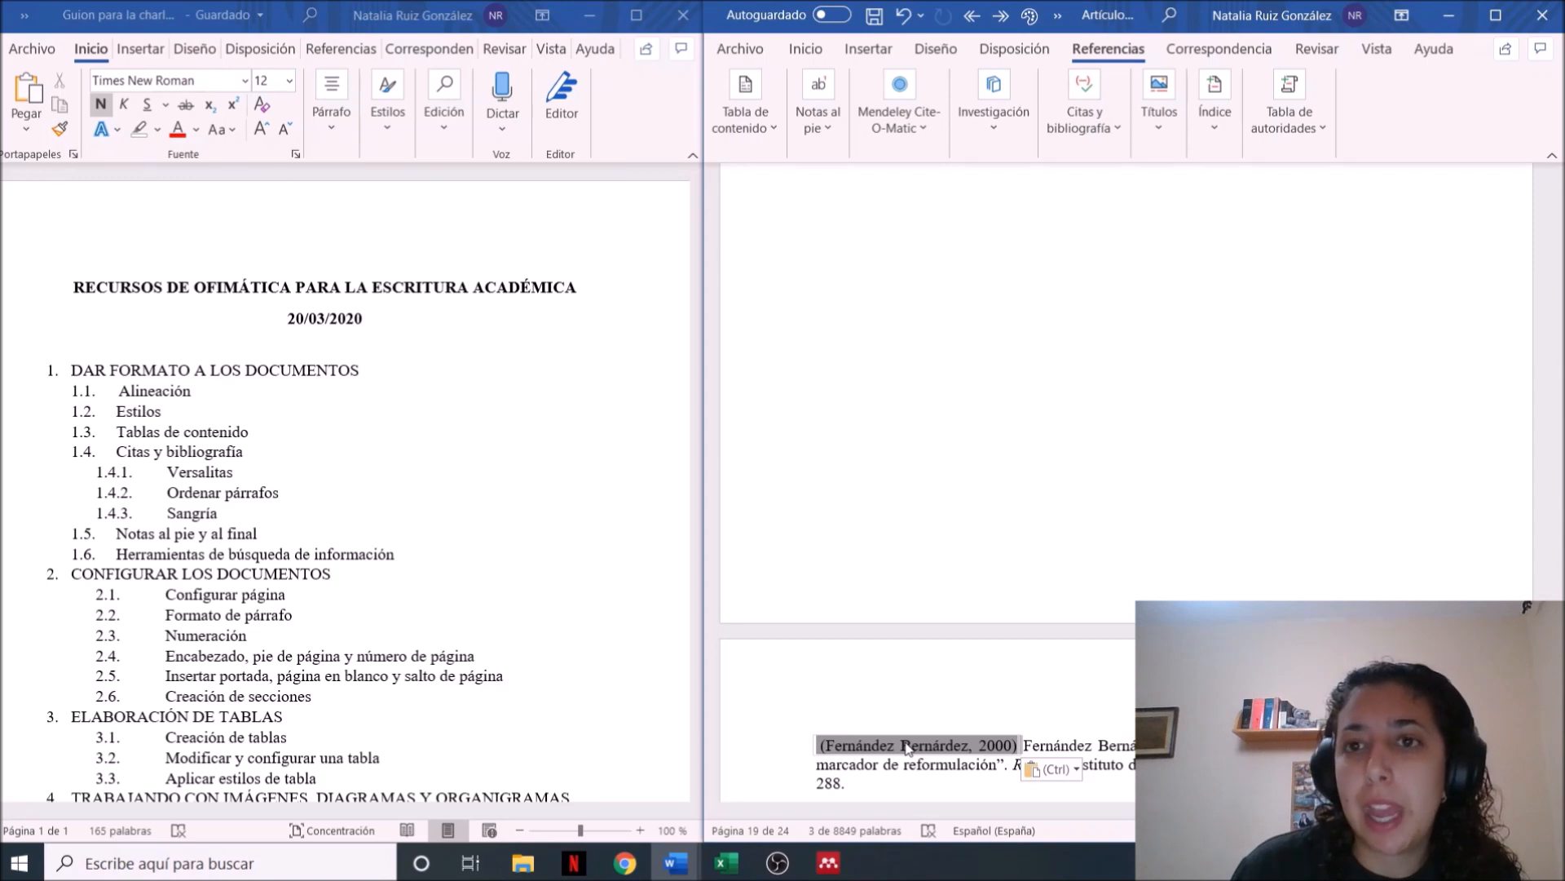
Separate the citation from the first entry with two paragraph breaks so an empty line lies between them
click(1015, 746)
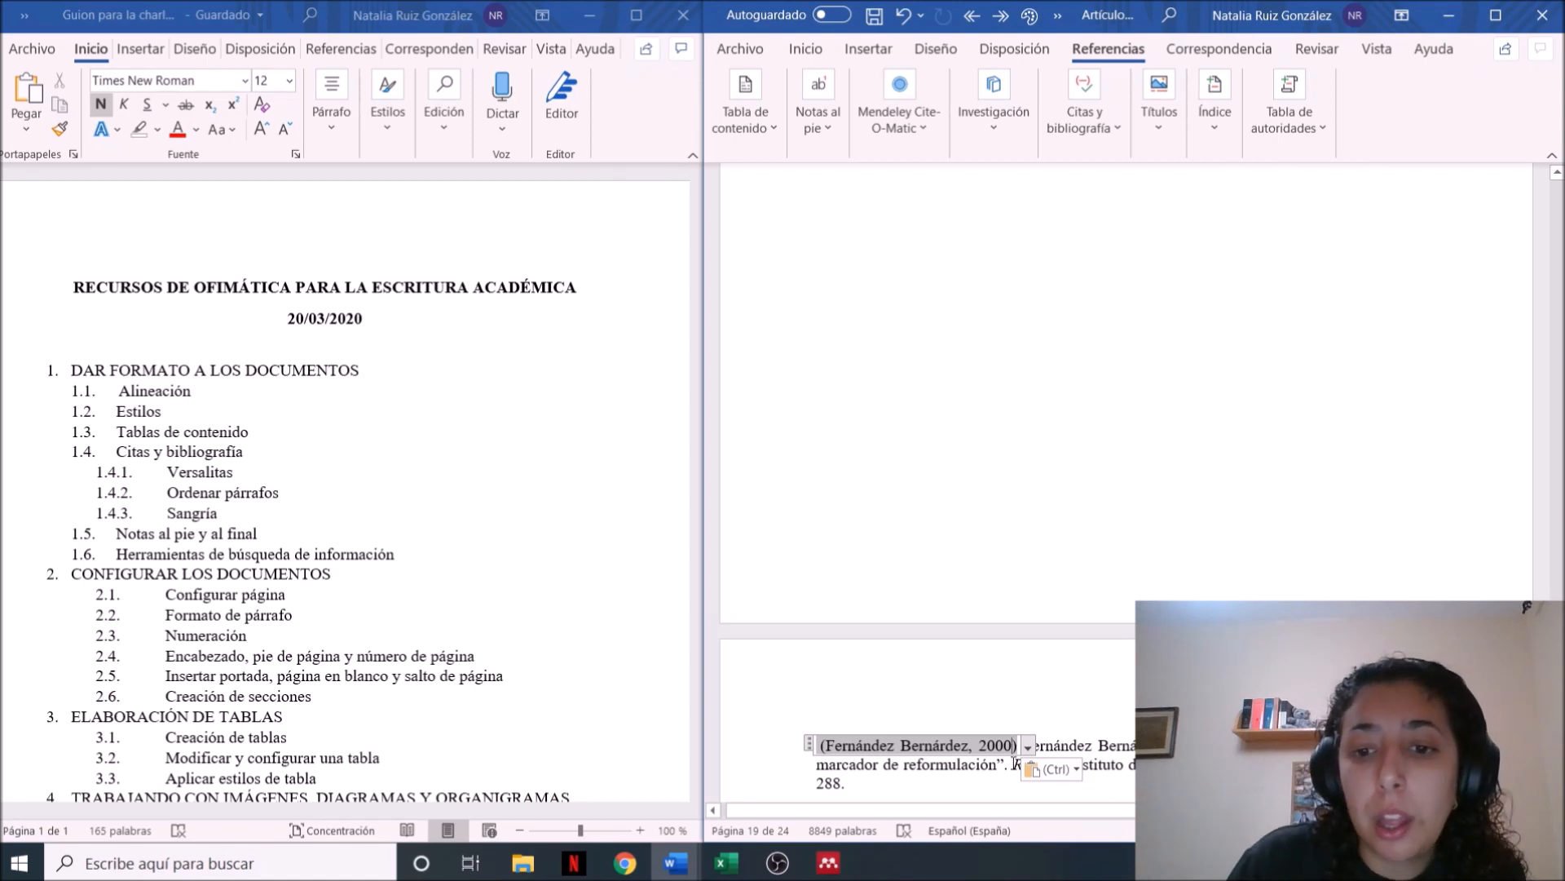
click(942, 763)
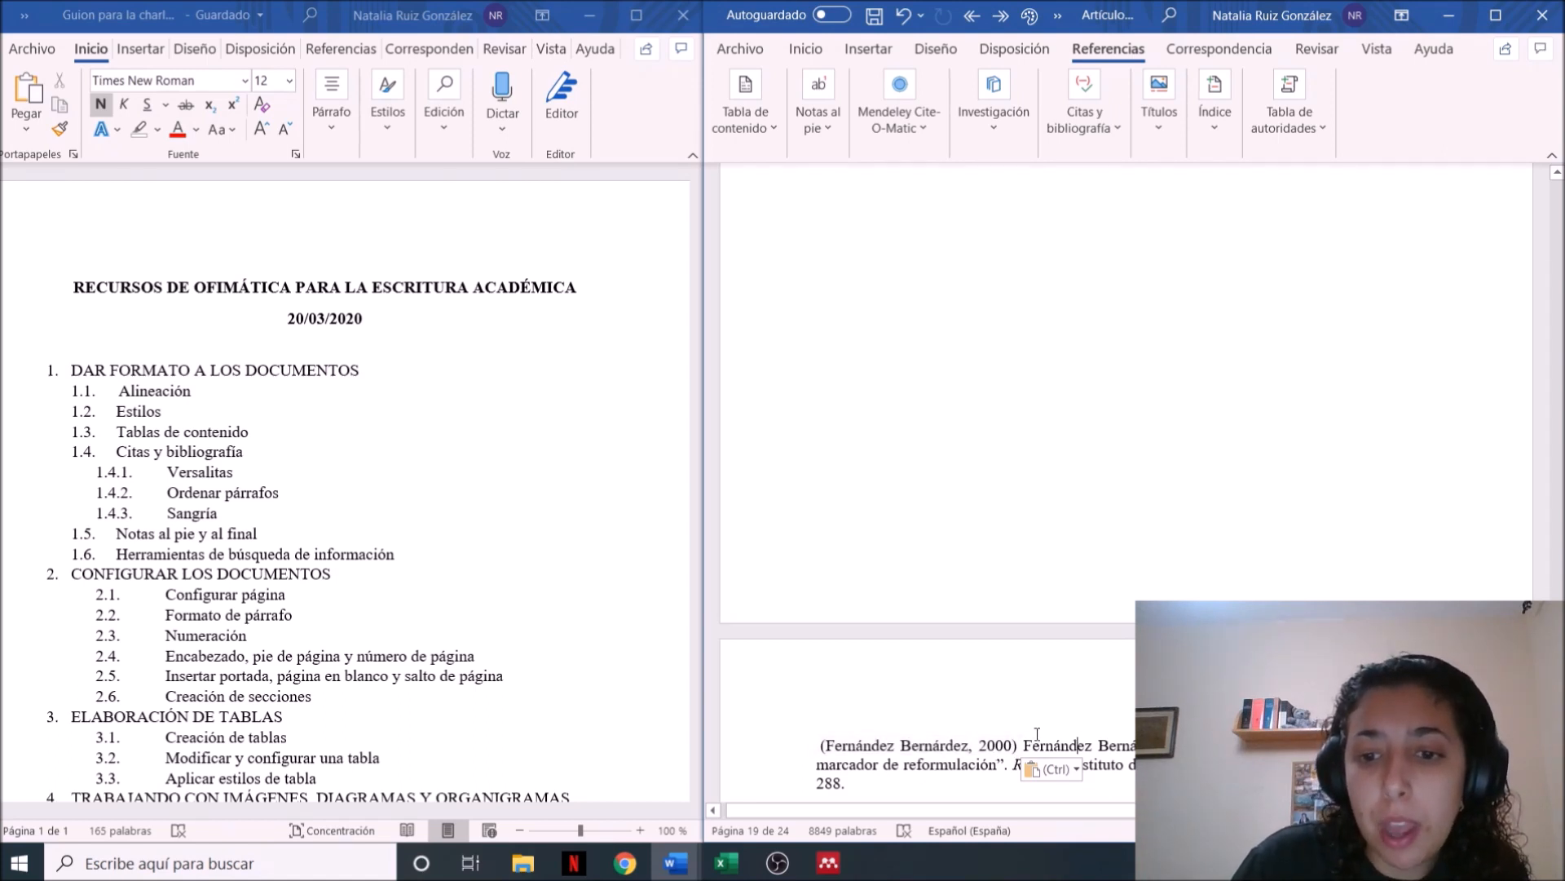
key(Return)
key(Return)
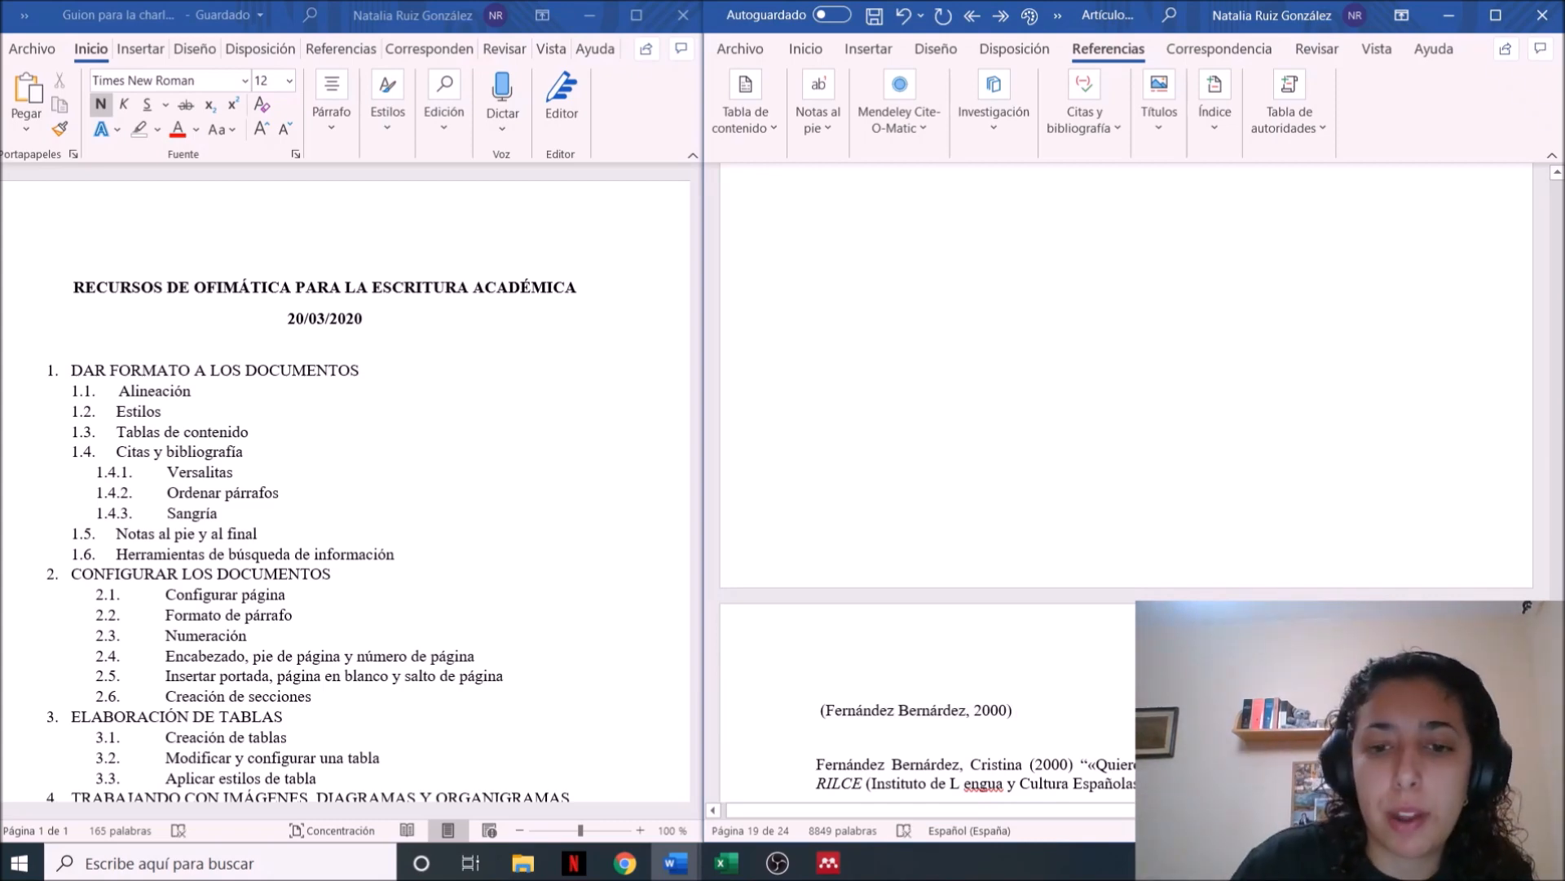
Insert the built-in Bibliografía list on the empty line below the citation and check its generated entry
click(1125, 137)
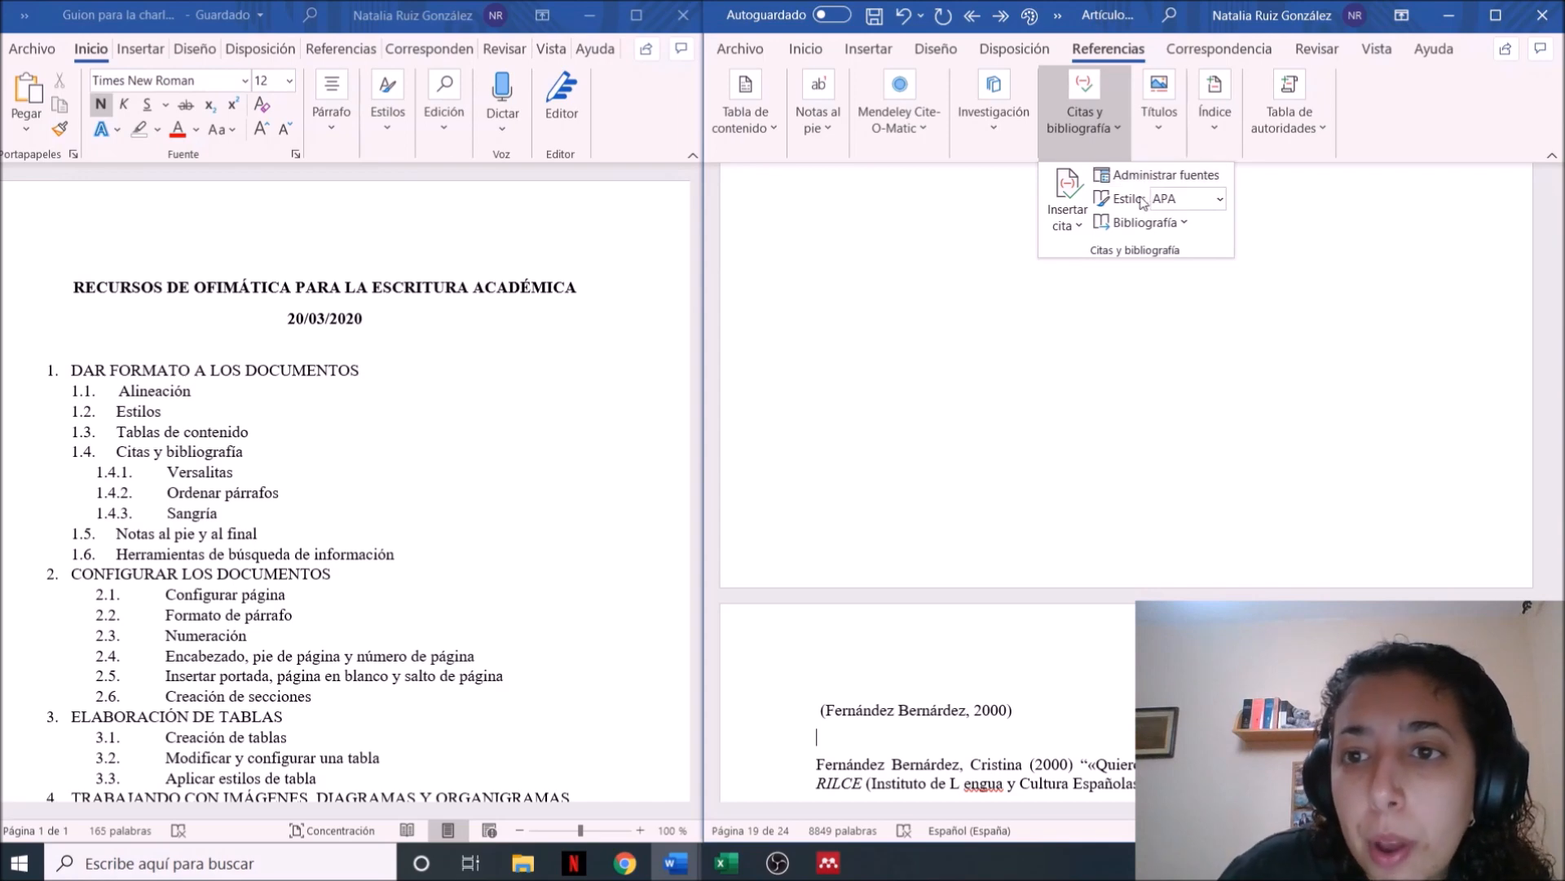
click(1172, 224)
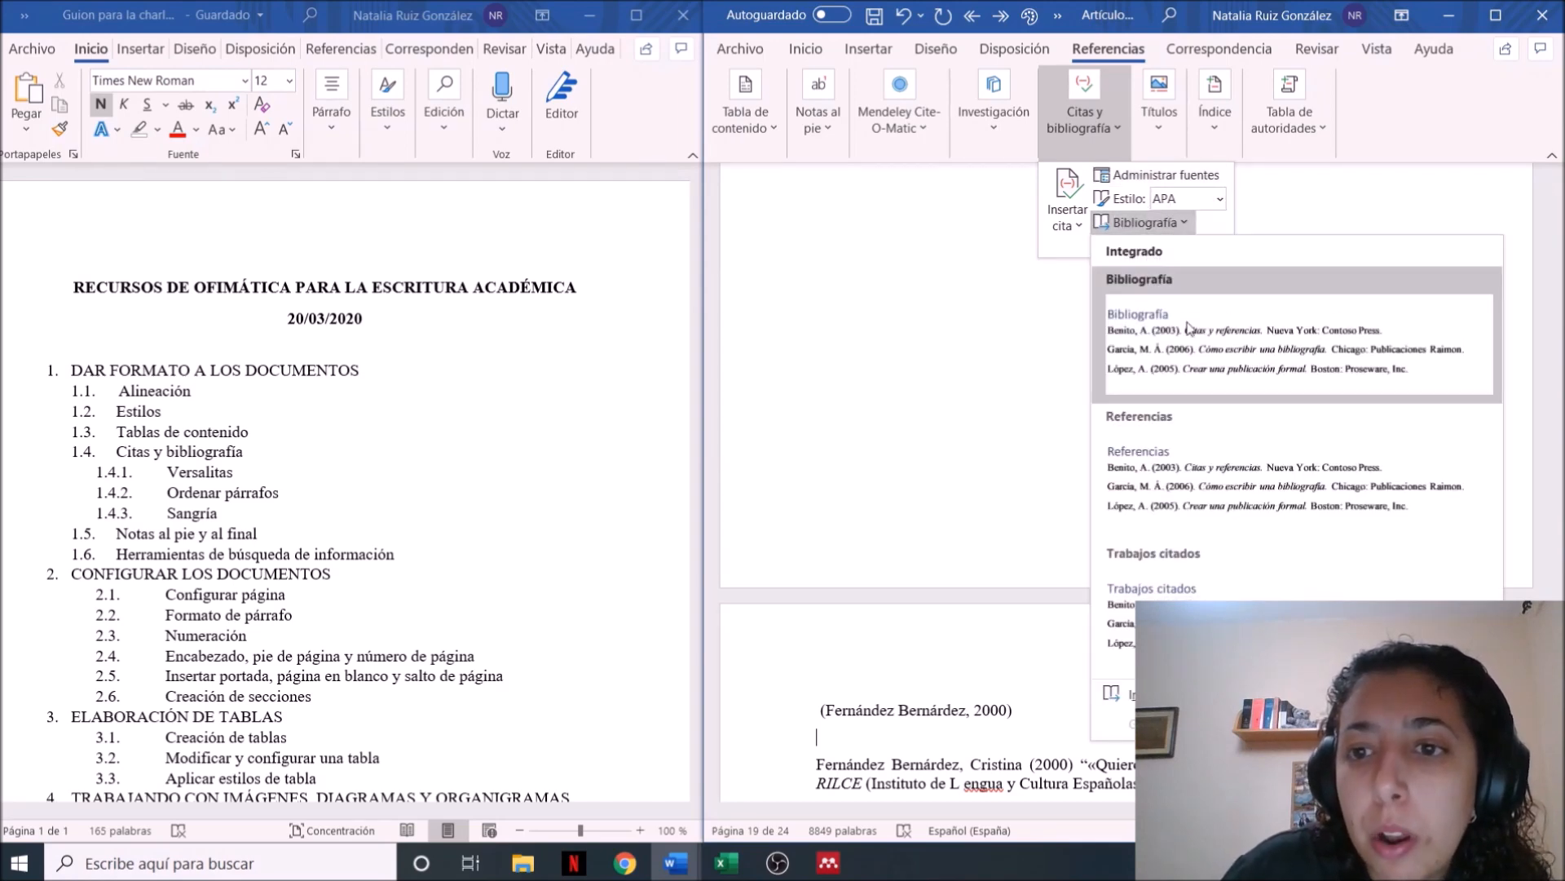
click(1191, 350)
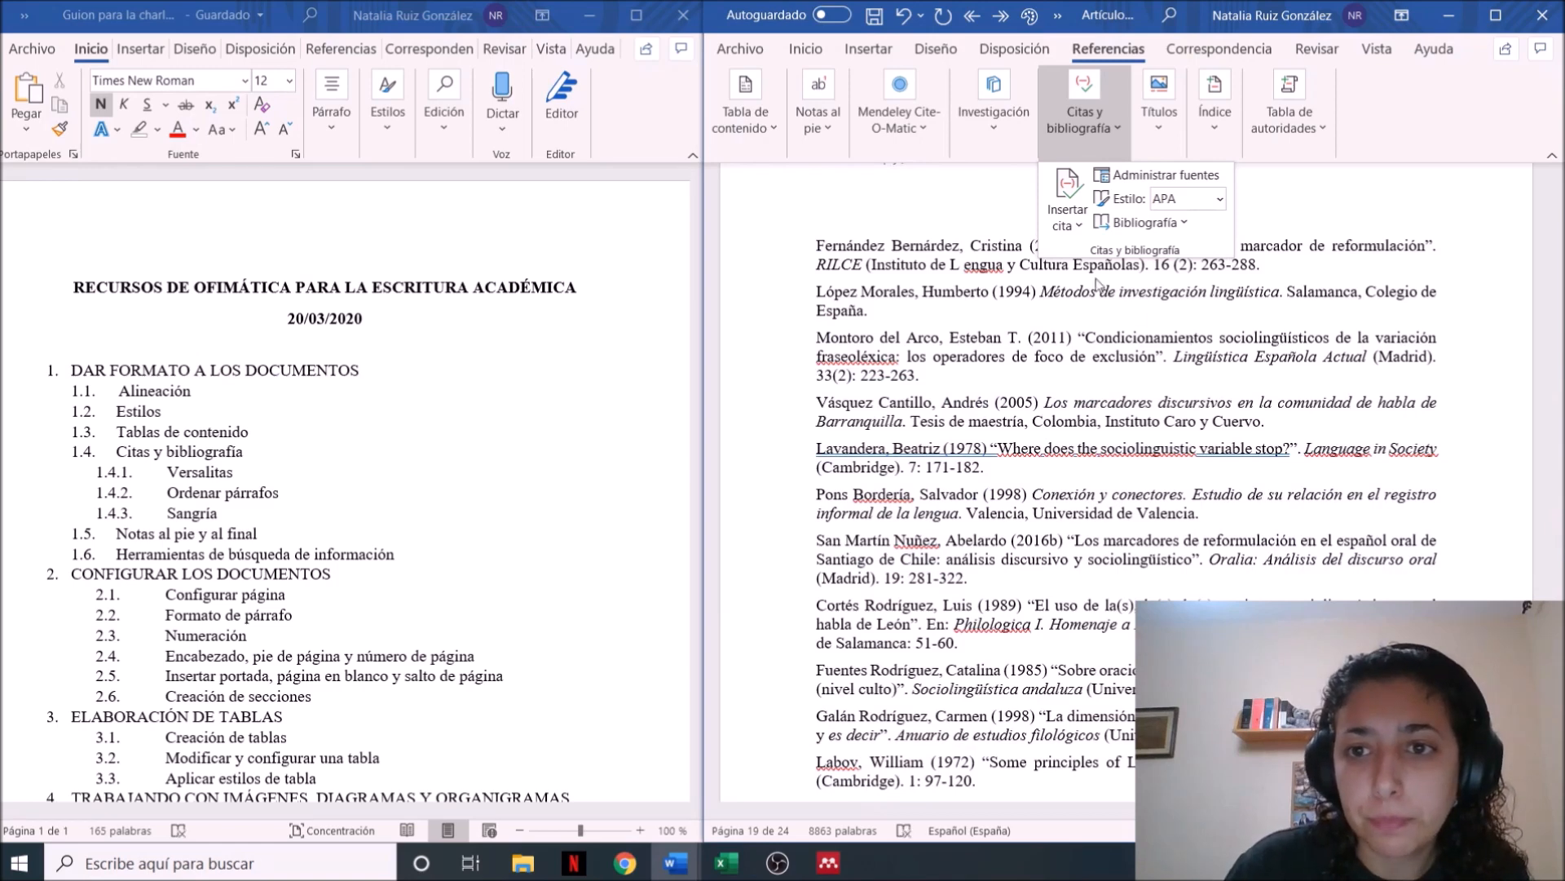
key(Up)
key(Up)
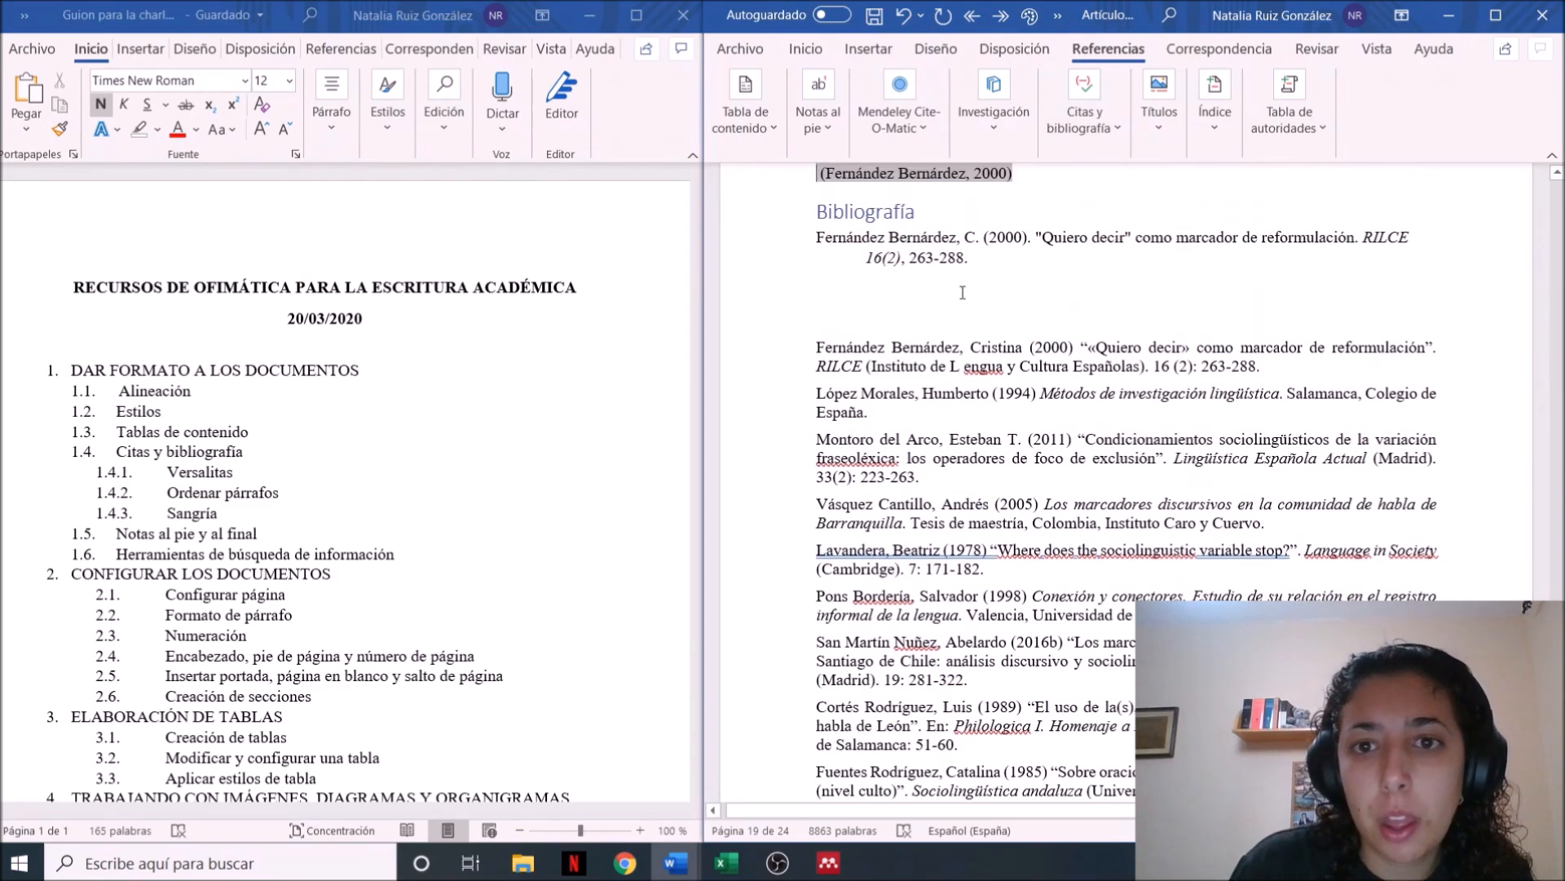
key(Down)
click(947, 265)
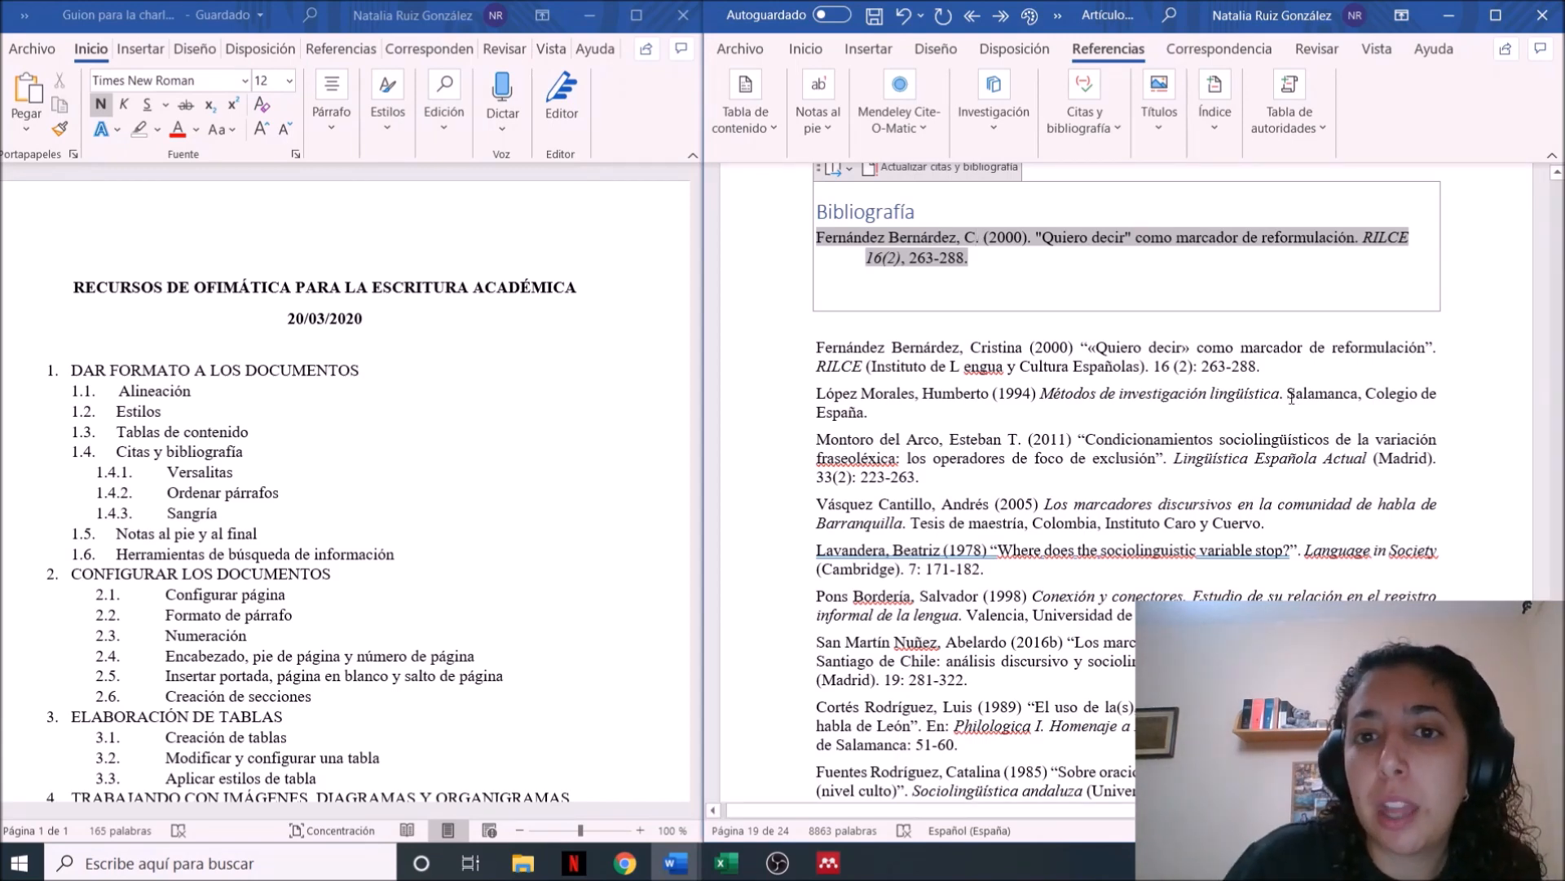
click(949, 408)
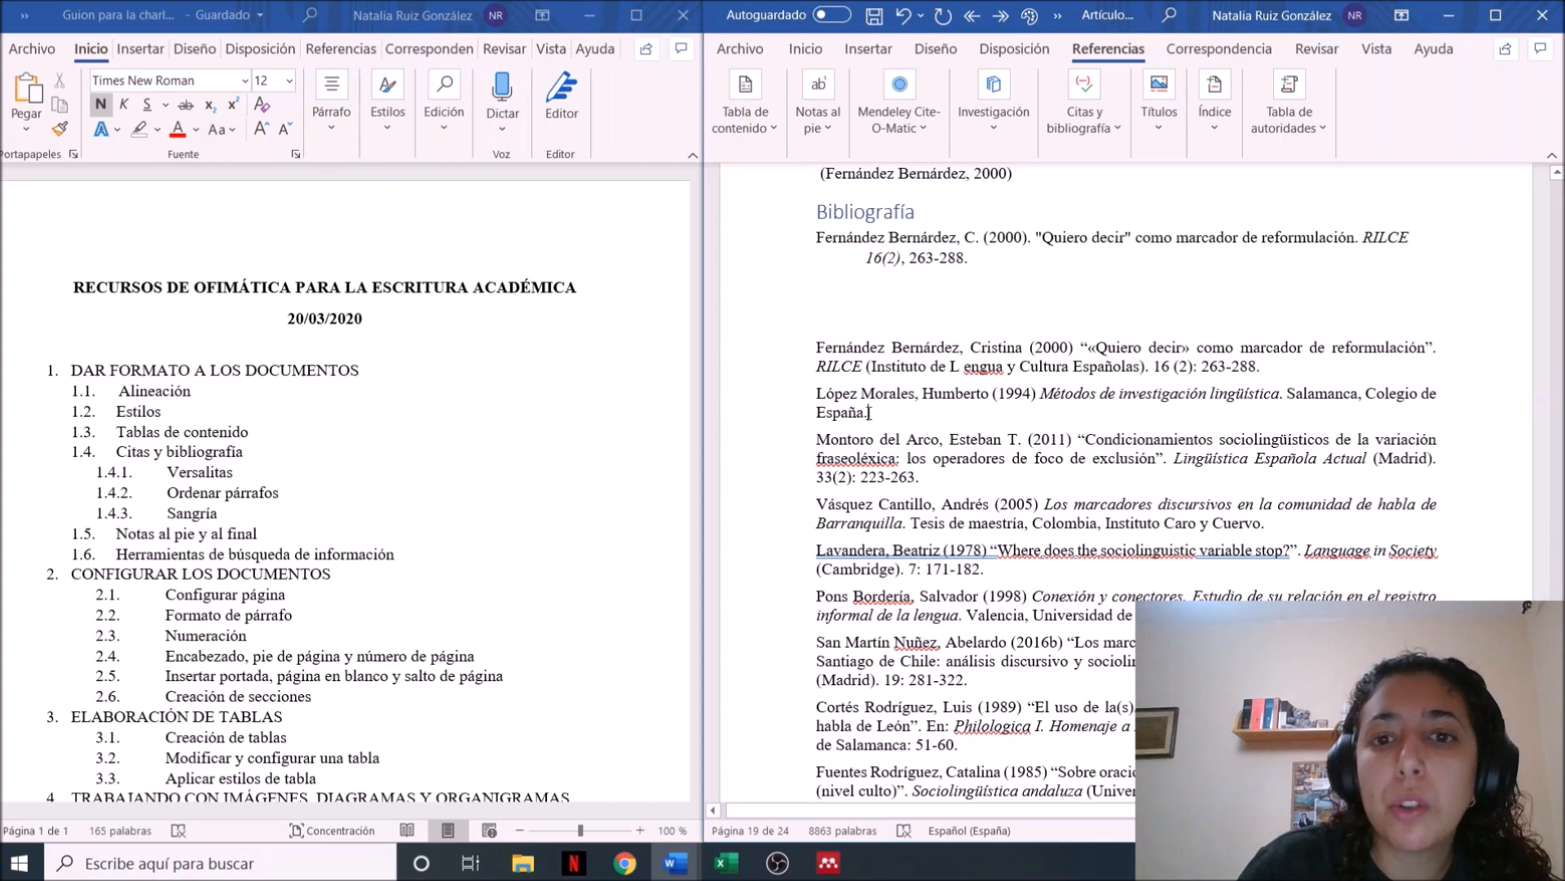
Apply the Versalitas effect to the author's surnames in the first hand-written entry and remove the stray space inside Lengua
drag(815, 346, 960, 346)
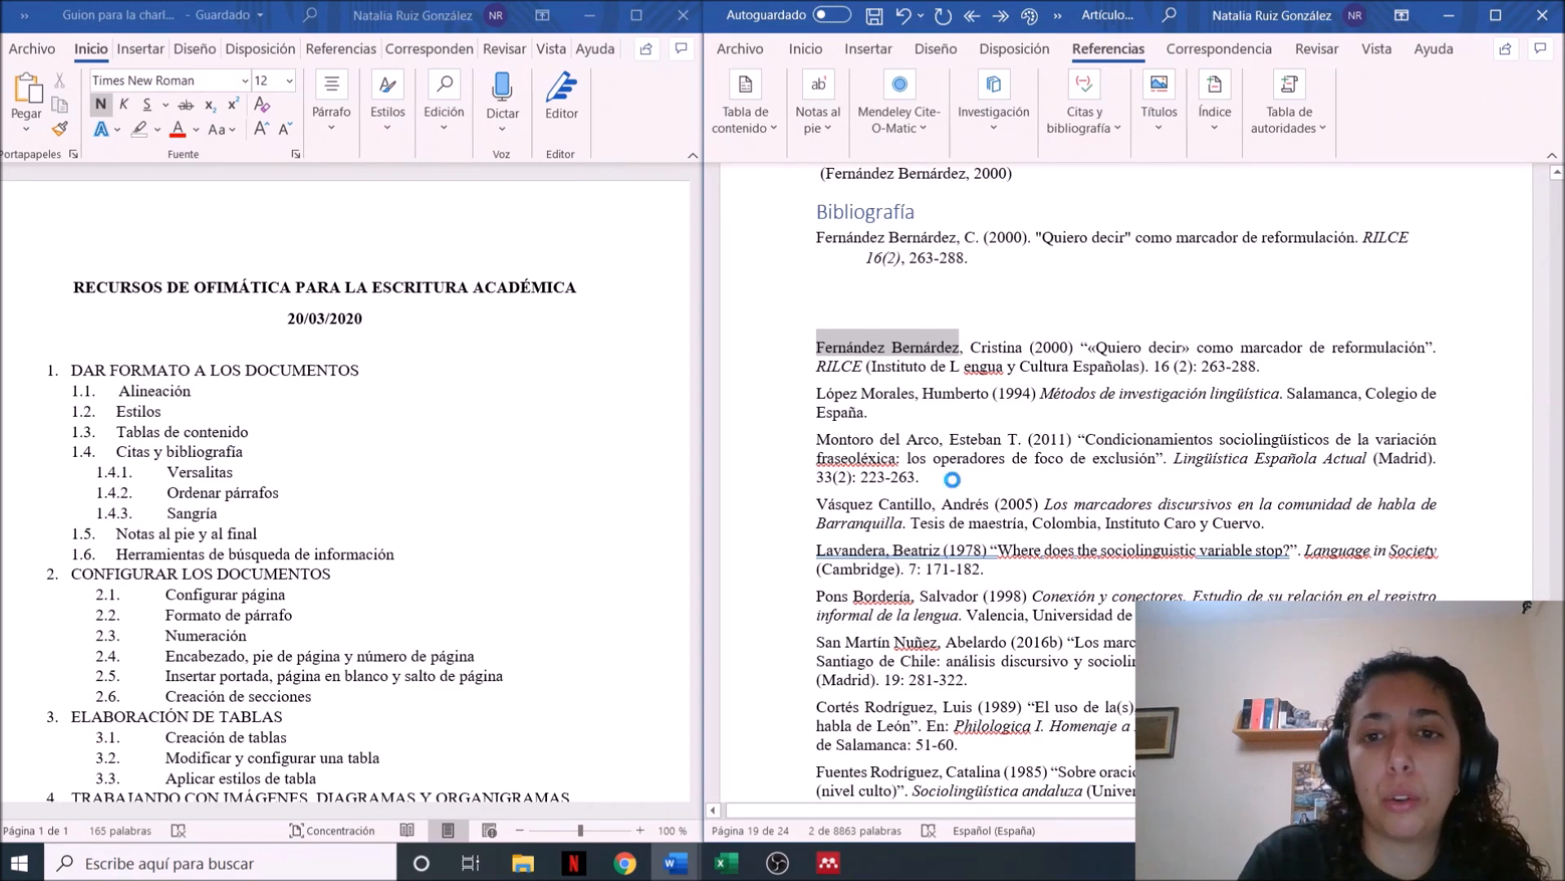
key(ctrl+m)
click(1265, 424)
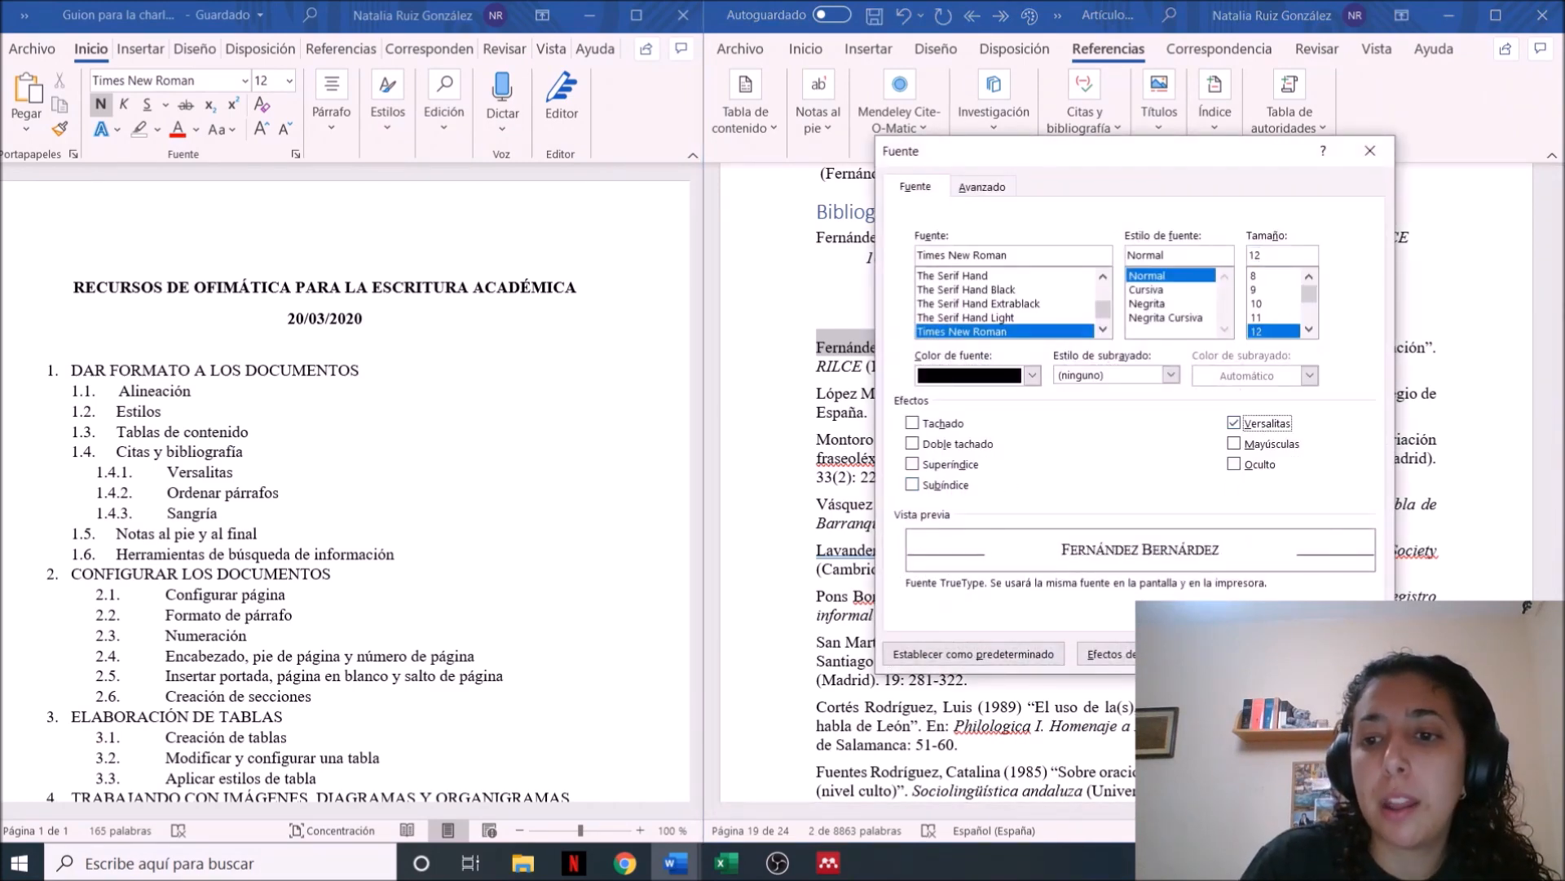
click(1264, 654)
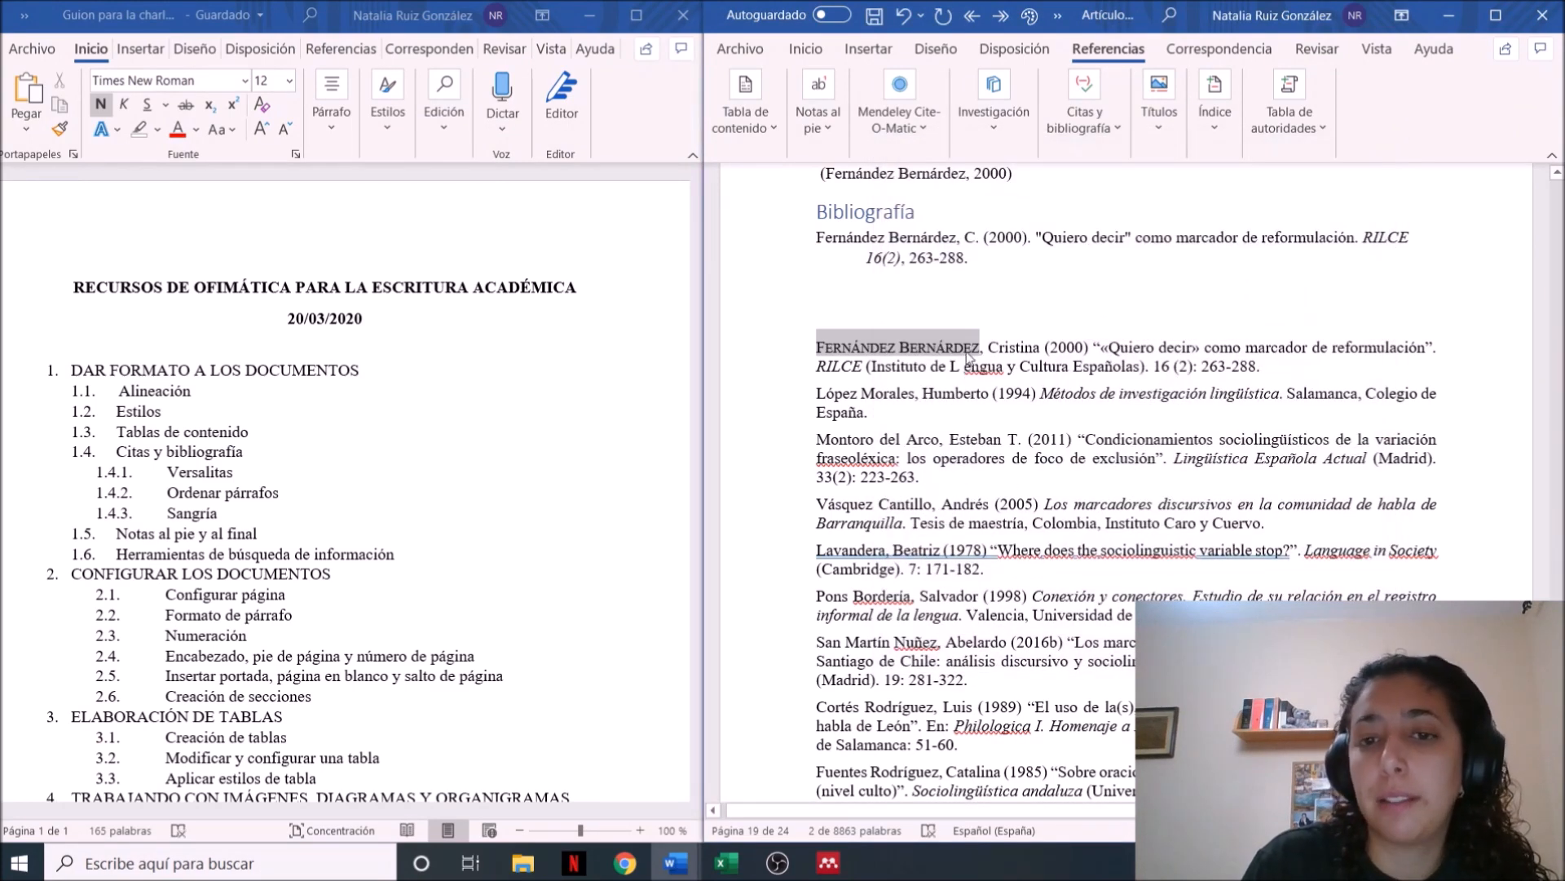
click(965, 392)
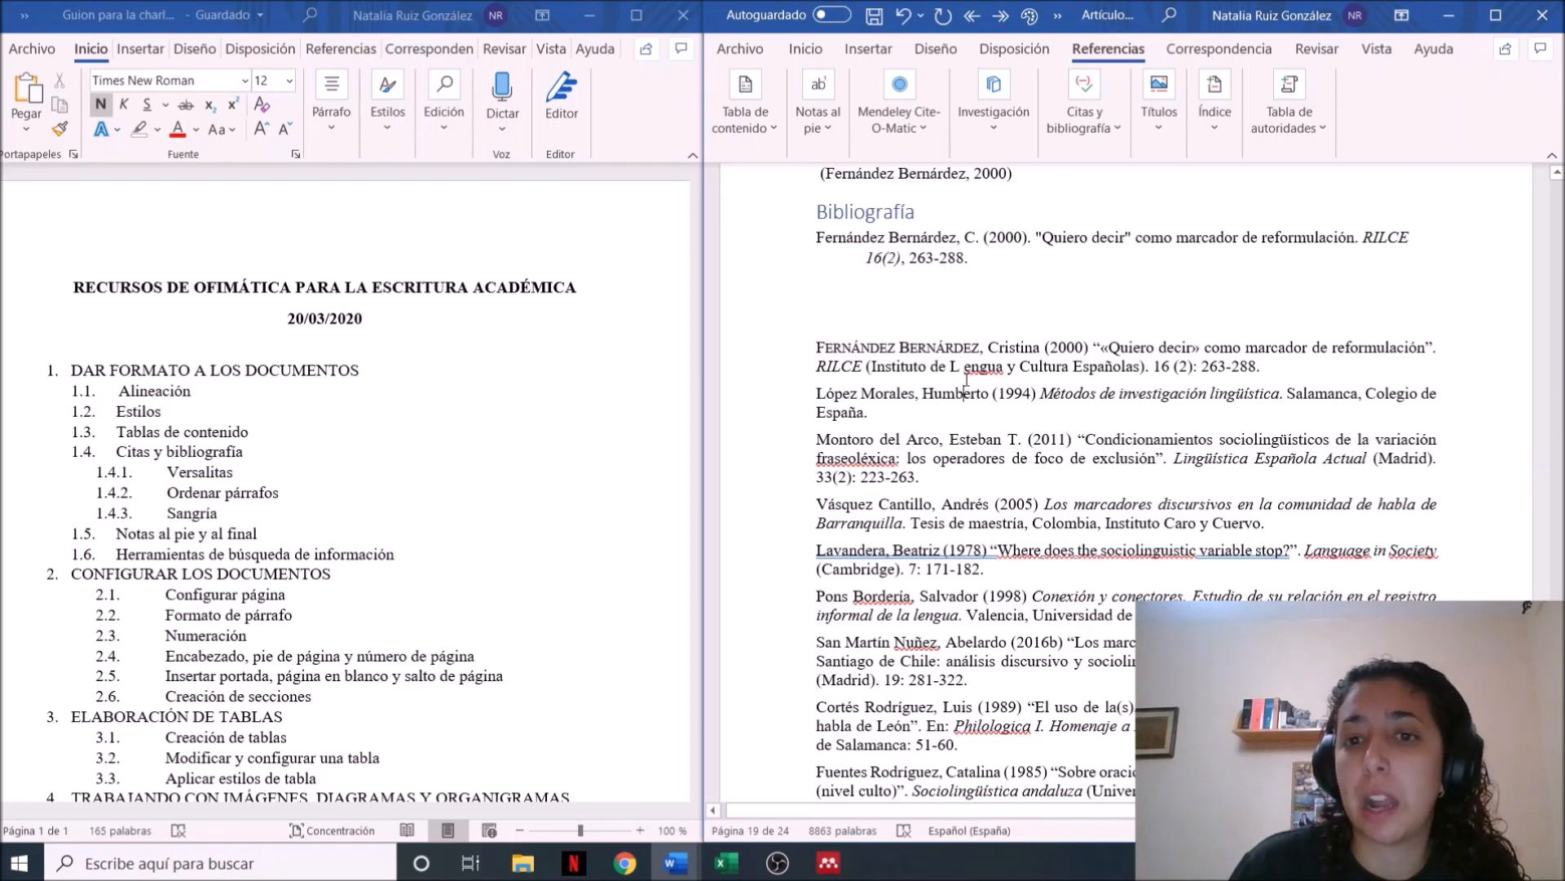
click(964, 366)
key(BackSpace)
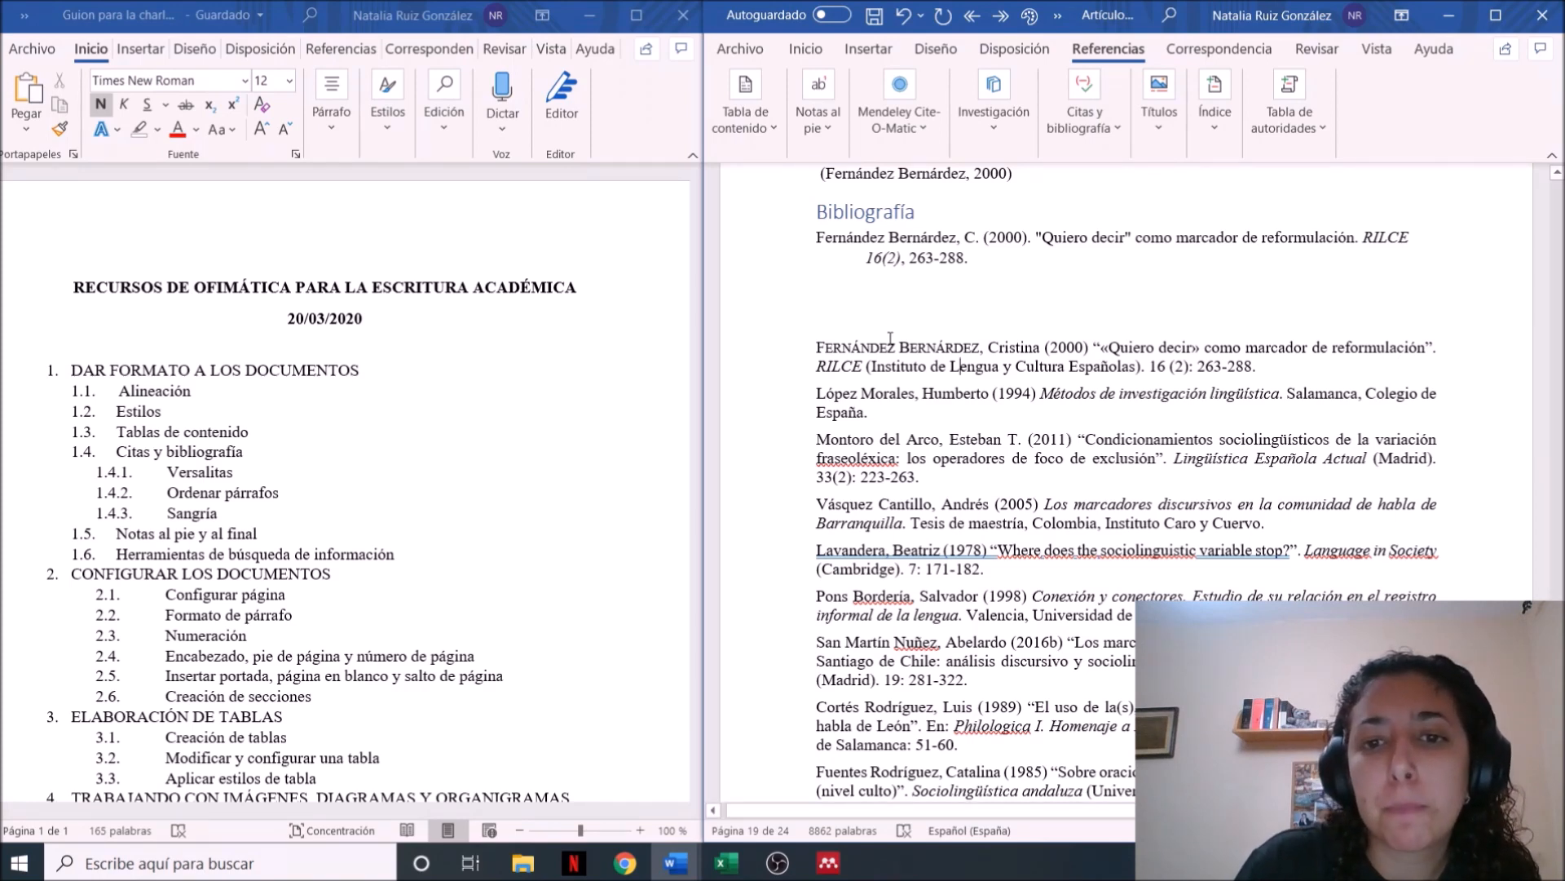
Apply the Versalitas effect to the author's surnames in the second hand-written bibliography entry
drag(817, 394, 915, 398)
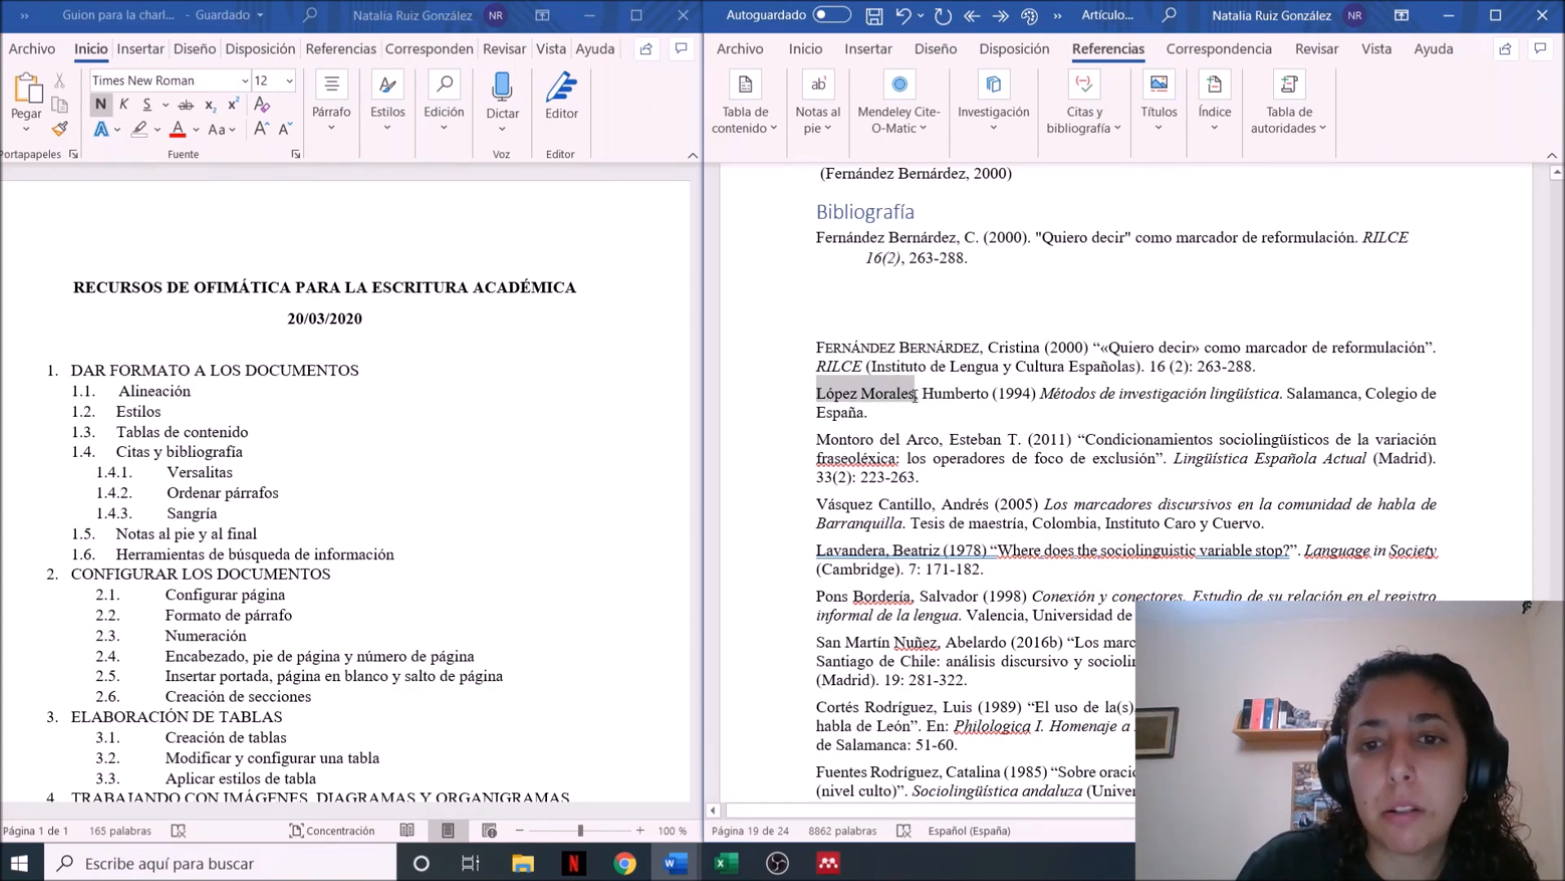
key(ctrl+m)
key(alt+v)
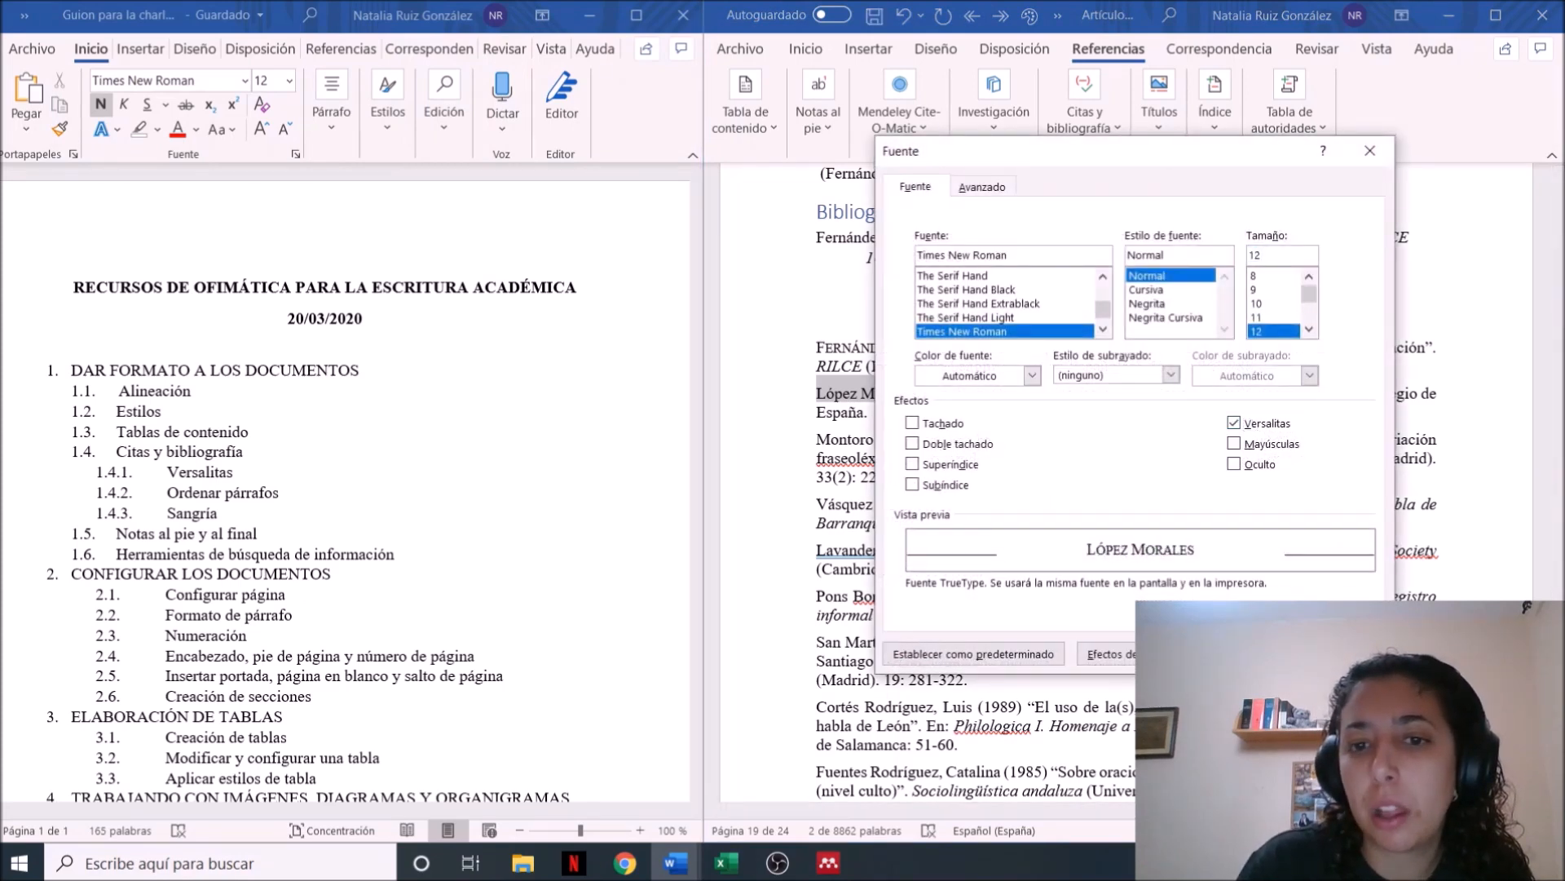
key(Return)
click(1107, 588)
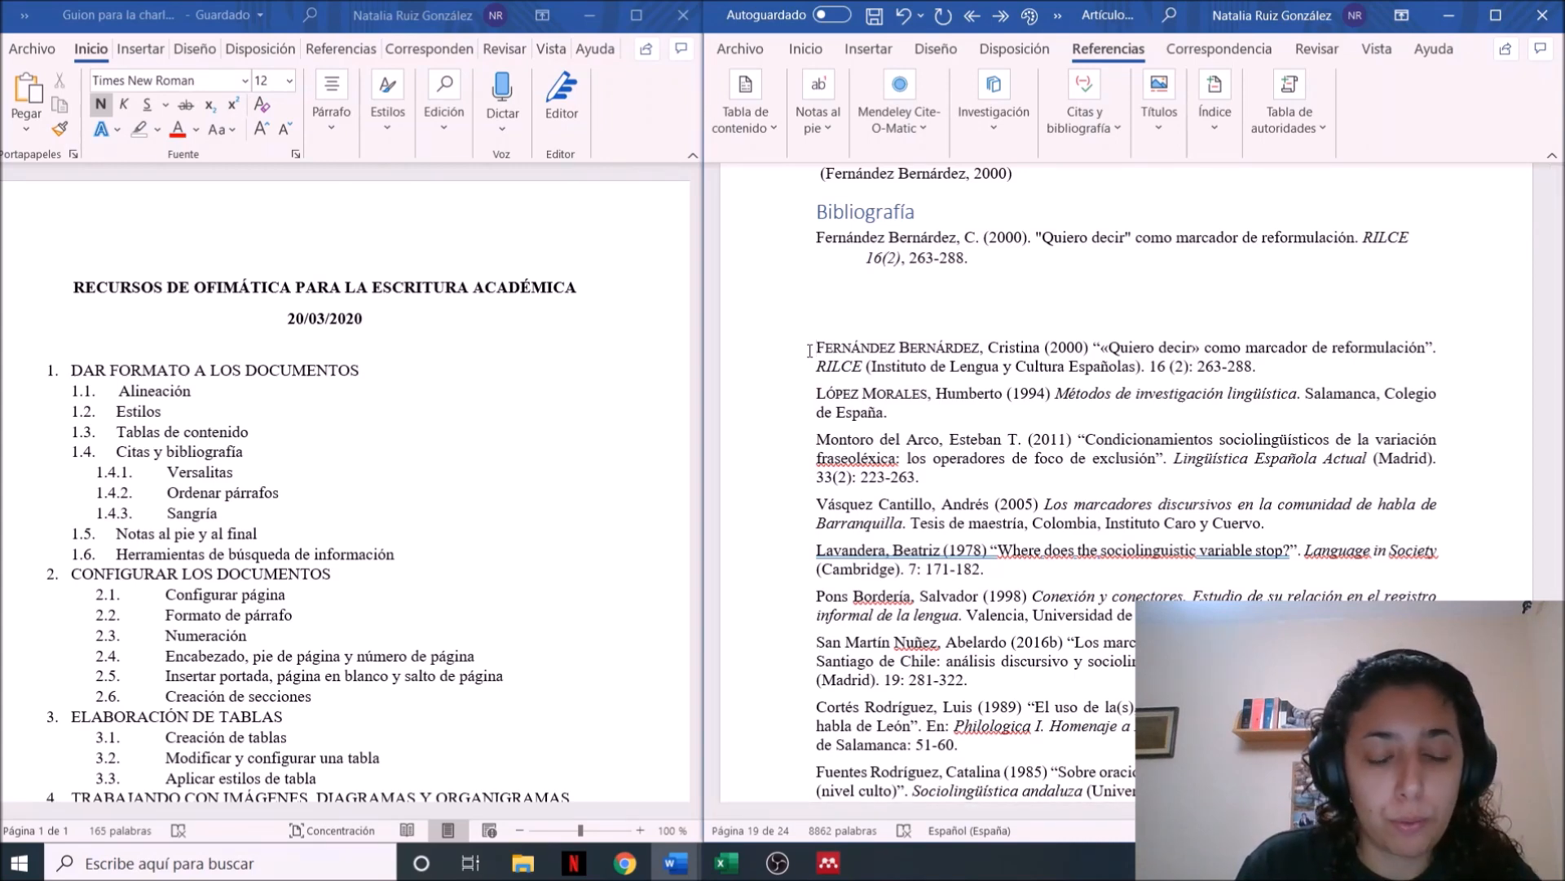
Sort all hand-written bibliography entries through the end of the document by Párrafos, type Texto, Ascendente, without a header row
key(ctrl+shift+End)
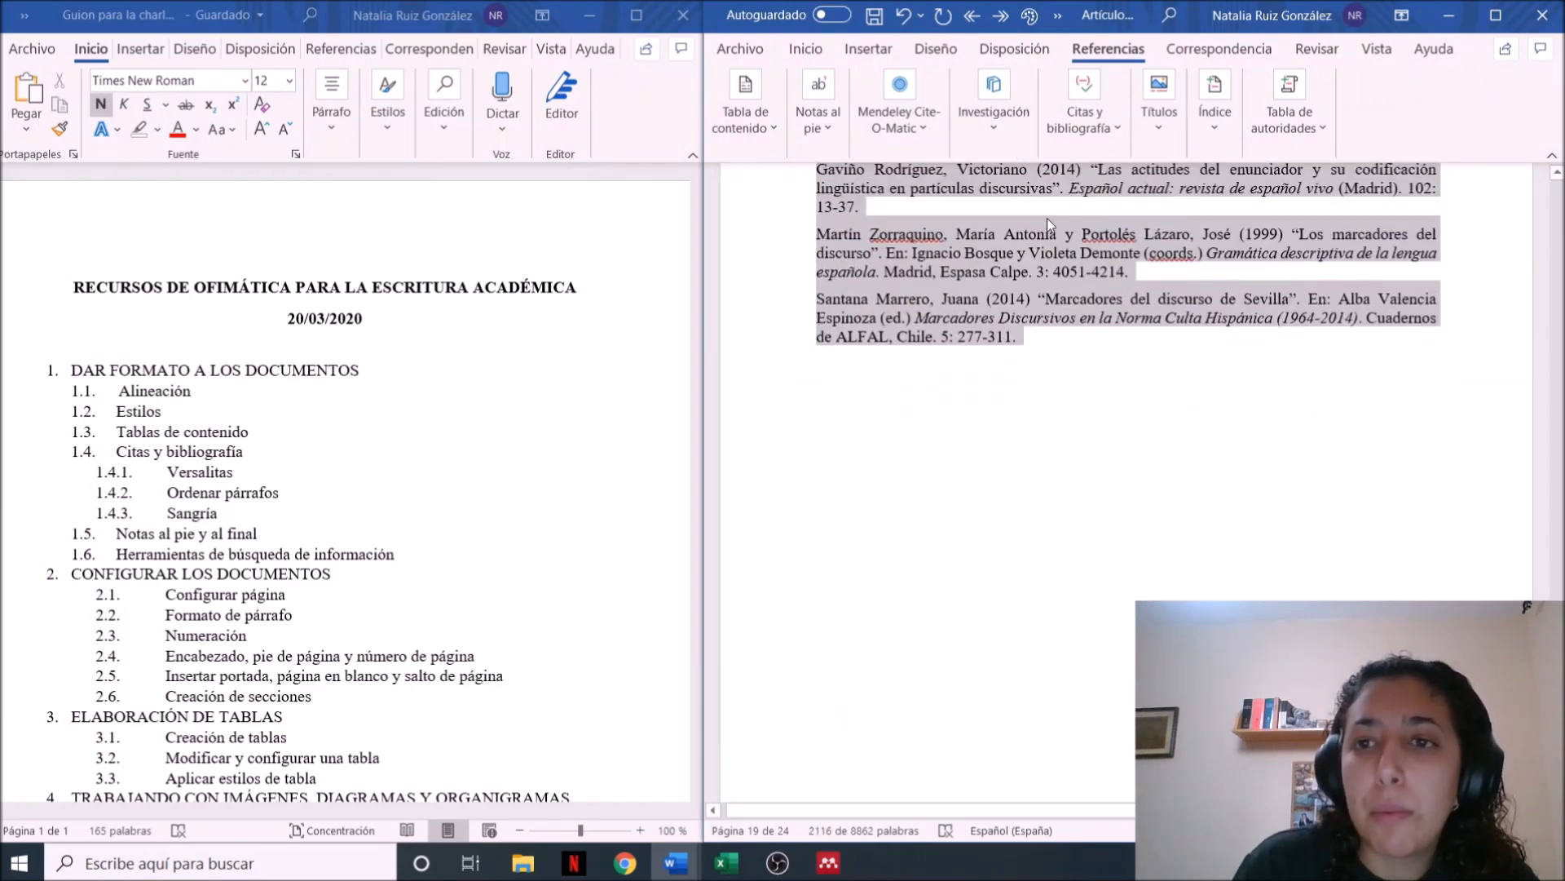
click(796, 51)
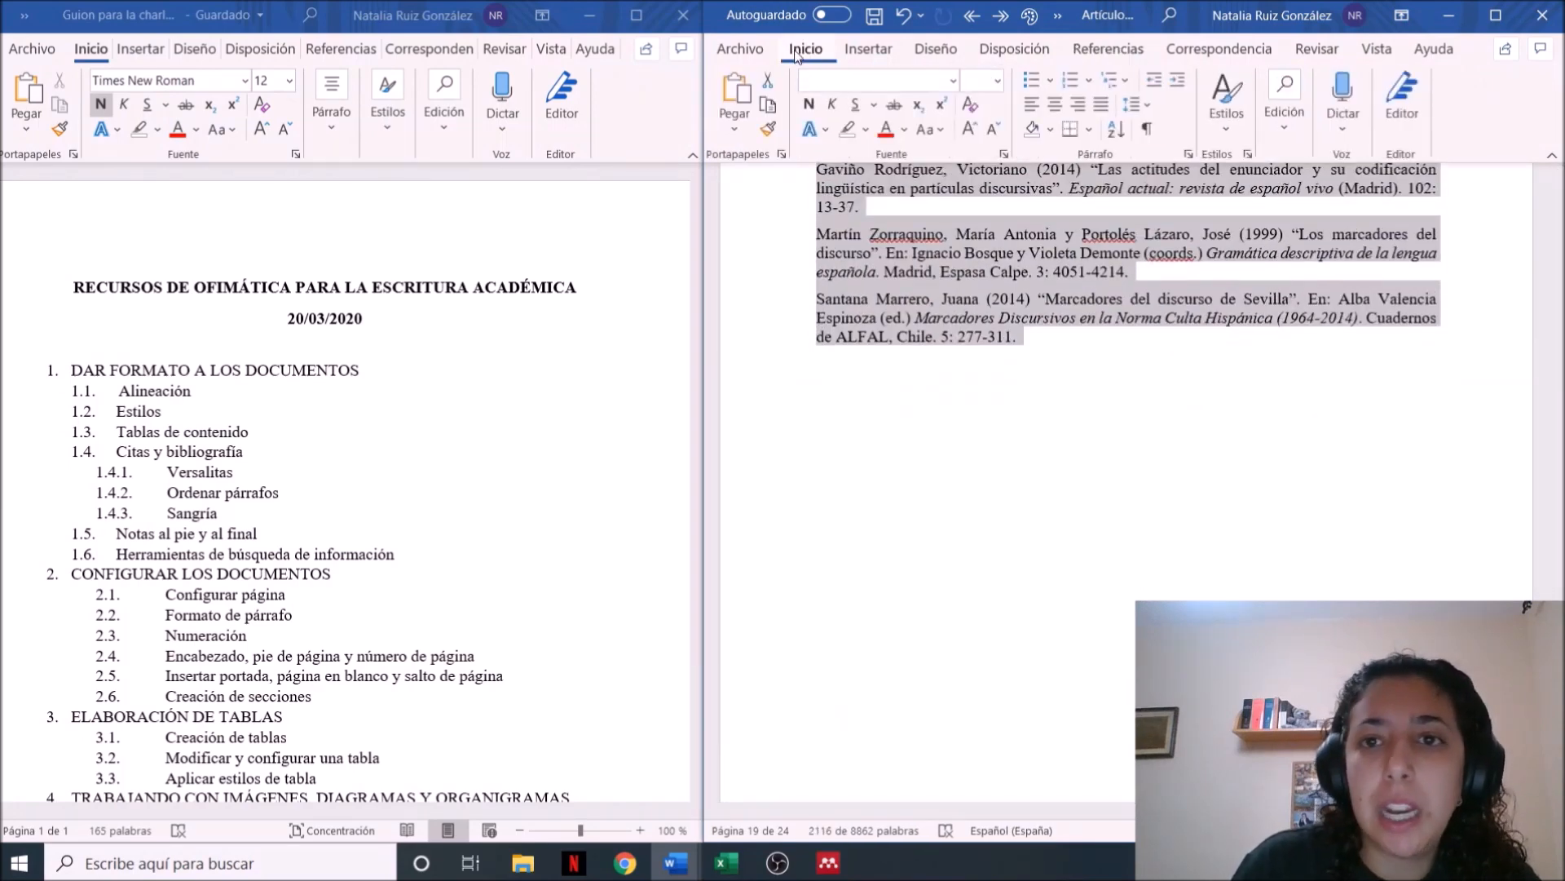
click(1116, 137)
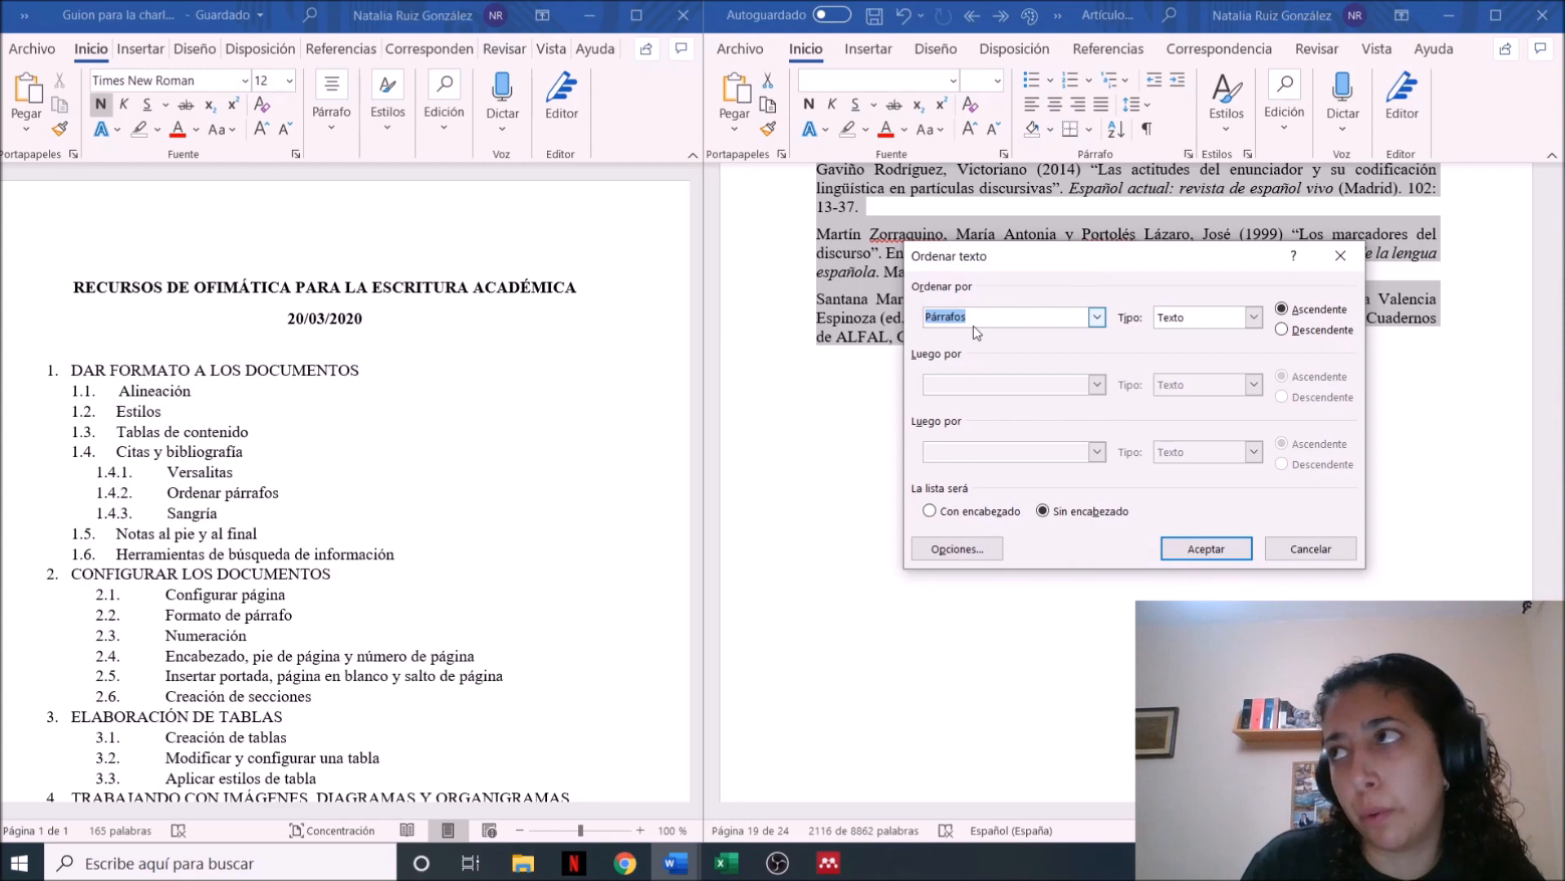
click(1098, 317)
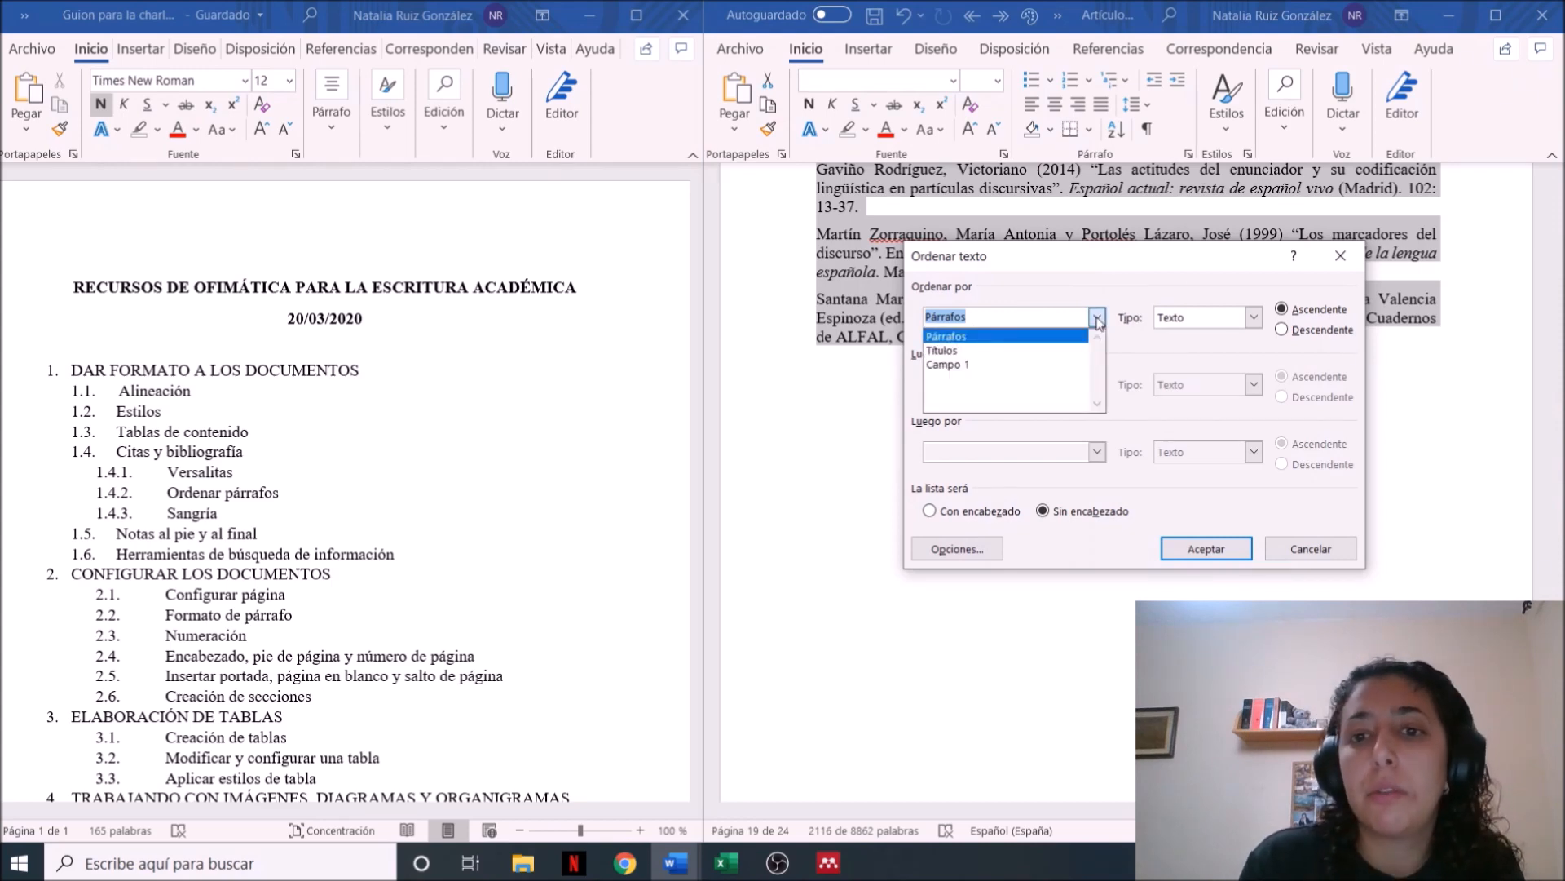
click(1097, 319)
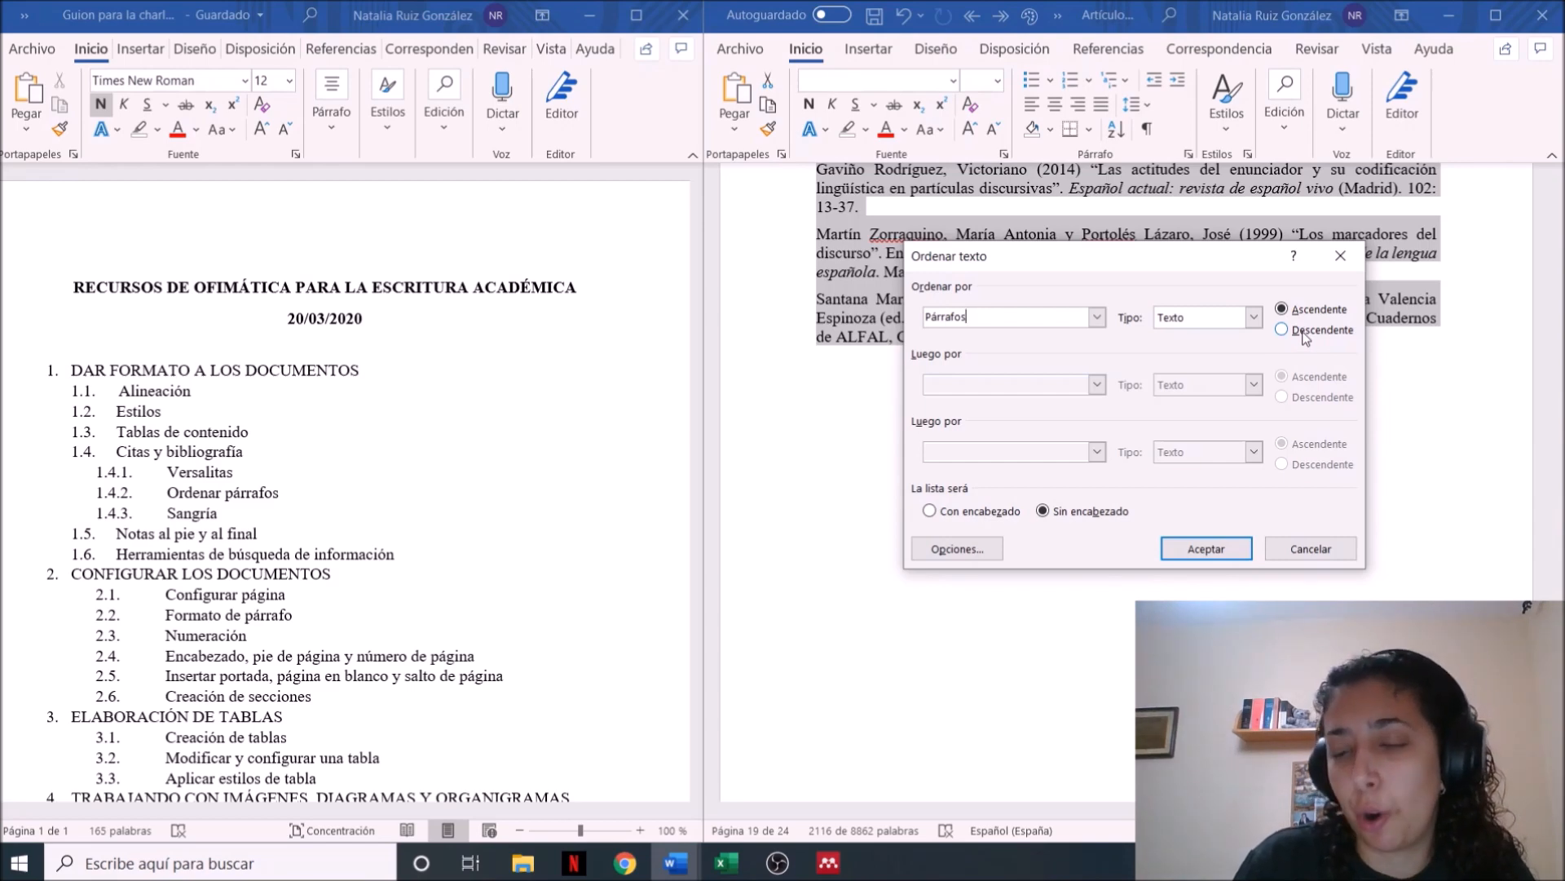
click(1206, 549)
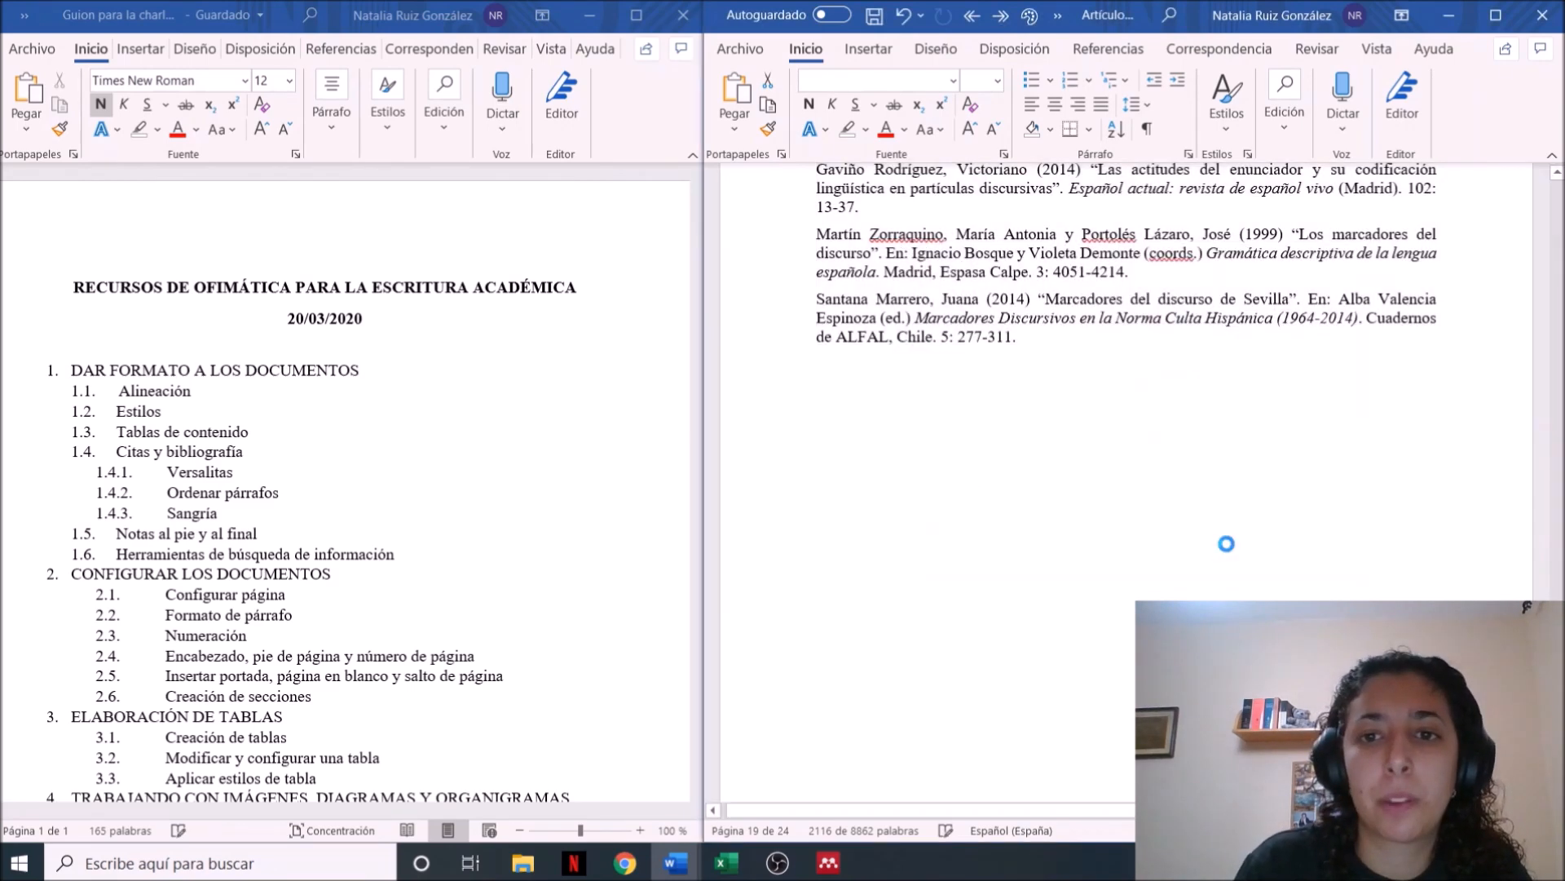
Review the sorted bibliography entries, checking surname order, publication years and the a/b suffixes of same-year works by one author
click(1078, 421)
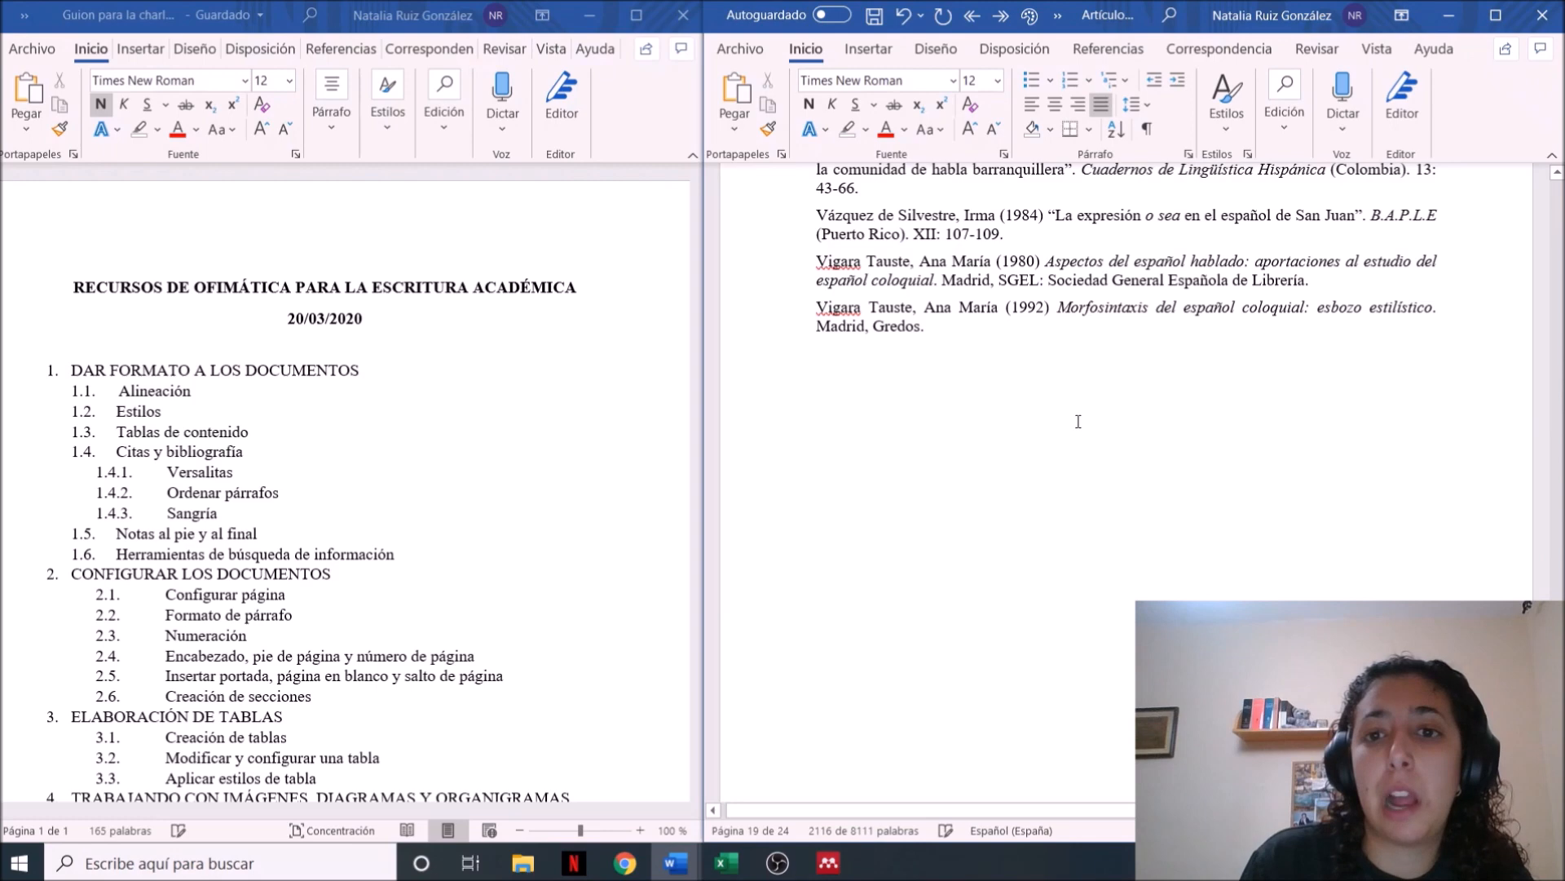
scroll(1078, 421, up, 3)
scroll(1078, 420, up, 5)
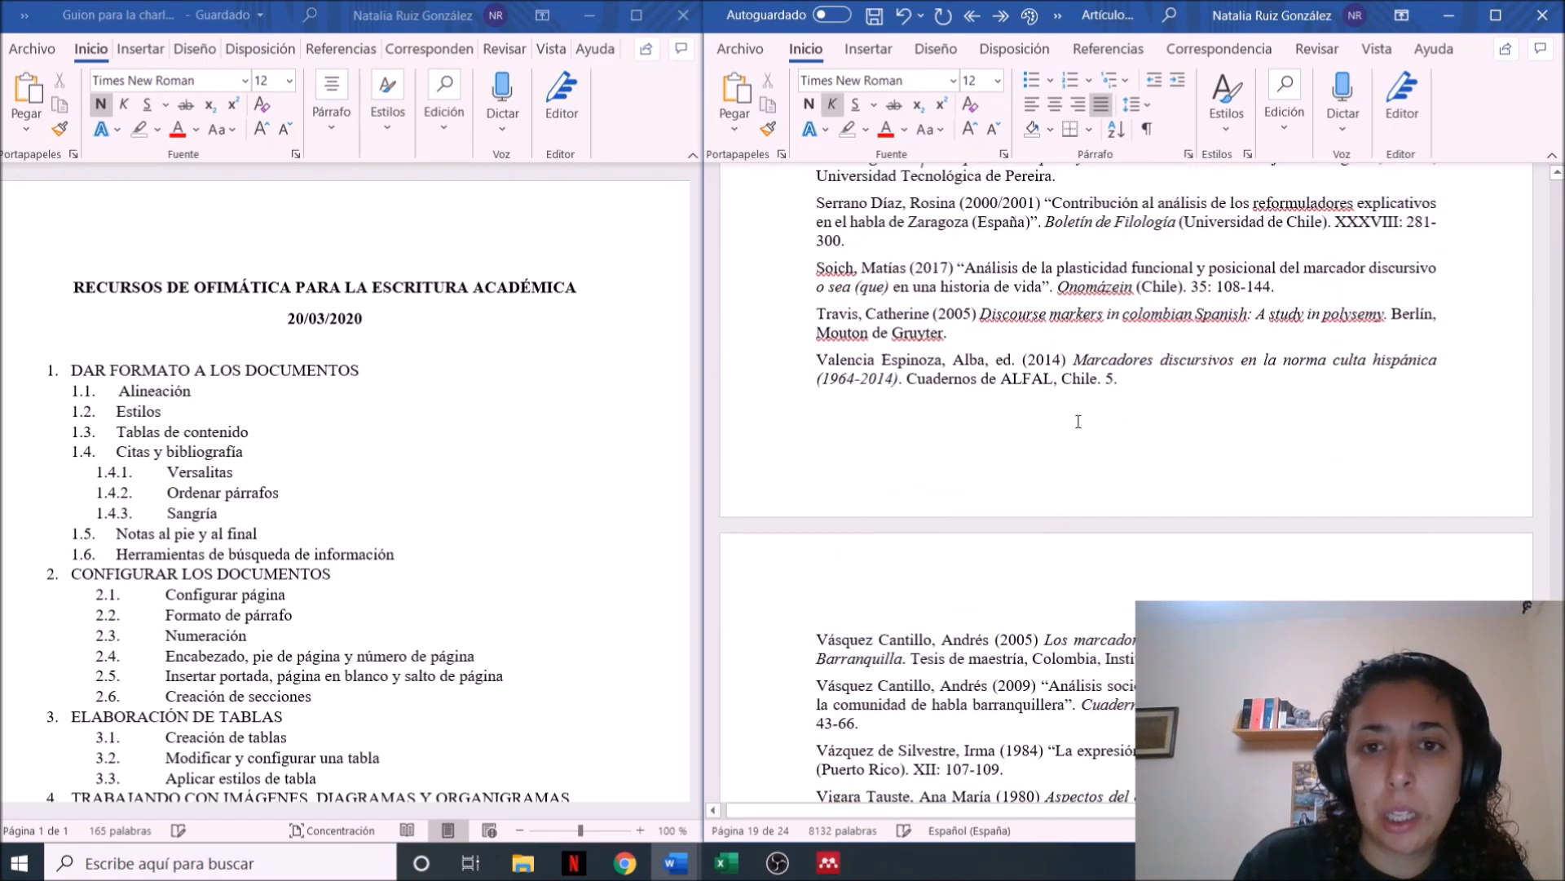
scroll(1077, 421, up, 4)
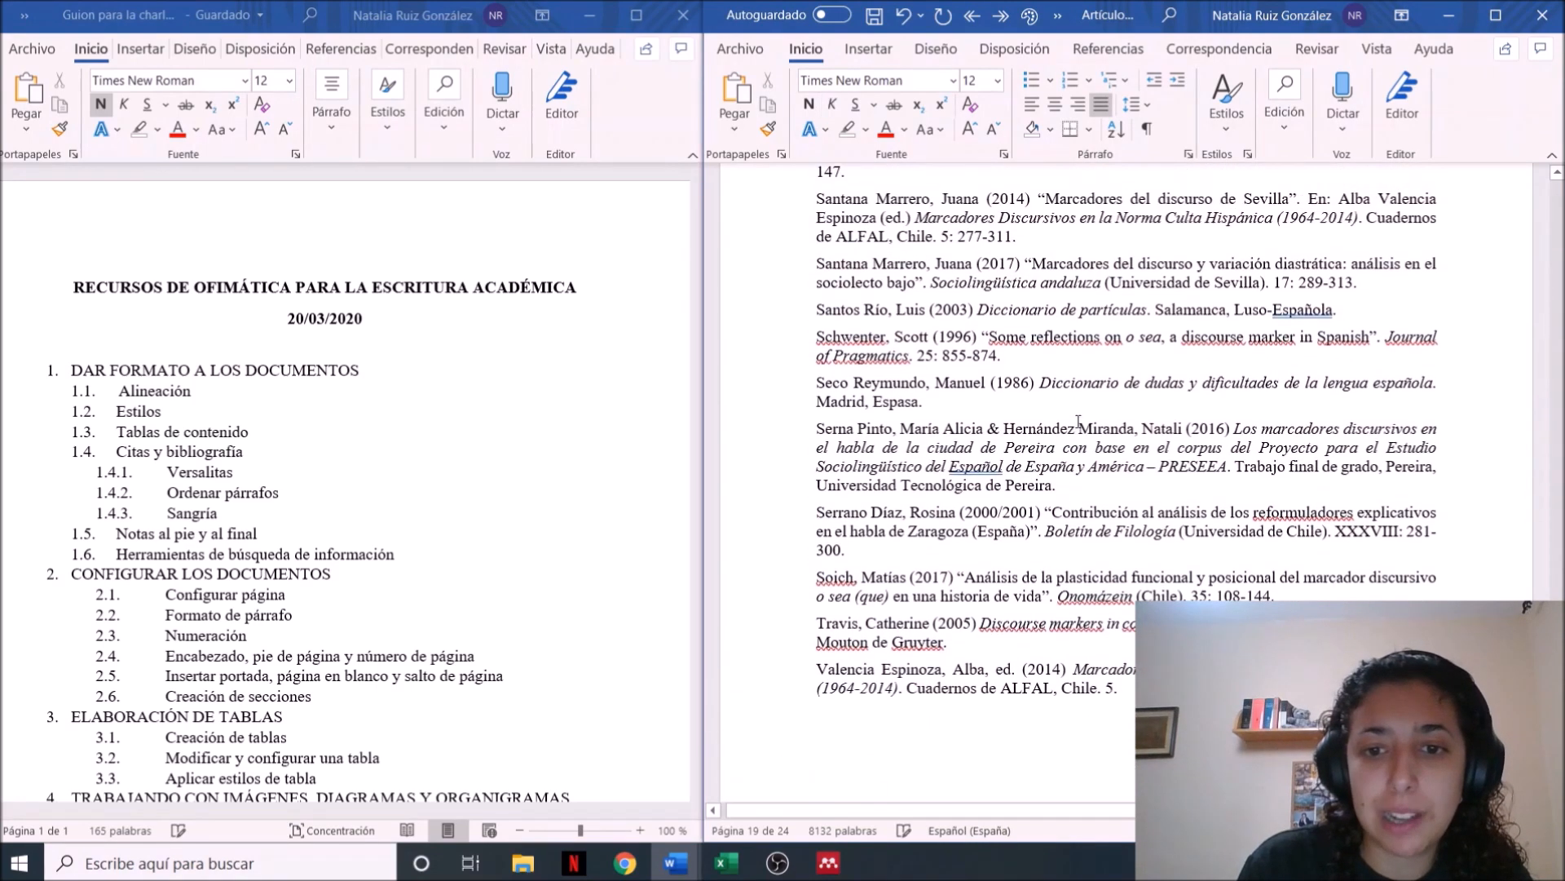
scroll(1078, 420, up, 3)
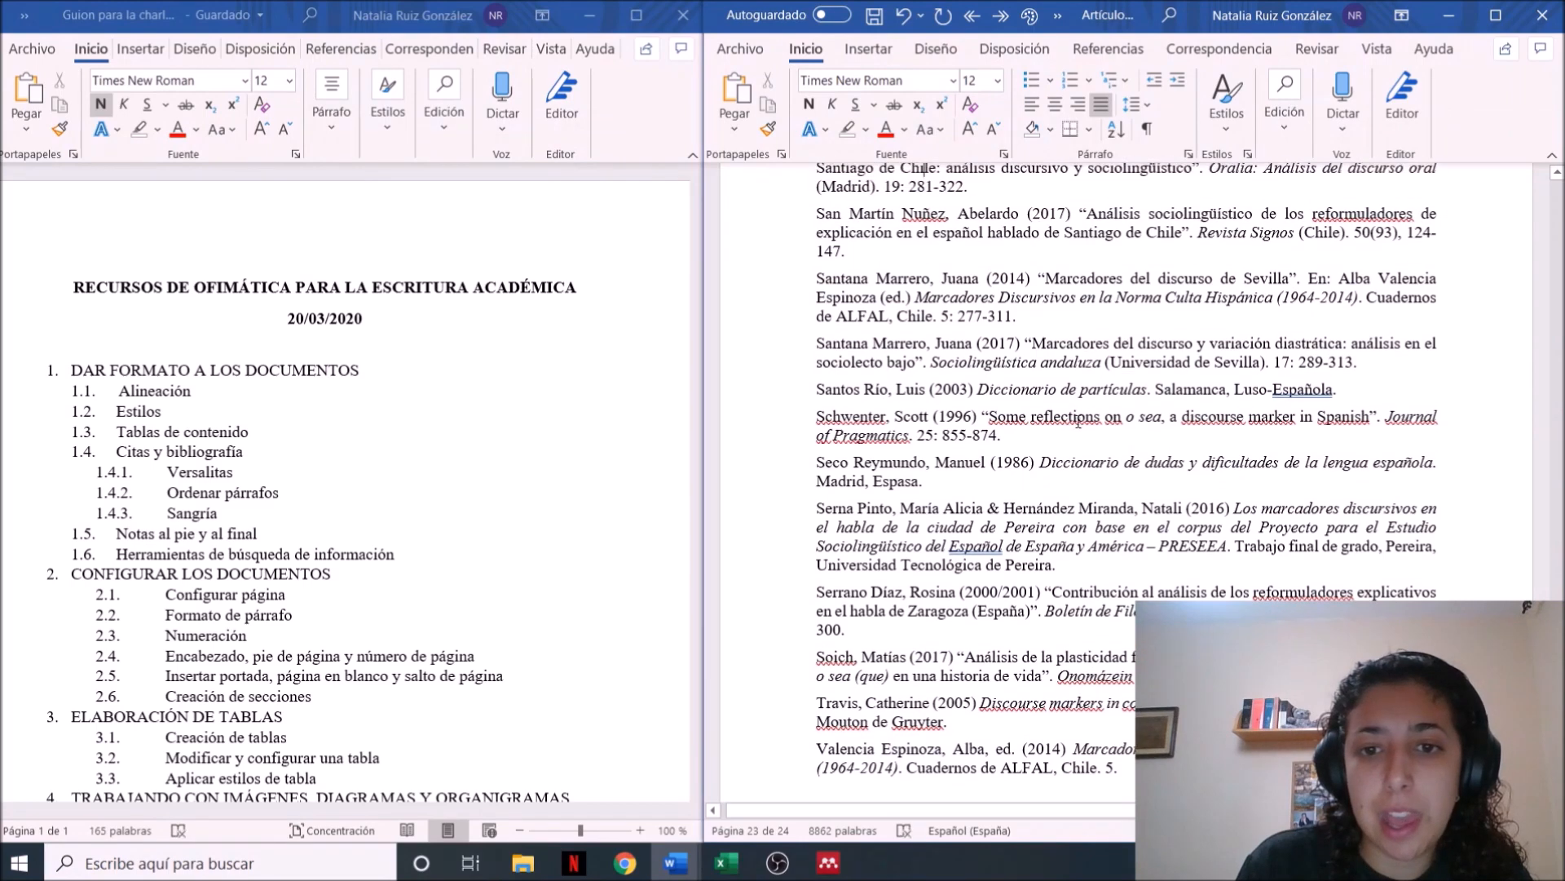
scroll(1078, 420, up, 3)
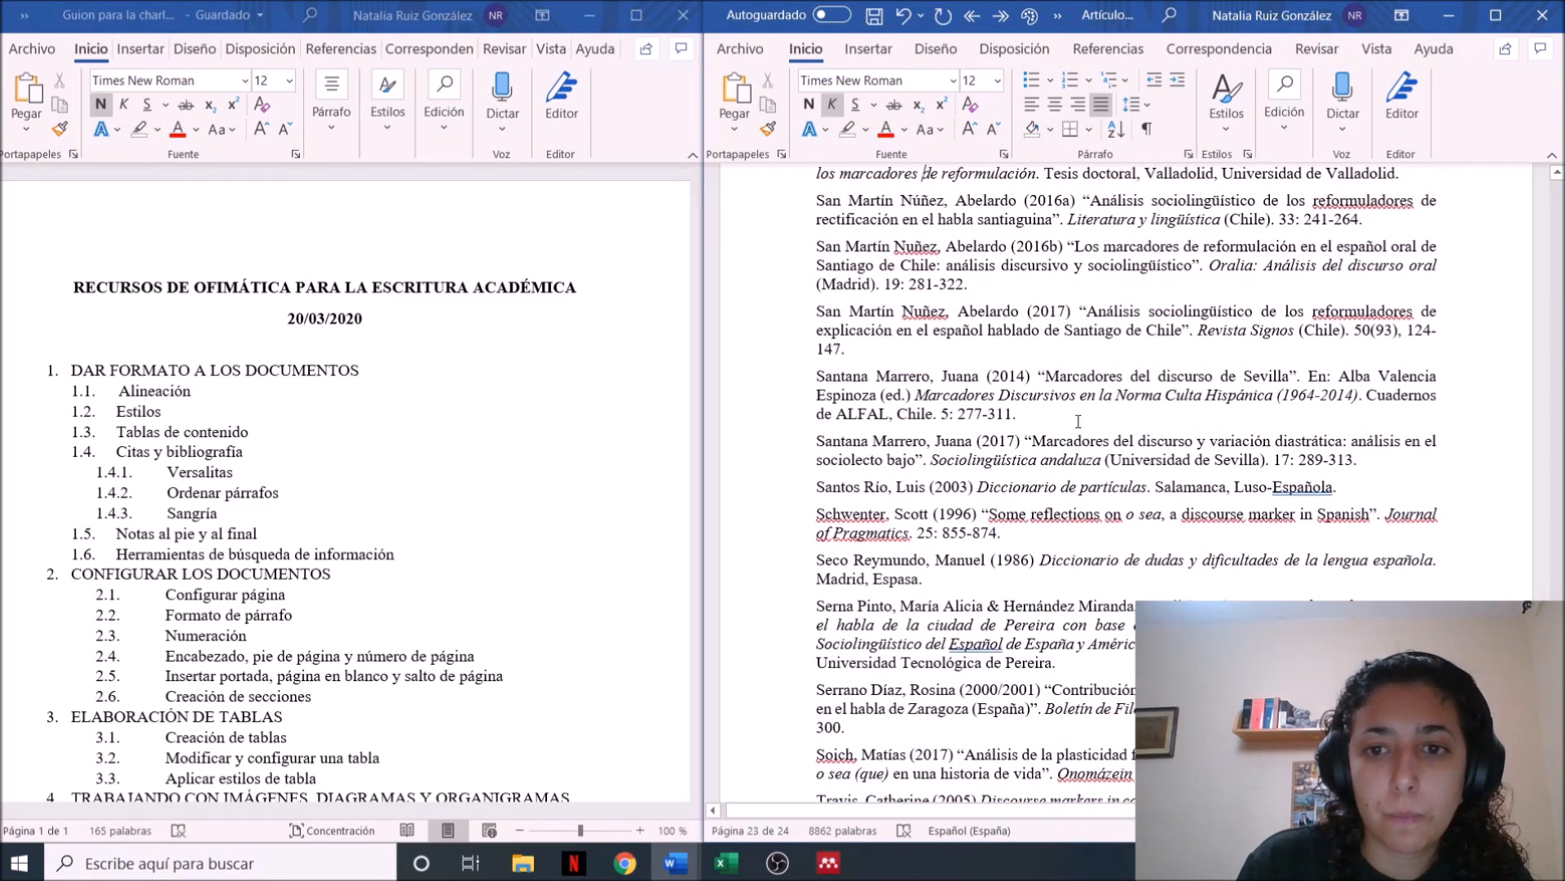
scroll(1076, 420, up, 1)
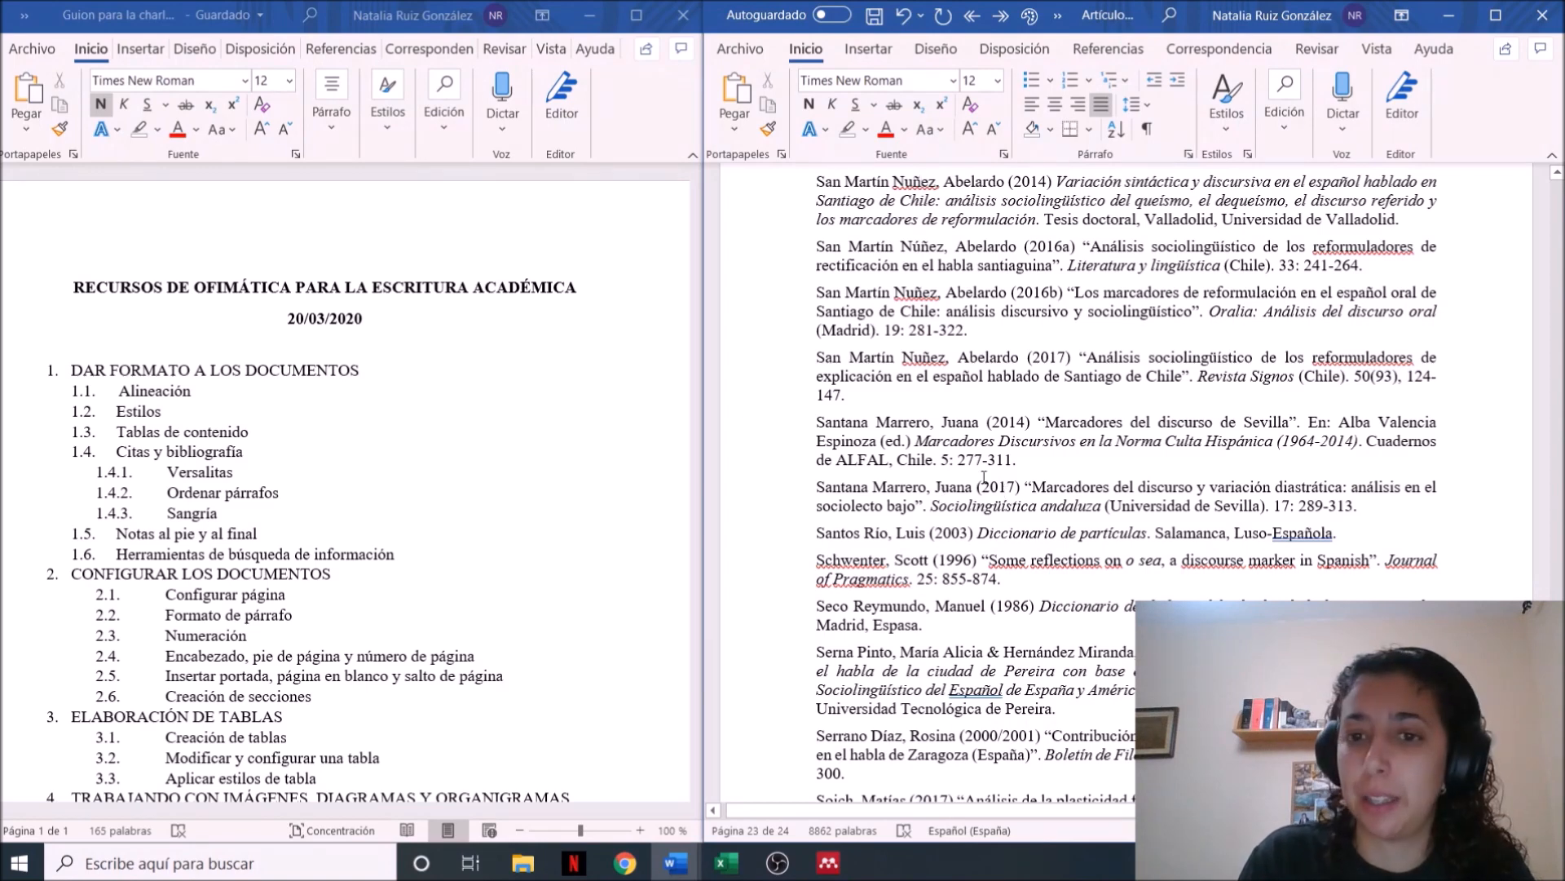
scroll(927, 420, down, 7)
scroll(923, 296, up, 6)
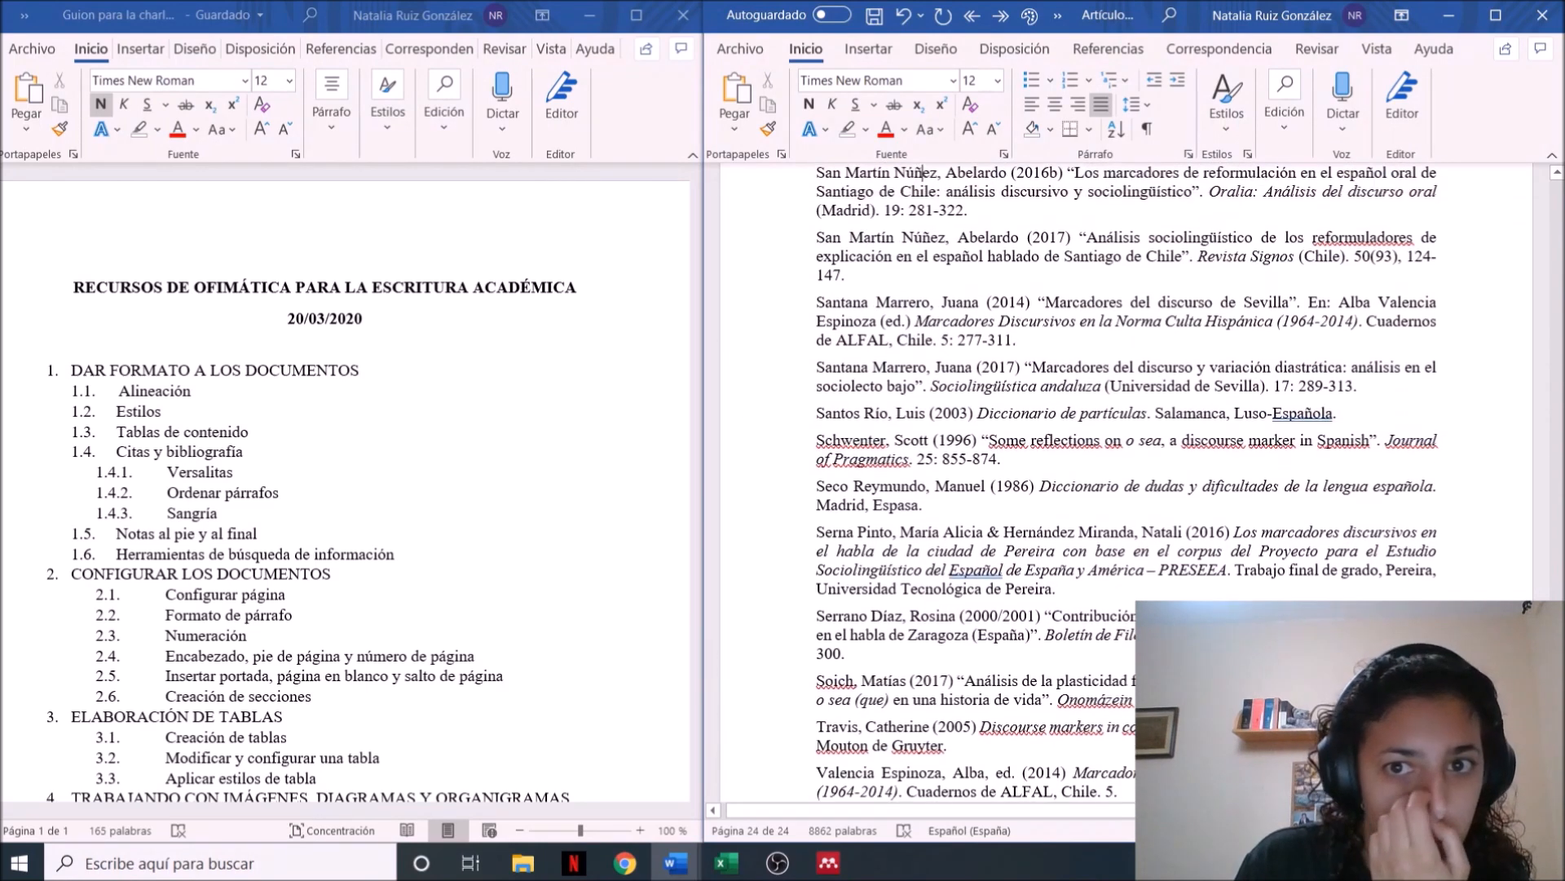
scroll(921, 172, up, 1)
click(923, 173)
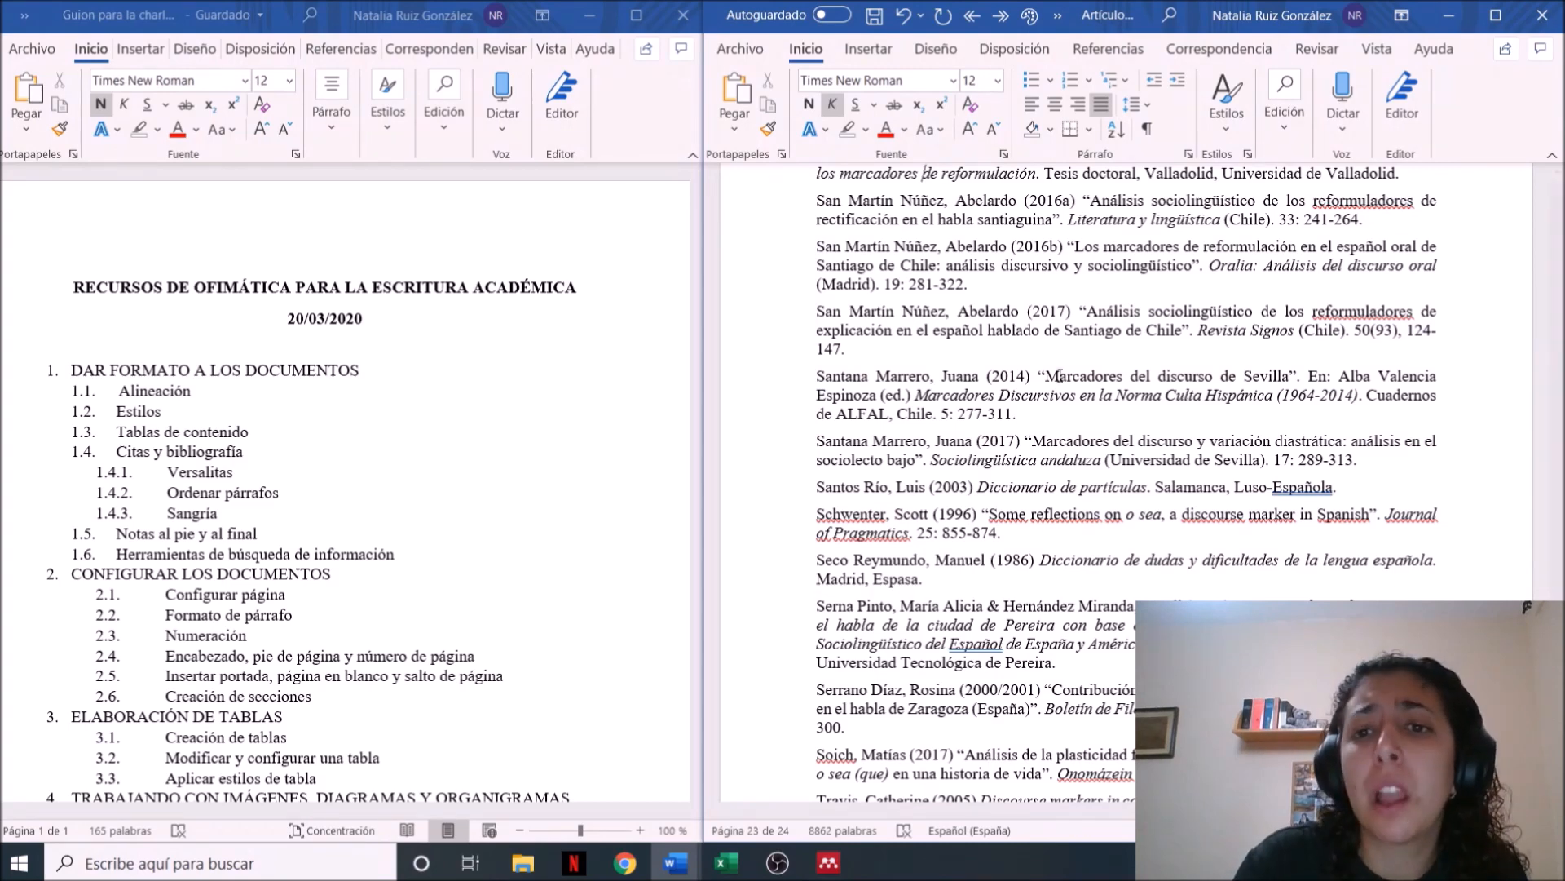
click(1065, 202)
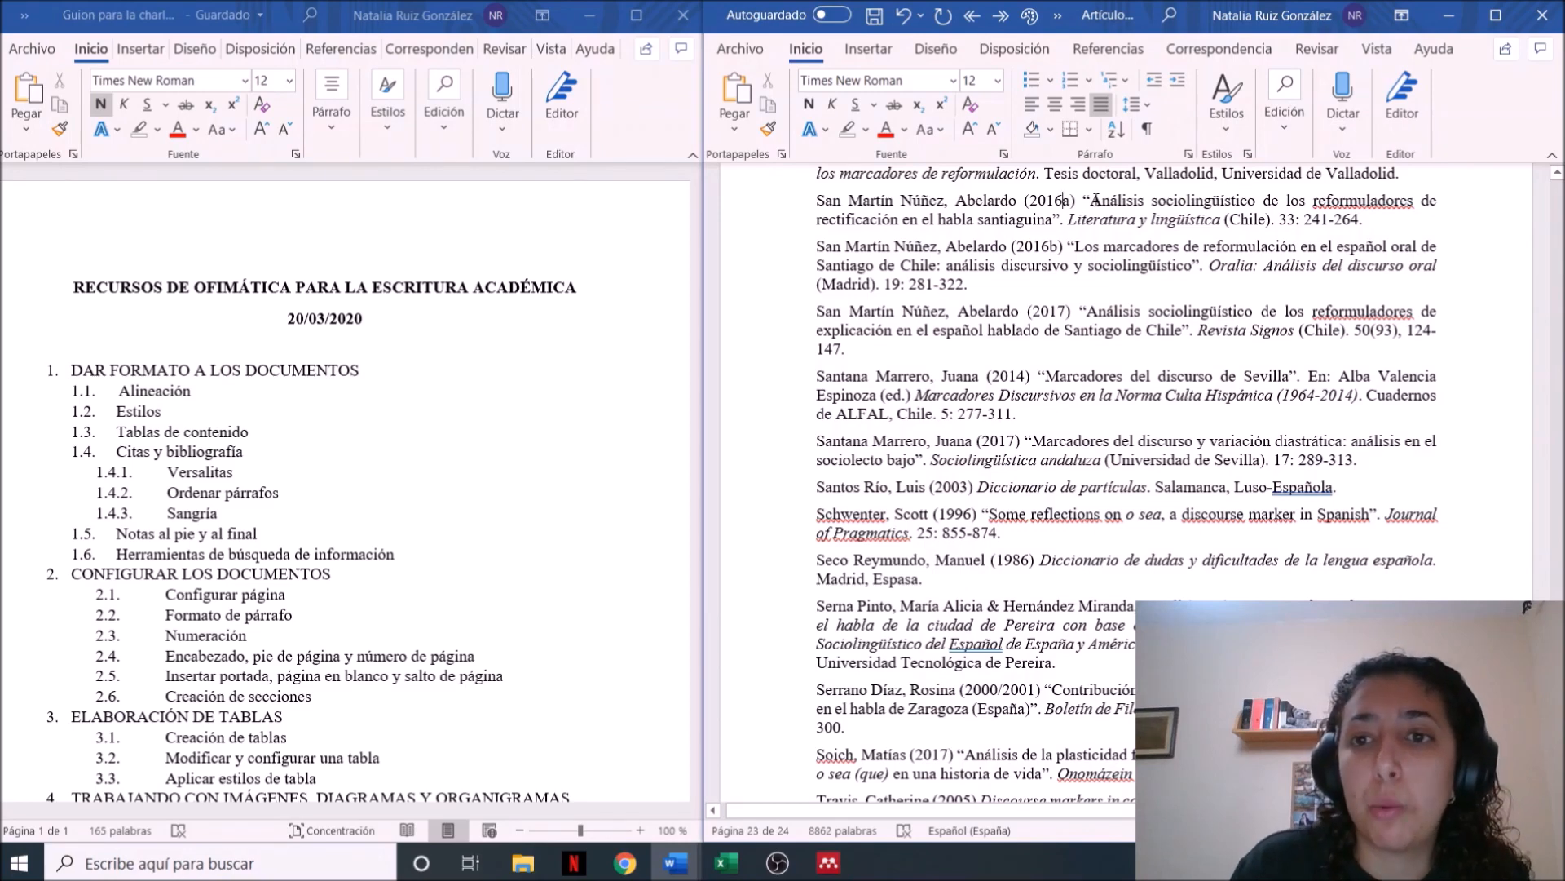
drag(1091, 201, 1100, 200)
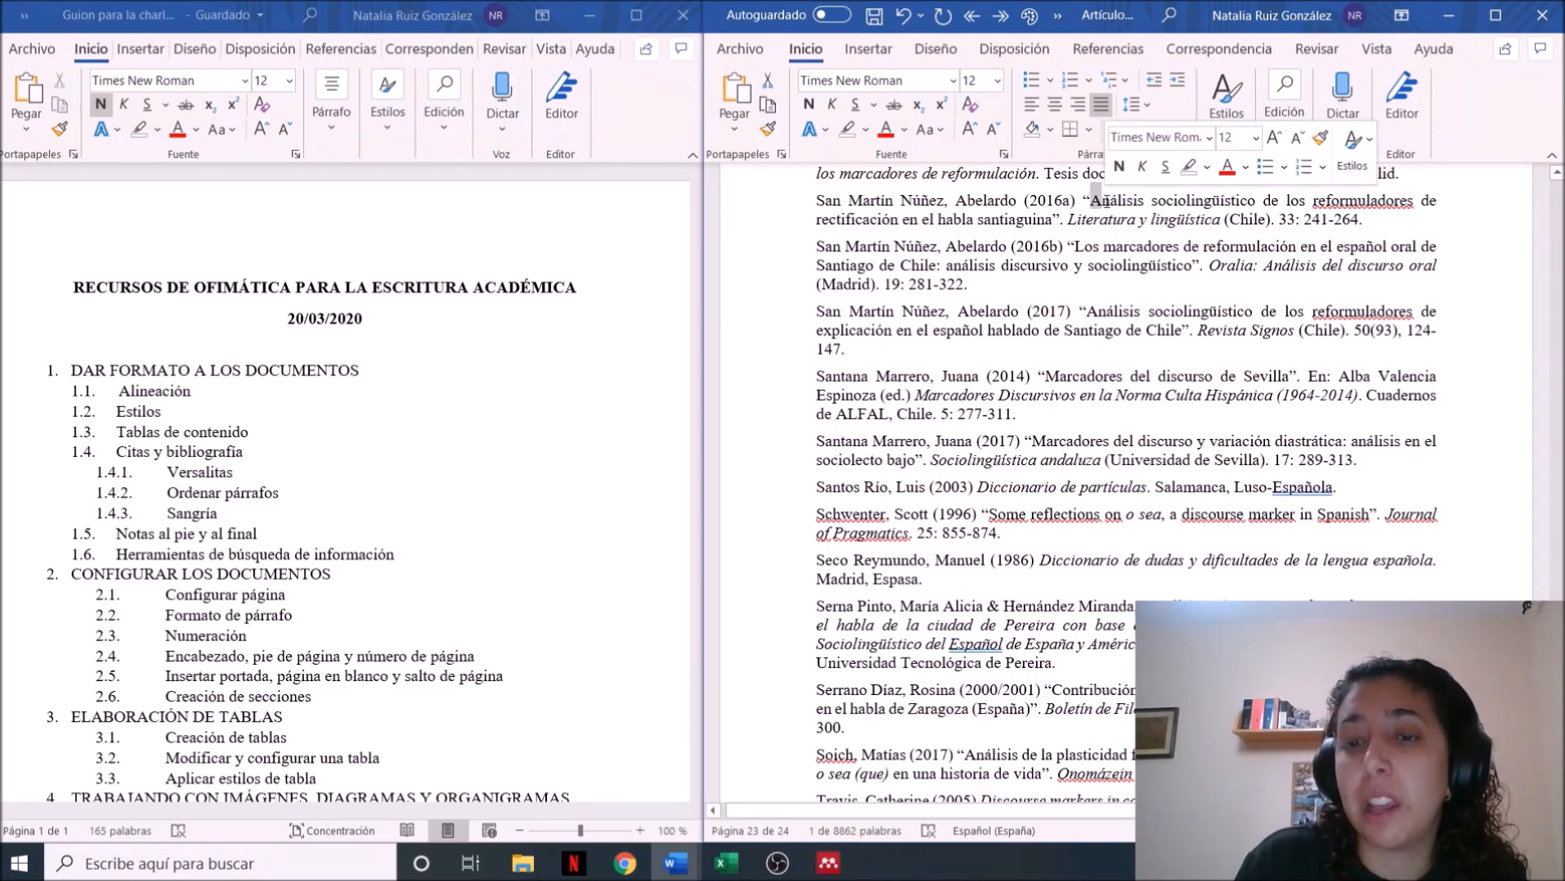
click(1096, 204)
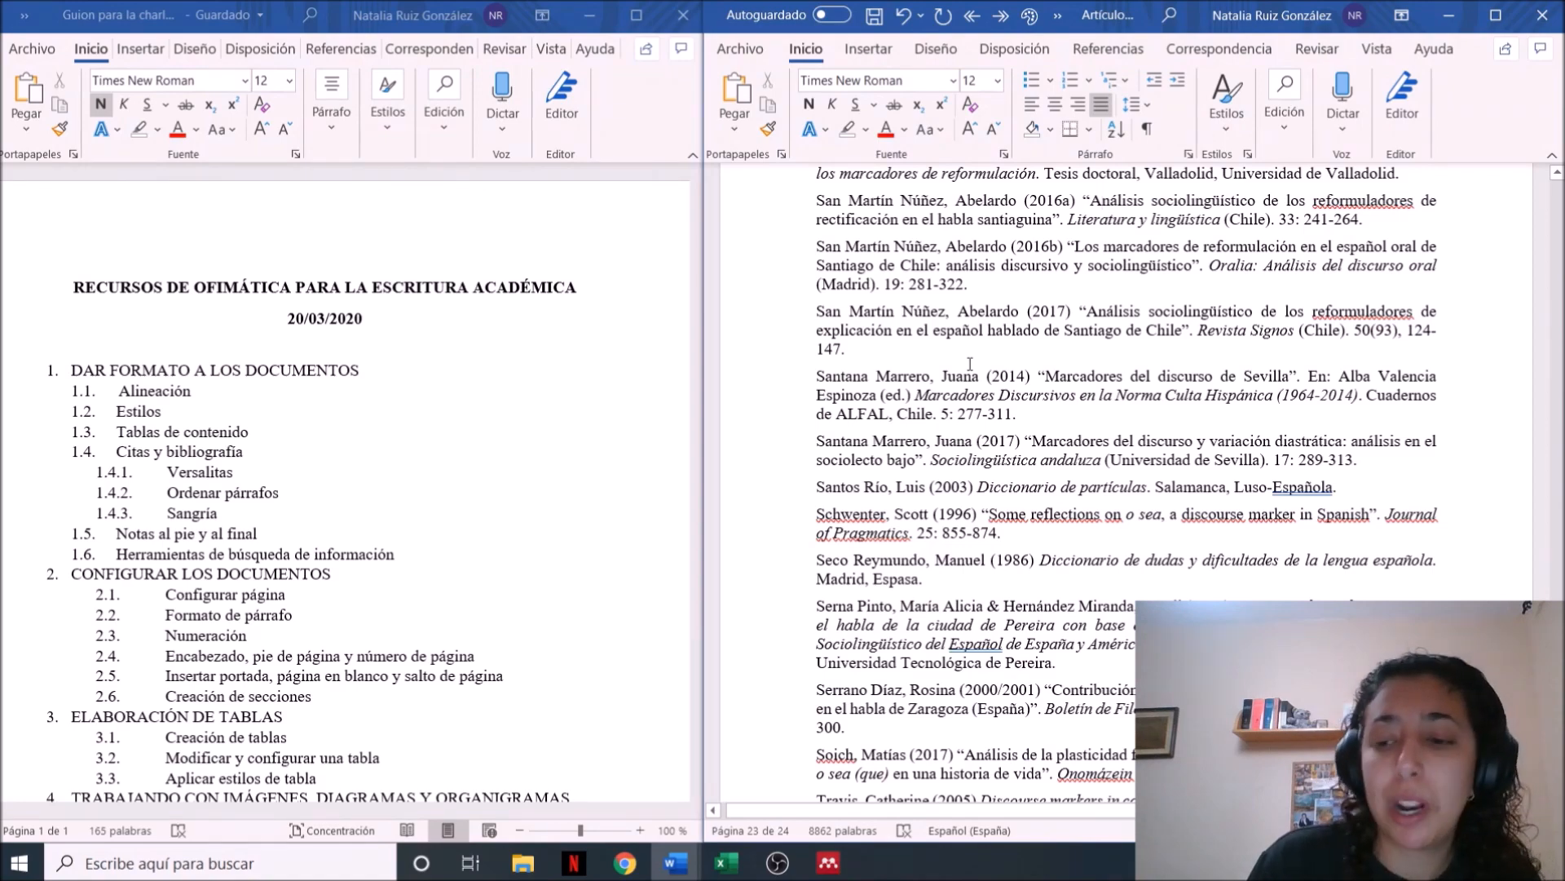
Apply a Sangría francesa of 1,25 cm with Interior and Exterior indents of 0 cm to all hand-written bibliography entries
scroll(970, 364, up, 15)
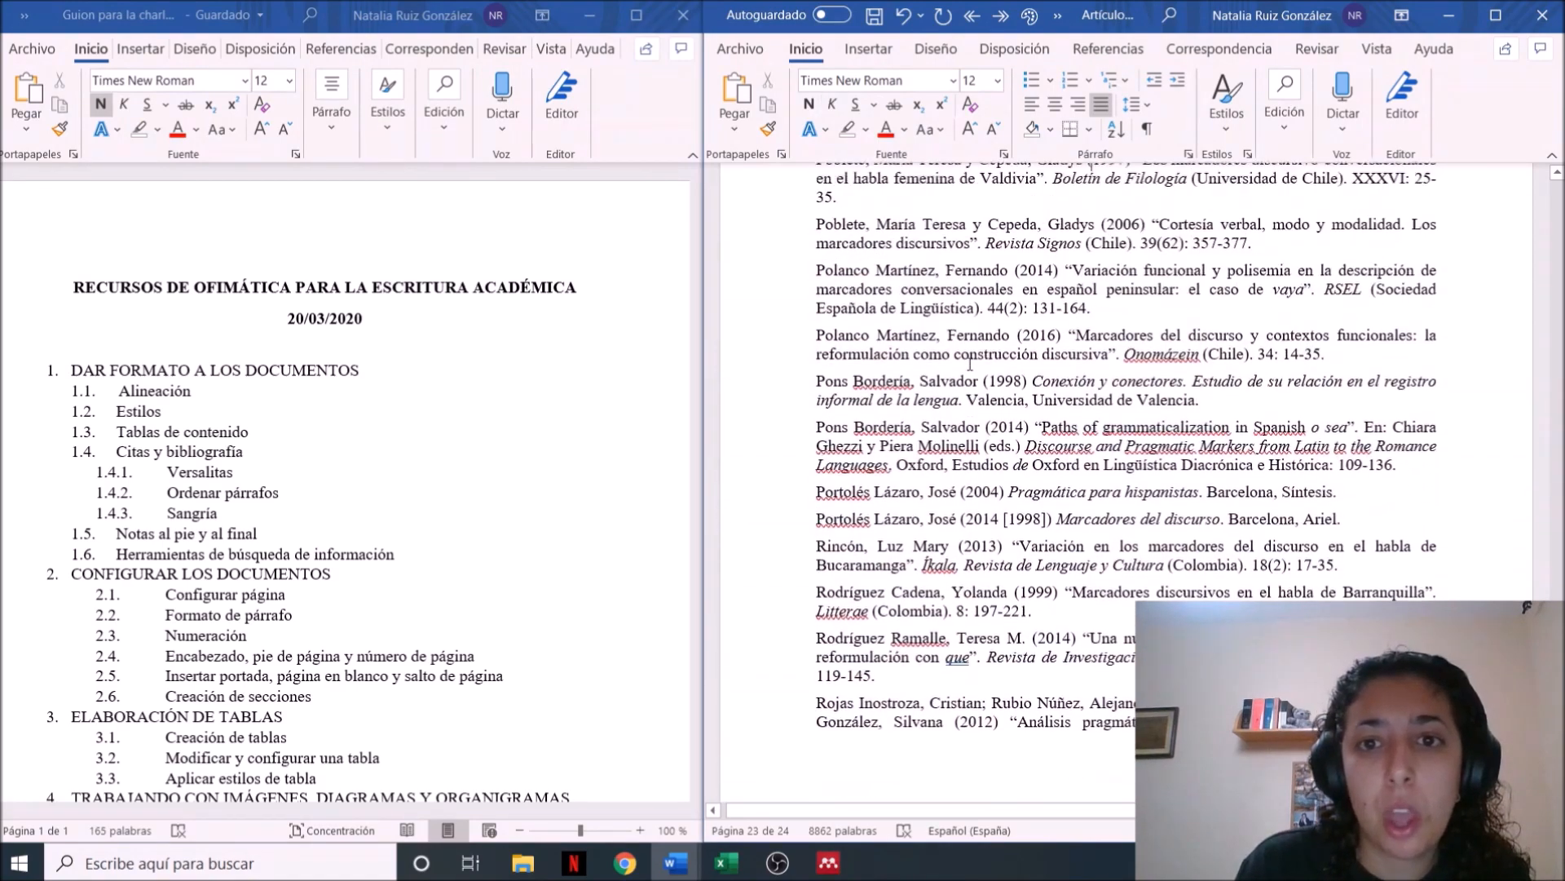
scroll(970, 363, up, 10)
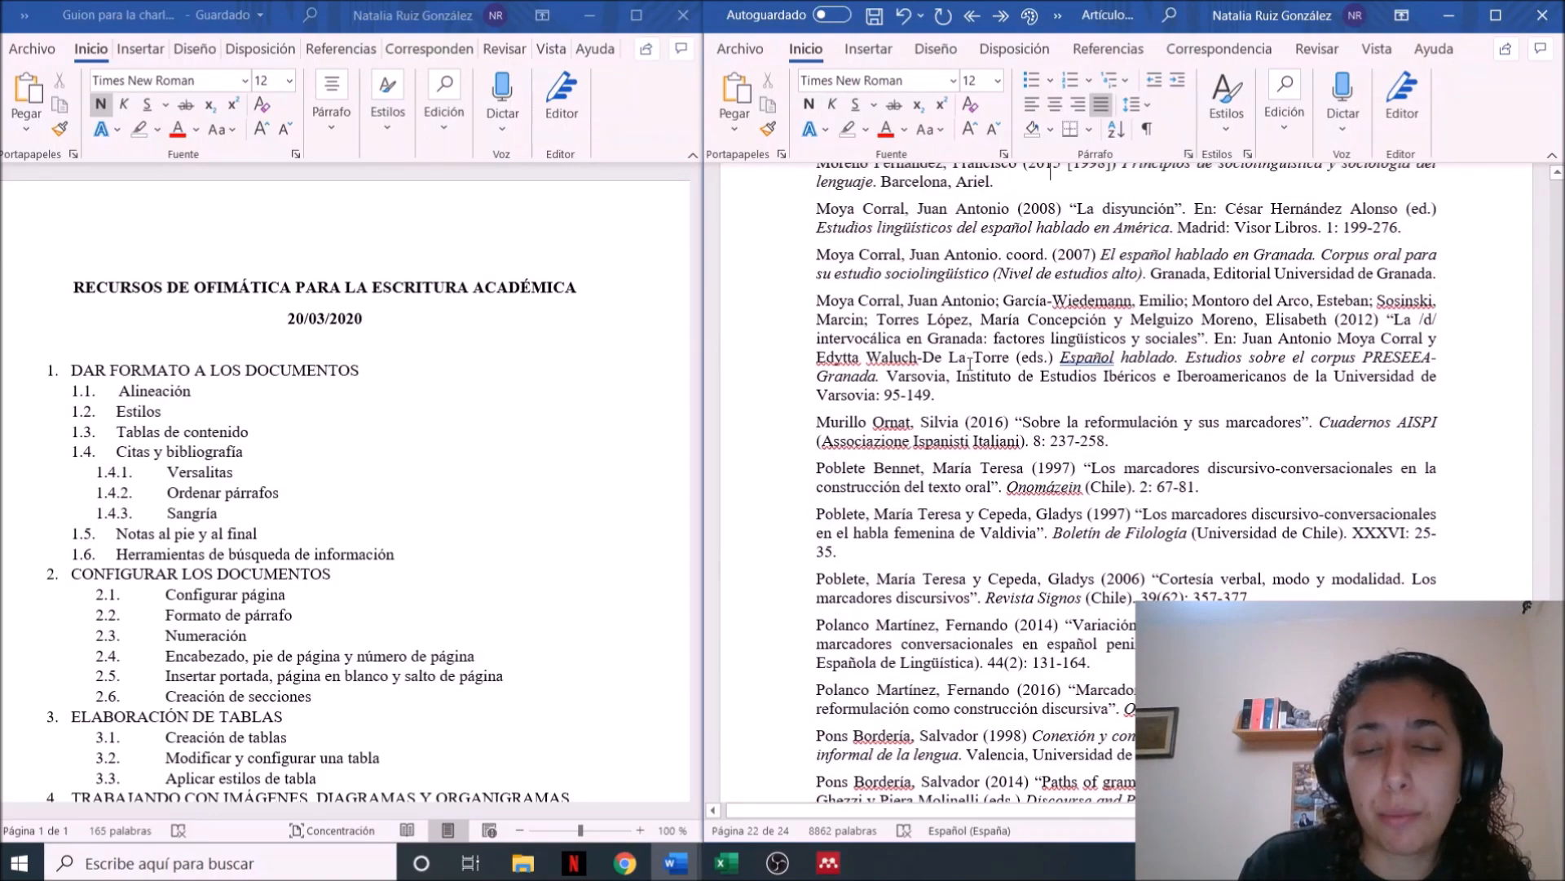
scroll(971, 364, up, 10)
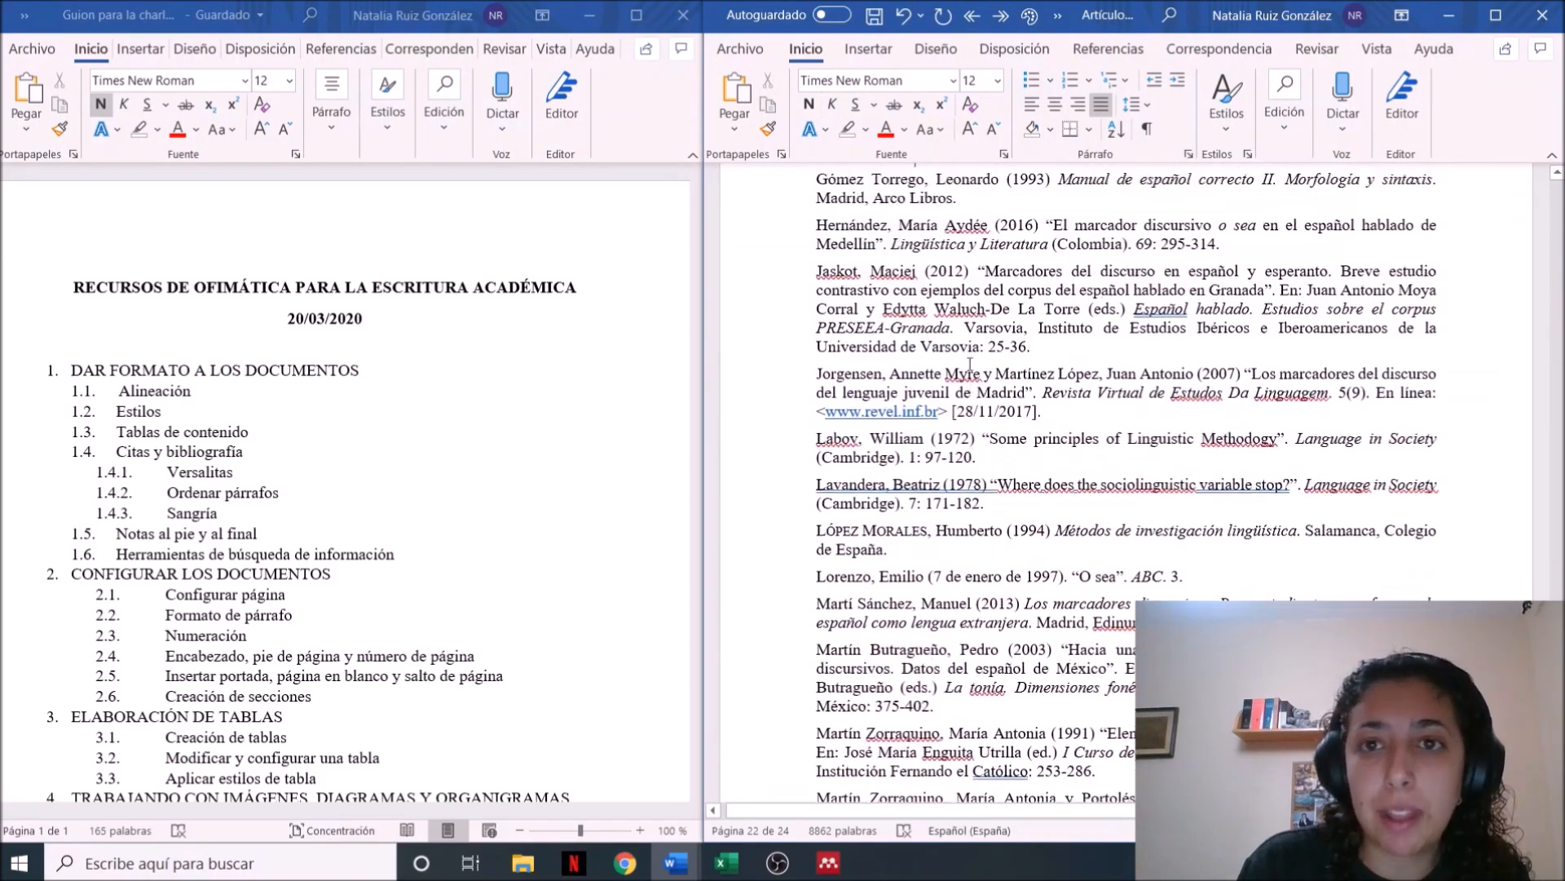
scroll(968, 363, up, 10)
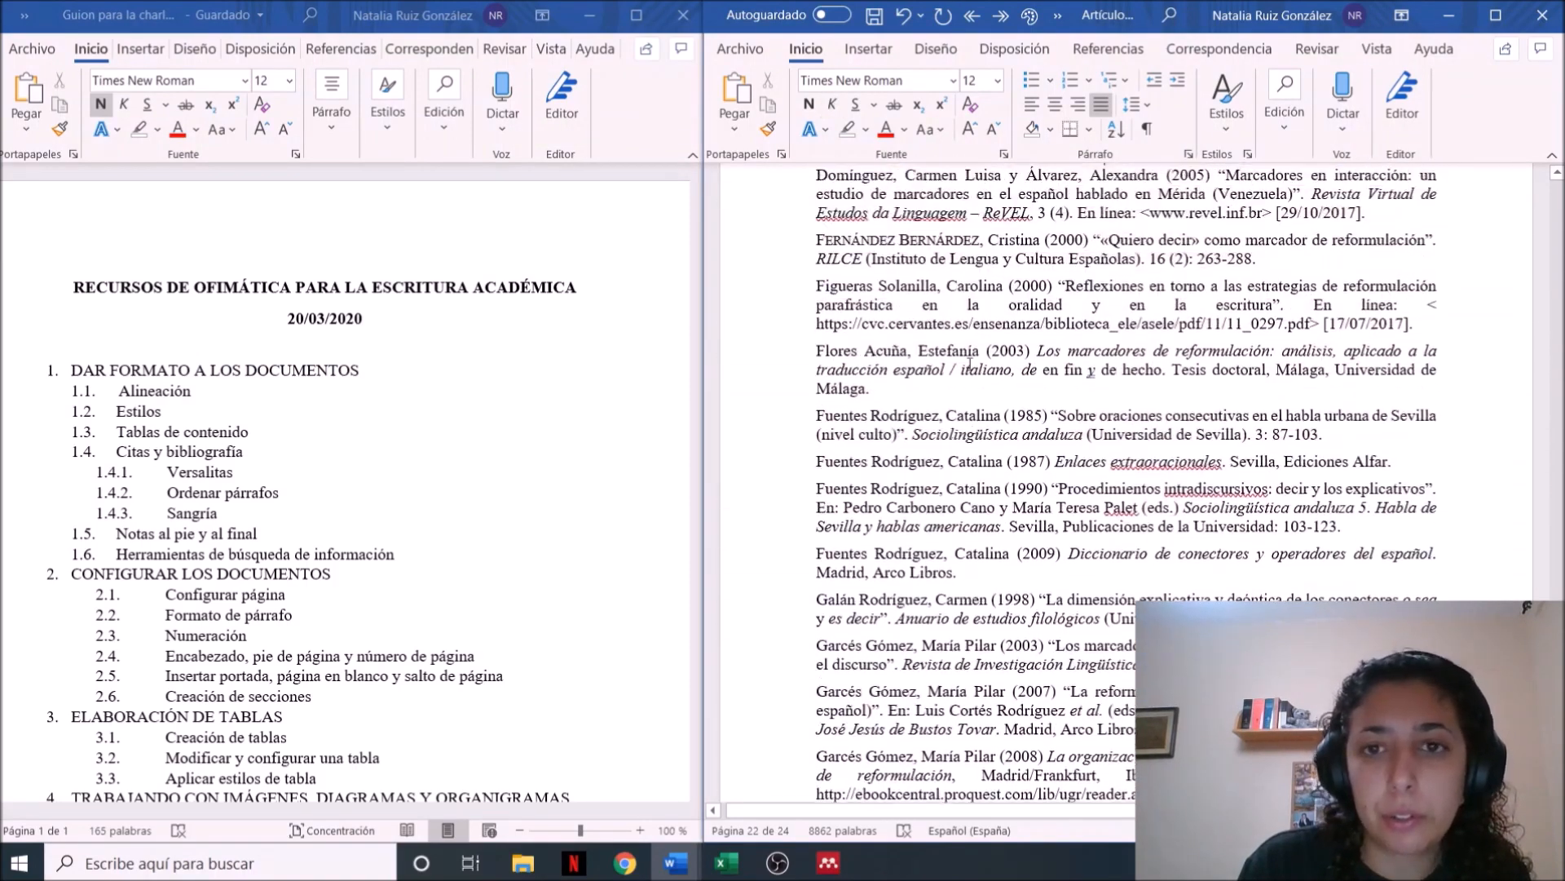
scroll(970, 364, up, 10)
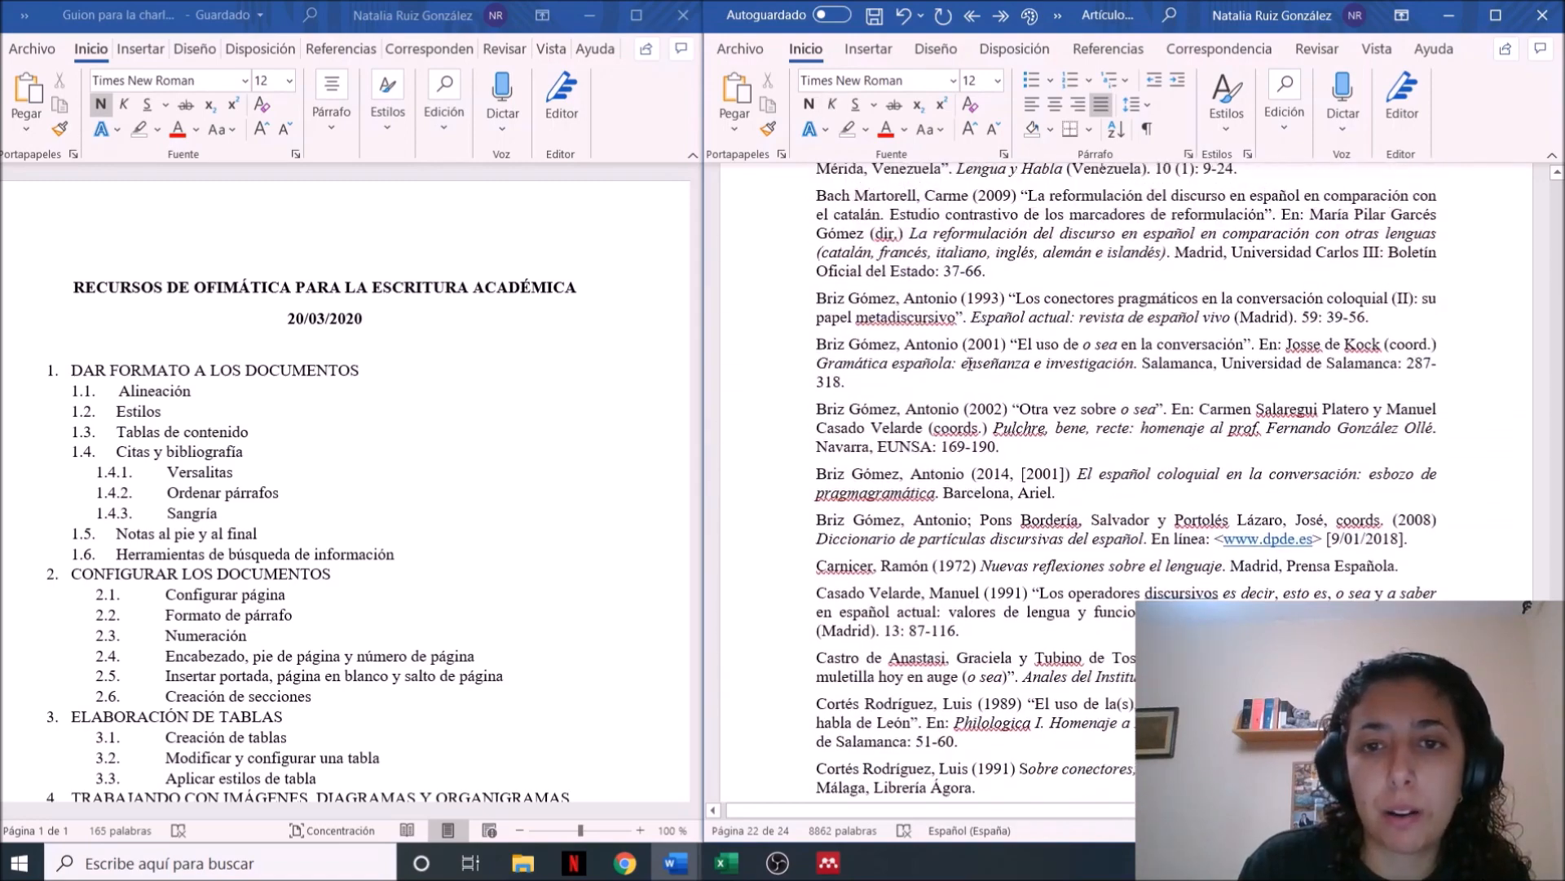
scroll(970, 364, up, 3)
scroll(971, 364, down, 5)
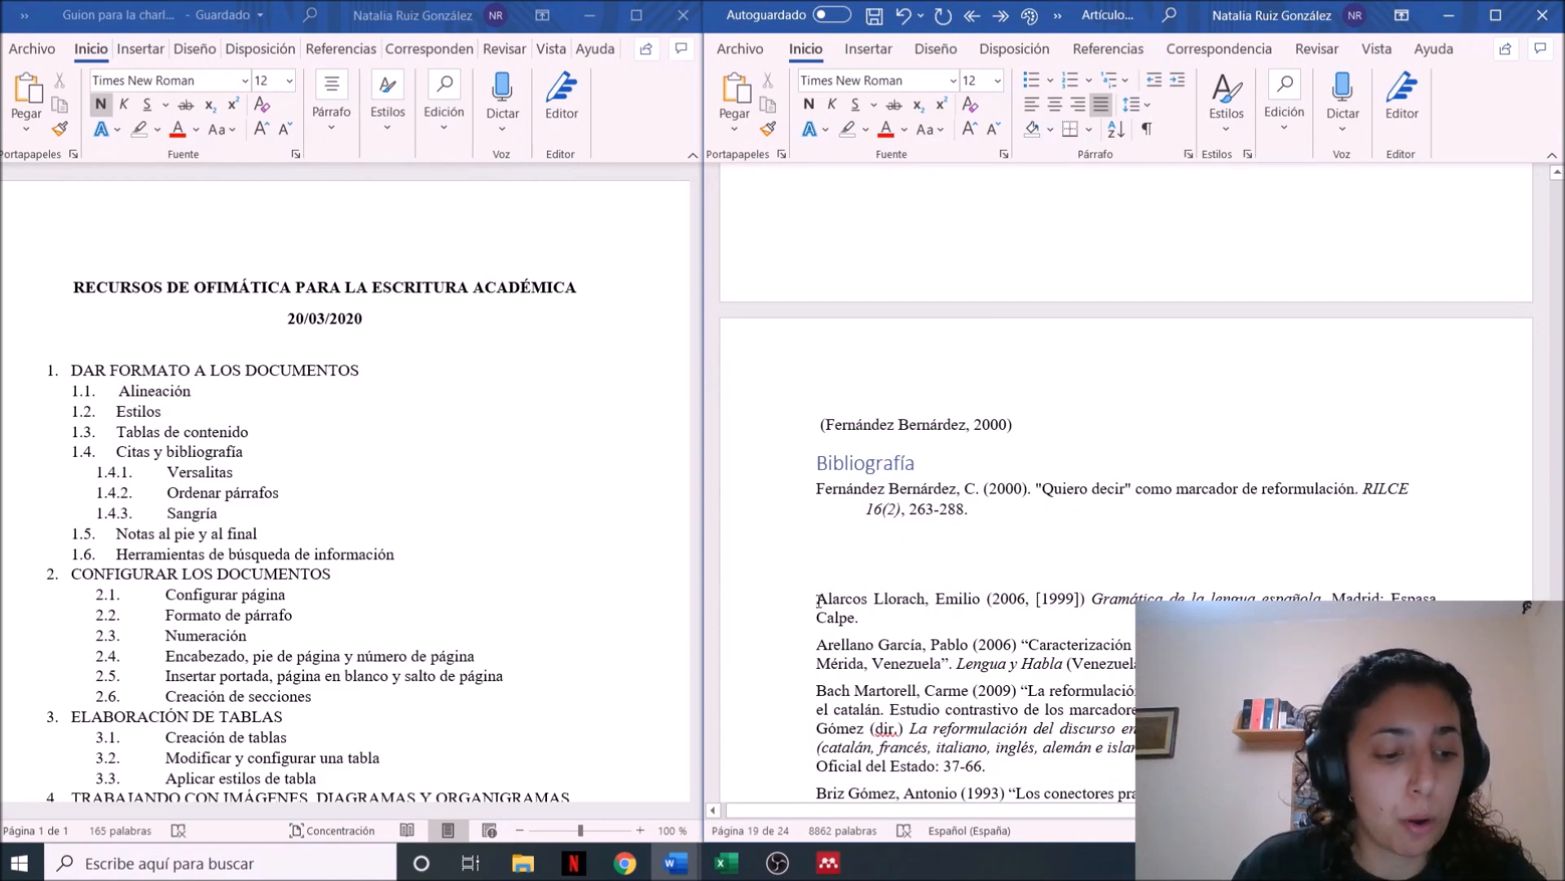
click(819, 601)
key(ctrl+shift+End)
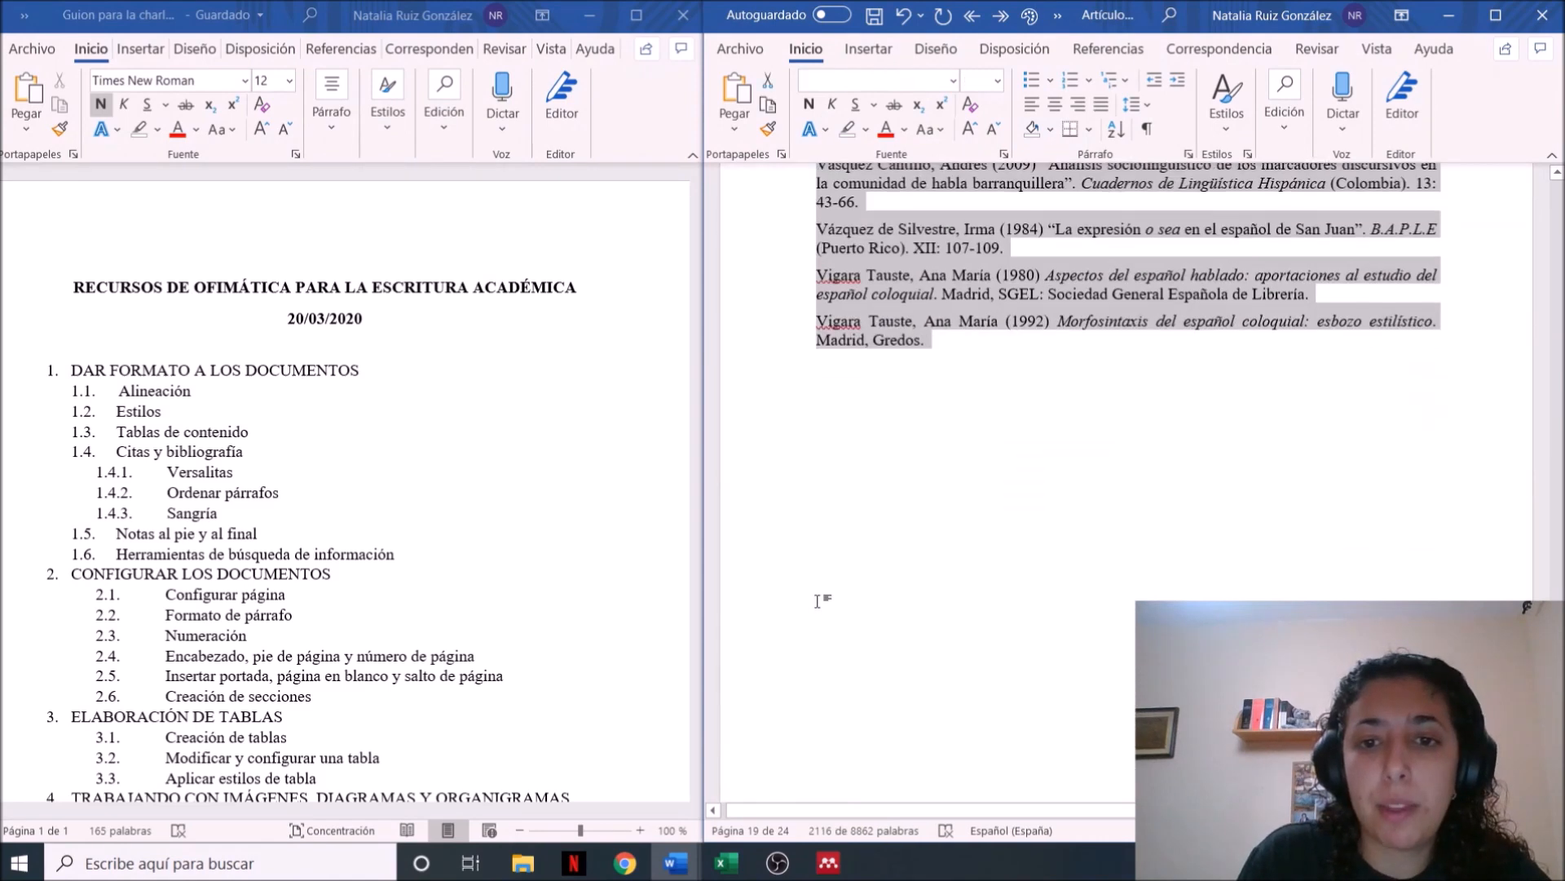
click(1189, 154)
click(1152, 342)
click(1164, 395)
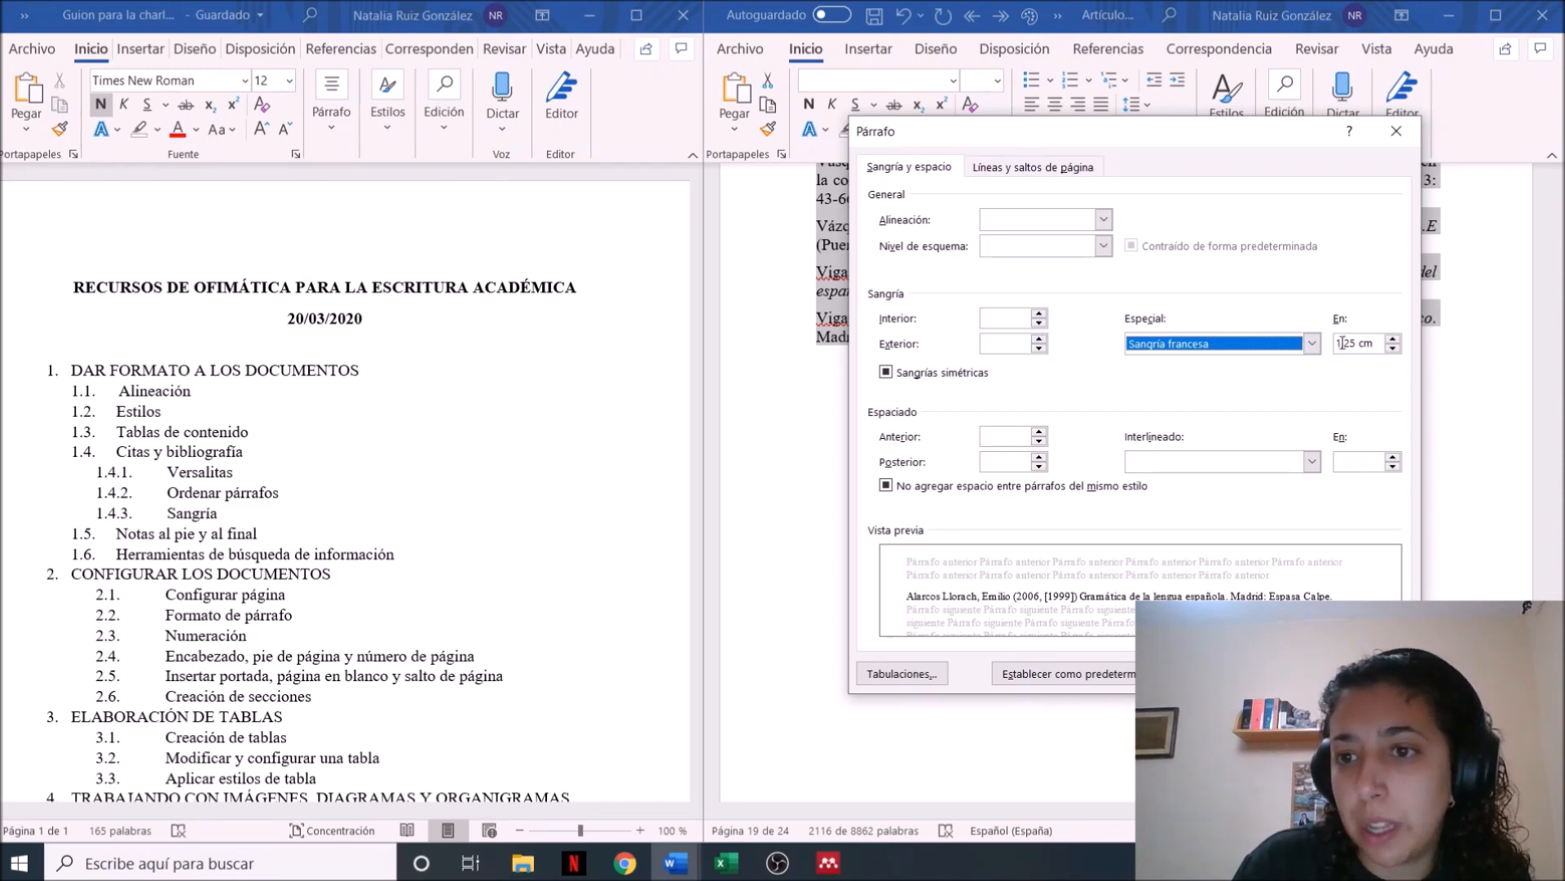
click(1038, 323)
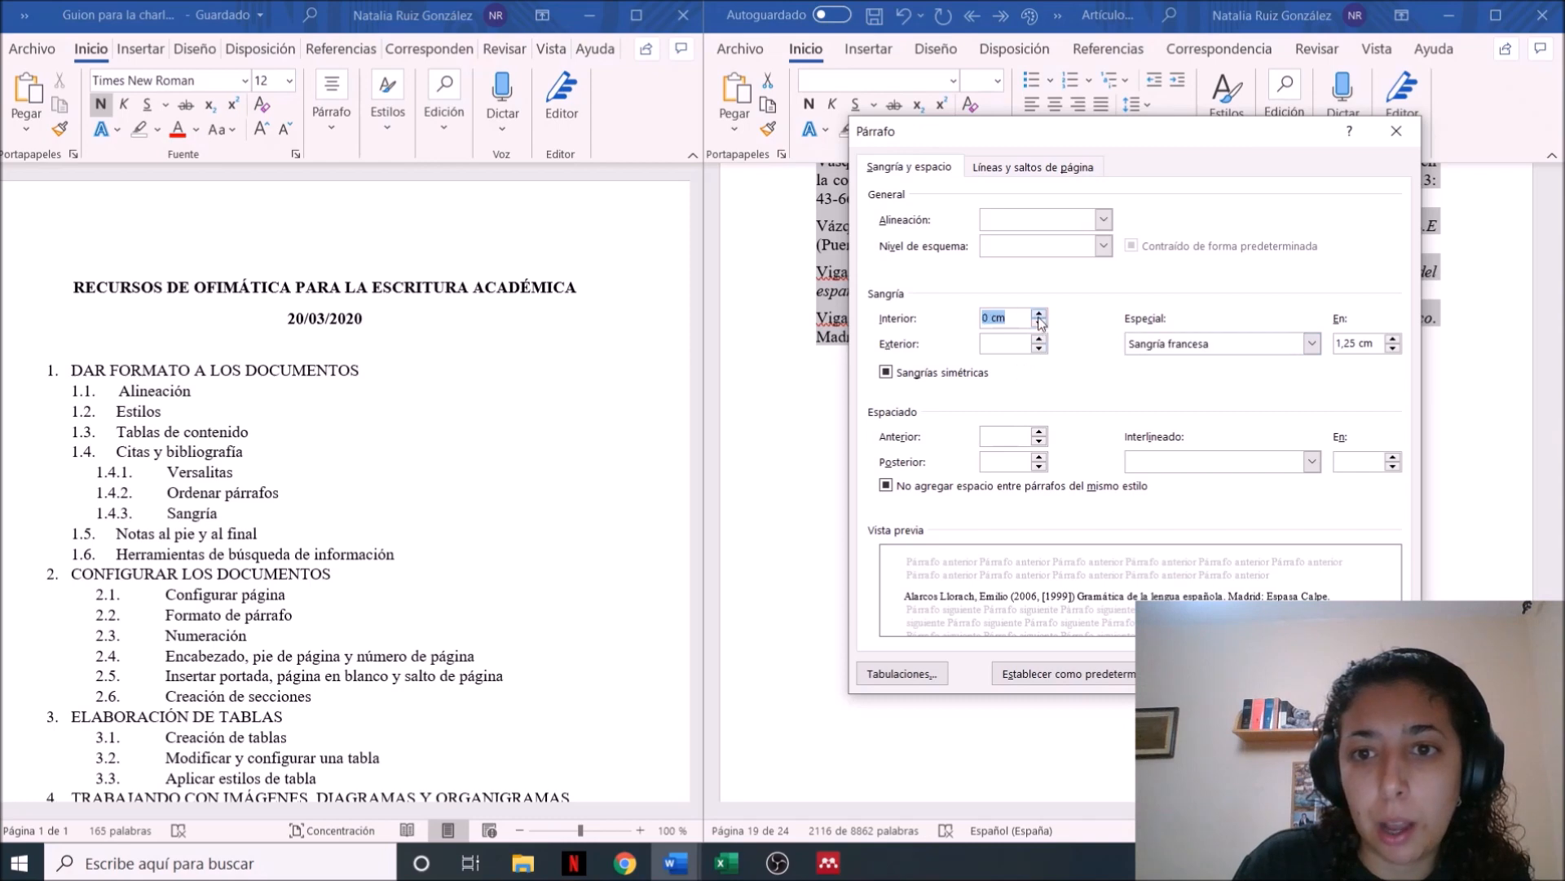
click(1040, 343)
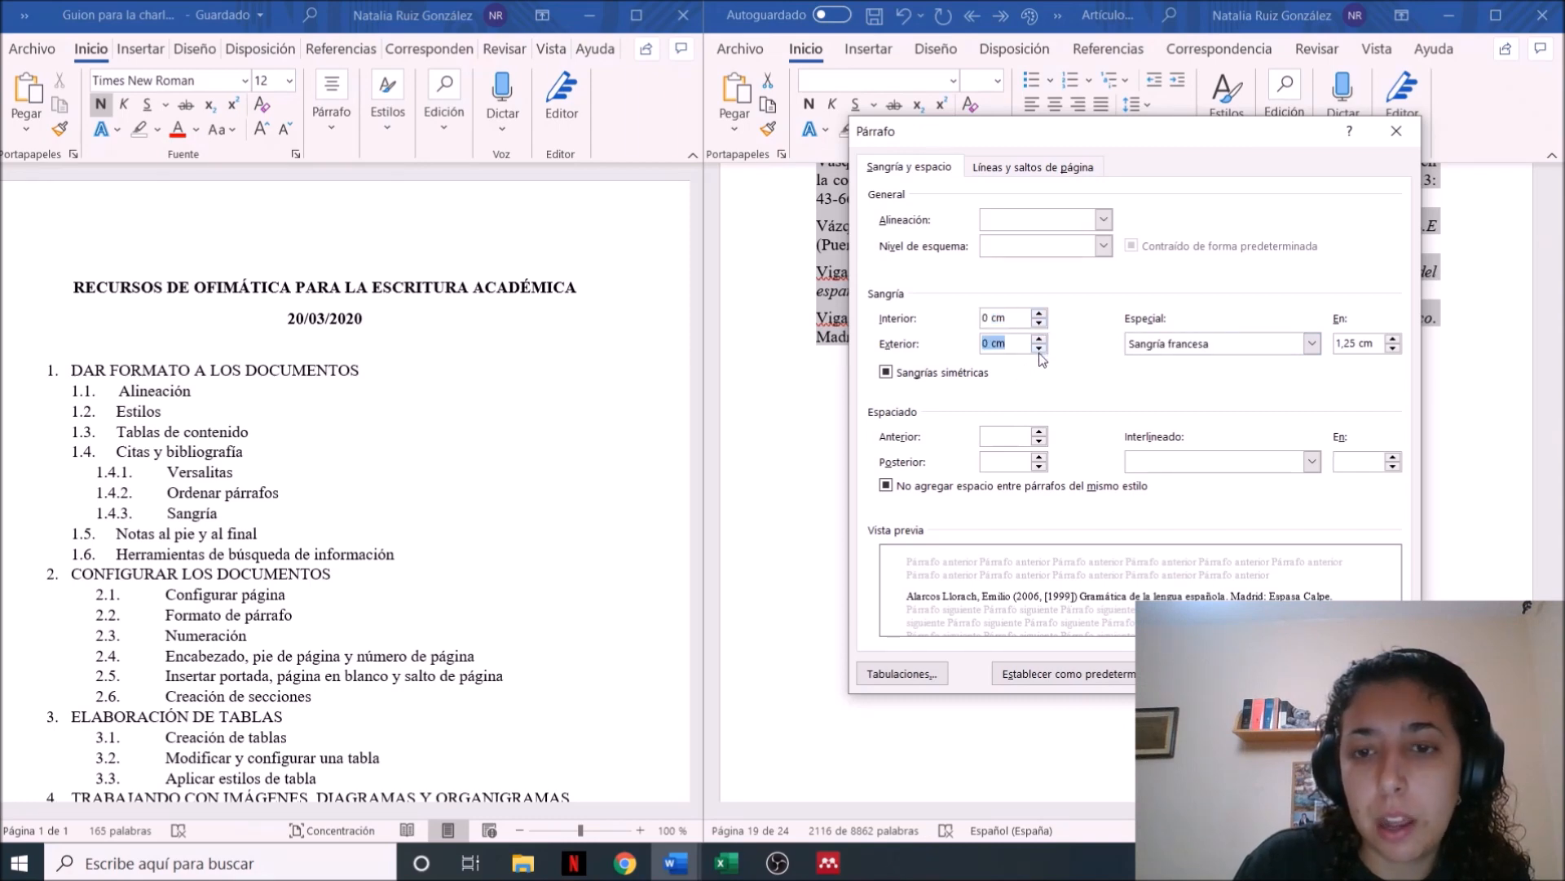
key(Return)
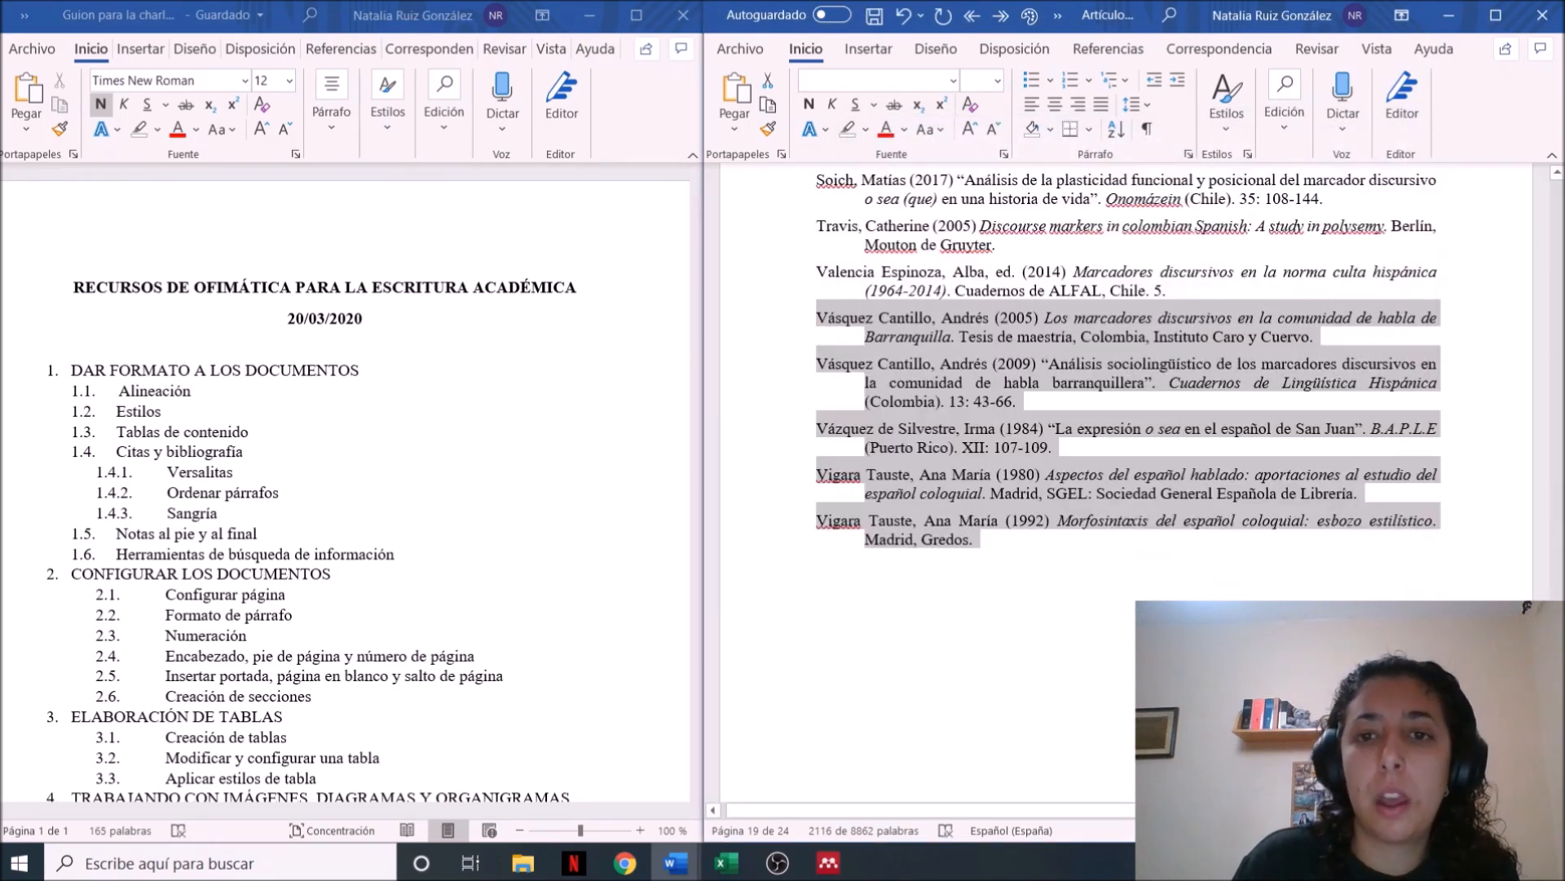
click(975, 539)
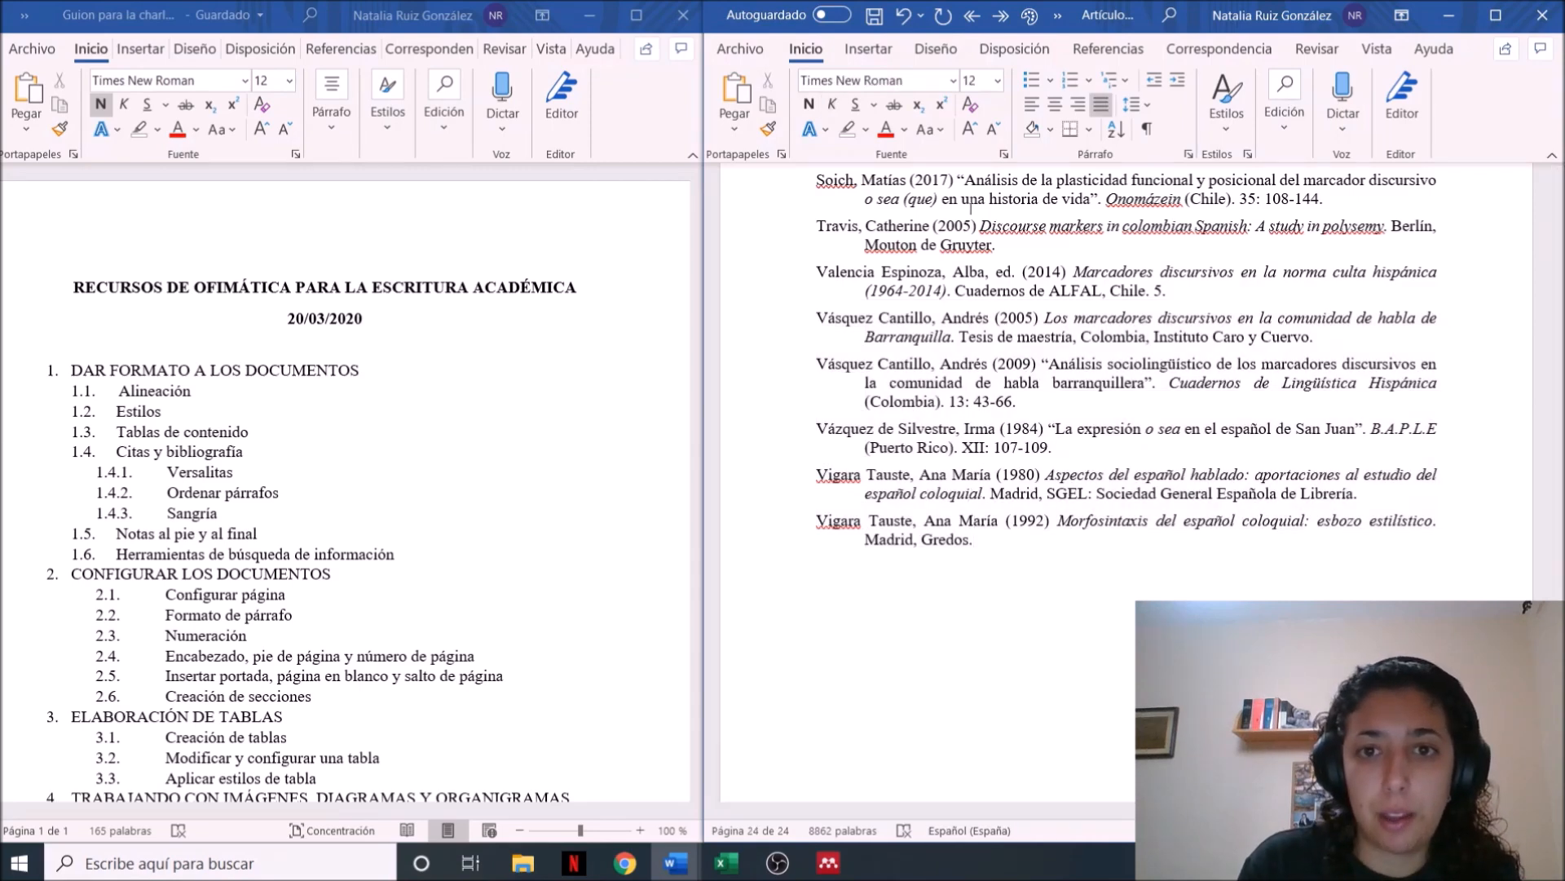
Examine the hanging indent across the hand-written bibliography entries from the end of the list towards its beginning
scroll(972, 520, up, 10)
scroll(858, 467, up, 15)
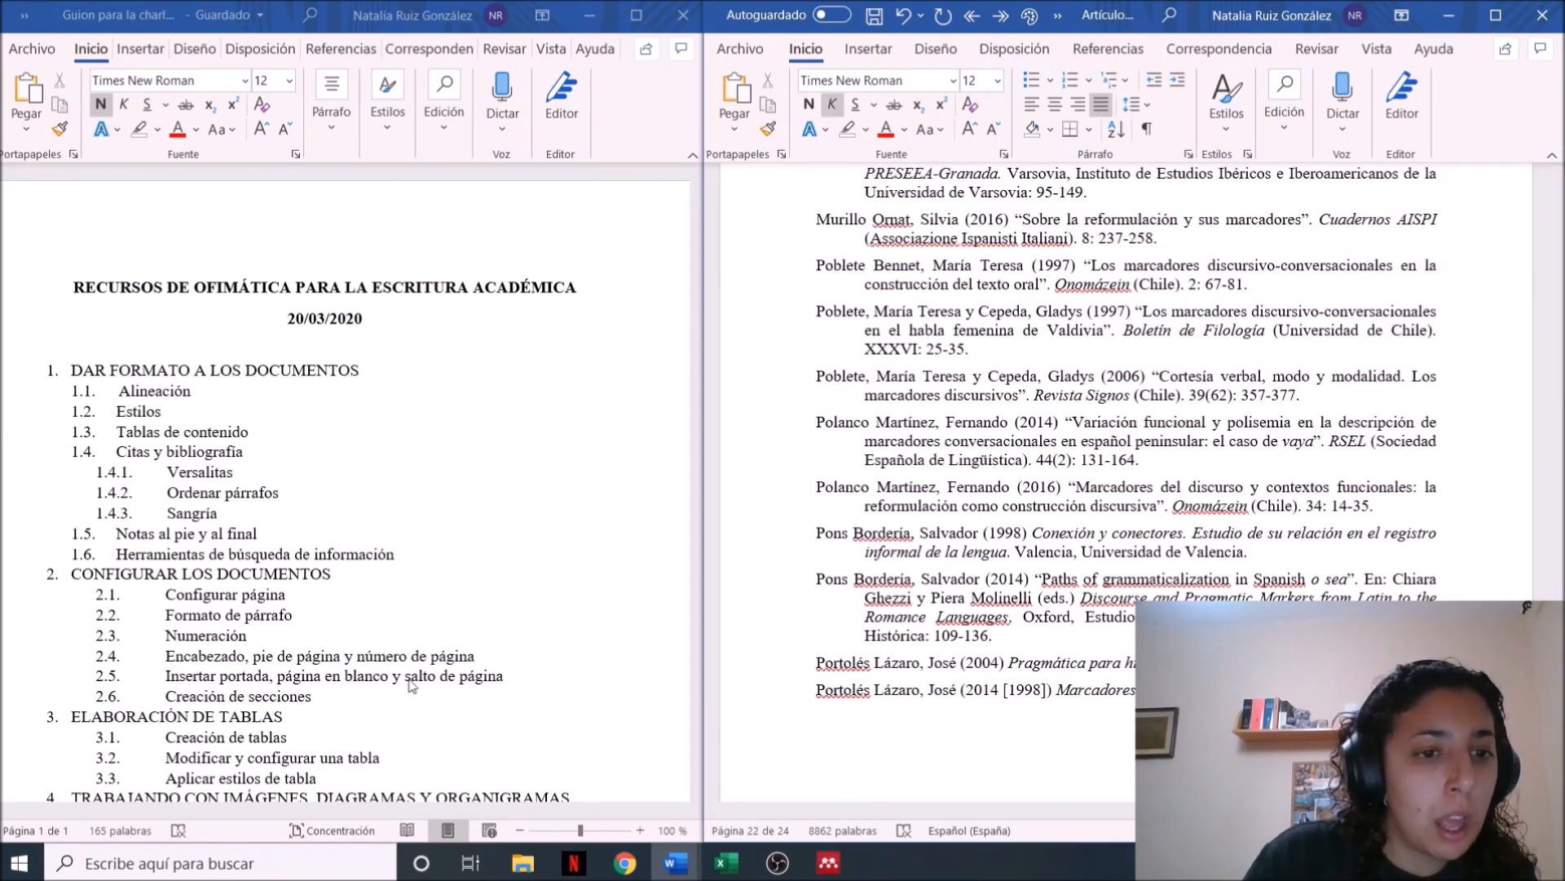
click(936, 484)
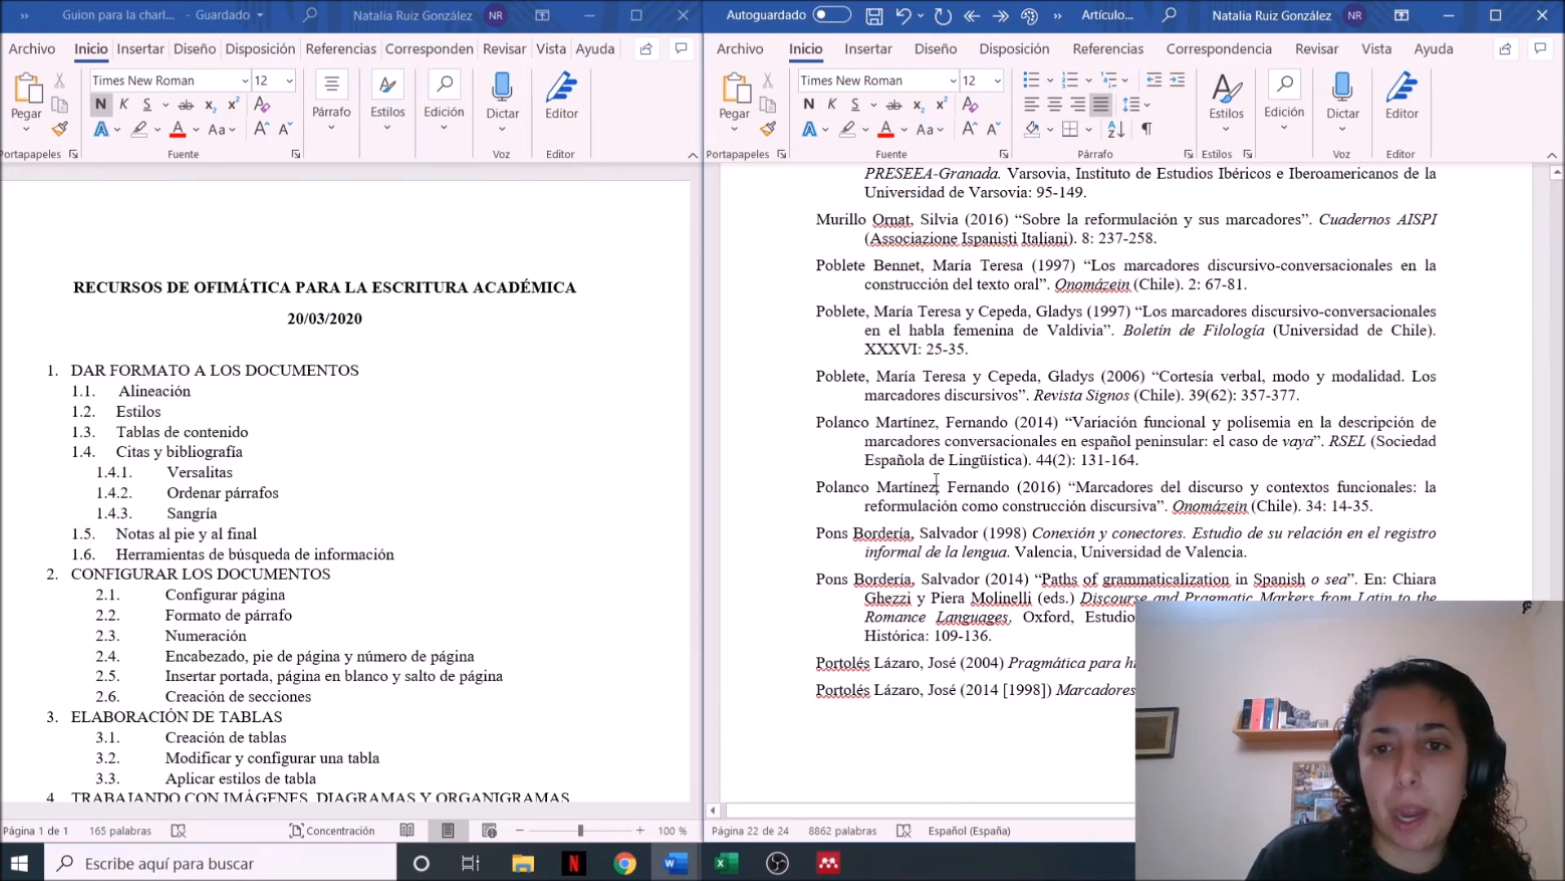
scroll(936, 481, up, 20)
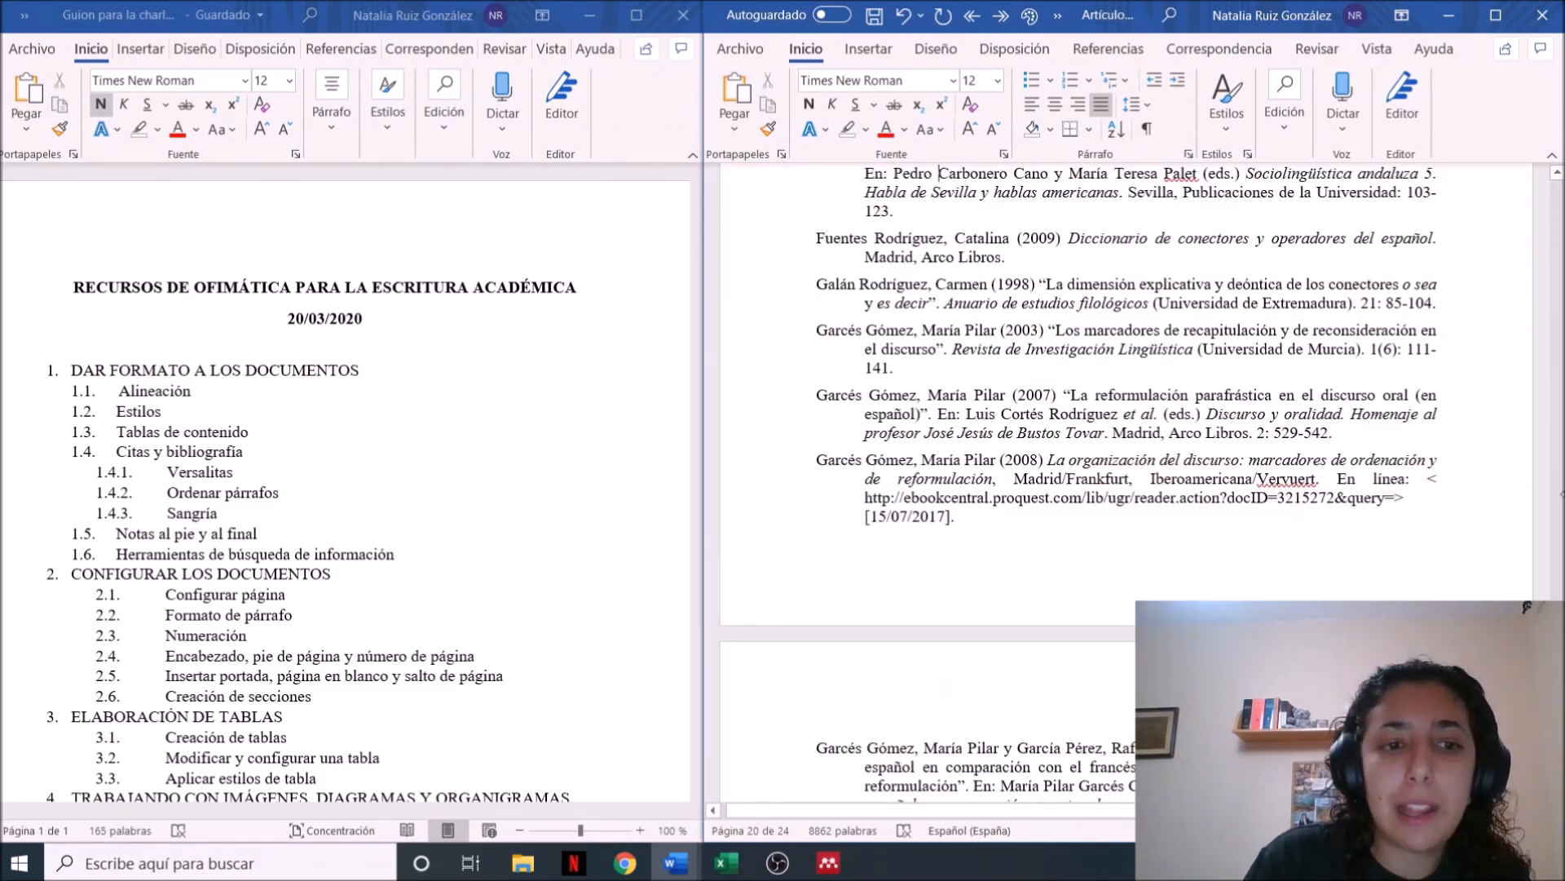
scroll(936, 481, up, 10)
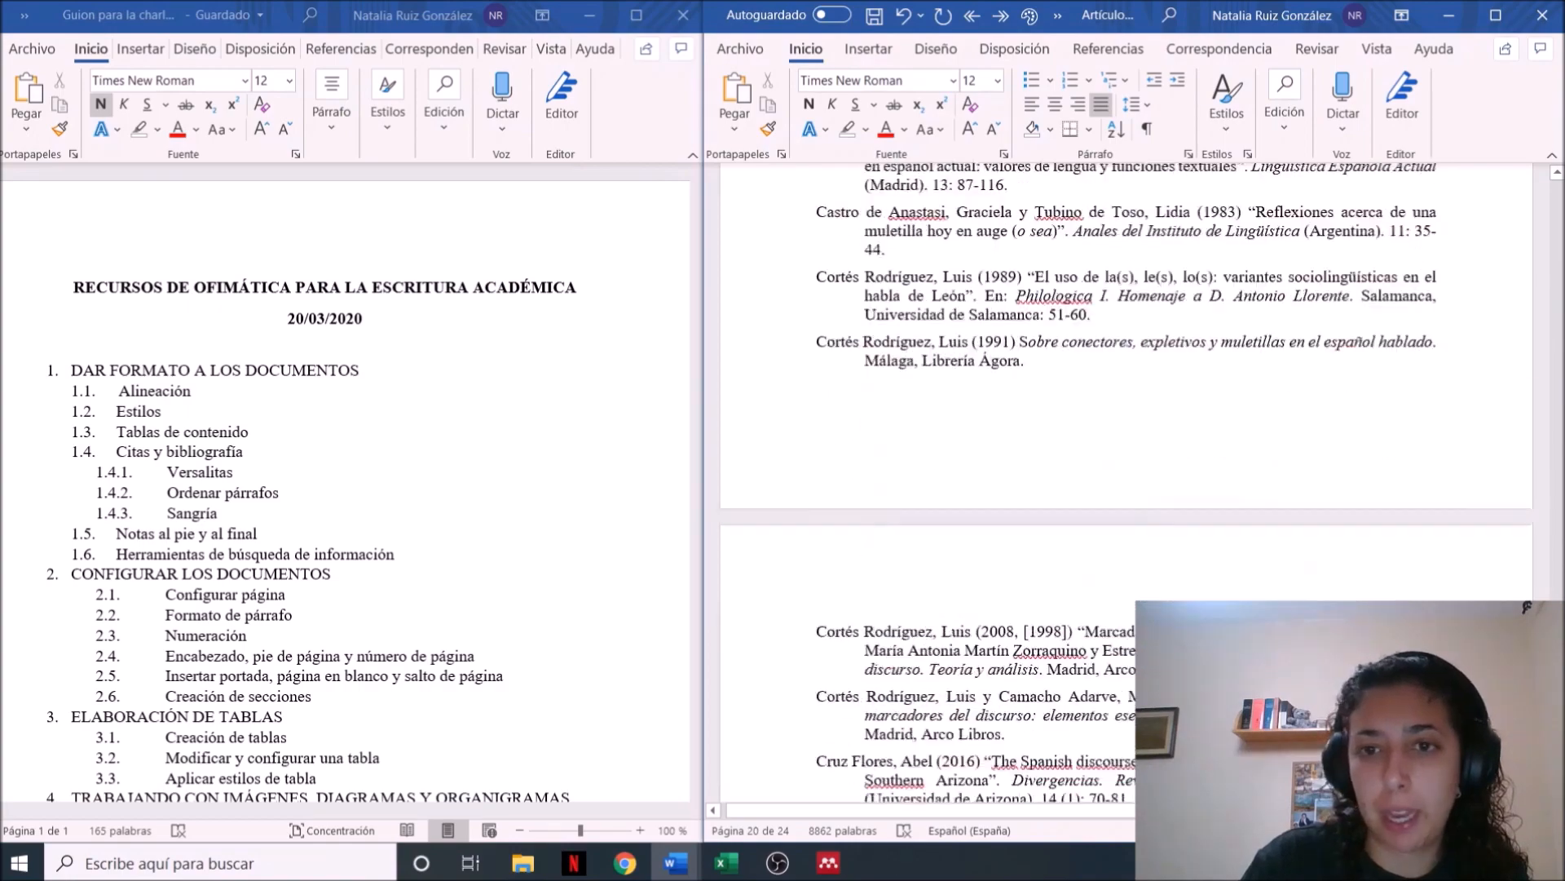
scroll(1544, 567, up, 4)
Find example (1) below Fig. 4 and highlight its parenthesised corpus code GRAN-M31-GR05 to examine how the source is cited
drag(1558, 583, 1562, 457)
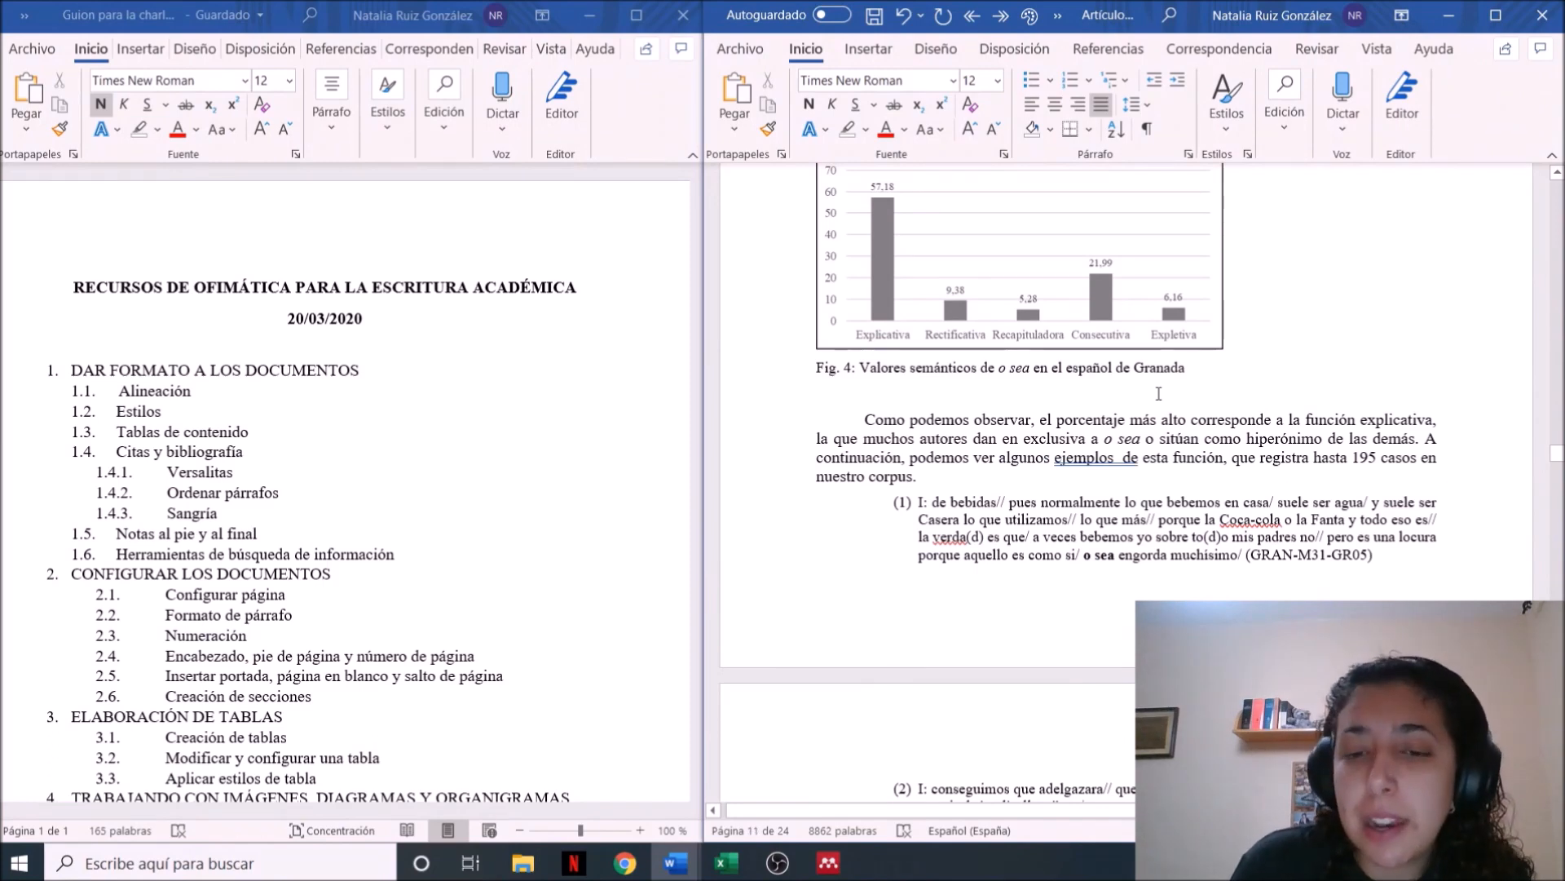
click(924, 503)
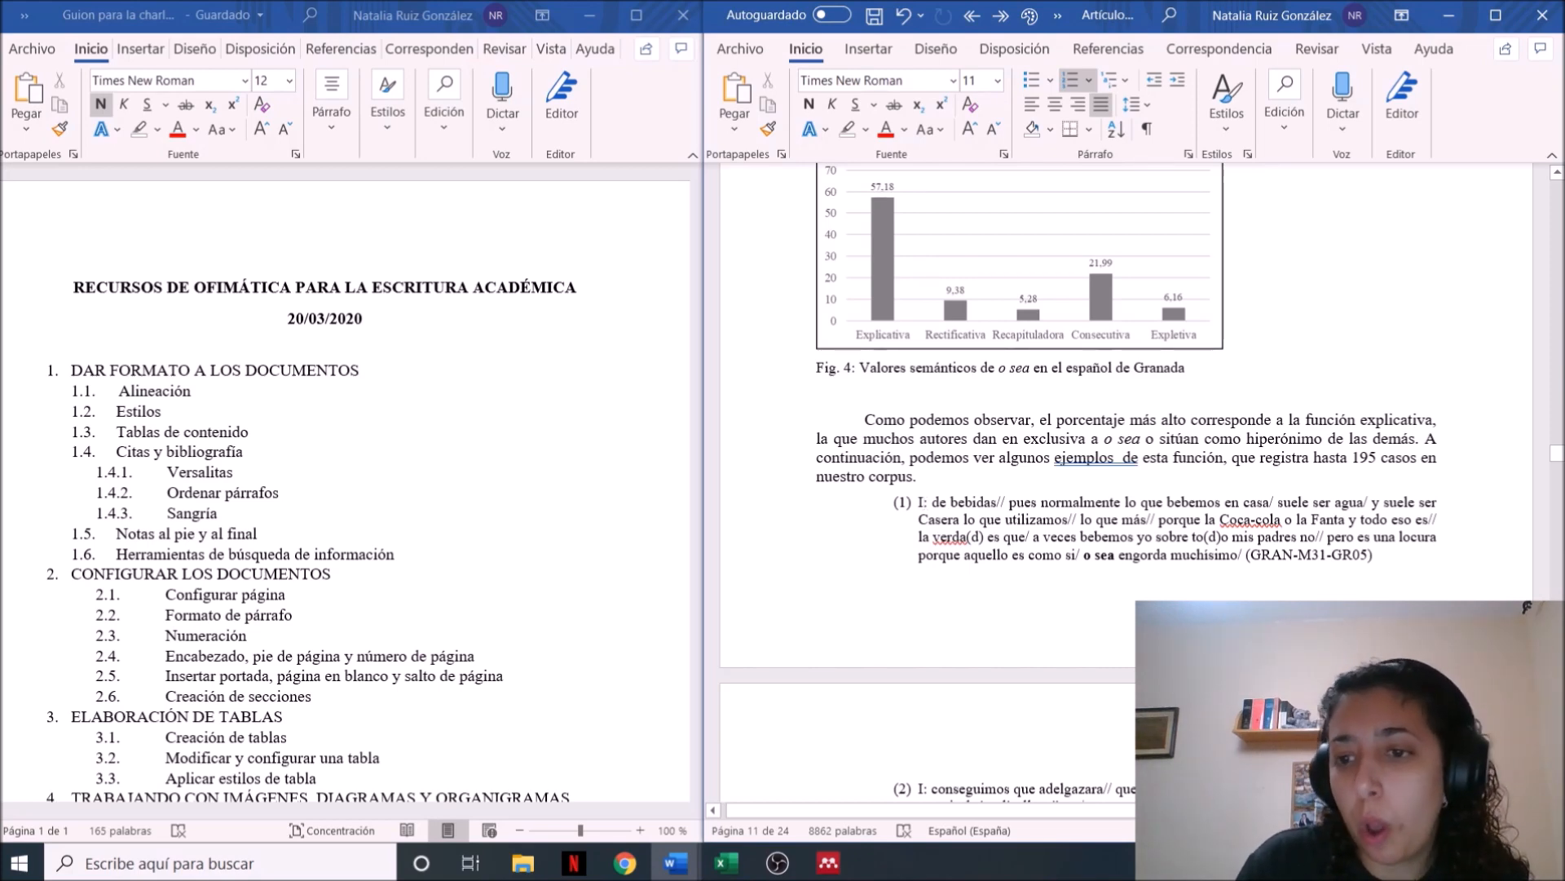
drag(1380, 555, 1248, 556)
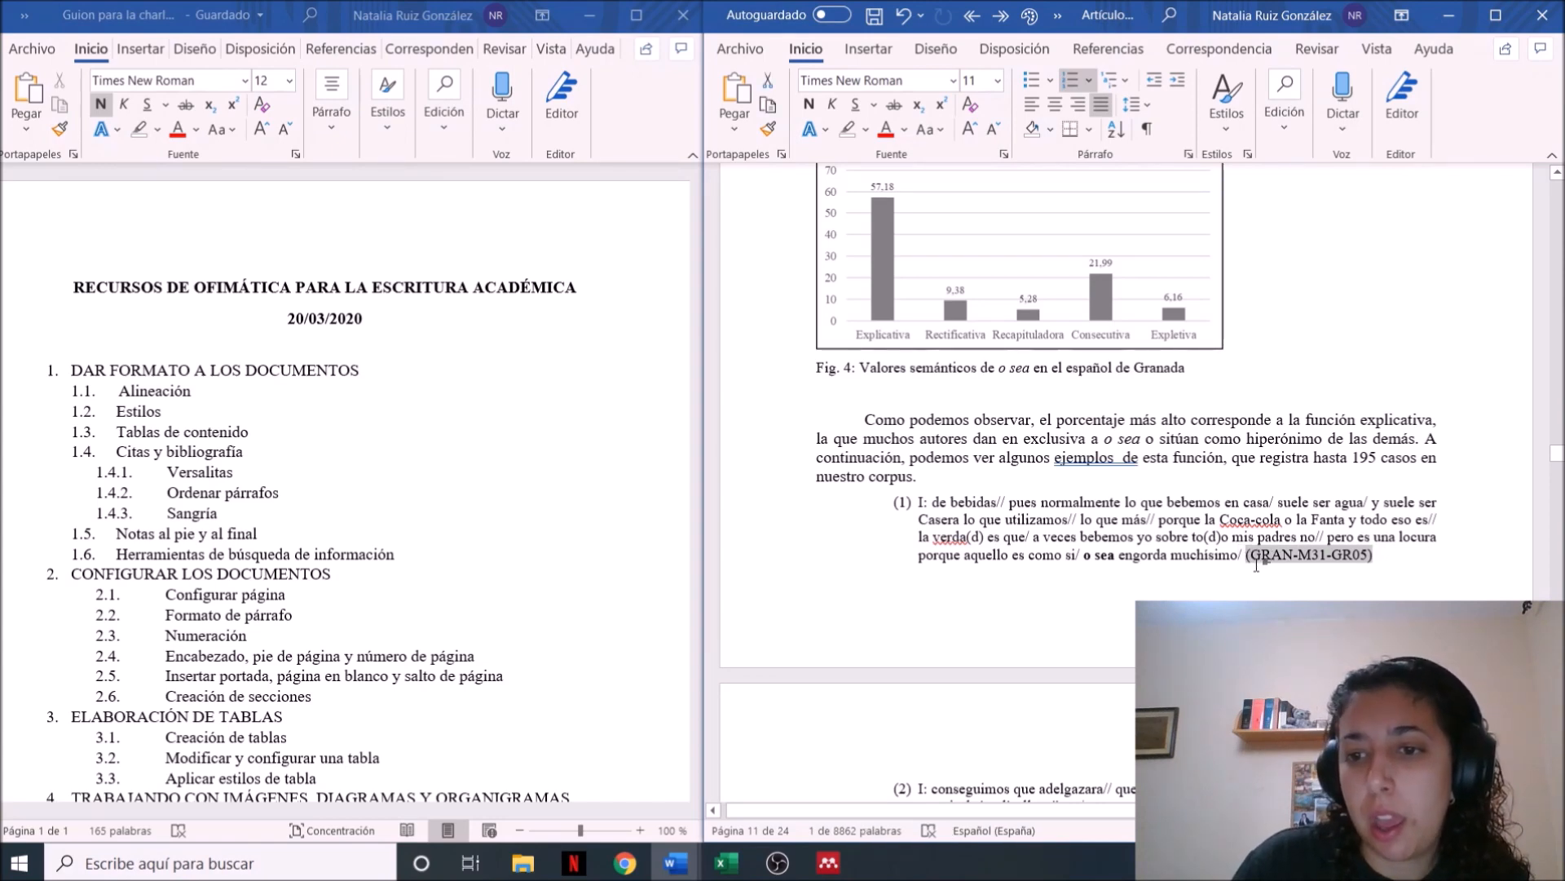
click(1251, 559)
drag(1247, 556, 1388, 549)
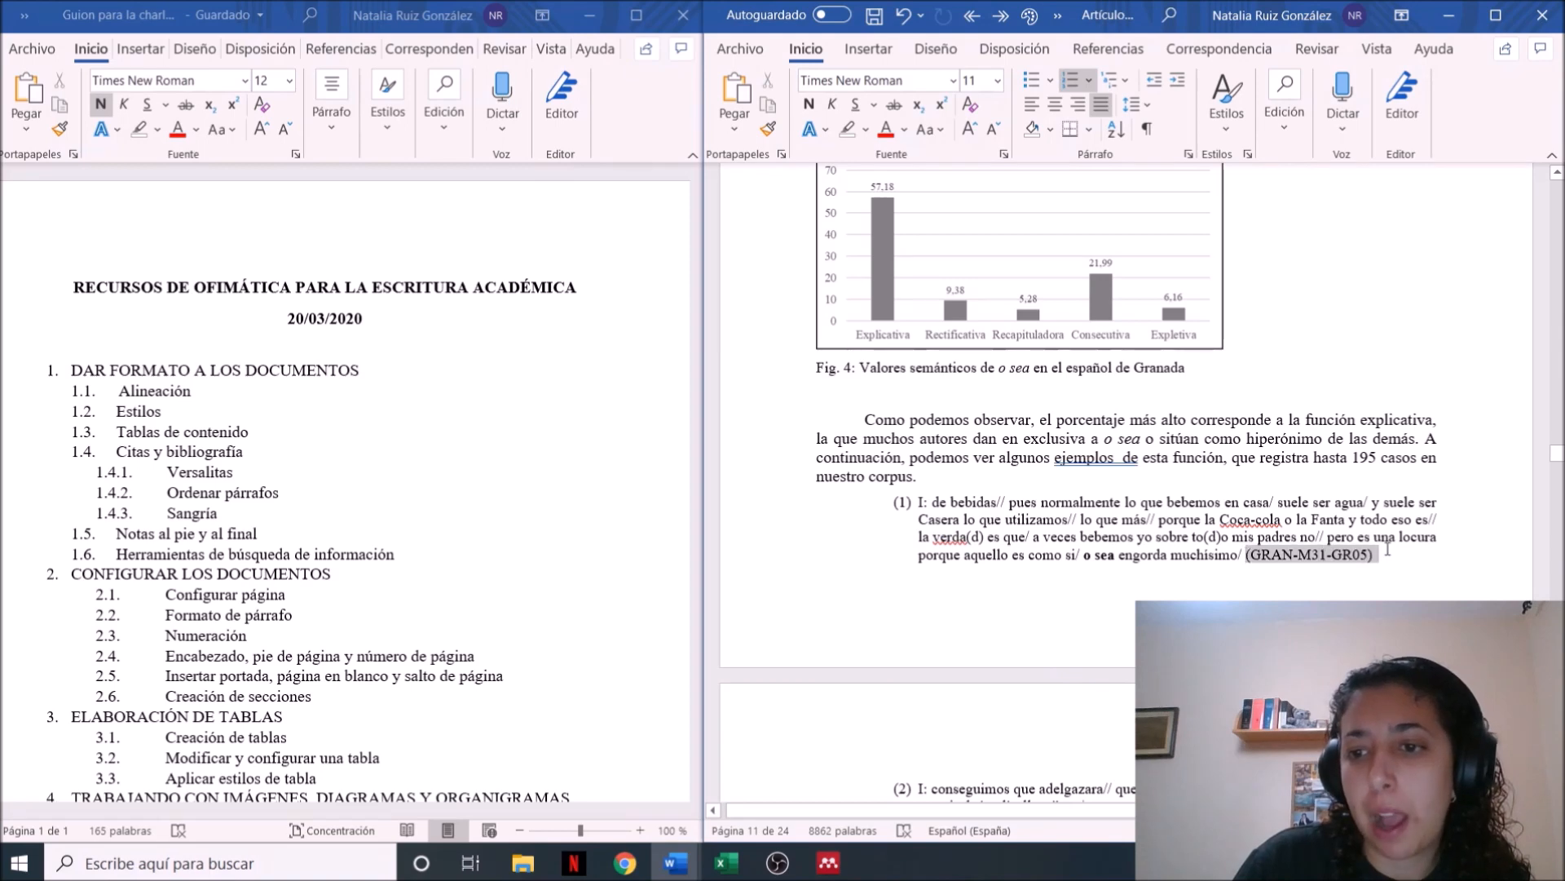
click(1387, 550)
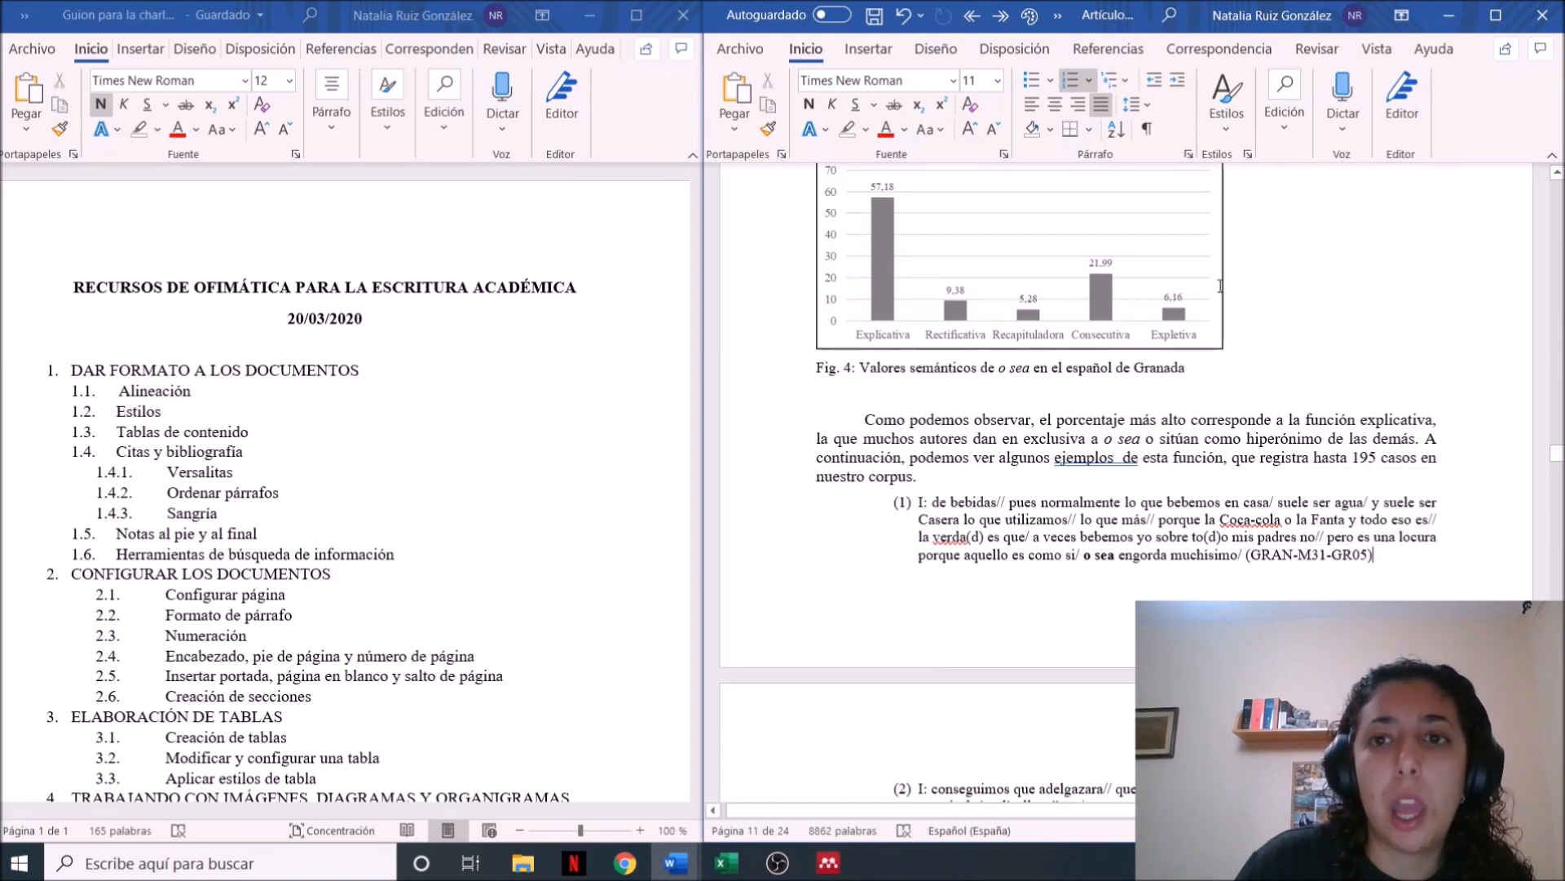
Insert a footnote right after GR05 in the corpus code that closes example (1)
drag(1267, 388, 1133, 150)
click(1367, 572)
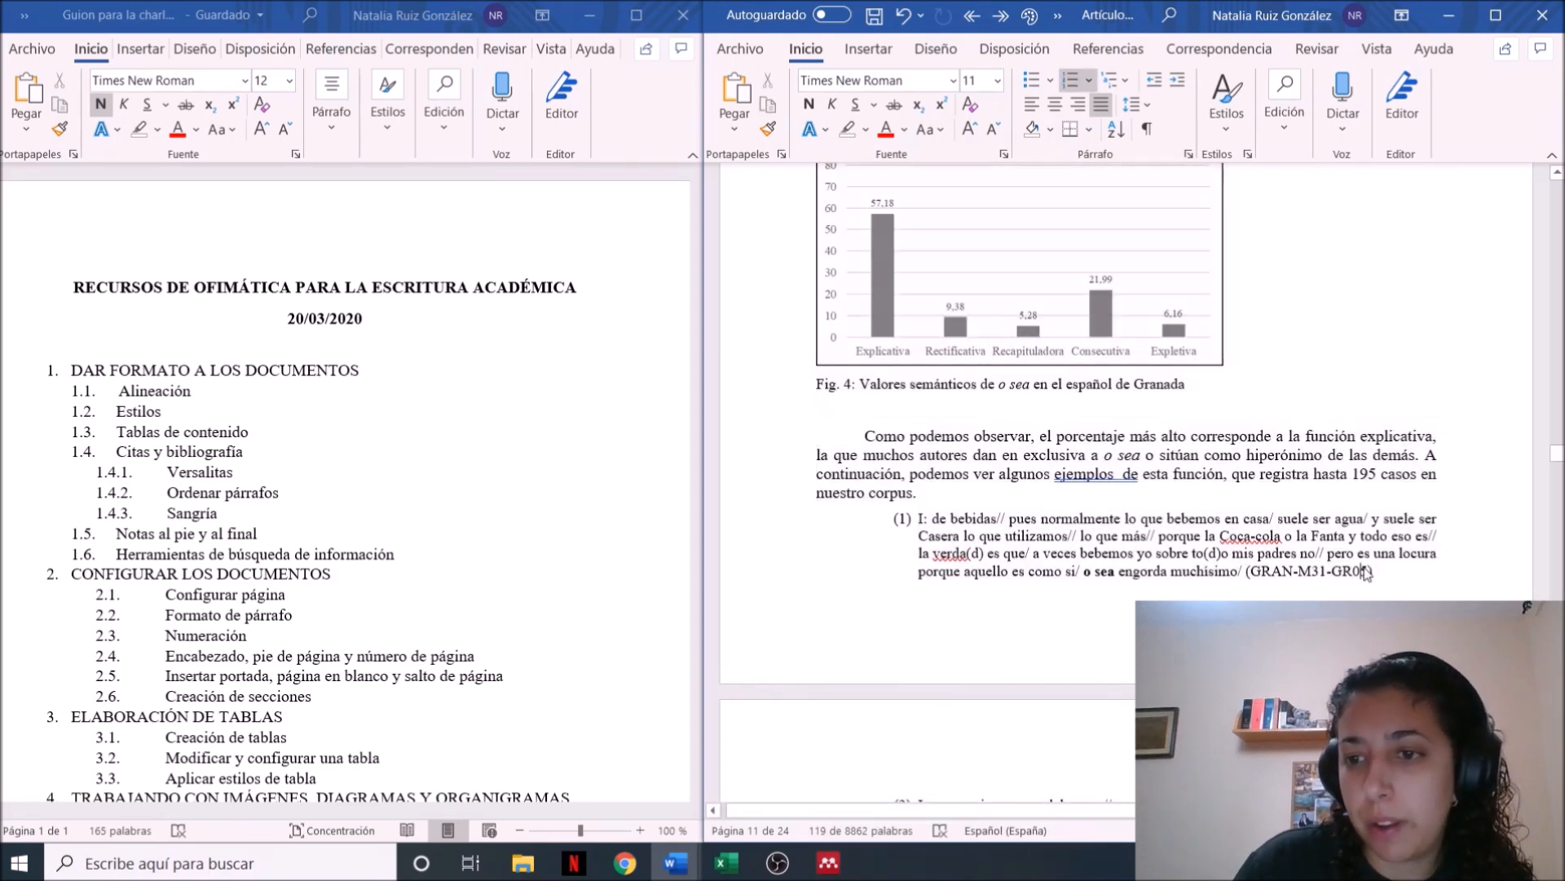
click(1108, 49)
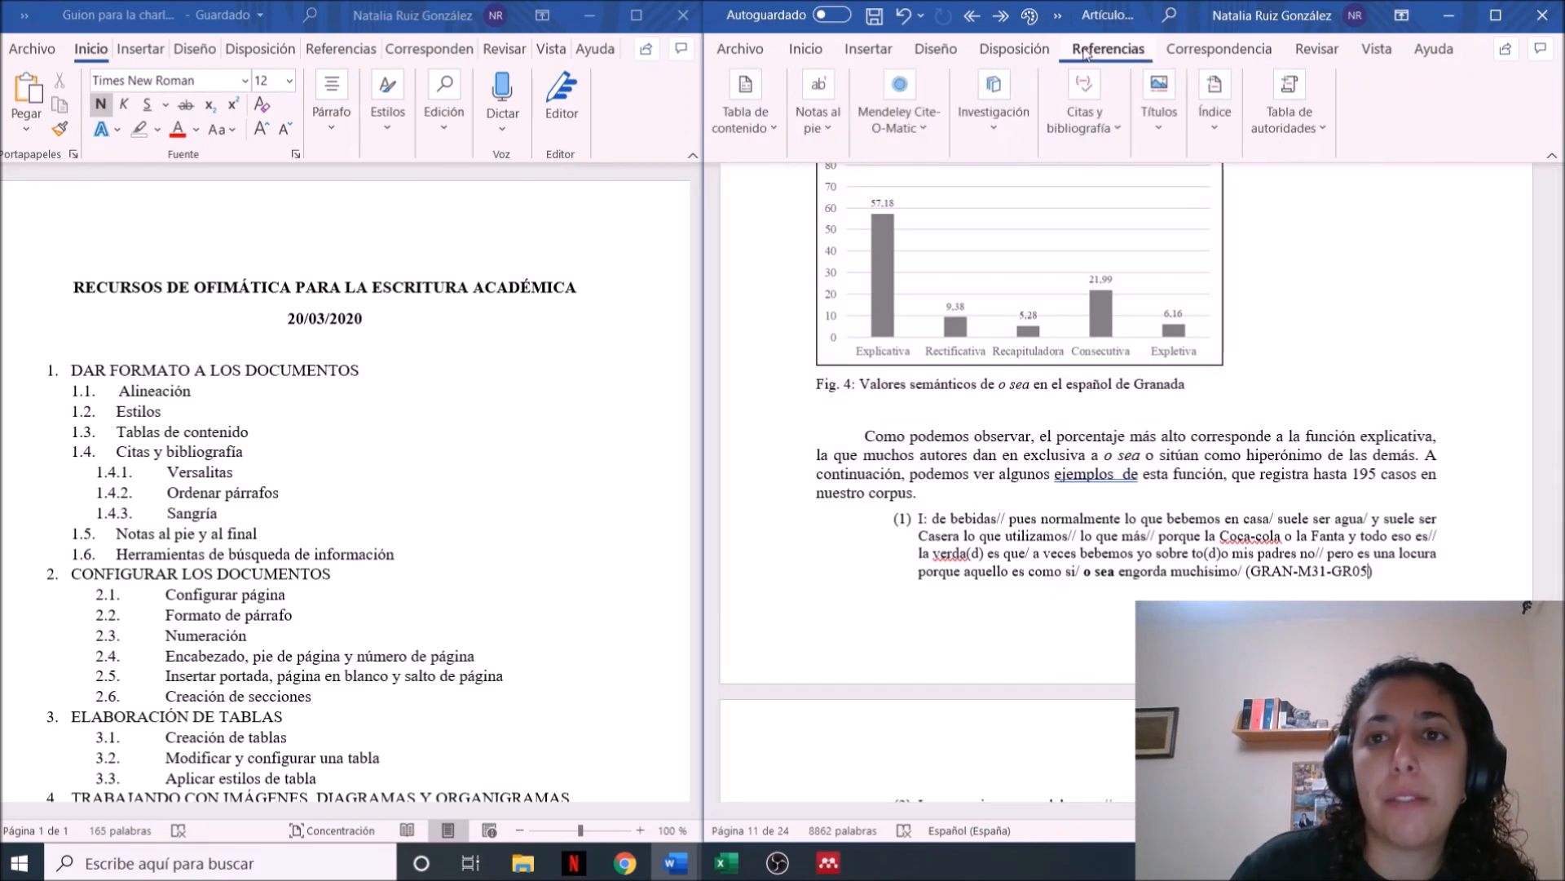
click(834, 132)
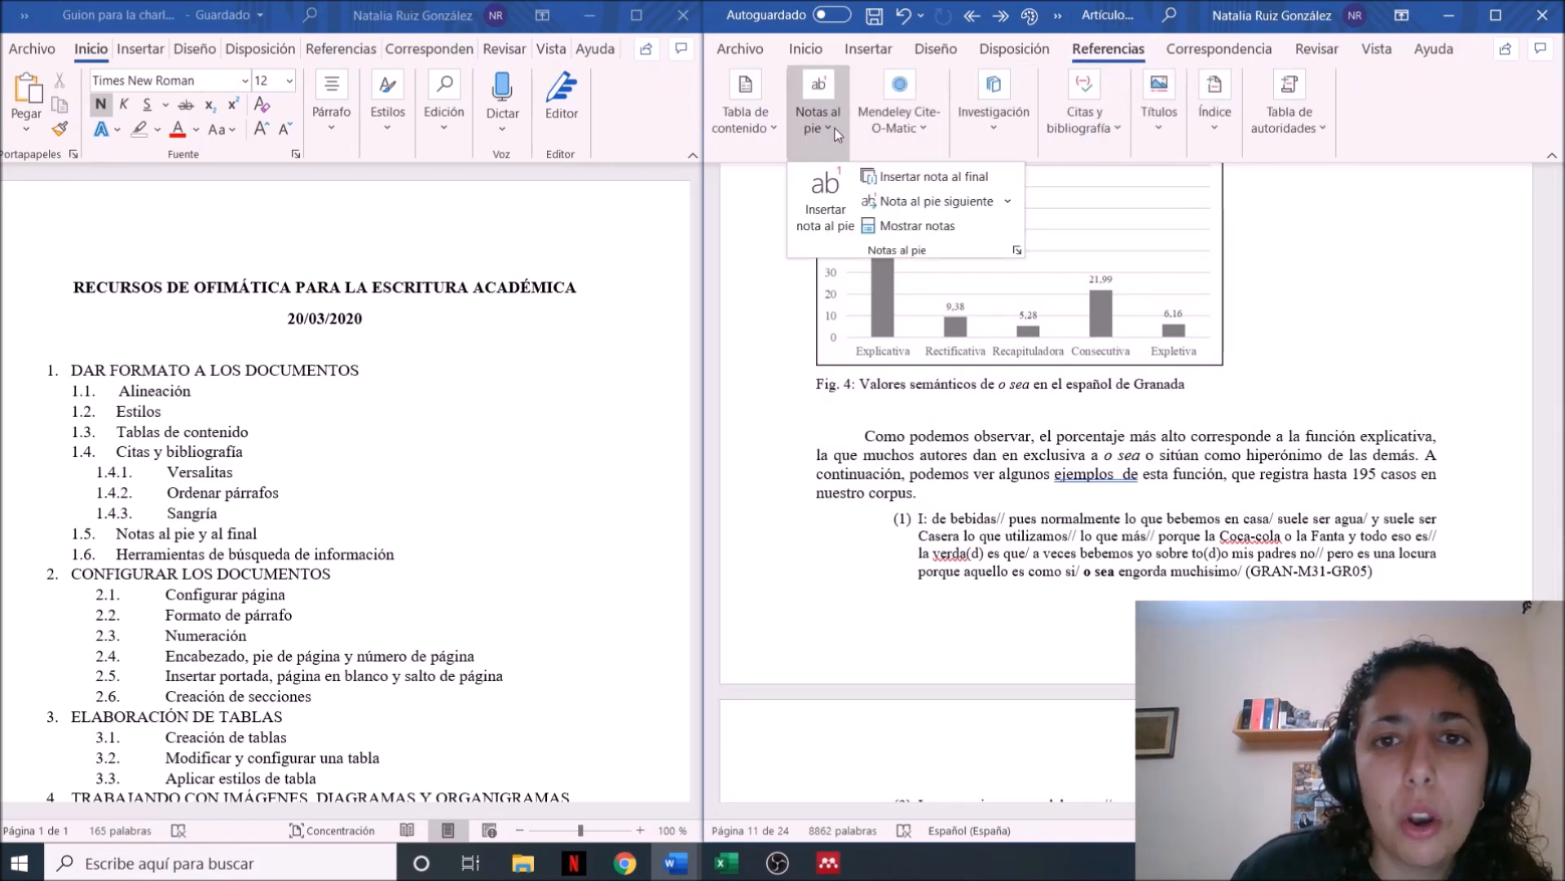
click(838, 212)
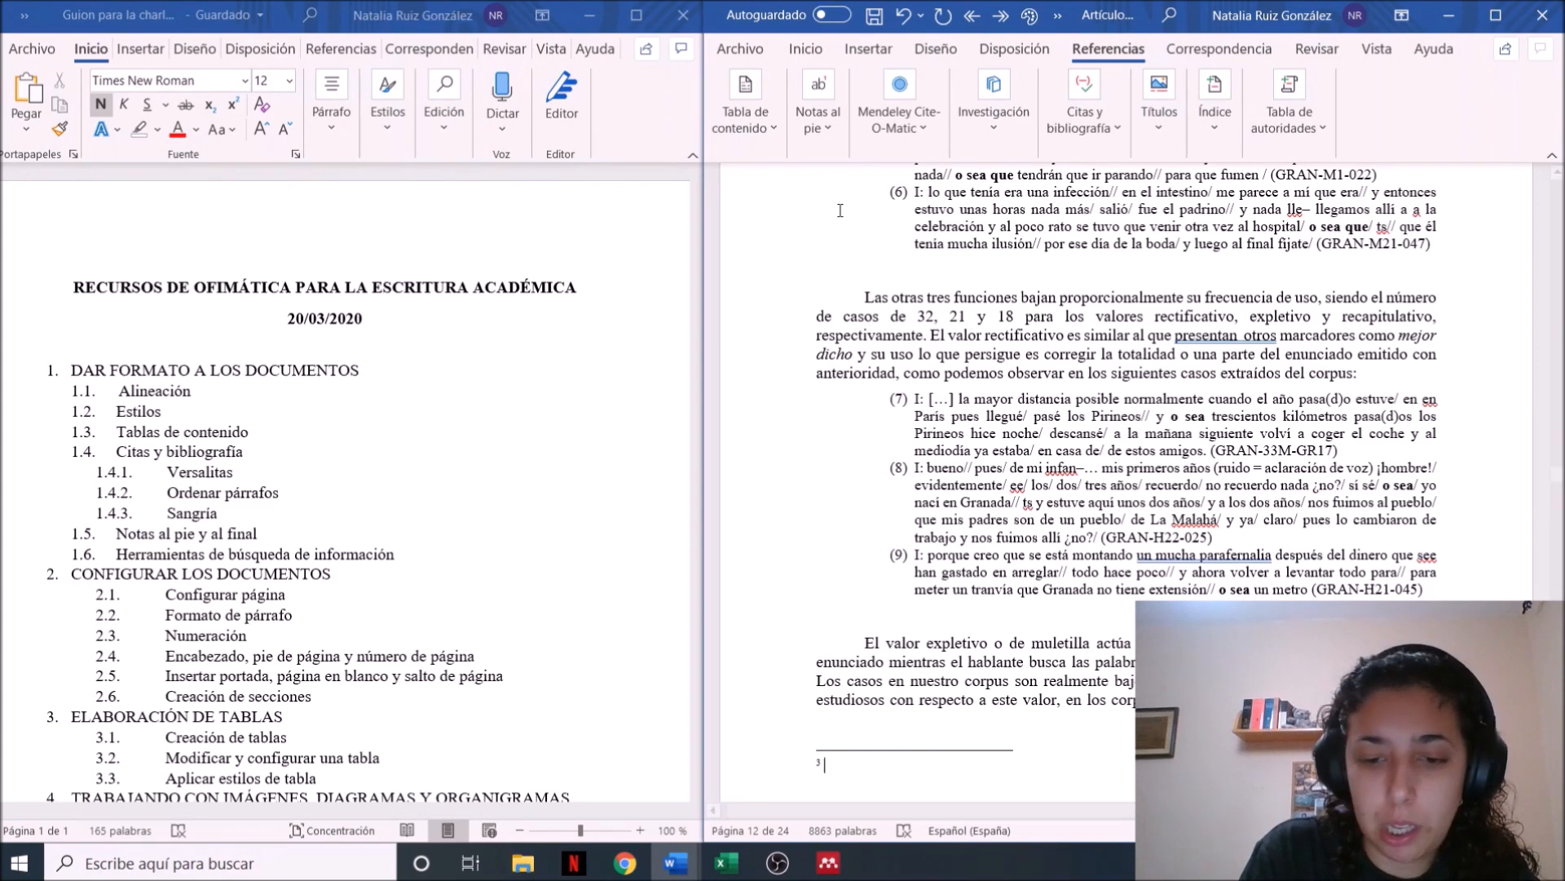
Start the new footnote's text with "En este caso GRAN representa a la ciudad de Granada,"
key(Caps_Lock)
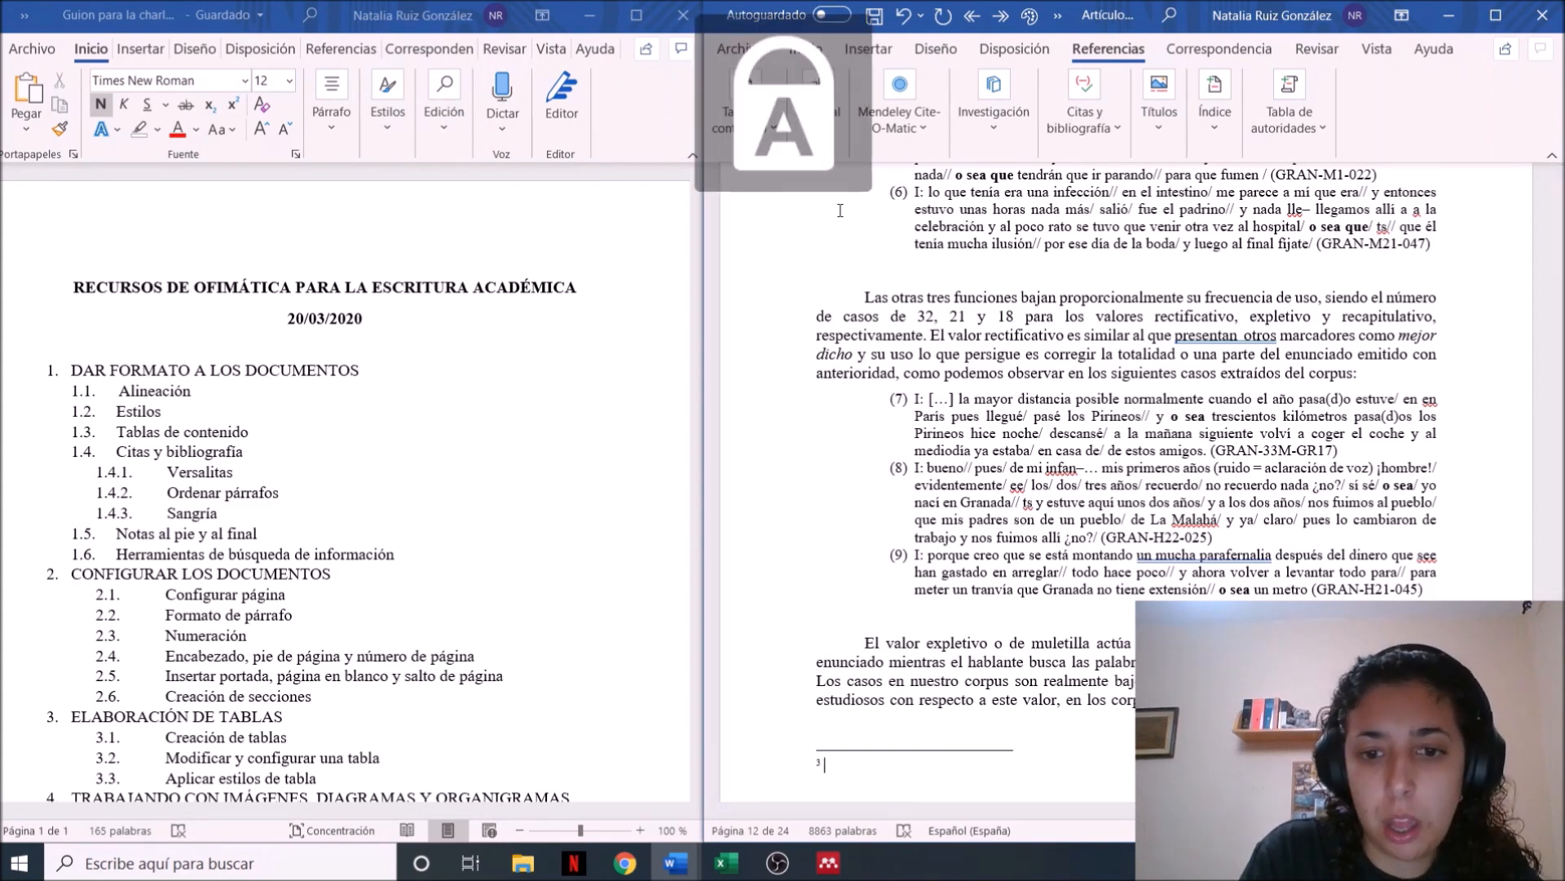
text(E)
key(Caps_Lock)
text(n este caso)
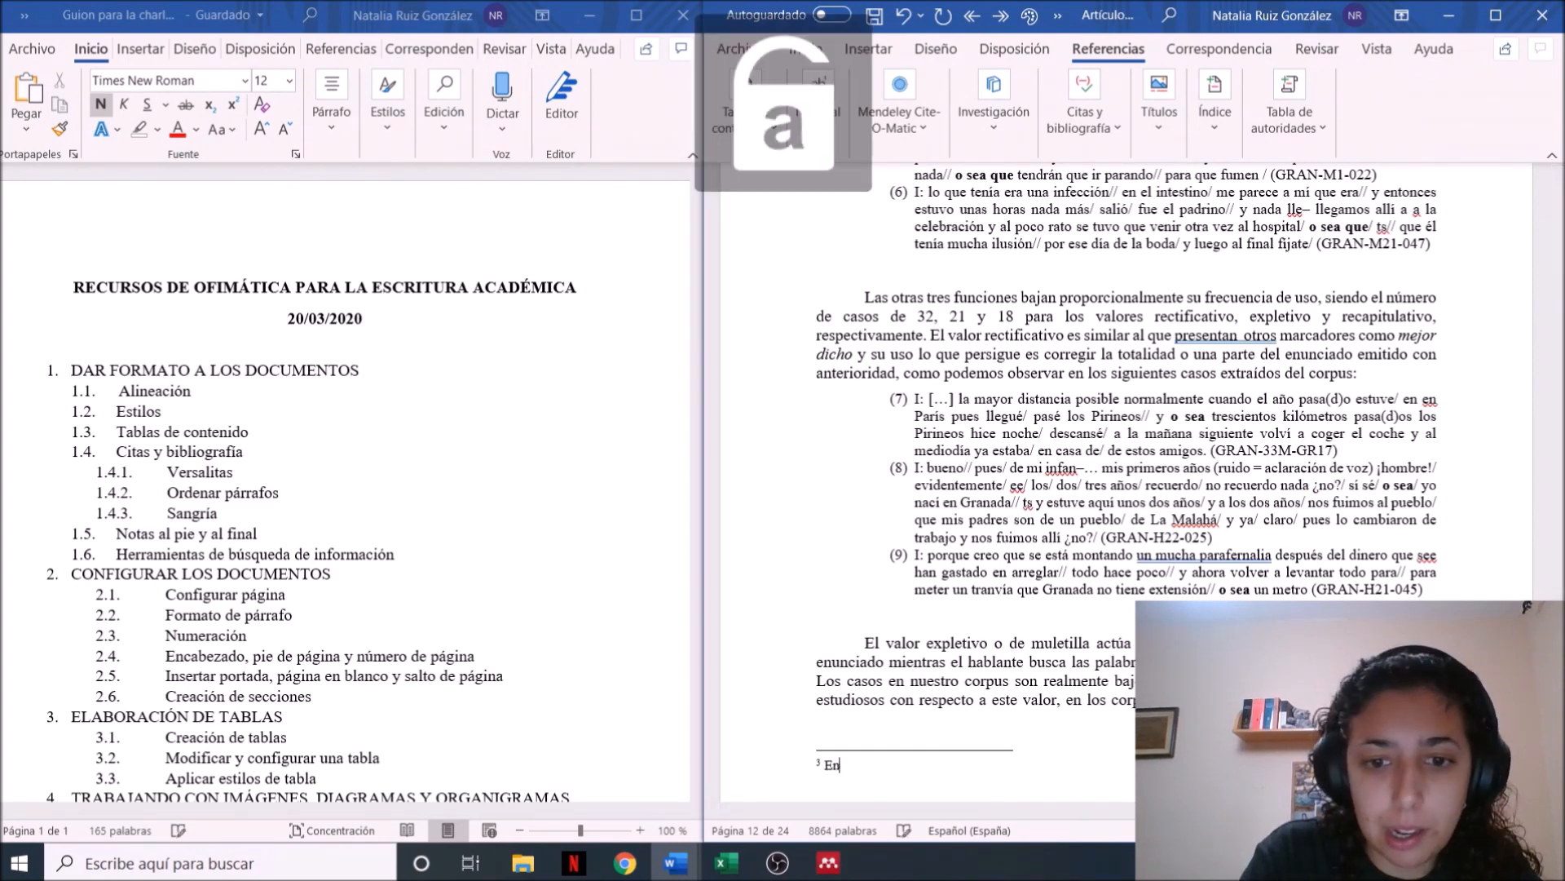
text( la)
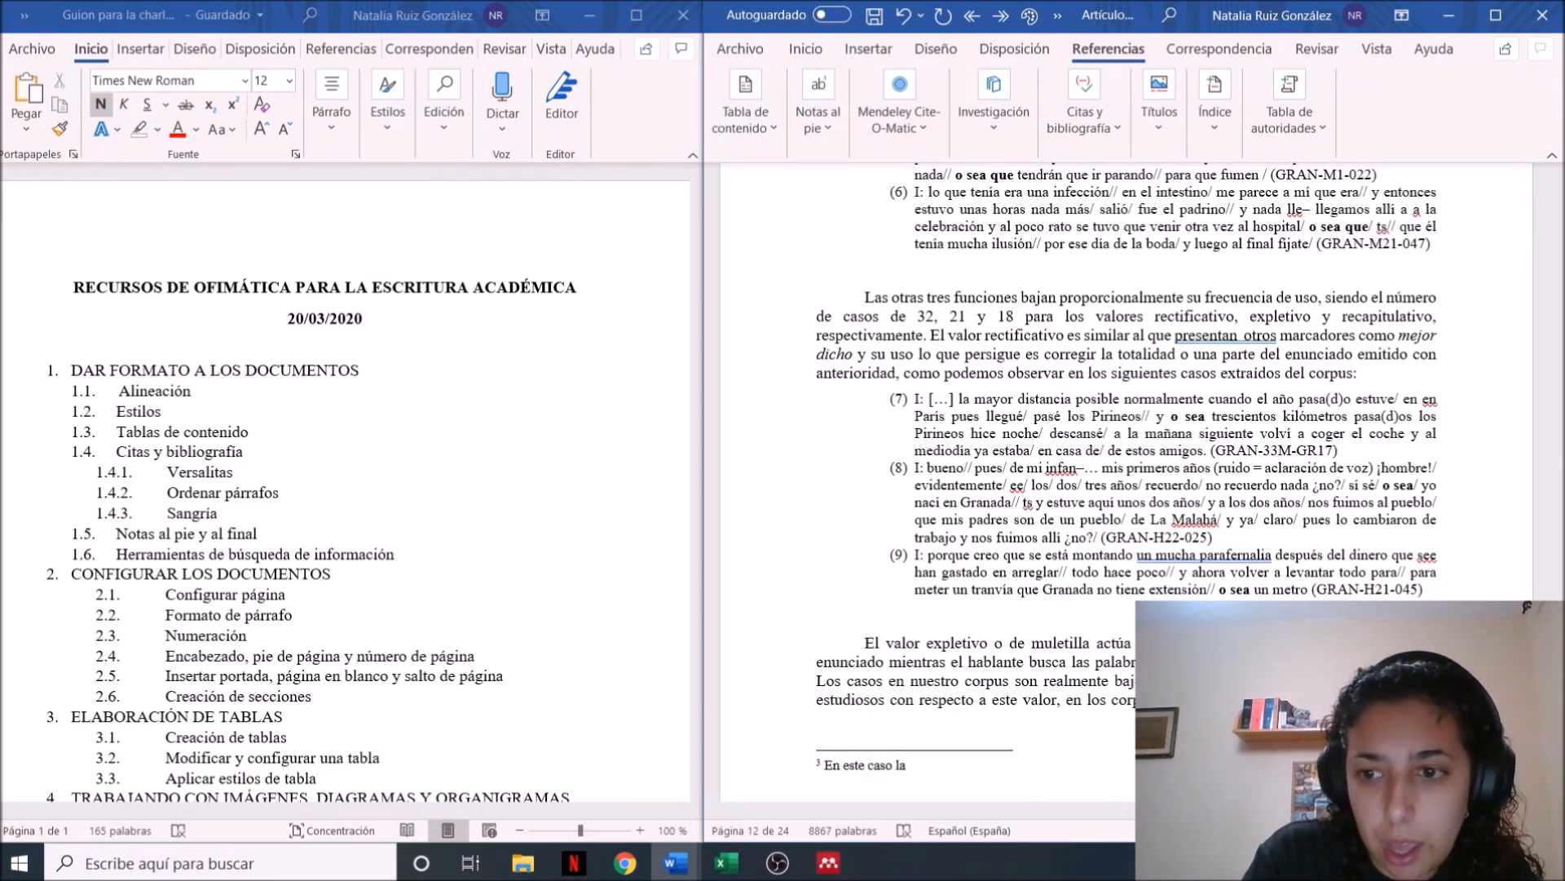
key(BackSpace)
key(BackSpace)
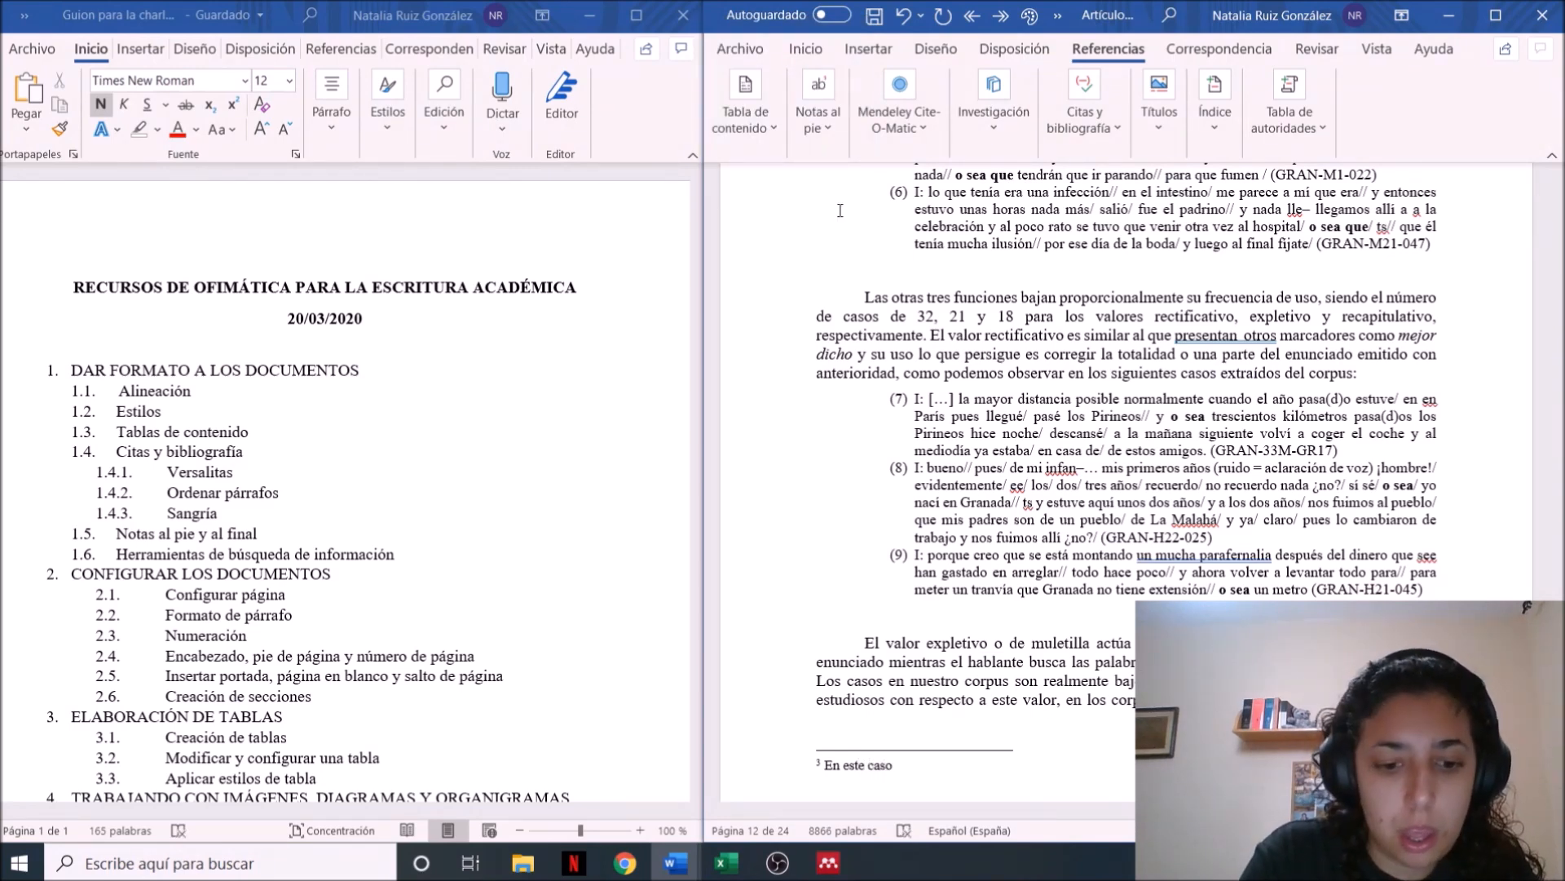
key(Caps_Lock)
text(GRAN)
key(Caps_Lock)
text(repre)
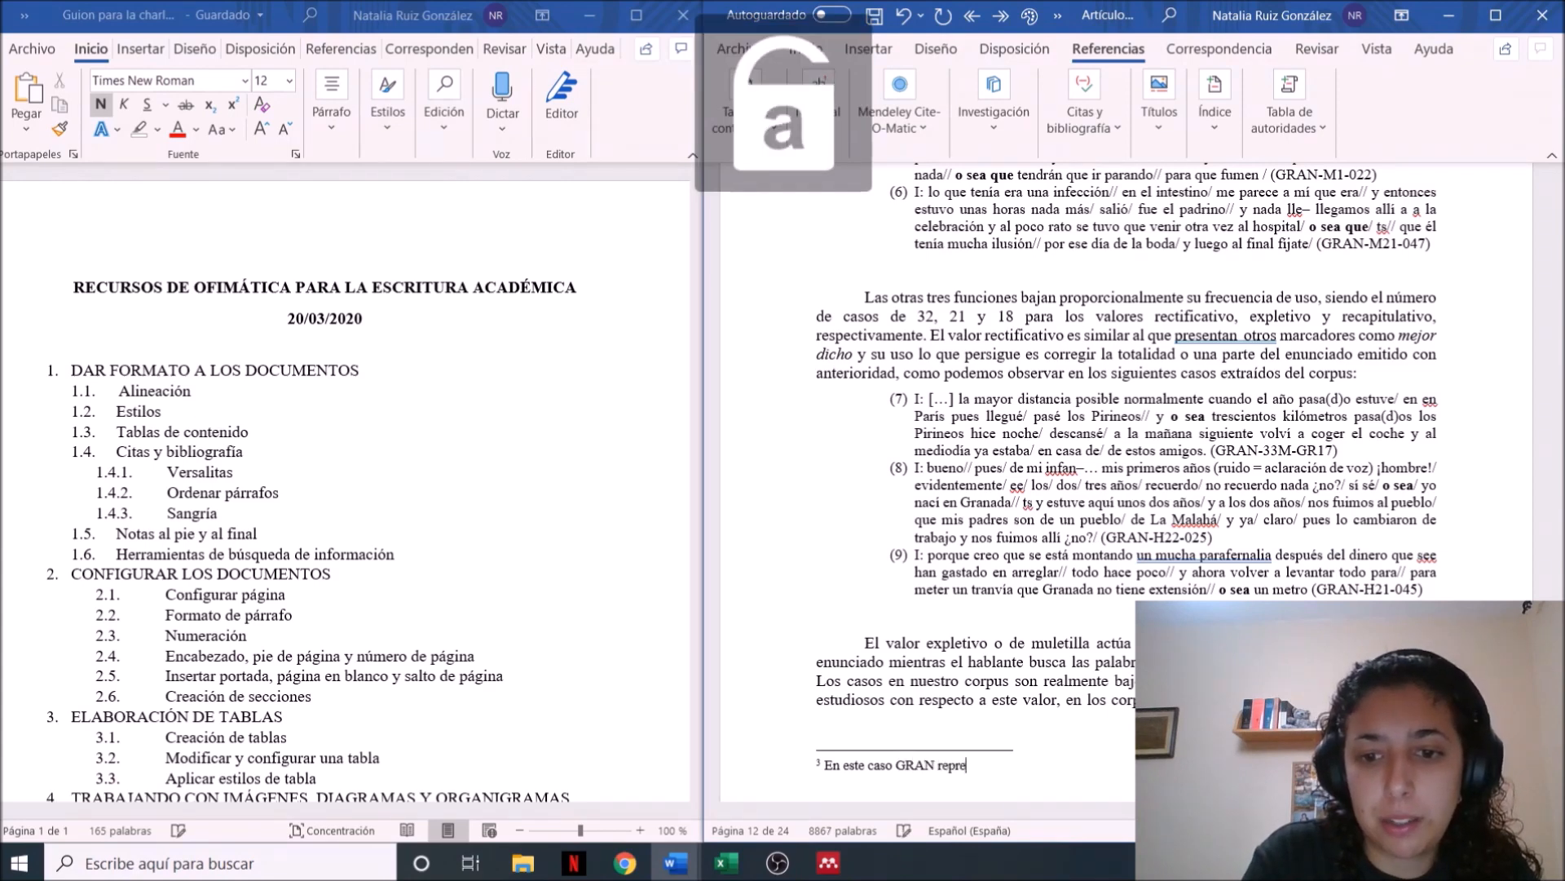
text(senta a la ciudad de)
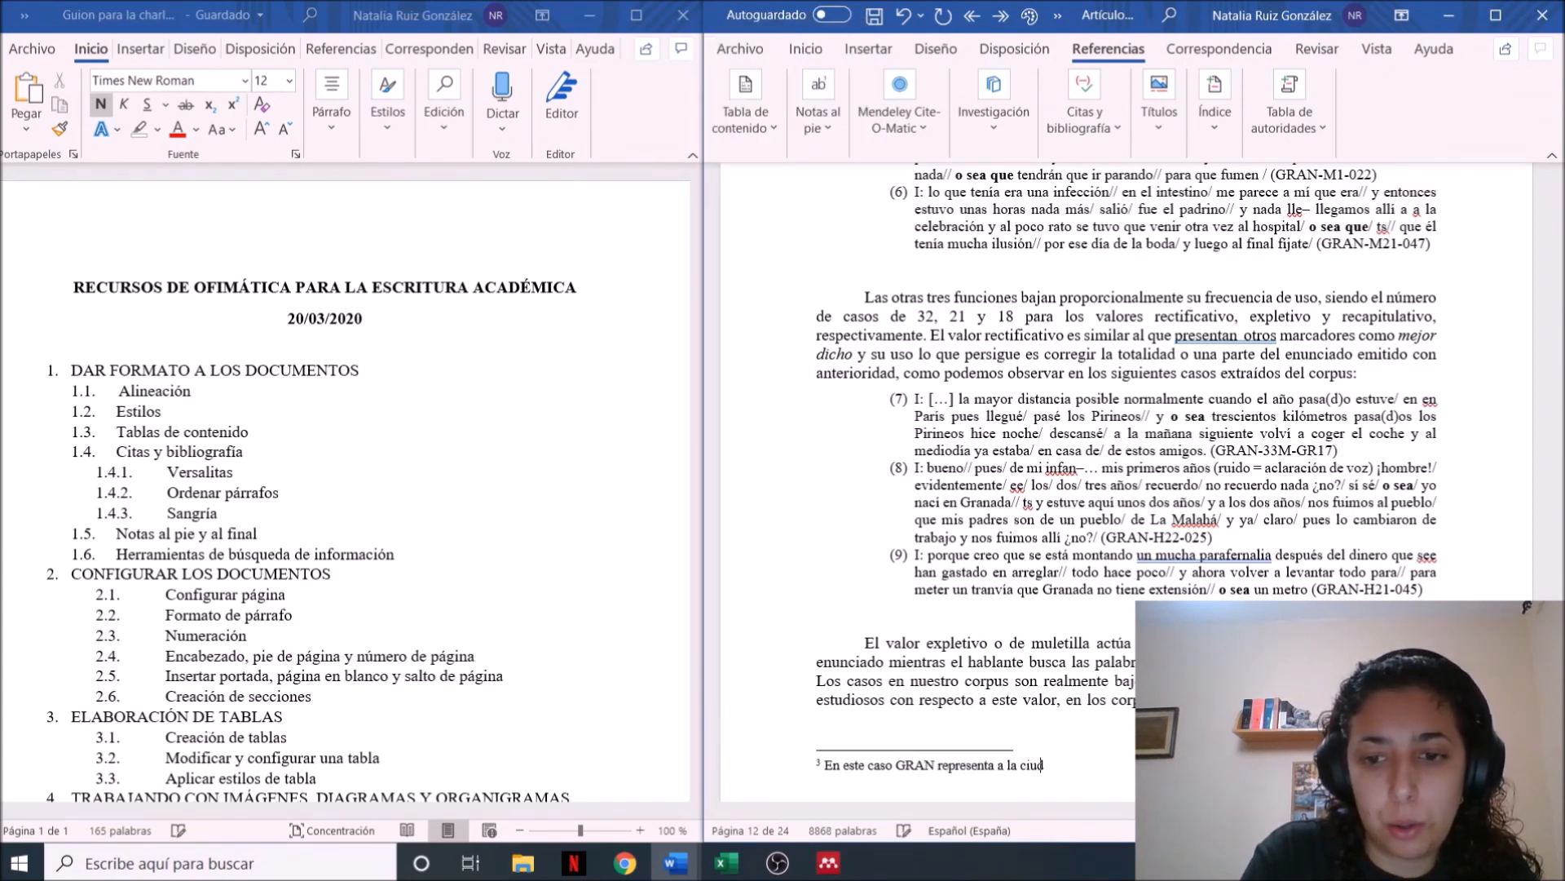
key(Caps_Lock)
text(G)
key(Caps_Lock)
text(ranada.)
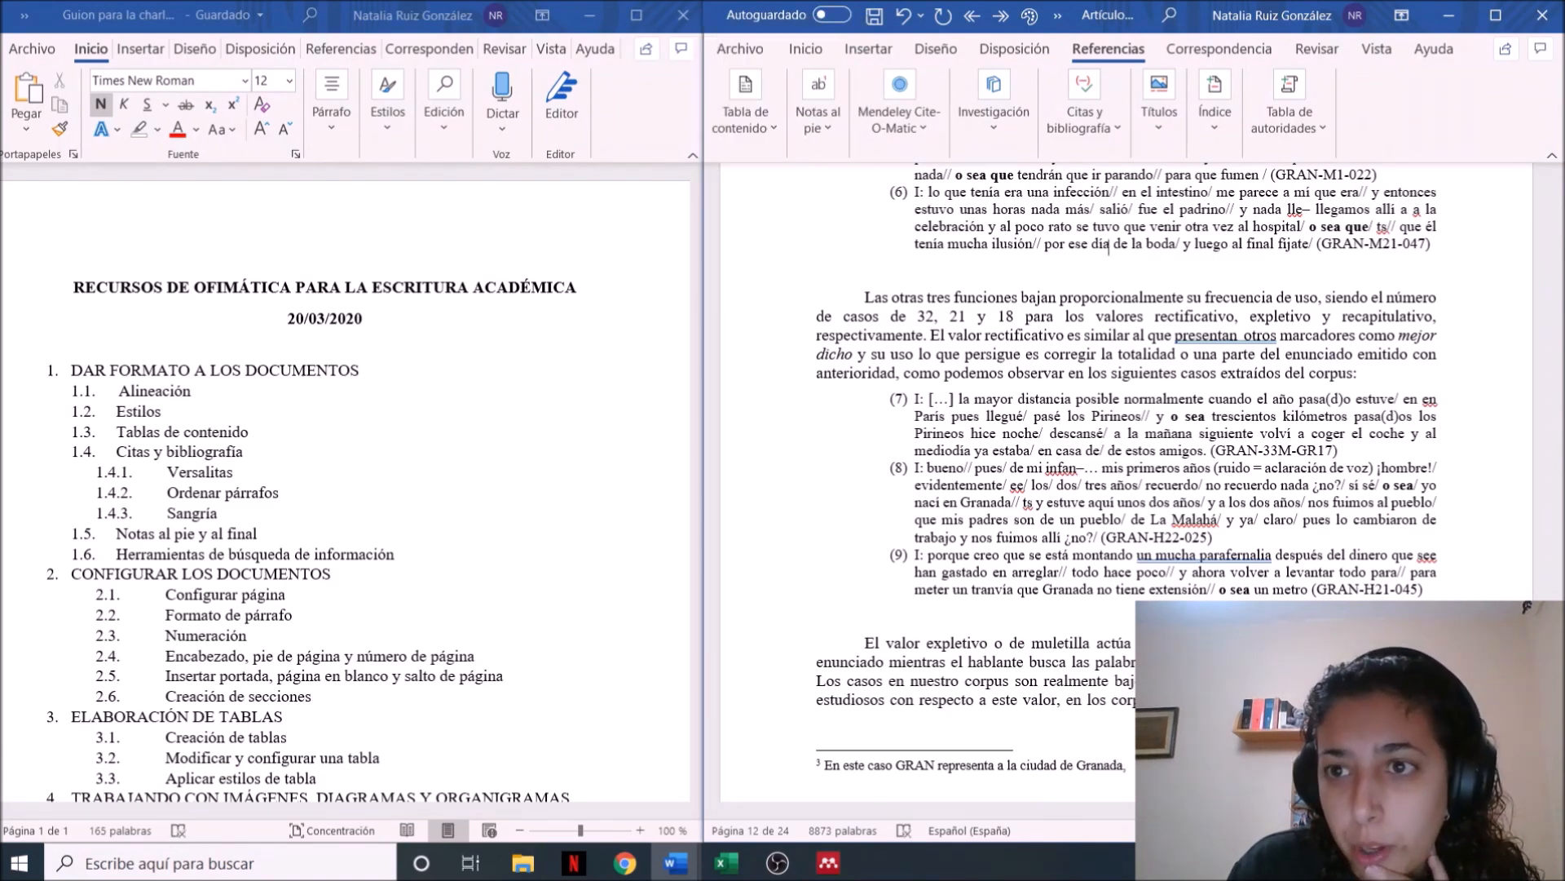
Check the corpus code of example (1) and continue the footnote with "M indica que es mujer,"
scroll(1042, 257, up, 15)
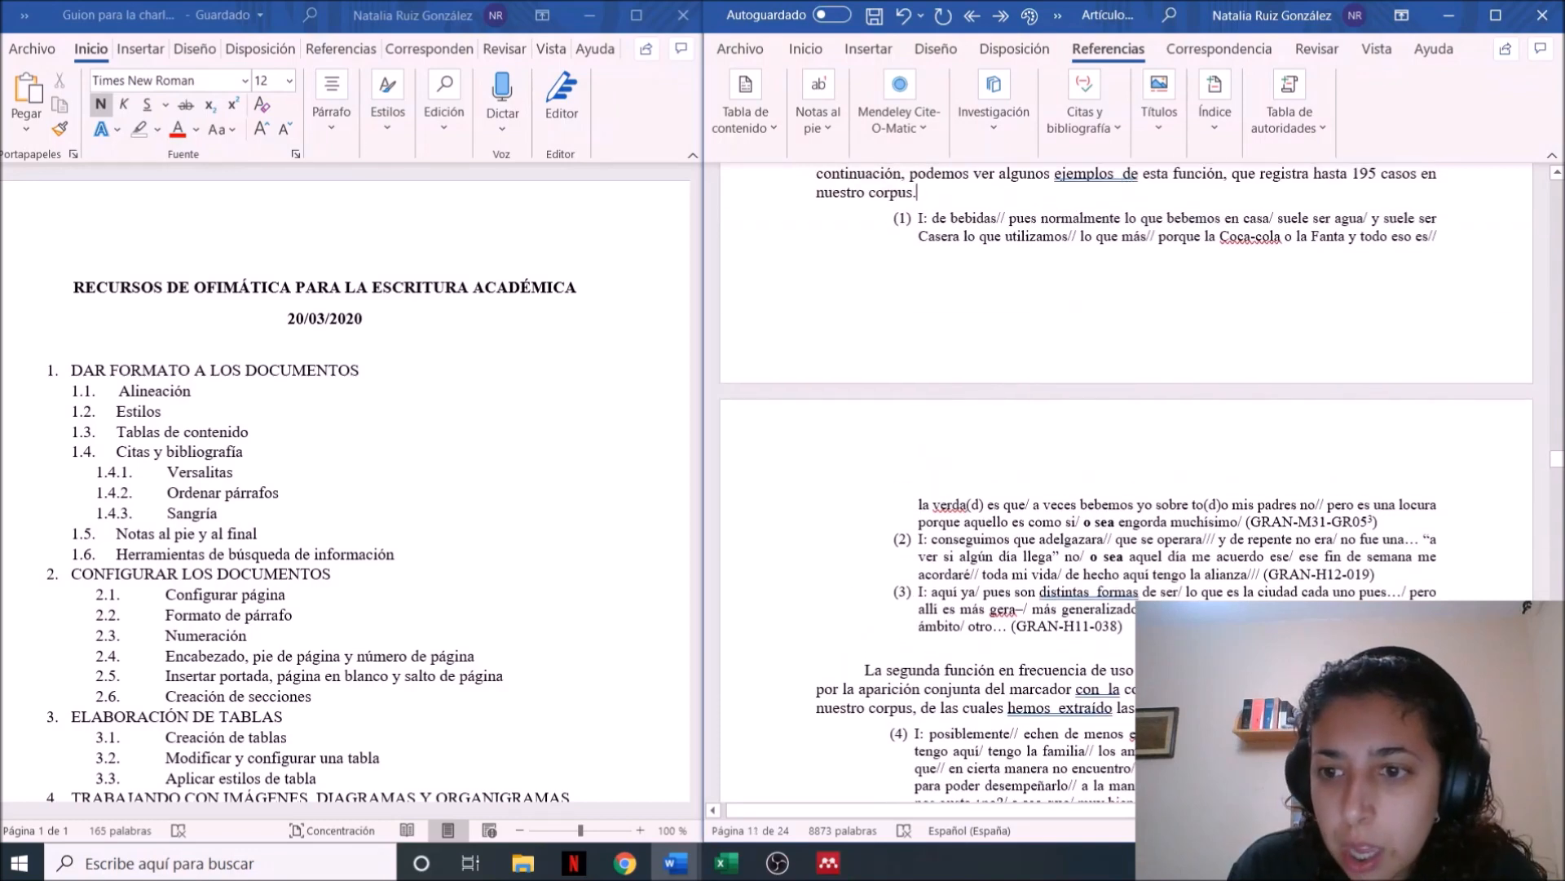
click(918, 192)
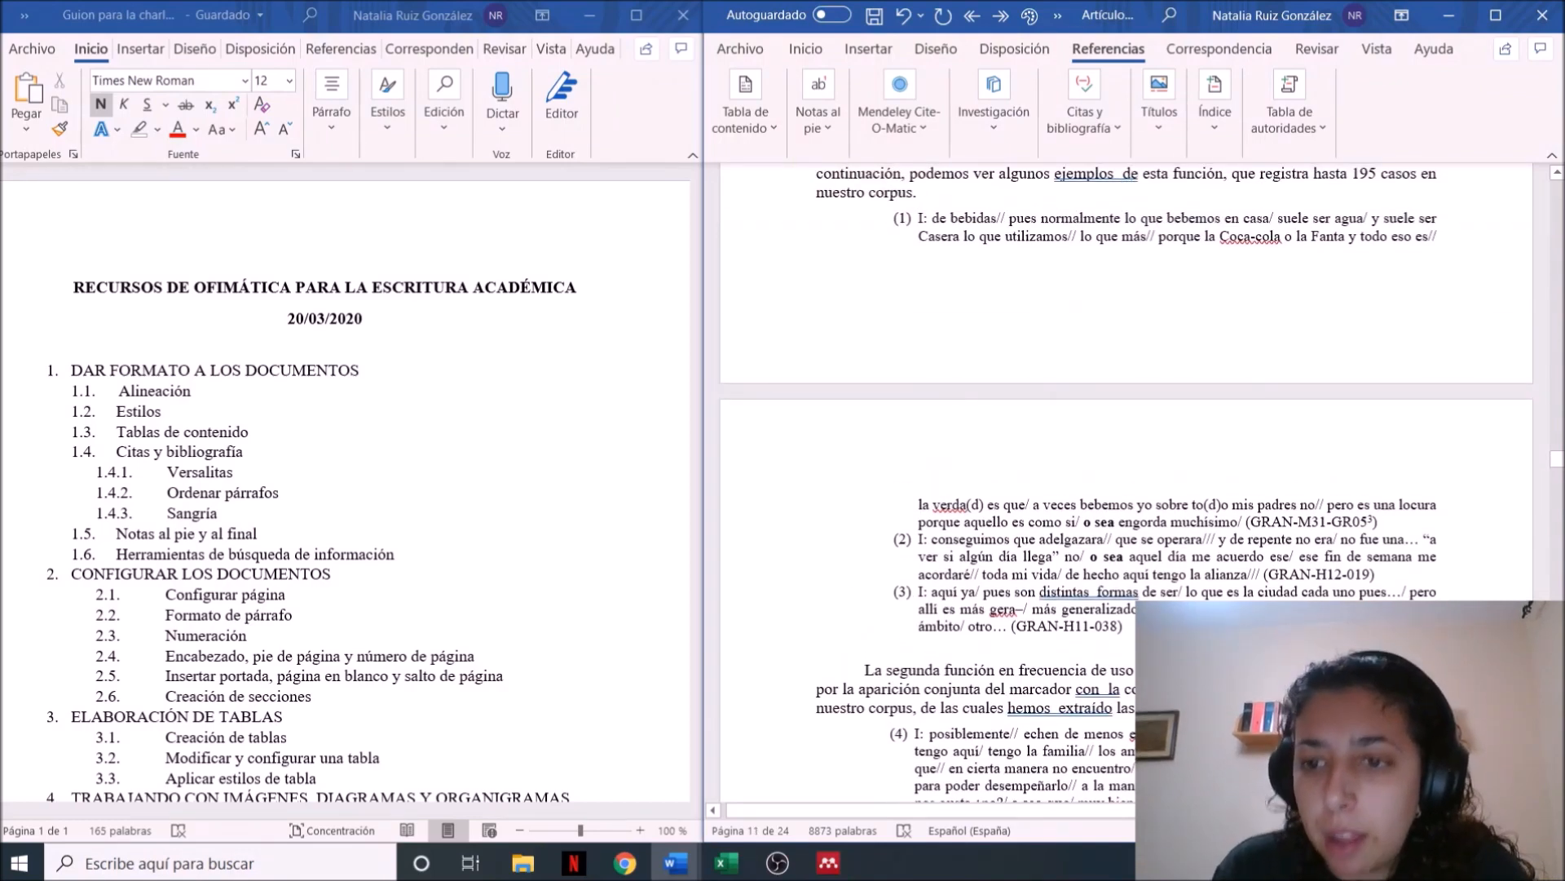
scroll(1126, 481, down, 15)
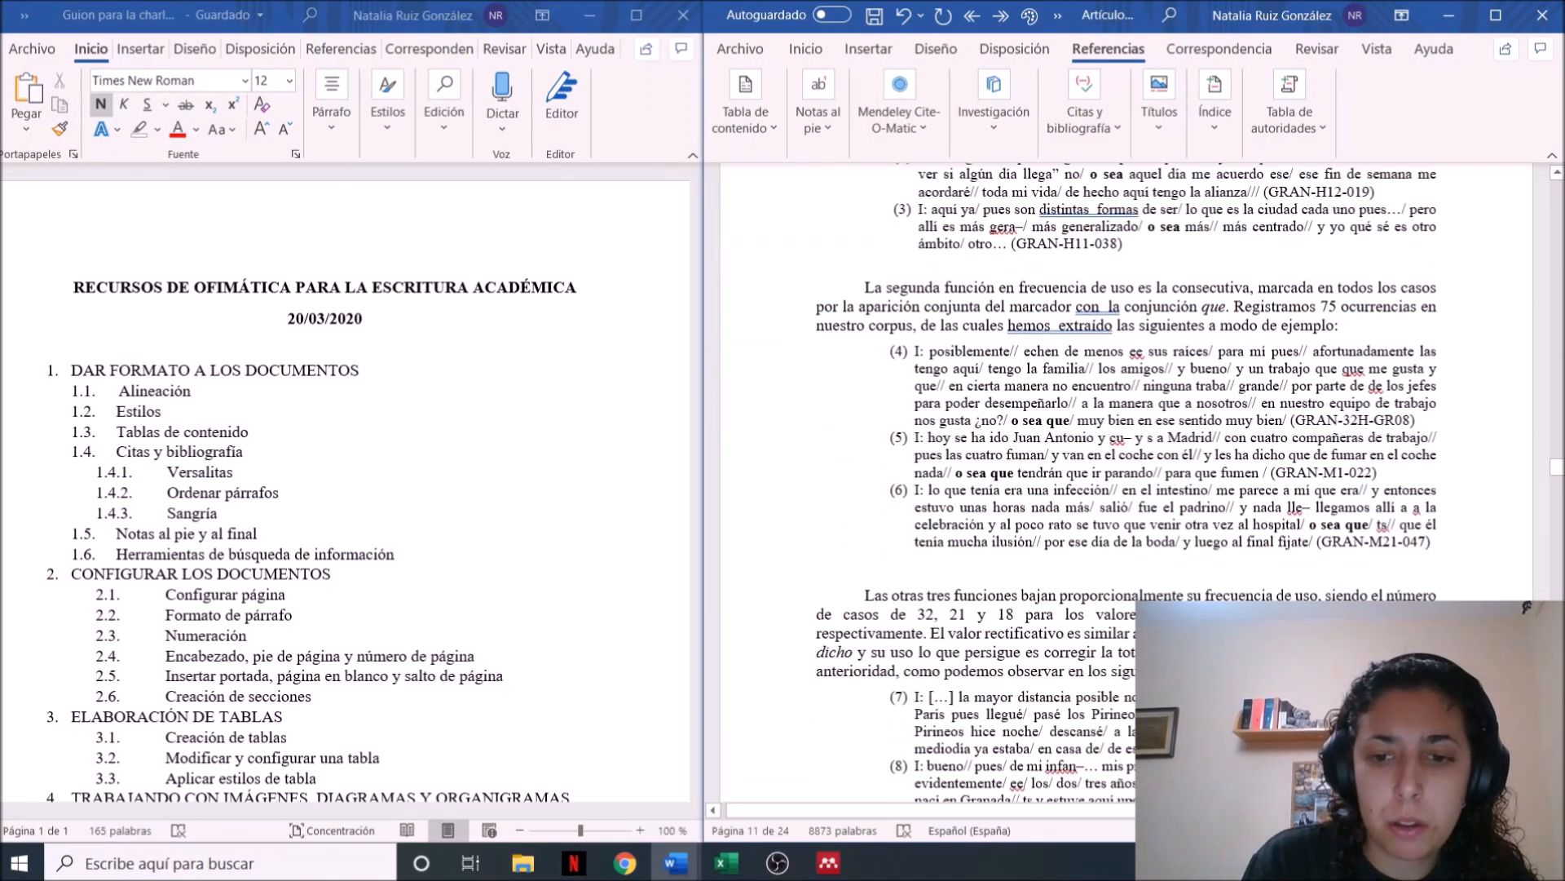
scroll(1130, 783, down, 1)
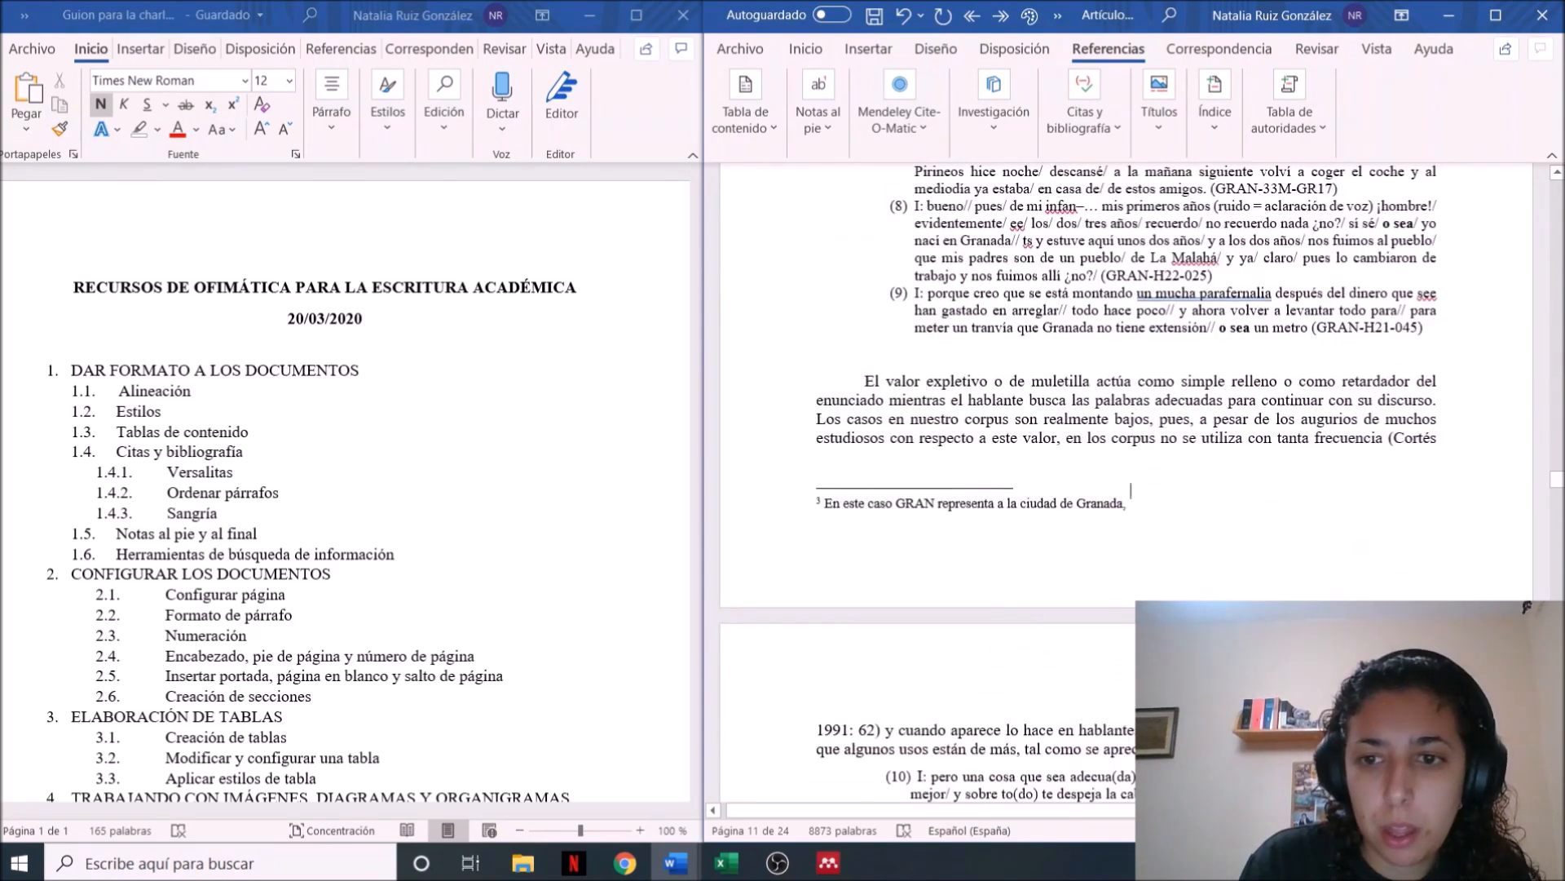
text(M)
key(Caps_Lock)
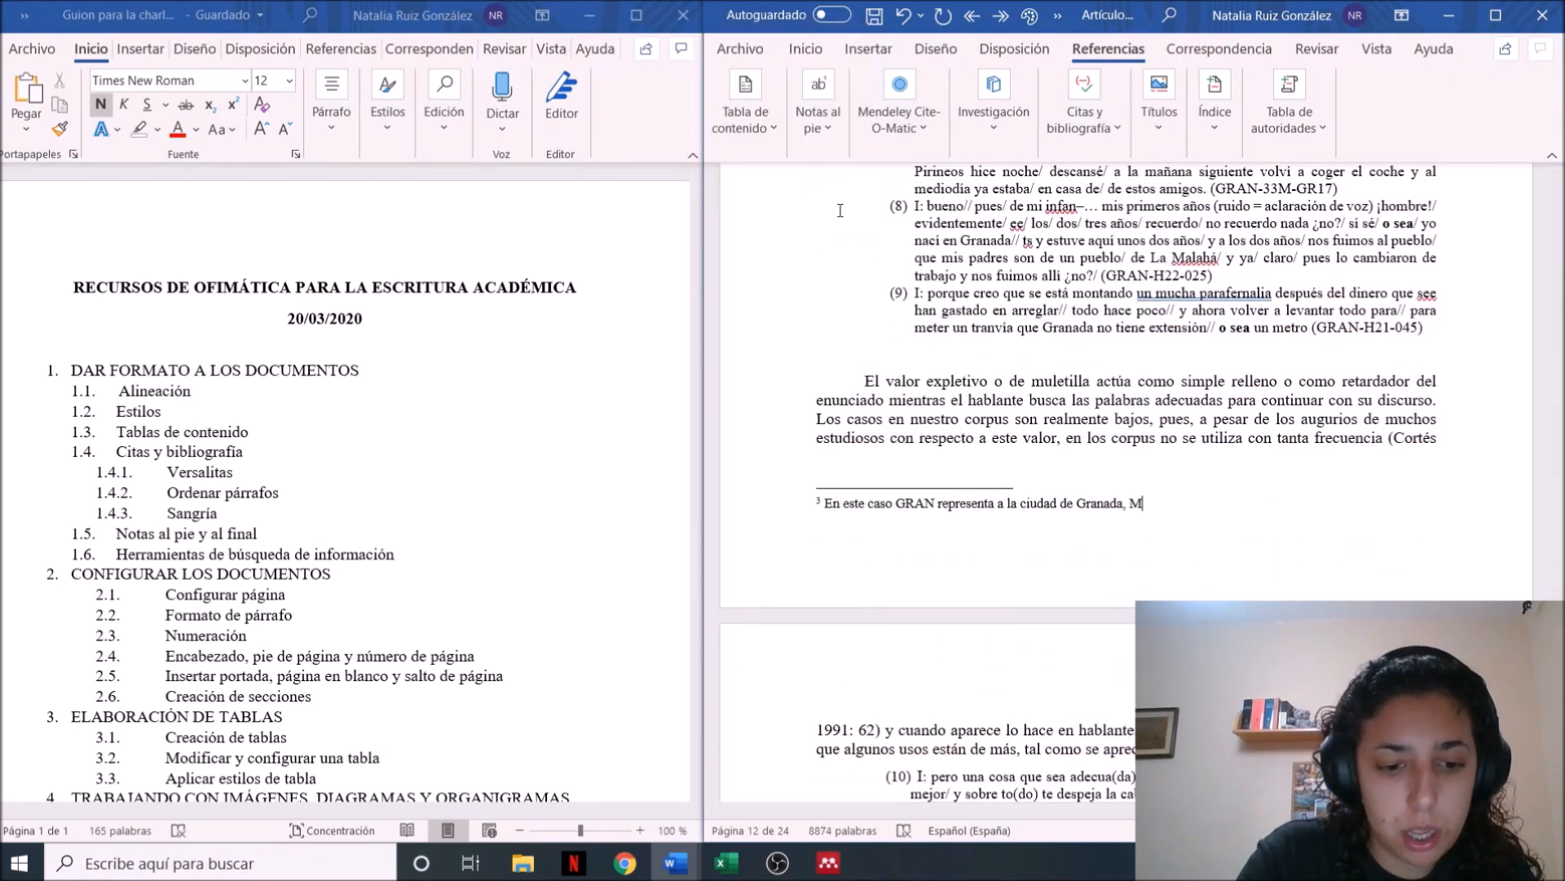
text(re)
key(BackSpace)
key(BackSpace)
text(indica que es mujer,)
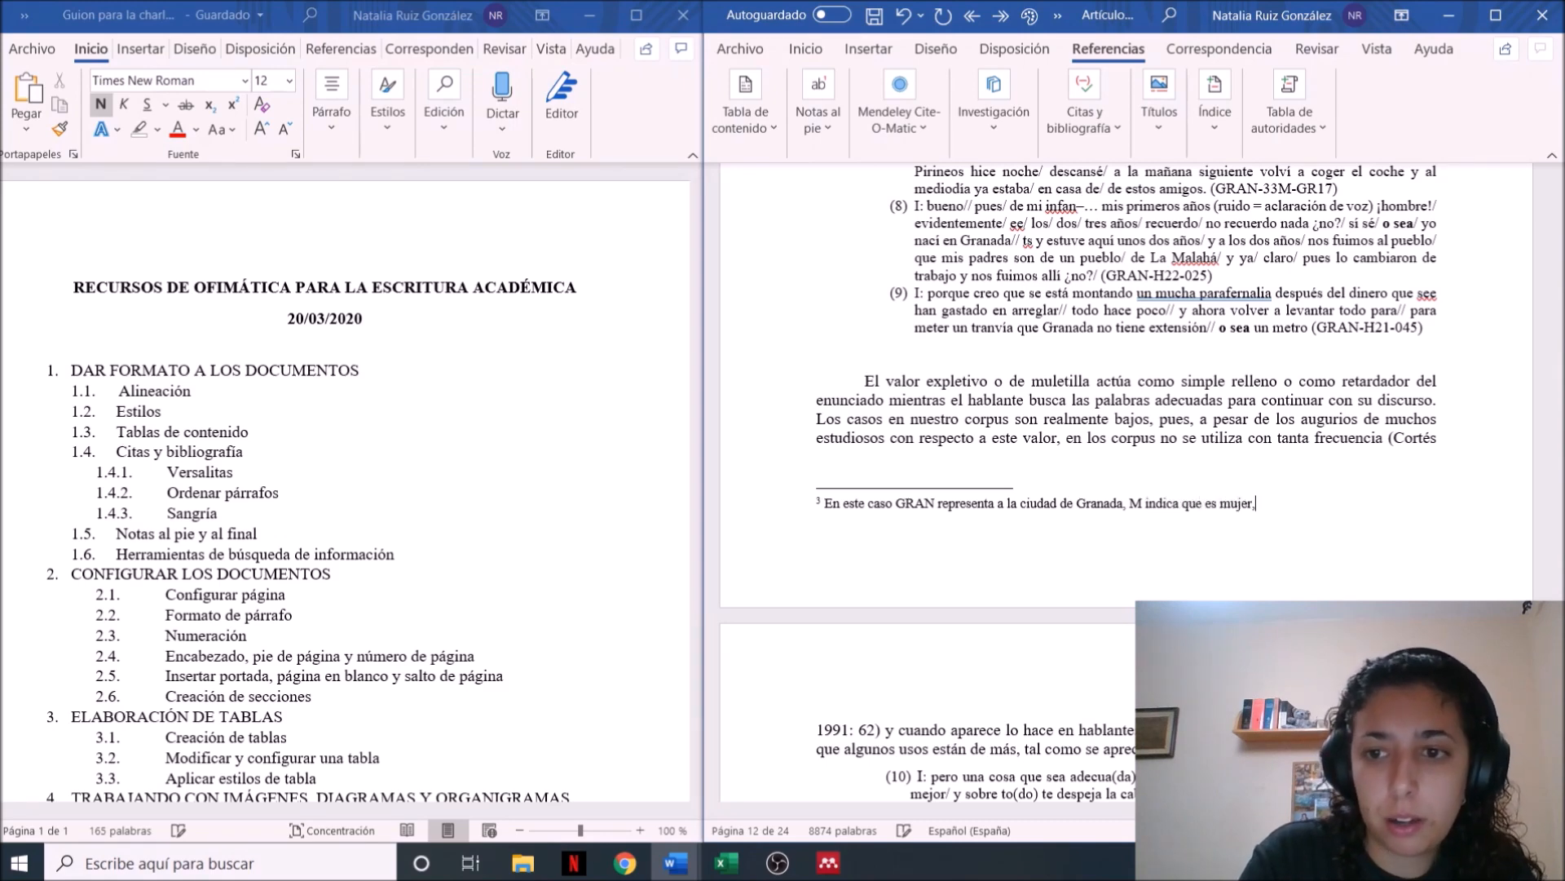
text( el 3 que)
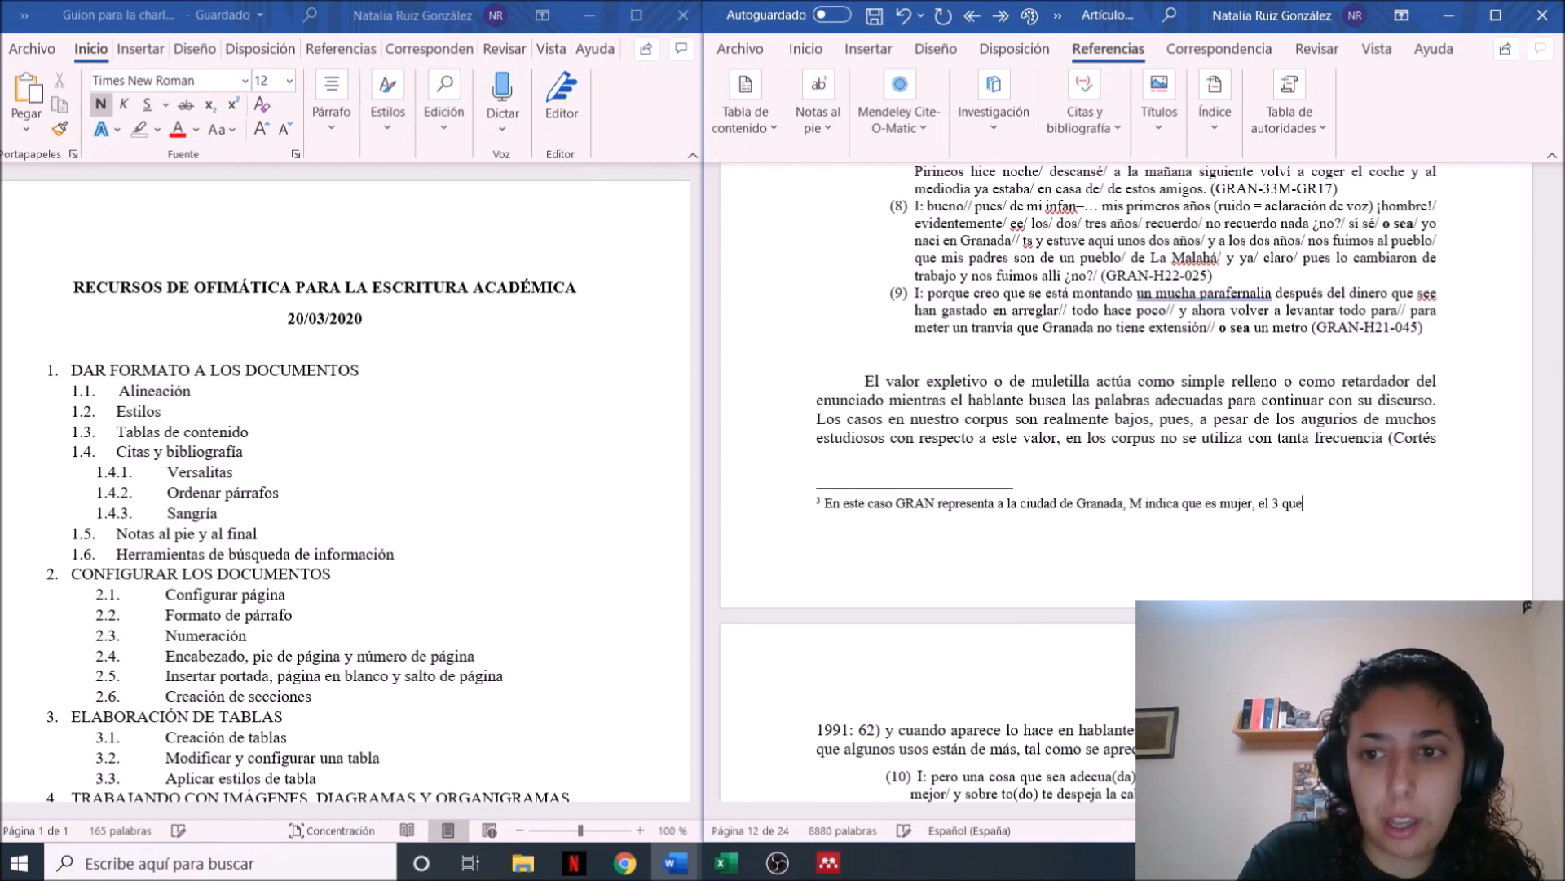
text( es de nivel educativi)
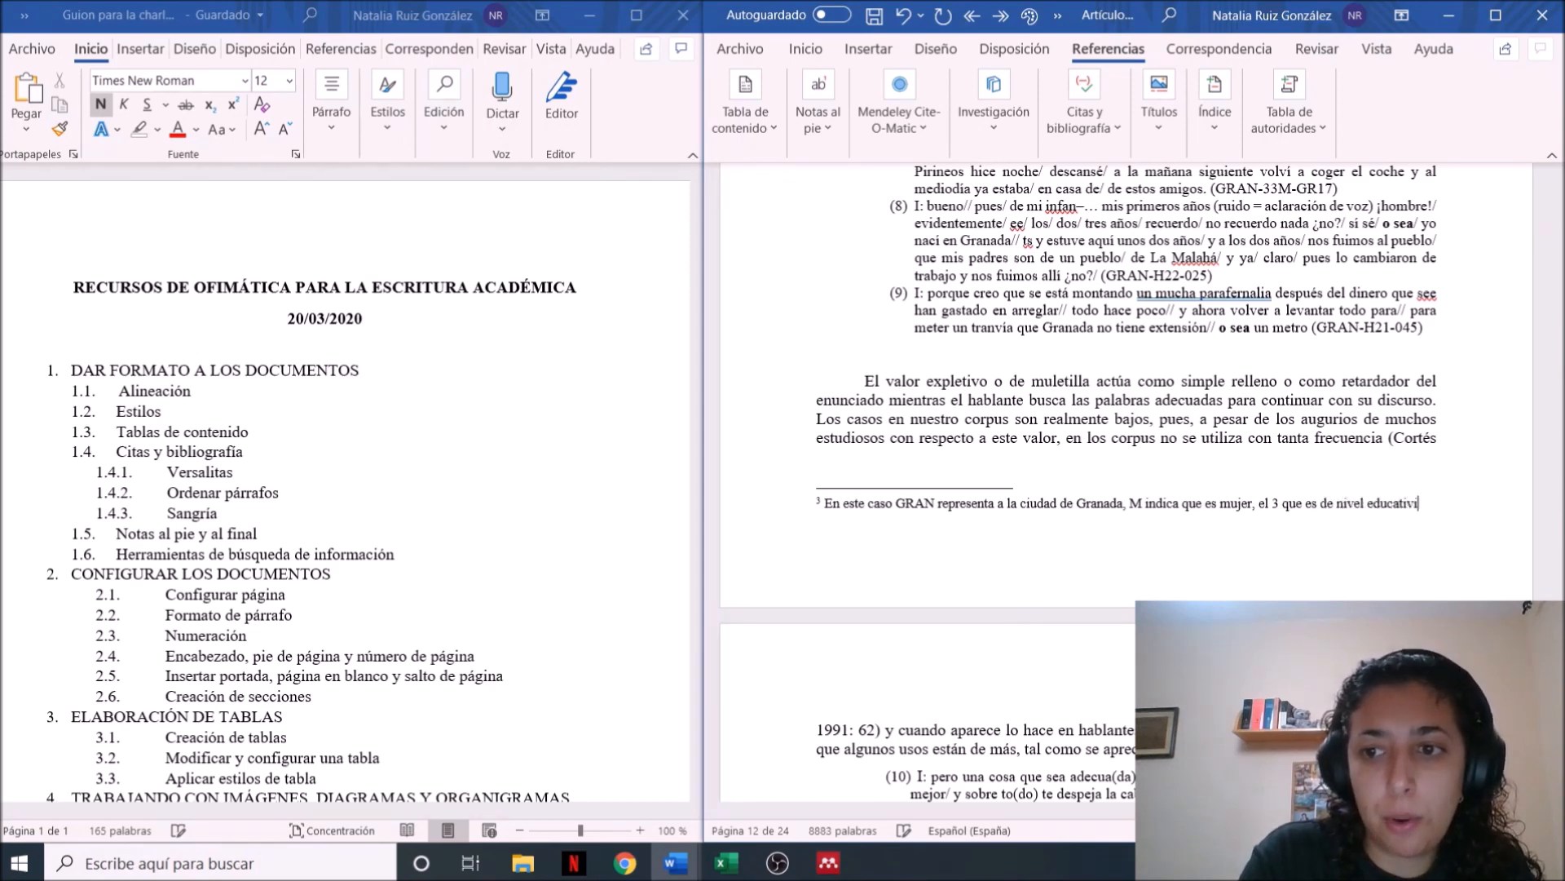
Continue the footnote with "el 3 que es de nivel educativo alto y el 1 que es de primera generación."
key(BackSpace)
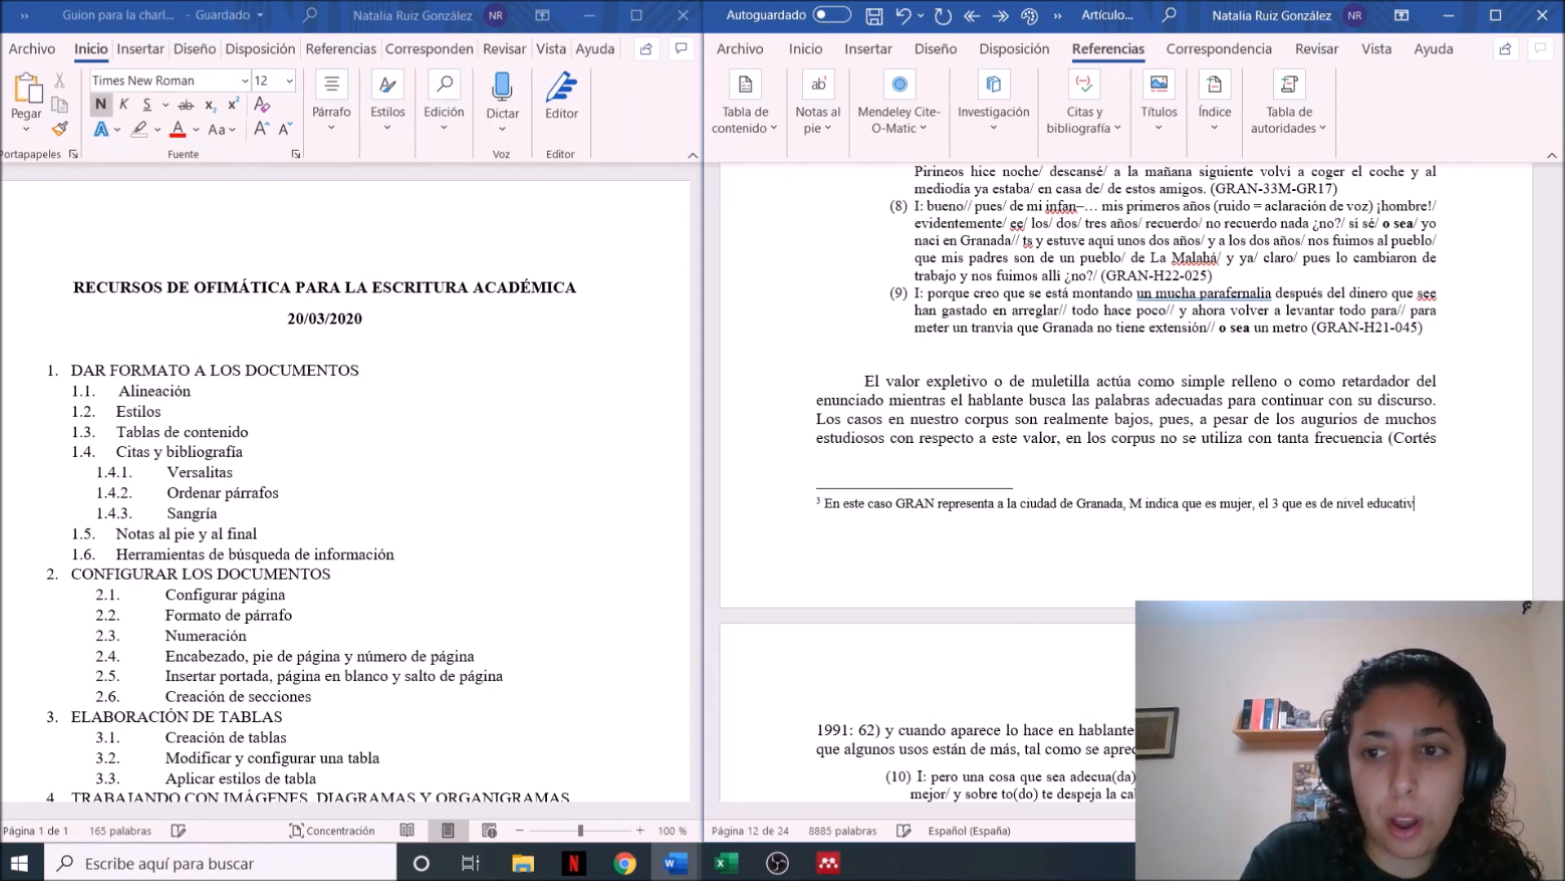
text(o alto)
text( y el 1 que es)
text( de primera )
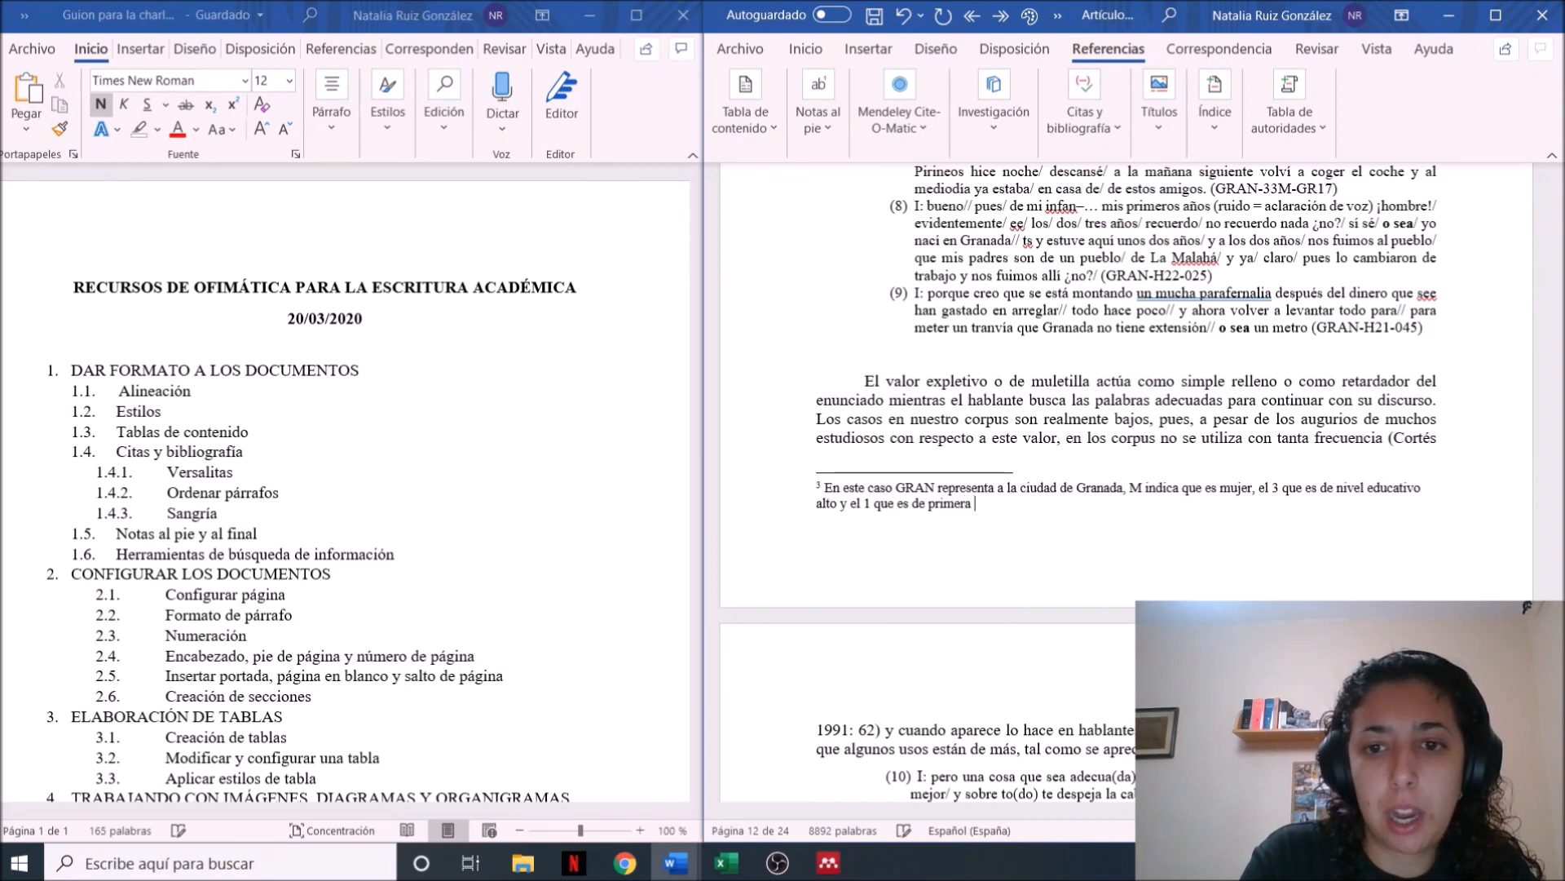
text(generación.)
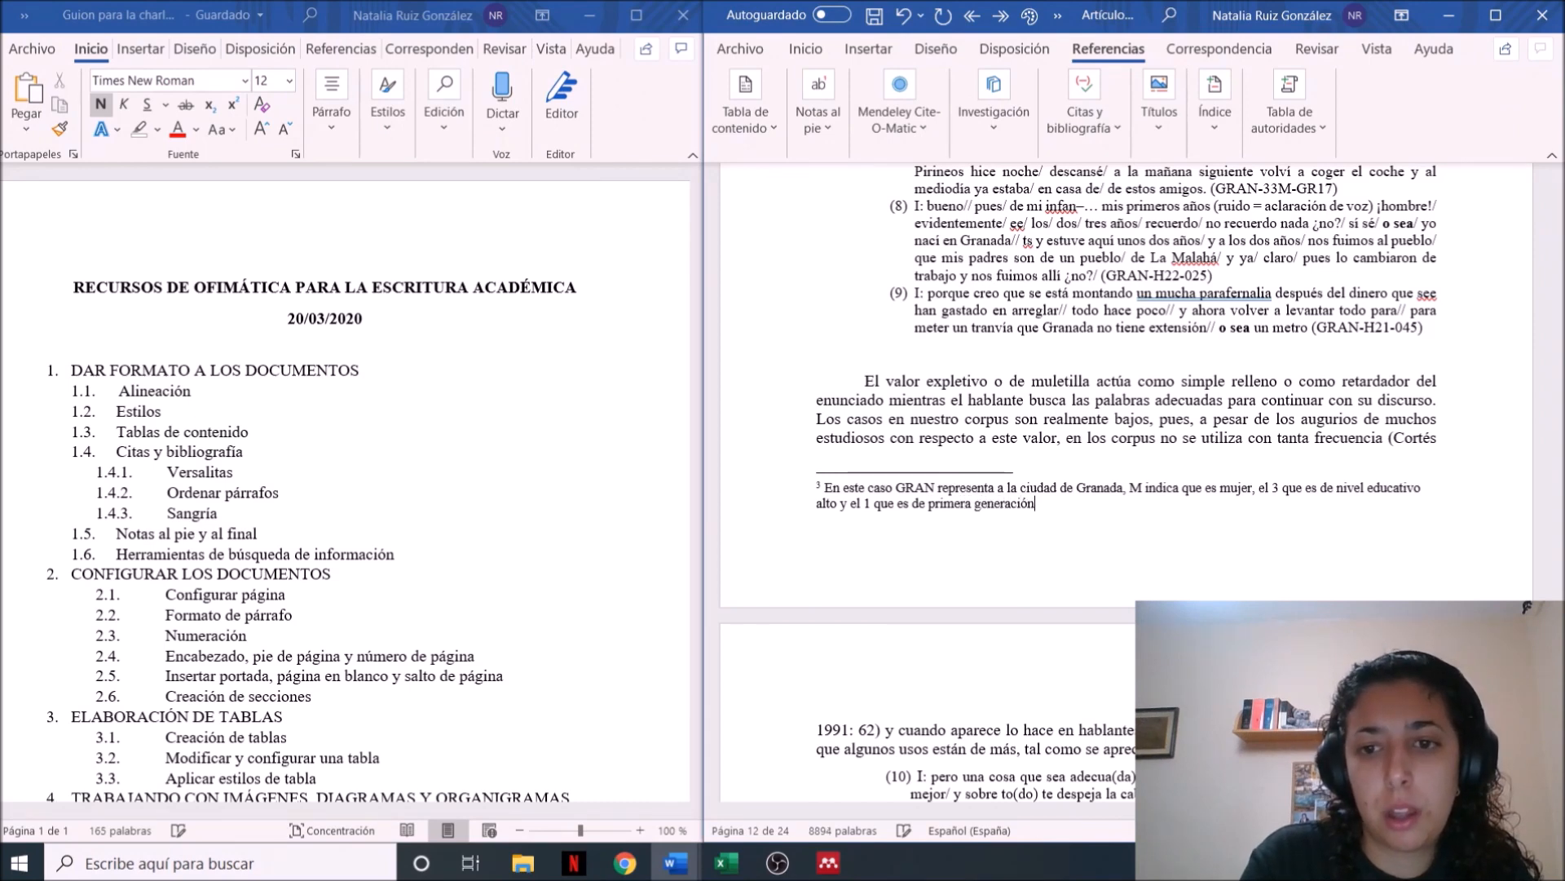
Finish the footnote with the sentence "Y GR05 hace referencia al número de informante con respecto al total."
key(Caps_Lock)
text(Y)
key(Caps_Lock)
text(e)
key(BackSpace)
key(Caps_Lock)
text(G)
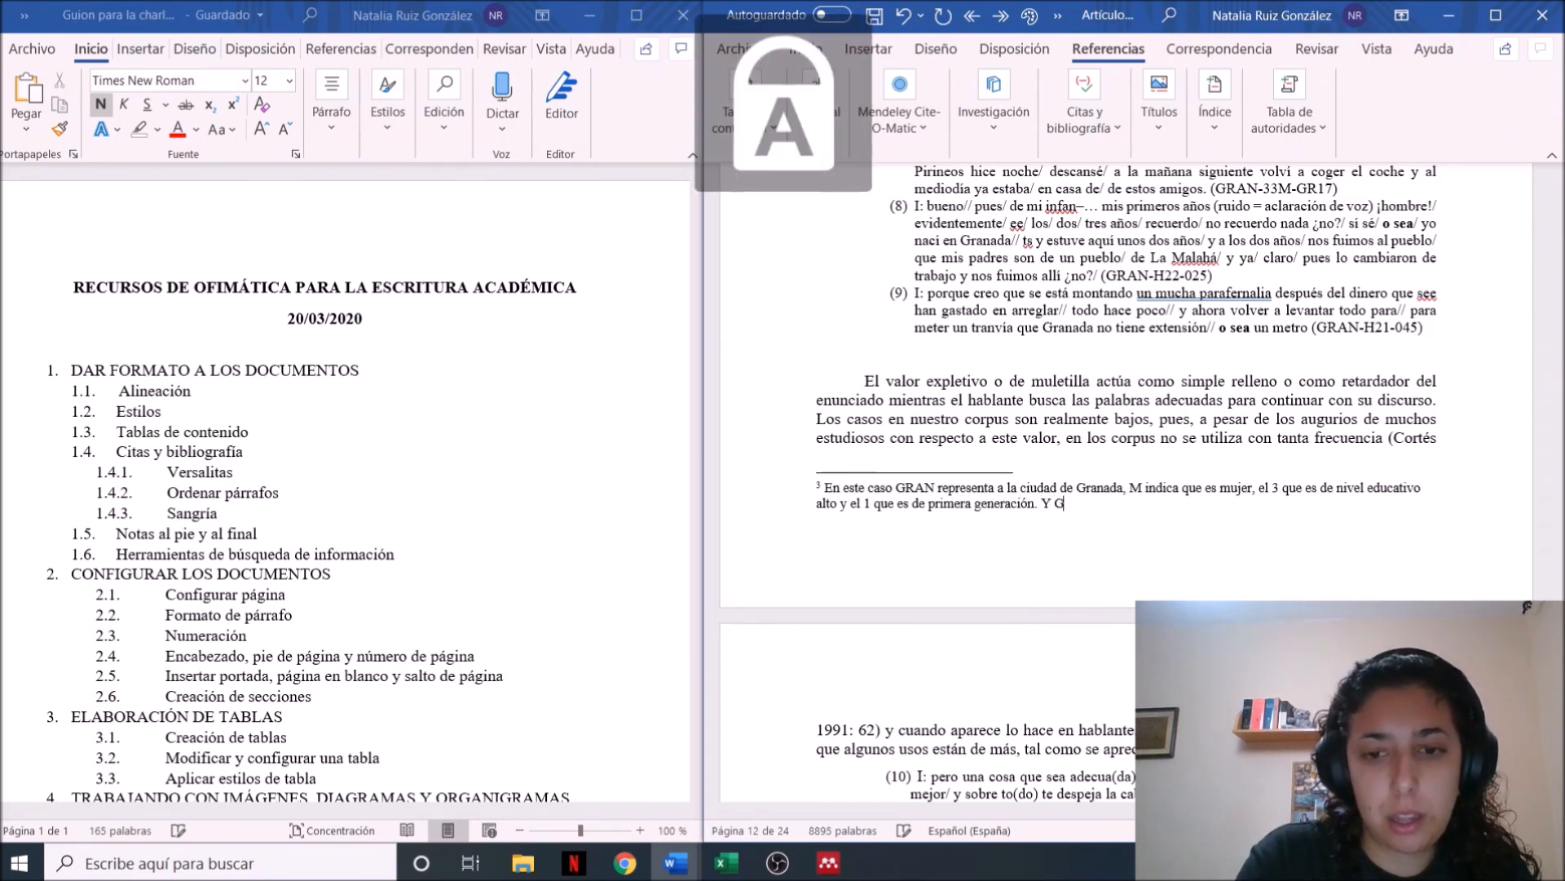
text(R05)
key(Caps_Lock)
text(5)
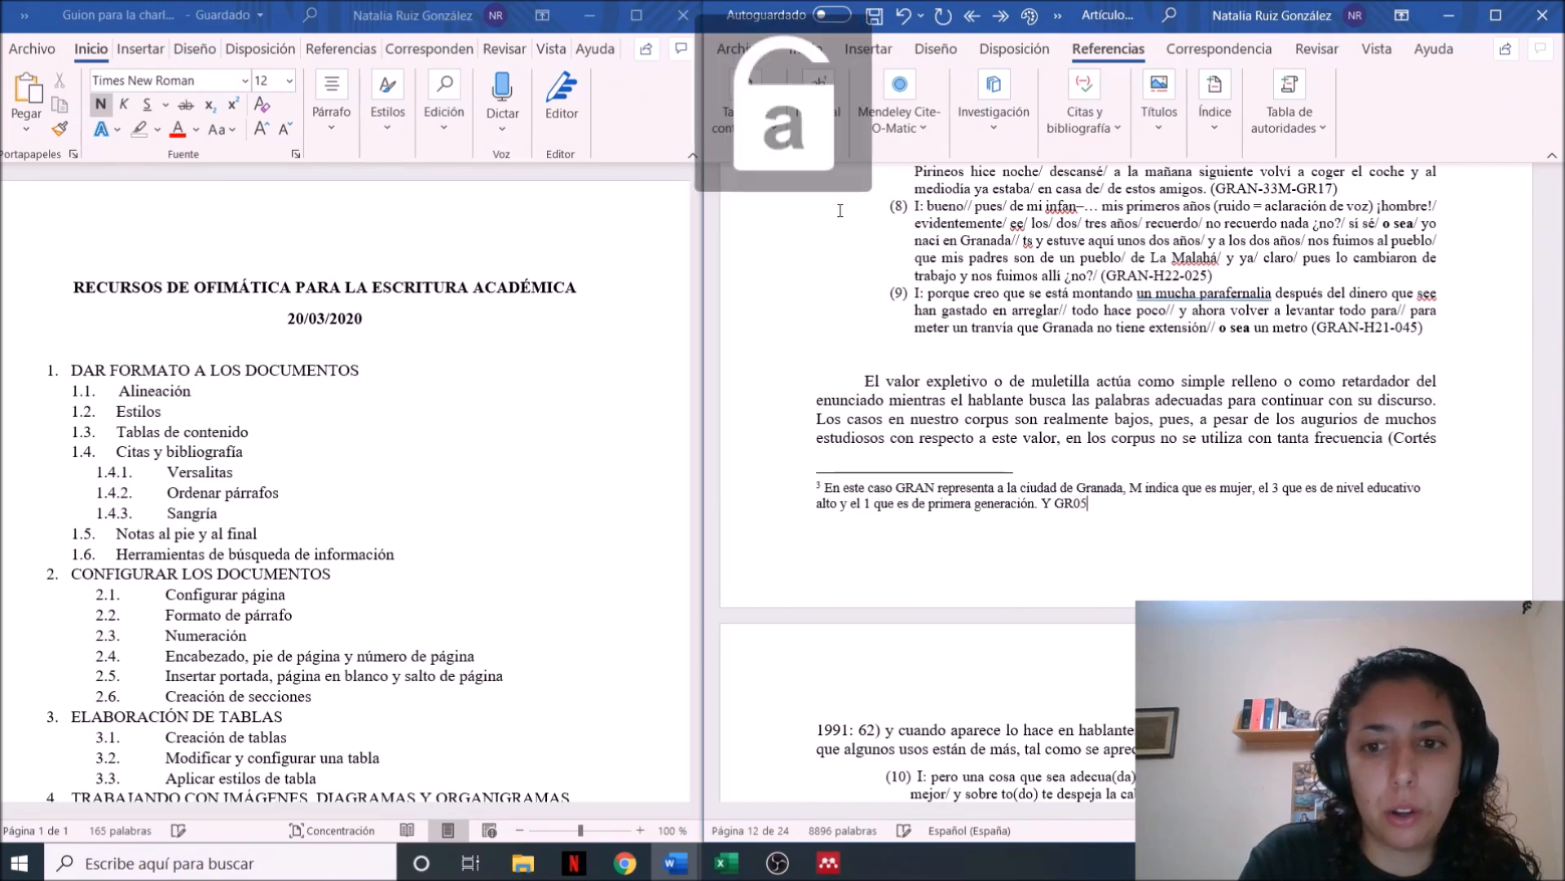
text( hace referenci)
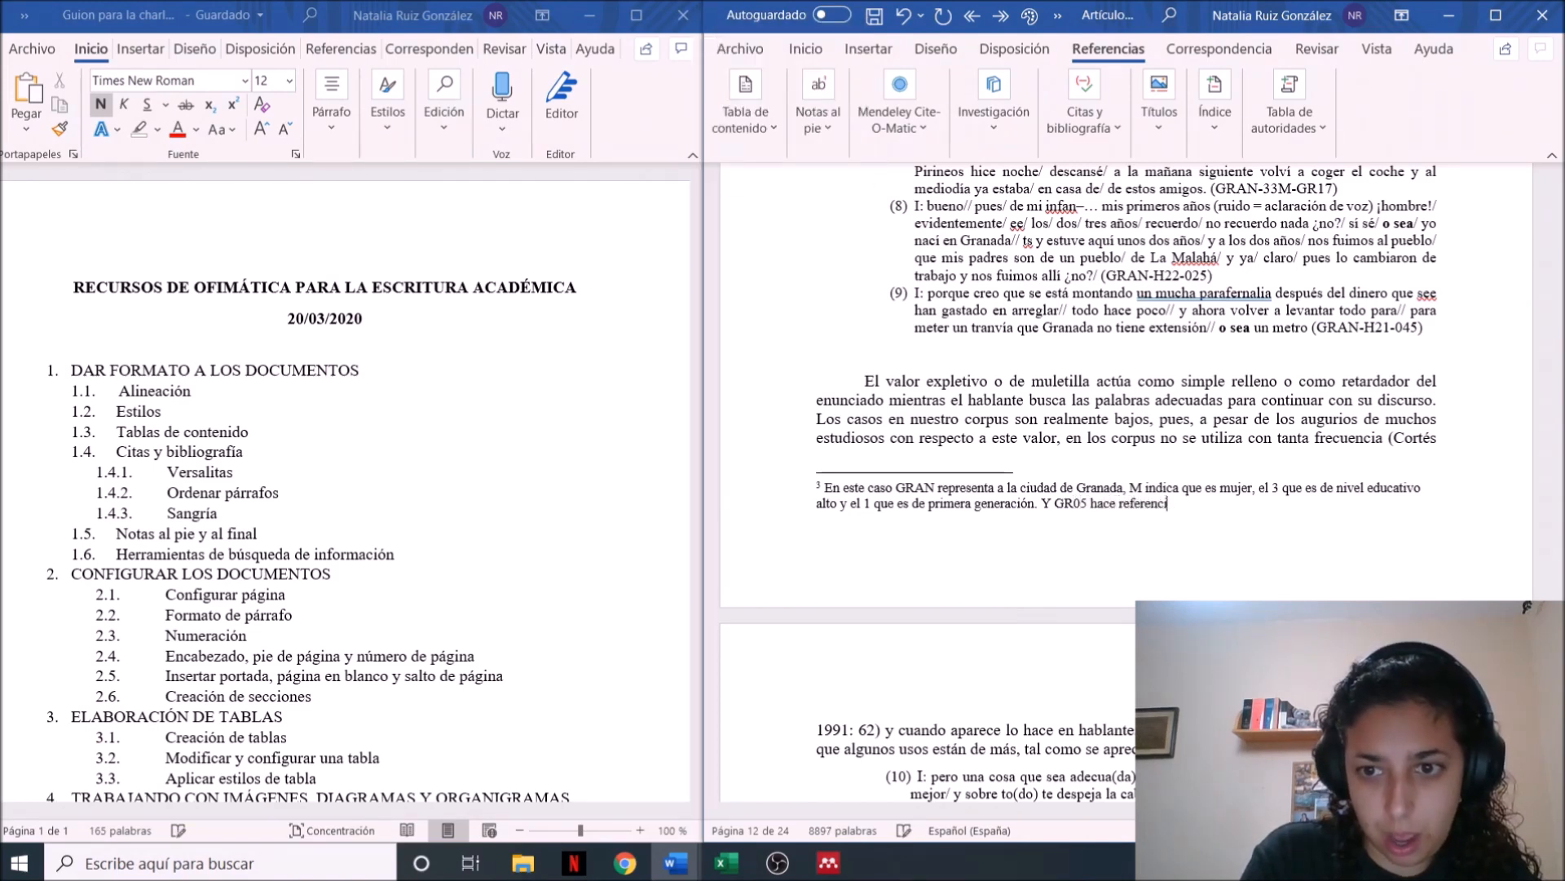
text(a al número d)
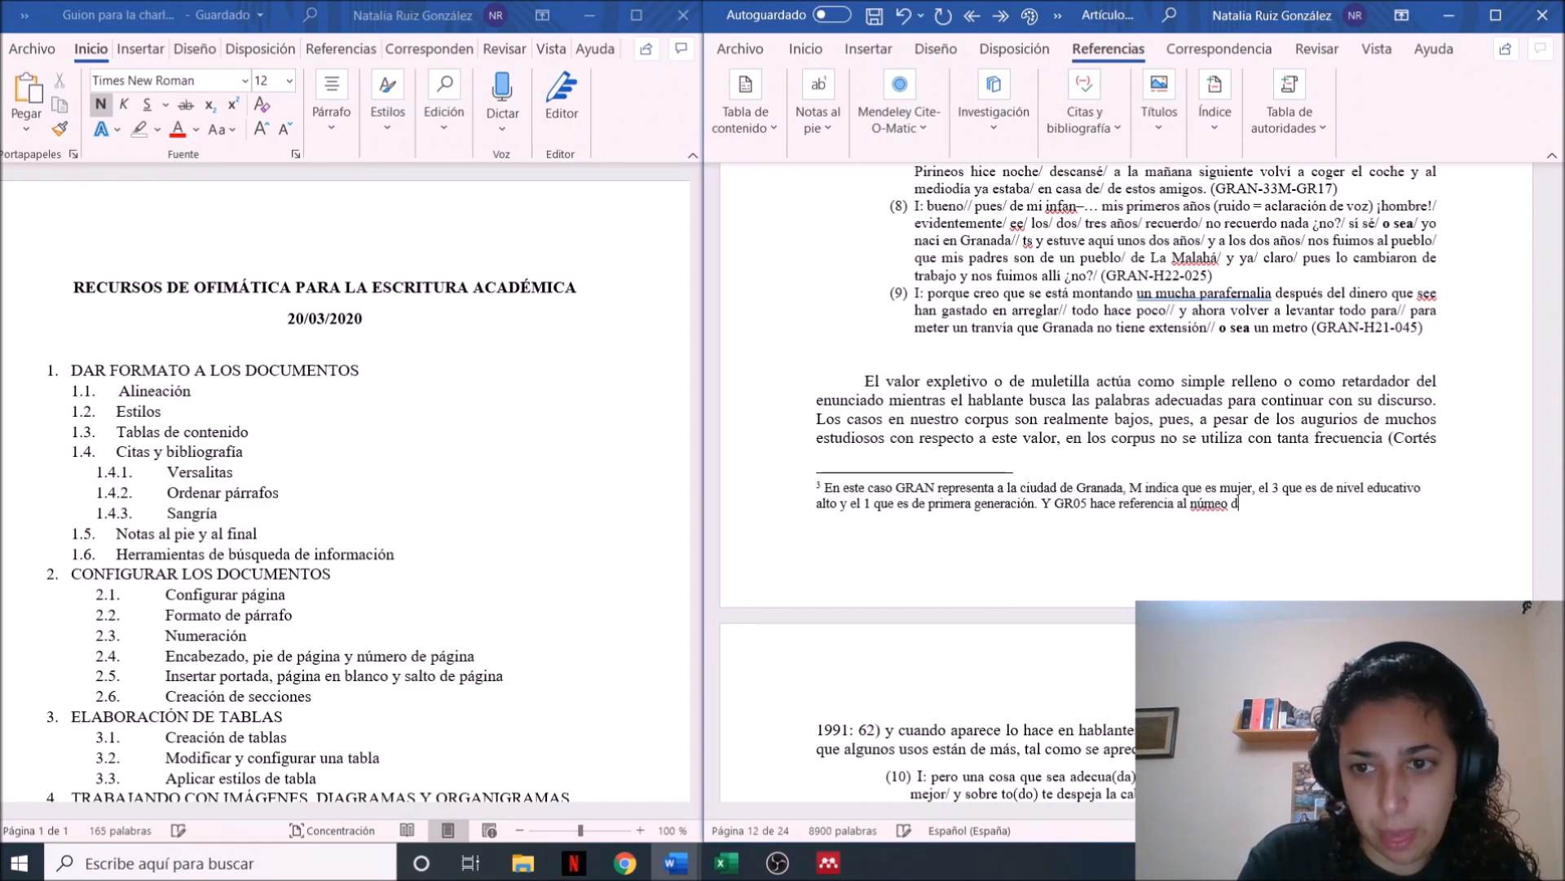
text(e inform)
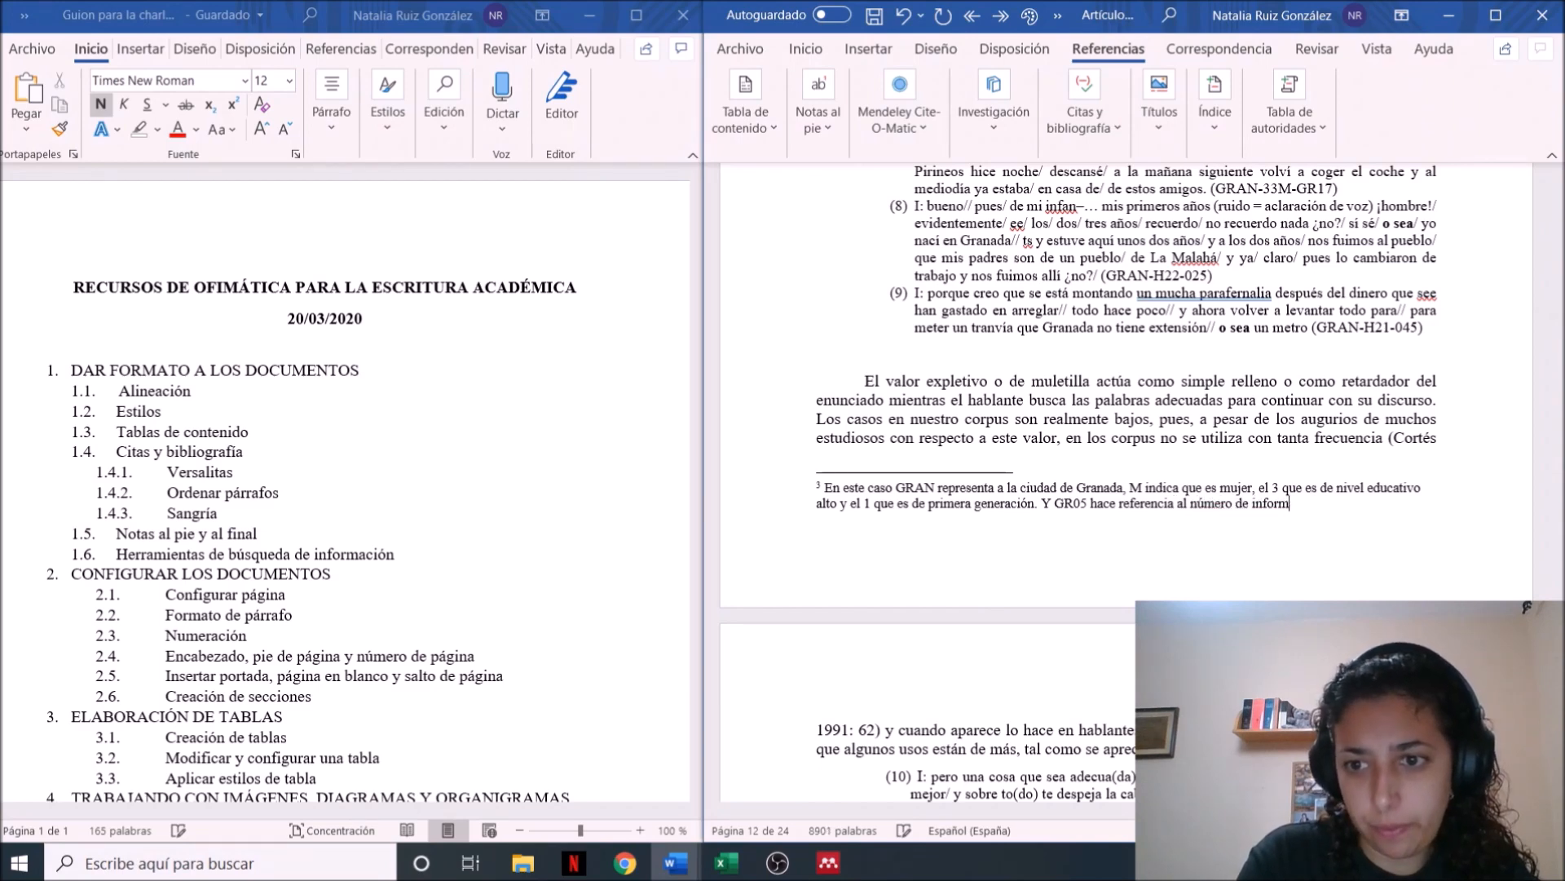
text(ante con respec)
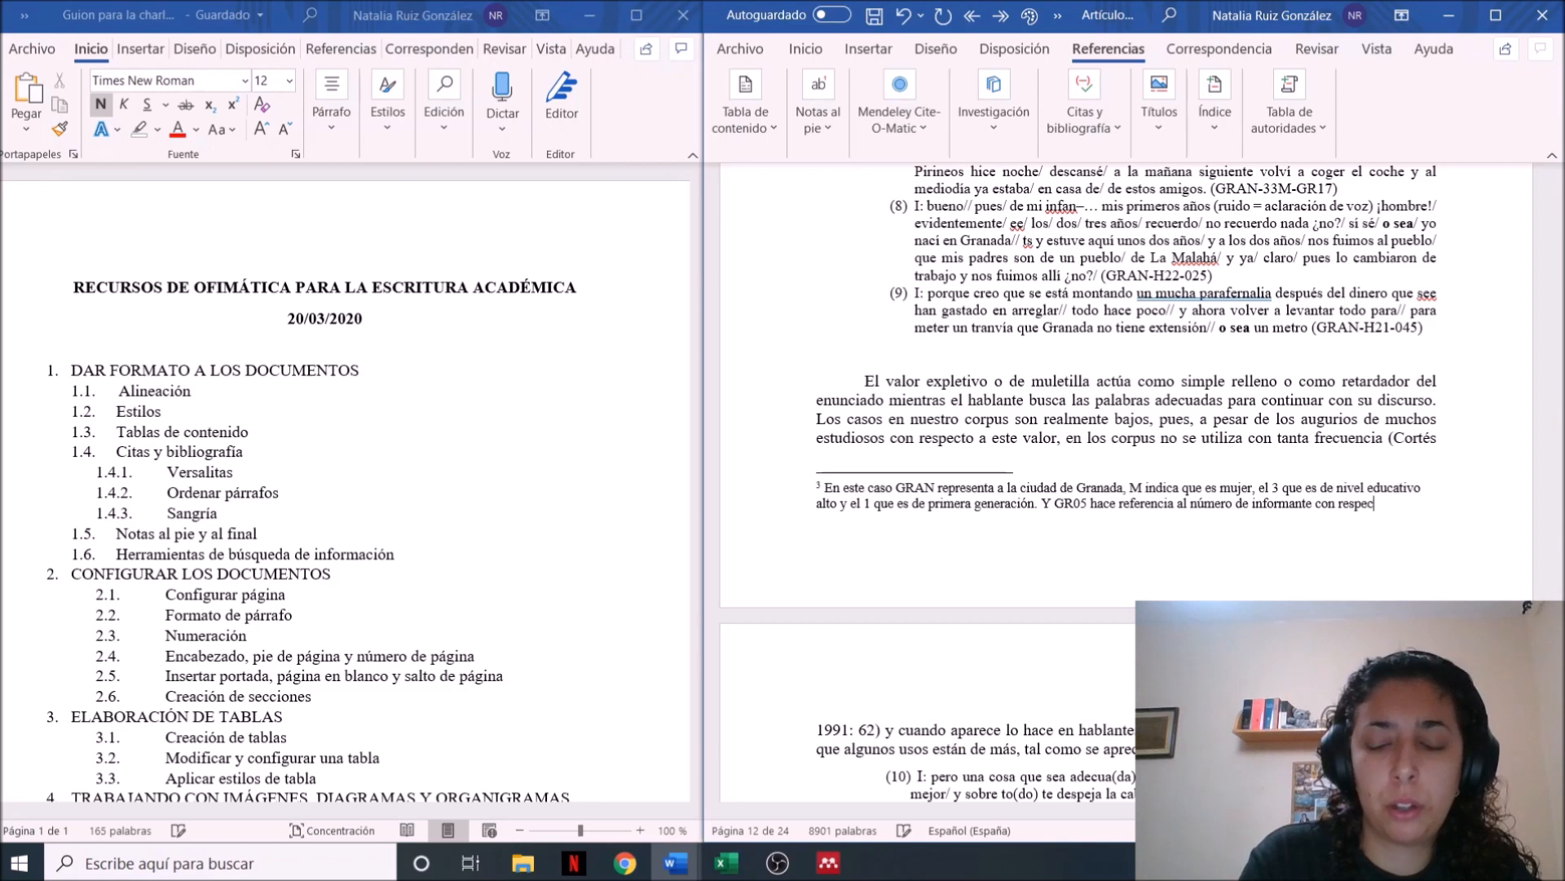
text(to al total.)
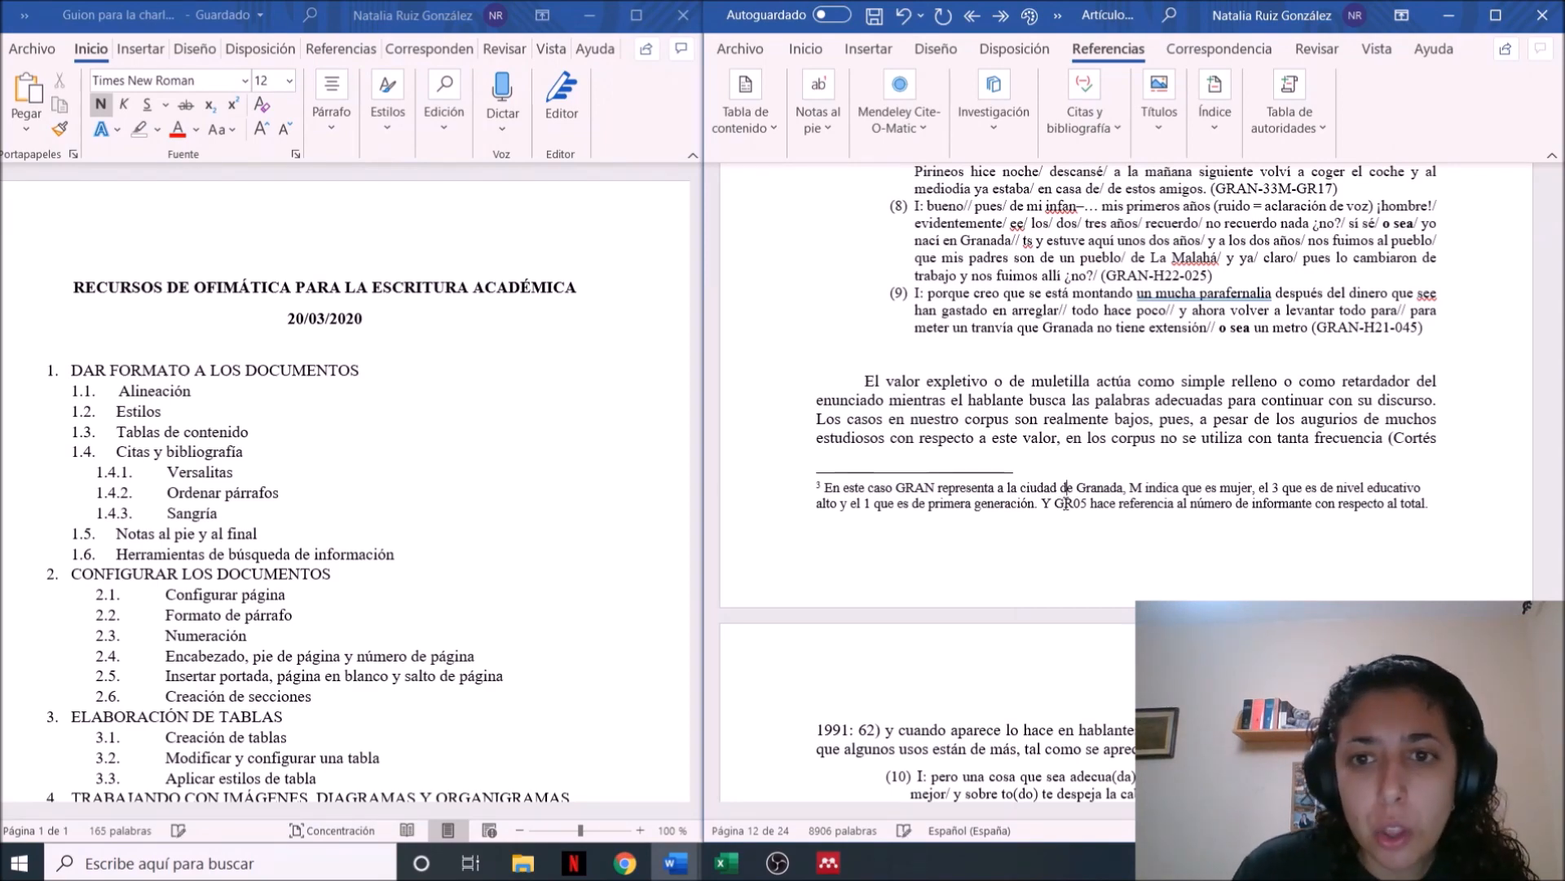
Go back through the article to footnote 2, attached to "Esta equivalencia", and examine it as another example of an explanatory note
scroll(1065, 503, up, 15)
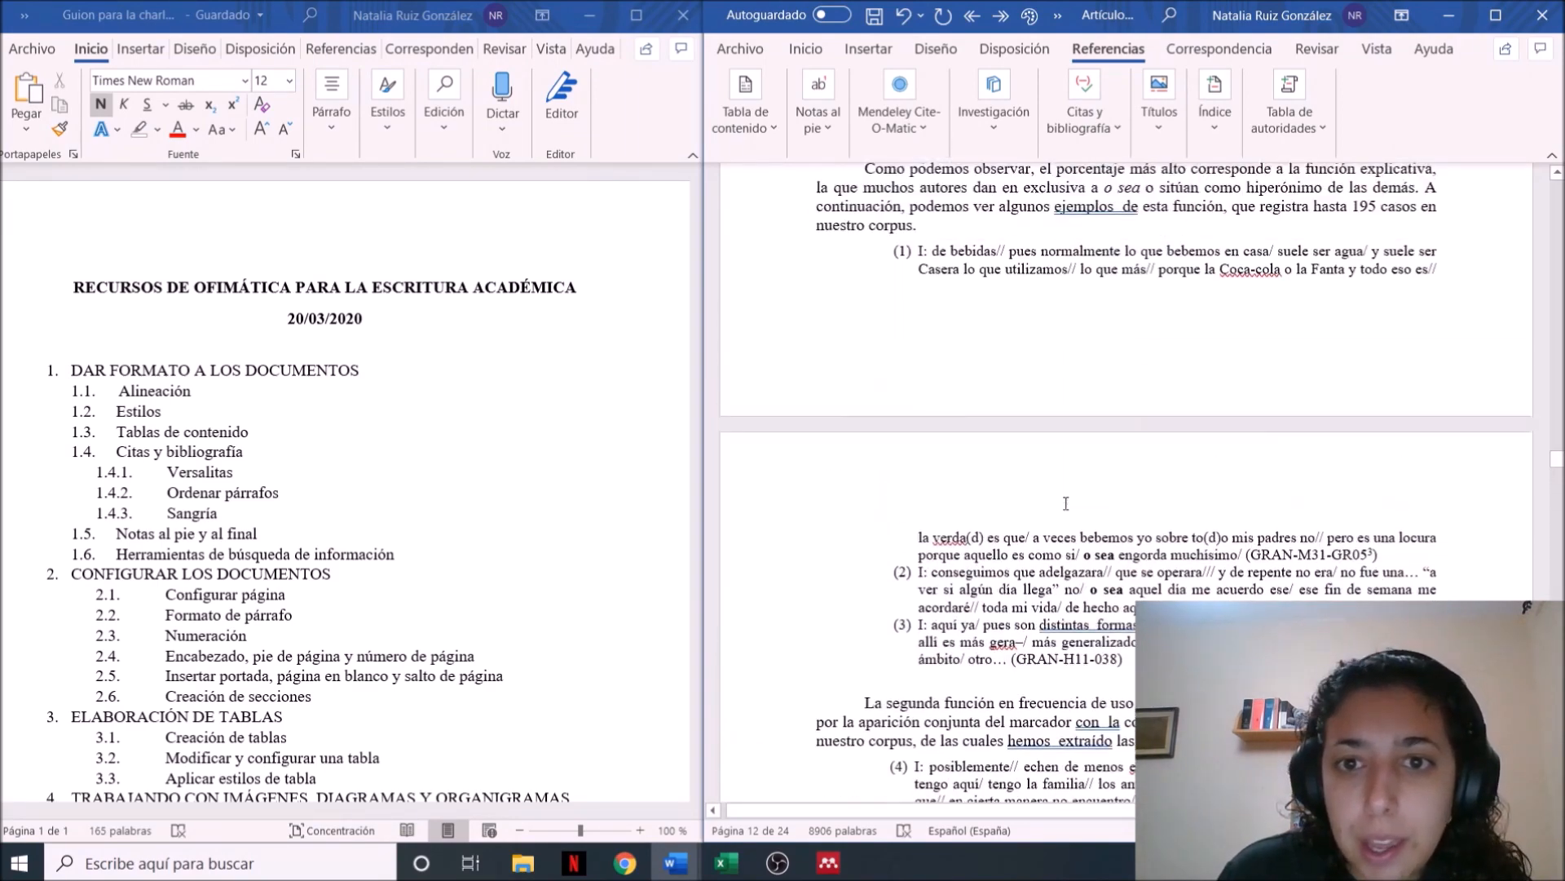
scroll(1066, 503, up, 15)
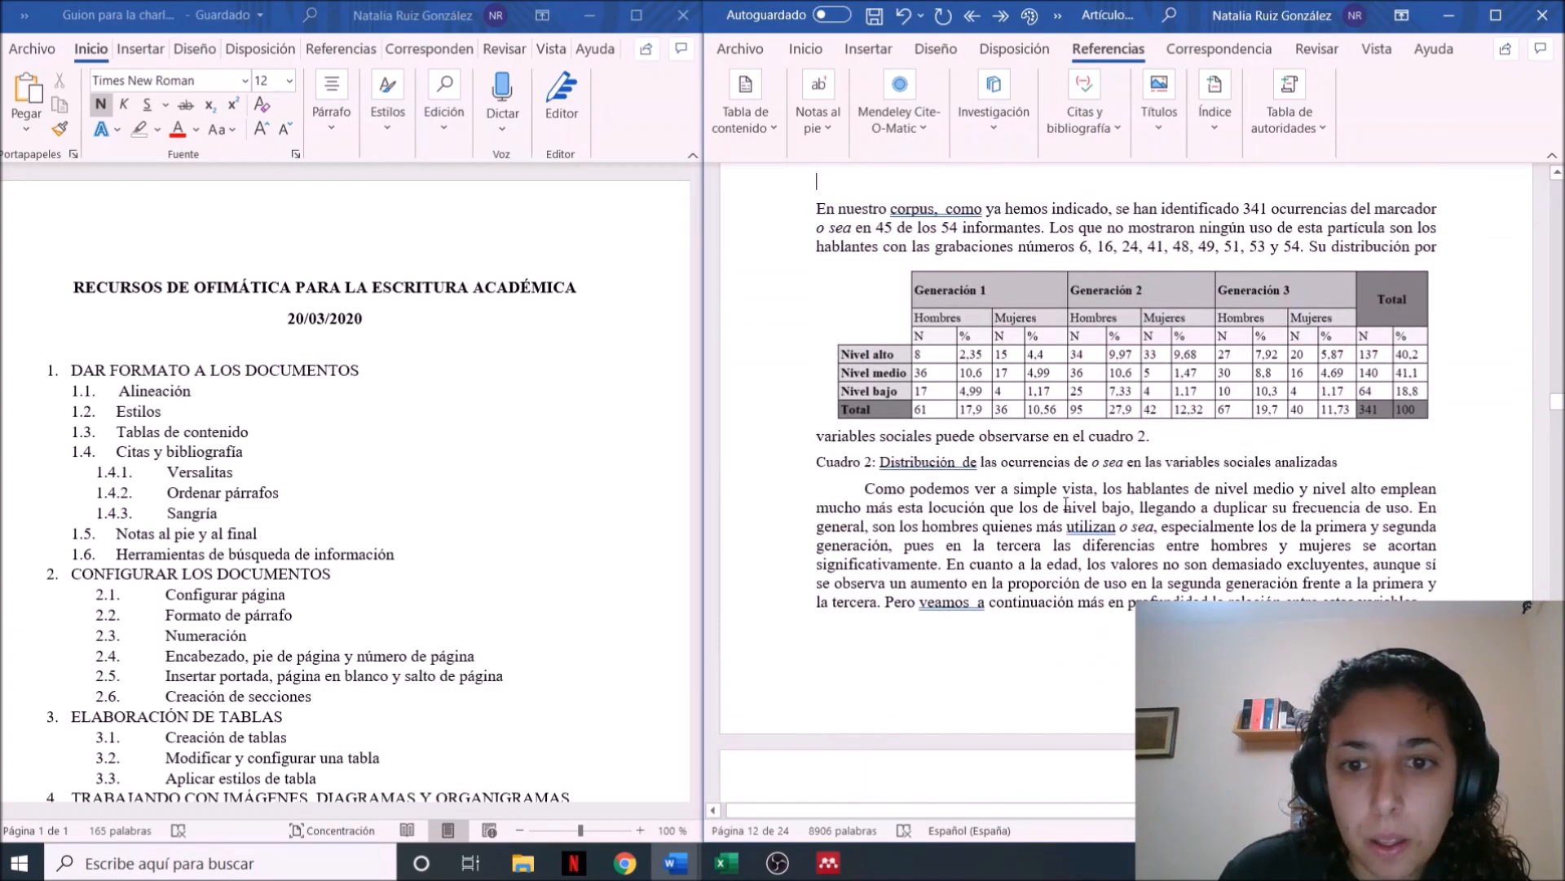
scroll(1066, 503, up, 15)
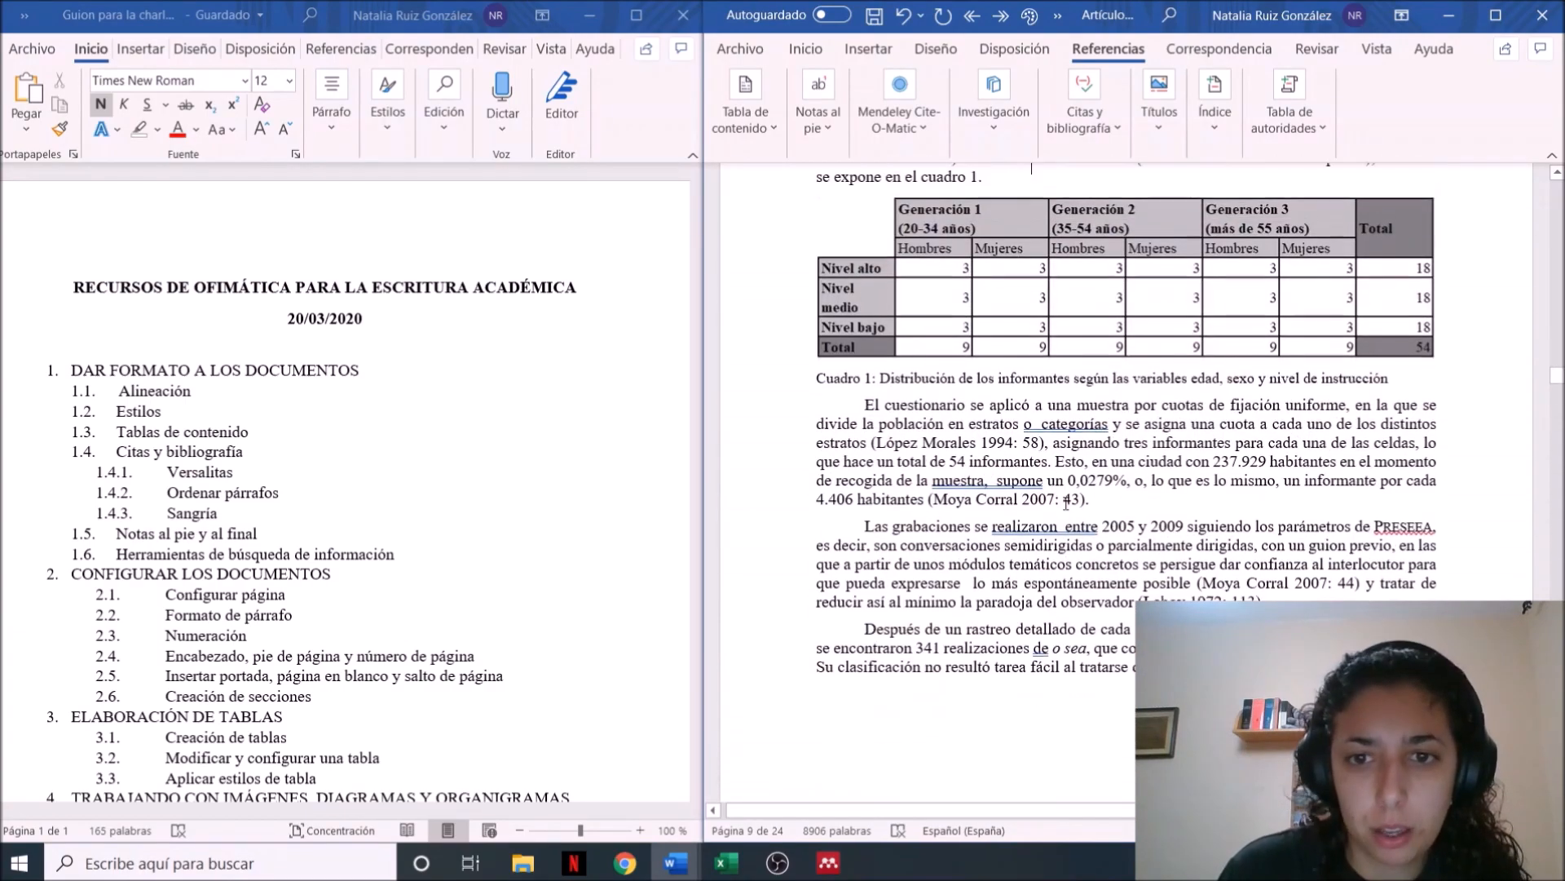
scroll(1065, 503, up, 15)
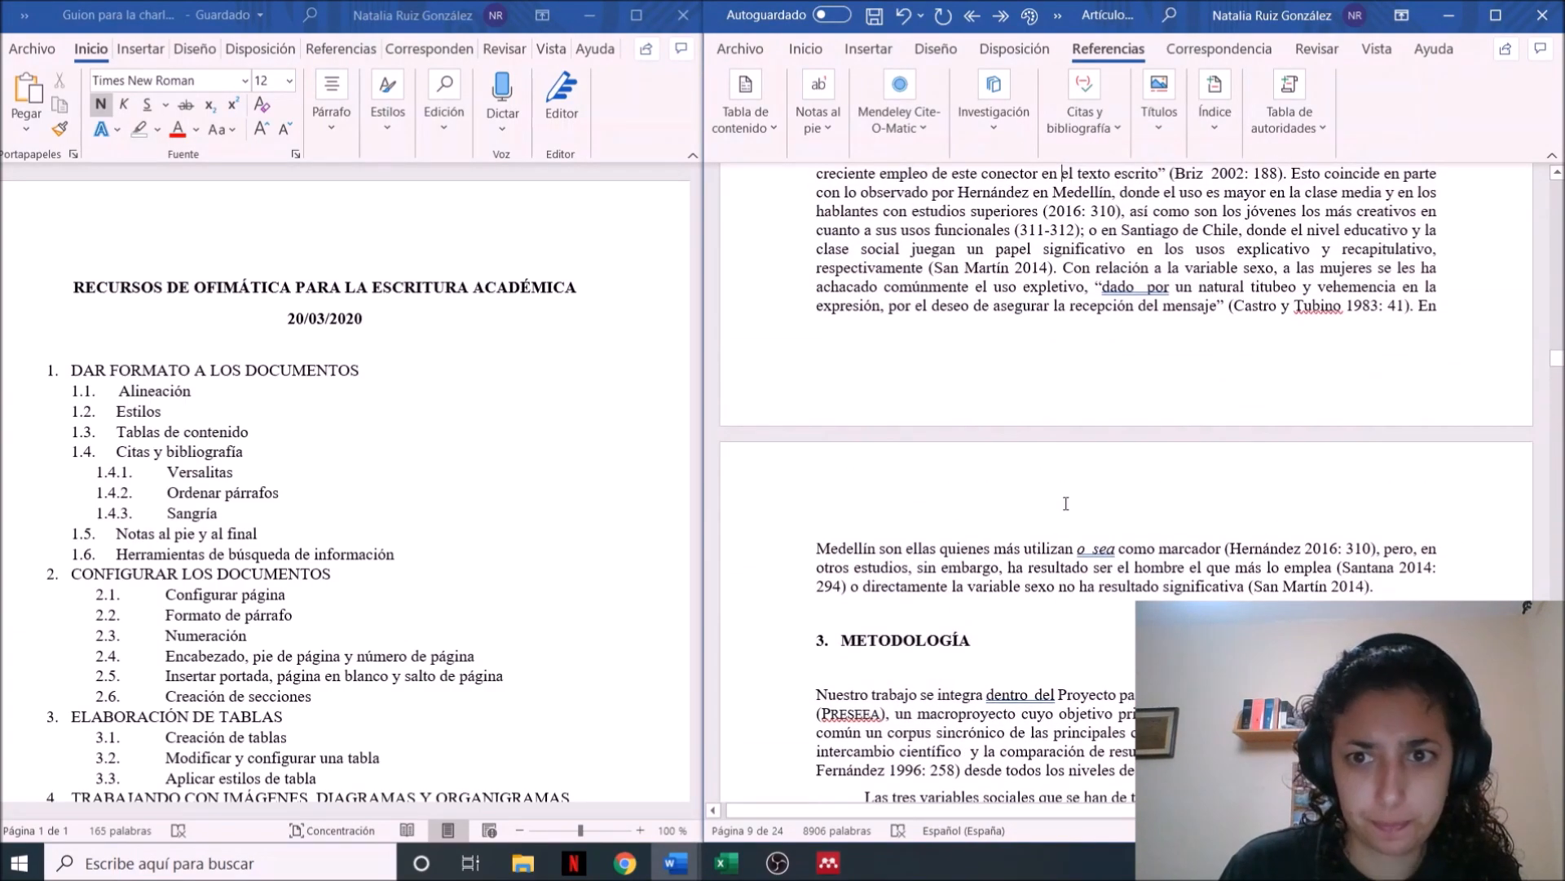
scroll(1066, 503, up, 5)
scroll(1065, 503, up, 15)
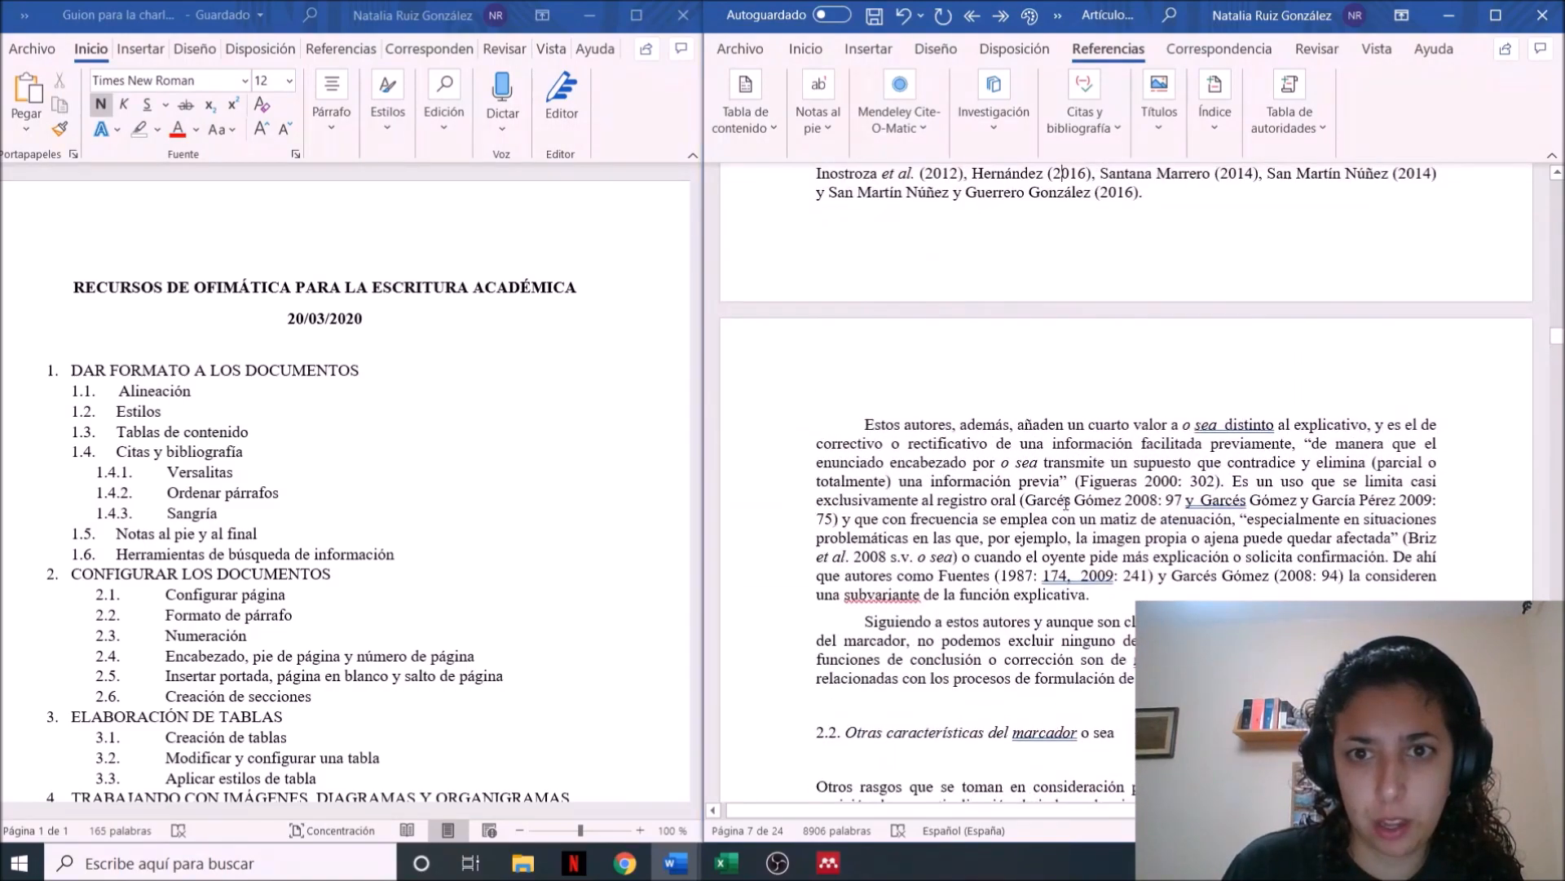
scroll(1066, 503, up, 10)
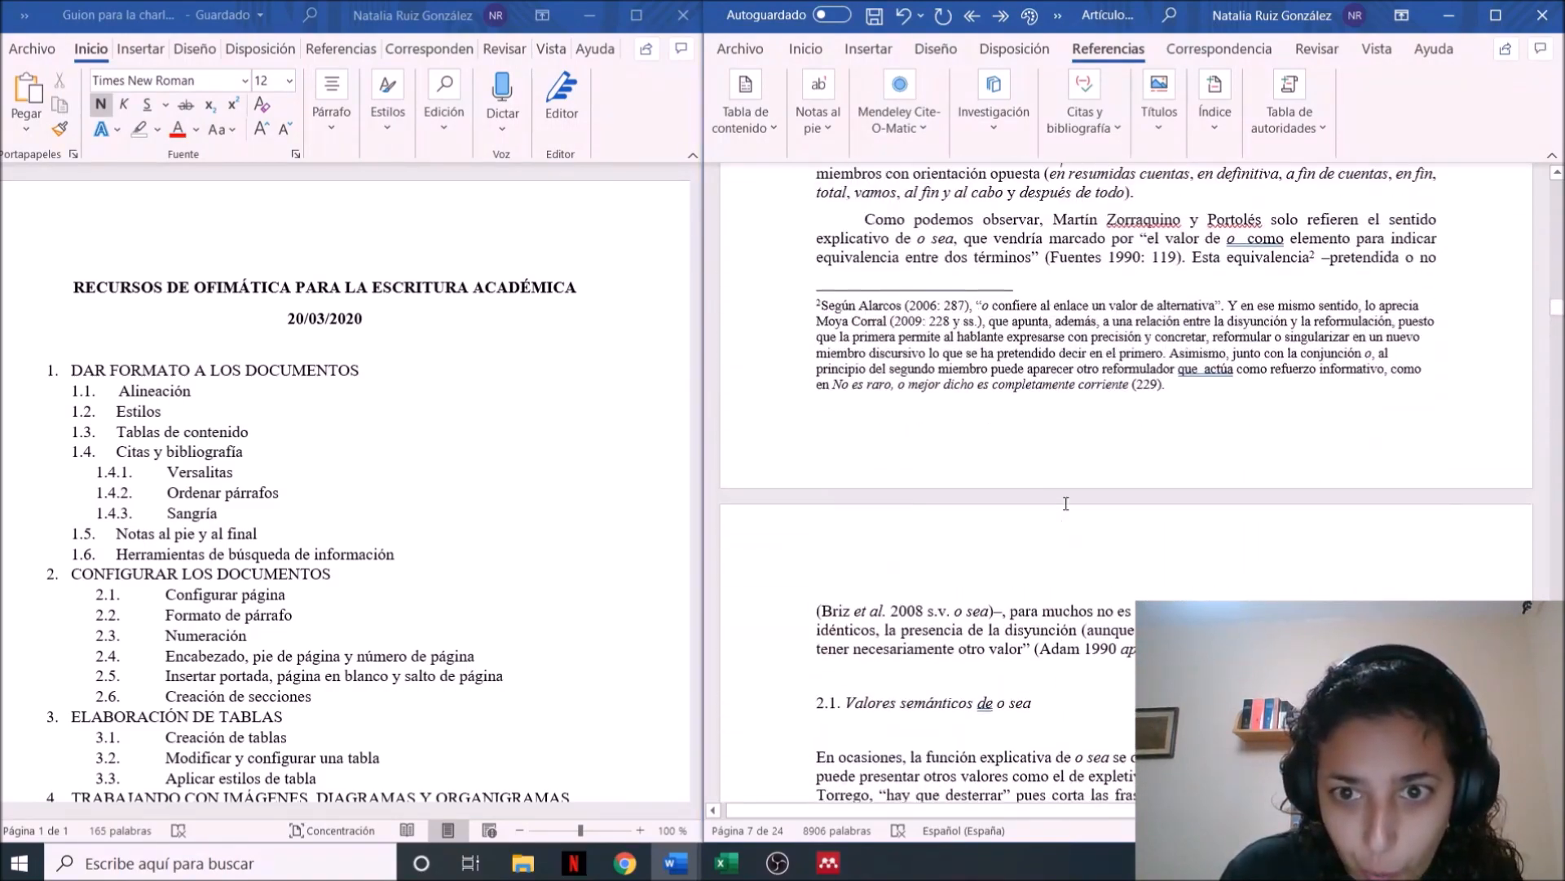
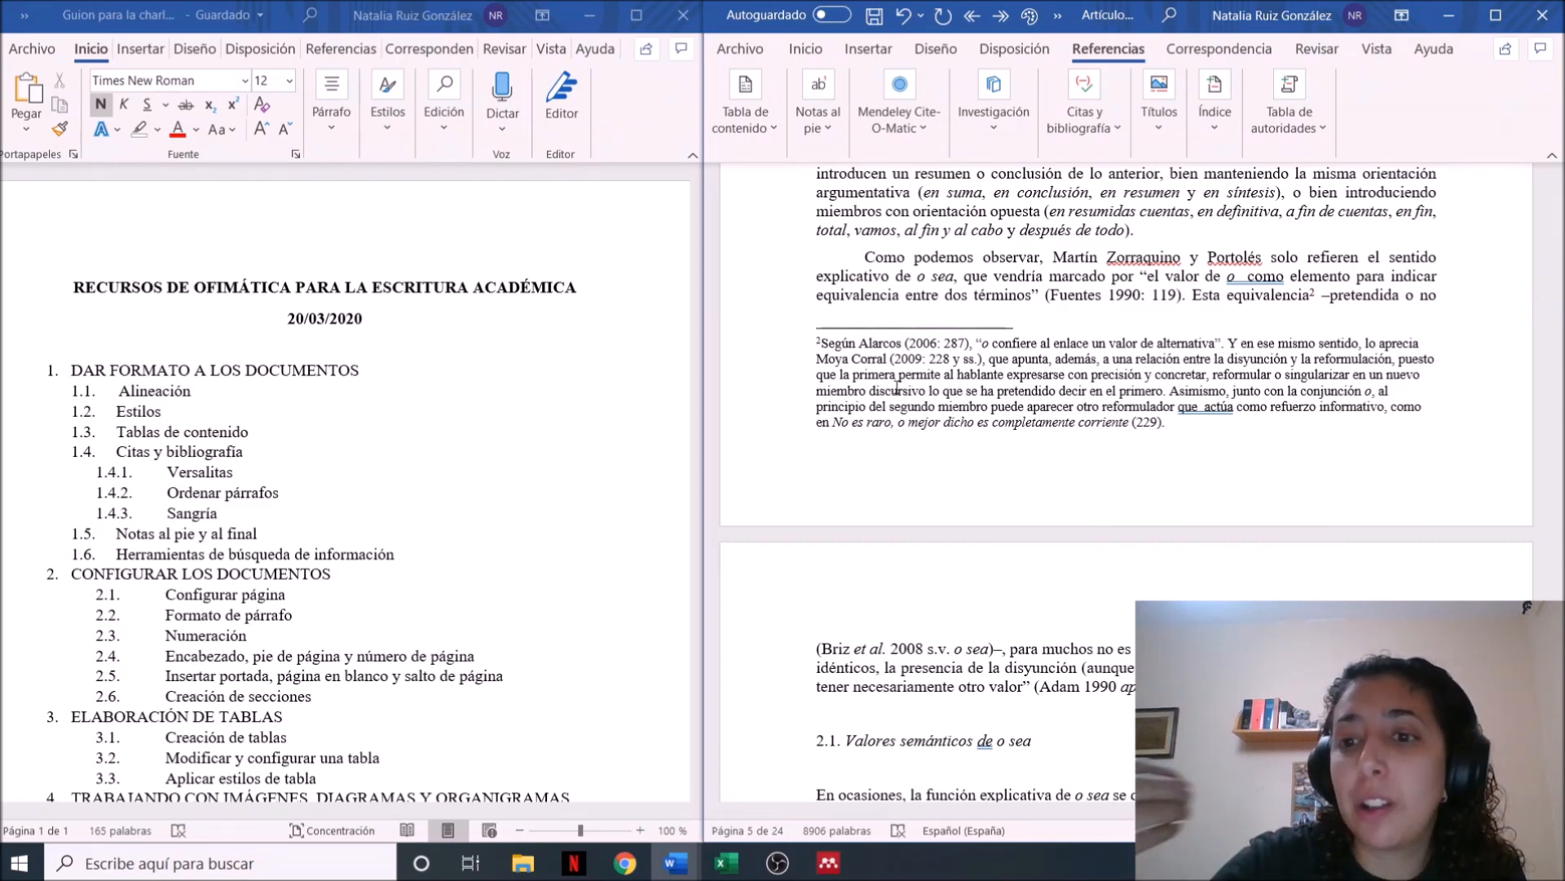
Go back to footnote 1 on the article's first page, examine it as a funding note, and return to the introduction
scroll(897, 389, up, 10)
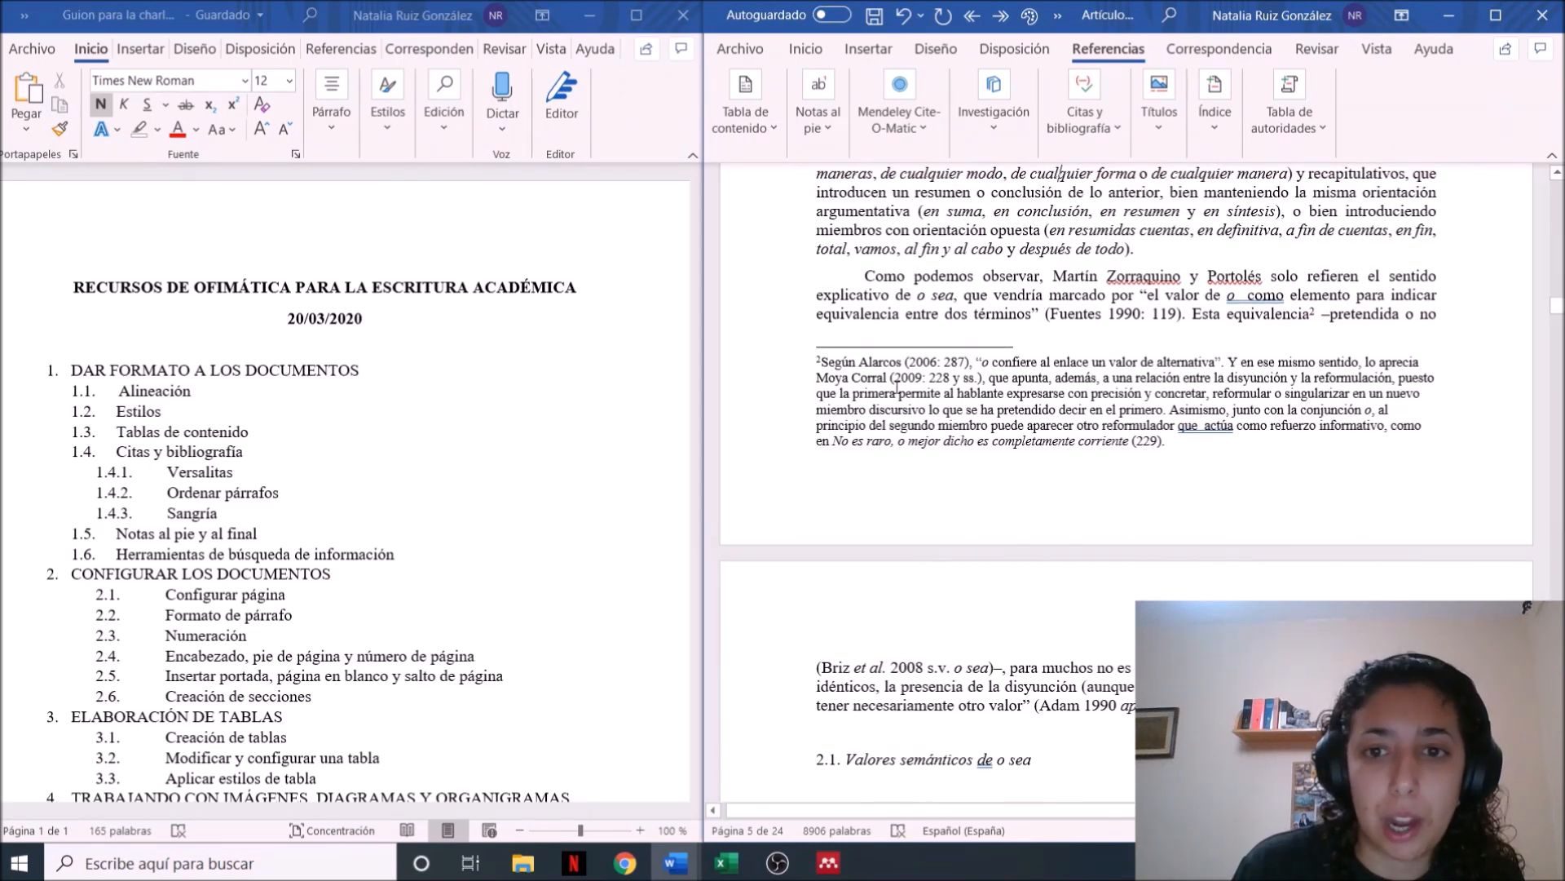
scroll(897, 389, up, 20)
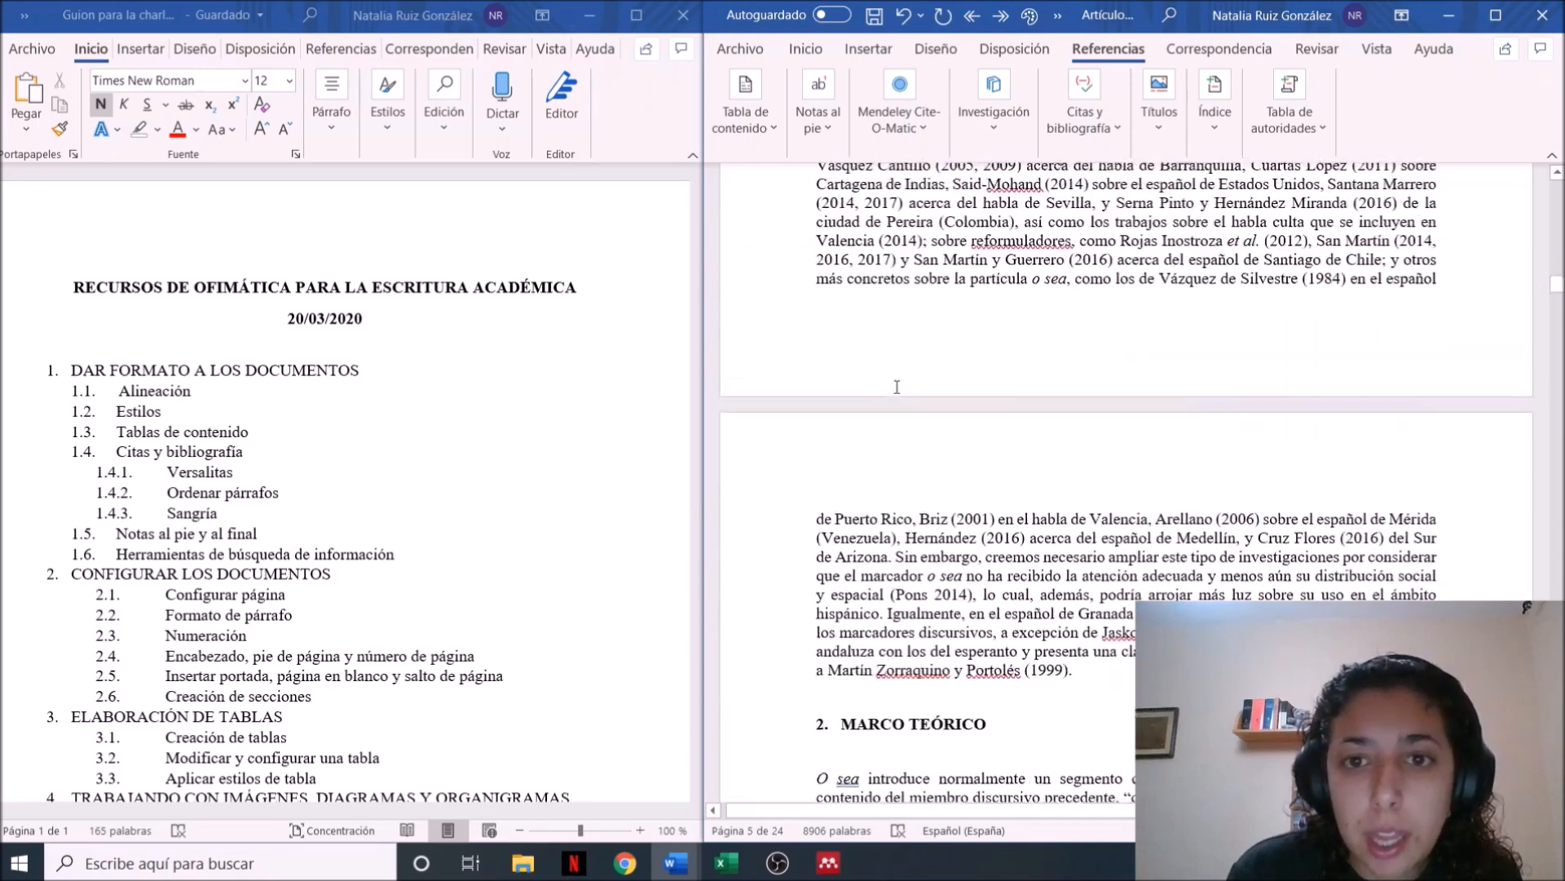
scroll(897, 387, up, 20)
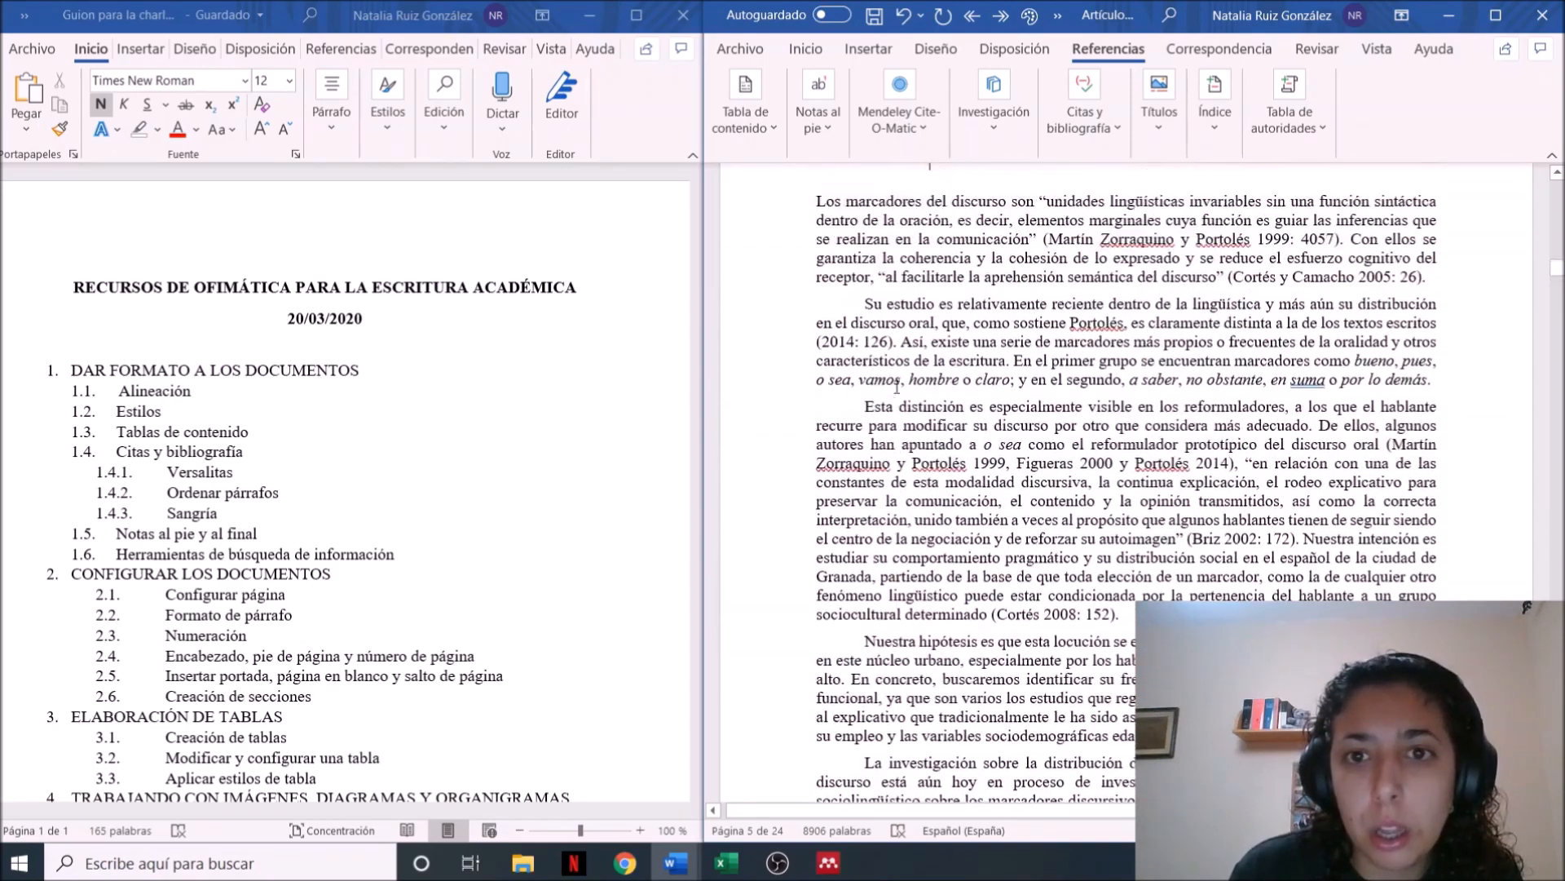
scroll(897, 387, down, 3)
scroll(897, 387, up, 3)
scroll(897, 387, up, 10)
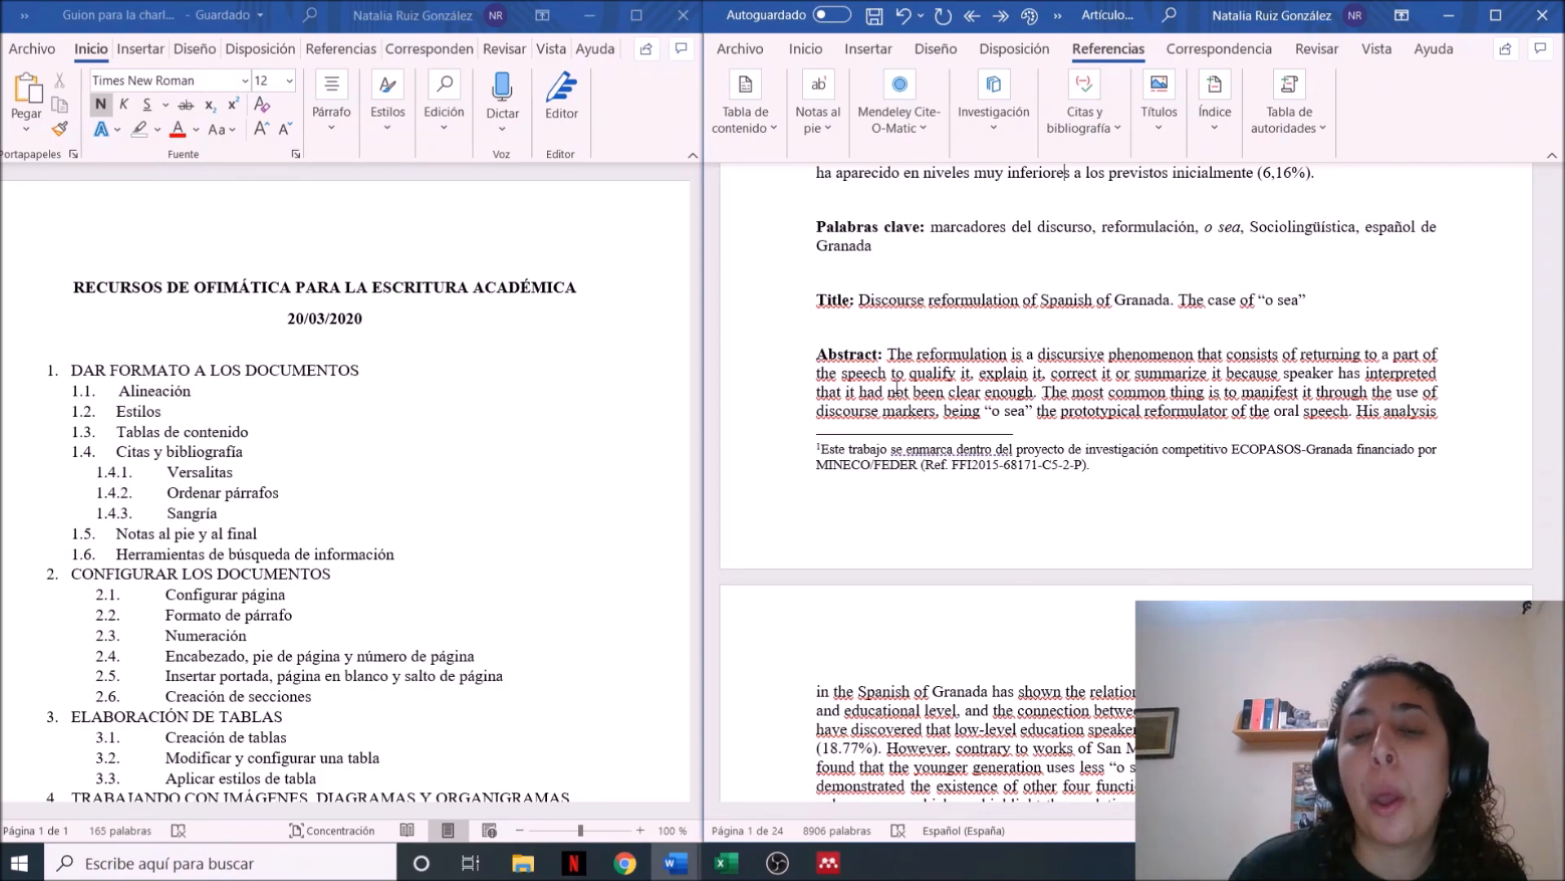
scroll(896, 388, down, 15)
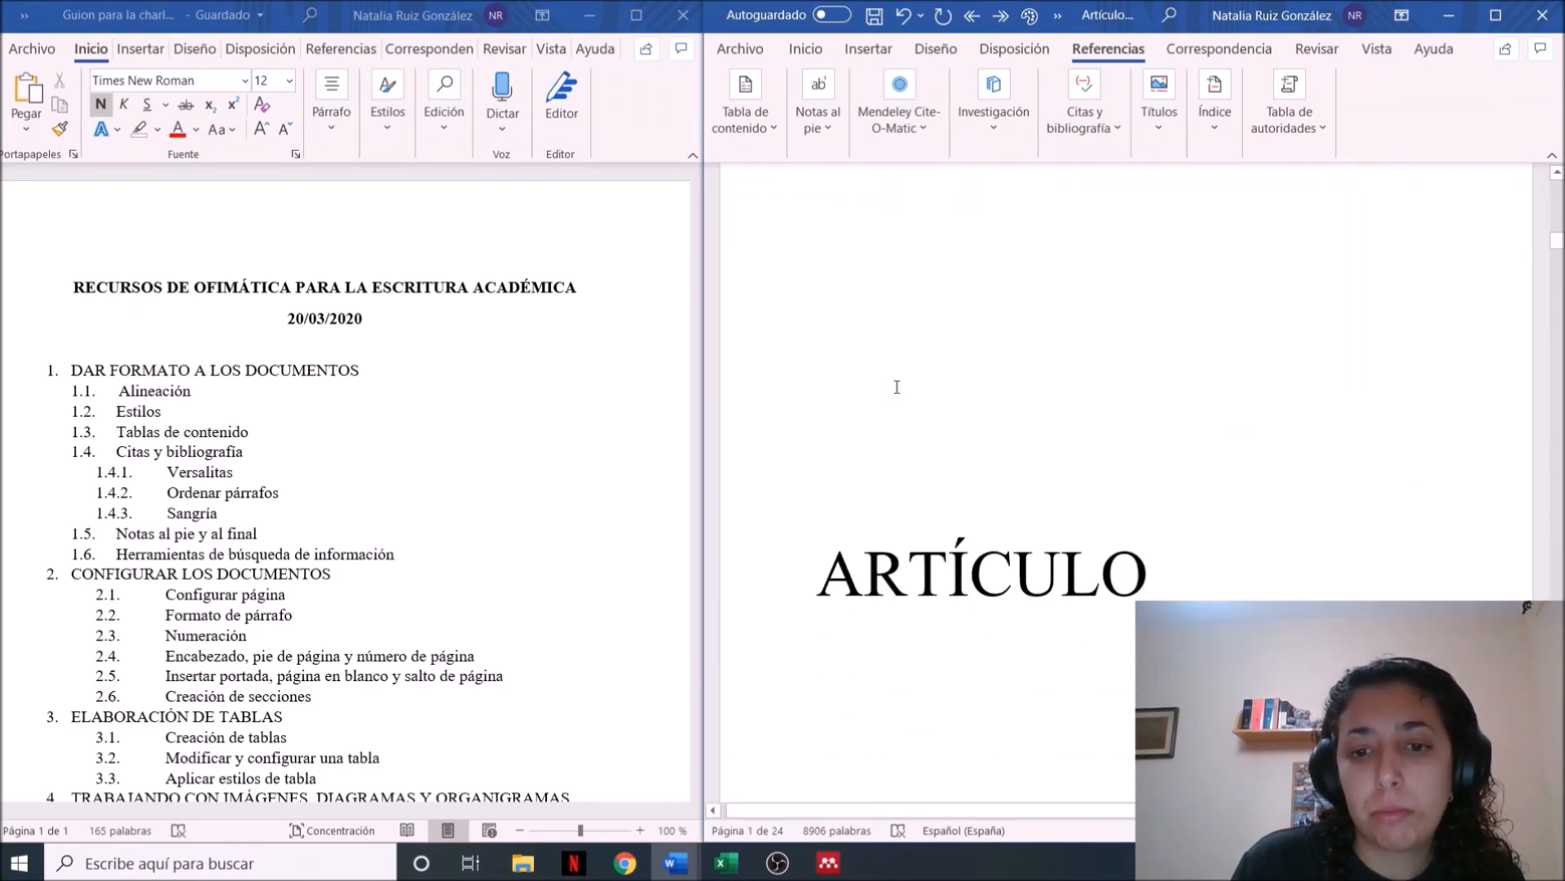
scroll(896, 388, down, 7)
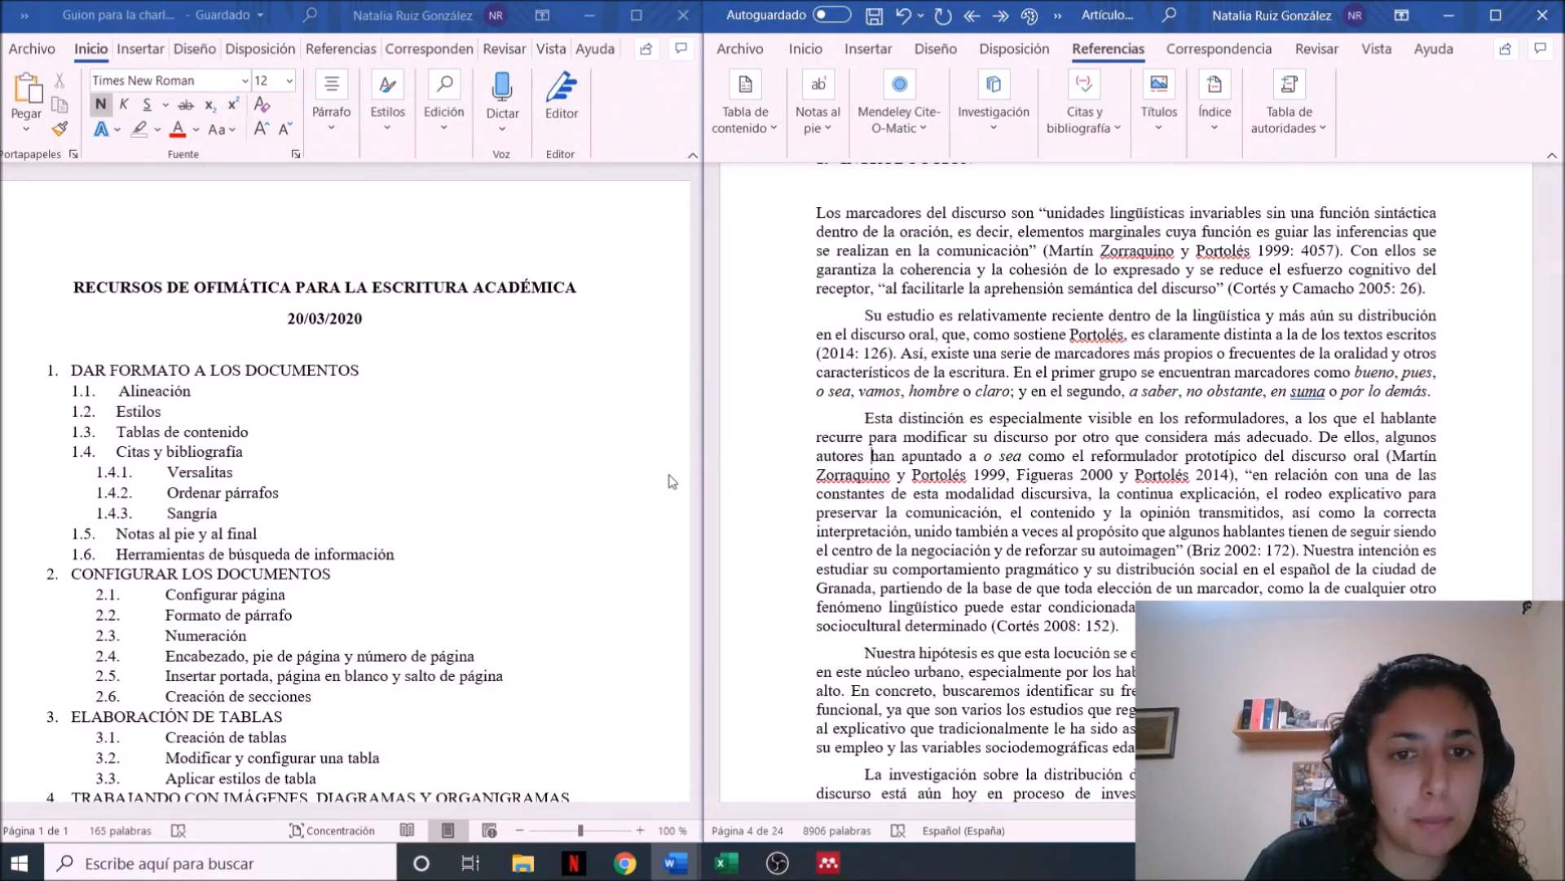
Check the talk outline for the remaining topics, from information search tools through collaborative work
click(640, 492)
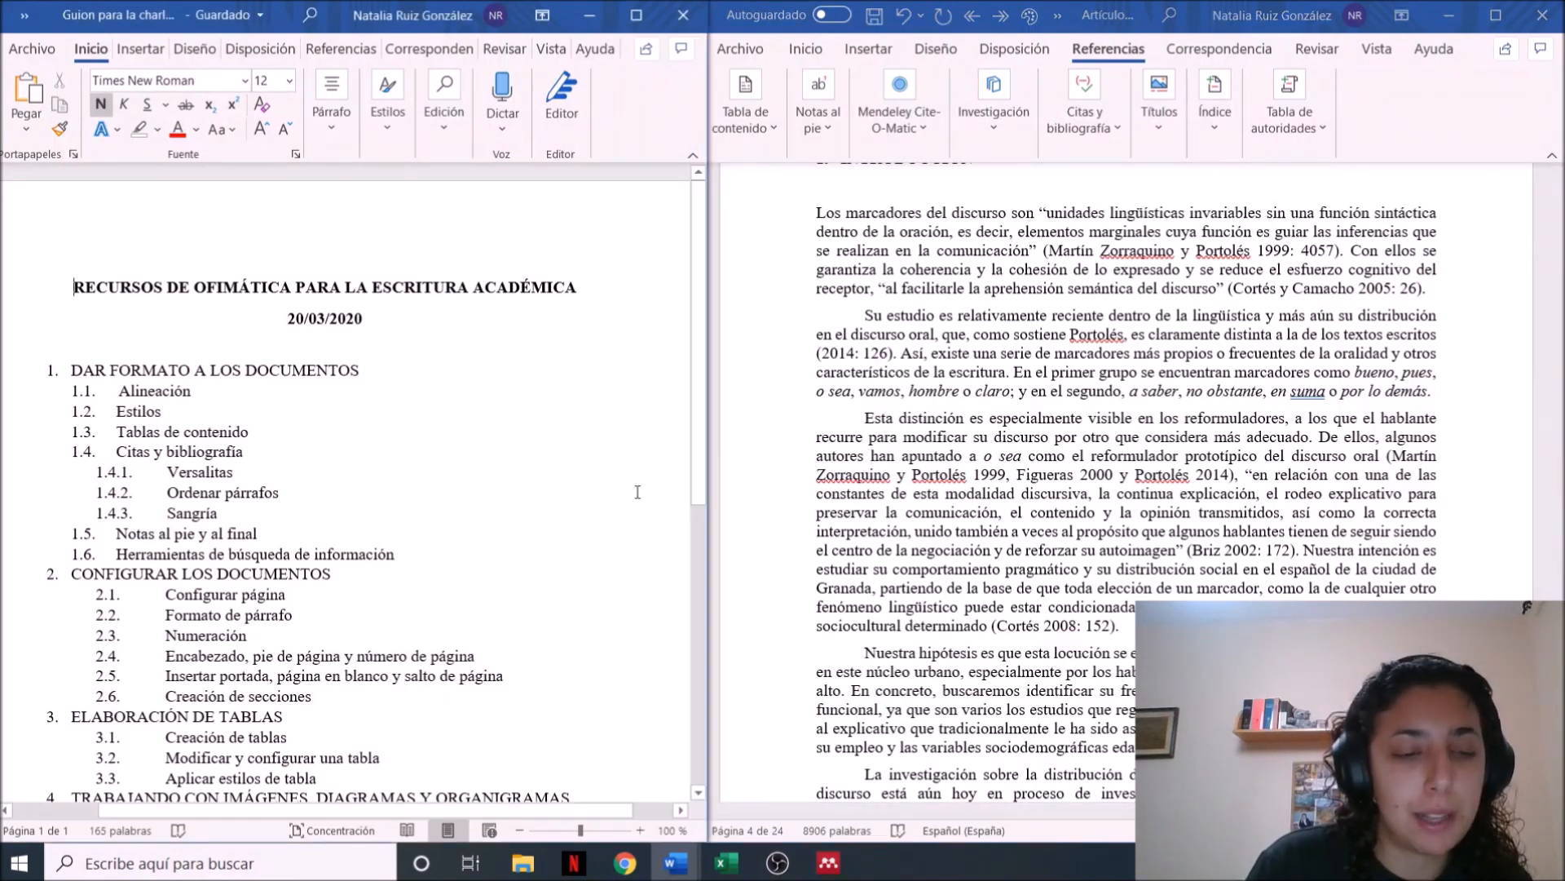
click(1008, 512)
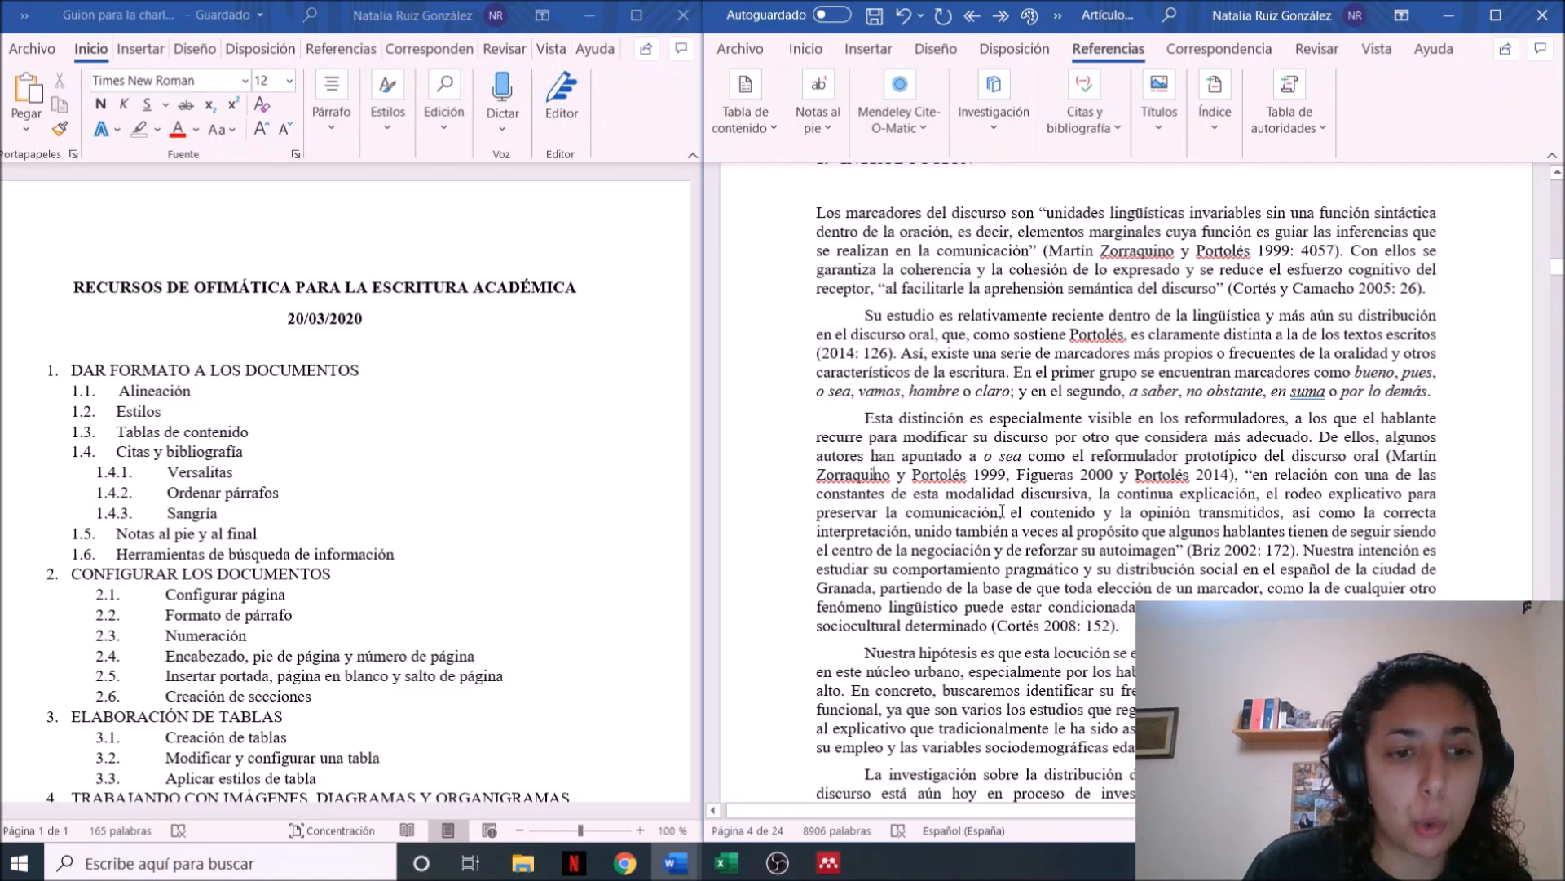
click(647, 545)
drag(699, 456, 714, 615)
scroll(183, 497, up, 3)
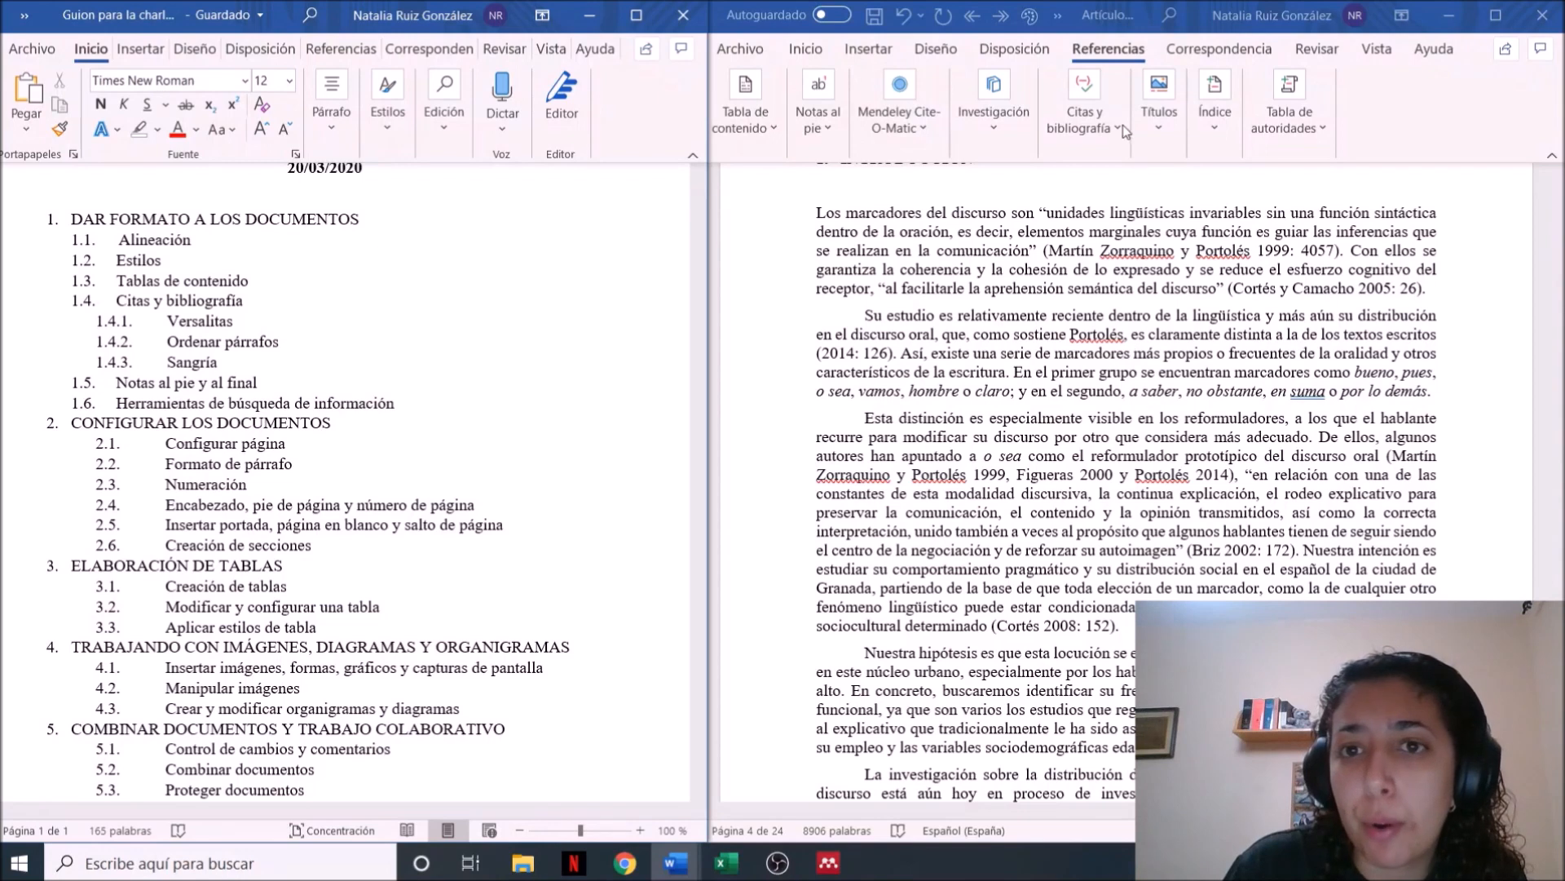
Open the Researcher tool (Investigador) and search it for "queísmo"
click(993, 133)
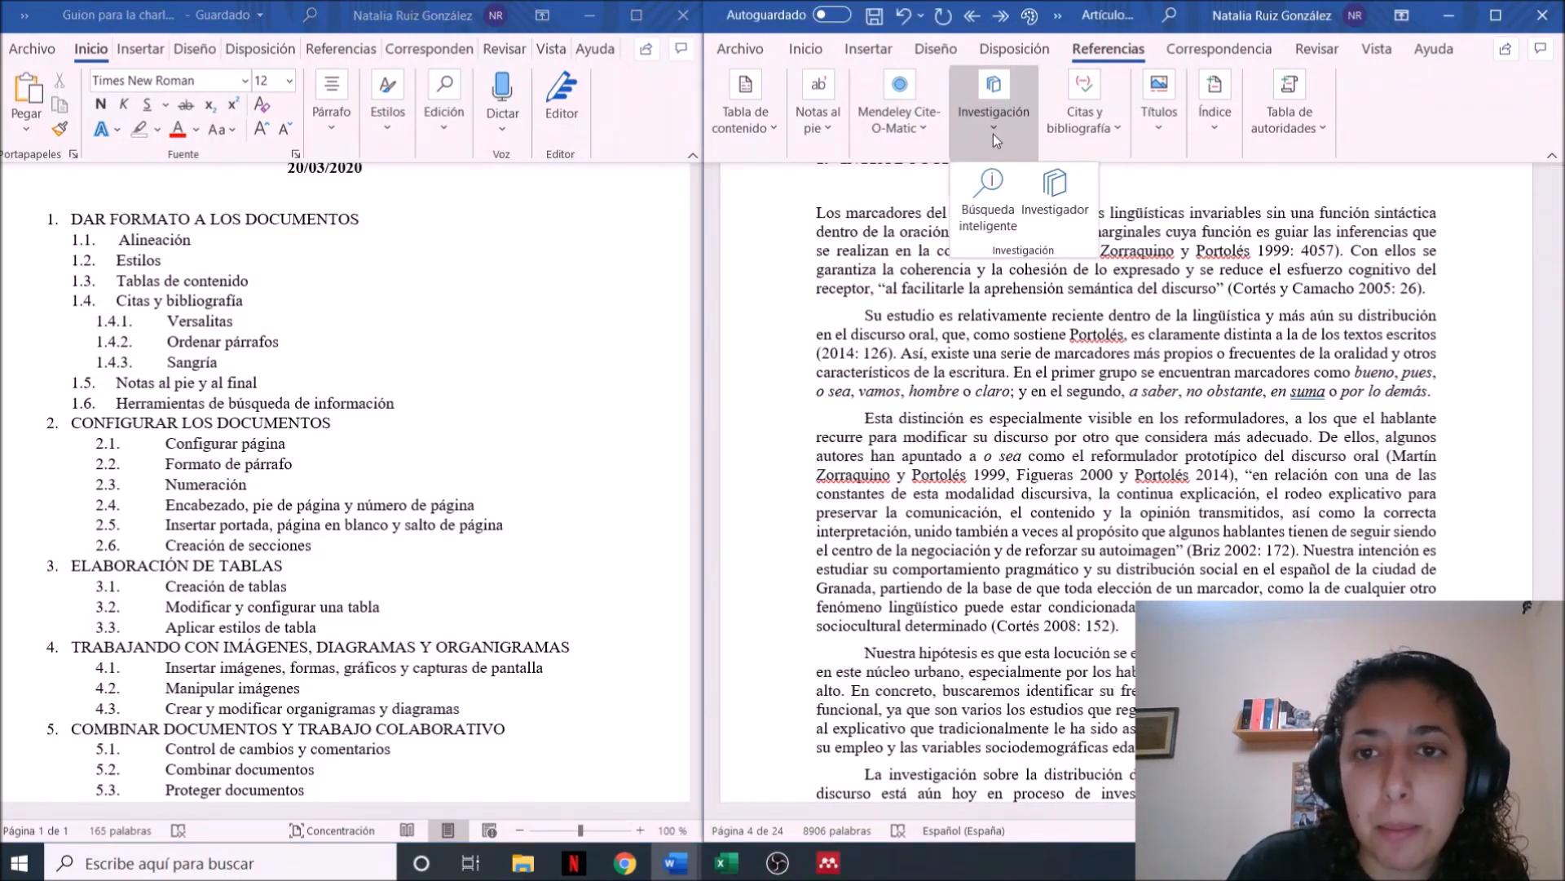
click(1059, 210)
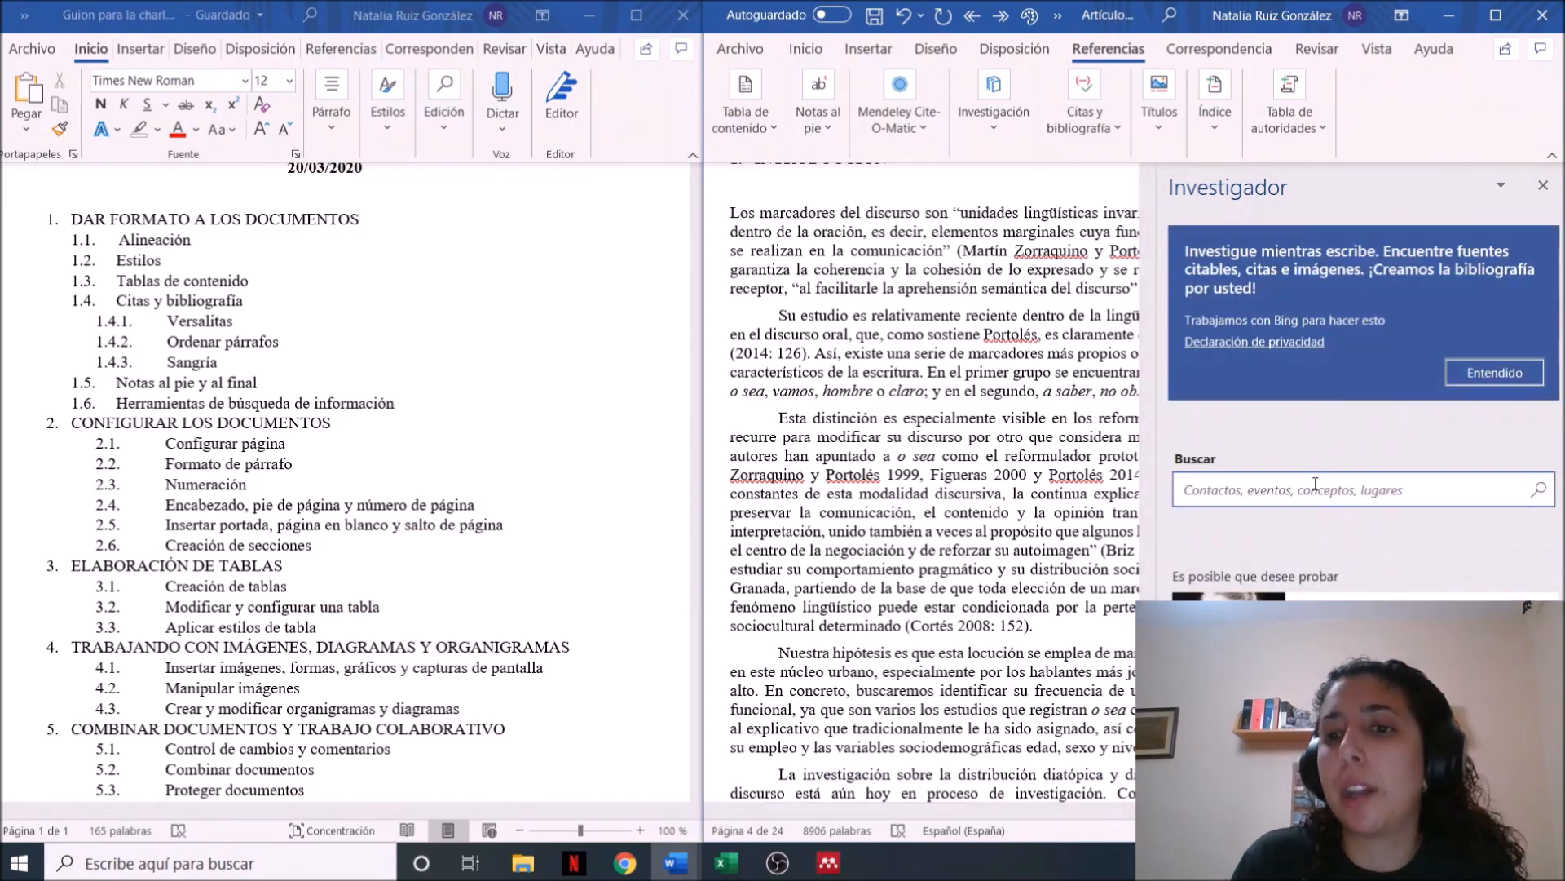
click(1314, 498)
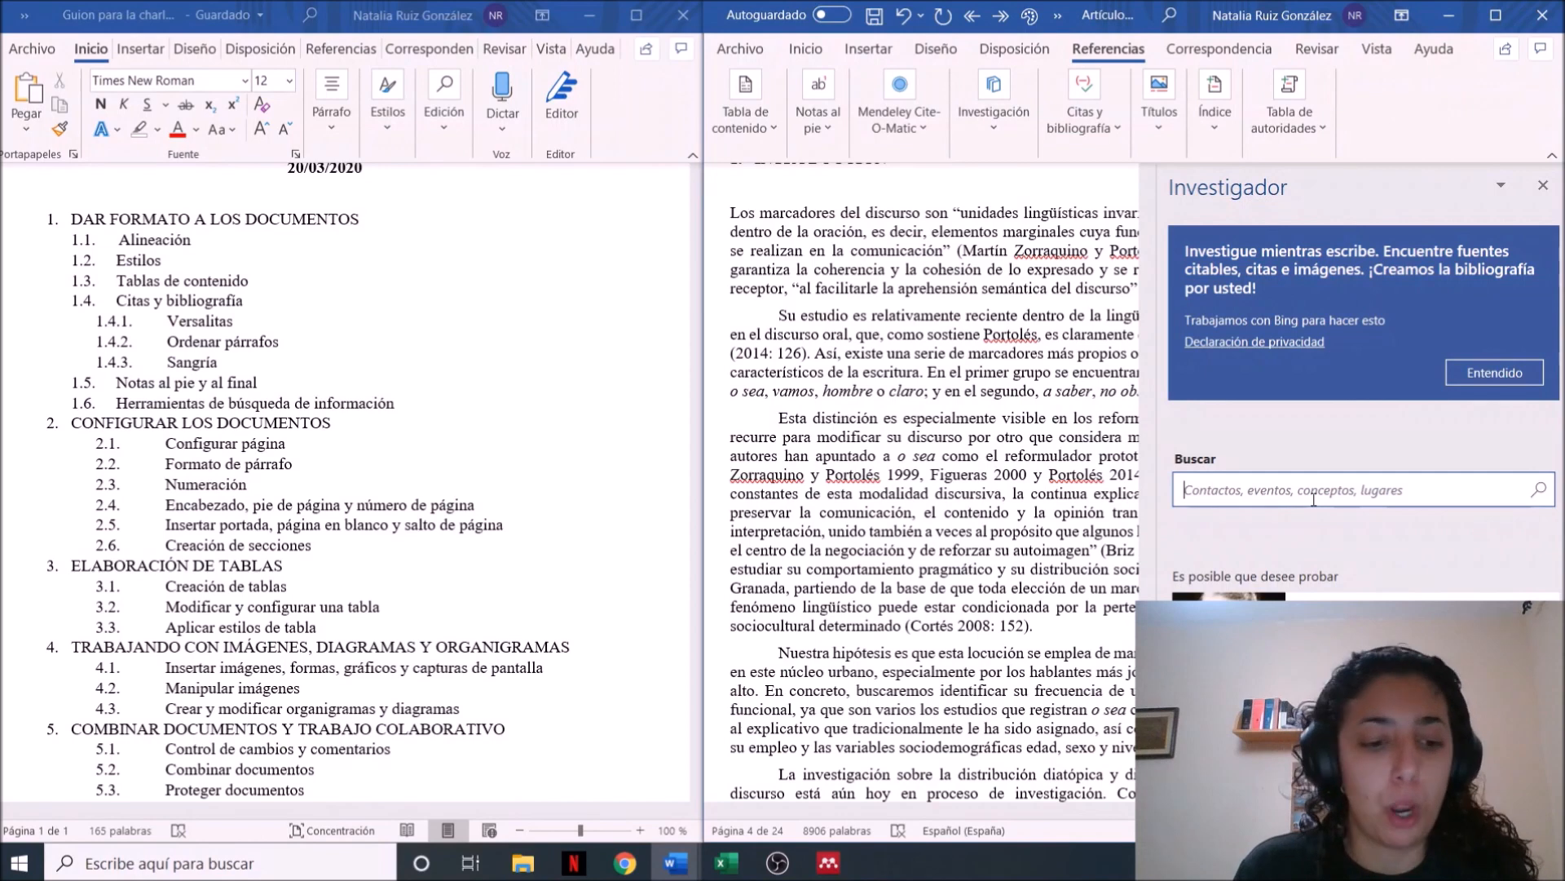
text(queísmo)
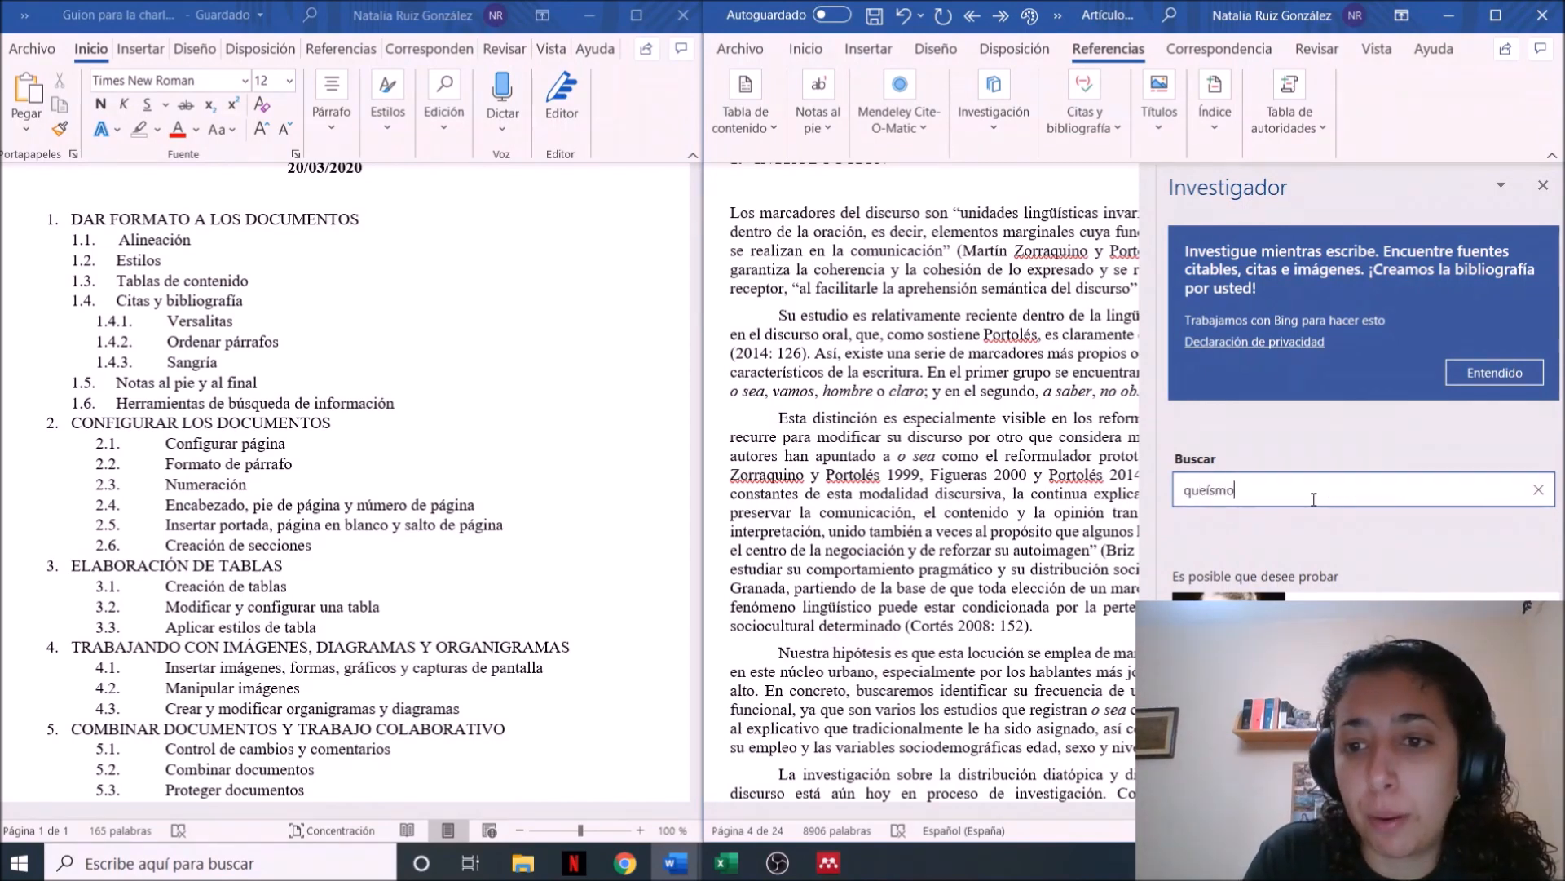
key(Return)
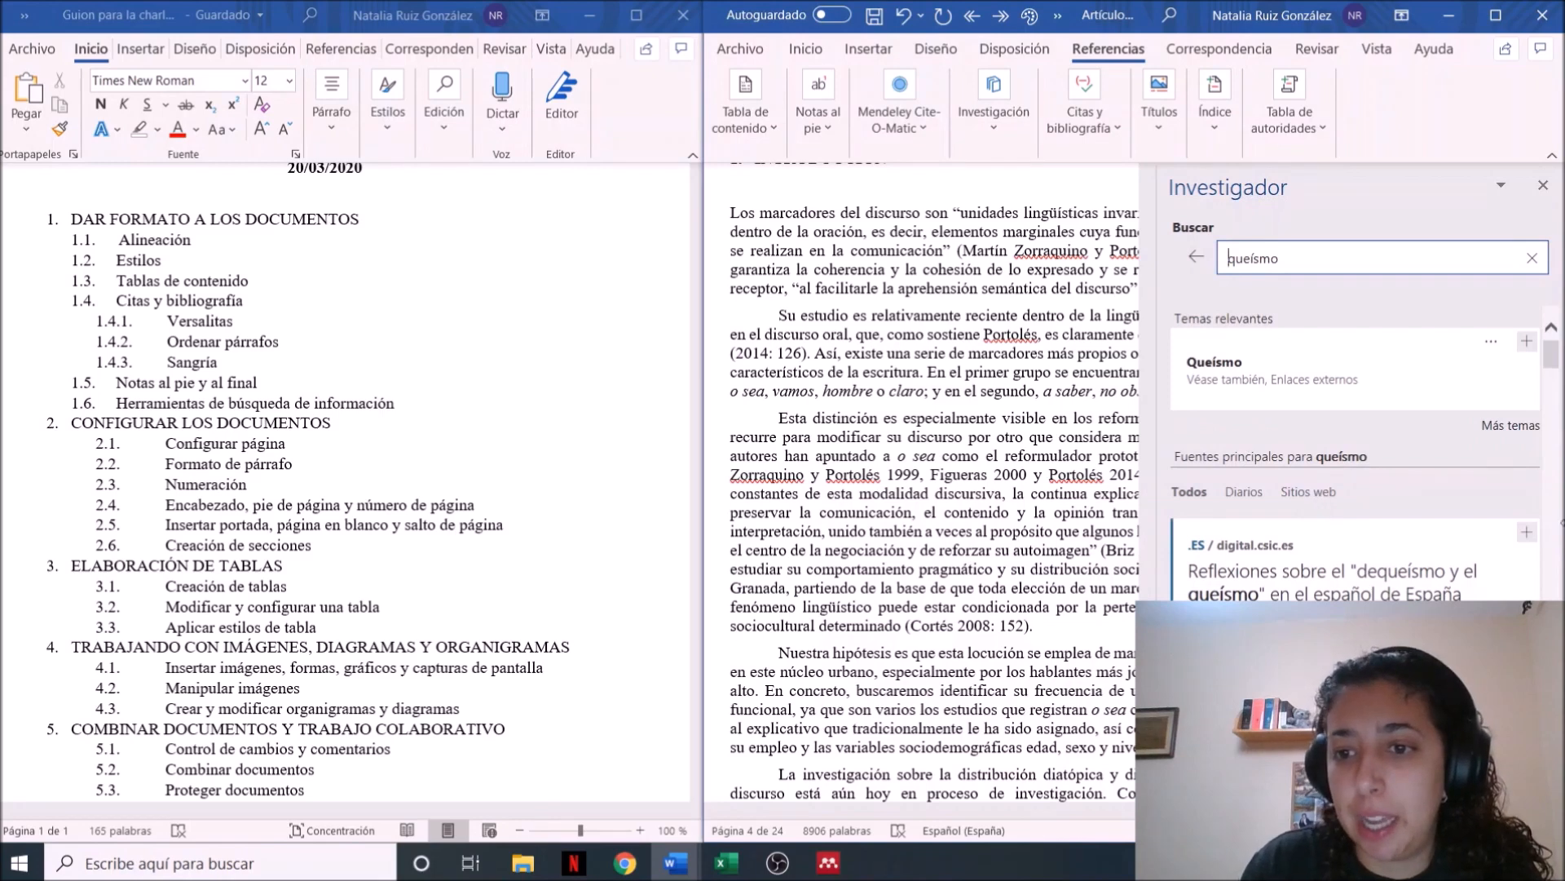
Look through the main sources found for "queísmo", checking their titles, authors and dates, and close the Researcher
scroll(1429, 389, down, 5)
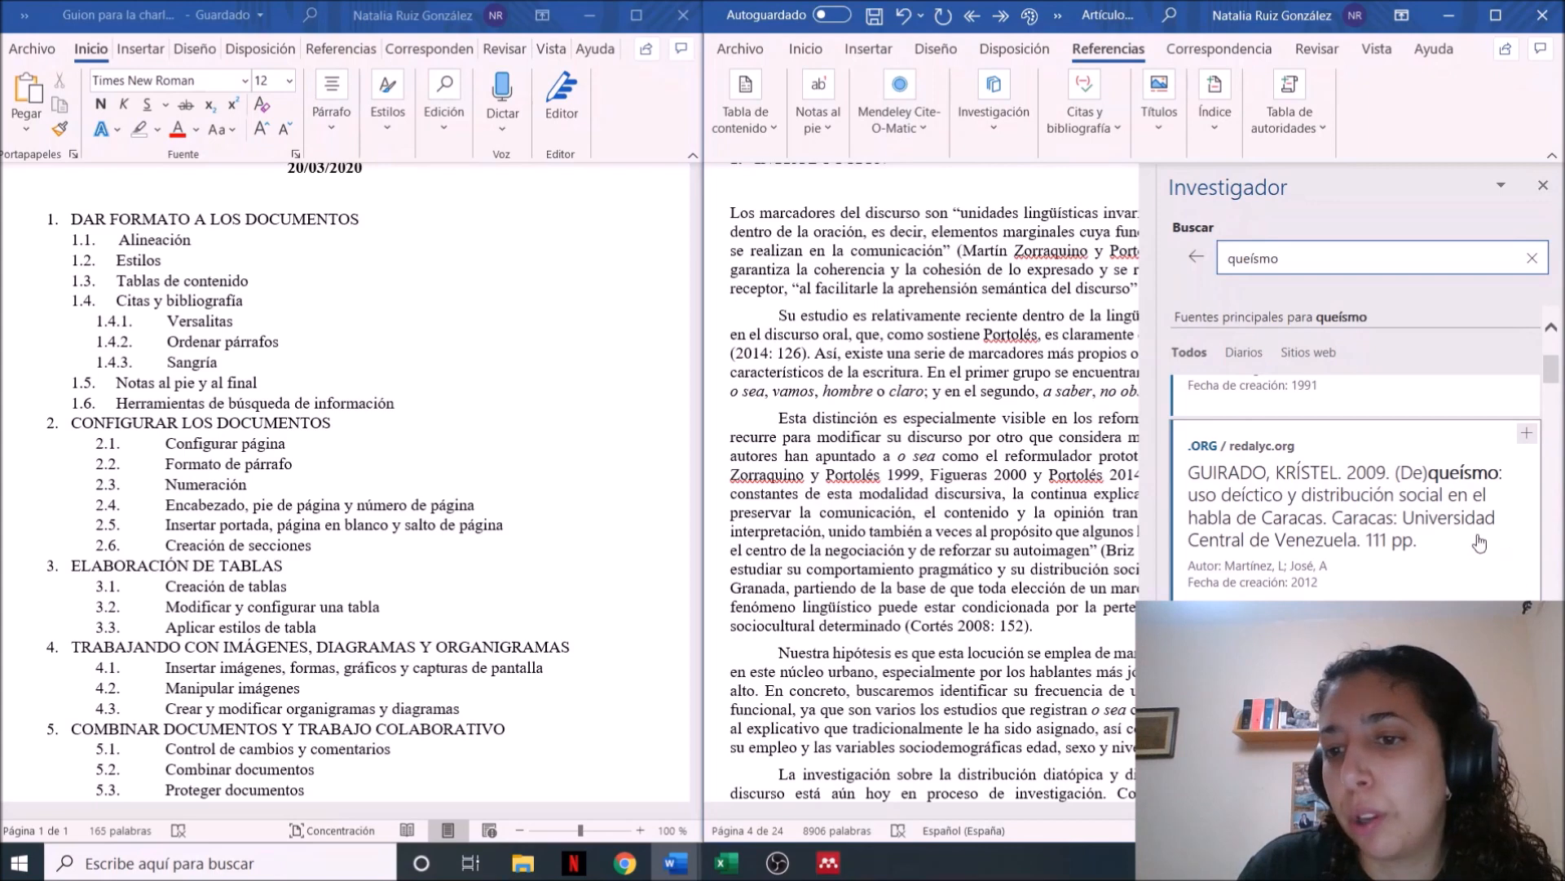
scroll(1355, 490, down, 3)
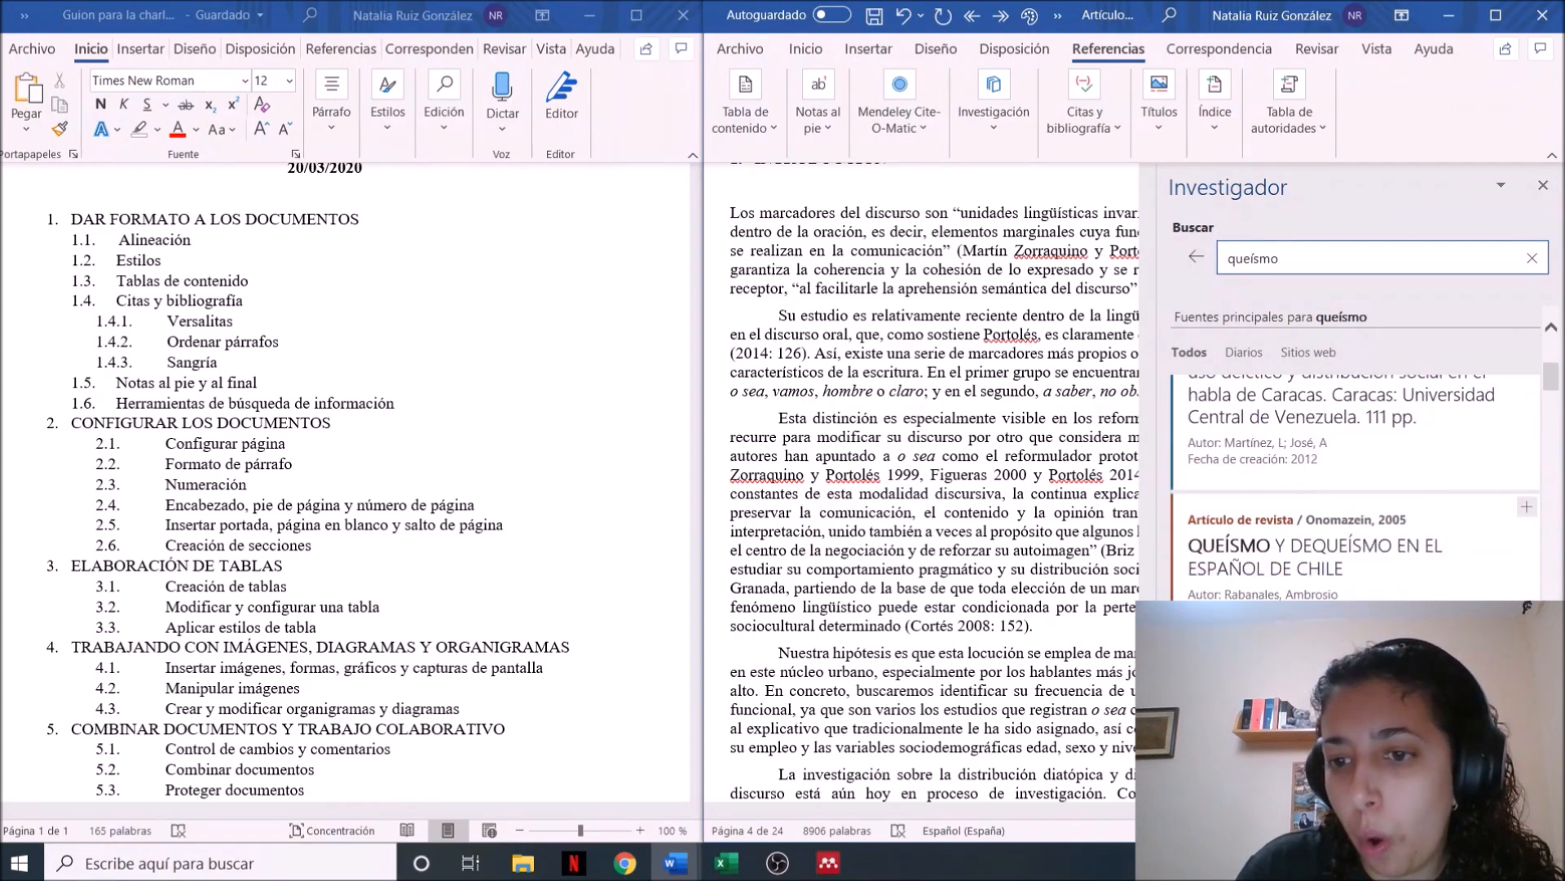
scroll(1355, 487, down, 4)
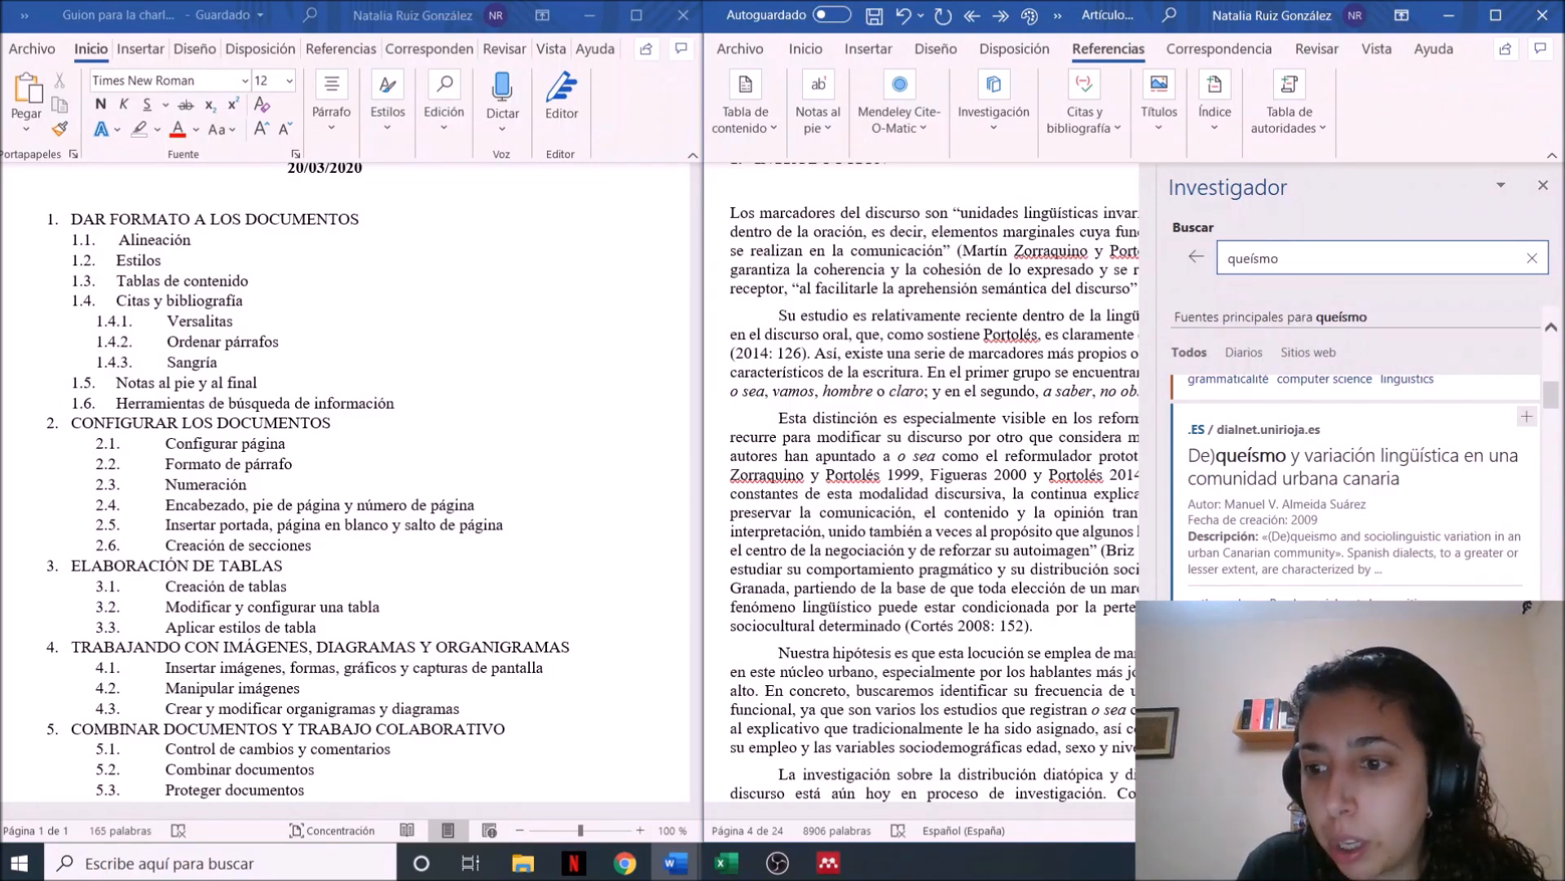
scroll(1355, 483, down, 5)
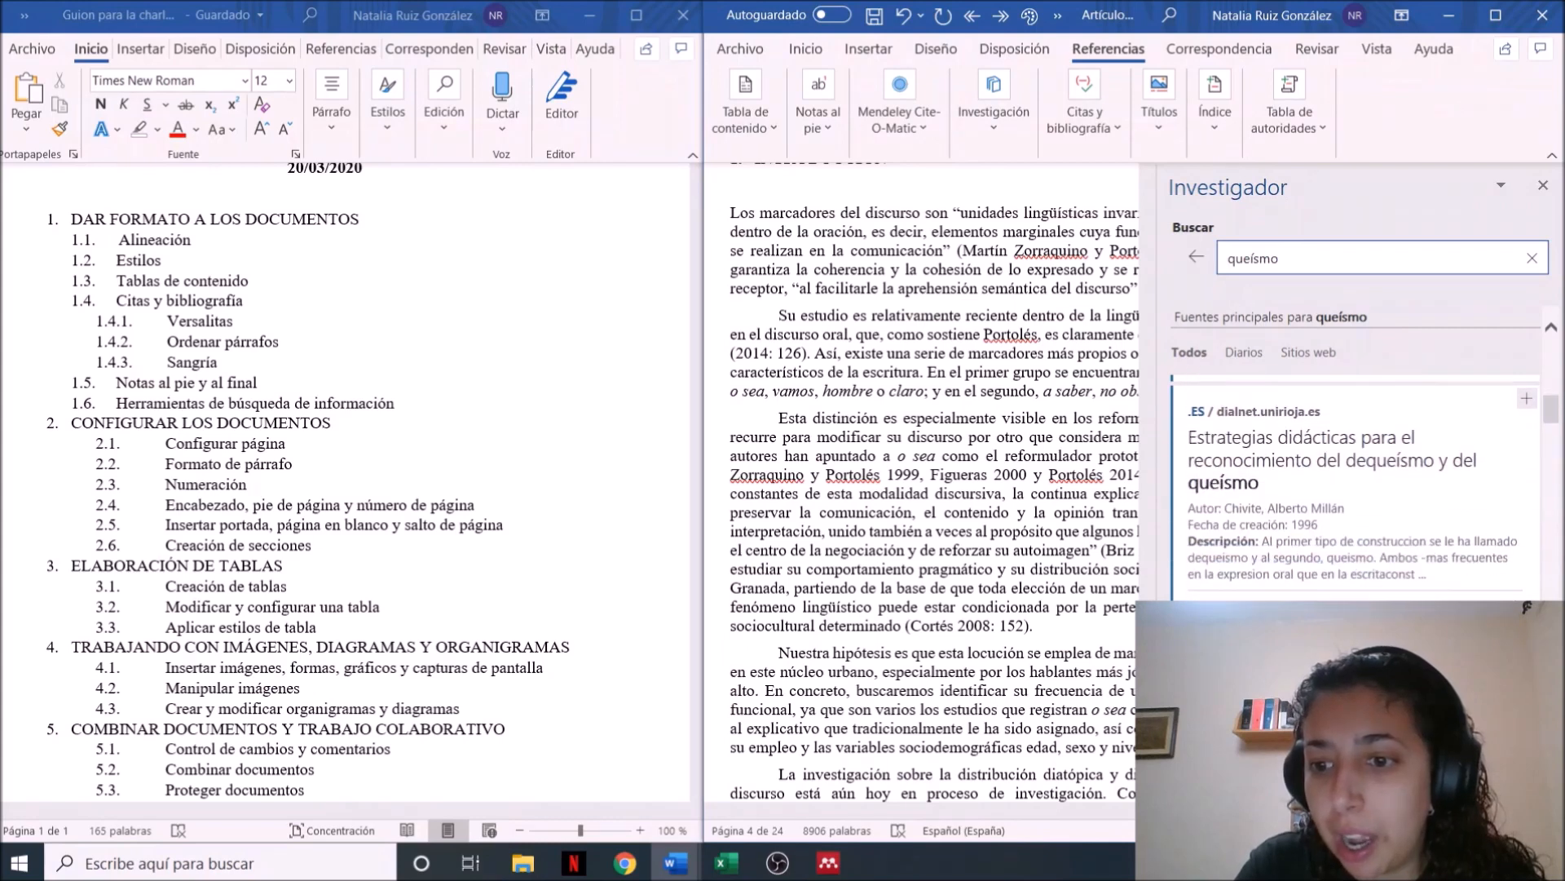
scroll(1355, 482, down, 1)
scroll(1355, 483, down, 6)
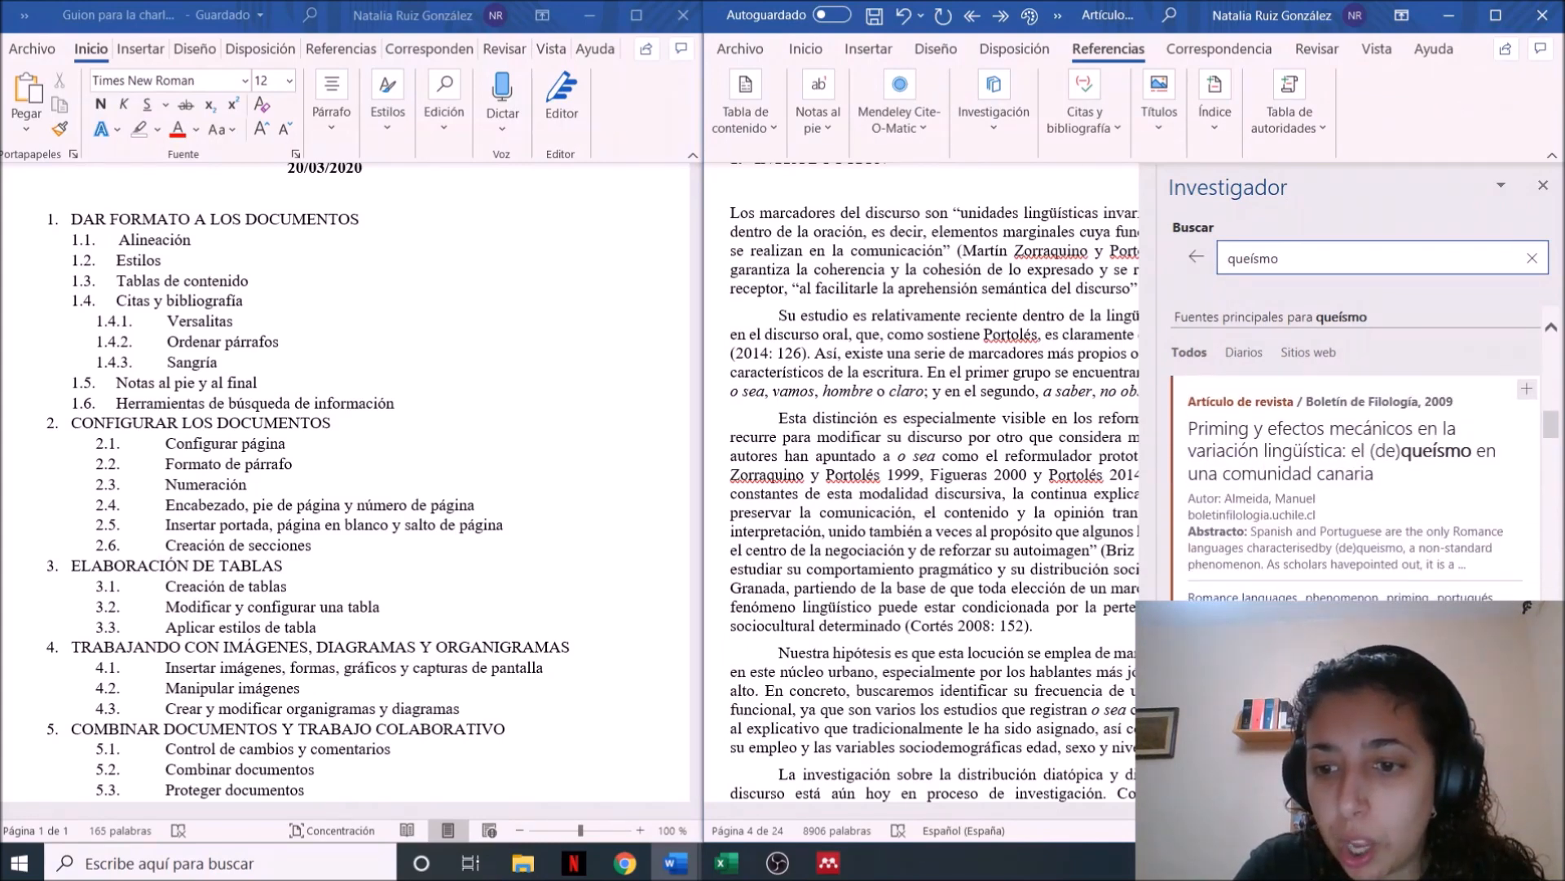
scroll(1355, 483, down, 6)
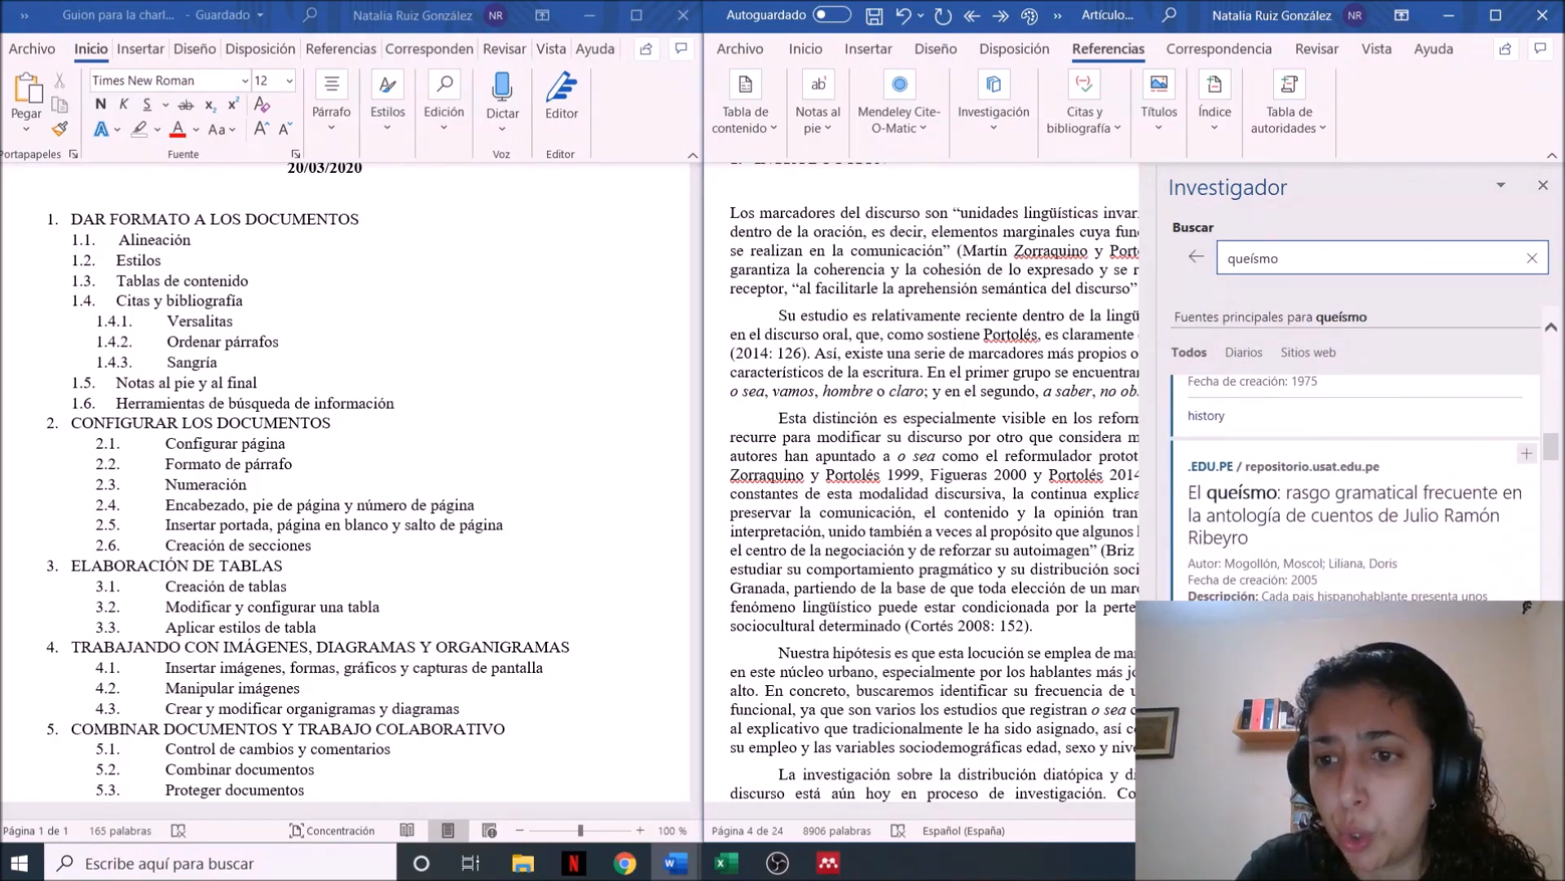
scroll(1355, 483, down, 1)
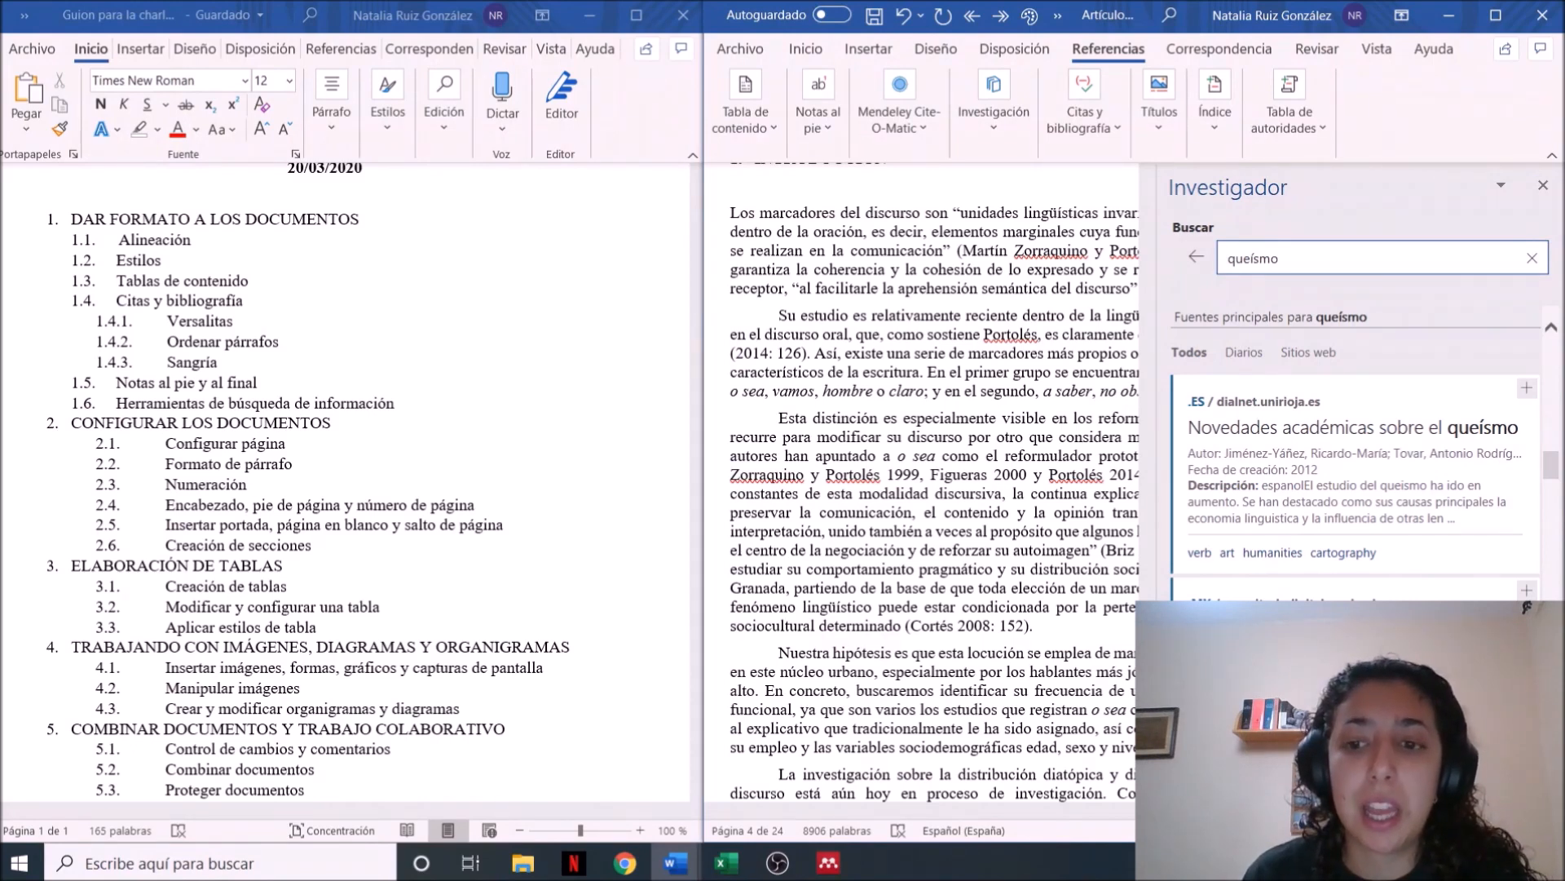
click(1543, 185)
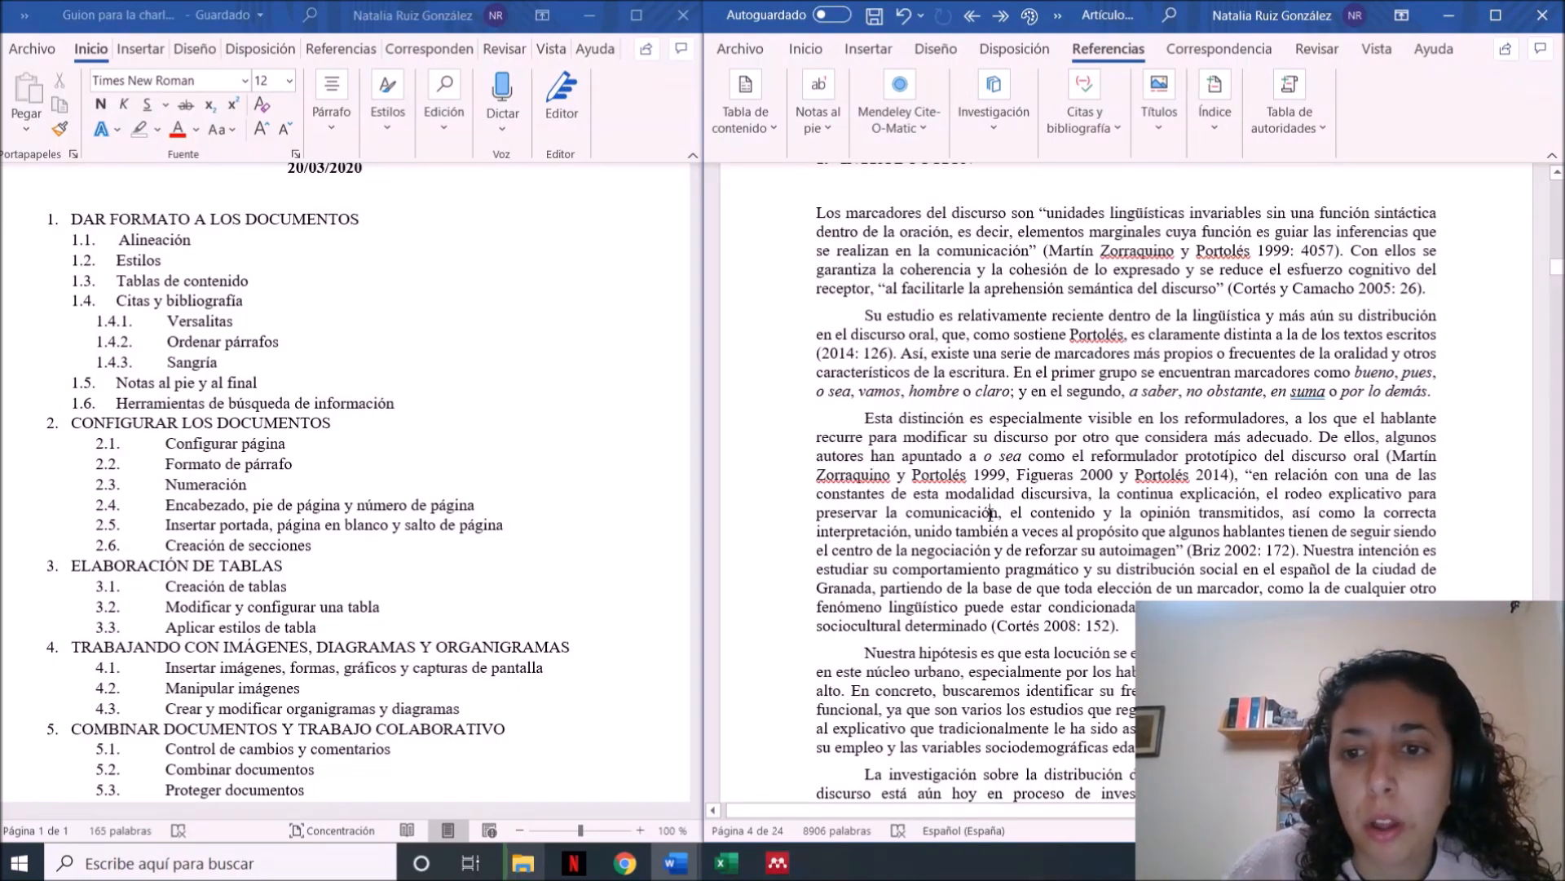
key(Up)
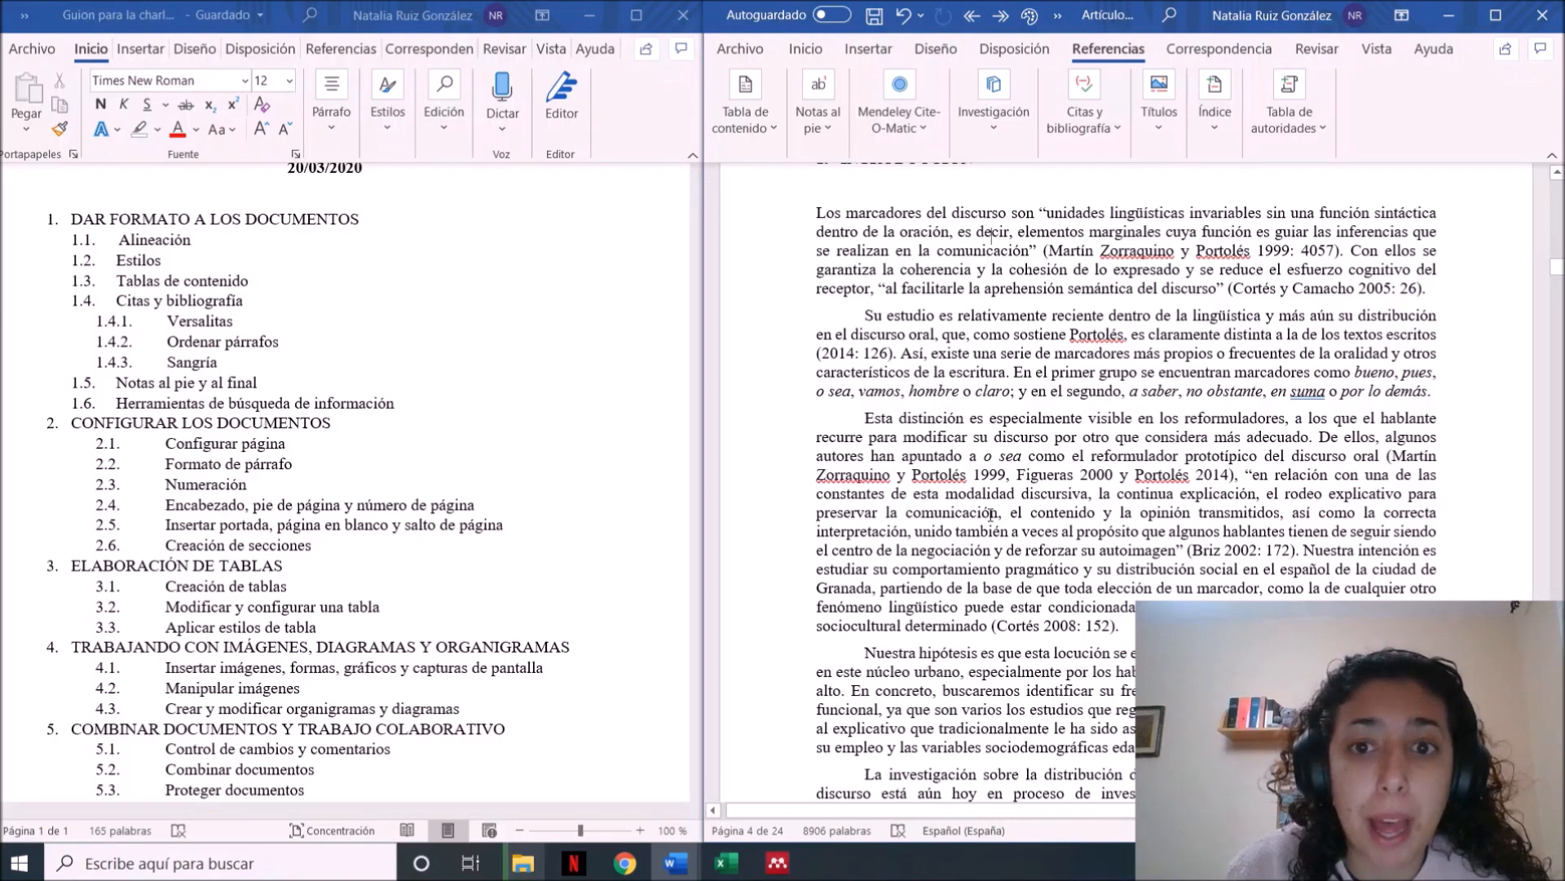
key(Up)
key(Up)
key(Up)
key(Up)
key(Up)
key(Up)
key(Up)
key(Up)
key(Up)
key(Down)
key(Down)
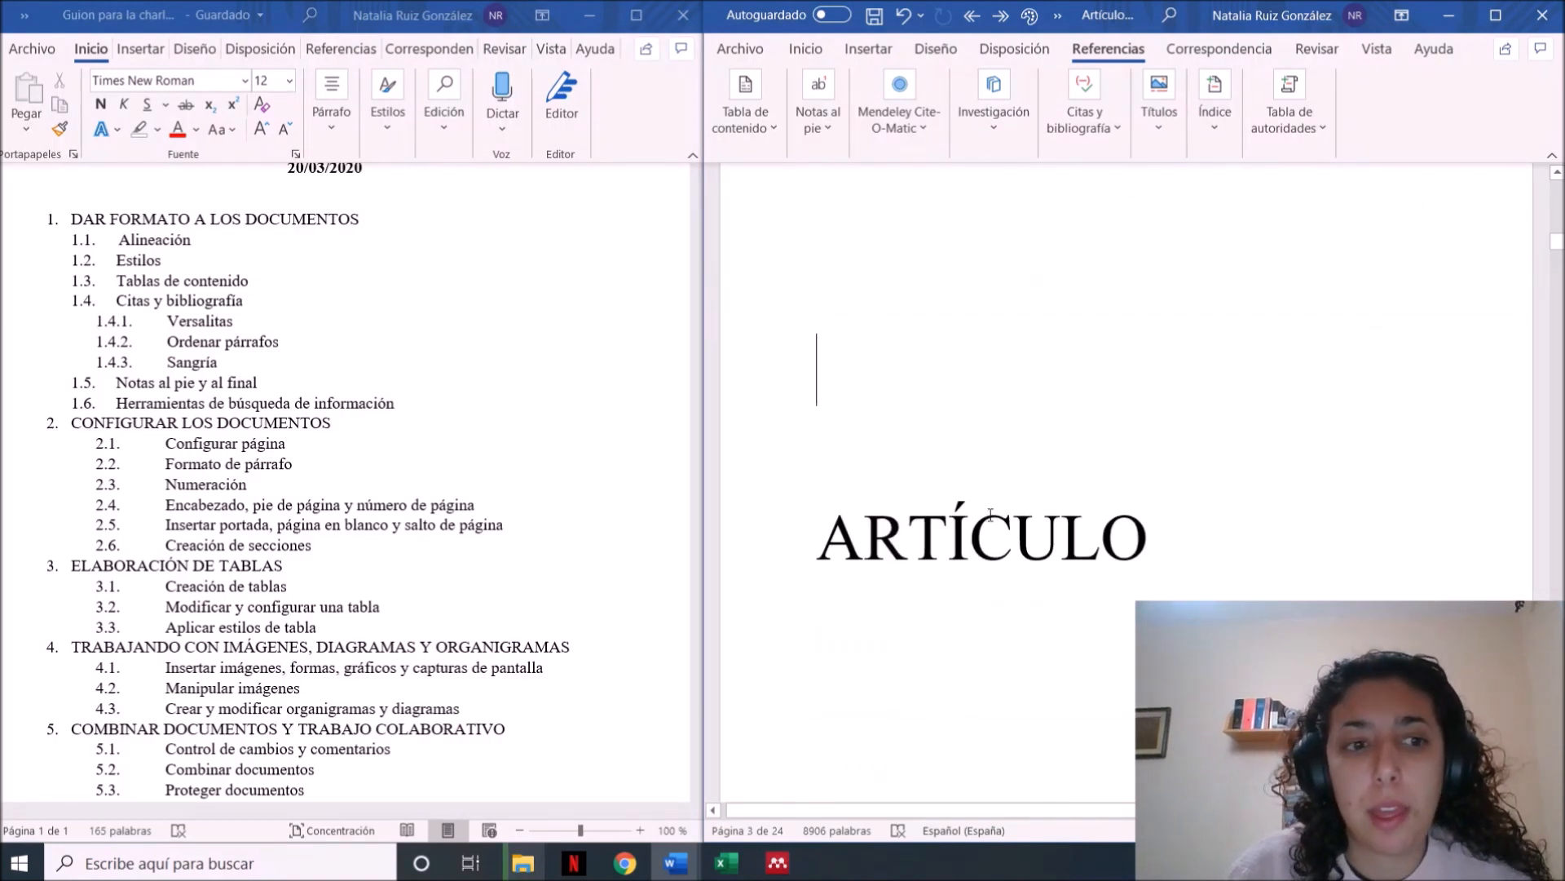
key(Down)
key(Down)
key(Down)
key(Down)
key(Down)
key(Down)
key(Down)
key(Down)
key(Down)
key(Down)
key(Down)
key(Down)
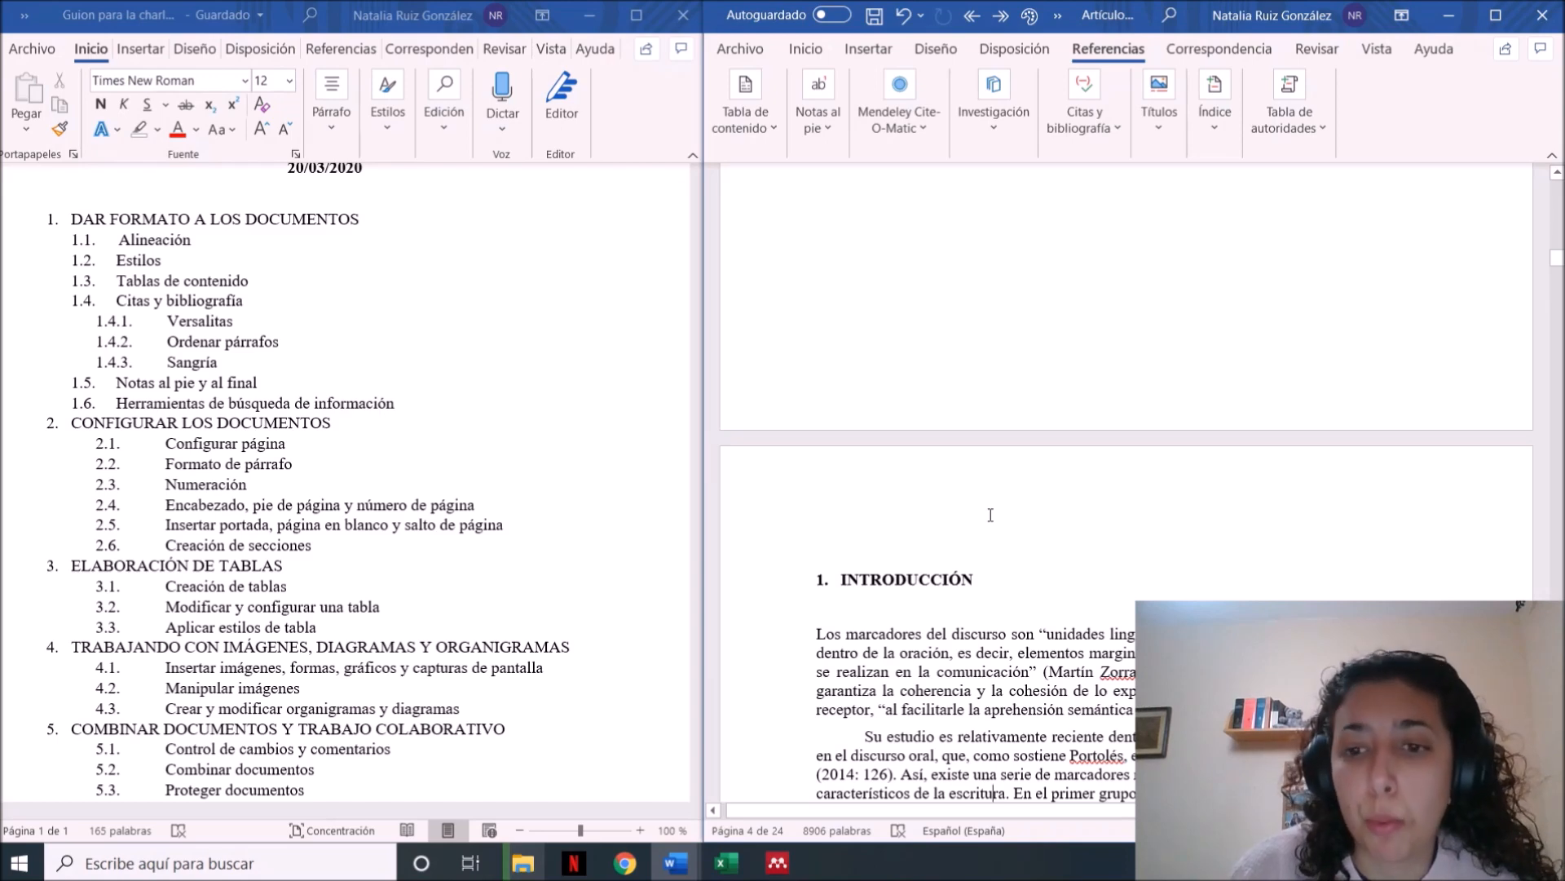
key(Down)
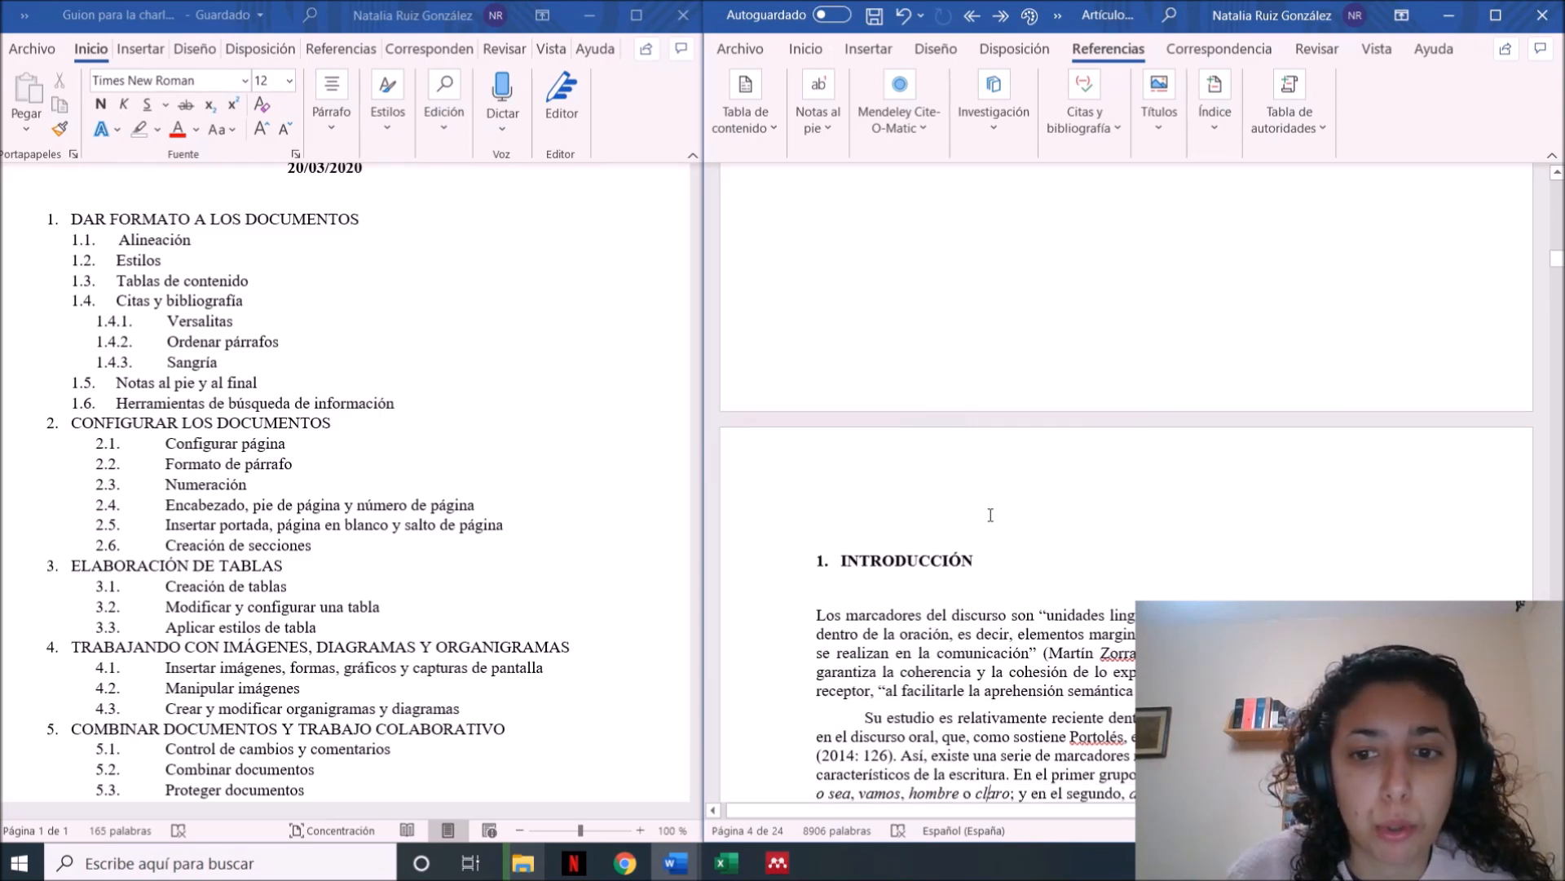
key(Down)
key(Down)
key(Down)
Examine the page setup options for the article: margin presets, page orientation, and page and section breaks
click(936, 49)
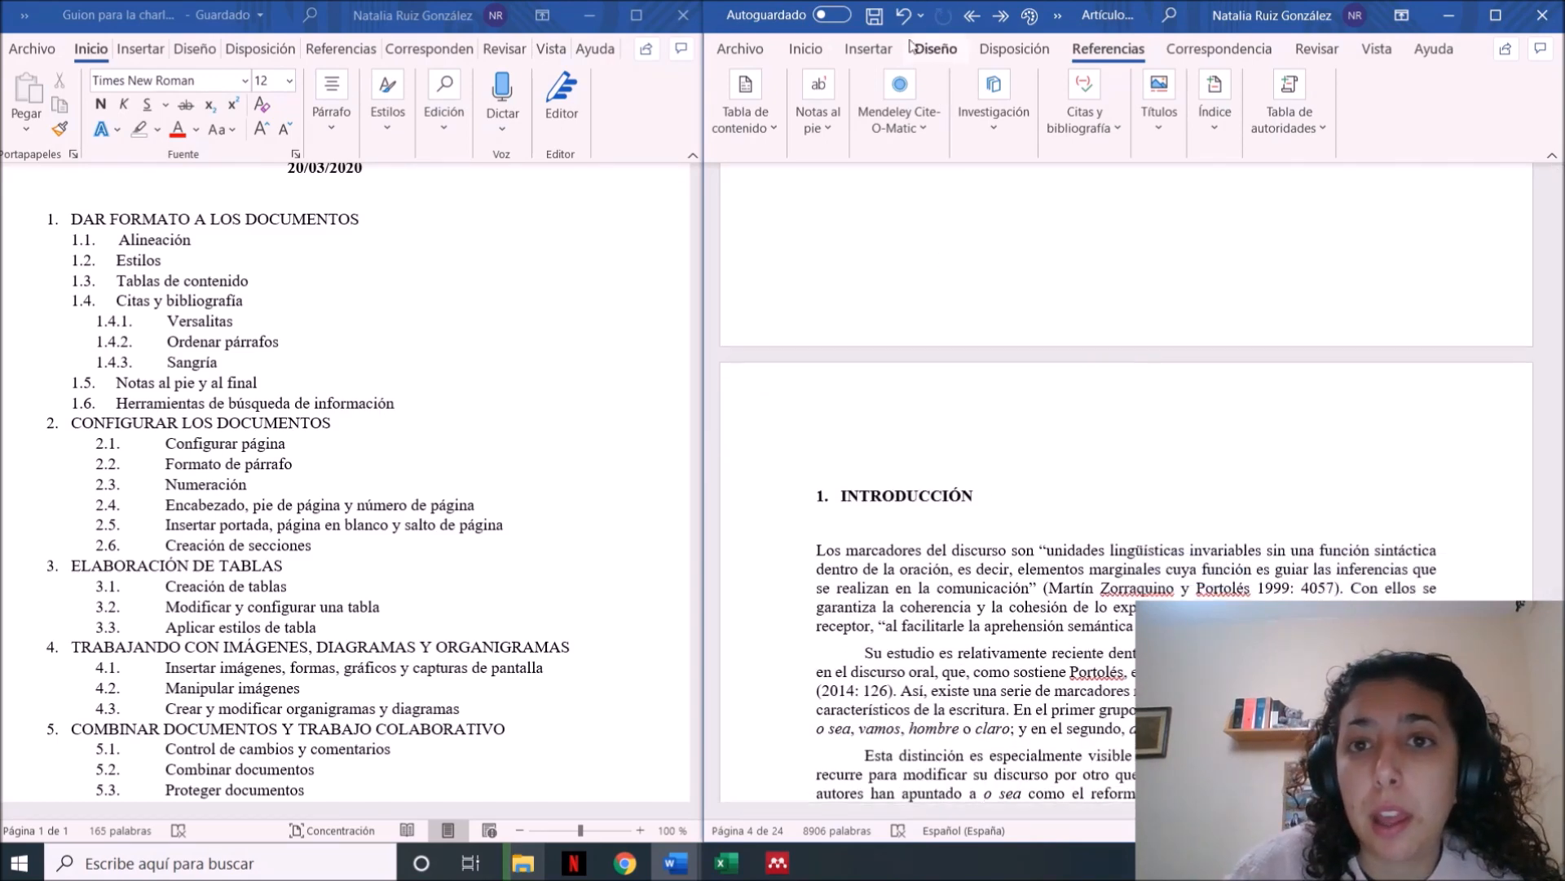
click(1025, 49)
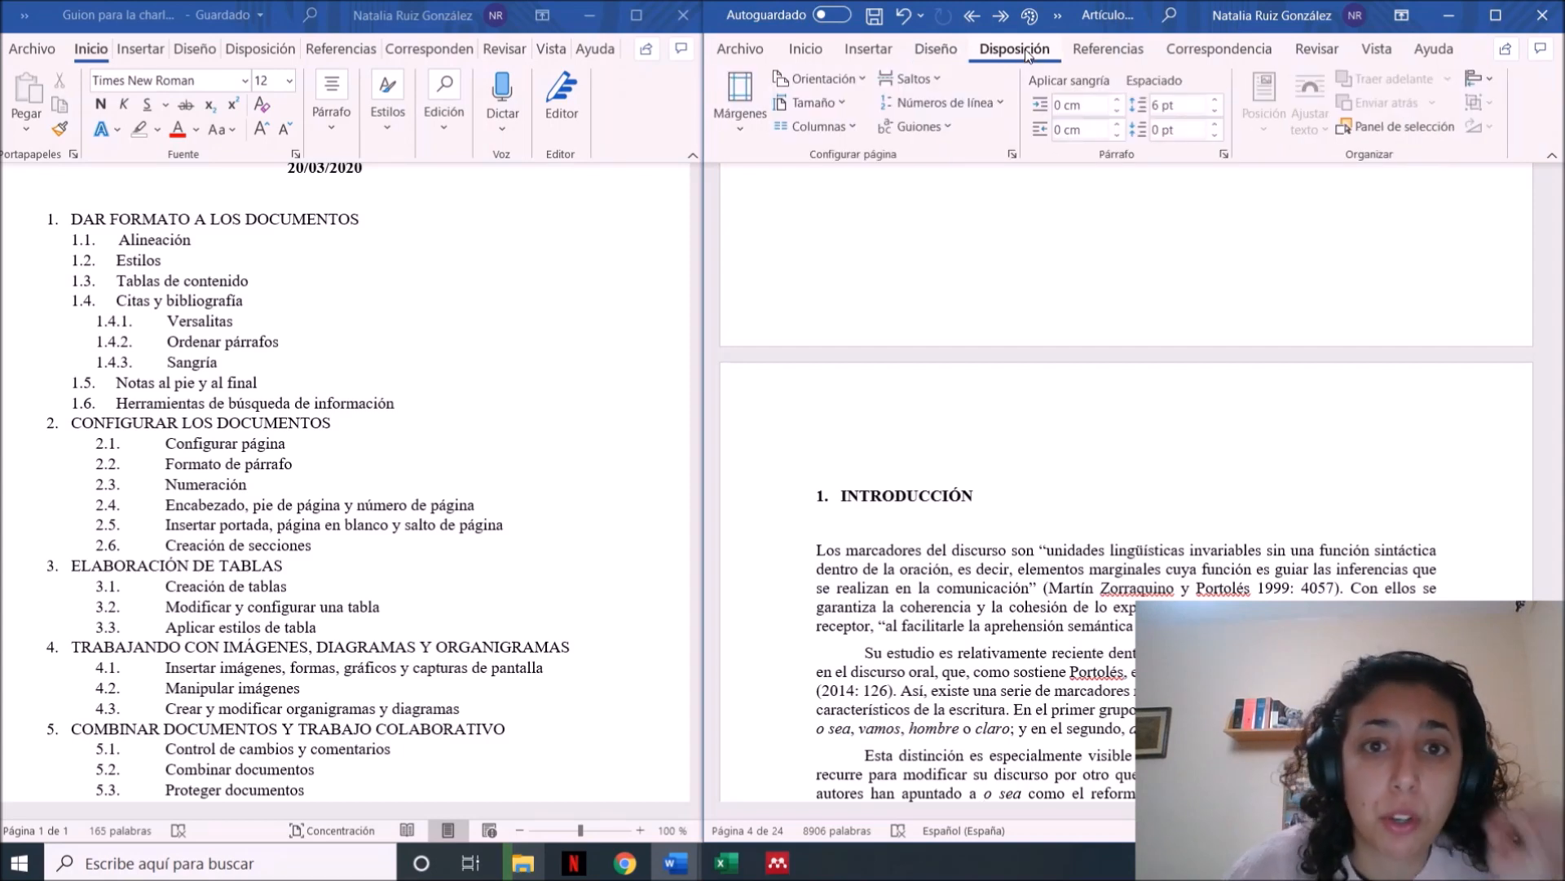
click(745, 132)
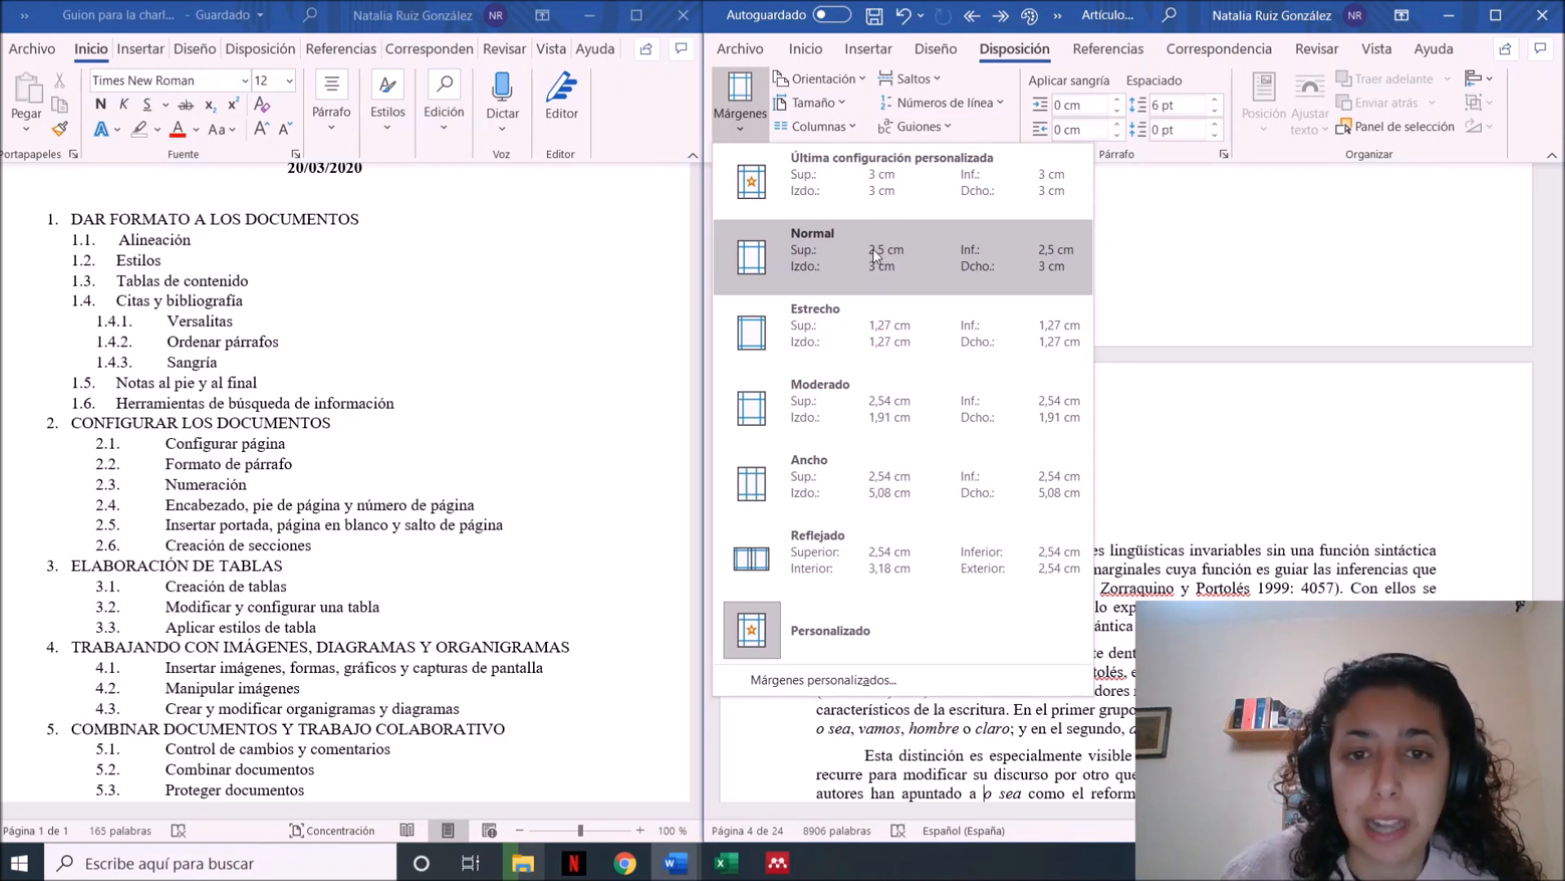
click(862, 87)
click(863, 87)
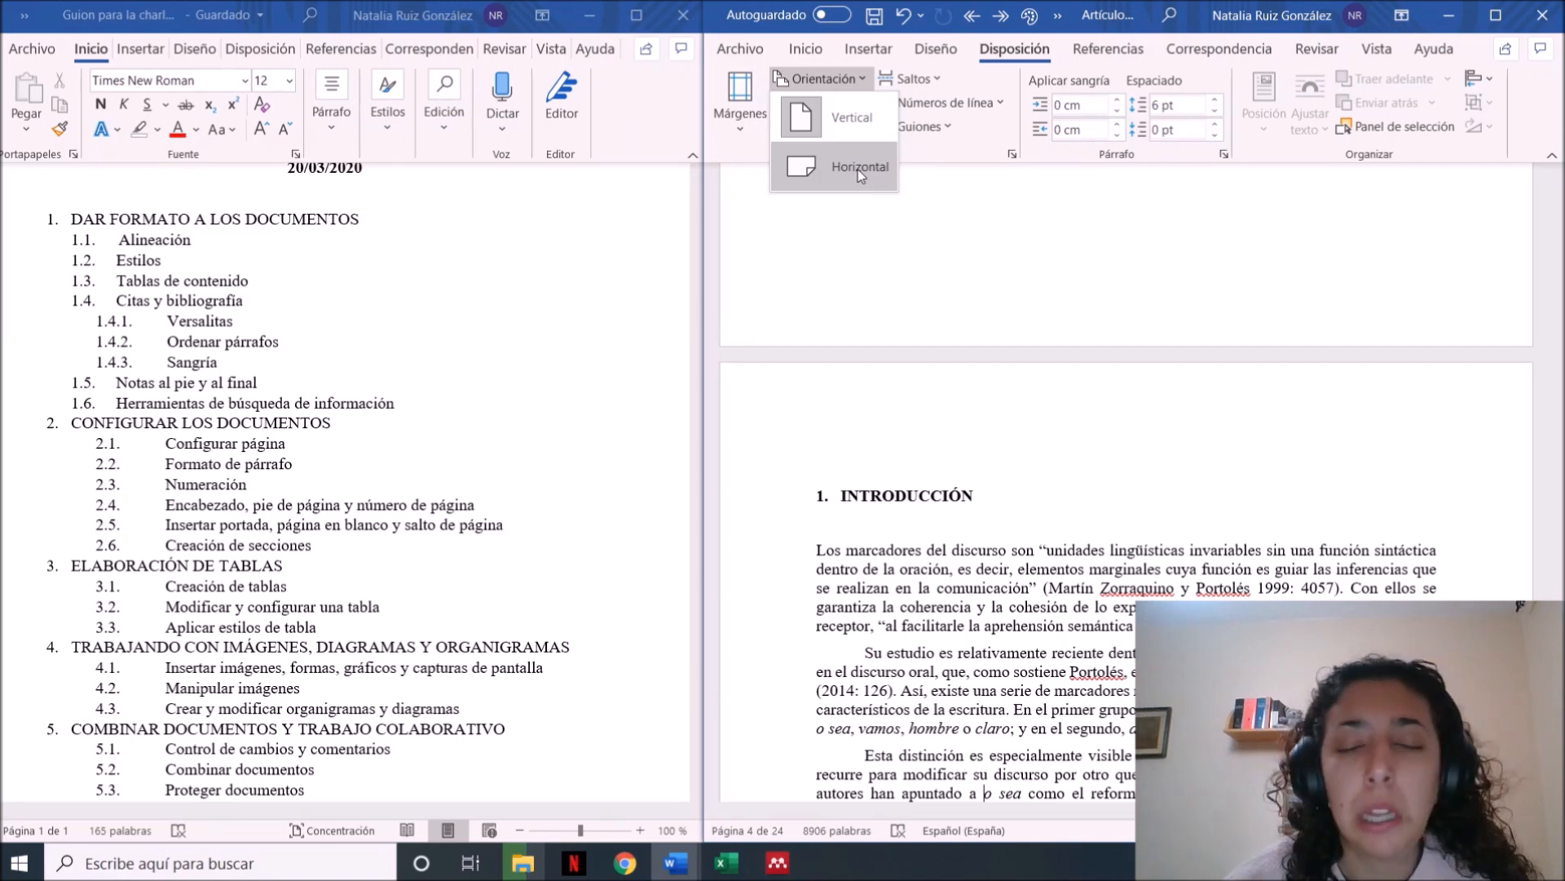
click(938, 80)
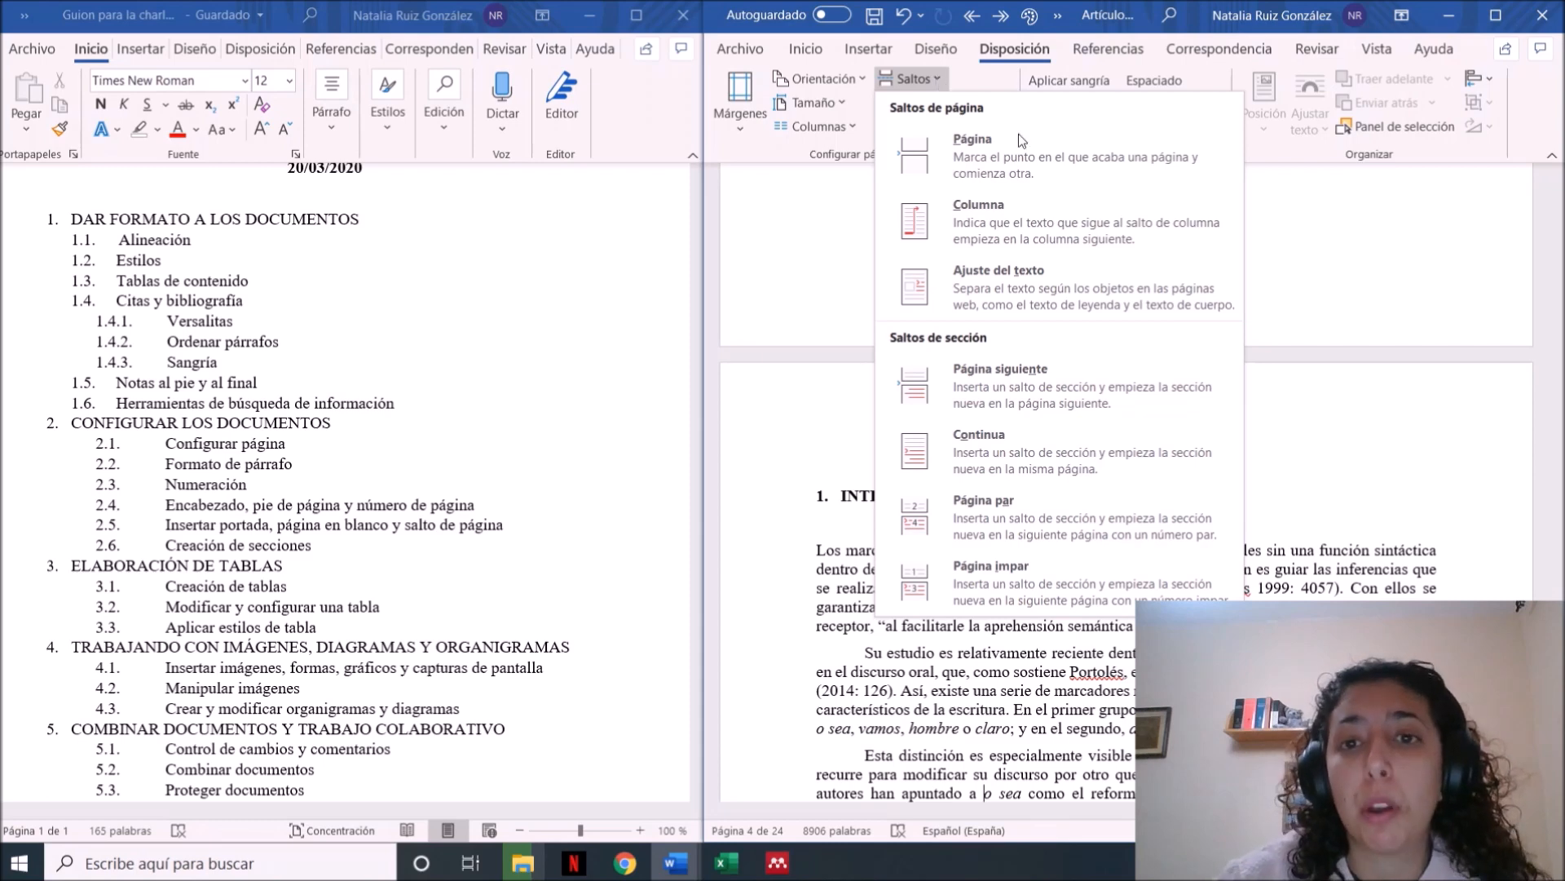
click(1400, 260)
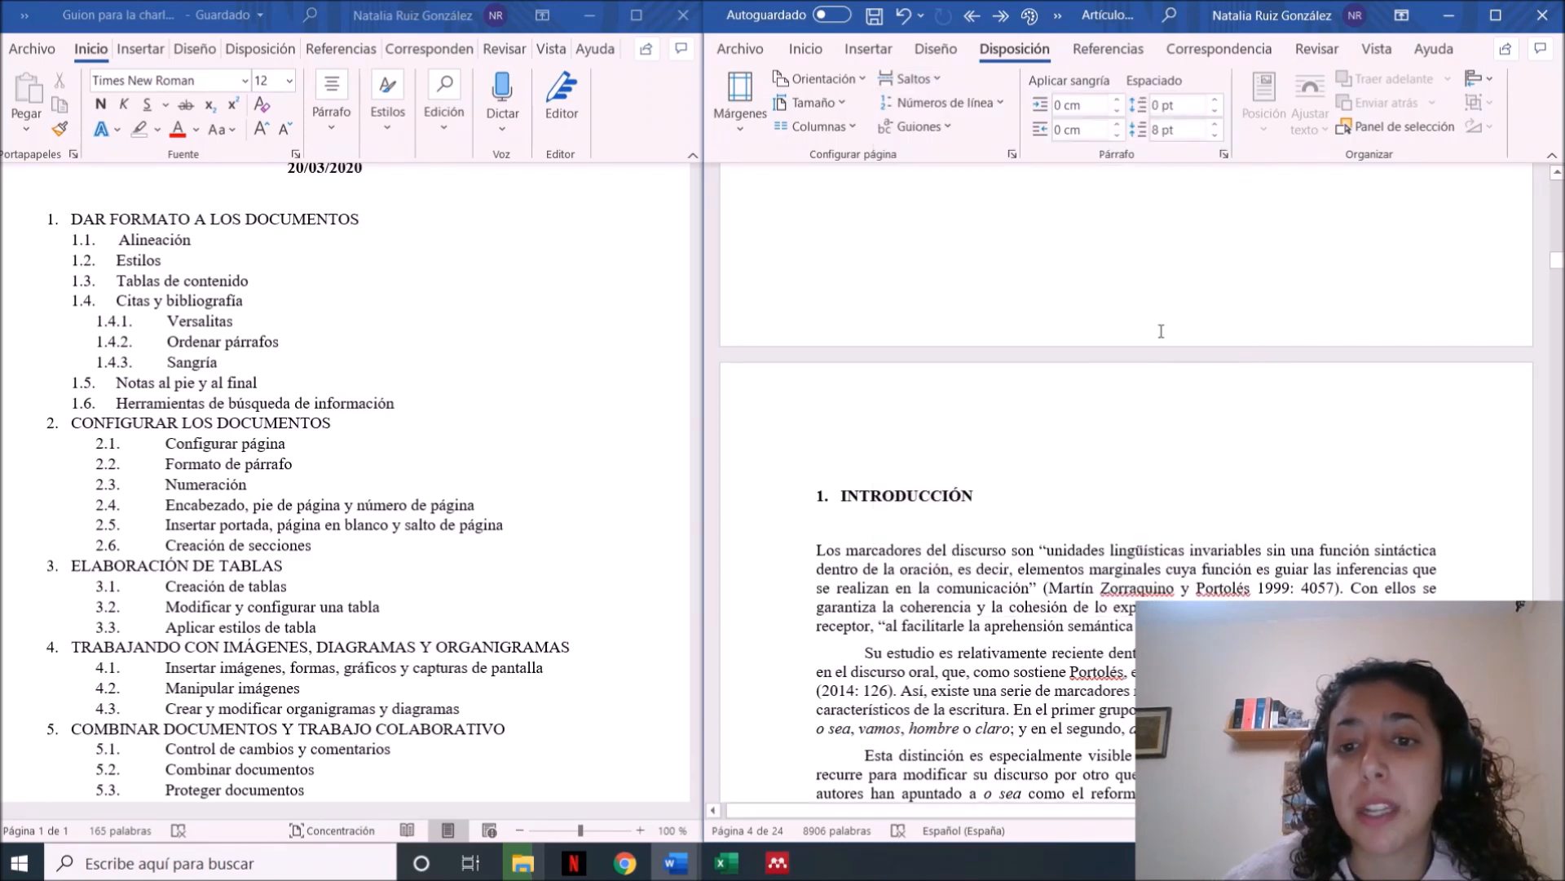
Insert a page break before the "2. MARCO TEÓRICO" heading and check where both sections fall
scroll(1162, 331, down, 3)
scroll(1162, 332, down, 7)
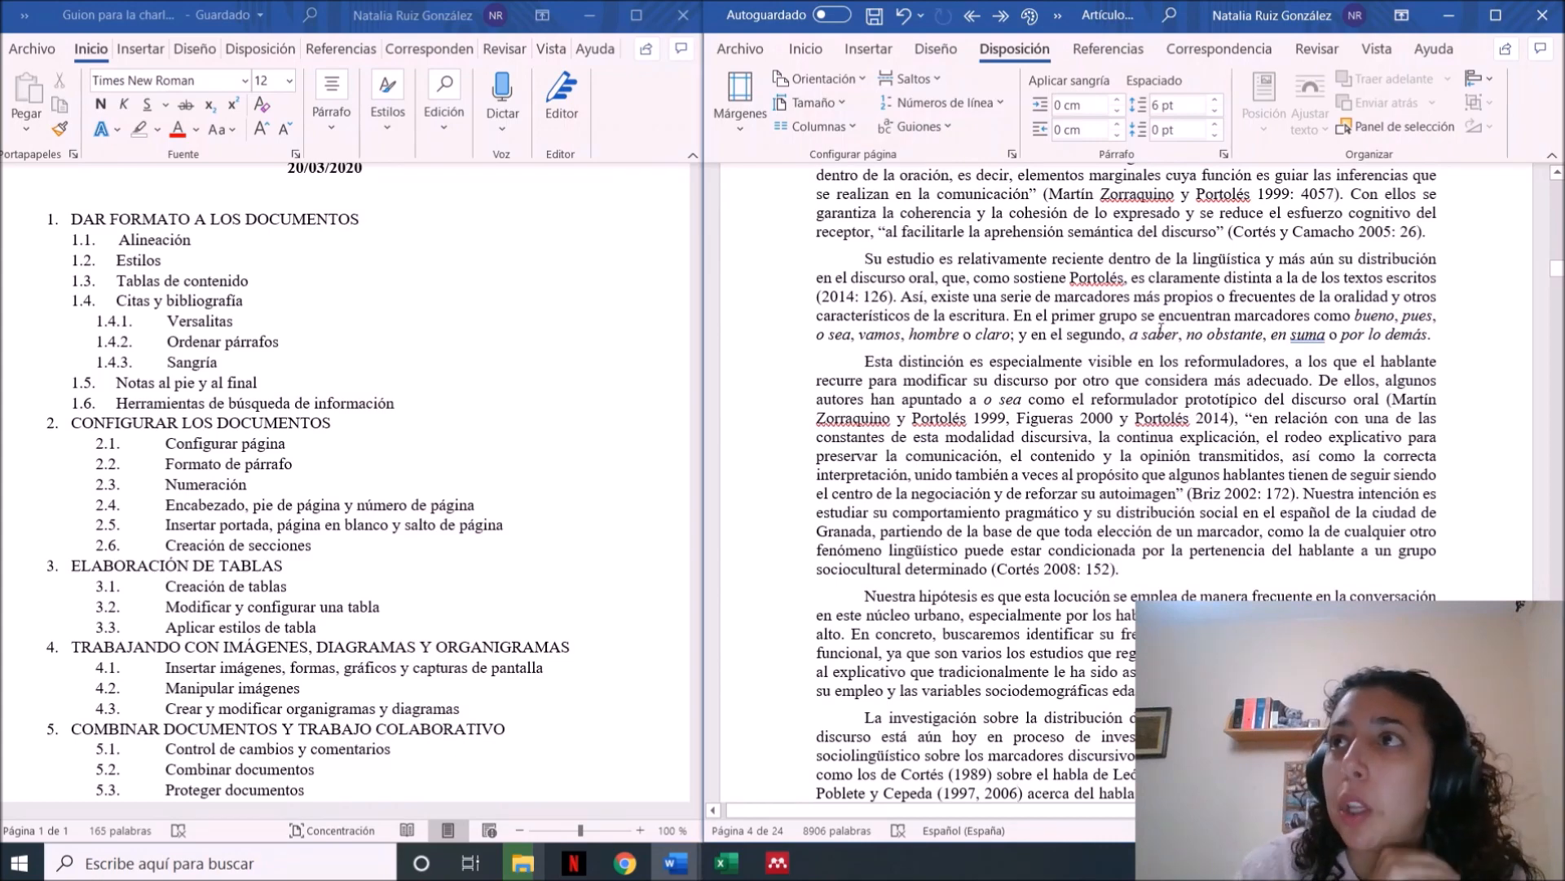
scroll(1160, 328, down, 5)
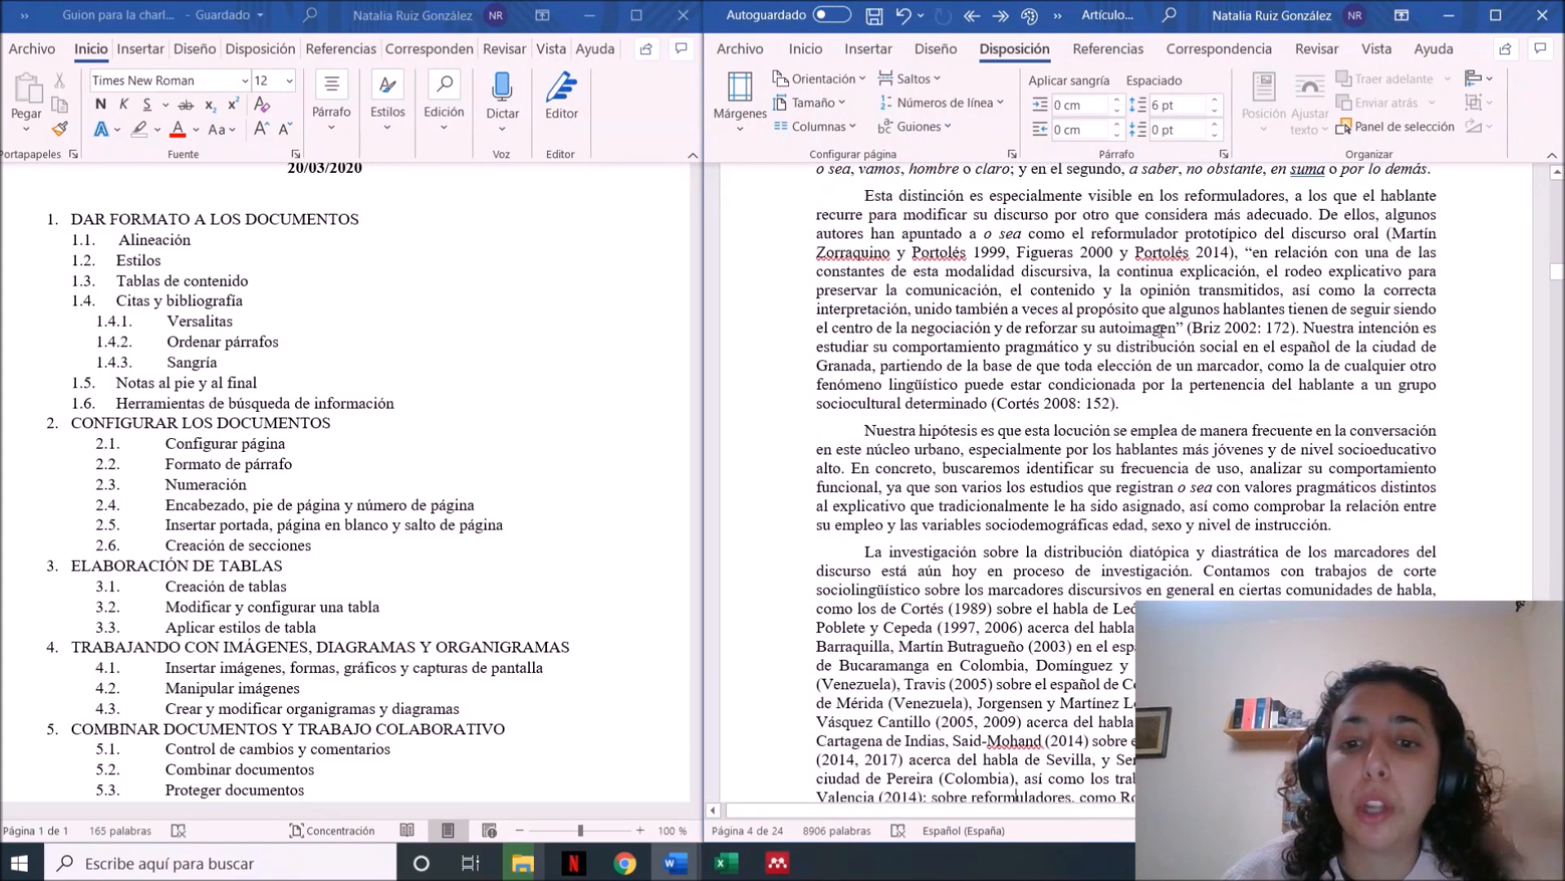
scroll(1161, 331, down, 12)
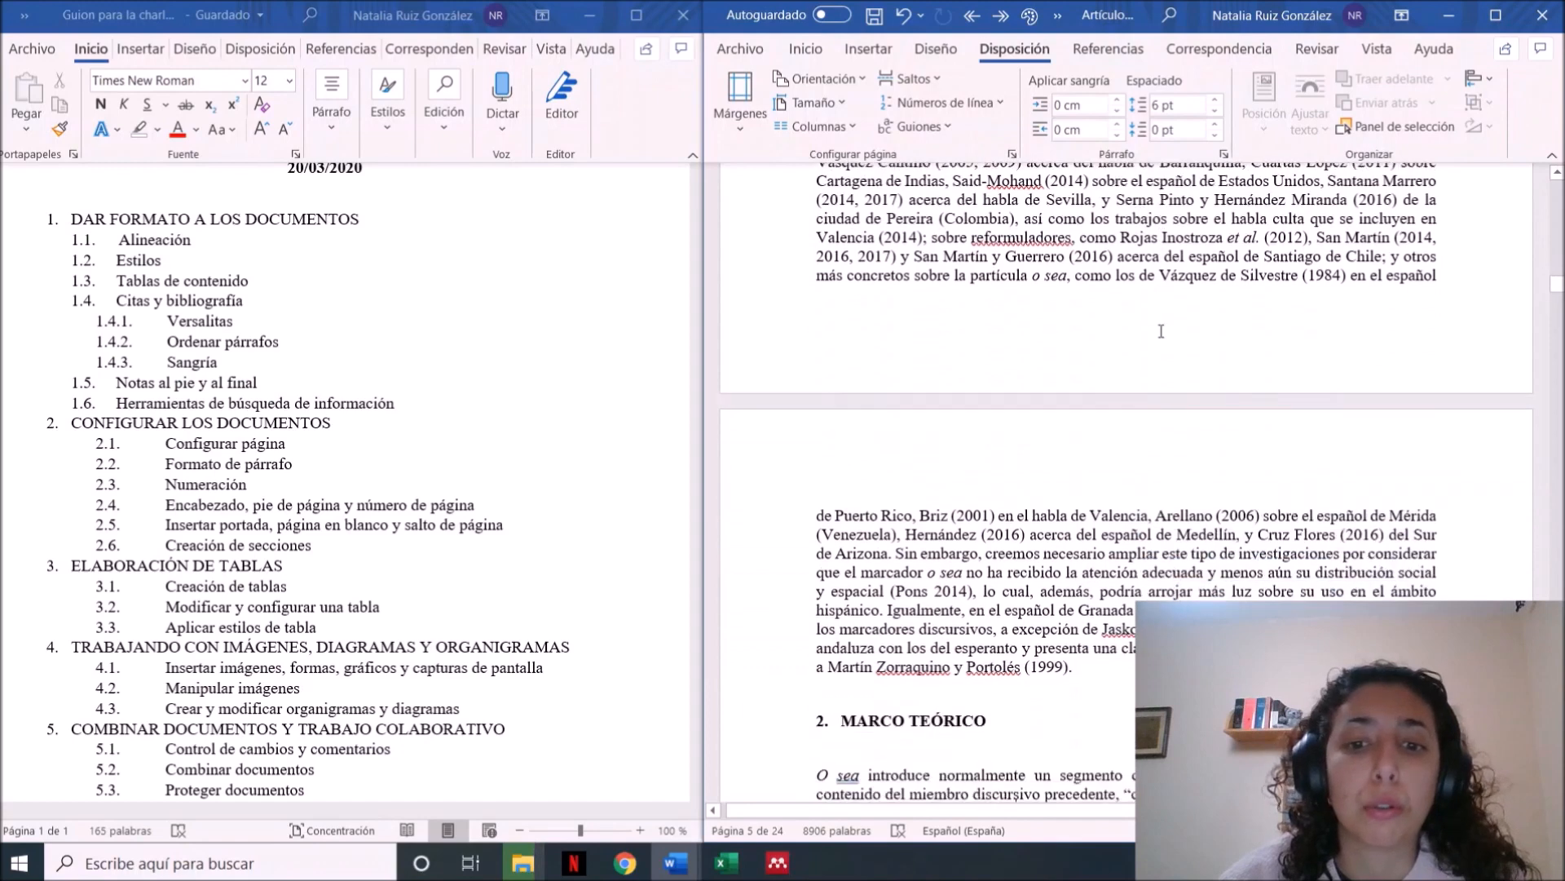
click(892, 524)
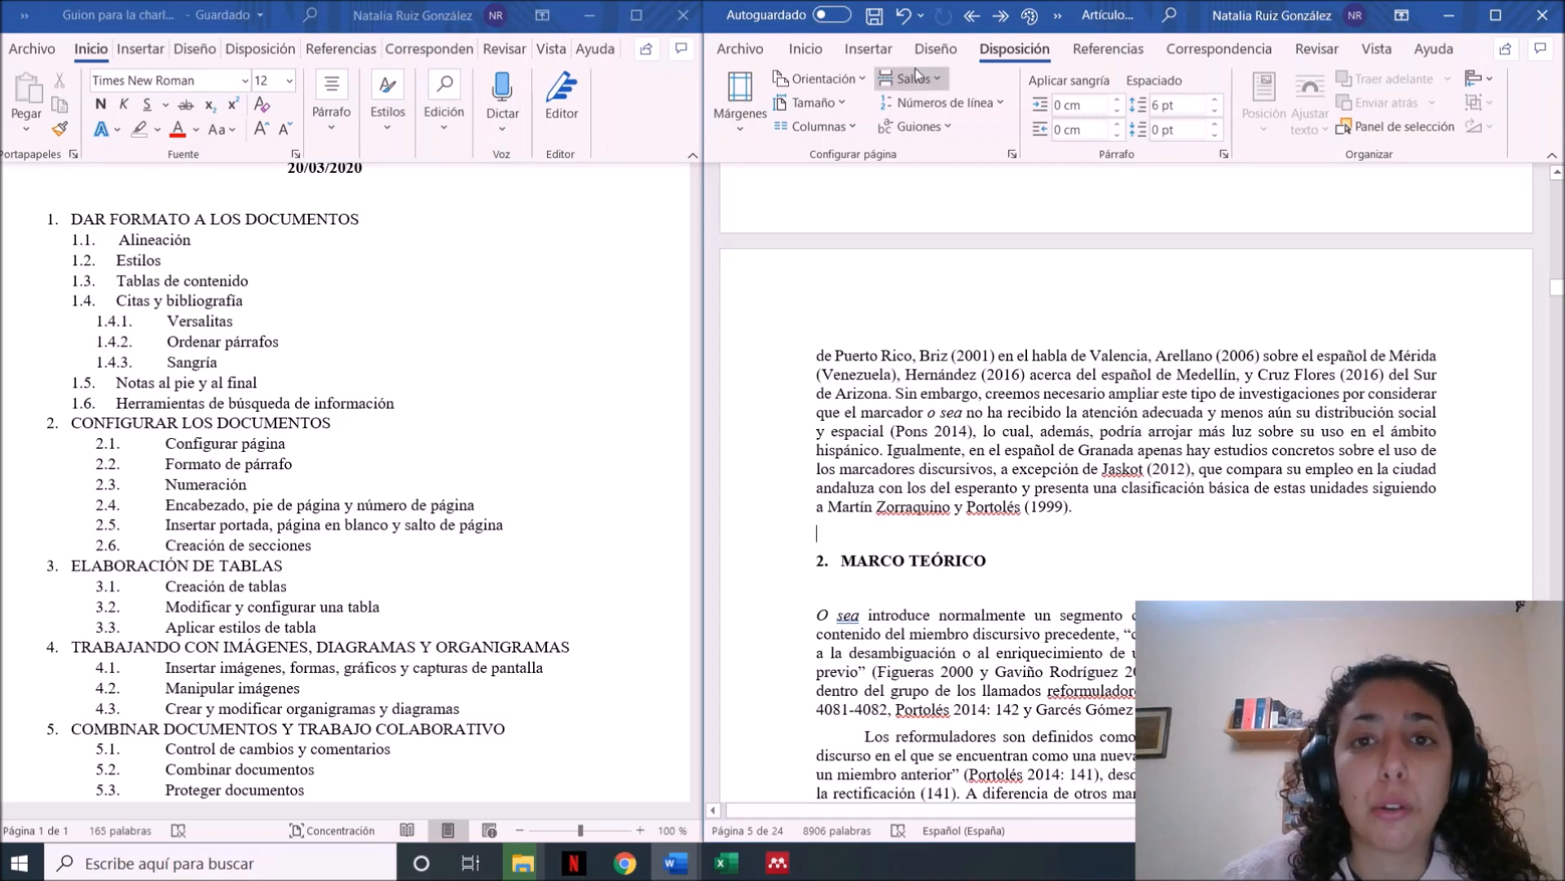
click(946, 82)
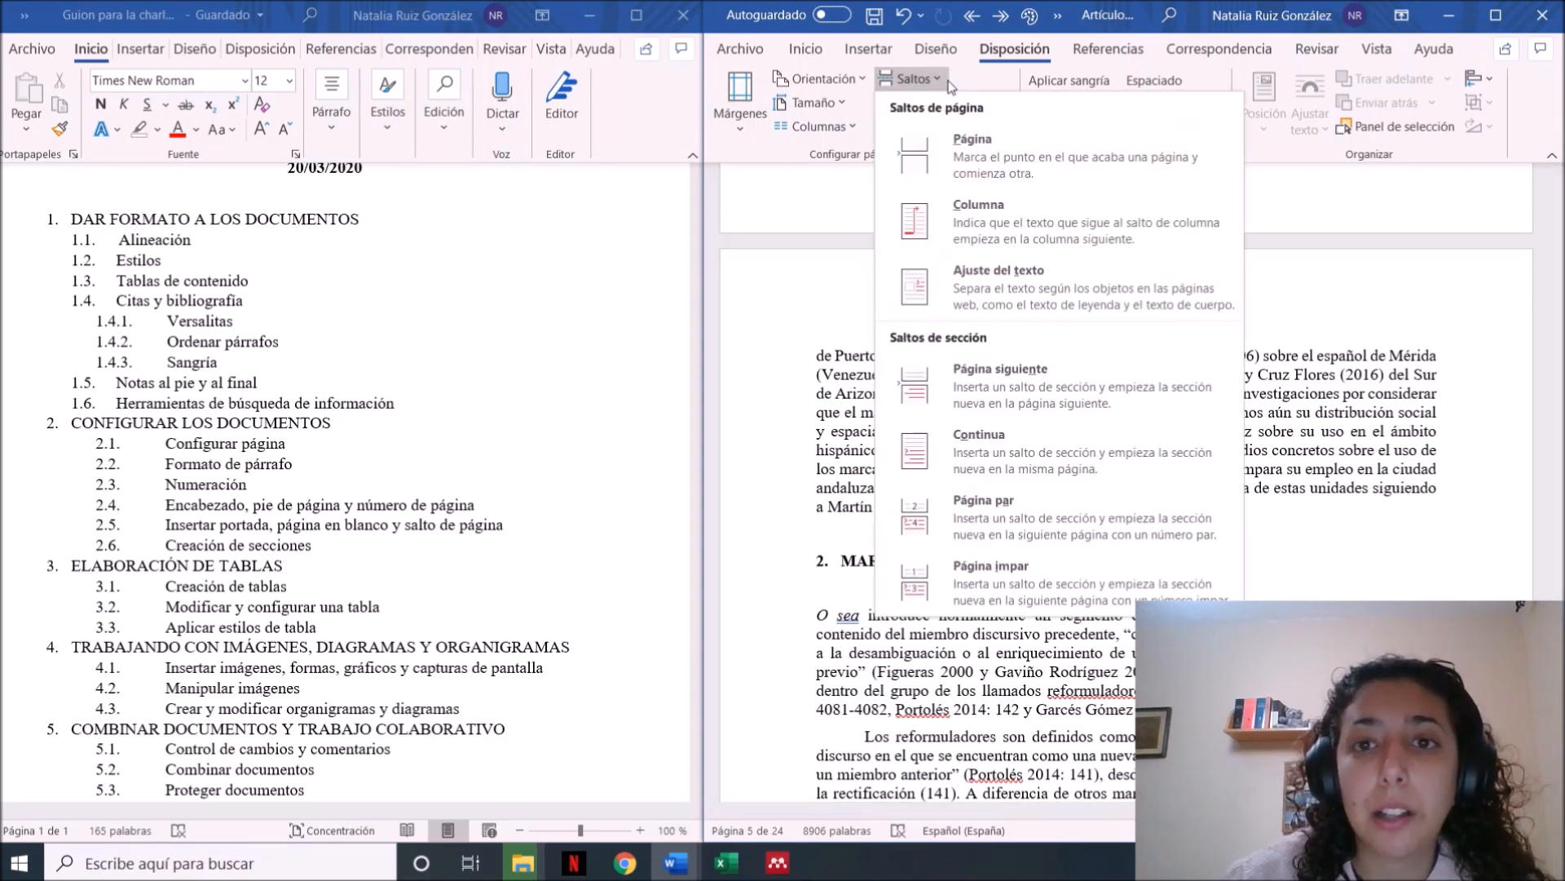
click(967, 184)
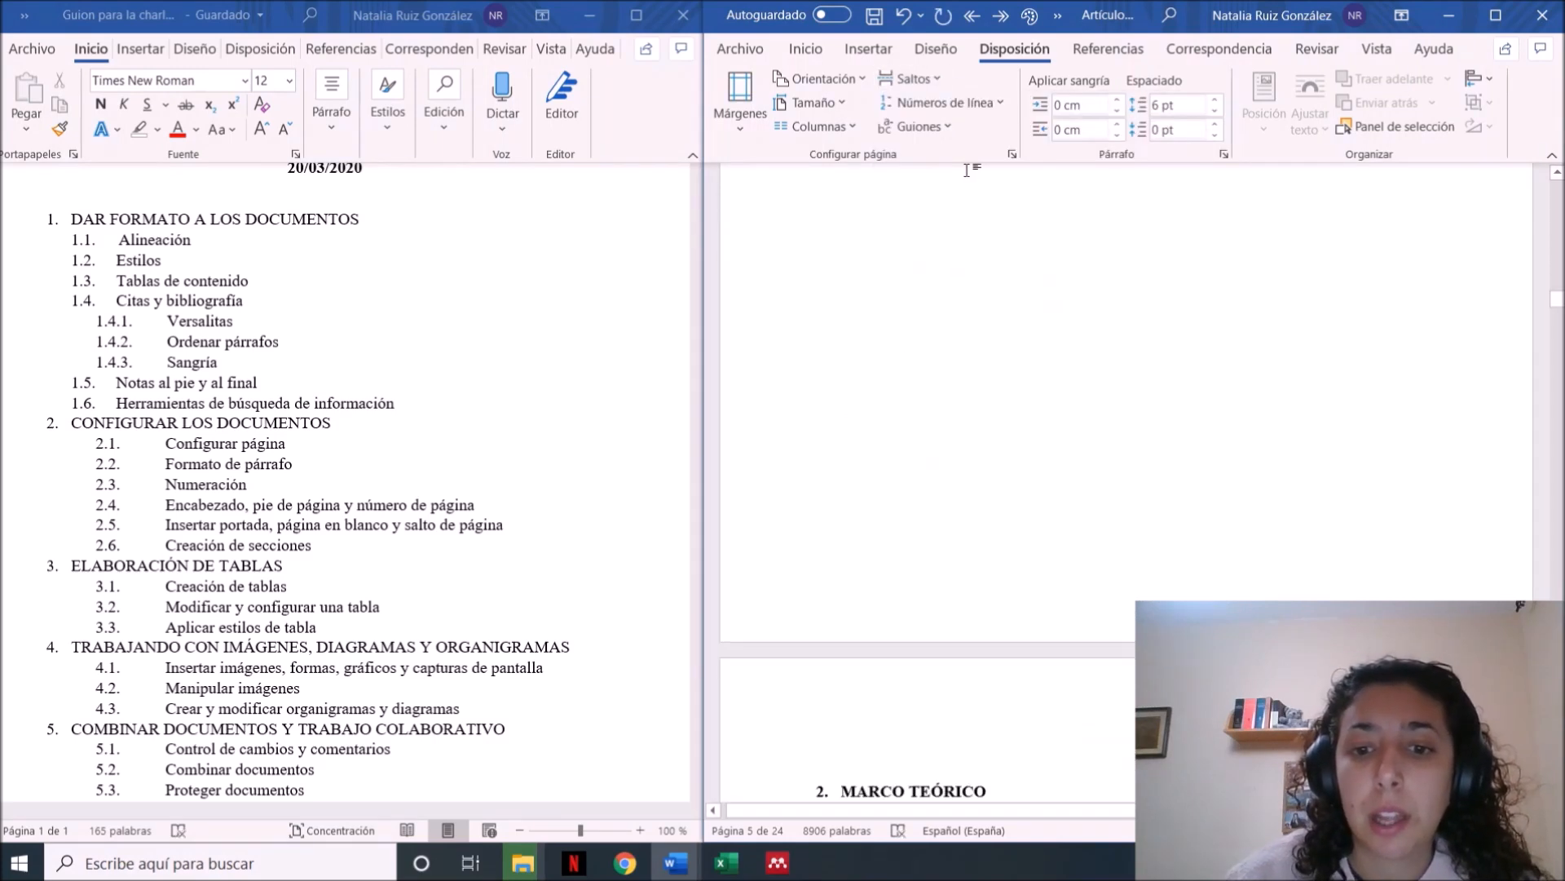
scroll(967, 170, up, 8)
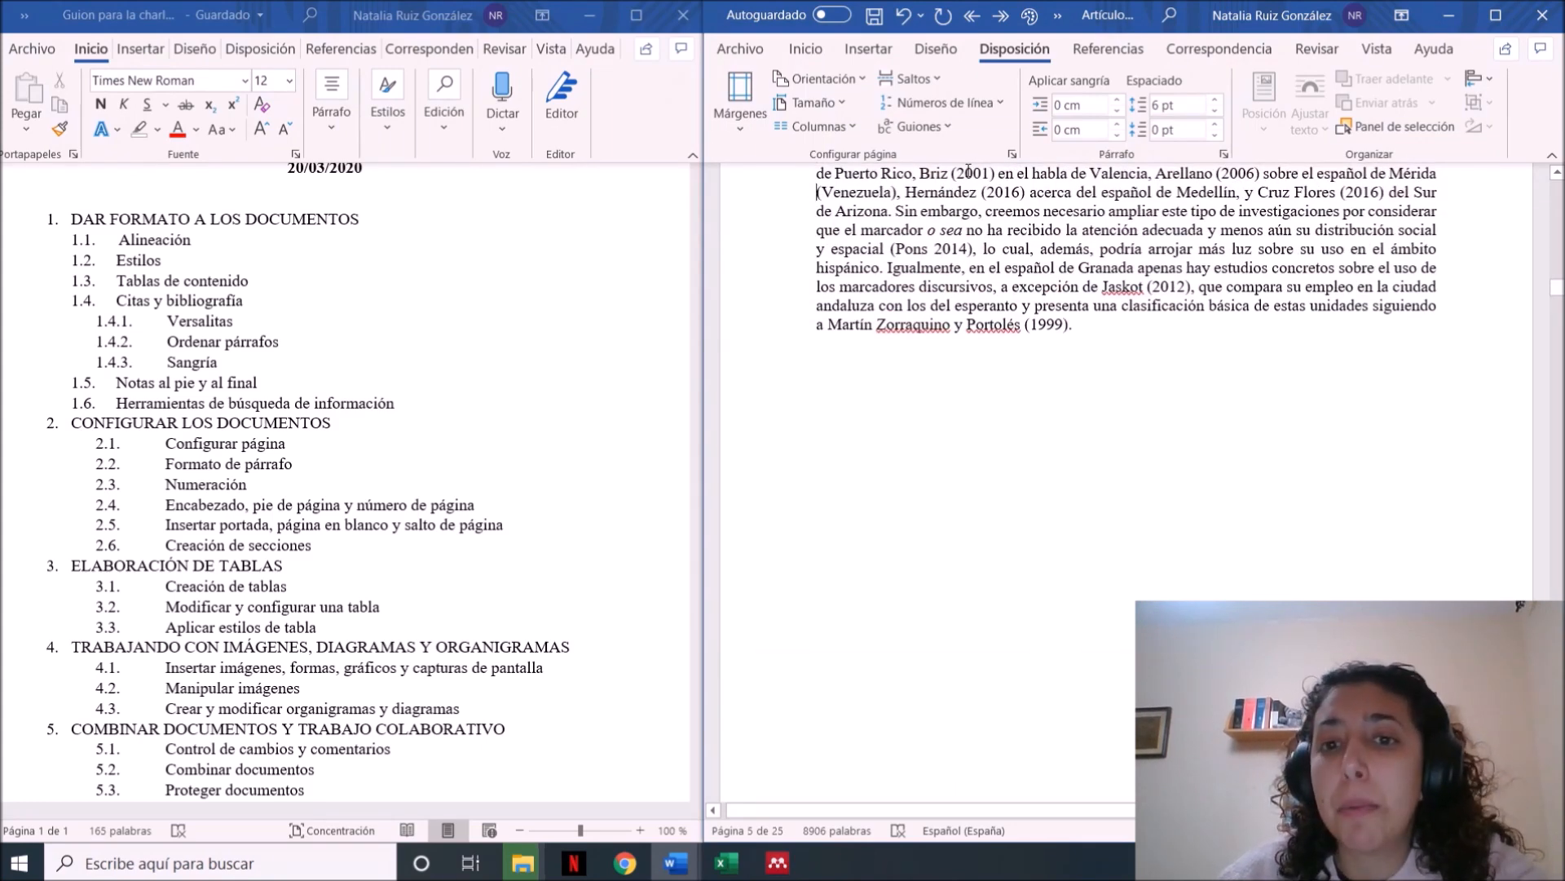
scroll(967, 170, down, 5)
scroll(967, 170, down, 3)
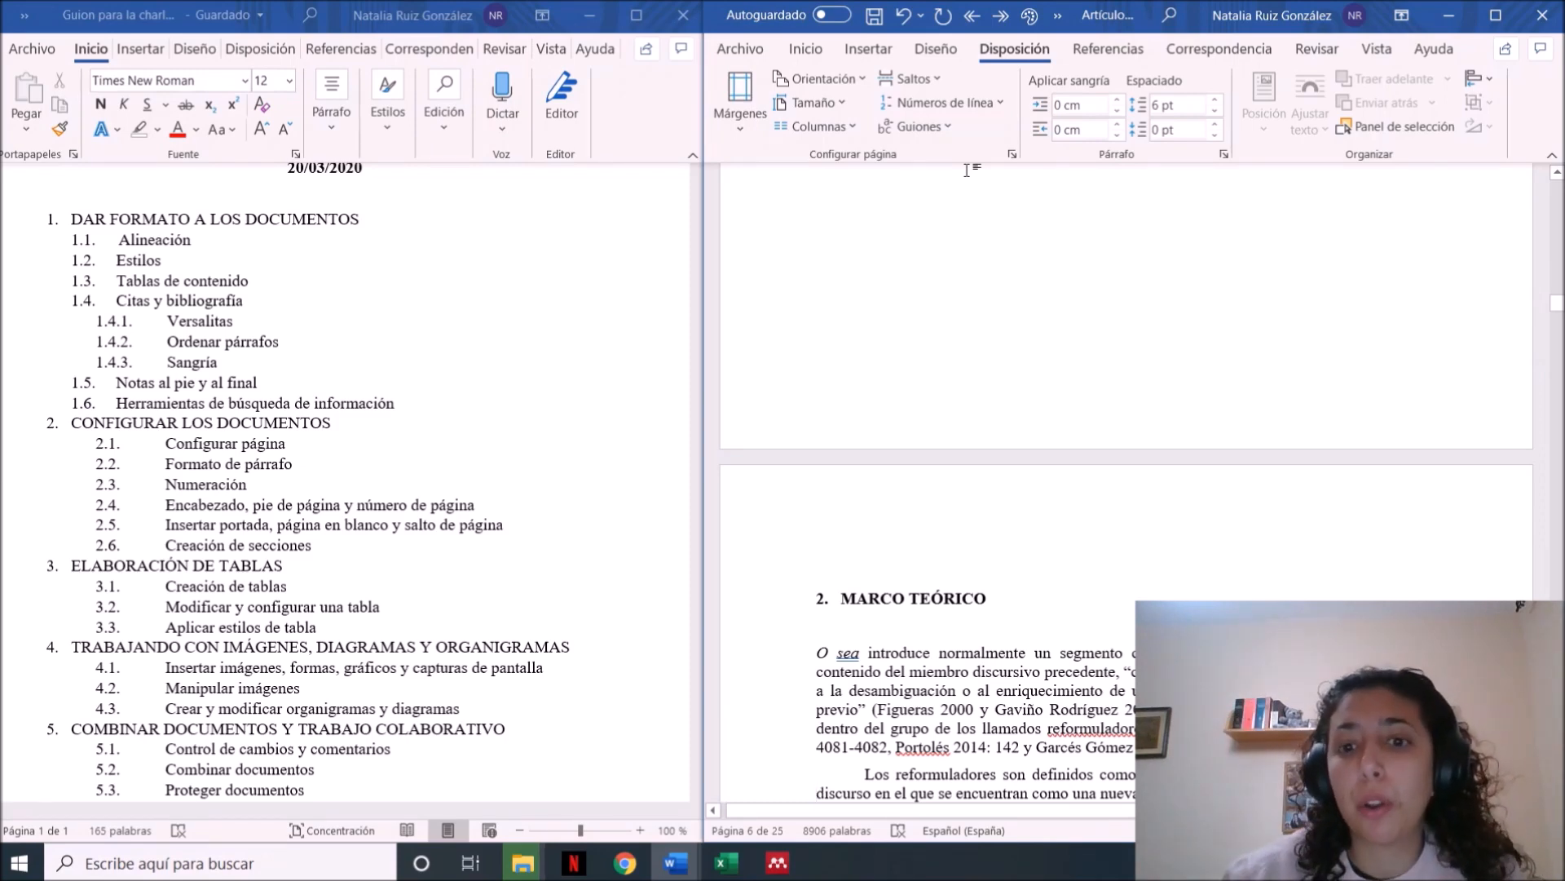
scroll(1099, 214, up, 5)
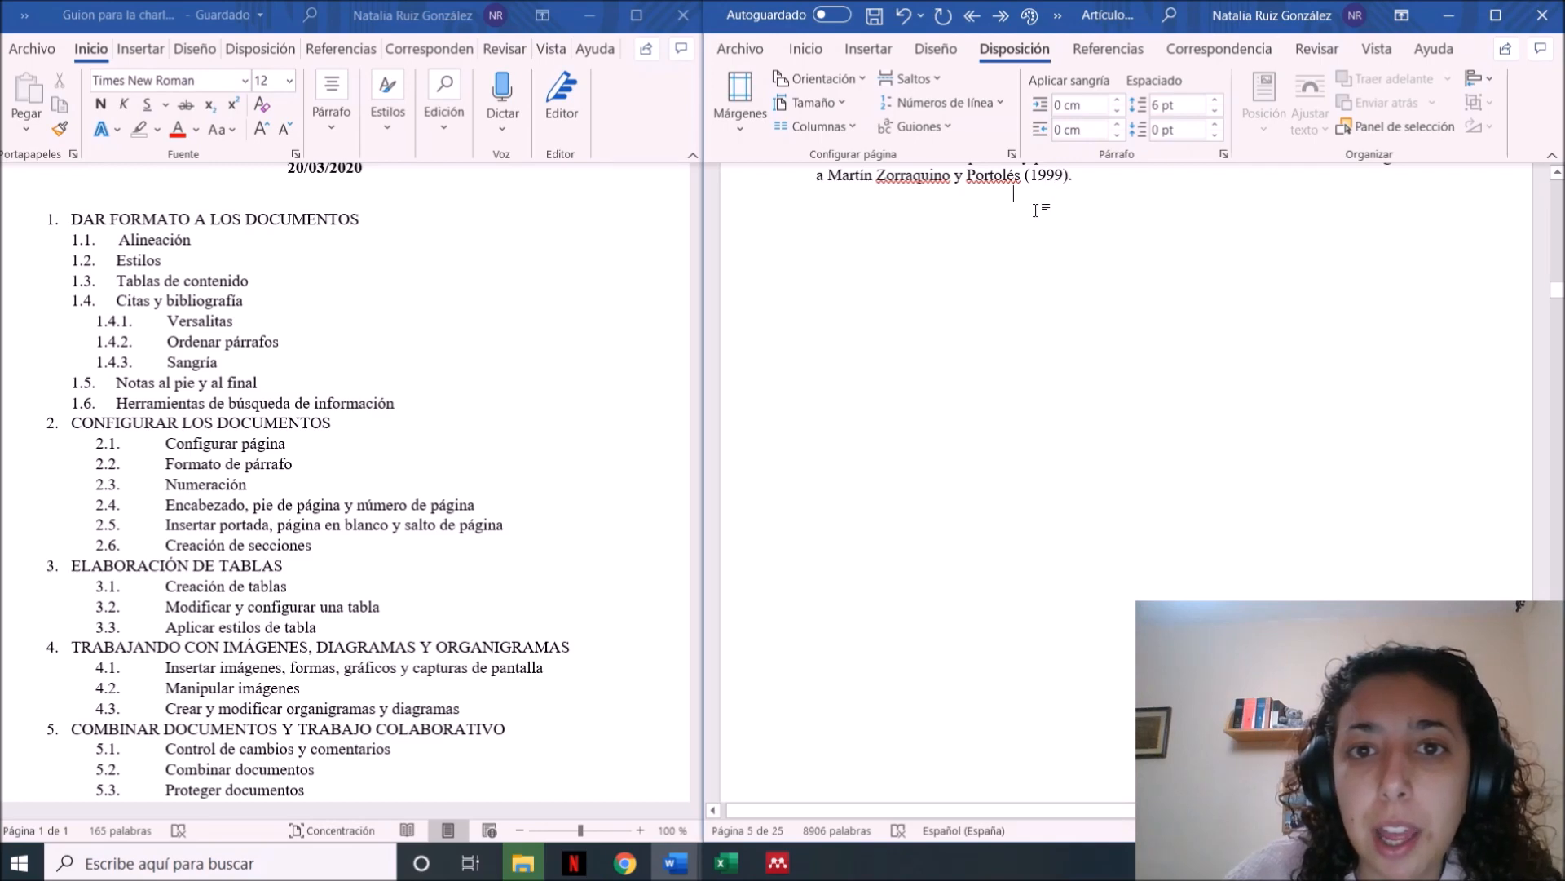
Examine the article's paper size presets, its column layouts and the column break option
click(842, 106)
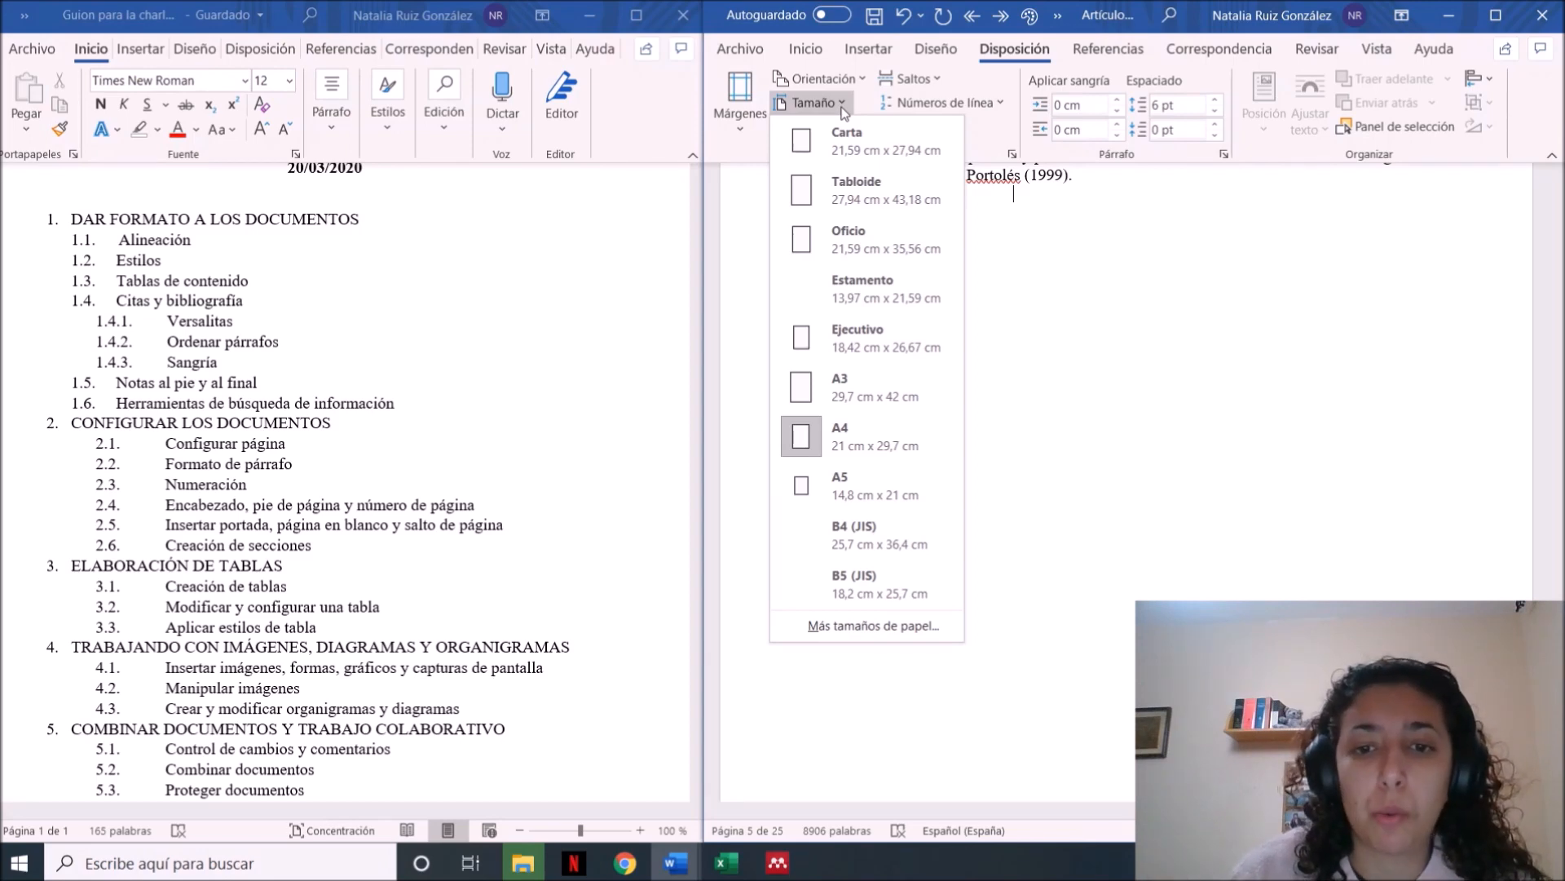
click(842, 108)
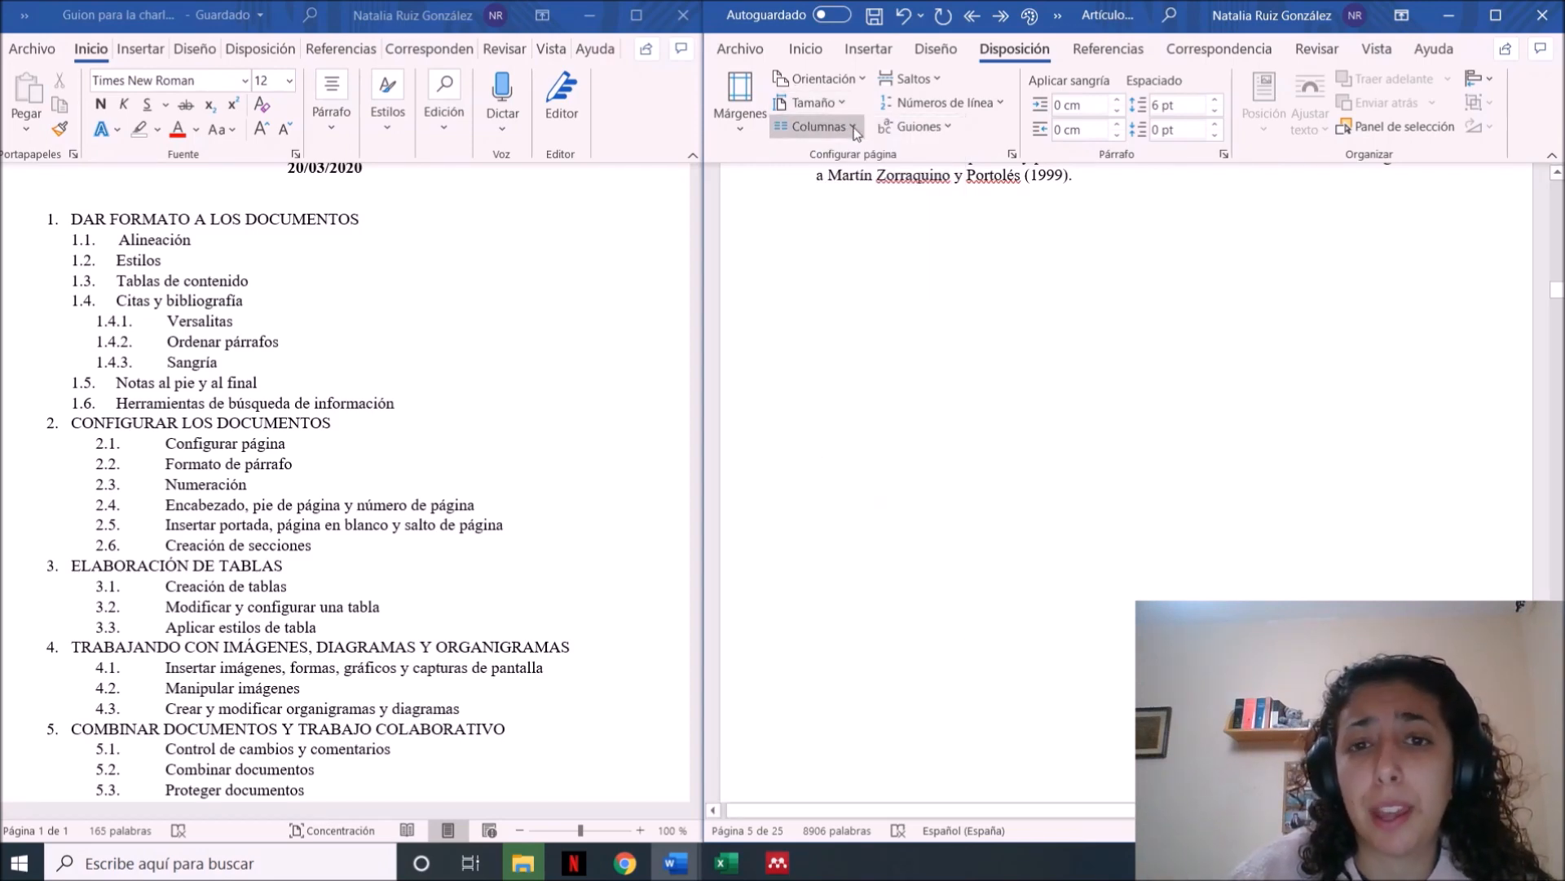
click(855, 129)
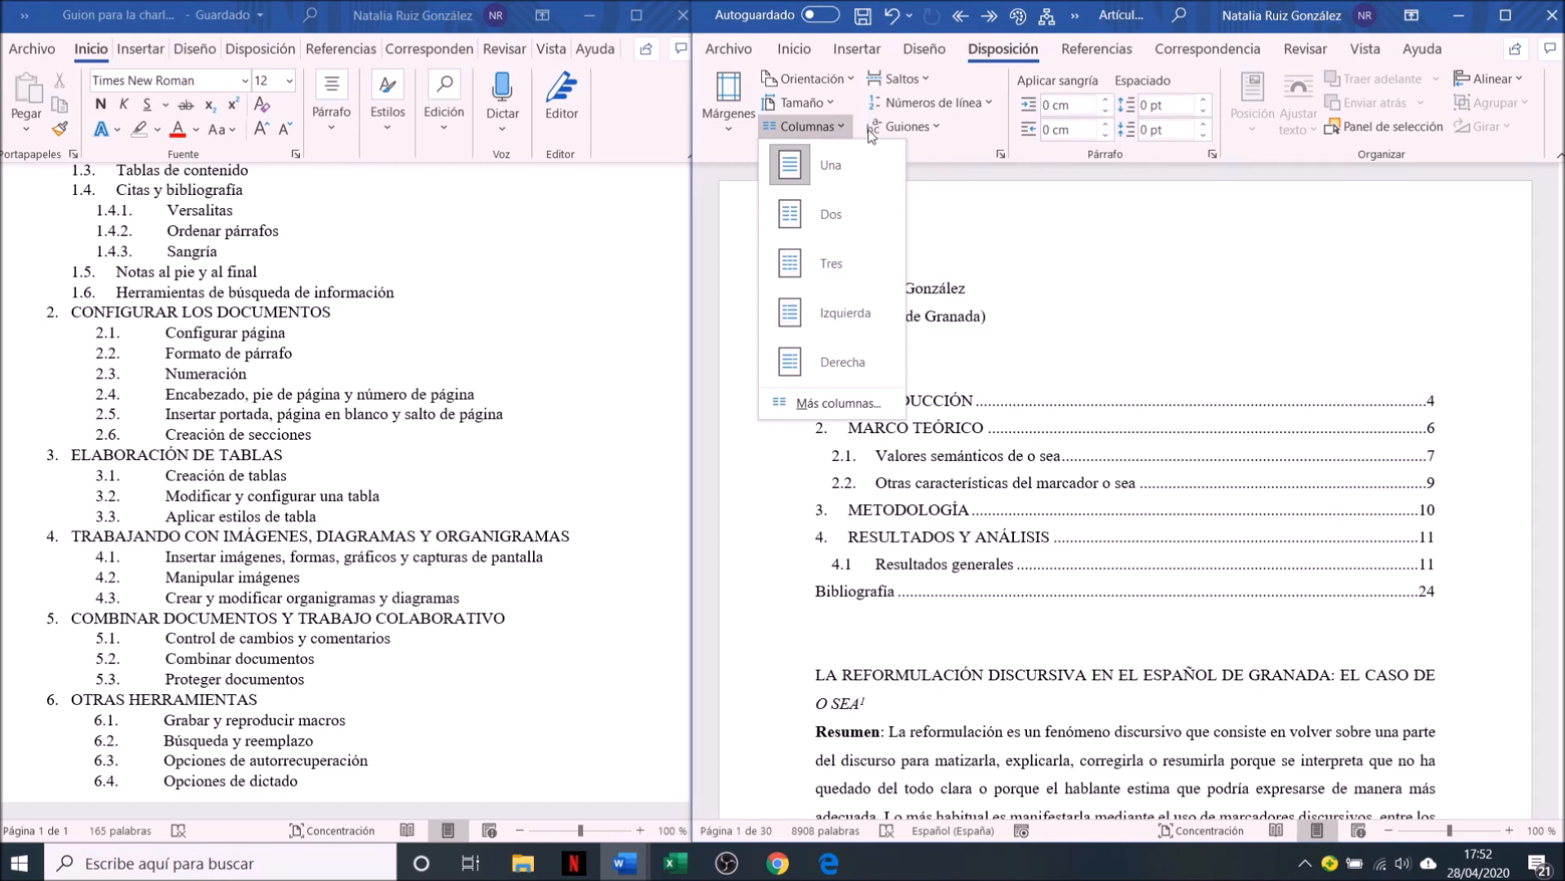
click(976, 151)
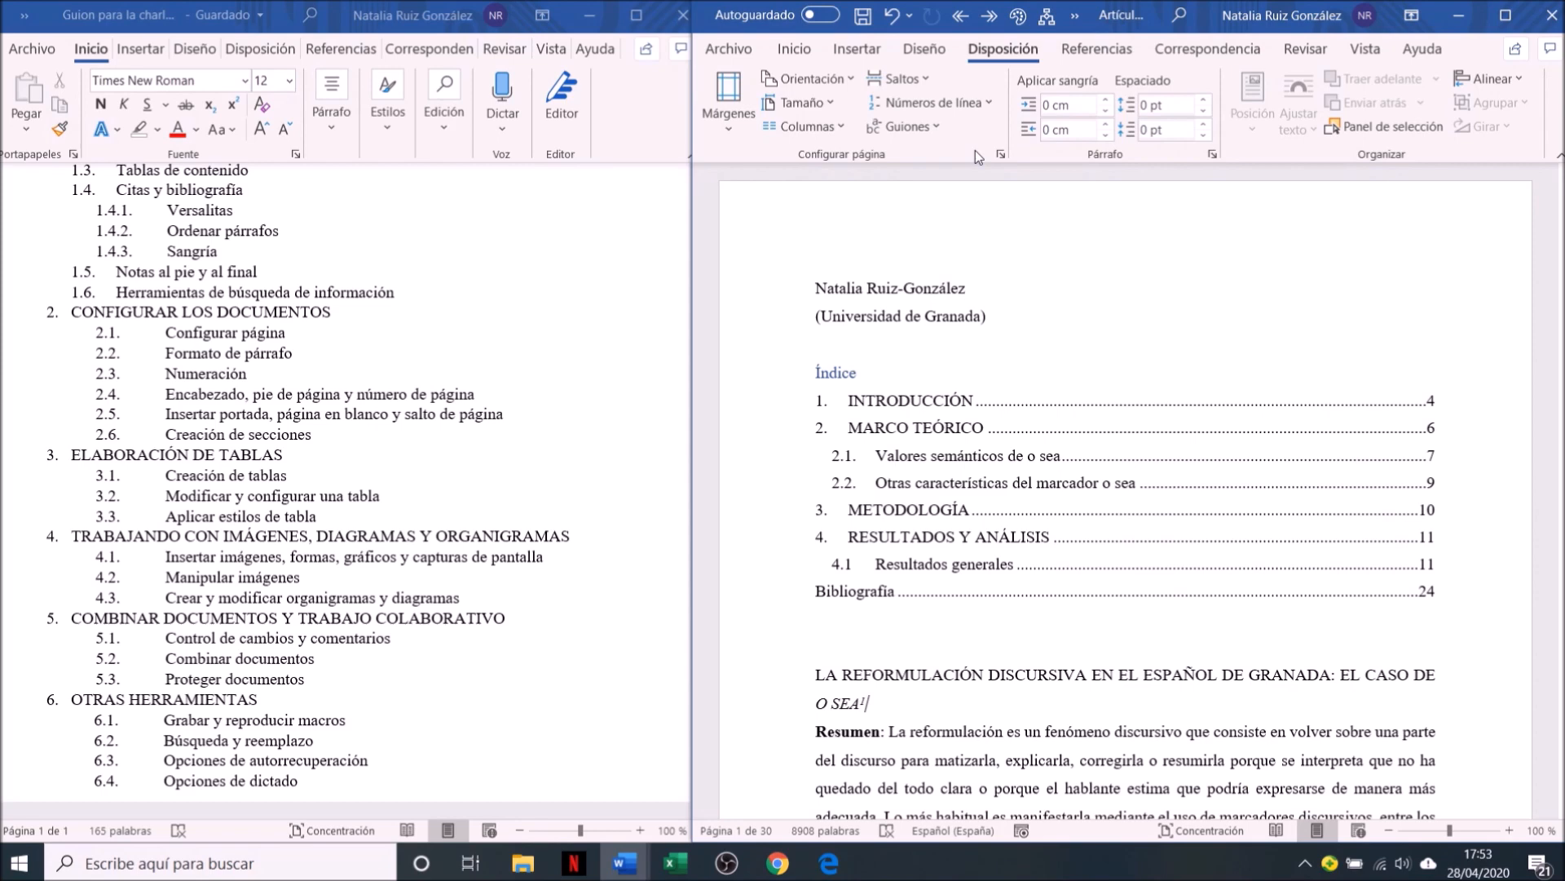
click(926, 82)
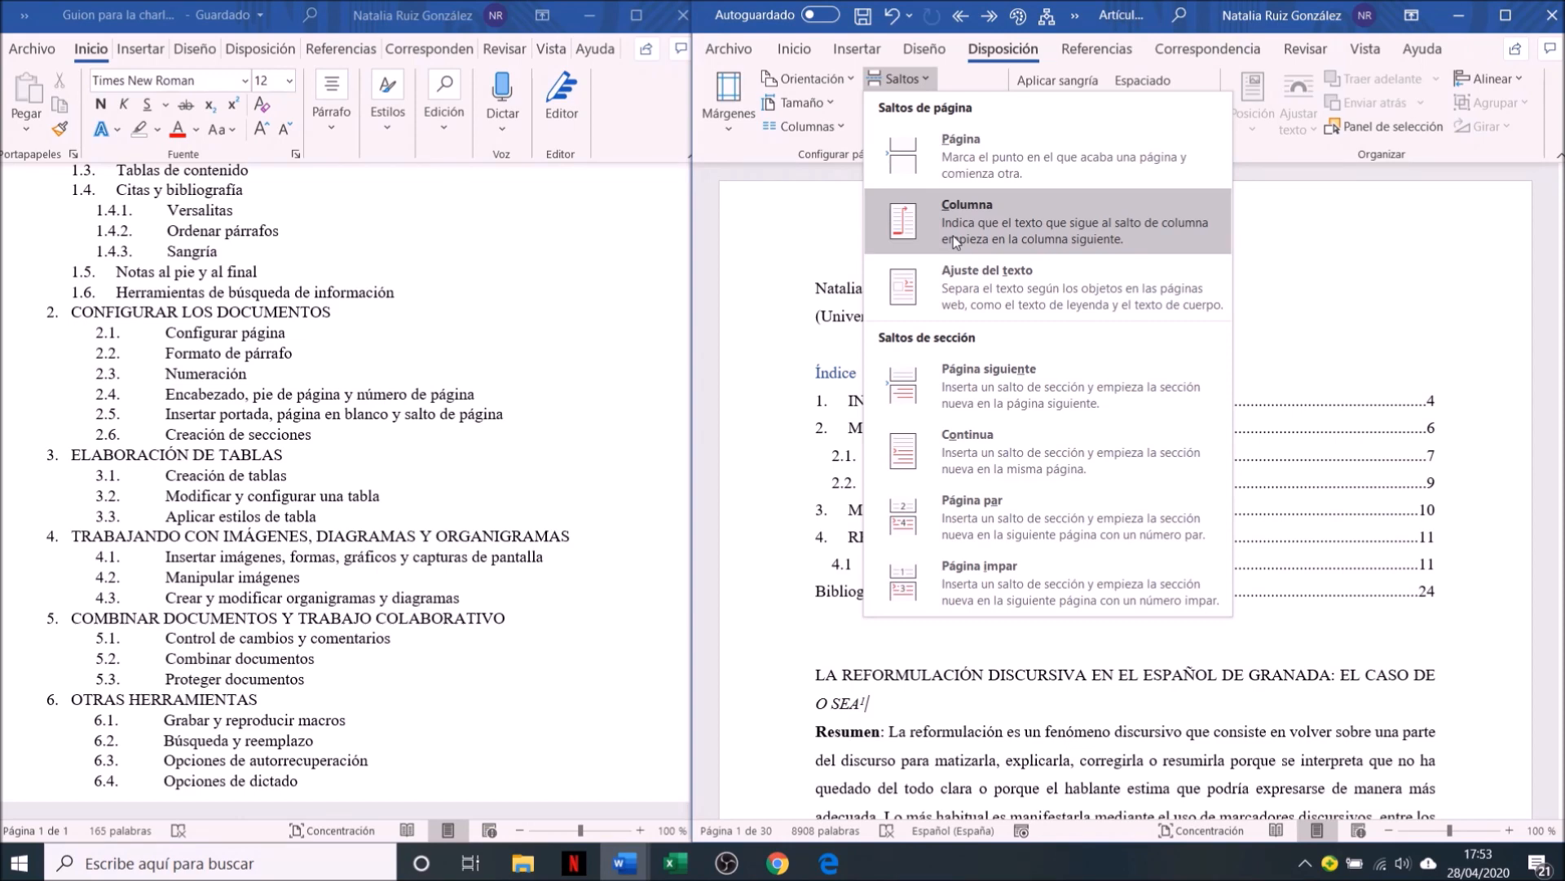
click(1088, 707)
Lay out the abstract paragraph (Resumen) in two columns
scroll(1088, 708, down, 8)
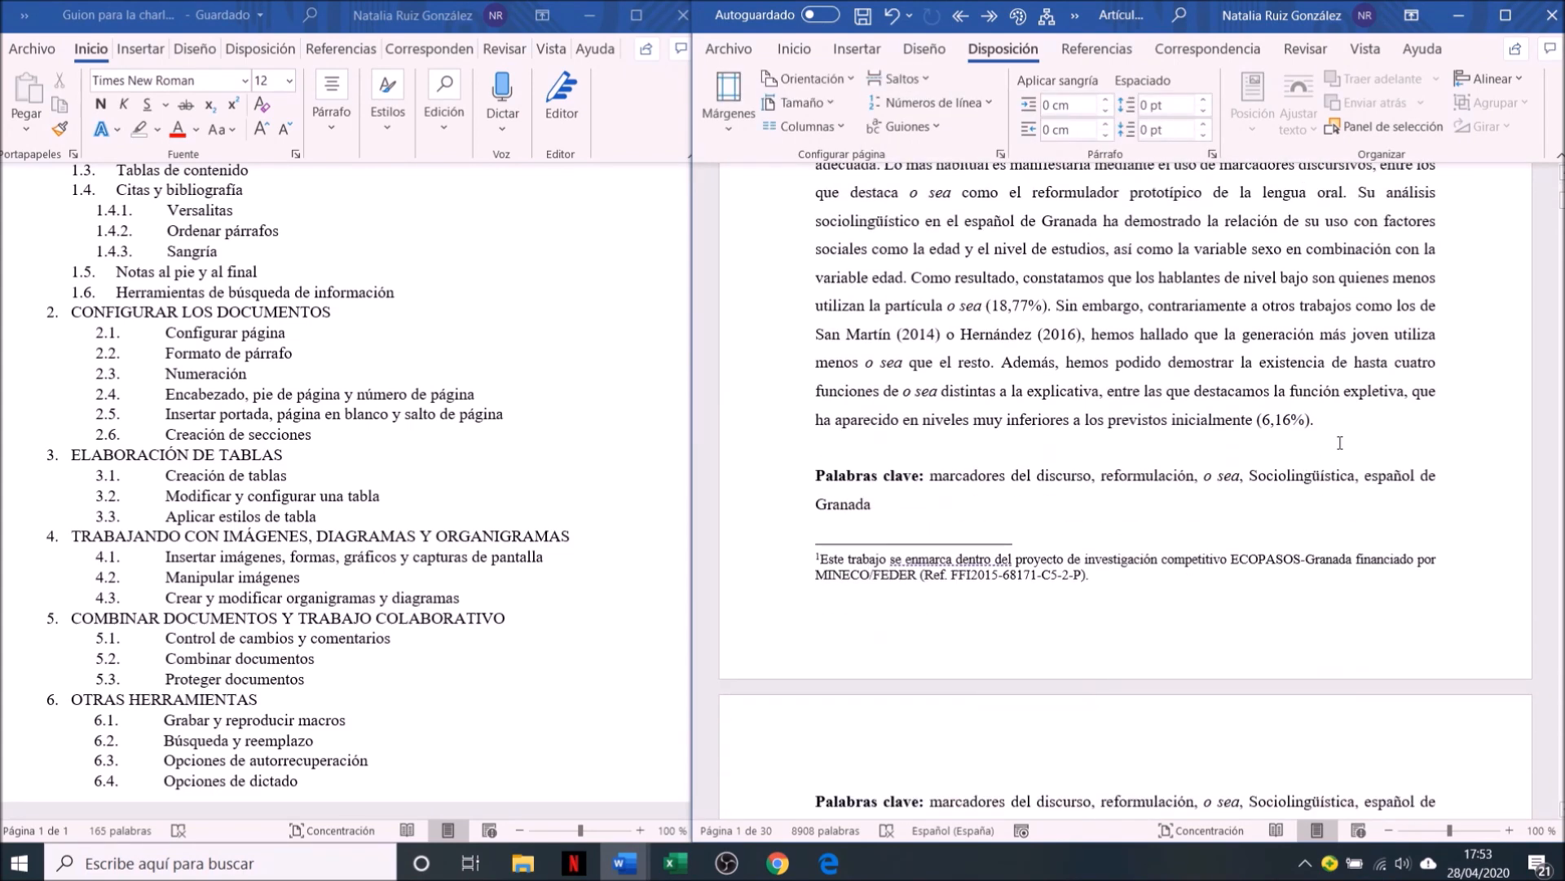
drag(1335, 427, 838, 196)
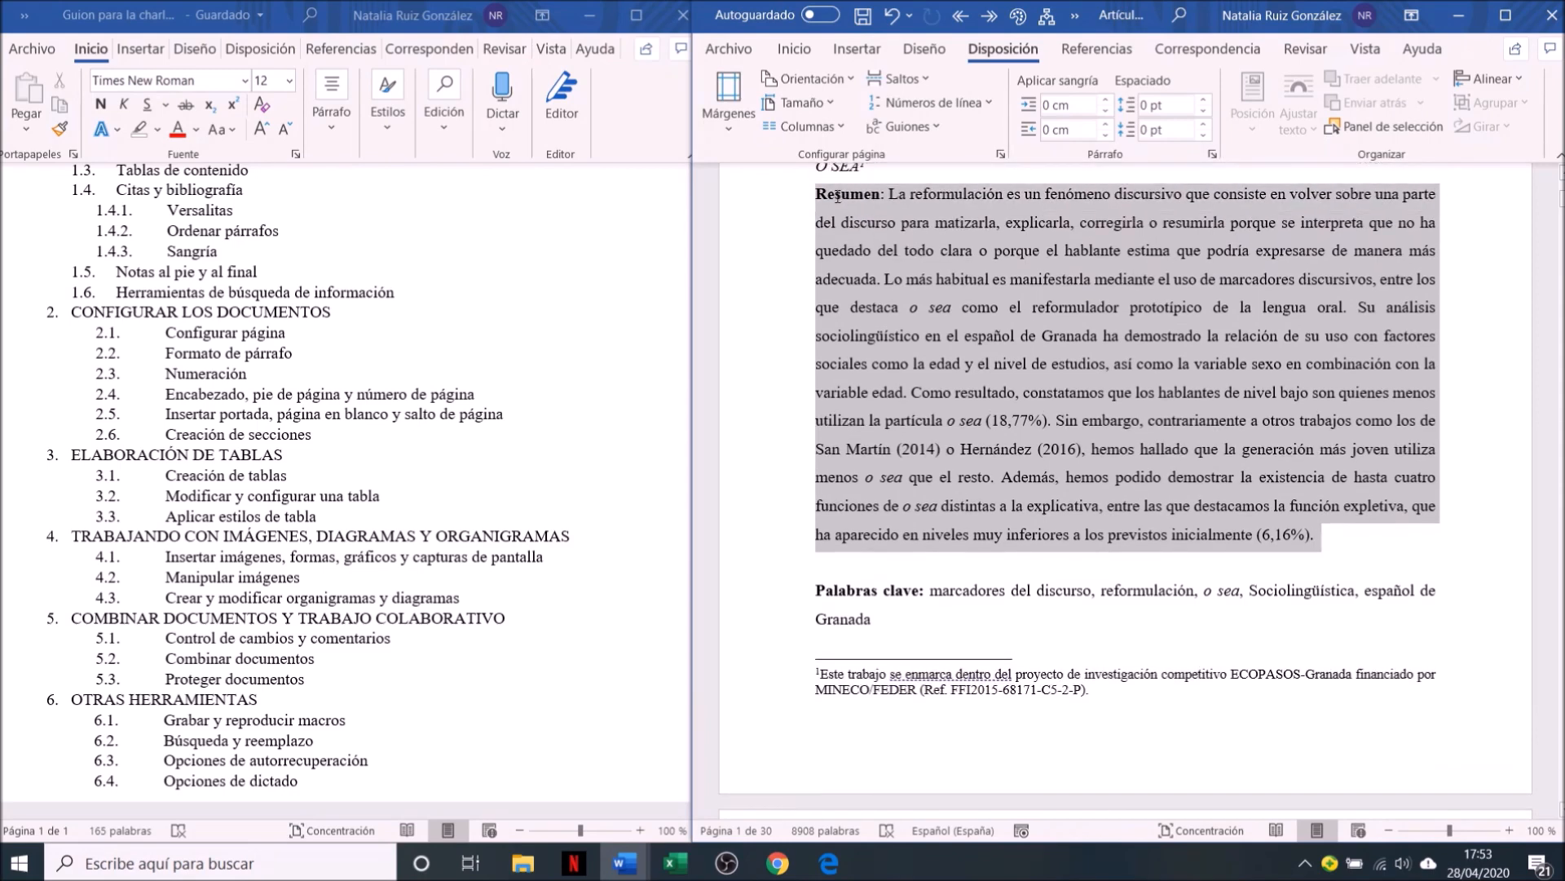
click(798, 127)
click(816, 204)
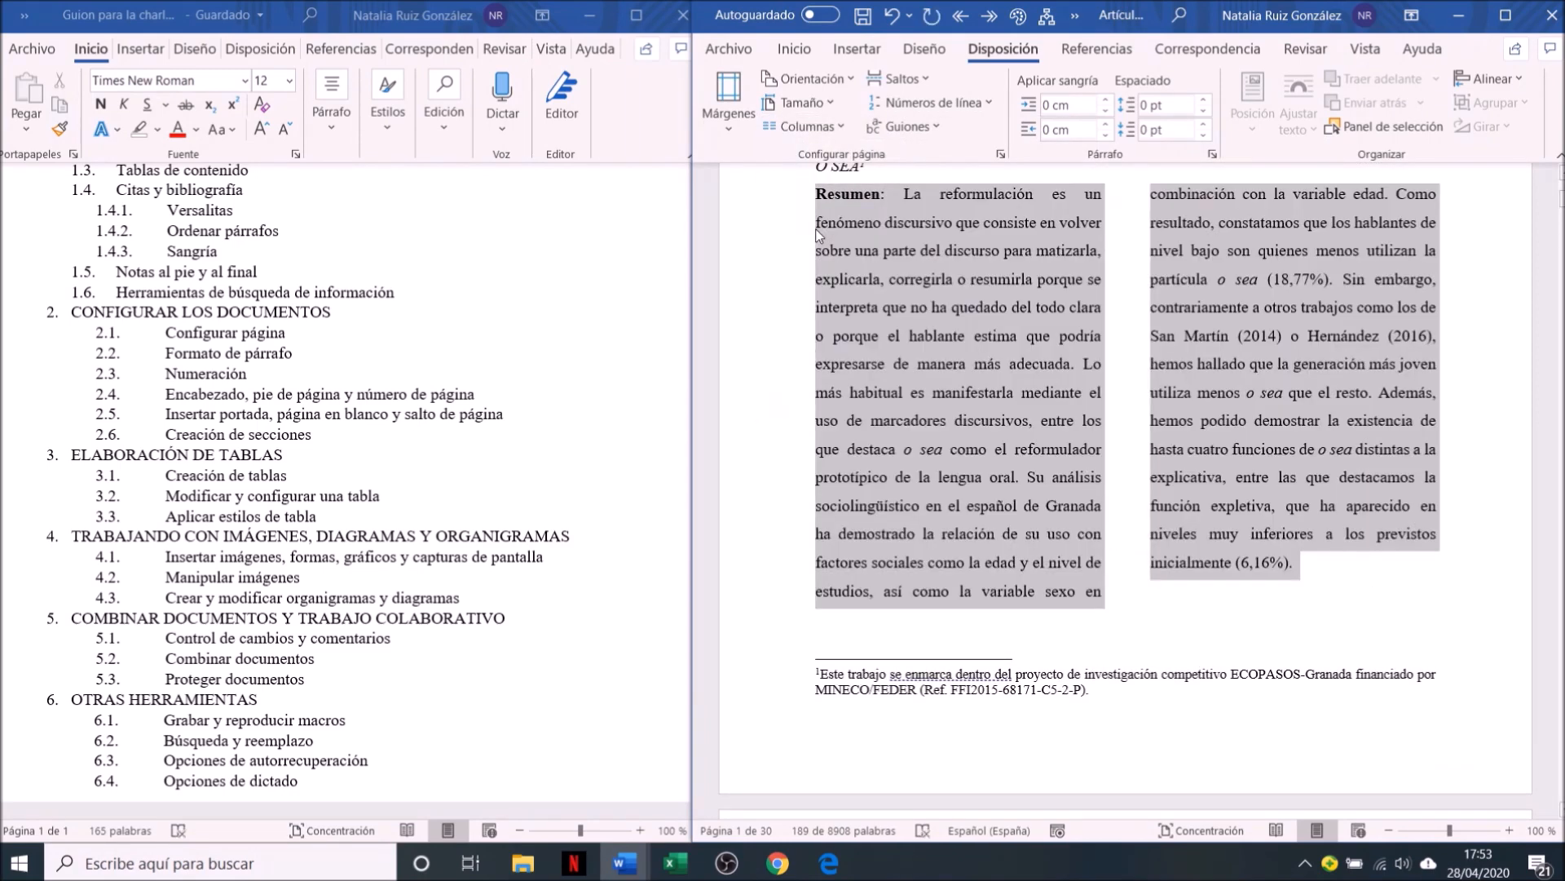
Insert a column break in the abstract before "su uso con factores", and undo it together with the two-column layout
click(1039, 592)
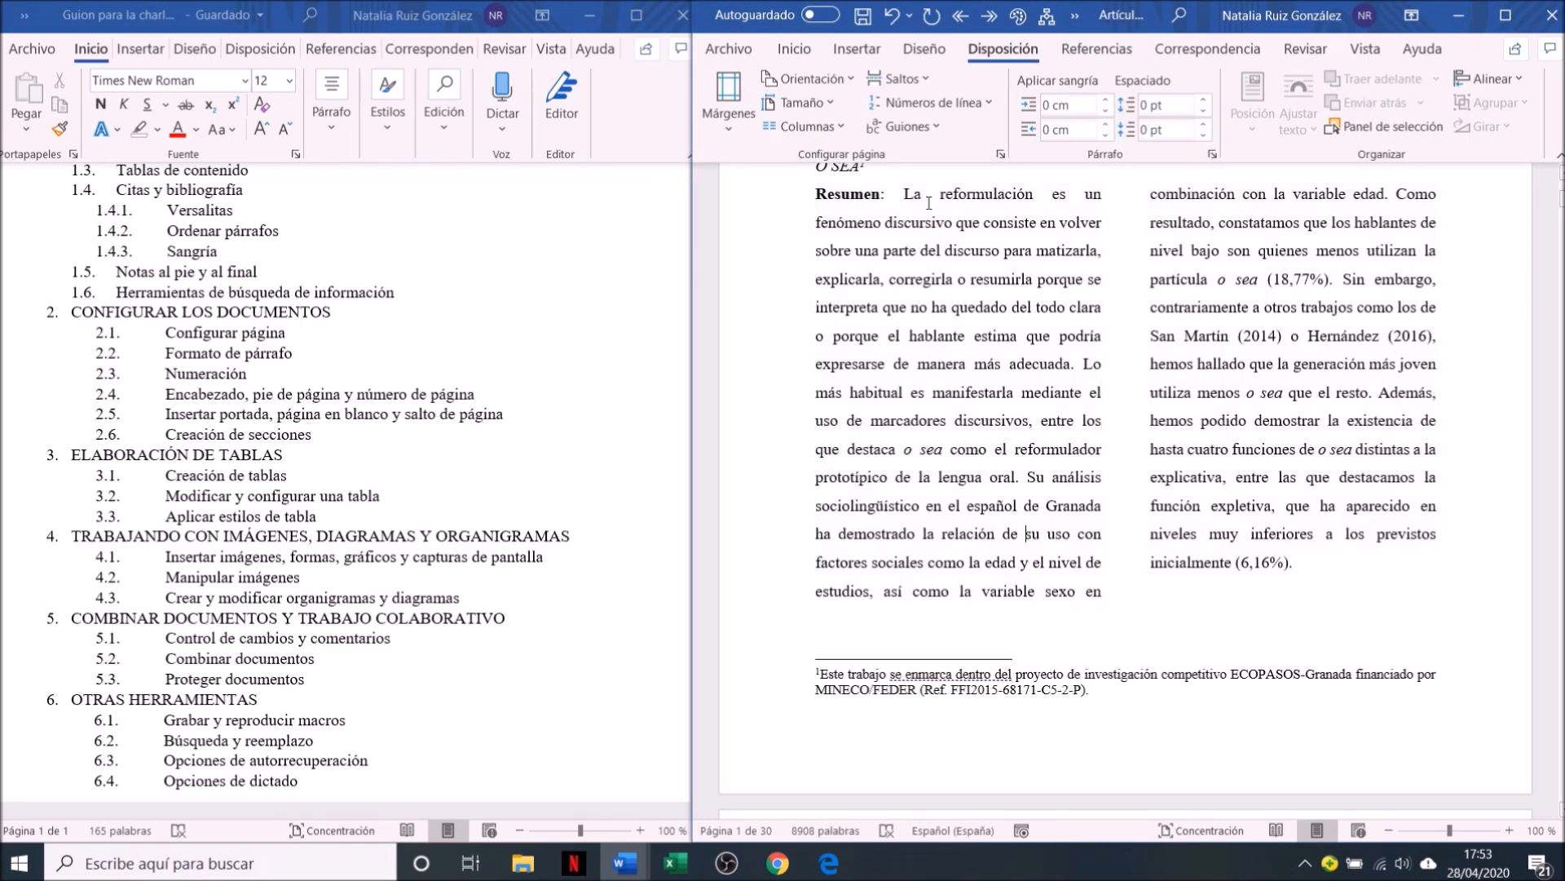
click(899, 78)
click(979, 229)
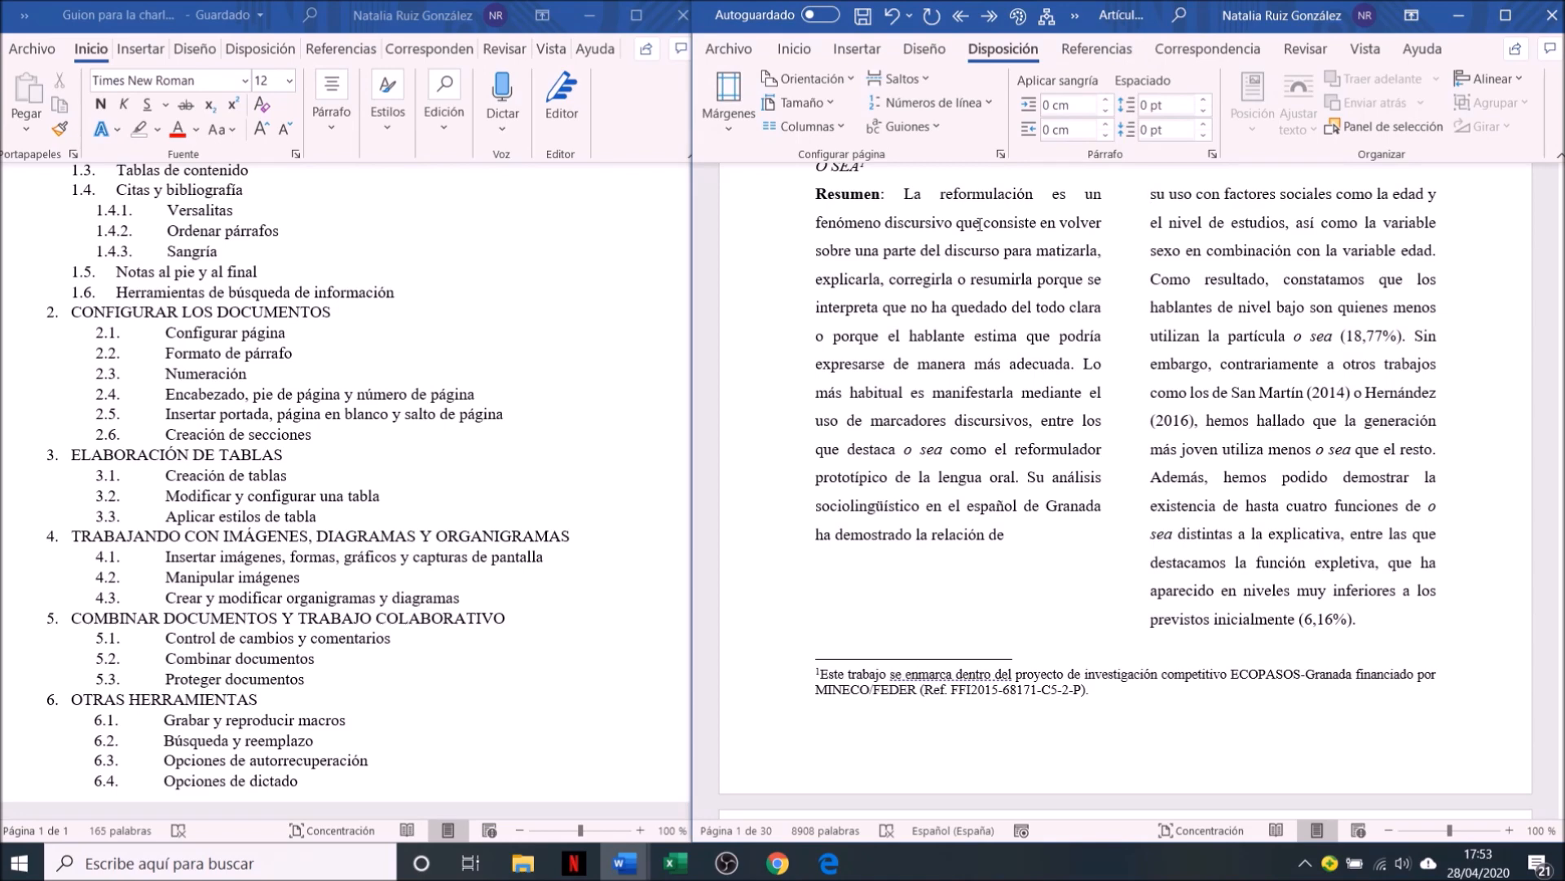
key(ctrl+z)
key(ctrl+z)
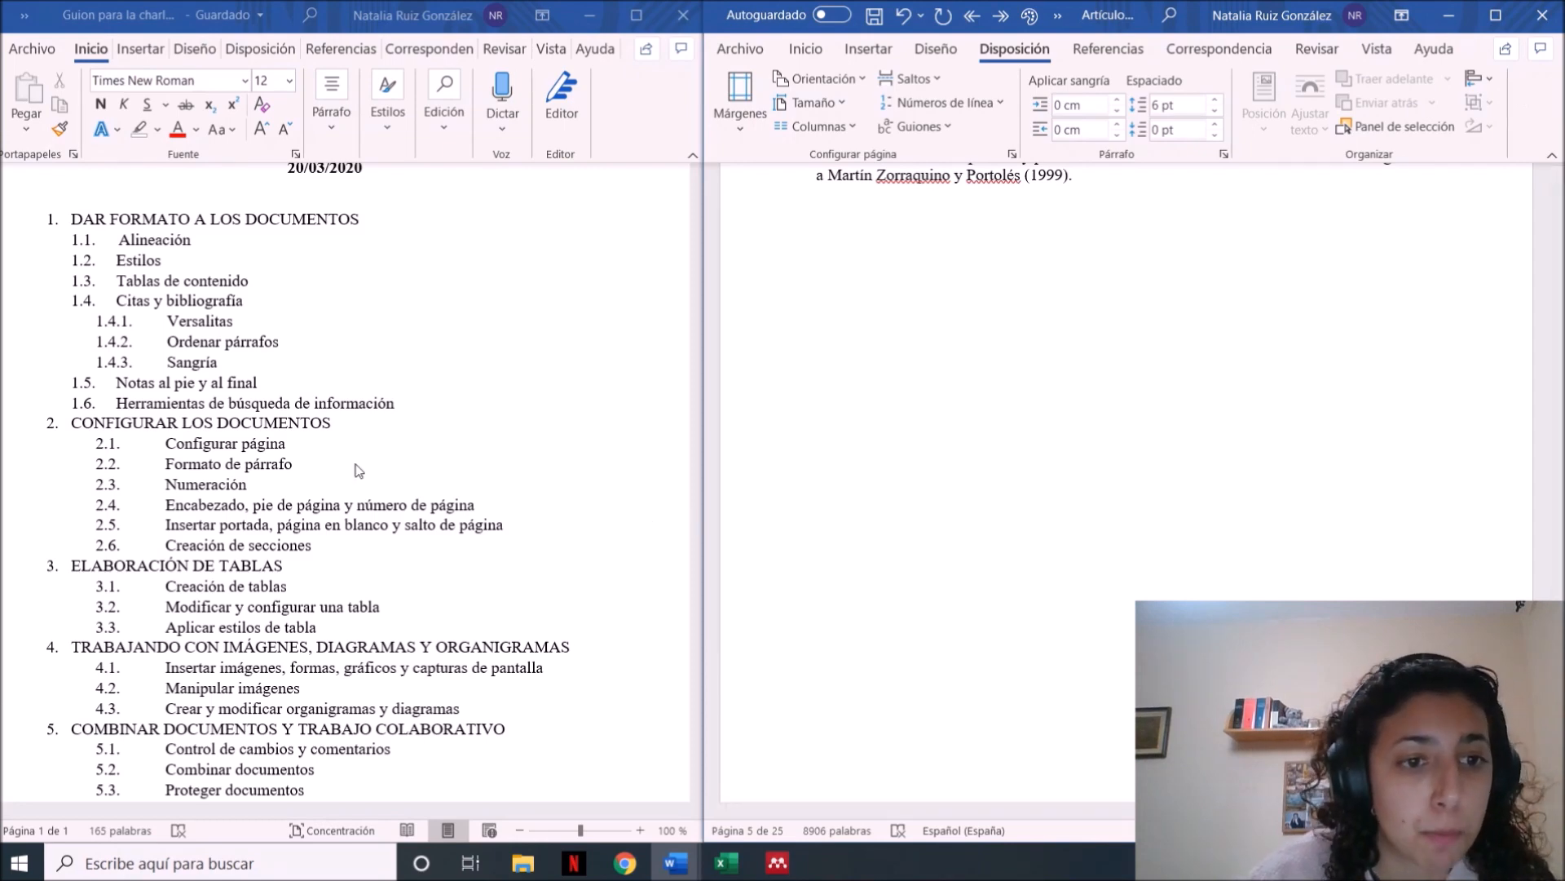
In the paragraph settings at the end of the introduction, set spacing before to 0 pt and line spacing to 1.5 lines
click(805, 51)
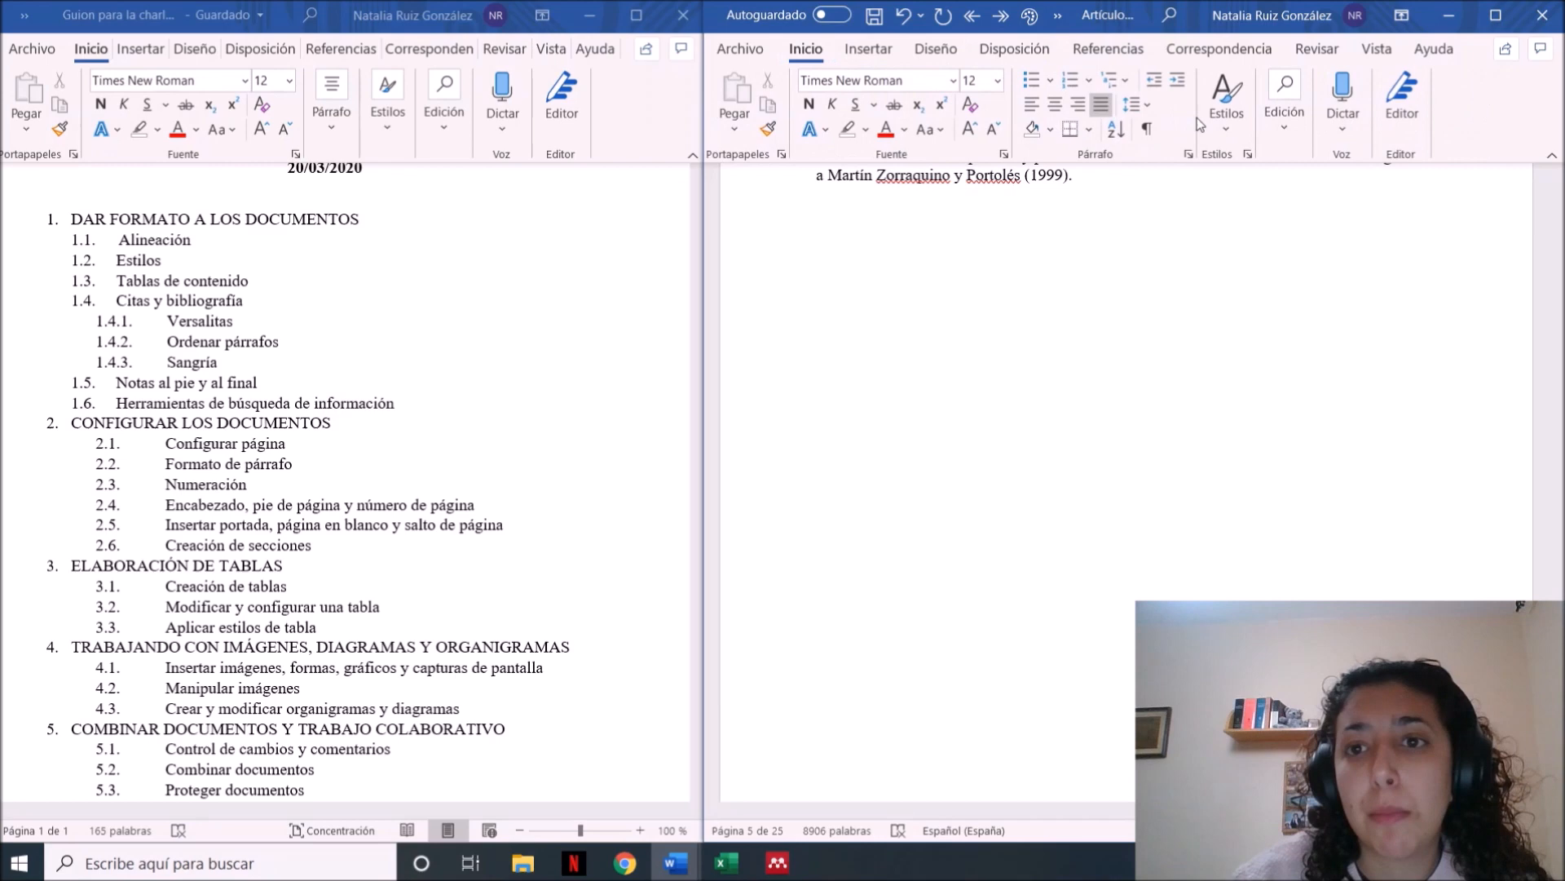
click(1190, 156)
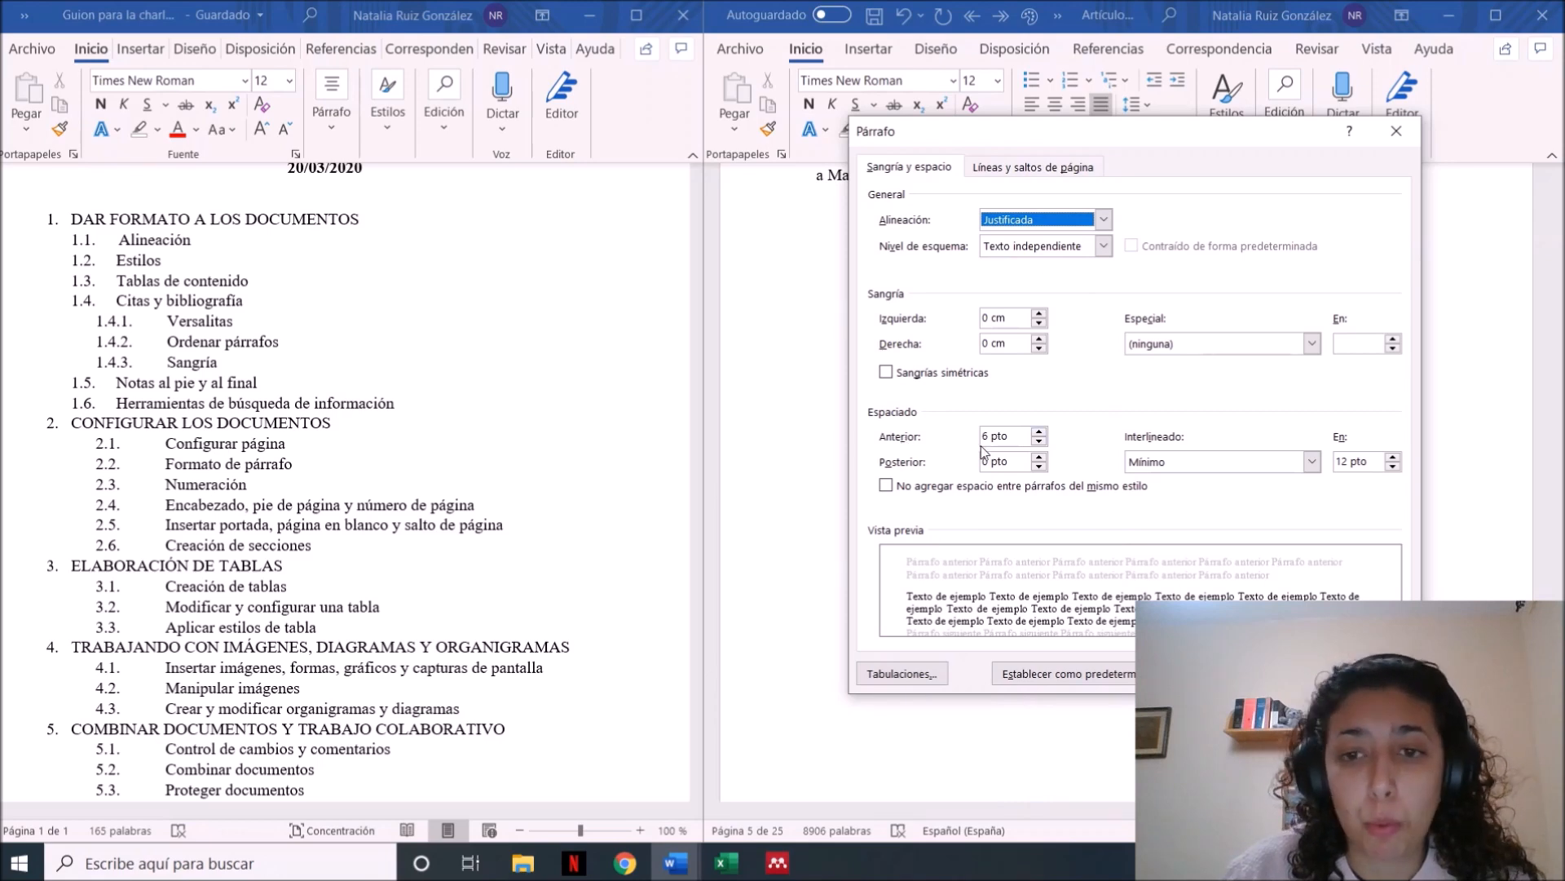
click(1039, 441)
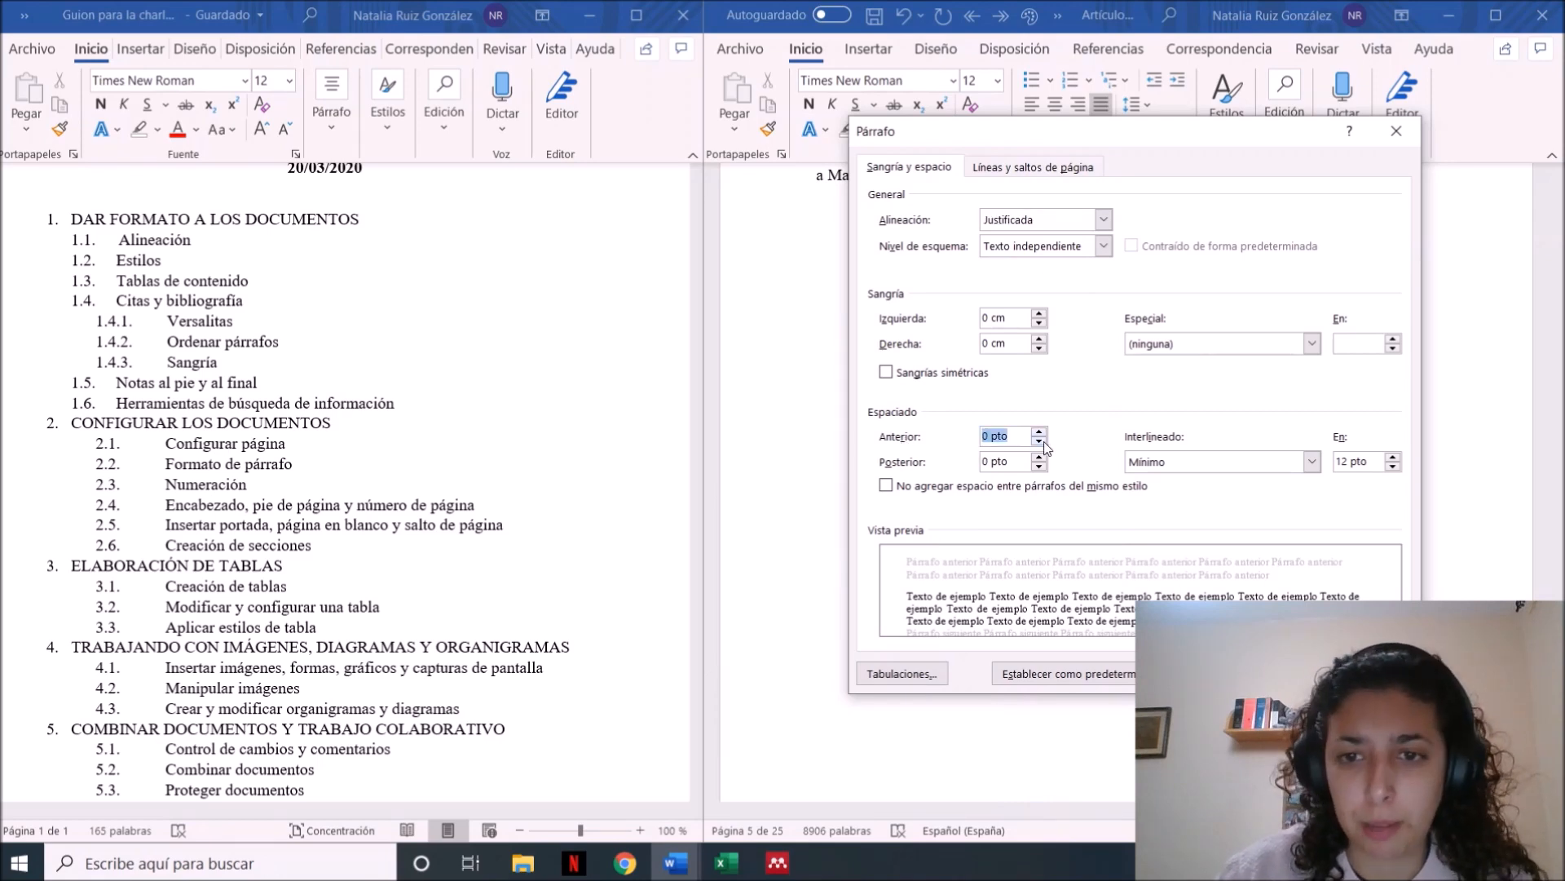
click(1311, 462)
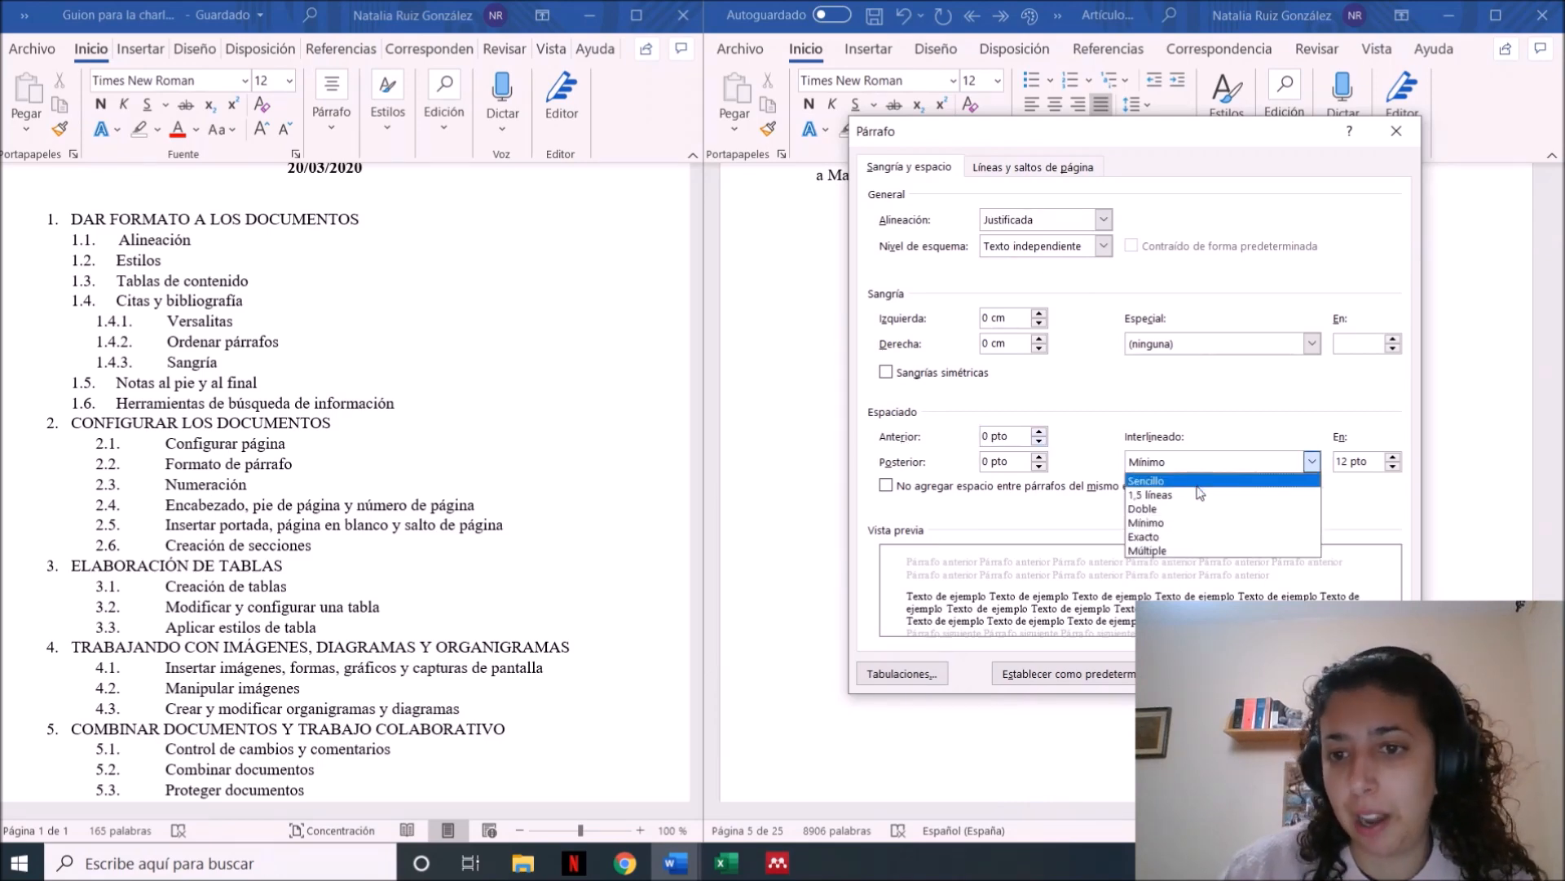
click(1200, 495)
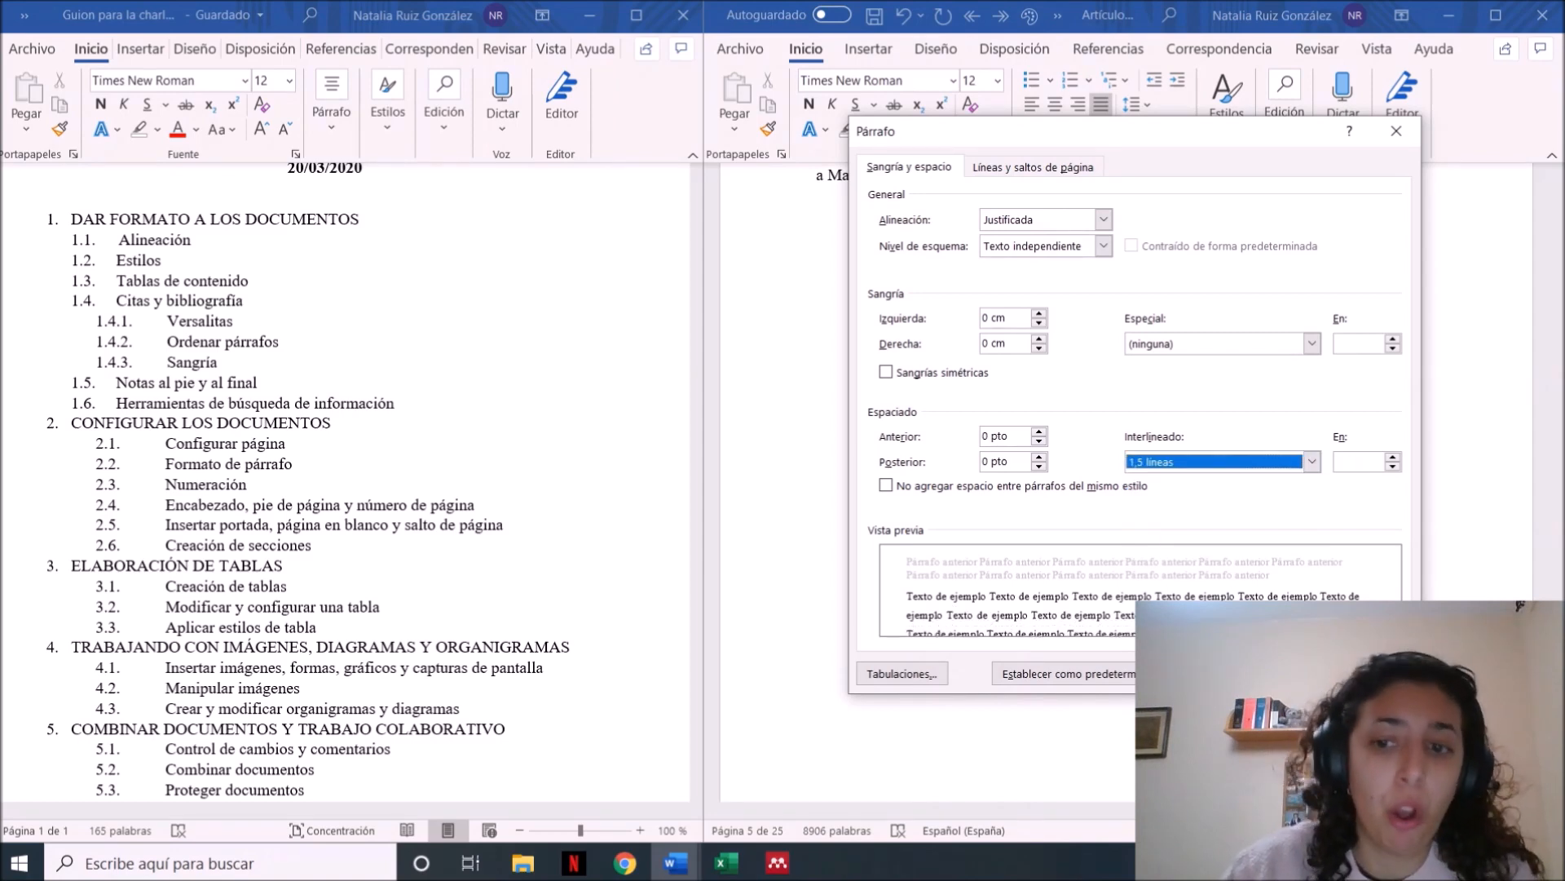
click(1269, 673)
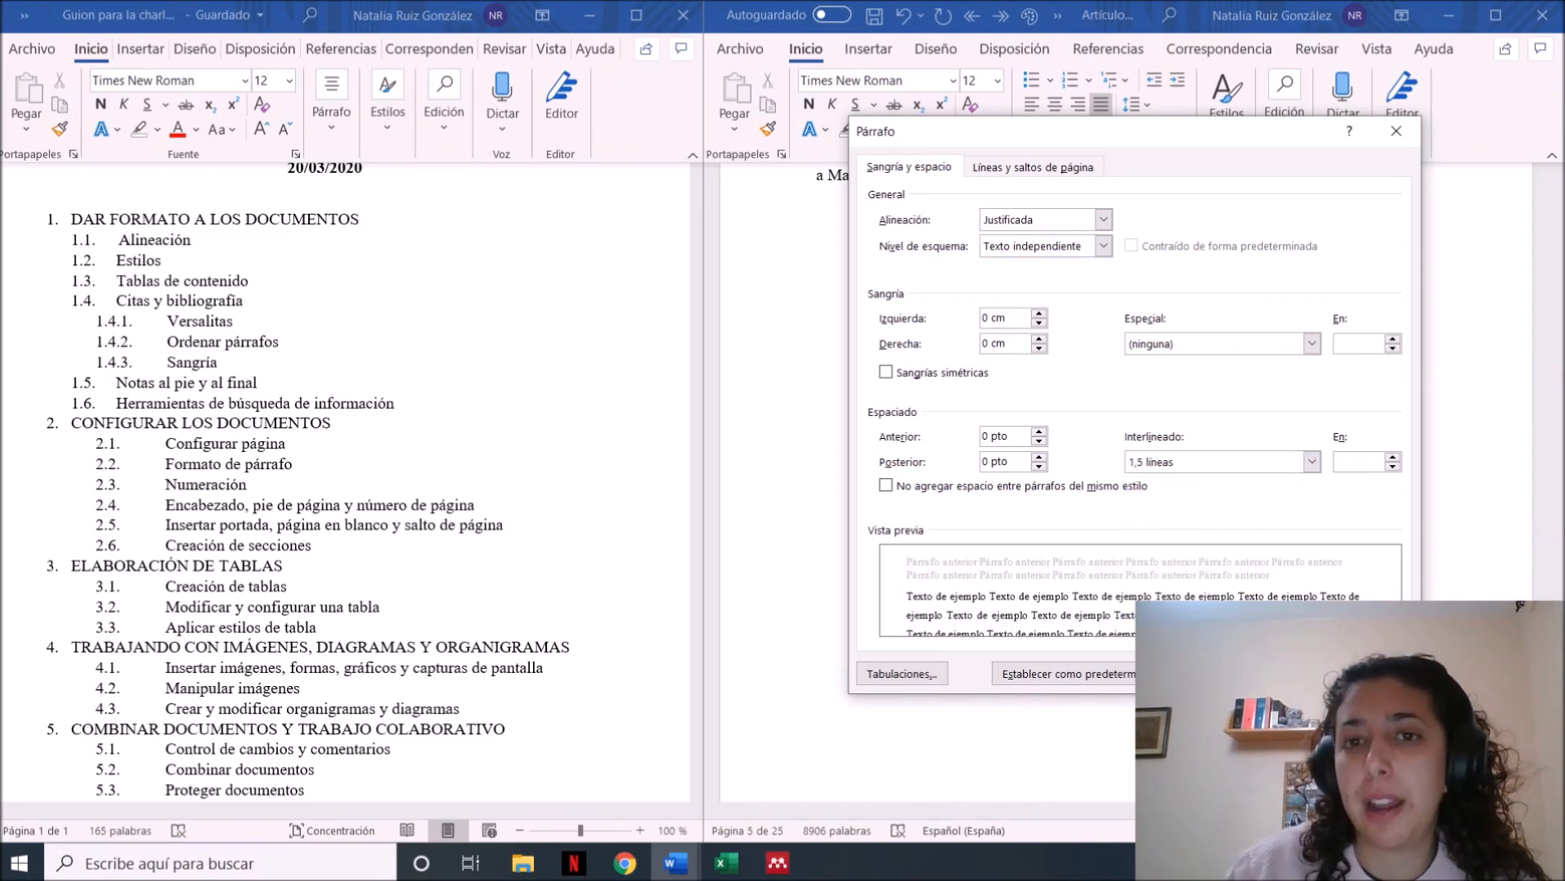
Select the whole article and set its line spacing to 1.5 lines with 0 pt spacing before and after paragraphs
key(ctrl+Home)
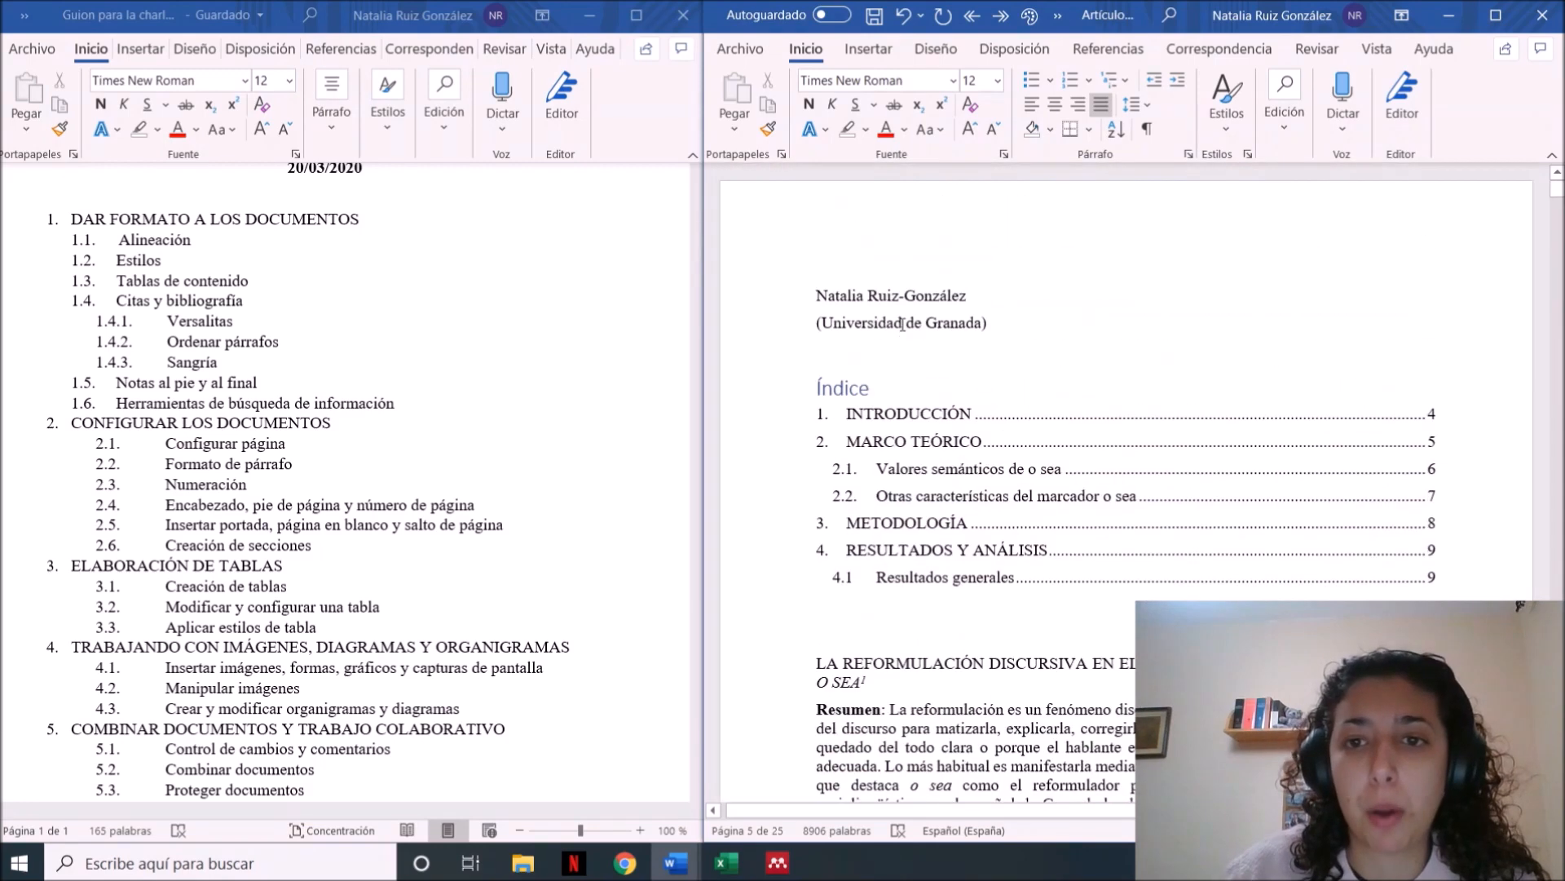
key(ctrl+shift+End)
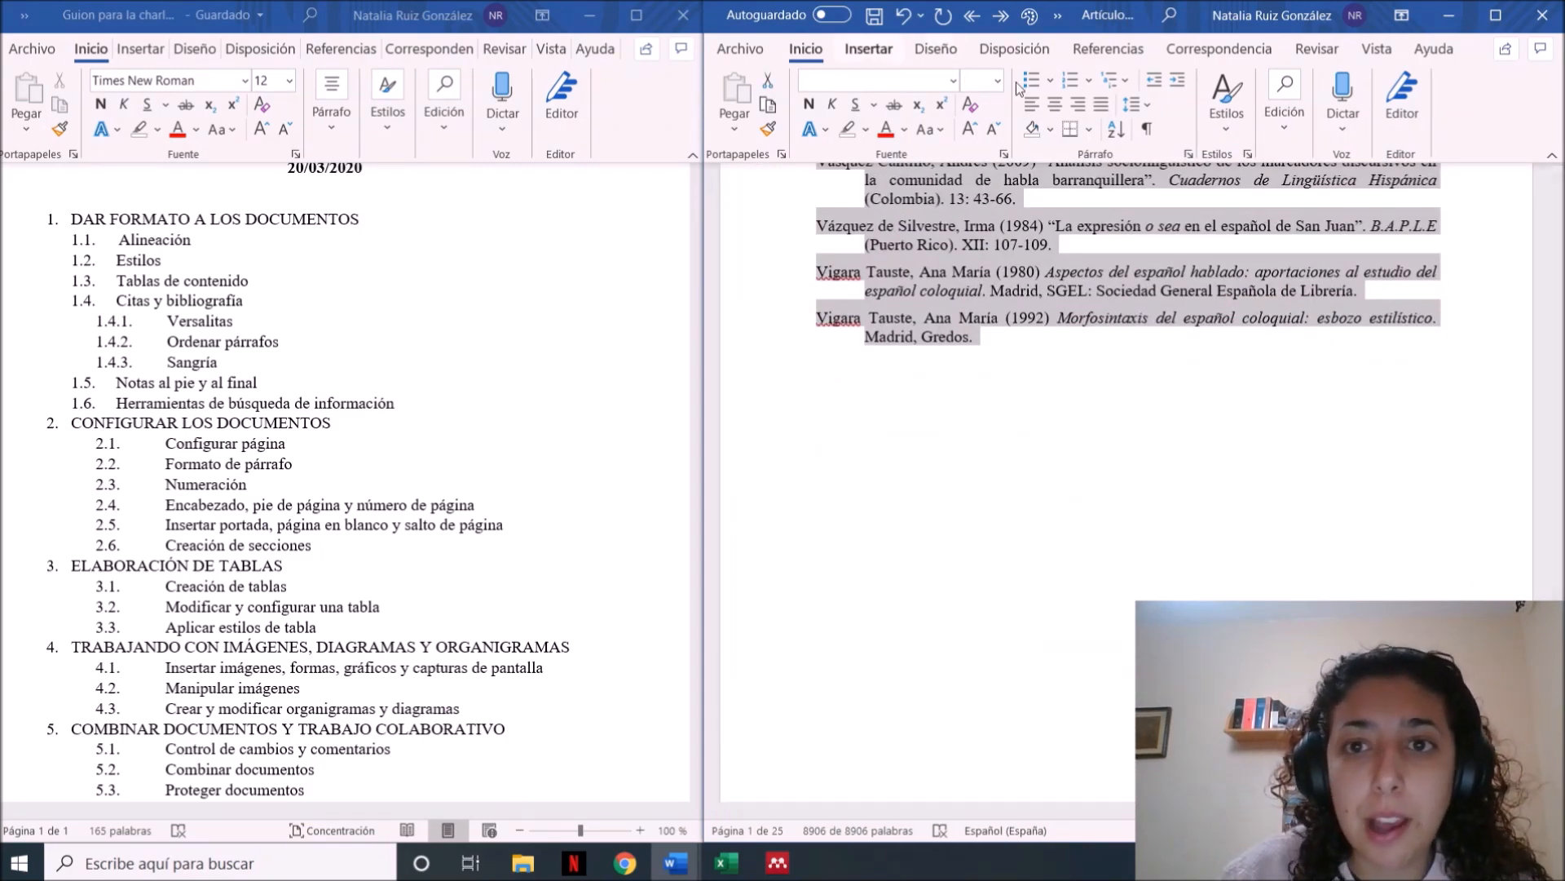
click(899, 75)
click(982, 79)
text(12)
key(Return)
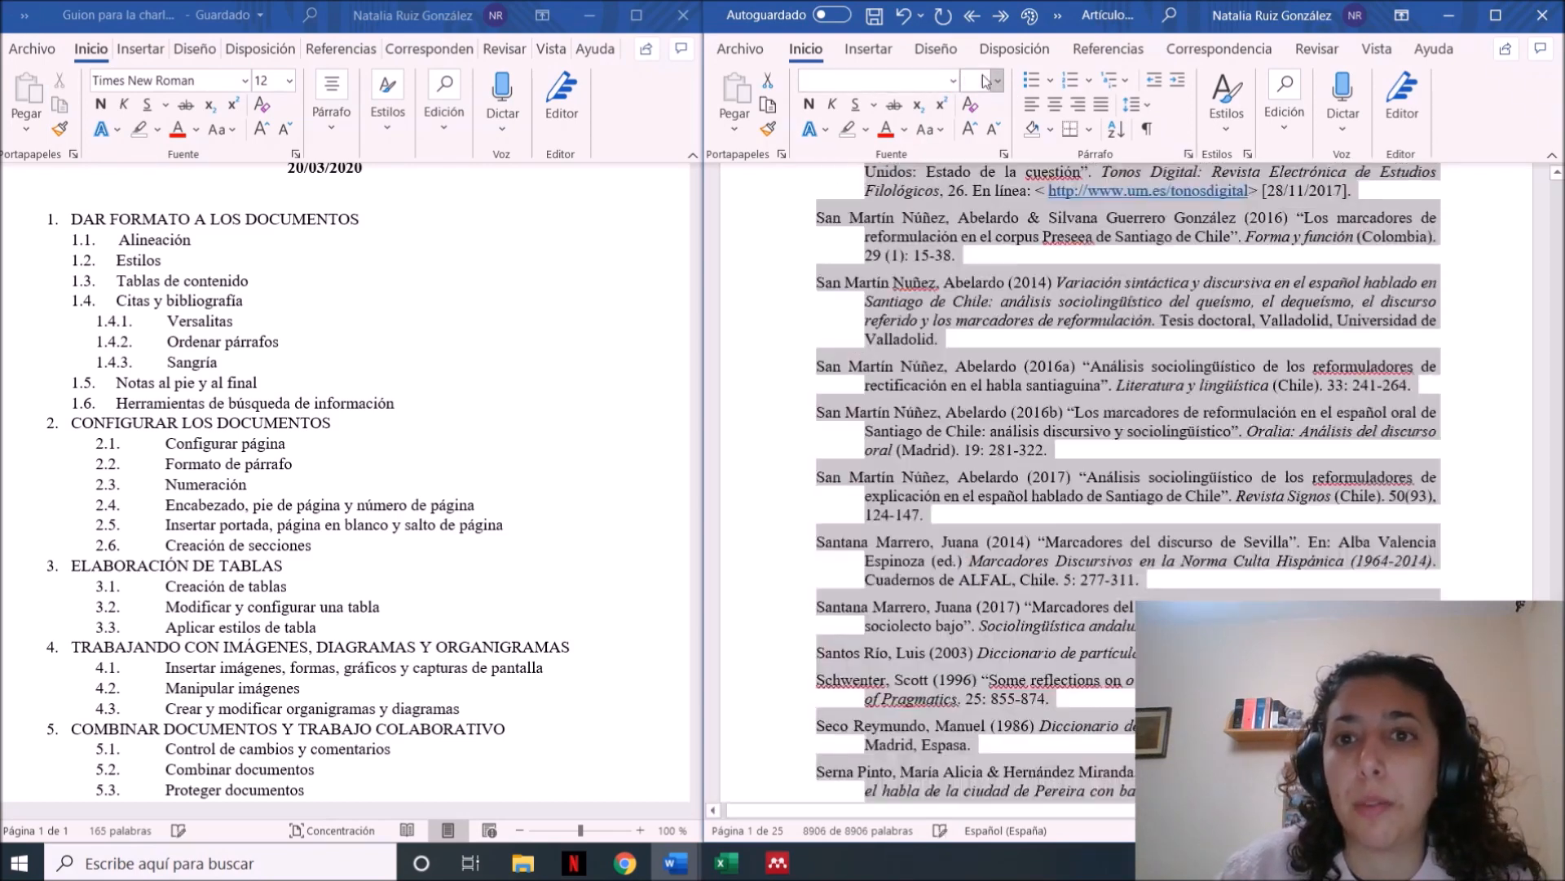
click(1188, 152)
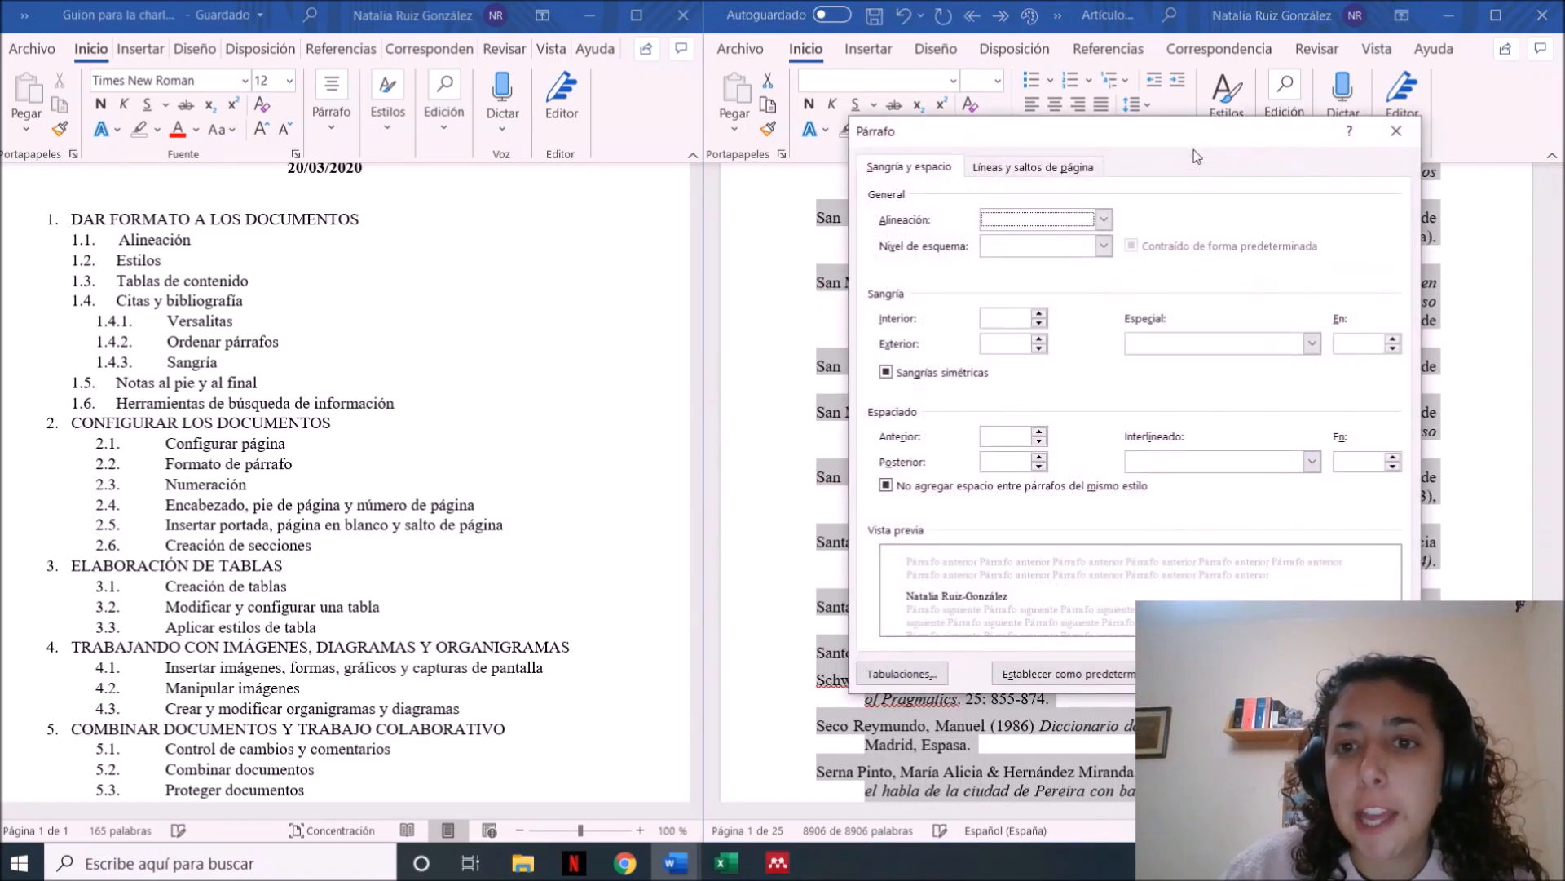
click(1196, 463)
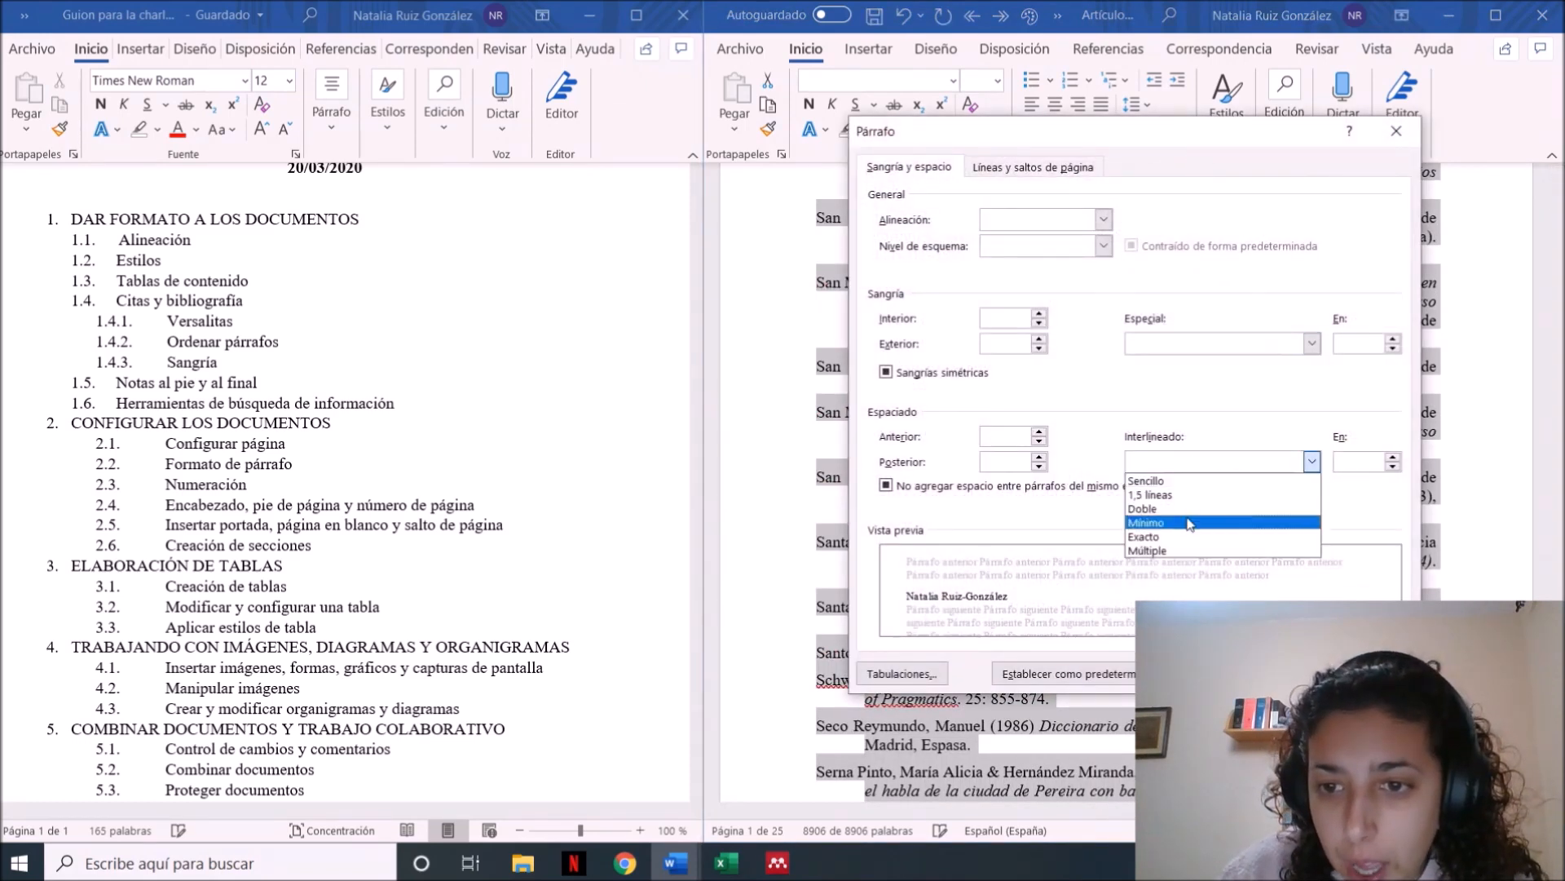
click(1174, 495)
click(1039, 467)
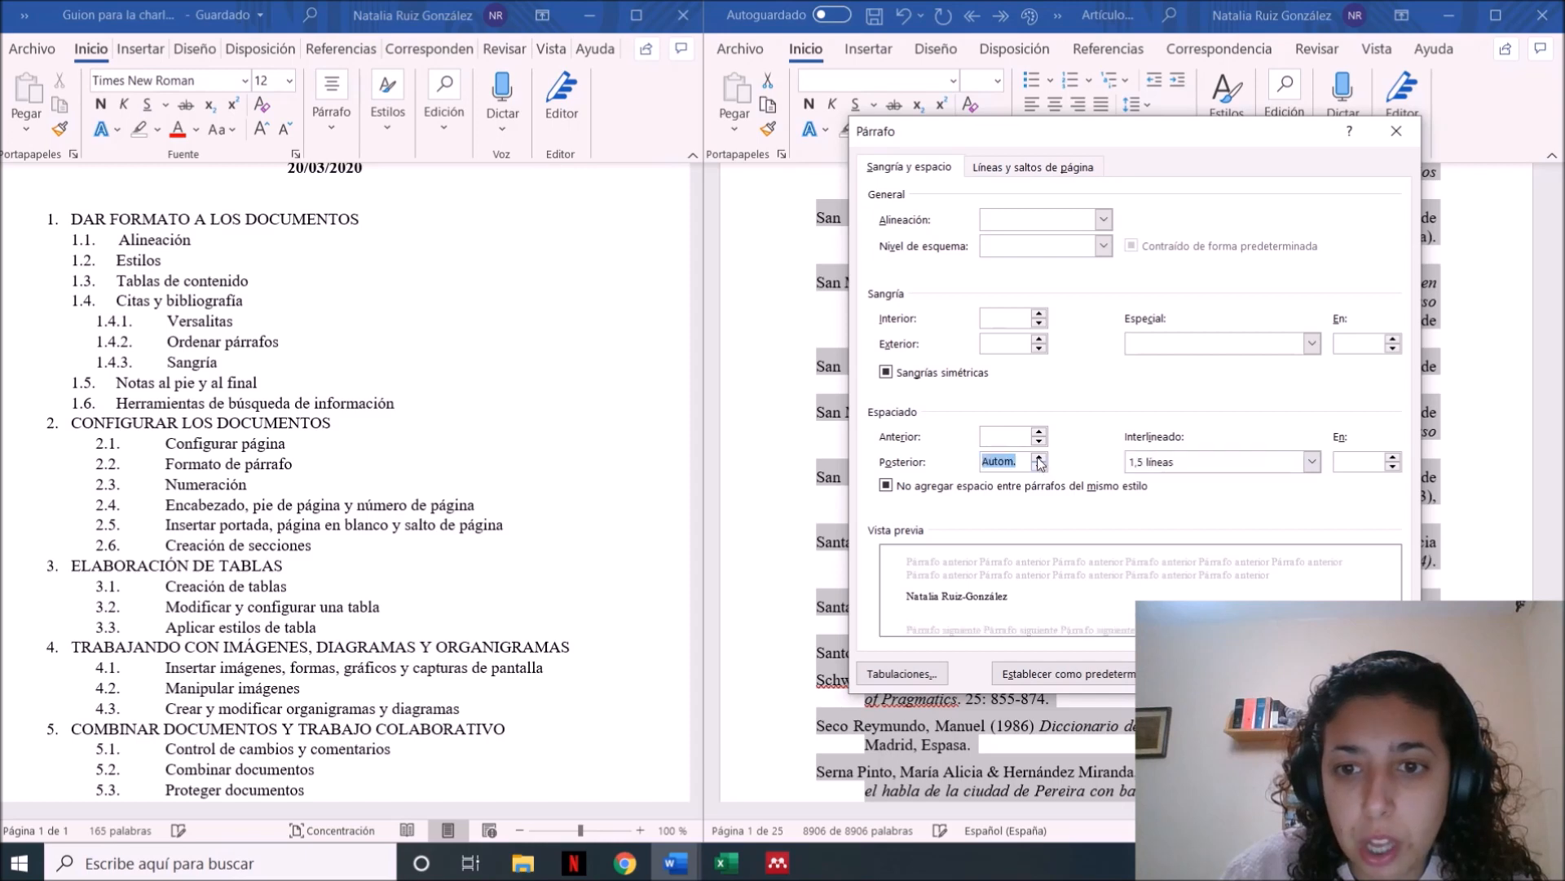
click(1039, 440)
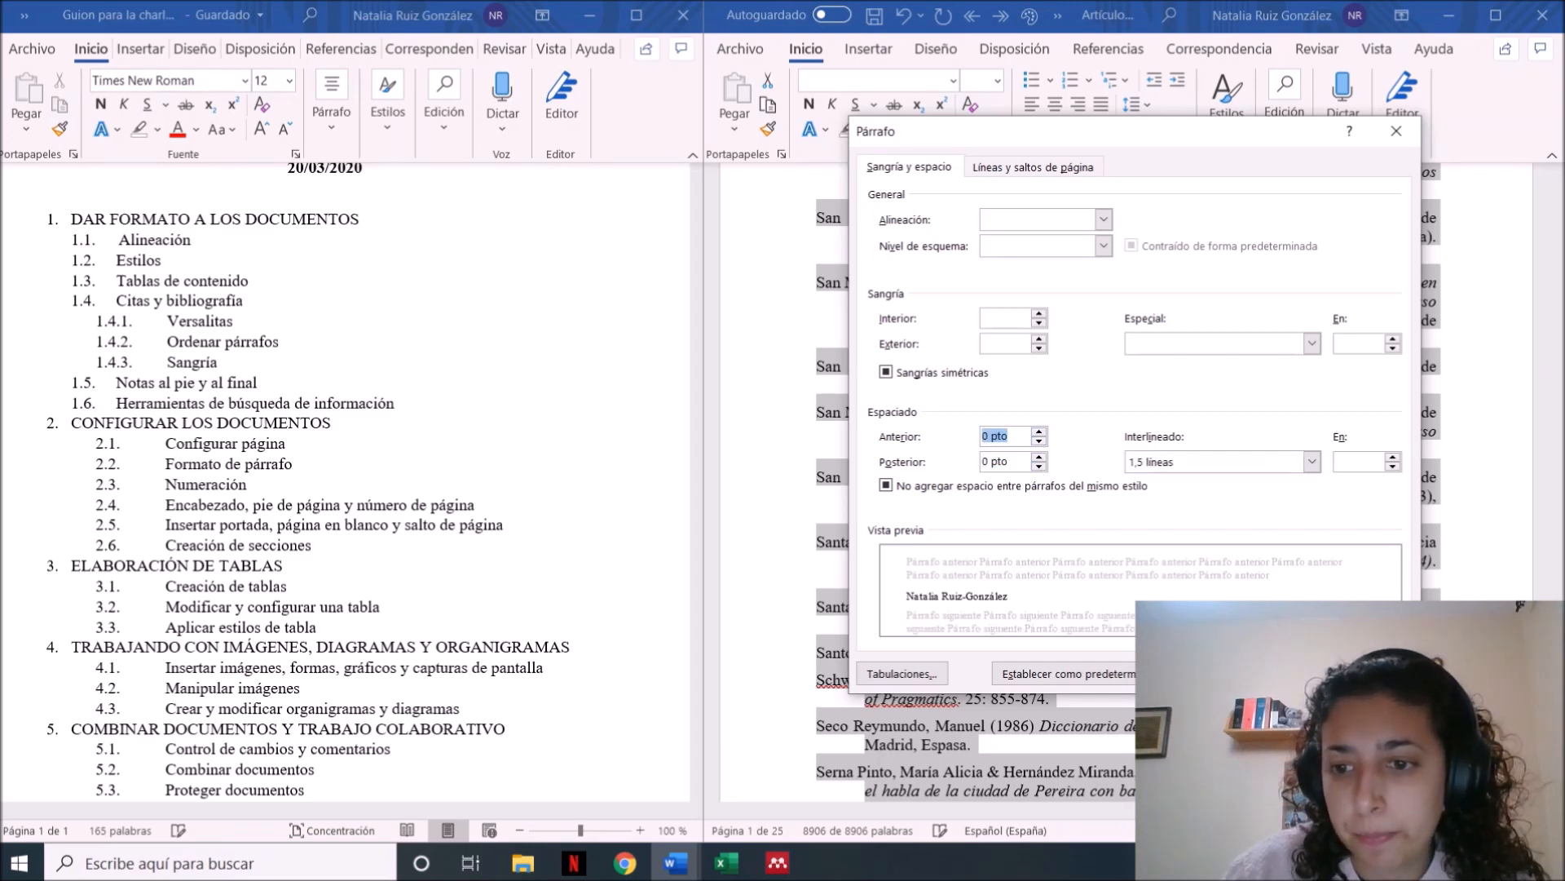
key(Return)
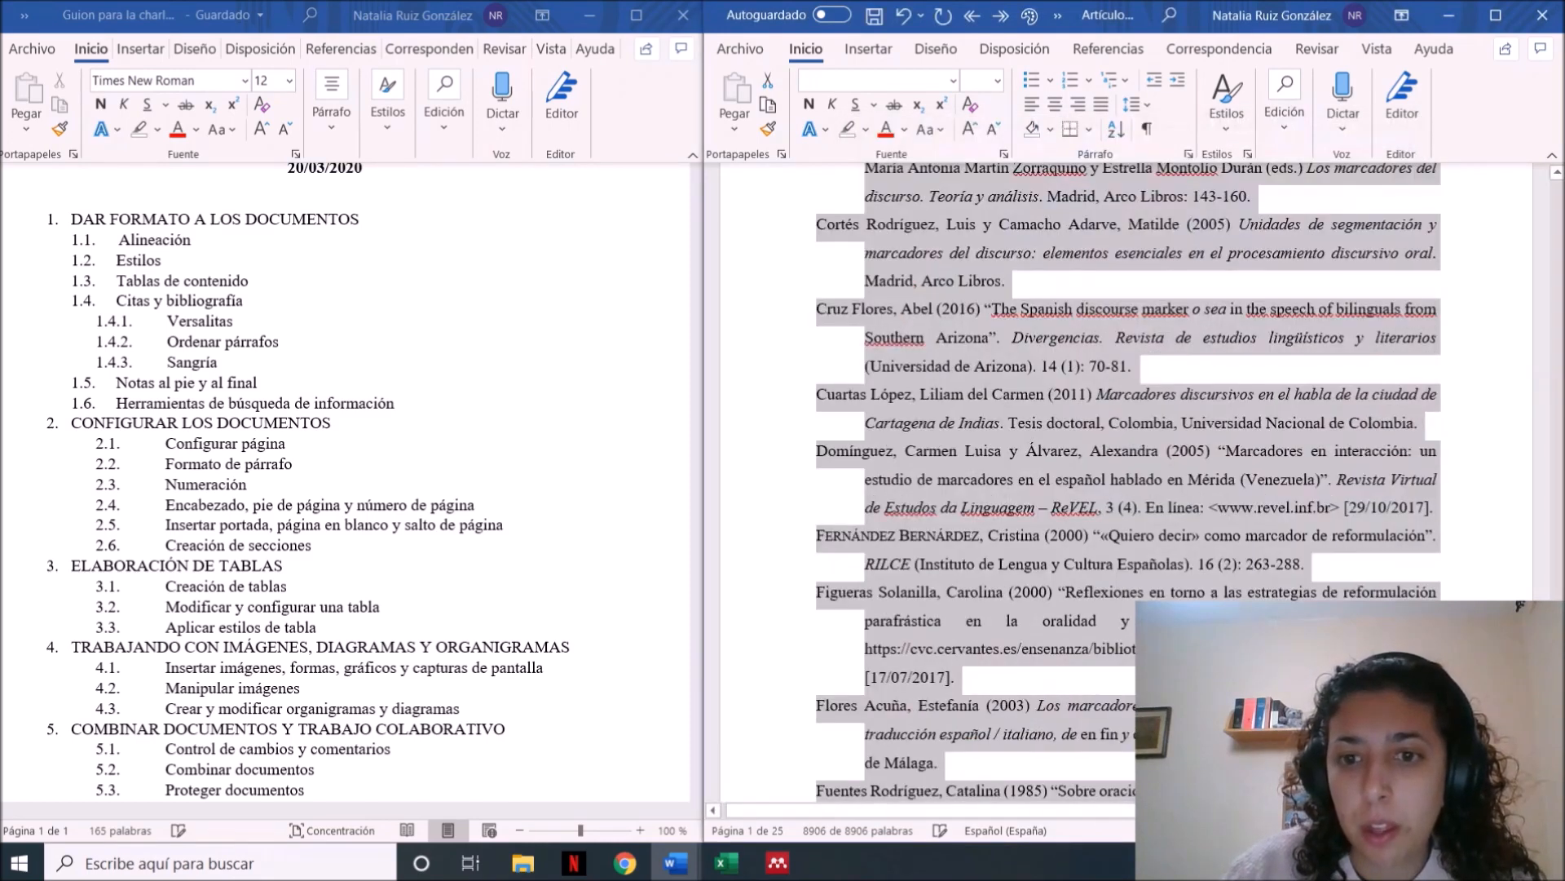
click(1132, 650)
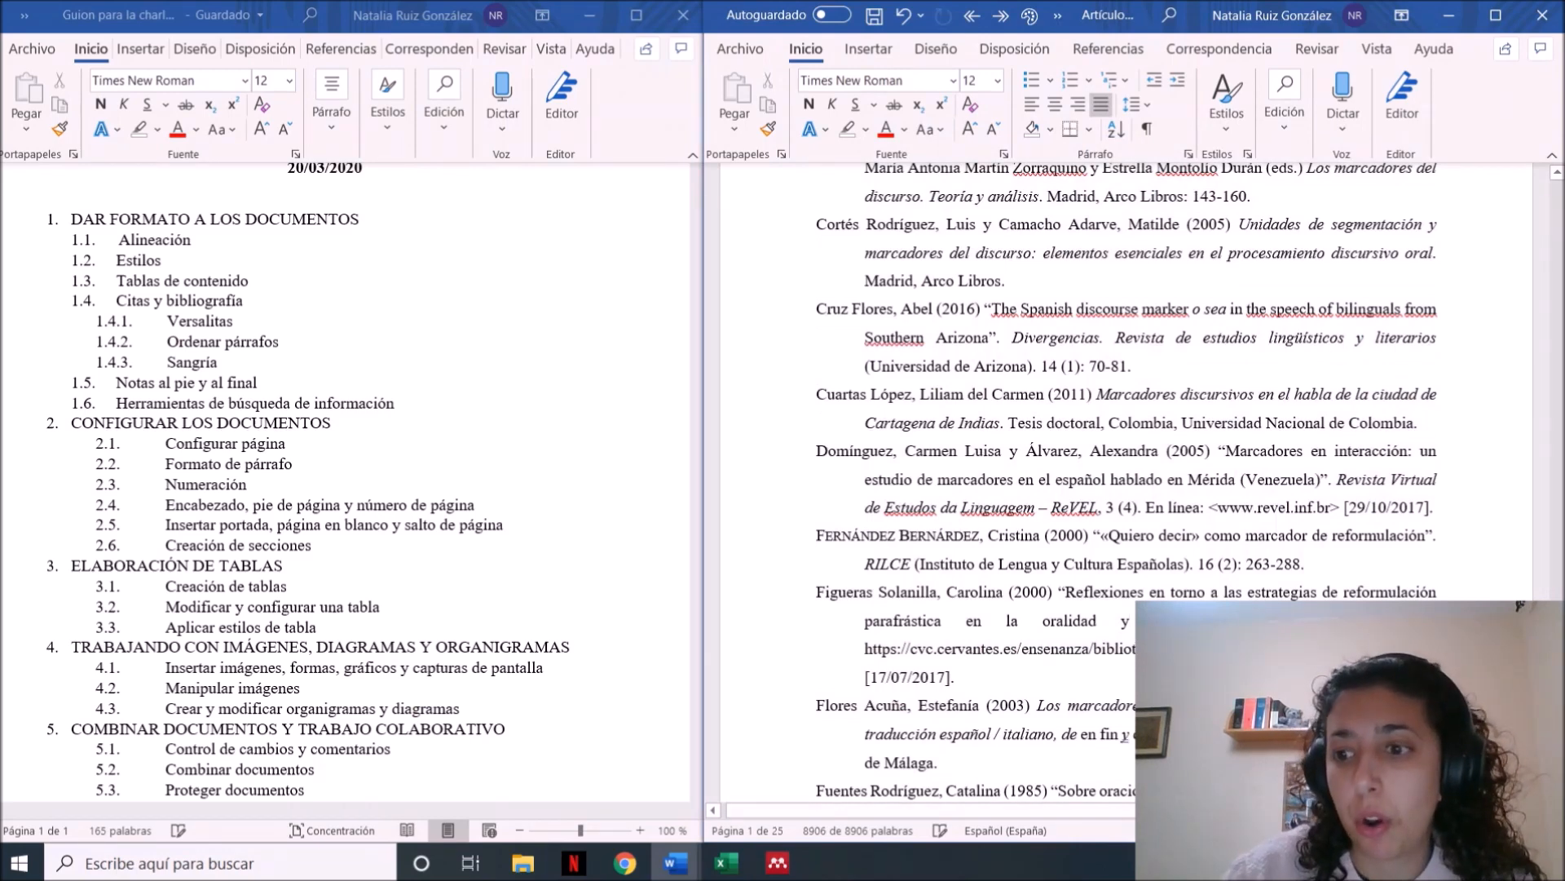
key(ctrl+Home)
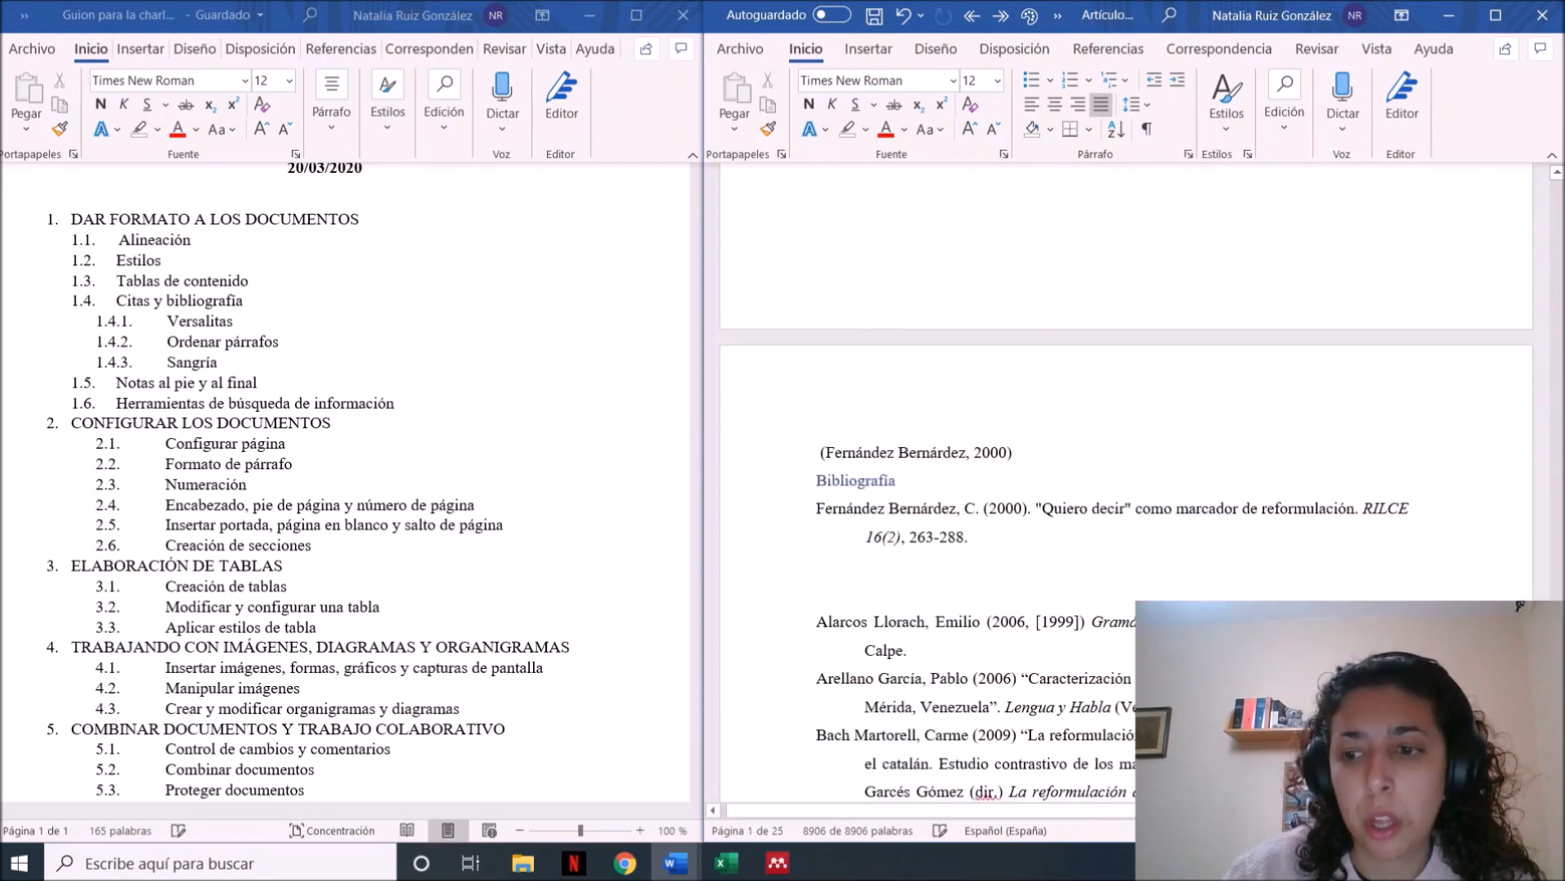
scroll(976, 581, down, 2)
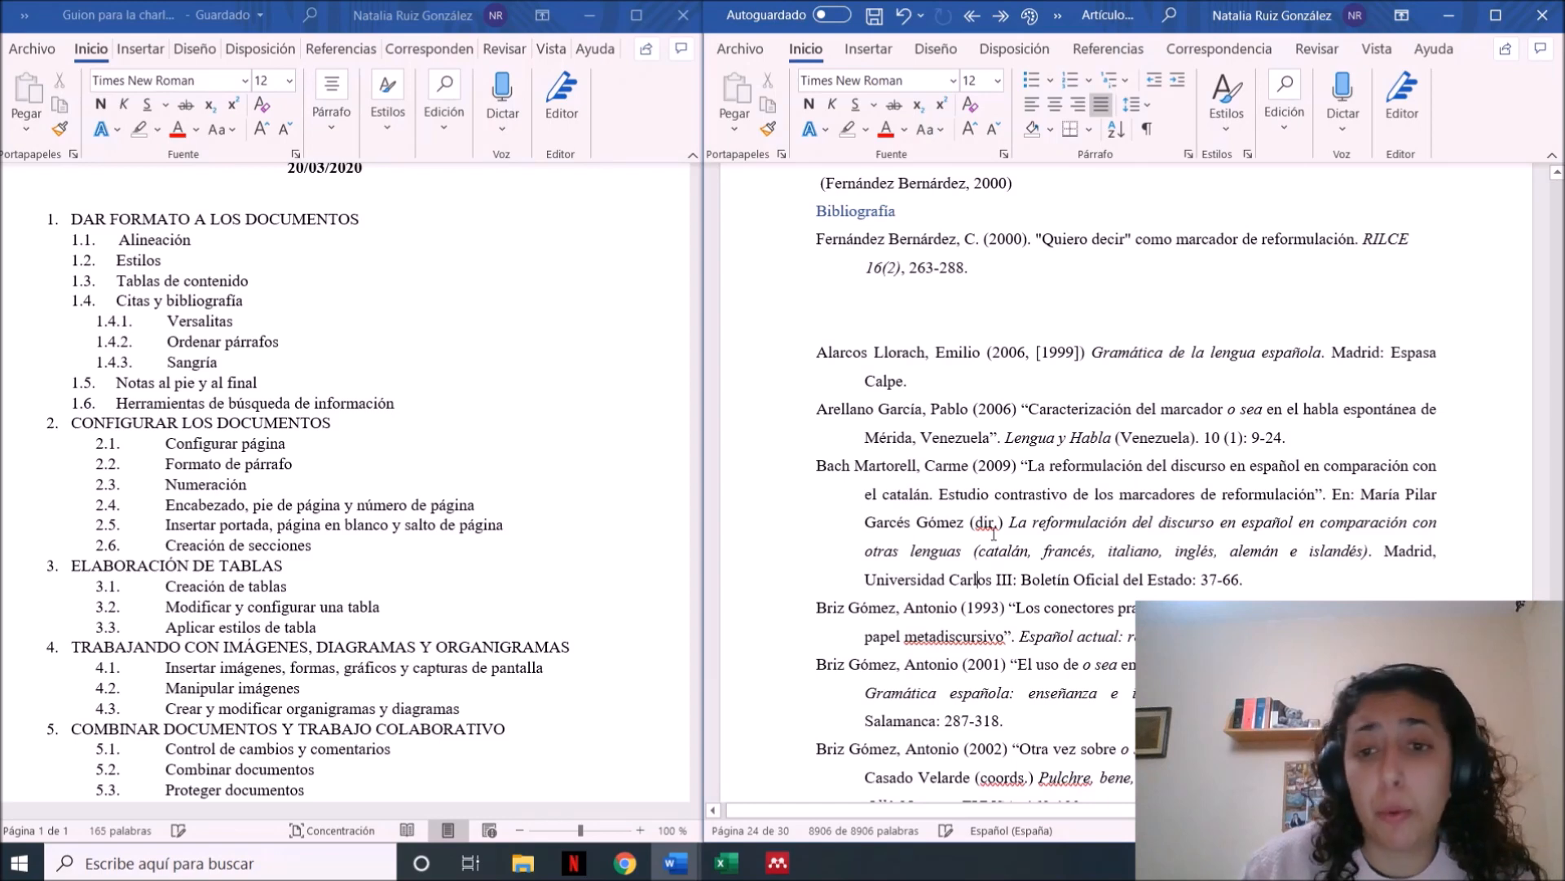
key(Down)
key(Down)
key(Down)
key(Down)
key(Down)
key(Down)
key(Down)
key(Down)
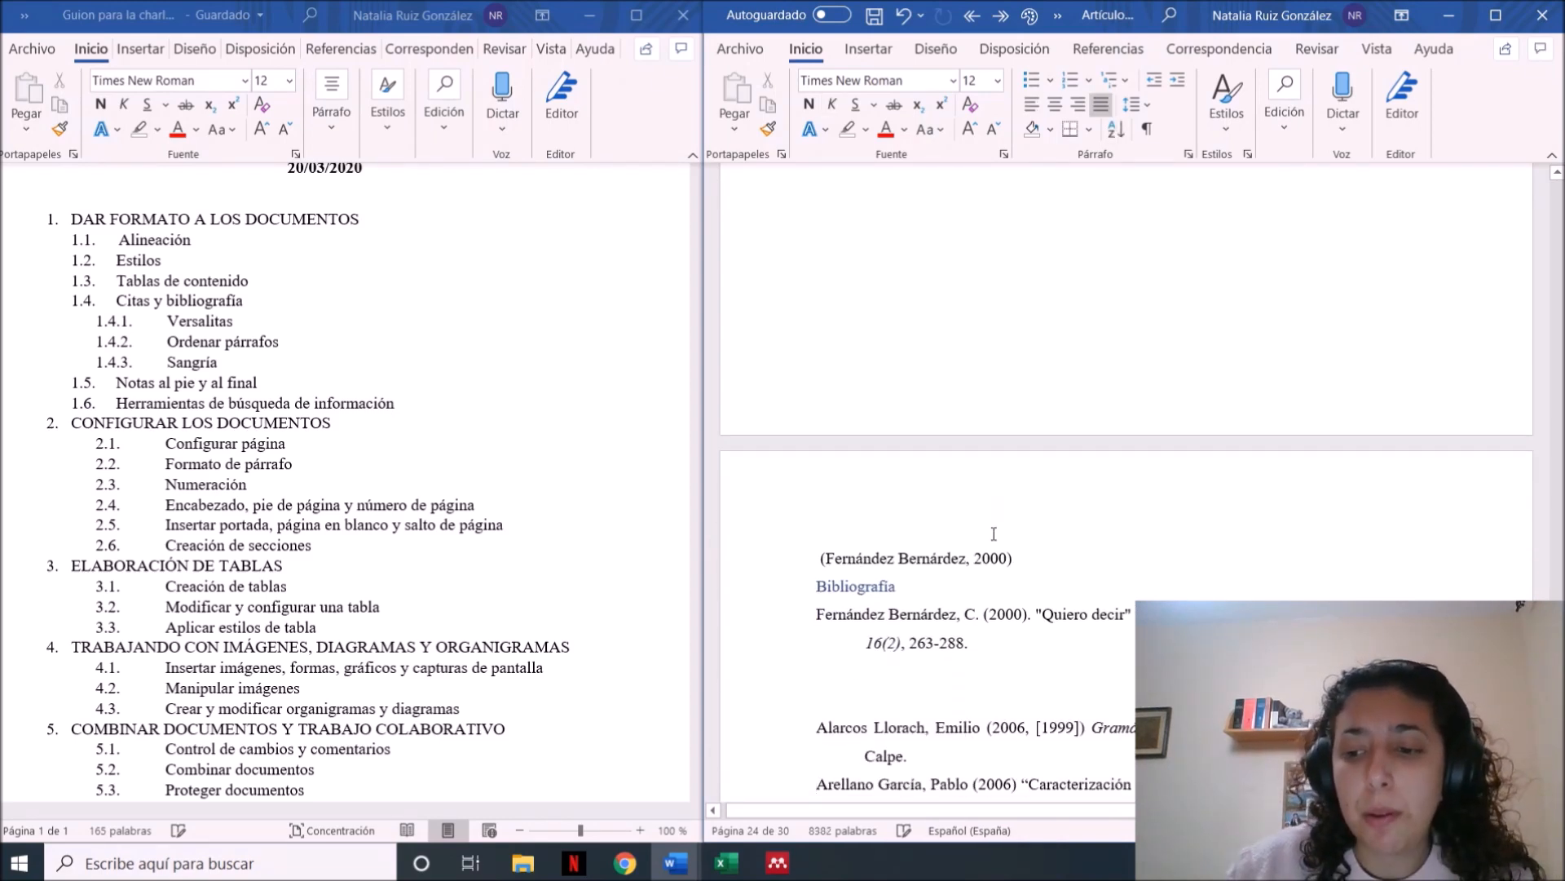
key(ctrl+Home)
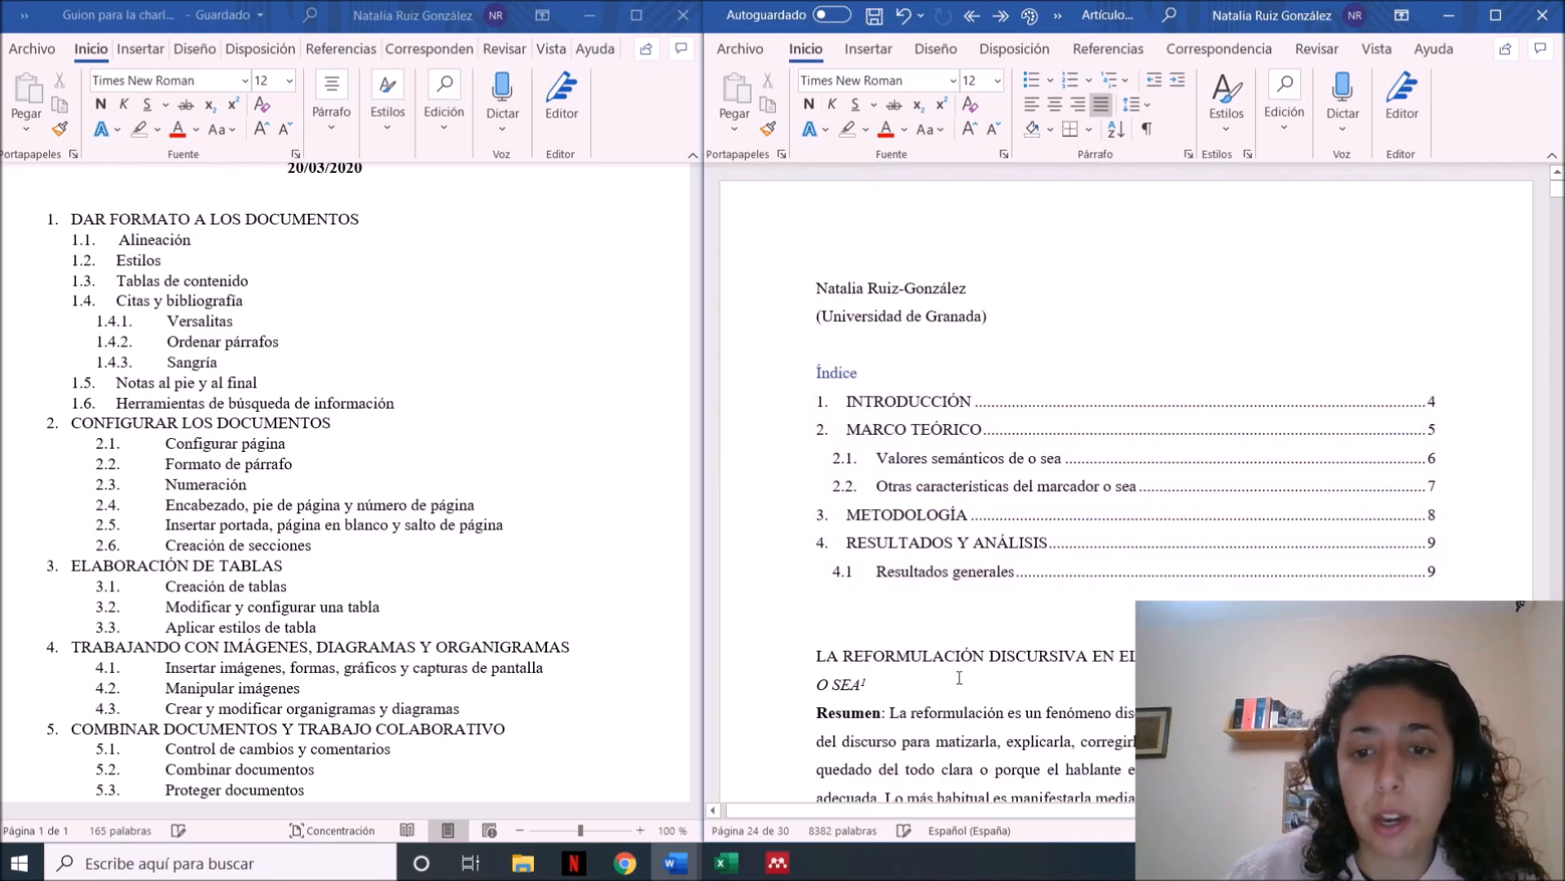
Define a new number format "1.1.1." for the blank line below the INTRODUCCIÓN heading
click(959, 678)
key(Page_Down)
key(Page_Down)
key(Page_Down)
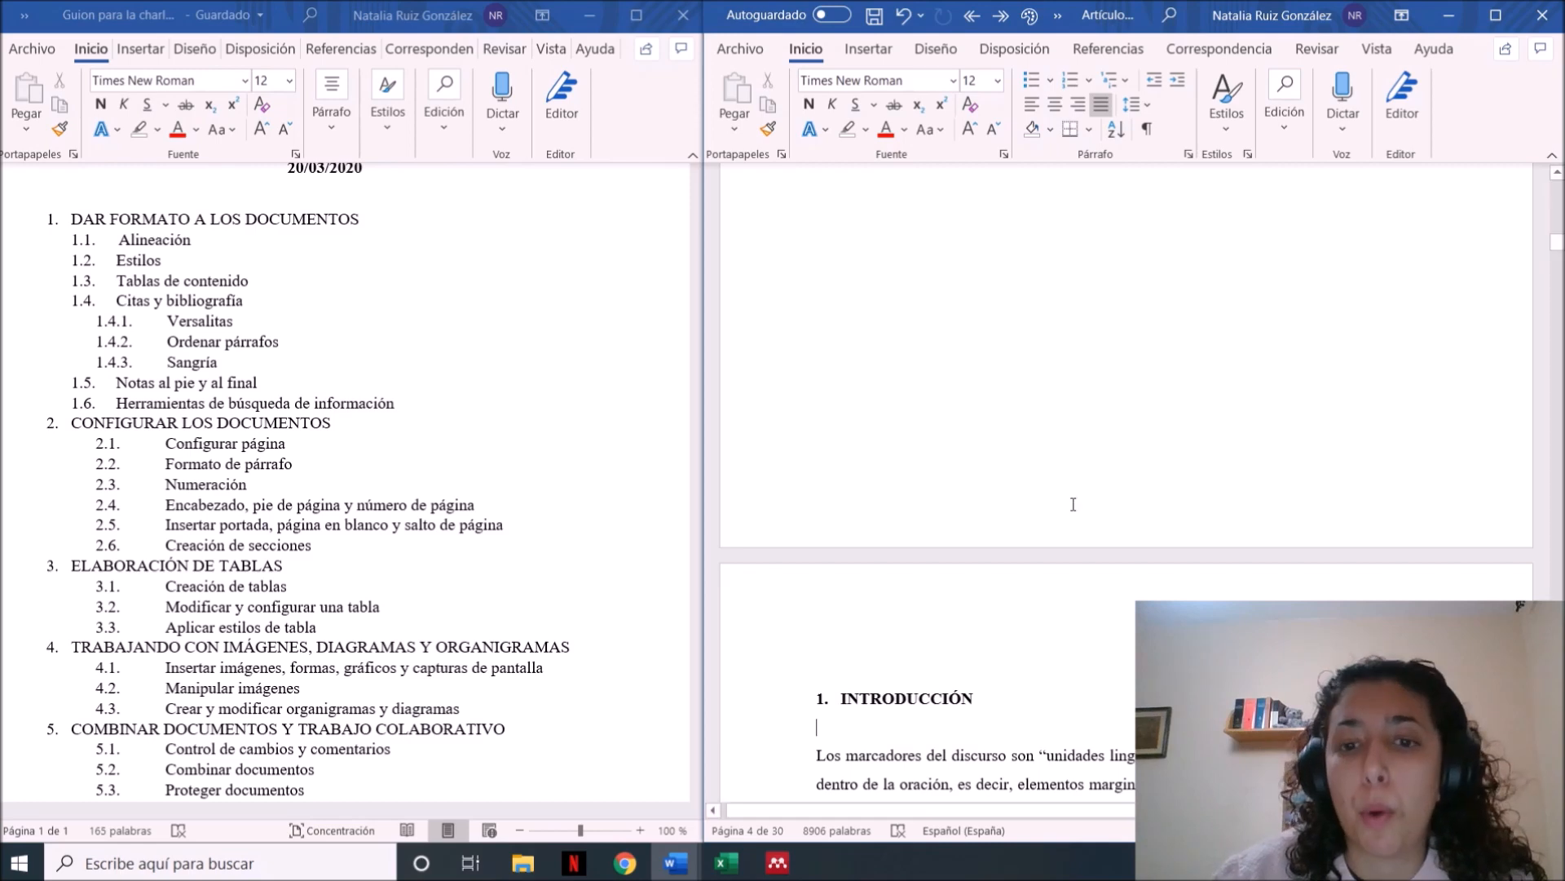
click(1092, 81)
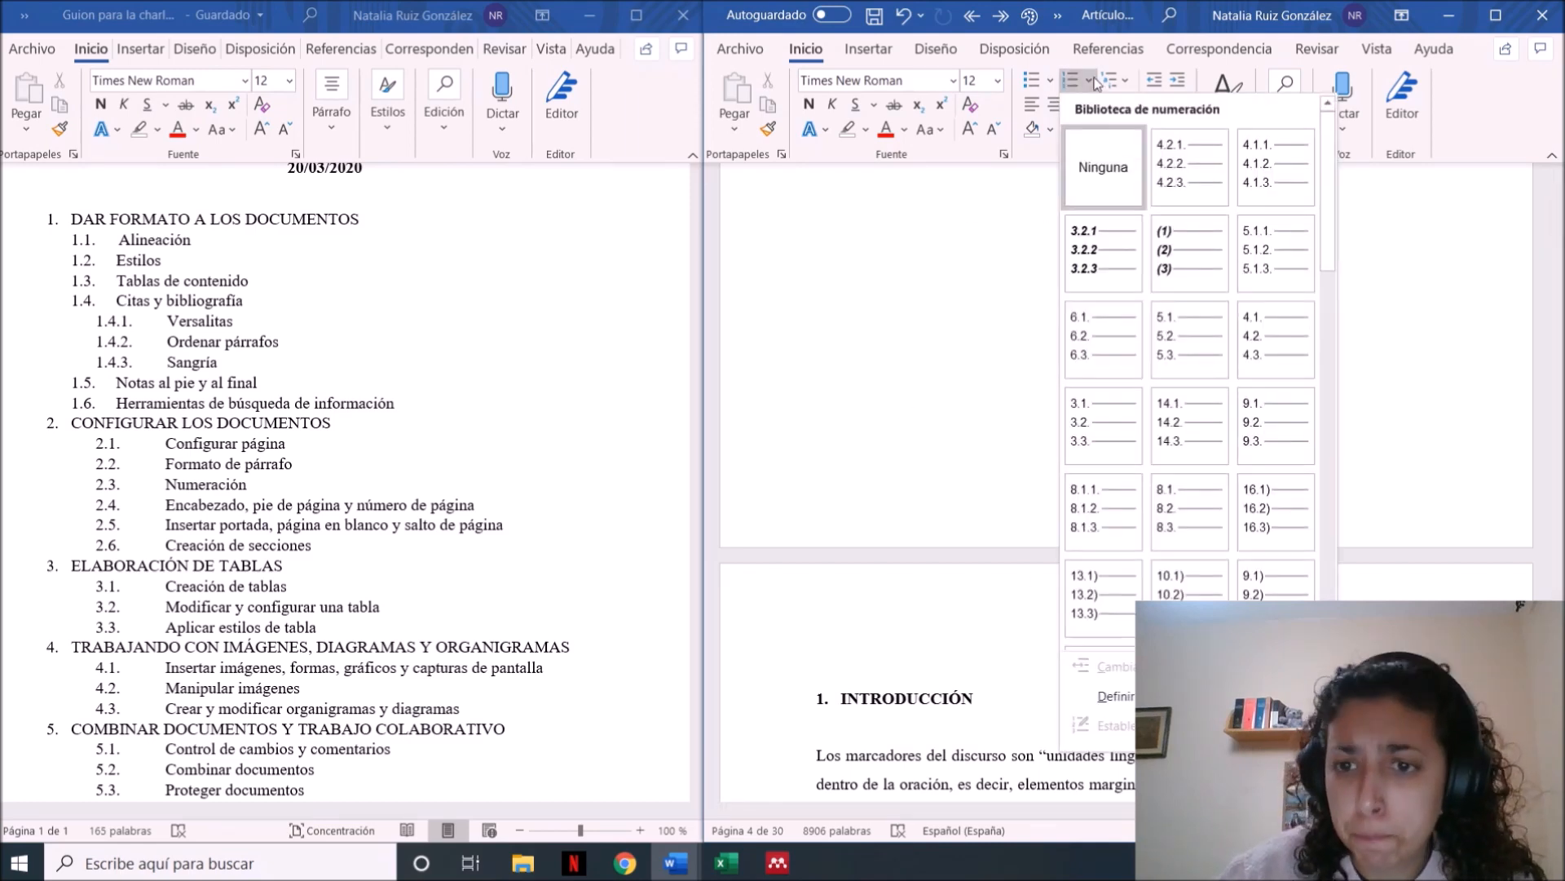
click(1117, 696)
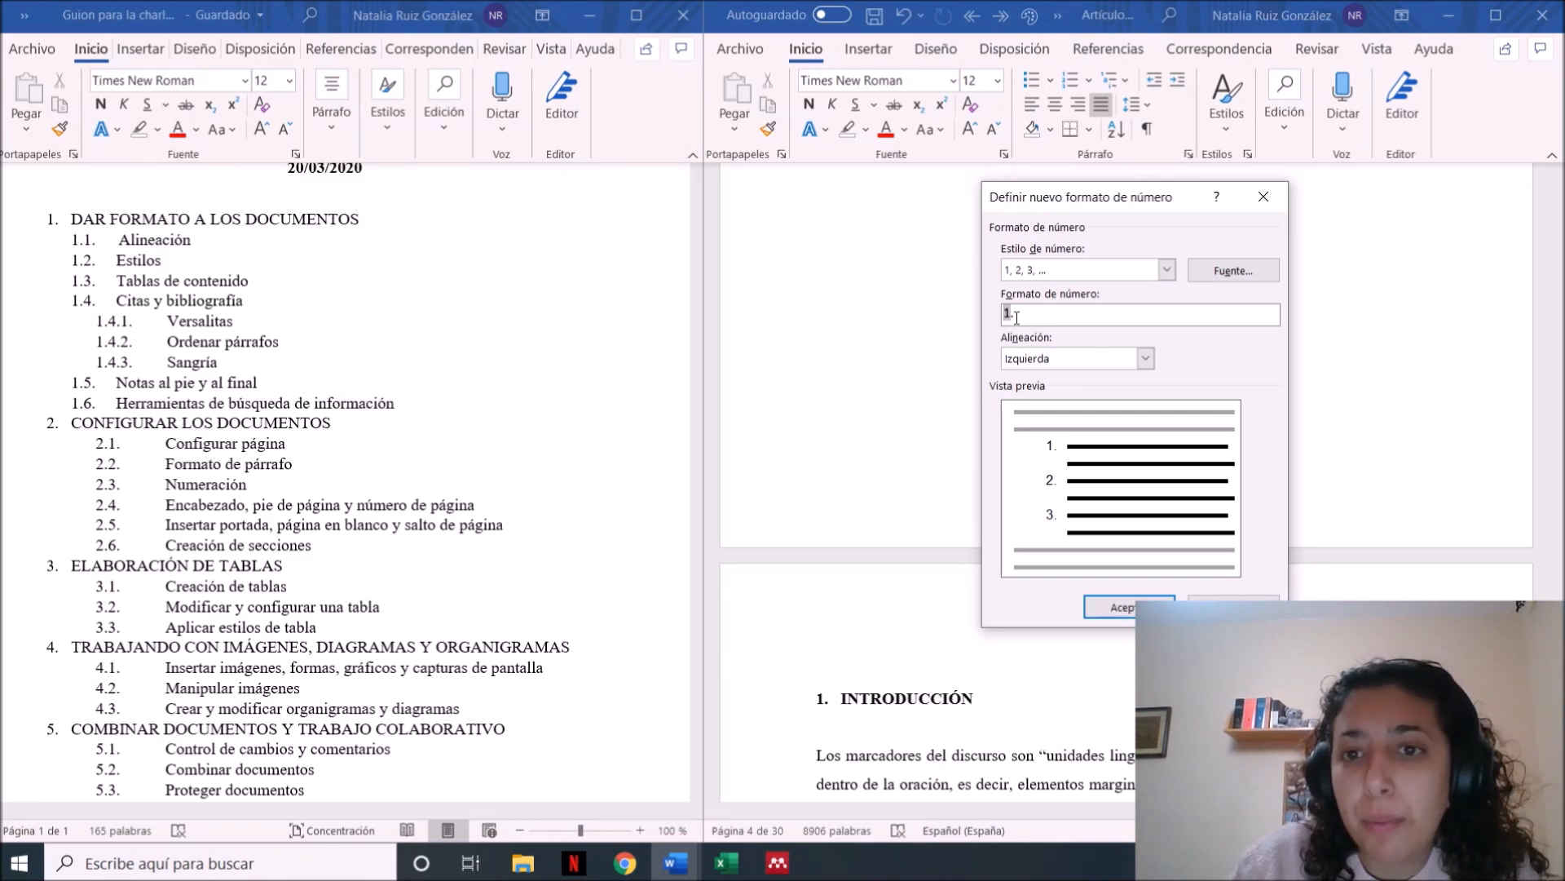
text(1.1.)
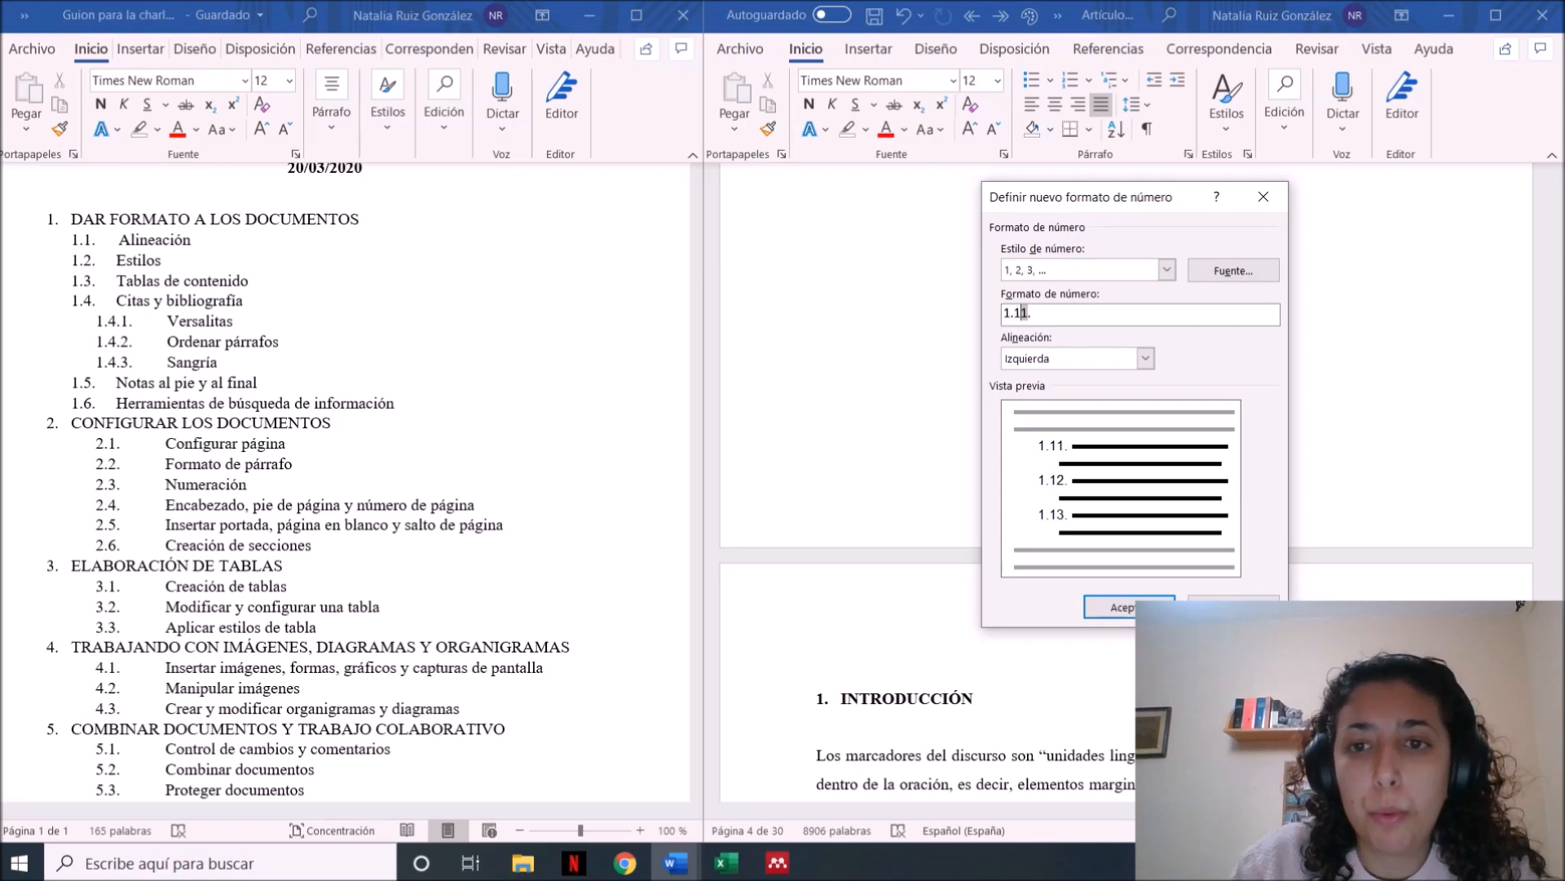
click(1126, 607)
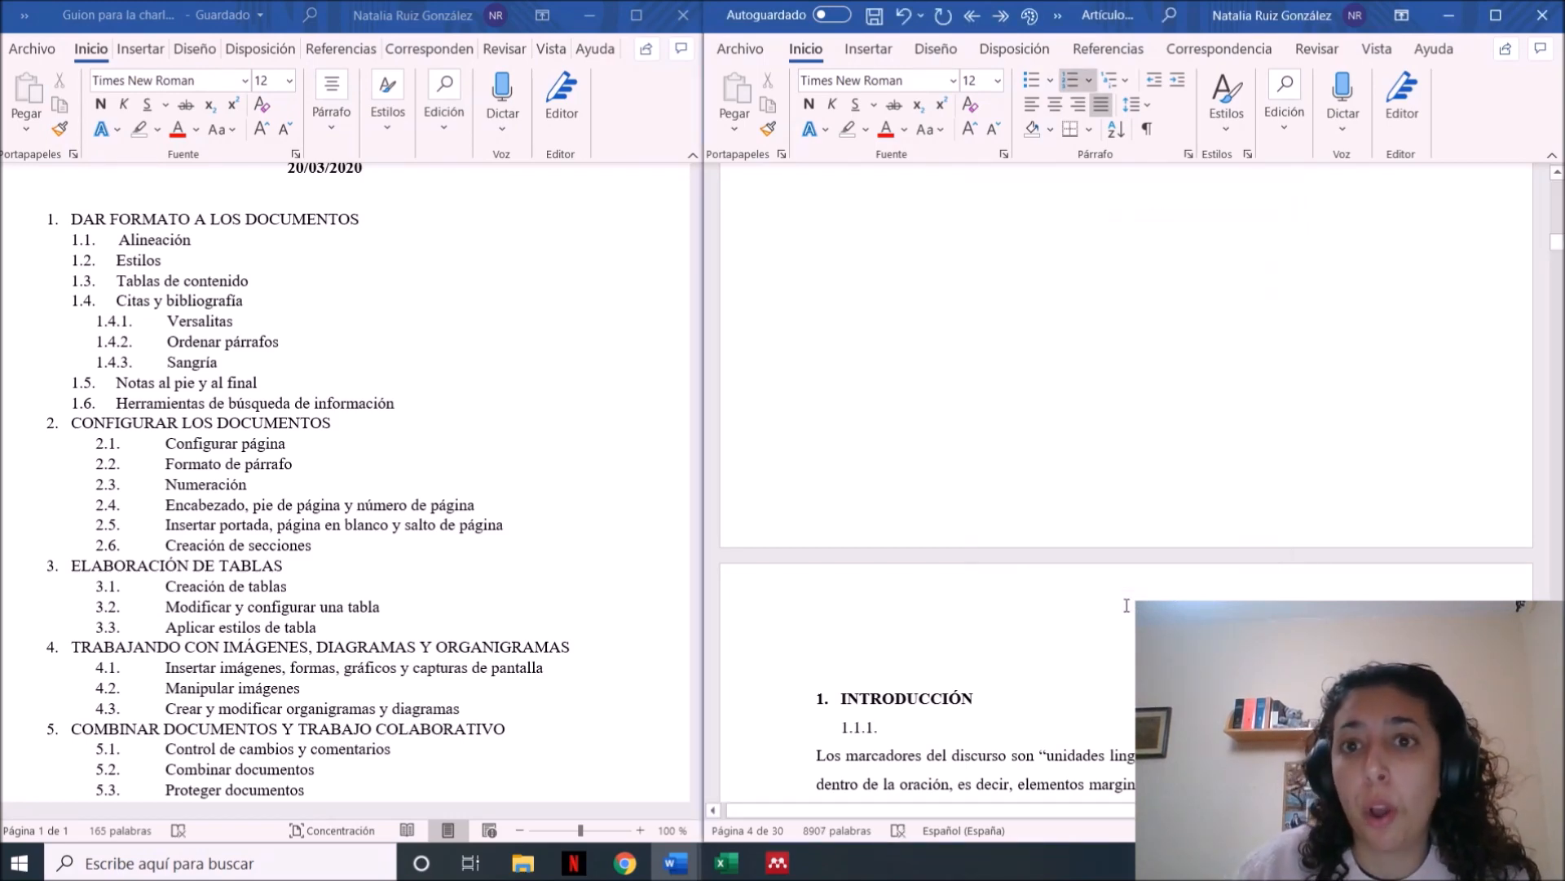
Add "Justificación" as the 1.1.1. subheading of the introduction and update the table of contents to include it
click(935, 49)
click(1014, 51)
click(1069, 105)
text(0)
key(Return)
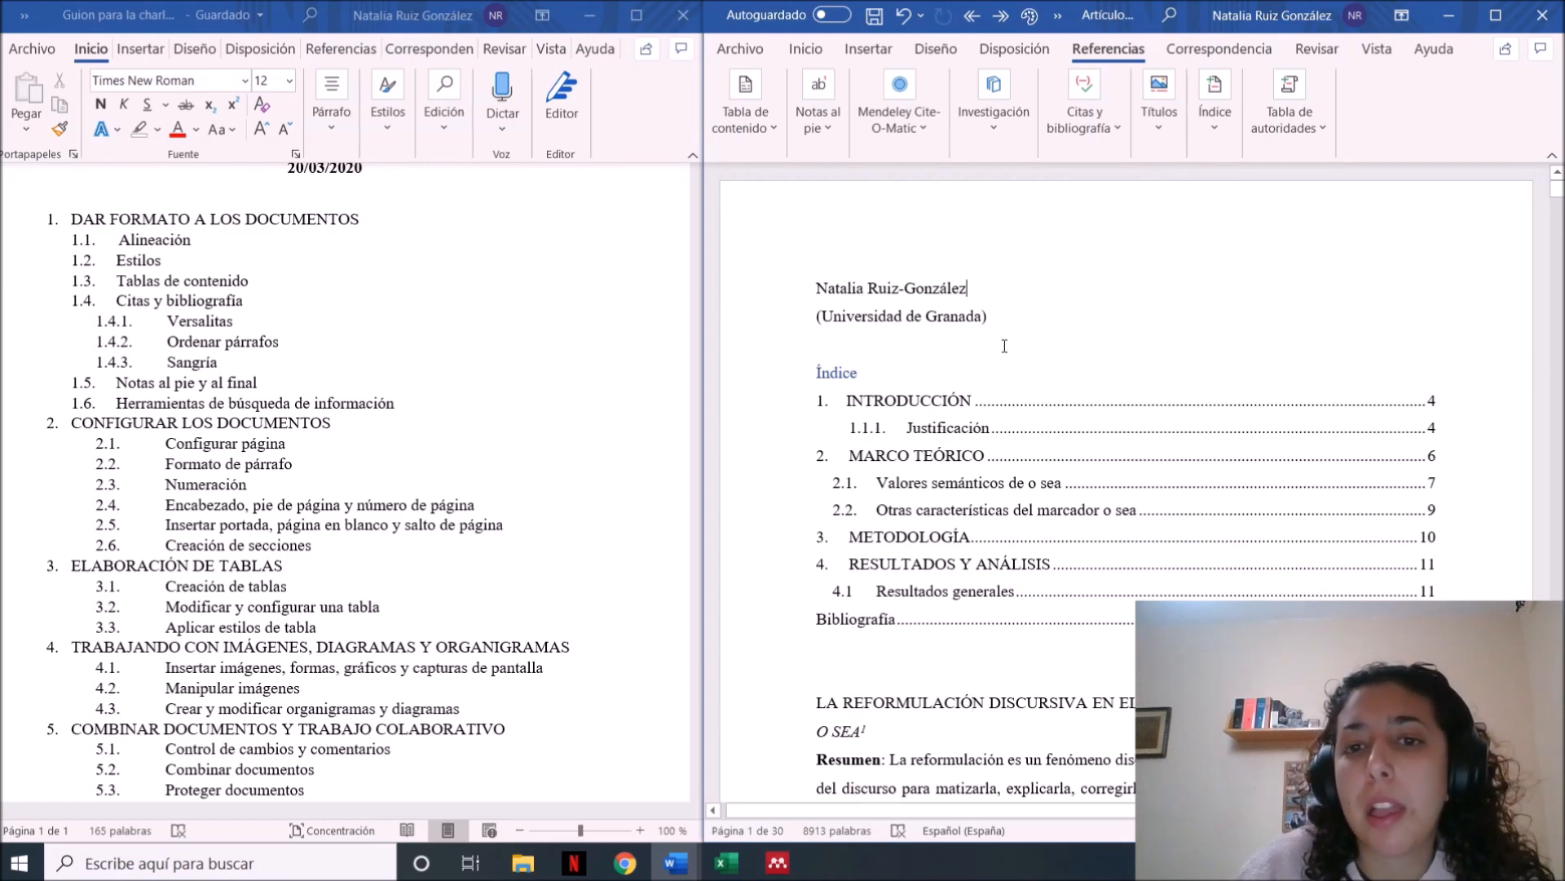
Insert page numbers at the end of the page using the simple design Número sin formato 3
click(805, 49)
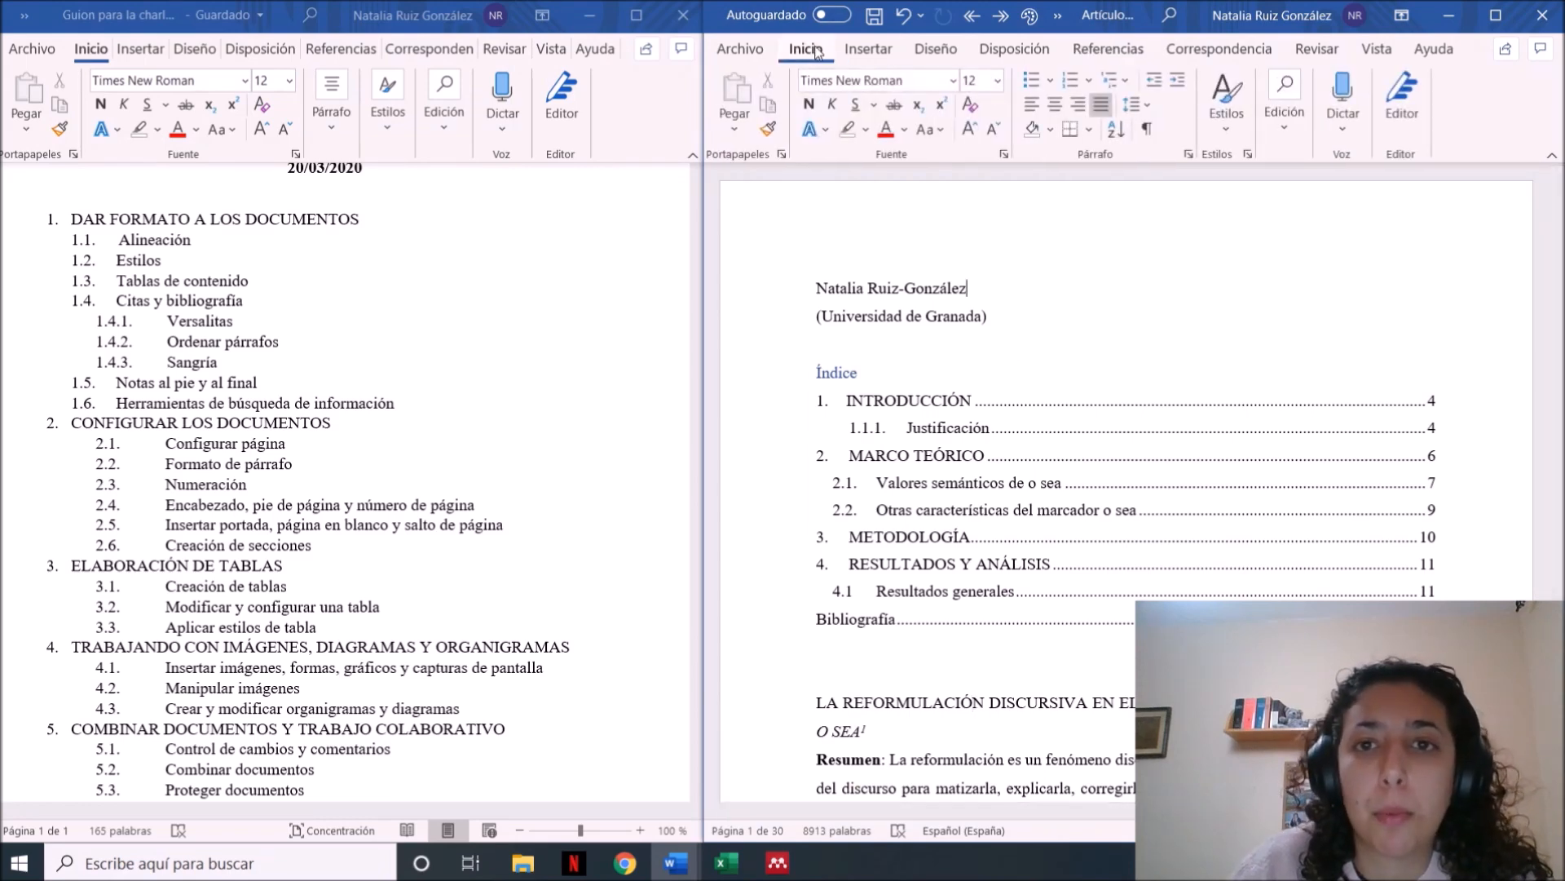
click(871, 50)
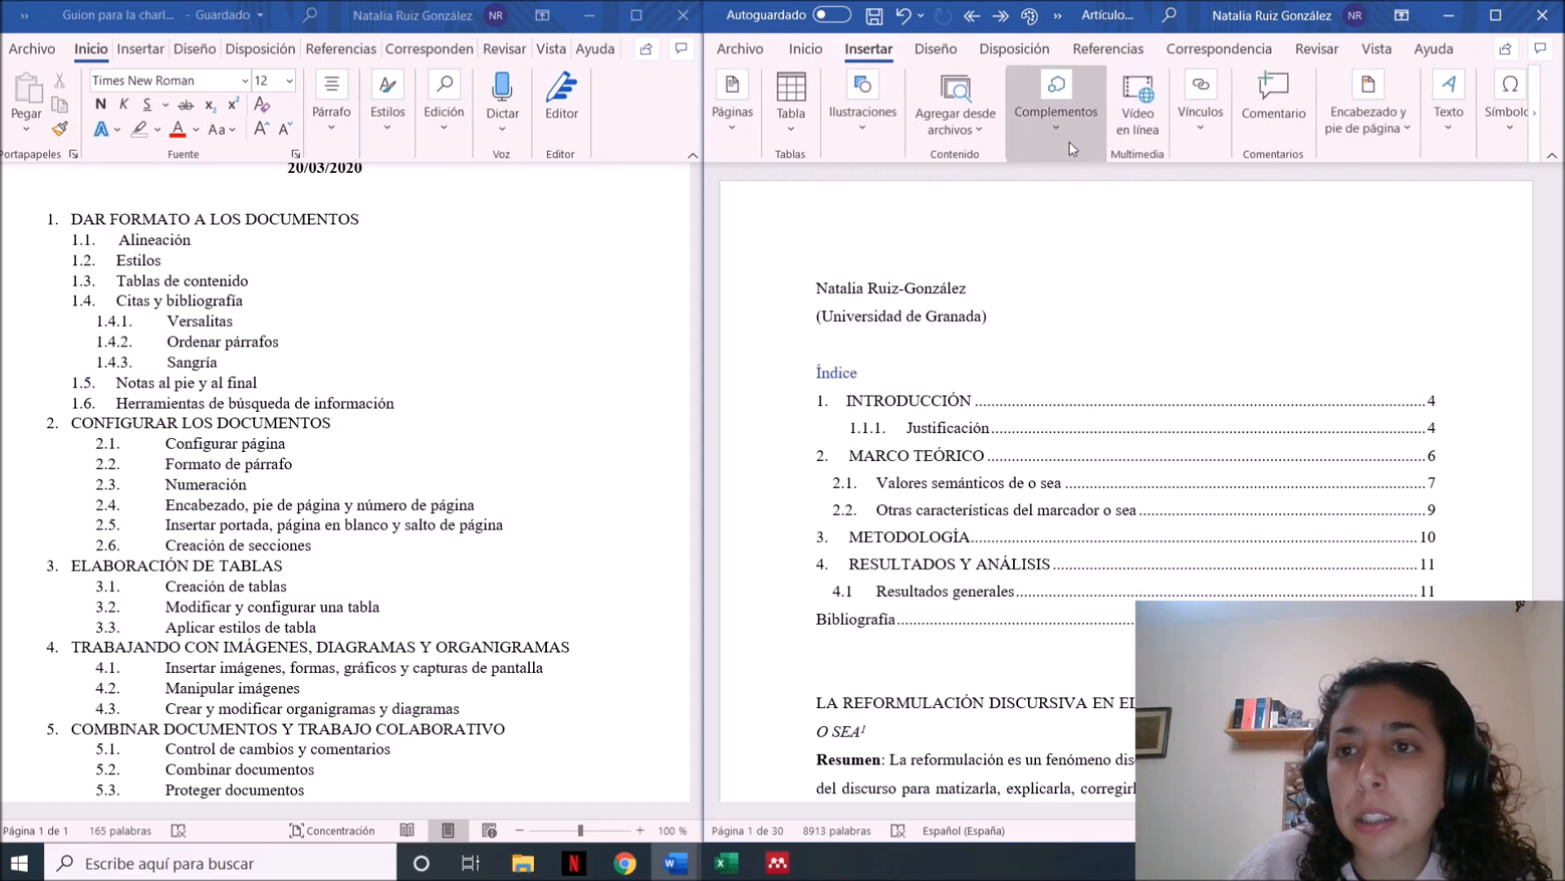
click(1407, 133)
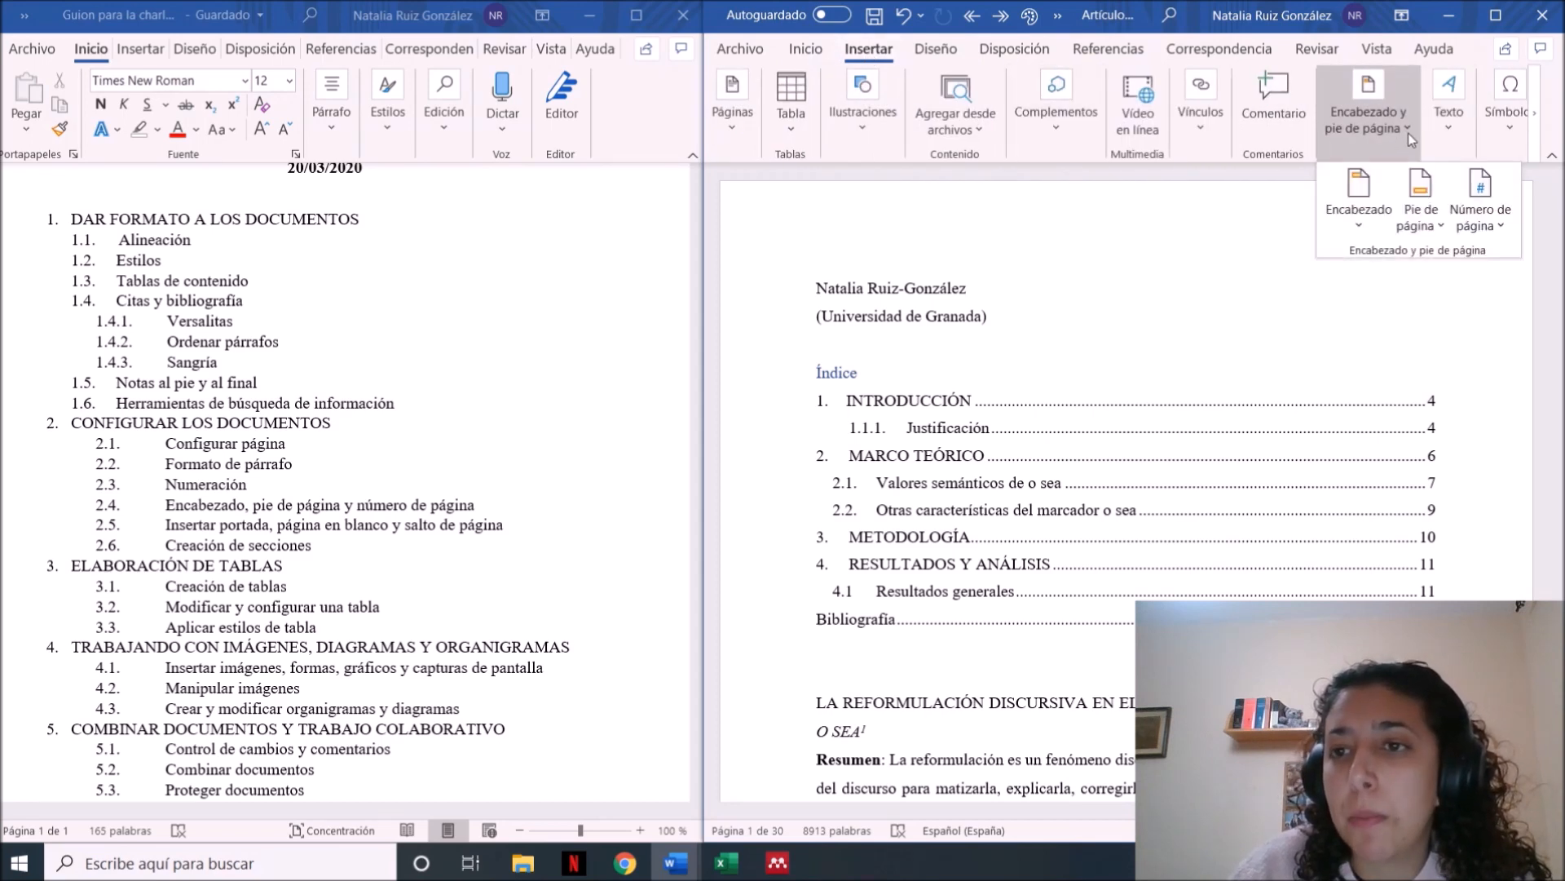
click(1492, 218)
click(1497, 256)
mouse_move(1435, 284)
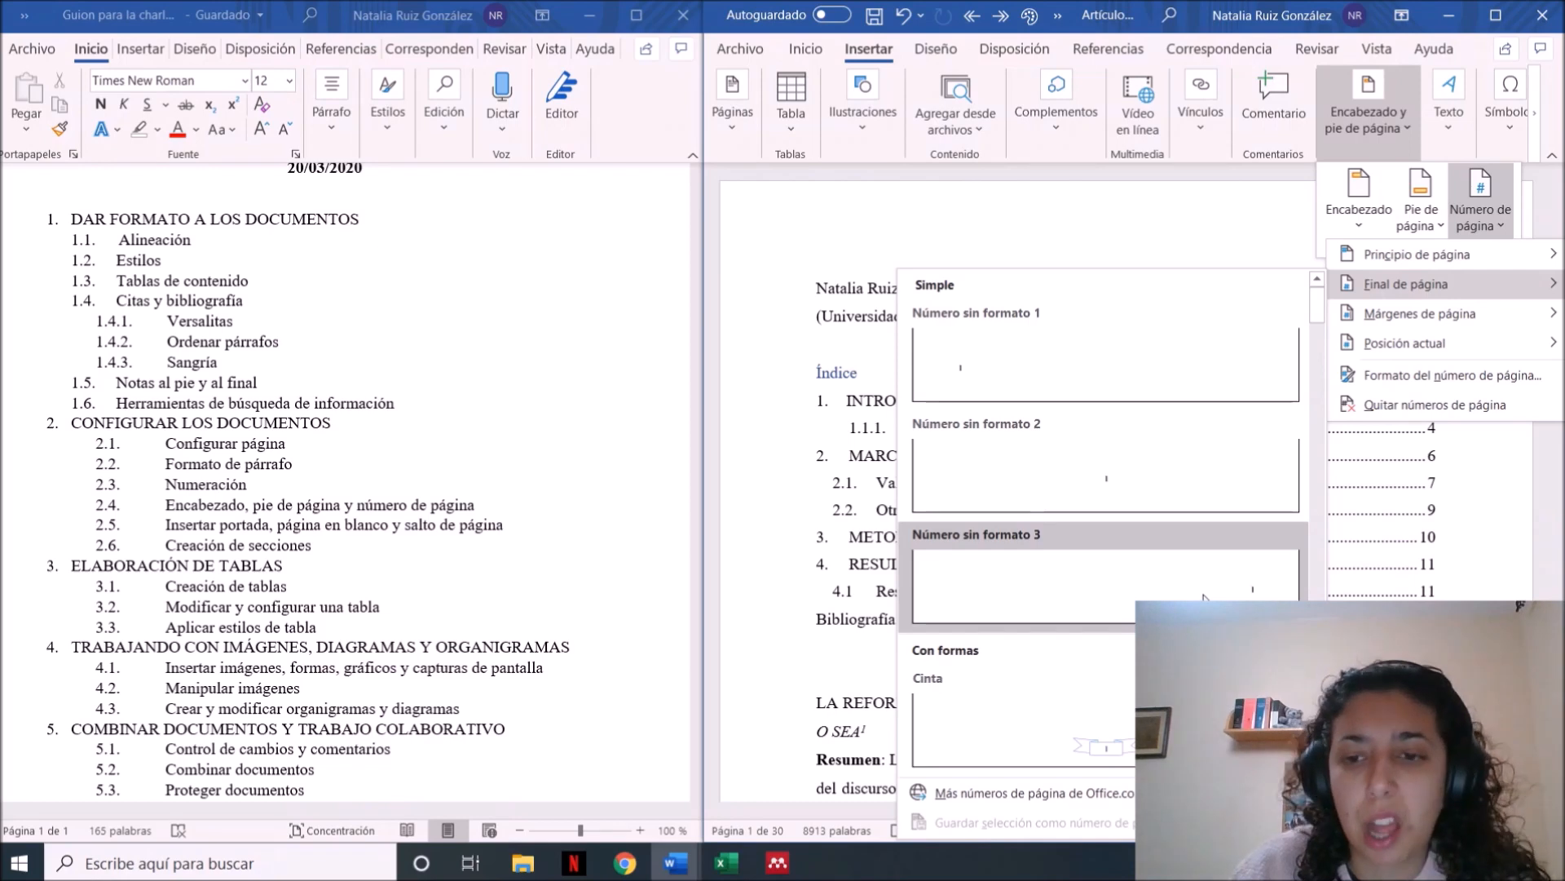
click(1204, 600)
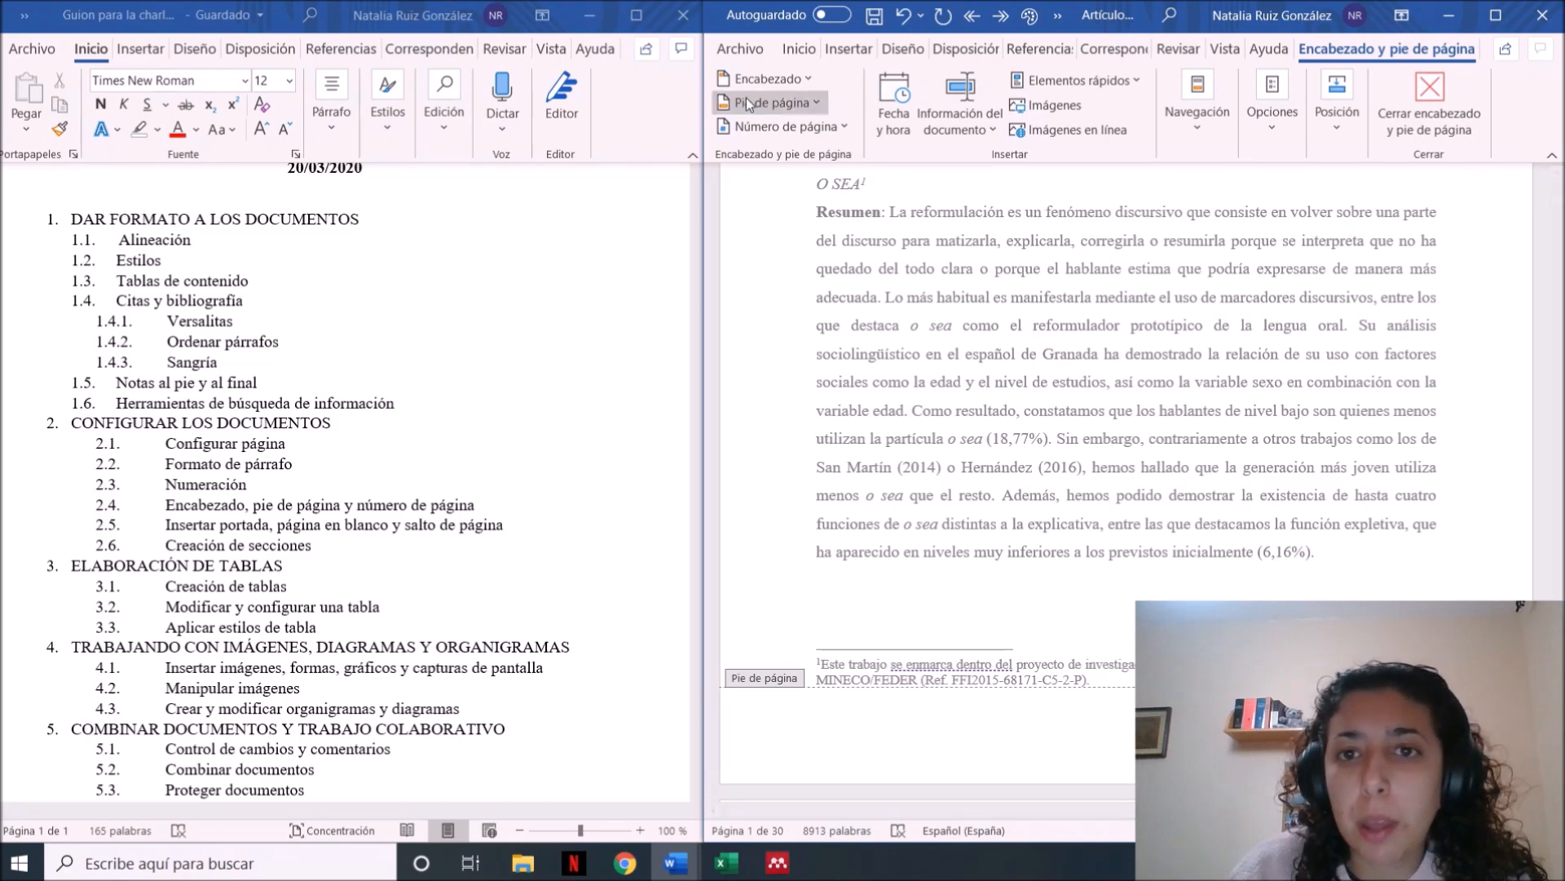
Make the first page's header and footer different (Primera página diferente) and leave header and footer editing
click(1297, 140)
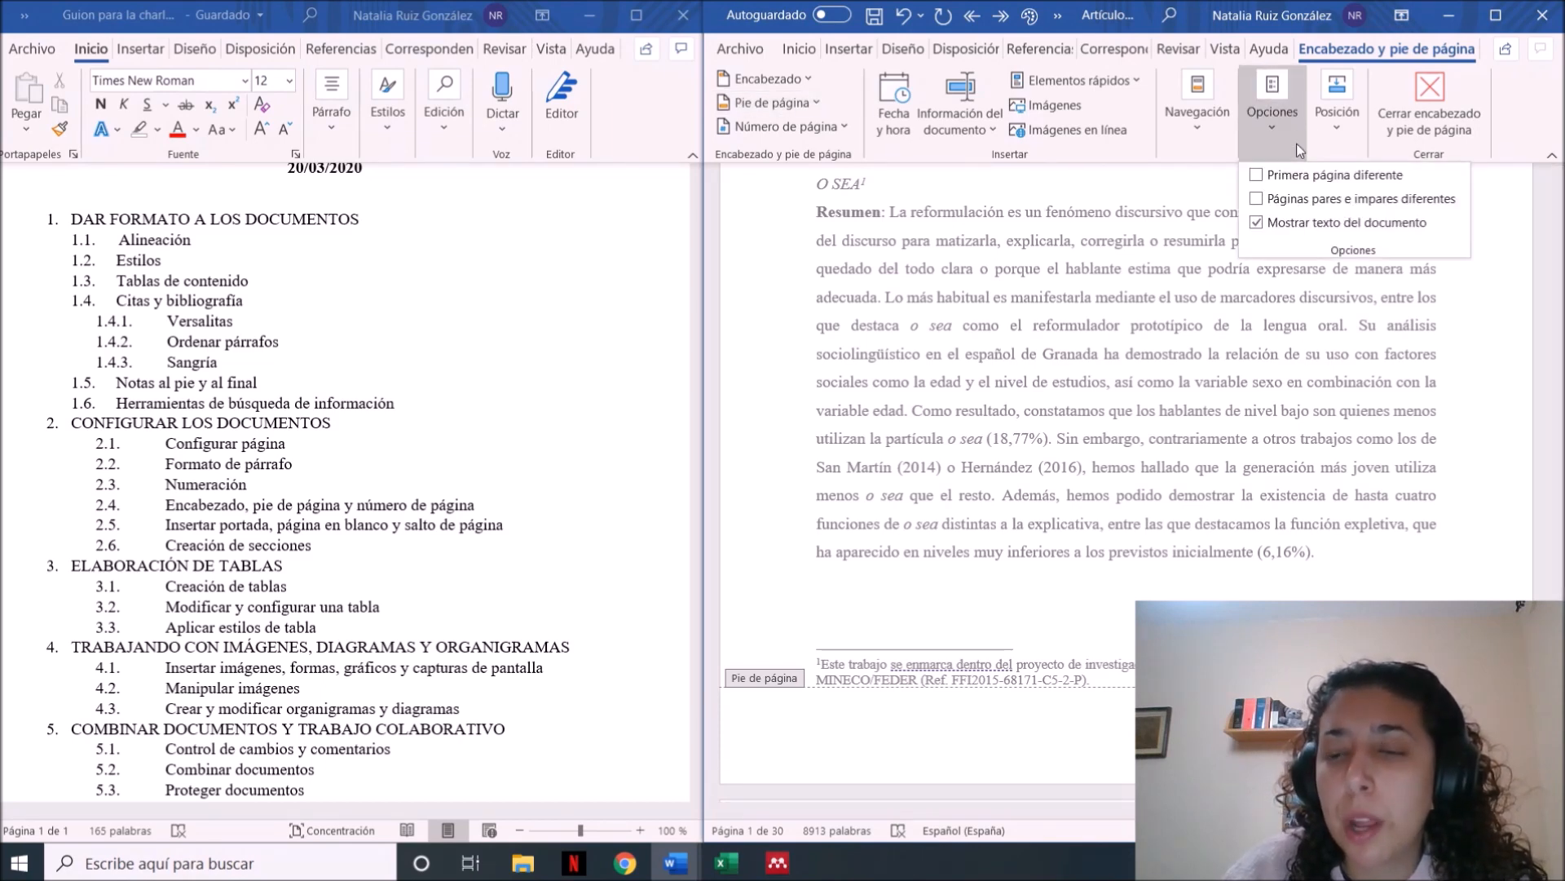
click(1274, 184)
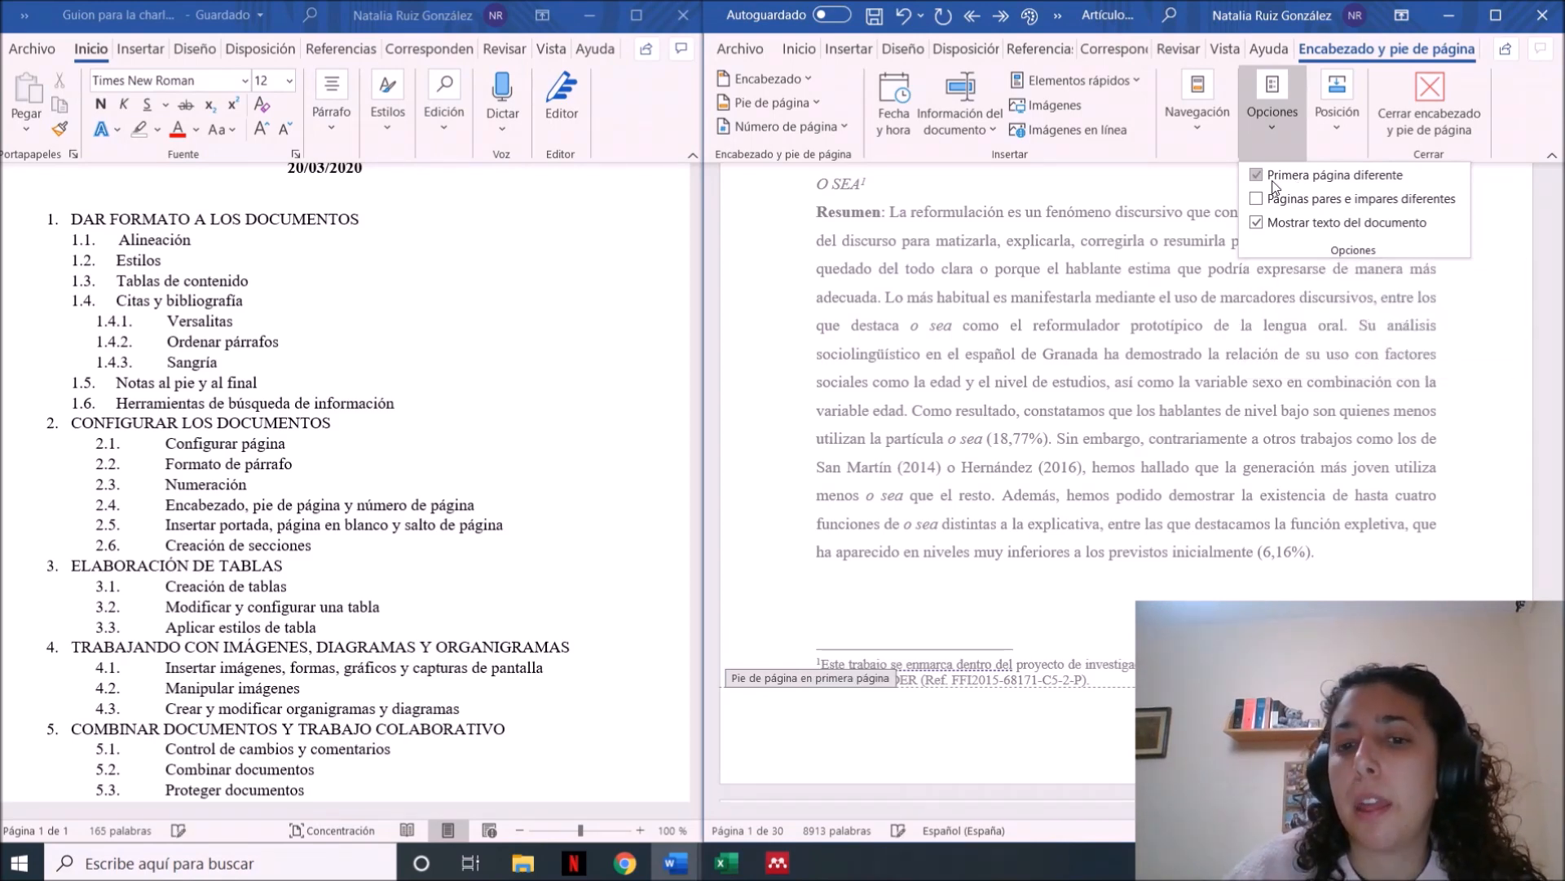
click(1435, 112)
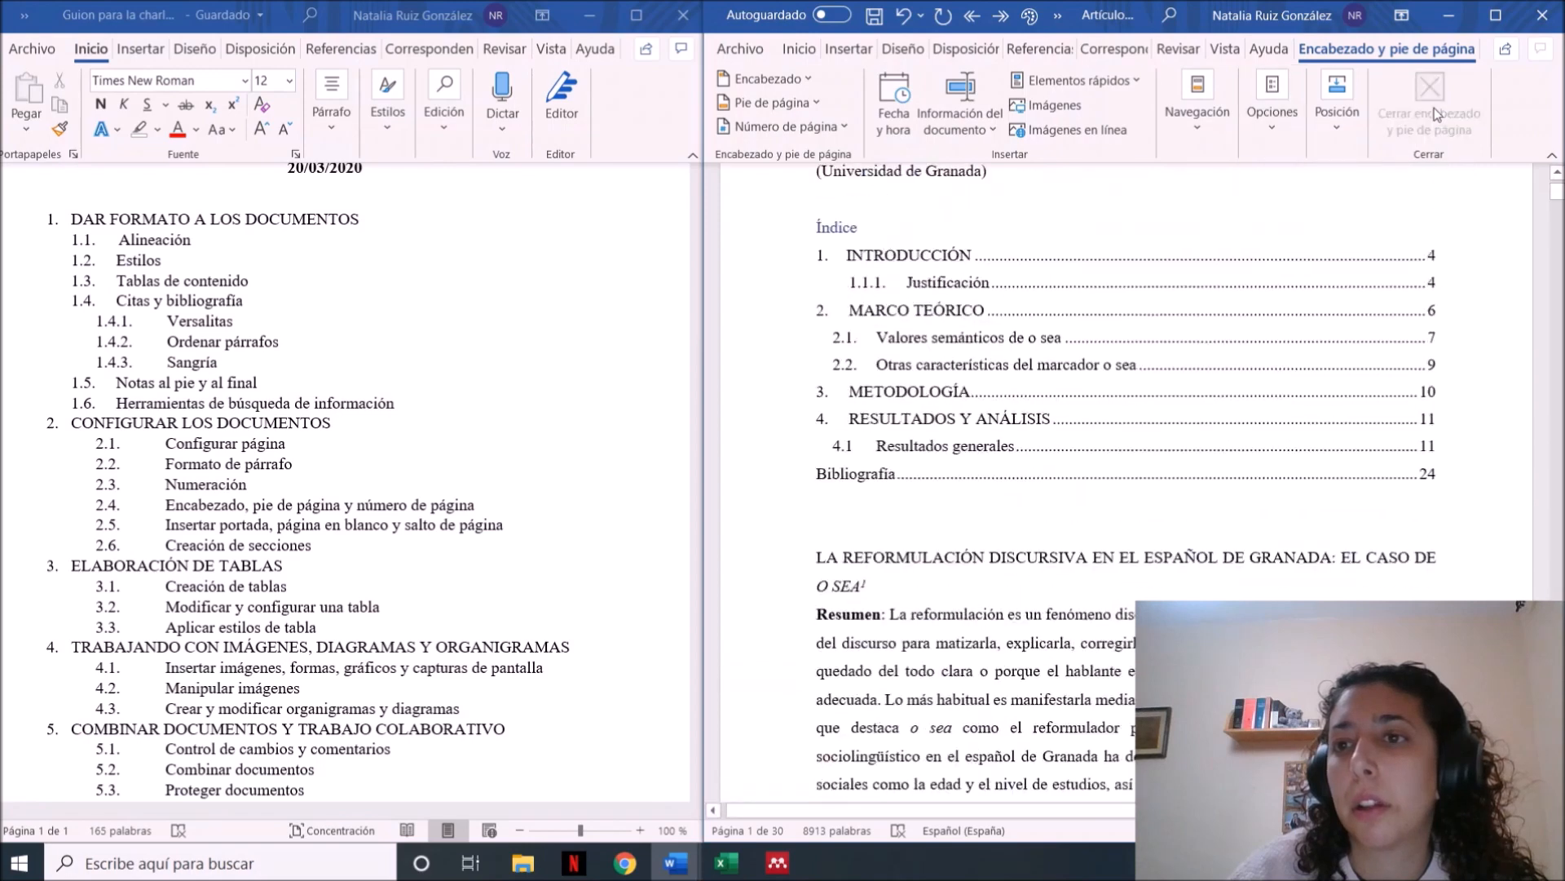
Examine the index and the page ends through the introduction to check where page numbers appear, and return to the article's start
click(1498, 394)
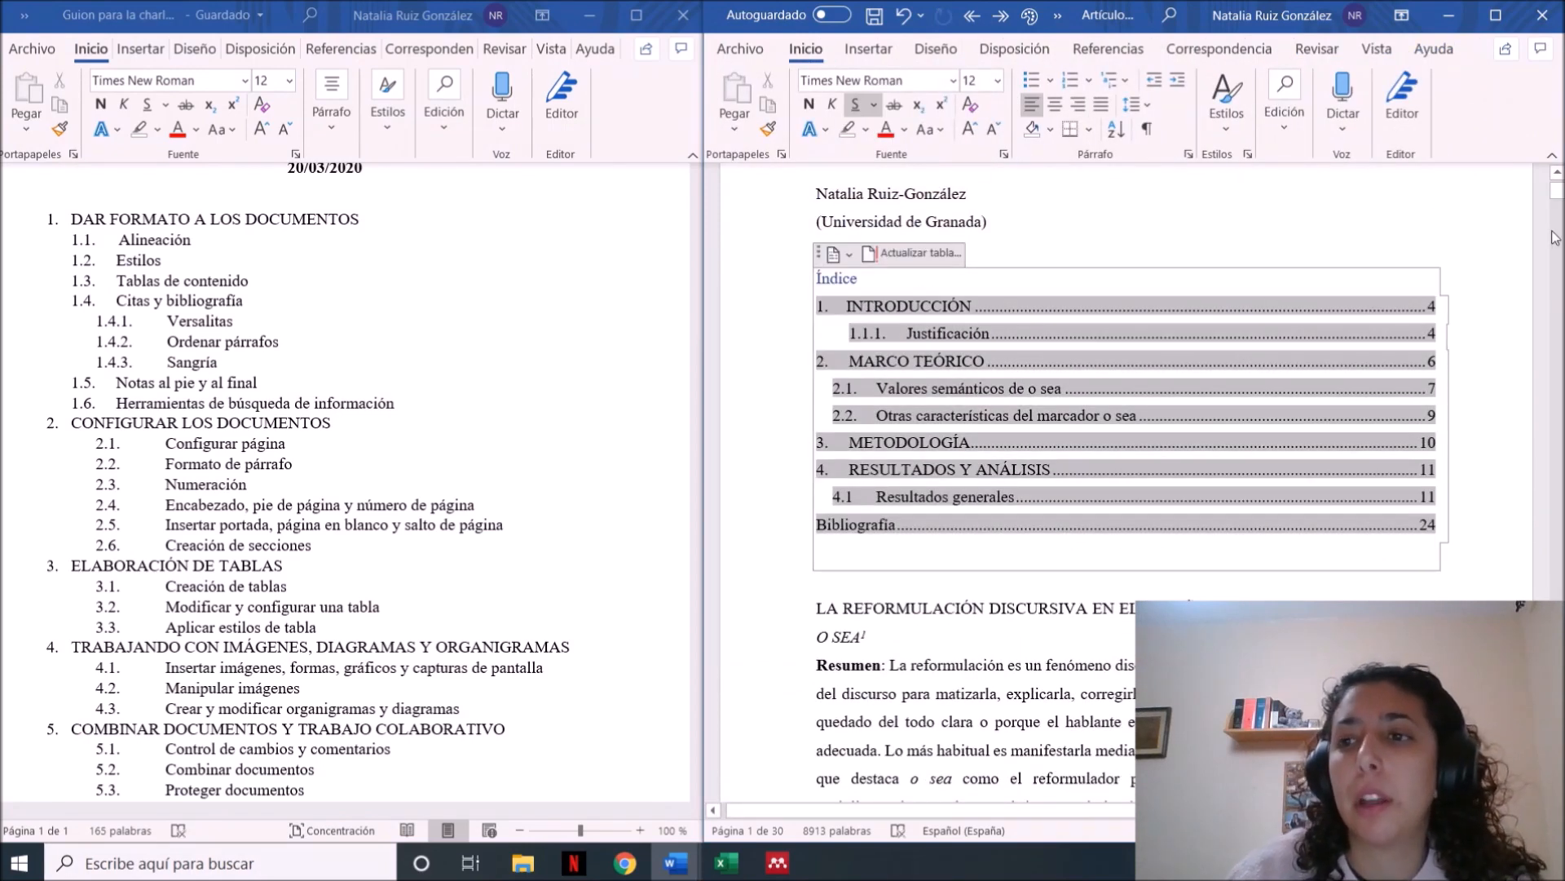
click(1498, 287)
key(Down)
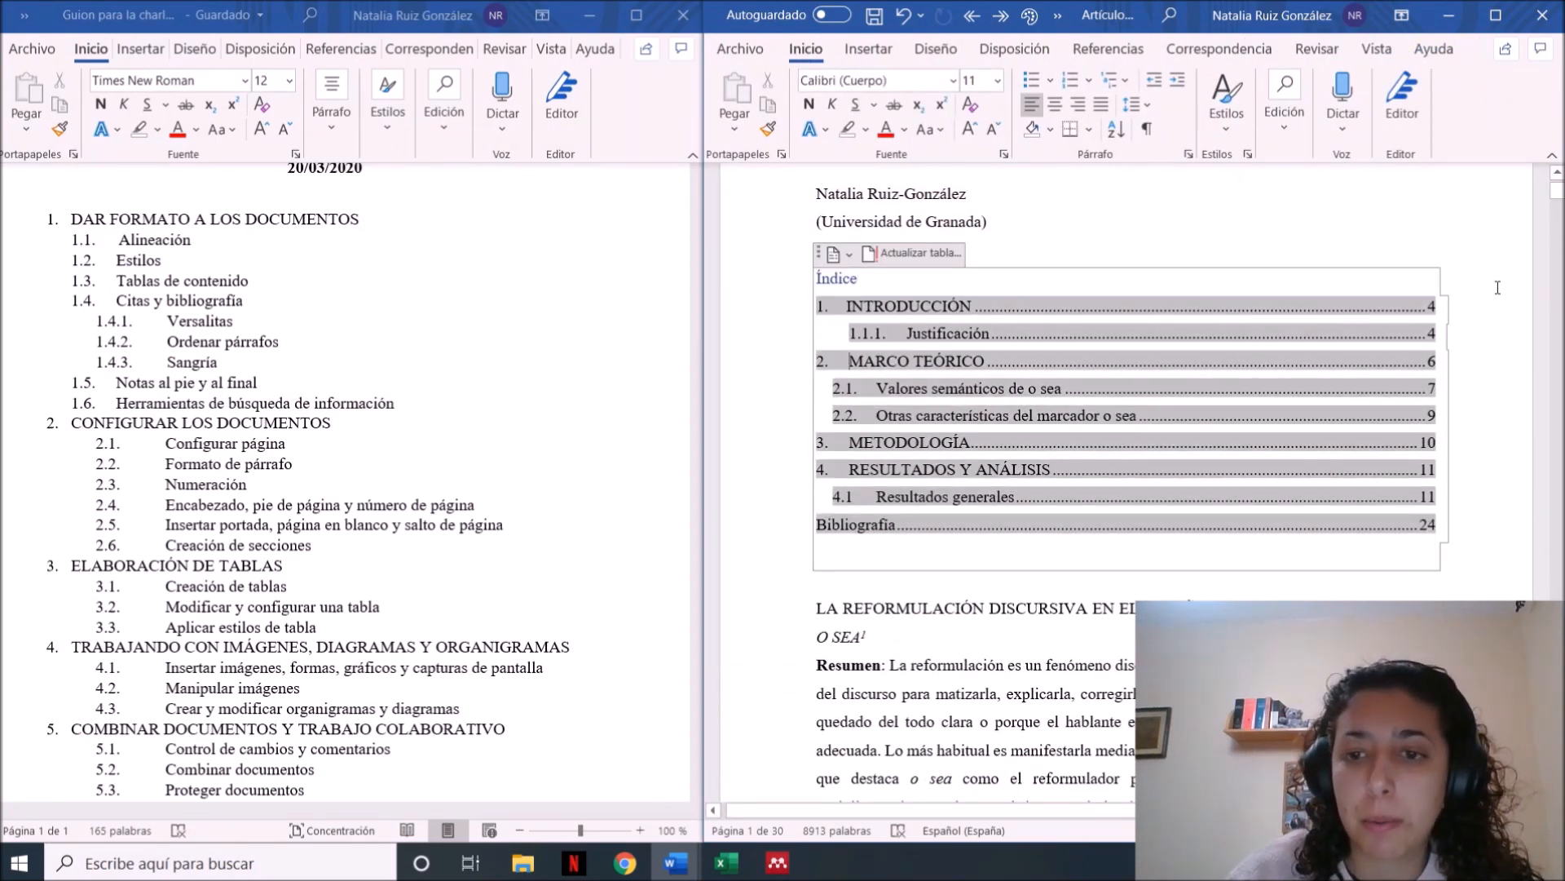
click(1419, 693)
scroll(1418, 693, down, 1)
scroll(1125, 490, down, 10)
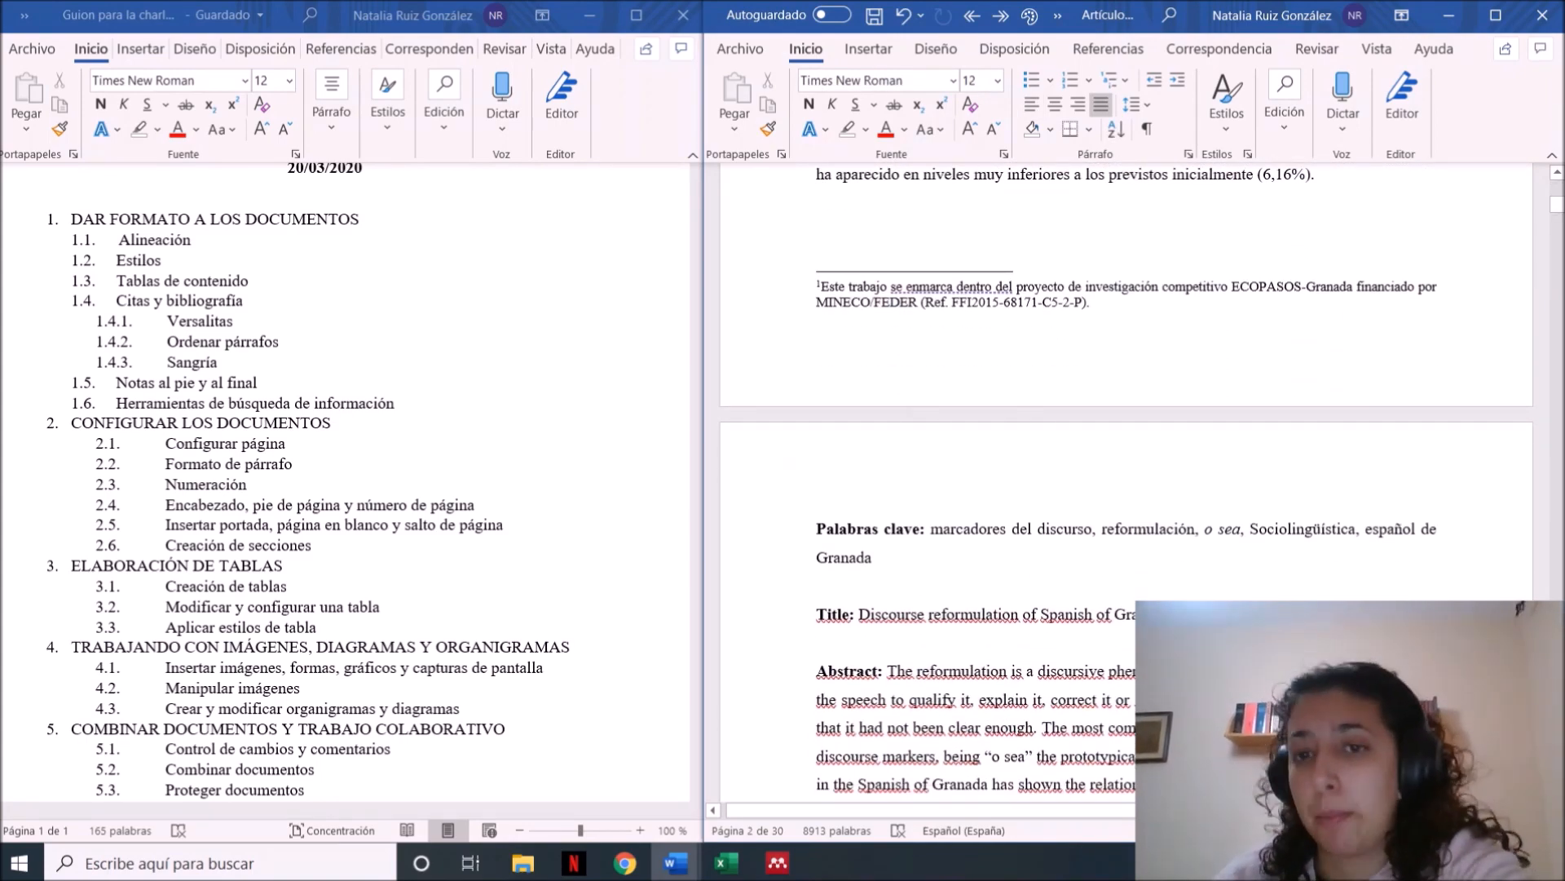
scroll(1128, 481, down, 1)
scroll(1041, 677, down, 20)
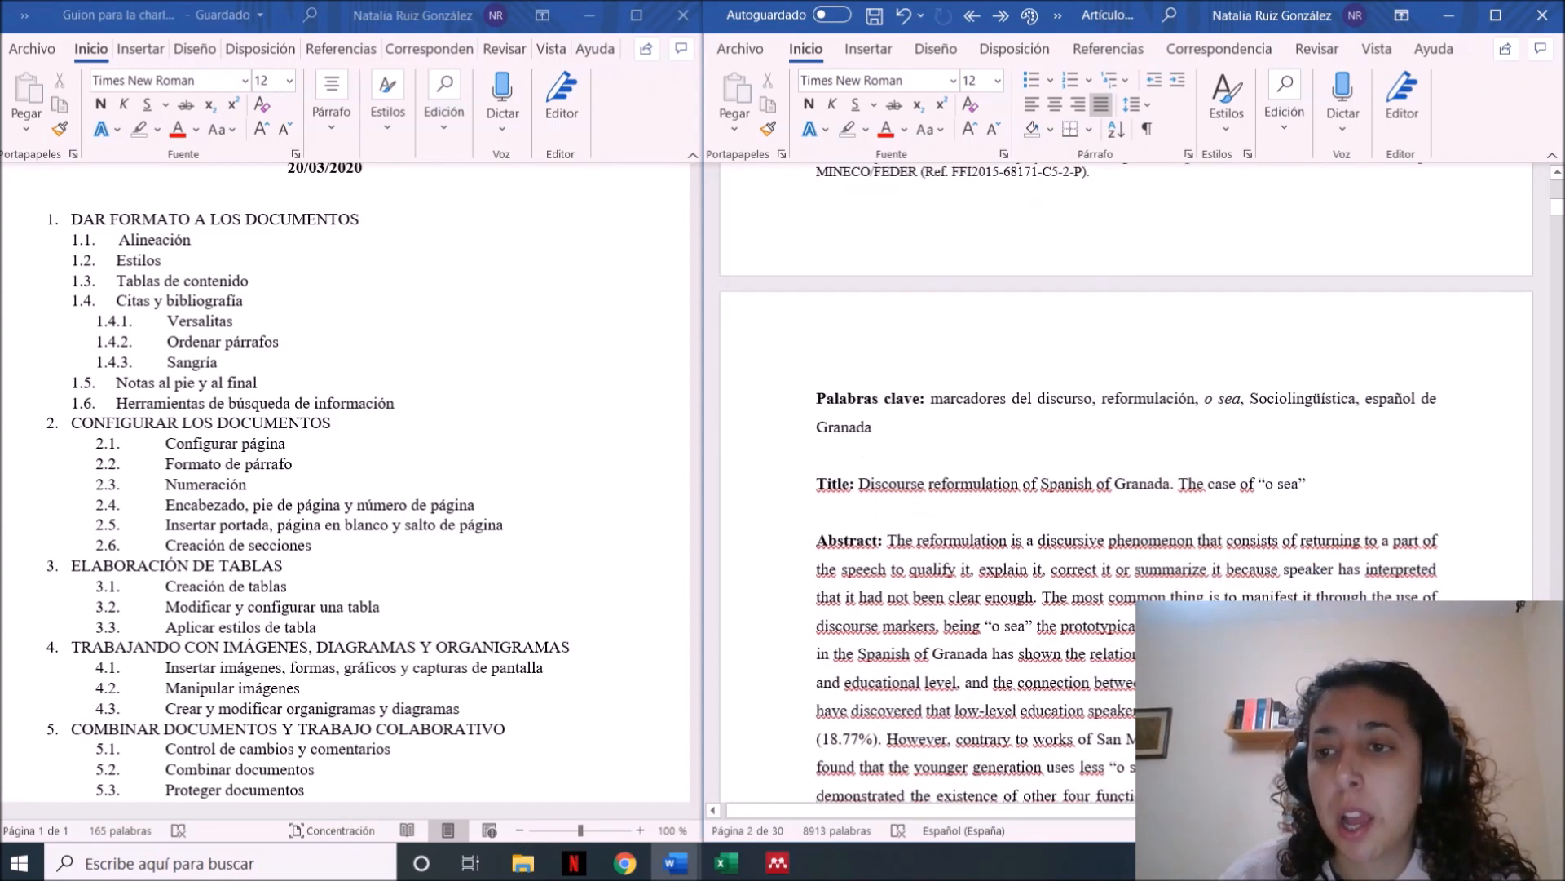
scroll(1041, 676, up, 8)
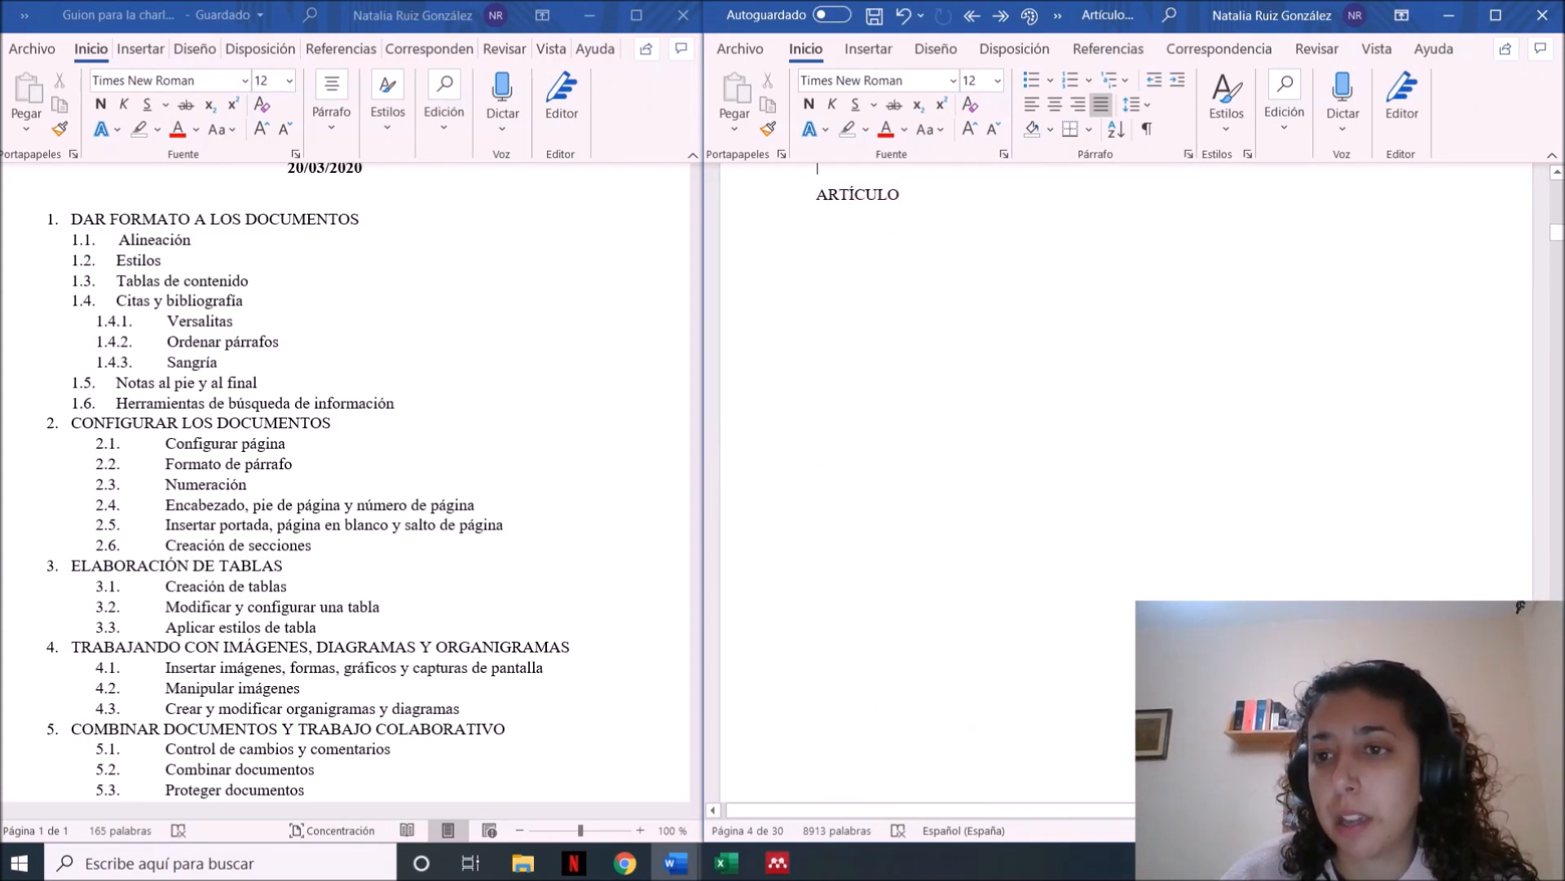
scroll(1128, 481, down, 8)
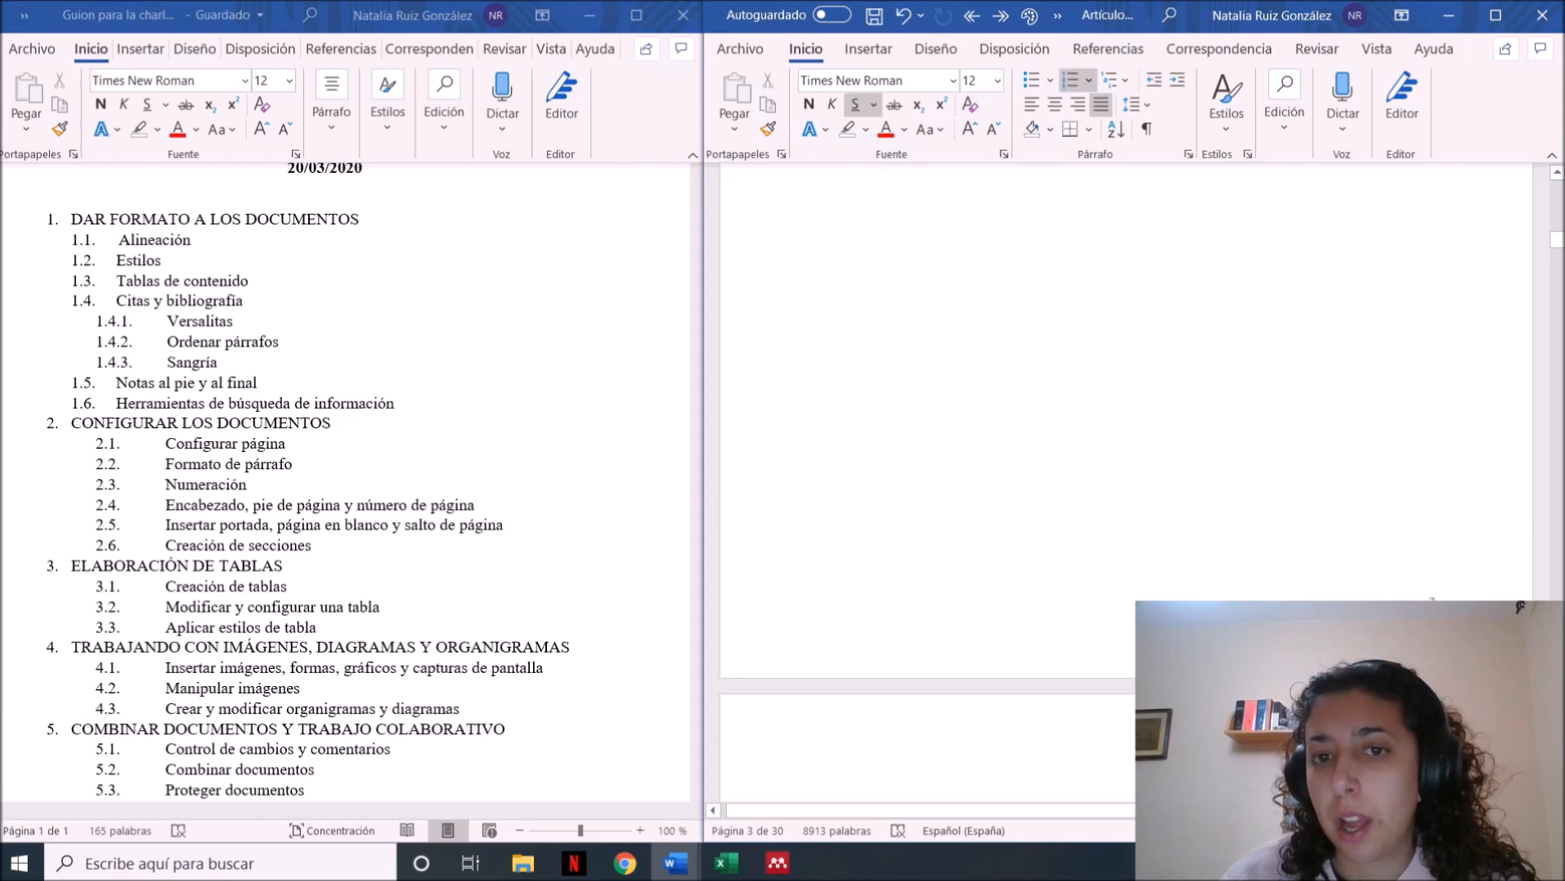
scroll(1367, 245, up, 10)
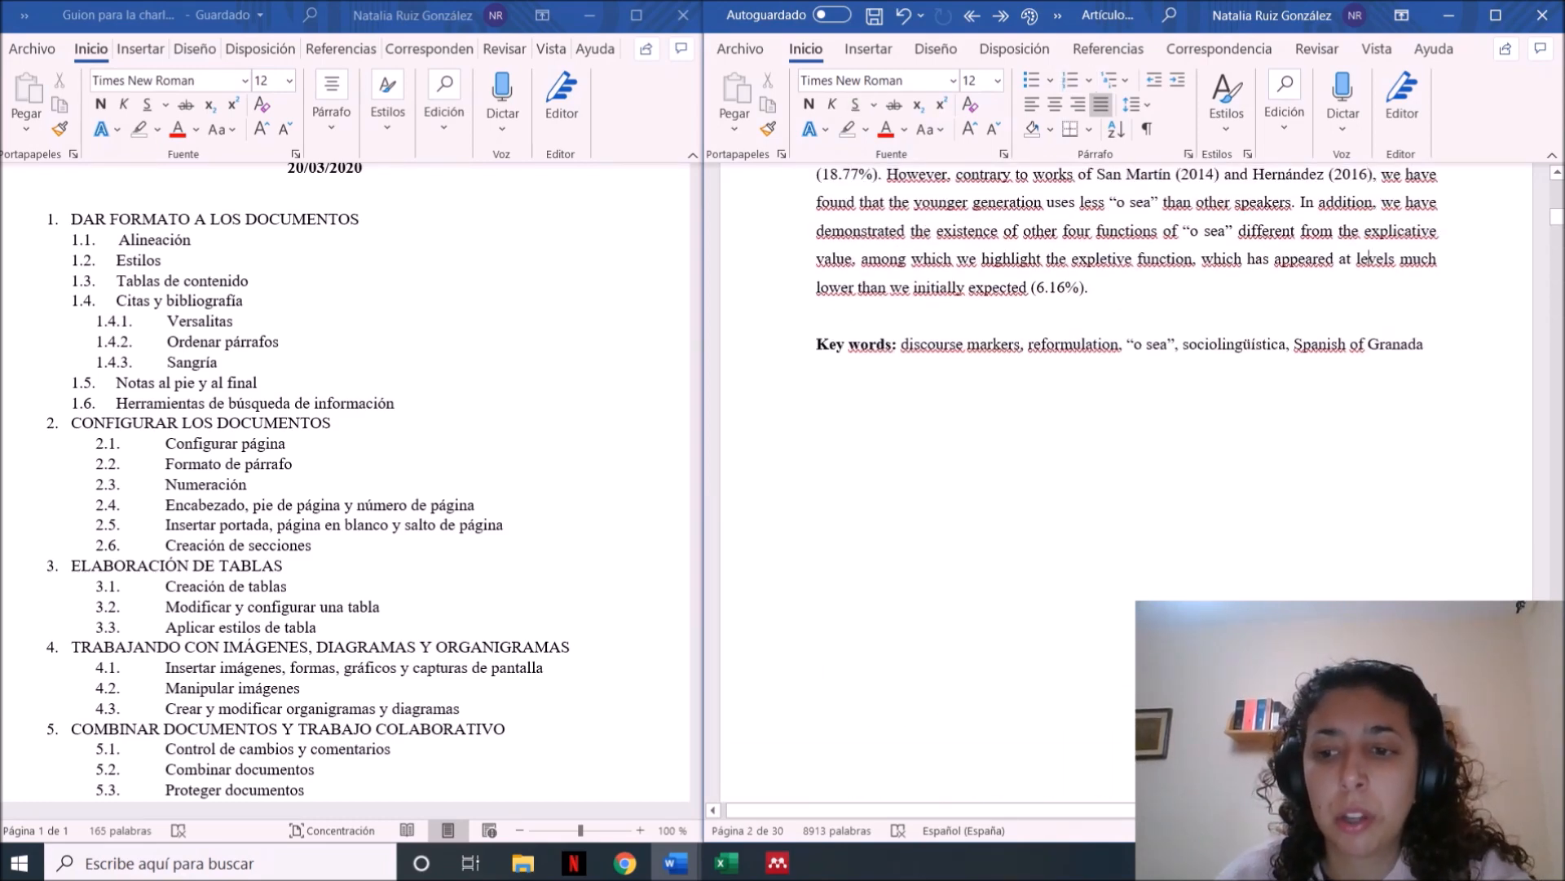
scroll(1368, 245, down, 9)
scroll(1126, 493, down, 3)
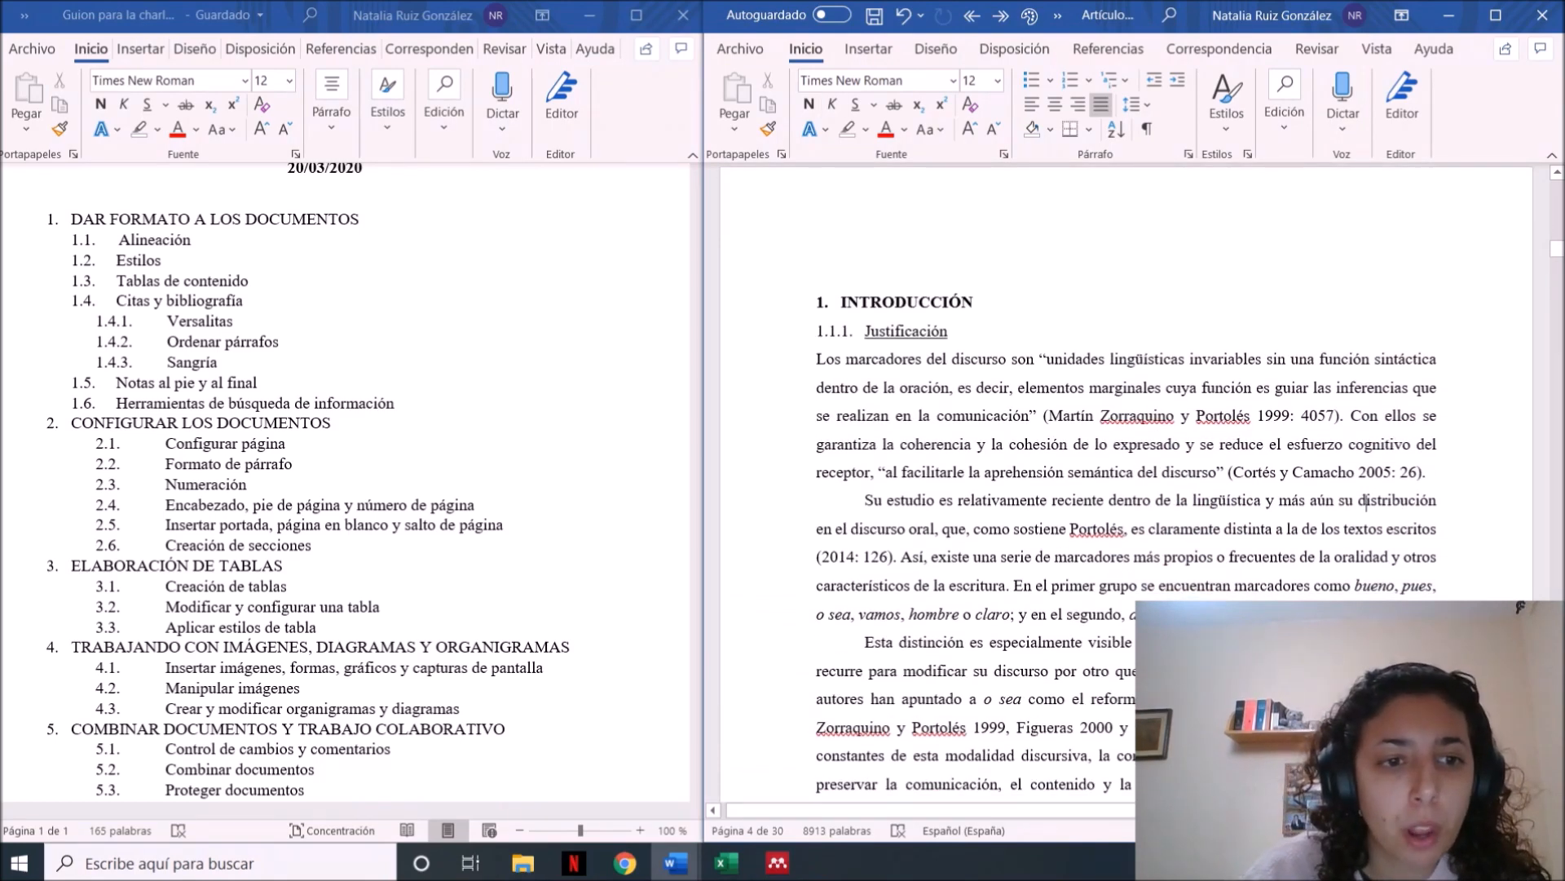
scroll(1367, 360, up, 12)
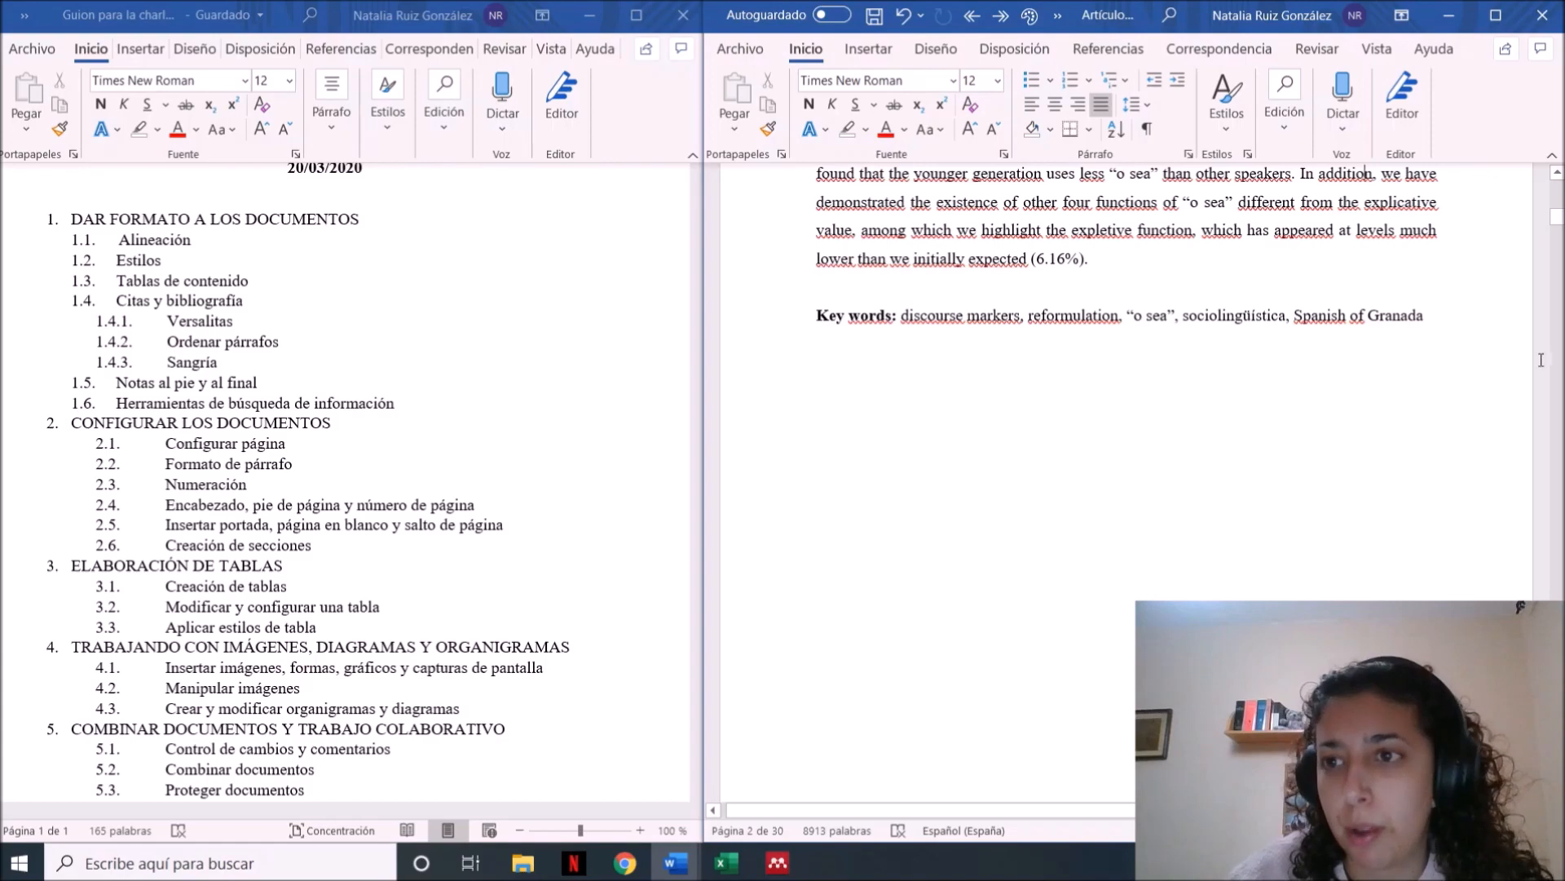
scroll(1320, 325, up, 10)
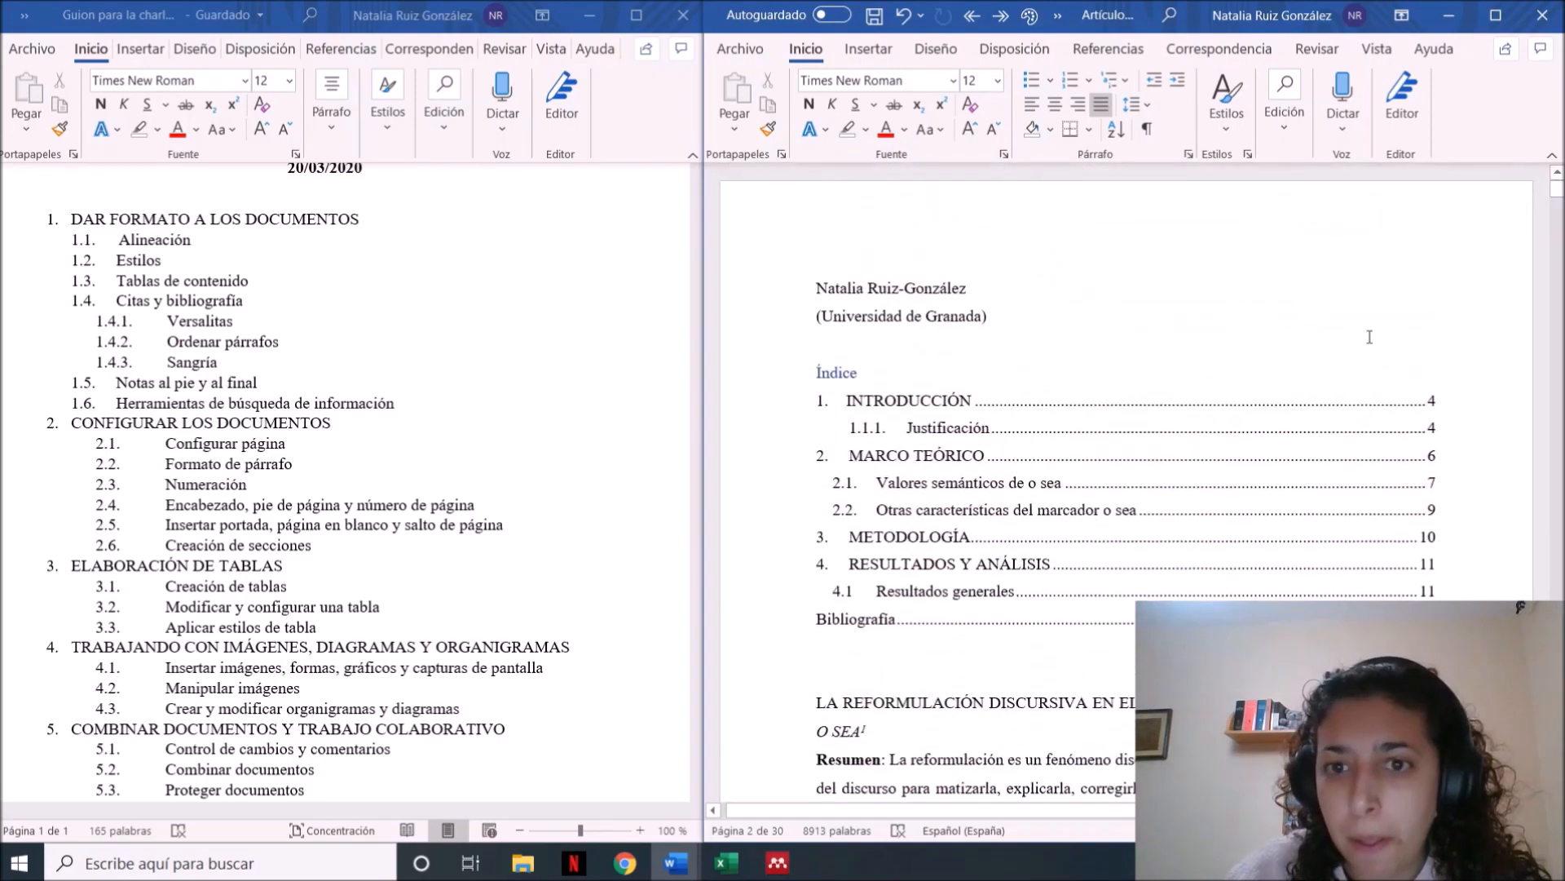
Insert a header with the En blanco design on the first page of the article
click(1024, 349)
click(852, 57)
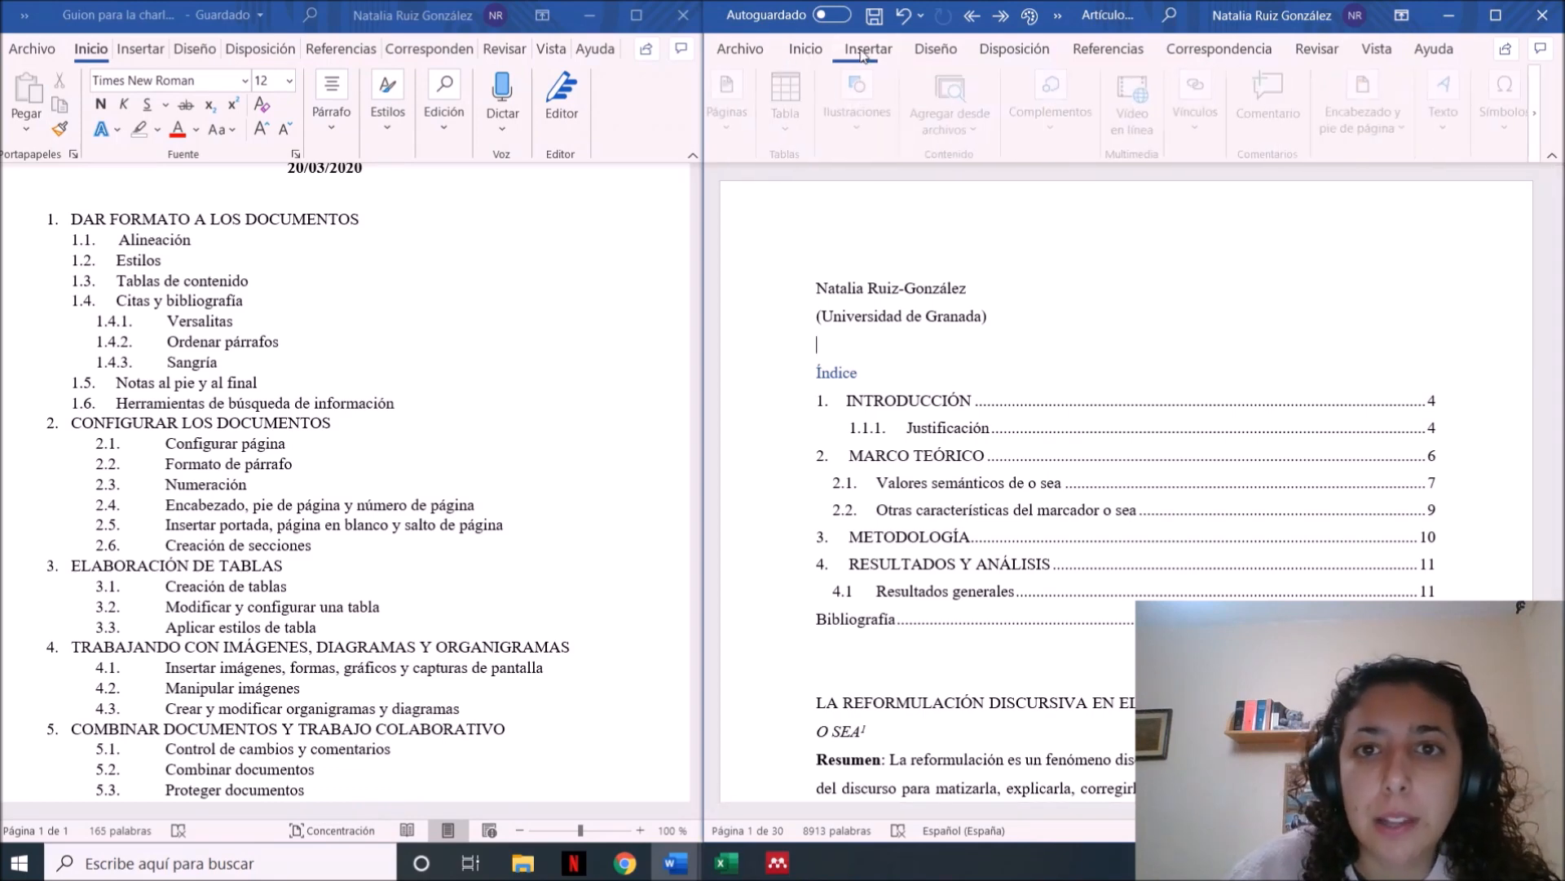
click(1367, 129)
click(1358, 191)
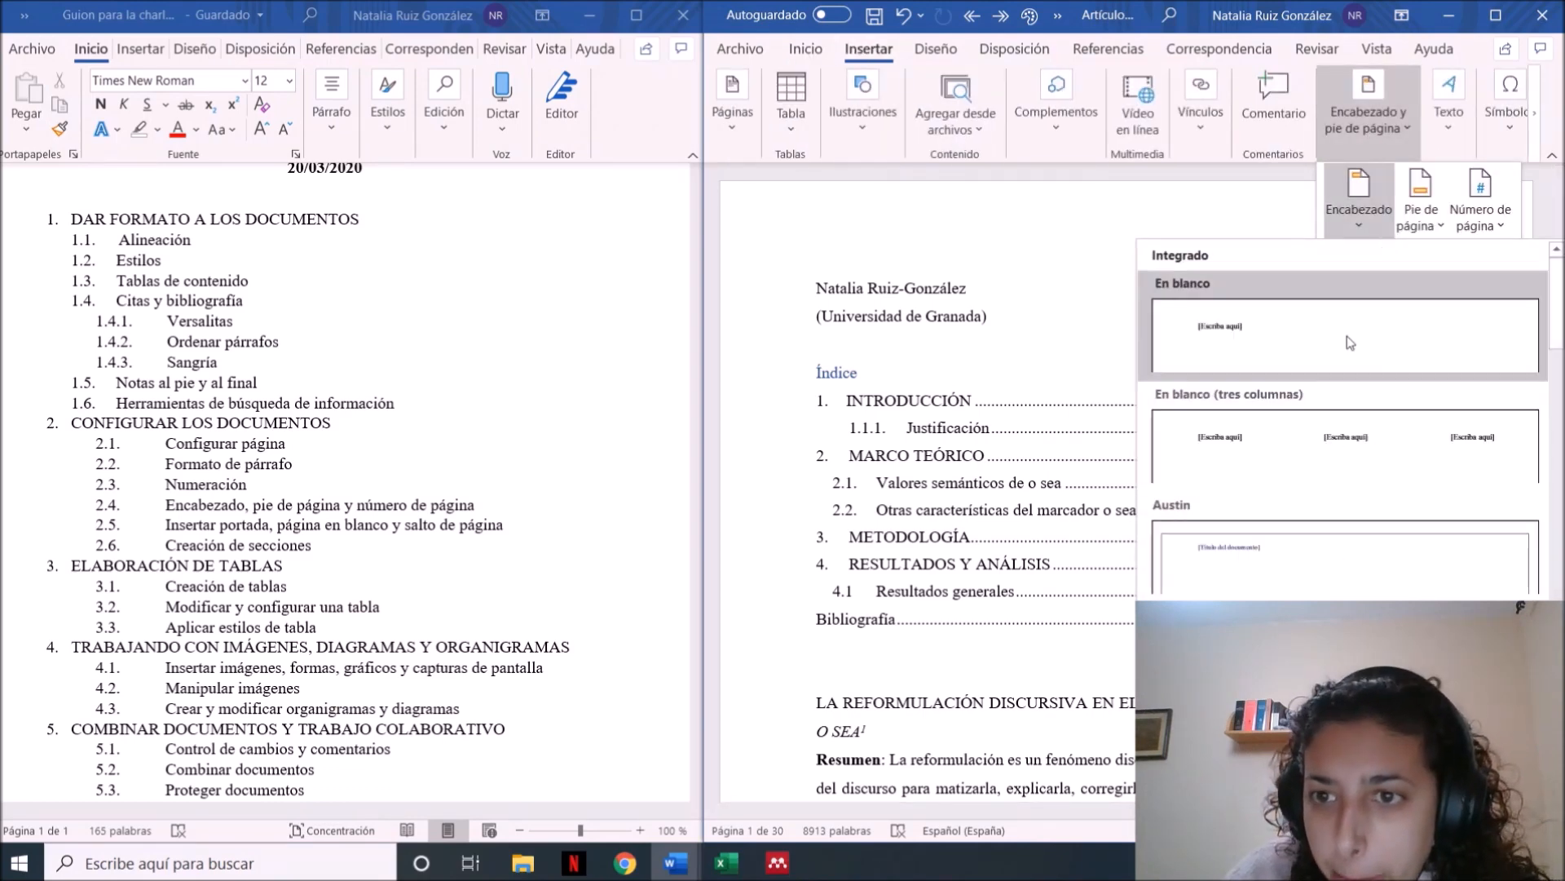
click(1349, 344)
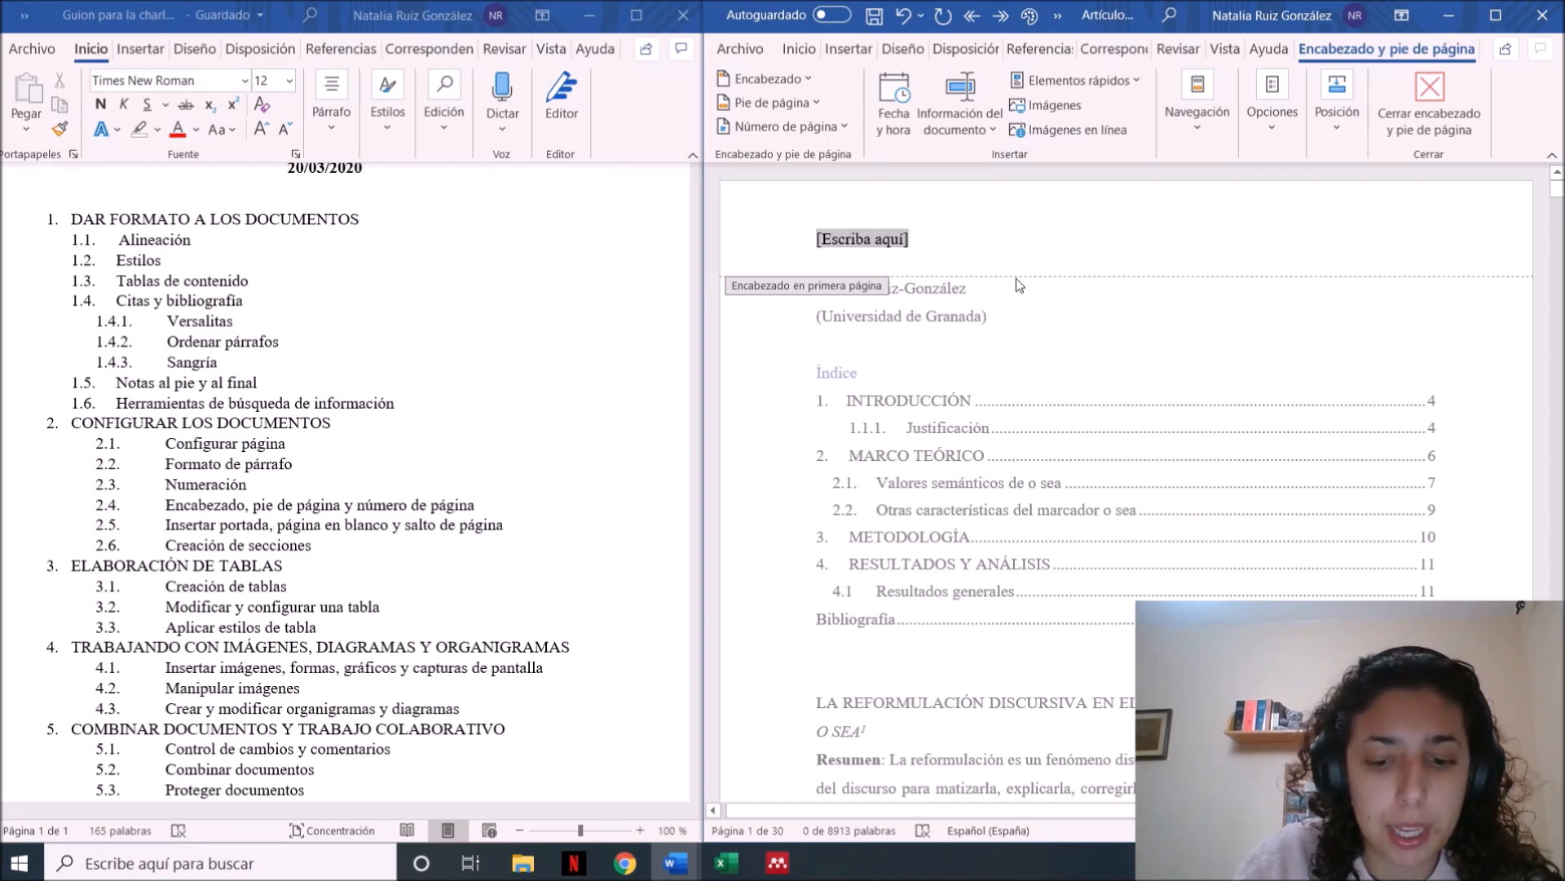
Write "La reformulación discursiva en el español de Granada: el caso de o sea" in the first-page header, italicizing o sea, and leave header editing
text(La reformulación dis)
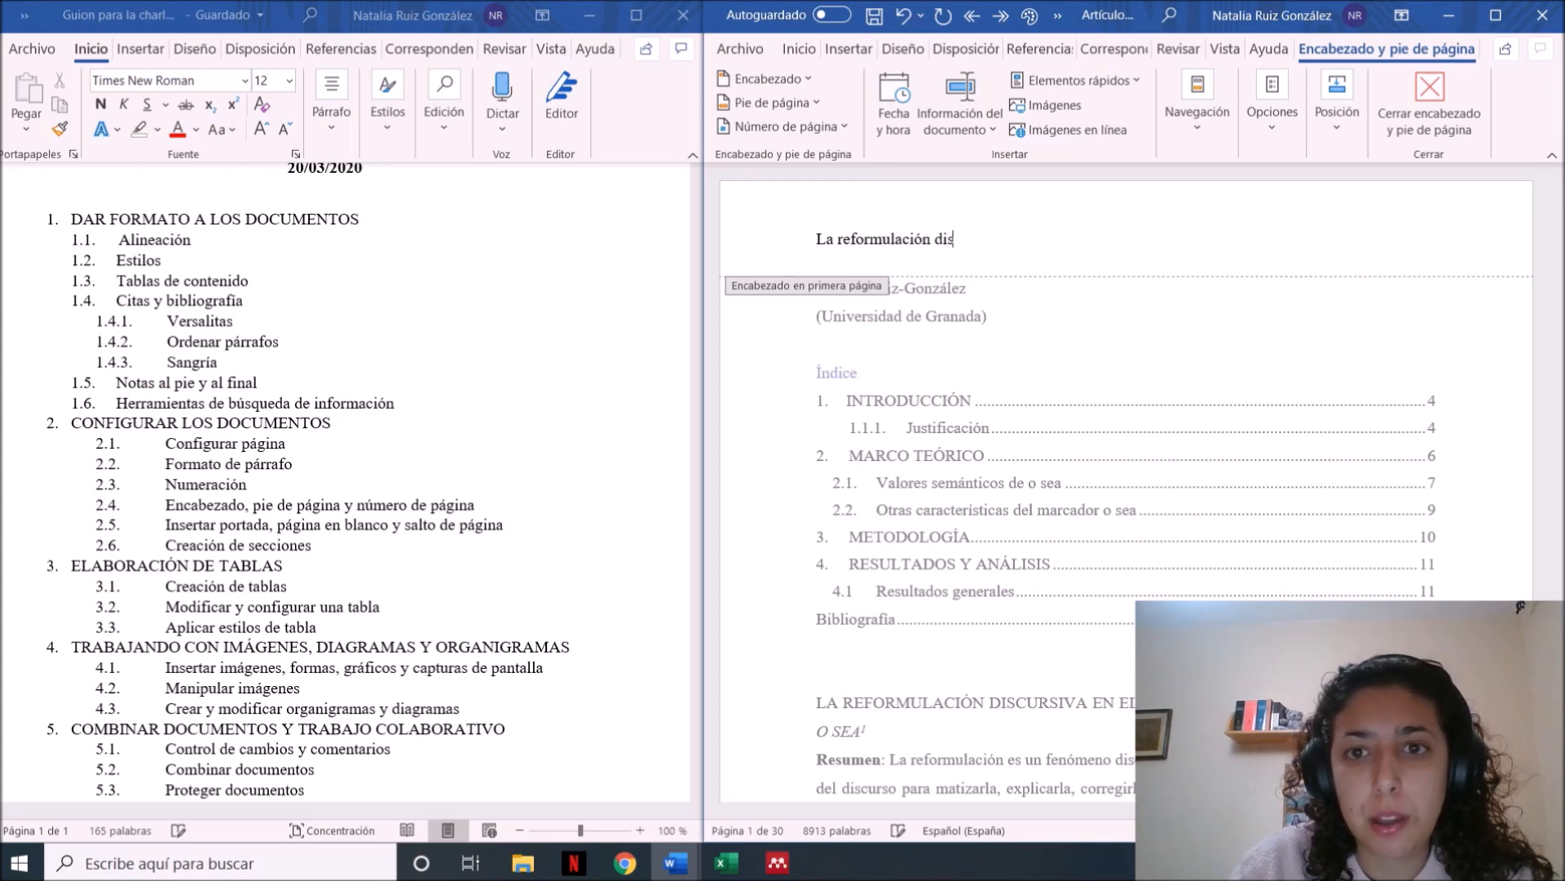
text(cursiva en)
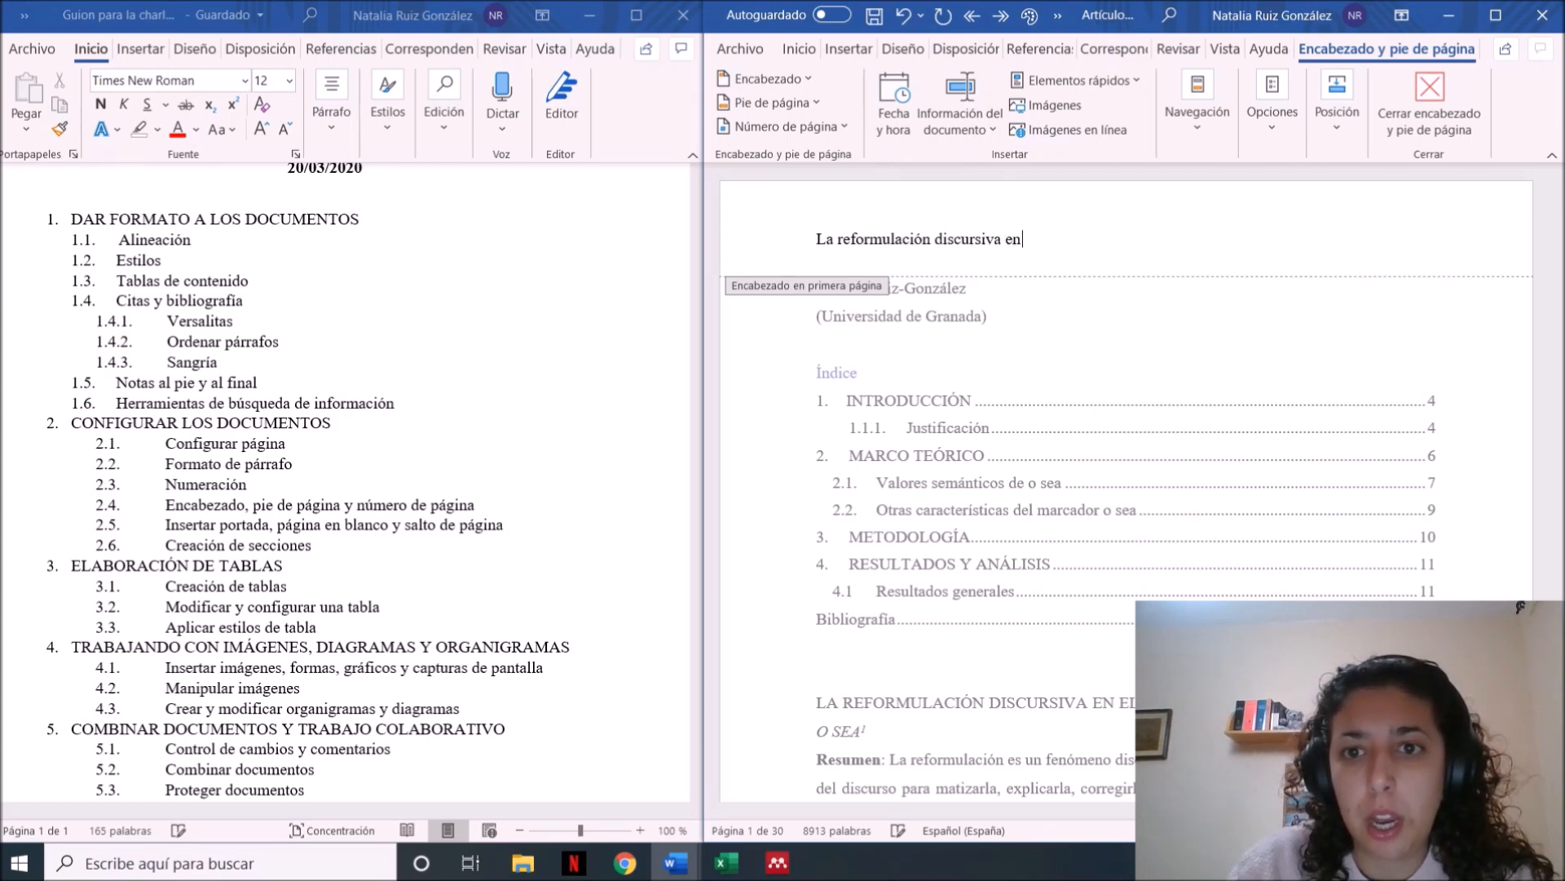
text( el español de)
key(Caps_Lock)
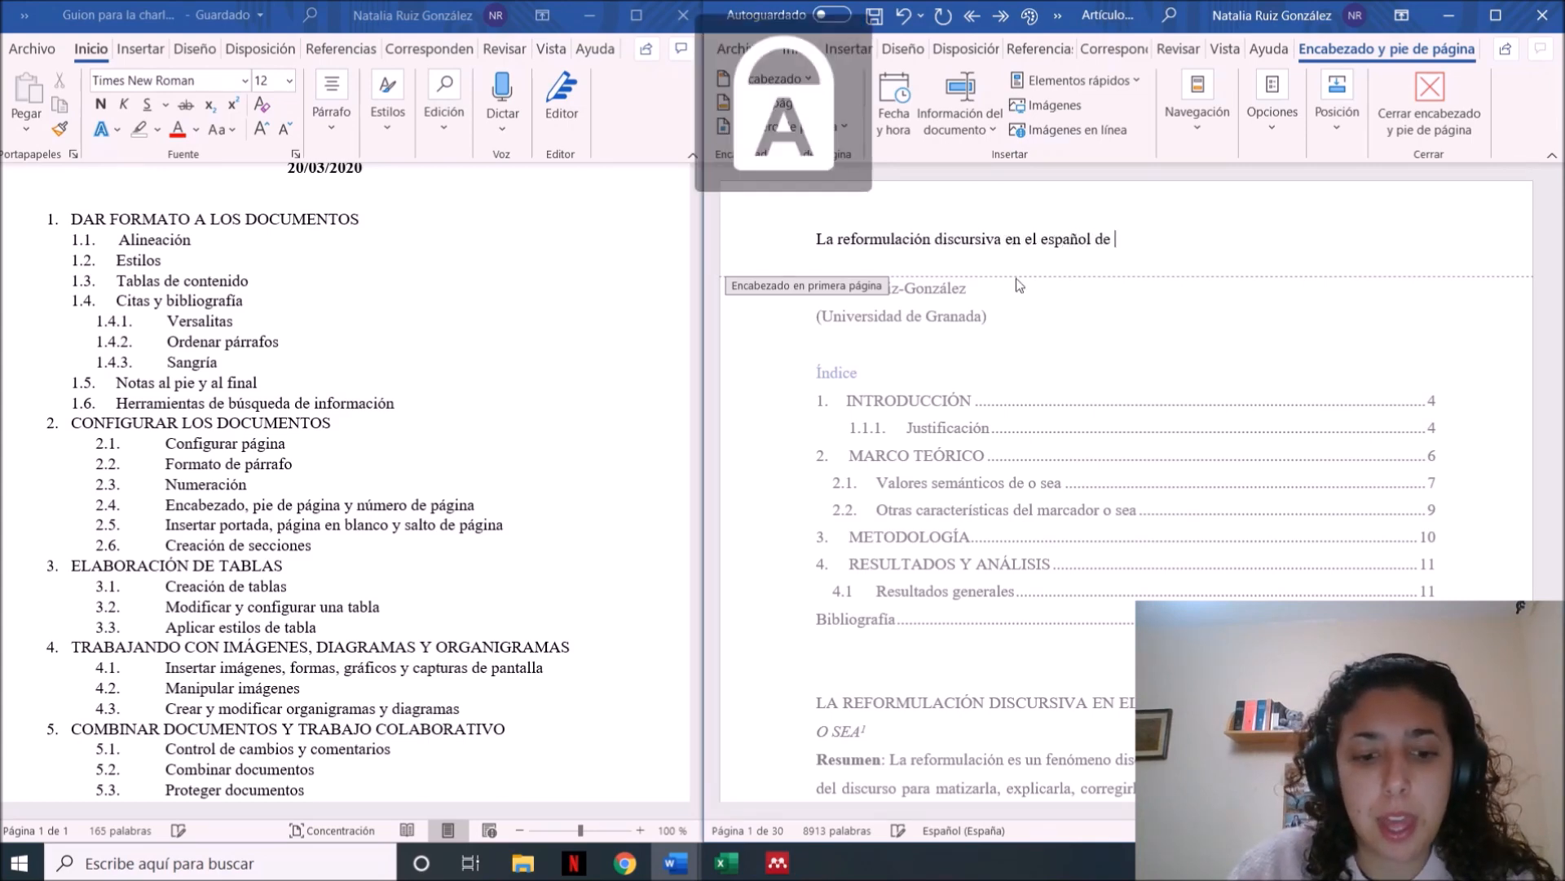
text(G)
key(Caps_Lock)
text(ranada: el caso de)
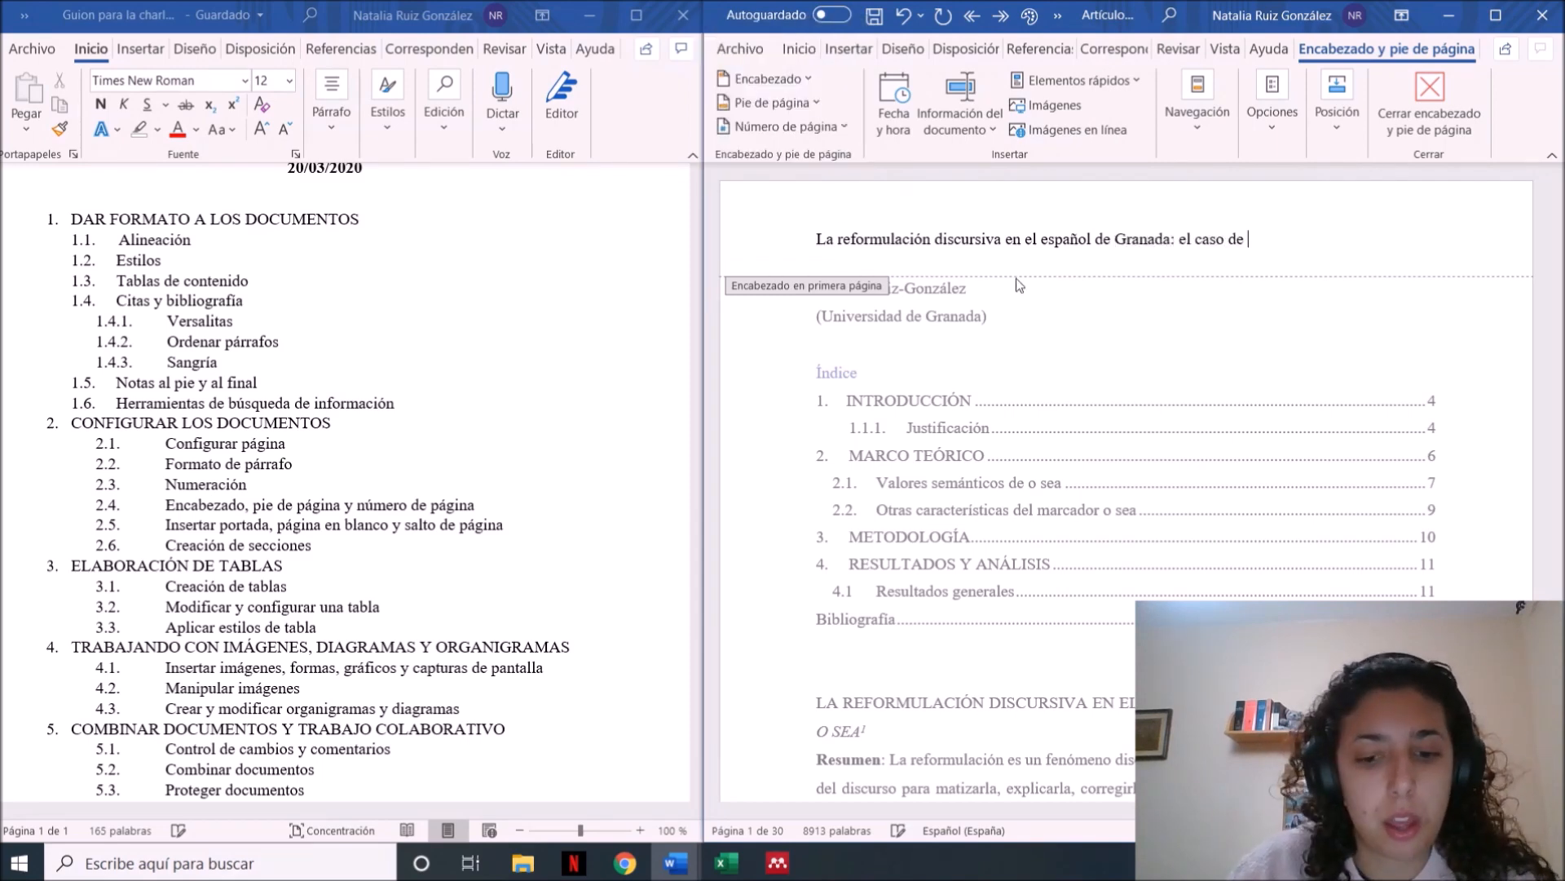
key(ctrl+k)
text(o sea)
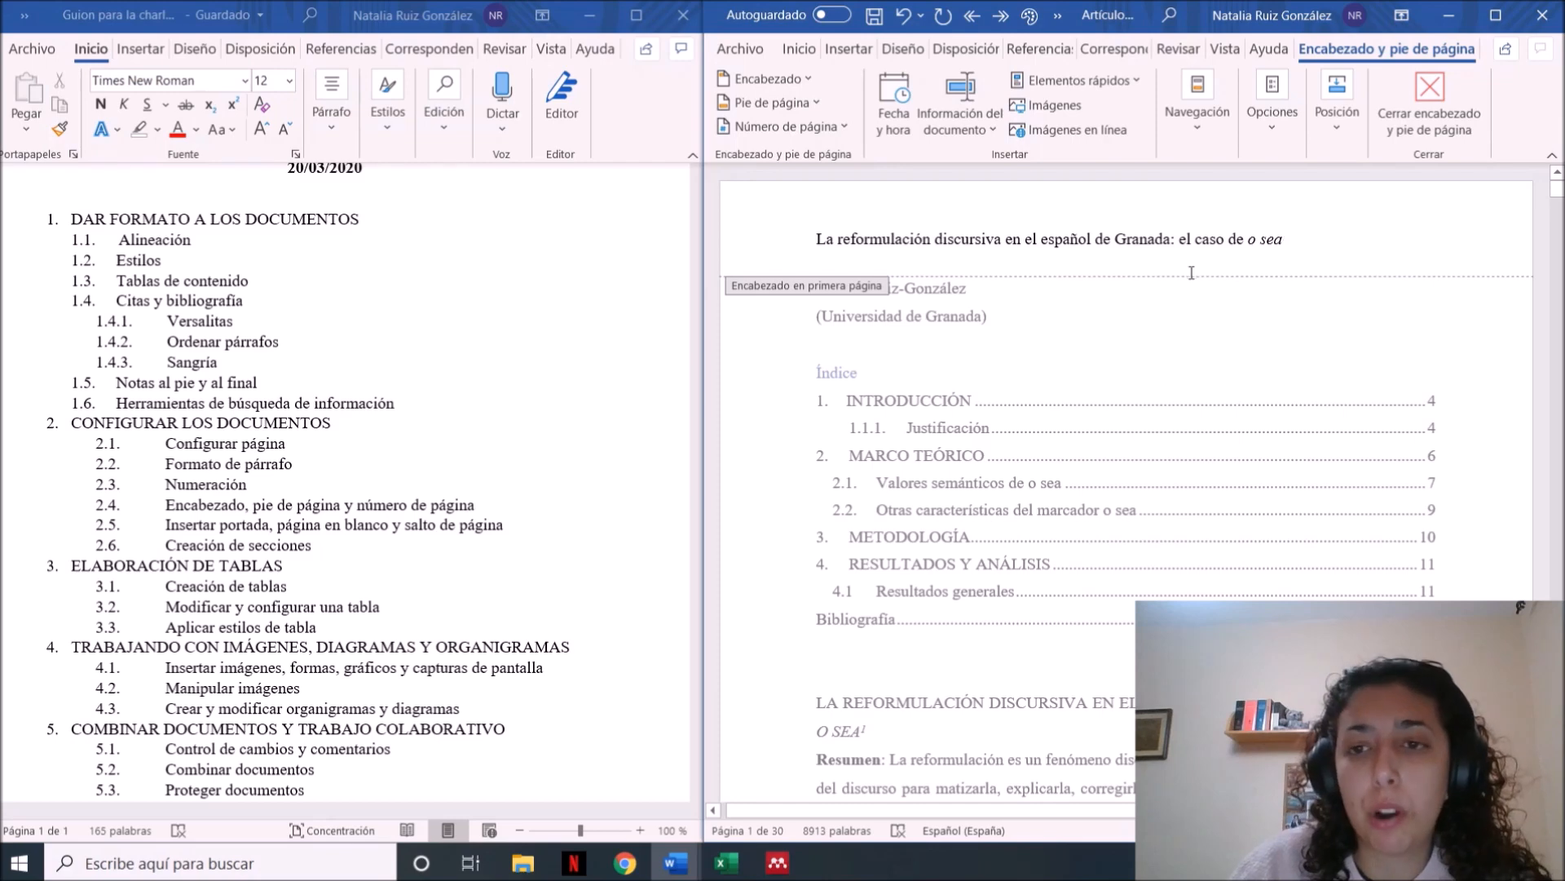
key(Return)
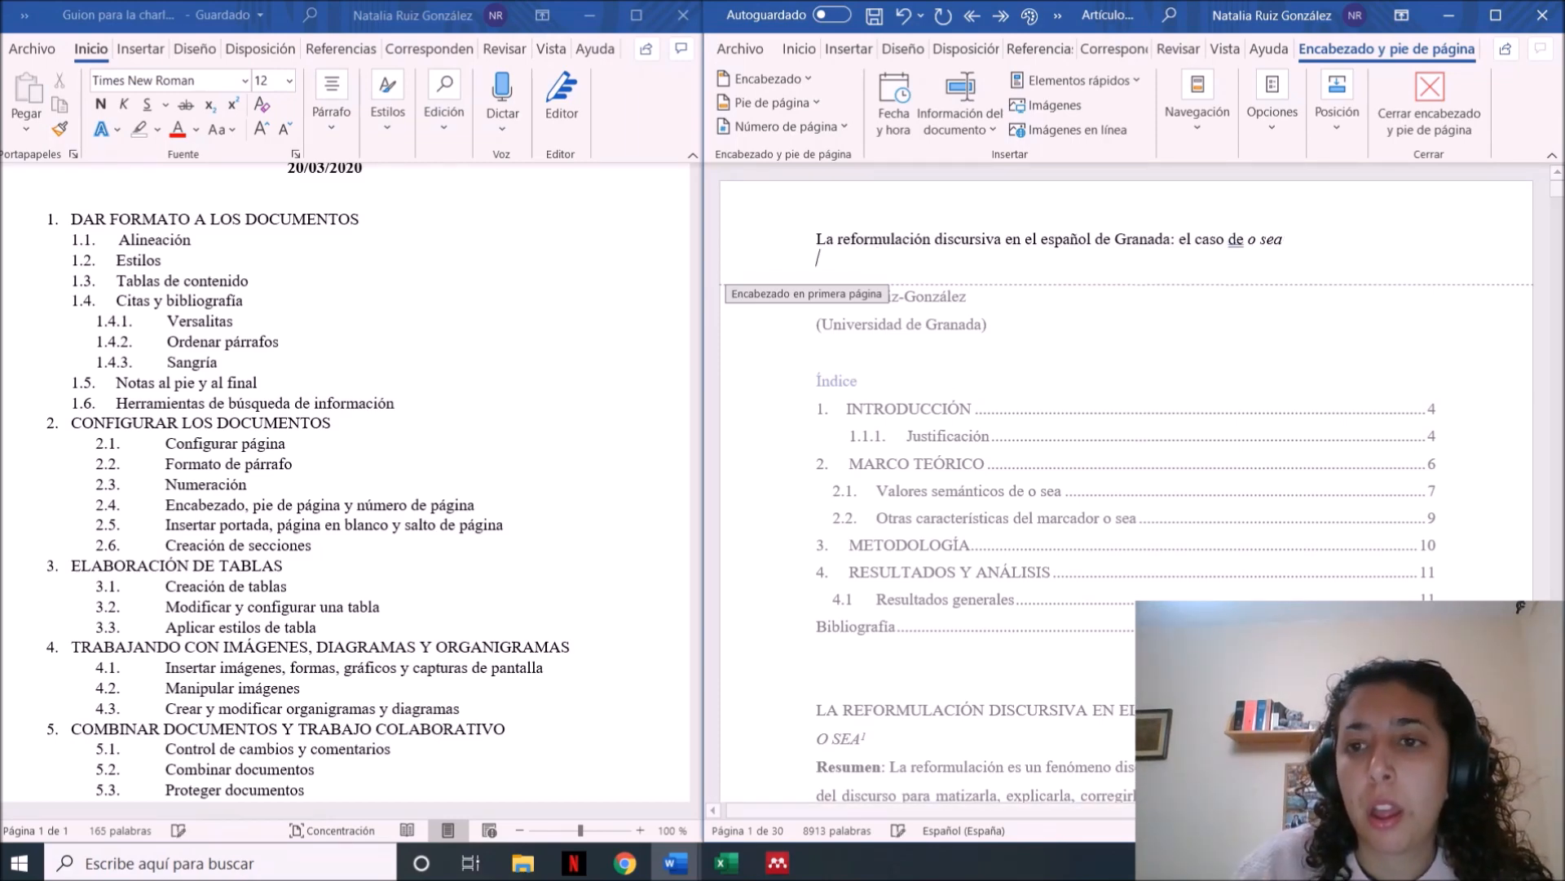
key(BackSpace)
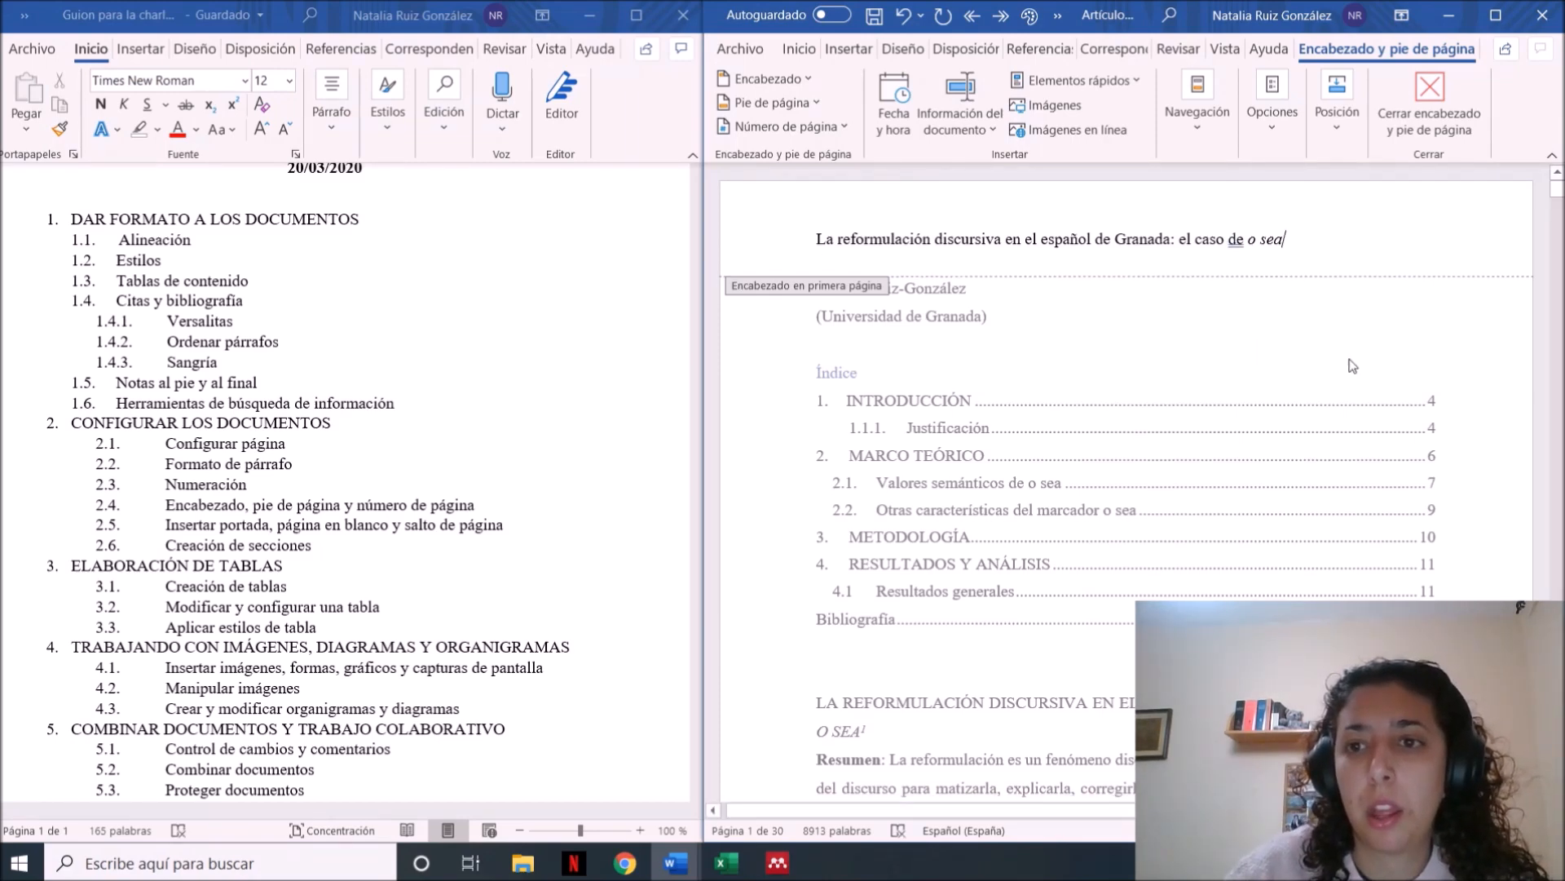
double_click(1126, 281)
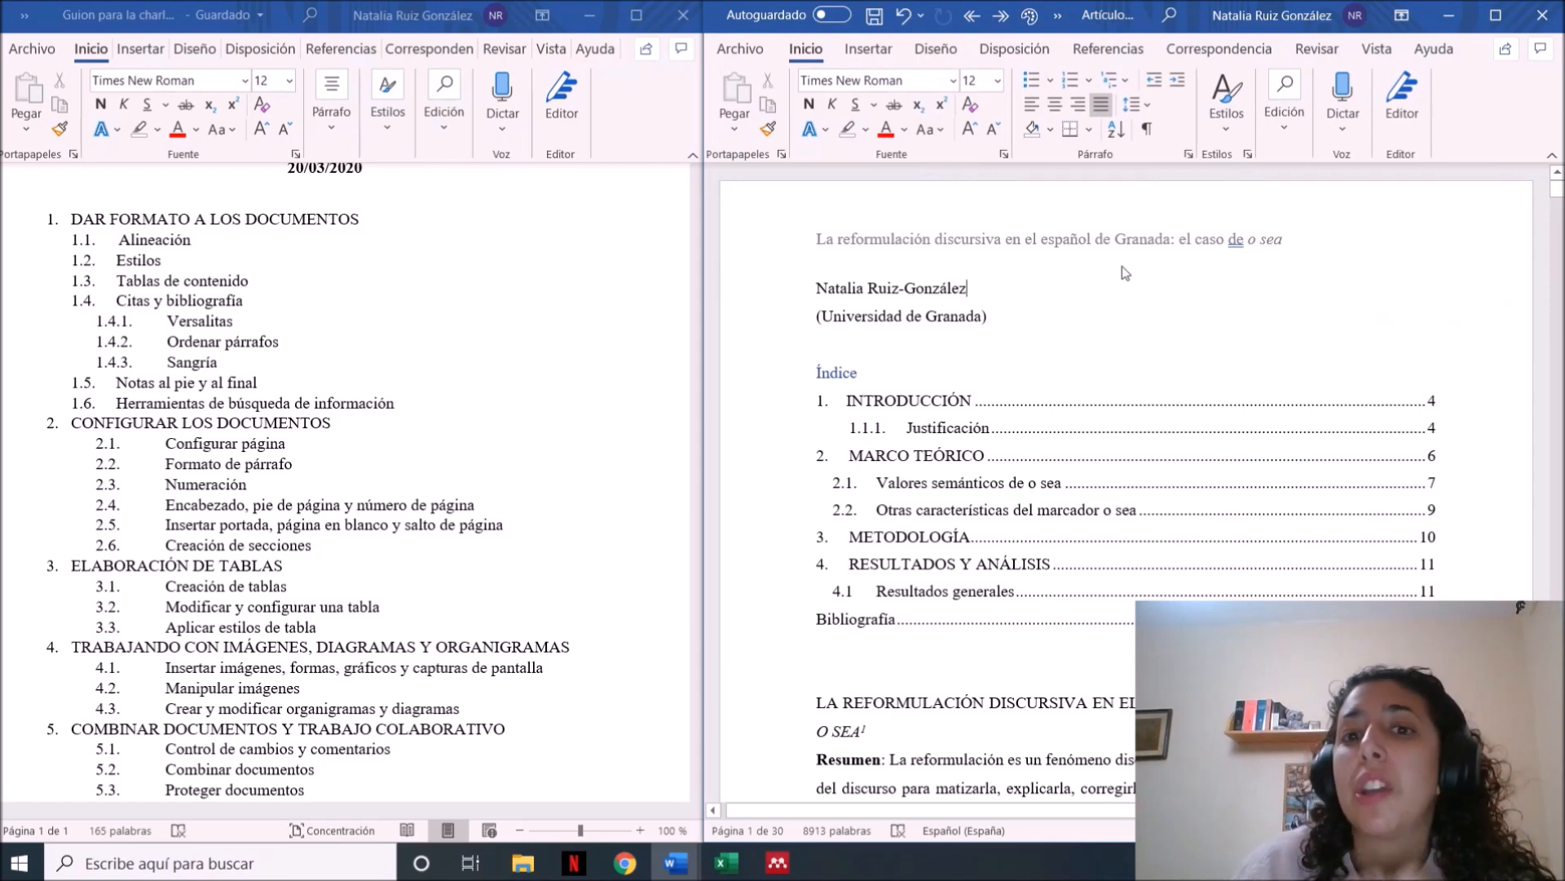
Examine the first and second pages to check where the new header appears, and return to the article's start
key(Down)
key(Down)
key(Down)
key(Down)
key(Down)
key(Down)
key(Down)
key(Down)
key(Down)
key(Down)
key(Down)
key(Down)
key(Down)
key(Down)
key(Down)
key(Down)
key(Down)
key(Down)
key(Down)
key(Down)
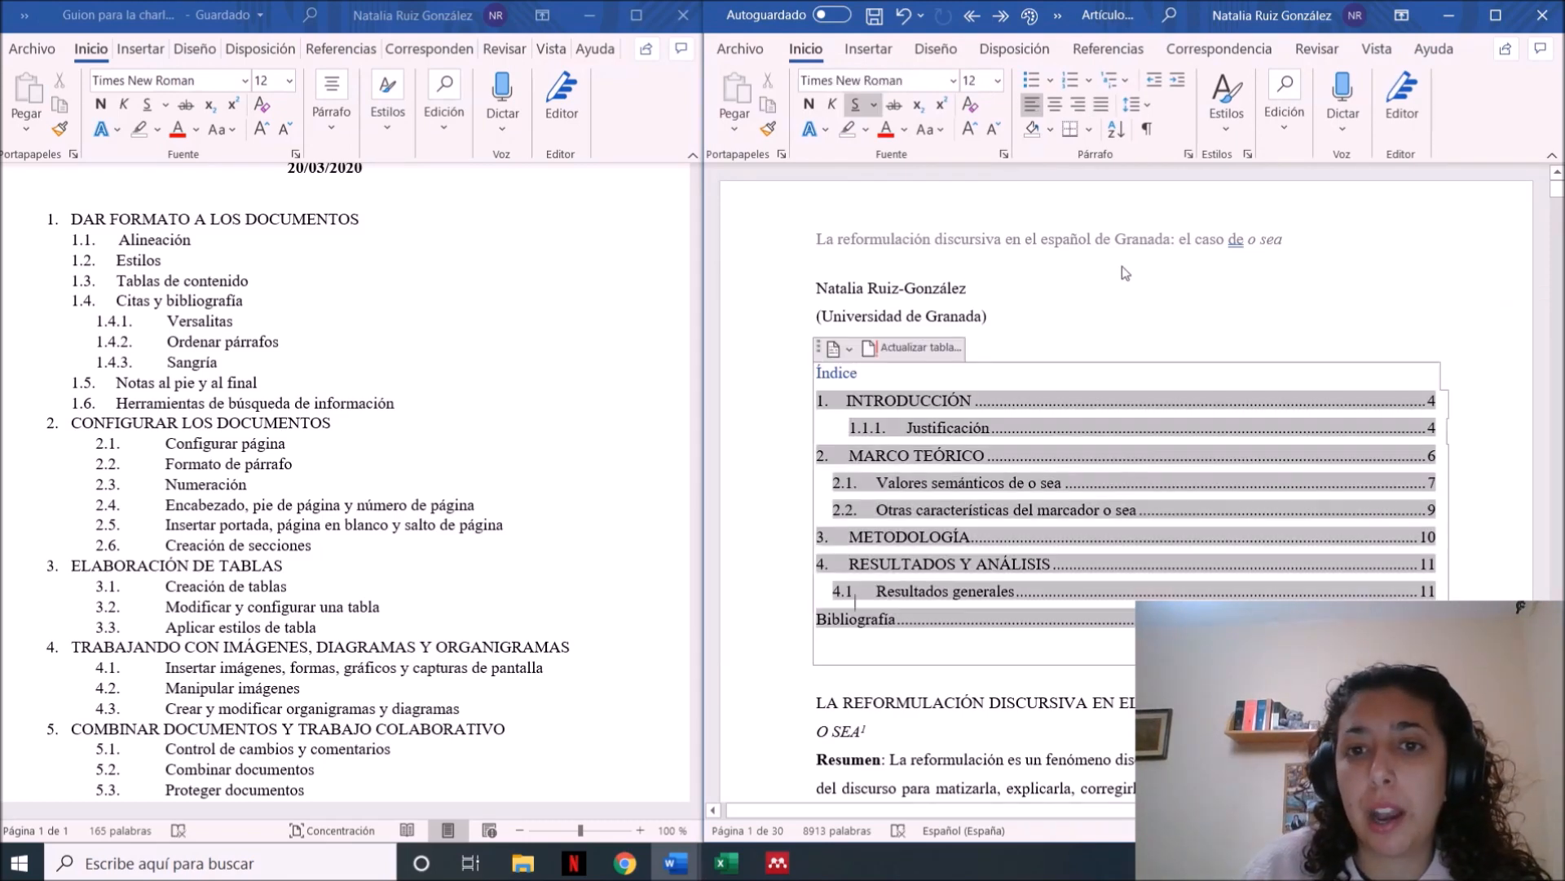
key(Down)
key(Down)
key(Down)
key(Down)
key(Down)
key(Down)
key(Down)
key(Down)
key(Down)
key(Down)
key(Down)
key(Down)
key(Down)
key(Down)
key(Down)
key(Down)
key(Down)
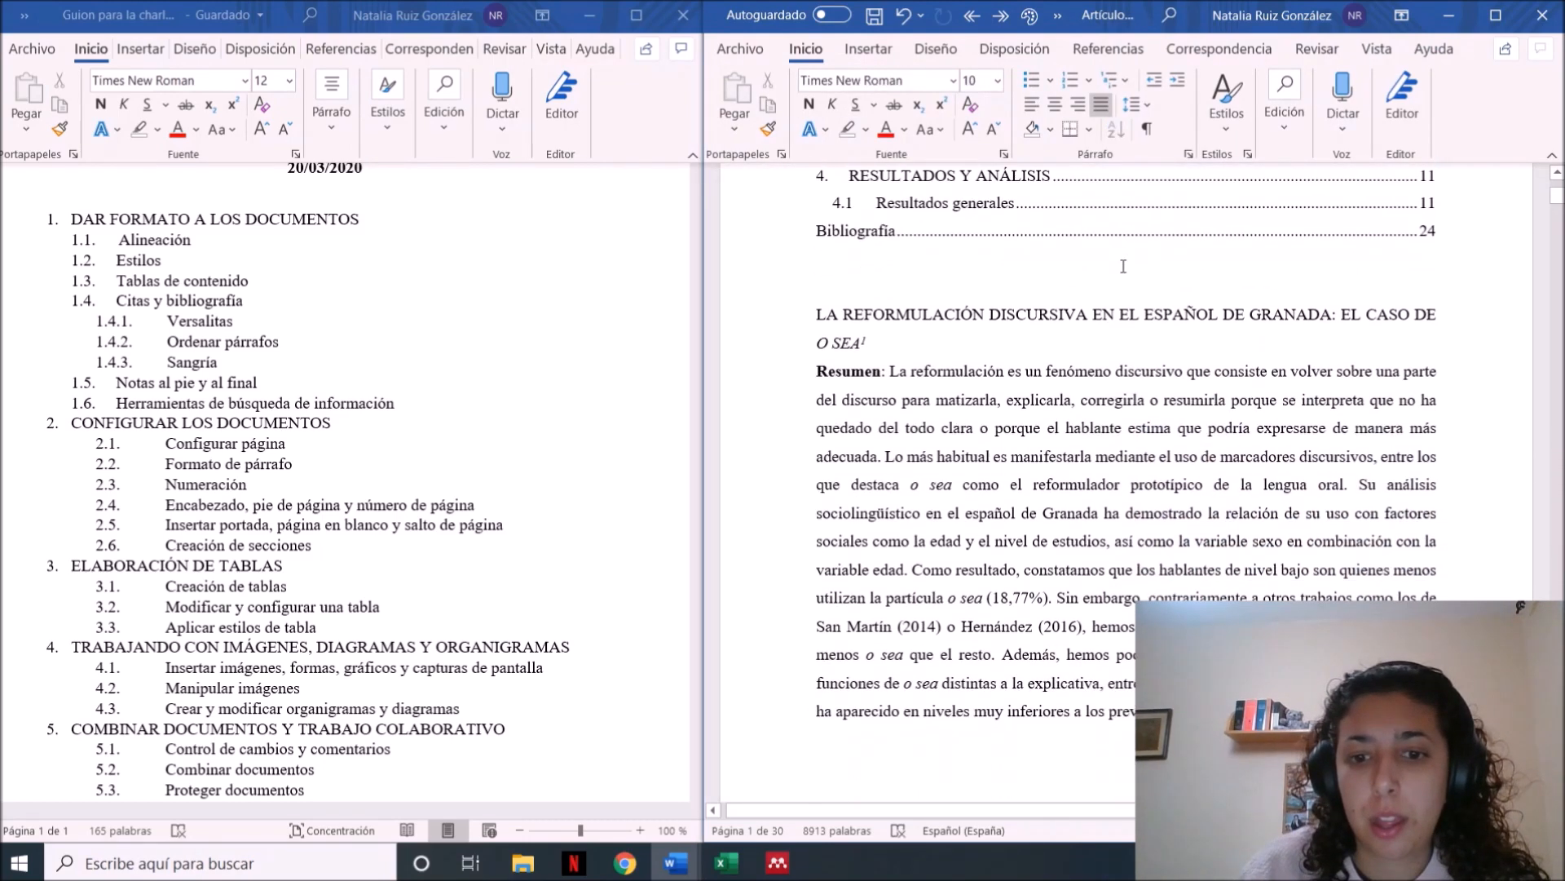
key(Down)
key(Down)
key(Down)
key(Down)
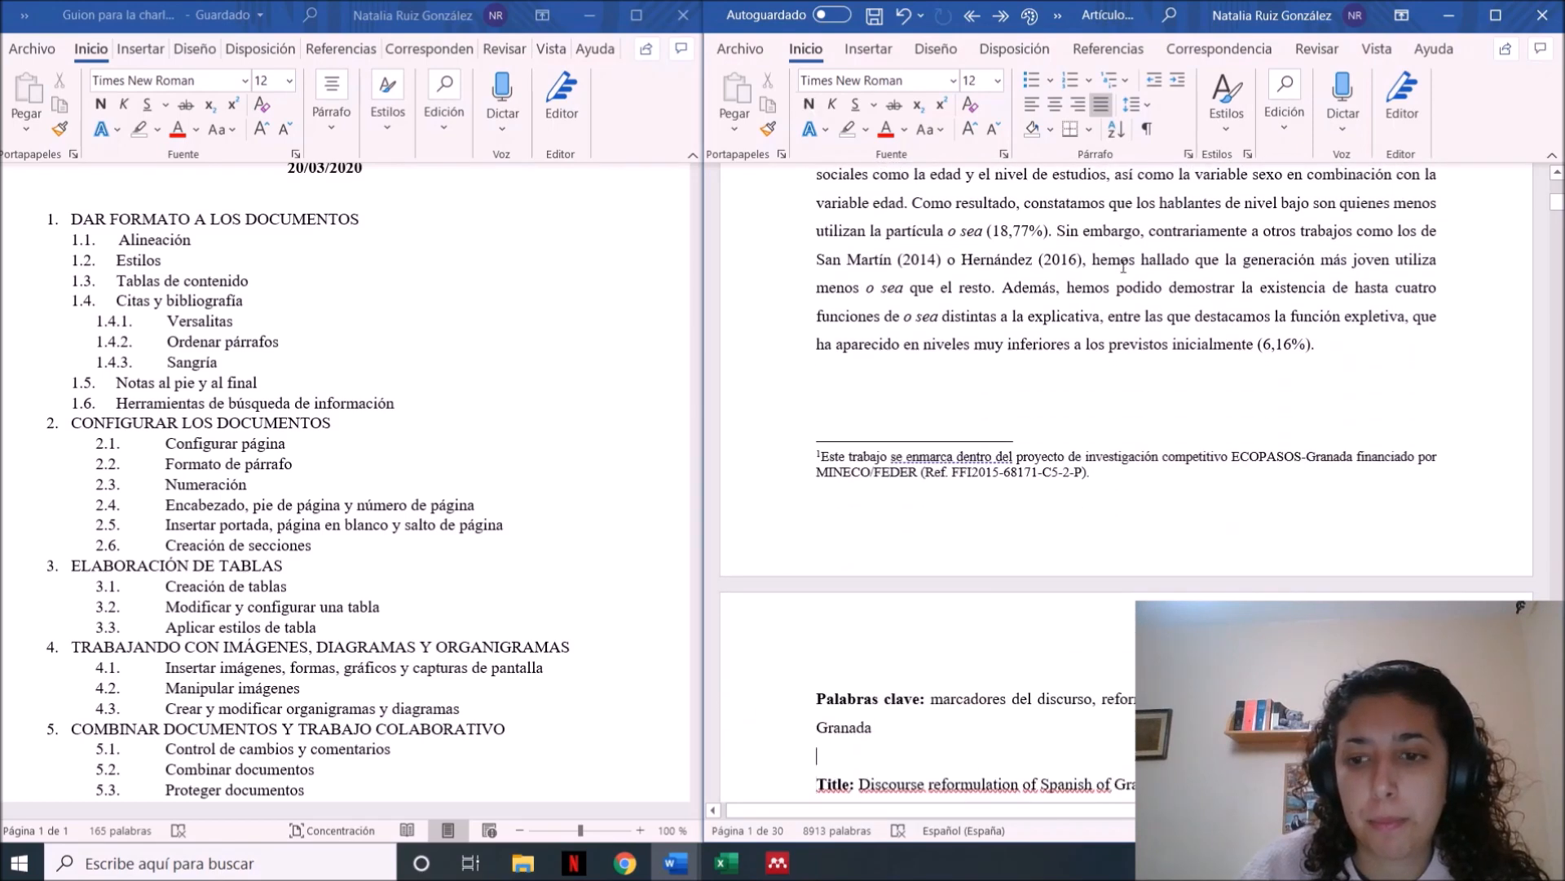
key(Down)
key(ctrl+Home)
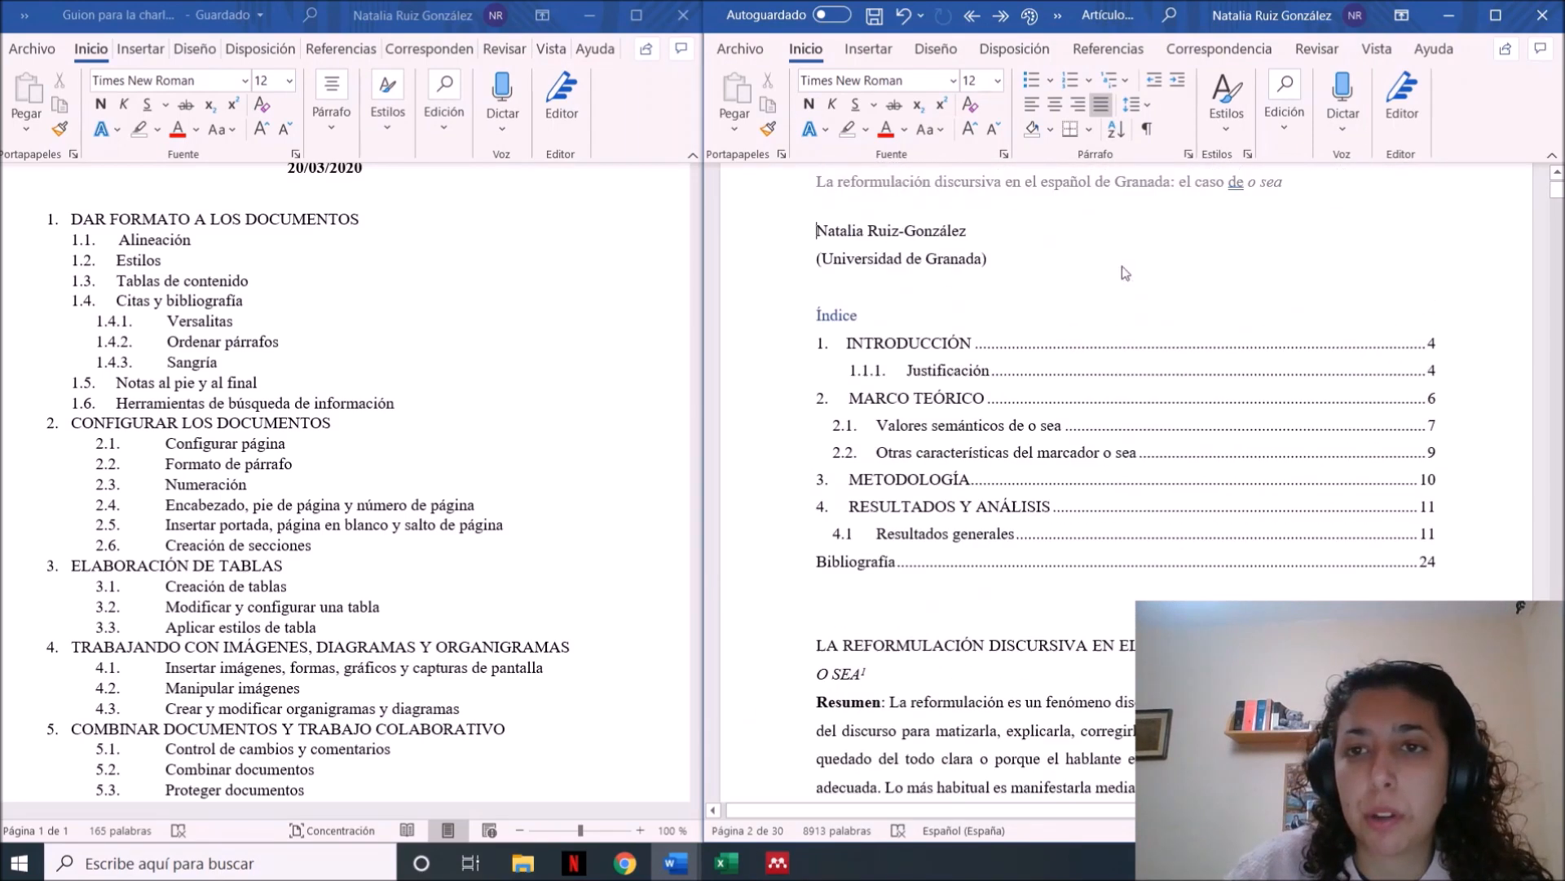
In the header options, turn off Primera página diferente and turn on Páginas pares e impares diferentes
double_click(1057, 231)
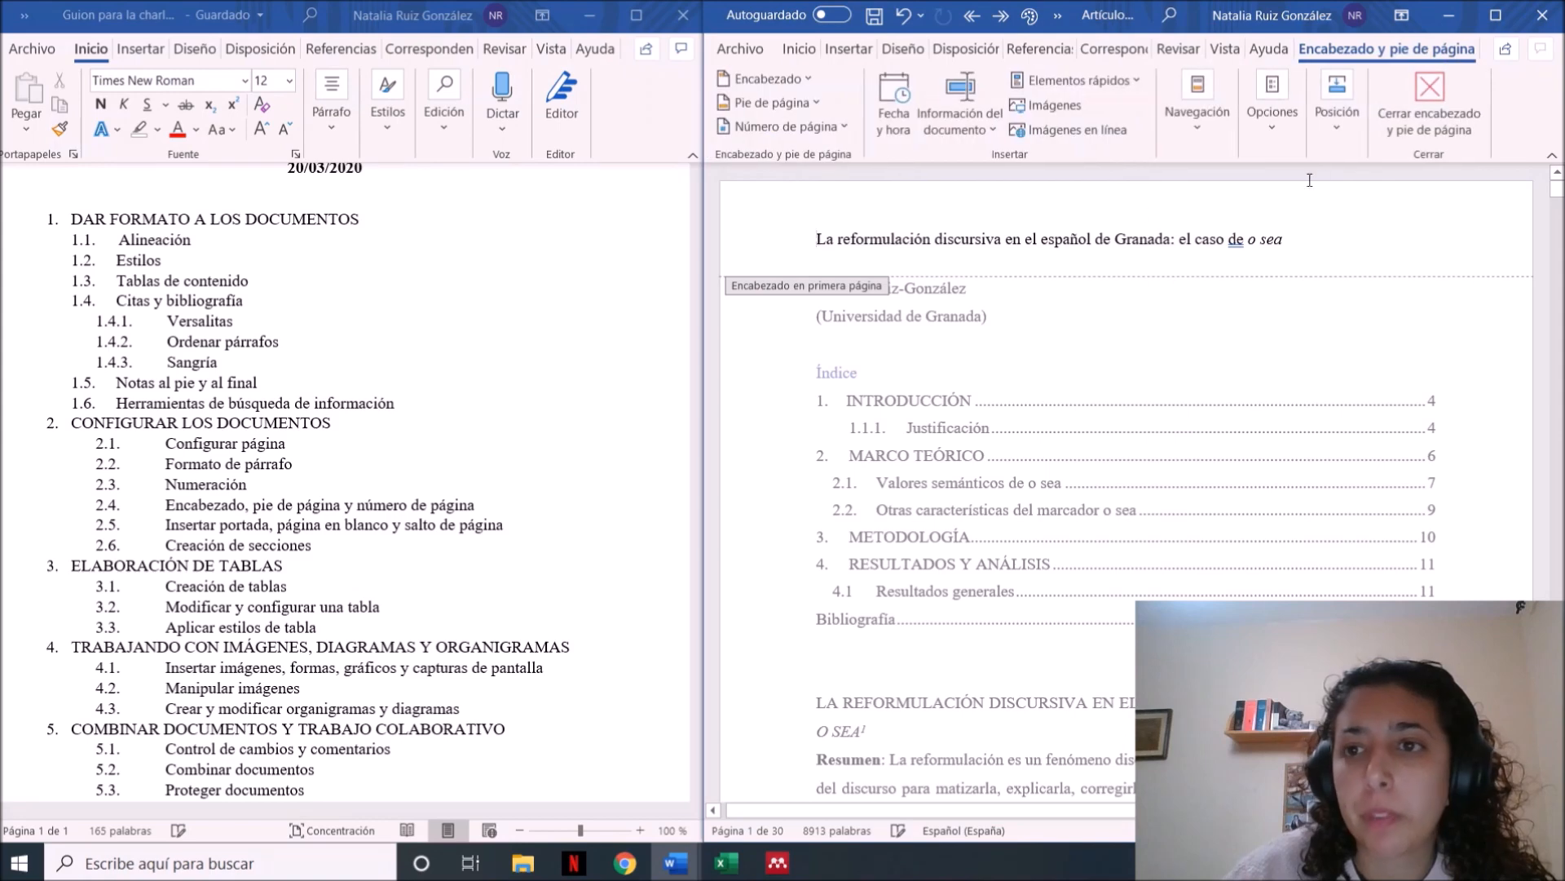
click(1293, 144)
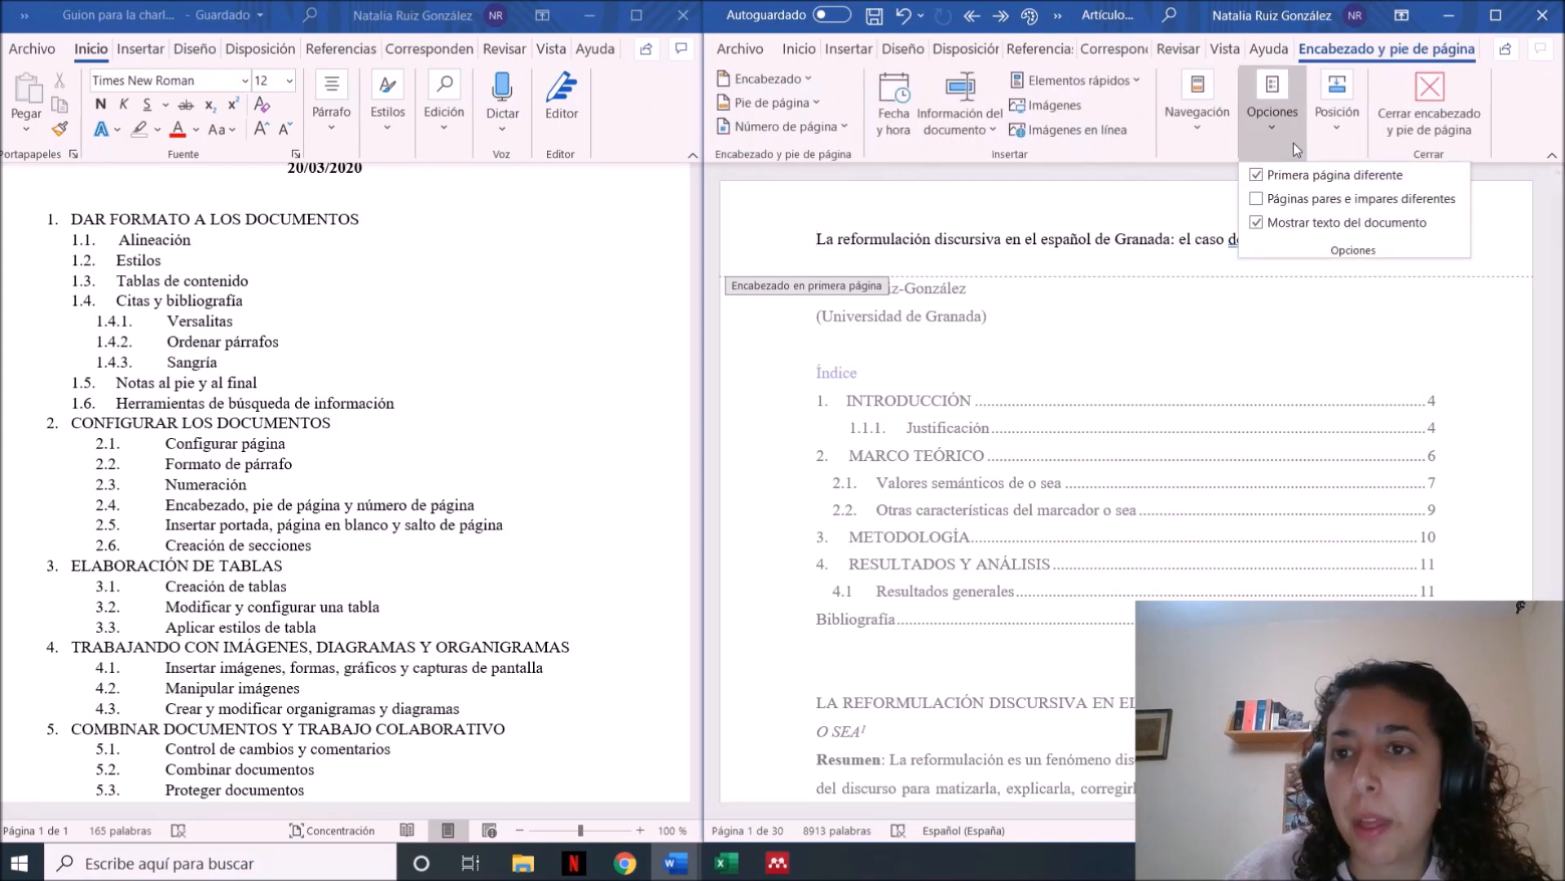
click(1255, 176)
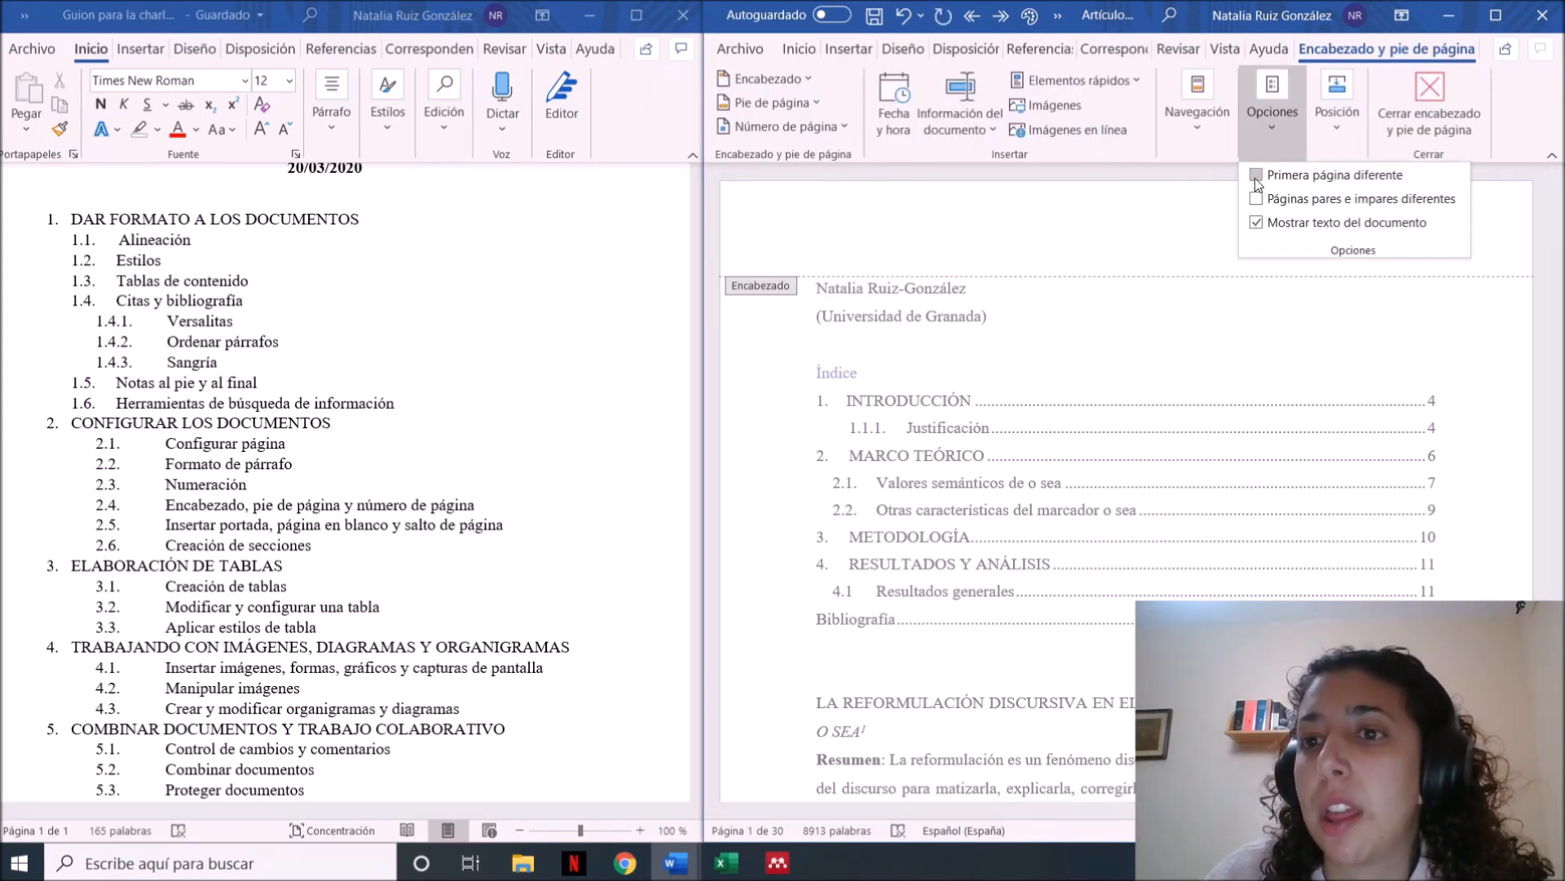
click(1257, 199)
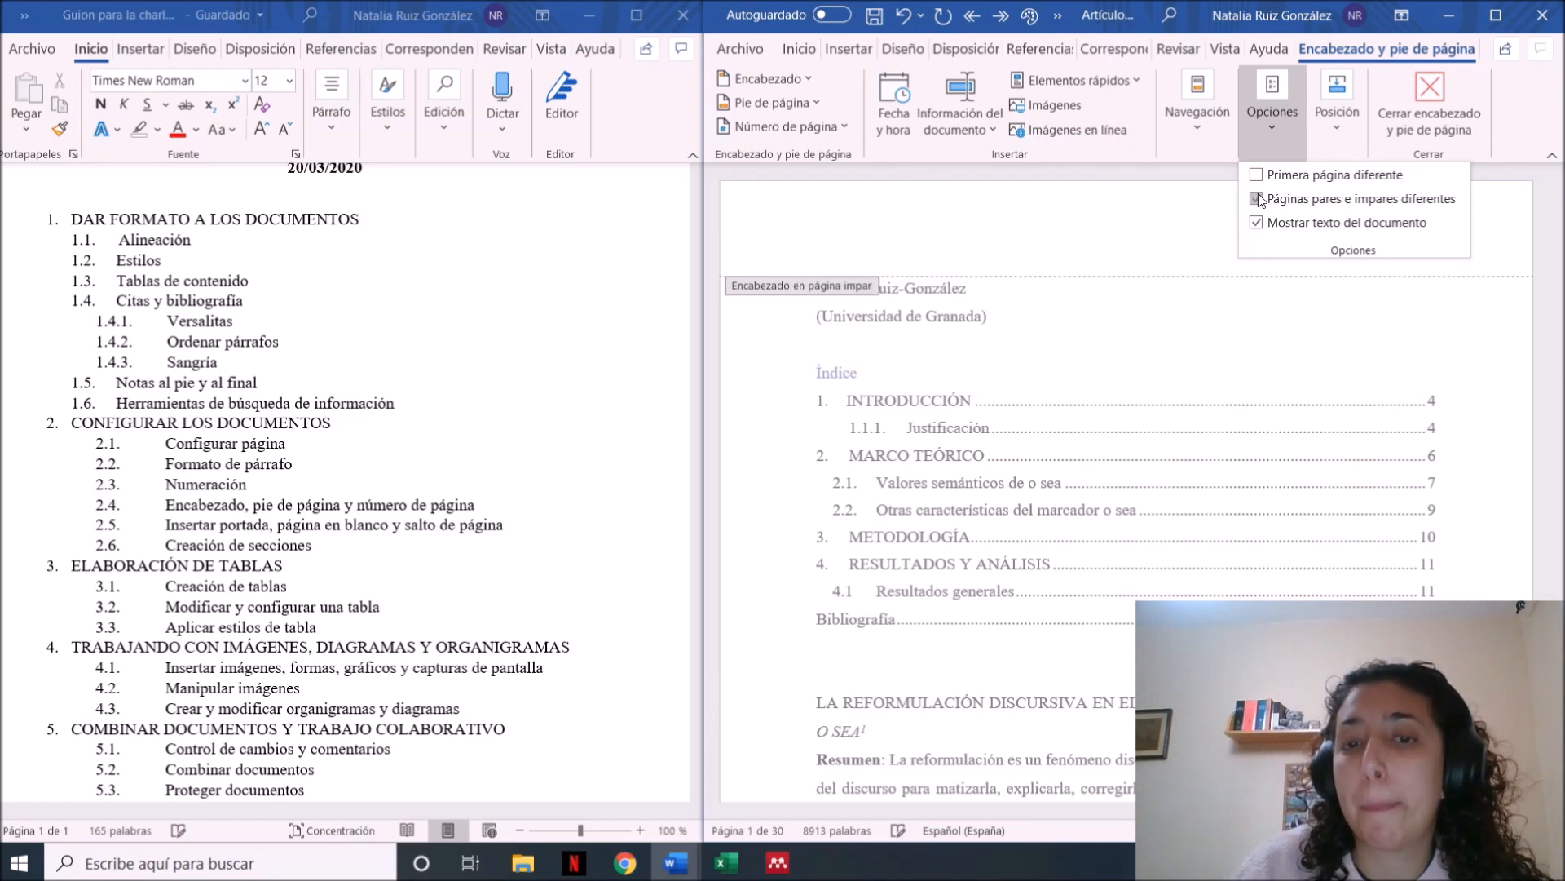
Enter "La reformulación discursiva en el español de Granada: el caso de o sea" as the odd-page header, italicizing o sea, and leave header editing
click(1052, 243)
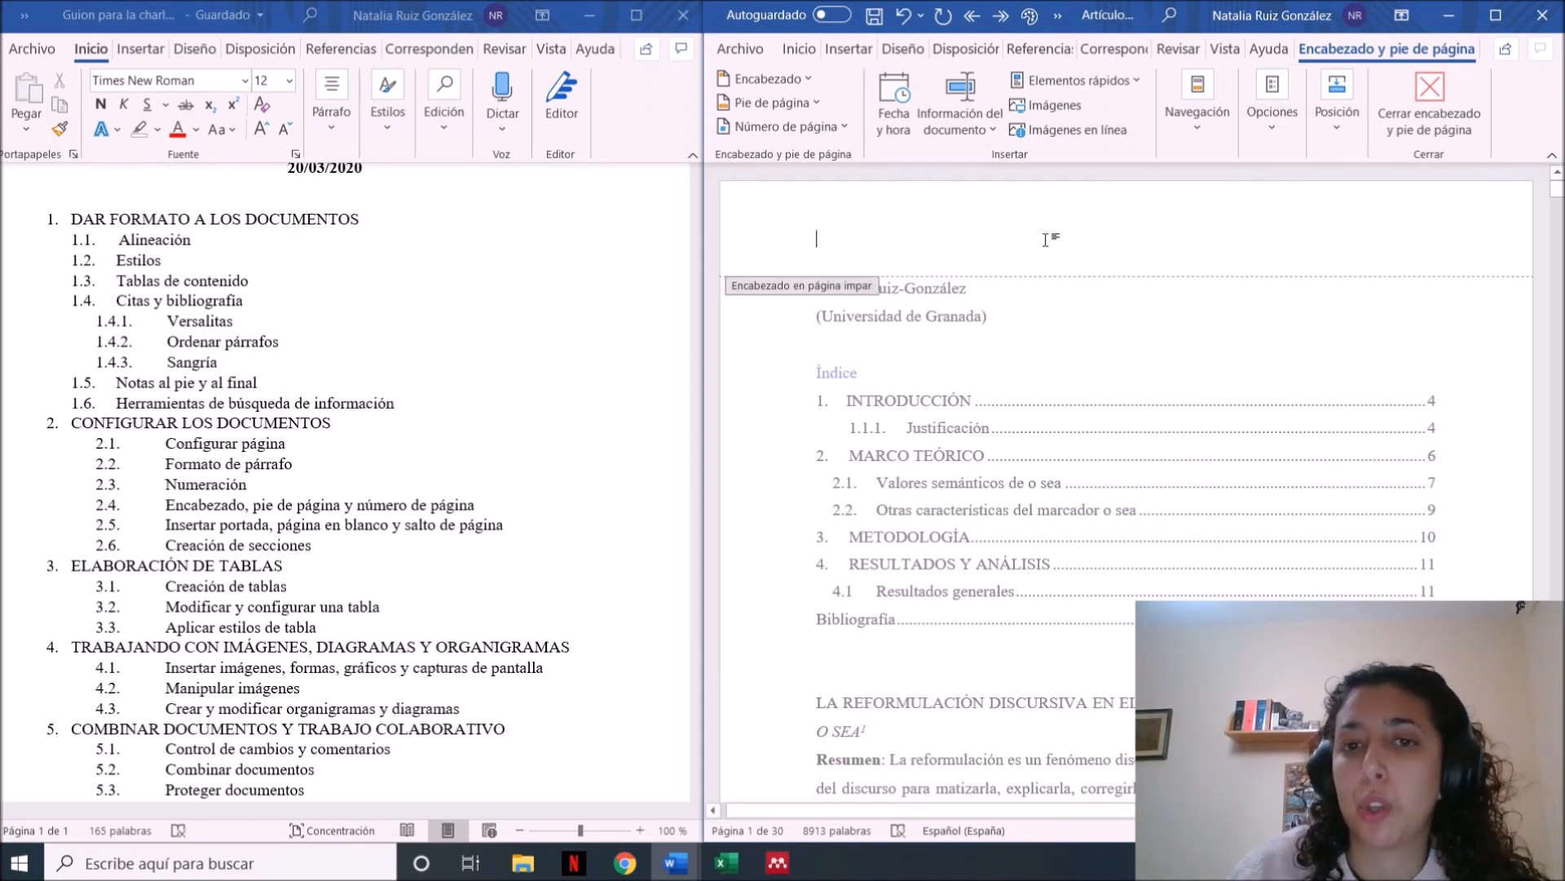
key(Caps_Lock)
text(E)
key(Caps_Lock)
text(l)
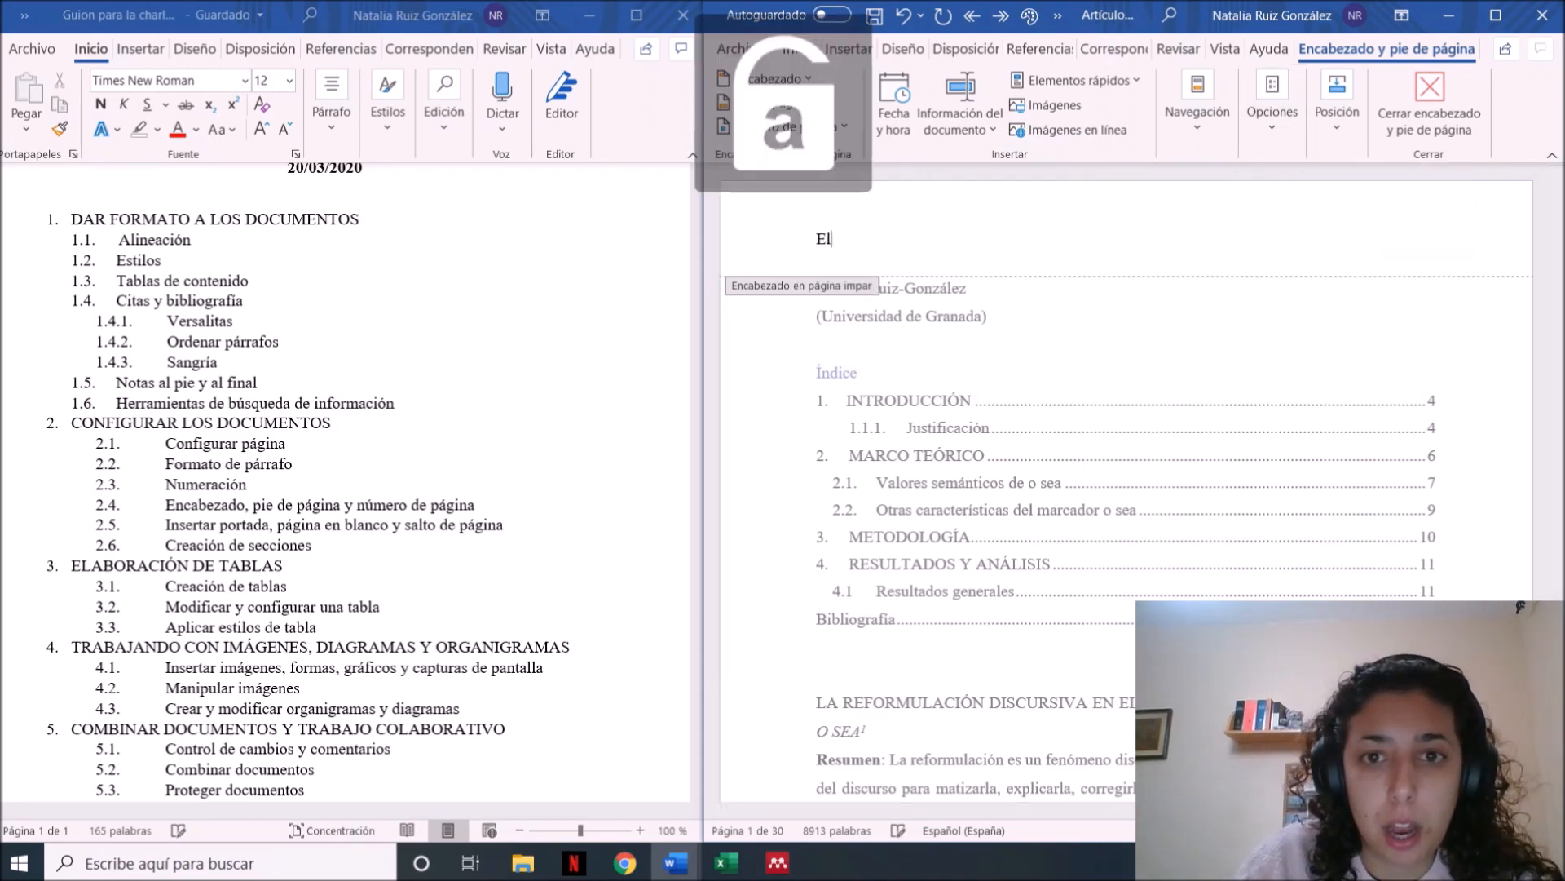
key(BackSpace)
key(BackSpace)
key(ctrl+k)
key(Caps_Lock)
text(L)
key(Caps_Lock)
text(a)
key(BackSpace)
key(BackSpace)
key(ctrl+k)
key(Caps_Lock)
text(L)
key(Caps_Lock)
text(a reform)
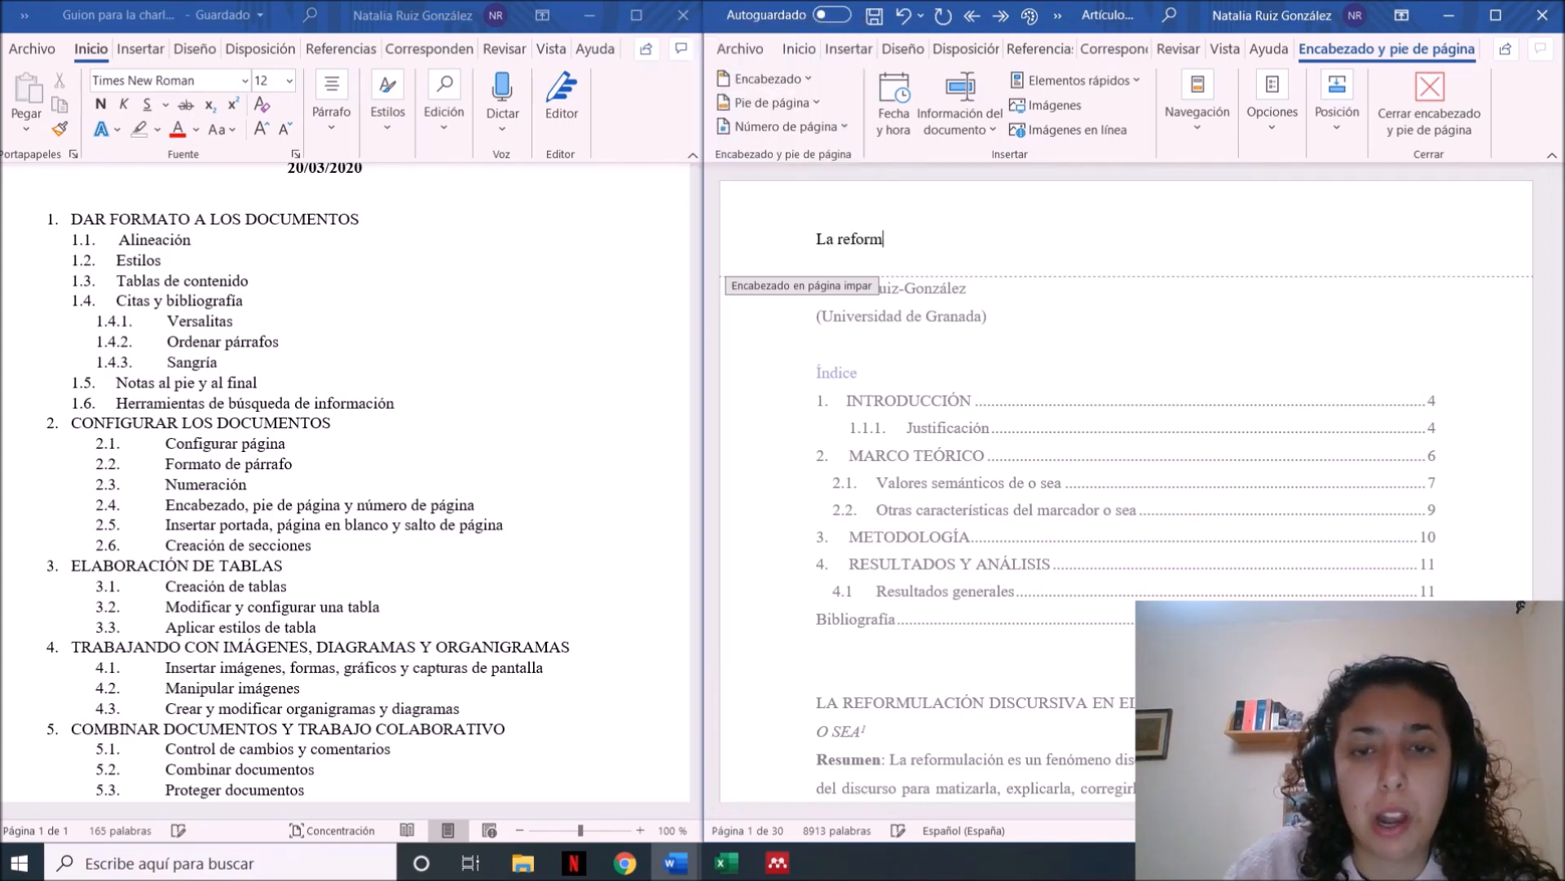
text(ulación discursiva en el españ)
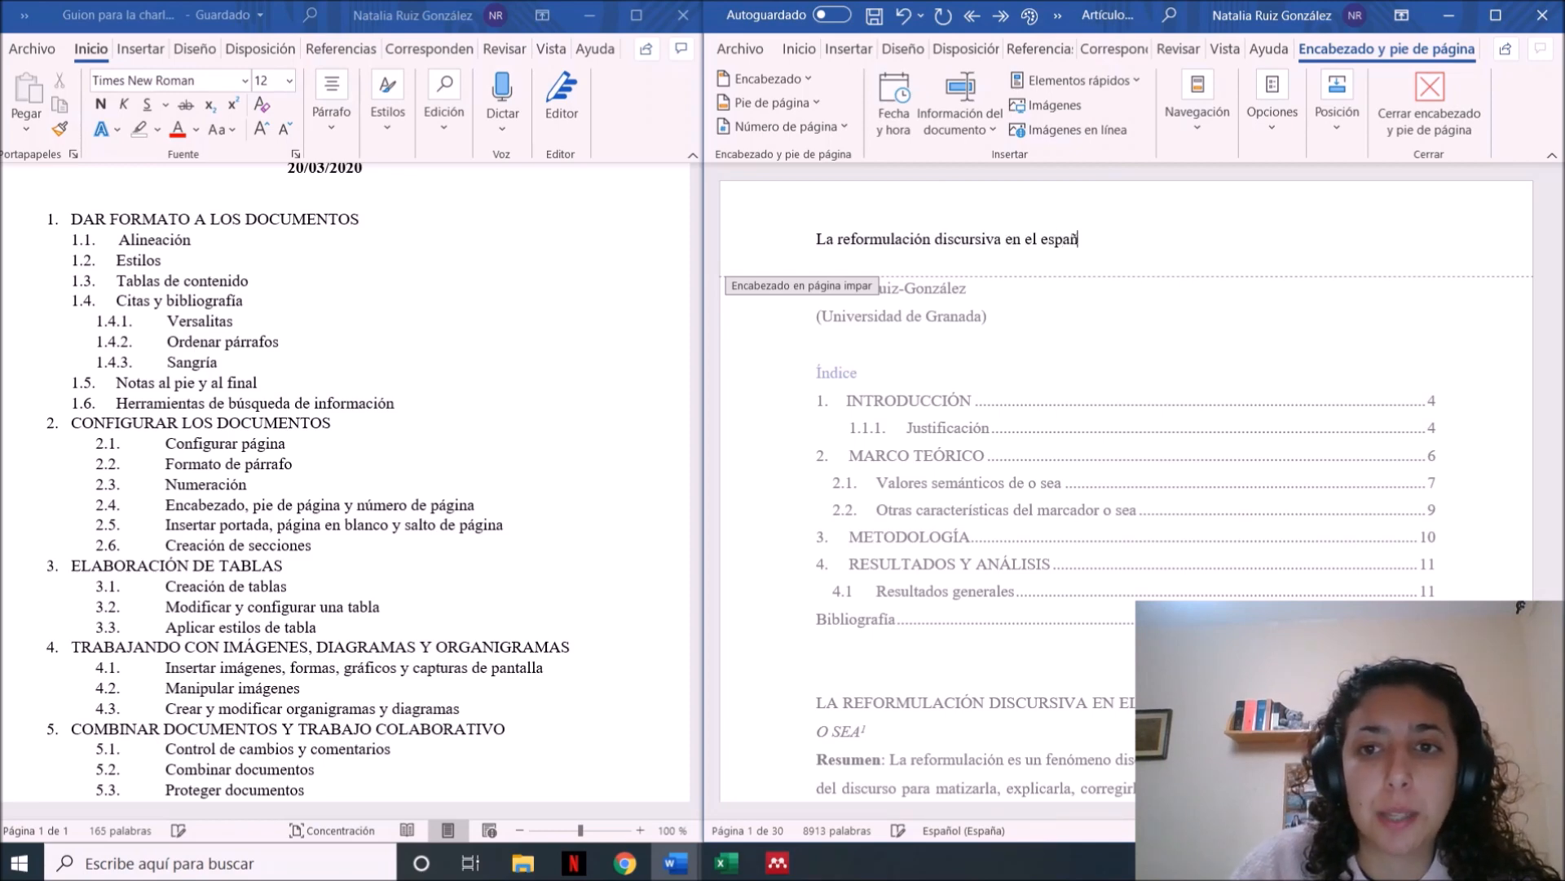
text(ol de)
key(Caps_Lock)
key(Caps_Lock)
text(Granada)
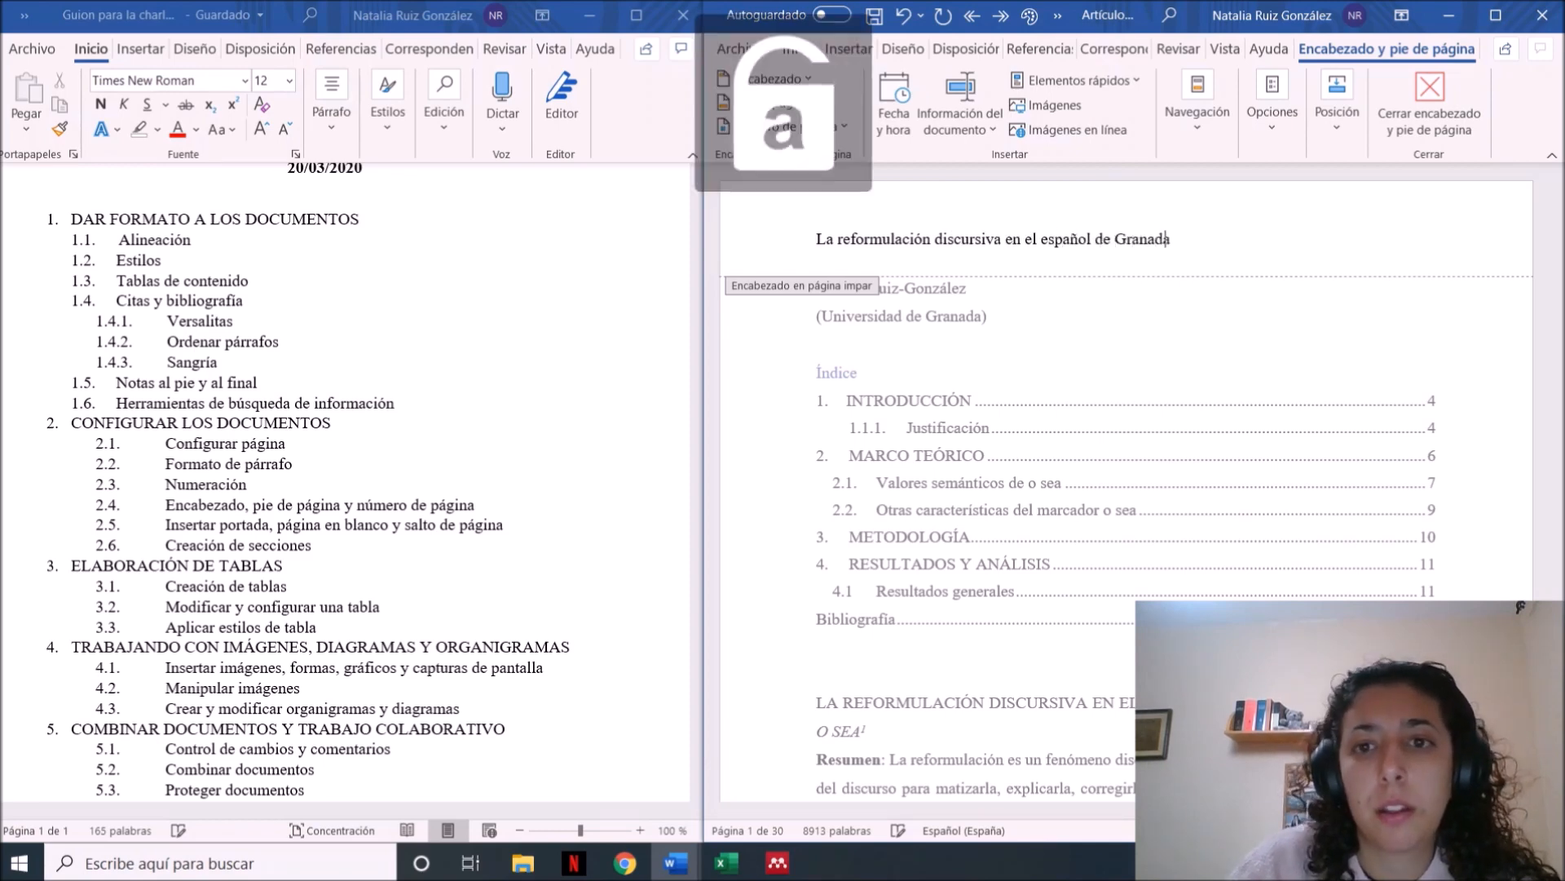
text(: el caso de)
key(ctrl+k)
text(o)
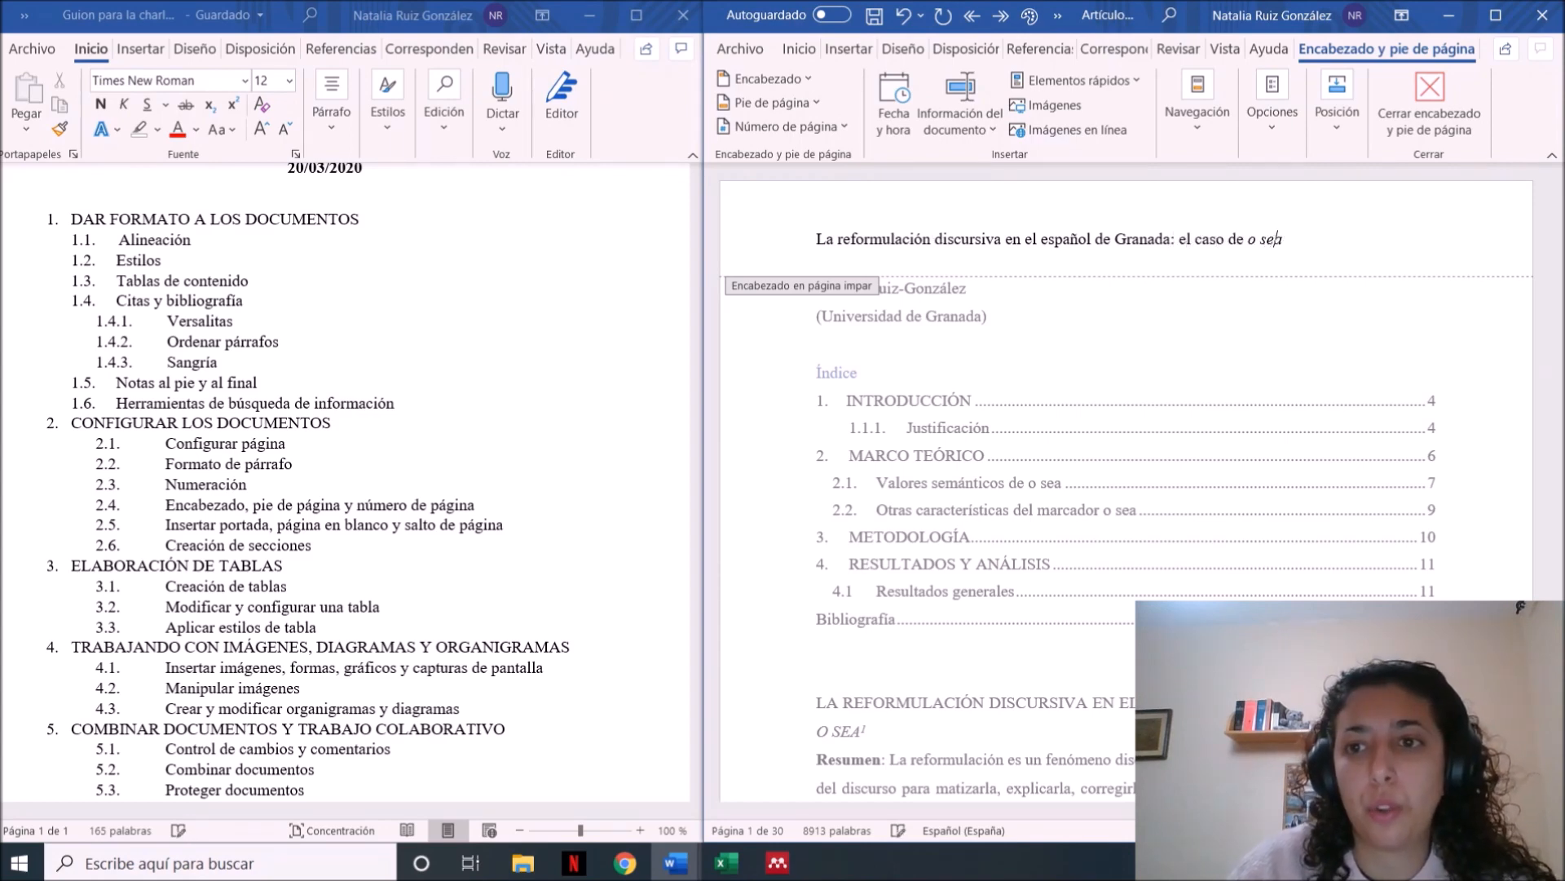
text( sea)
double_click(1052, 354)
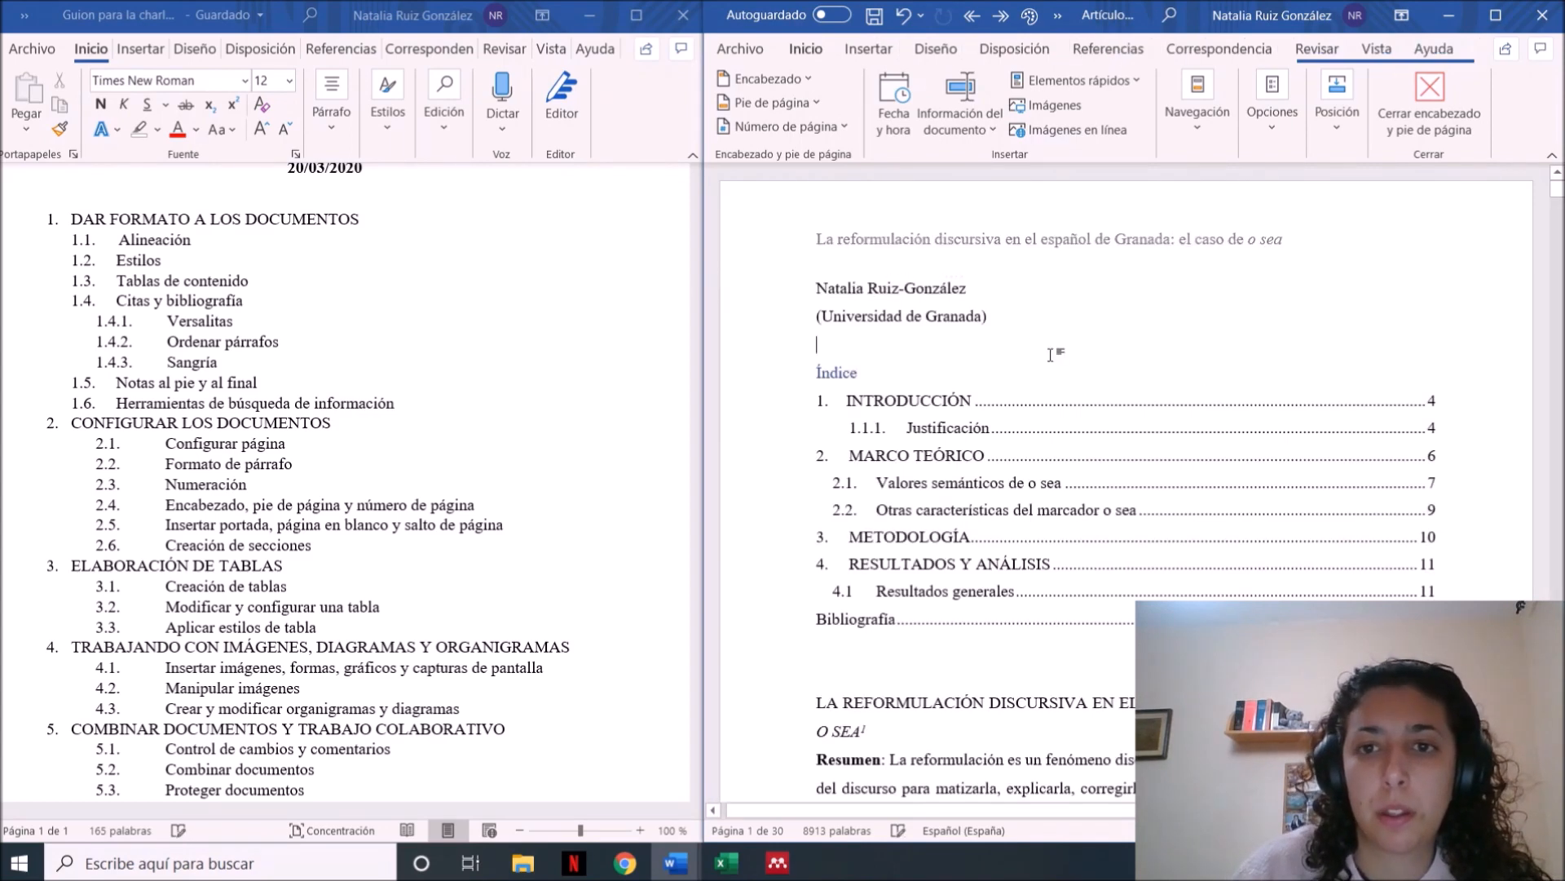
Right-align the even-page header on page 2 and leave header editing
scroll(1052, 354, down, 4)
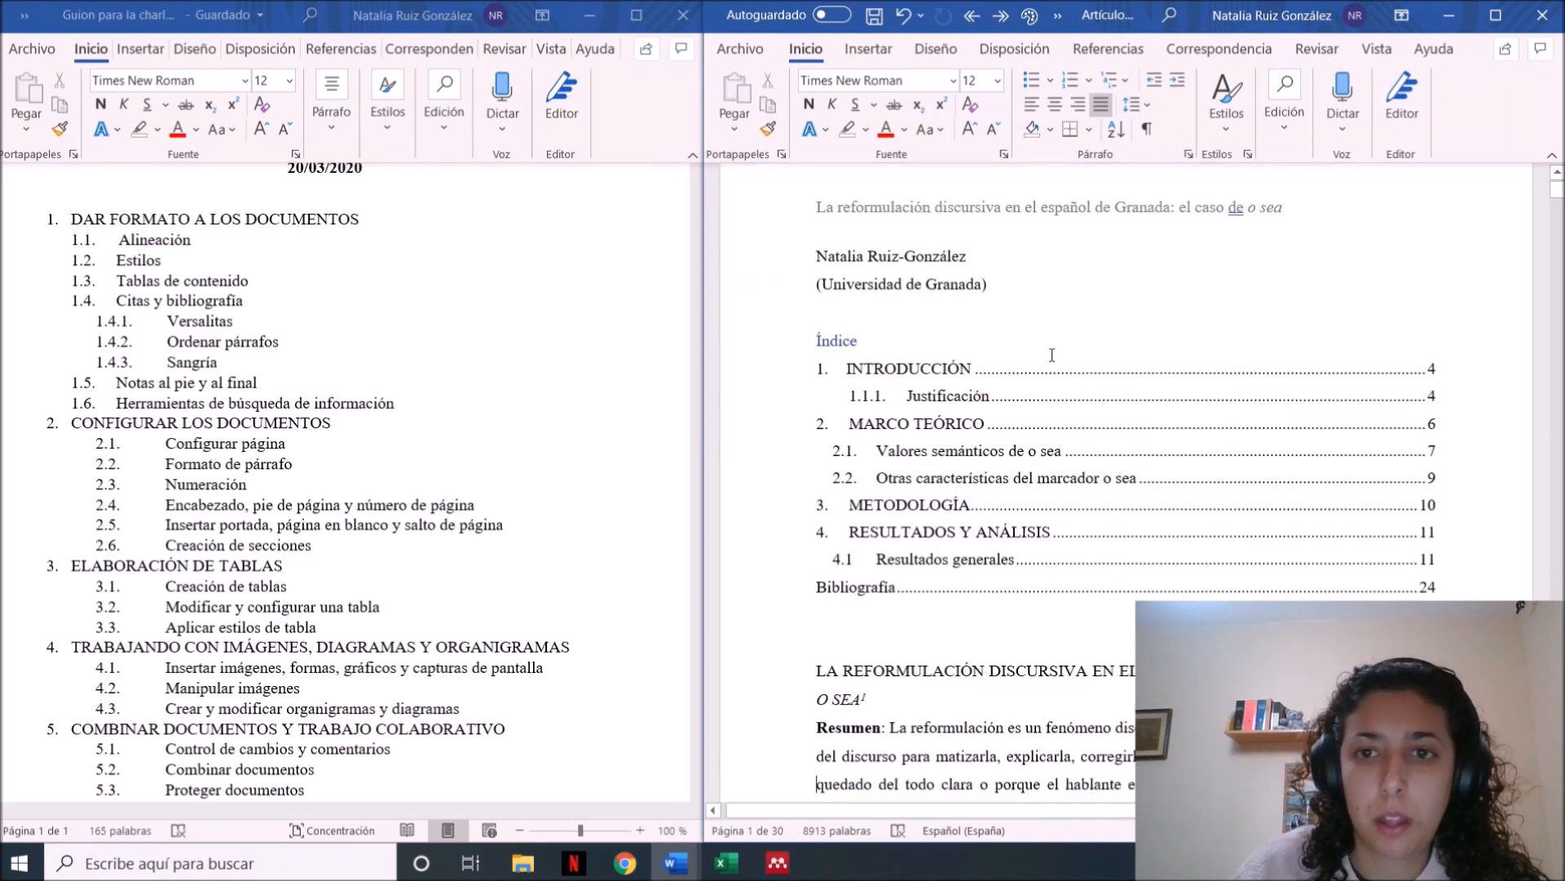
scroll(1052, 355, down, 4)
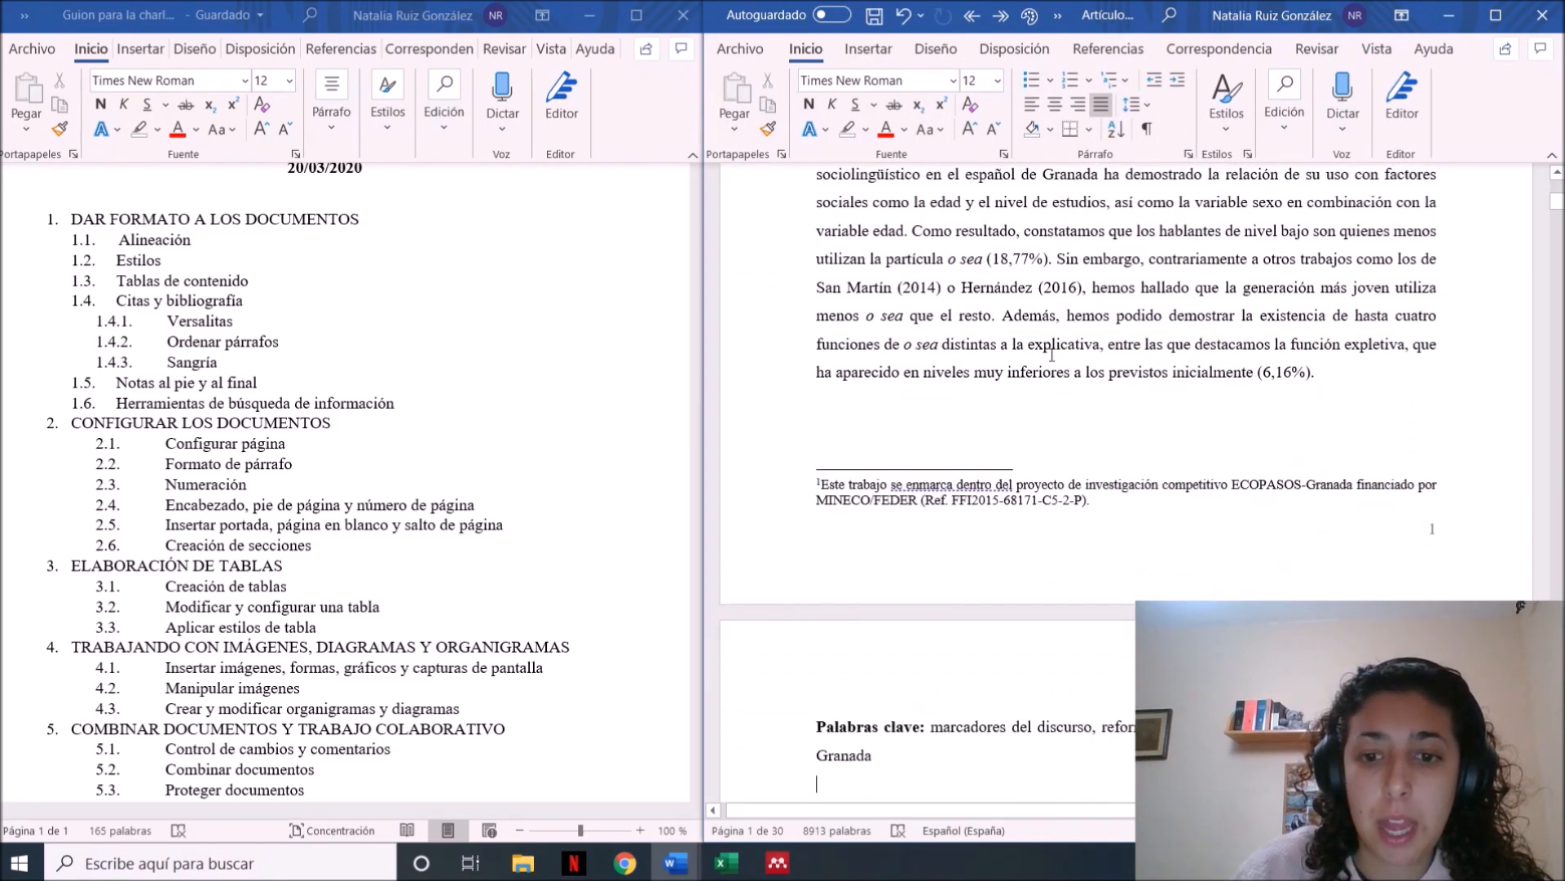
double_click(917, 644)
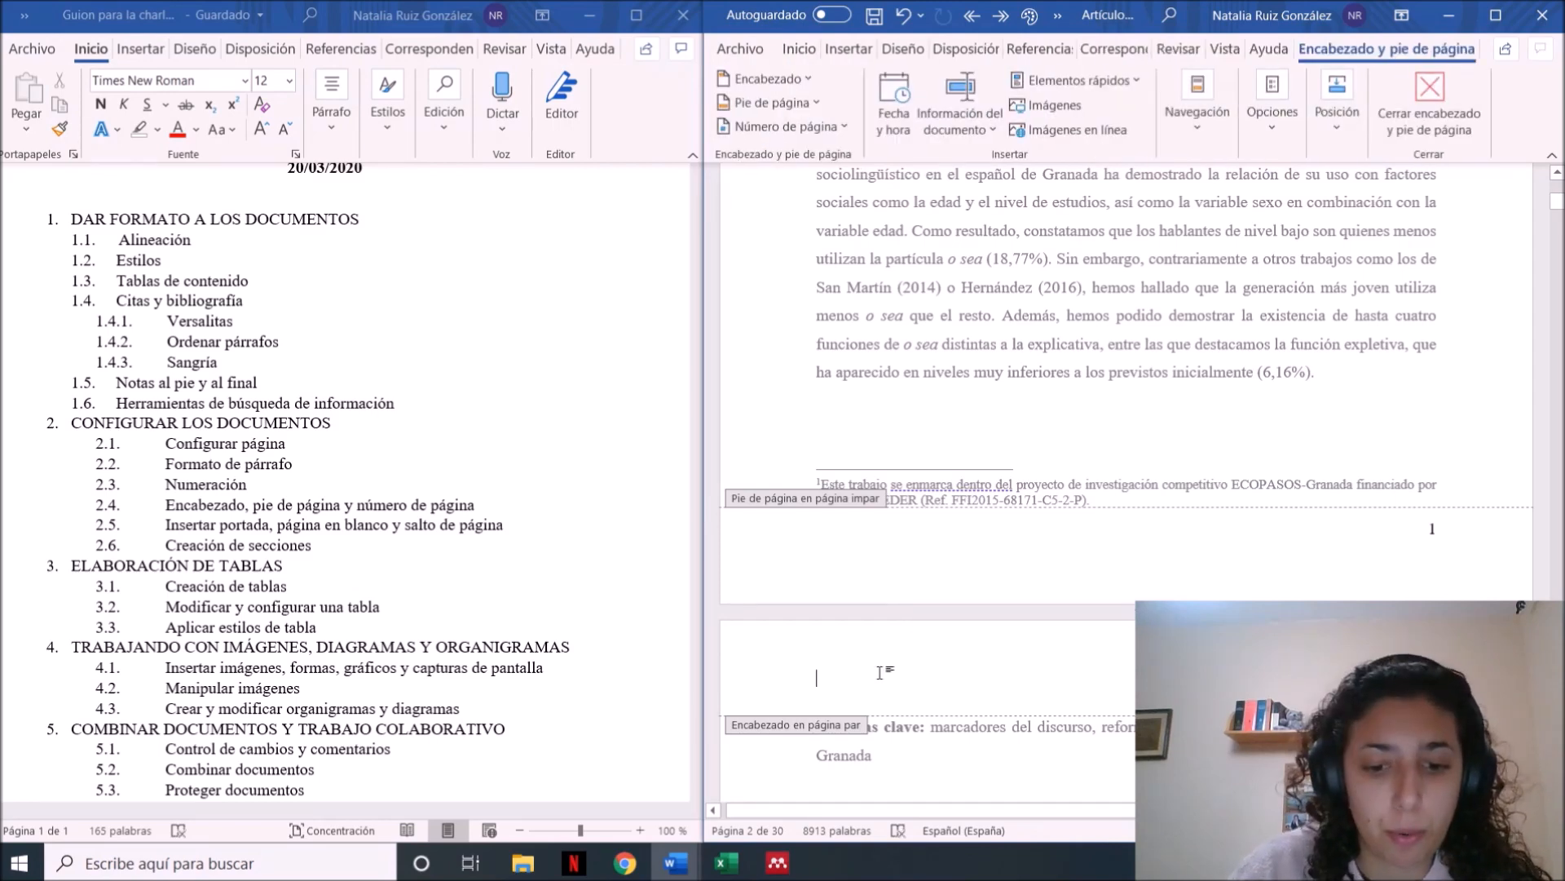
click(799, 49)
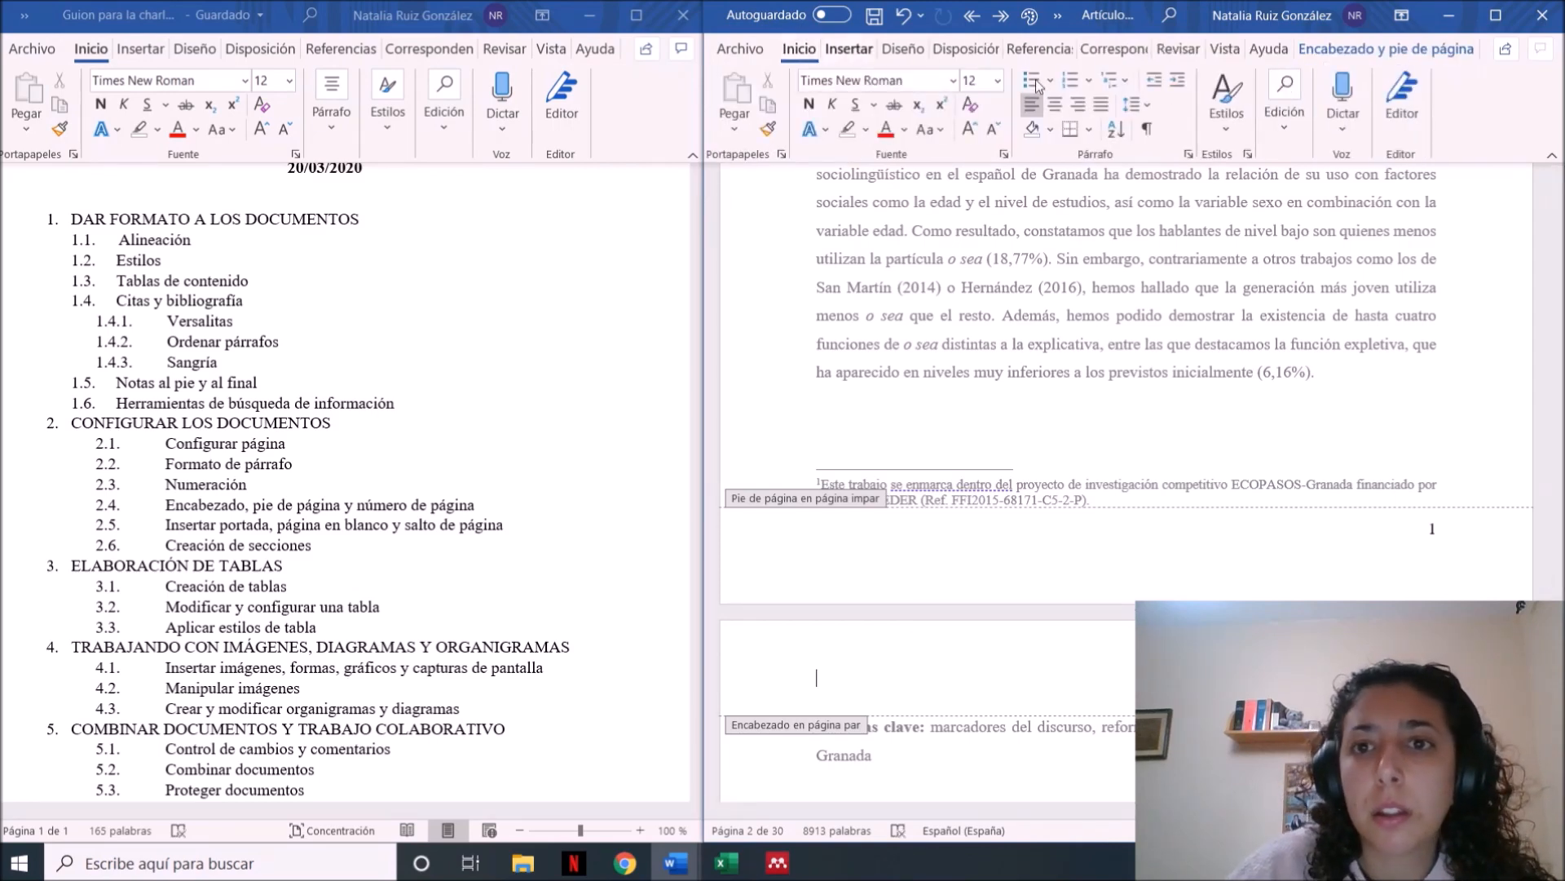
click(1080, 105)
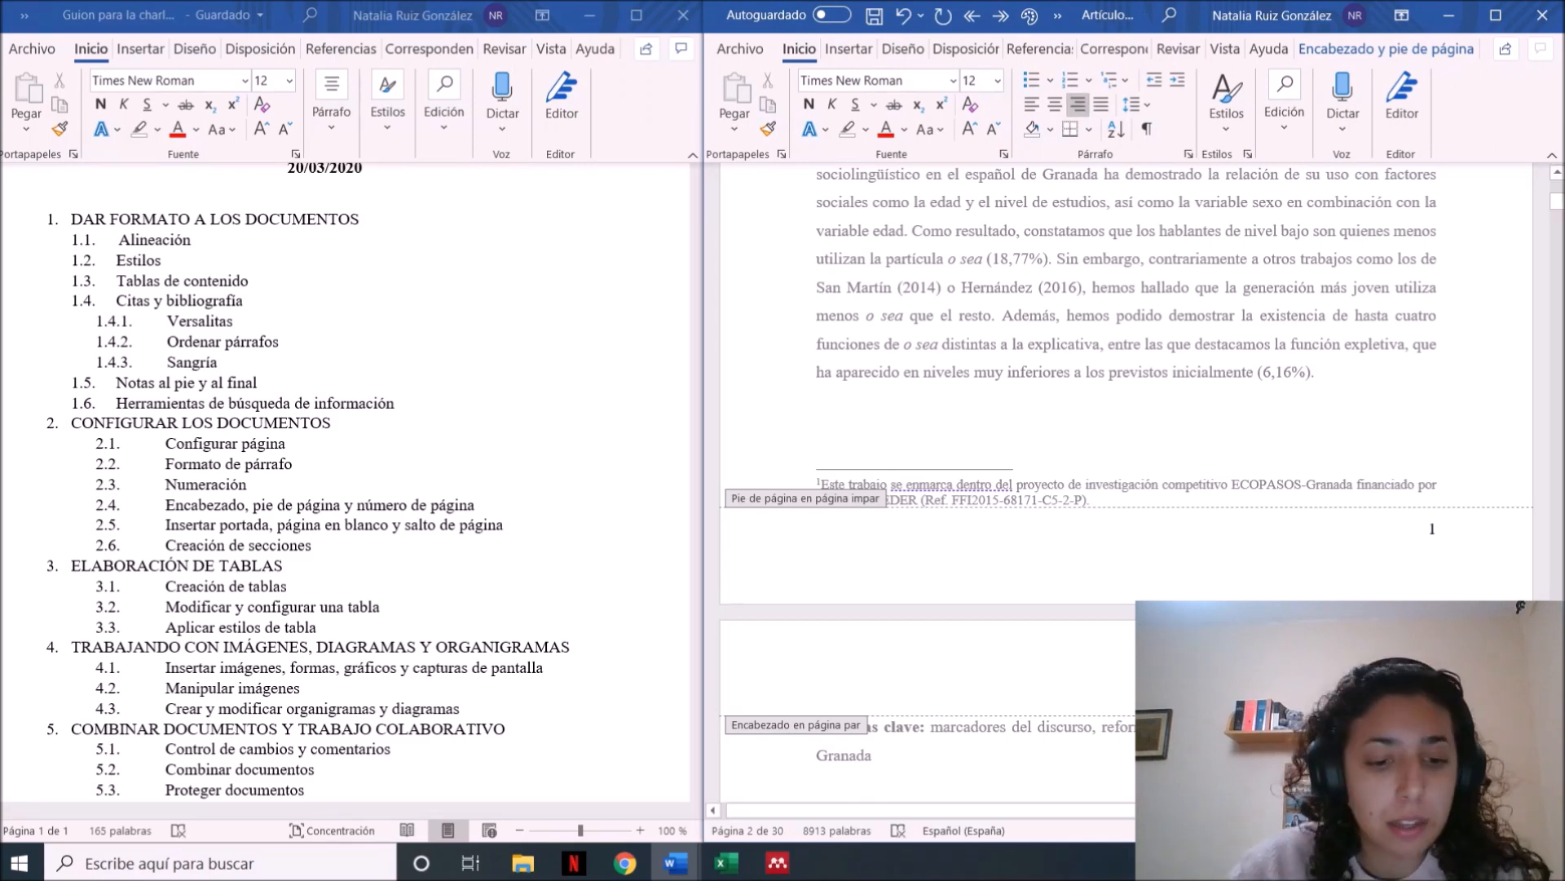
key(Caps_Lock)
key(Caps_Lock)
key(Caps_Lock)
key(Caps_Lock)
key(Caps_Lock)
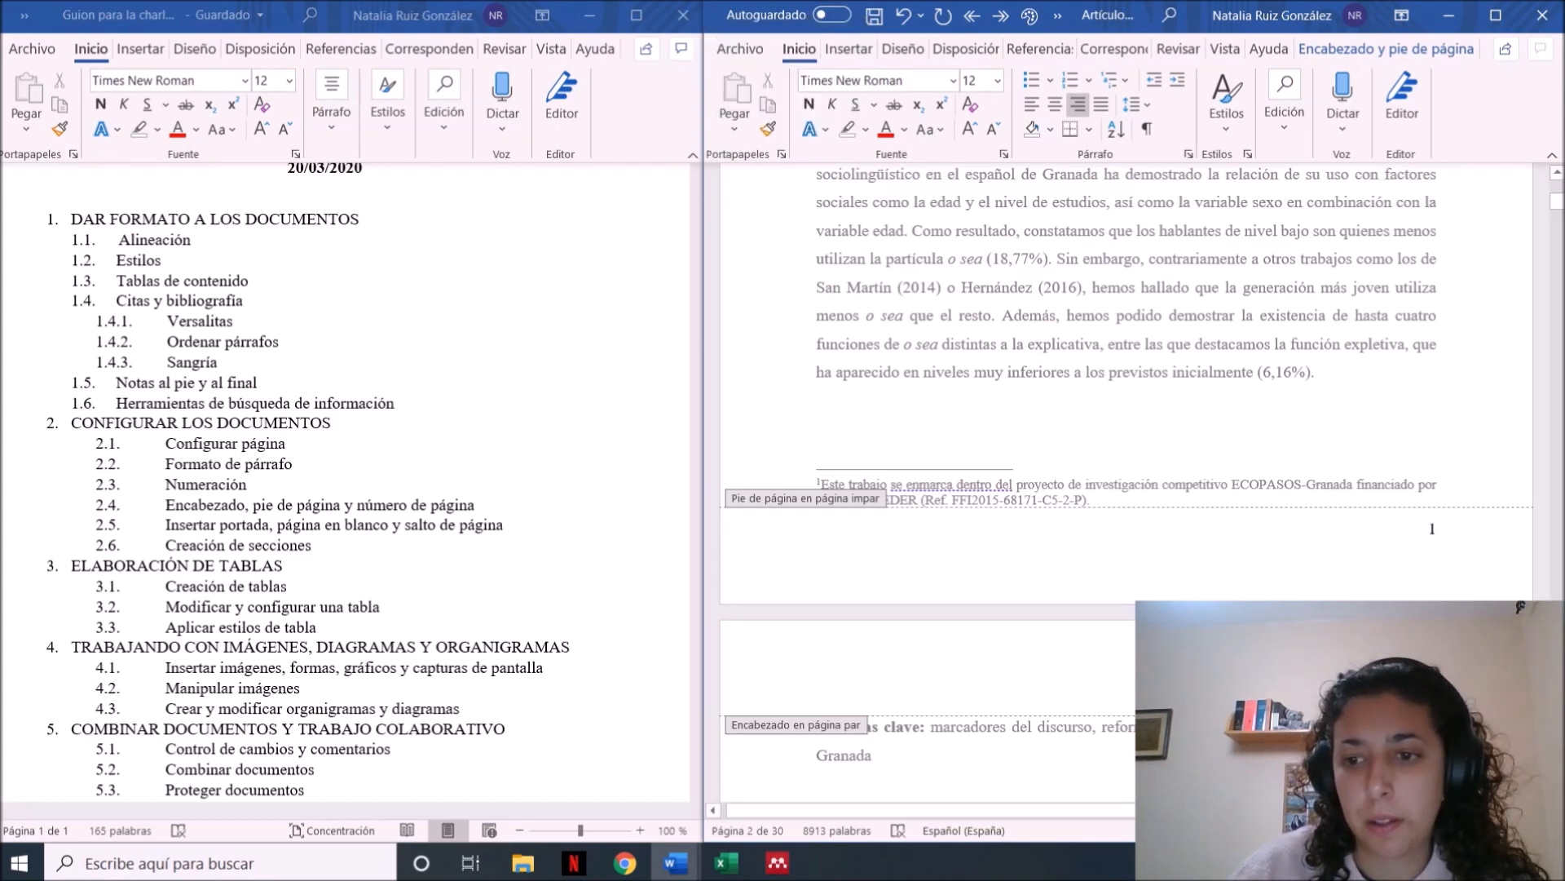
key(Escape)
Examine the headers of the odd and even pages through the introduction, and return to the article's start
scroll(871, 758, down, 20)
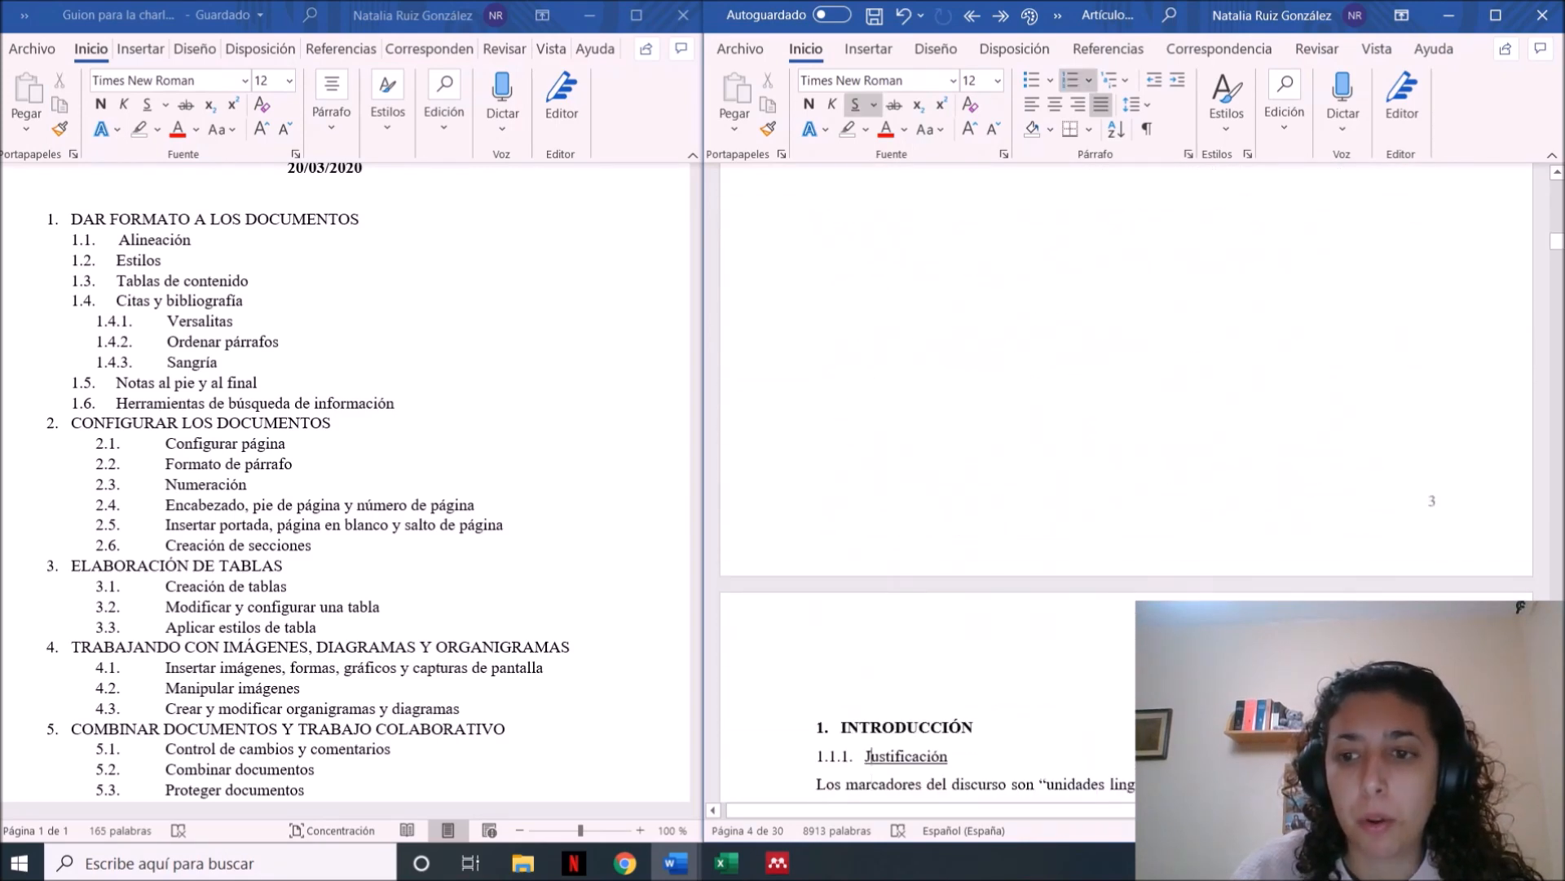
key(Up)
key(Up)
key(Up)
key(Up)
key(Up)
key(Up)
key(Up)
key(Up)
key(Up)
key(Down)
key(Down)
key(Down)
key(Down)
key(Down)
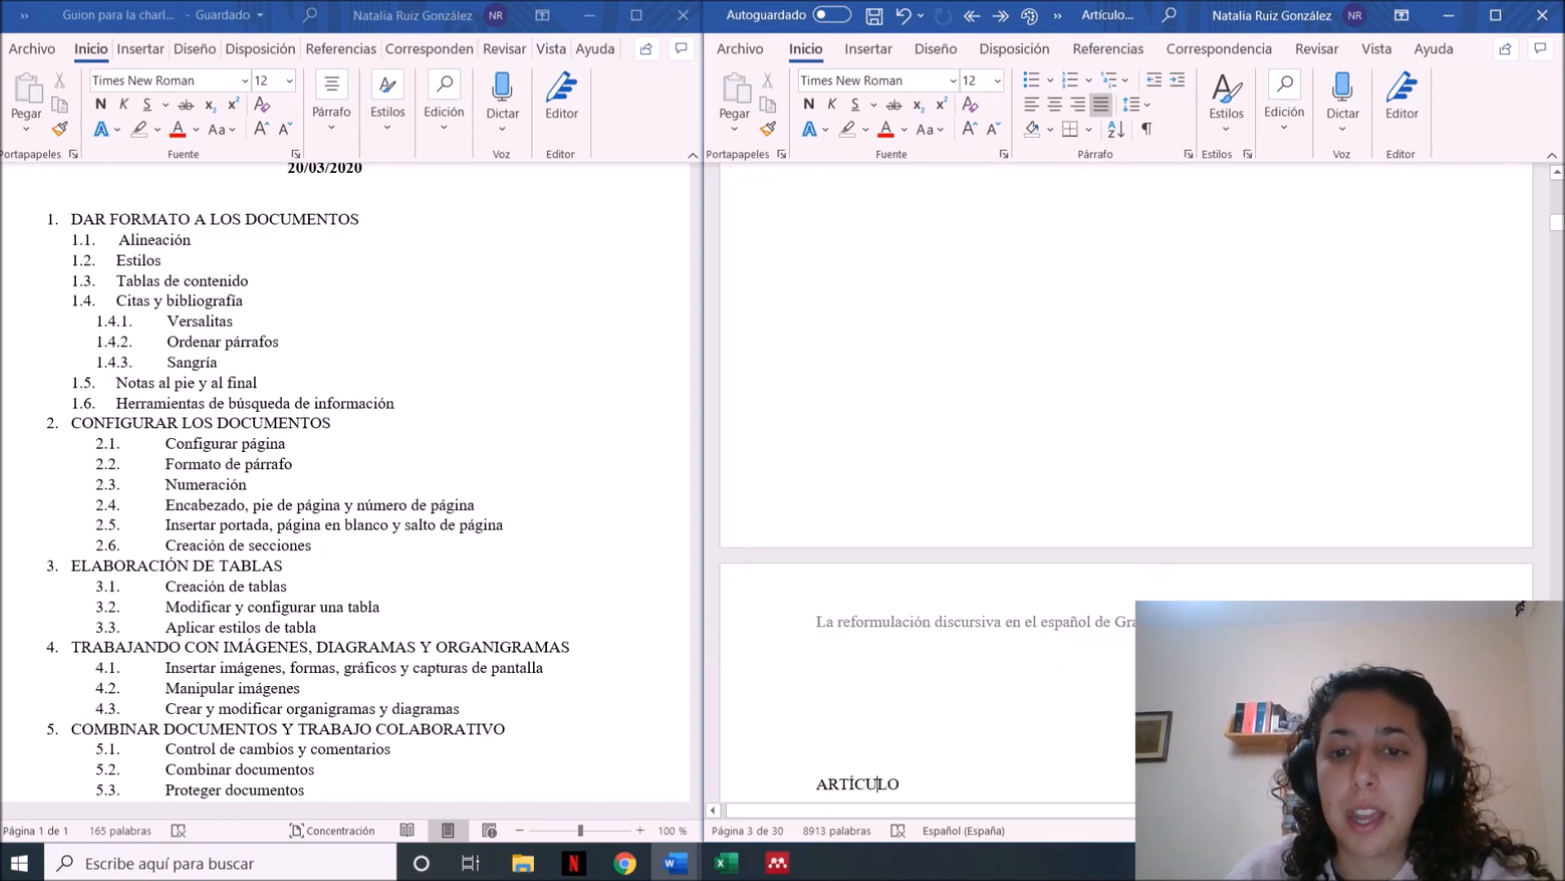
key(Down)
key(Down)
key(Down)
key(Down)
key(Down)
key(Down)
key(Down)
key(Down)
key(Down)
key(Down)
key(Down)
key(Down)
key(Down)
key(Down)
key(Down)
key(Down)
key(Down)
key(Down)
key(Down)
key(Down)
key(Down)
key(Down)
key(Down)
key(Down)
key(Down)
key(Down)
key(Down)
key(Down)
key(Down)
key(Down)
key(Down)
key(Down)
key(Down)
key(Down)
key(Down)
key(Down)
key(Down)
key(Down)
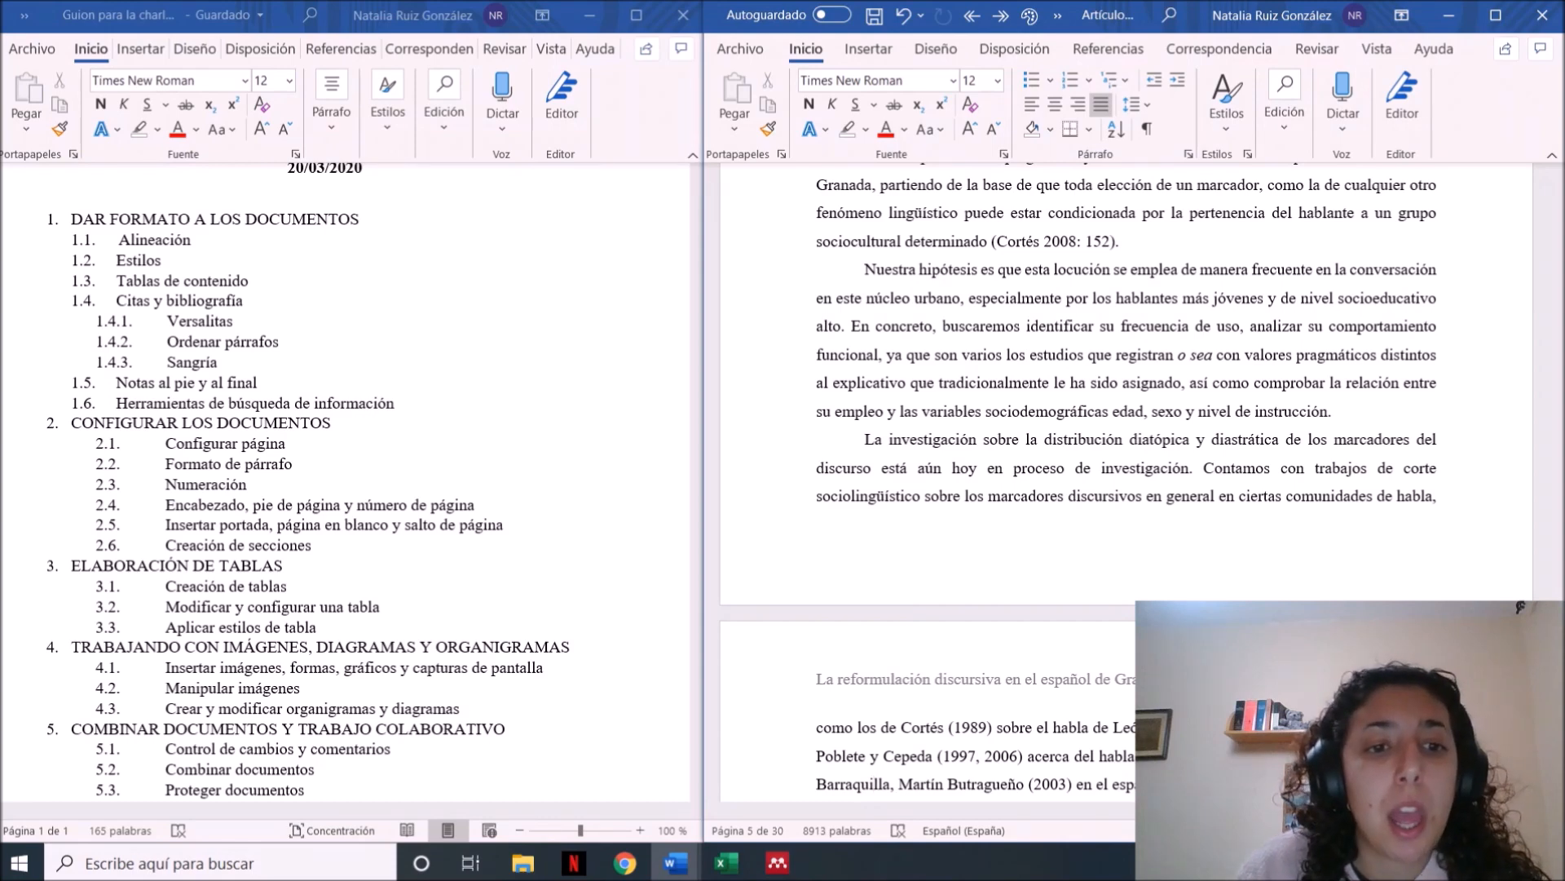
key(ctrl+Home)
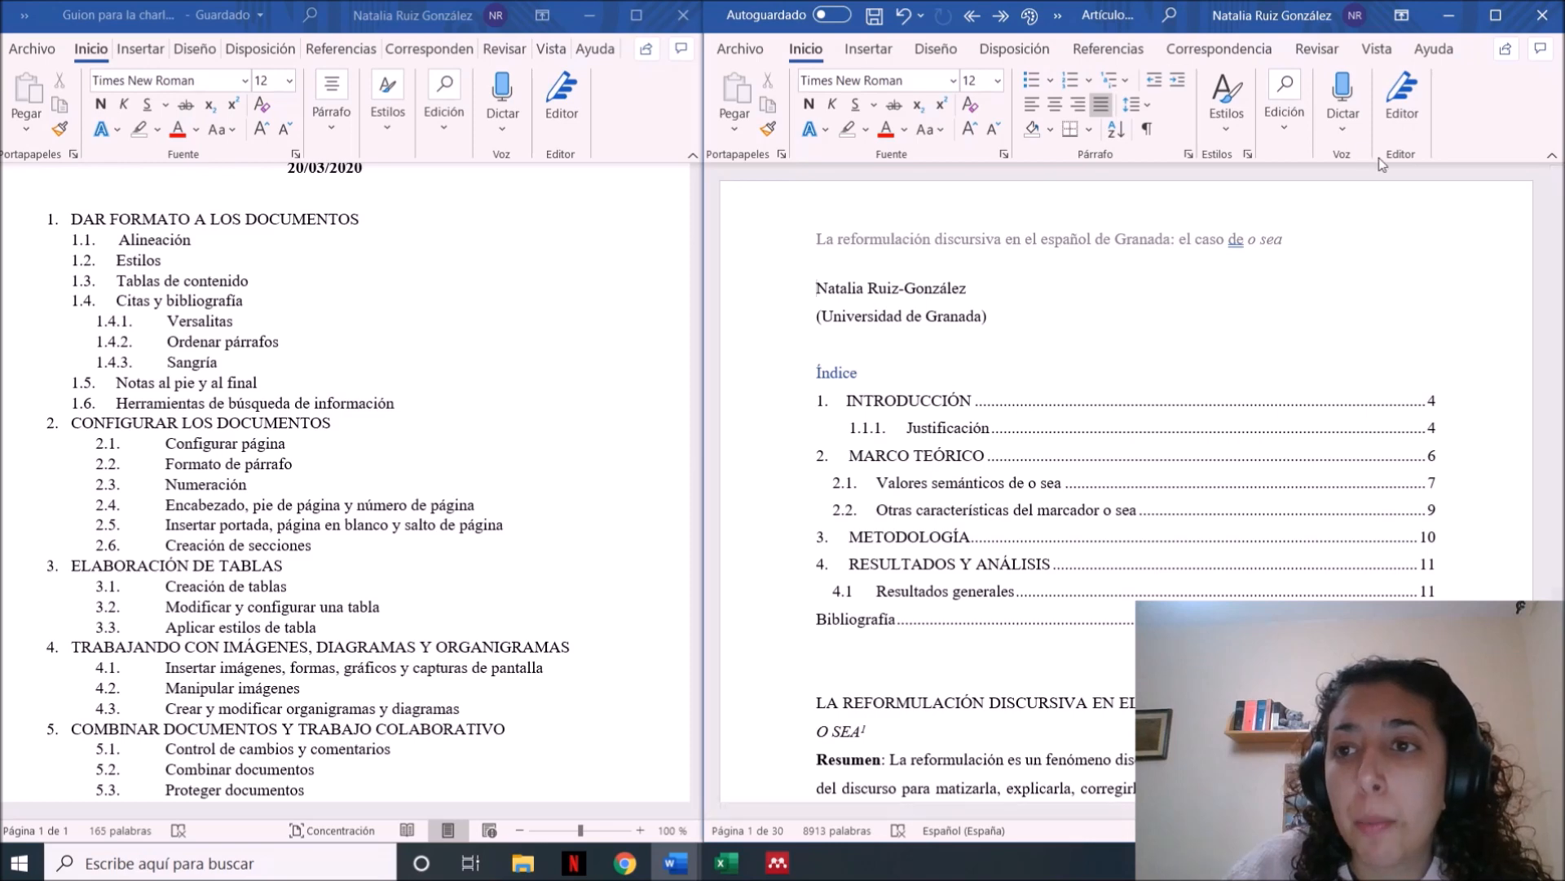
Insert the Con bandas cover page at the beginning of the article
click(871, 50)
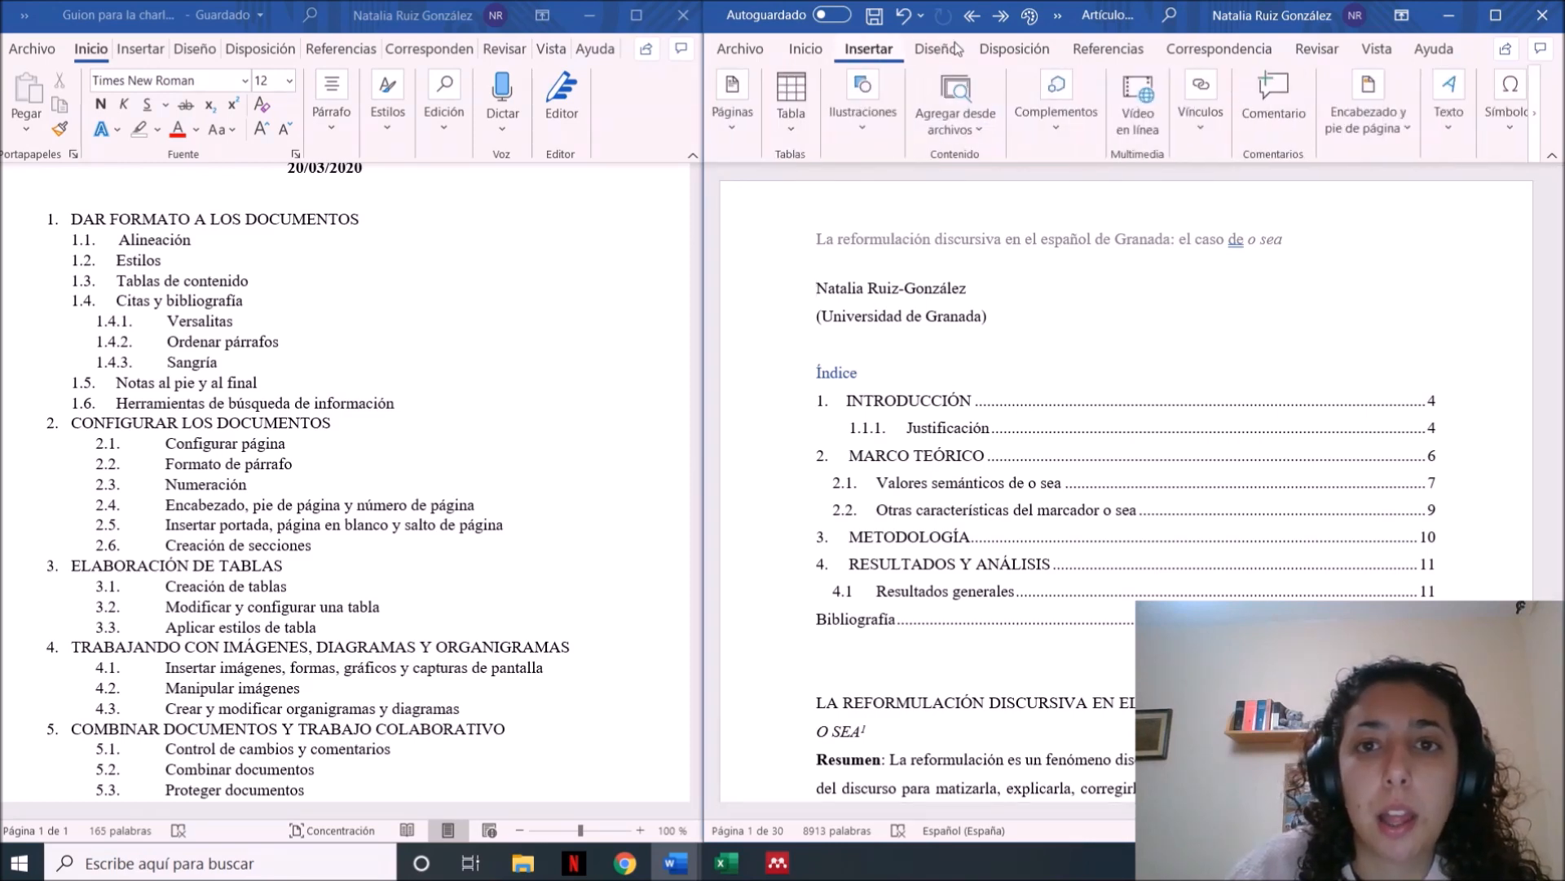
click(734, 114)
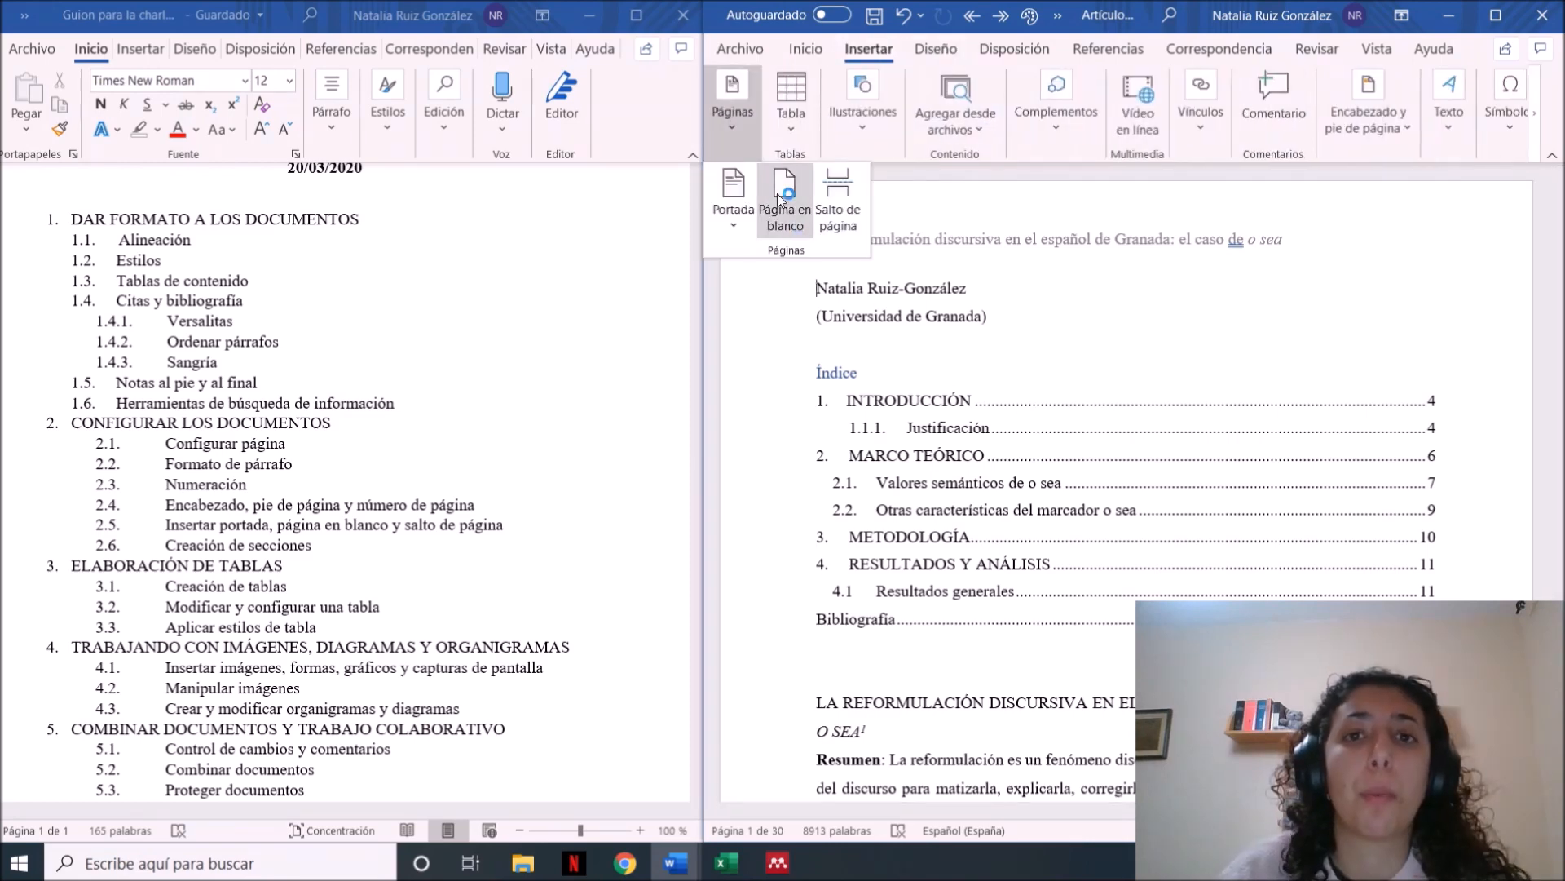
click(736, 226)
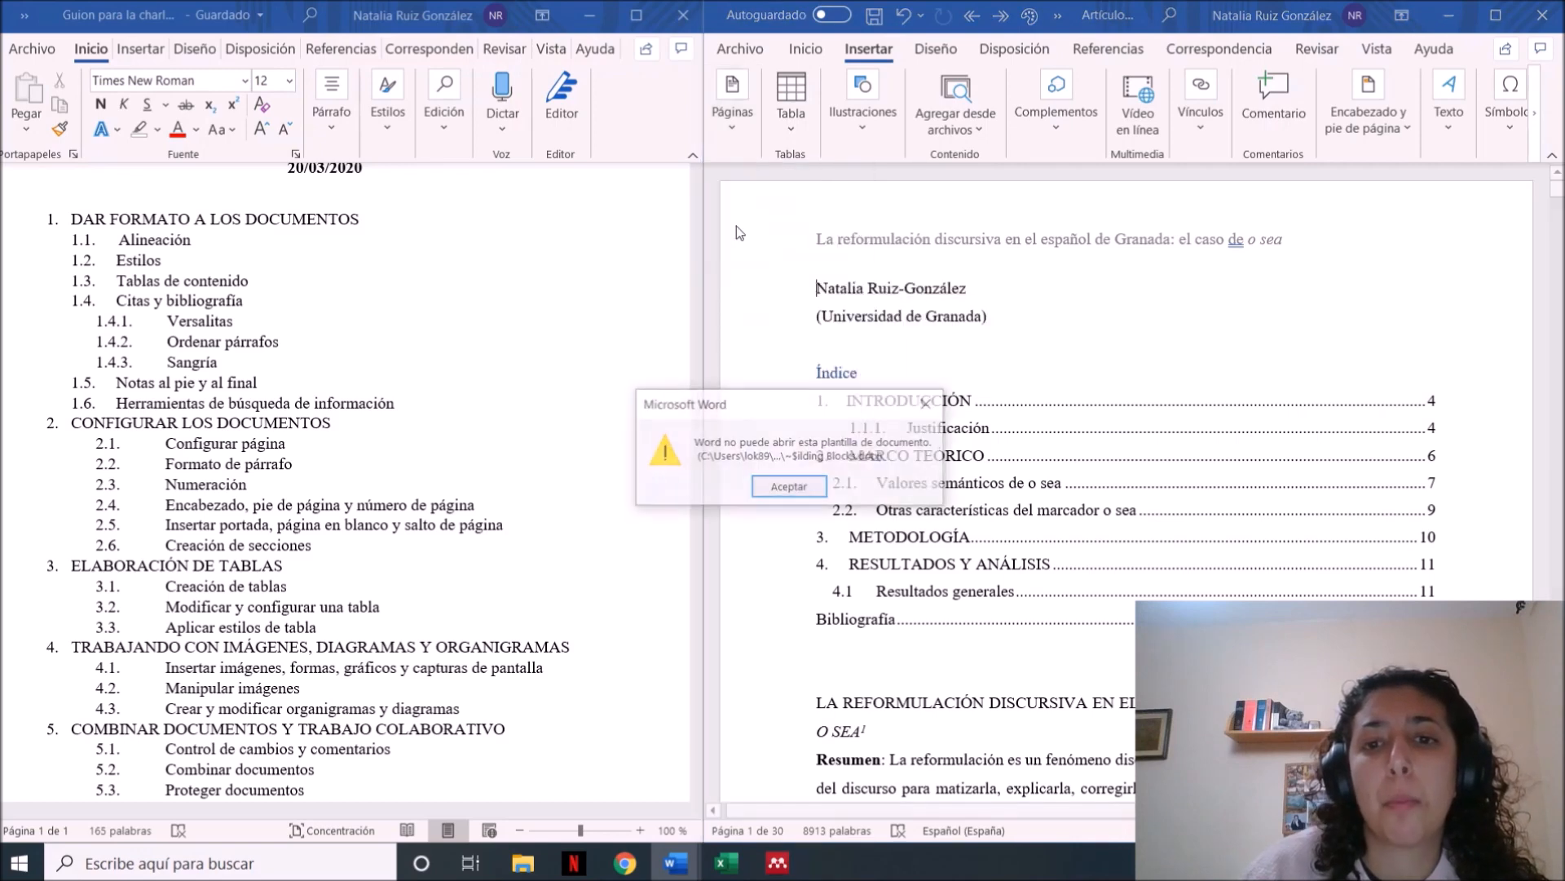
click(942, 403)
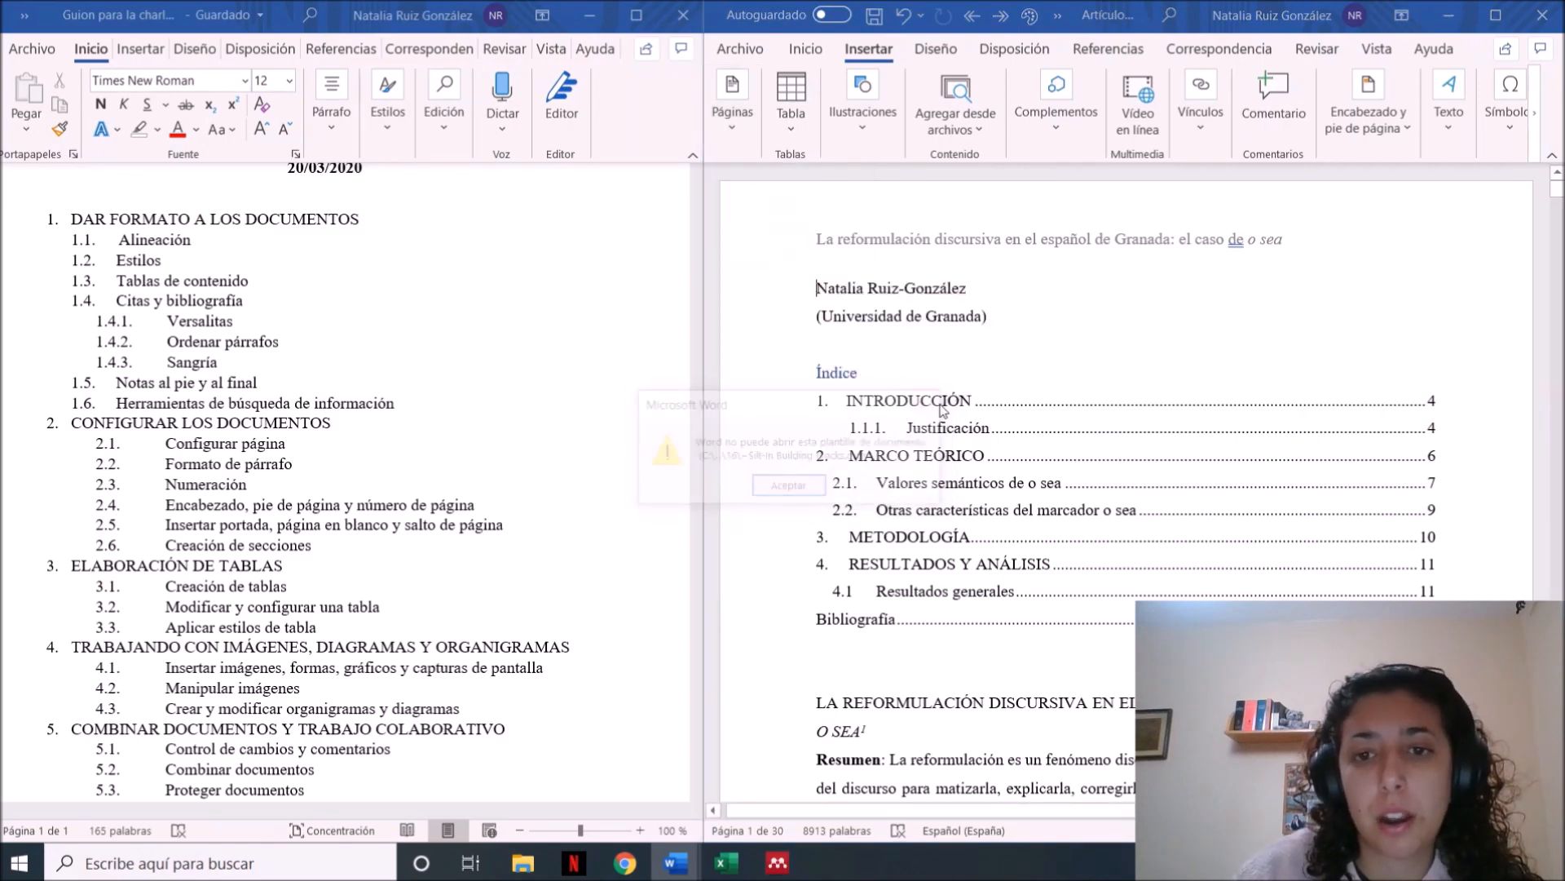
click(731, 129)
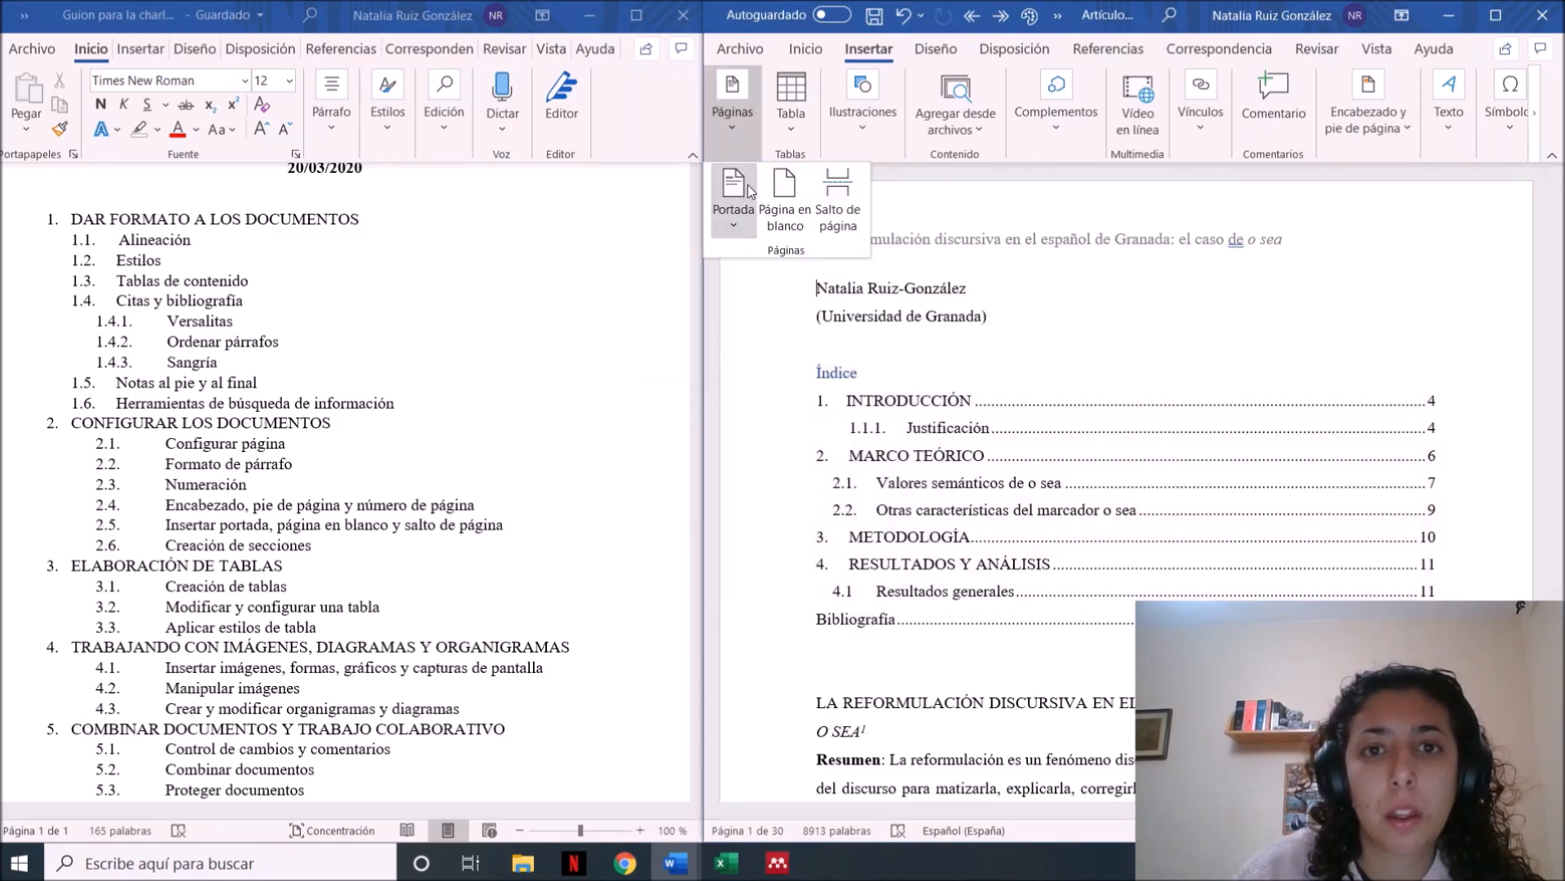
click(748, 187)
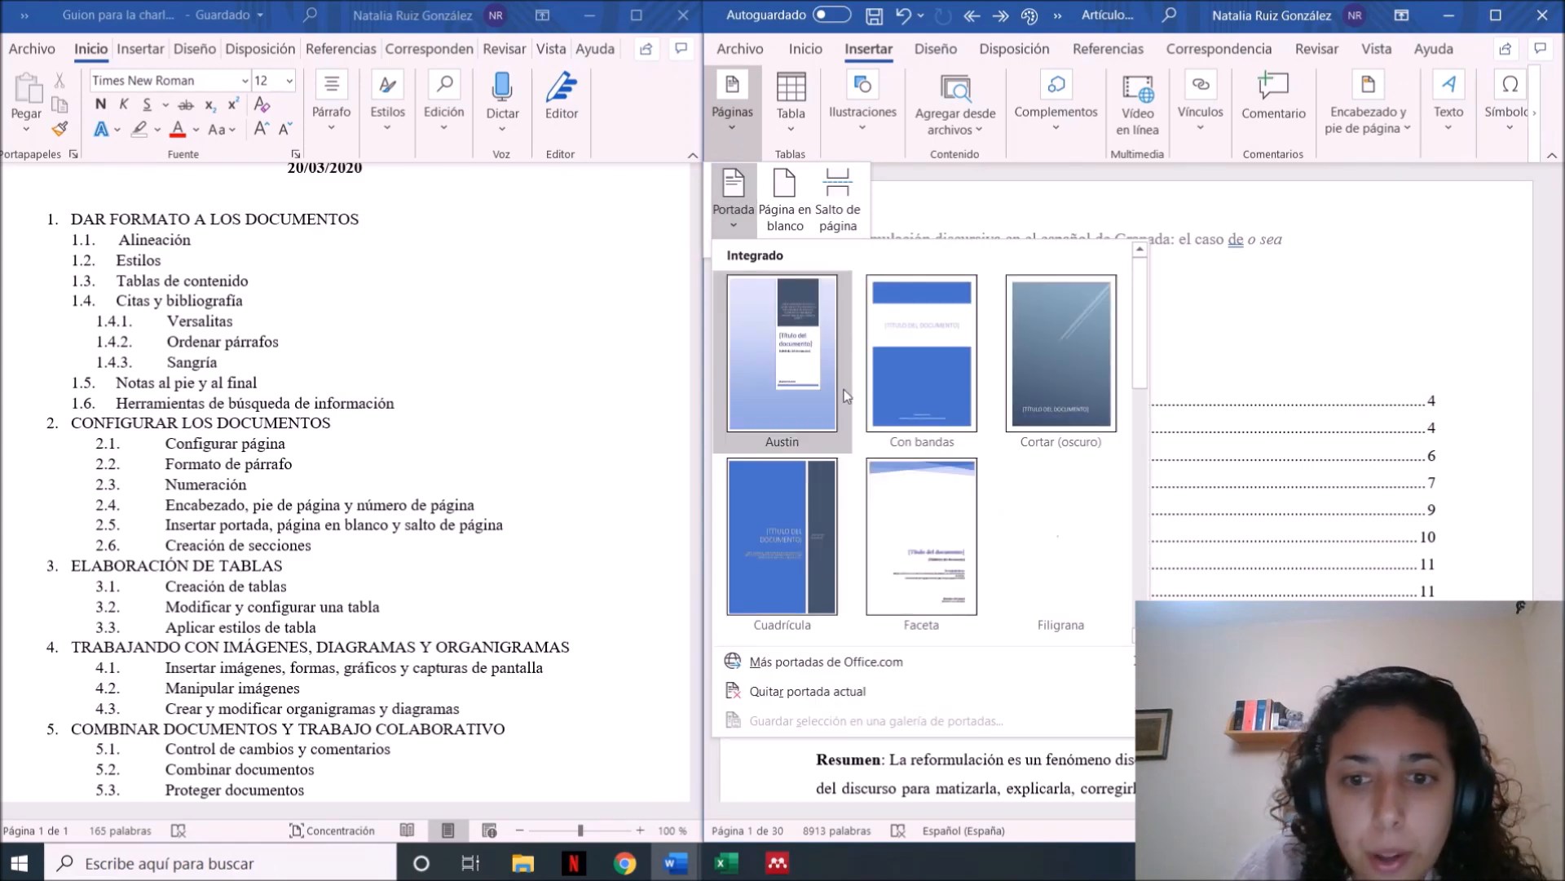
drag(1147, 355, 1144, 603)
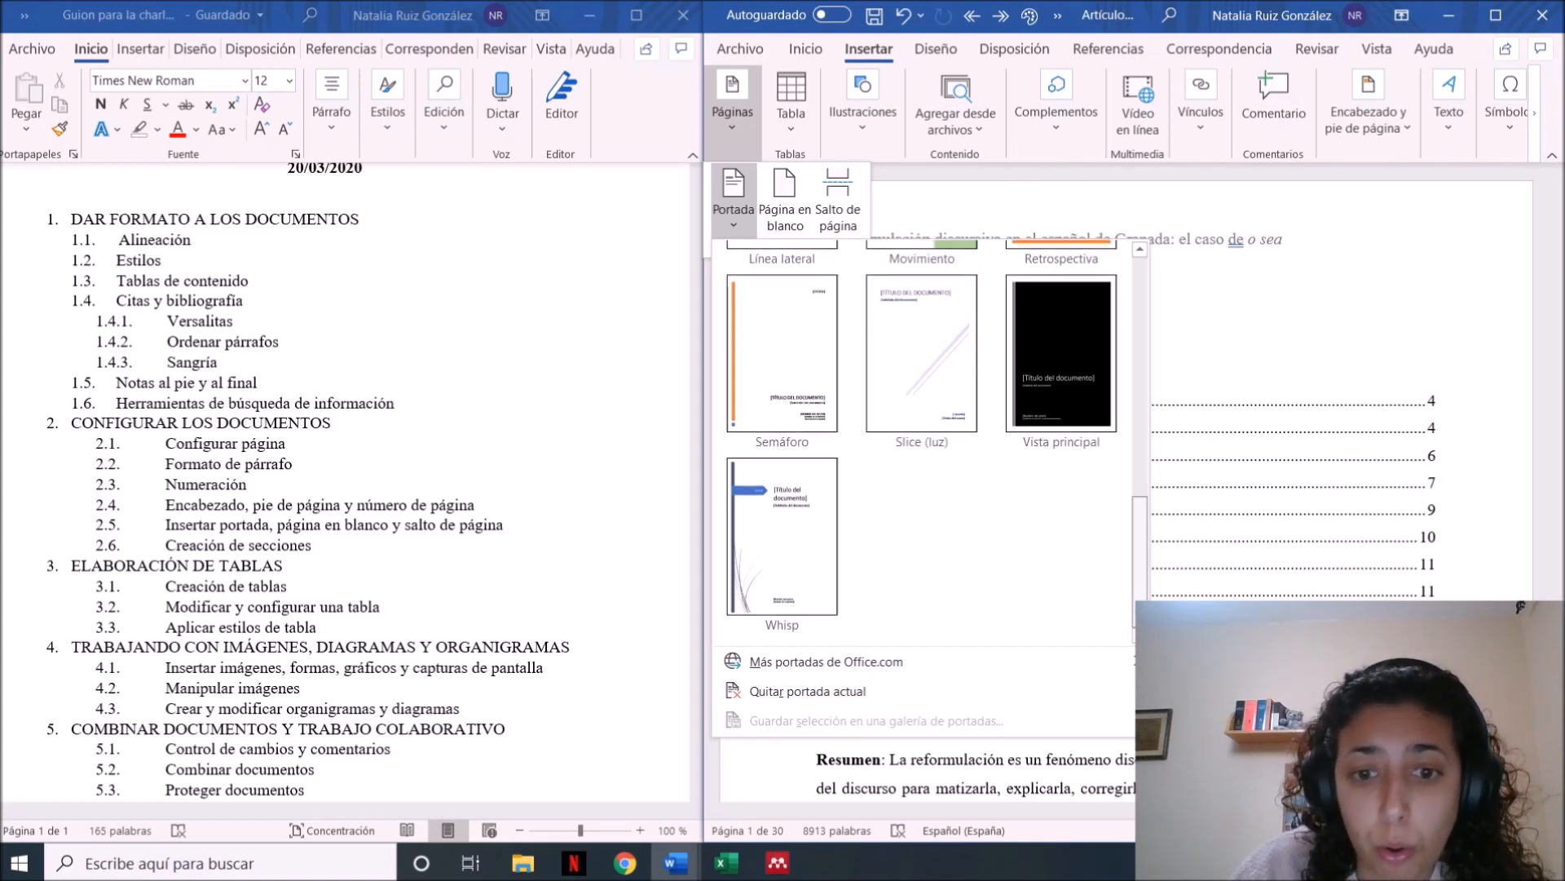
scroll(933, 380, up, 10)
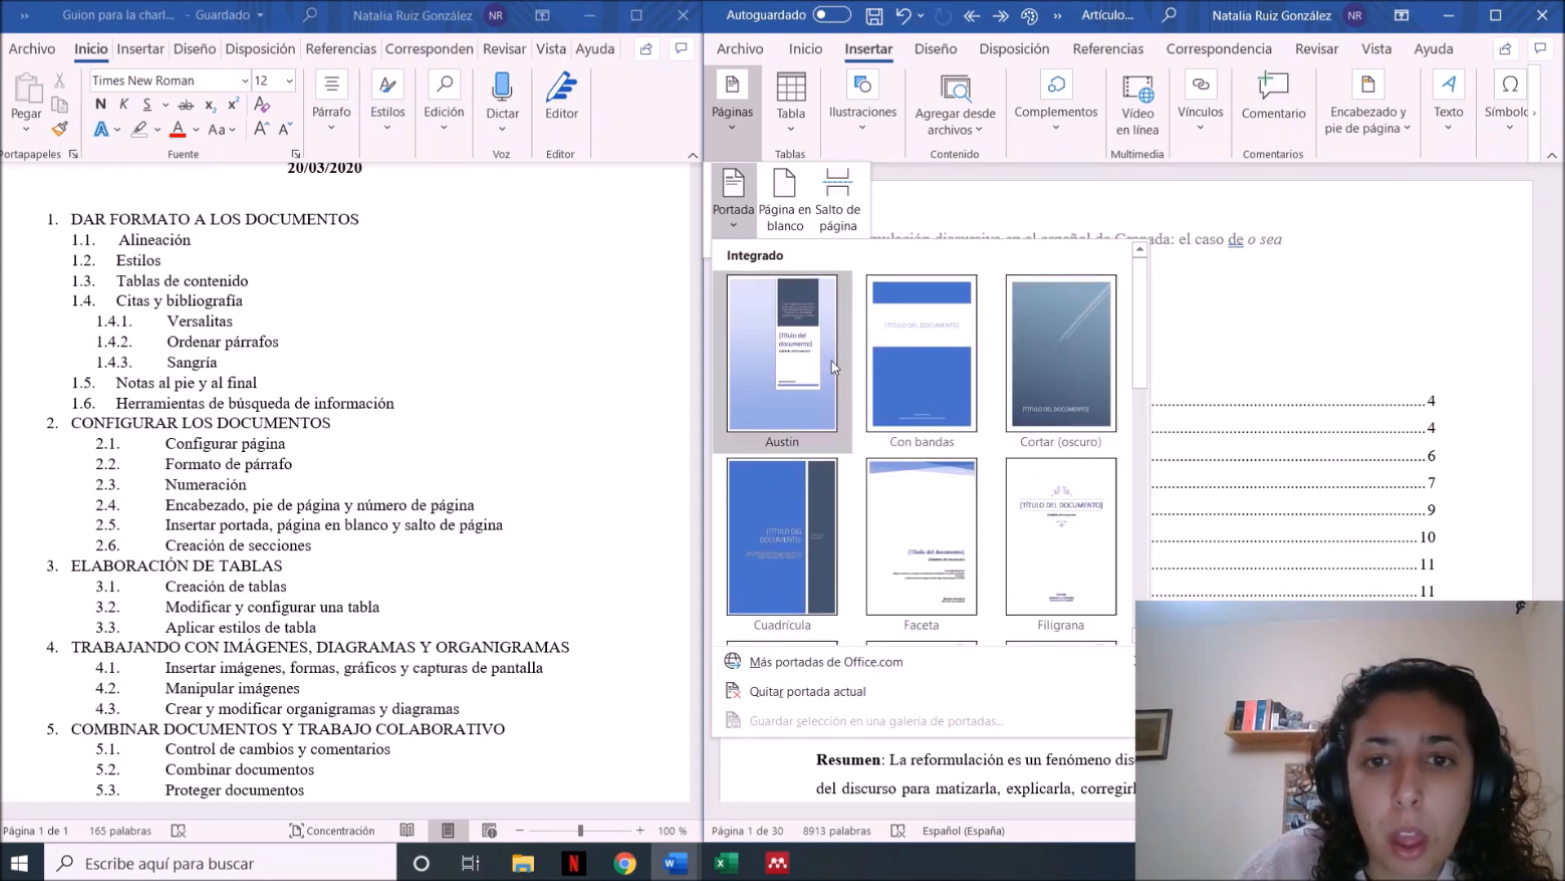
click(933, 380)
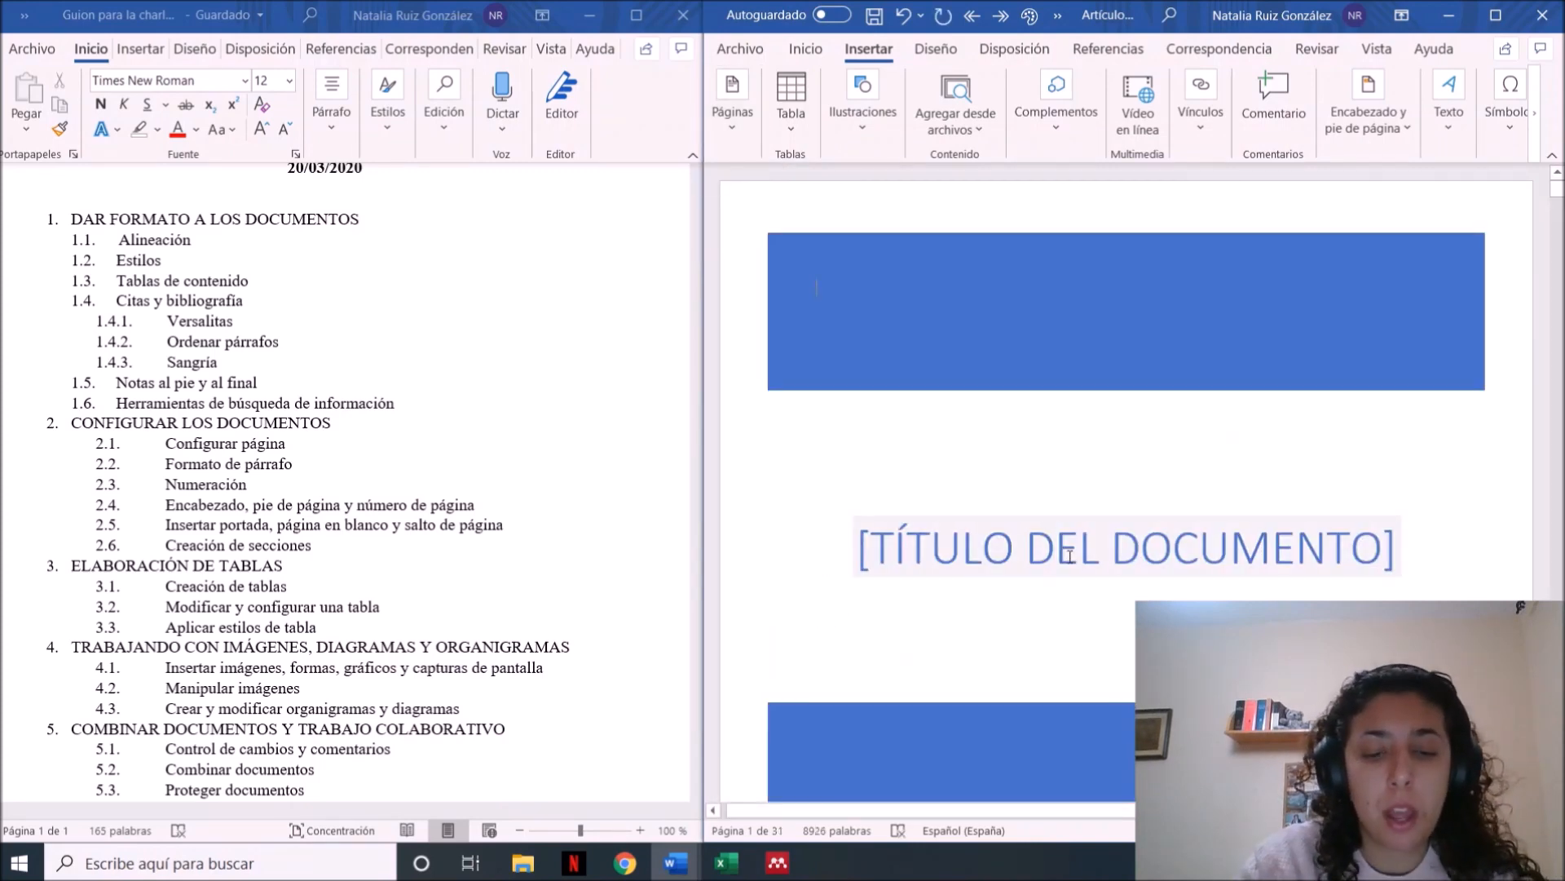
text(T)
key(Caps_Lock)
key(BackSpace)
key(BackSpace)
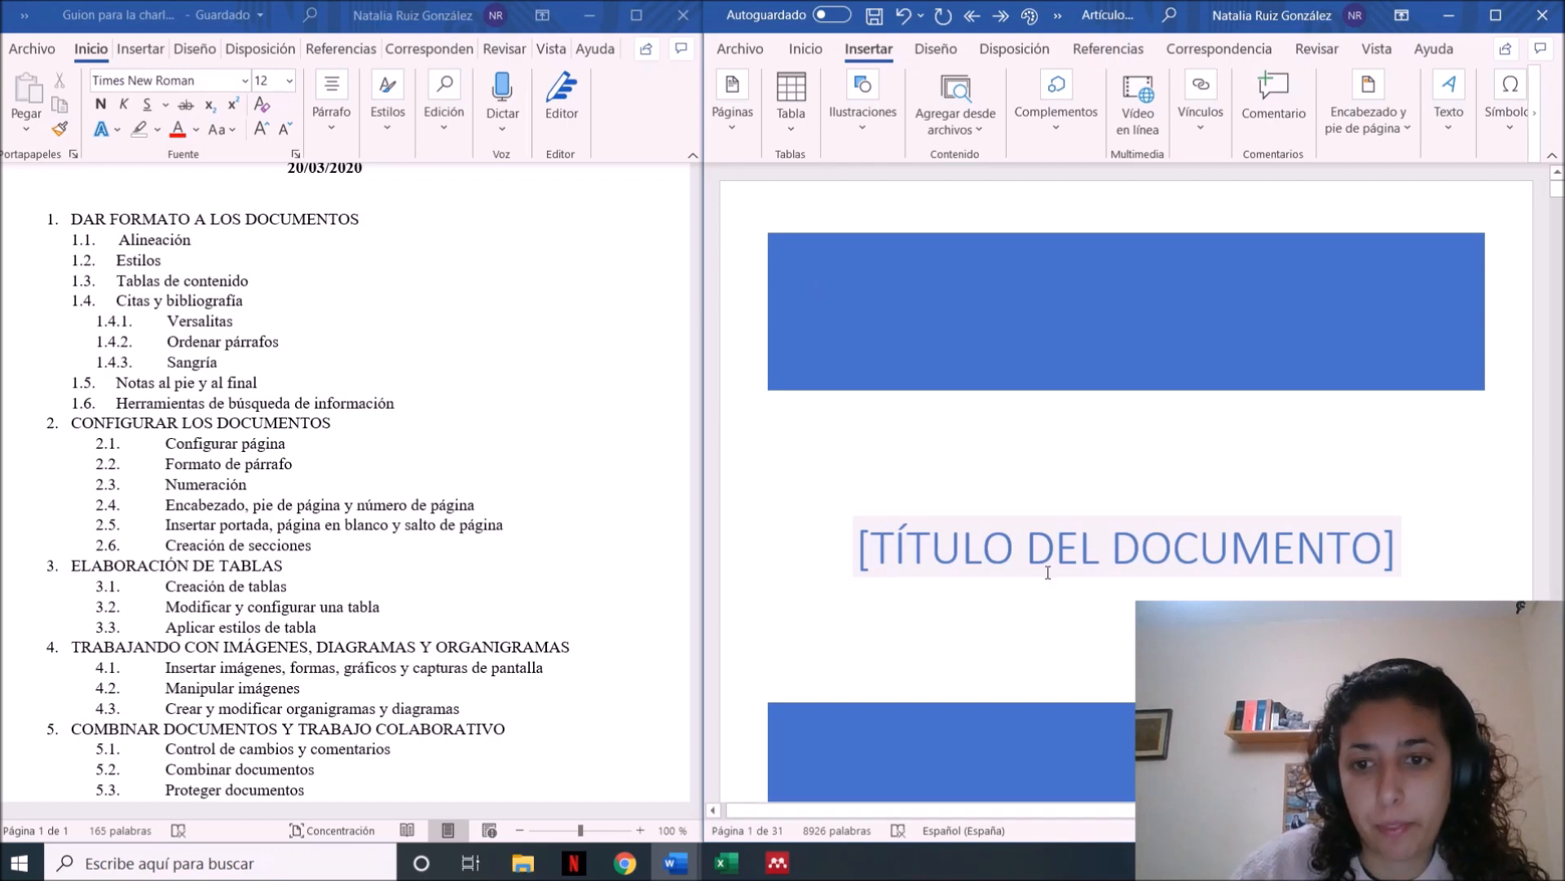
Replace the cover page's title placeholder with "TRABAJO FINAL DE GRADO"
click(1047, 571)
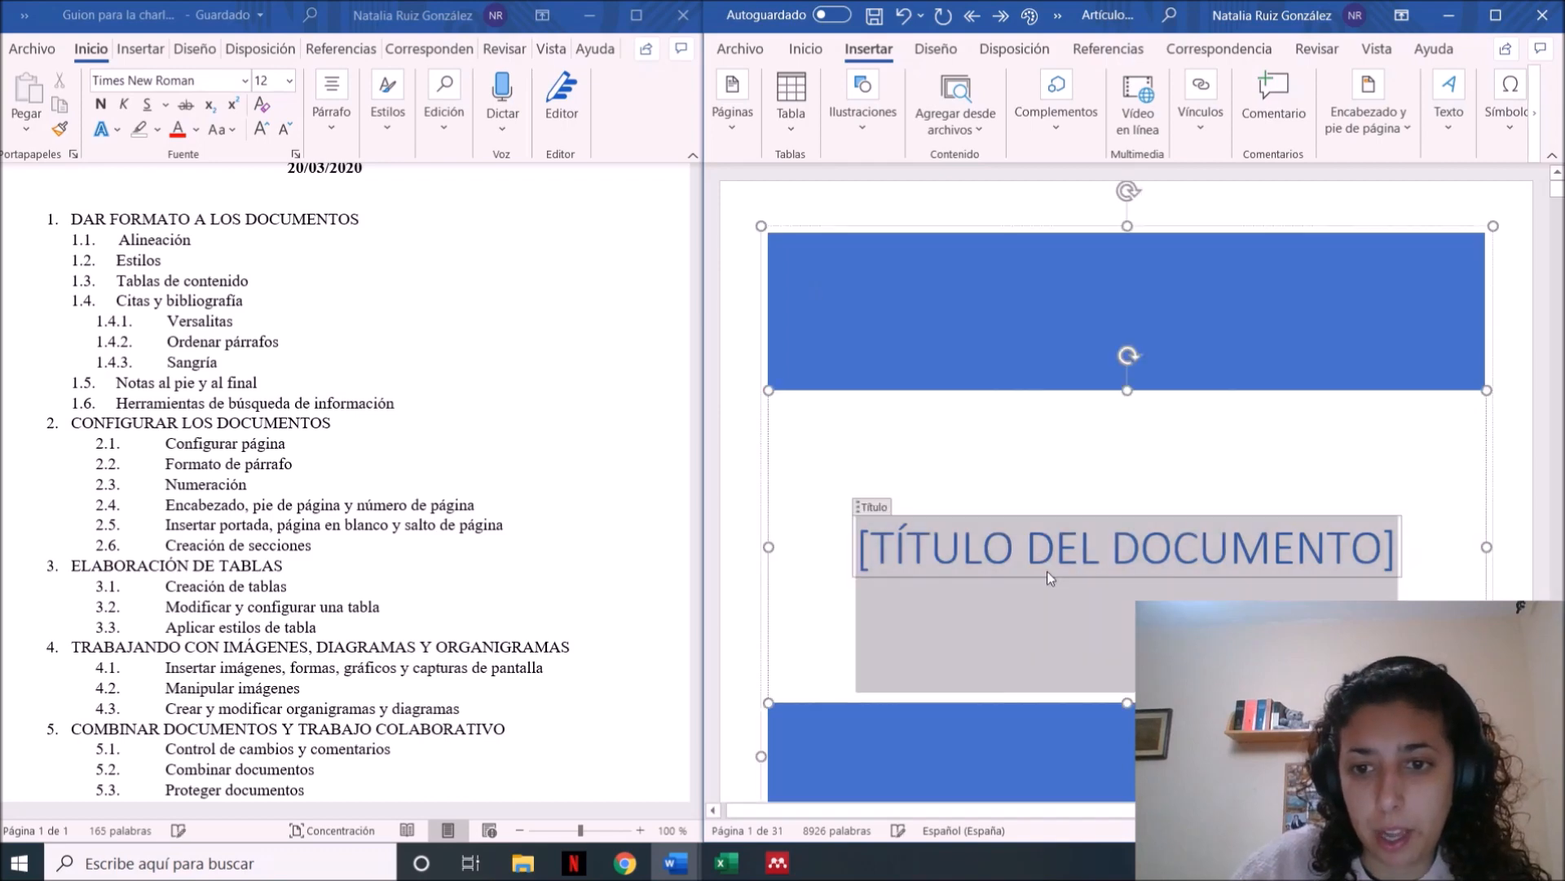
double_click(1093, 552)
click(1160, 553)
key(Caps_Lock)
text(T)
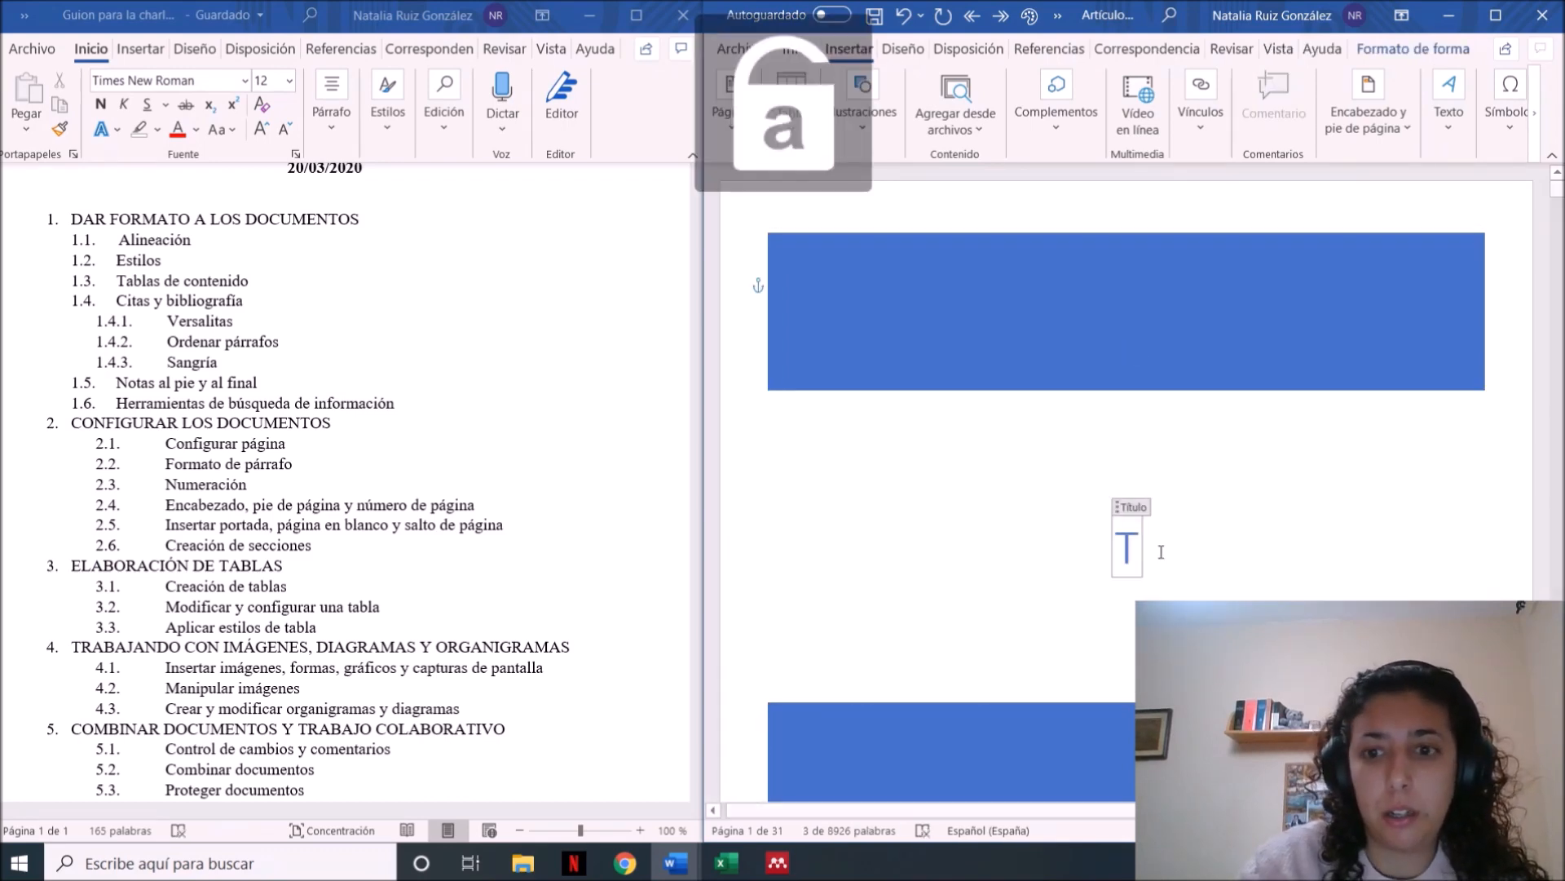
text(RABAJO FI)
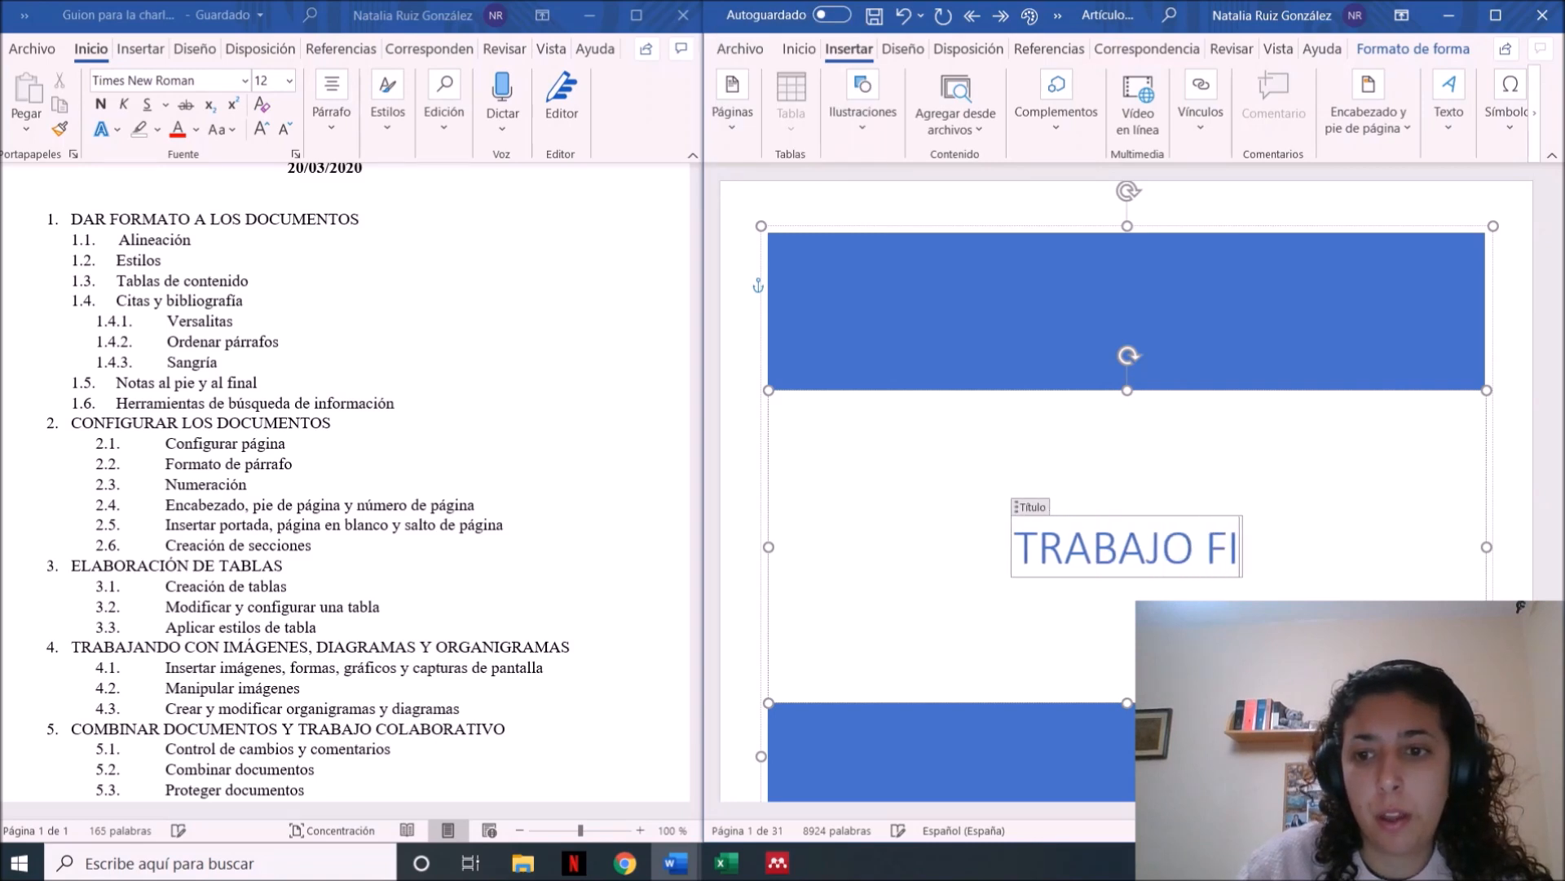
text(NAL DE GRADO)
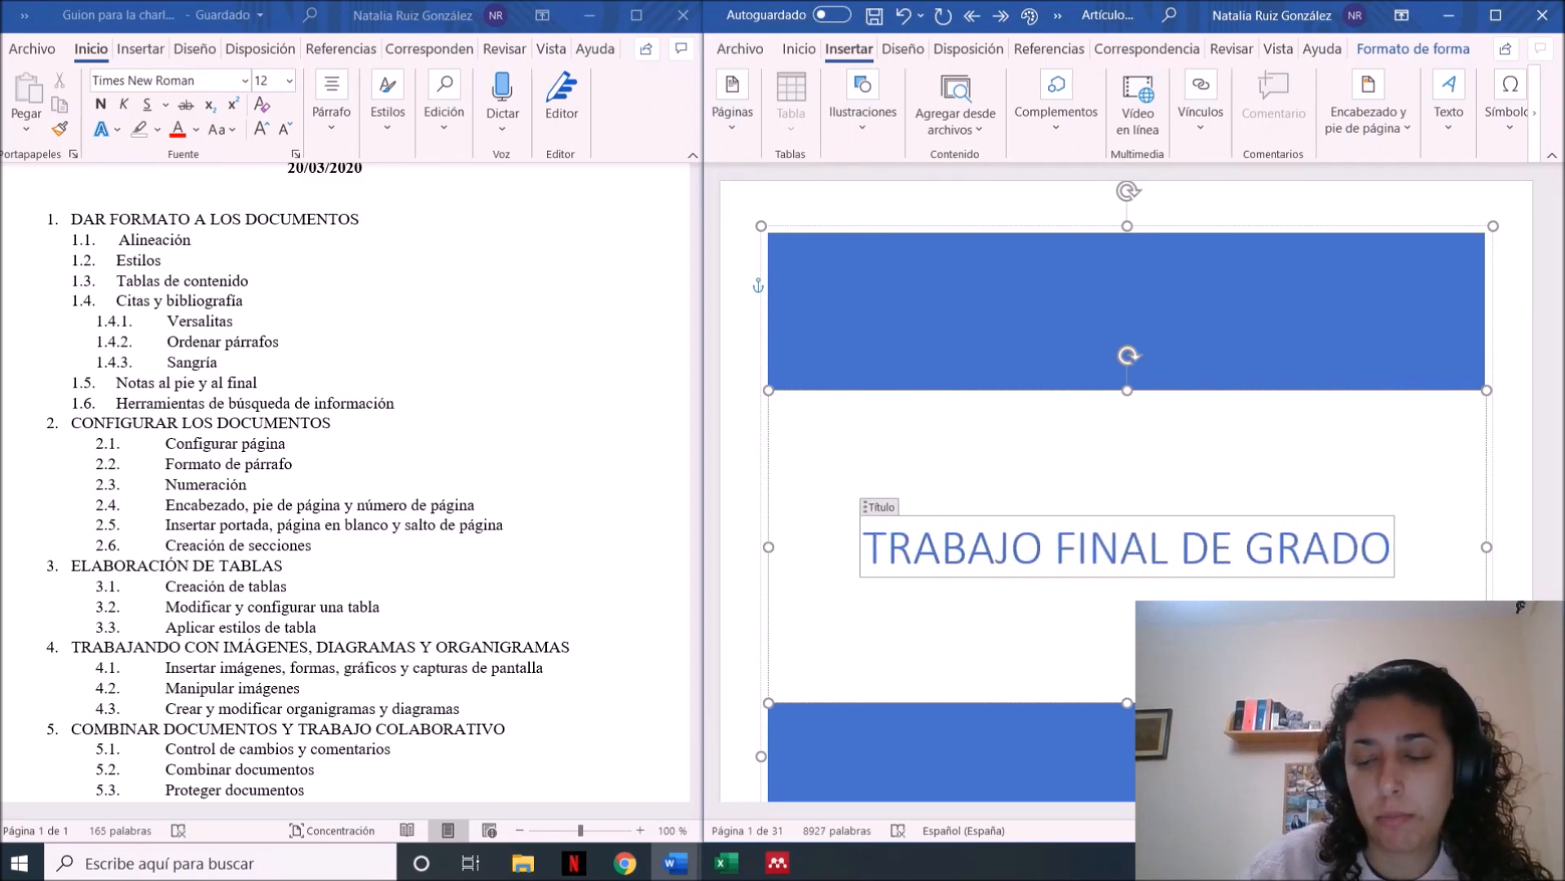
click(1179, 547)
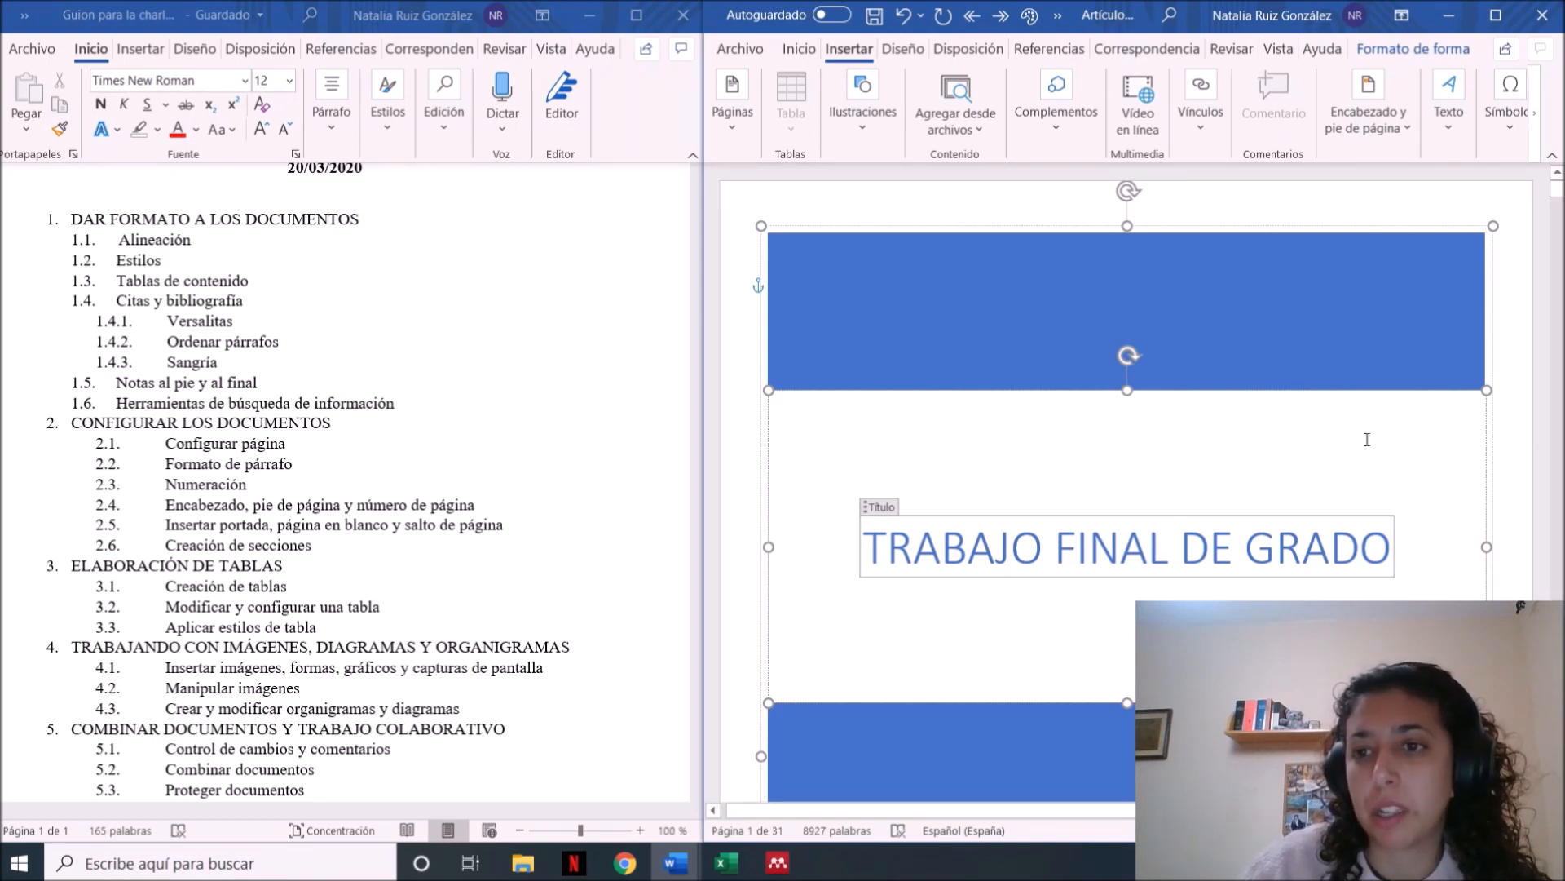
Complete the author's surname on the cover page and enter "UNIVERSIDAD DE GRANADA" as the company name
click(1512, 636)
key(Down)
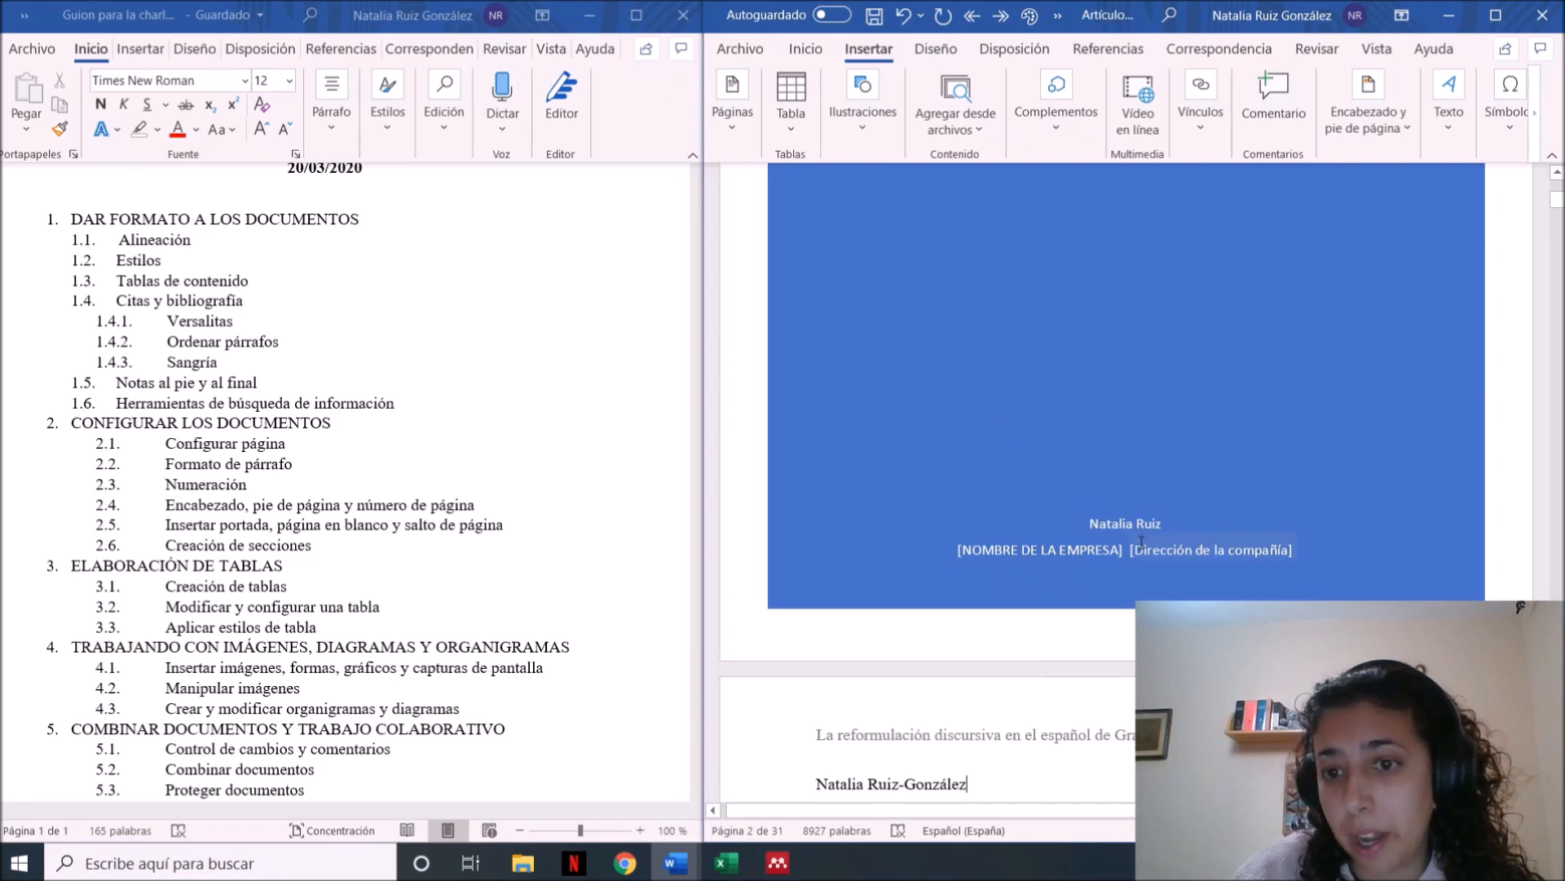
click(1161, 525)
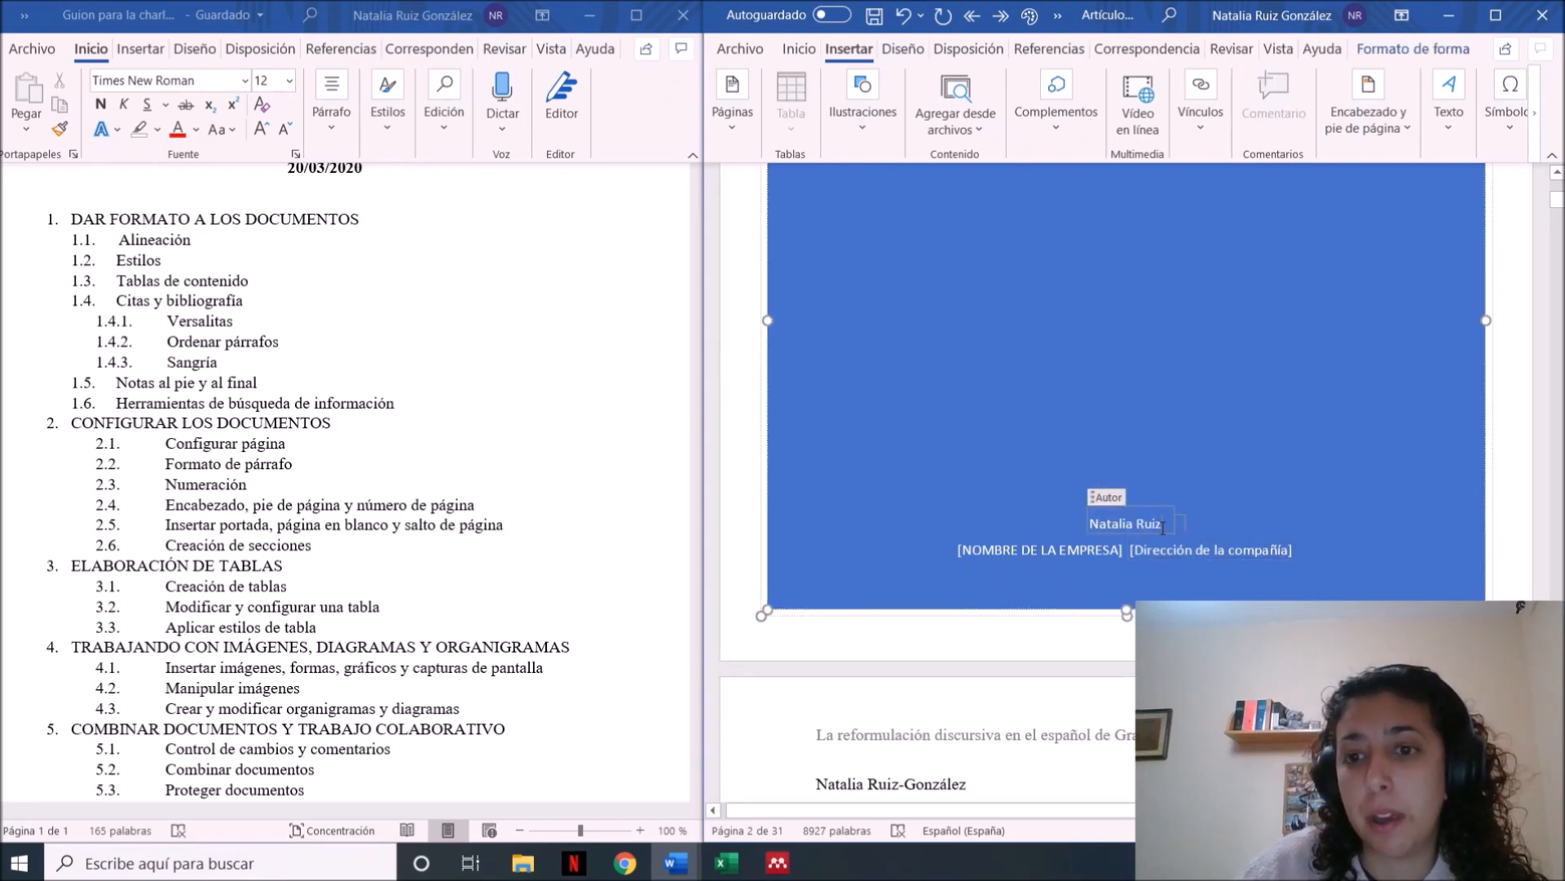
text(González)
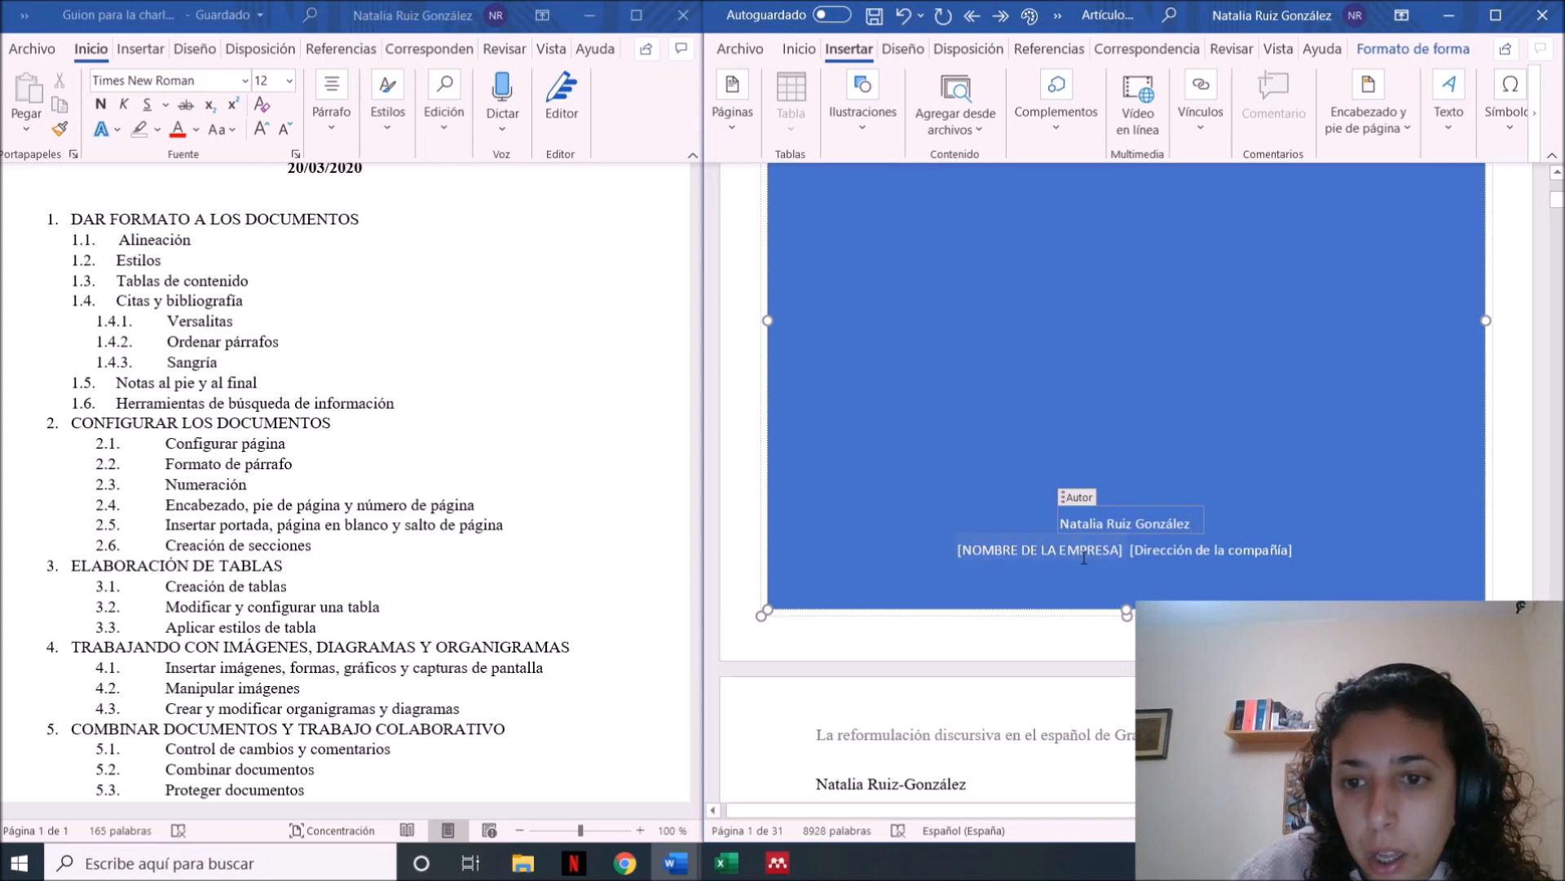
key(Down)
text(UNIVERSIDAD)
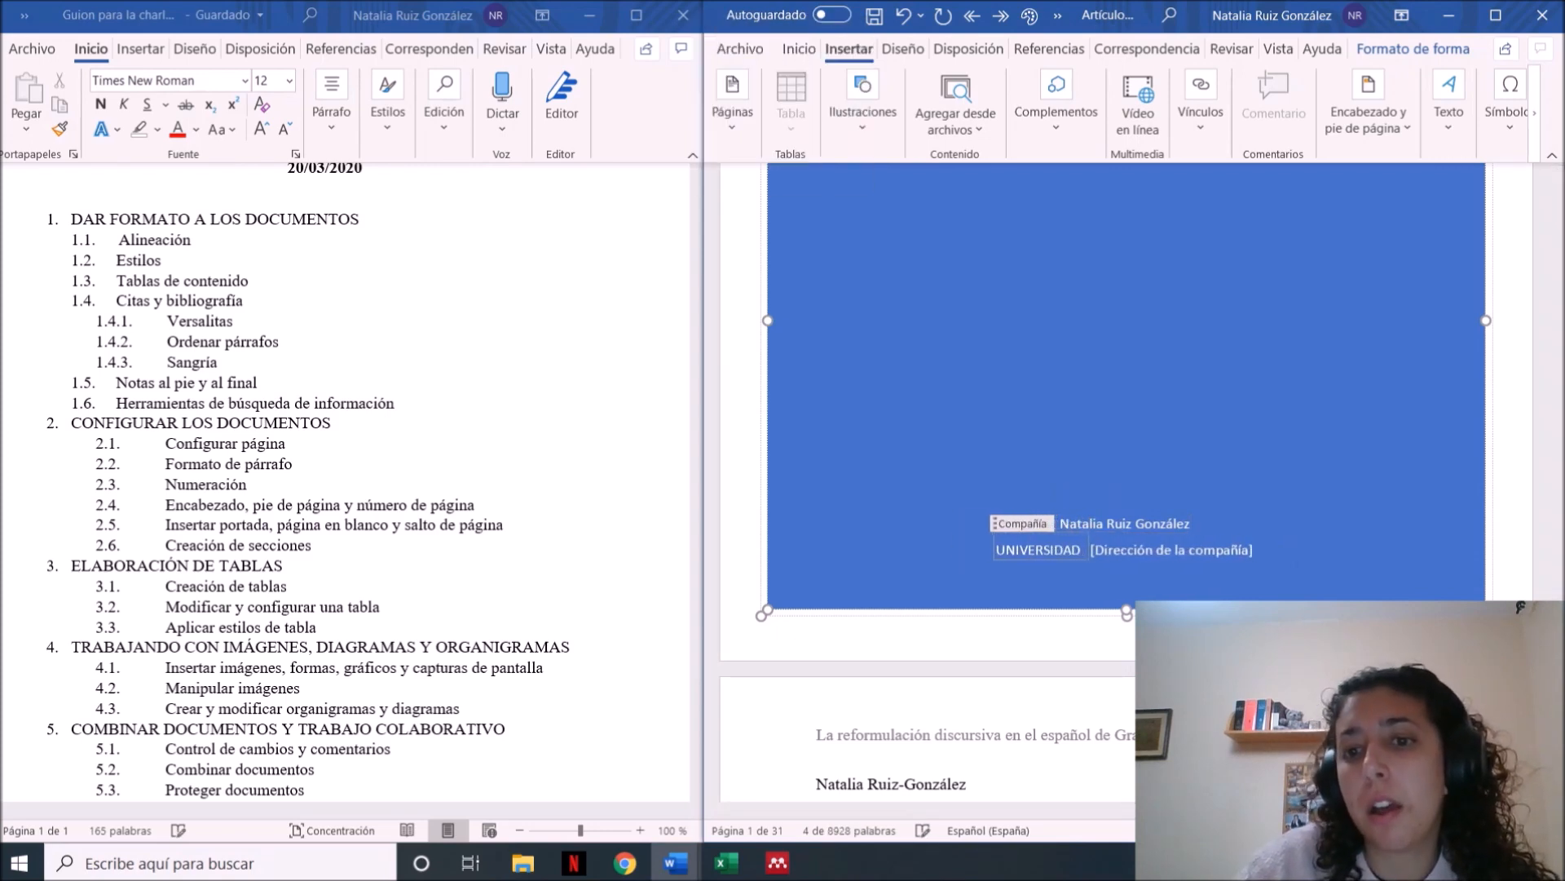
text( DE GRANADA)
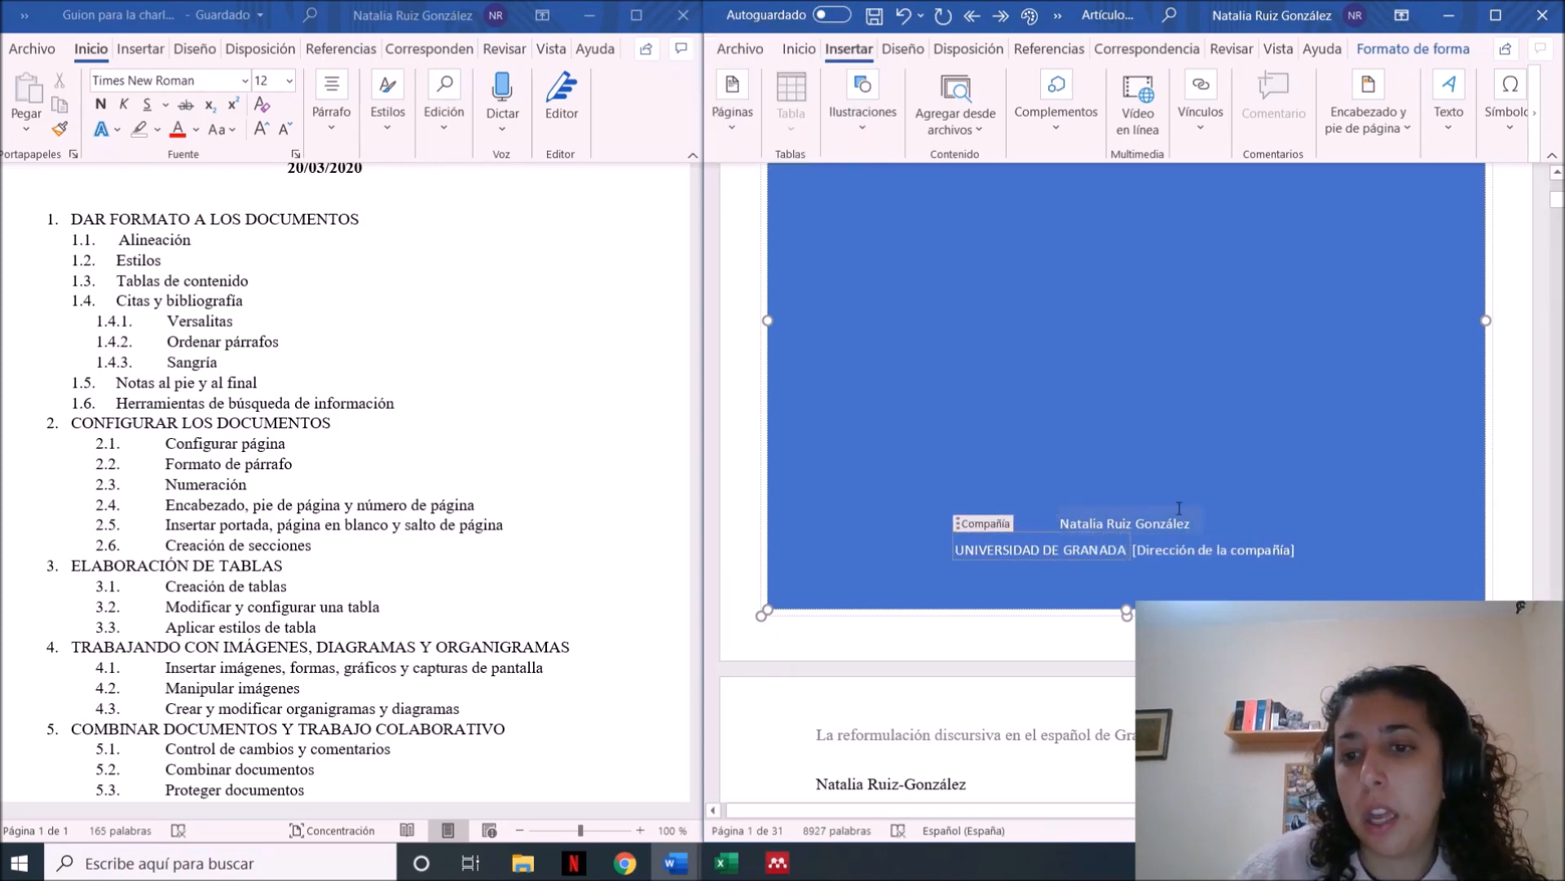
Examine the completed cover page and how it precedes the article's first page and table of contents
drag(1558, 201, 1558, 194)
scroll(1558, 196, up, 1)
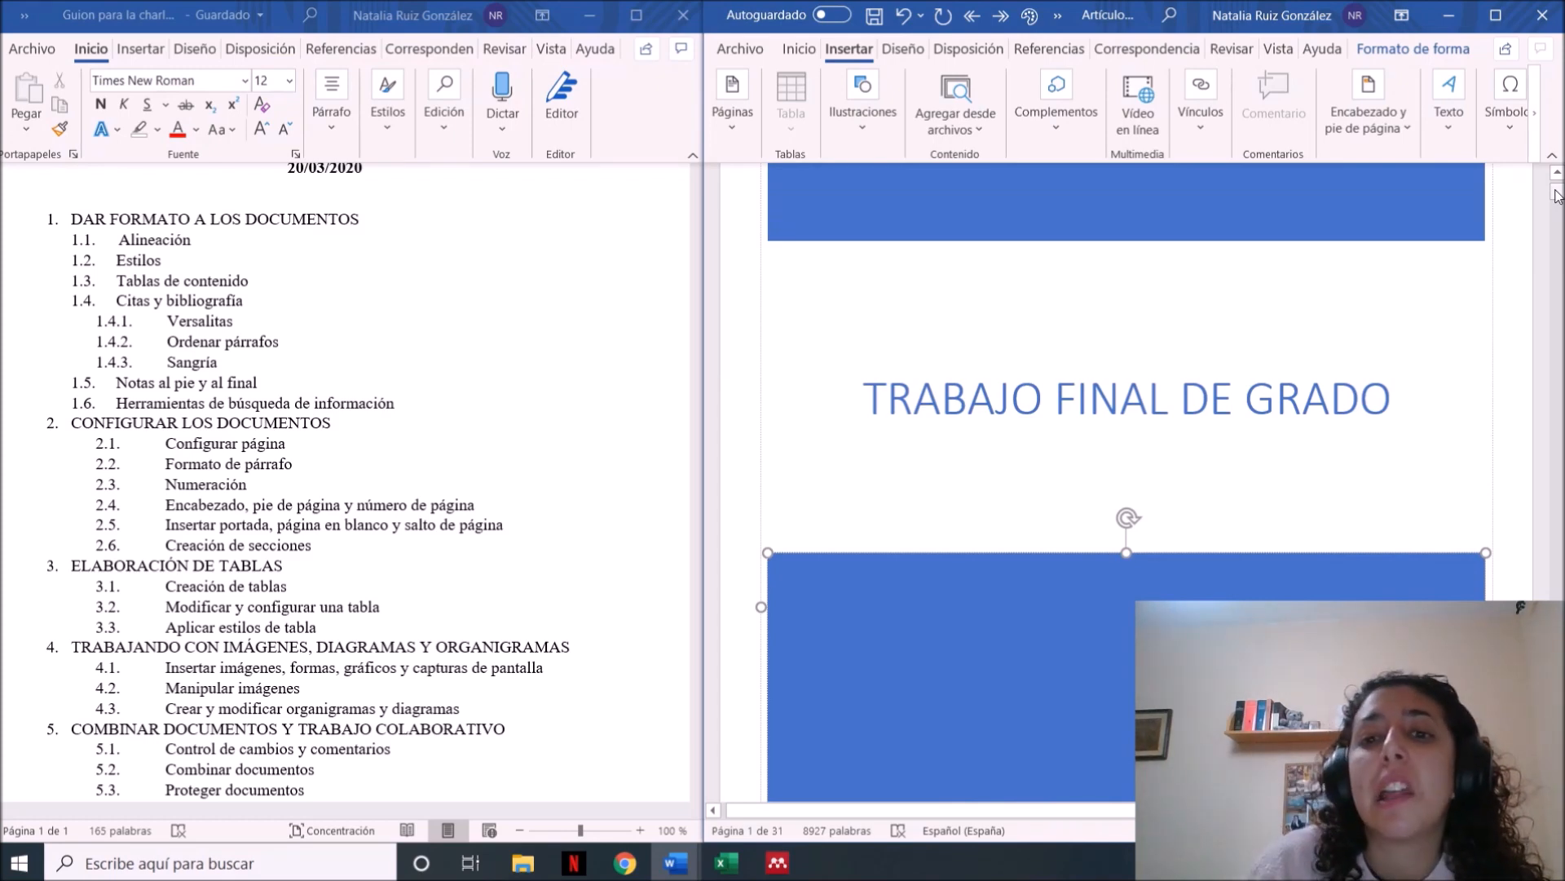
drag(1558, 199, 1558, 210)
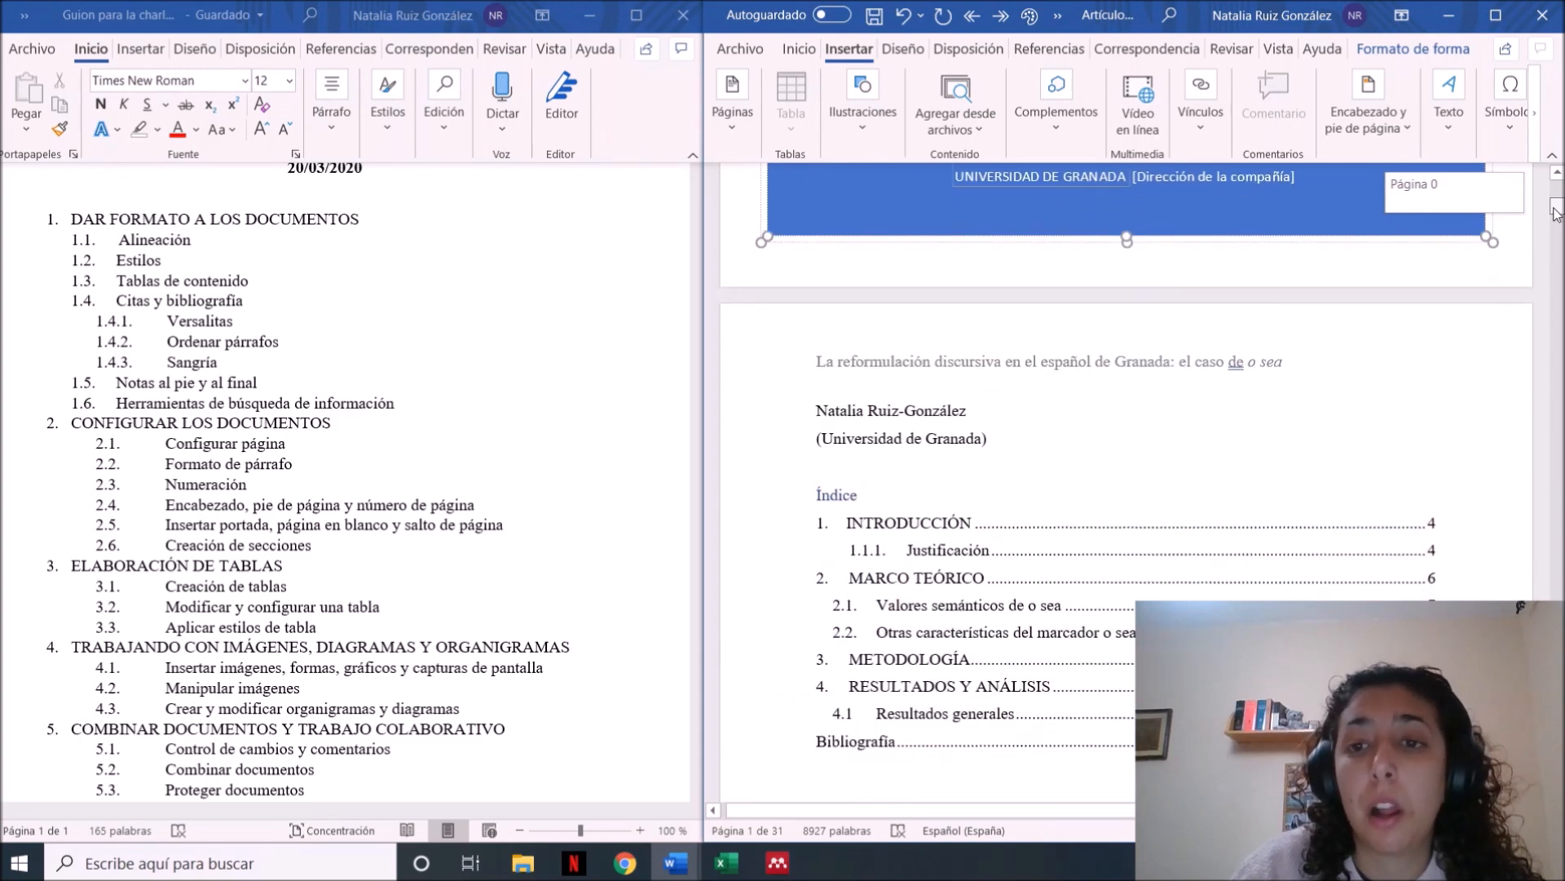
scroll(1352, 547, up, 3)
click(1368, 535)
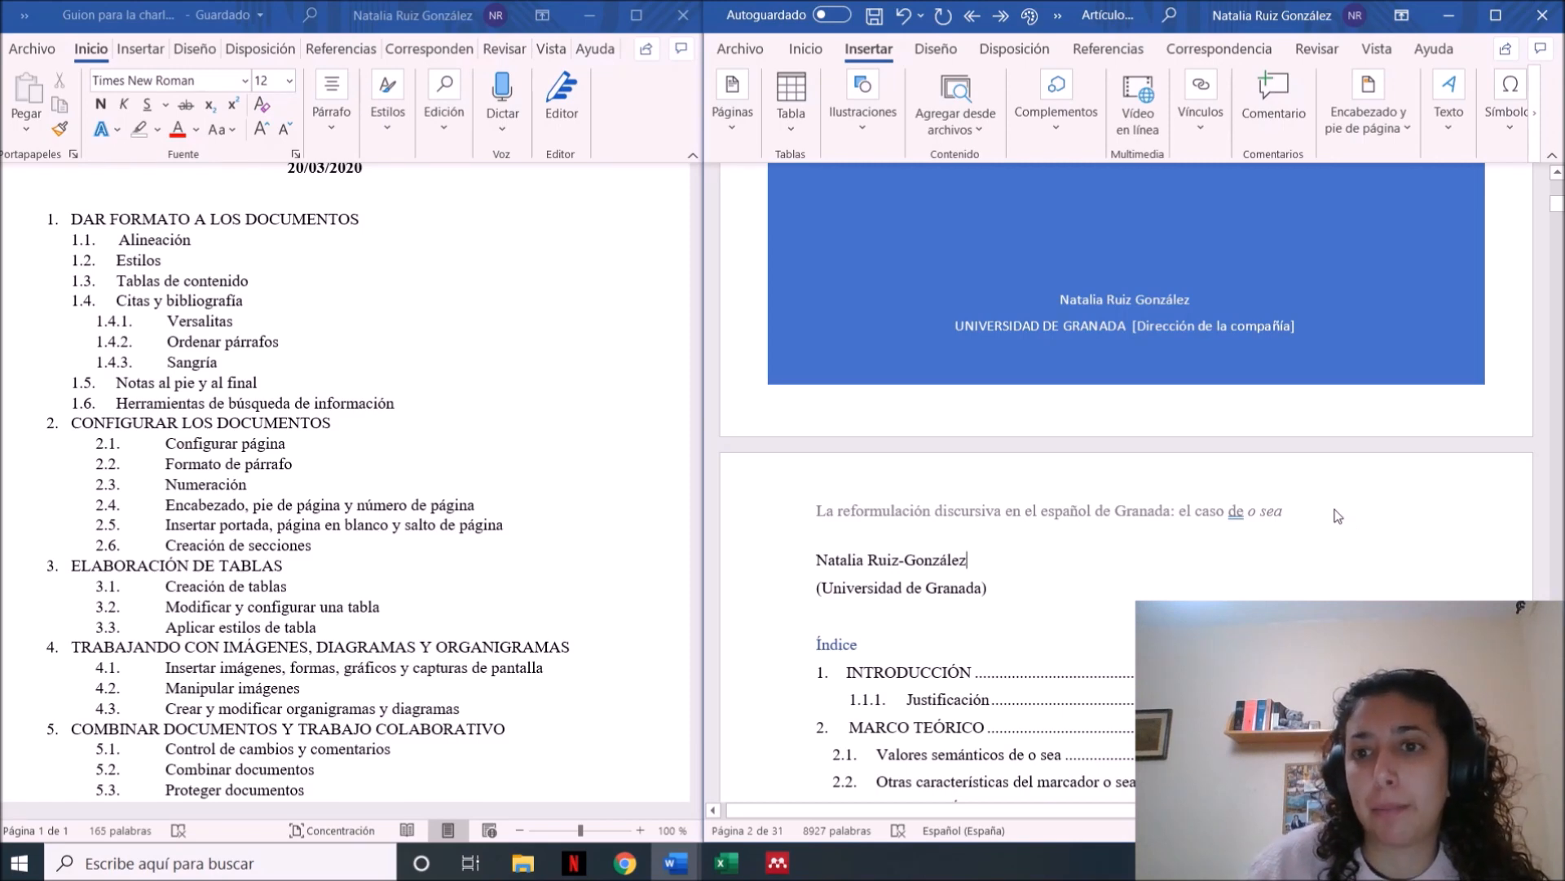
key(Down)
key(Down)
key(Down)
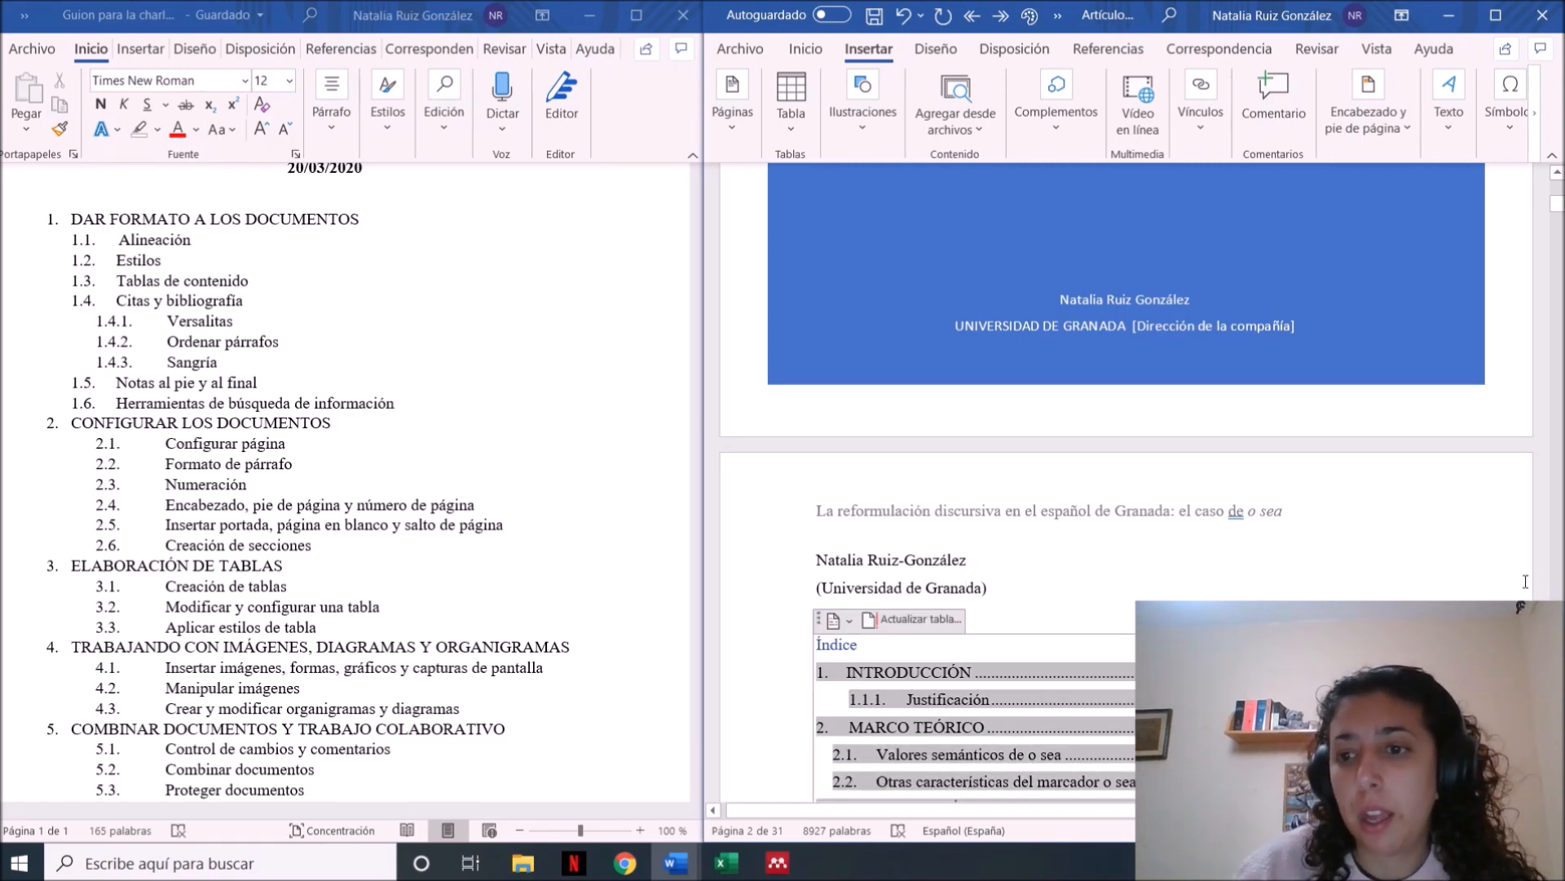
key(Down)
key(Down)
key(Down)
key(Down)
key(Down)
key(Down)
key(Down)
key(Down)
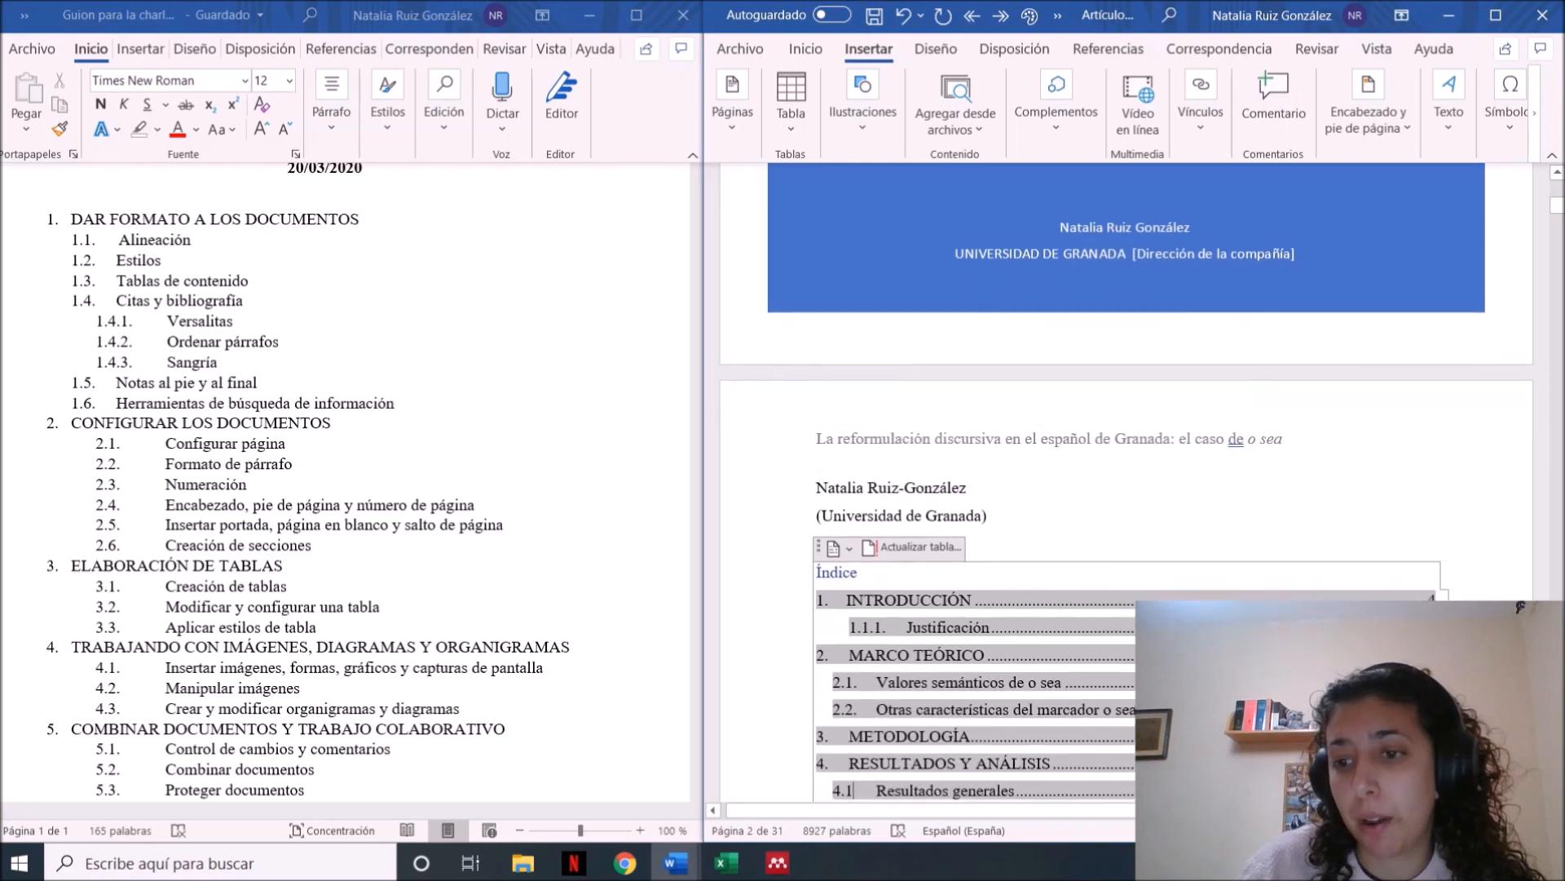
key(Down)
key(Down)
key(Down)
key(Down)
key(Down)
key(Down)
key(Down)
key(Down)
key(Down)
key(Down)
key(Down)
key(Down)
key(Down)
key(Down)
key(Down)
key(Down)
key(Down)
key(Down)
key(Down)
key(Down)
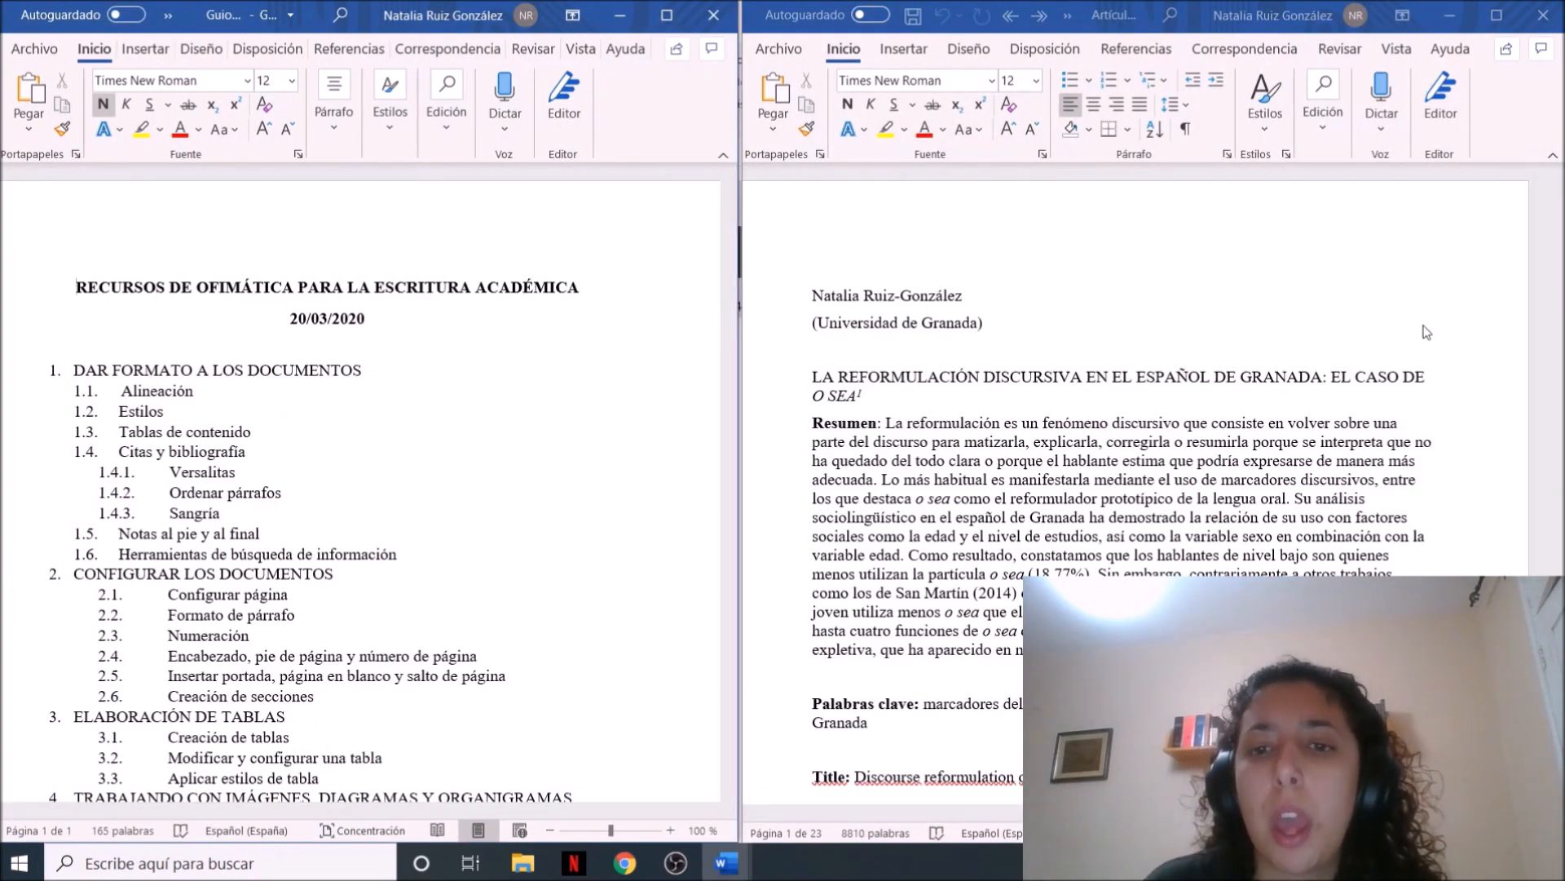
Insert an En blanco header in the version of the article without a cover page
click(905, 57)
click(903, 54)
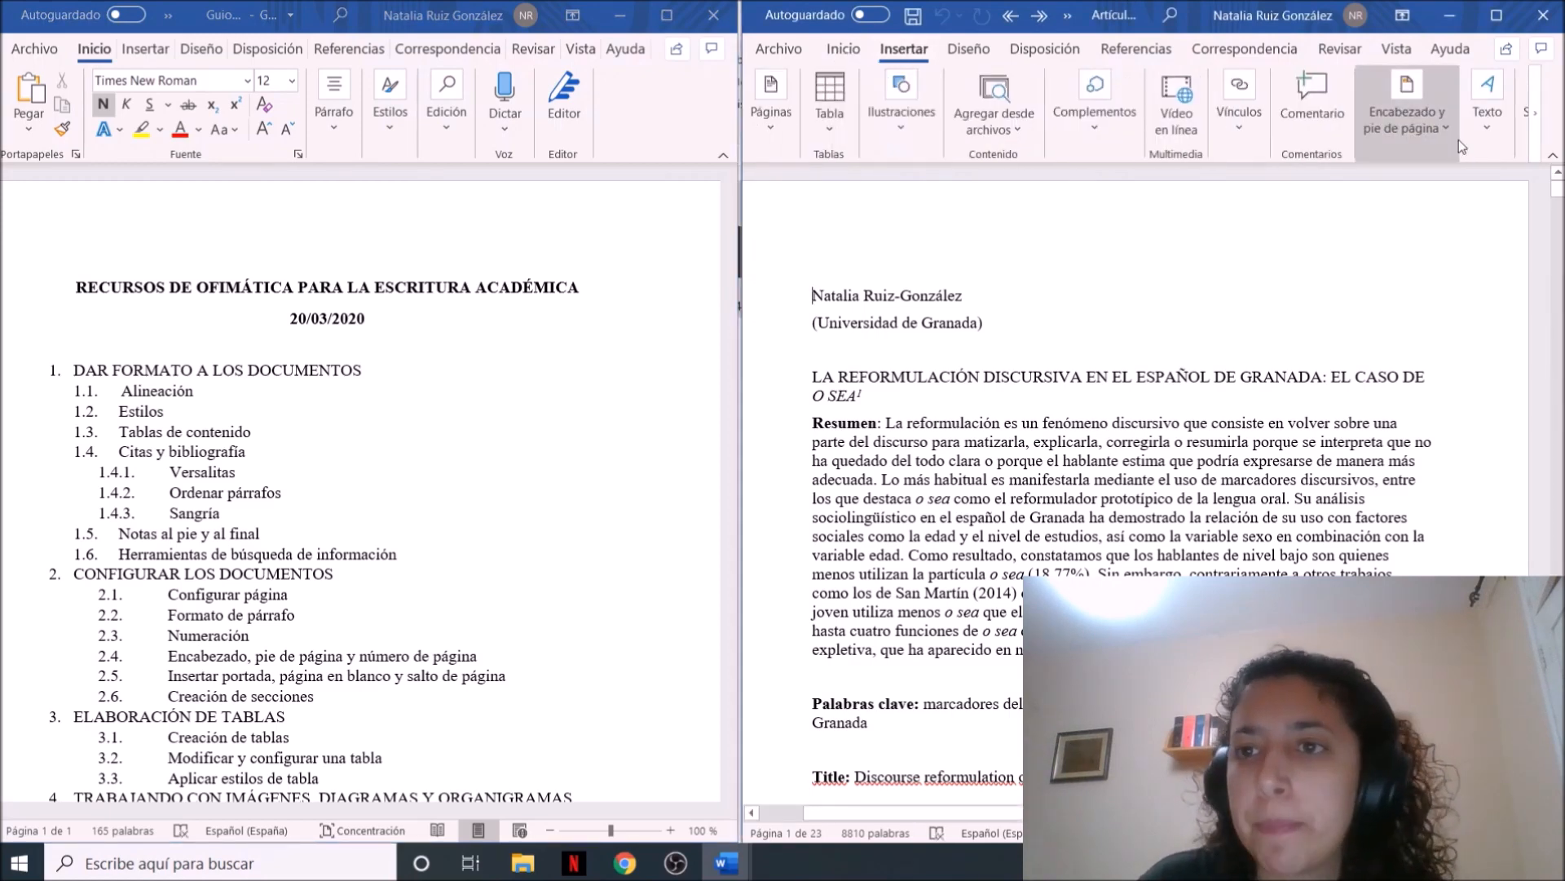
click(1404, 121)
click(1399, 222)
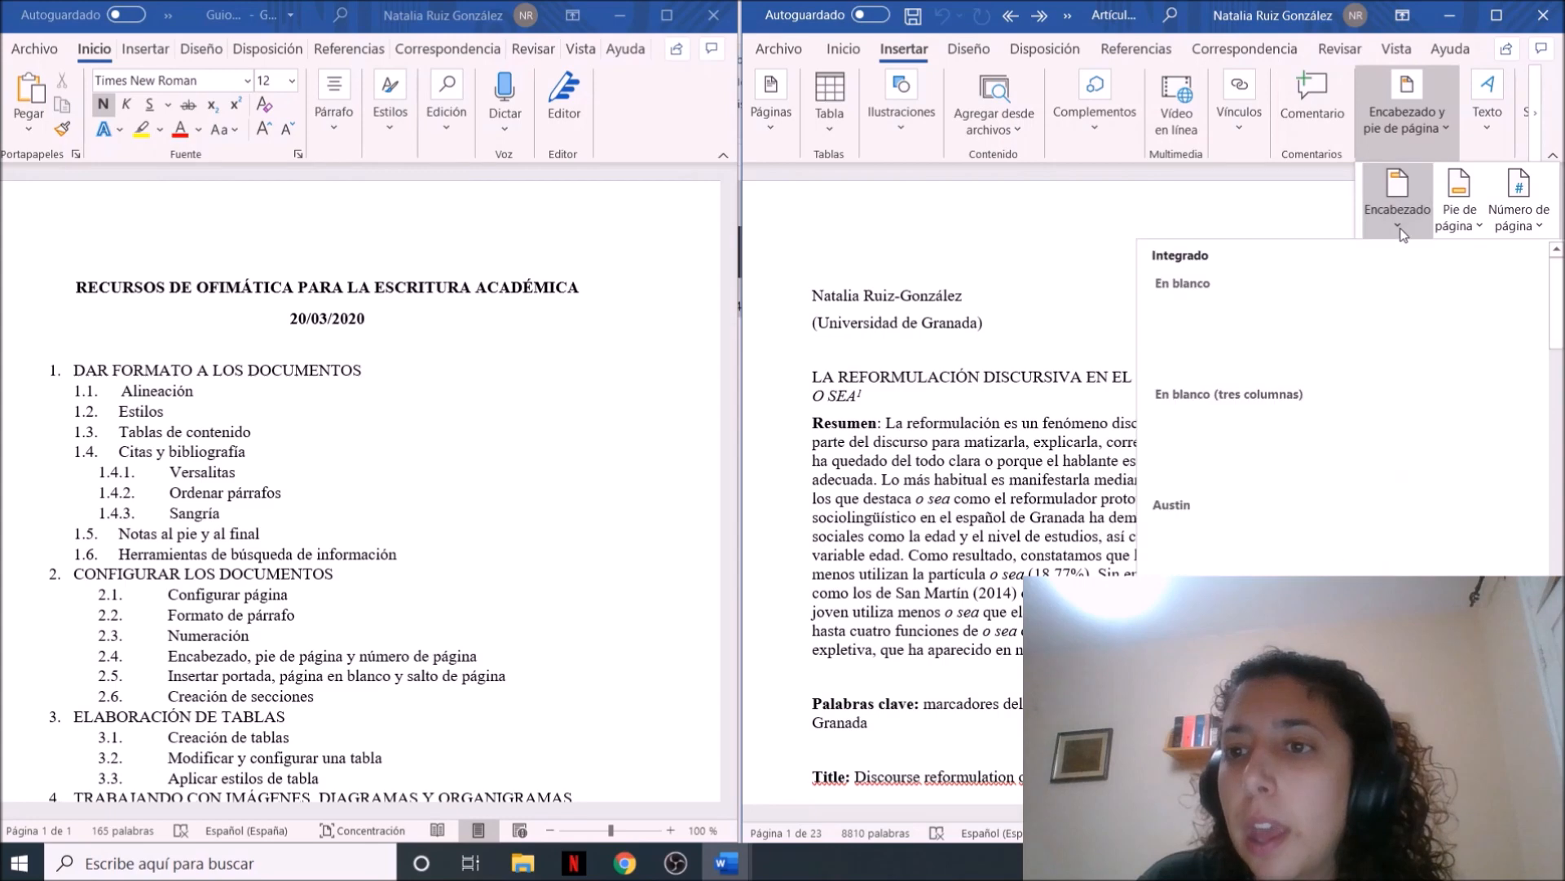
click(1402, 324)
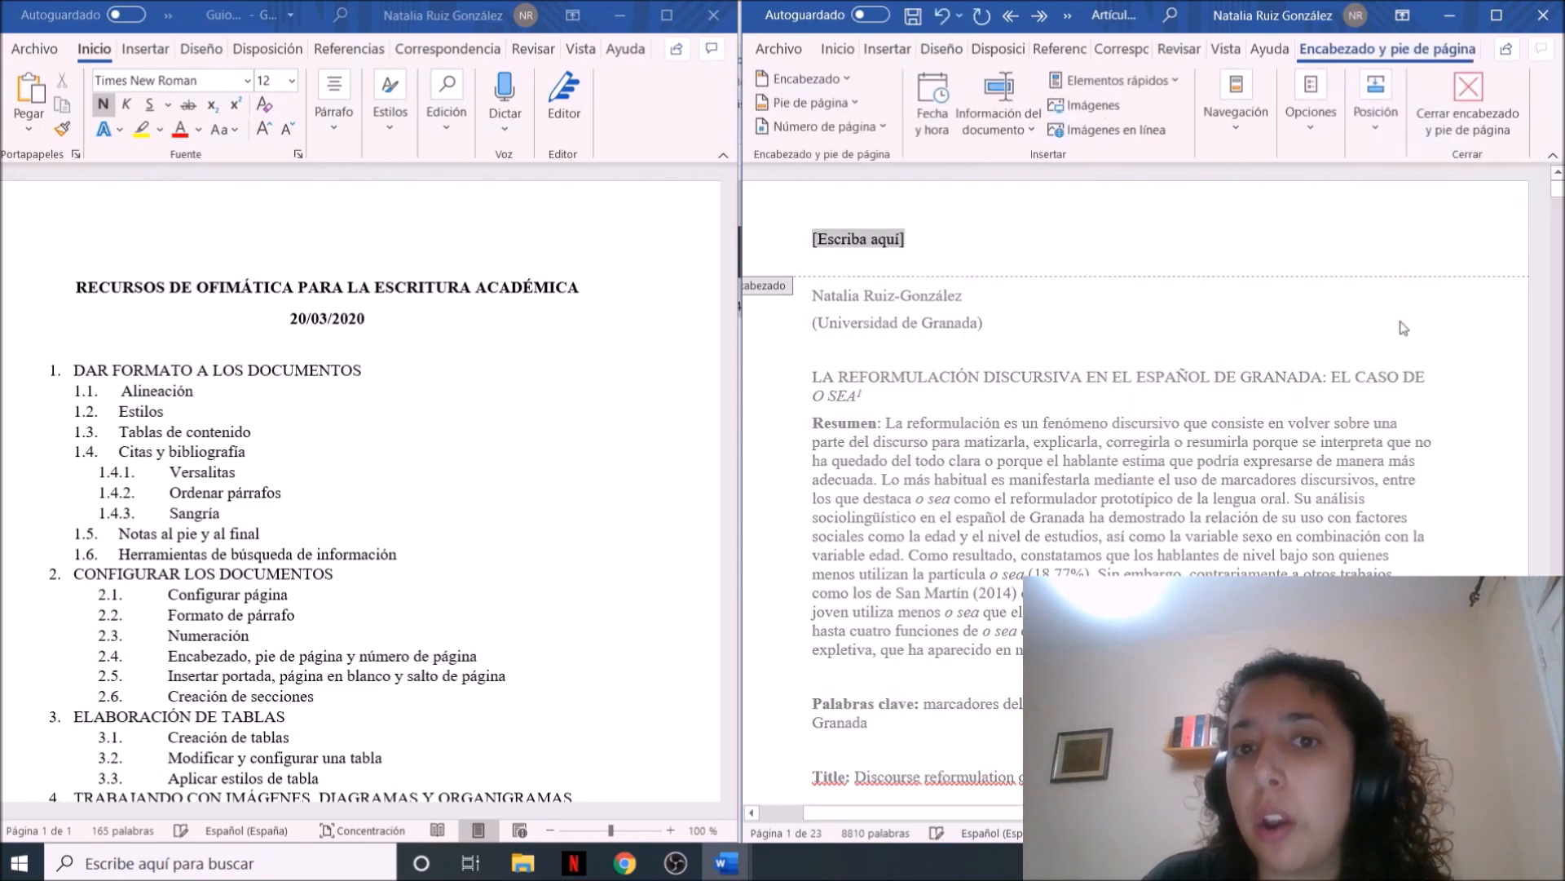
Enter "La reformulación discursiva en el español de Granada: el caso de o sea" as the header text, with o sea in italics
key(Caps_Lock)
text(L)
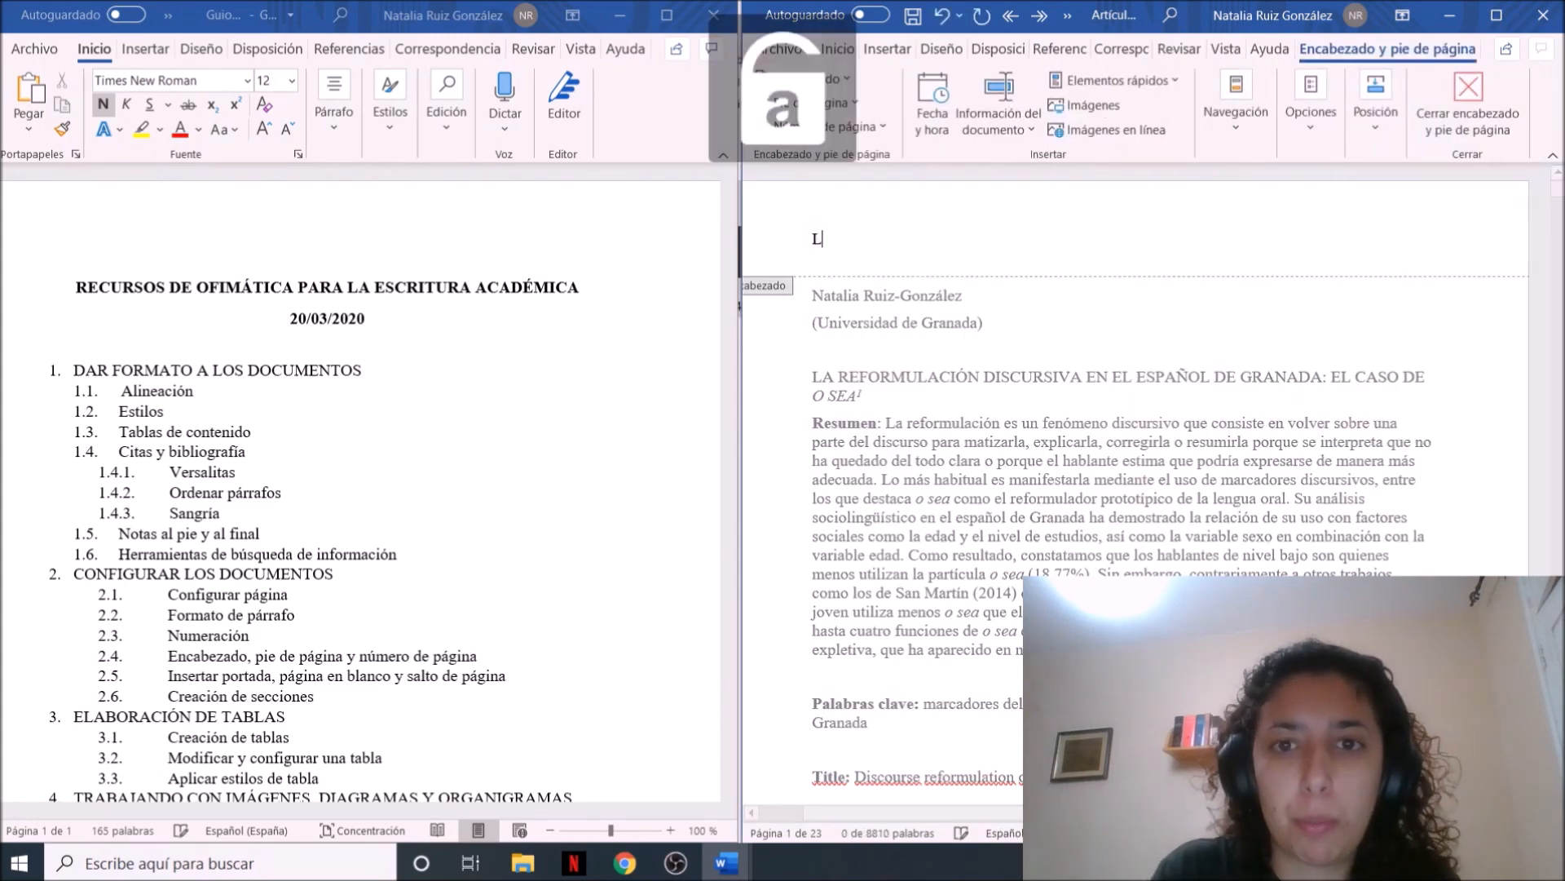
text(a reformulación discursiva en el)
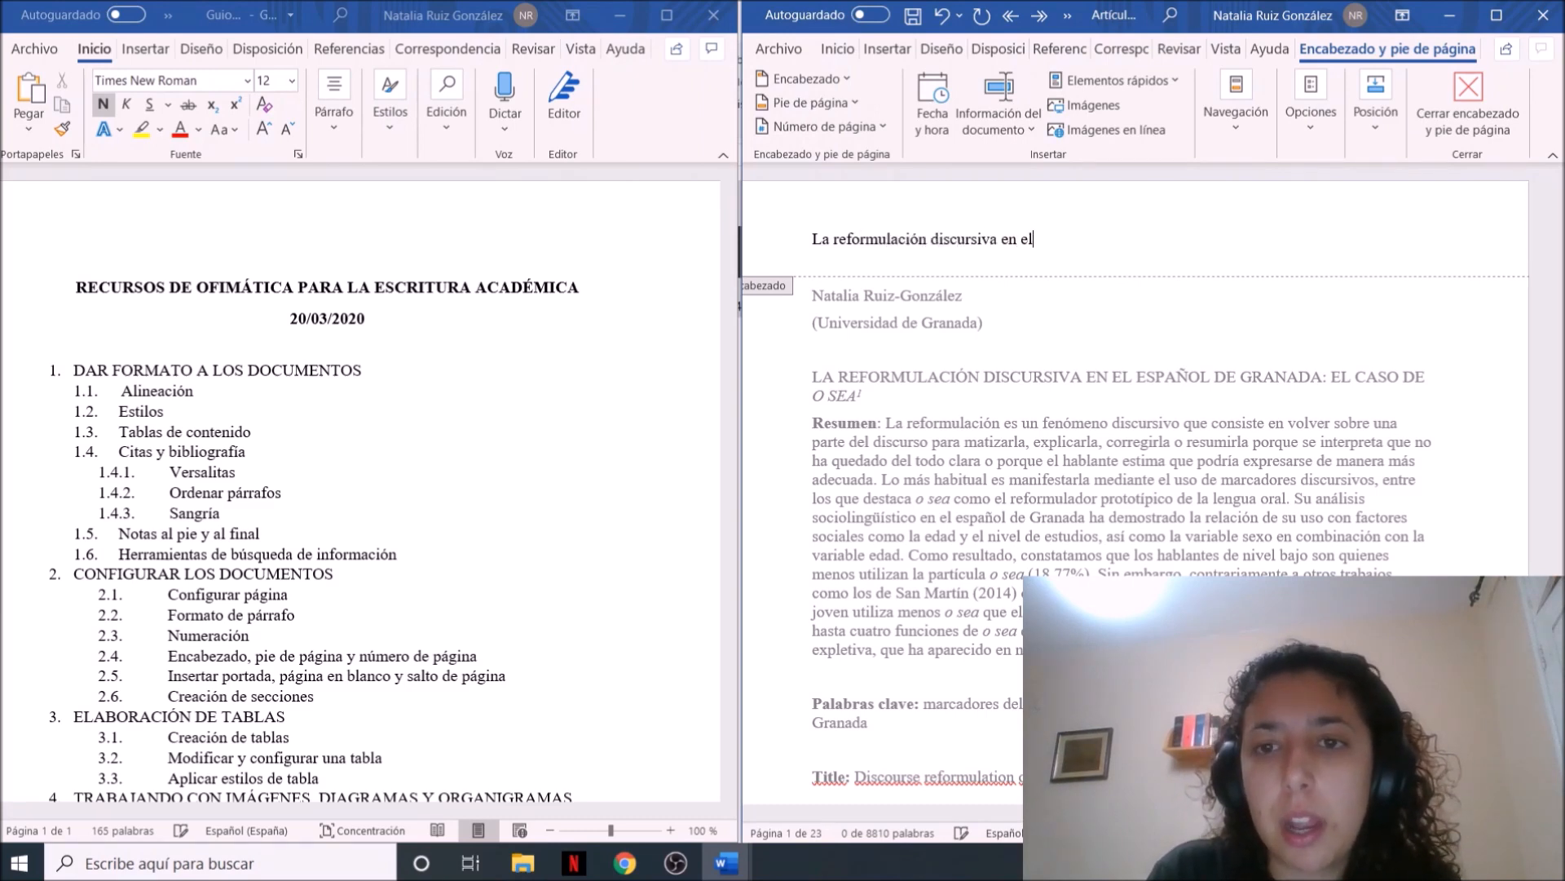
key(Caps_Lock)
text(G)
key(Caps_Lock)
text(r)
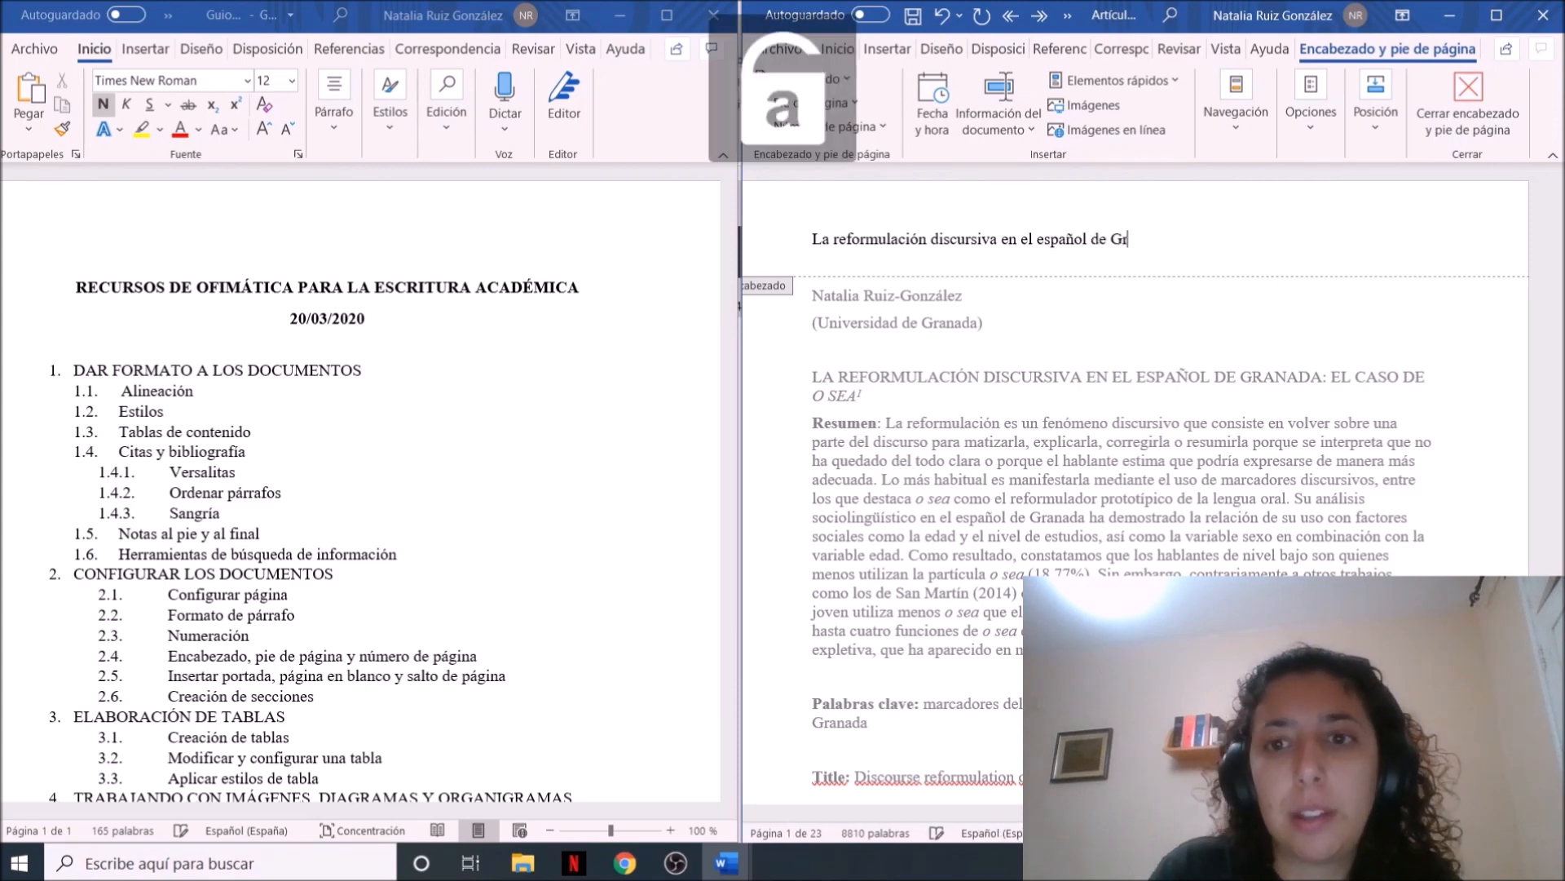
text(anada: el caso de o sea)
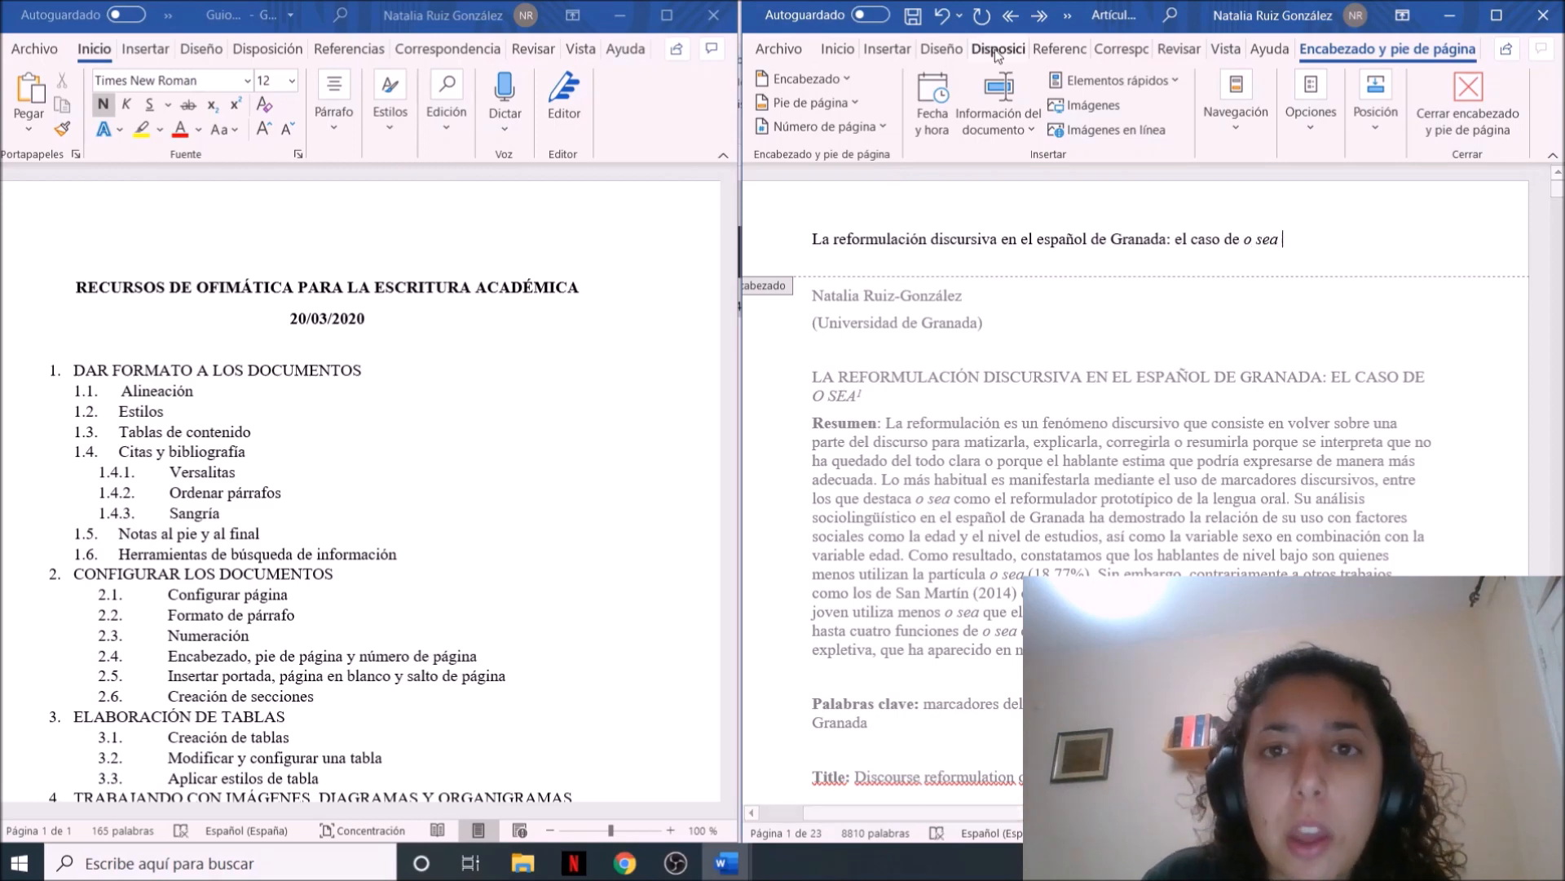
key(Tab)
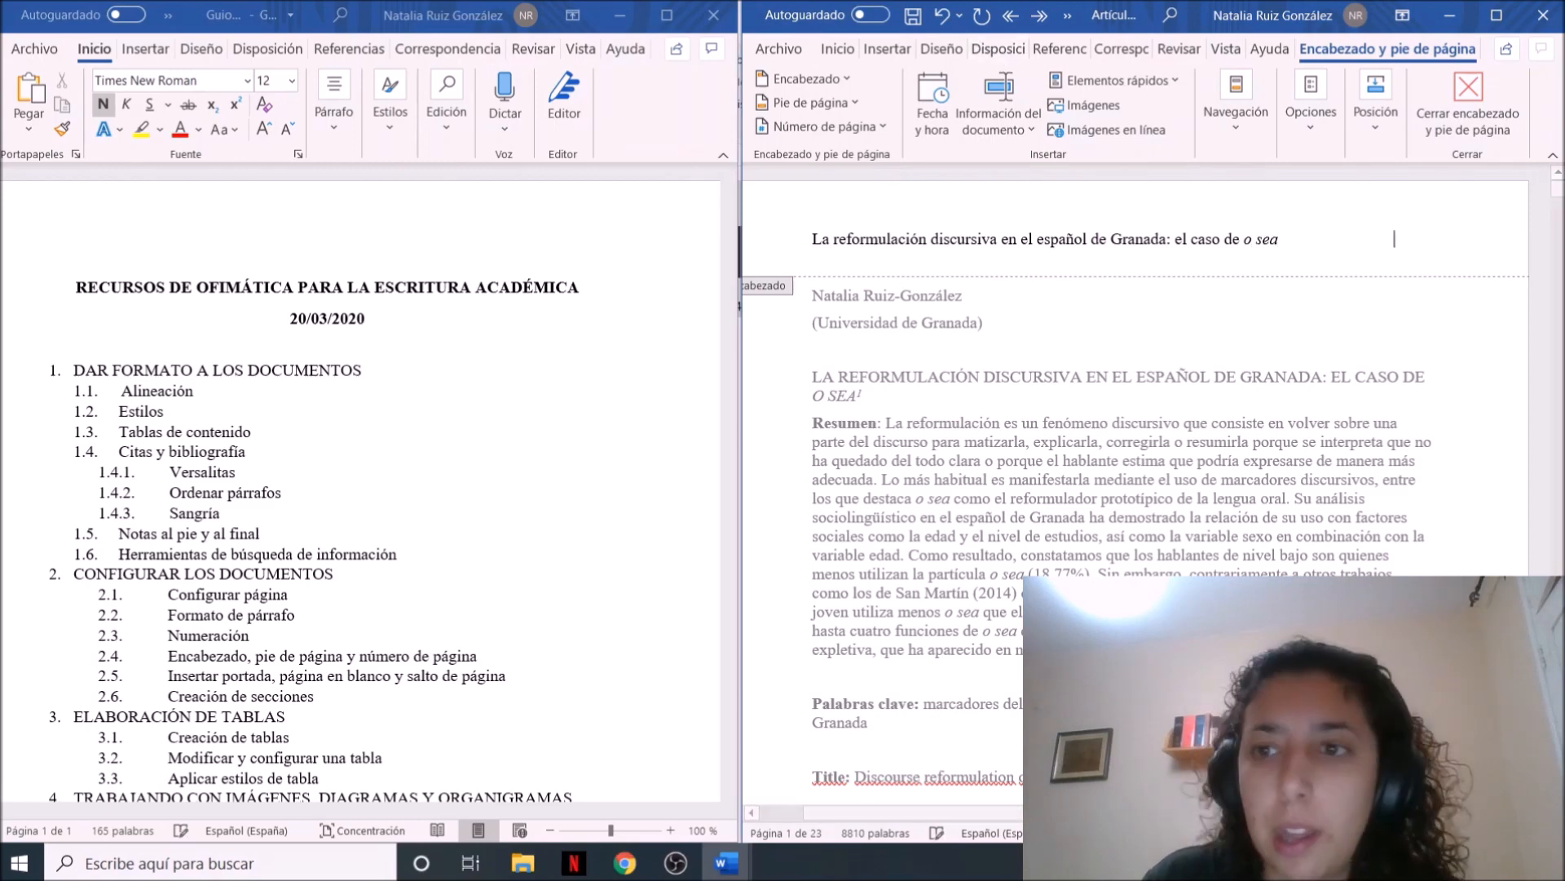
click(958, 52)
click(998, 51)
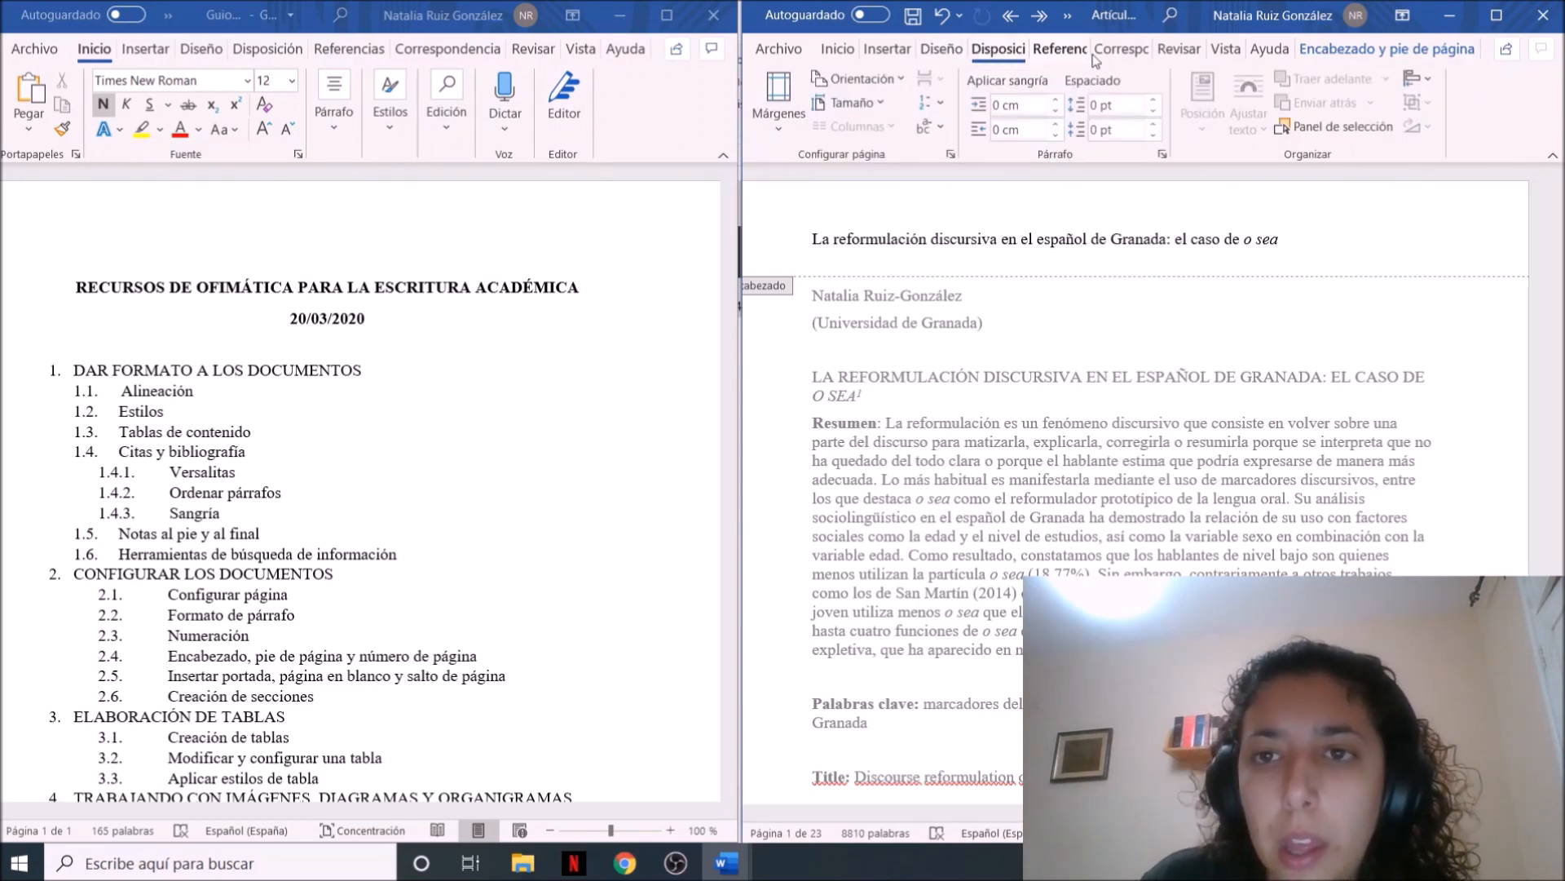
Search online images for "universidad de granada" and insert the university's logo into the header
click(887, 49)
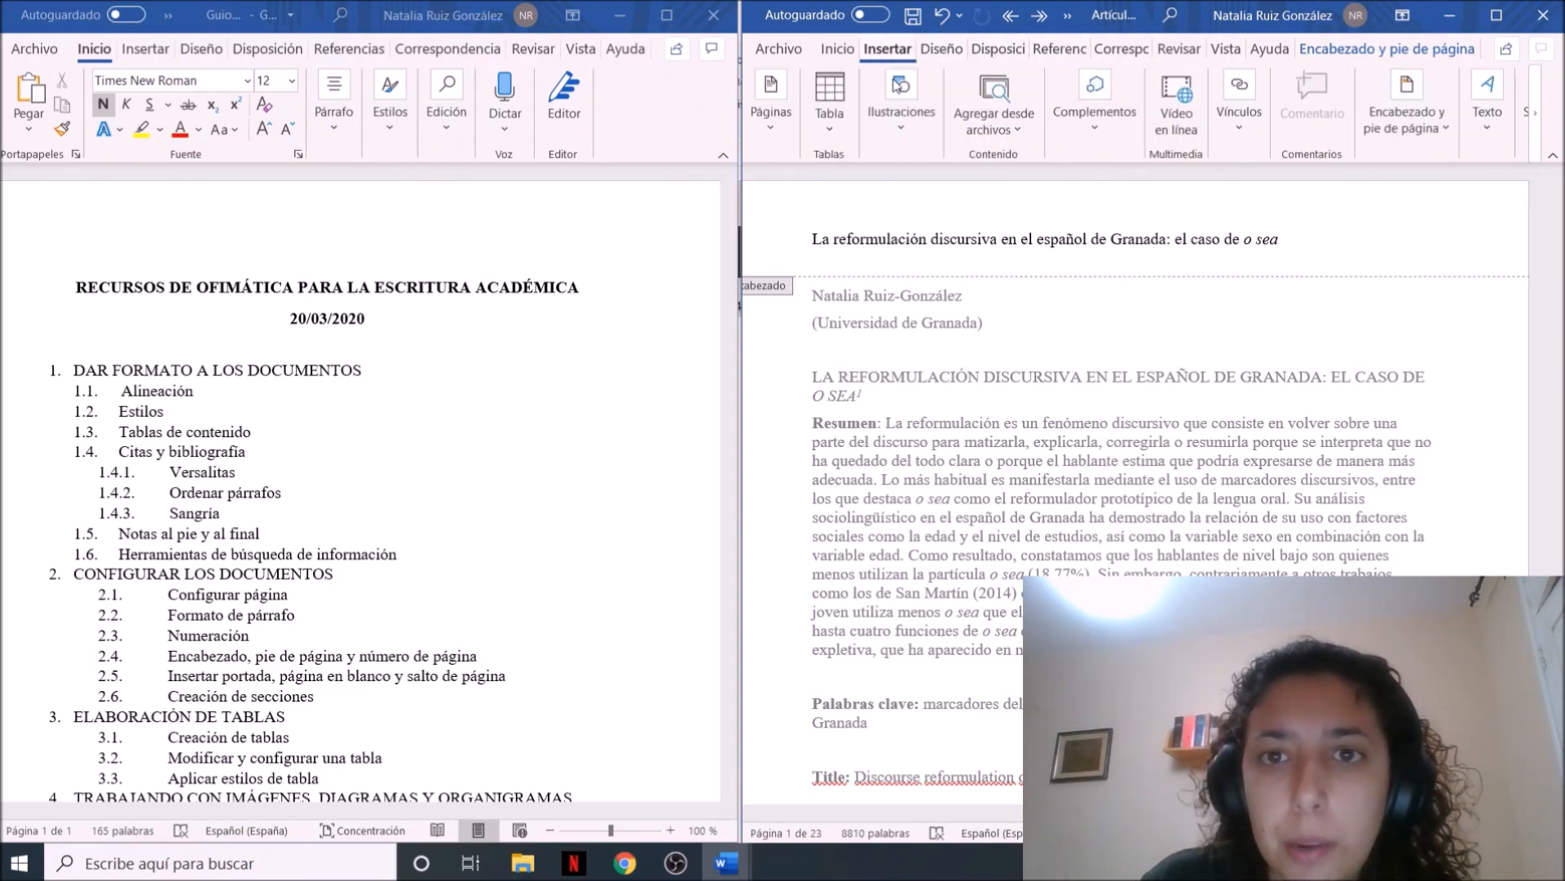
click(901, 90)
click(897, 214)
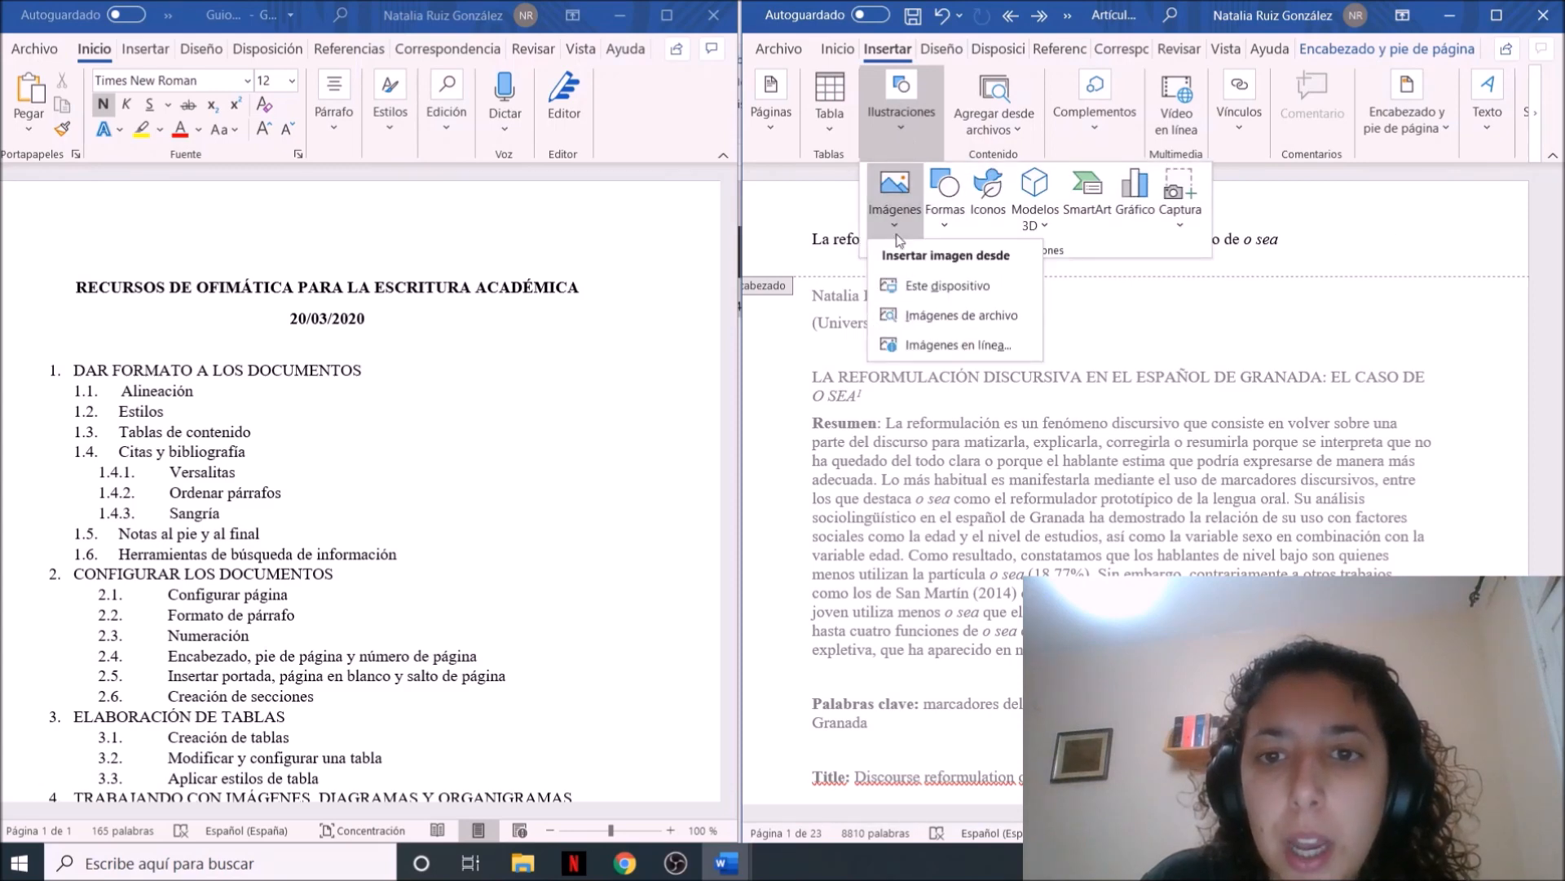
click(958, 344)
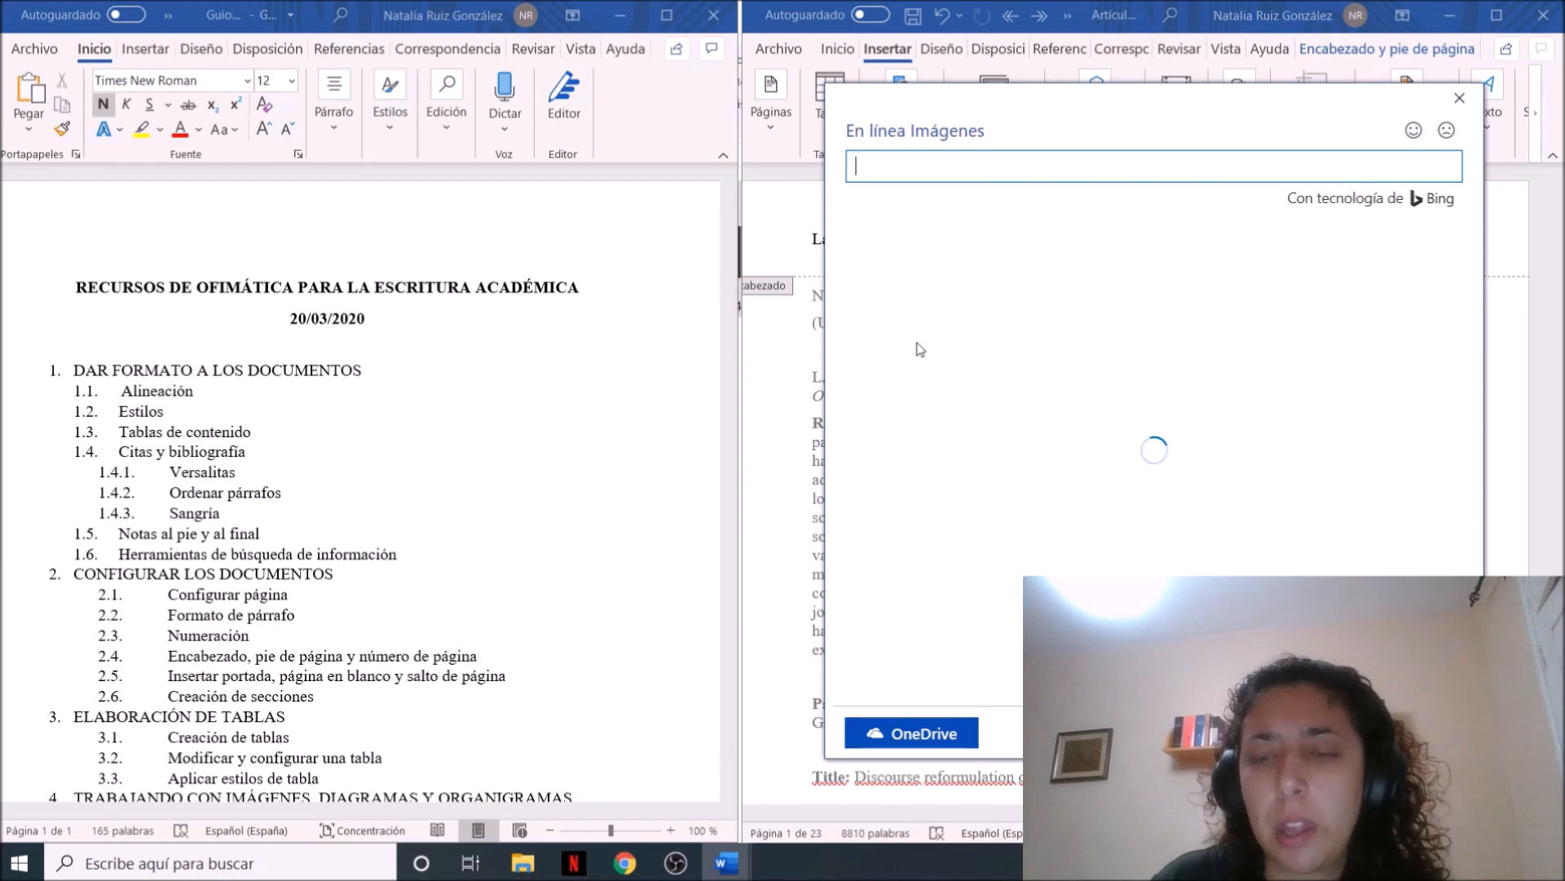
text(uni)
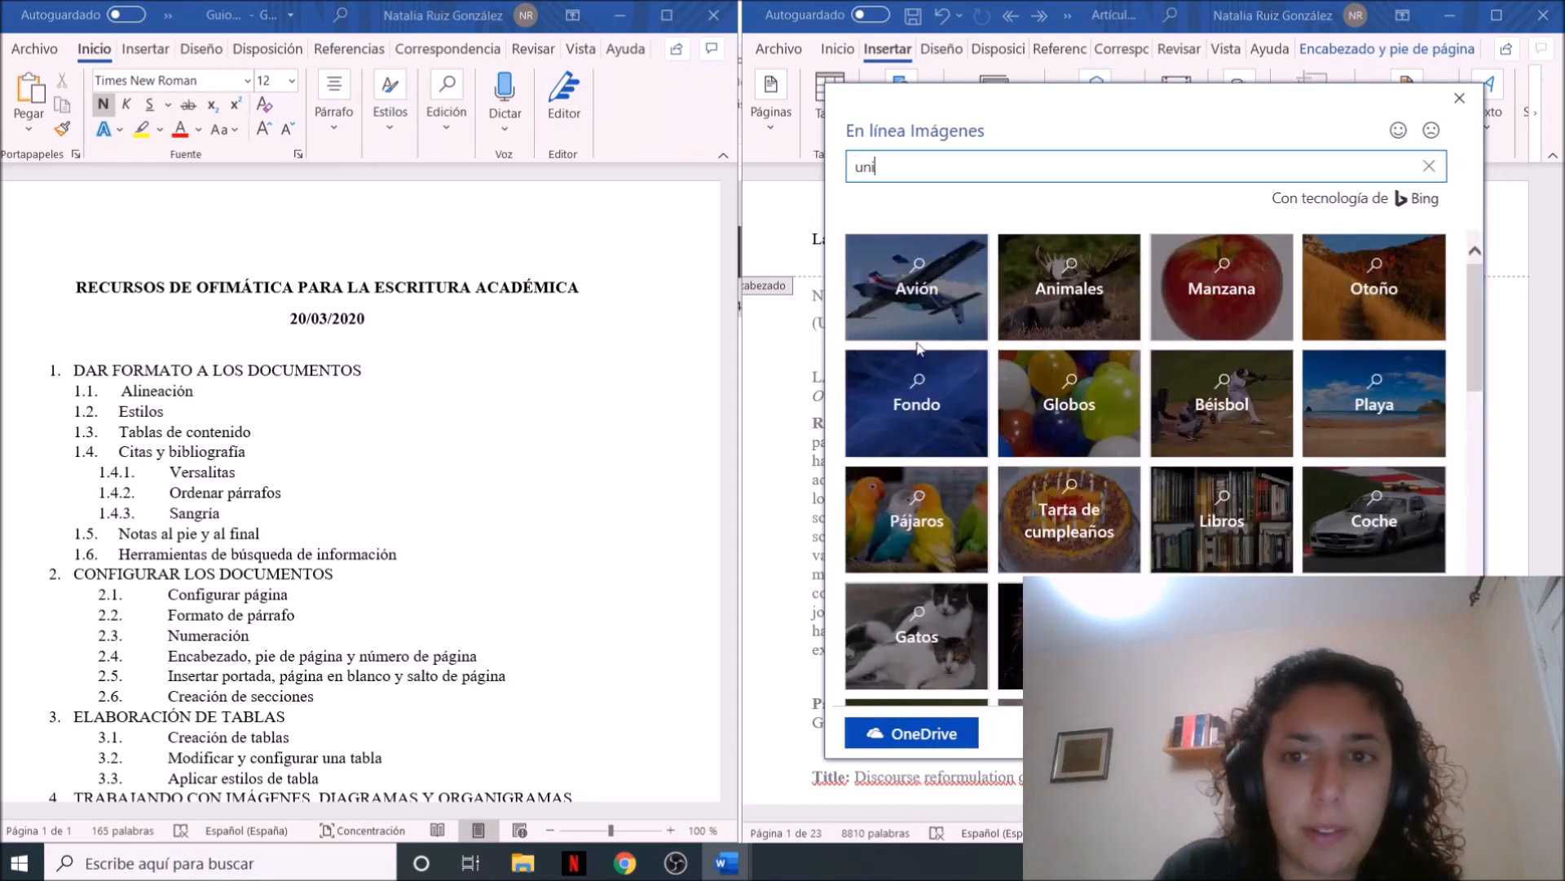
text(versidad de granada)
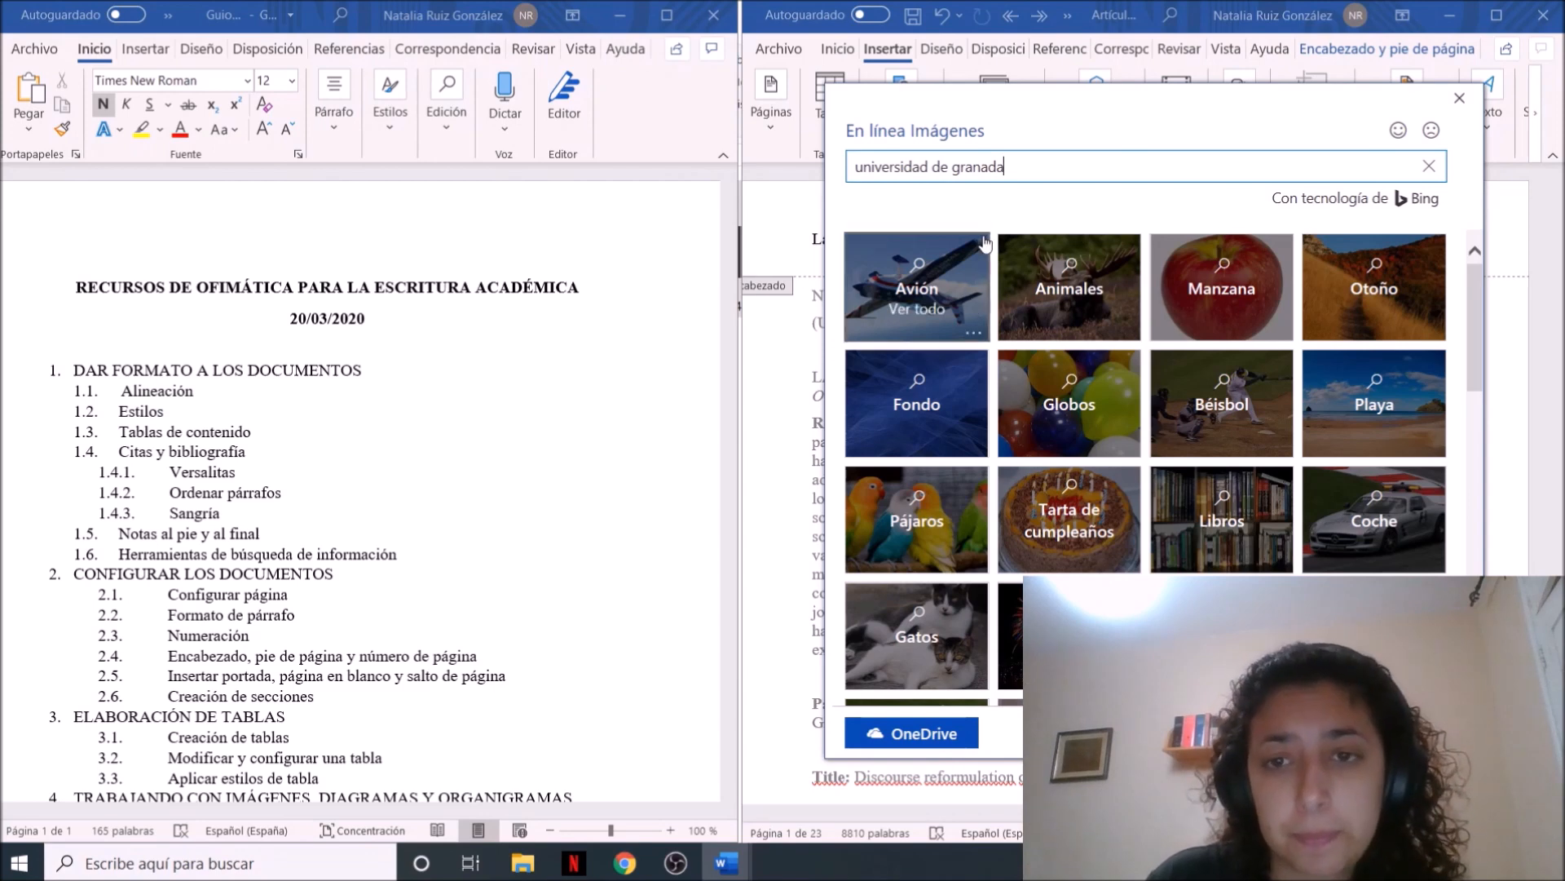
key(Return)
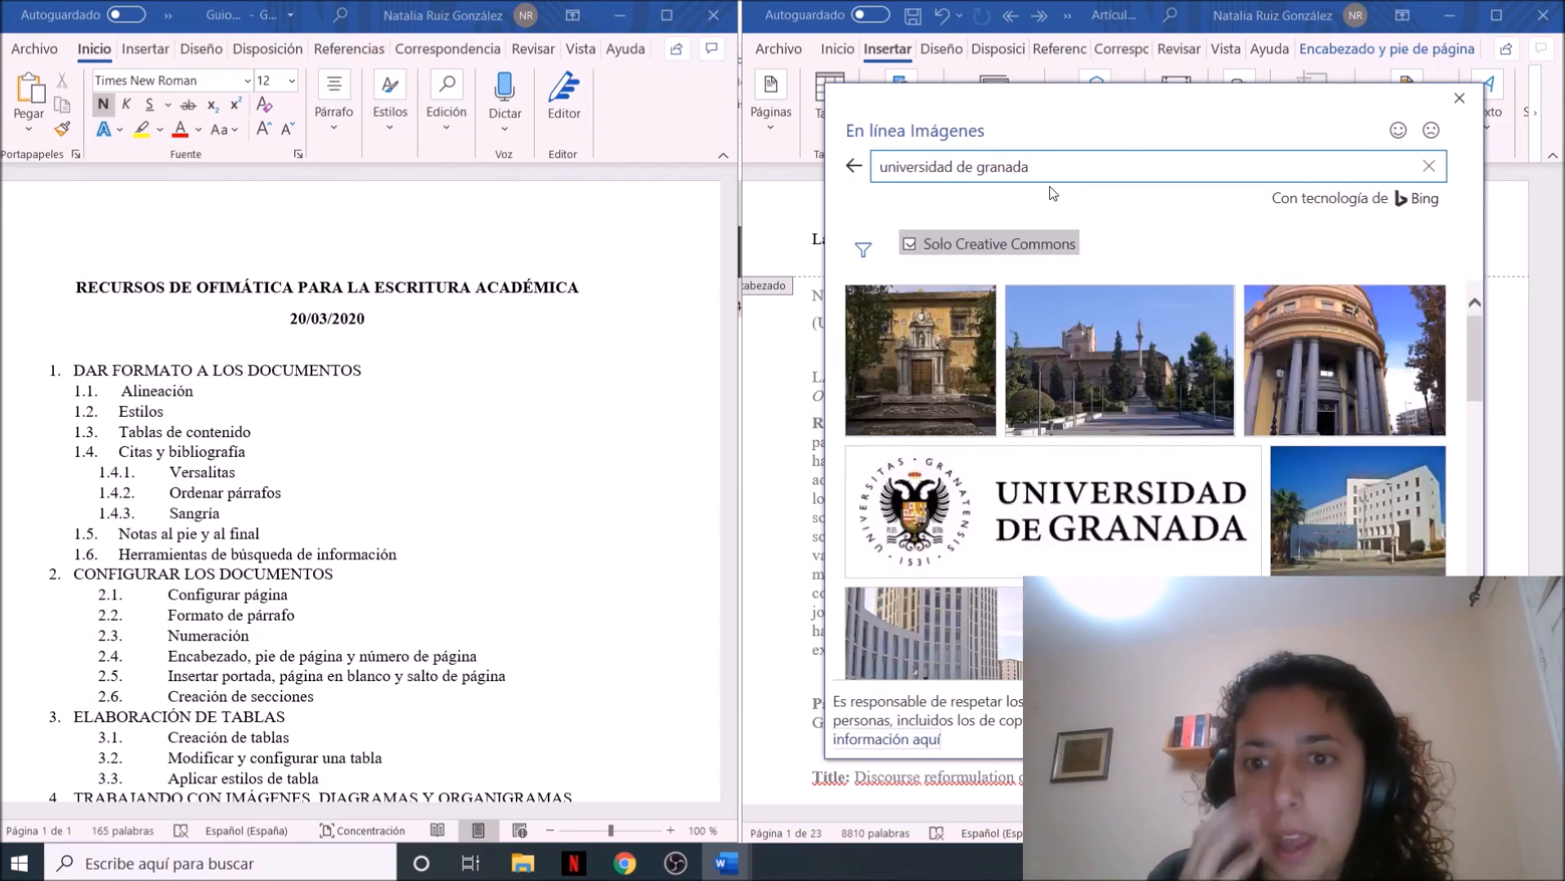
click(1115, 507)
click(1323, 731)
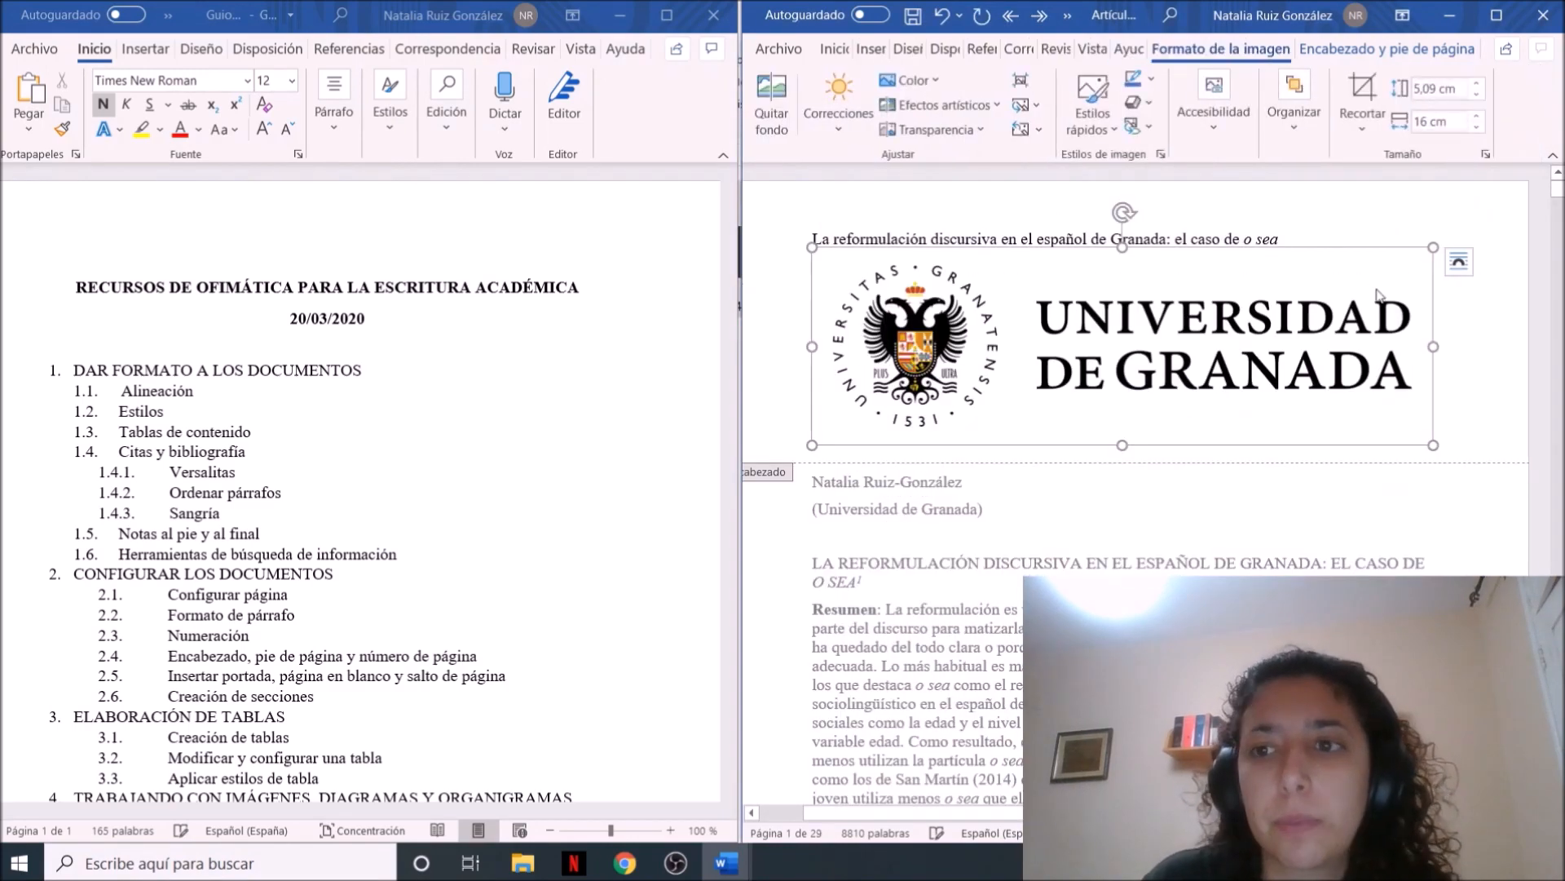
Shrink the header logo to about 0.93 by 2.92 cm and place it behind the text, beside the header title
drag(1435, 249, 892, 359)
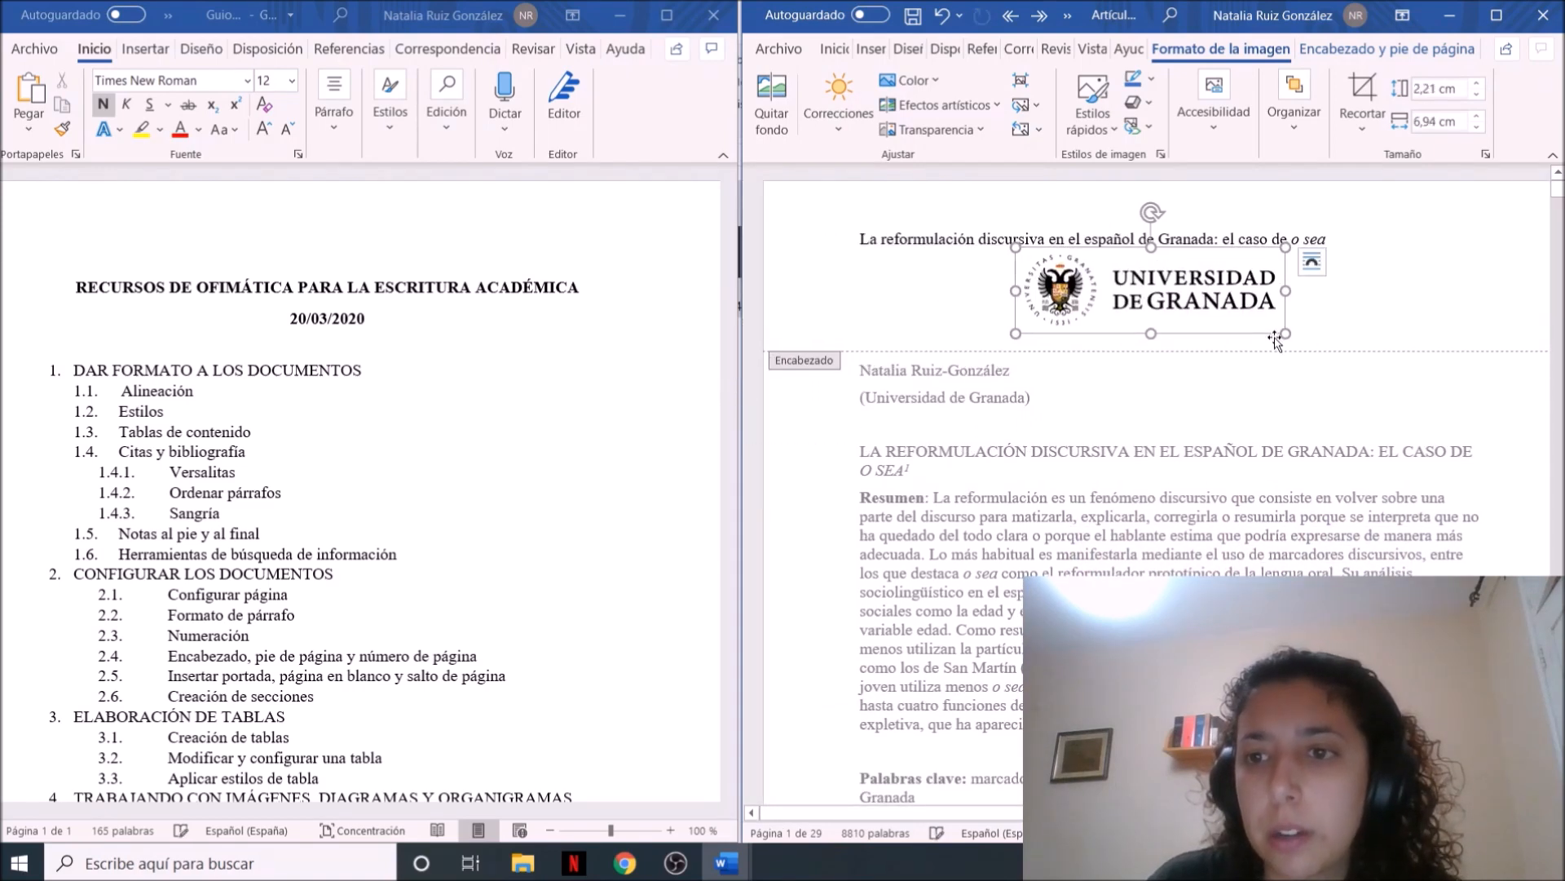
drag(1284, 332, 1160, 274)
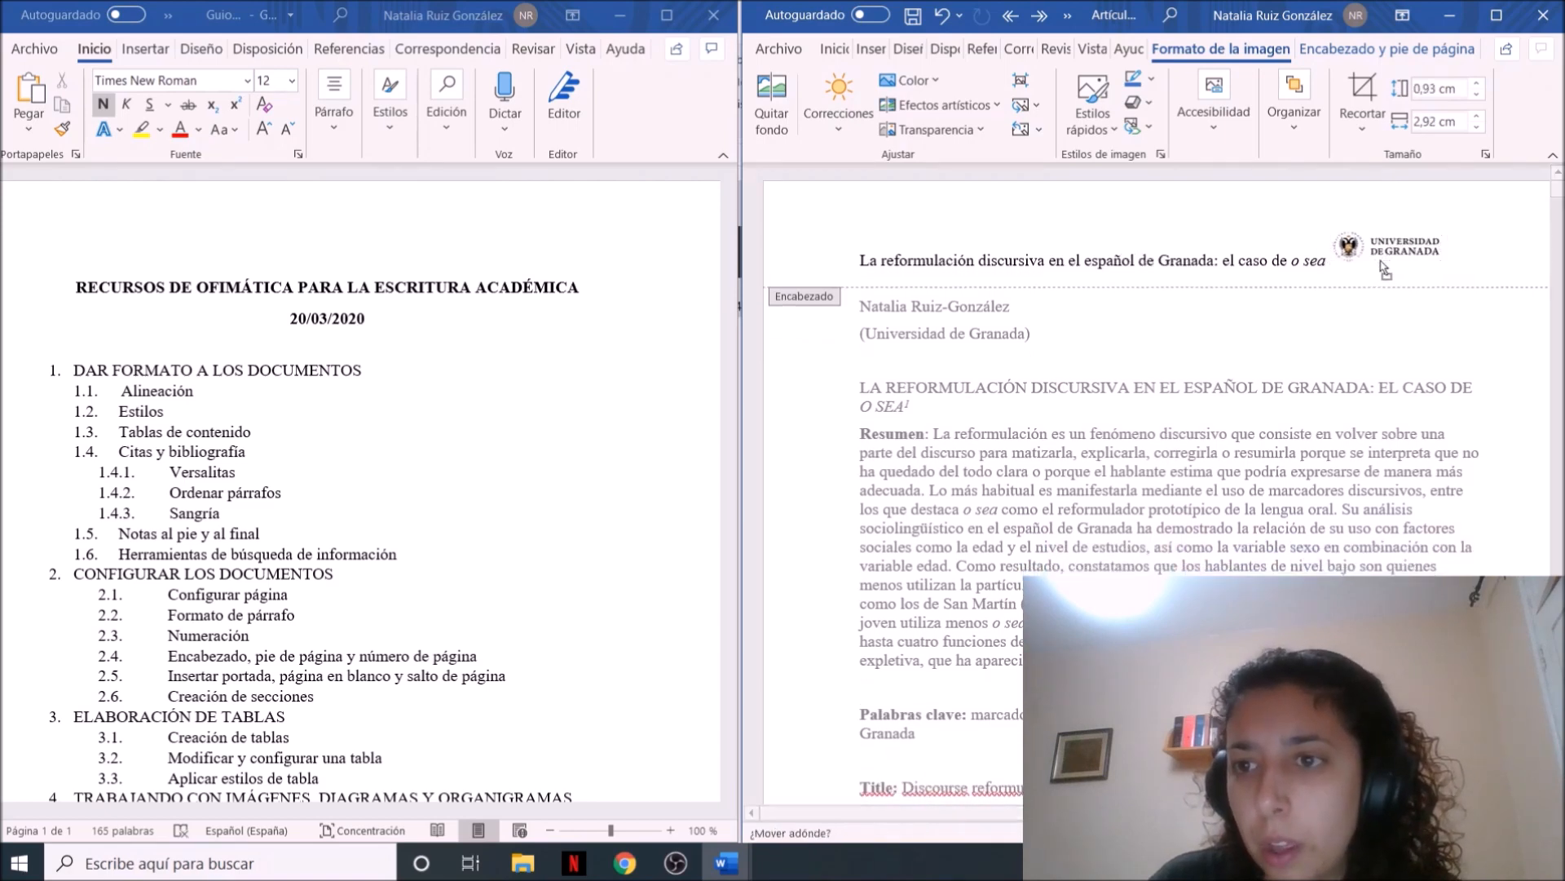
click(1472, 243)
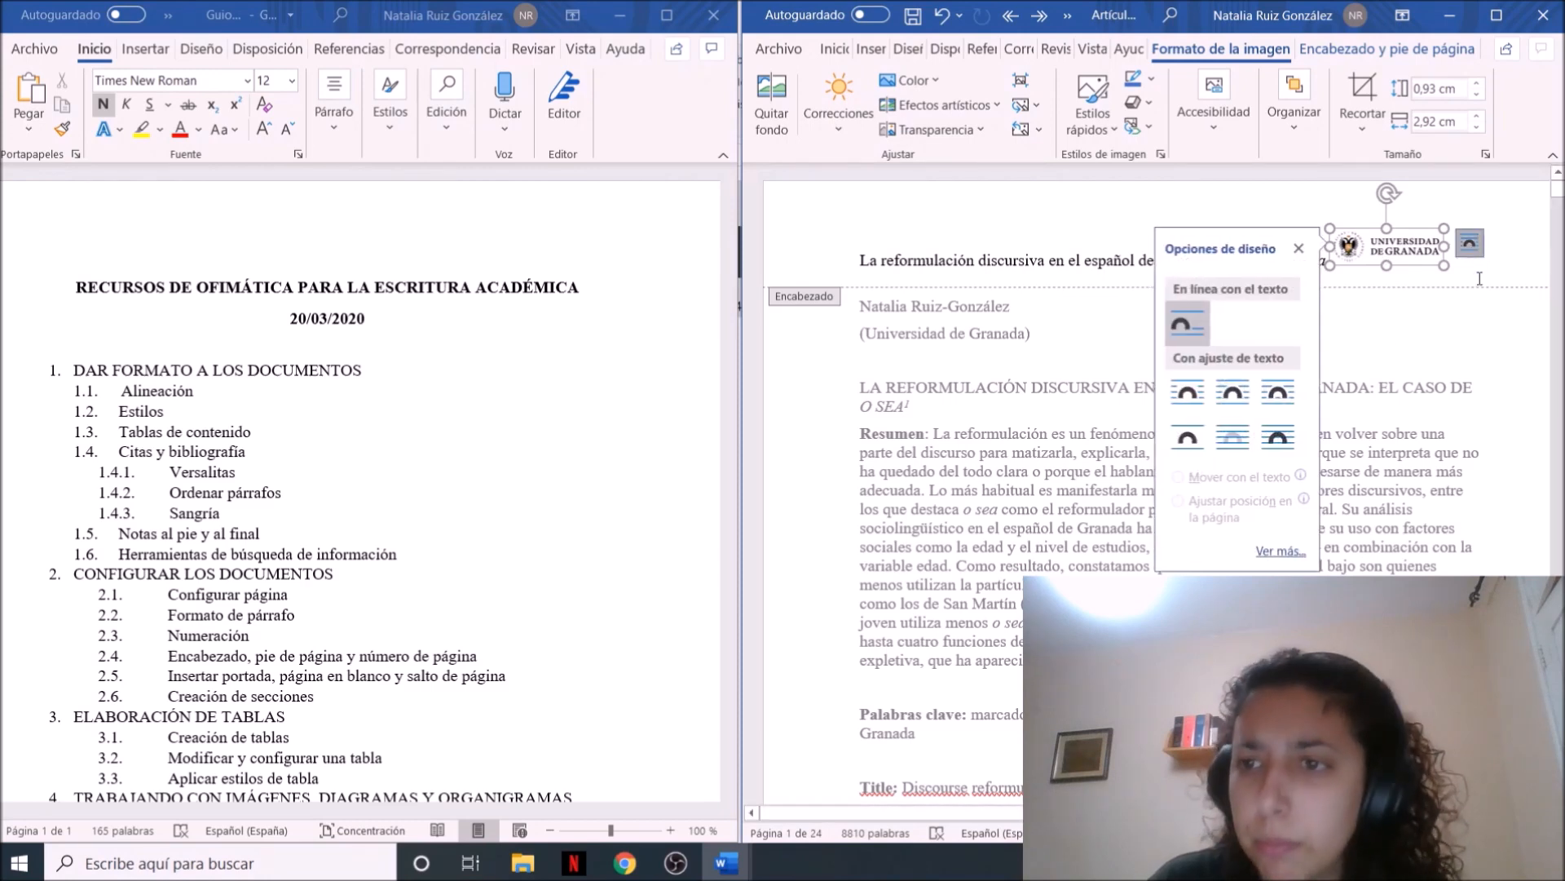
click(1229, 444)
drag(1418, 234, 1442, 221)
double_click(1286, 312)
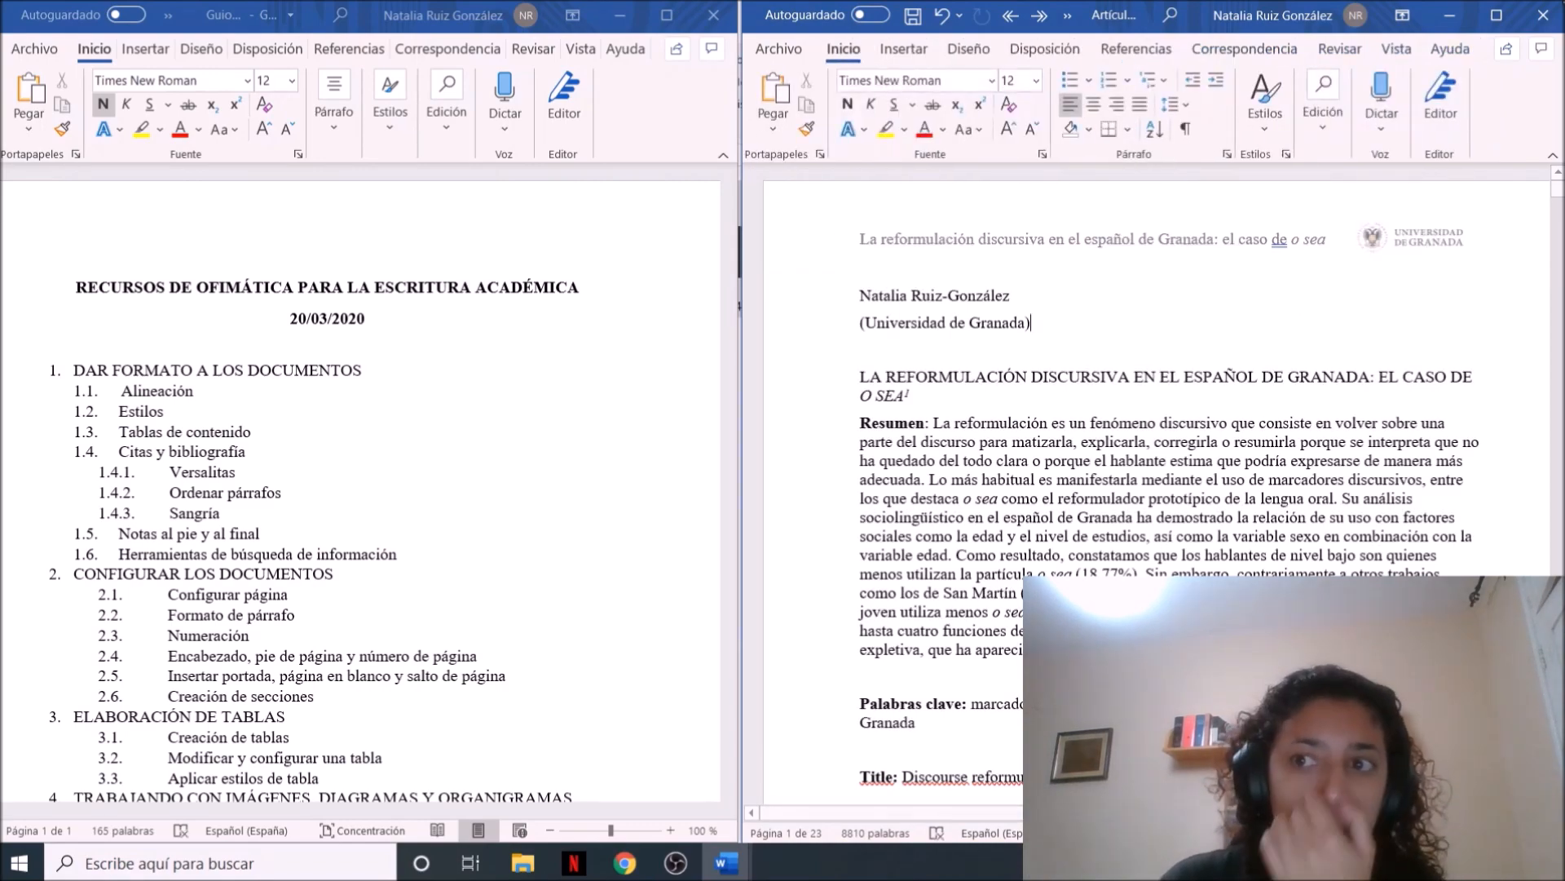
Insert a Página siguiente section break after the English key words at the end of the first page
drag(1557, 186, 1557, 218)
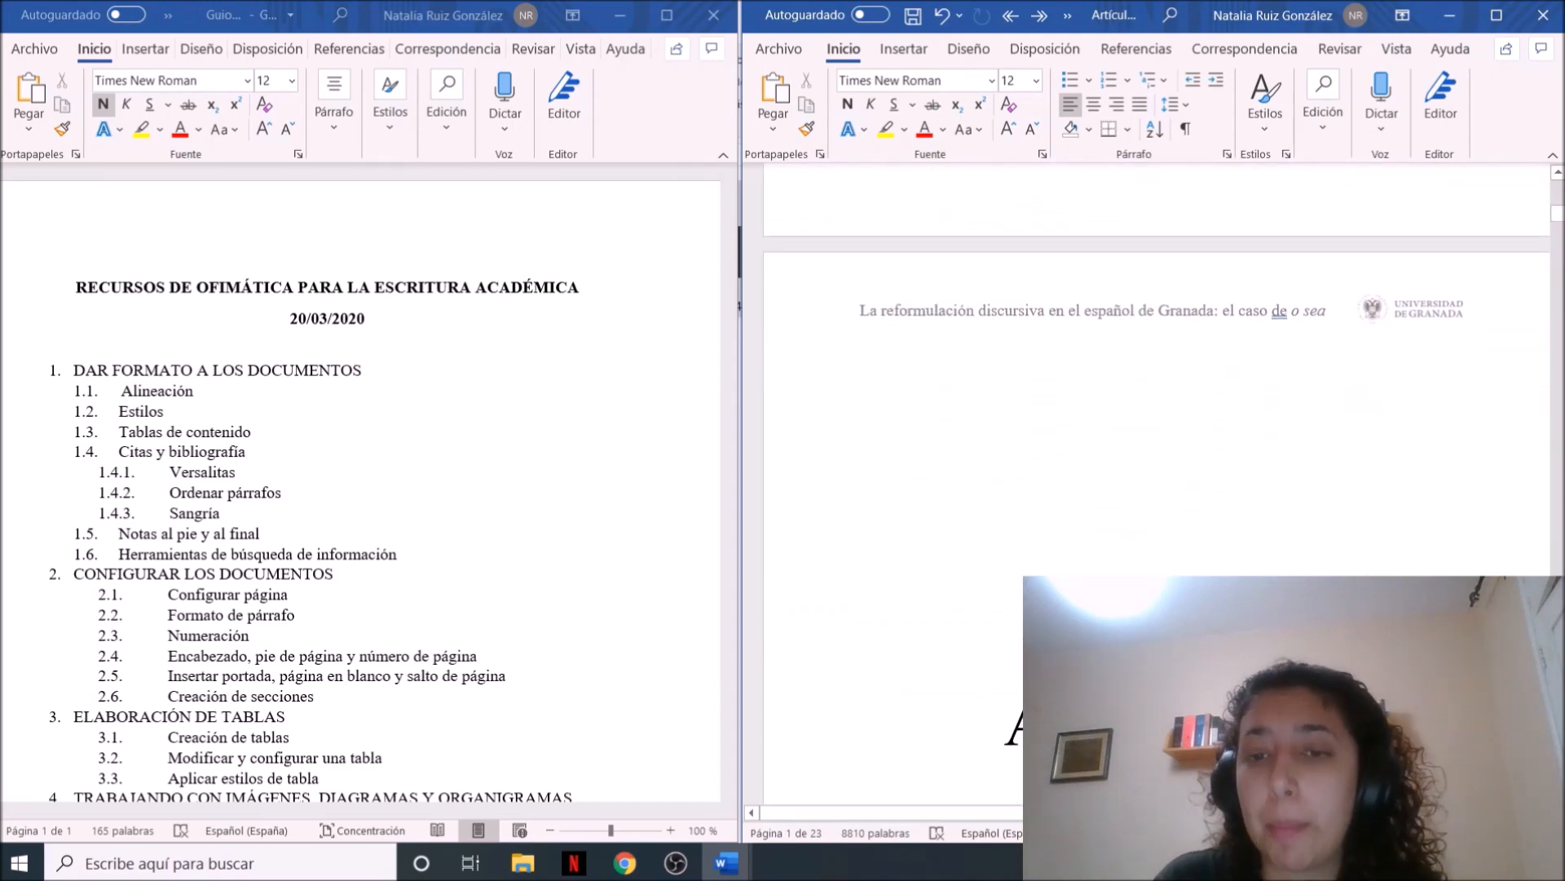
scroll(1360, 357, up, 3)
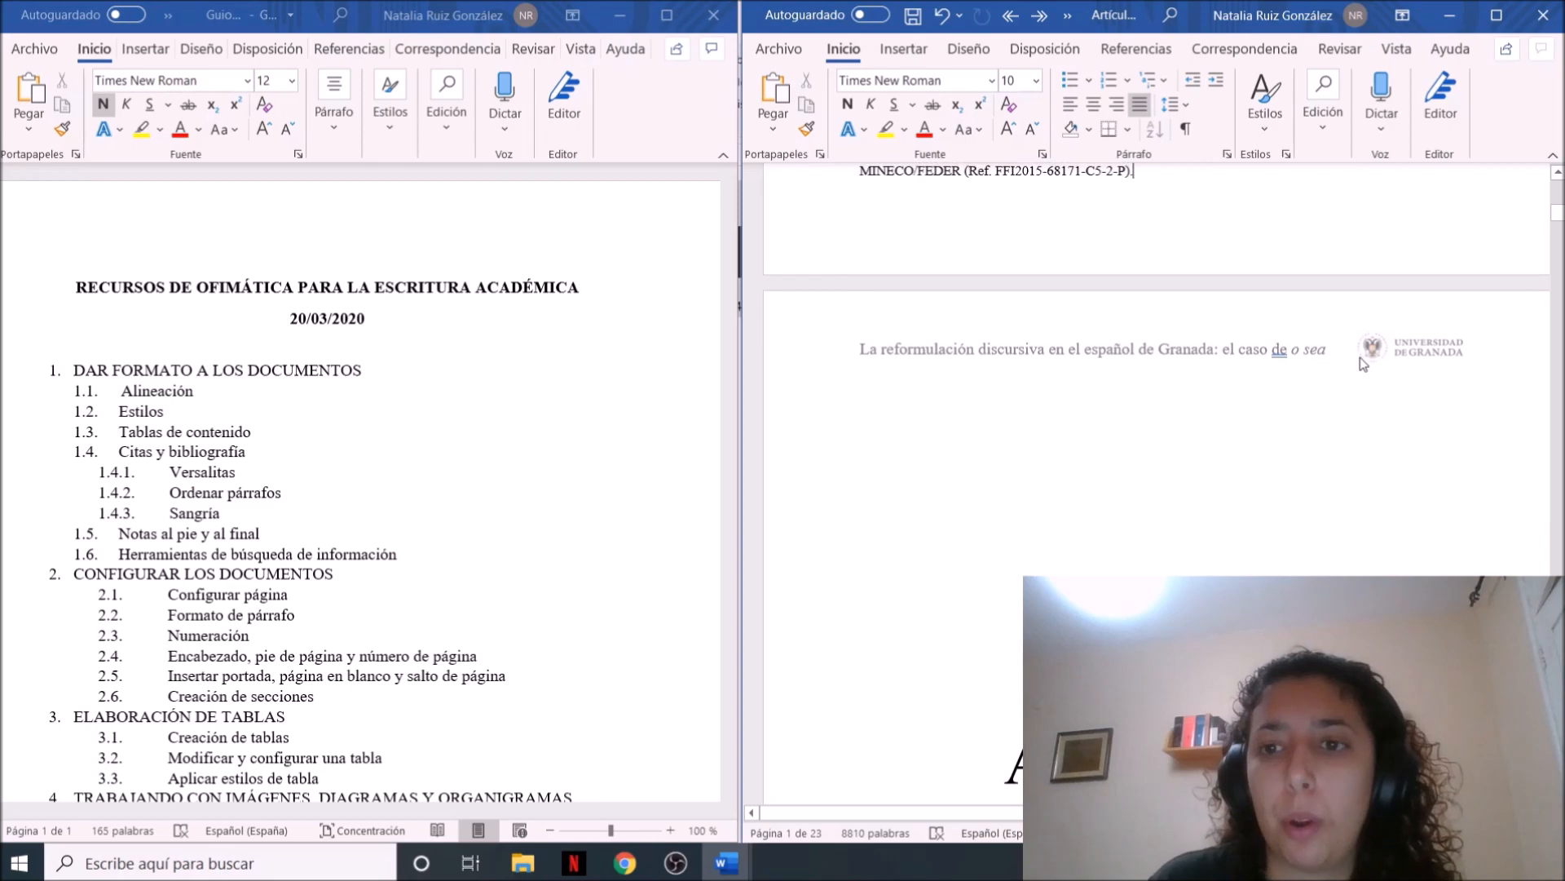
click(1136, 48)
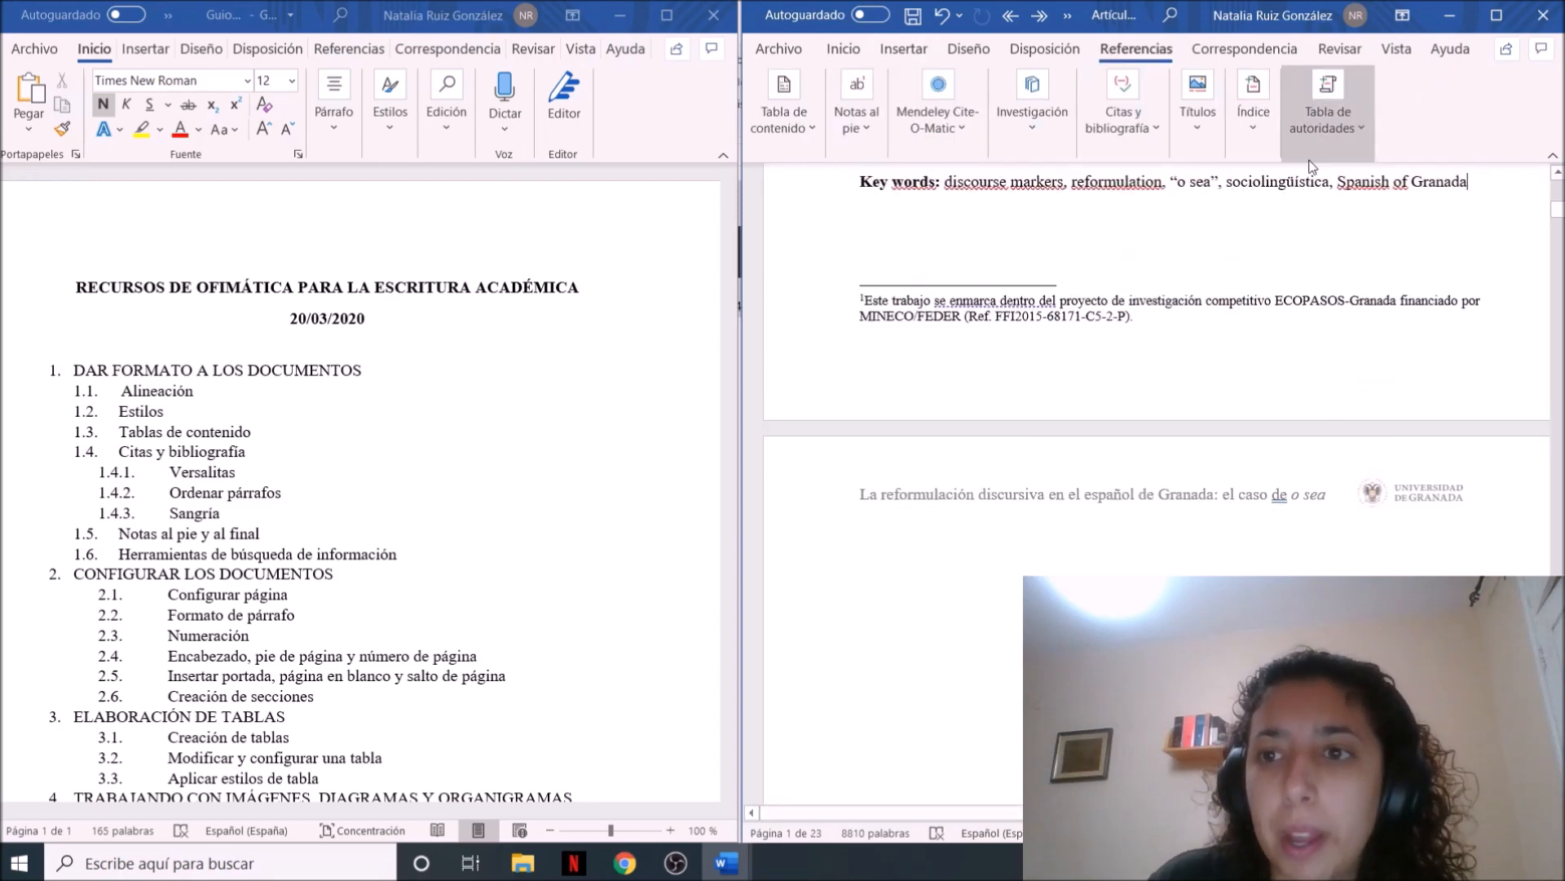
click(920, 52)
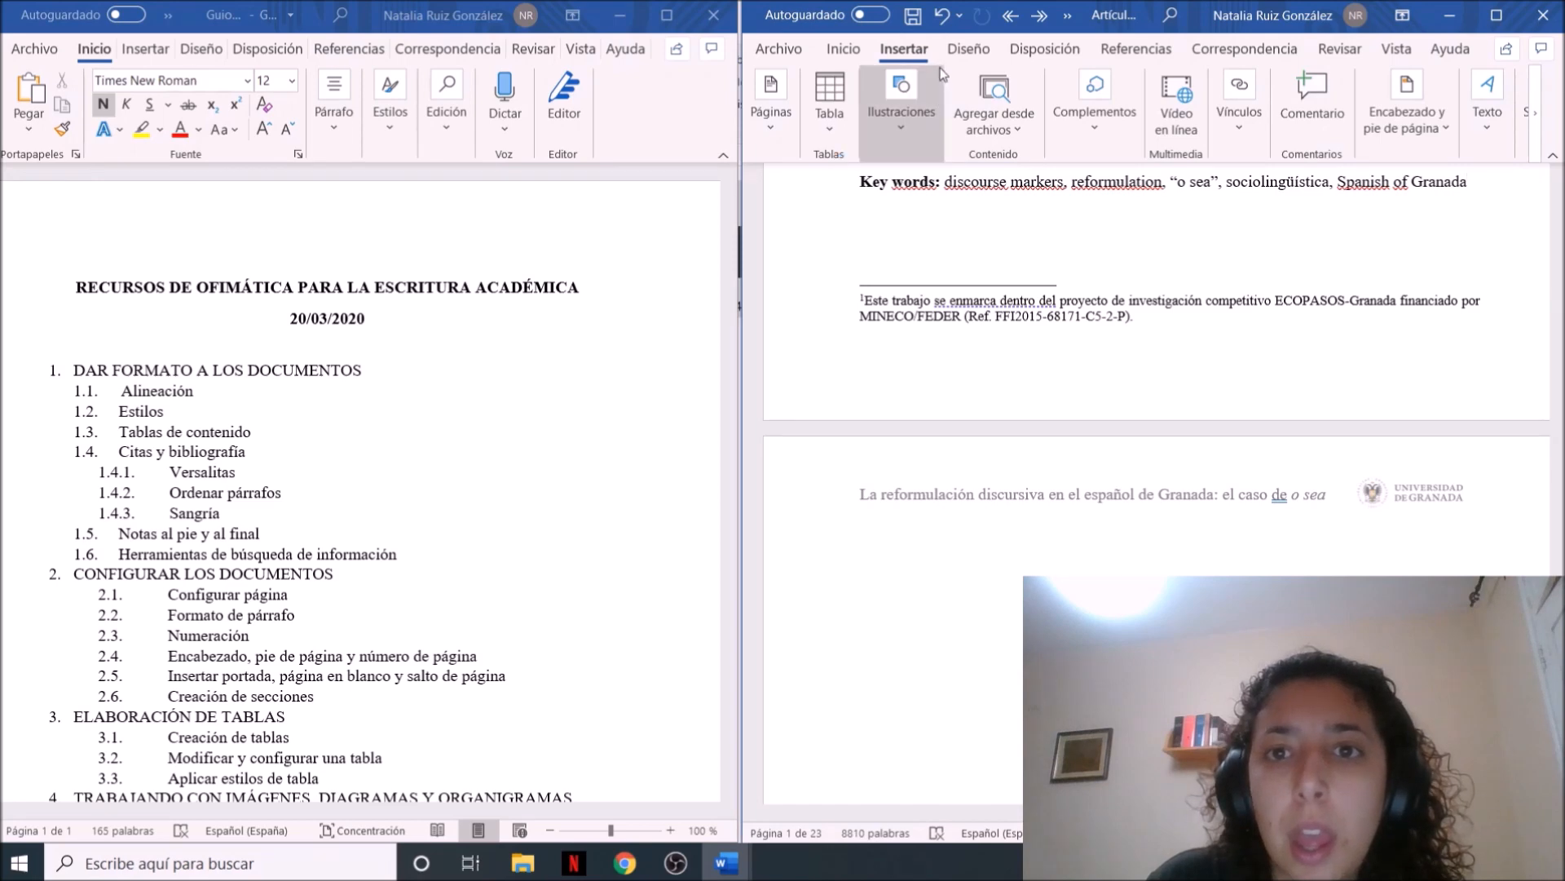
click(970, 51)
click(1029, 54)
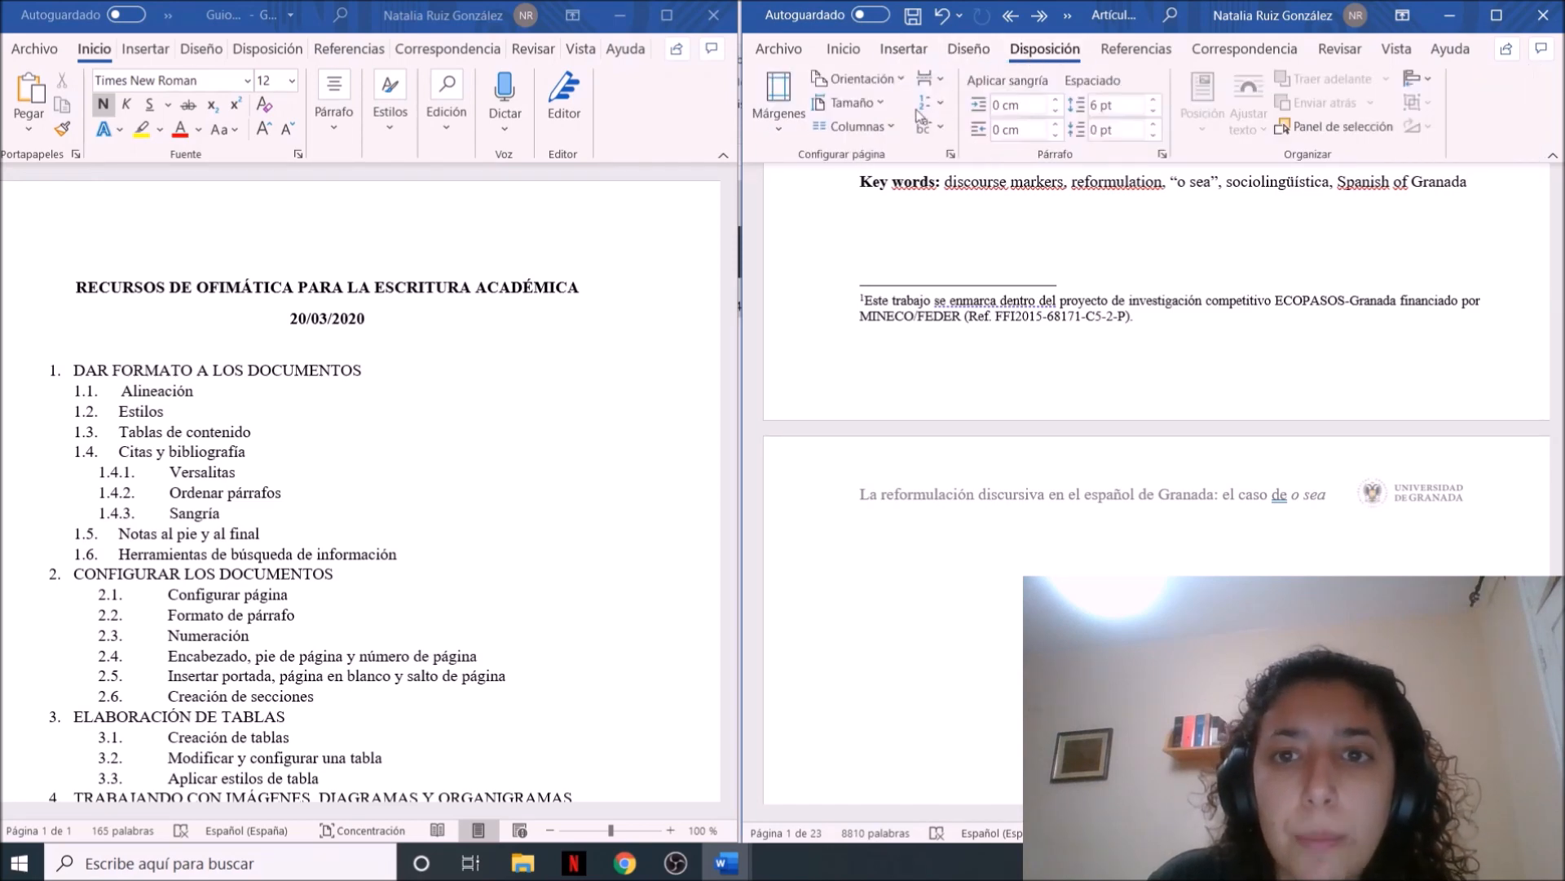
click(944, 82)
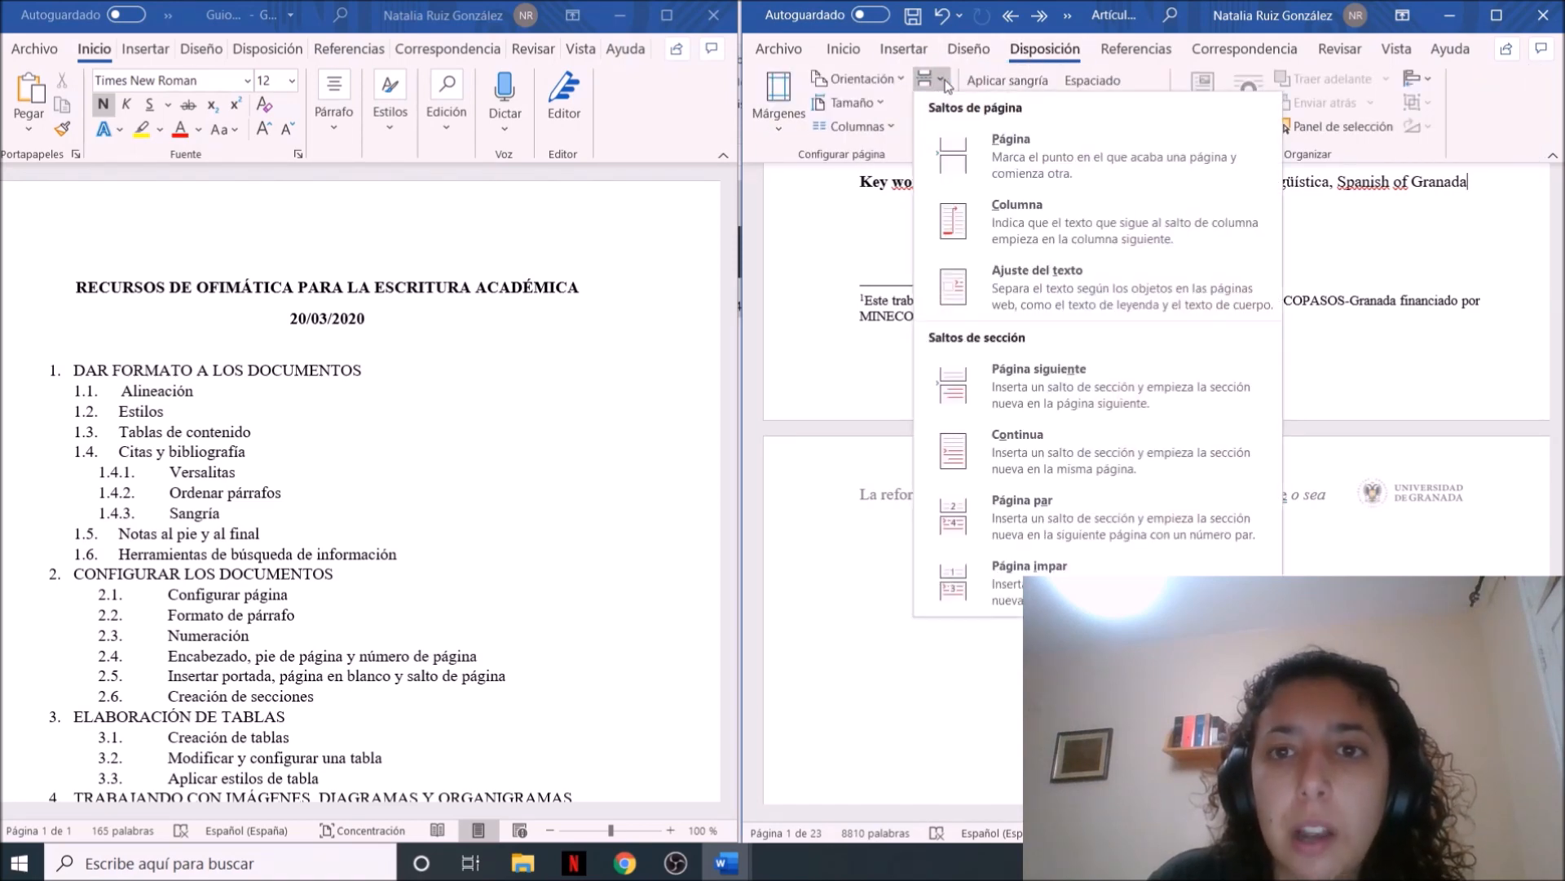
click(1019, 391)
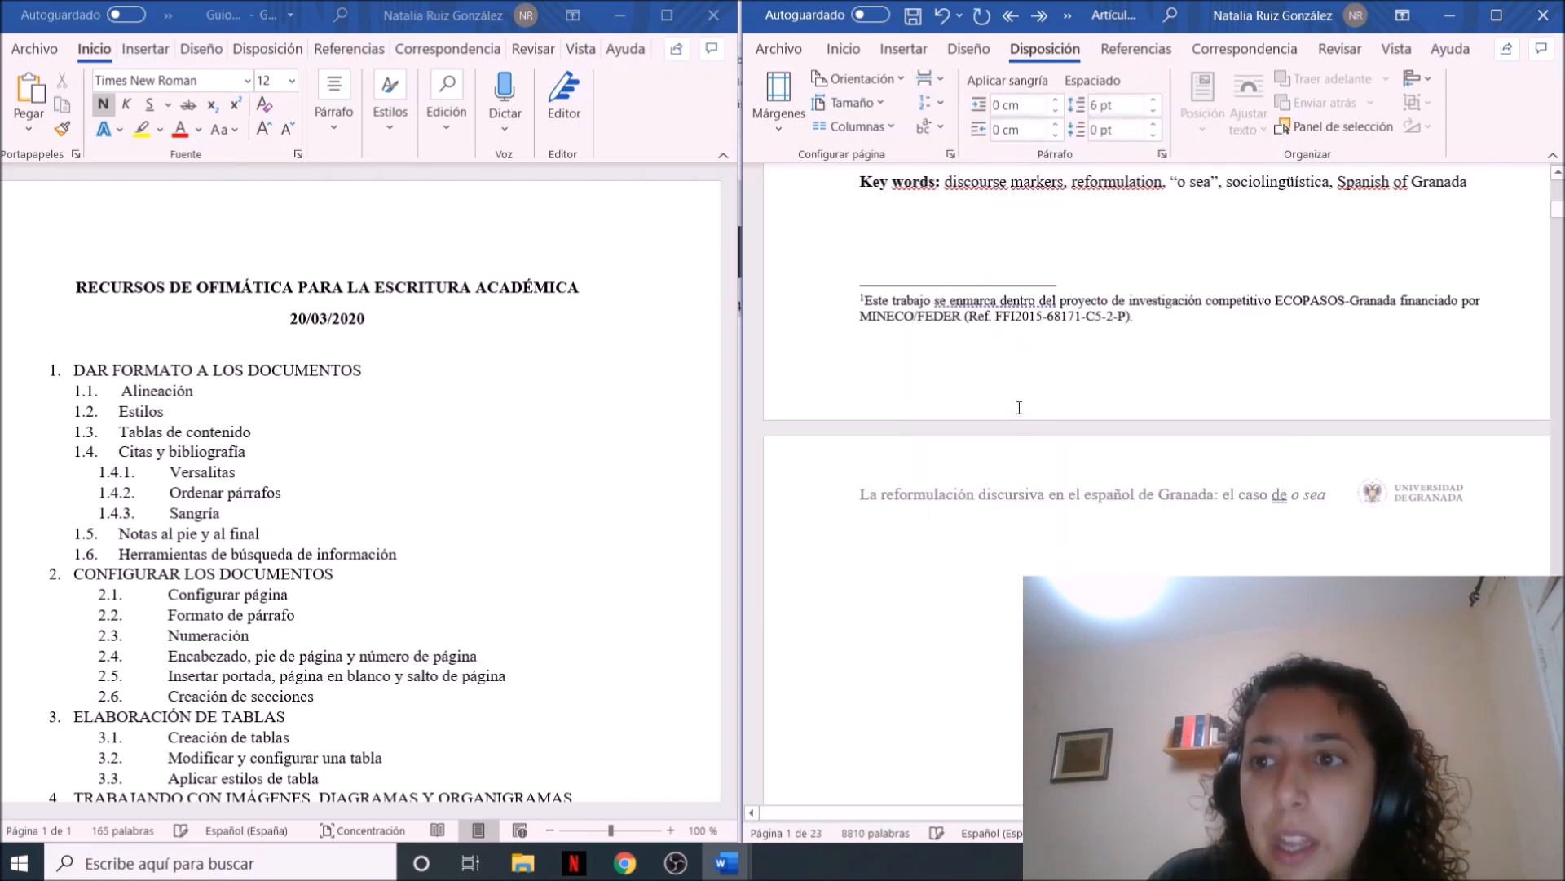
key(Down)
key(Down)
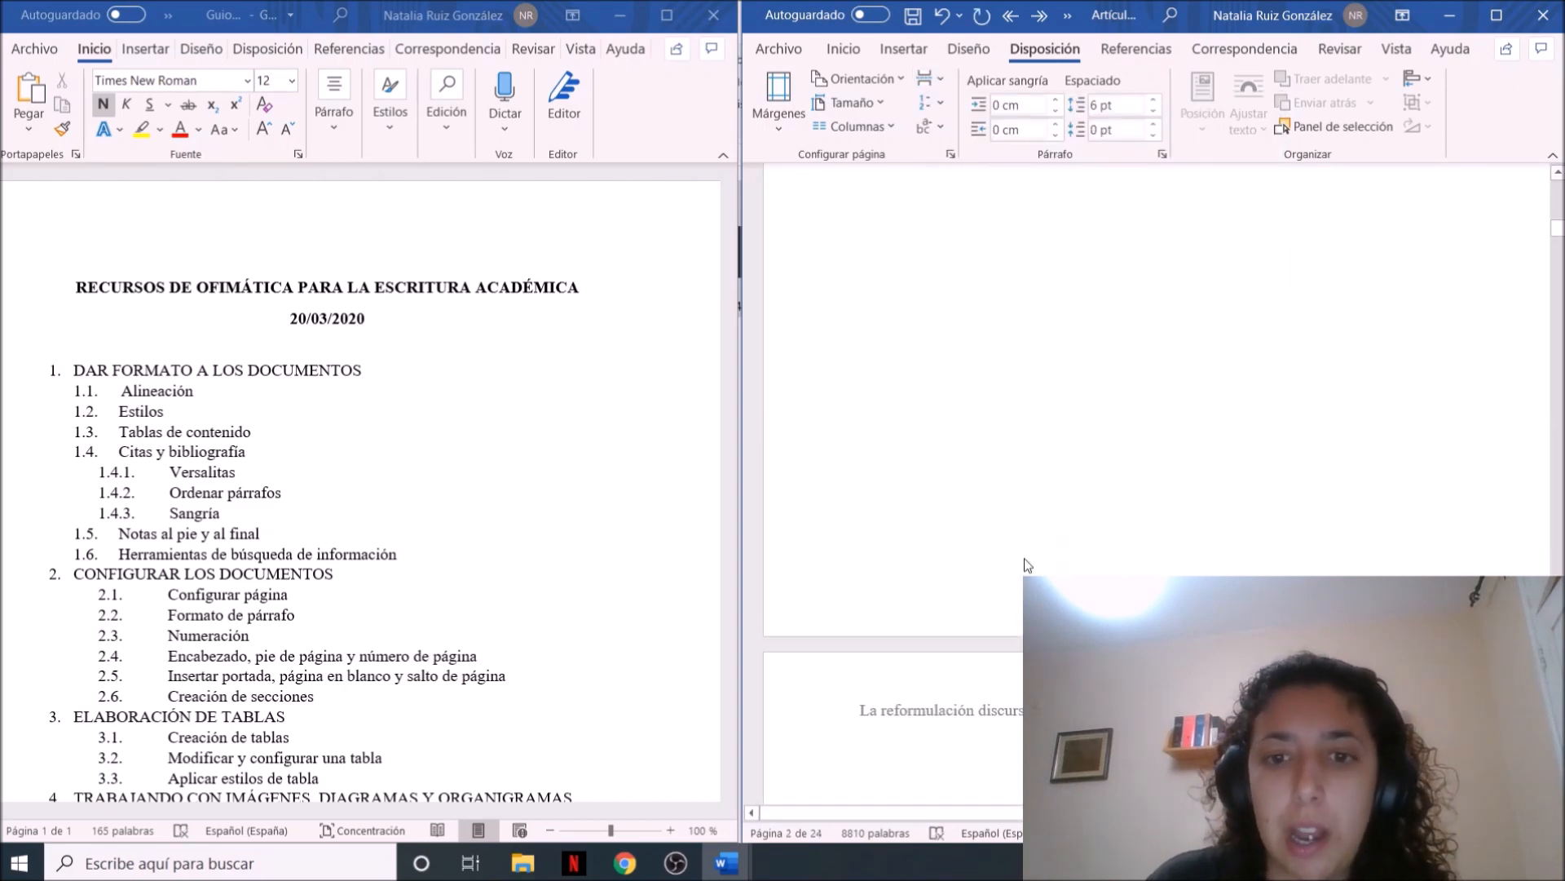
scroll(1027, 564, up, 4)
scroll(1026, 559, down, 3)
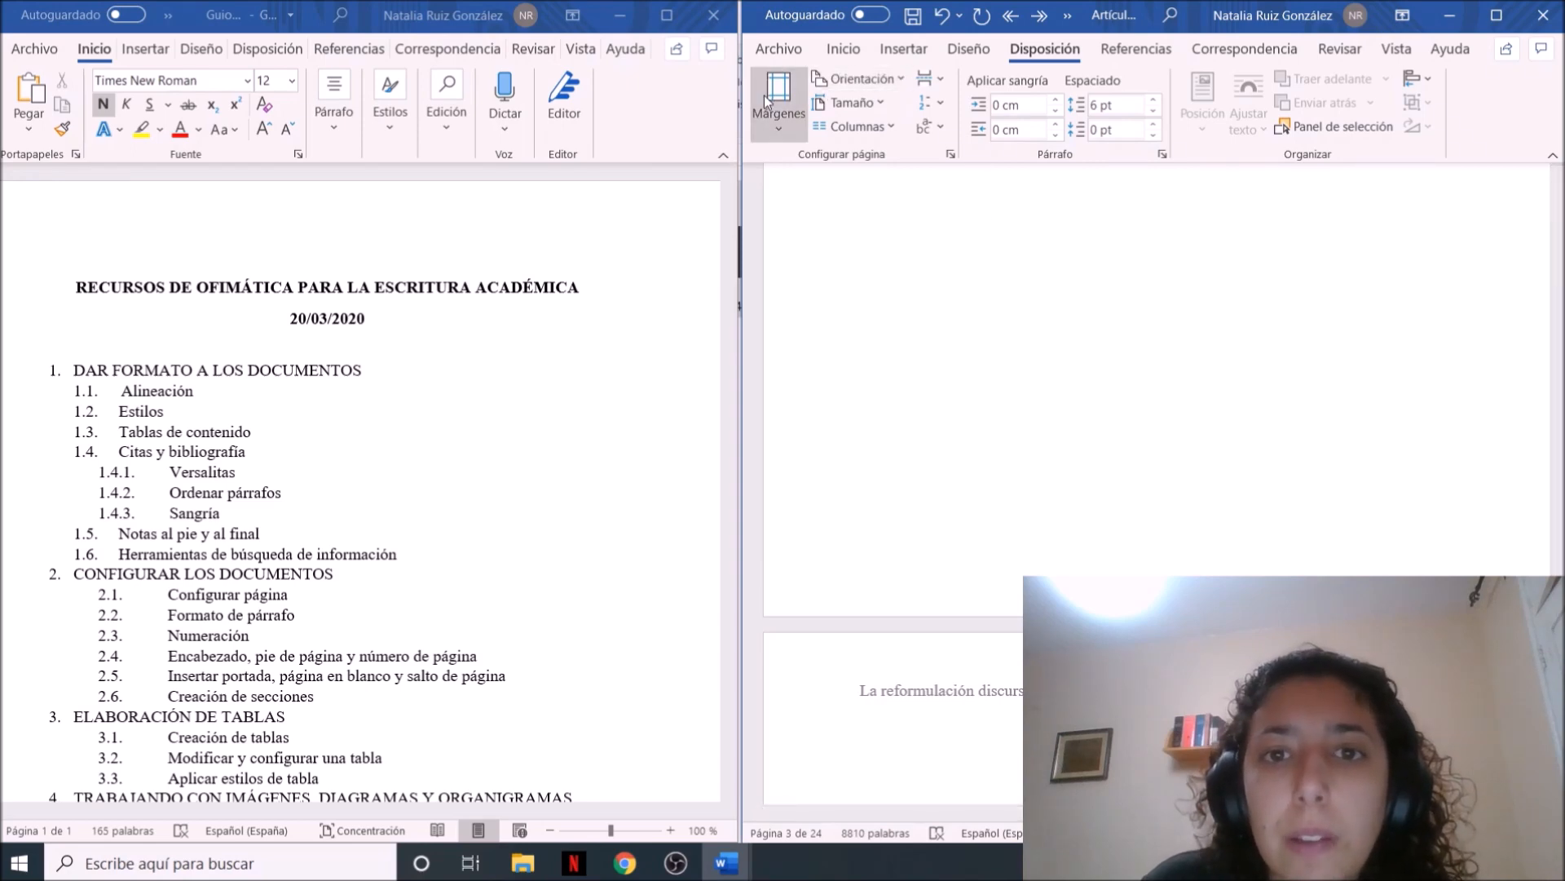
Insert a second Página siguiente section break on the blank second page
click(926, 79)
click(885, 322)
click(930, 79)
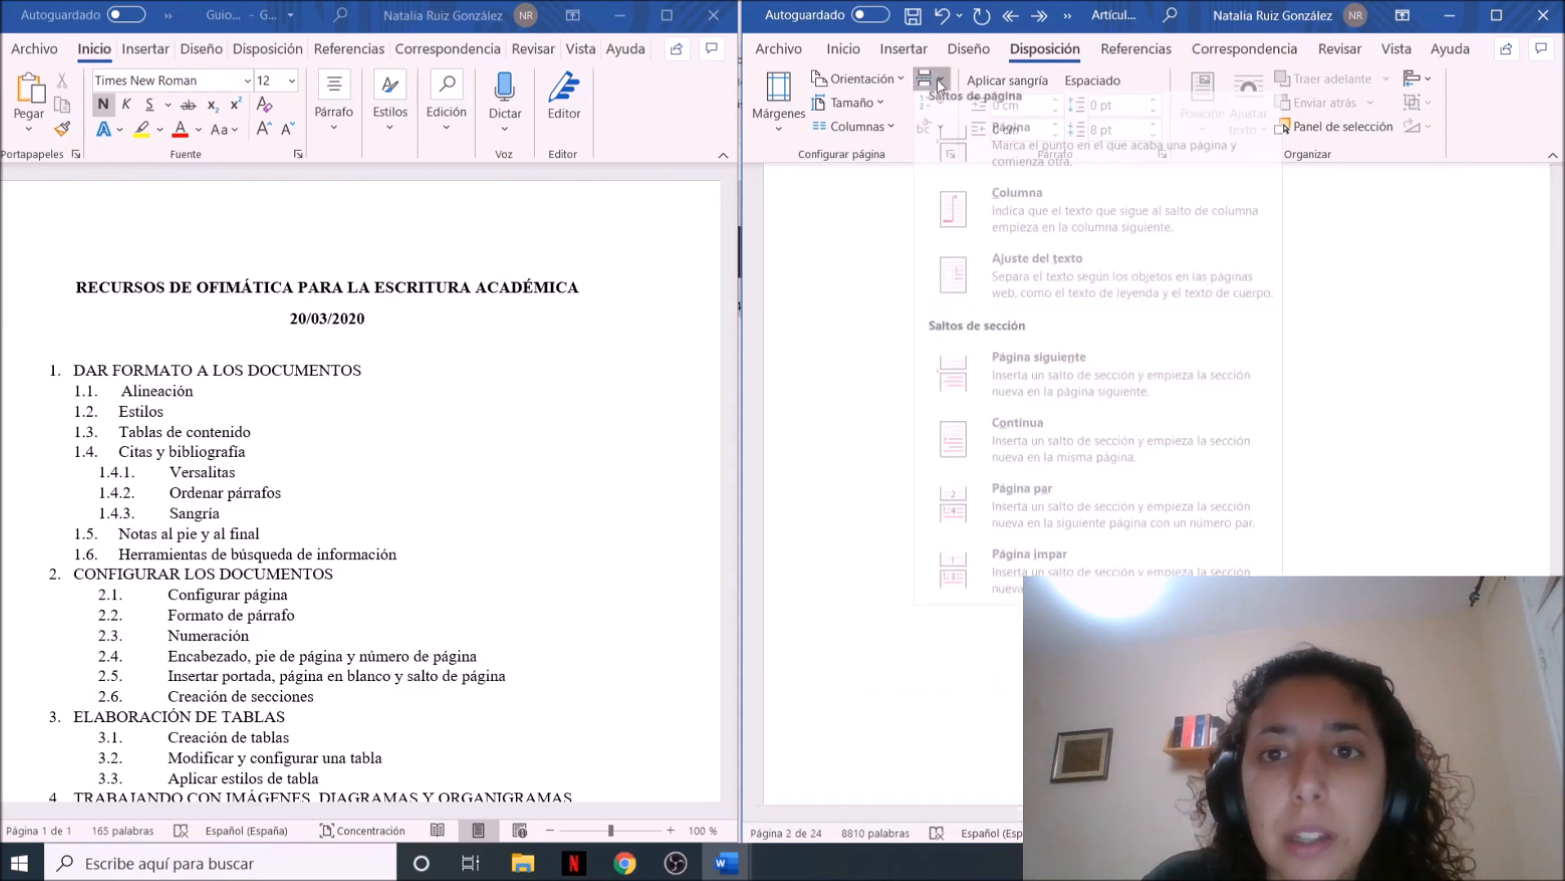
click(1041, 383)
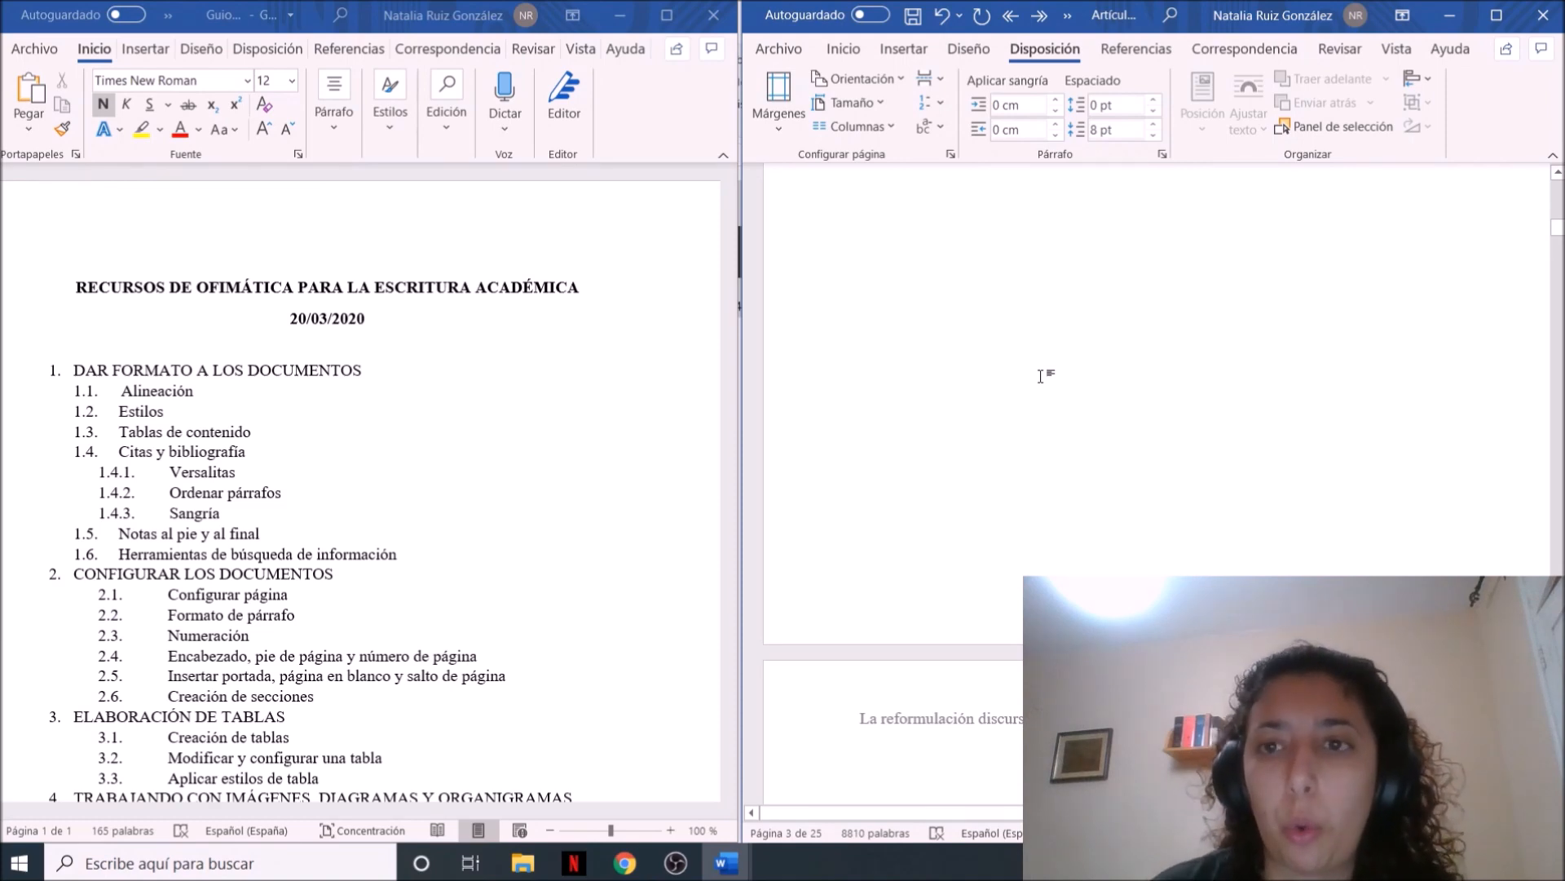
scroll(1041, 375, up, 12)
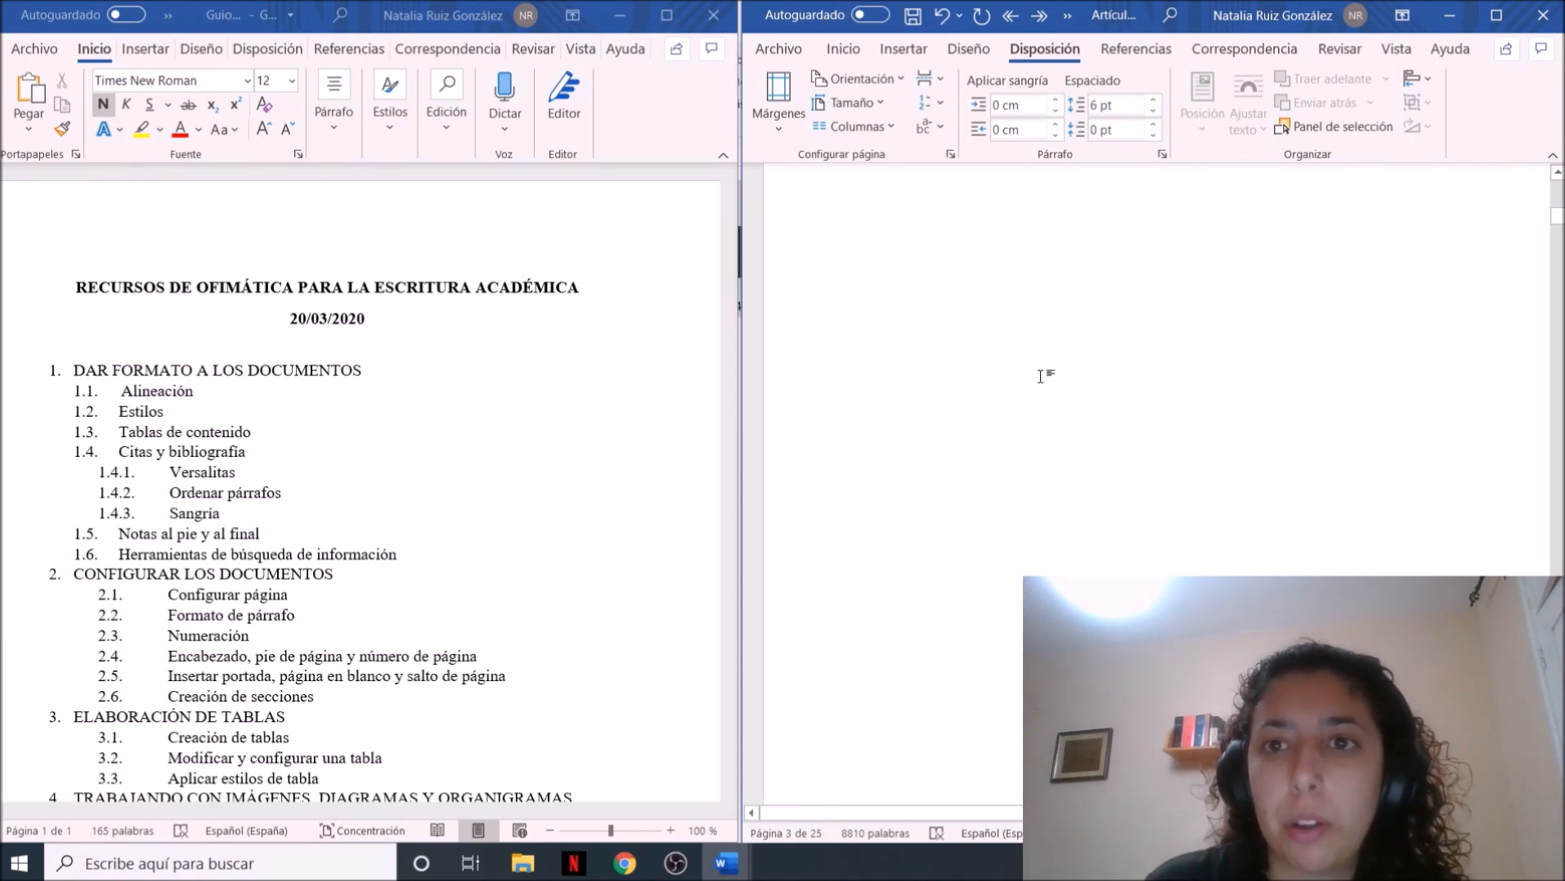
click(1041, 375)
key(Down)
key(Down)
key(Down)
key(Down)
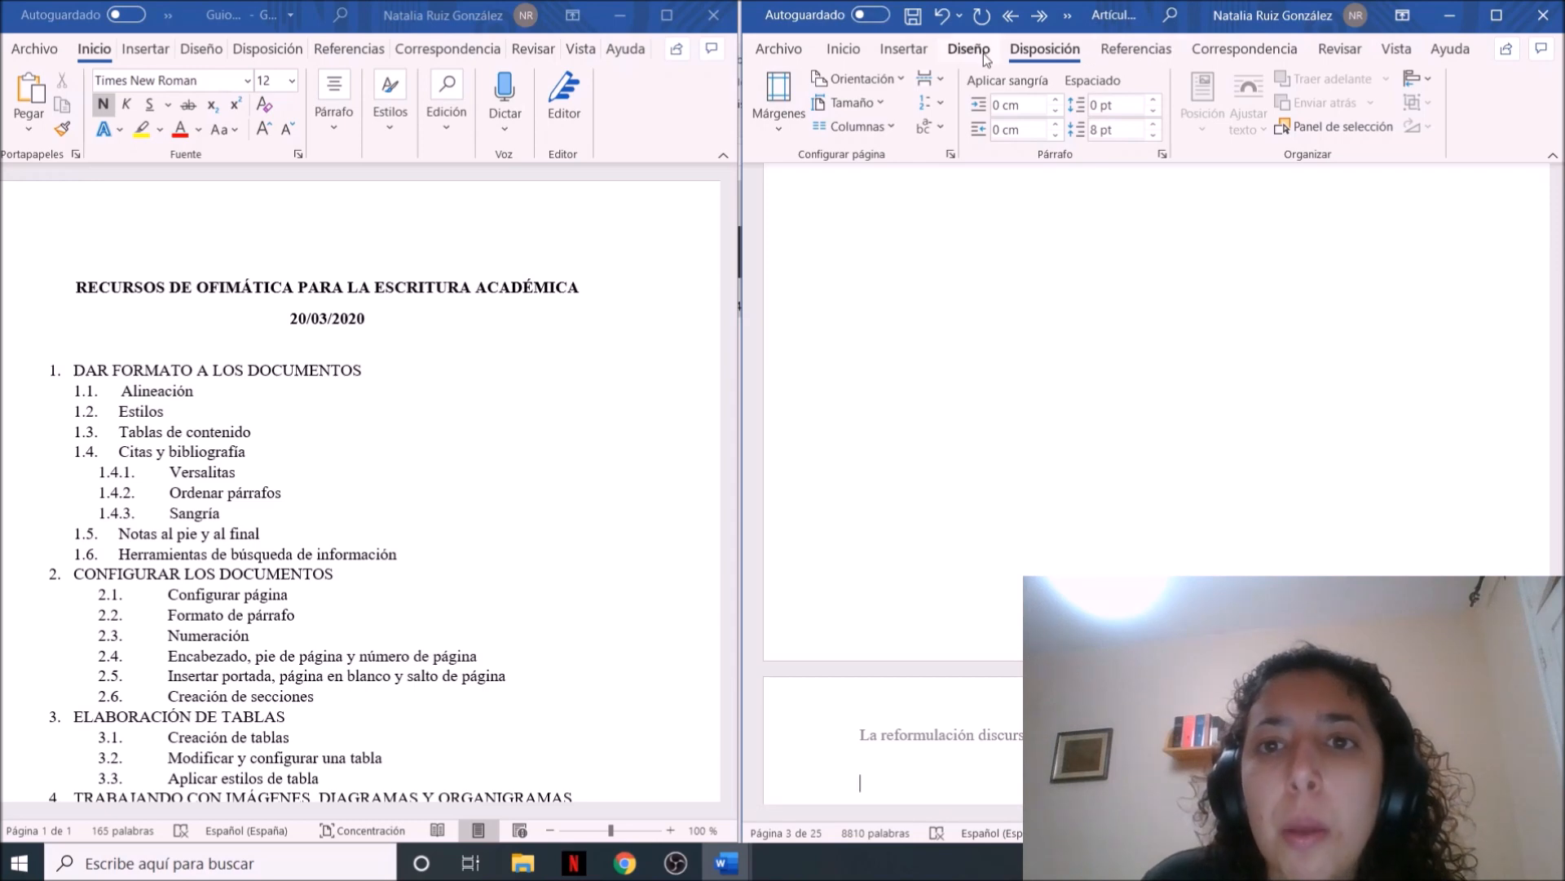
Maximize the article window and unlink the section 3 header from the previous section
click(914, 50)
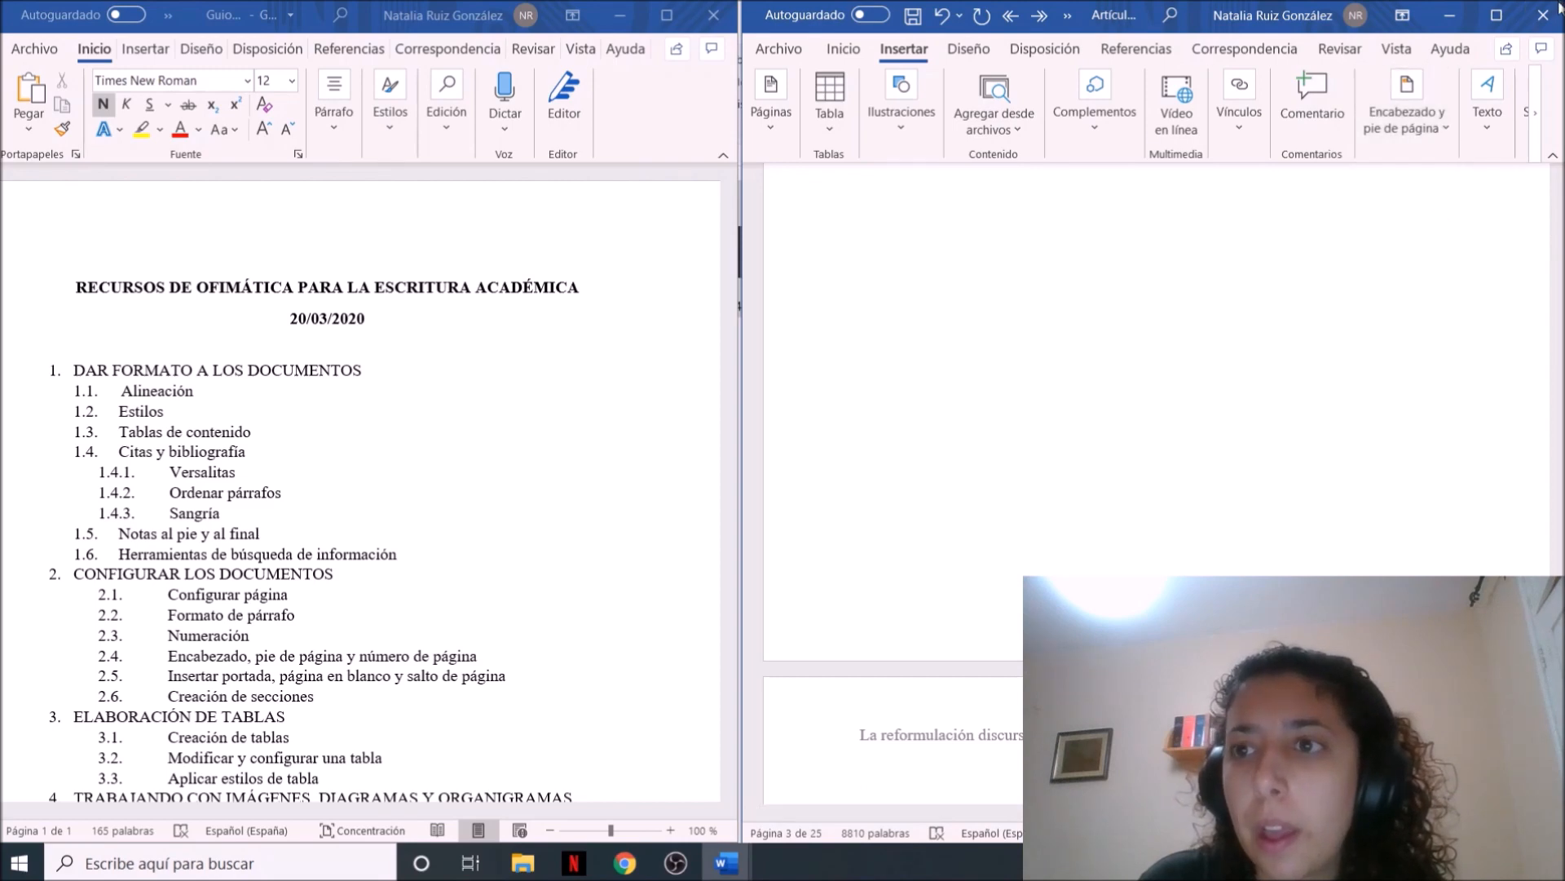
click(1496, 15)
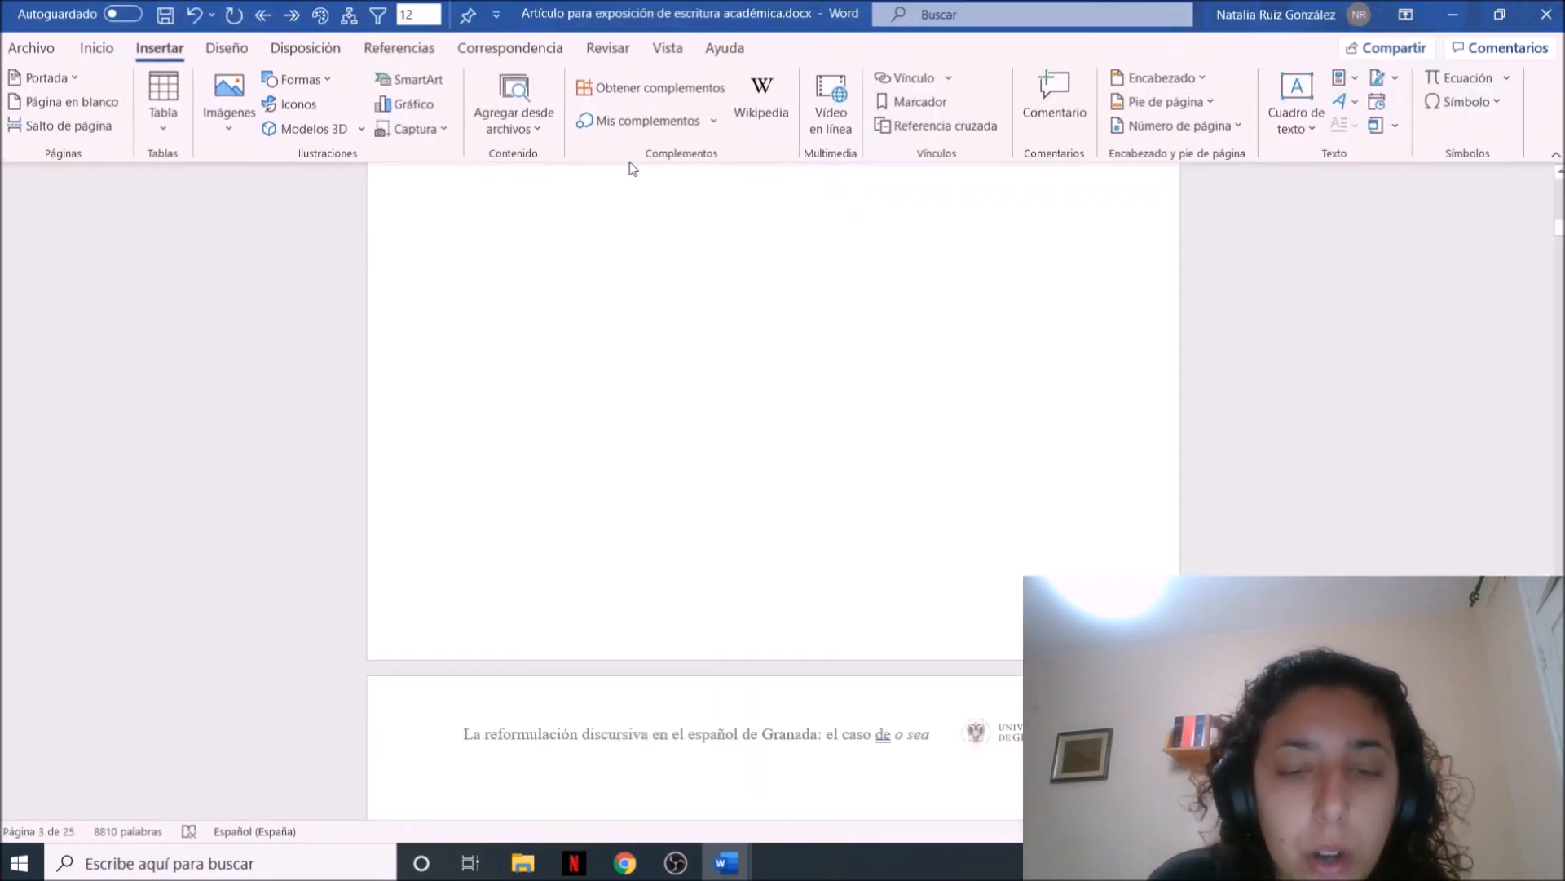
double_click(898, 730)
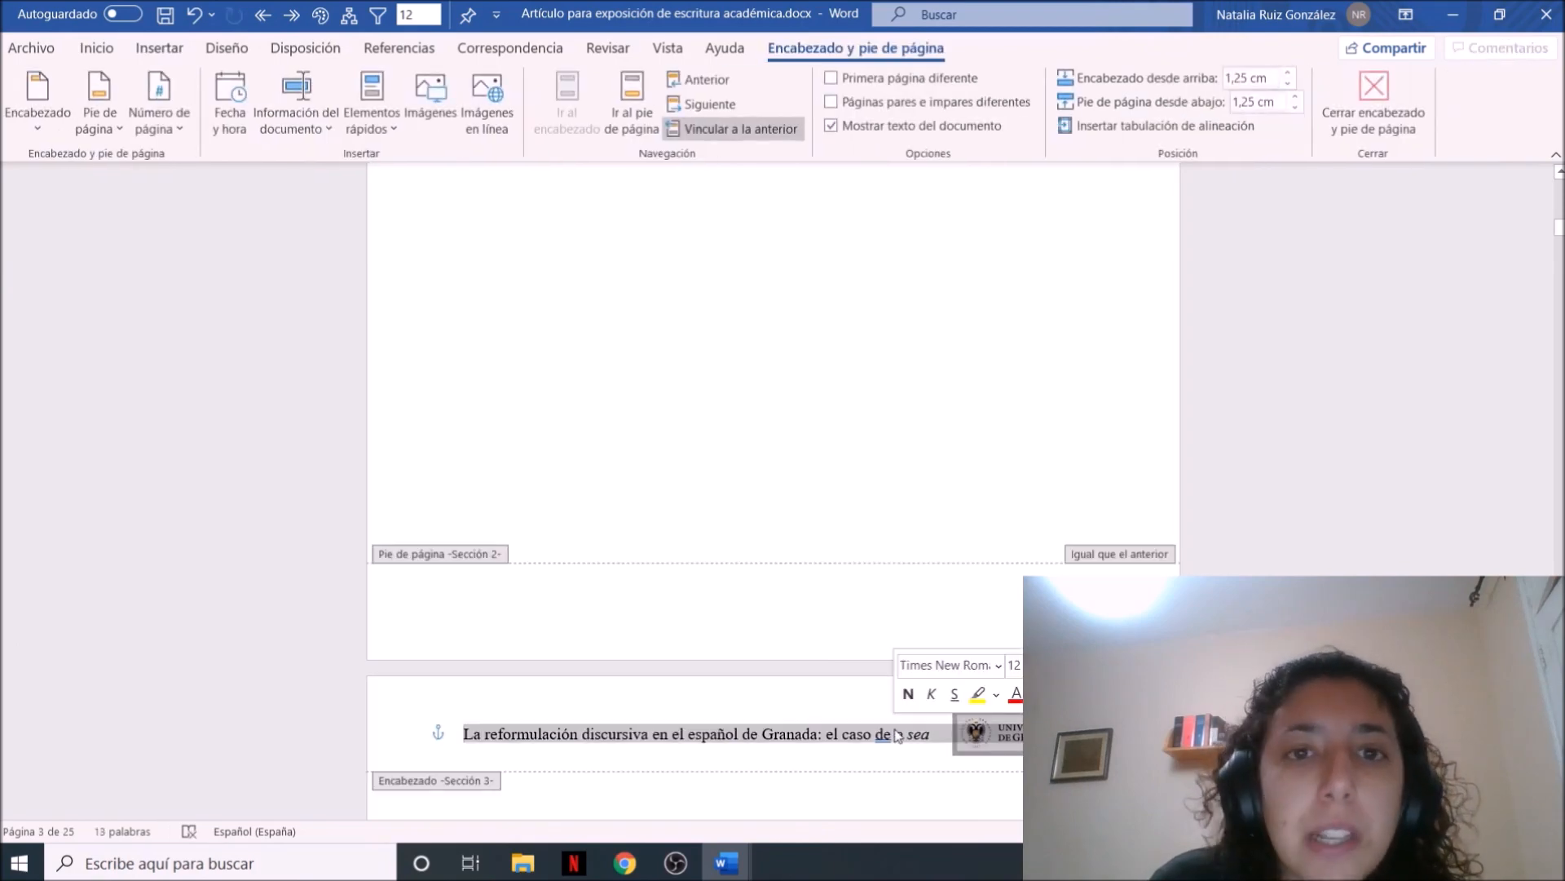
click(734, 128)
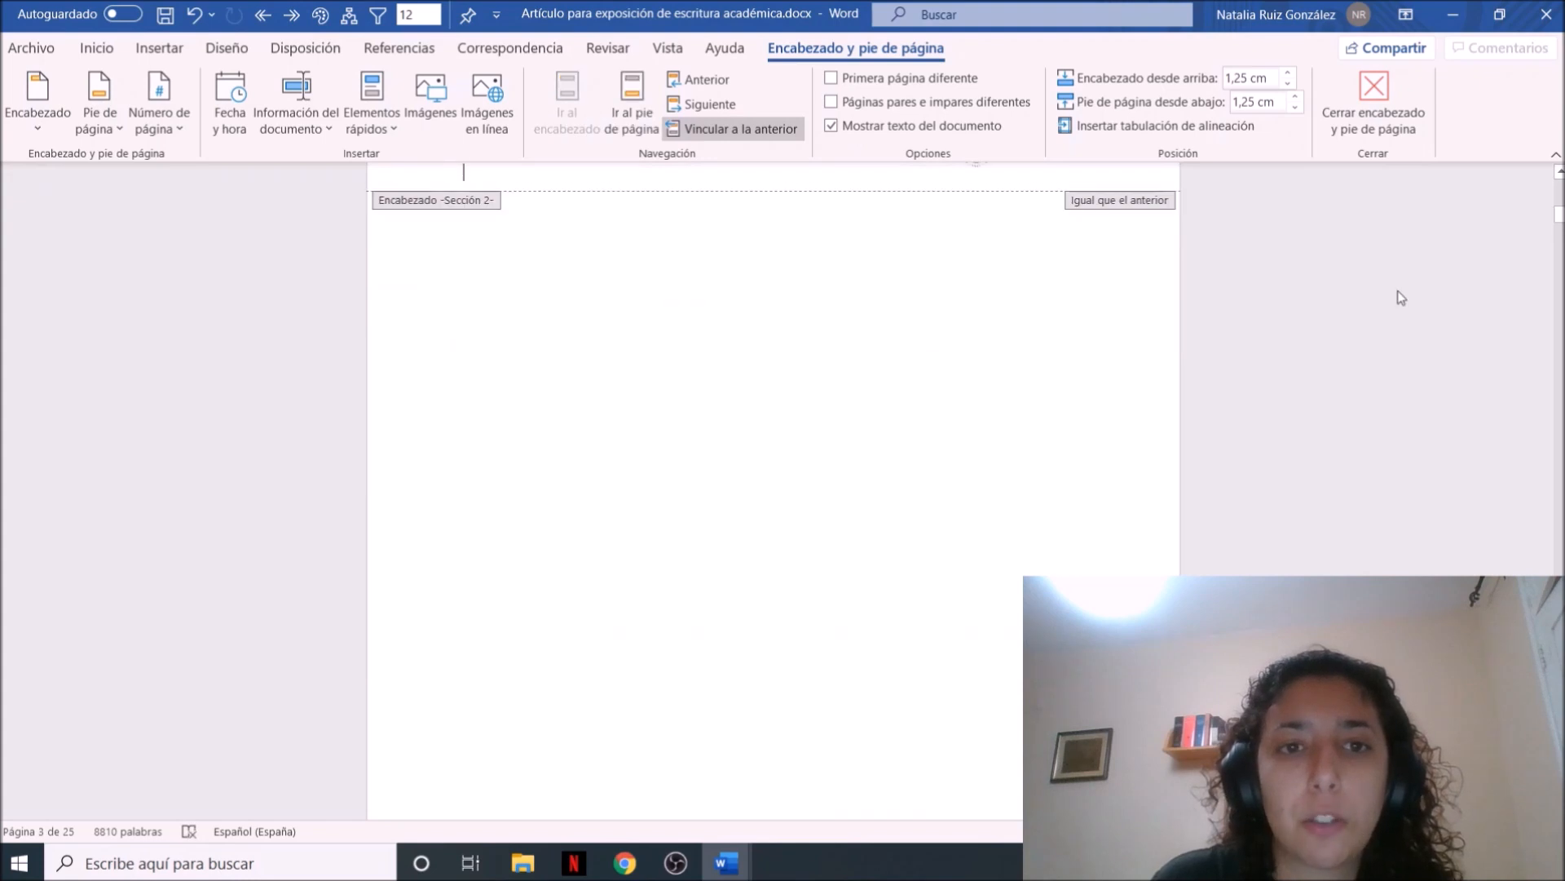
Unlink the section 2 header from the previous section
key(Up)
key(Up)
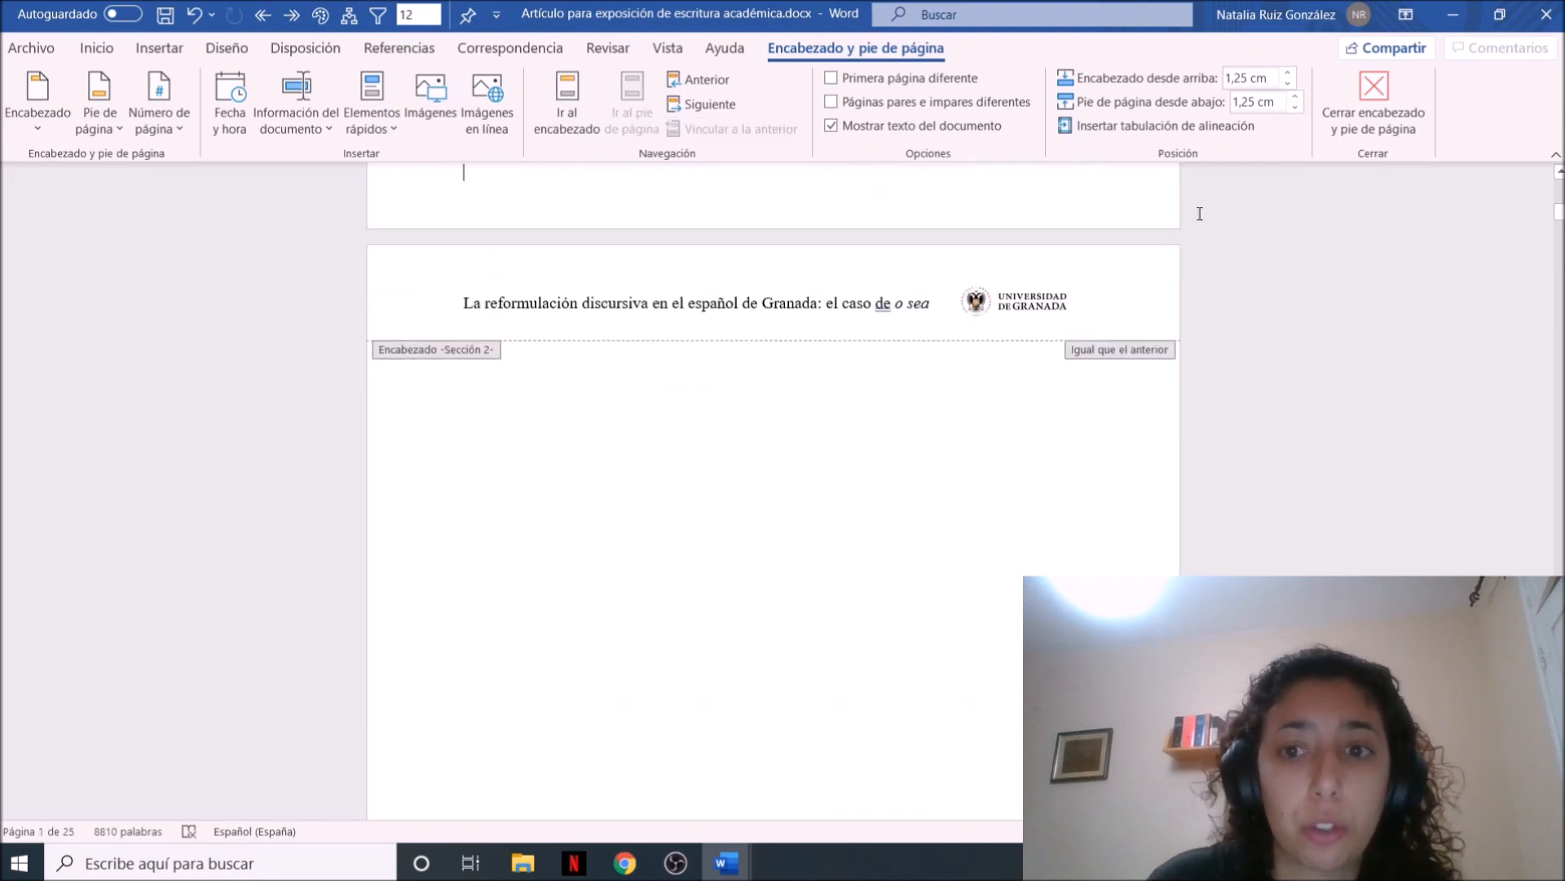
double_click(945, 441)
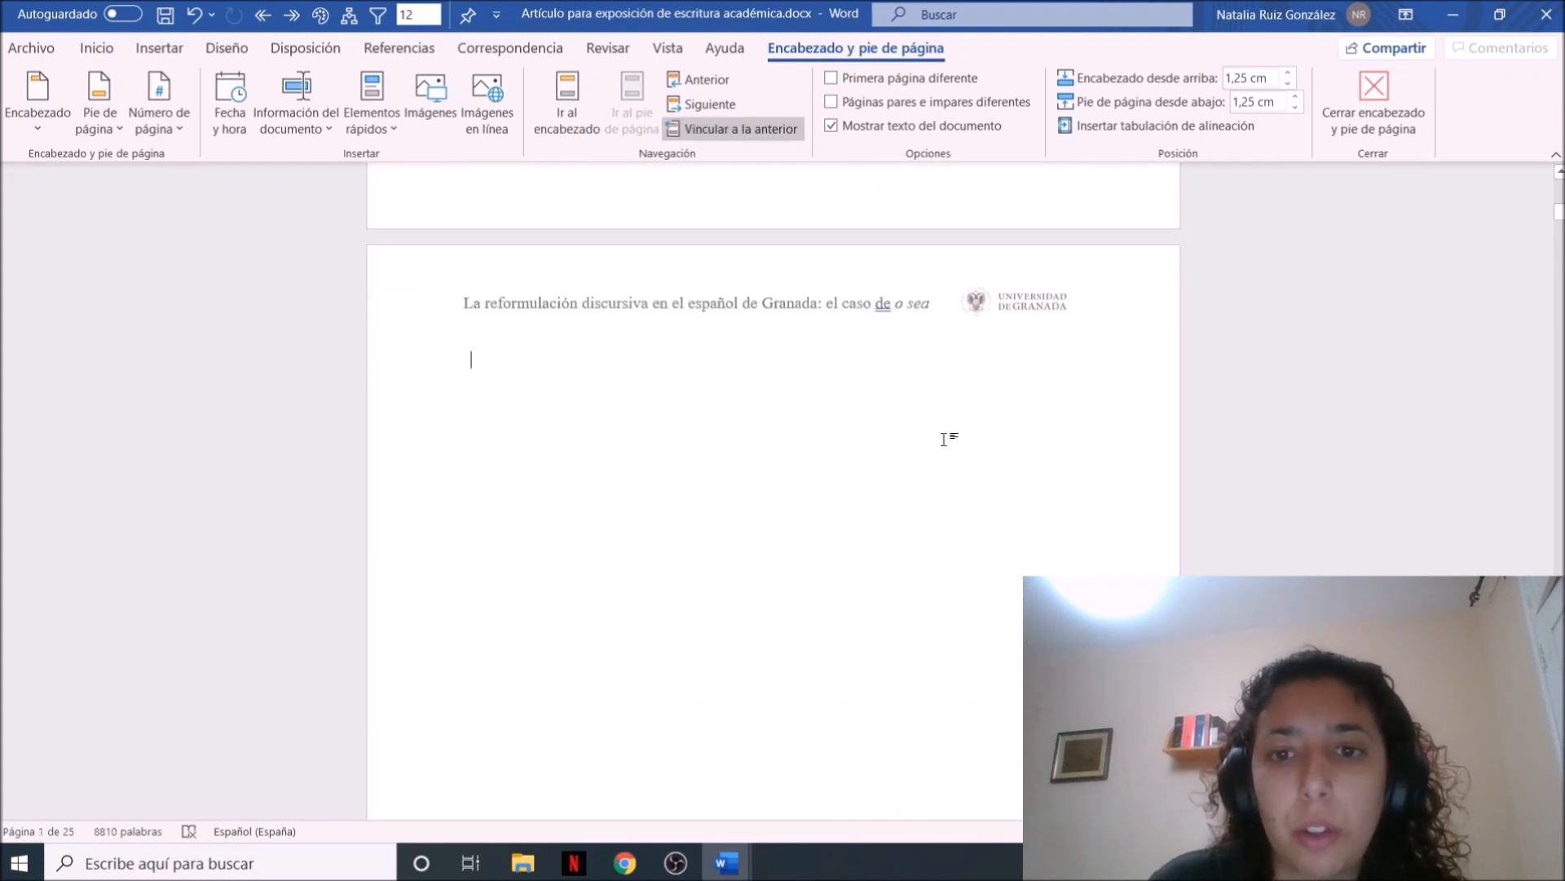
double_click(854, 296)
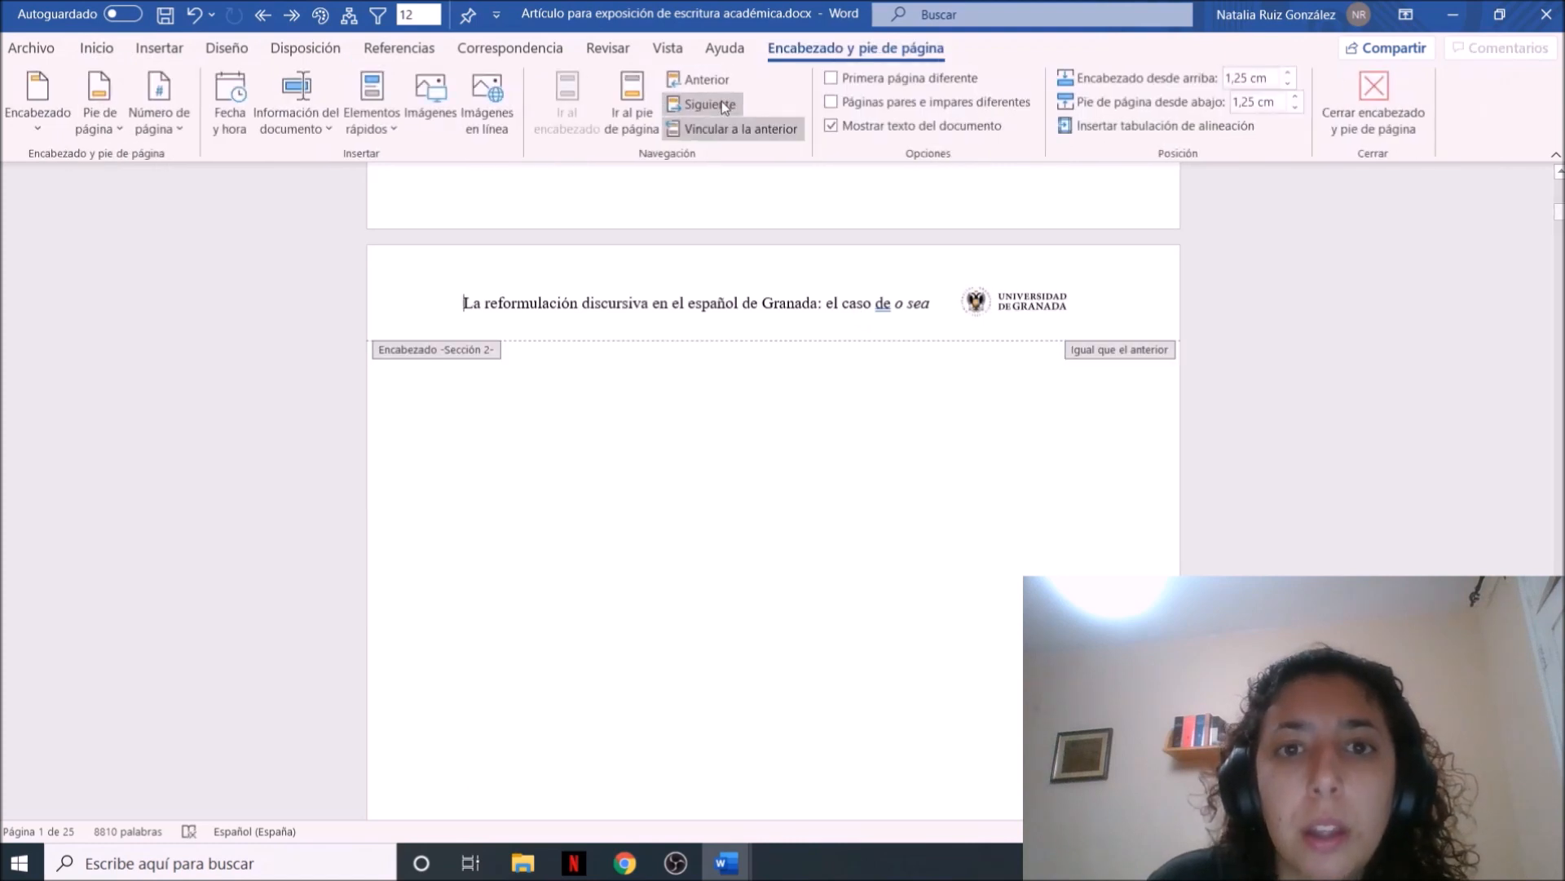
click(731, 126)
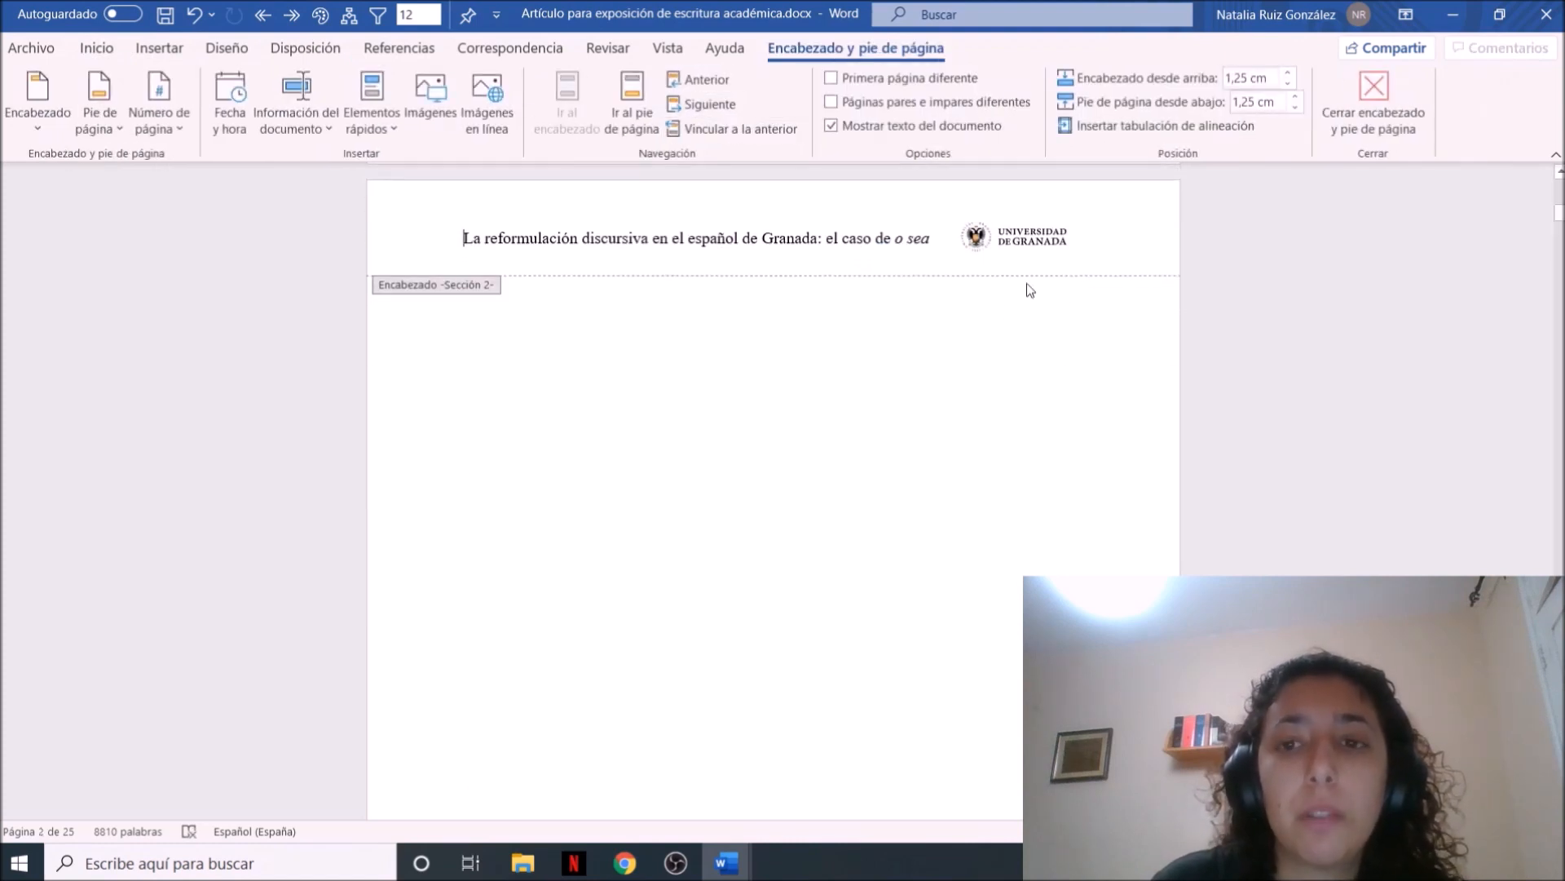
Delete the title text and logo from the section 2 header and return to the document body
drag(1075, 243, 464, 238)
key(BackSpace)
double_click(753, 360)
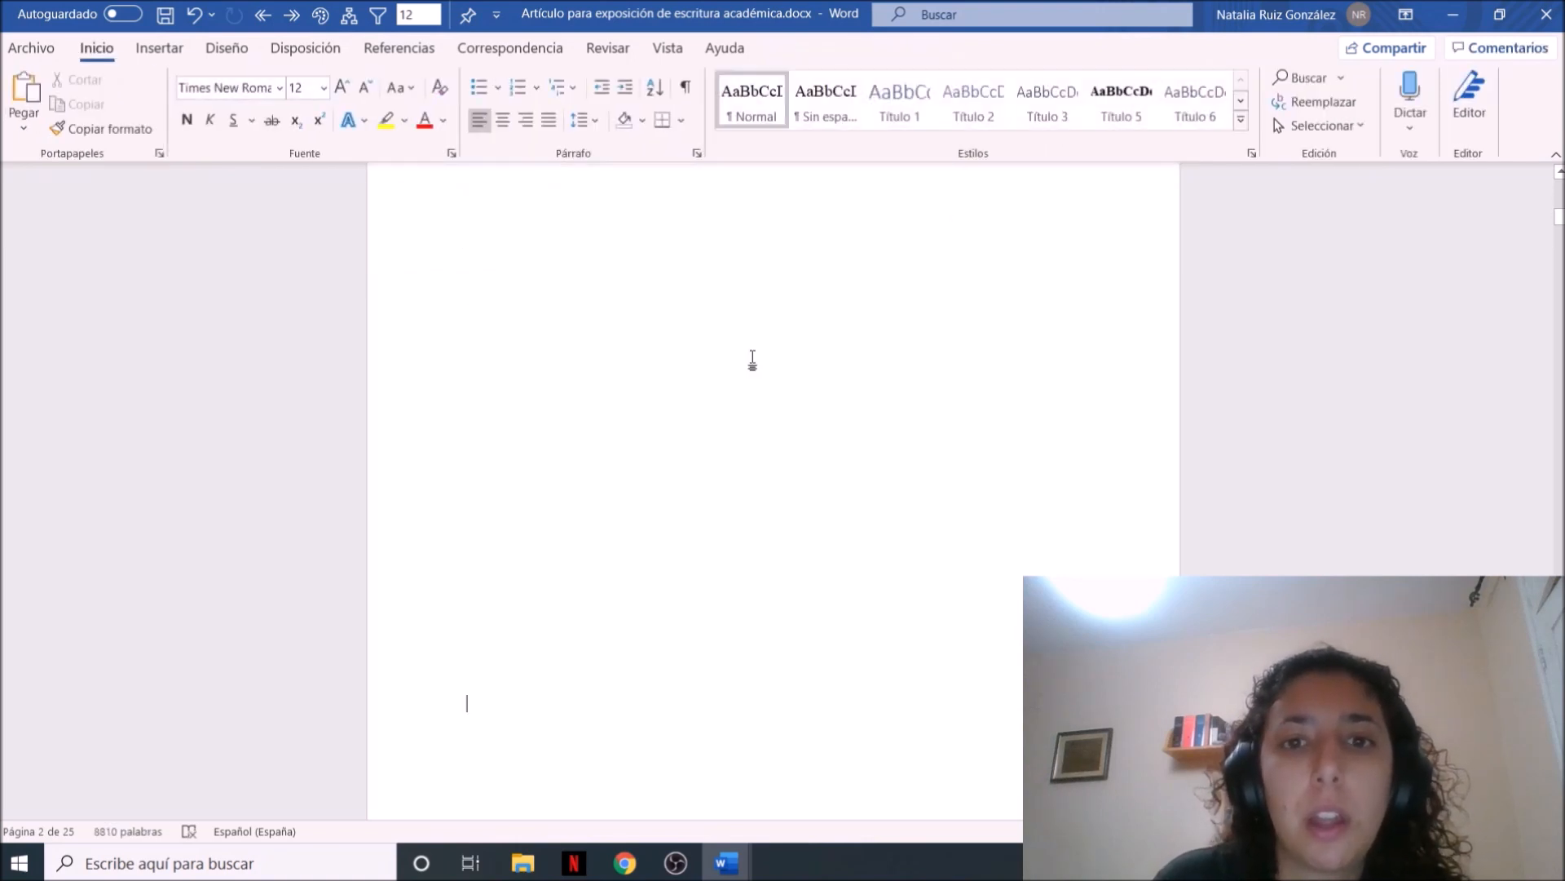
scroll(753, 359, up, 5)
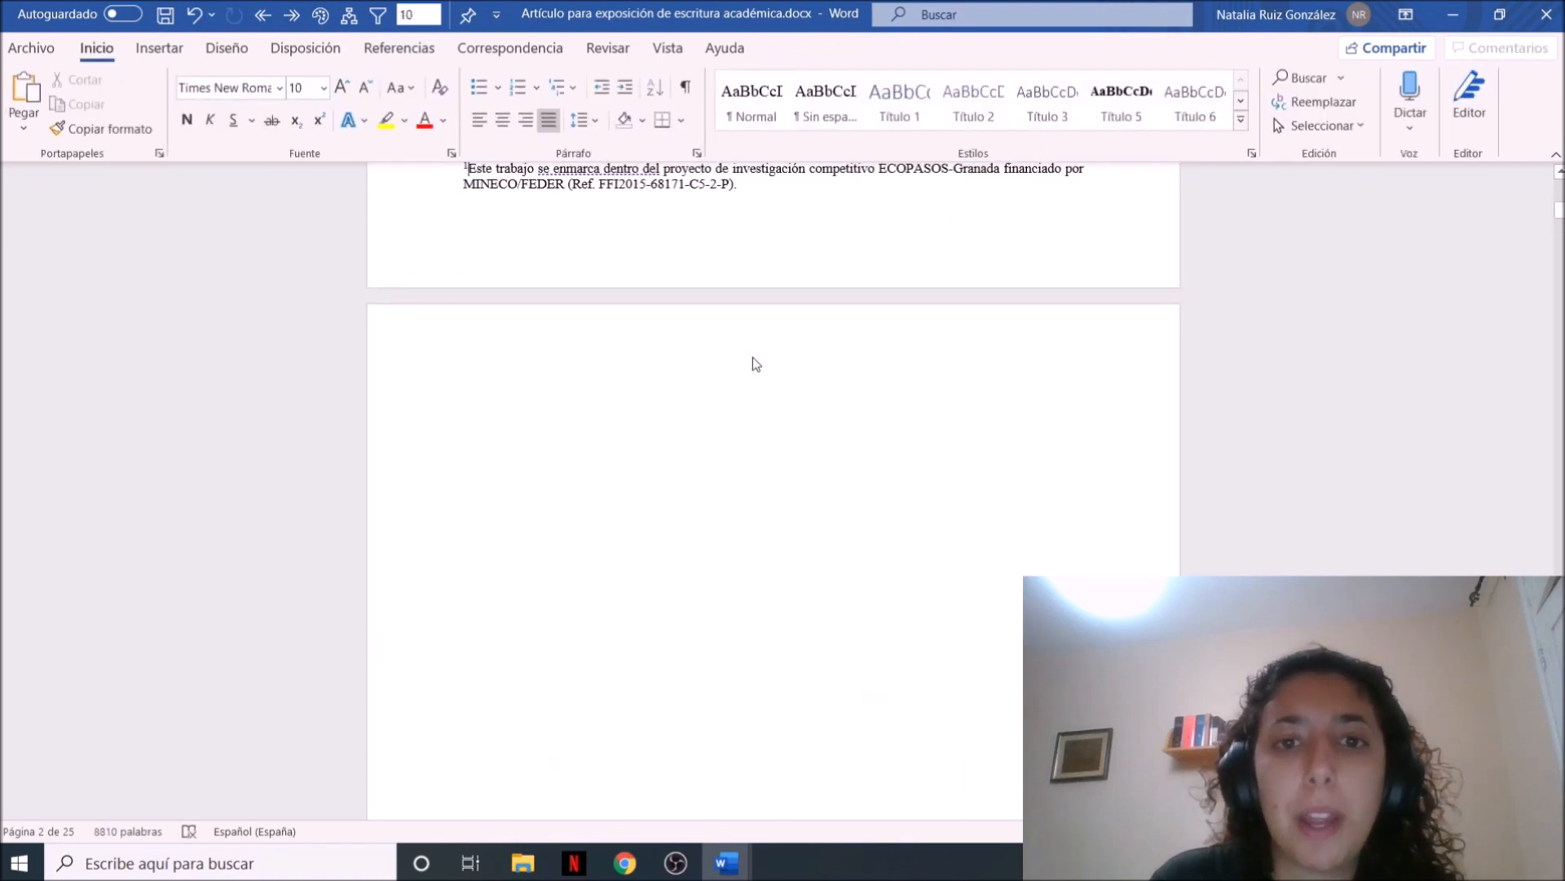
scroll(754, 357, up, 10)
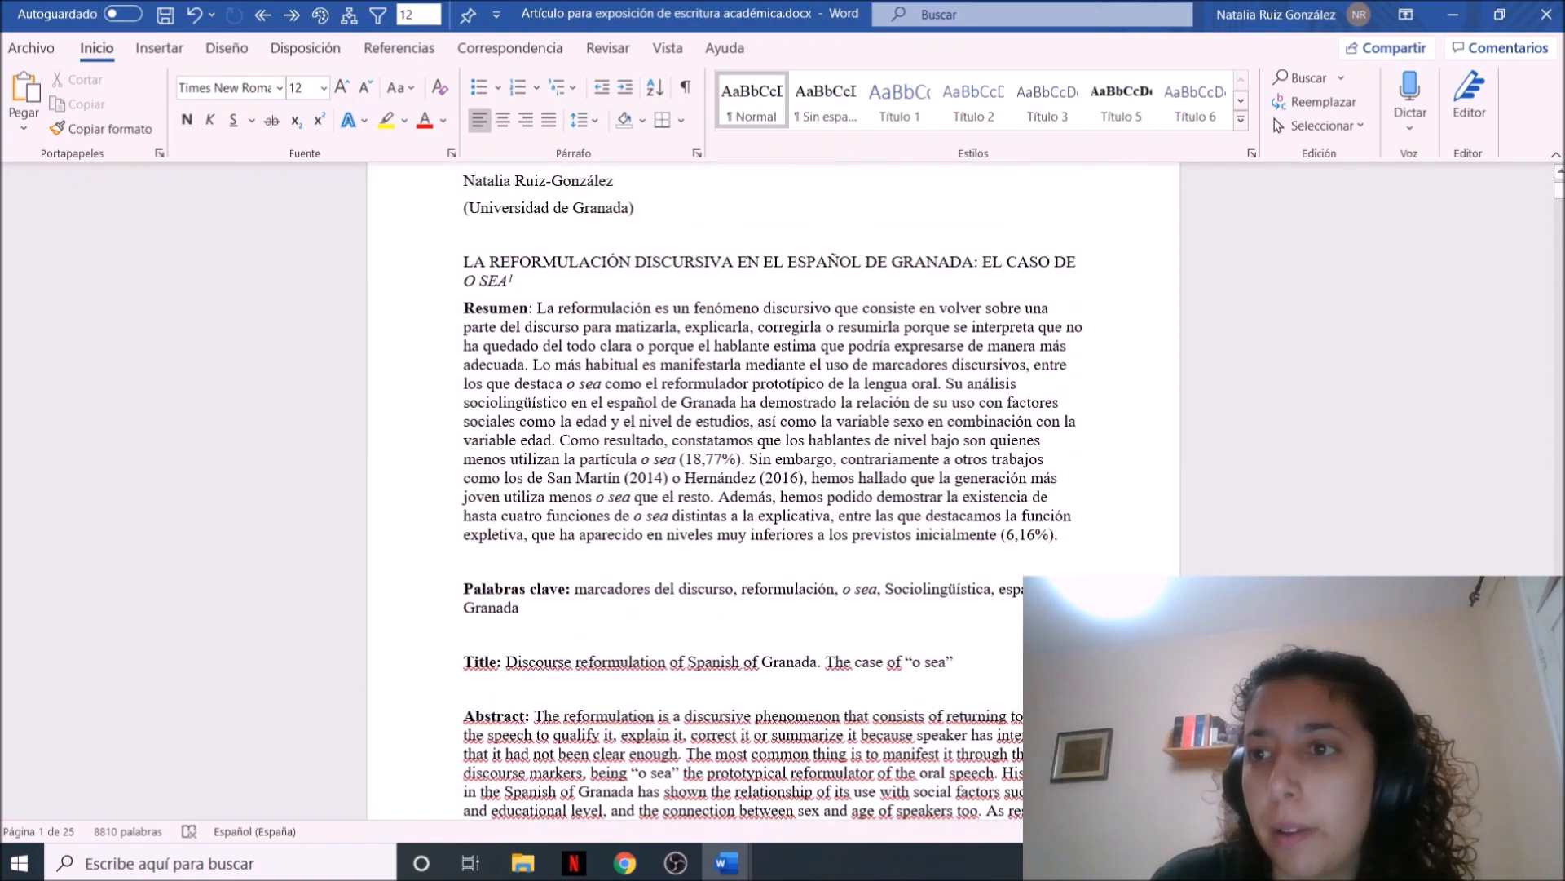
Examine the page transitions and headers around the abstract page and the ARTÍCULO title page
drag(1560, 190, 1560, 223)
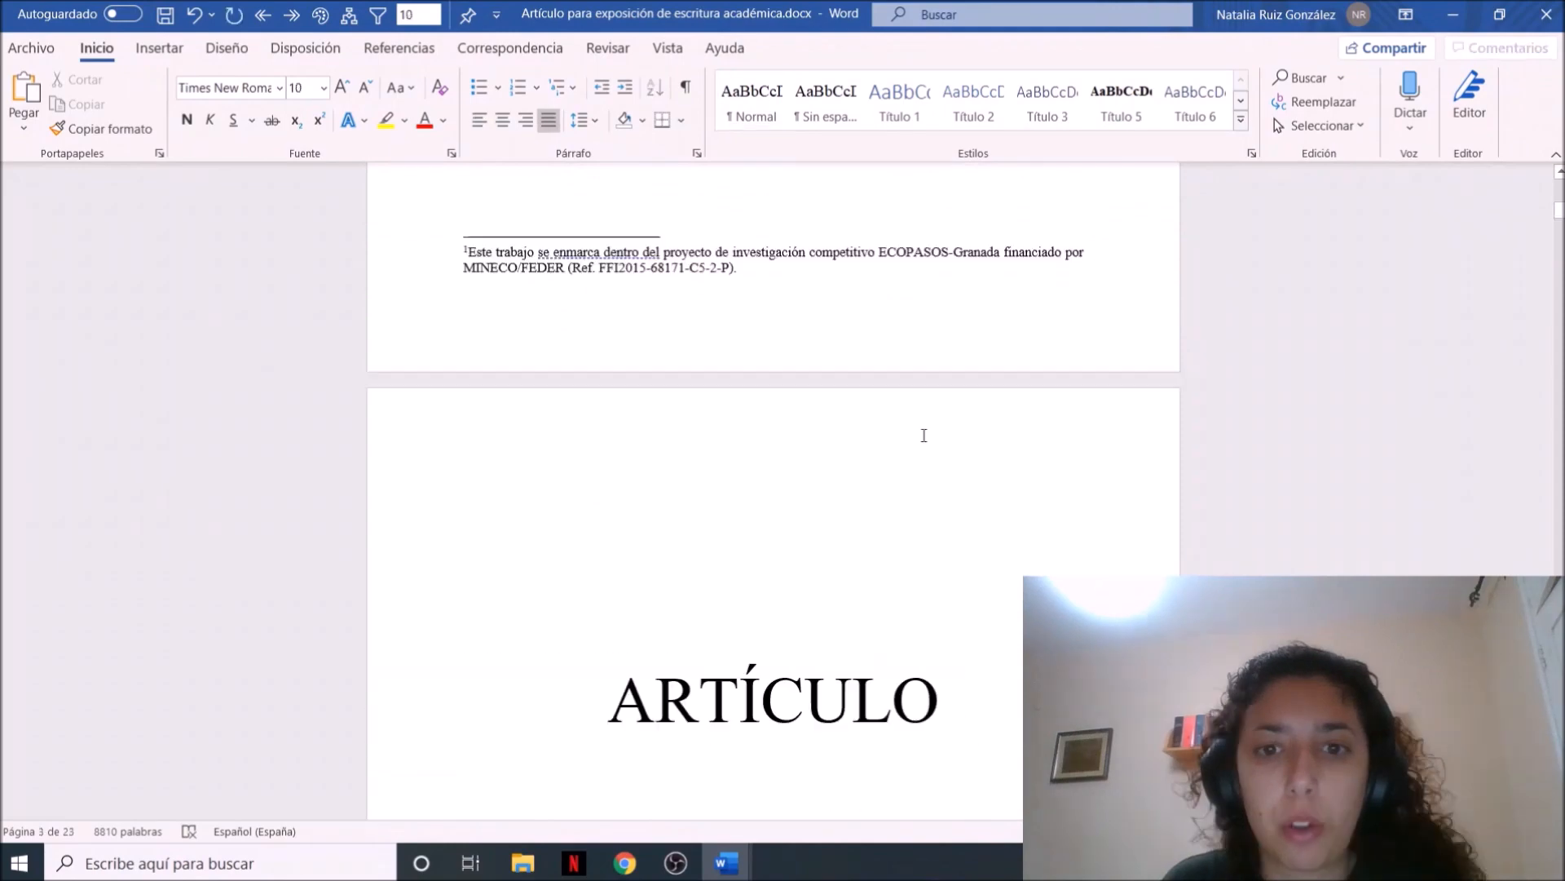
scroll(923, 435, up, 2)
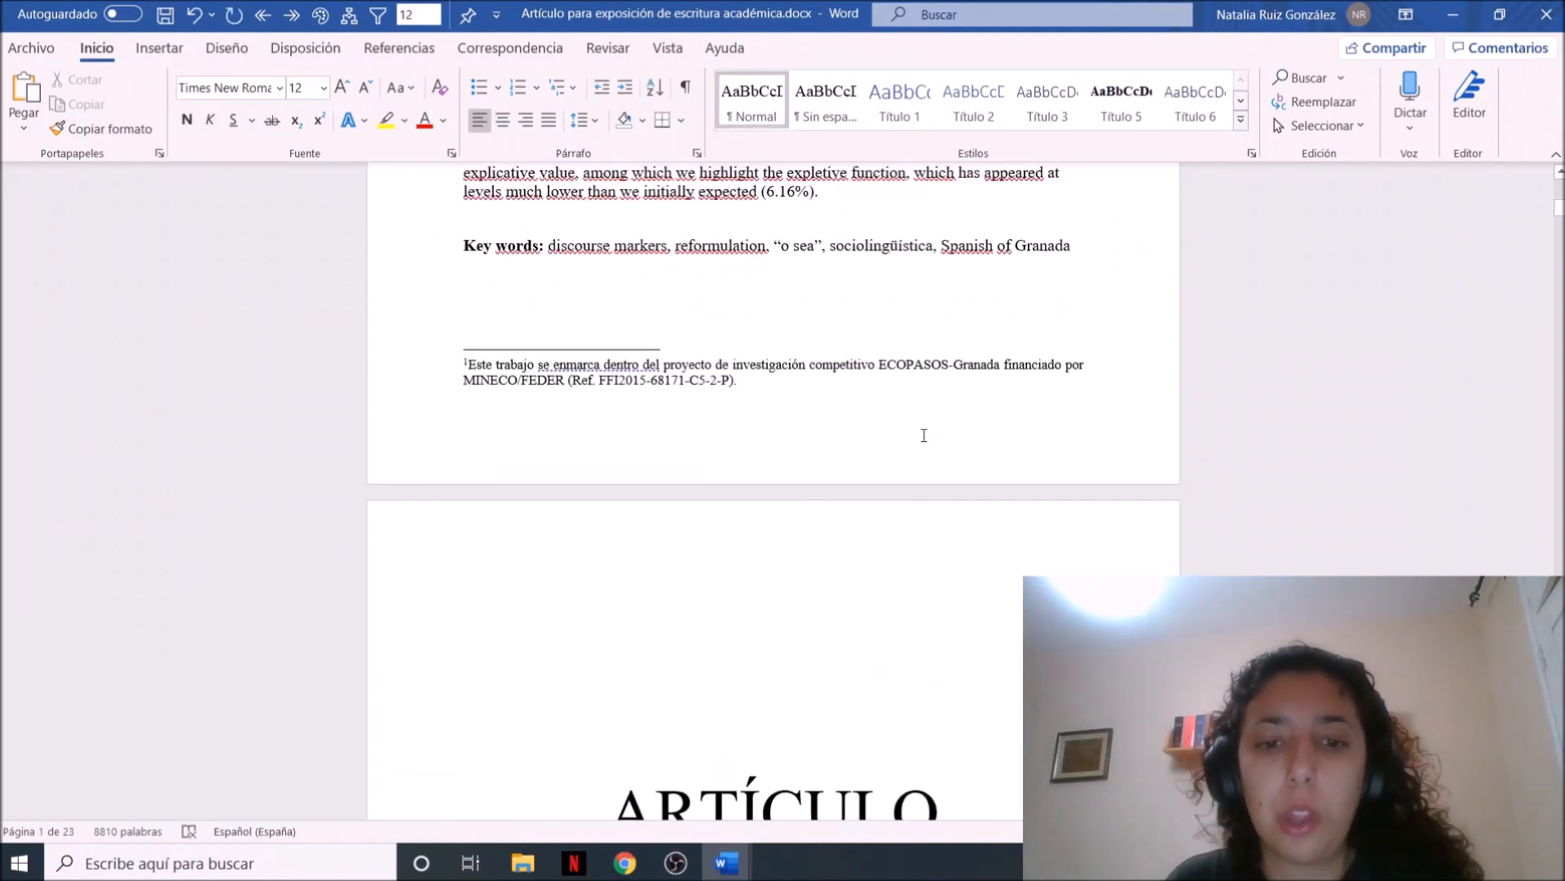
key(Down)
key(Down)
key(Down)
key(Down)
key(Down)
key(Down)
key(Down)
key(Down)
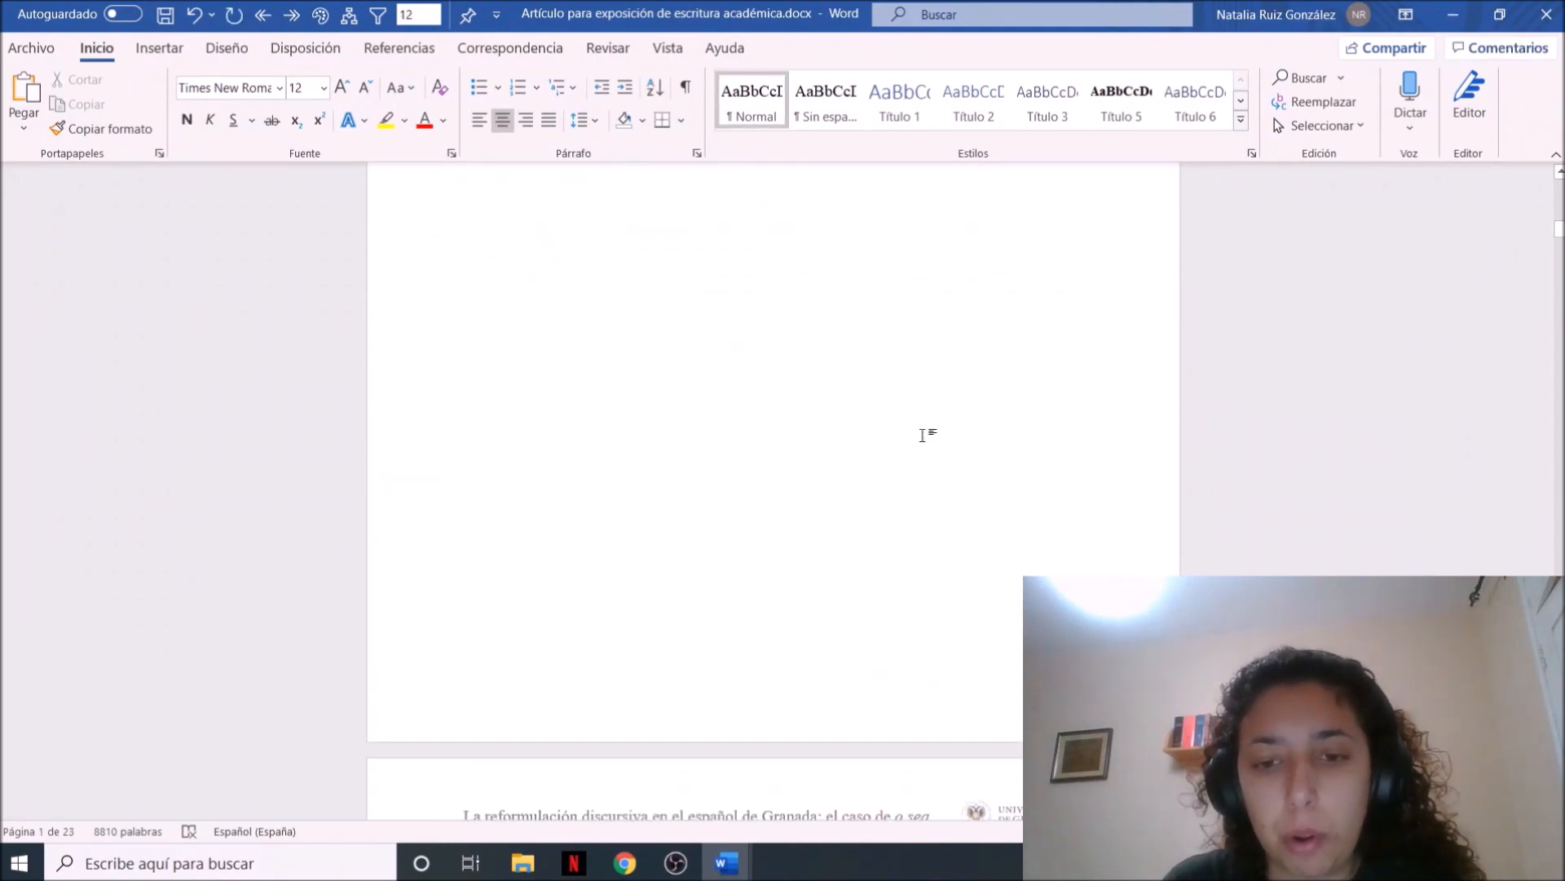
key(Up)
key(Up)
key(Up)
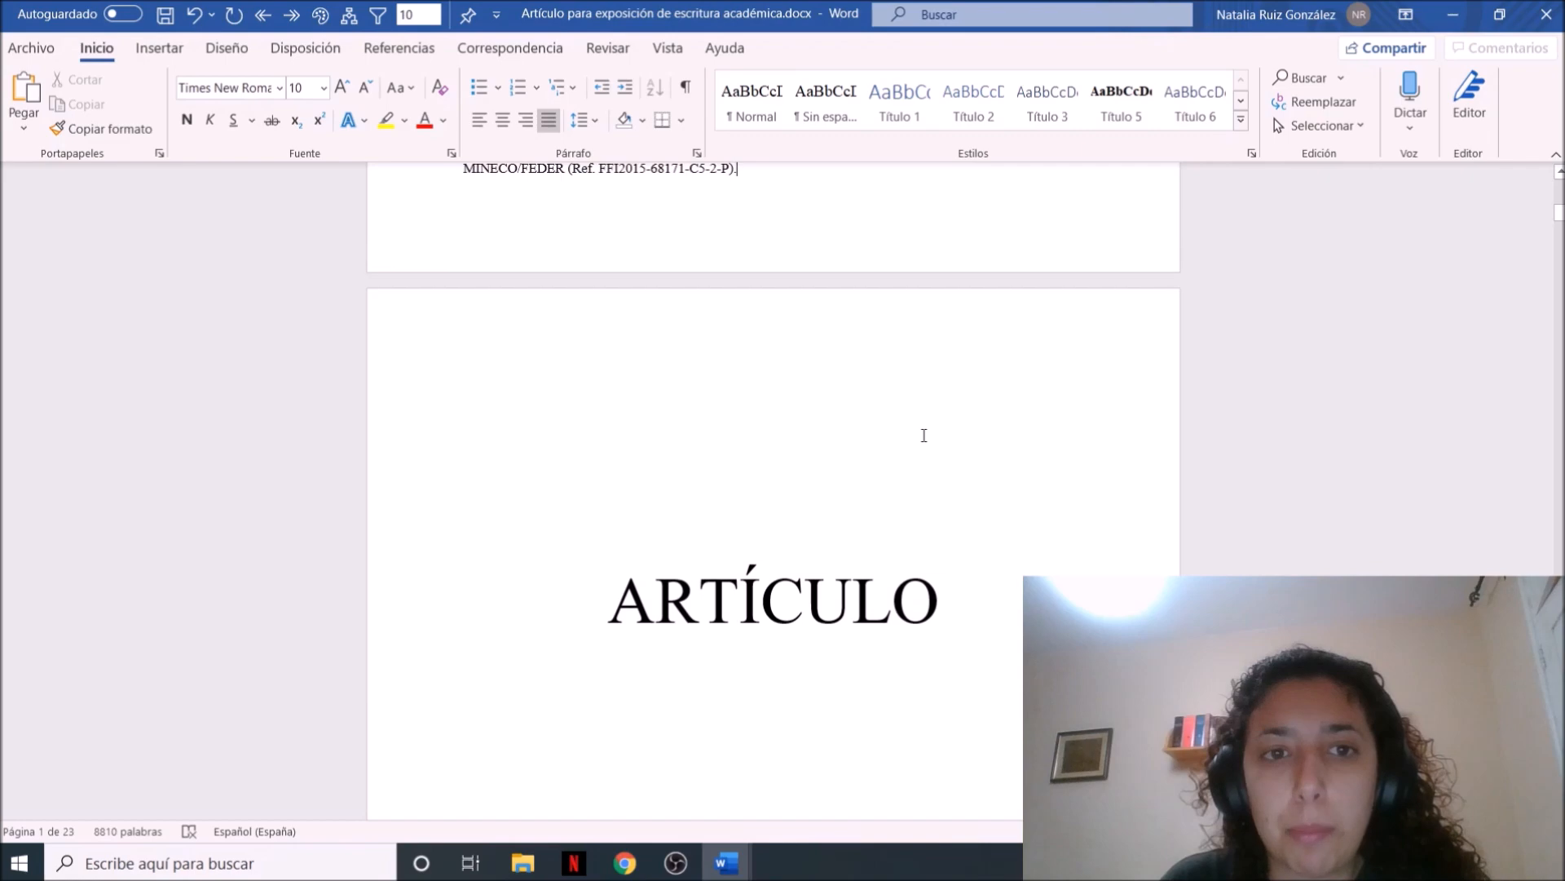
key(Down)
key(Up)
key(Down)
key(Down)
mouse_move(1560, 212)
mouse_down()
mouse_move(1562, 198)
mouse_move(1562, 215)
mouse_up()
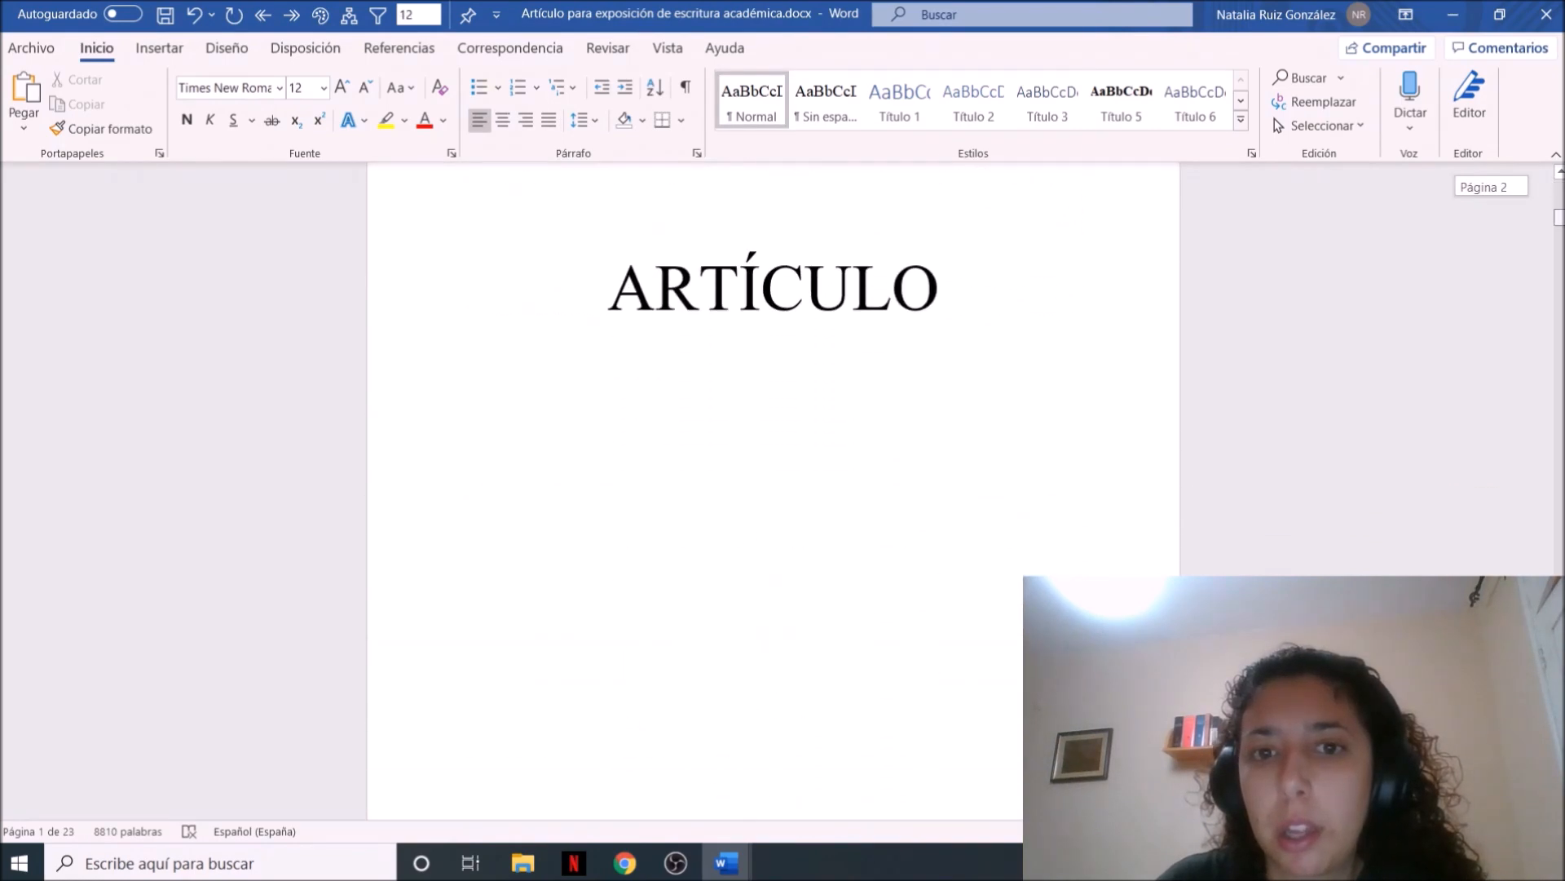
click(1130, 507)
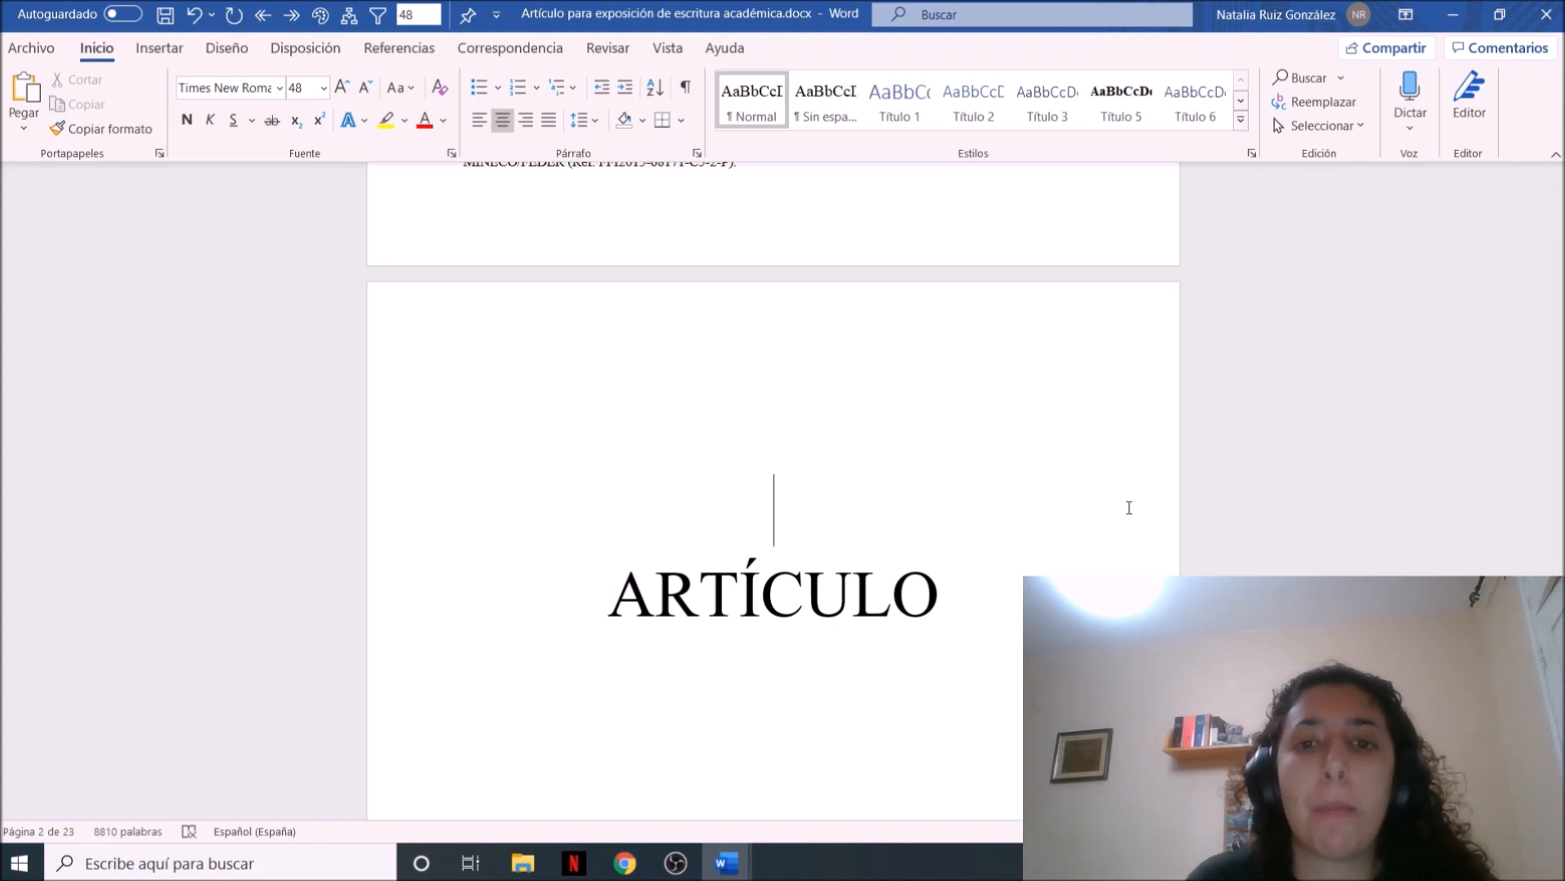
Insert a blank page after the key words line on the first page
key(Up)
key(Up)
key(Up)
key(Up)
key(Up)
key(Up)
key(Up)
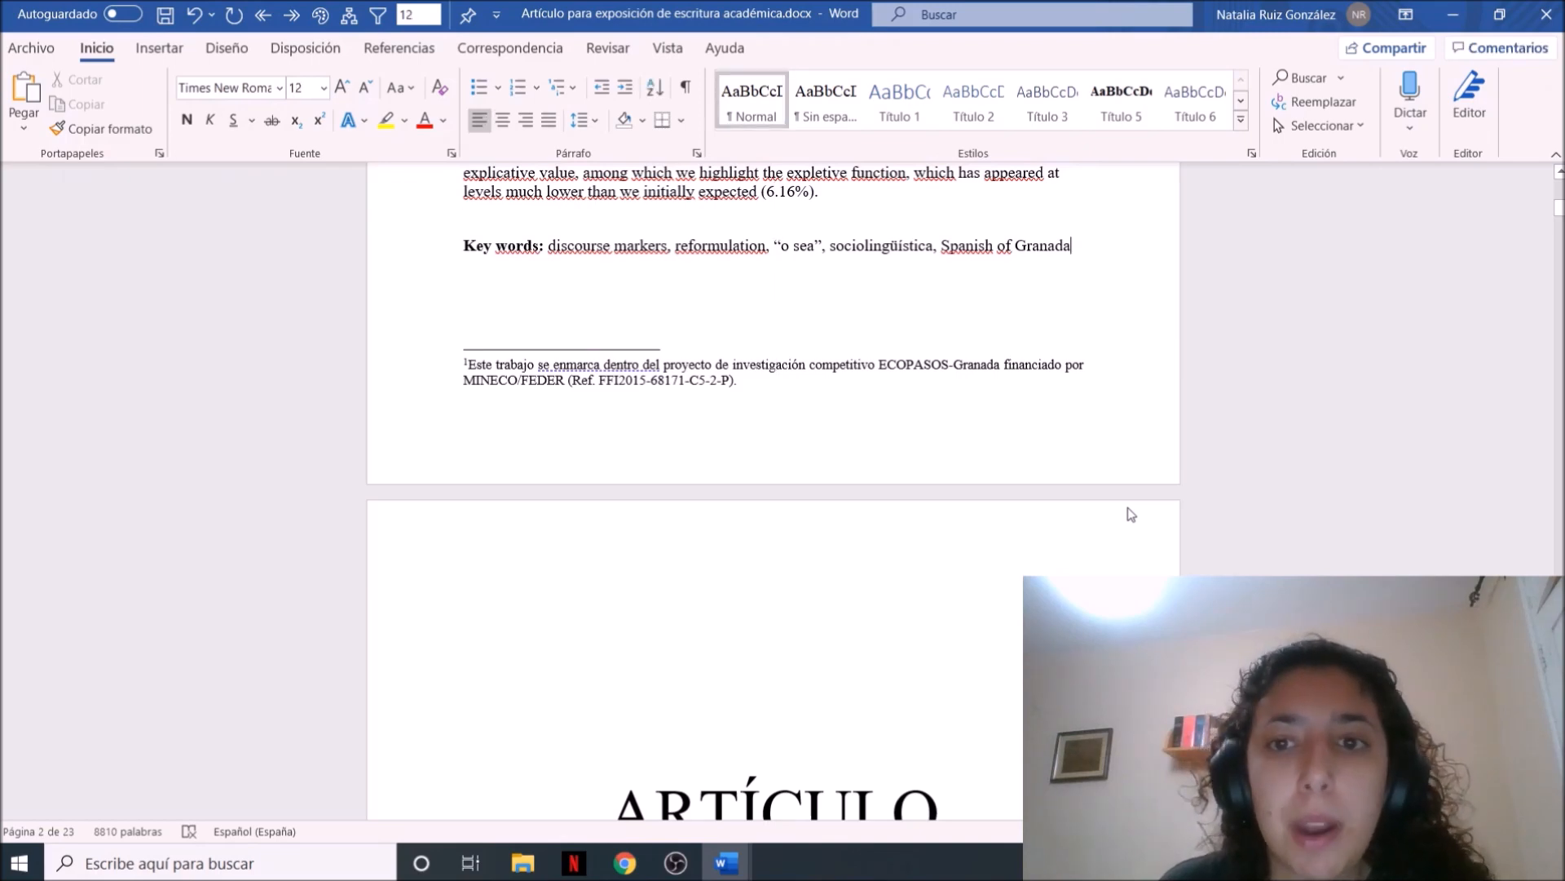
click(159, 48)
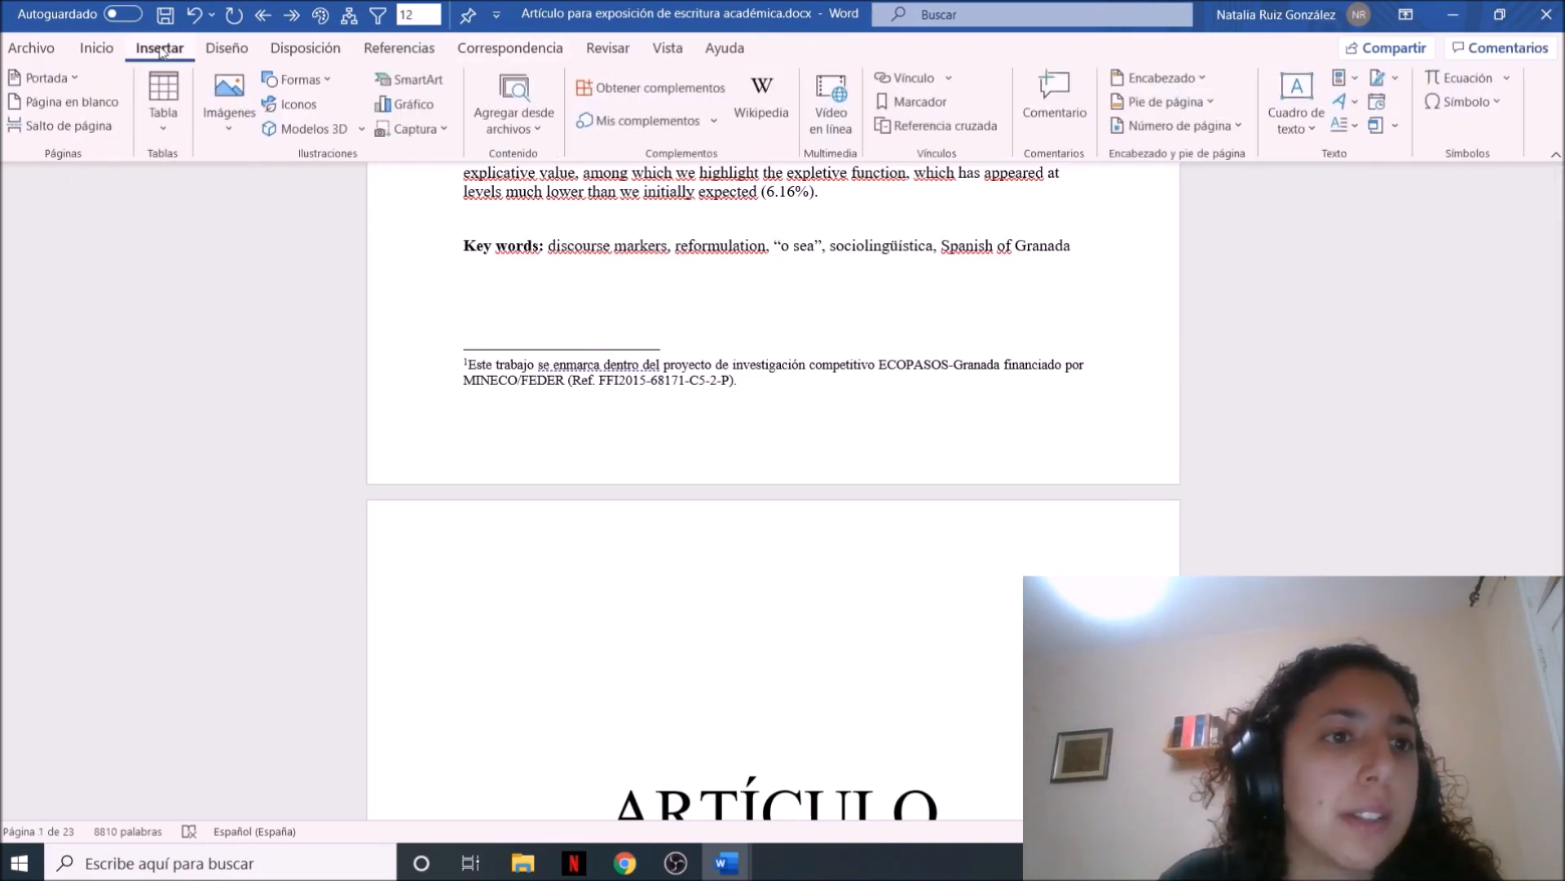
click(103, 106)
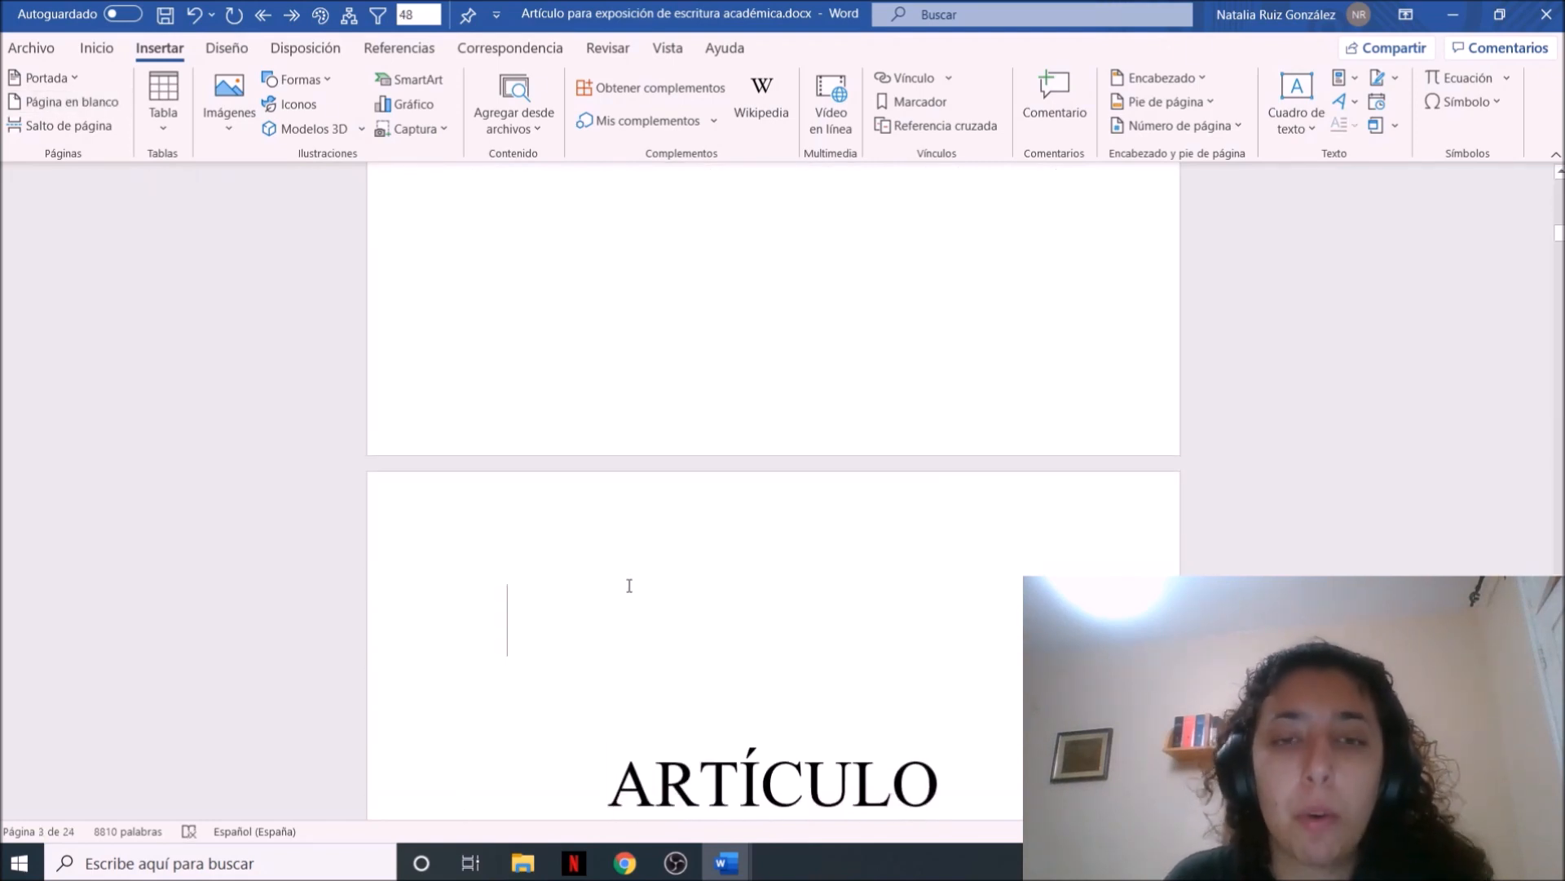
key(Up)
key(Up)
key(Up)
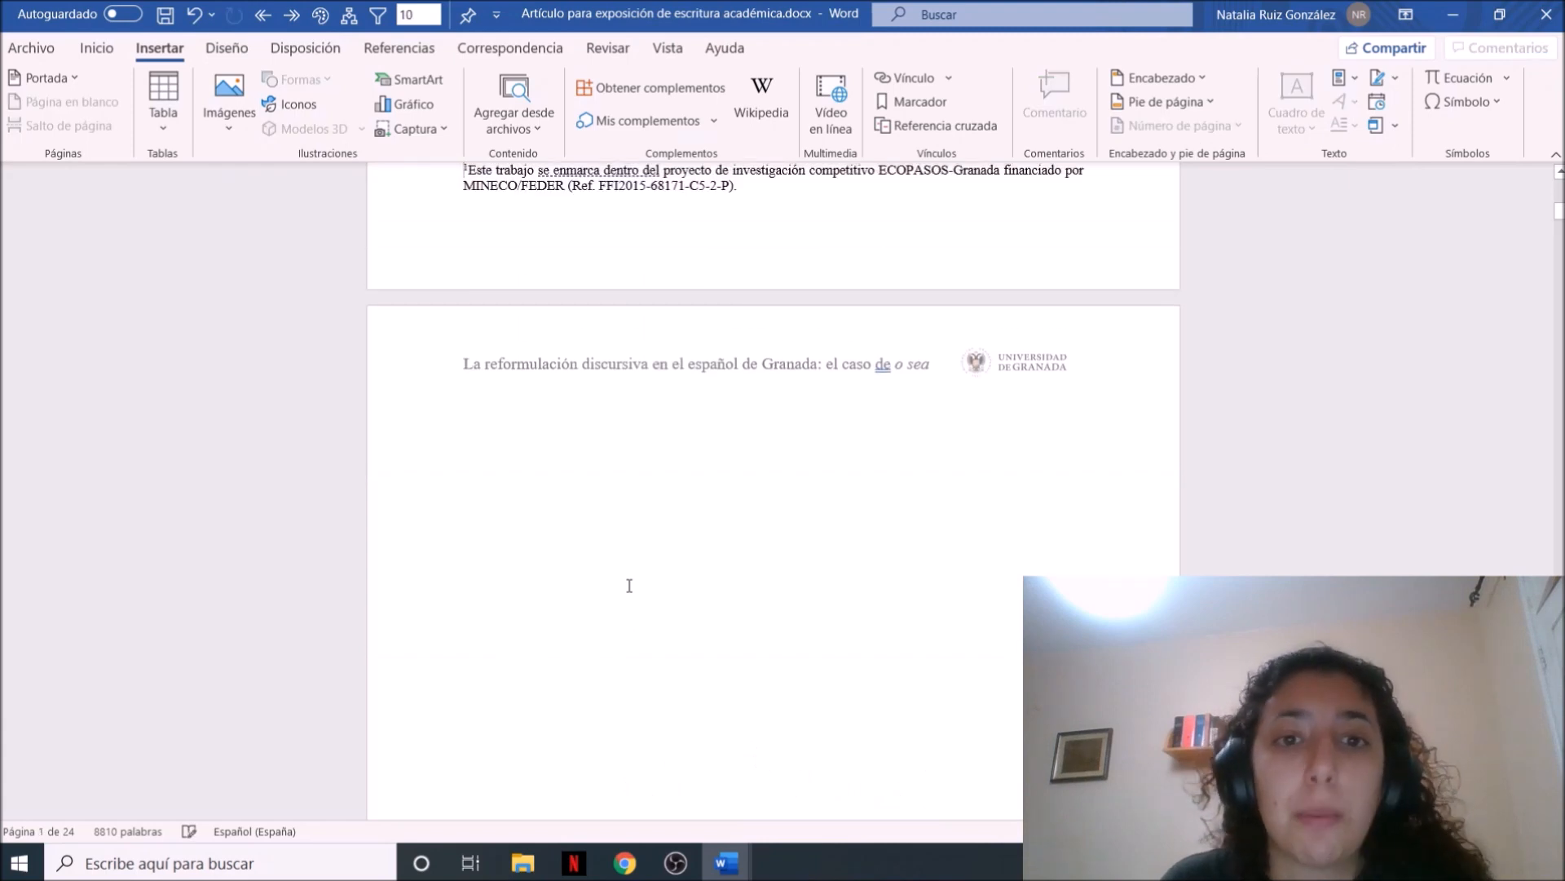
key(Up)
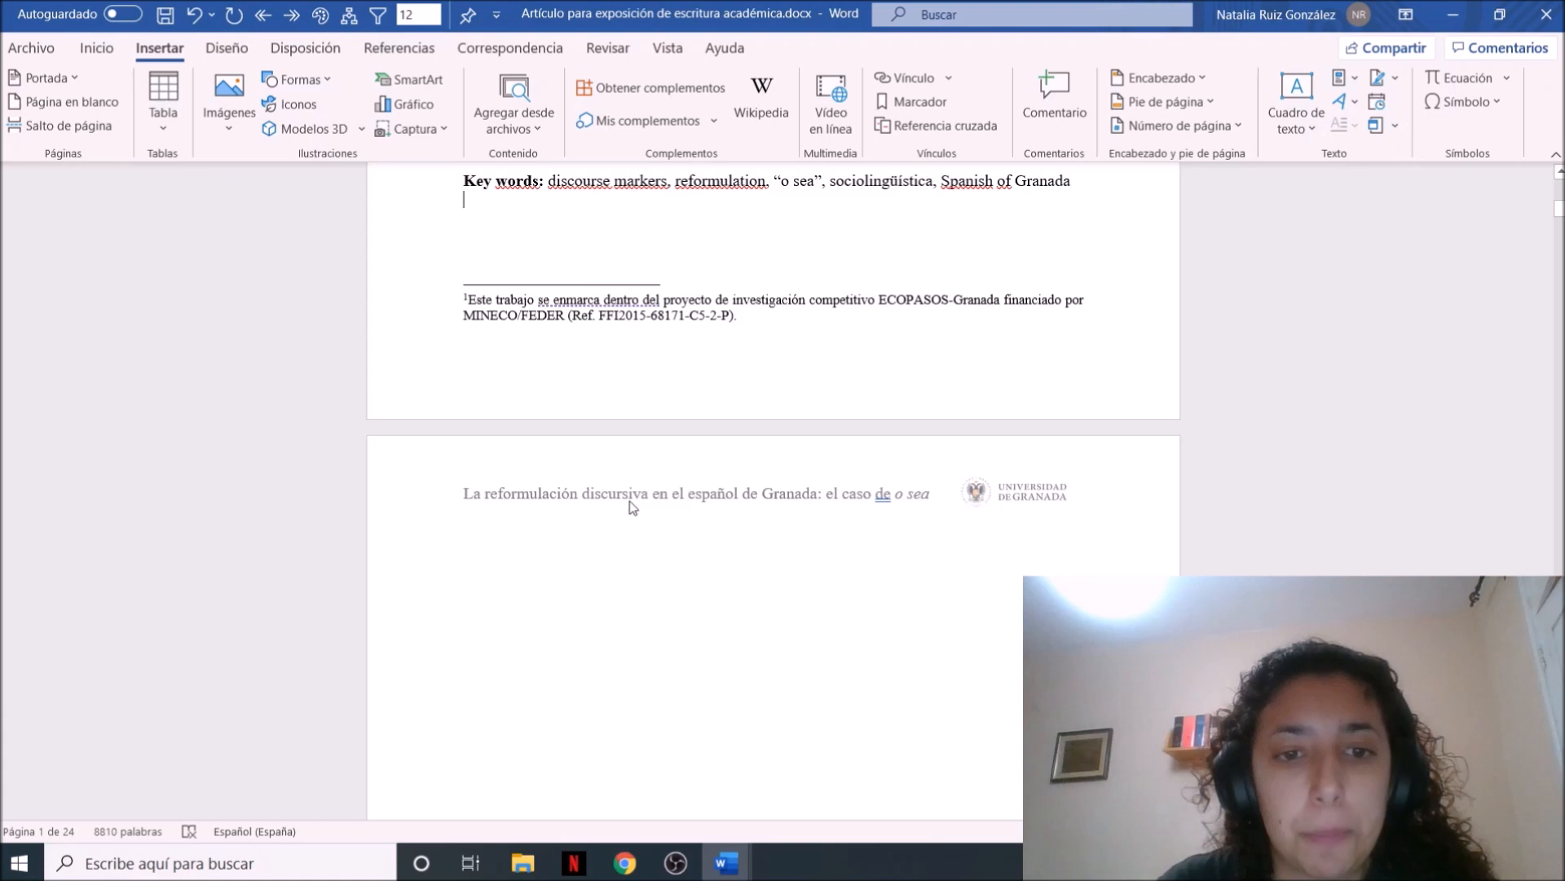
Insert a Página siguiente section break at the end of the key words line on the first page
double_click(628, 498)
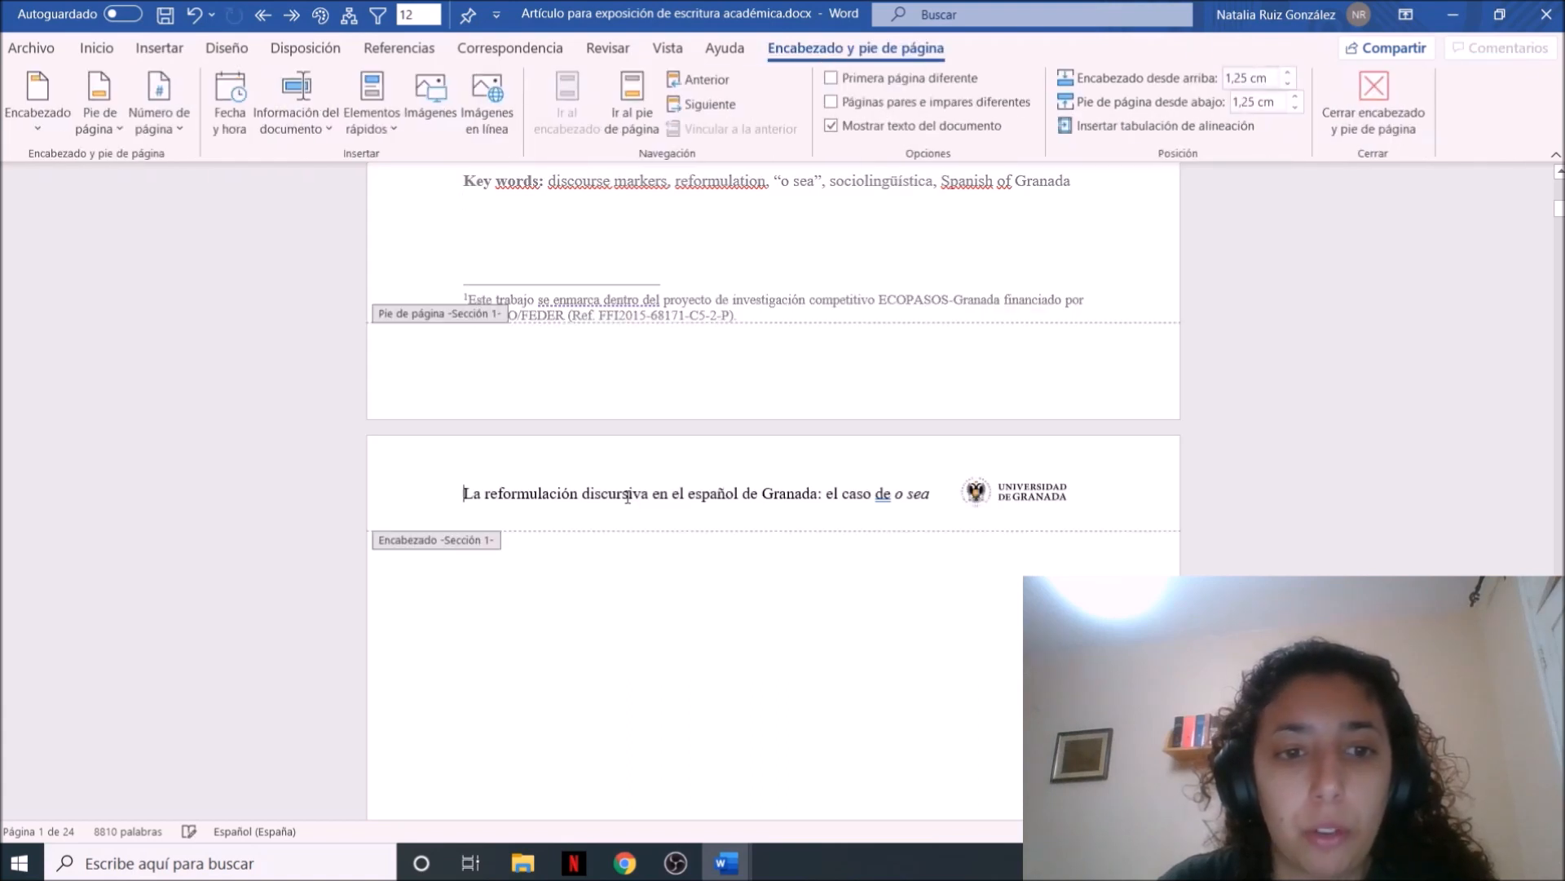
double_click(632, 585)
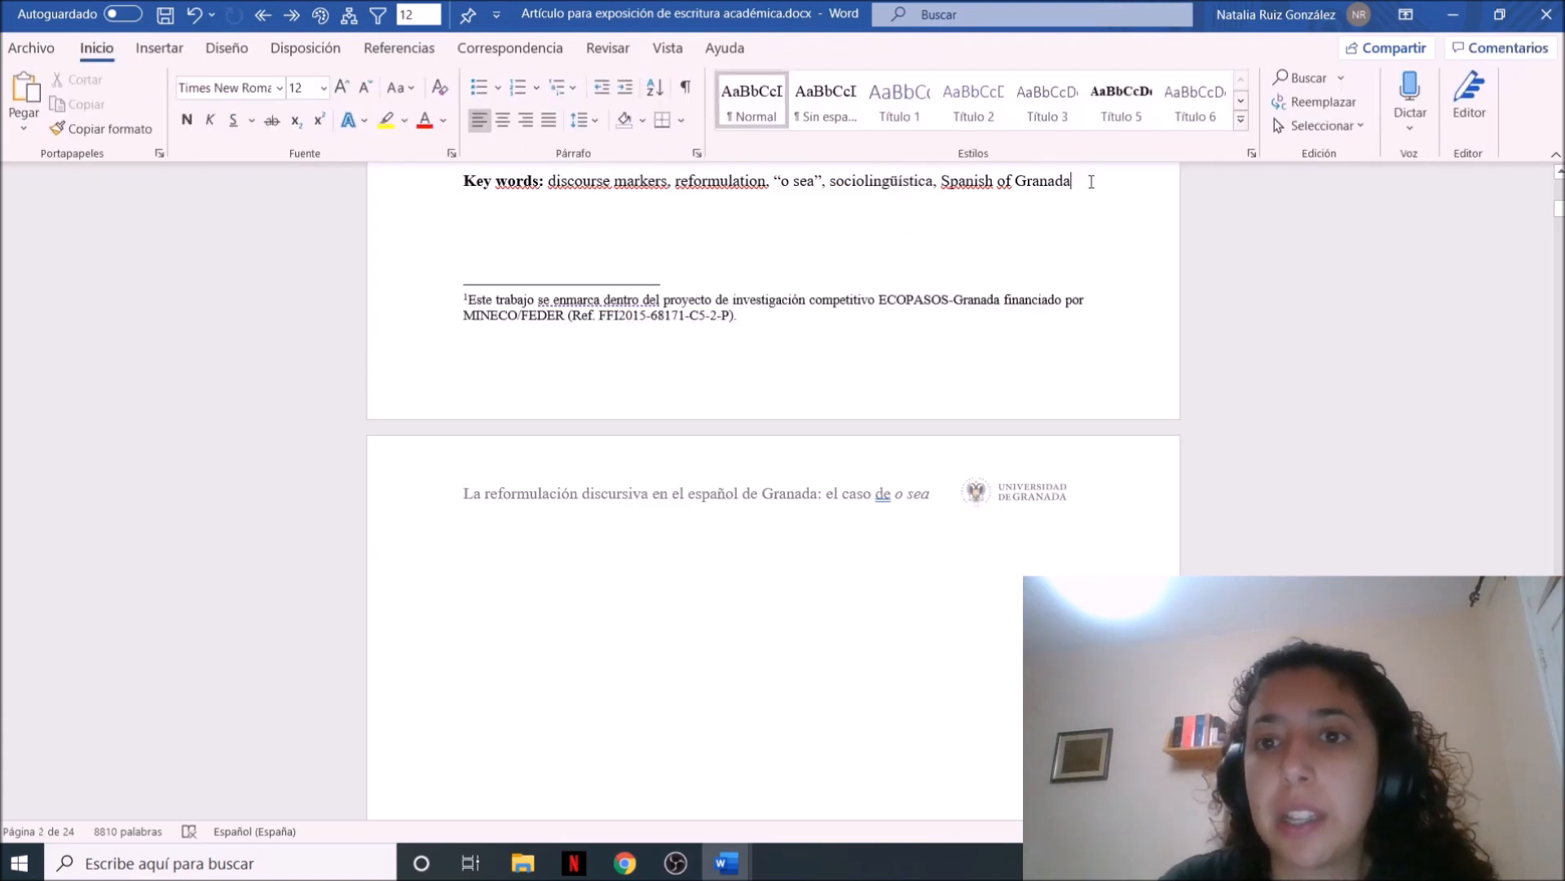
click(158, 49)
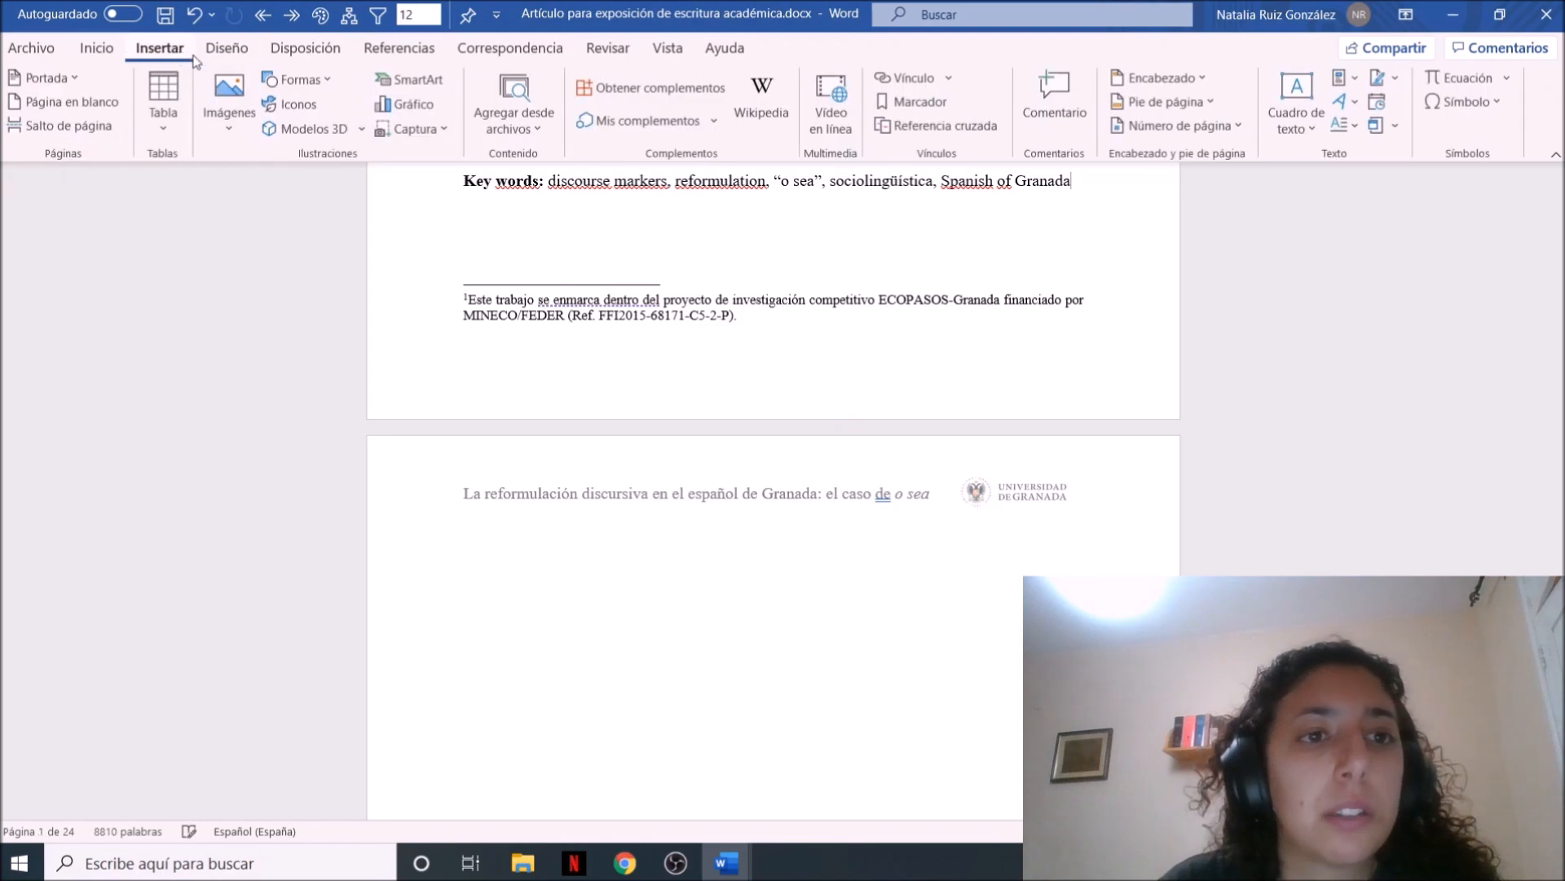
click(305, 54)
click(289, 77)
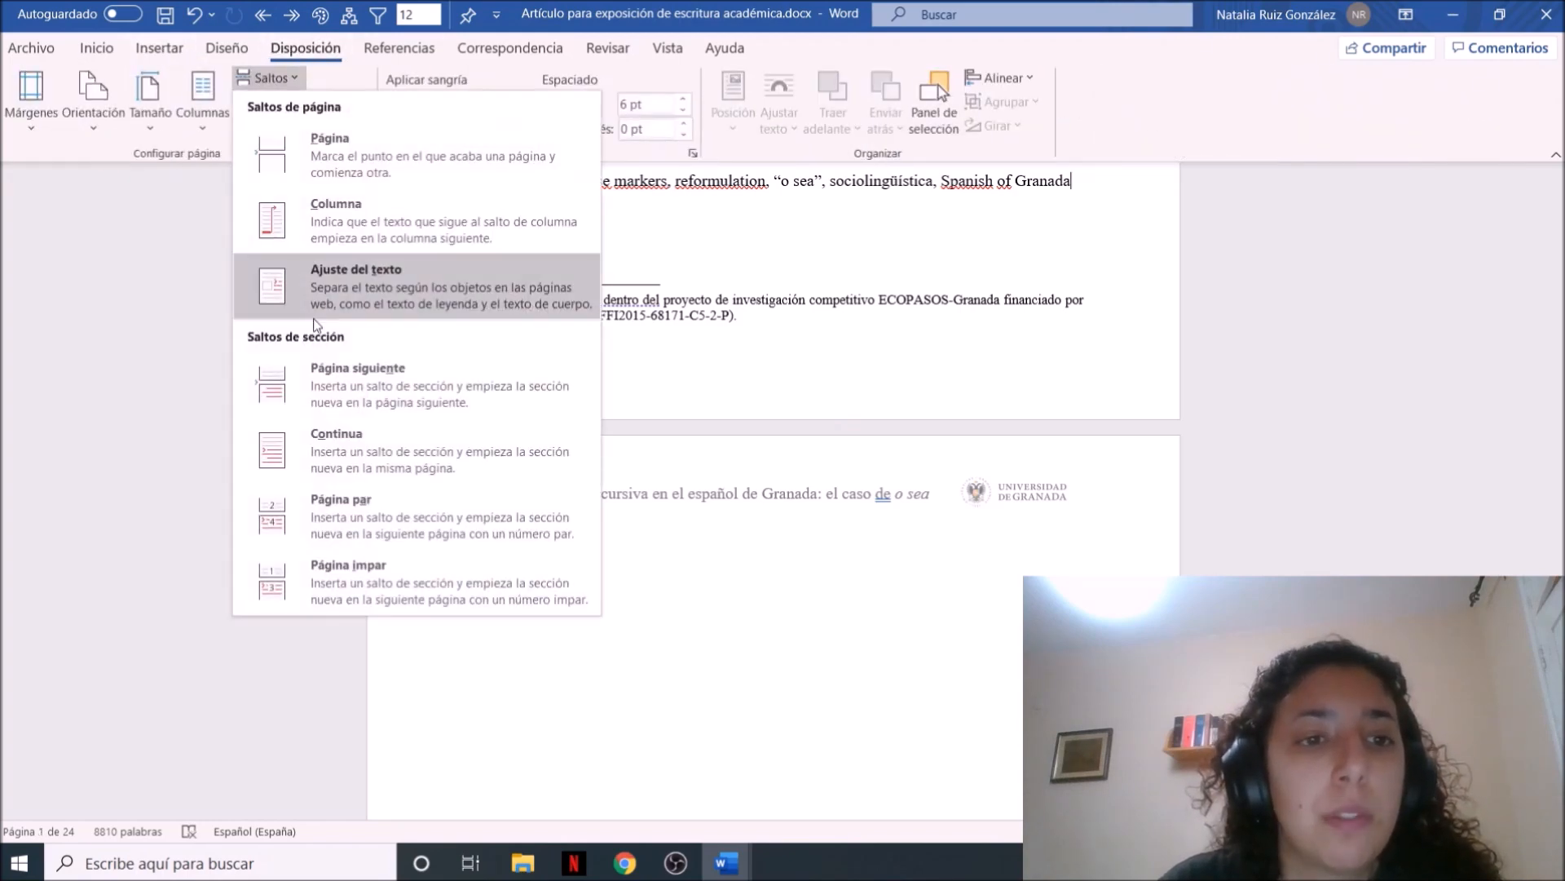
click(322, 375)
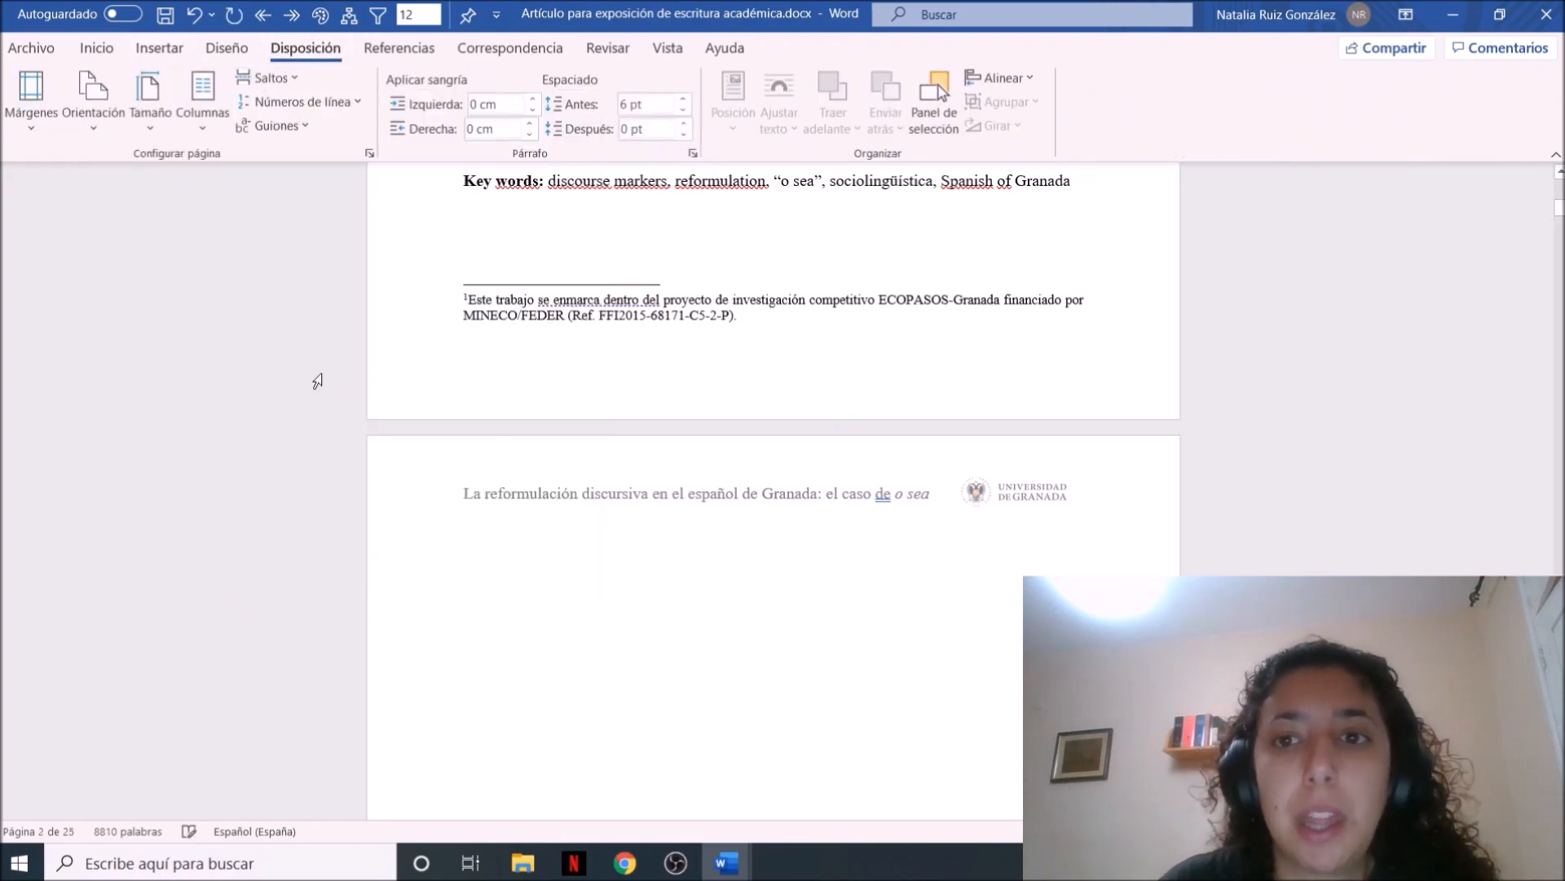
Unlink the section 2 header from the previous section, delete its title text and logo, and return to the document body
double_click(615, 498)
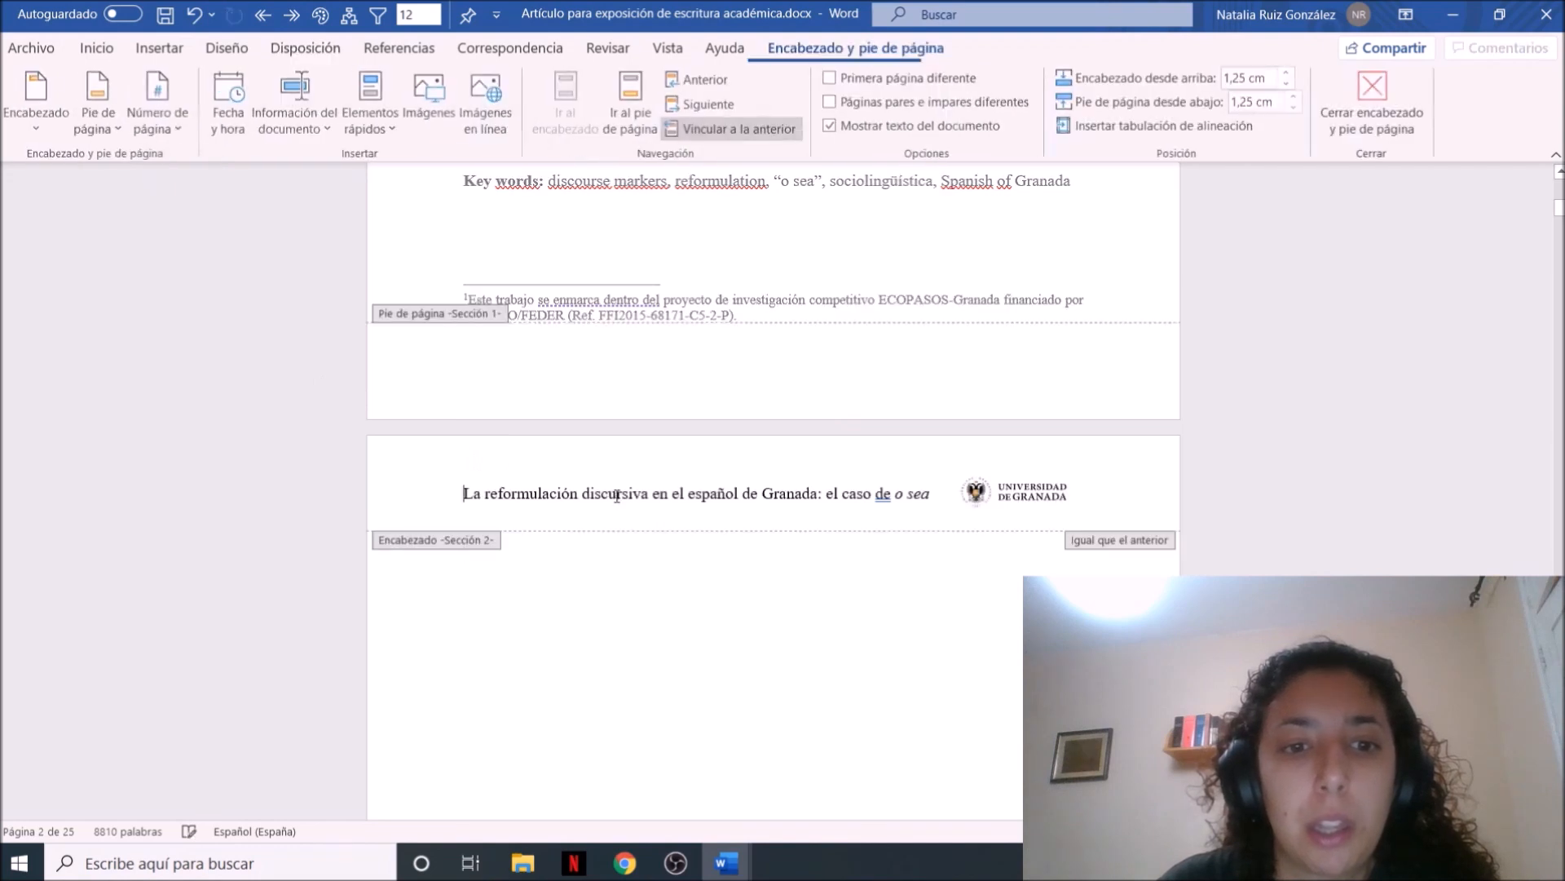
click(709, 129)
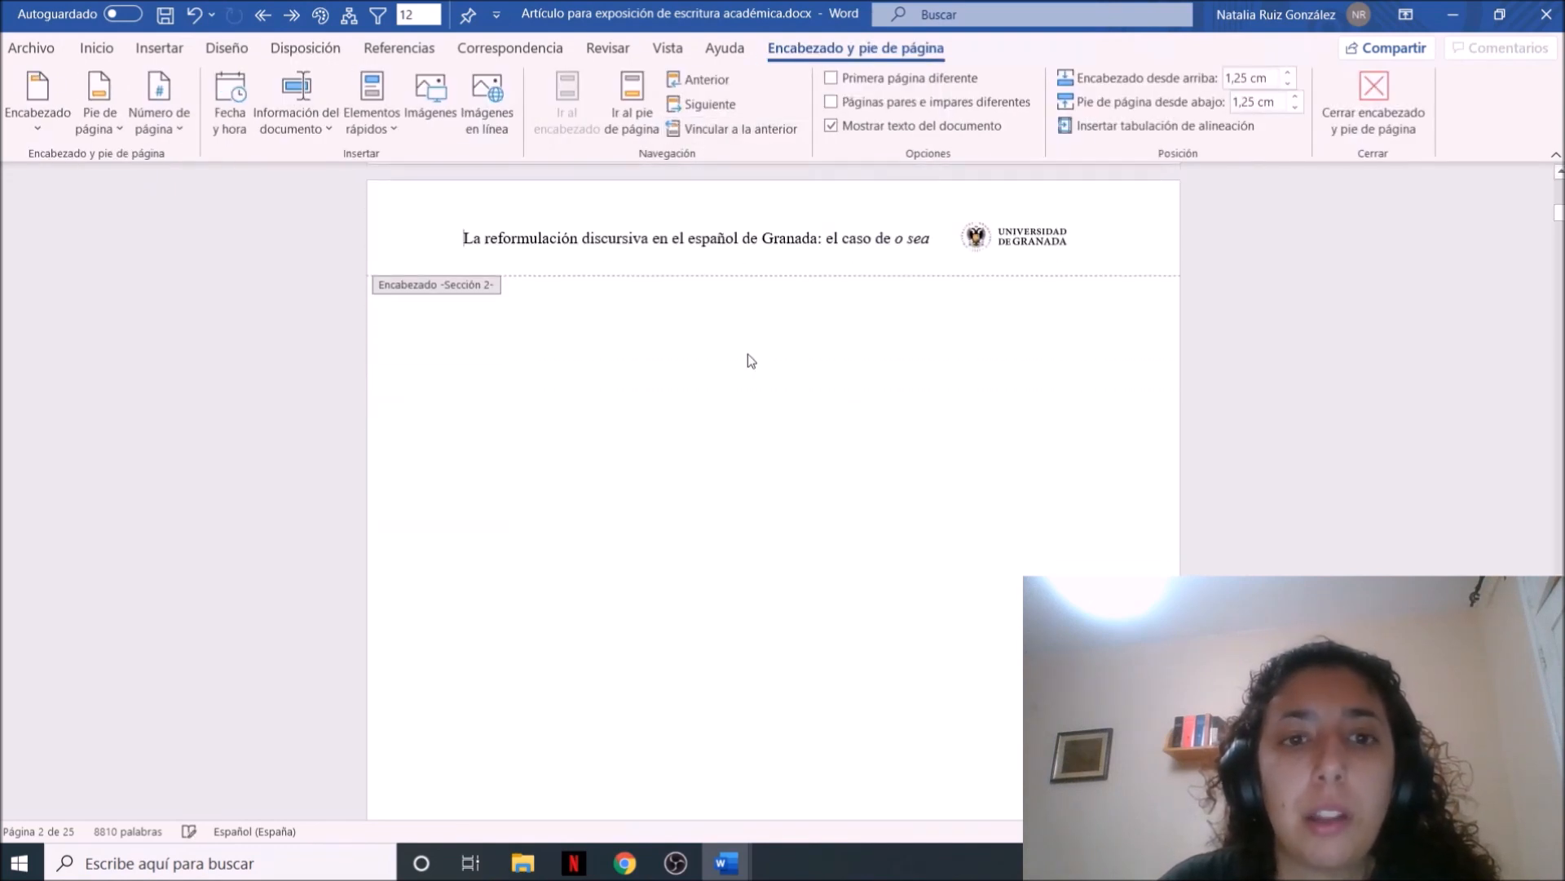
key(ctrl+a)
key(Delete)
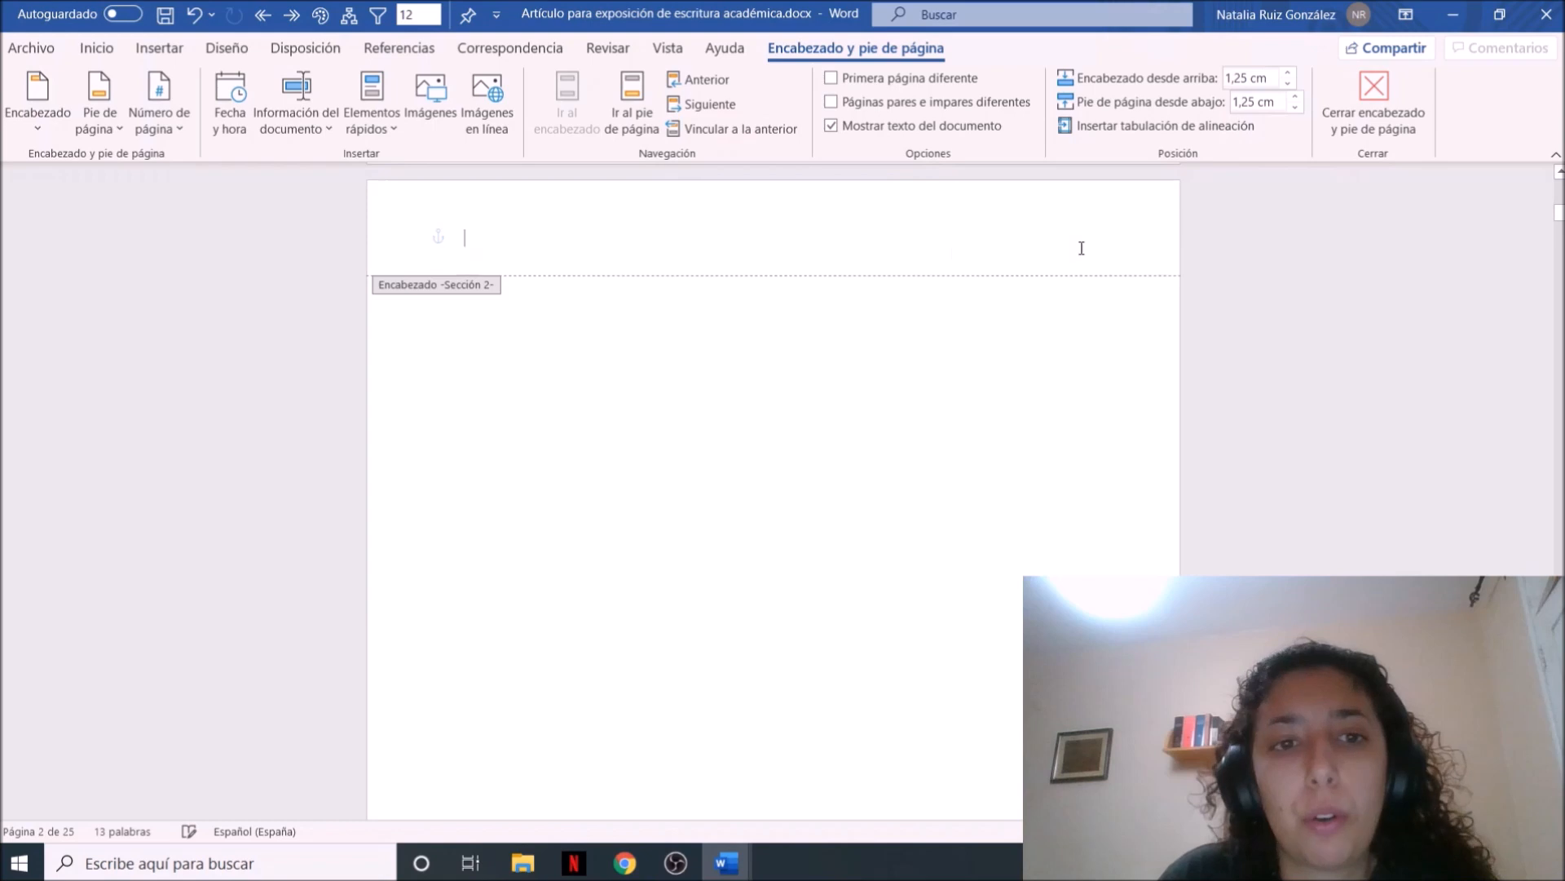
double_click(1015, 372)
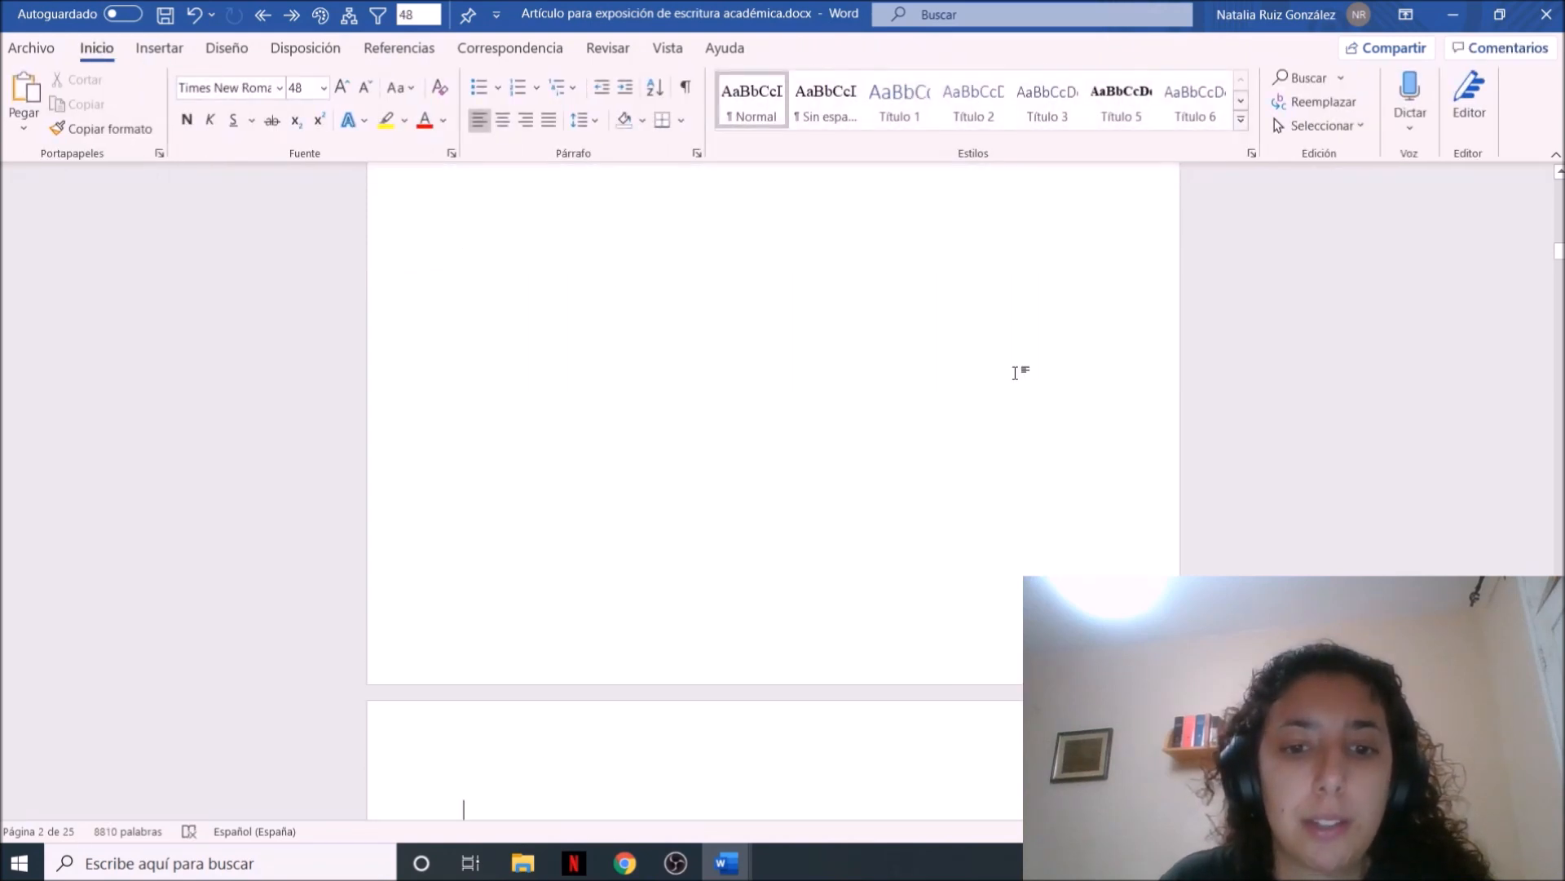
Review the opening pages and the ARTÍCULO title page to check the headers of each section
key(Down)
key(Up)
key(Up)
key(Up)
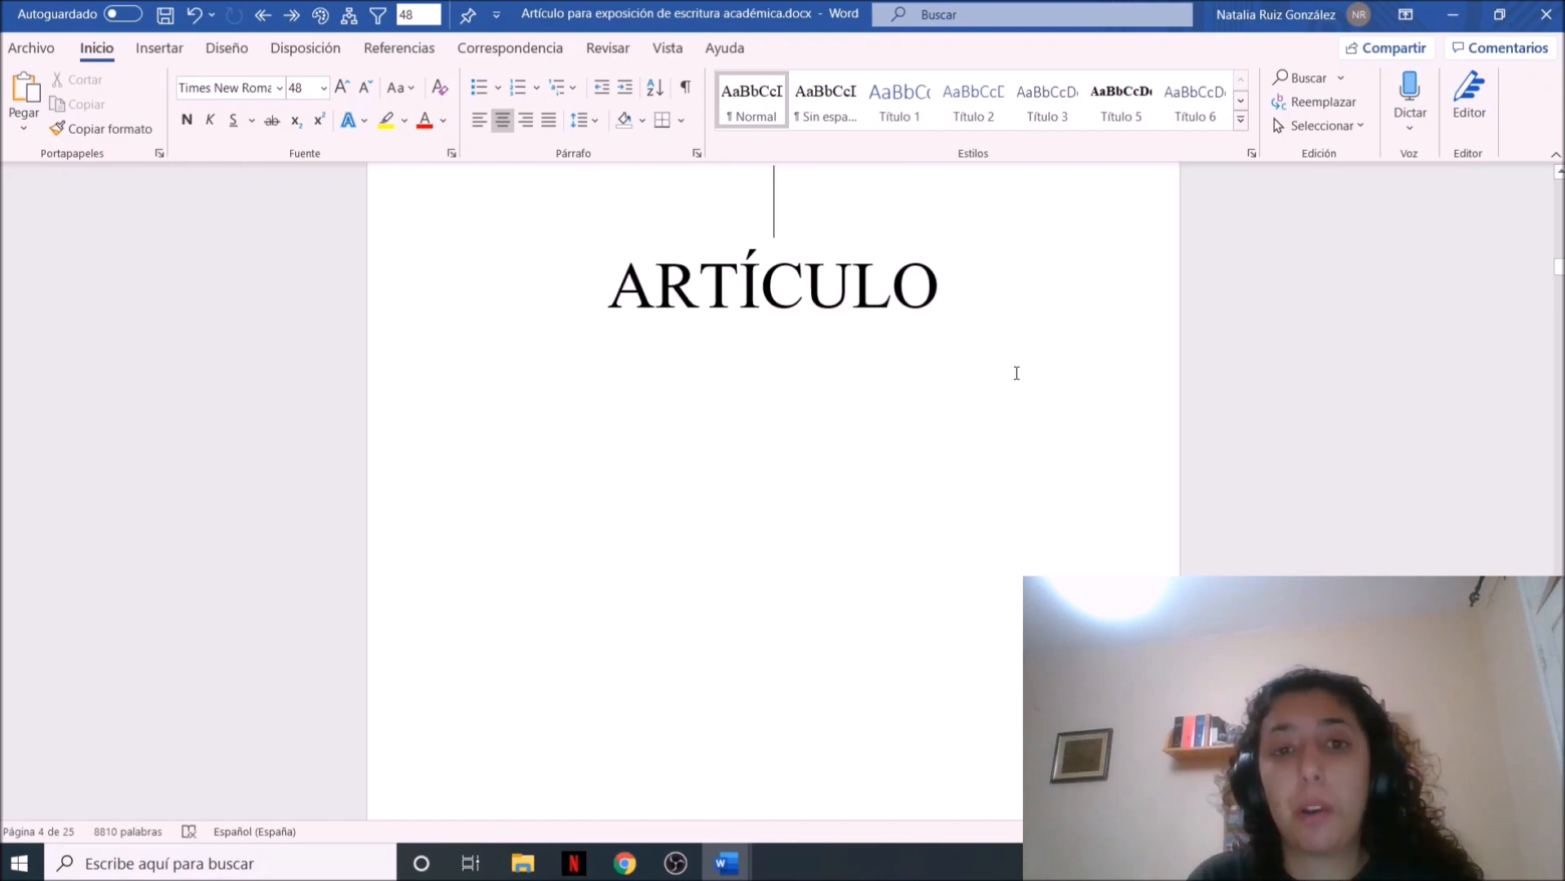
key(Up)
key(Up)
key(Up)
key(Up)
key(Up)
key(Up)
scroll(1016, 372, up, 5)
mouse_move(1559, 219)
mouse_down()
mouse_move(1559, 275)
mouse_move(1559, 209)
mouse_up()
scroll(925, 437, up, 5)
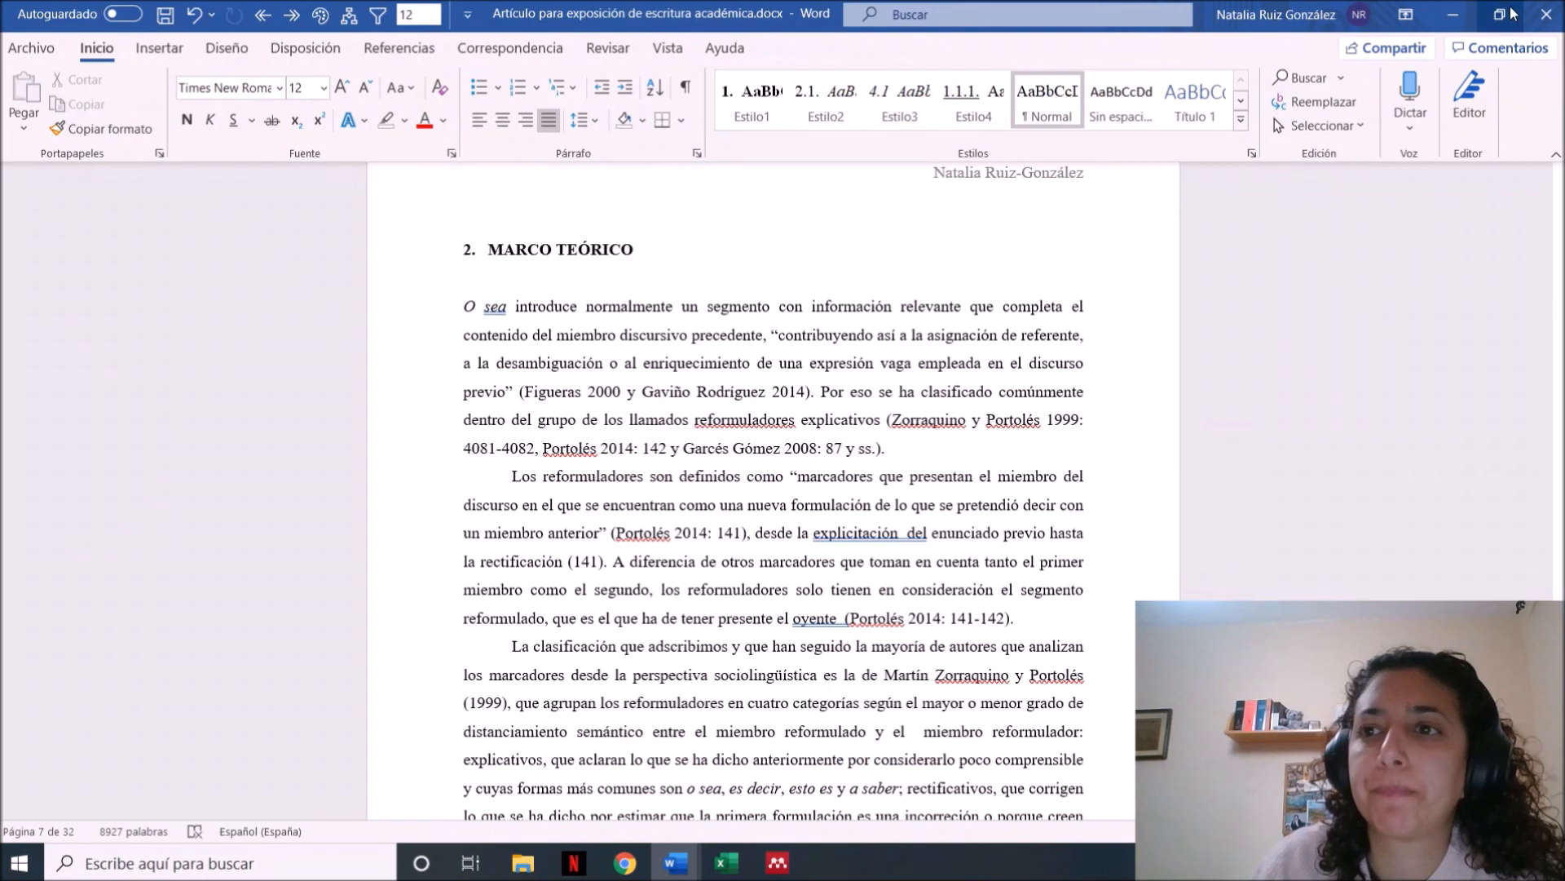
Restore the article window to a smaller size and place it beside the outline document
click(1508, 13)
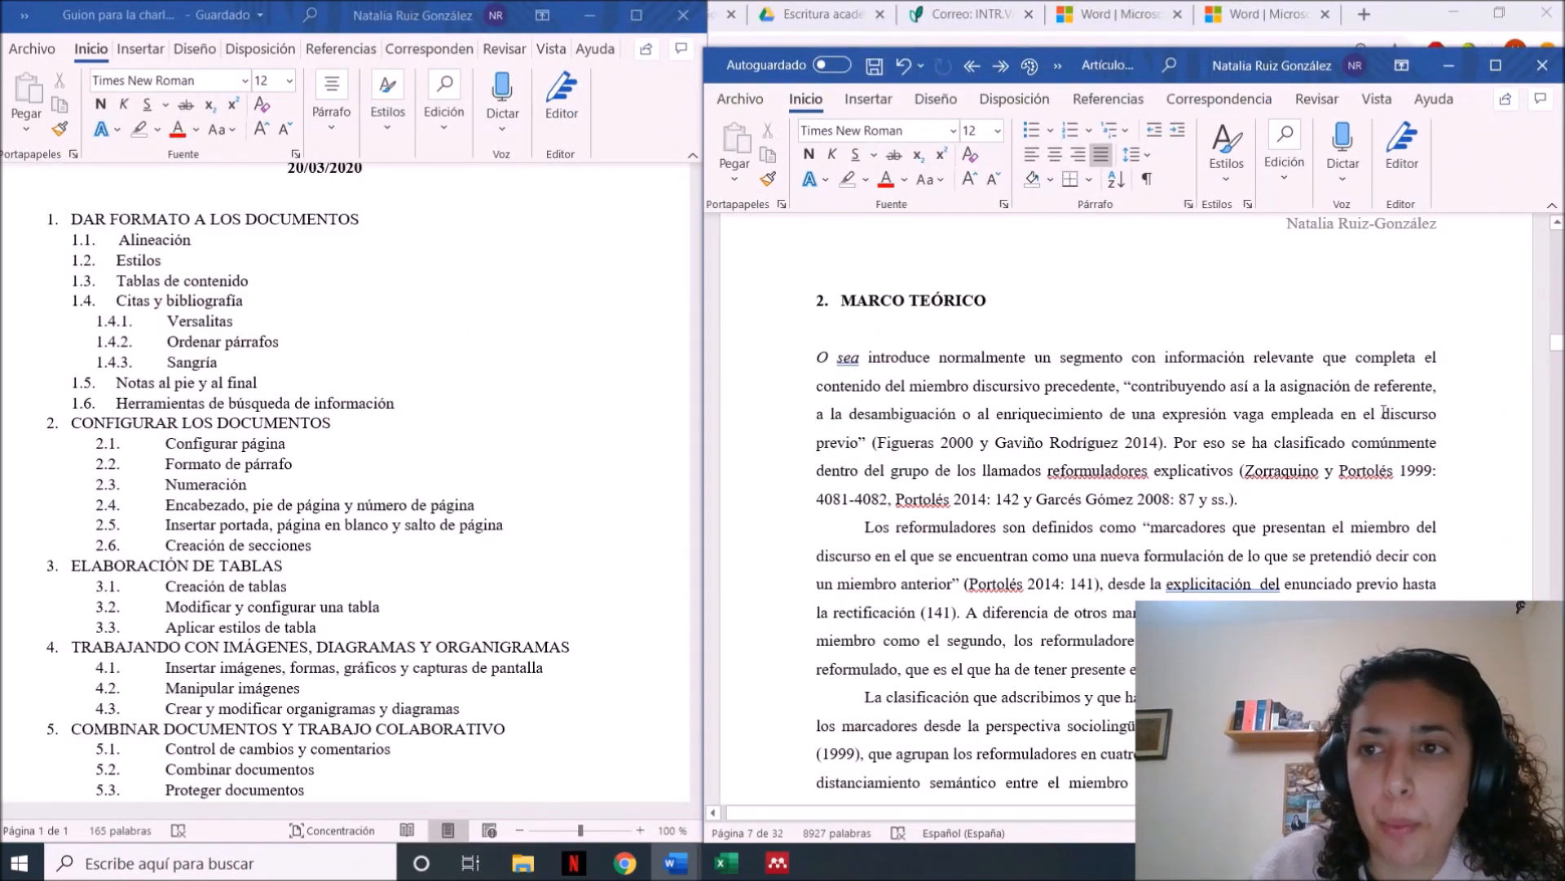
drag(1248, 65, 1236, 14)
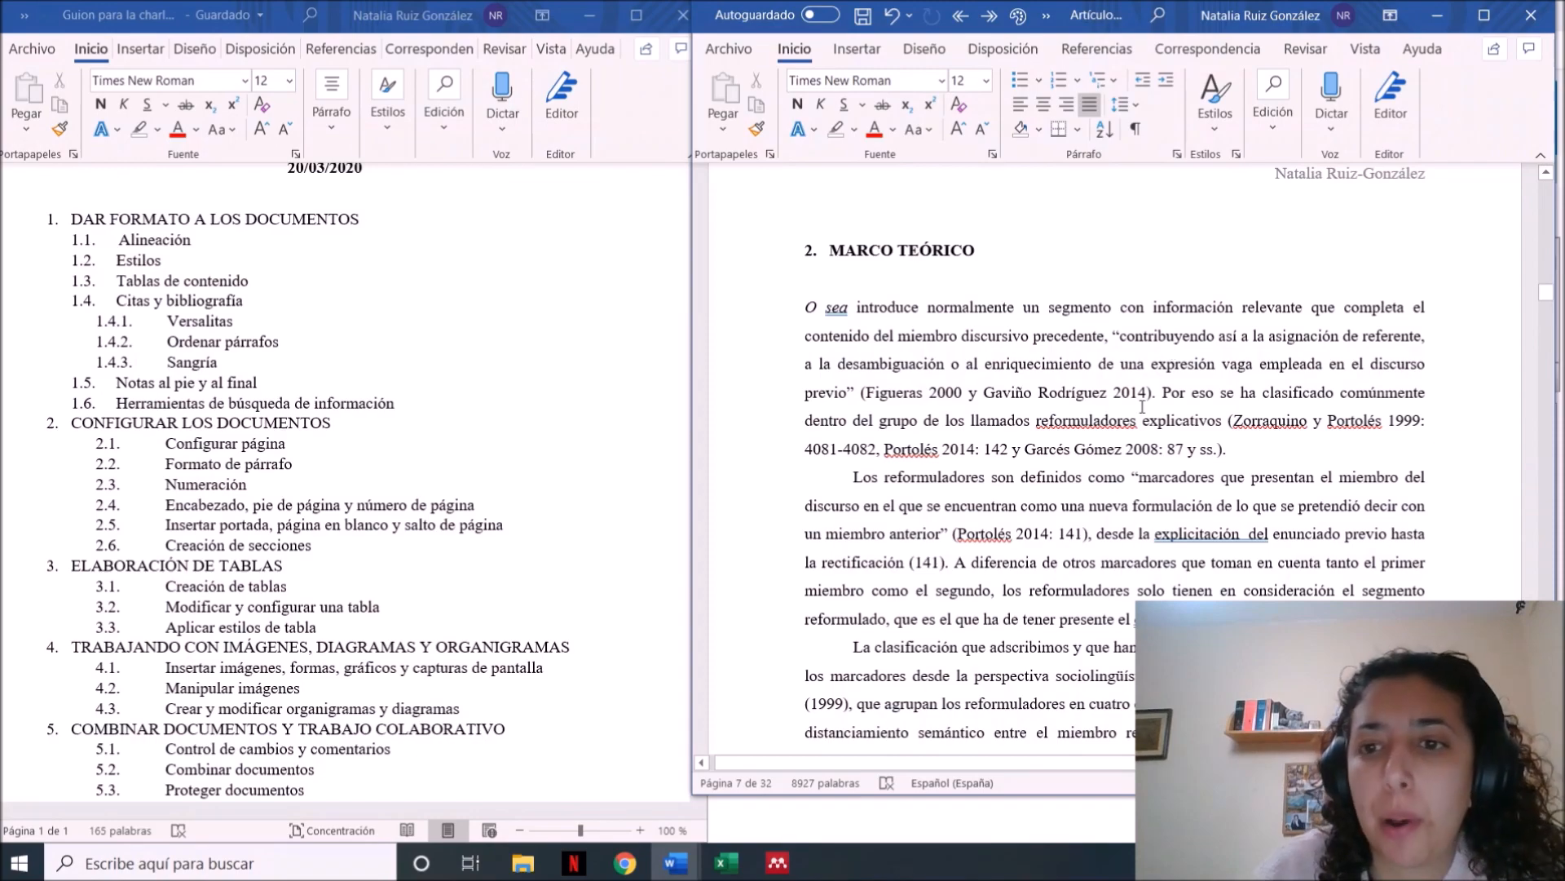
Add an empty line below the table image of Cuadro 1 and insert a 4x4 table there
scroll(1142, 400, down, 12)
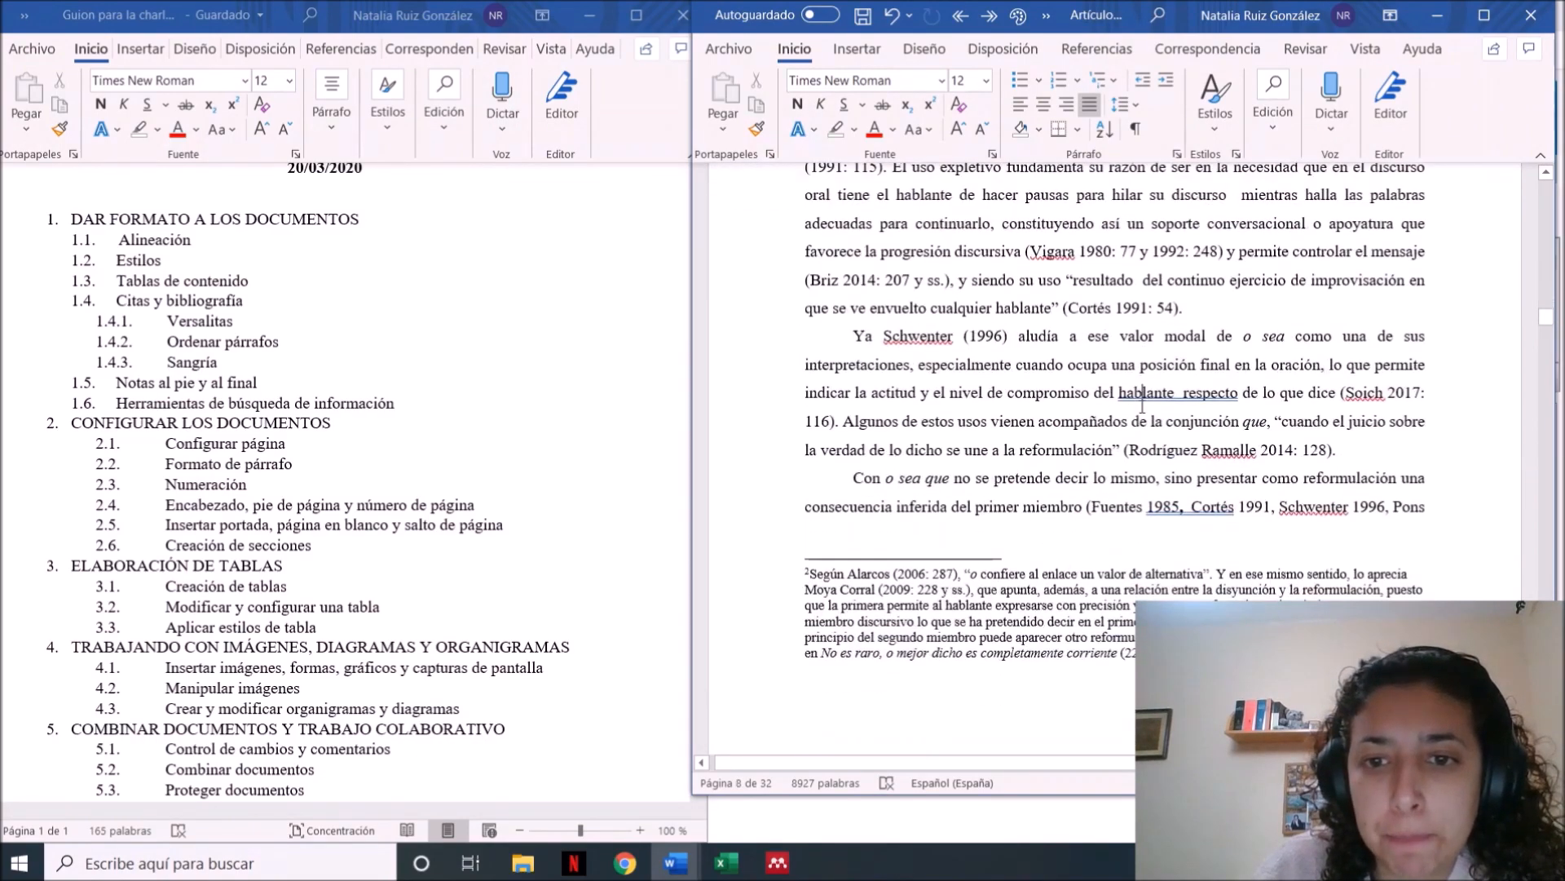
scroll(1142, 407, down, 12)
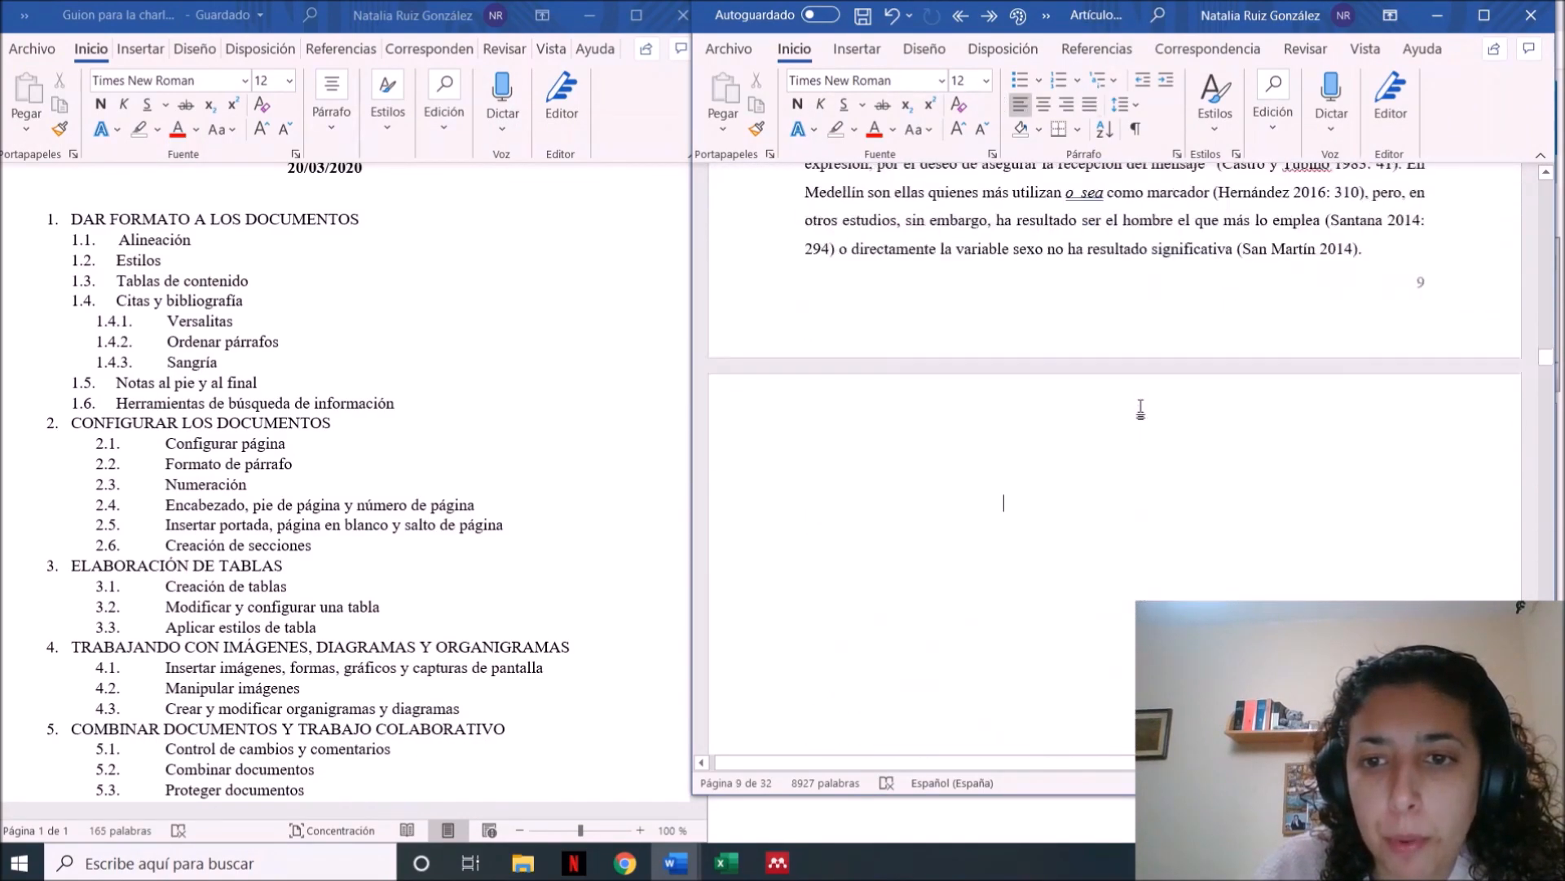
scroll(1140, 410, down, 20)
click(1141, 410)
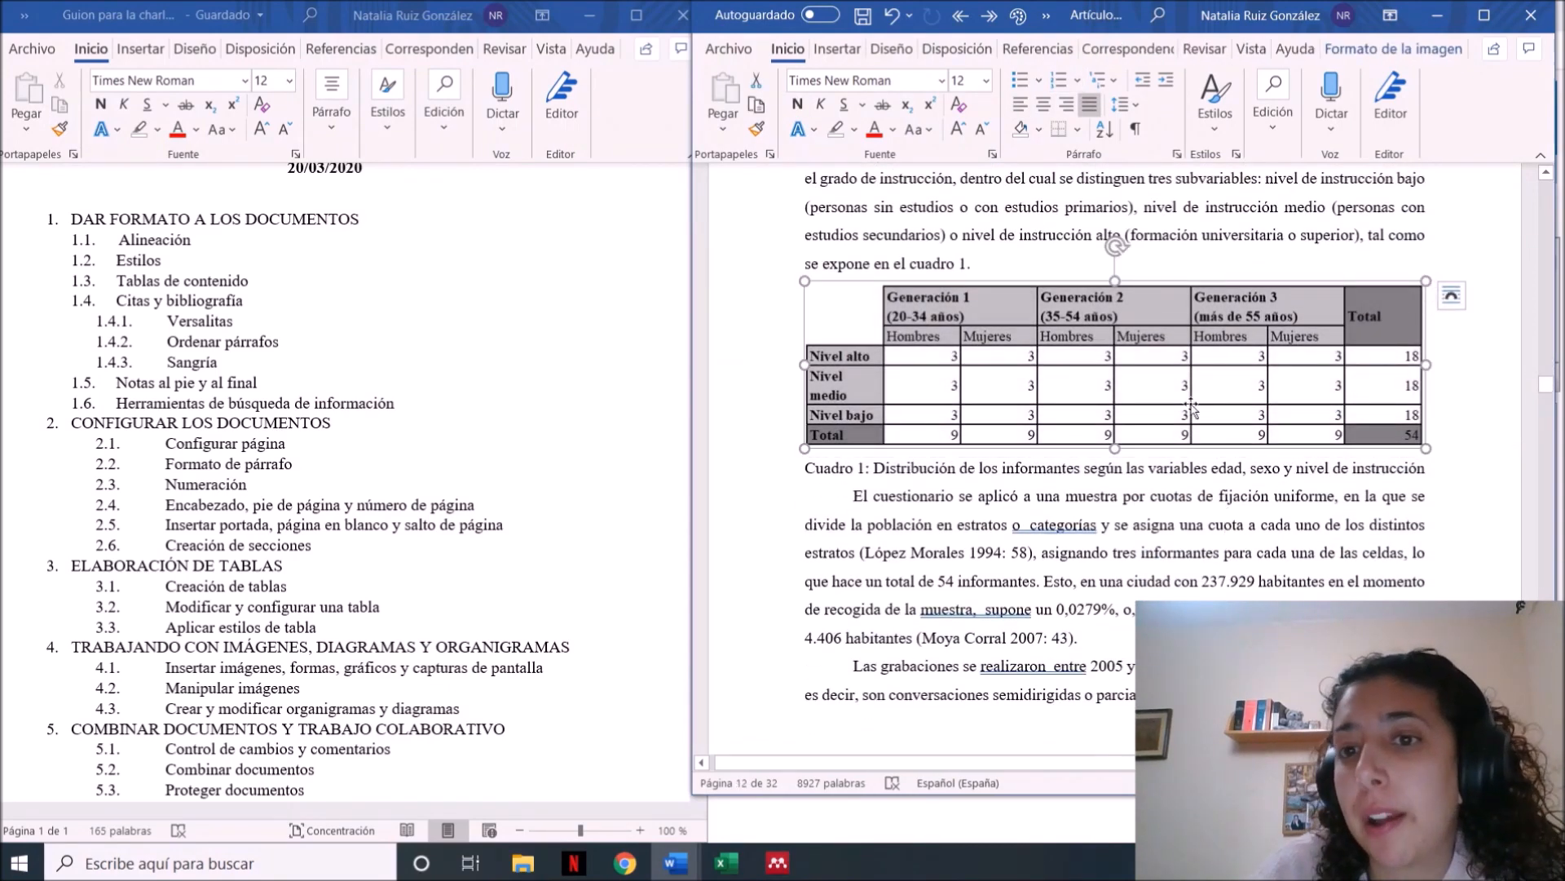
click(1435, 440)
key(Return)
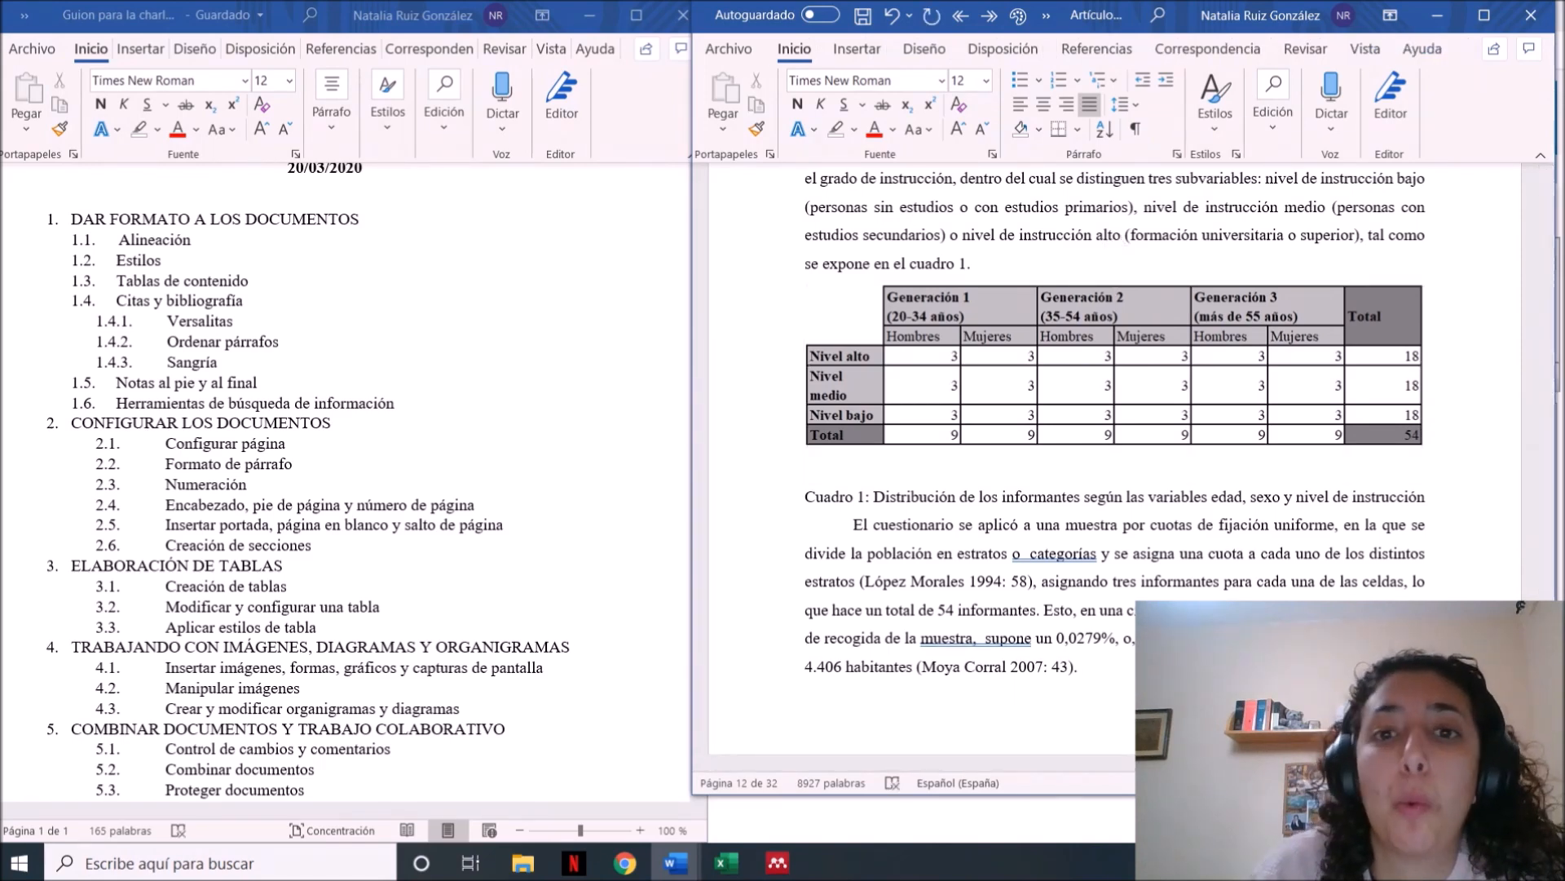
click(867, 55)
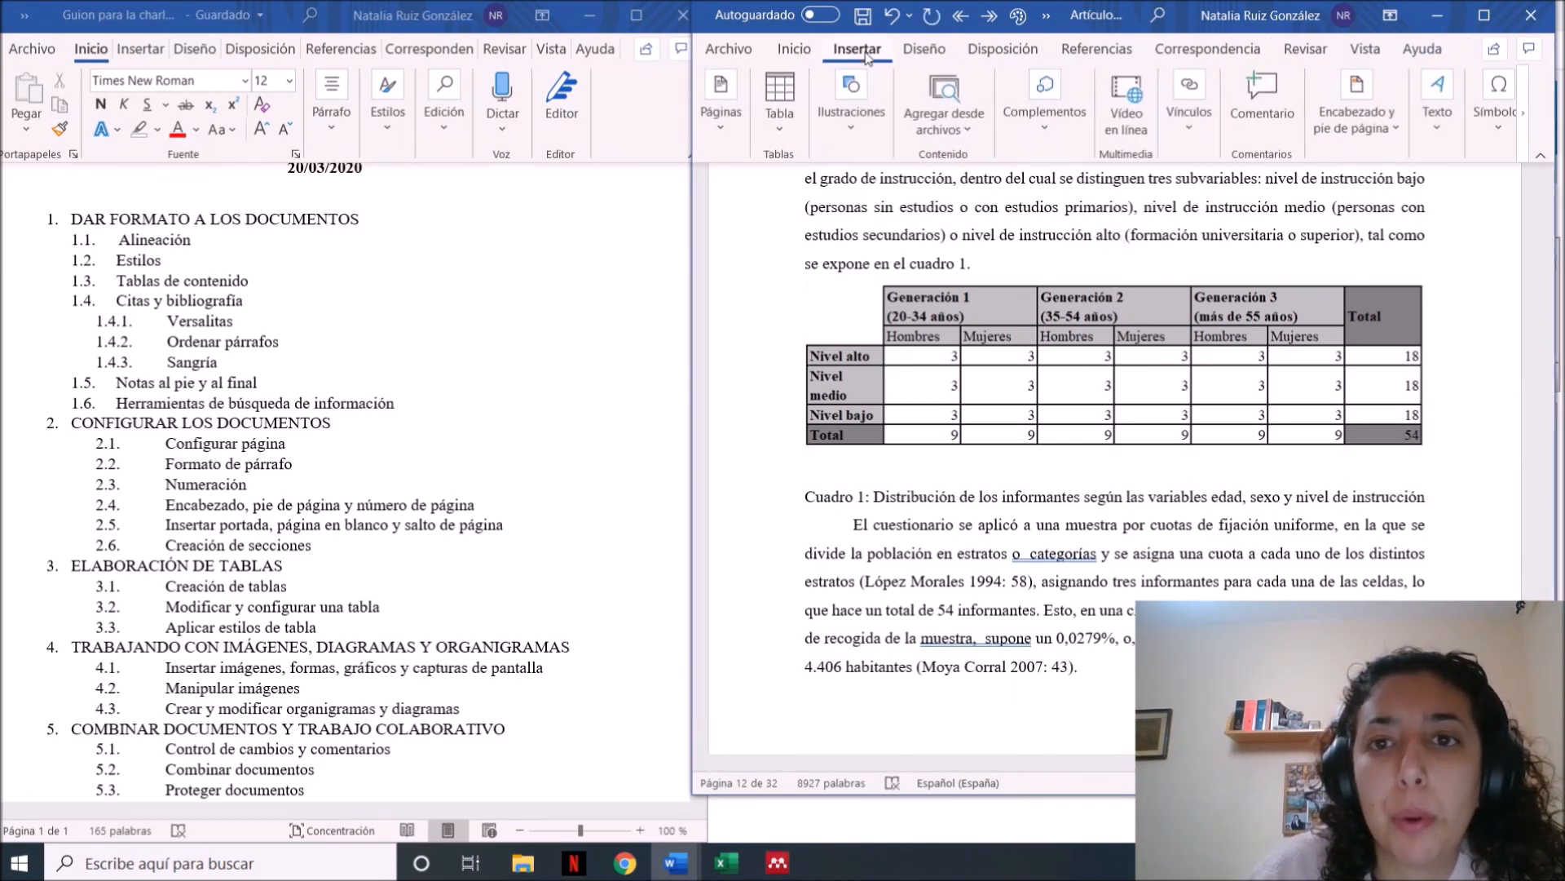
click(787, 122)
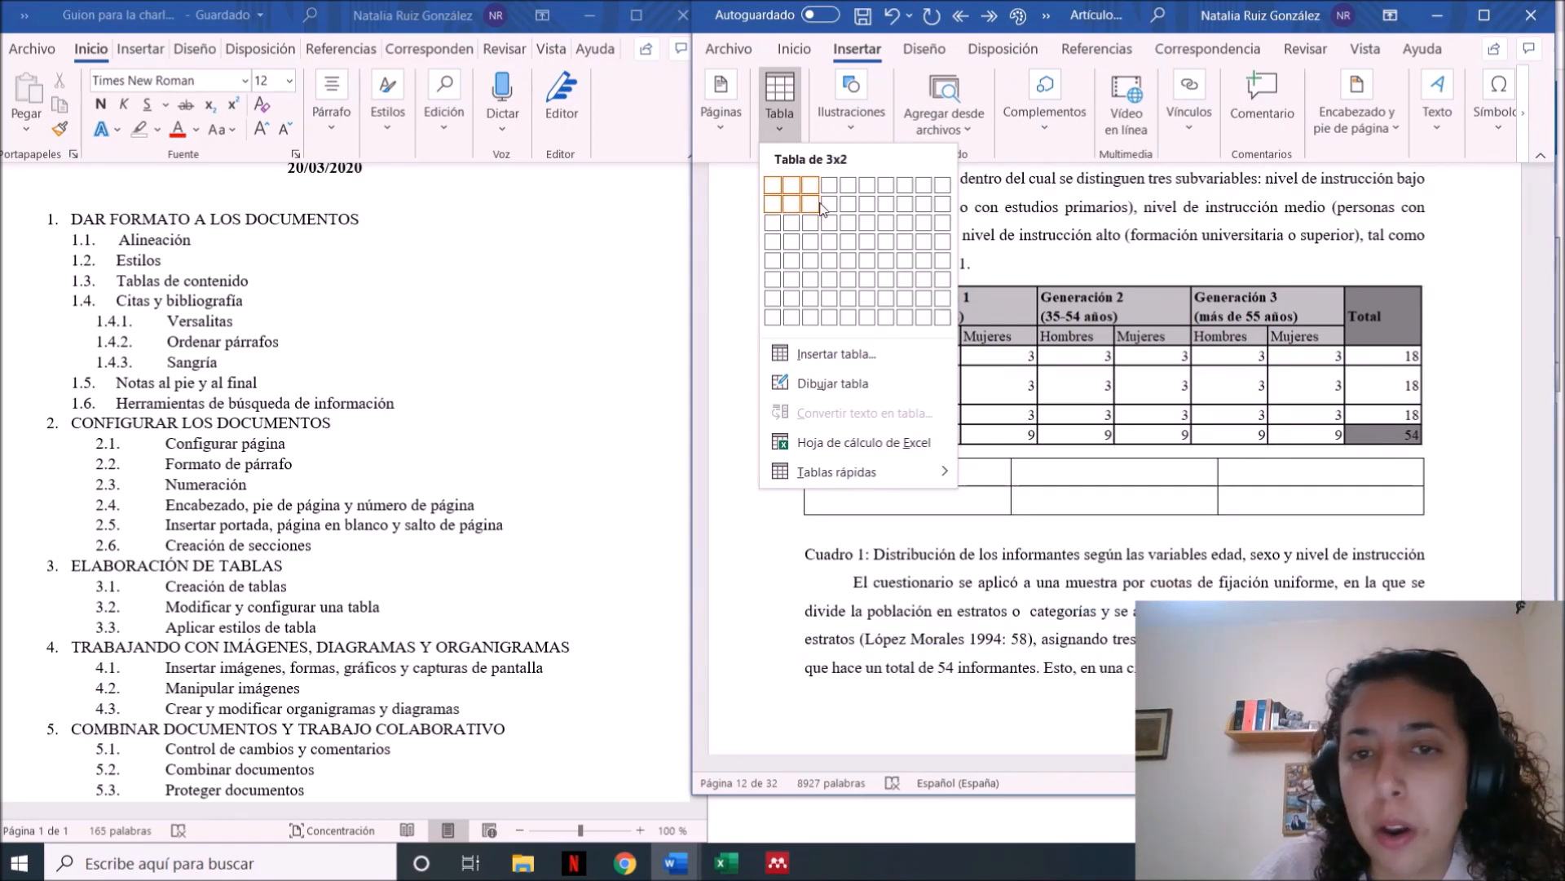
click(832, 248)
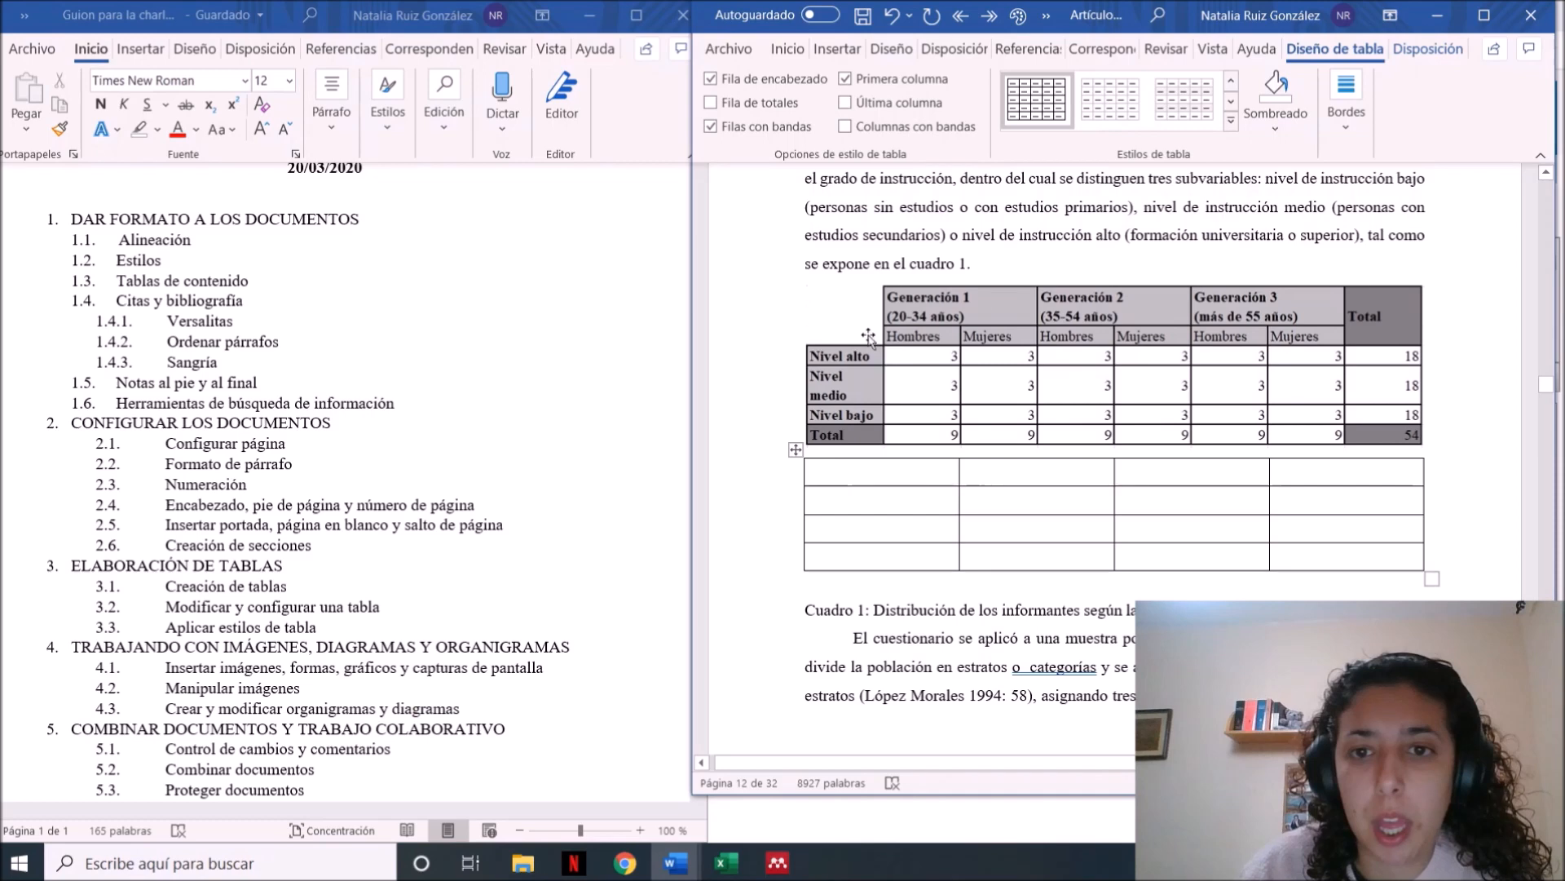
Enter the headings Generación 1, Generación 2 and Generación 3 in the second to fourth cells of the new table's first row
click(971, 473)
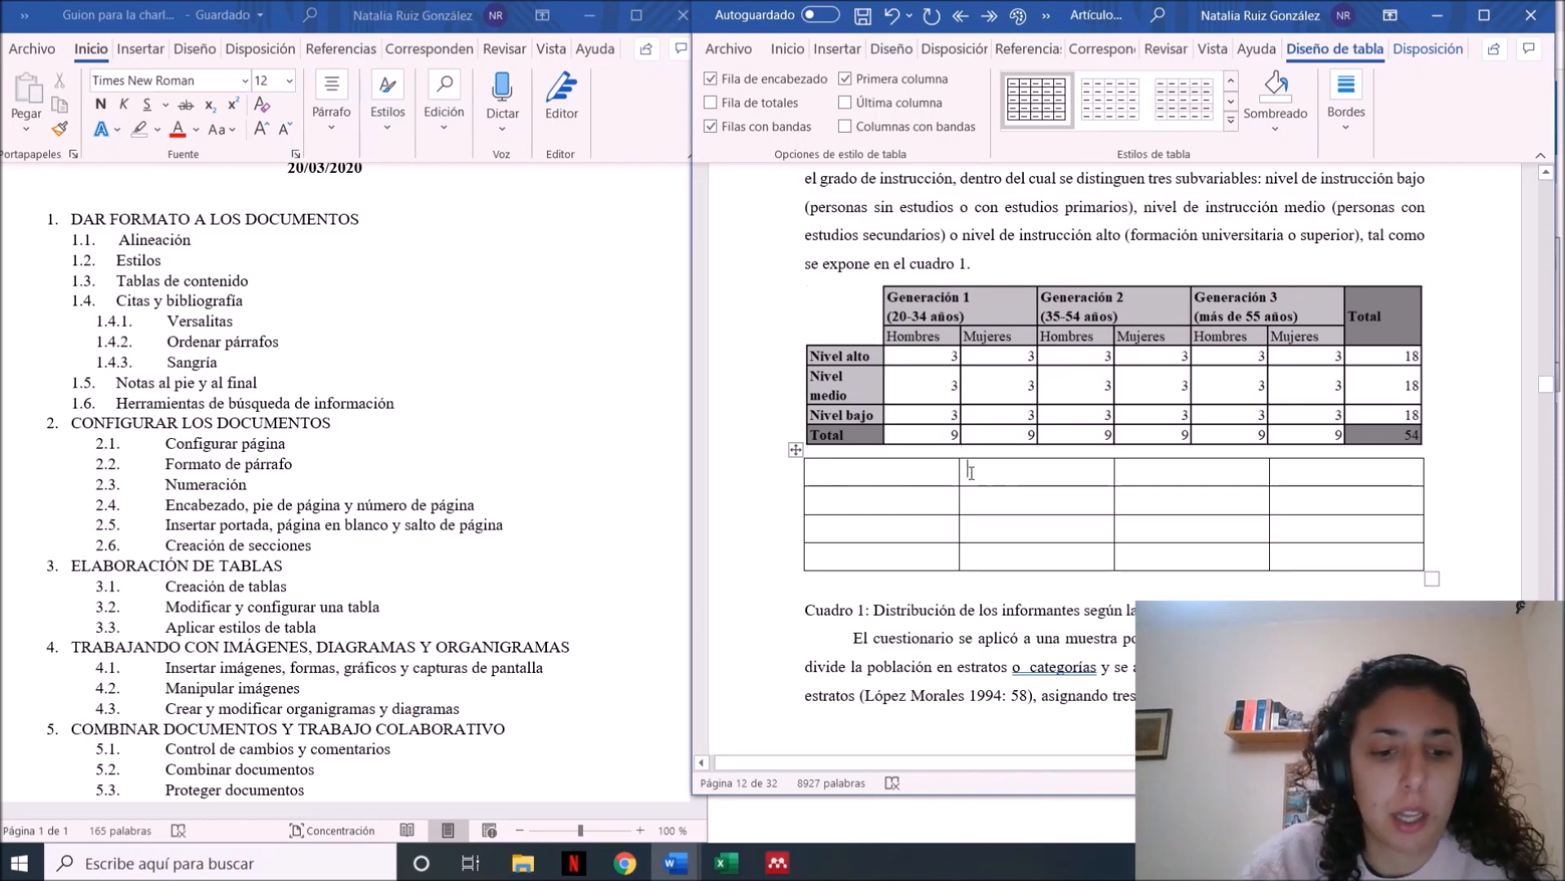
text(Generació)
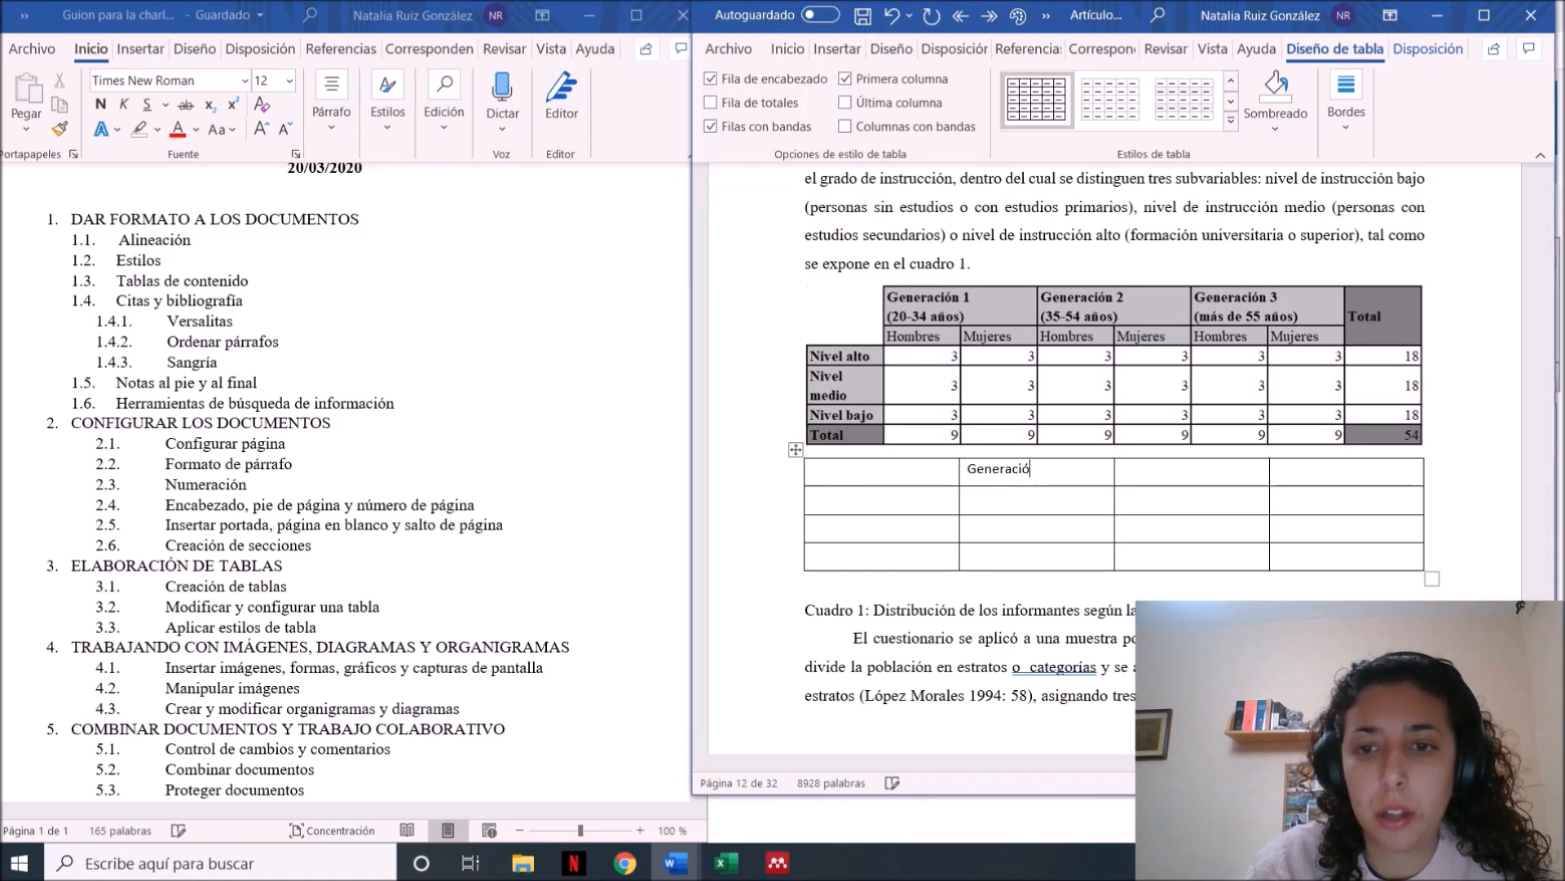
text(n 1)
key(Tab)
text(Gen)
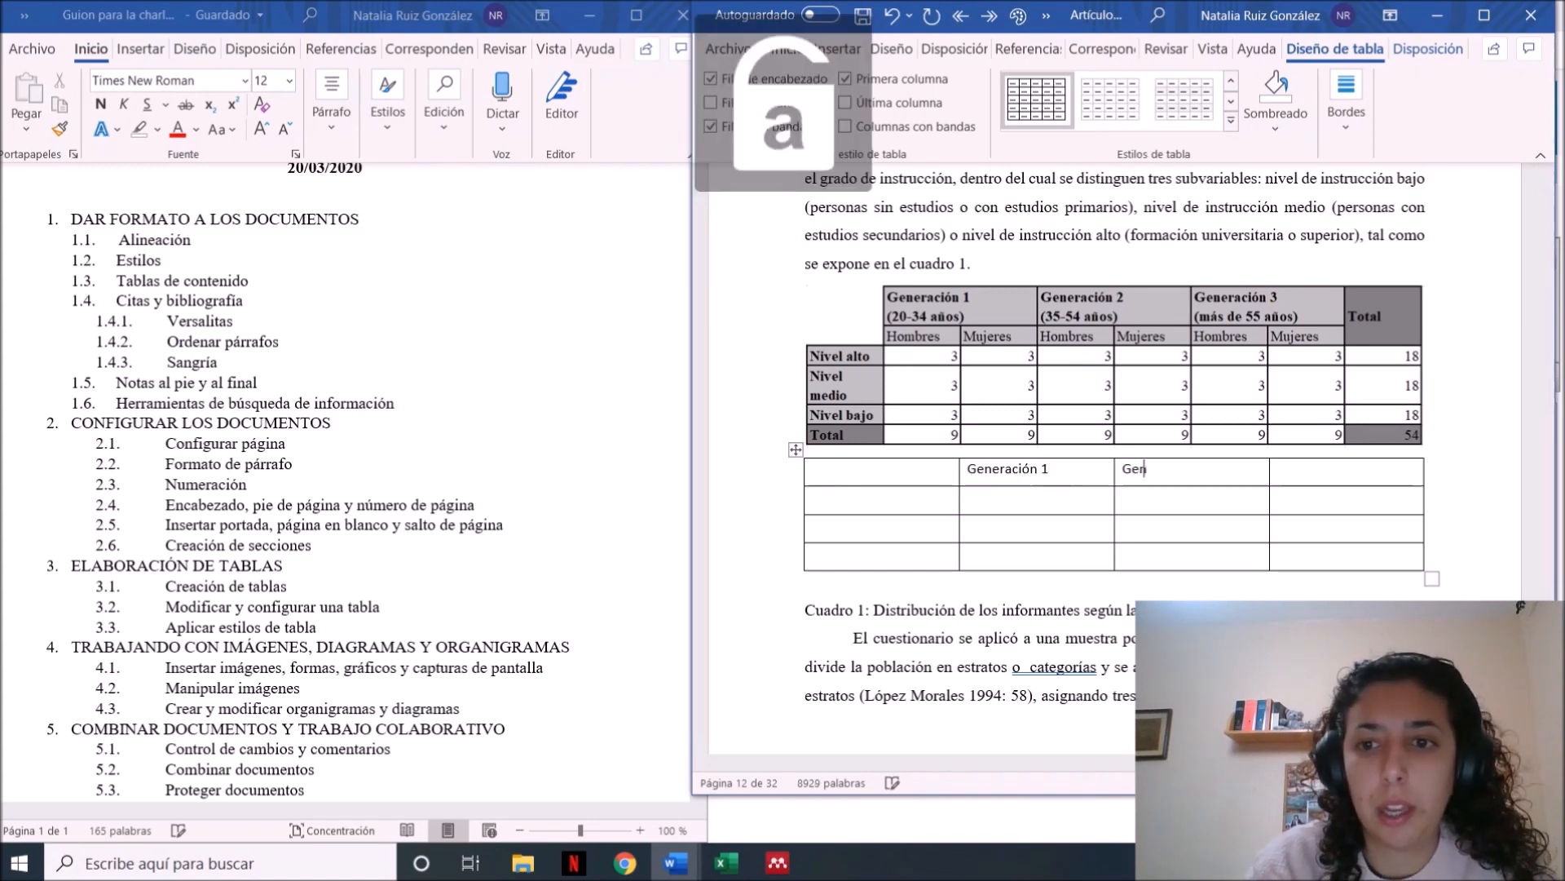
text(eración 2)
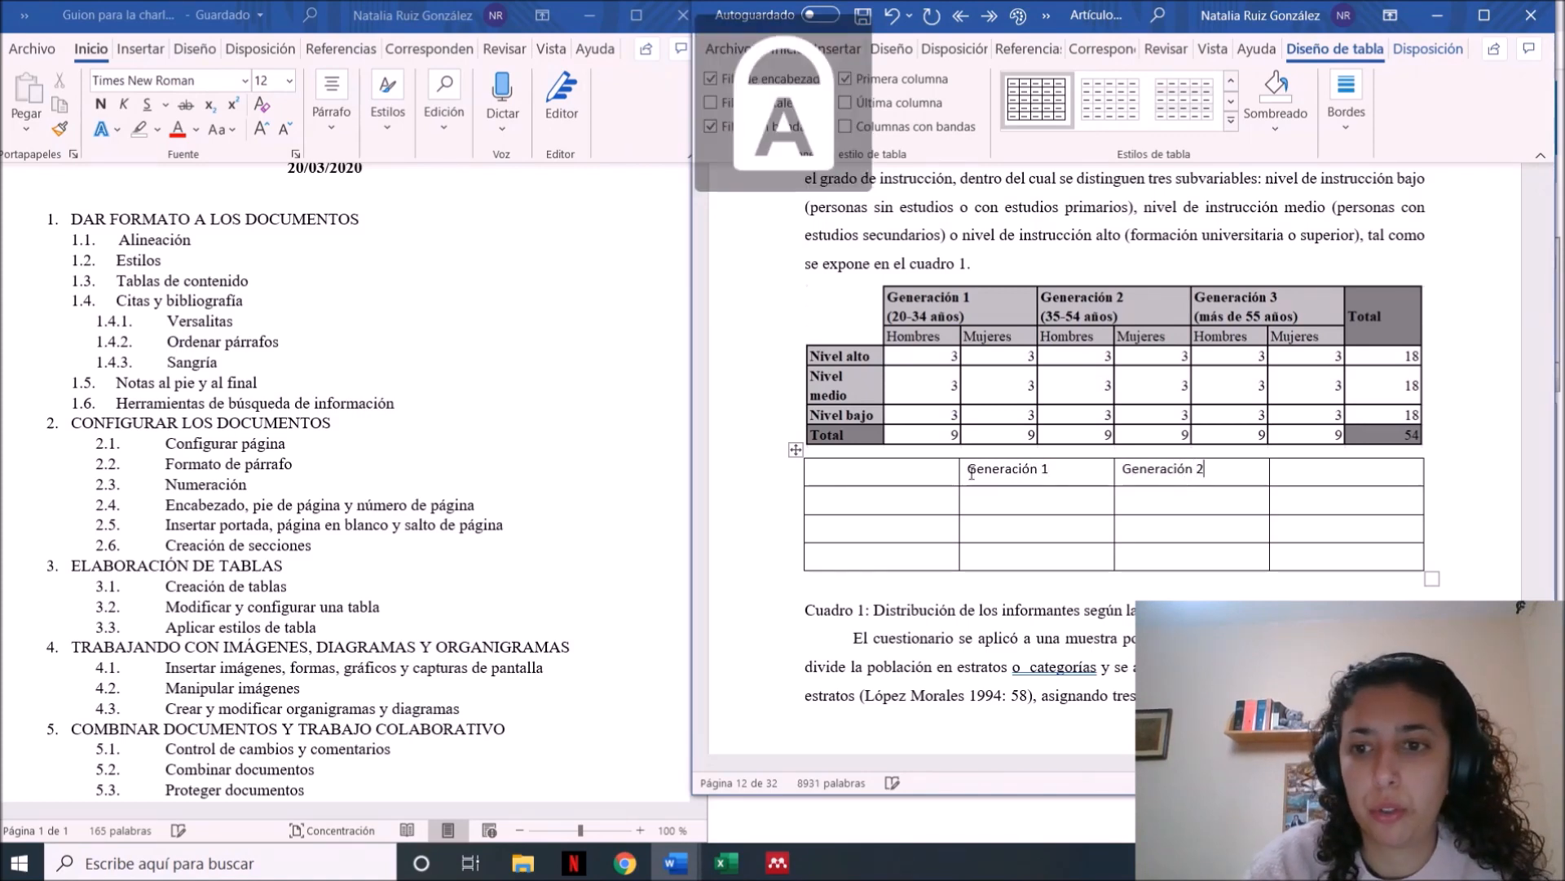
key(Caps_Lock)
key(Caps_Lock)
text(gENERAC)
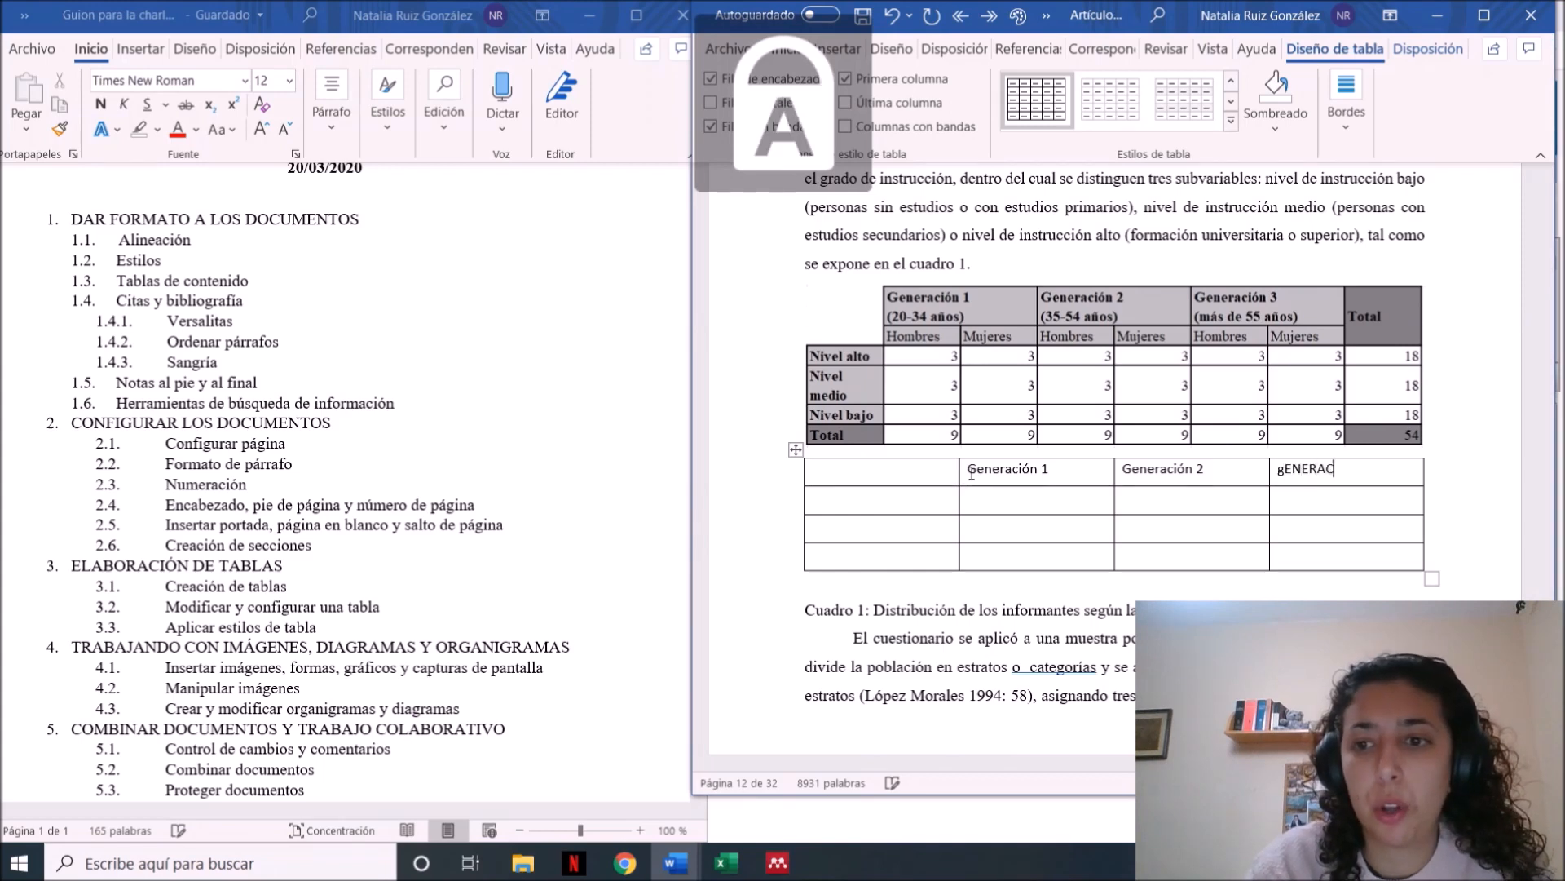
text(IÓn 3)
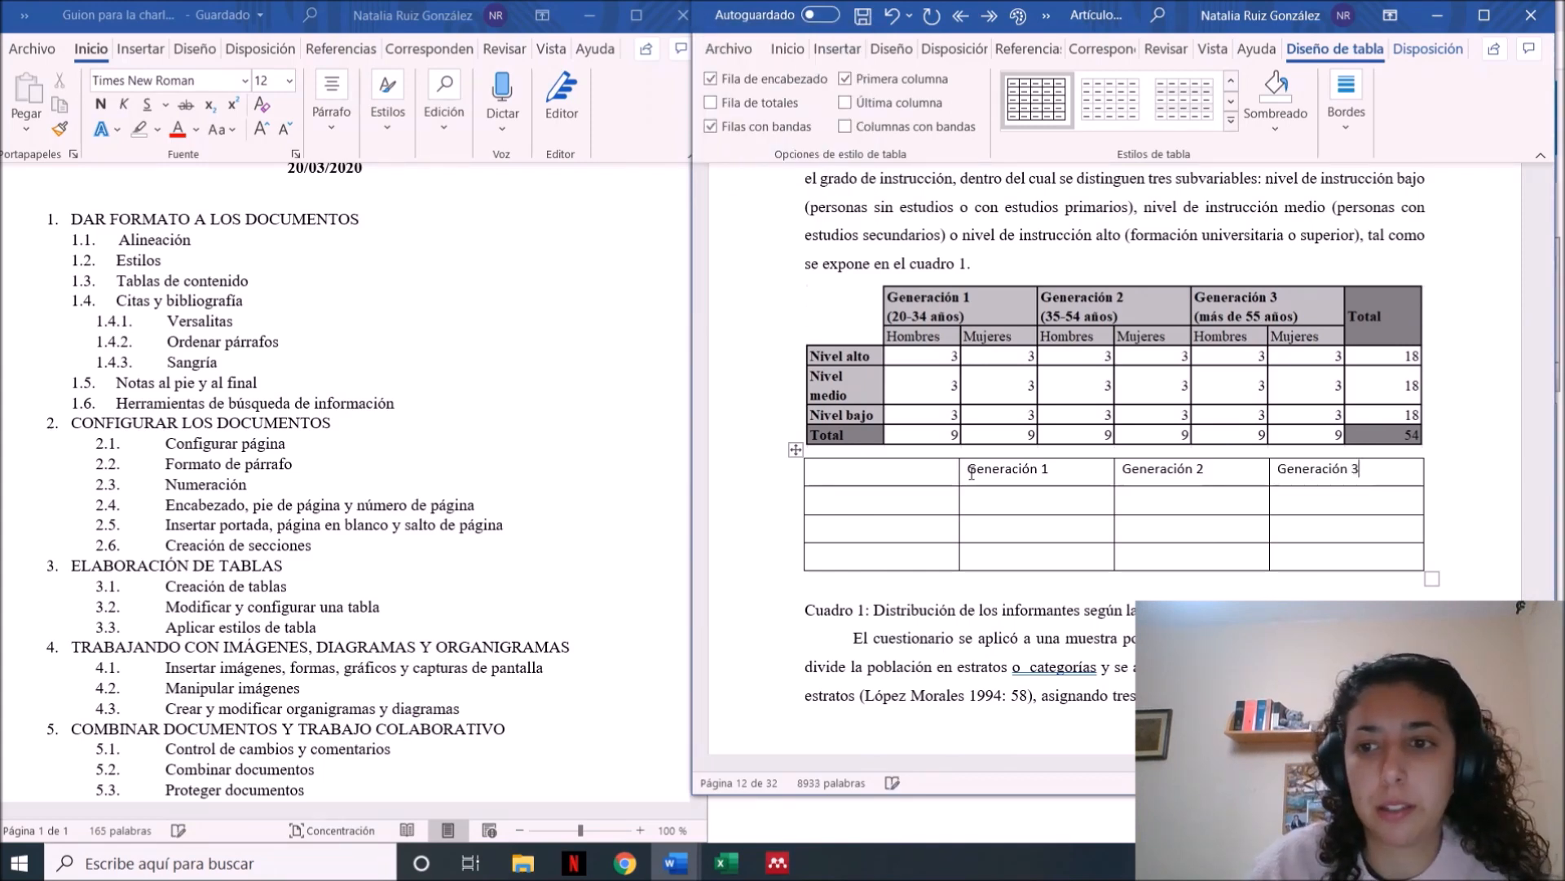
Insert a column after Generación 3 in the new table and give it the heading Total
right_click(1375, 510)
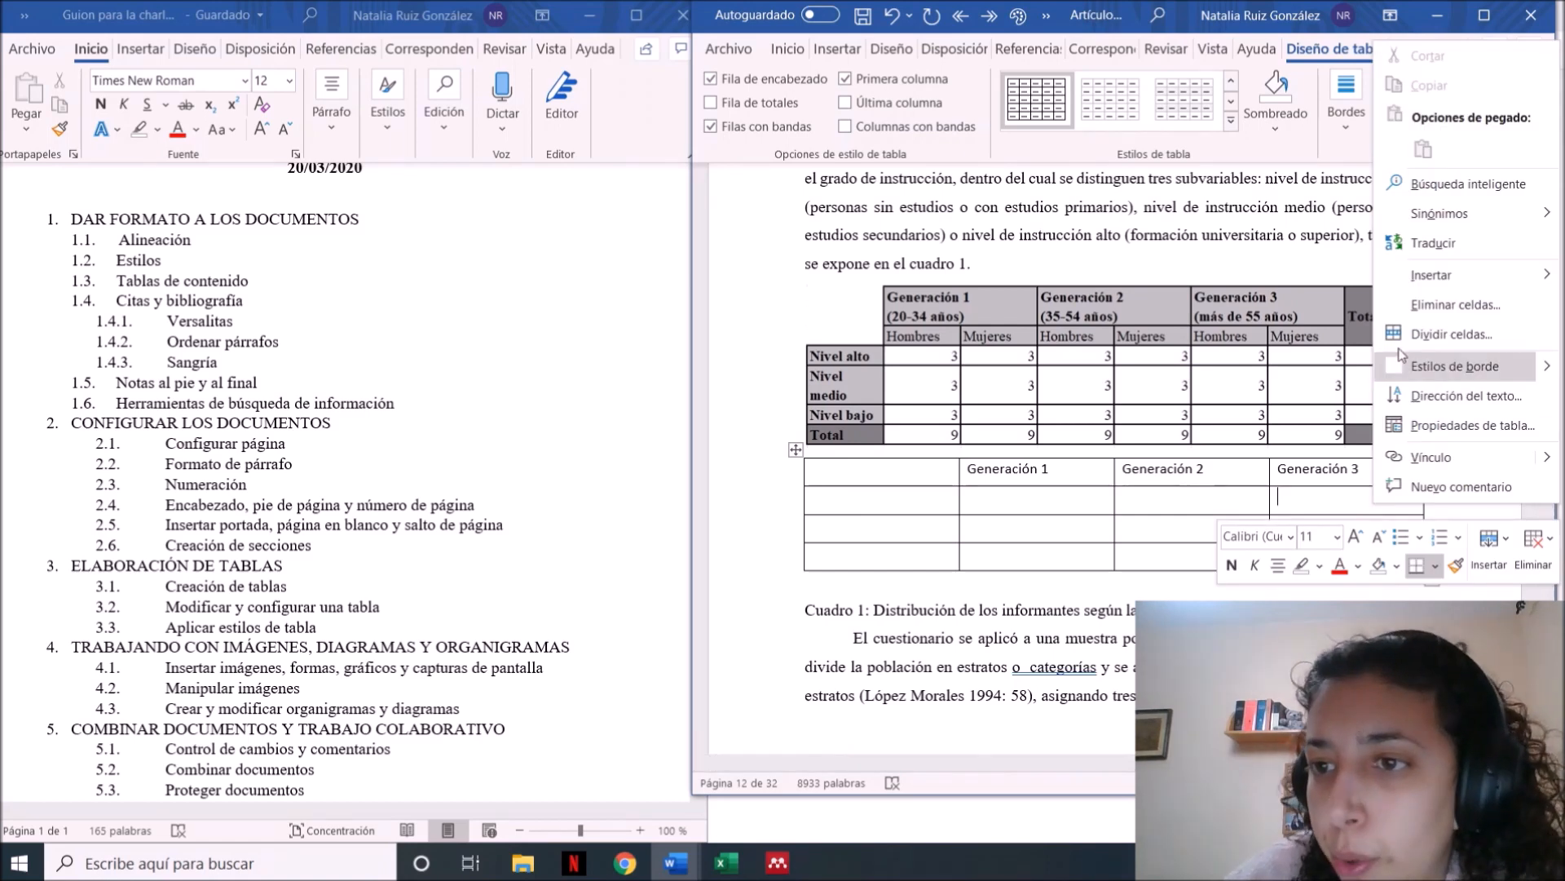
mouse_move(1435, 276)
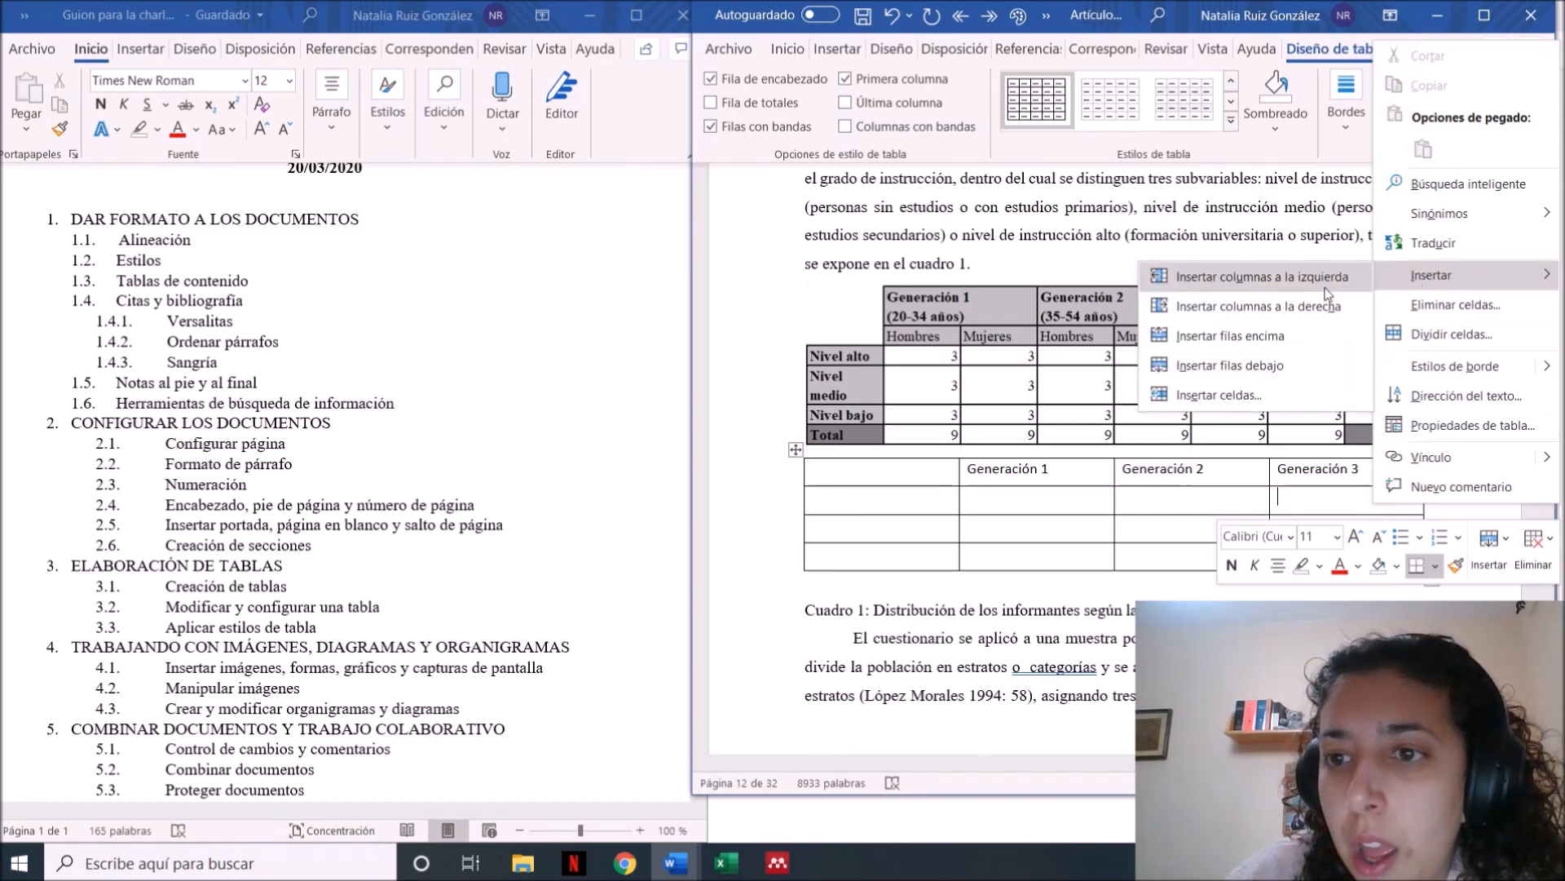
click(1329, 307)
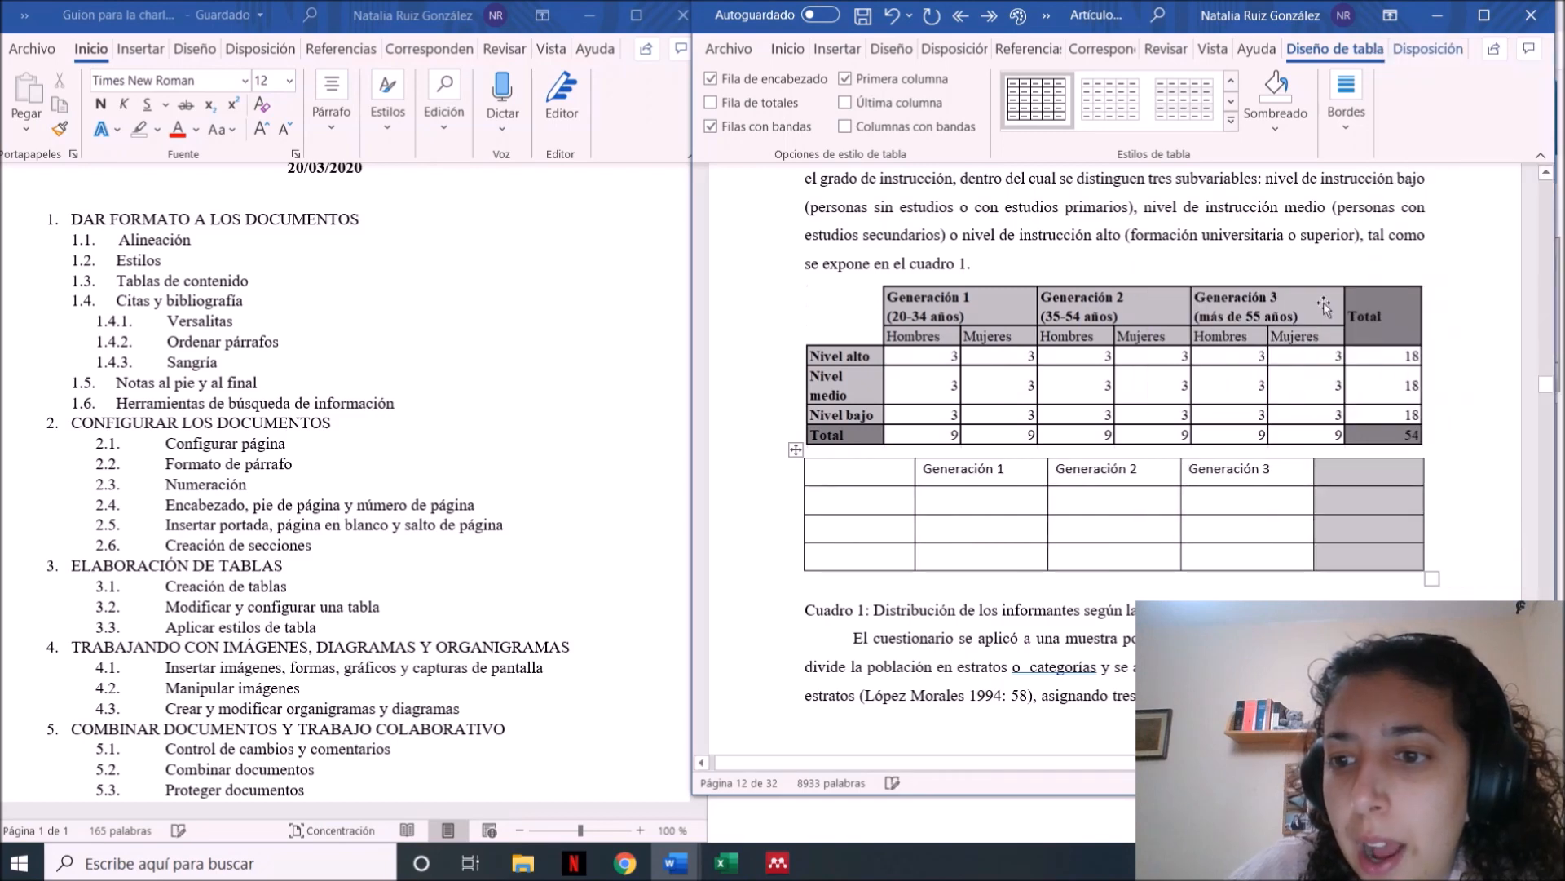
click(1352, 471)
text(Total)
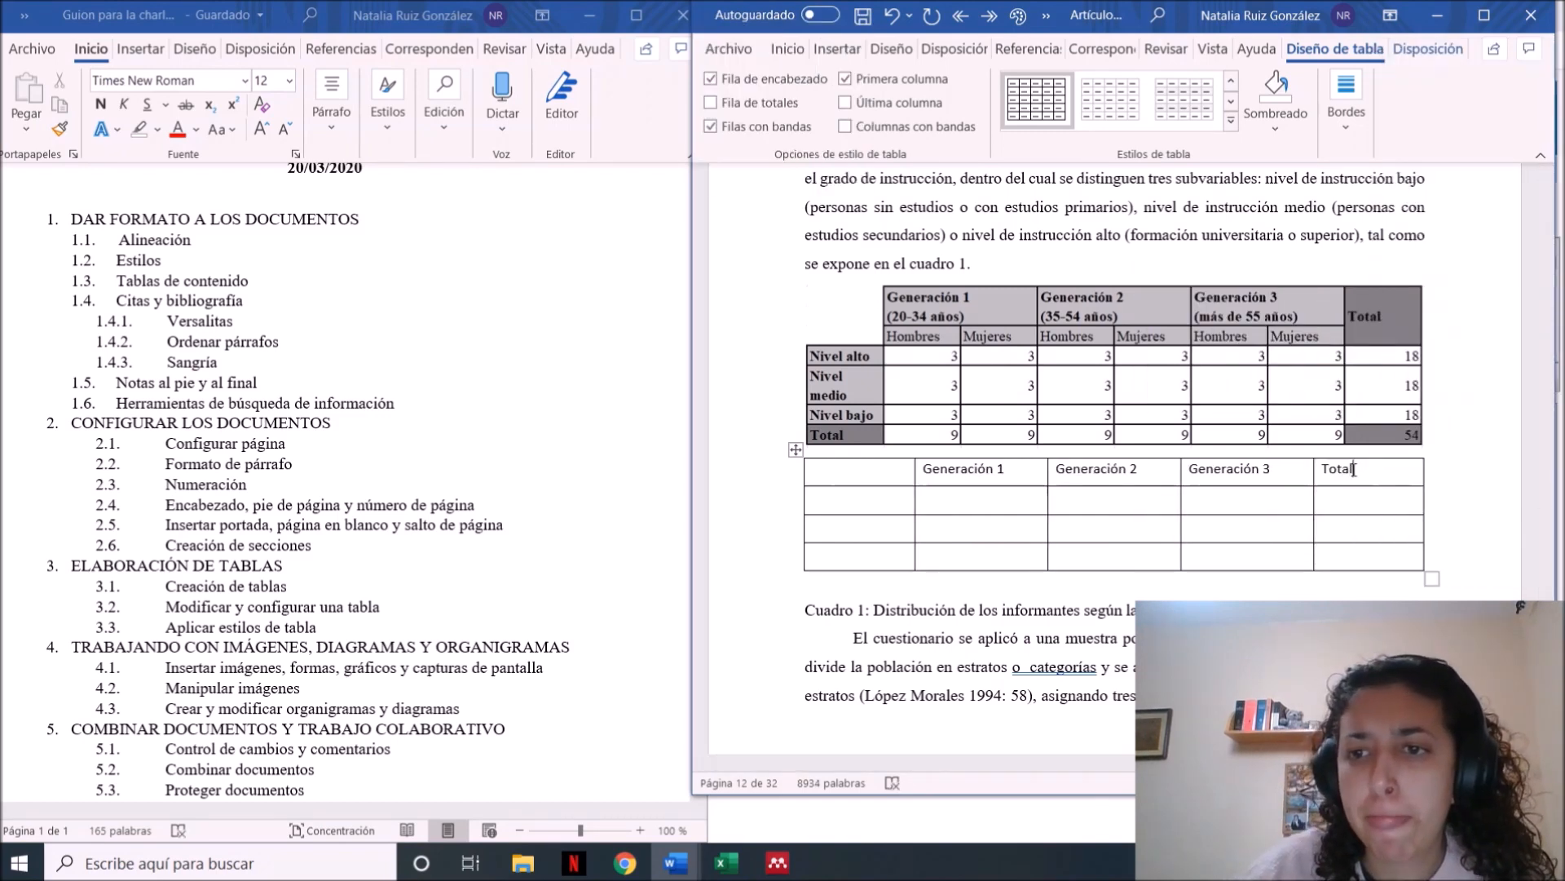
Enter the row labels Nivel alto, Nivel medio and Nivel bajo in the first column of the new table
click(934, 489)
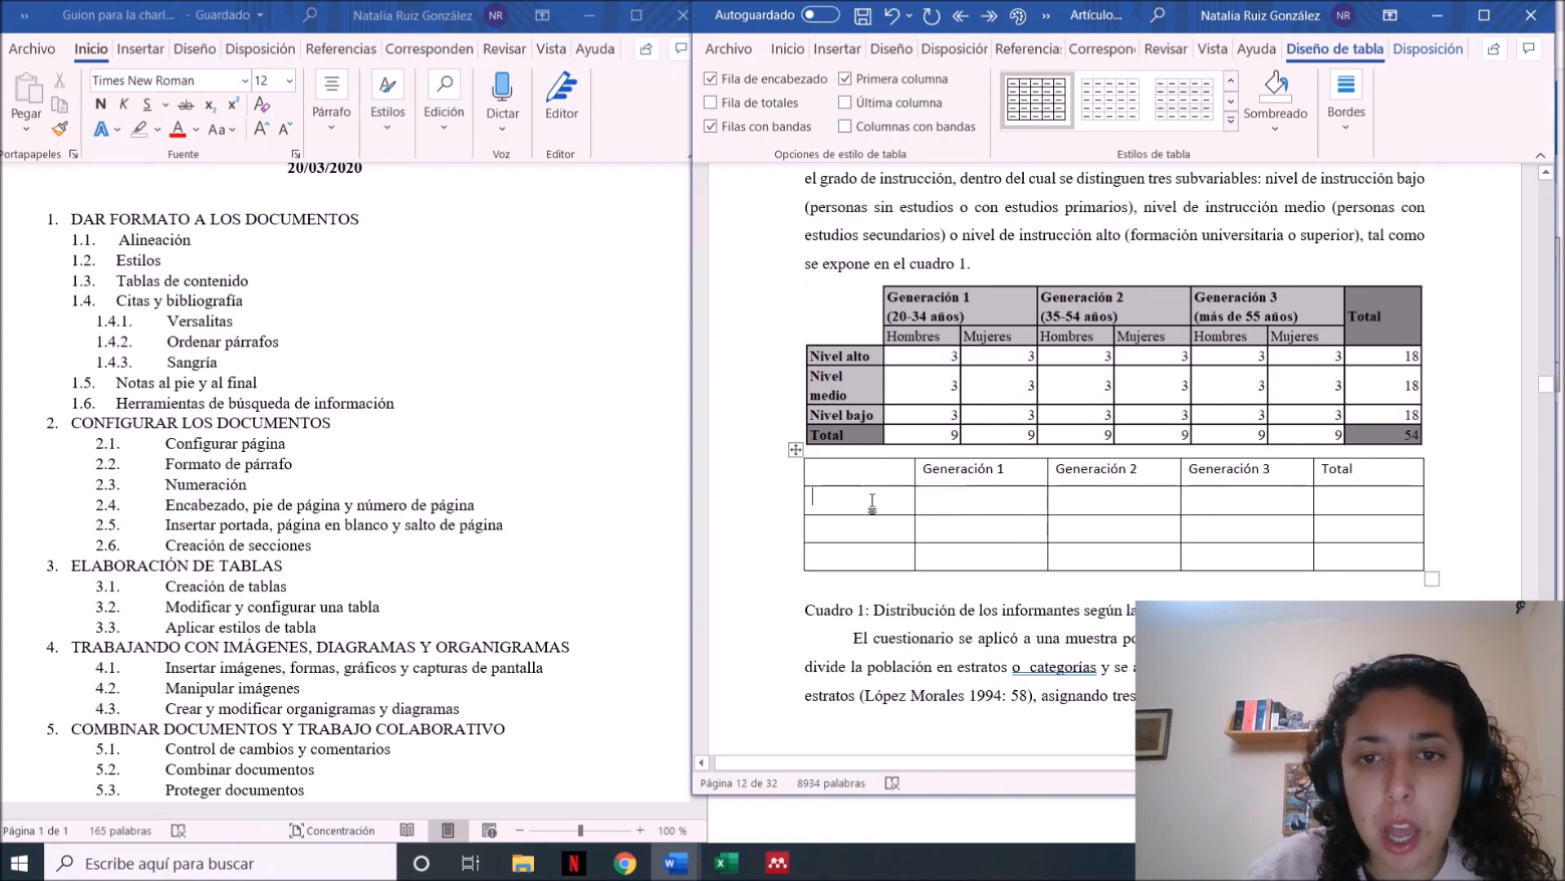
click(852, 503)
text(Nivel alto)
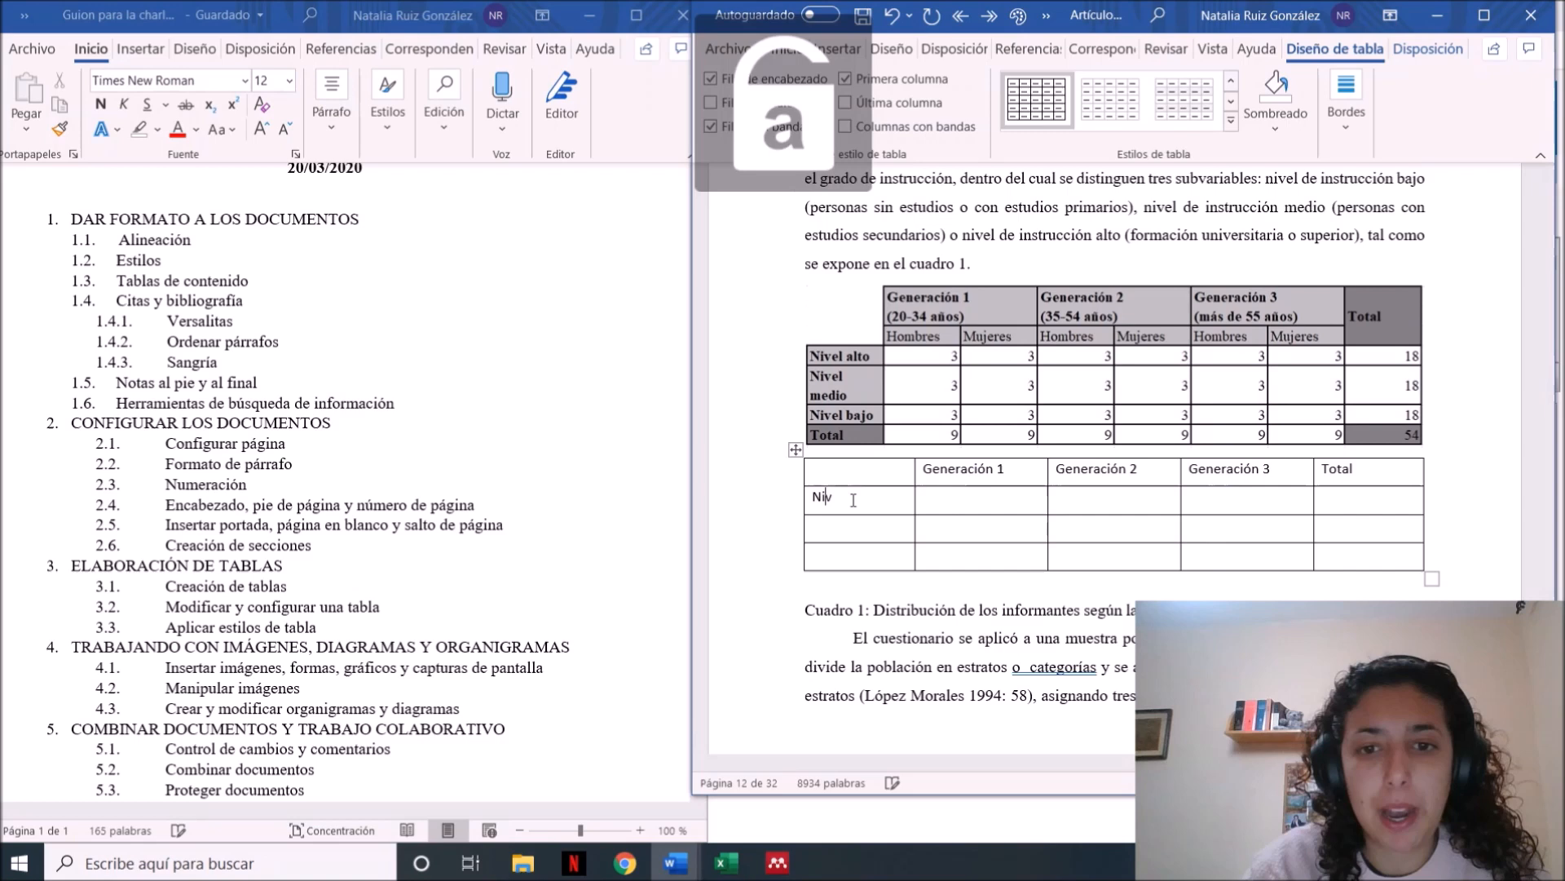
key(Down)
text(Nivel bajo)
key(BackSpace)
key(BackSpace)
key(BackSpace)
key(BackSpace)
text(medio)
key(Down)
key(Caps_Lock)
text(N)
key(Caps_Lock)
text(iv)
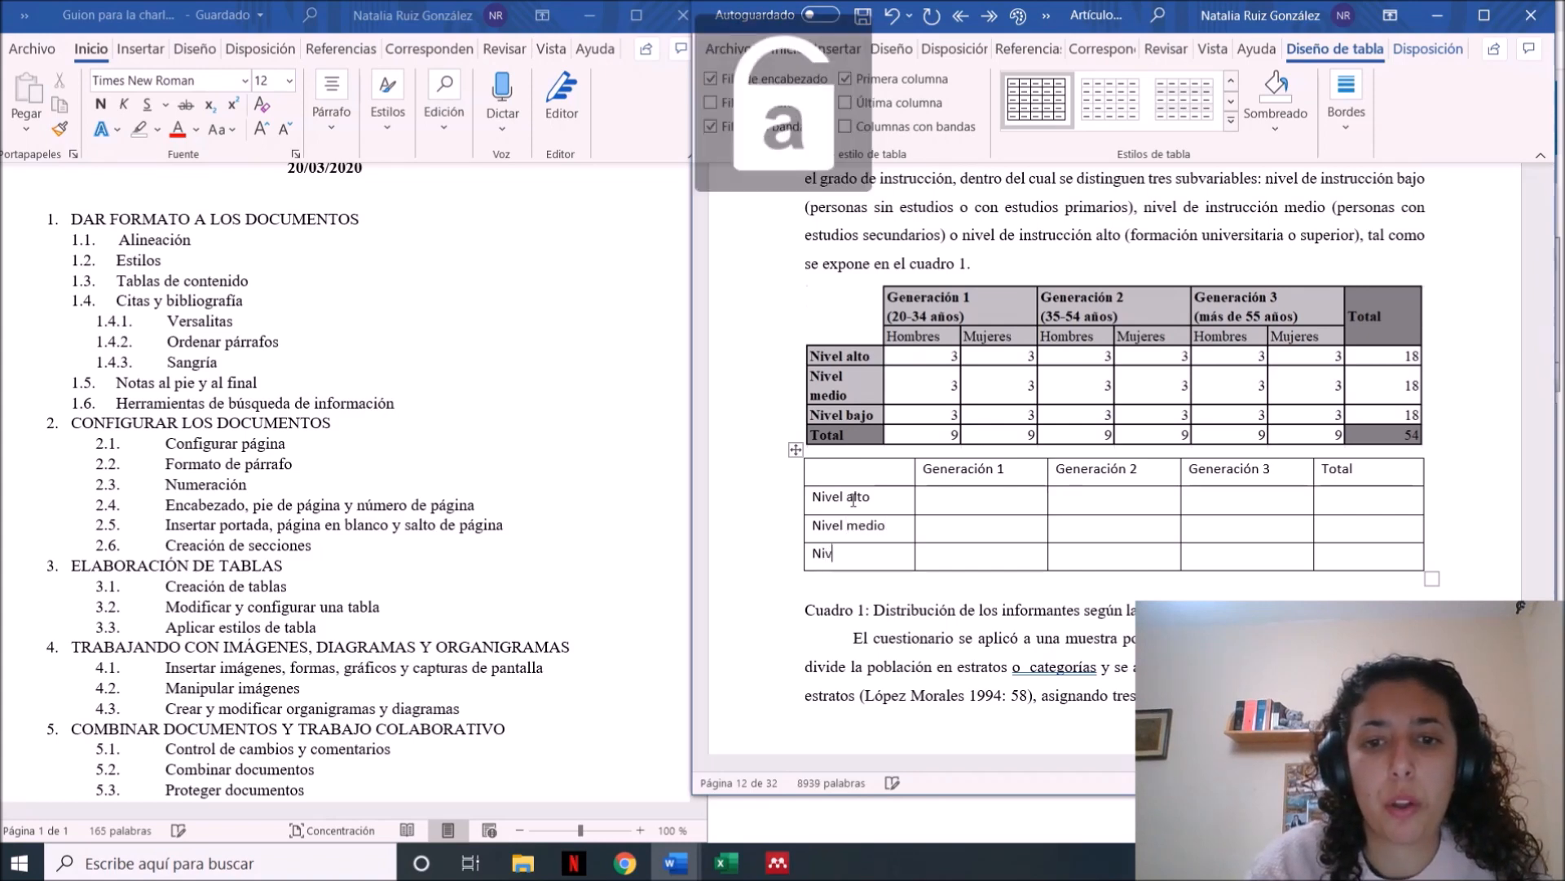
text(el bajo)
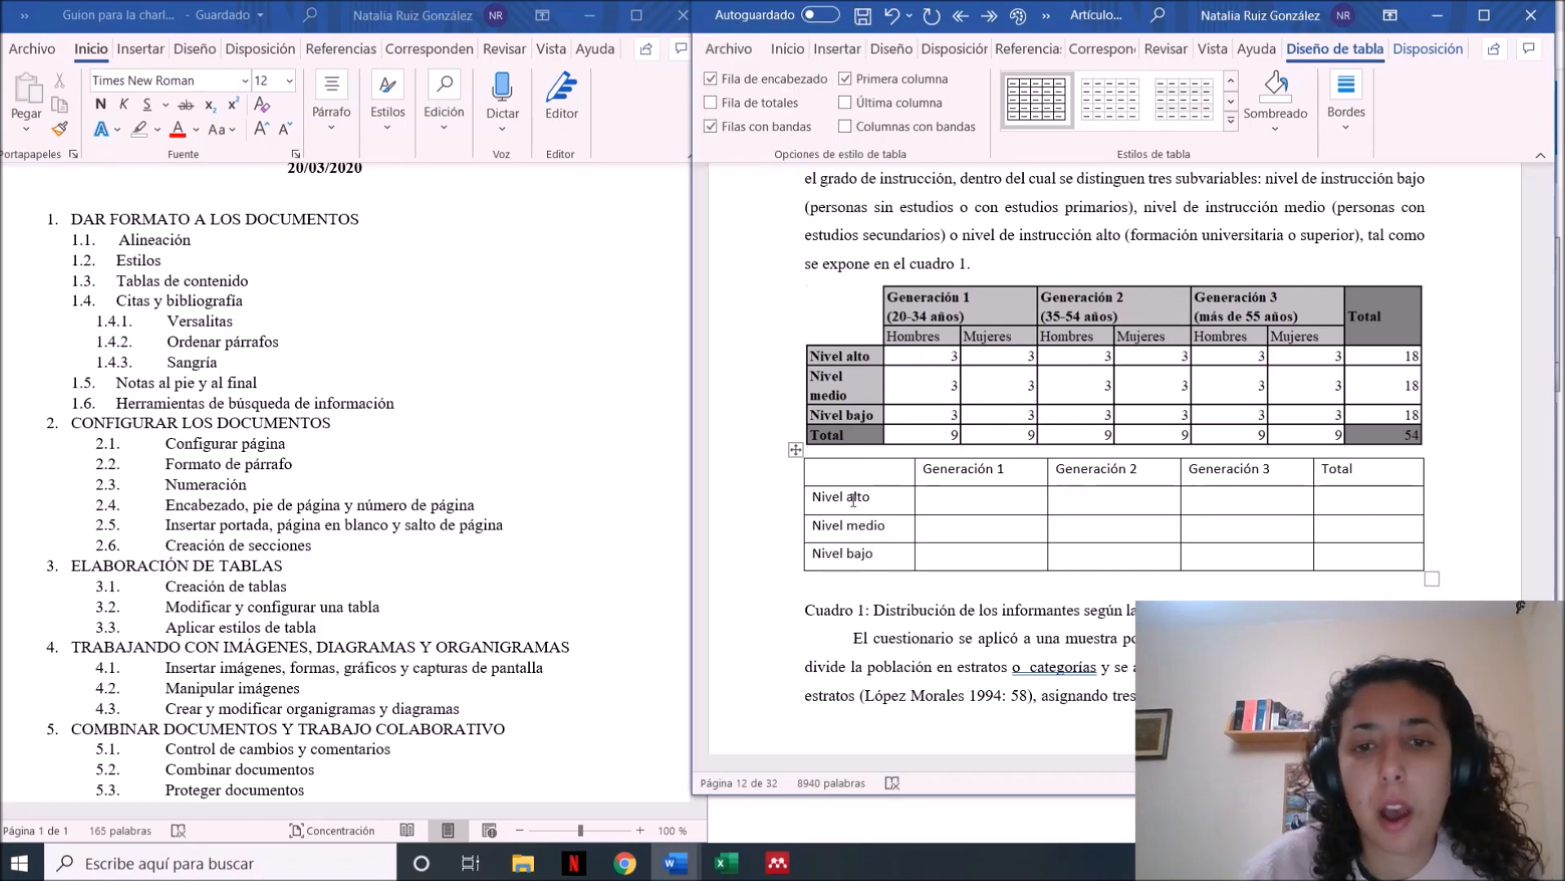
Add a row at the end of the new table and label it Total in the first column
click(942, 543)
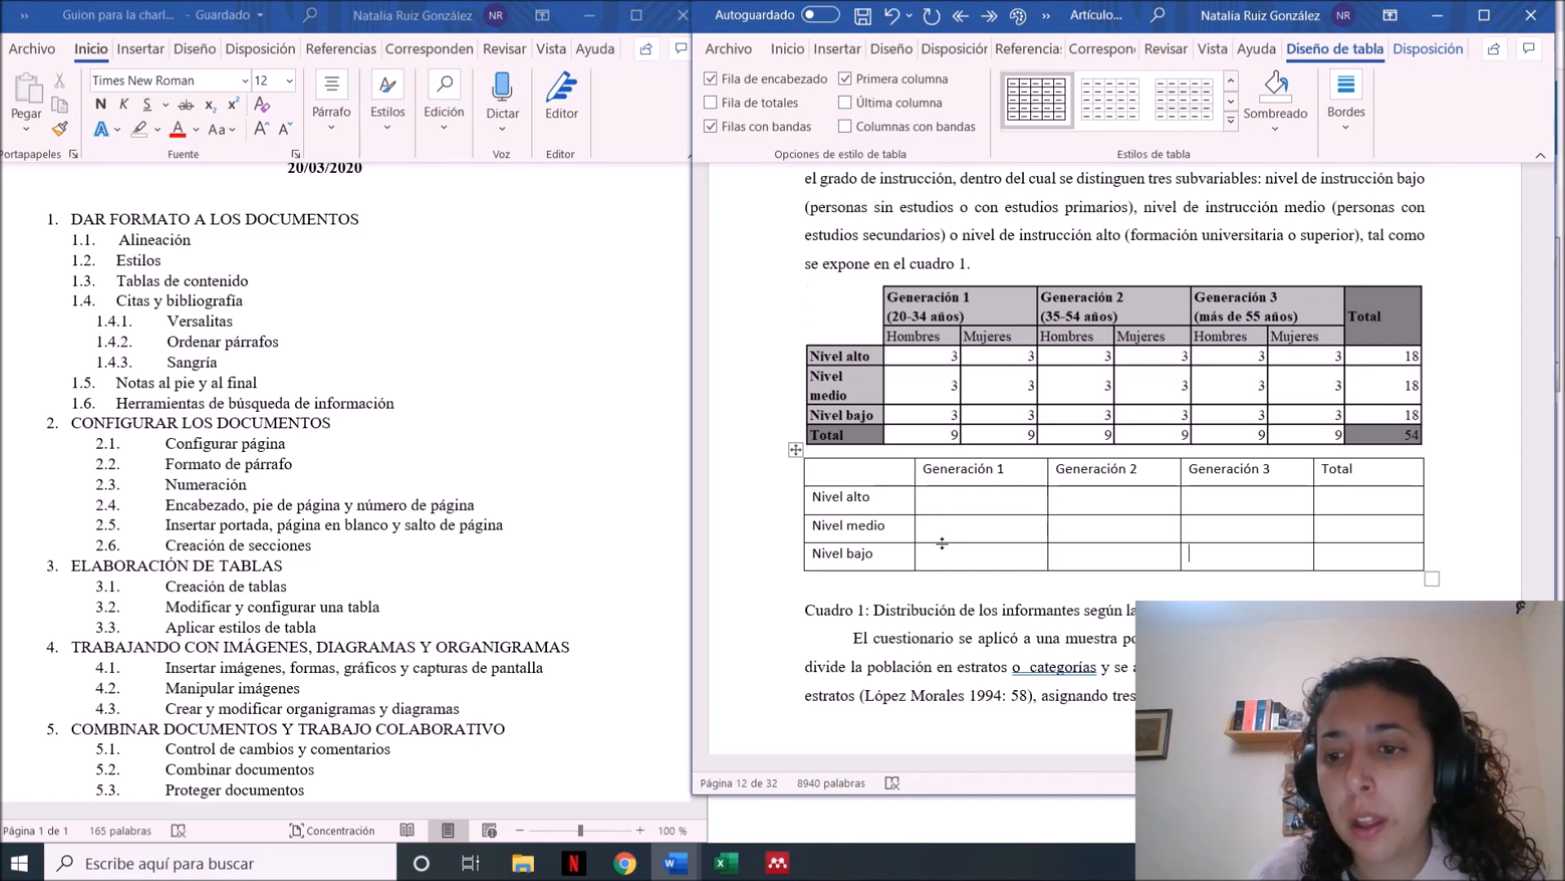
key(Tab)
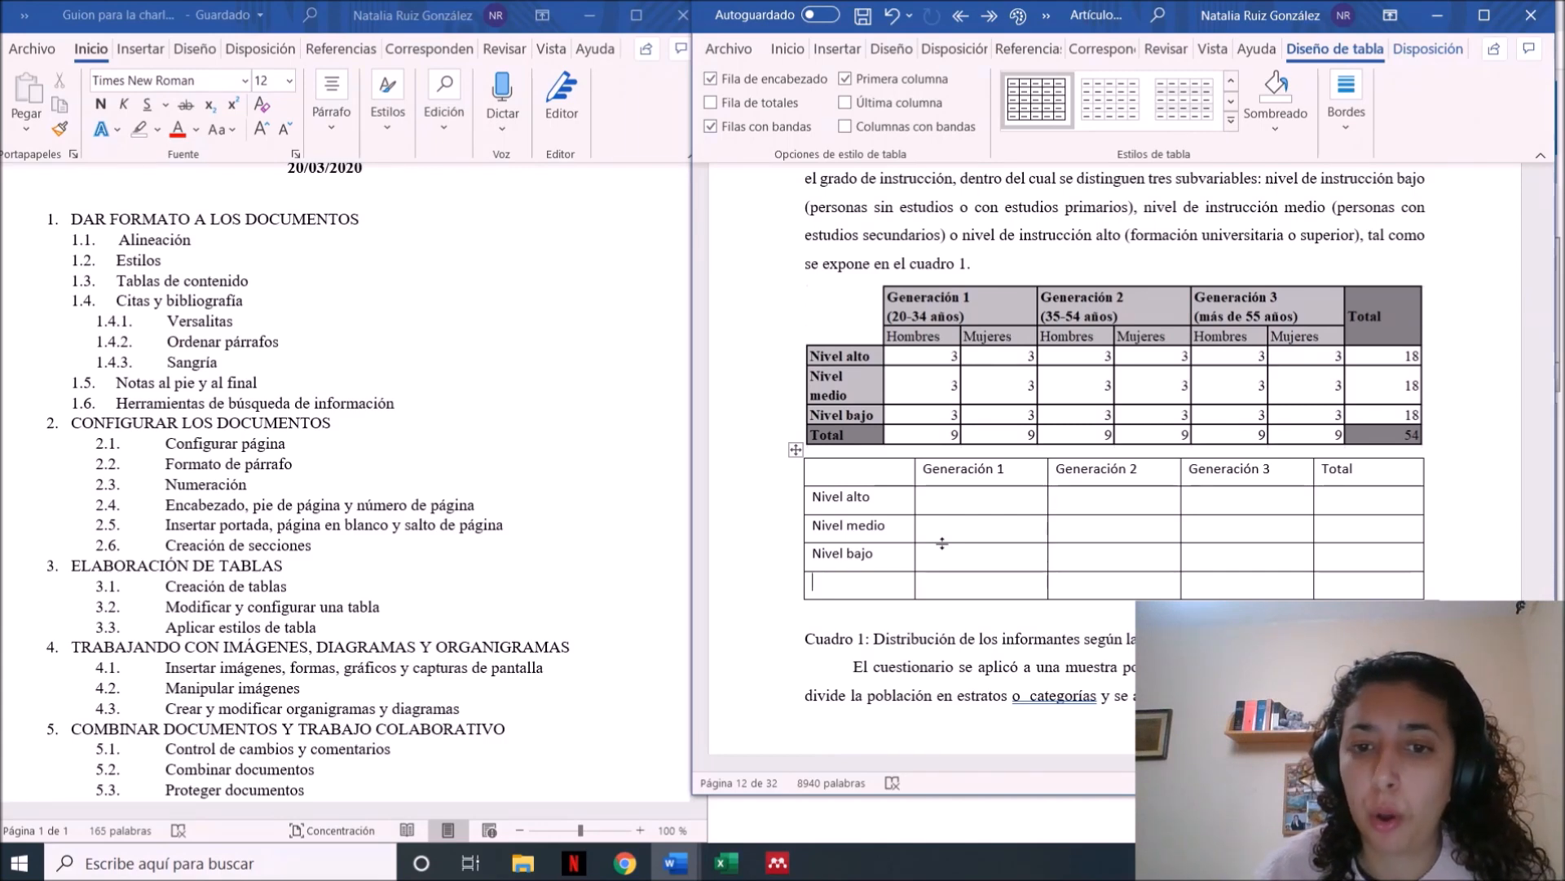
key(Caps_Lock)
text(T)
key(Caps_Lock)
text(otal)
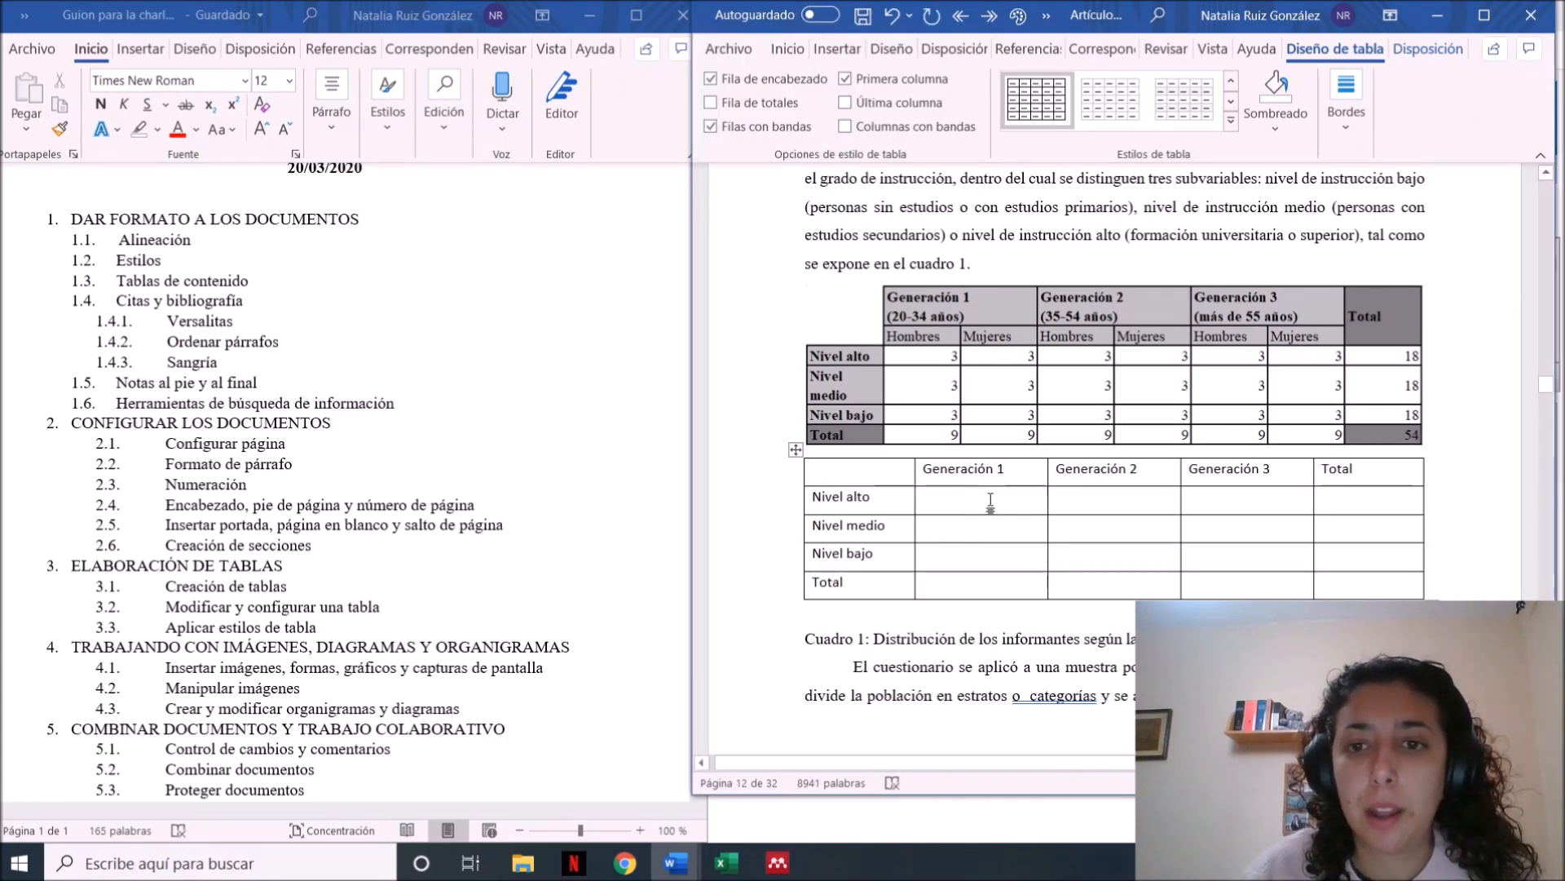
Insert an empty row above the Nivel alto row of the new table
click(957, 497)
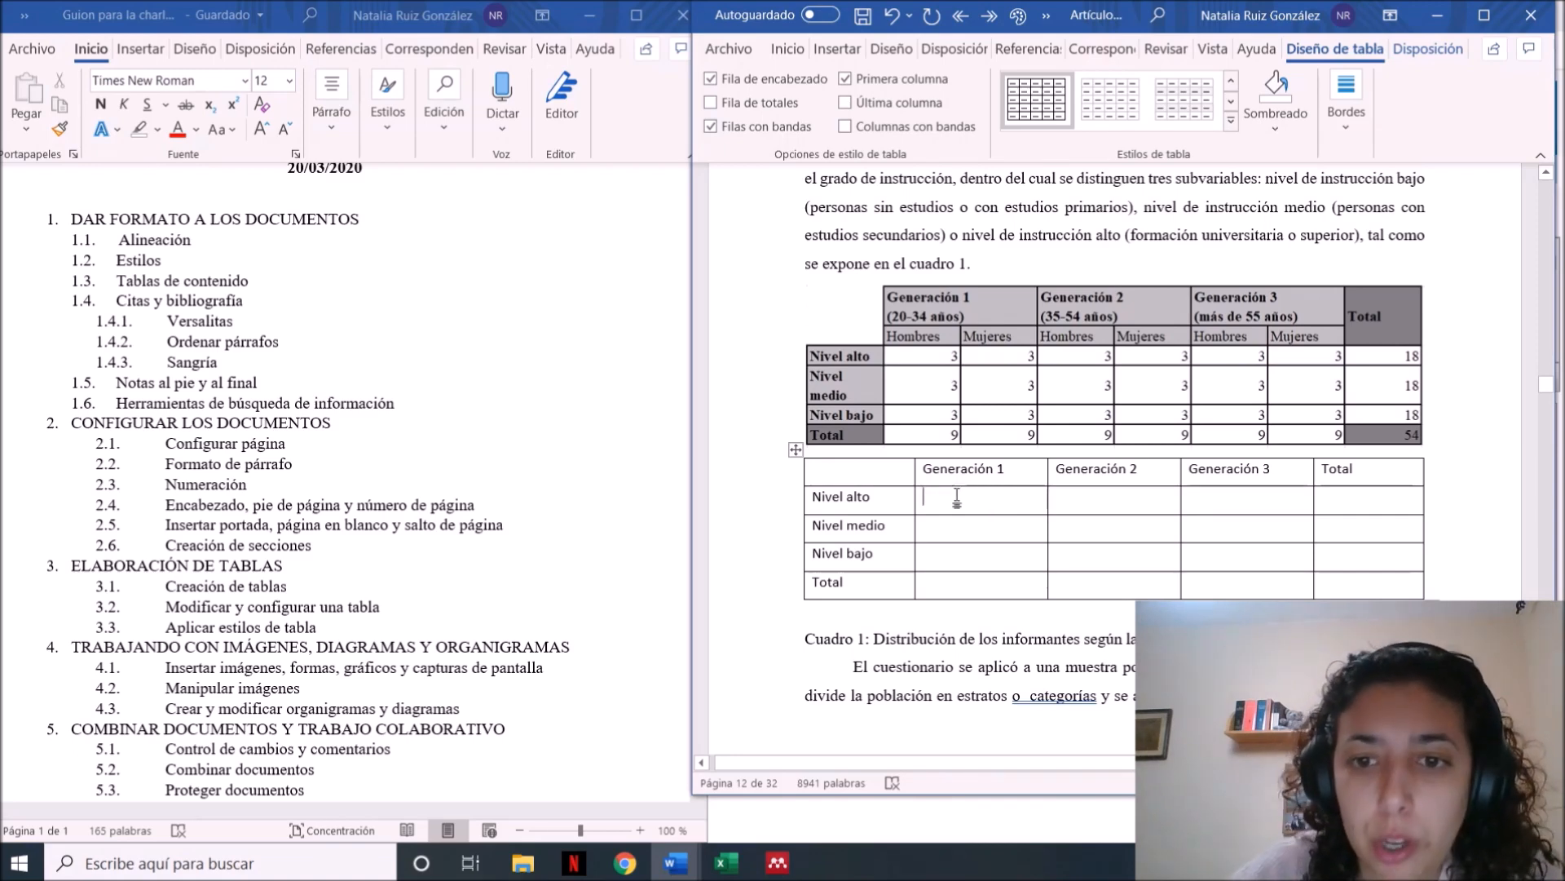
right_click(957, 498)
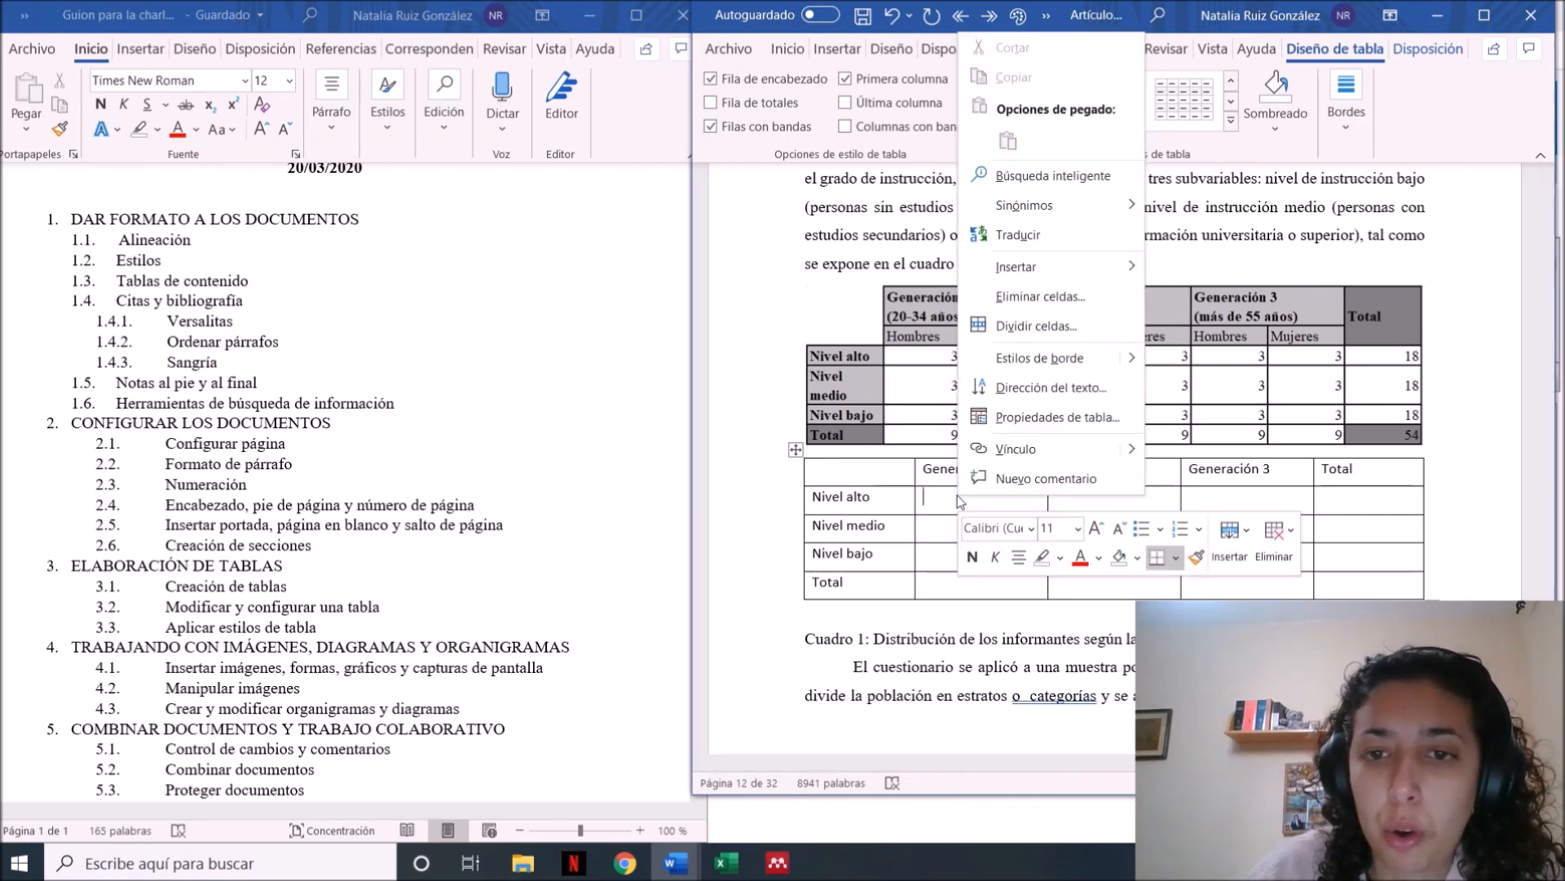
mouse_move(1049, 269)
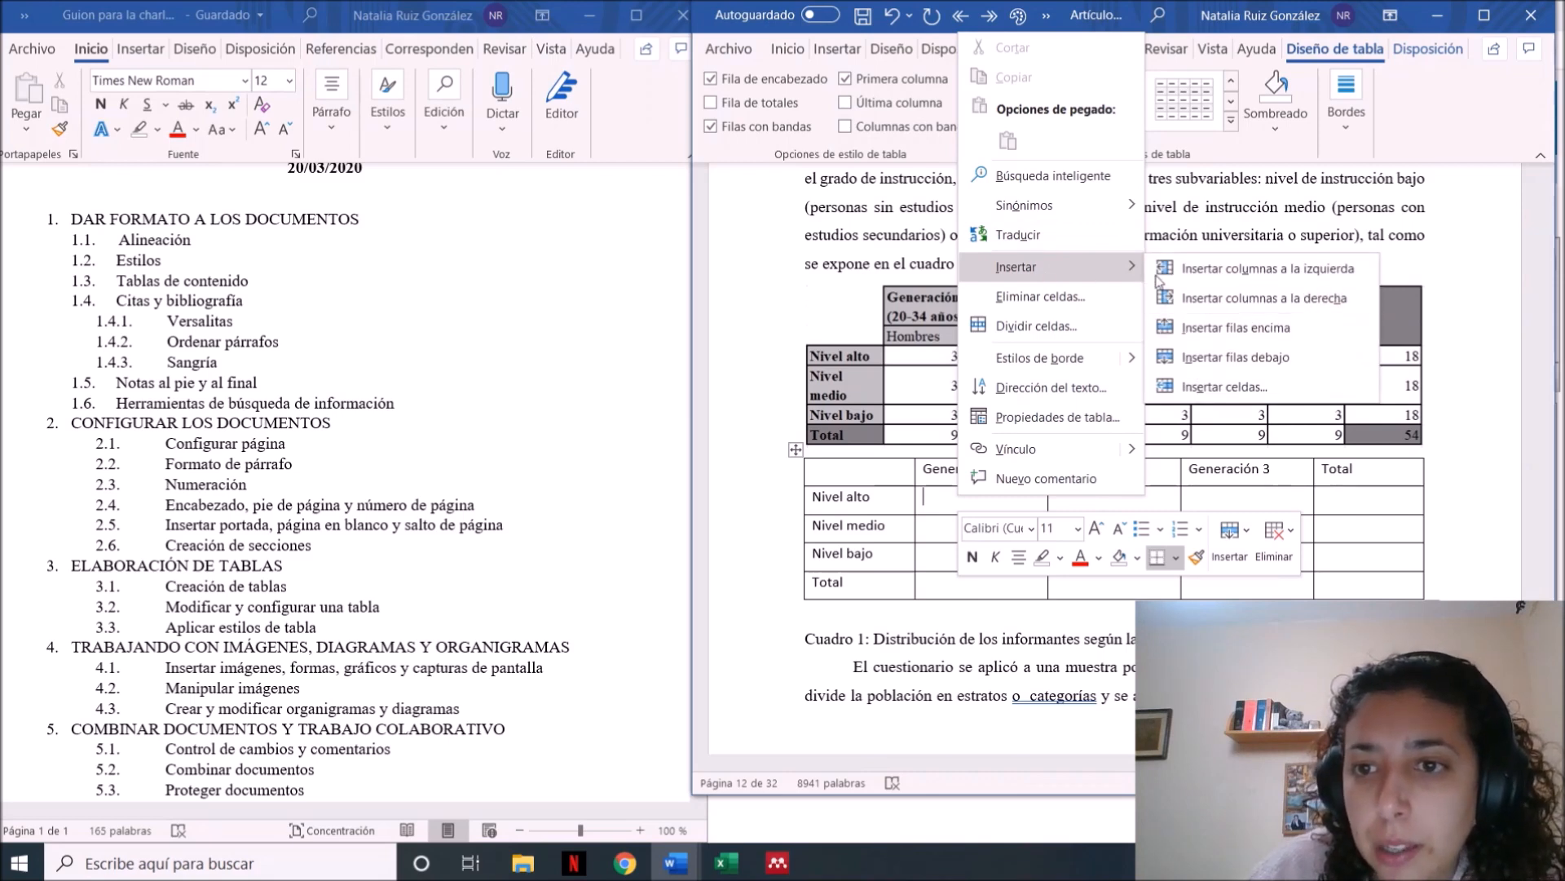
click(1223, 329)
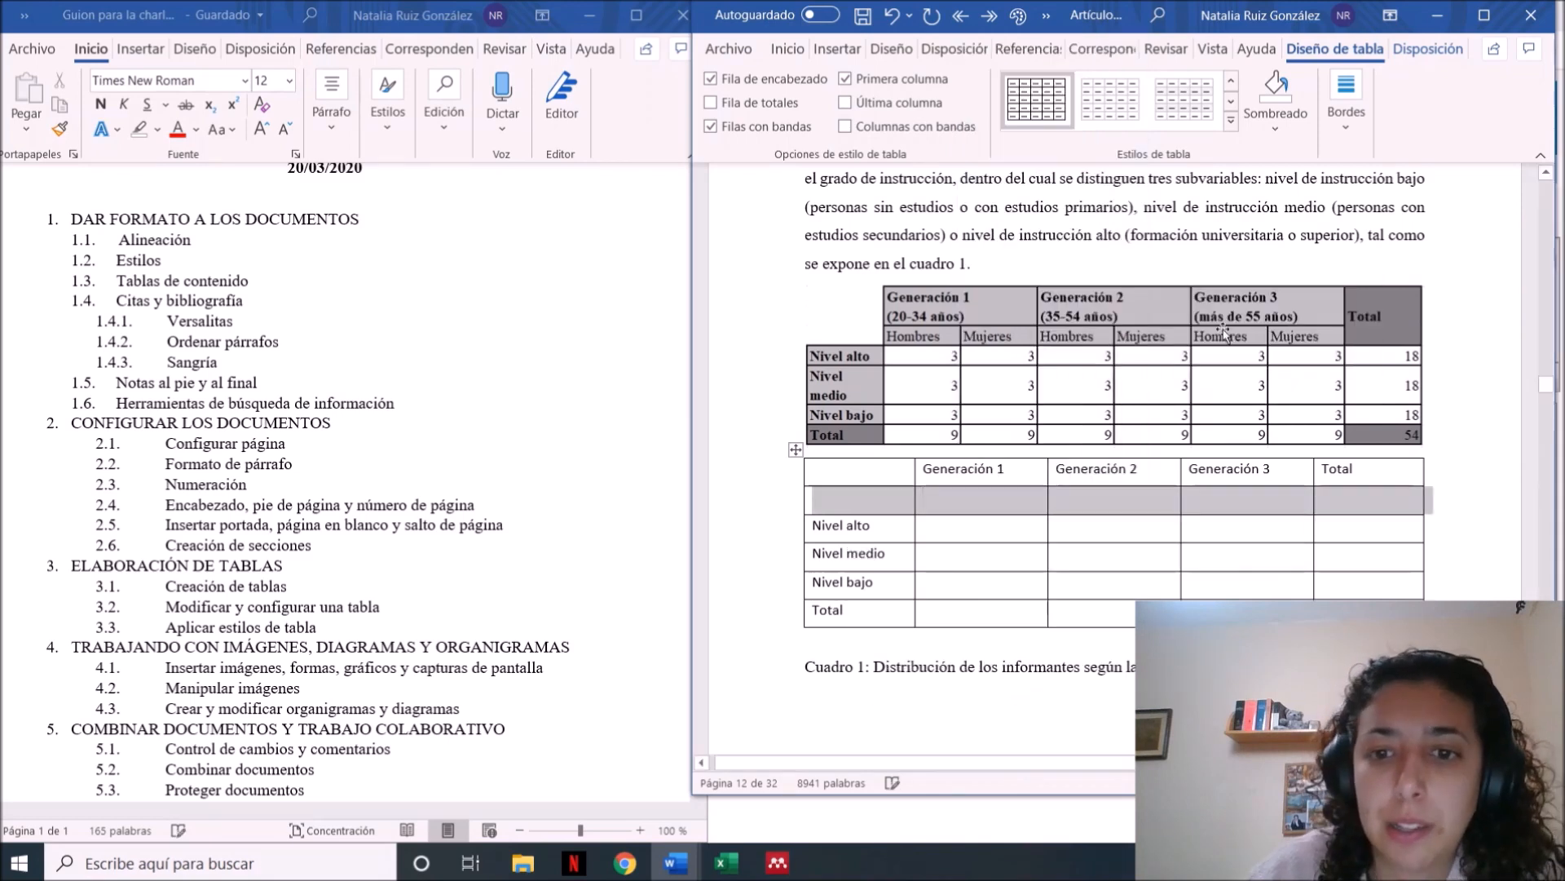
Split the empty cell below the Generación 1 heading into 2 columns and 1 row
click(931, 492)
right_click(944, 511)
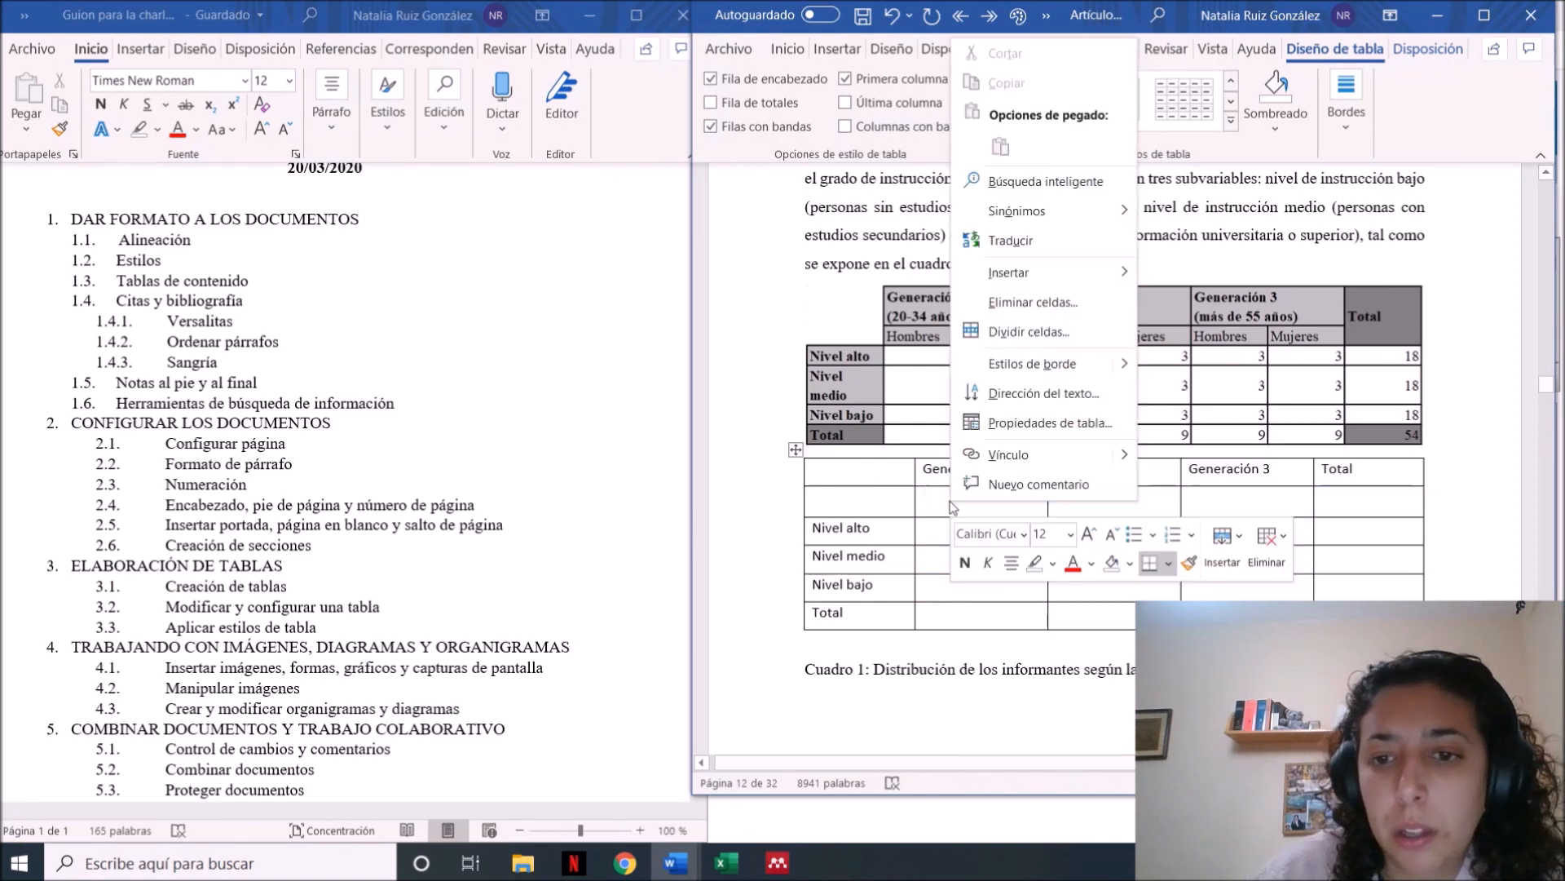
click(1089, 330)
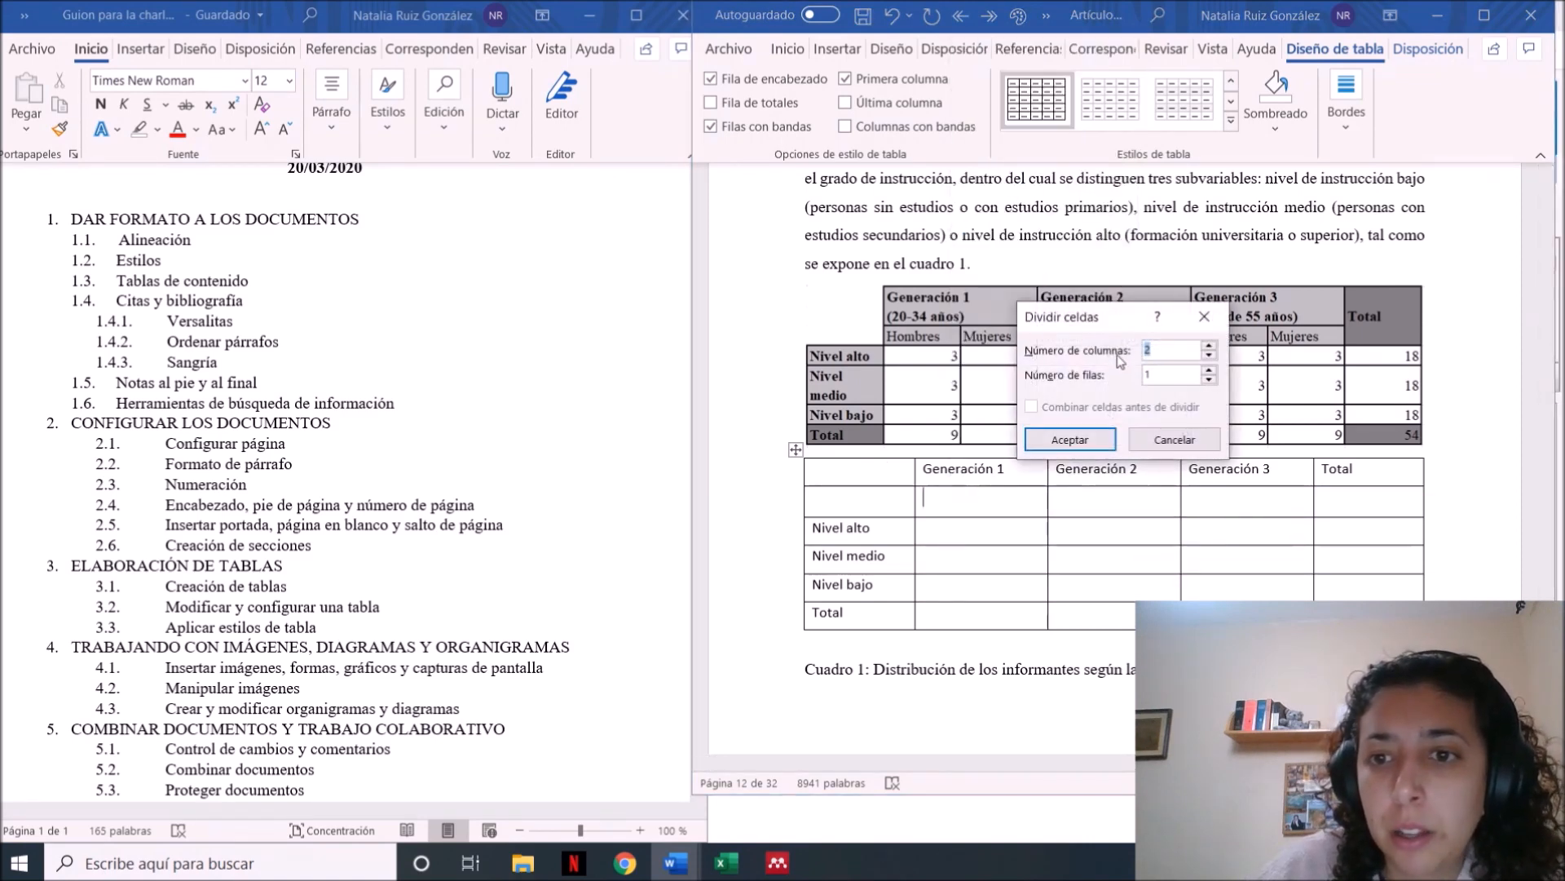
click(1099, 444)
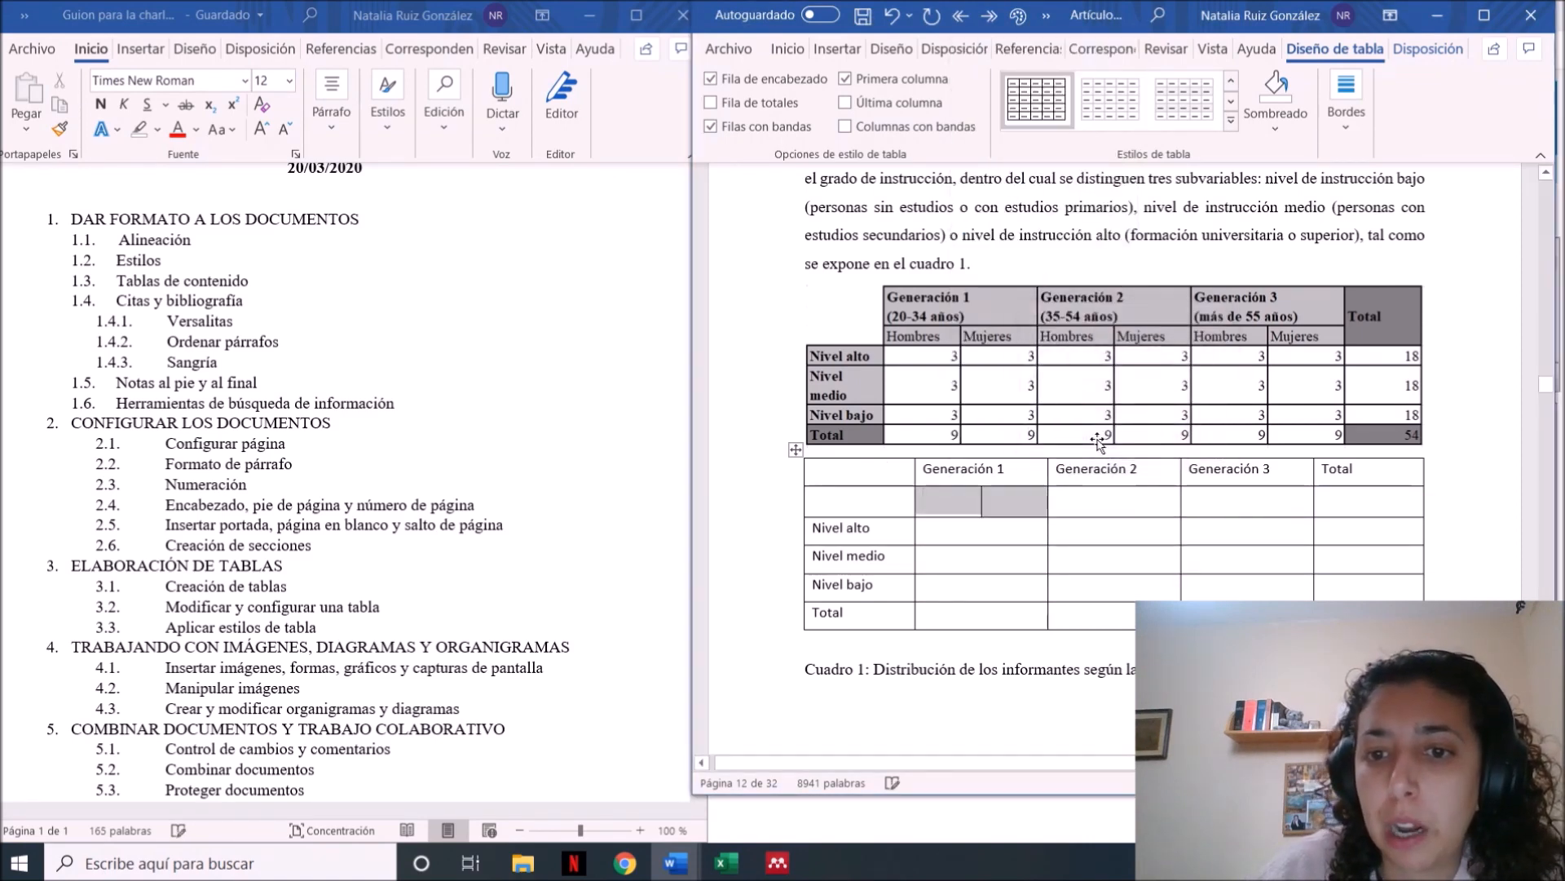
Split the empty cell below the Generación 2 heading into two columns
click(1109, 533)
drag(1088, 501, 1207, 501)
right_click(1101, 495)
click(1101, 495)
click(1100, 494)
right_click(1099, 494)
right_click(1099, 493)
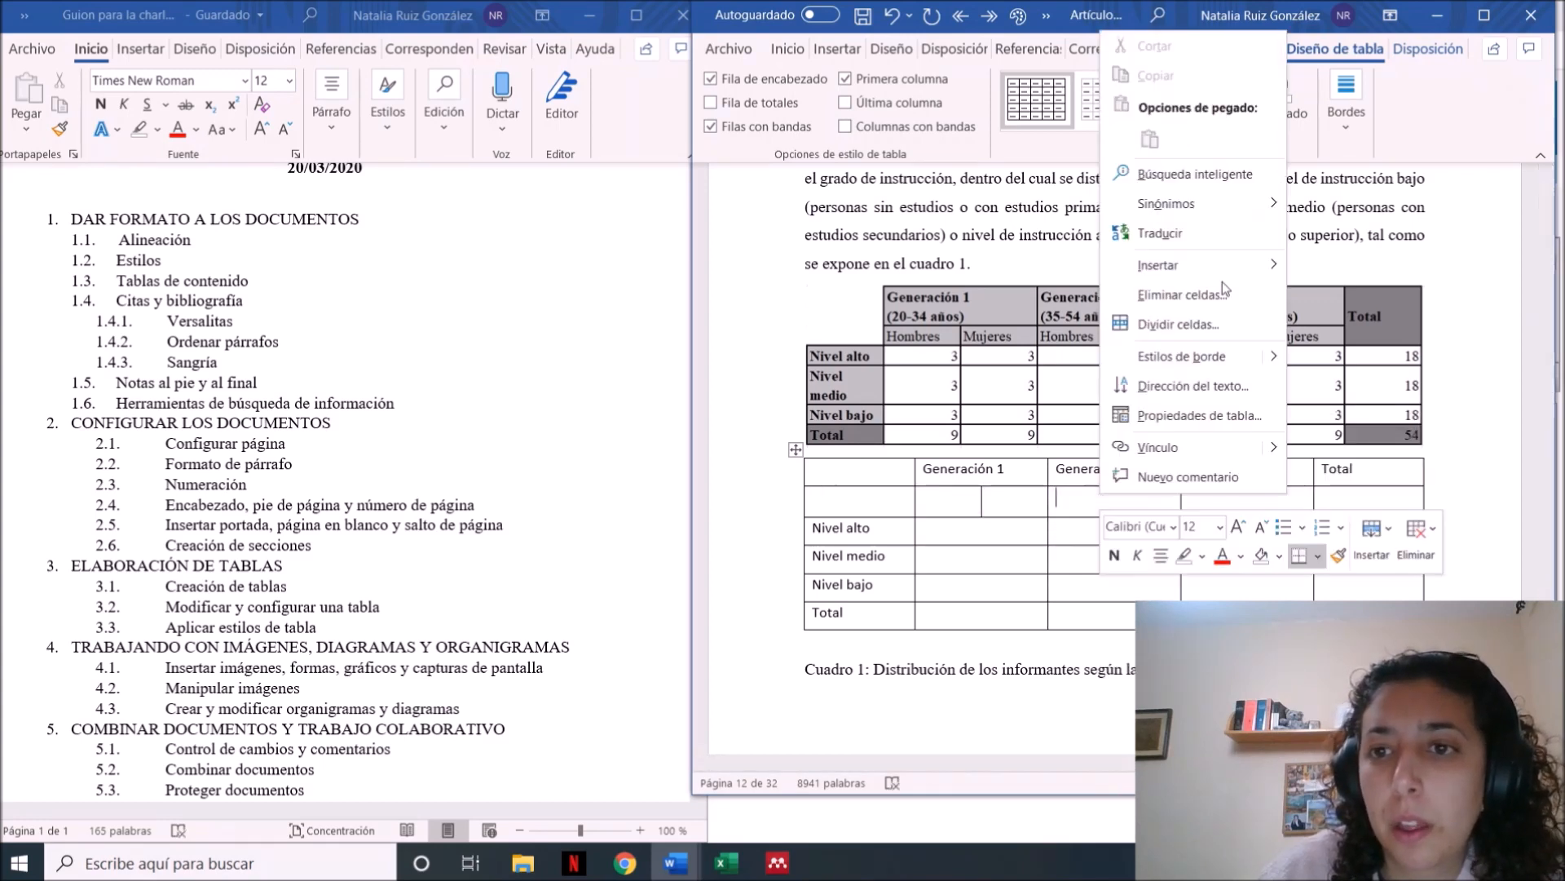
click(1240, 322)
click(1070, 440)
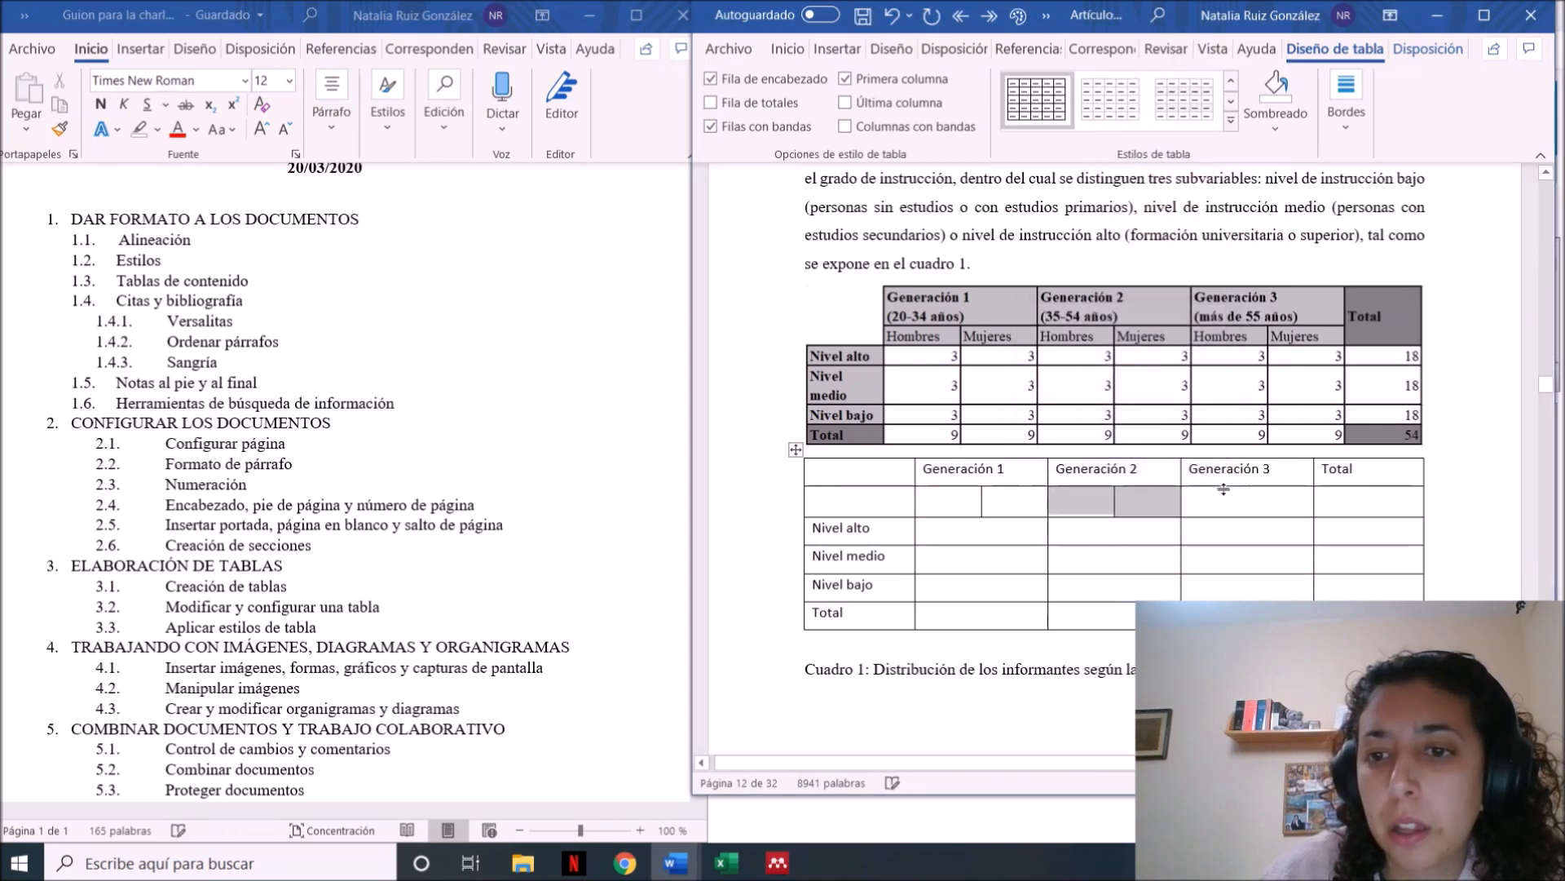
Split the empty cell below the Generación 3 heading into 2 columns and 1 row
right_click(1231, 493)
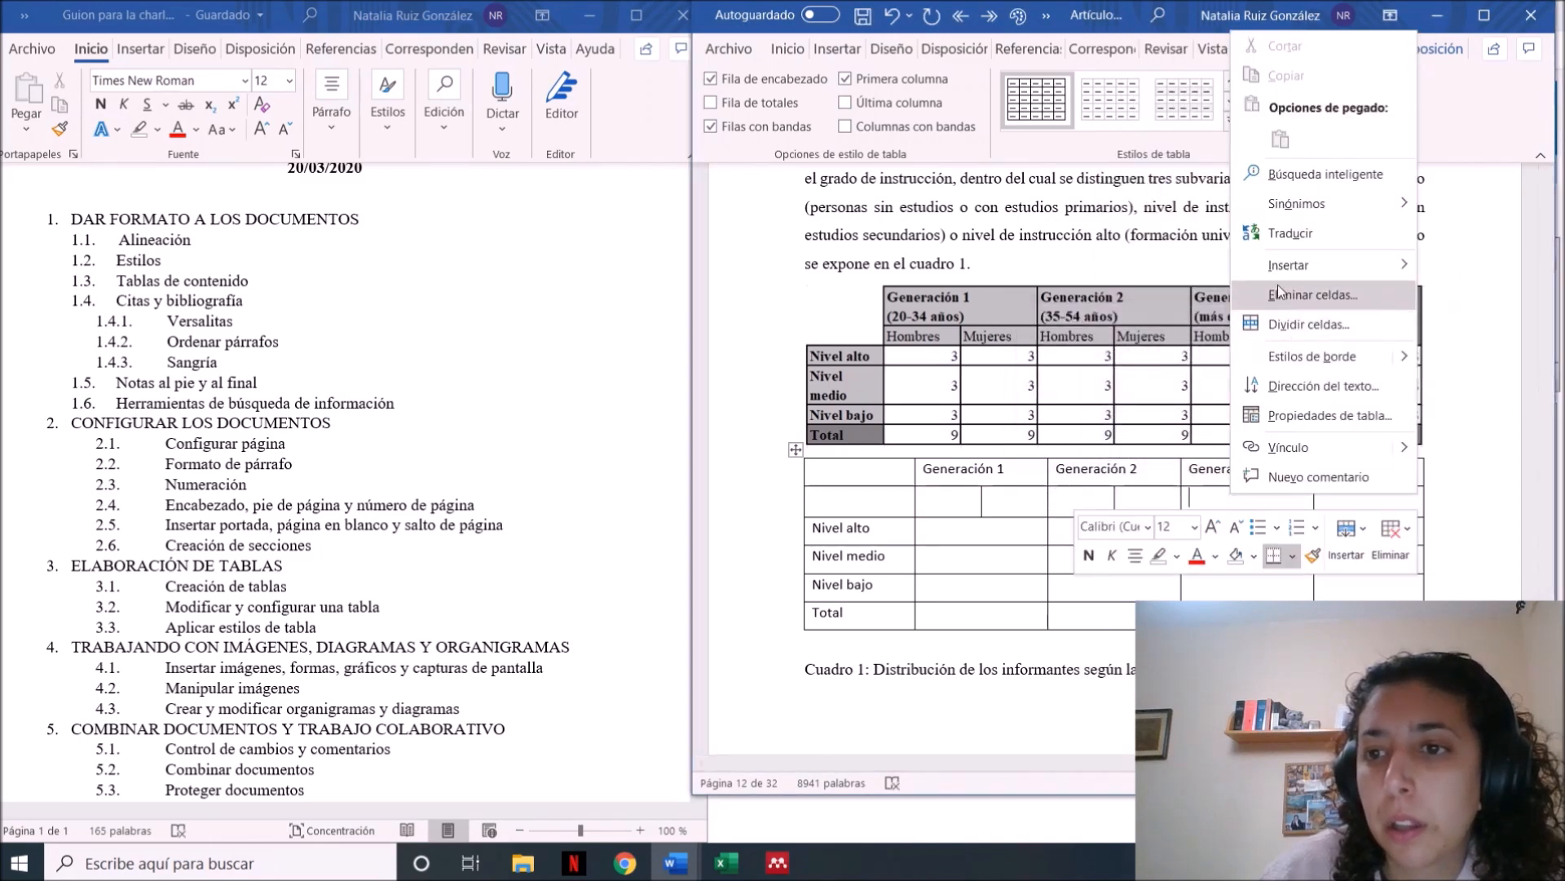
click(1288, 322)
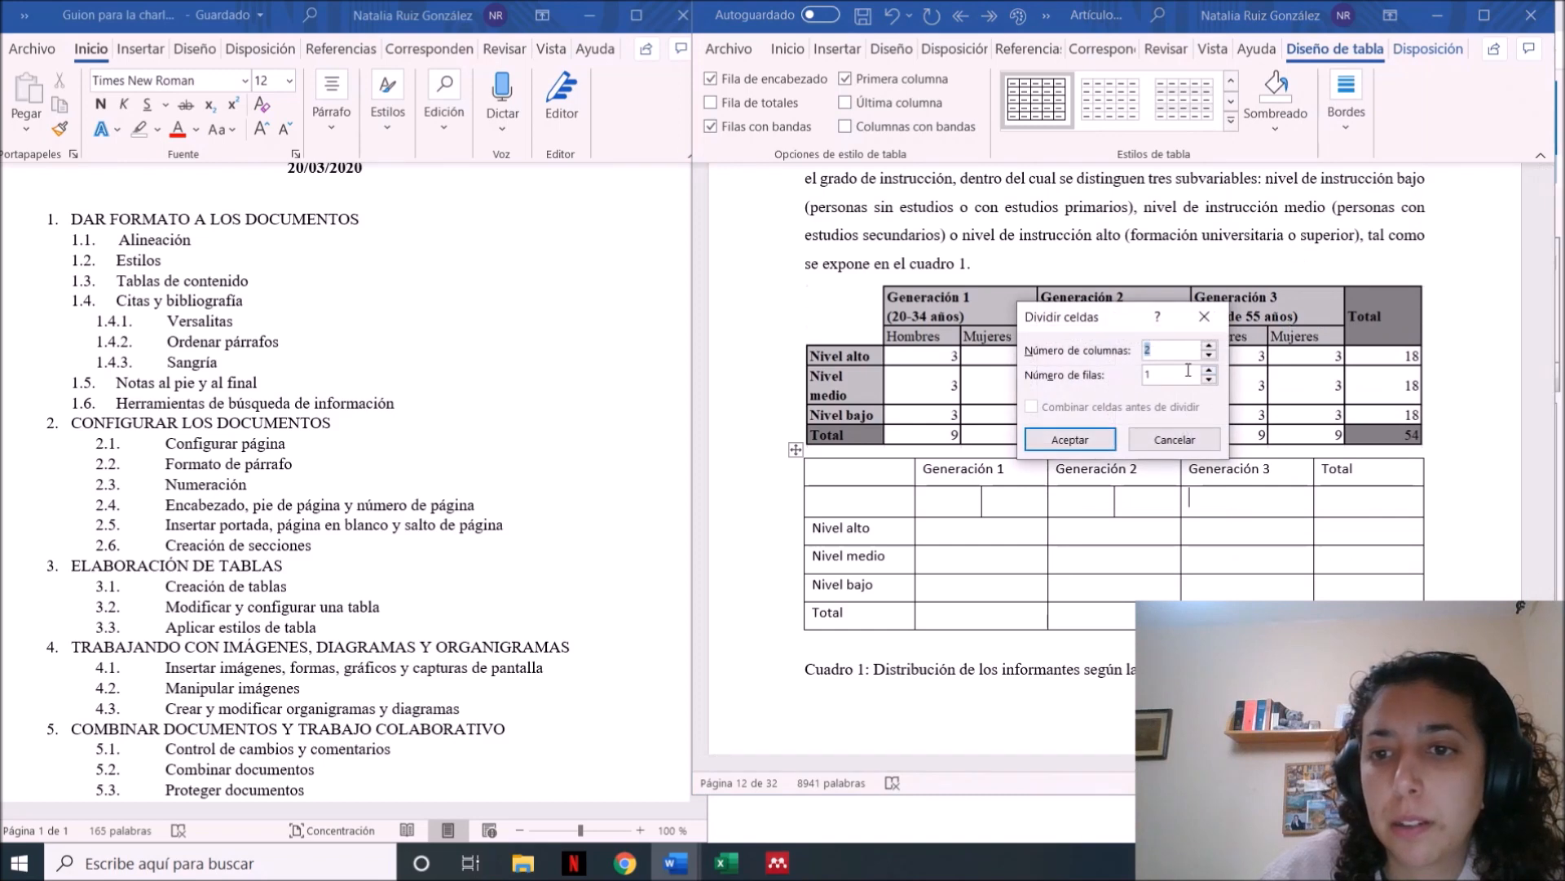
click(1092, 441)
Enter the subheadings Hombres and Mujeres in the two cells below Generación 1
click(954, 500)
key(Caps_Lock)
text(H)
key(Caps_Lock)
text(ombres)
key(Tab)
key(Caps_Lock)
text(M)
Enter the subheadings Hombres and Mujeres in the two cells below Generación 2
key(Caps_Lock)
text(ujeres)
key(Tab)
key(Caps_Lock)
text(H)
key(Caps_Lock)
text(ombres)
key(Tab)
key(Caps_Lock)
text(M)
Enter the subheadings Hombres and Mujeres in the two cells below Generación 3
key(Caps_Lock)
text(ujeres)
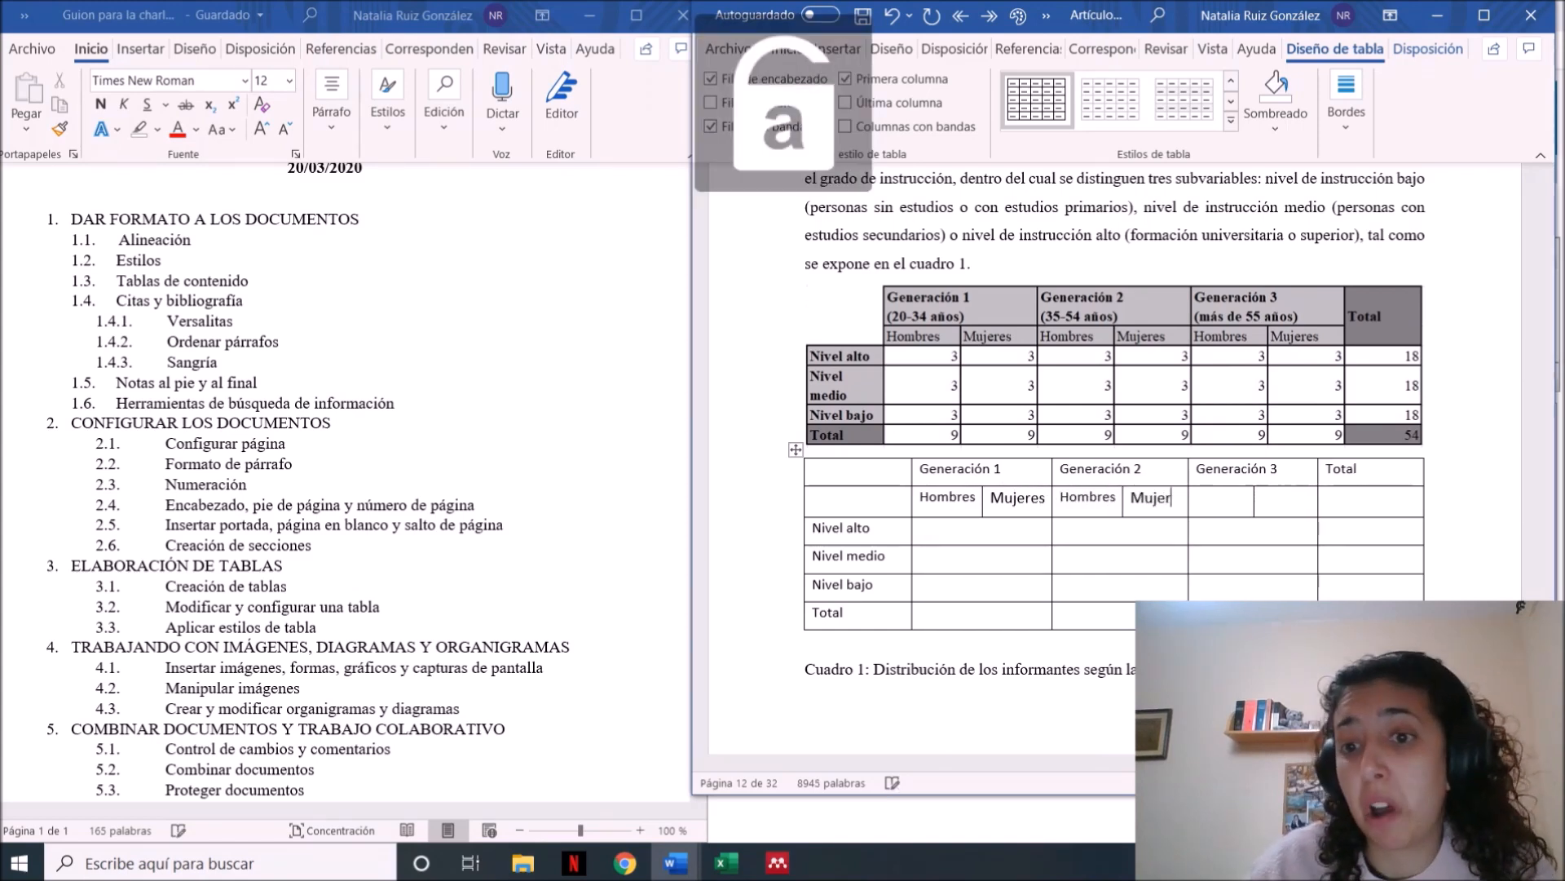
key(Tab)
key(Caps_Lock)
text(H)
key(Caps_Lock)
text(ombres)
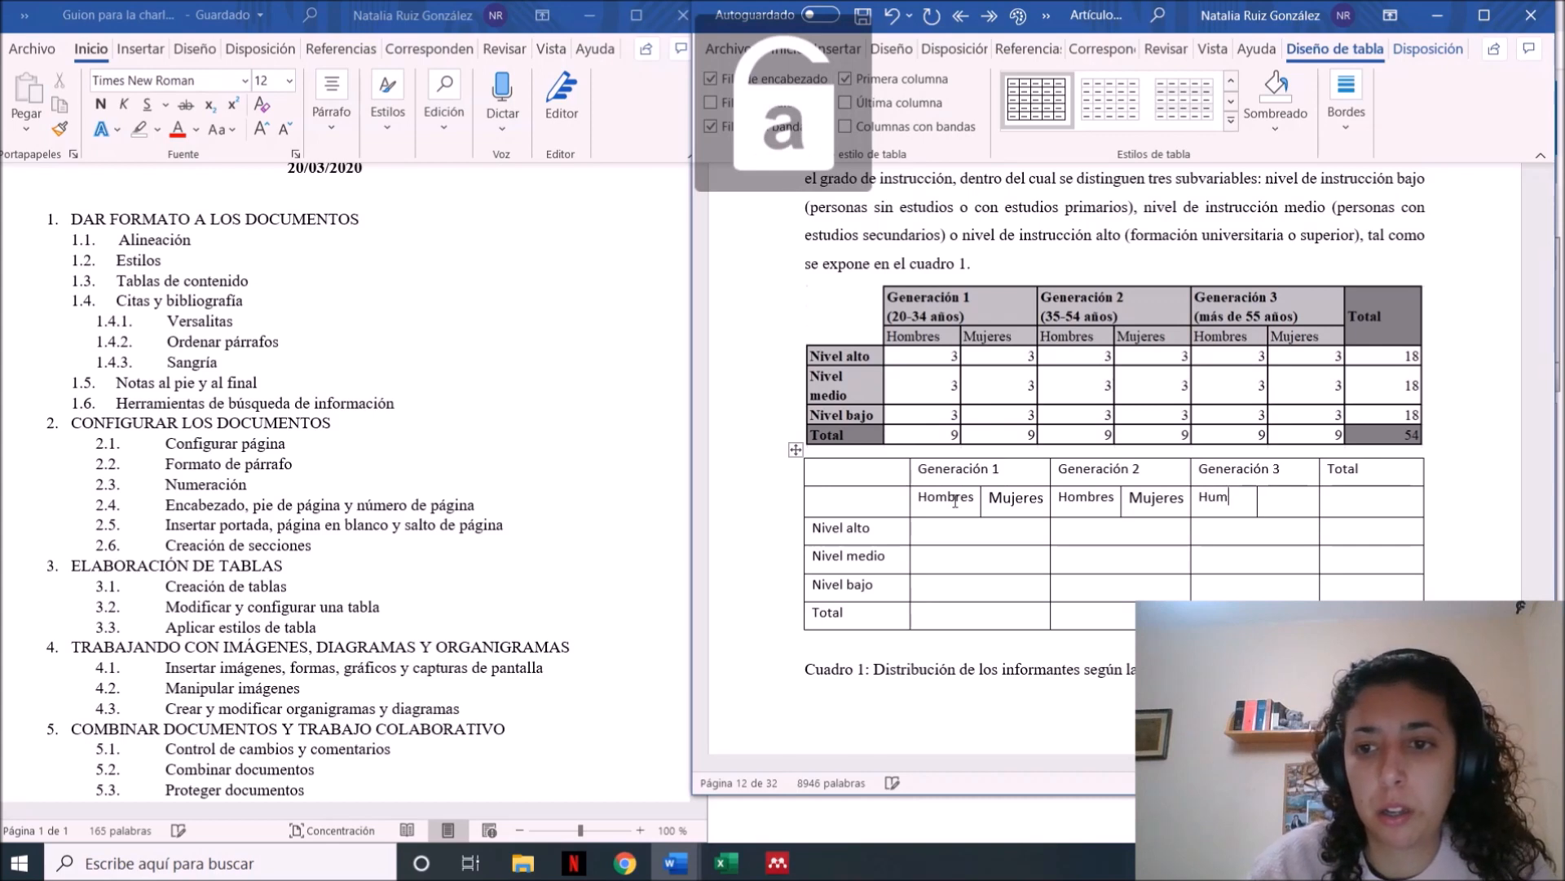
key(Tab)
key(Caps_Lock)
text(M)
key(Caps_Lock)
text(ujeres)
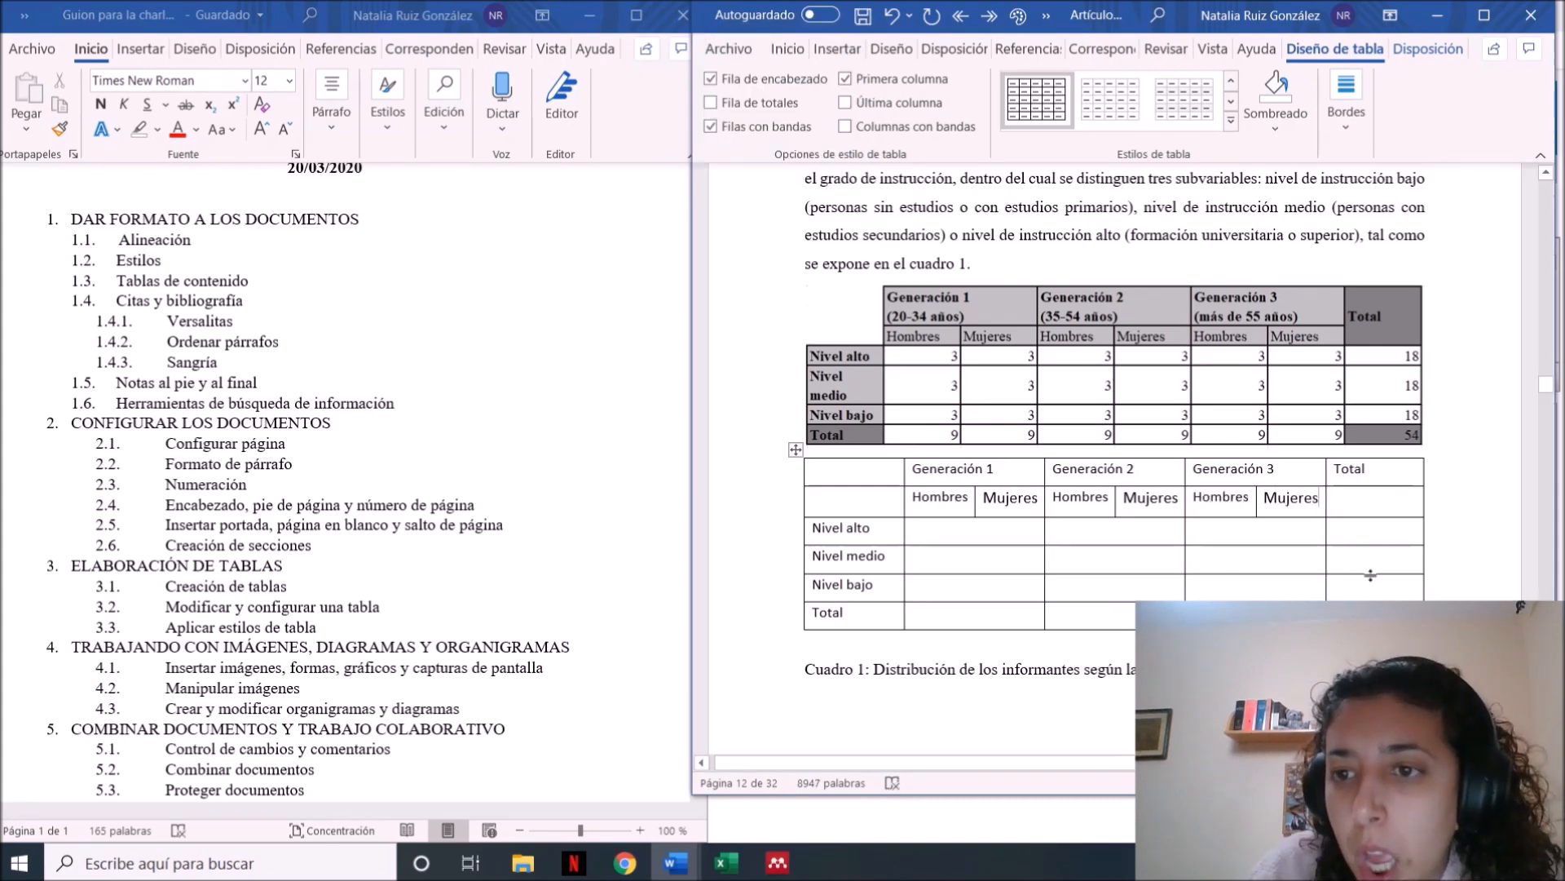
Merge the Total column heading with the empty cell directly below it
drag(1359, 477, 1360, 501)
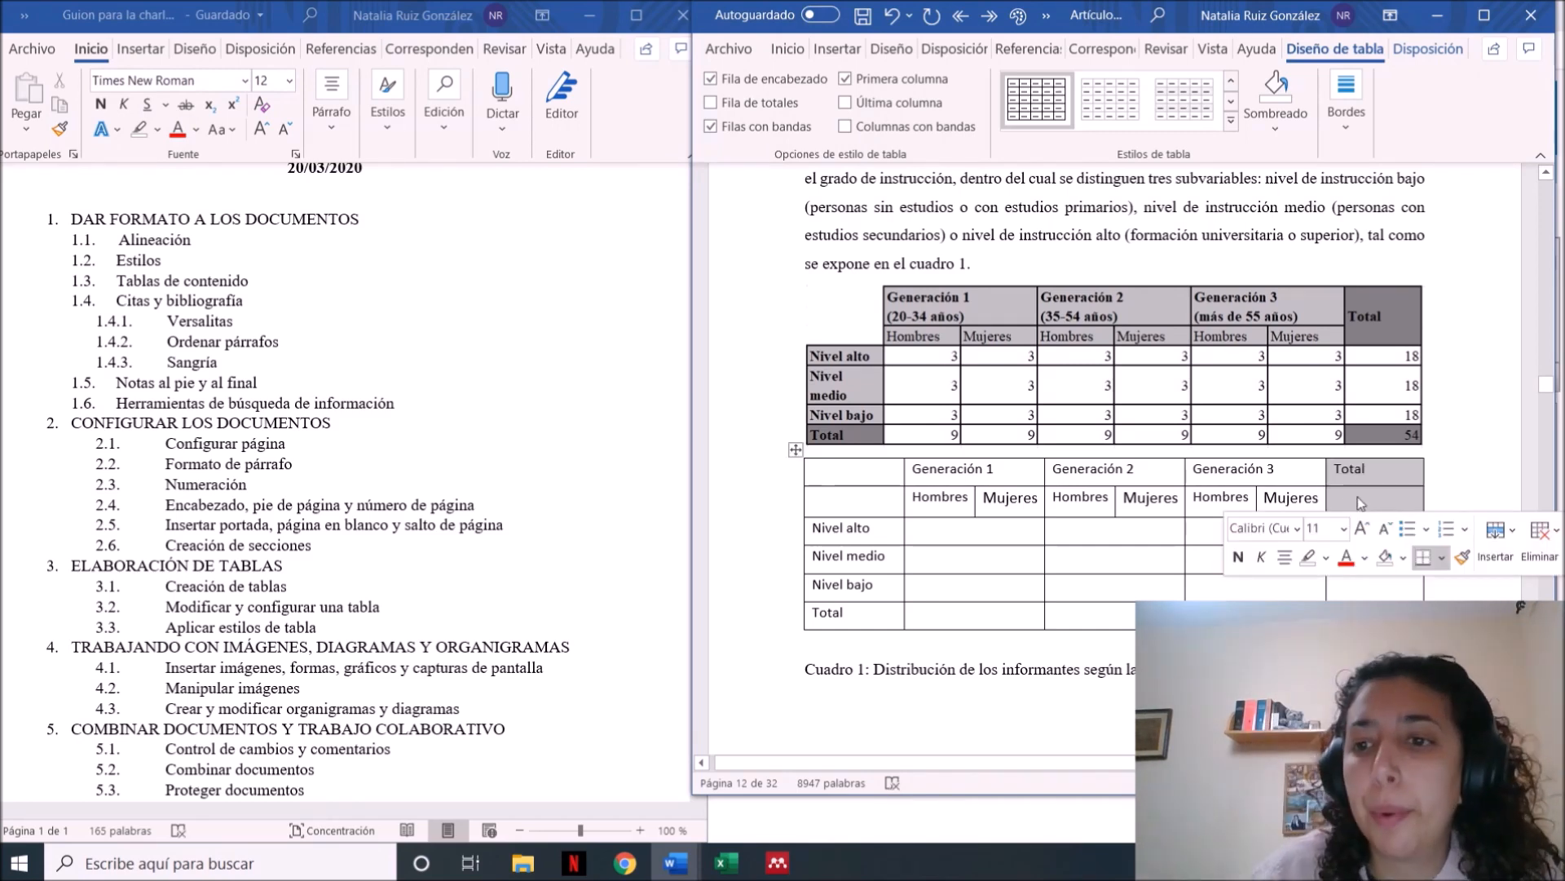
right_click(1360, 500)
click(1403, 543)
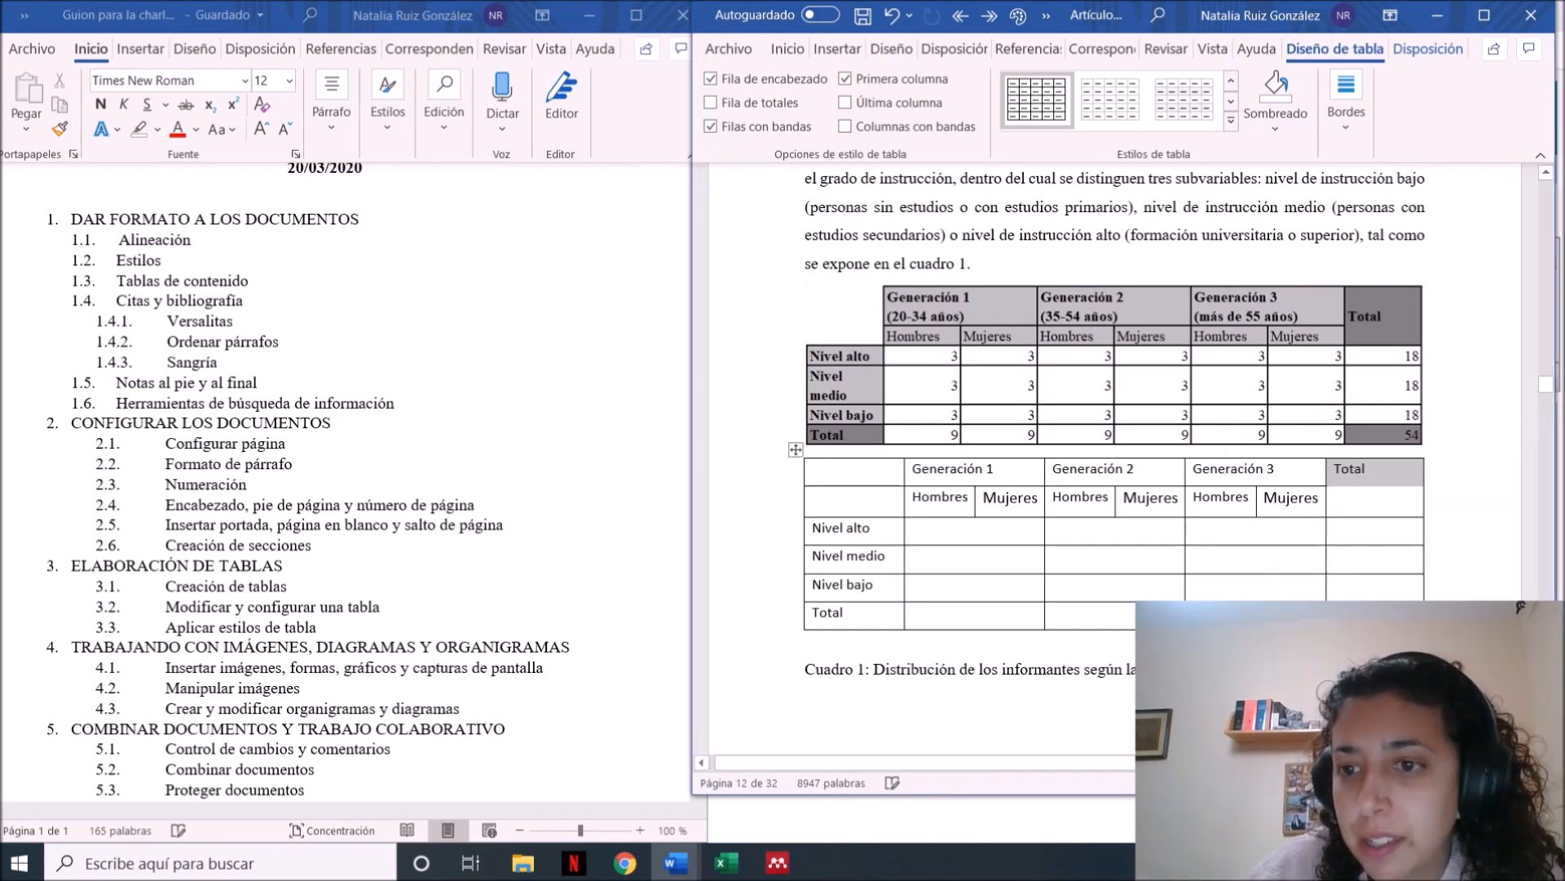
click(1342, 560)
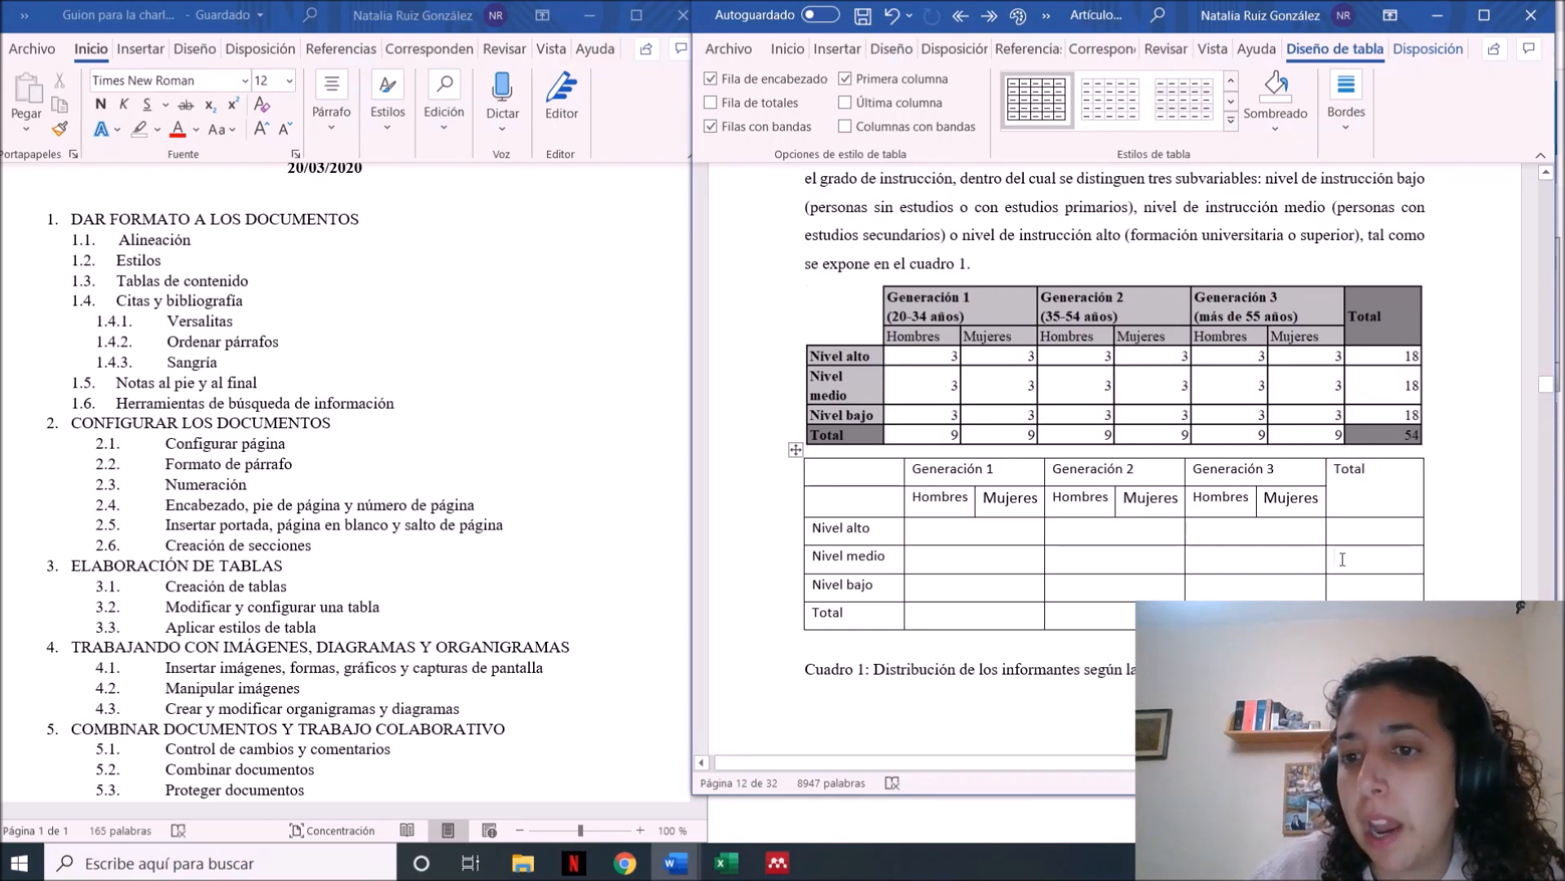
click(946, 531)
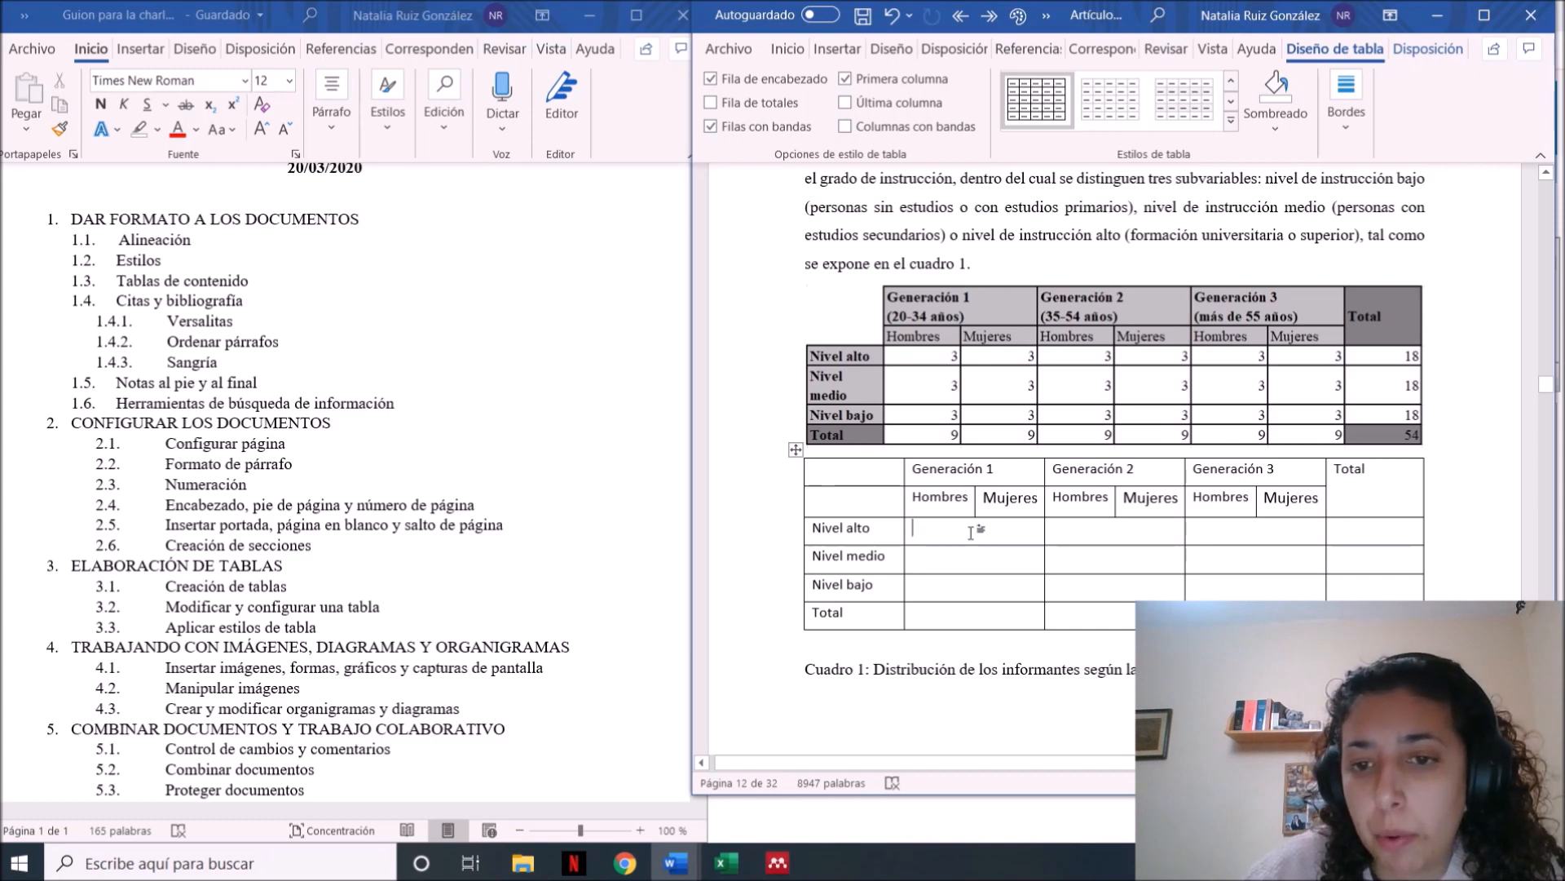
drag(970, 532, 1200, 545)
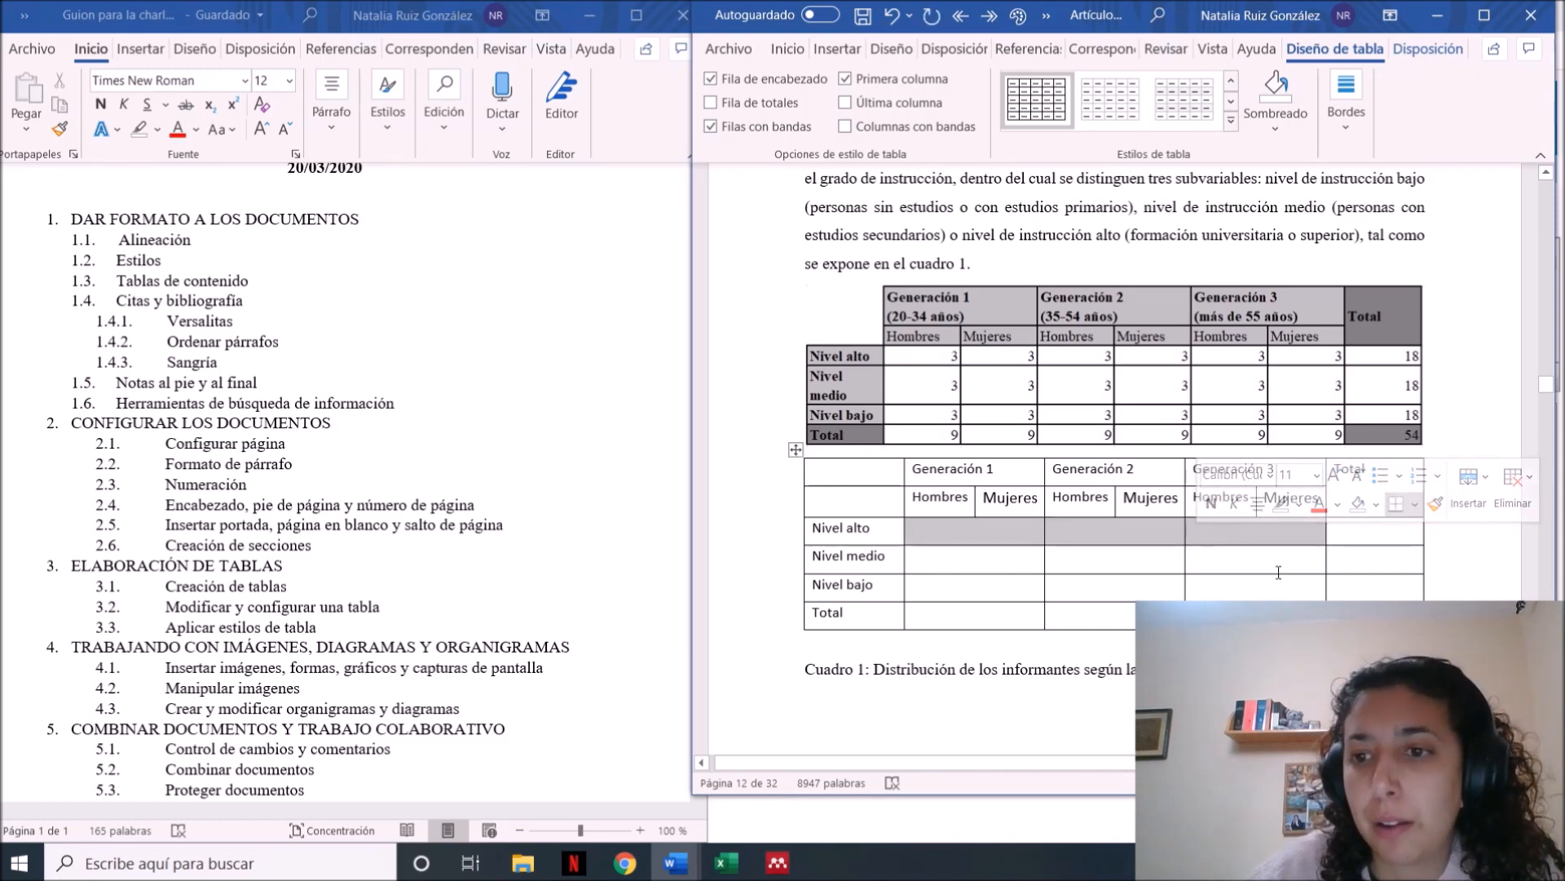
click(951, 591)
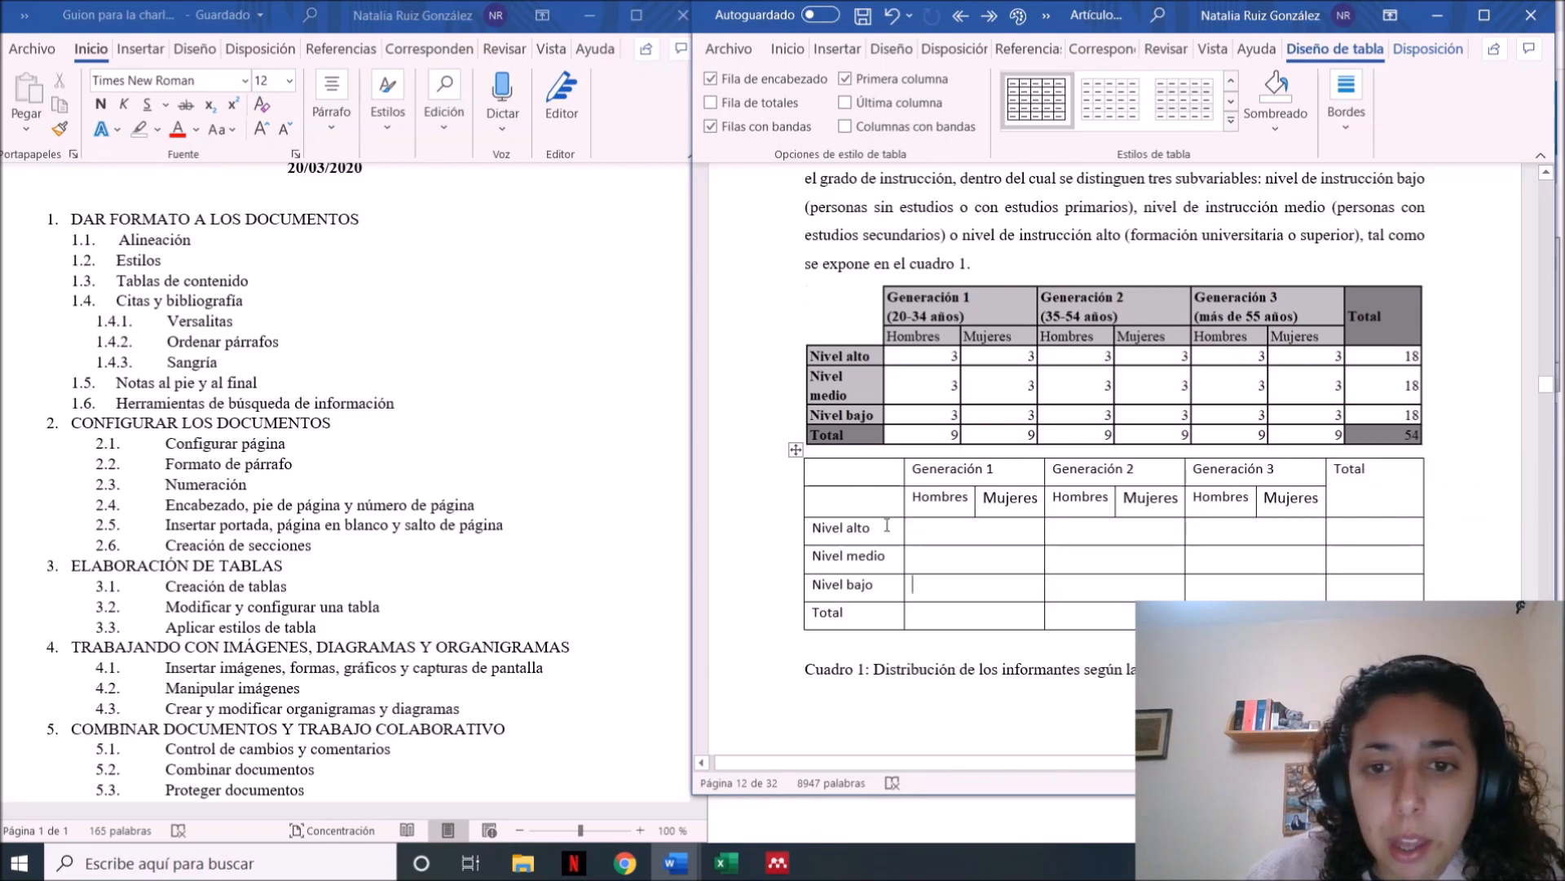
Merge the two empty cells above Nivel alto in the first column of the new table
drag(863, 479, 860, 501)
right_click(859, 497)
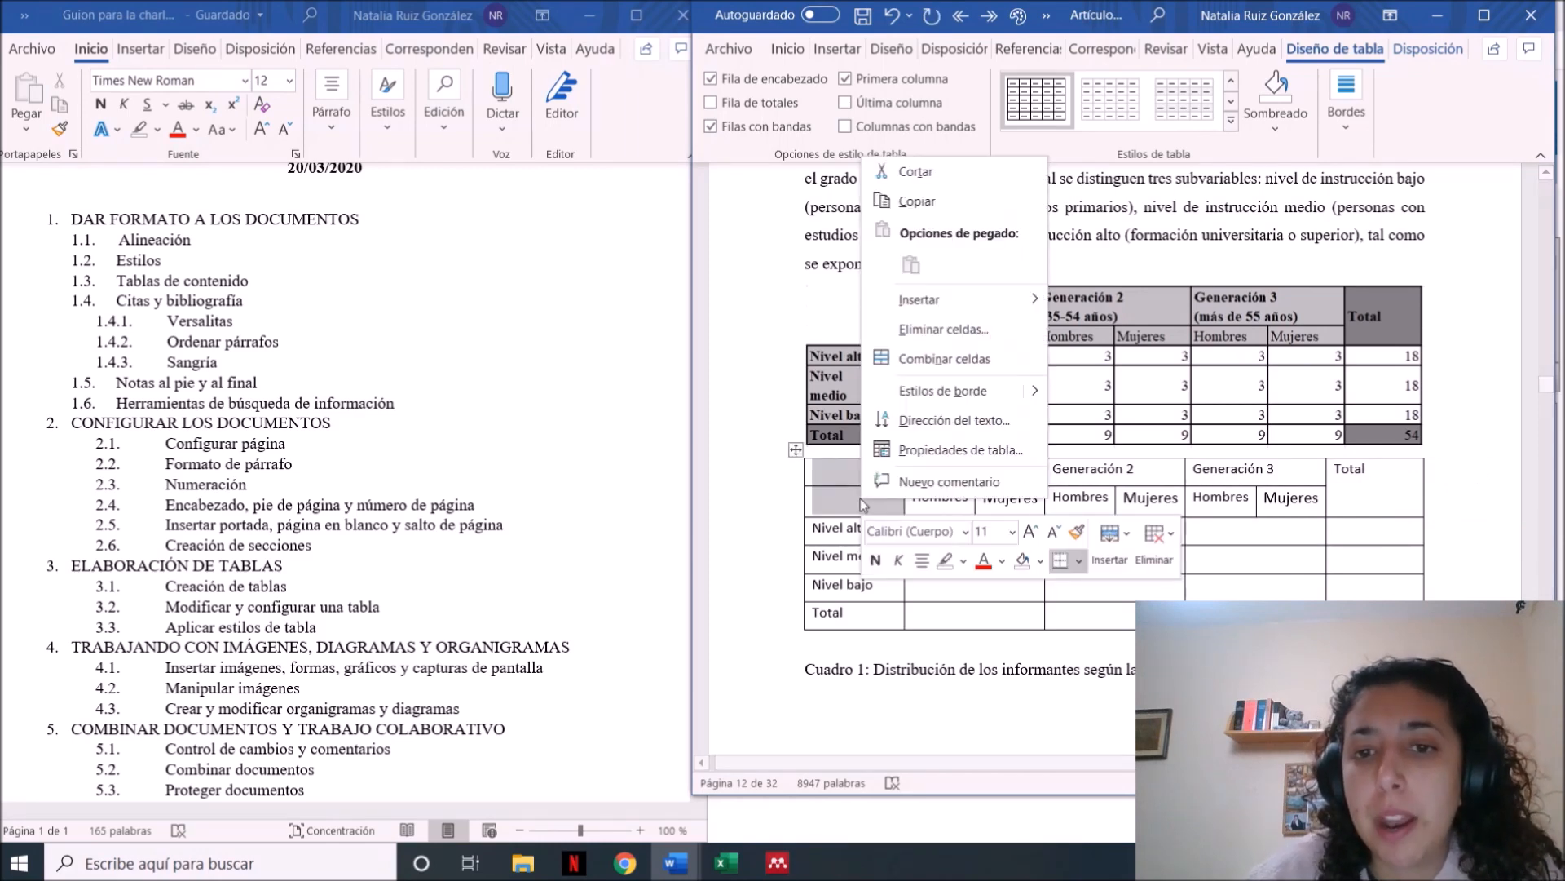
click(967, 358)
click(1015, 580)
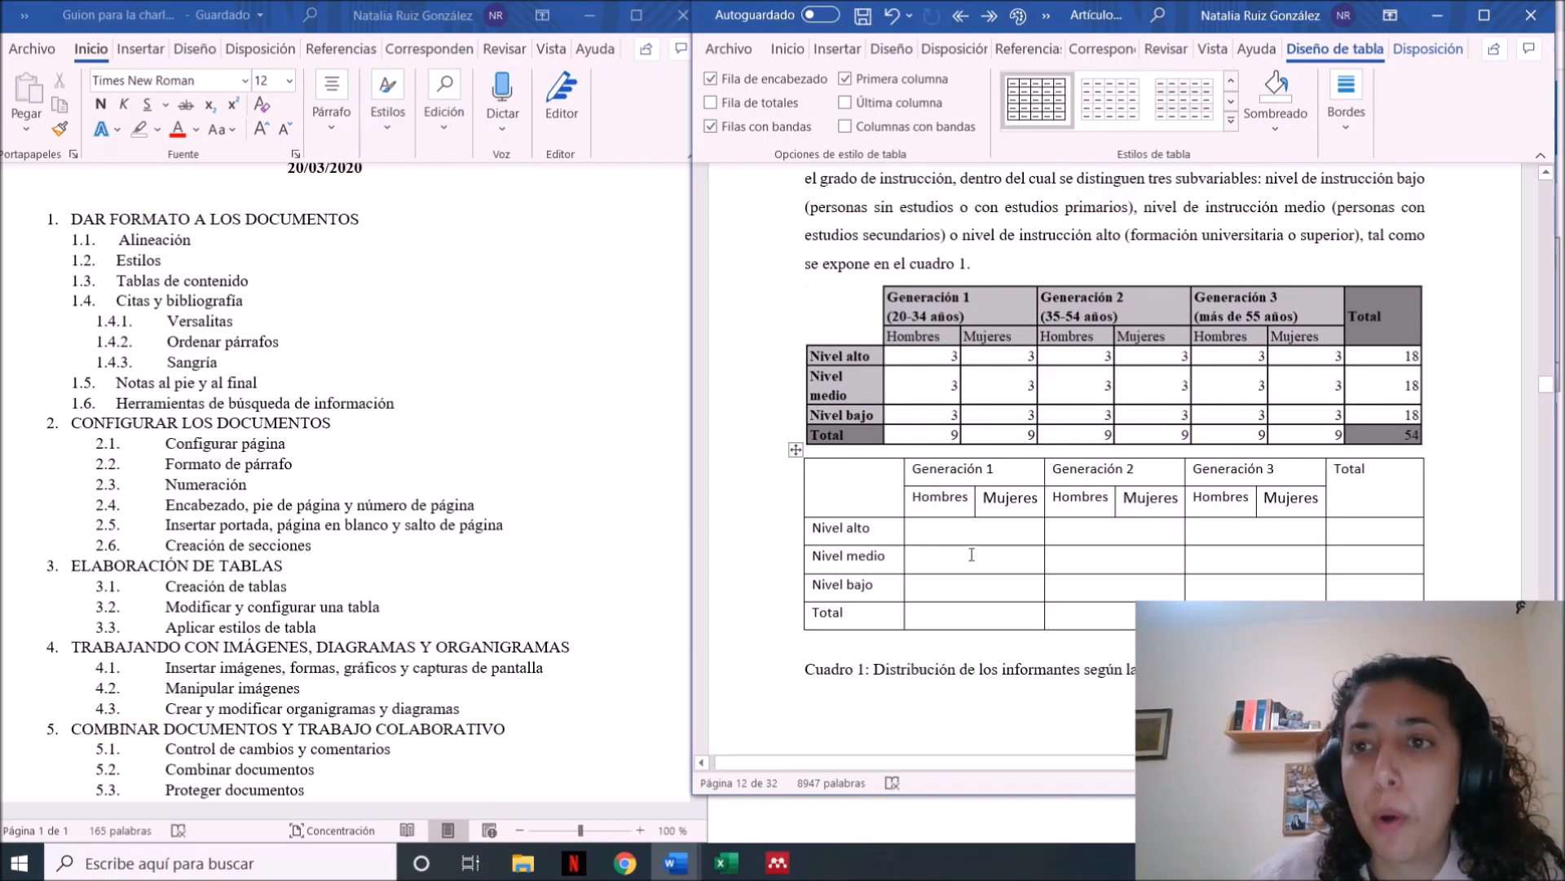
Place the cursor in the new table's empty corner cell and maximize the article's window
click(864, 489)
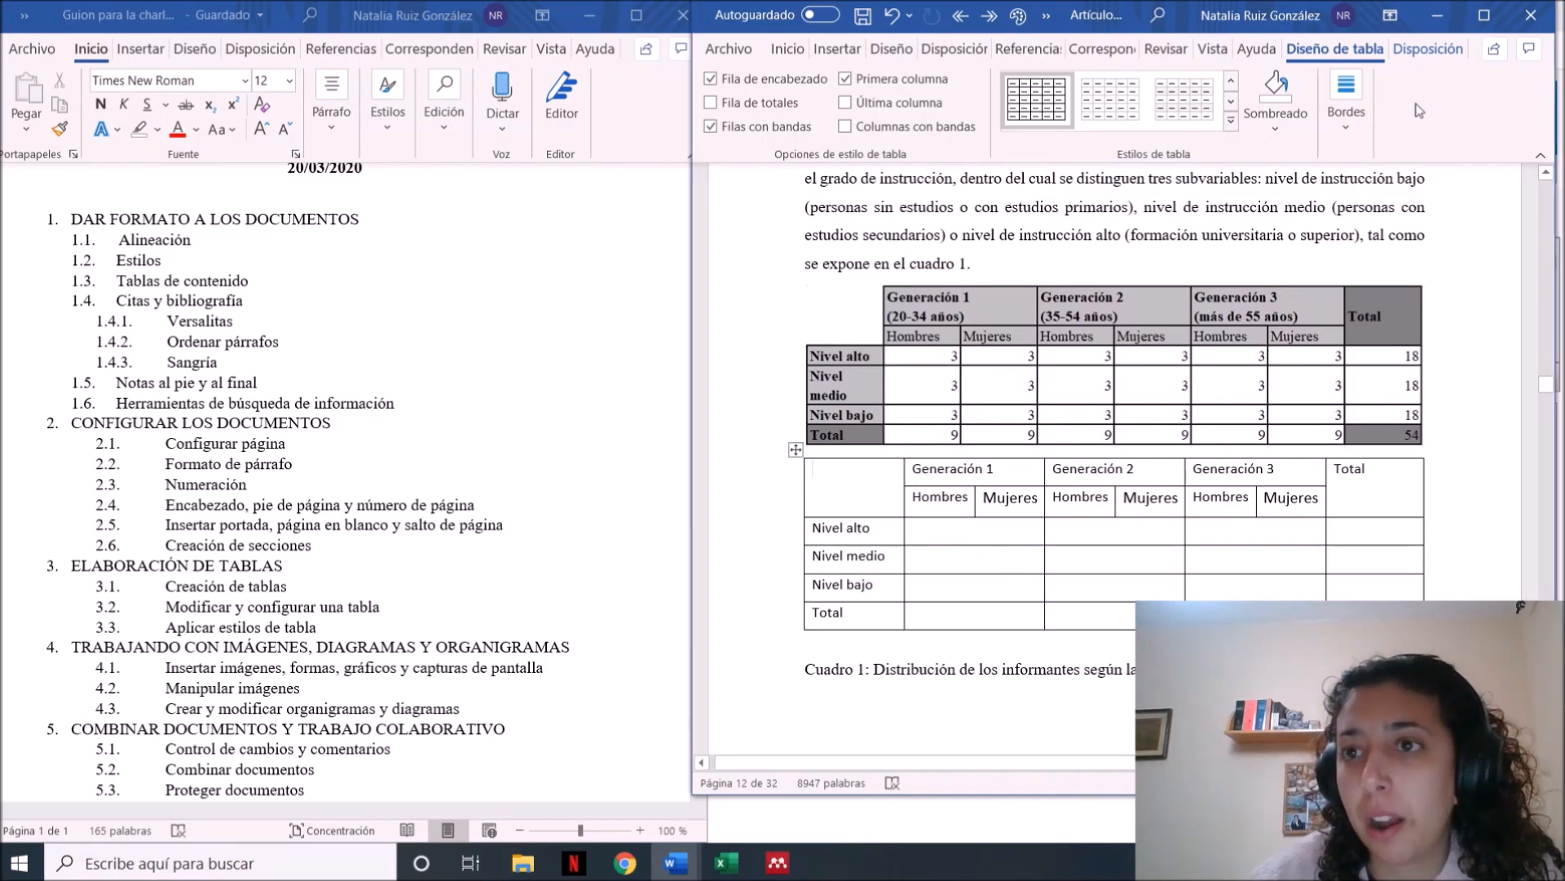
click(1455, 52)
click(1376, 55)
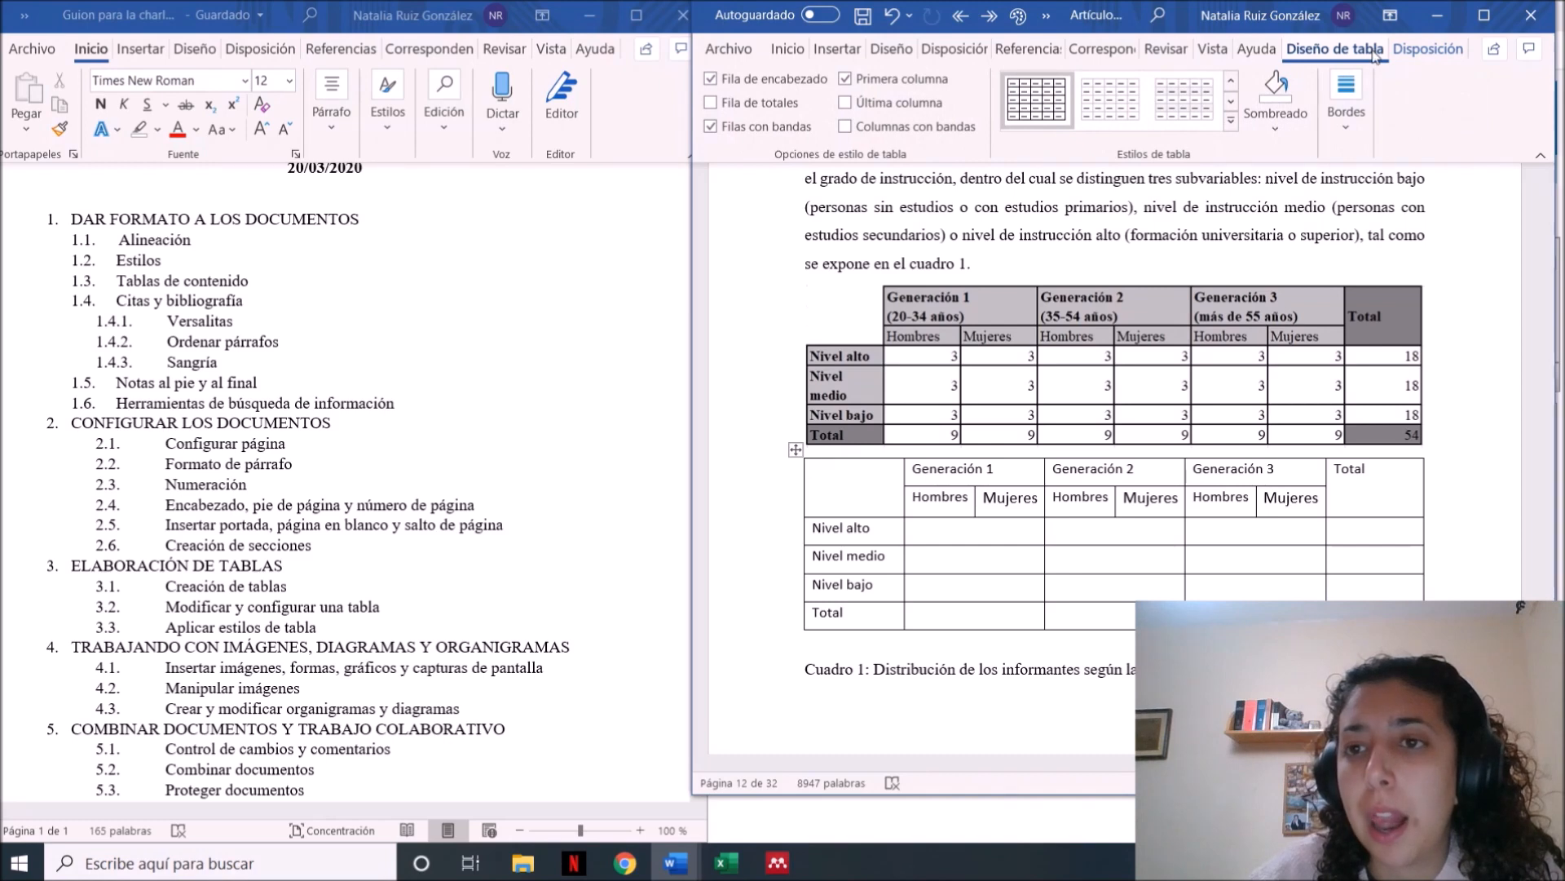
click(1299, 131)
click(1429, 49)
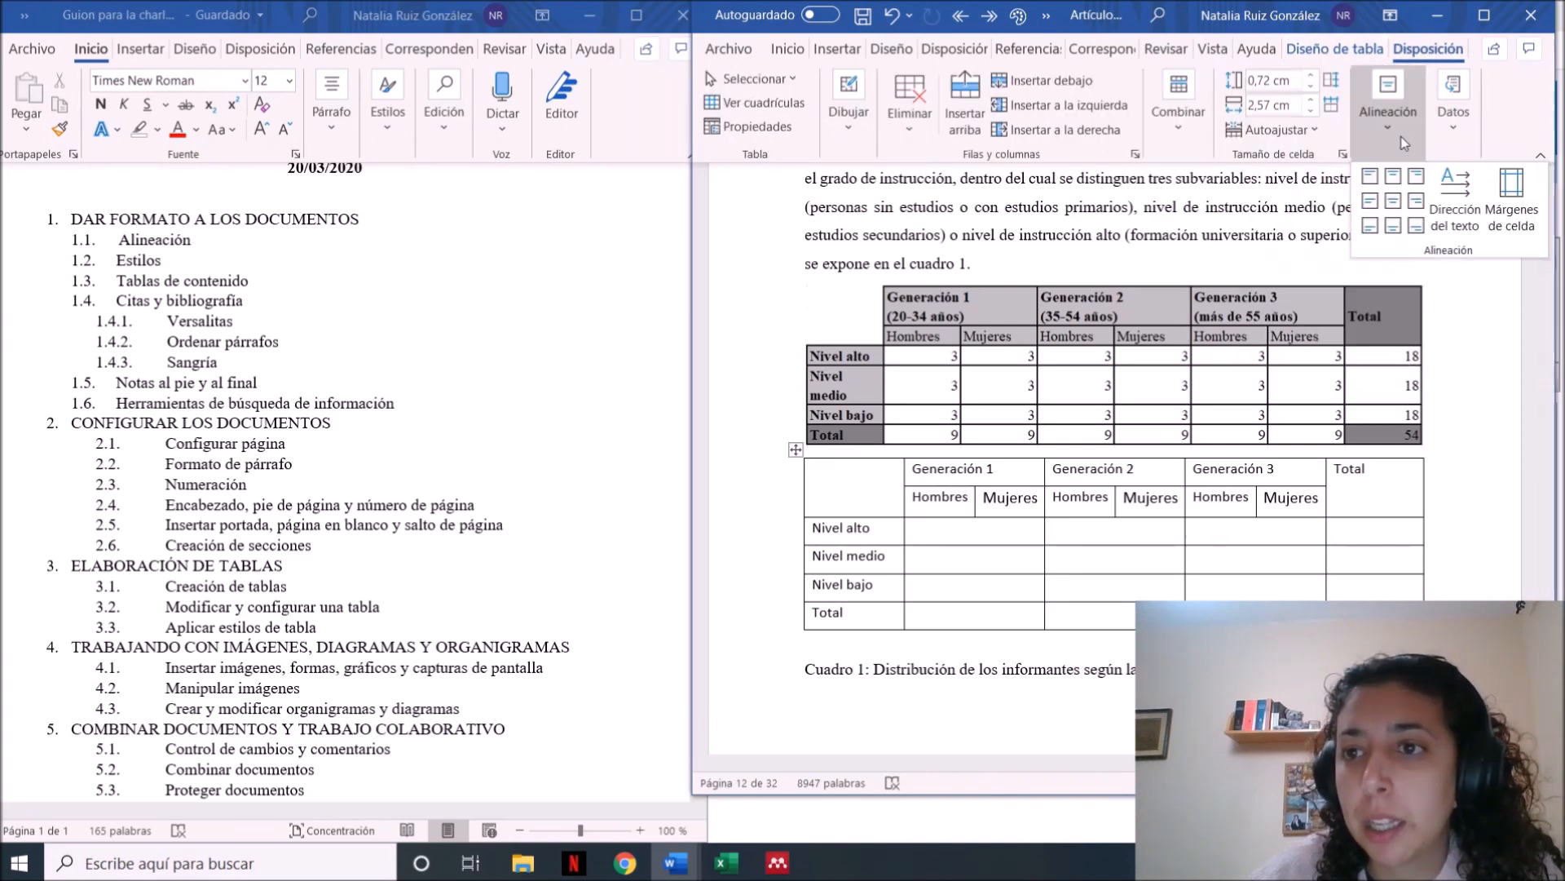
click(1453, 110)
click(1500, 26)
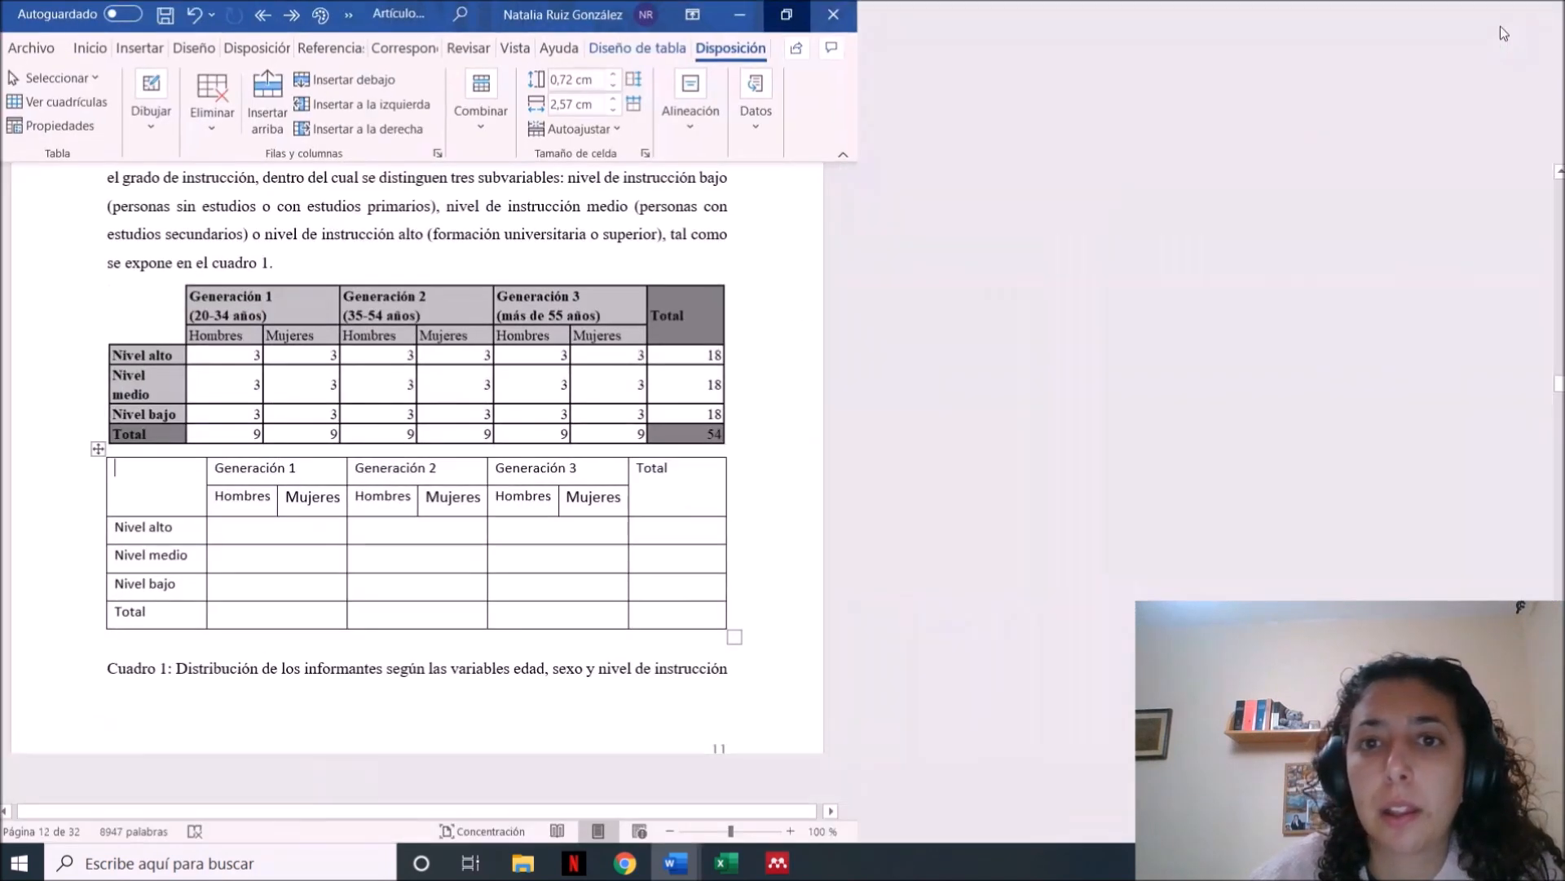
Remove all borders from the new table's empty corner cell and repaint its edges shared with Generación 1, Hombres and Nivel alto
click(816, 48)
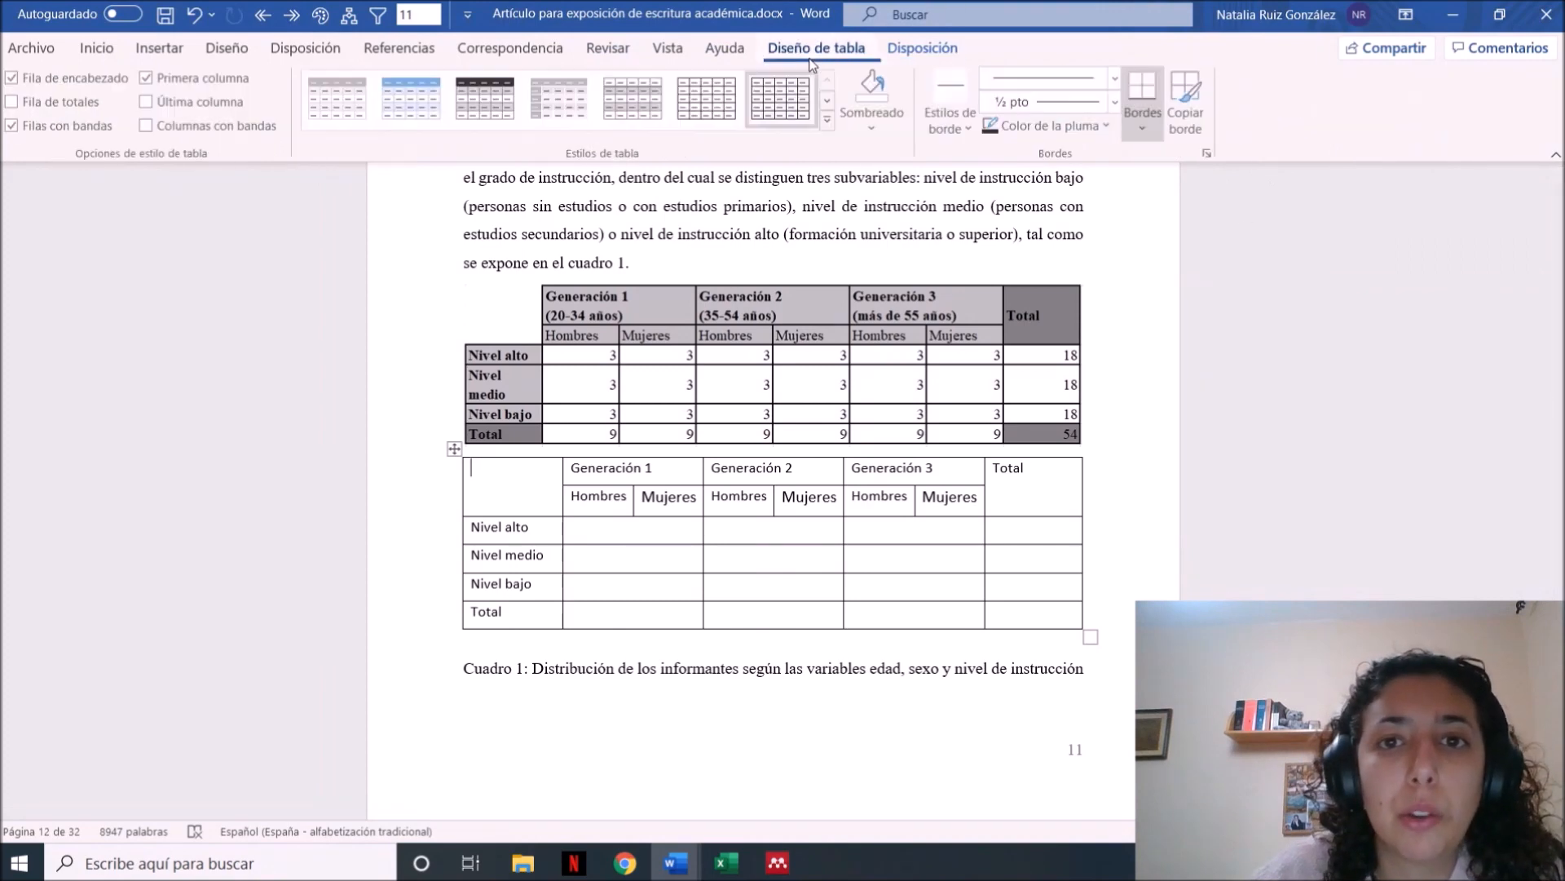
click(1184, 122)
click(1143, 126)
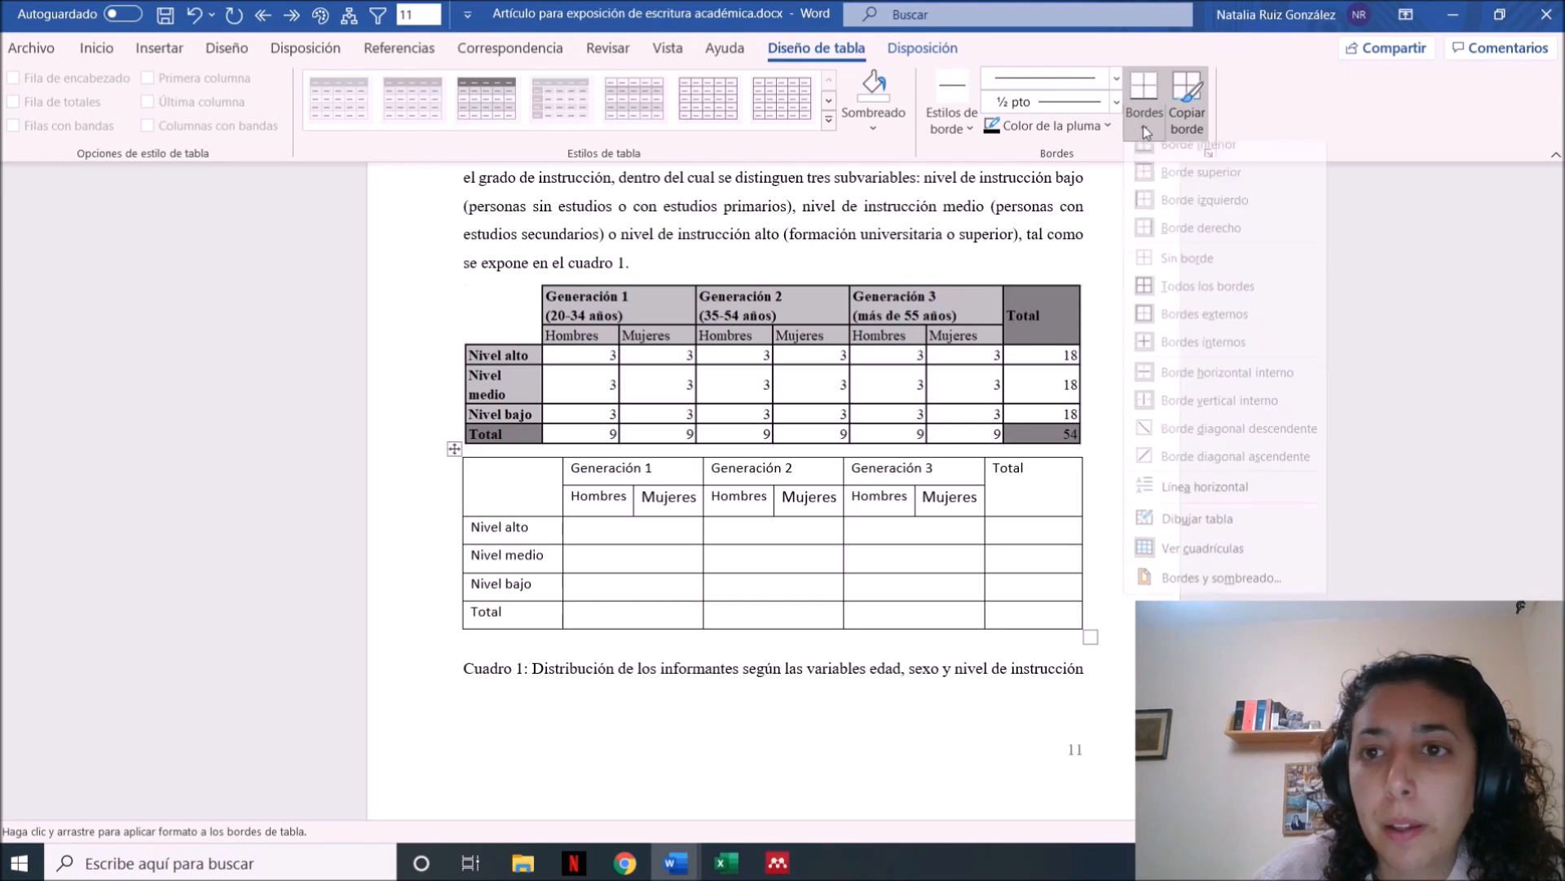
click(1195, 277)
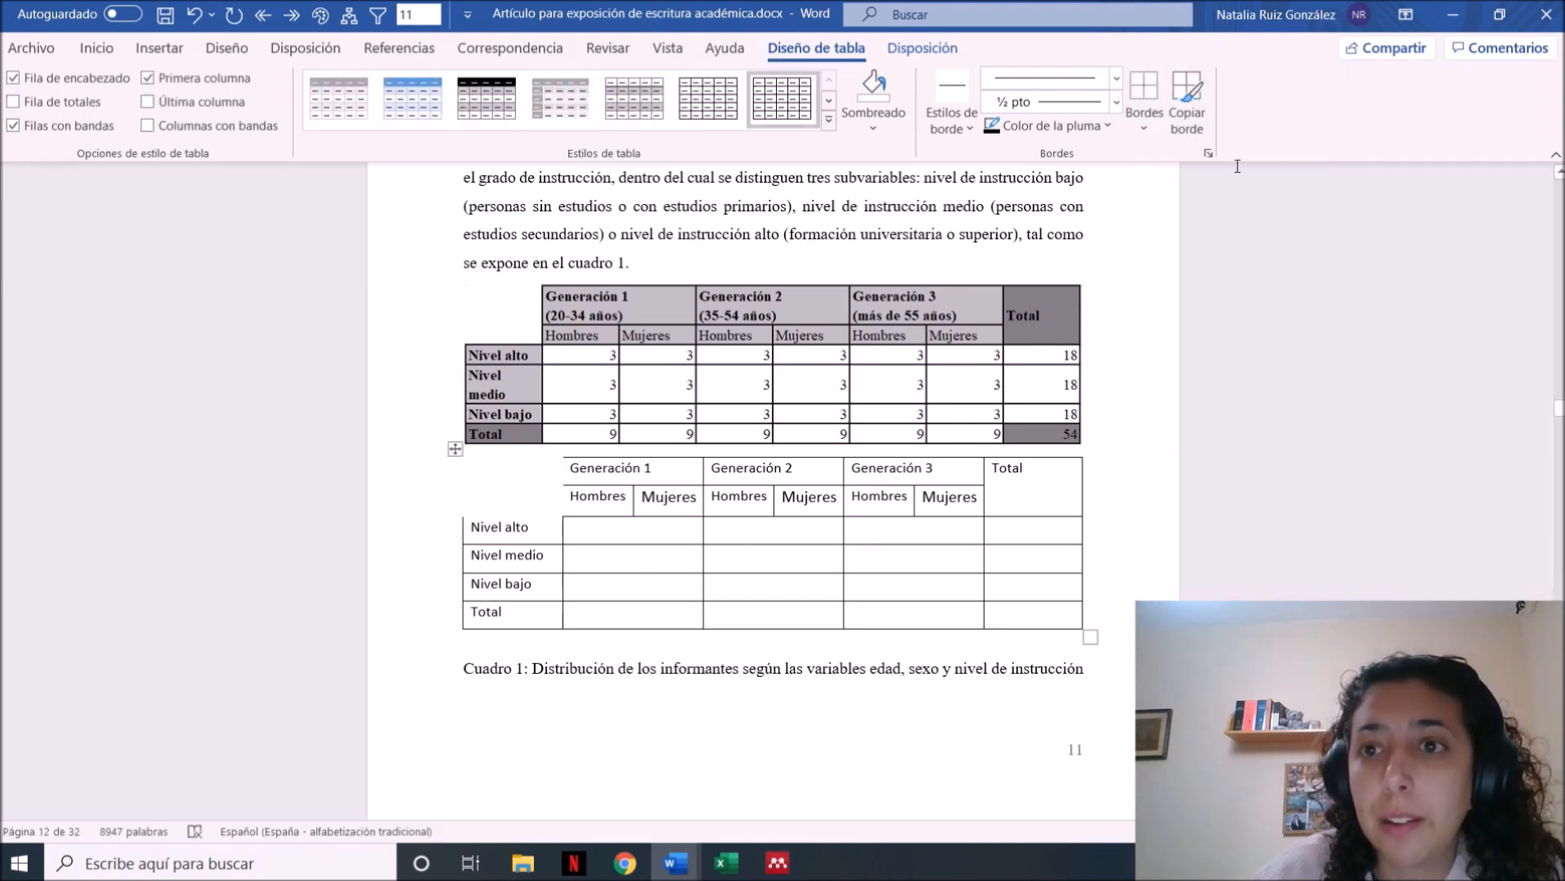
click(1206, 132)
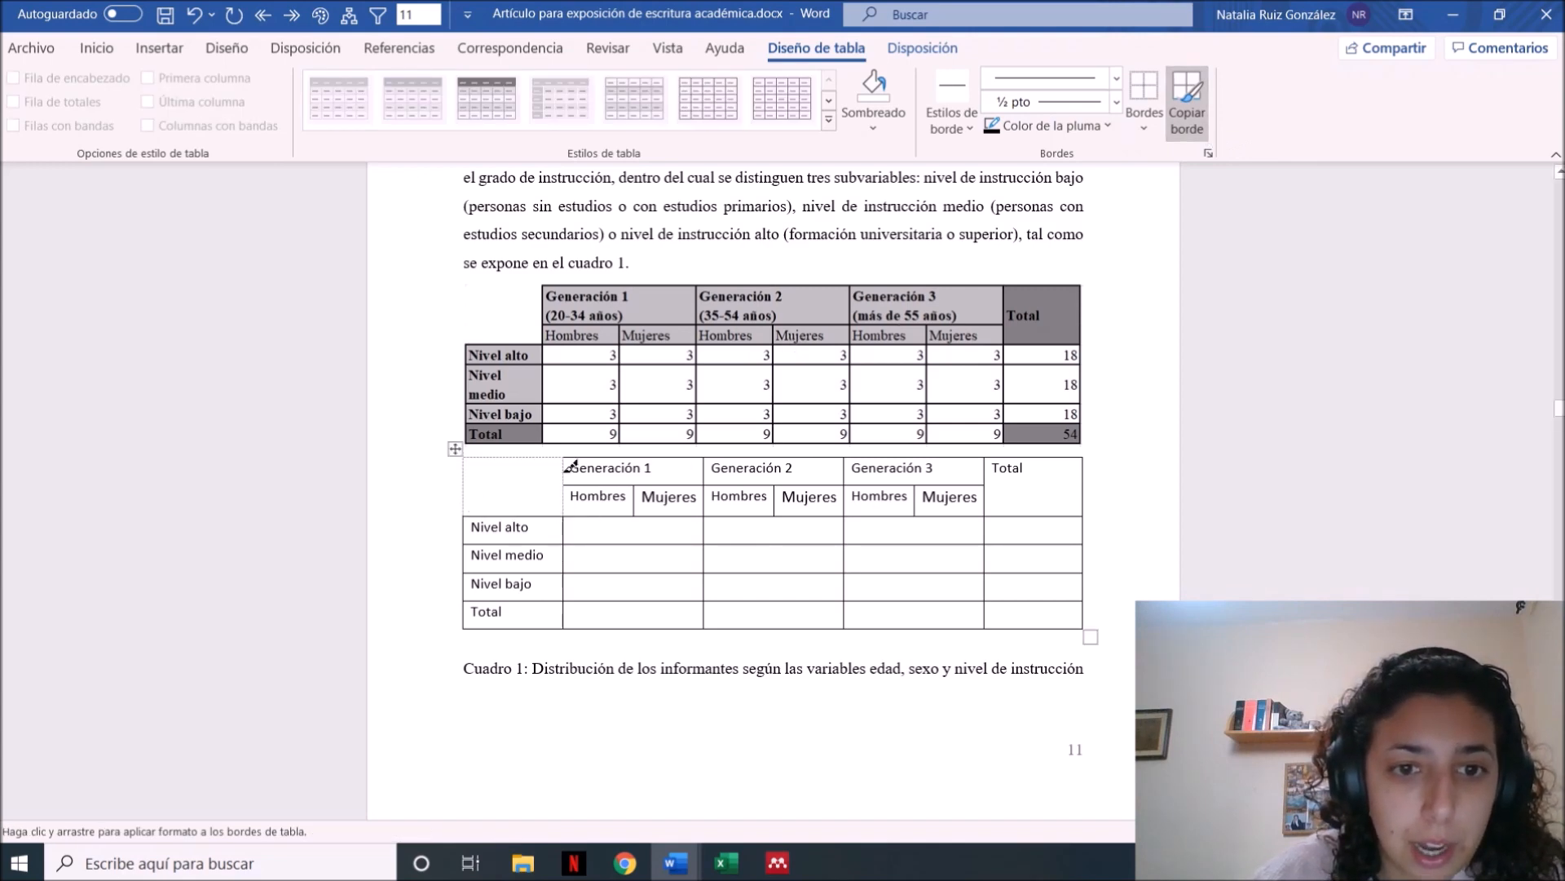
click(1187, 104)
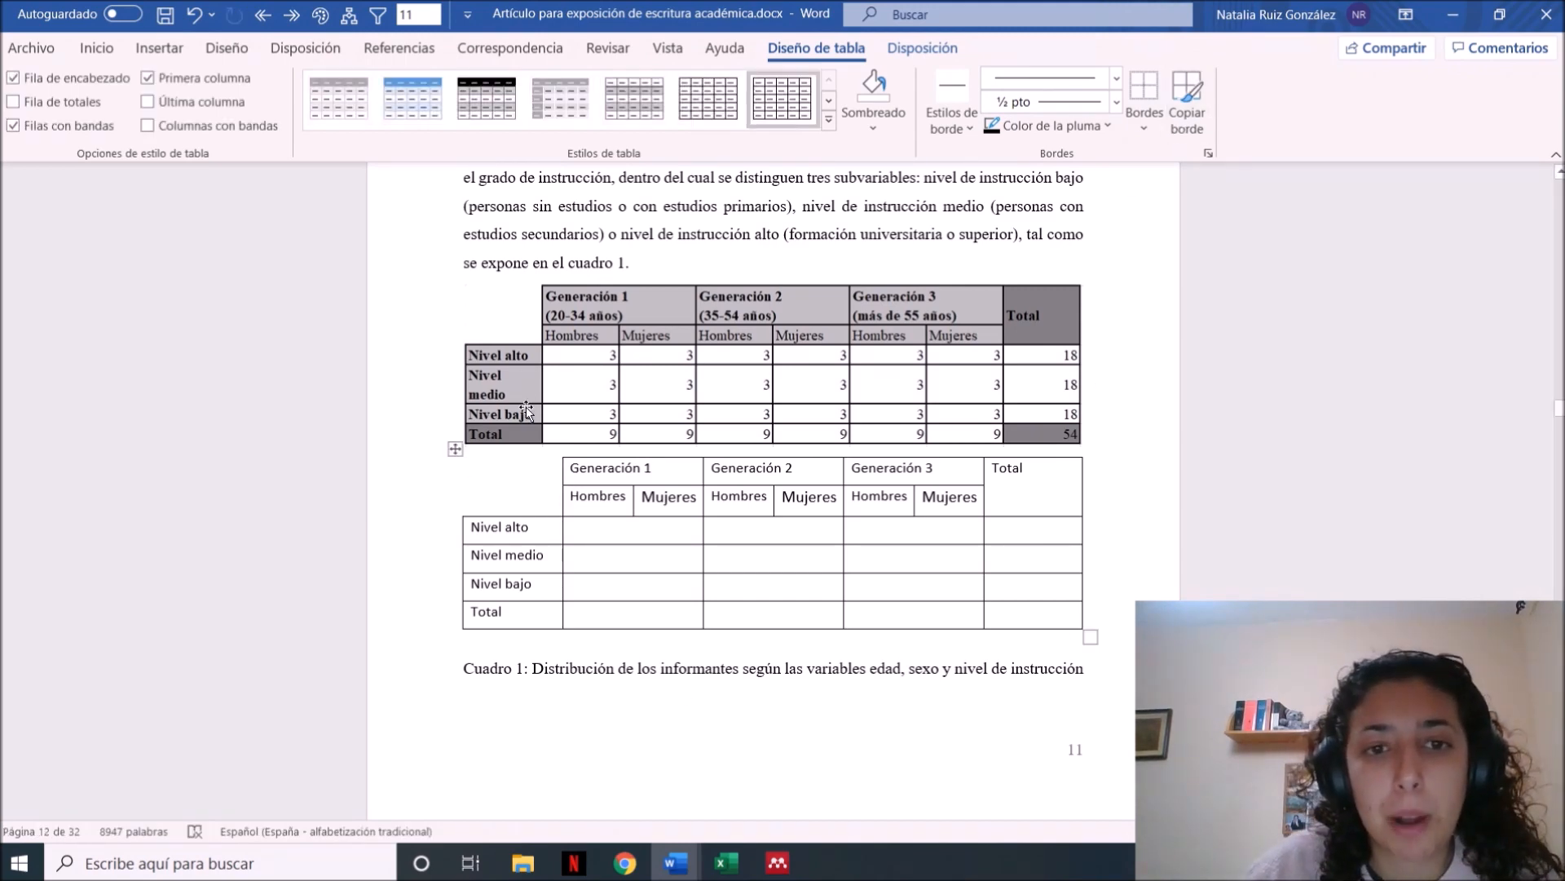
drag(618, 531, 623, 584)
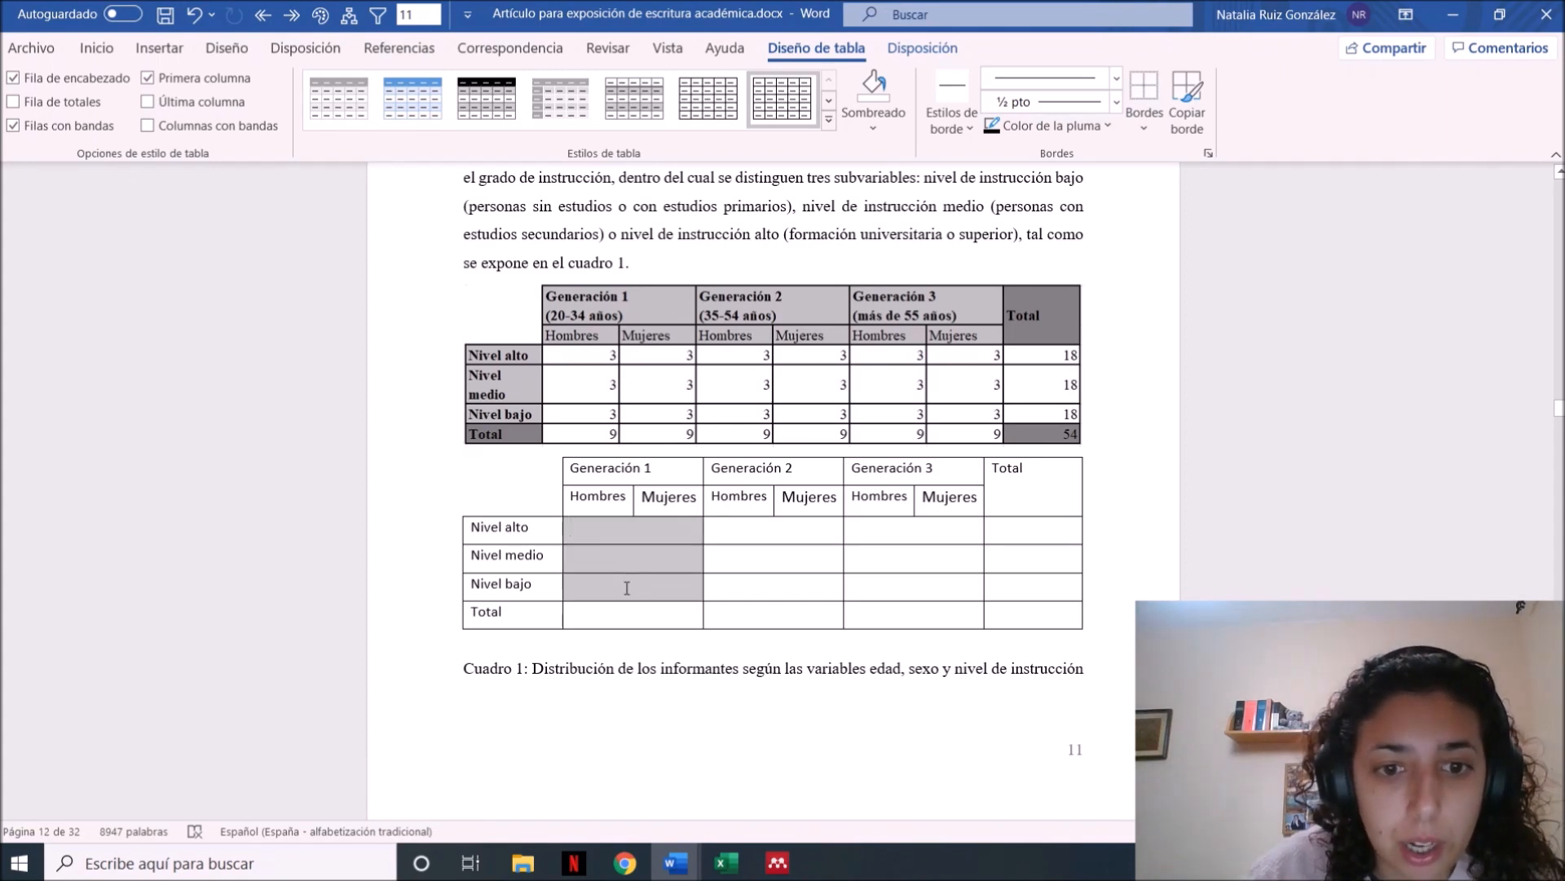
right_click(623, 584)
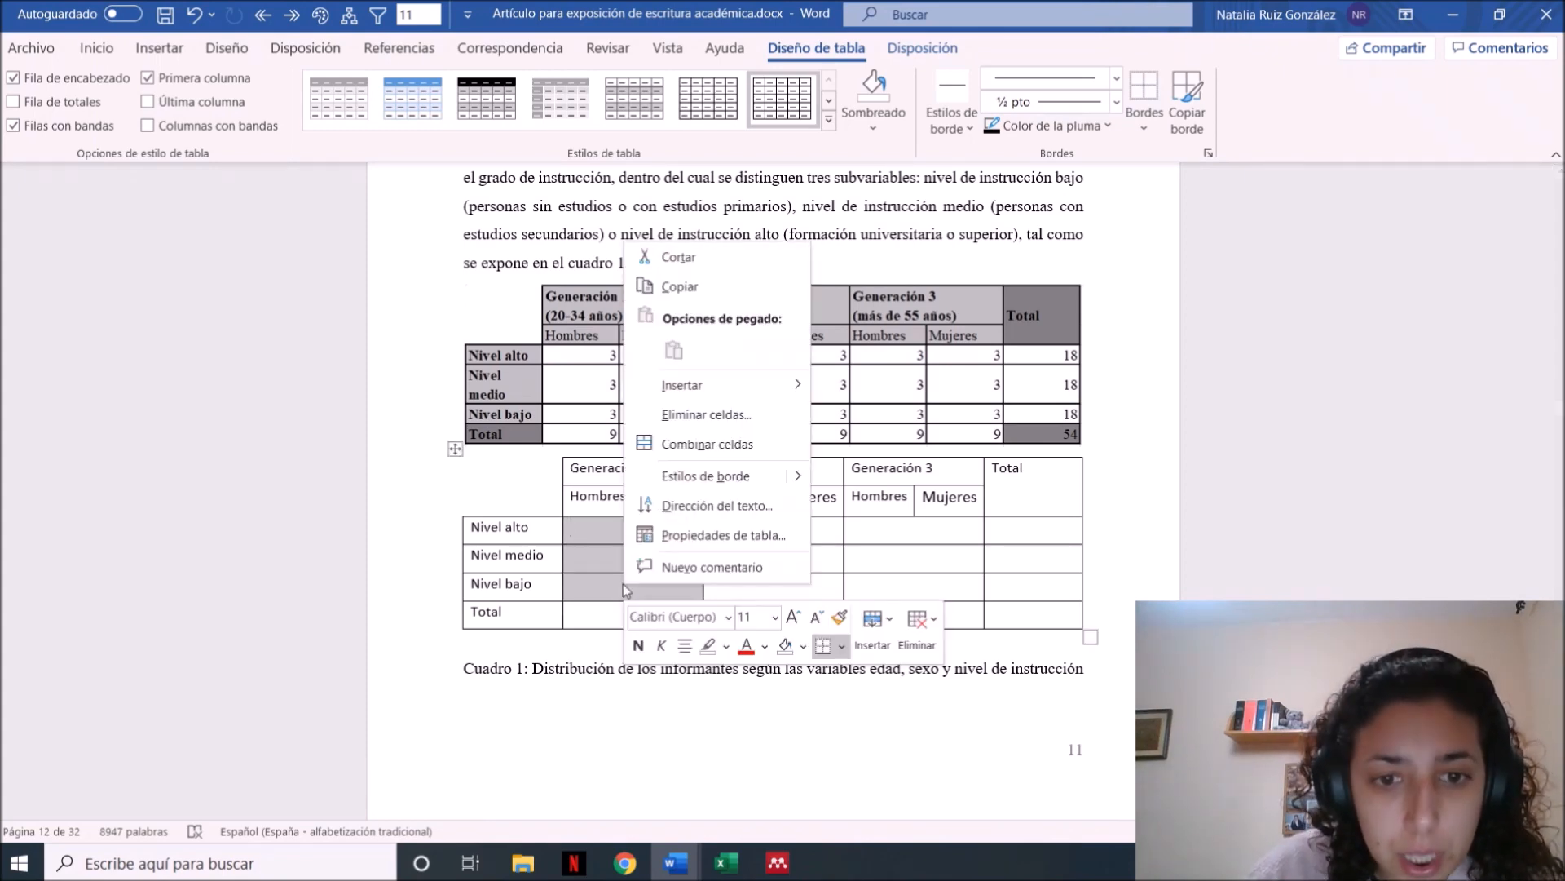
click(702, 443)
click(600, 526)
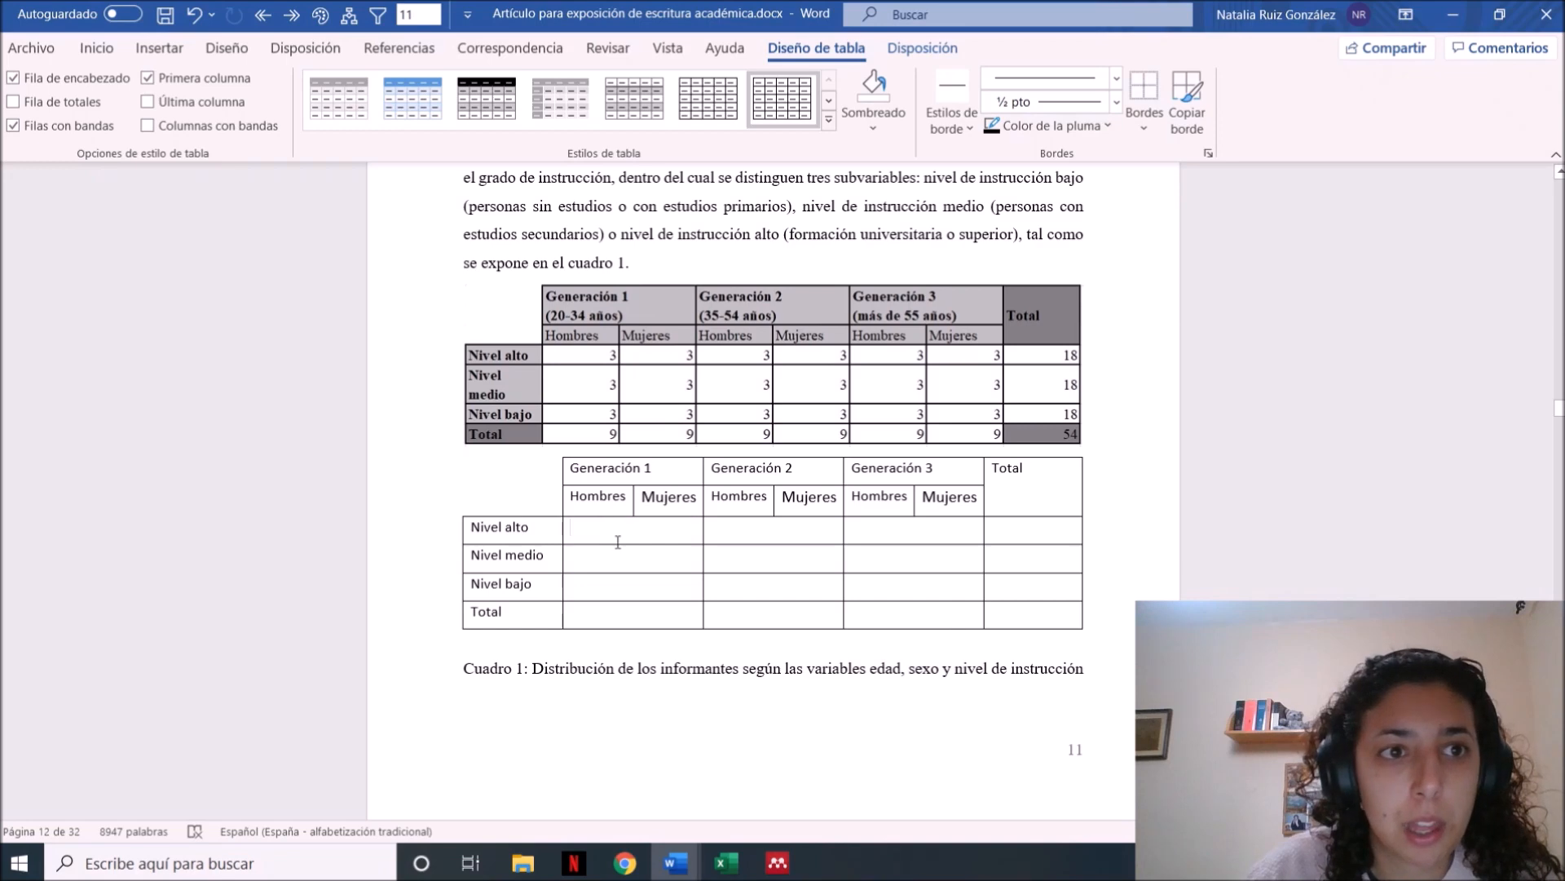
Split the Nivel alto, Nivel medio and Nivel bajo cells under Generación 1 into 2 columns and 3 rows
drag(610, 533, 613, 585)
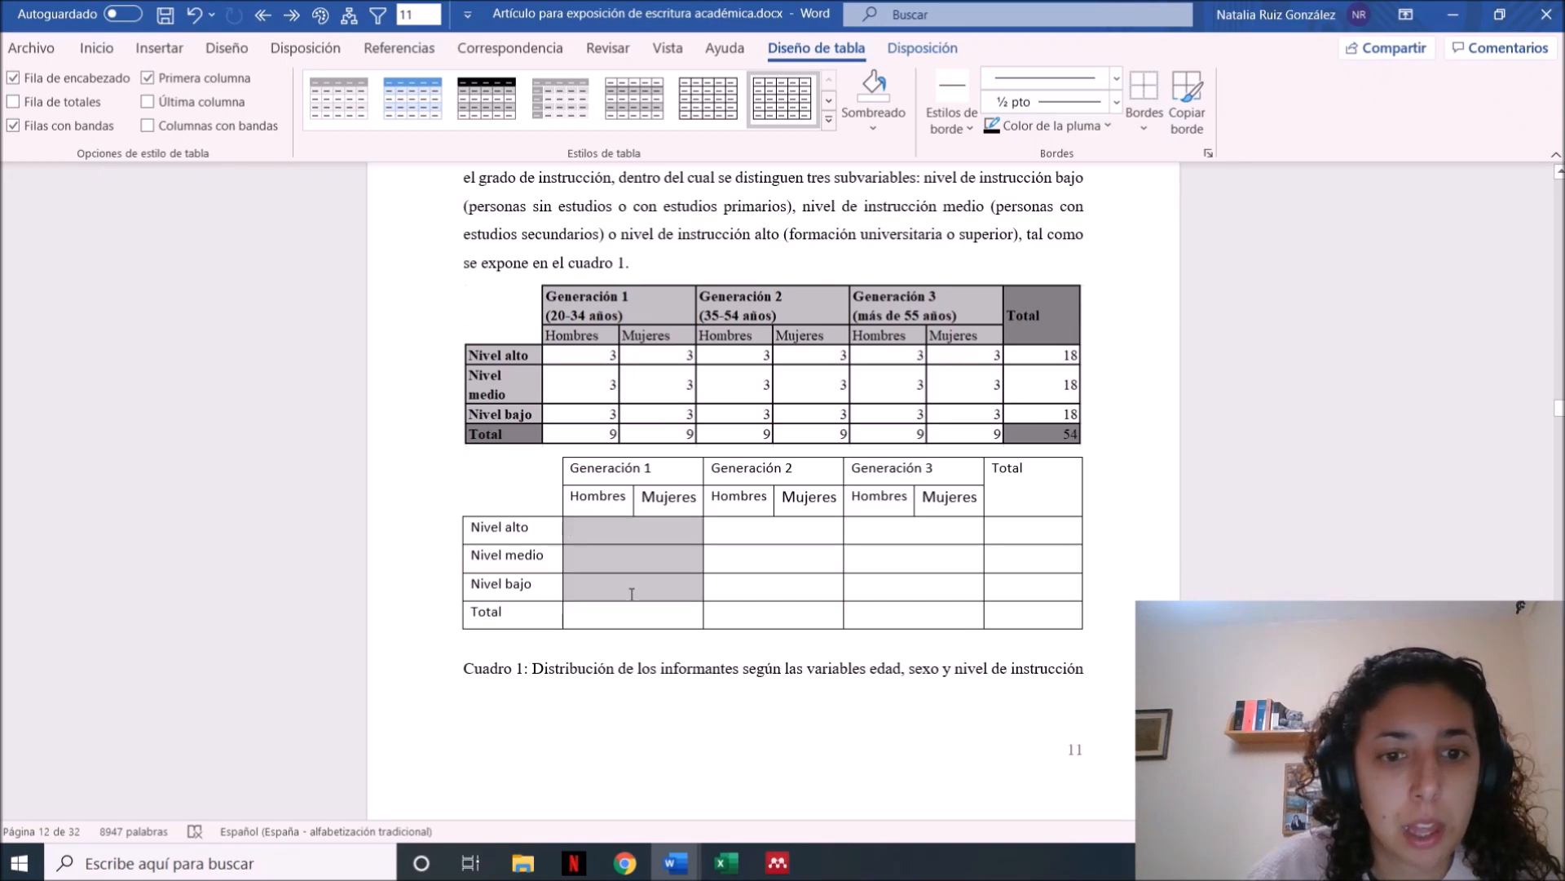
click(914, 51)
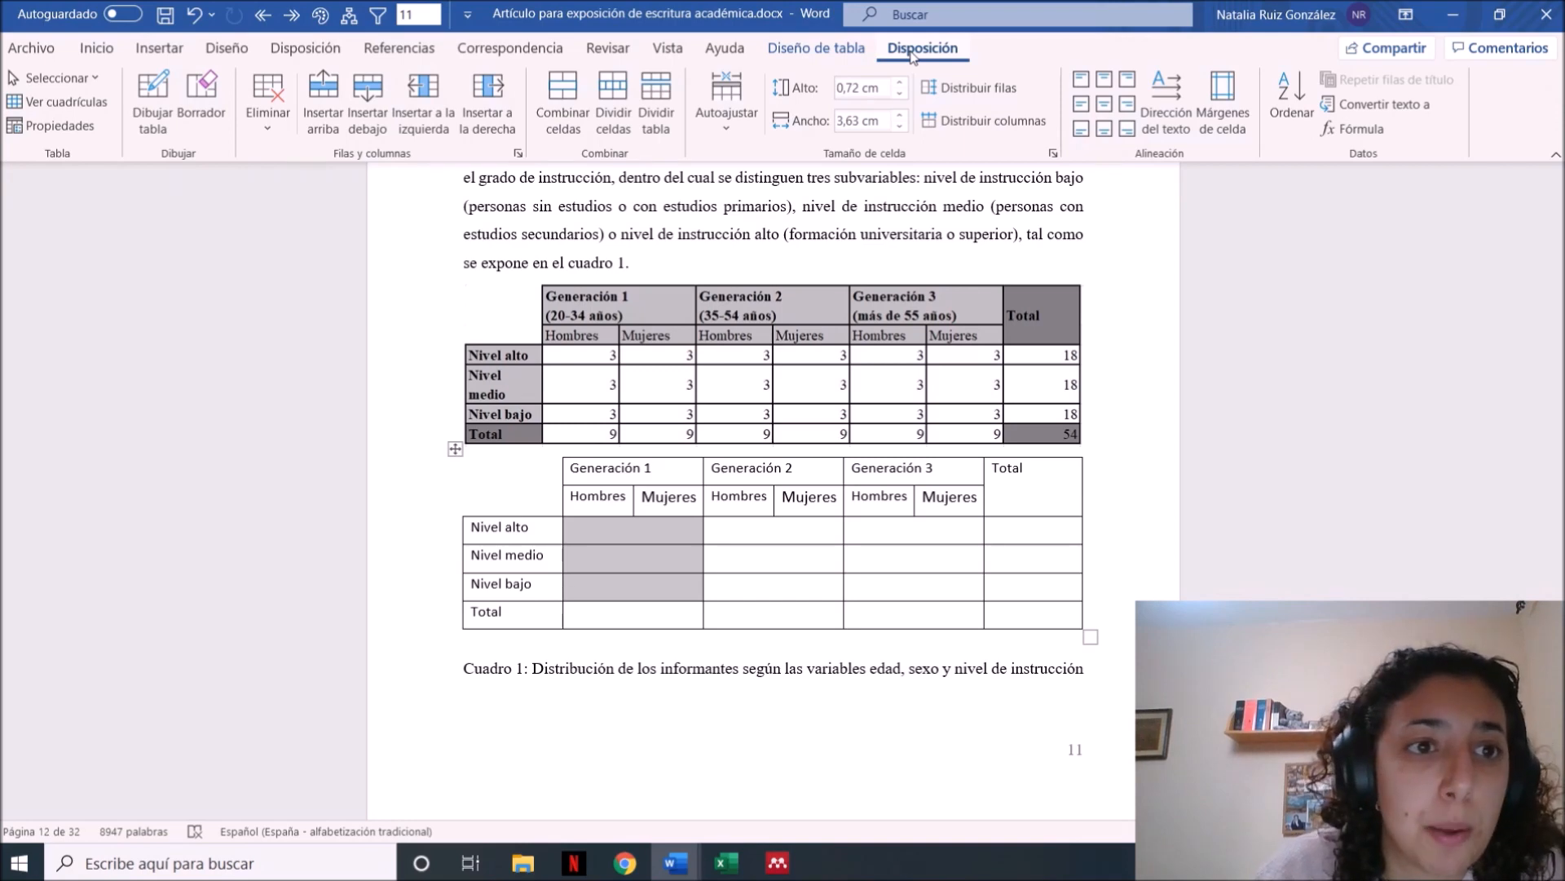
click(613, 102)
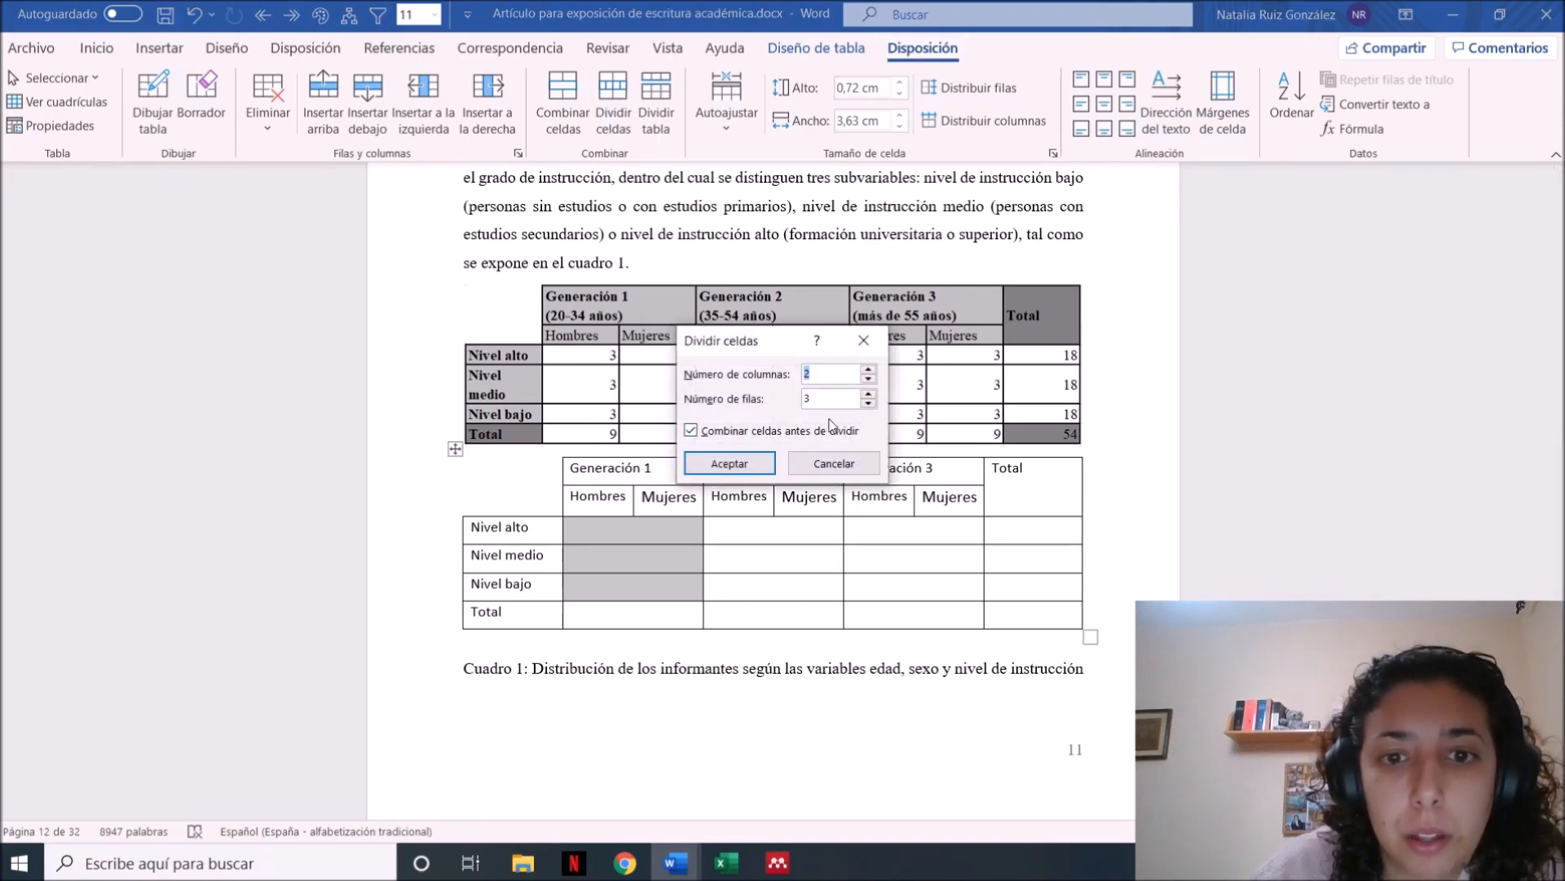
click(869, 403)
click(869, 403)
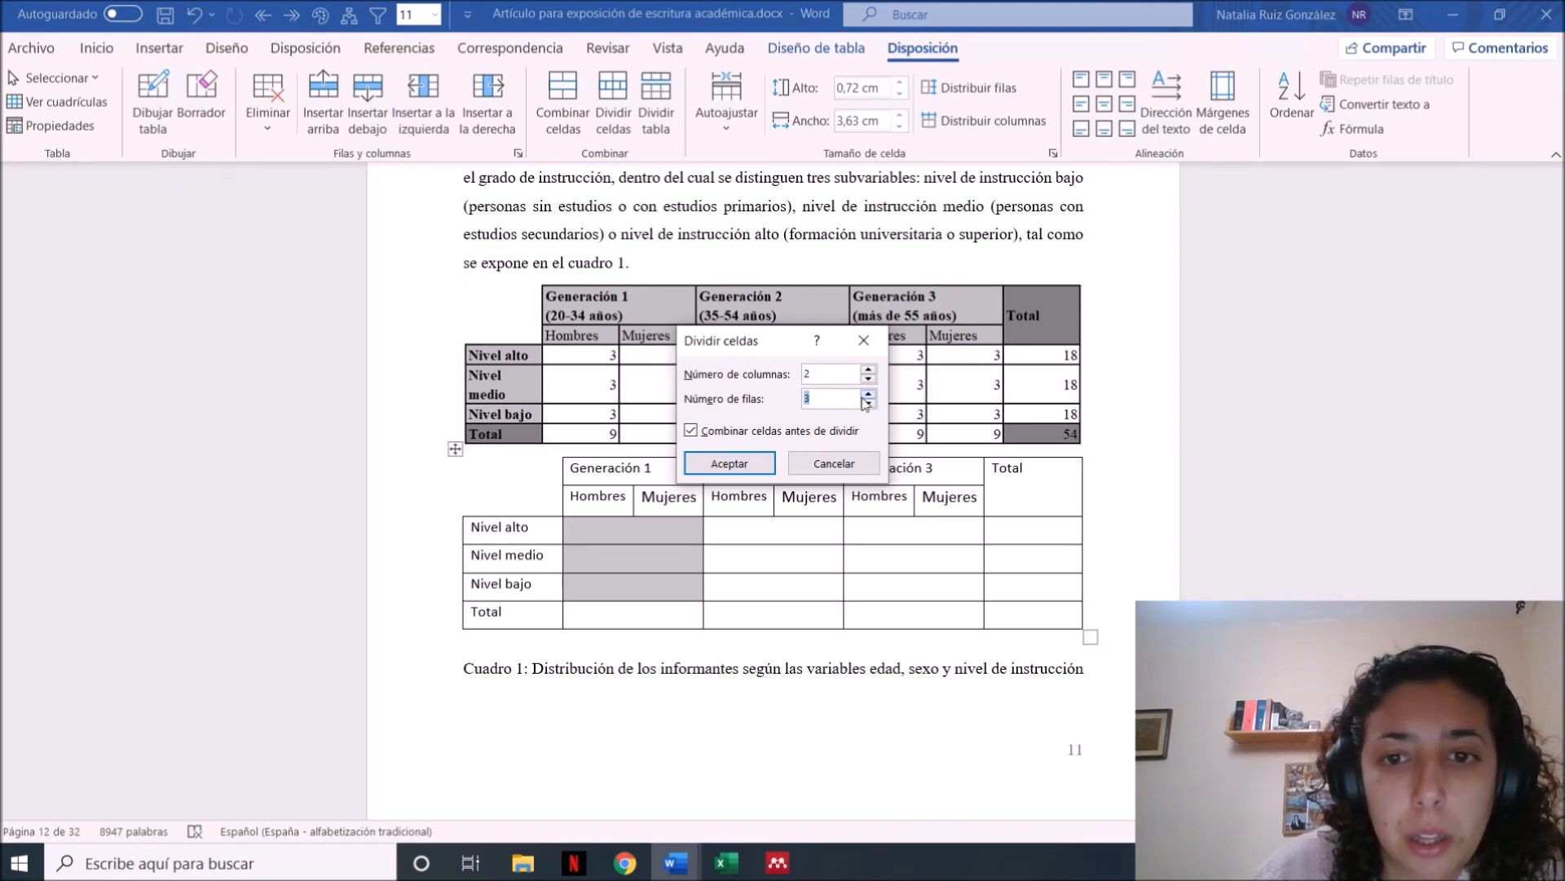
click(719, 461)
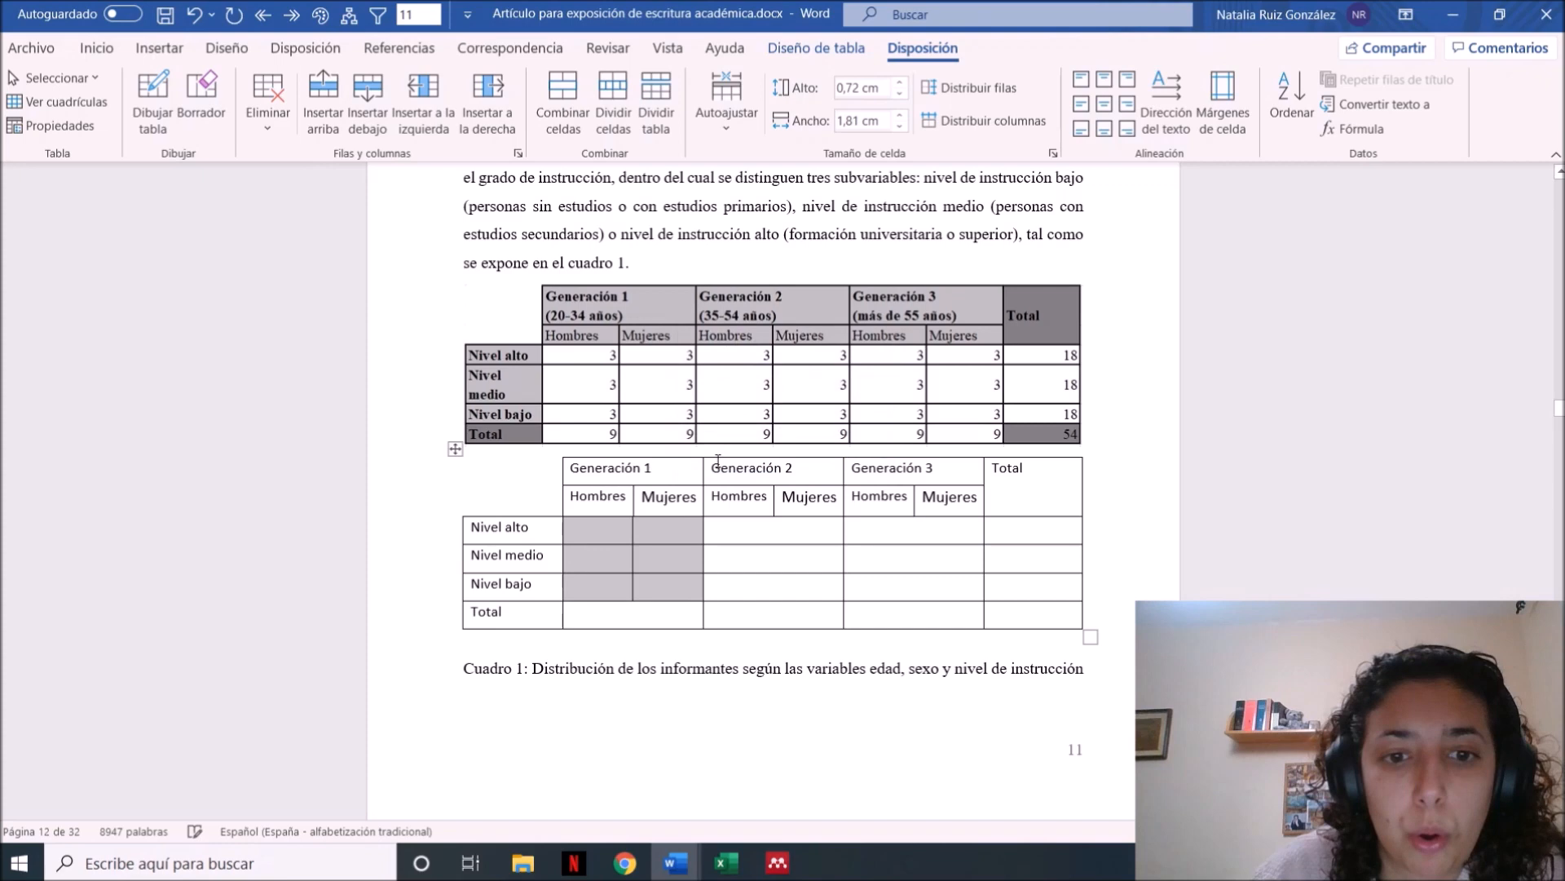
Split the cells under Generación 2 and Generación 3, from Nivel alto down to Total, into 4 columns and 4 rows
click(720, 583)
drag(730, 536, 967, 610)
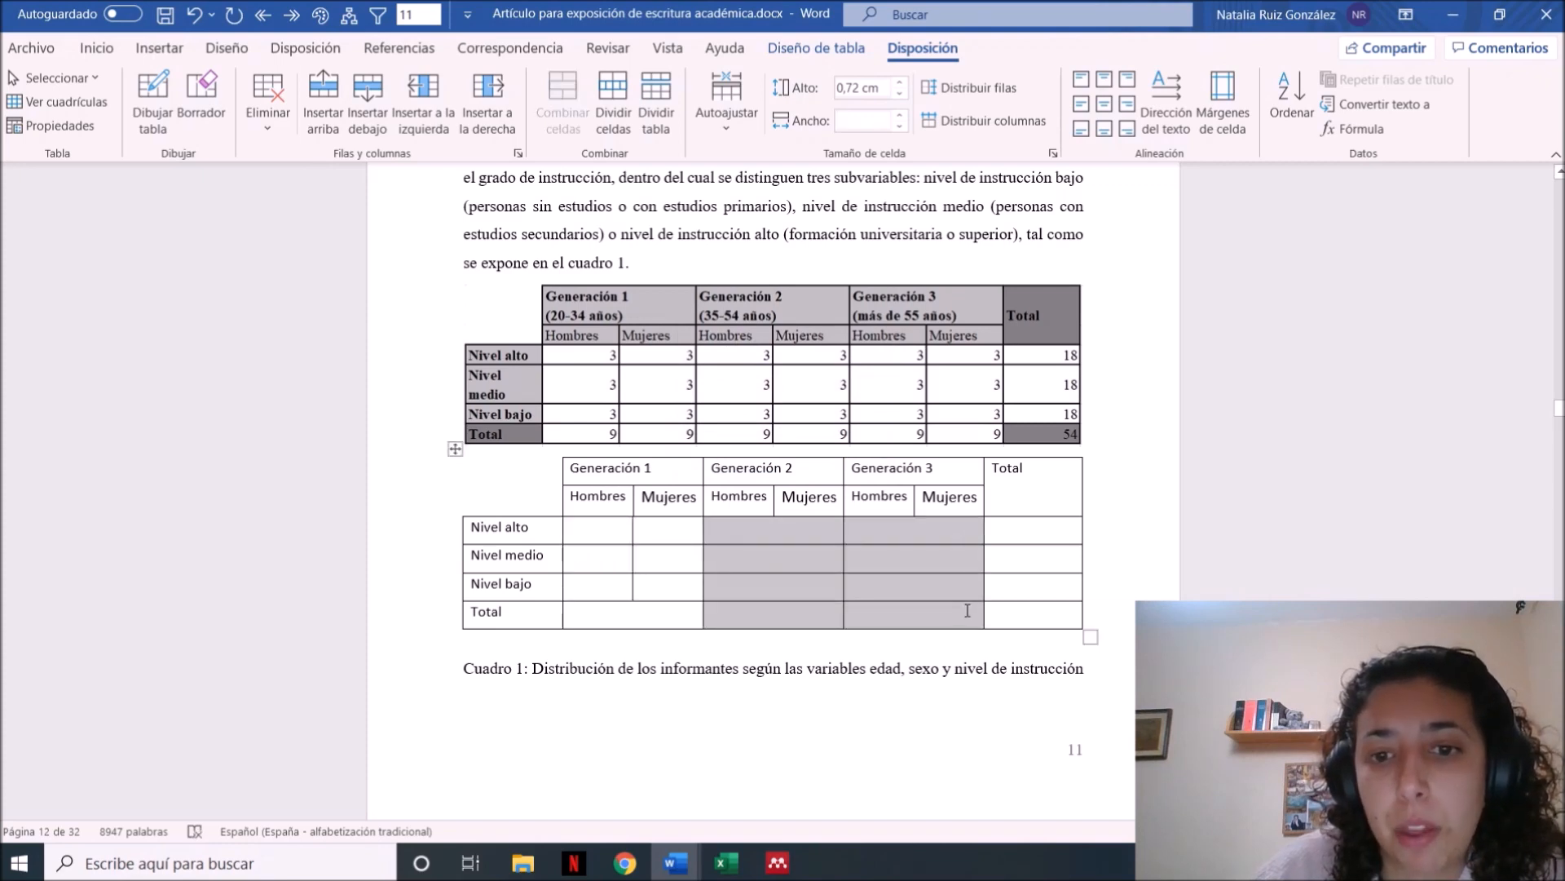
click(614, 102)
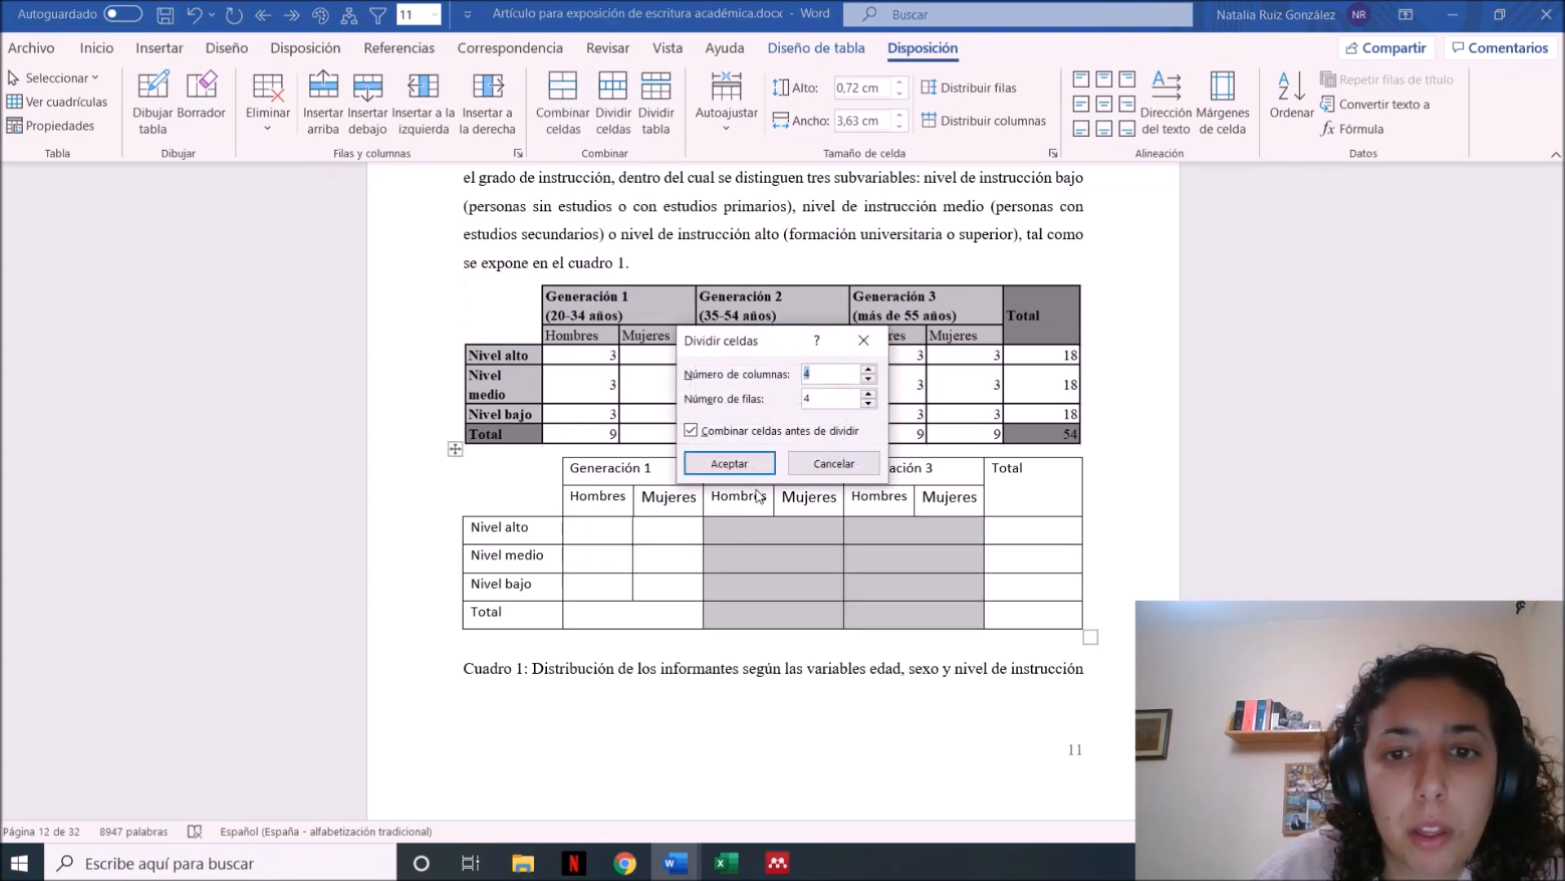
click(731, 463)
Split the Total row's cell under Generación 1 into 2 columns and 1 row
click(642, 623)
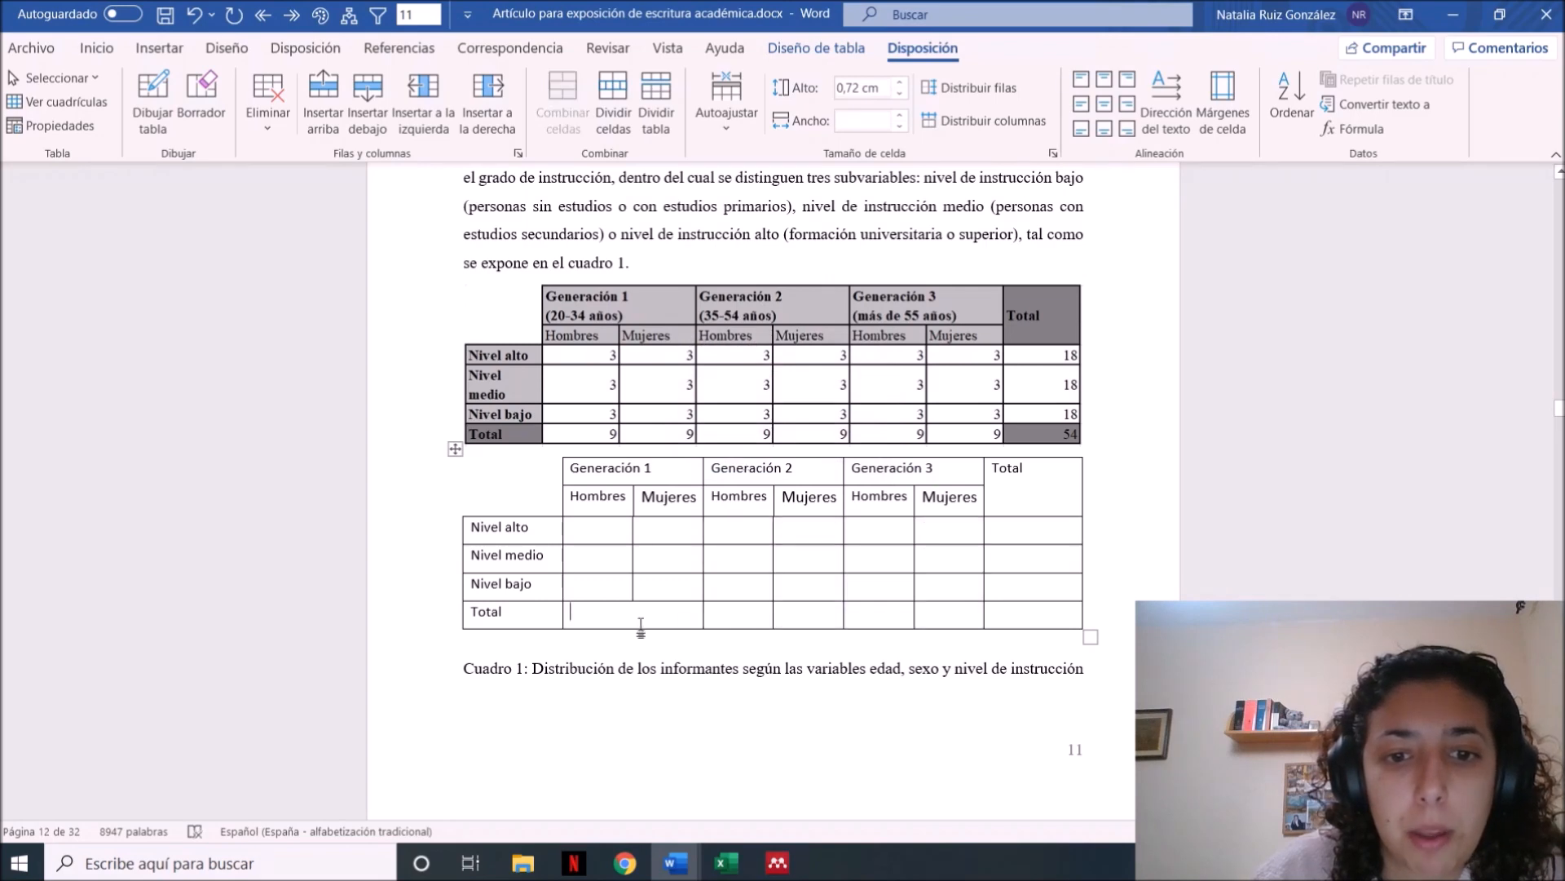
click(614, 102)
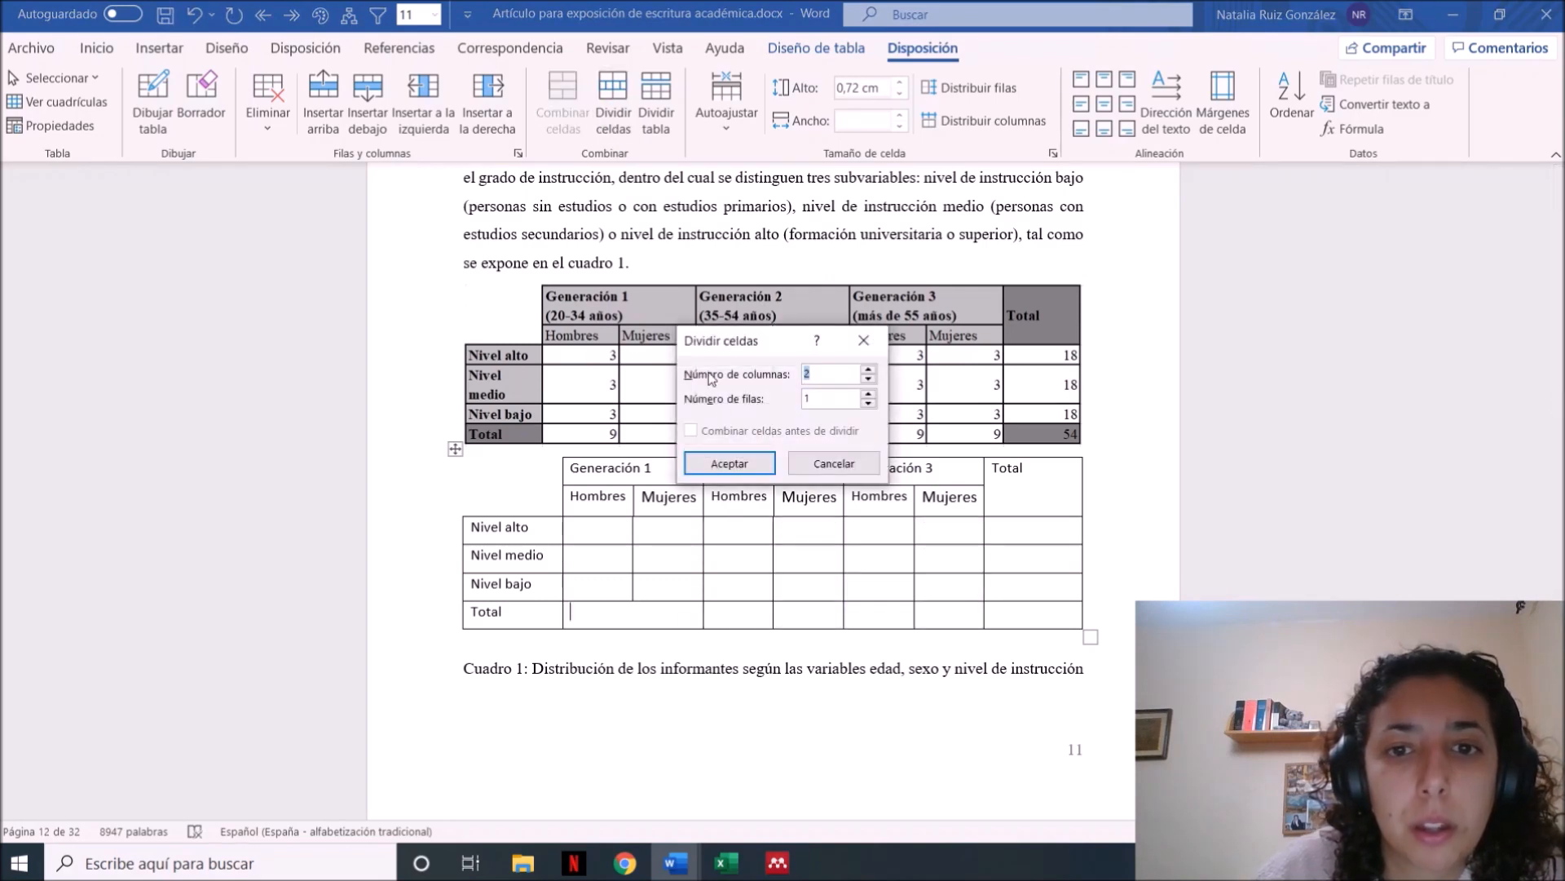
click(737, 466)
click(940, 561)
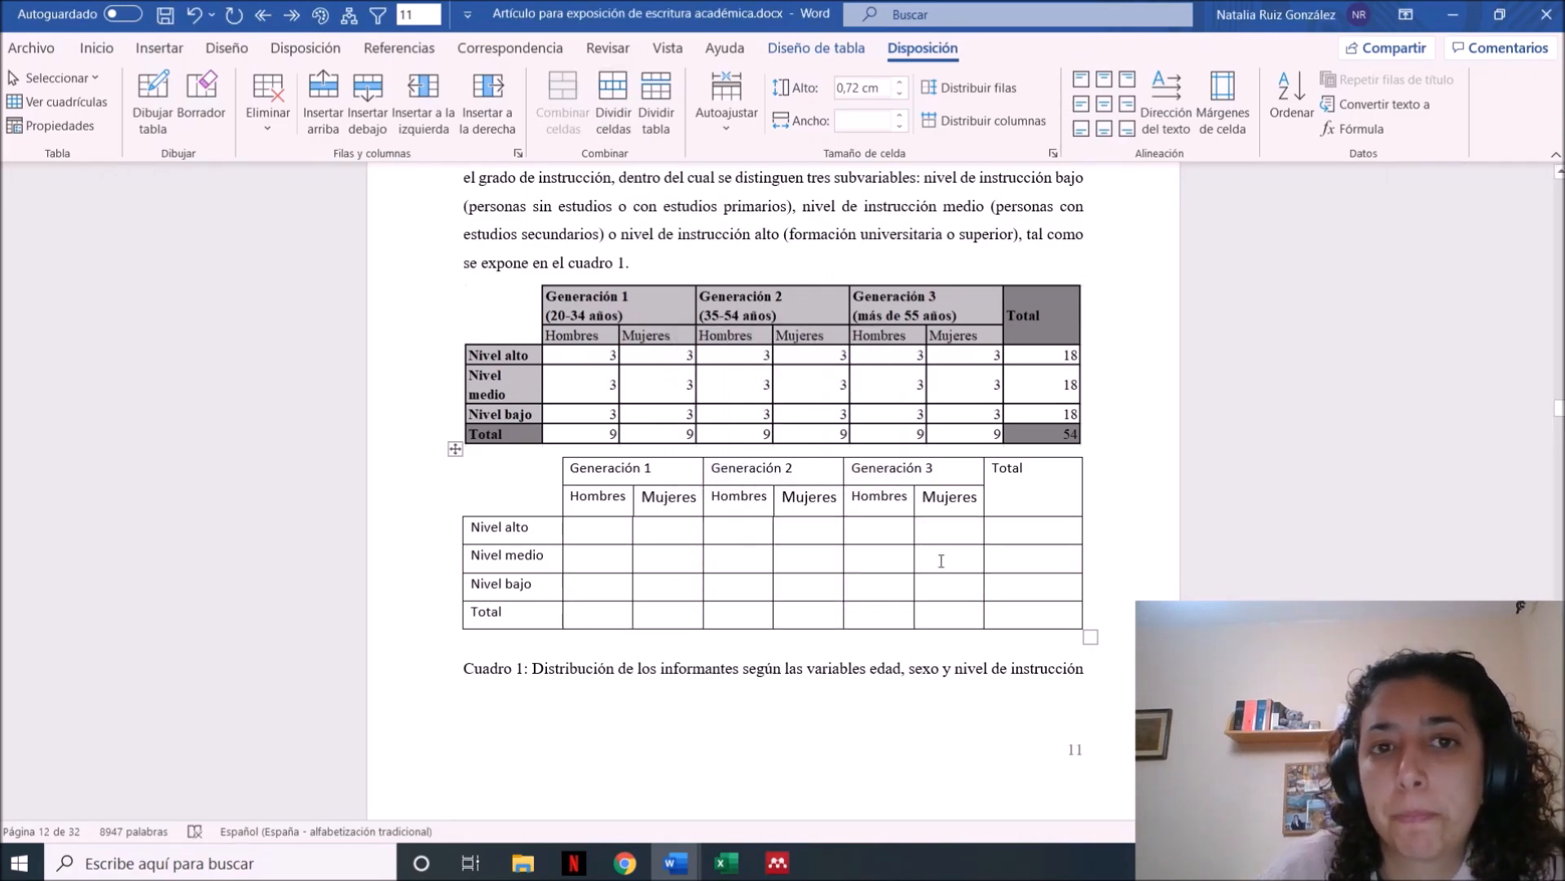
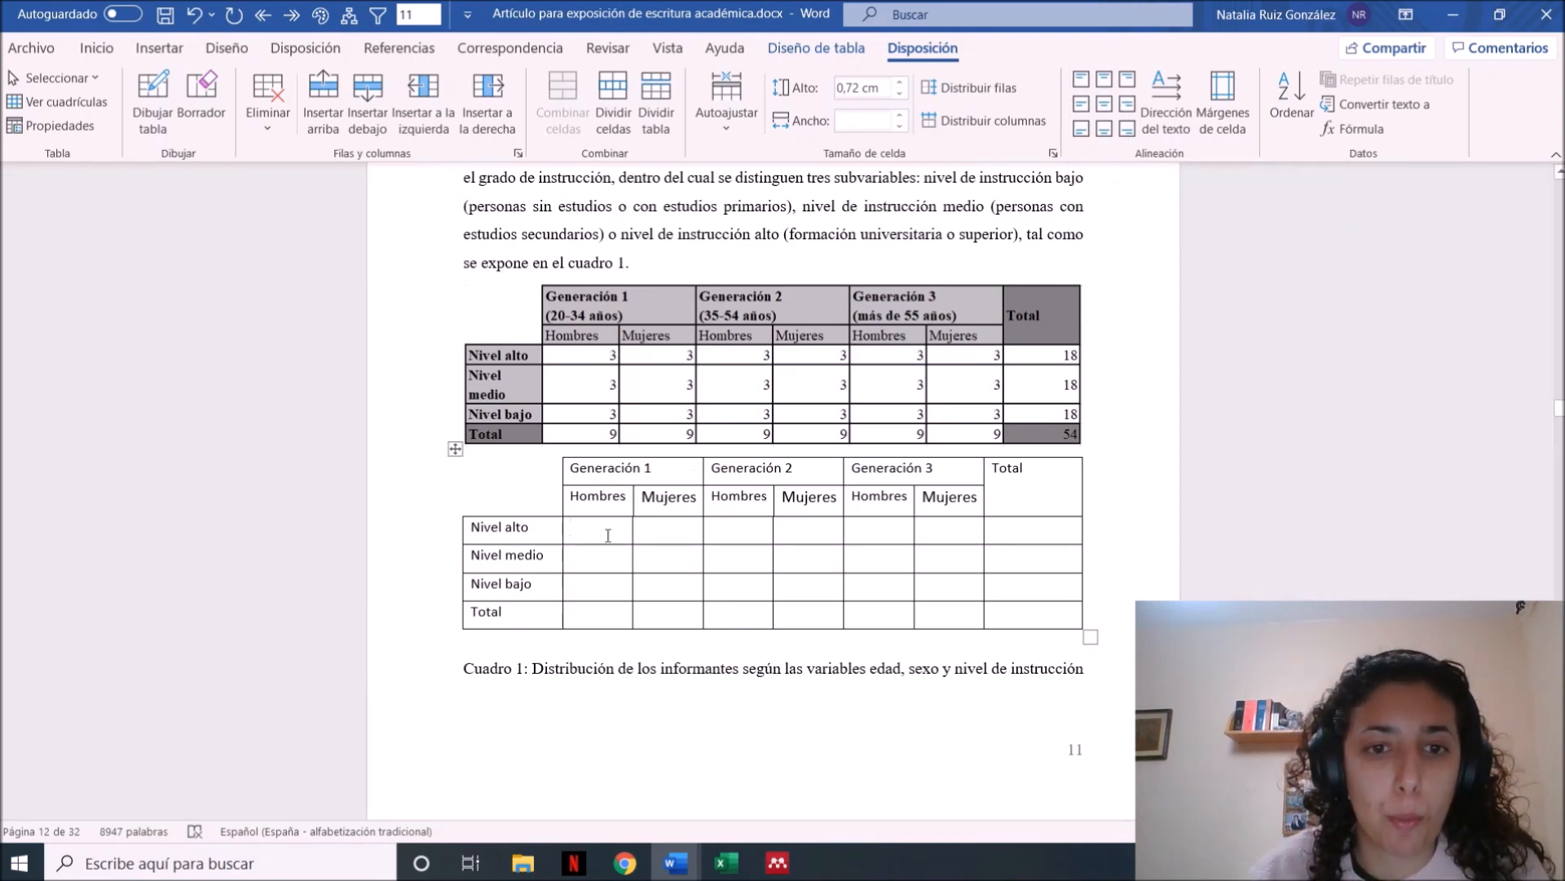
Fill the Hombres and Mujeres cells under Generación 1 with 3 for each level and 9 for Total, and centre the figures
text(3)
key(Down)
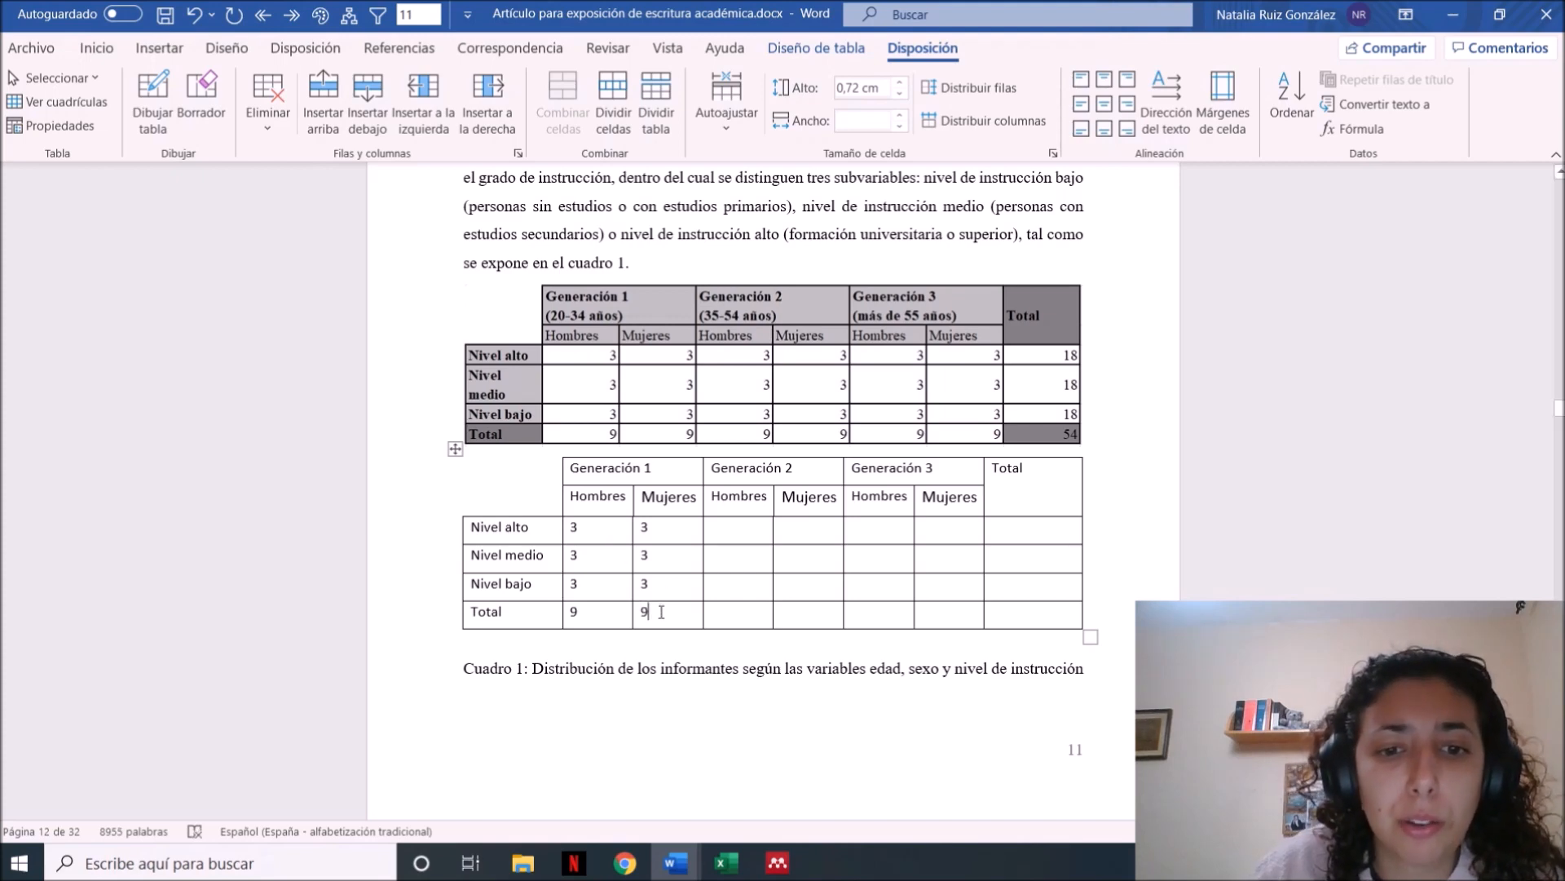
drag(657, 607, 595, 530)
click(1106, 105)
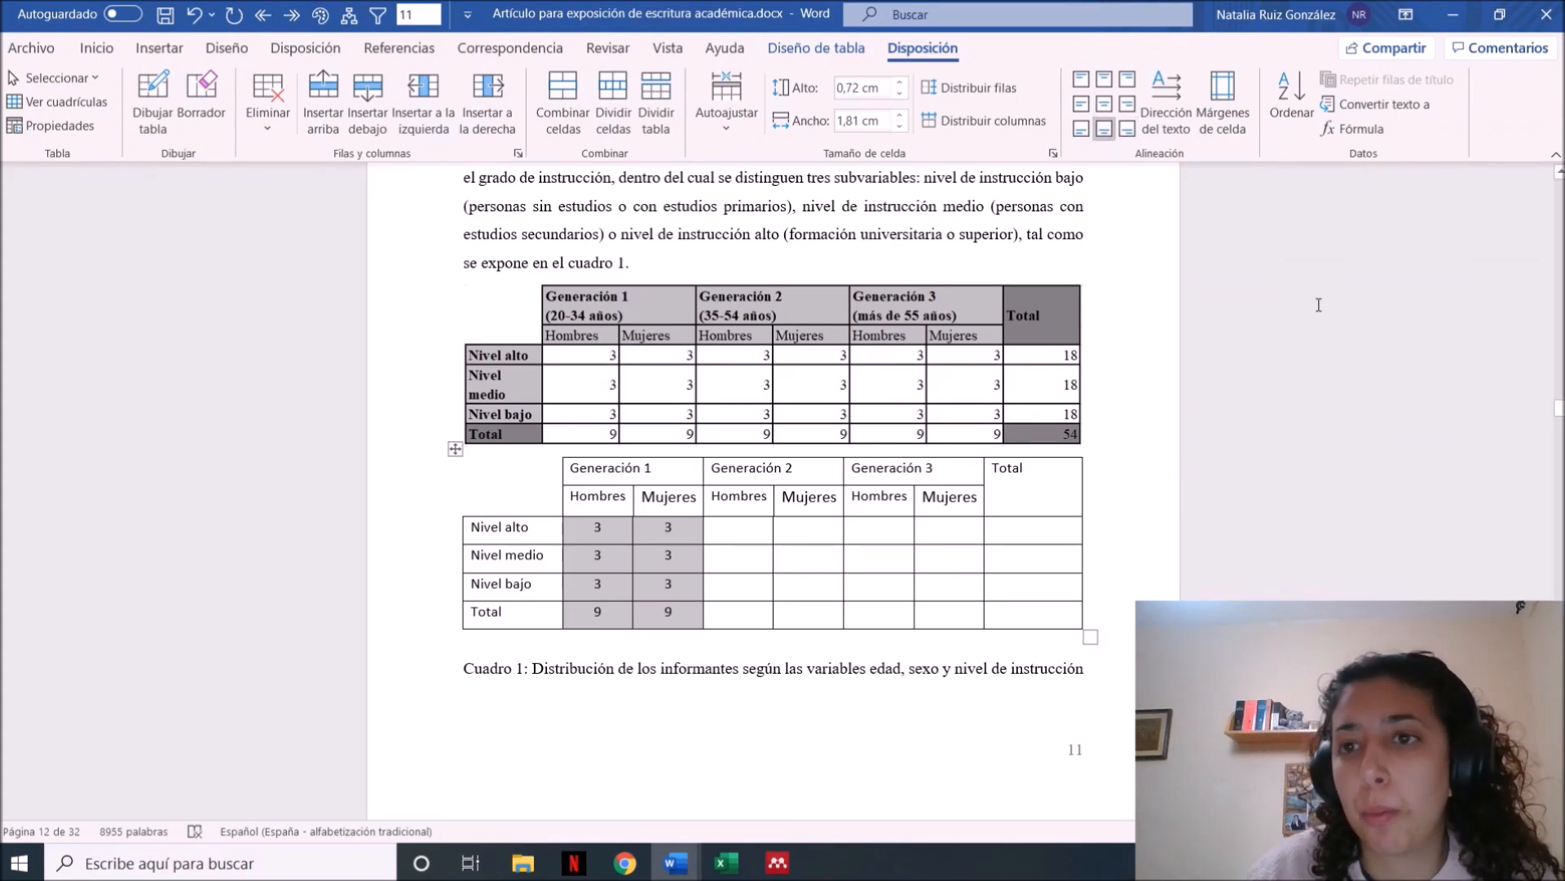
Try the vertical text directions and a fully centred alignment on the Generación 1 figures, and undo these changes
click(1172, 122)
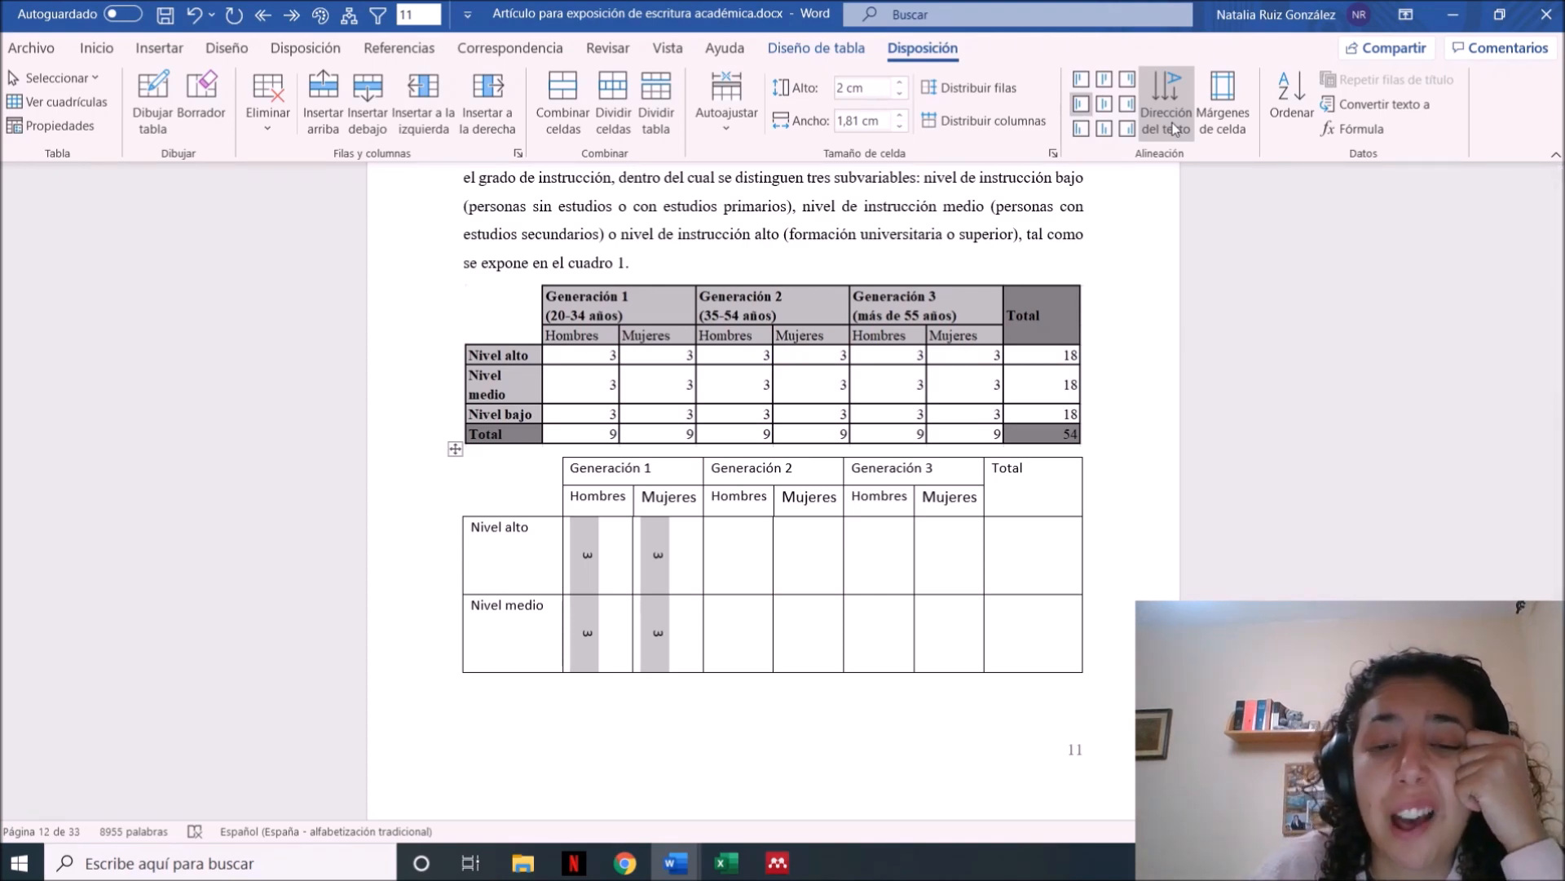
click(1174, 122)
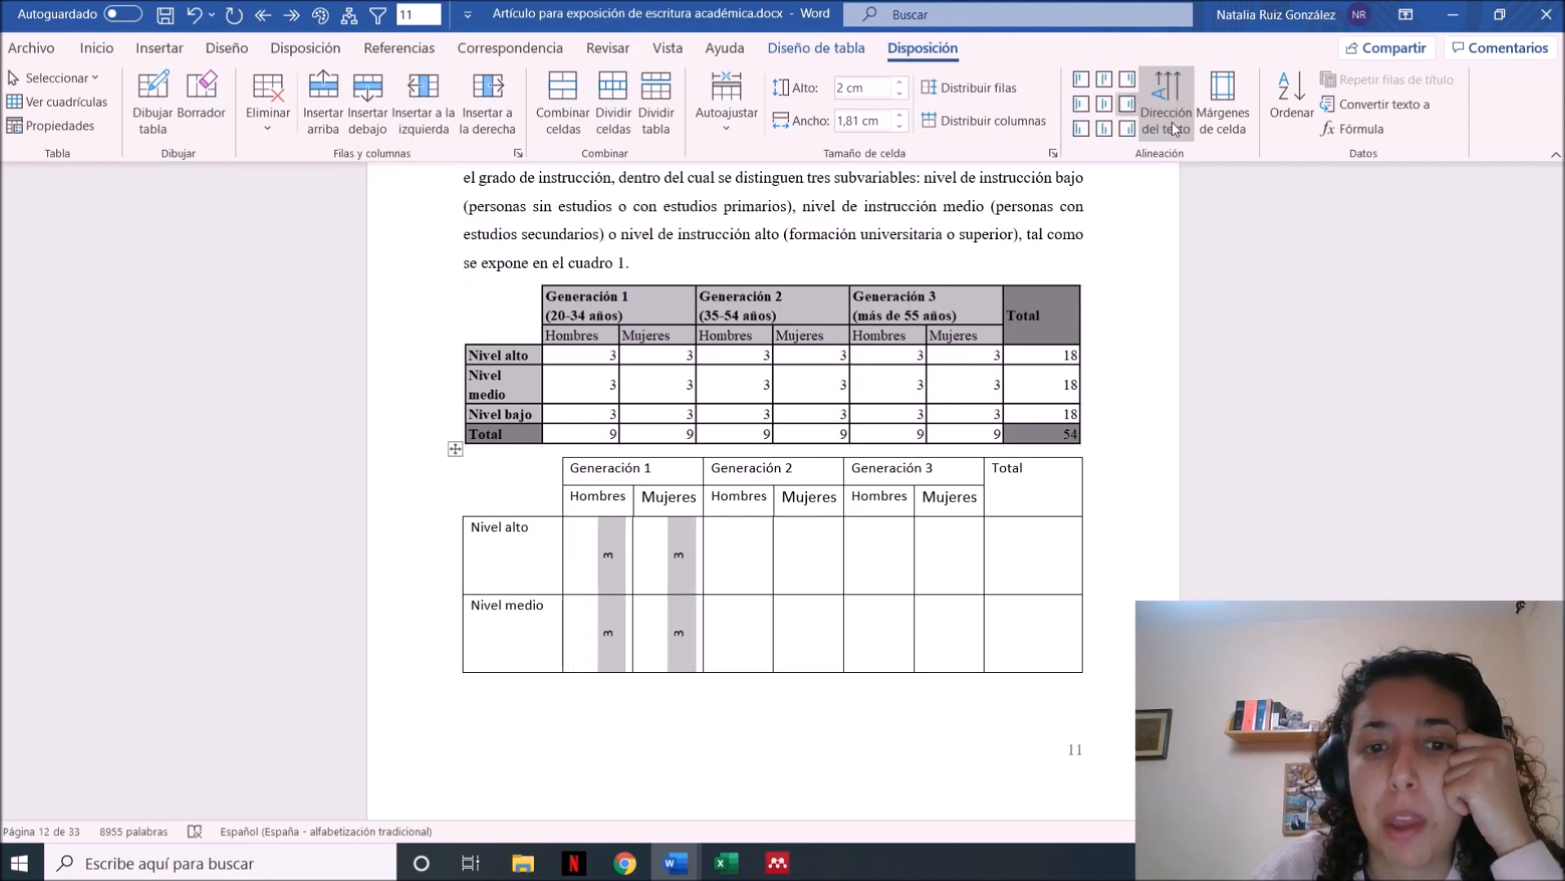
click(1174, 122)
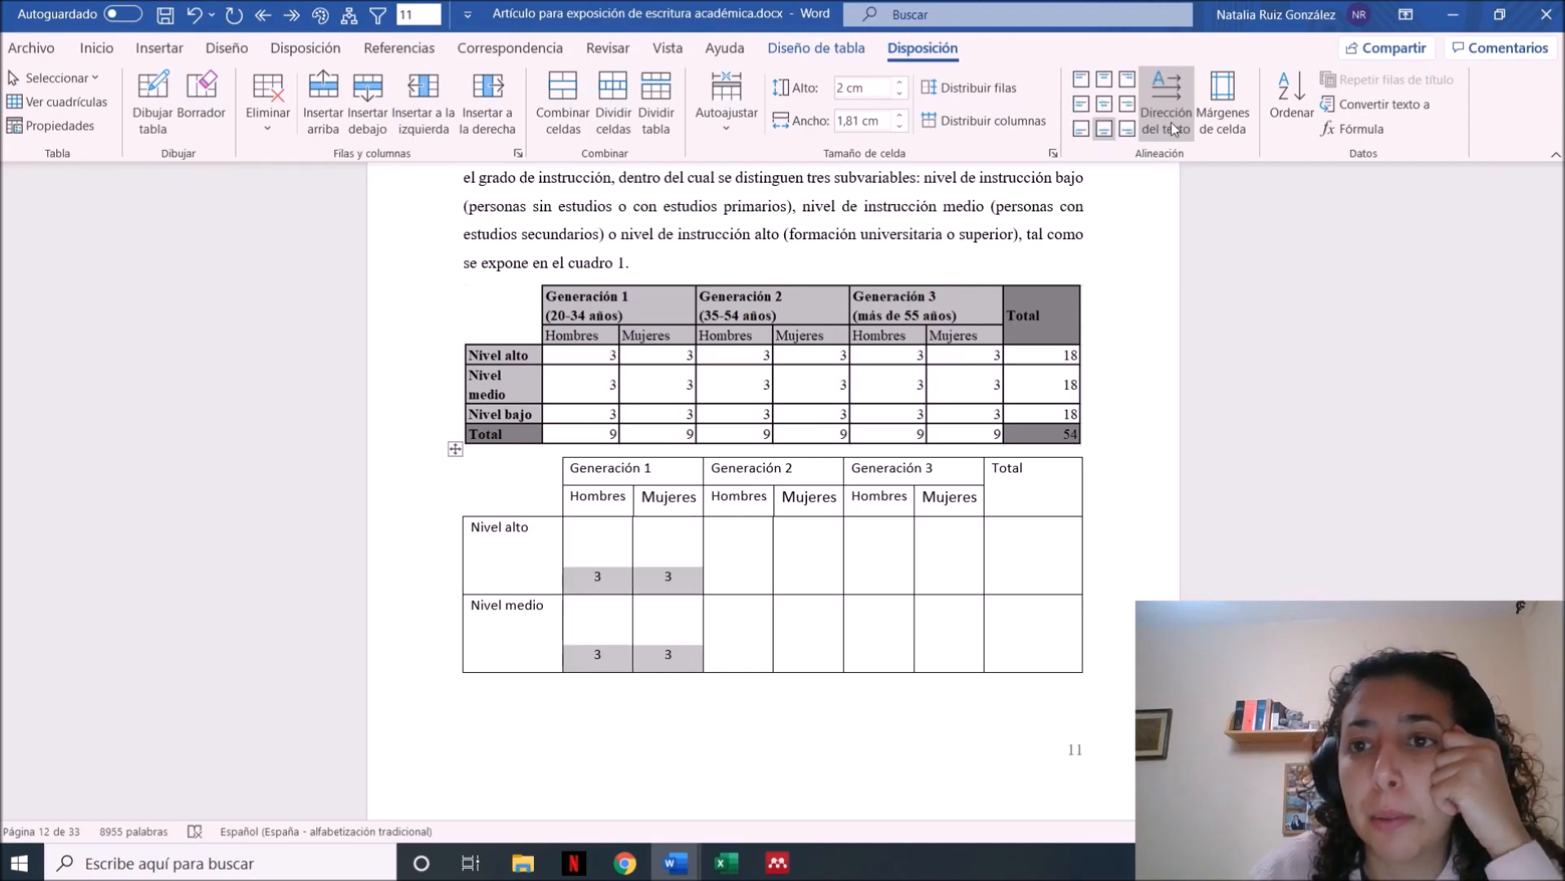
click(1104, 103)
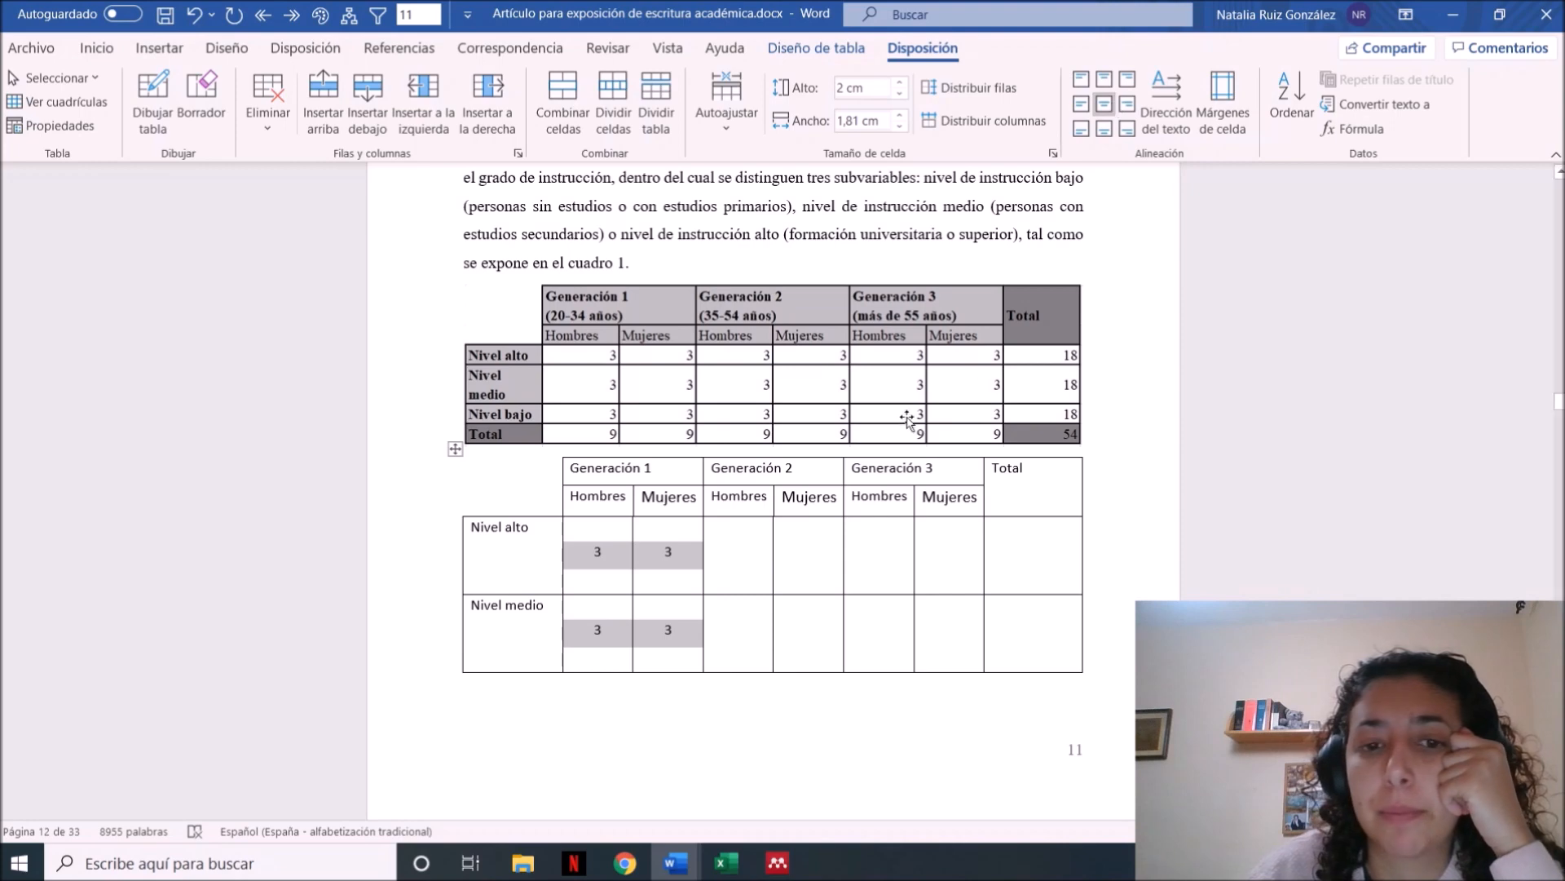
click(657, 576)
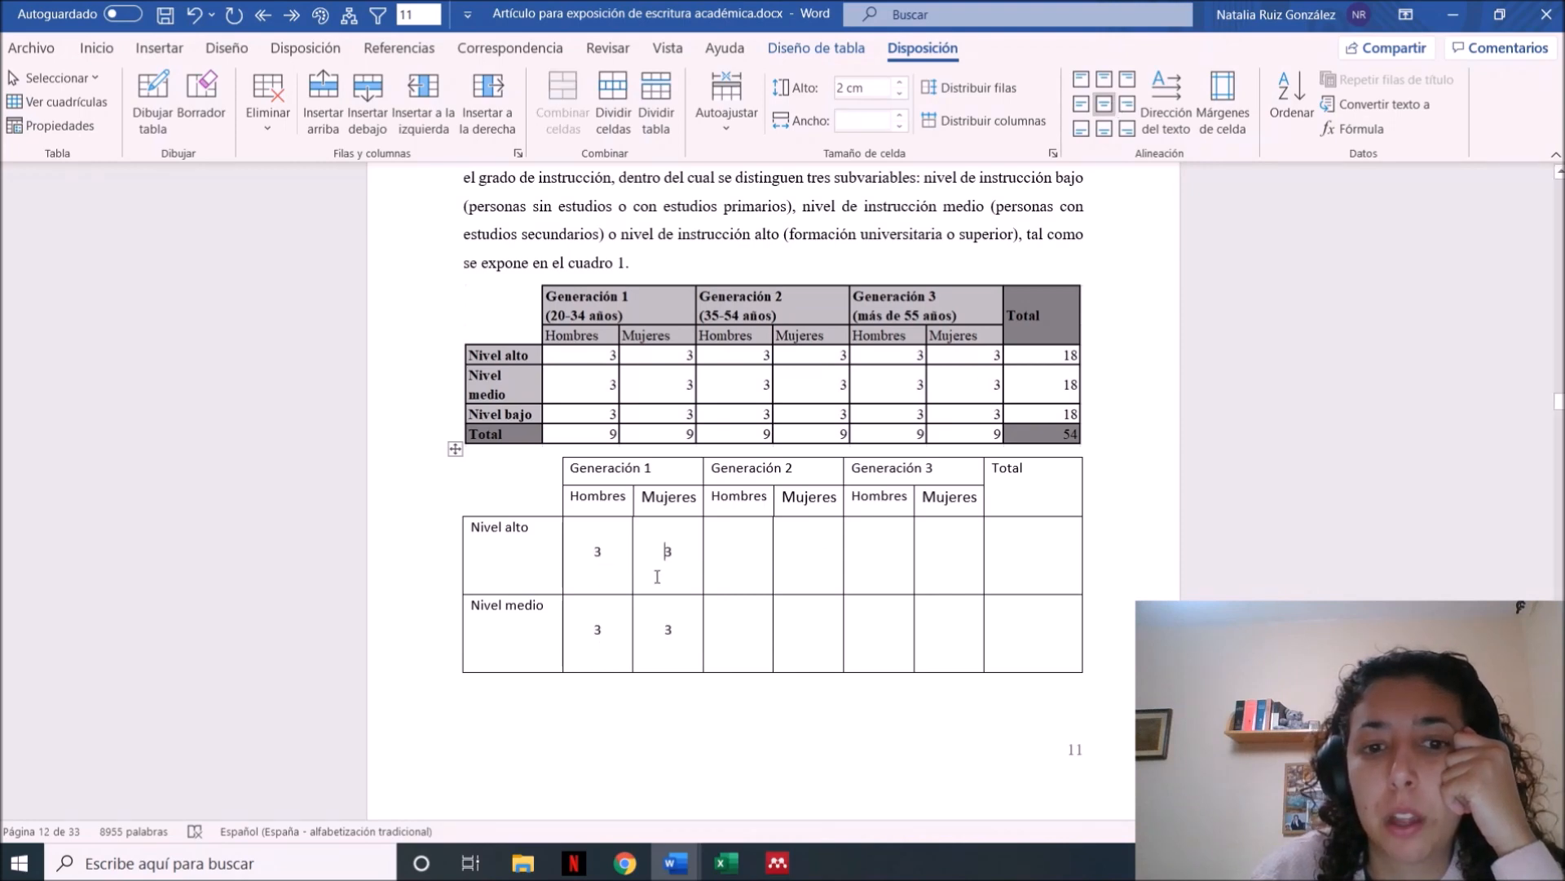
key(ctrl+z)
key(ctrl+z)
key(ctrl+z)
key(ctrl+z)
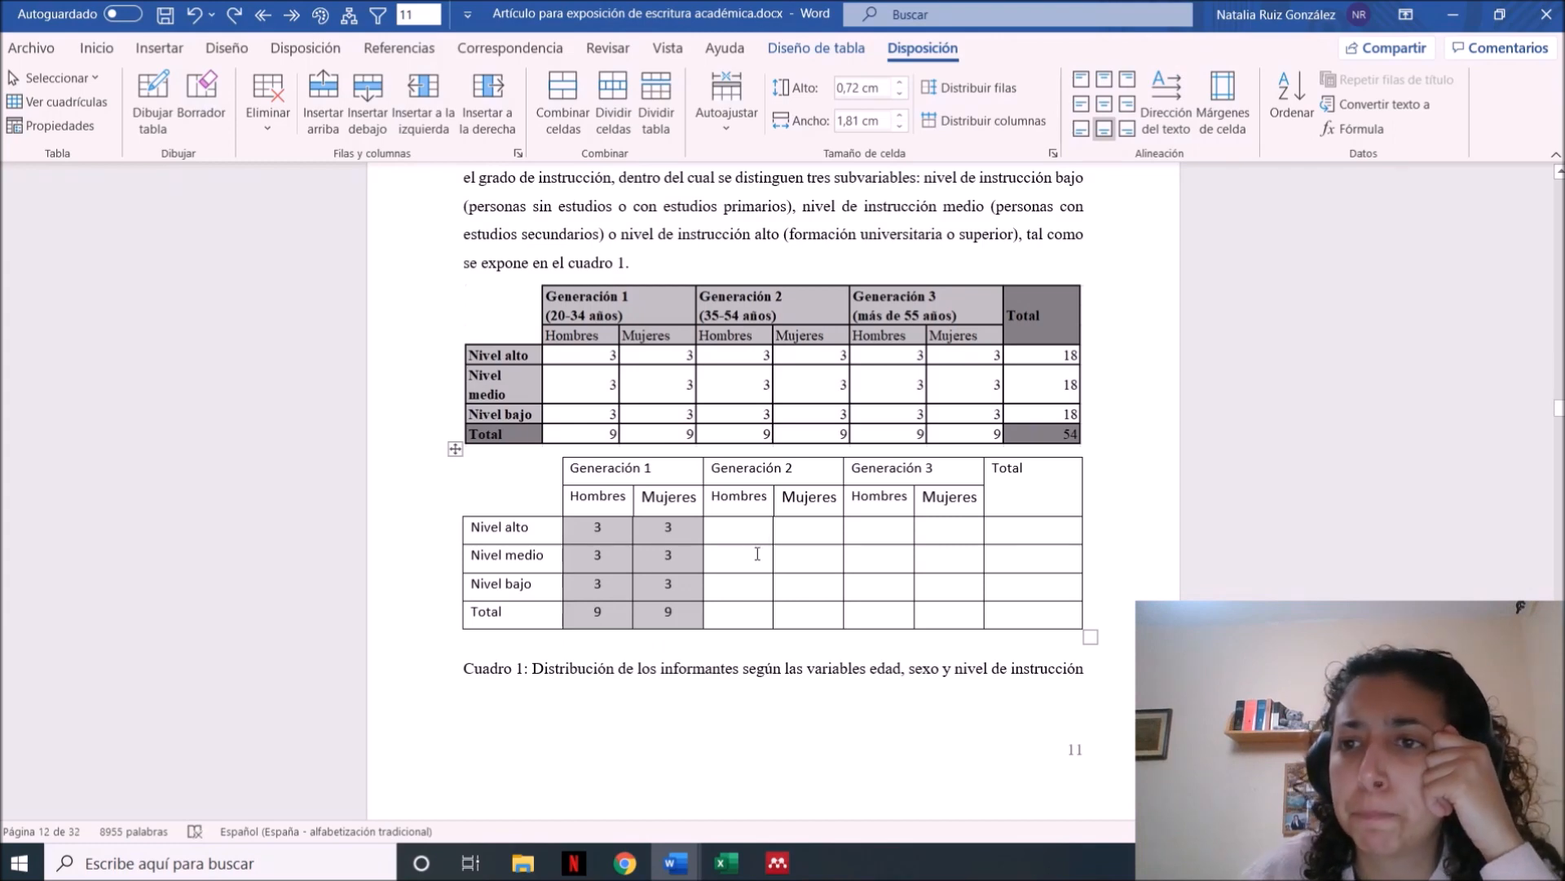
Set the new table's alignment to Ajustar al centro in its table properties
click(757, 554)
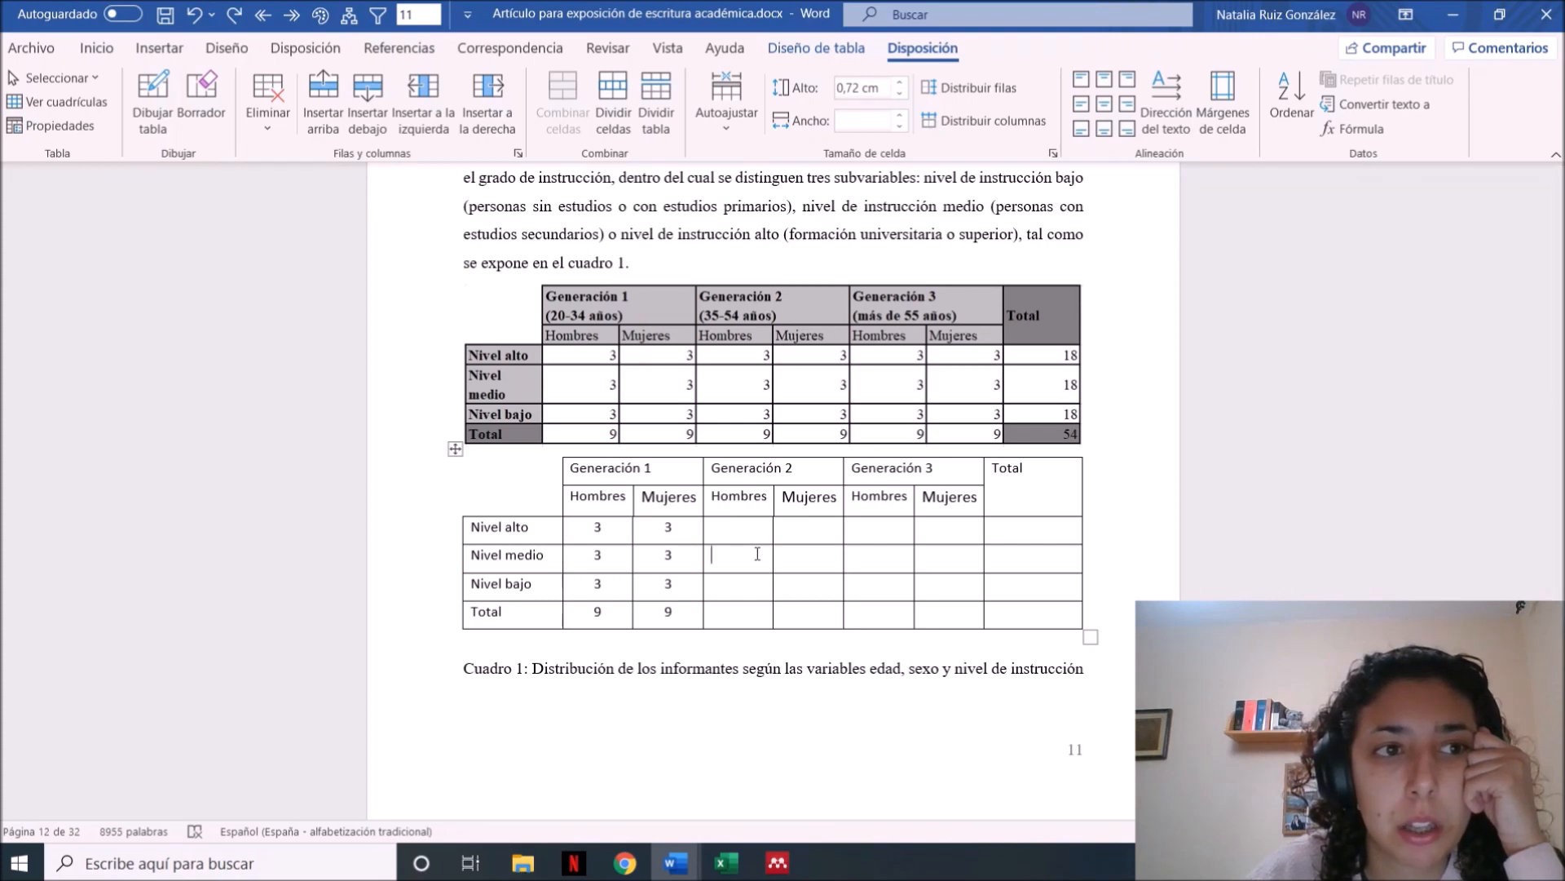
click(72, 128)
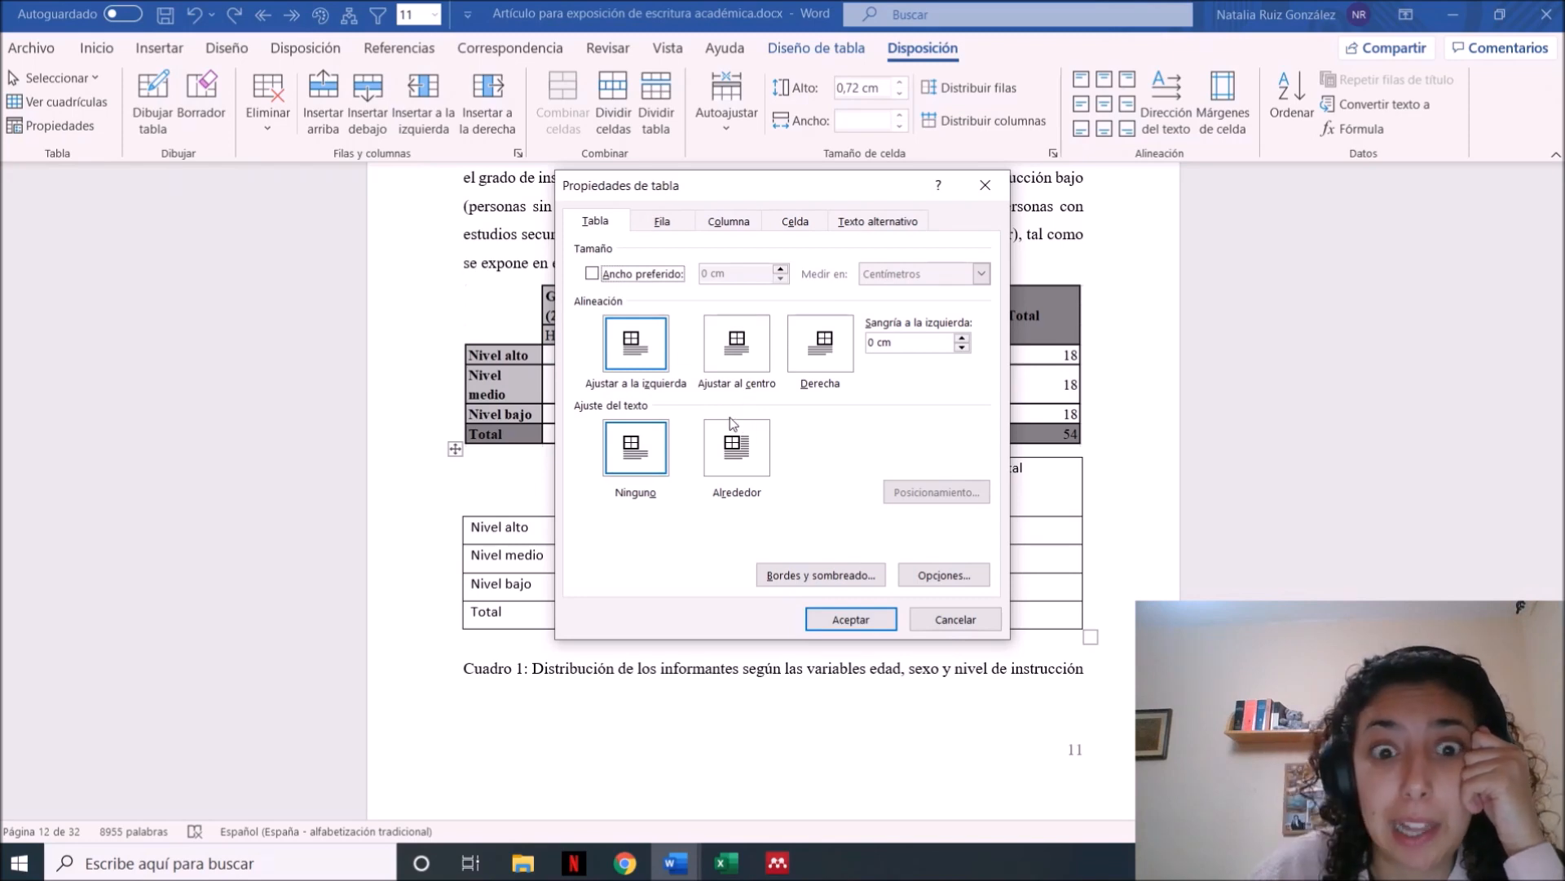
click(742, 352)
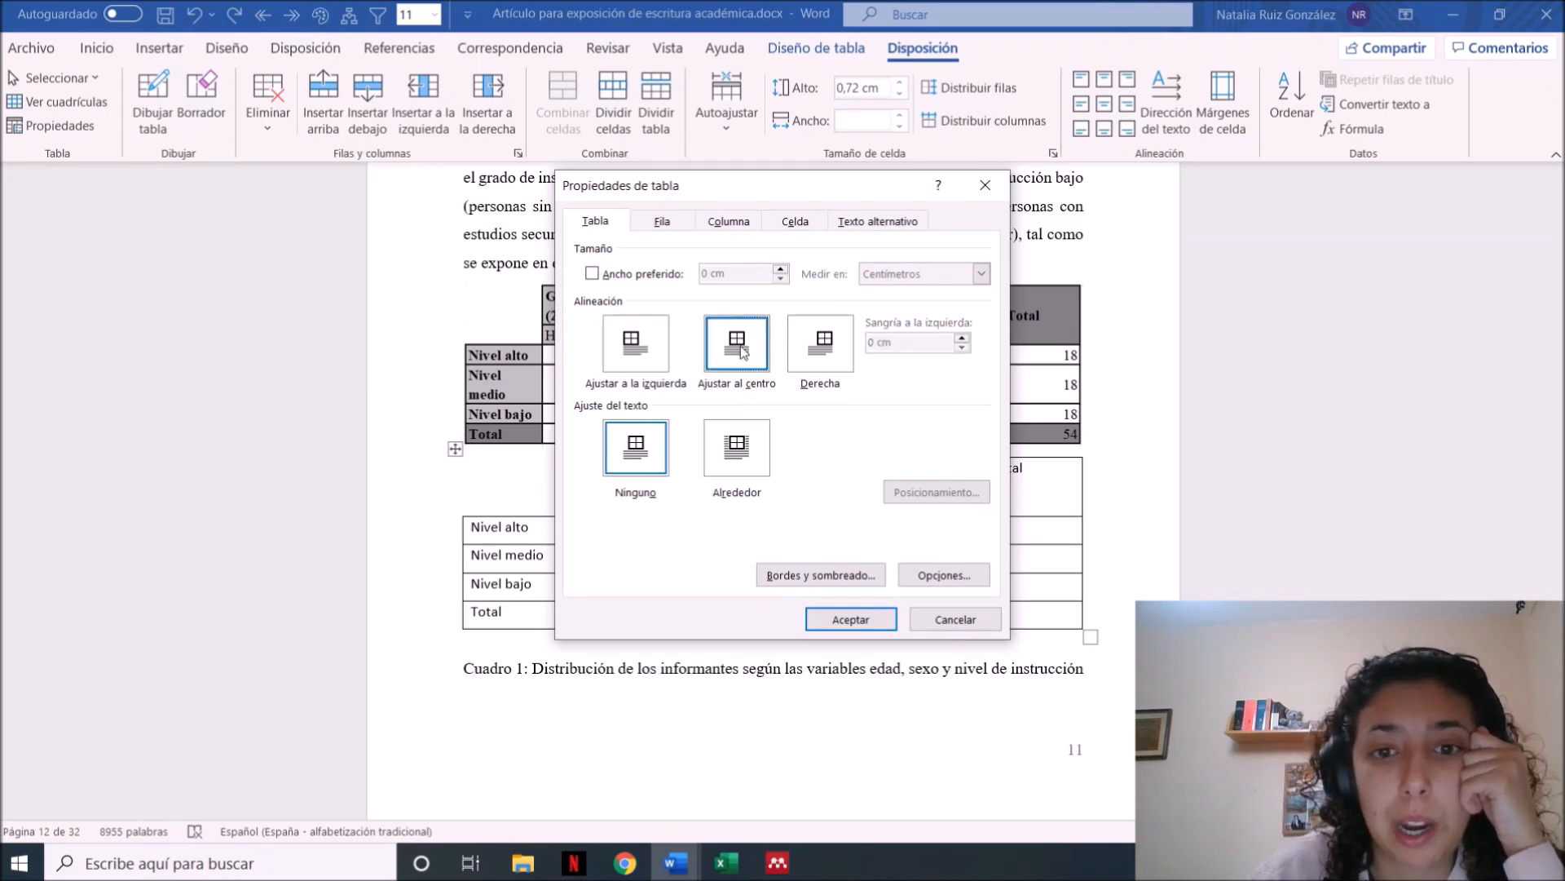
click(845, 618)
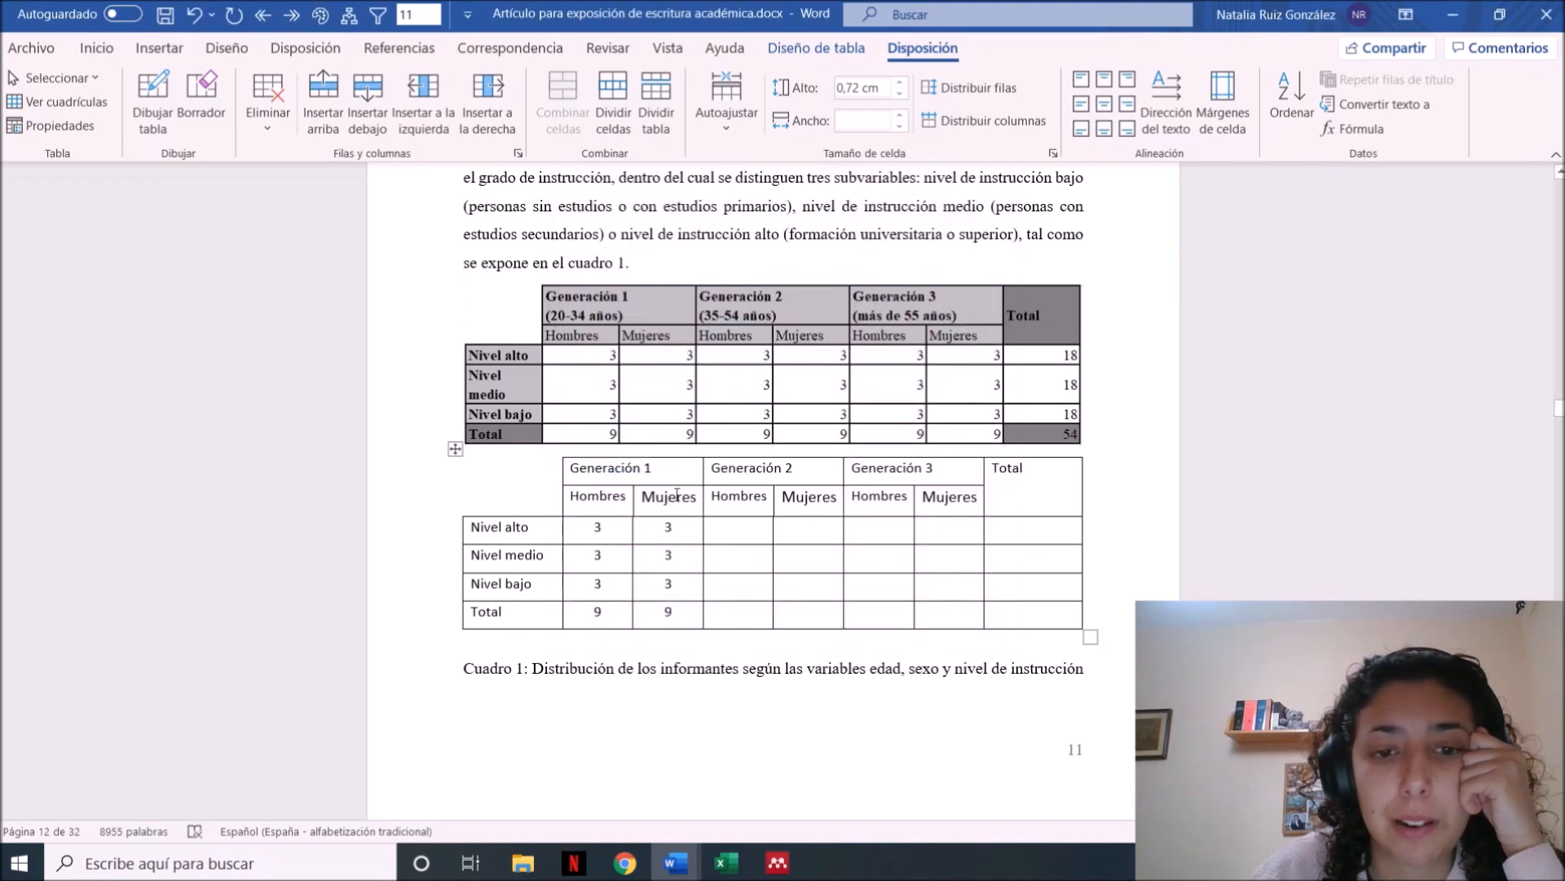
click(51, 124)
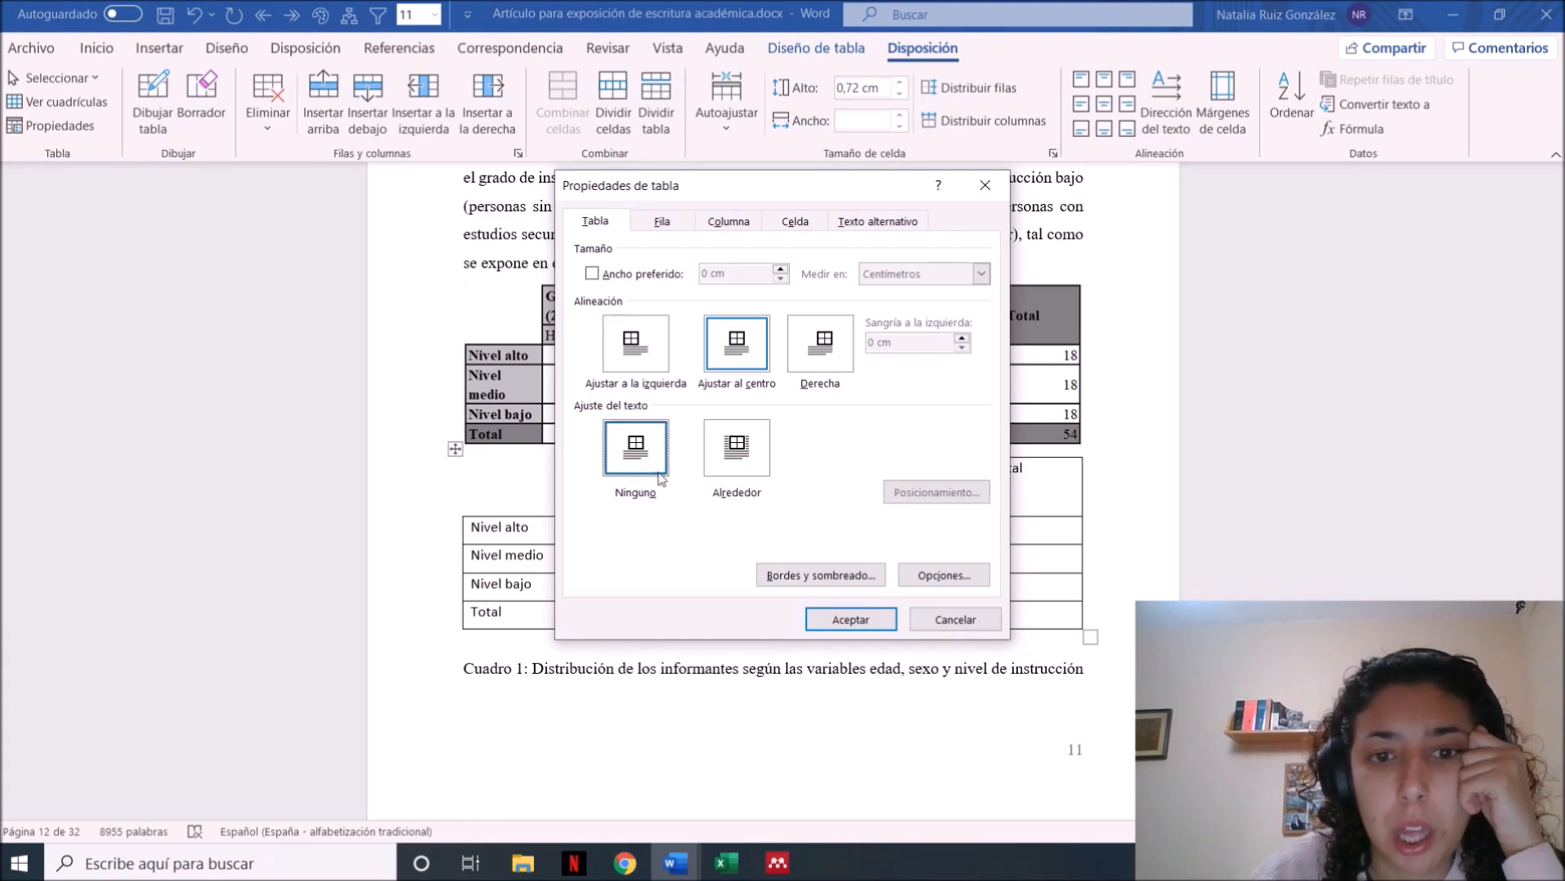
click(845, 621)
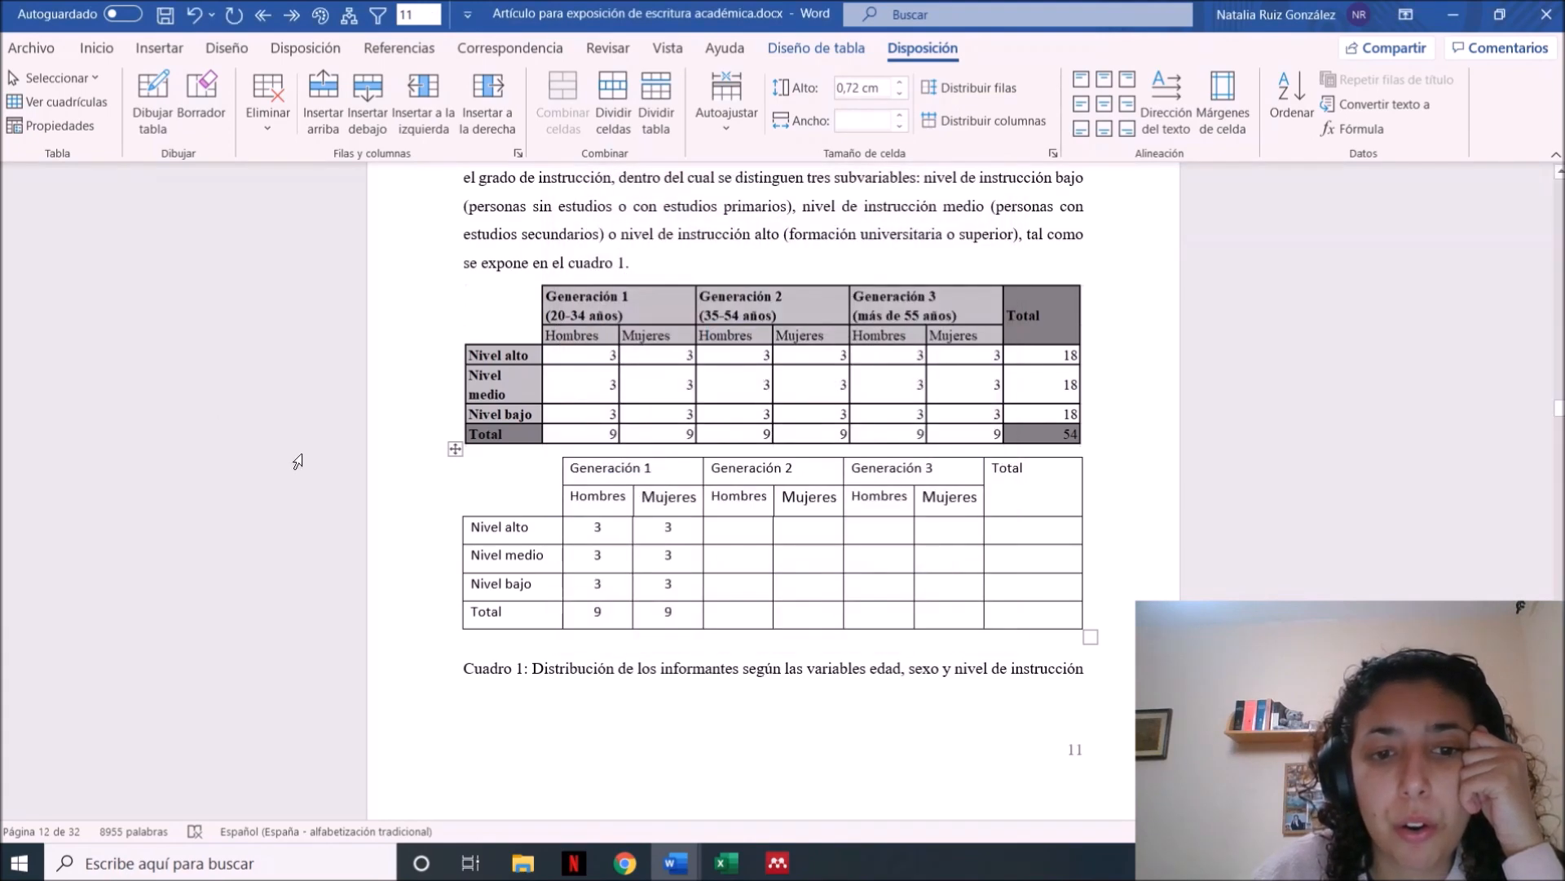
click(547, 648)
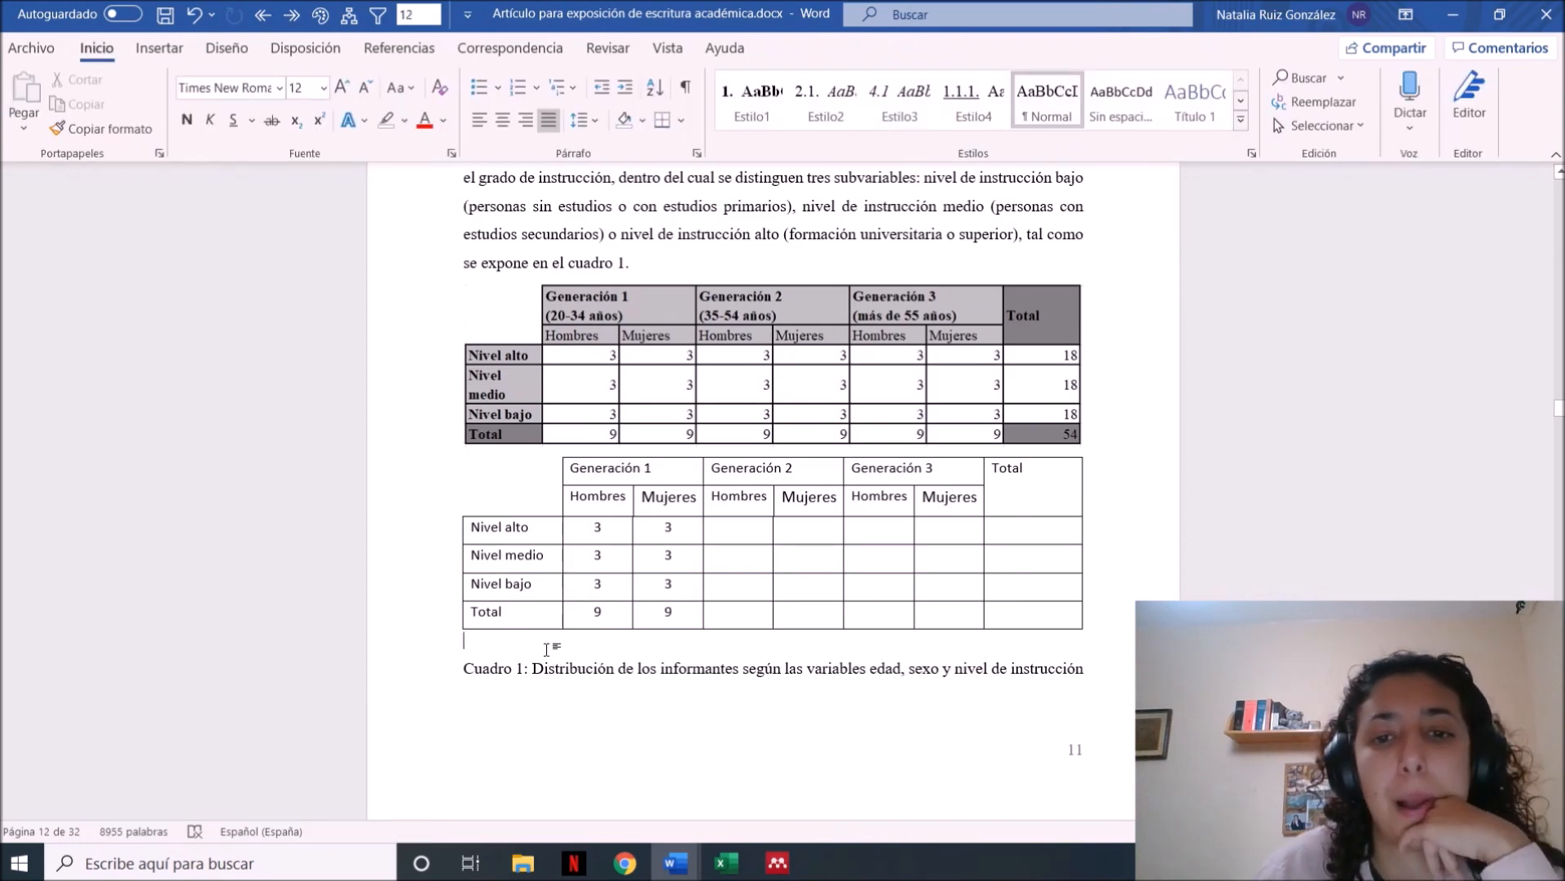
Try several predefined styles on the whole new table, including the black-header and grey designs
click(455, 449)
click(815, 48)
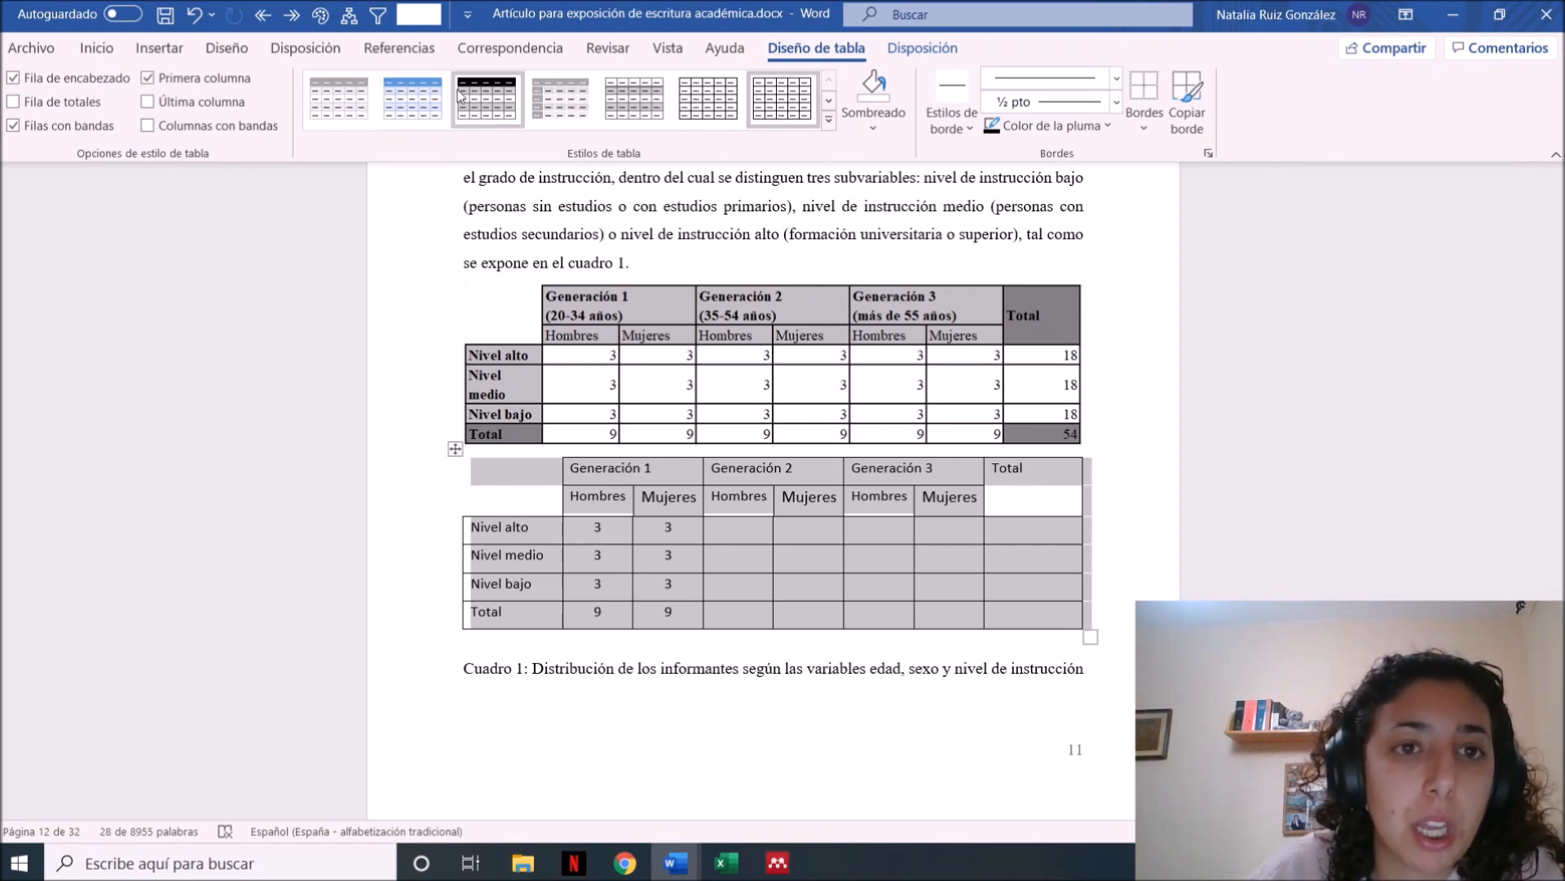
click(828, 119)
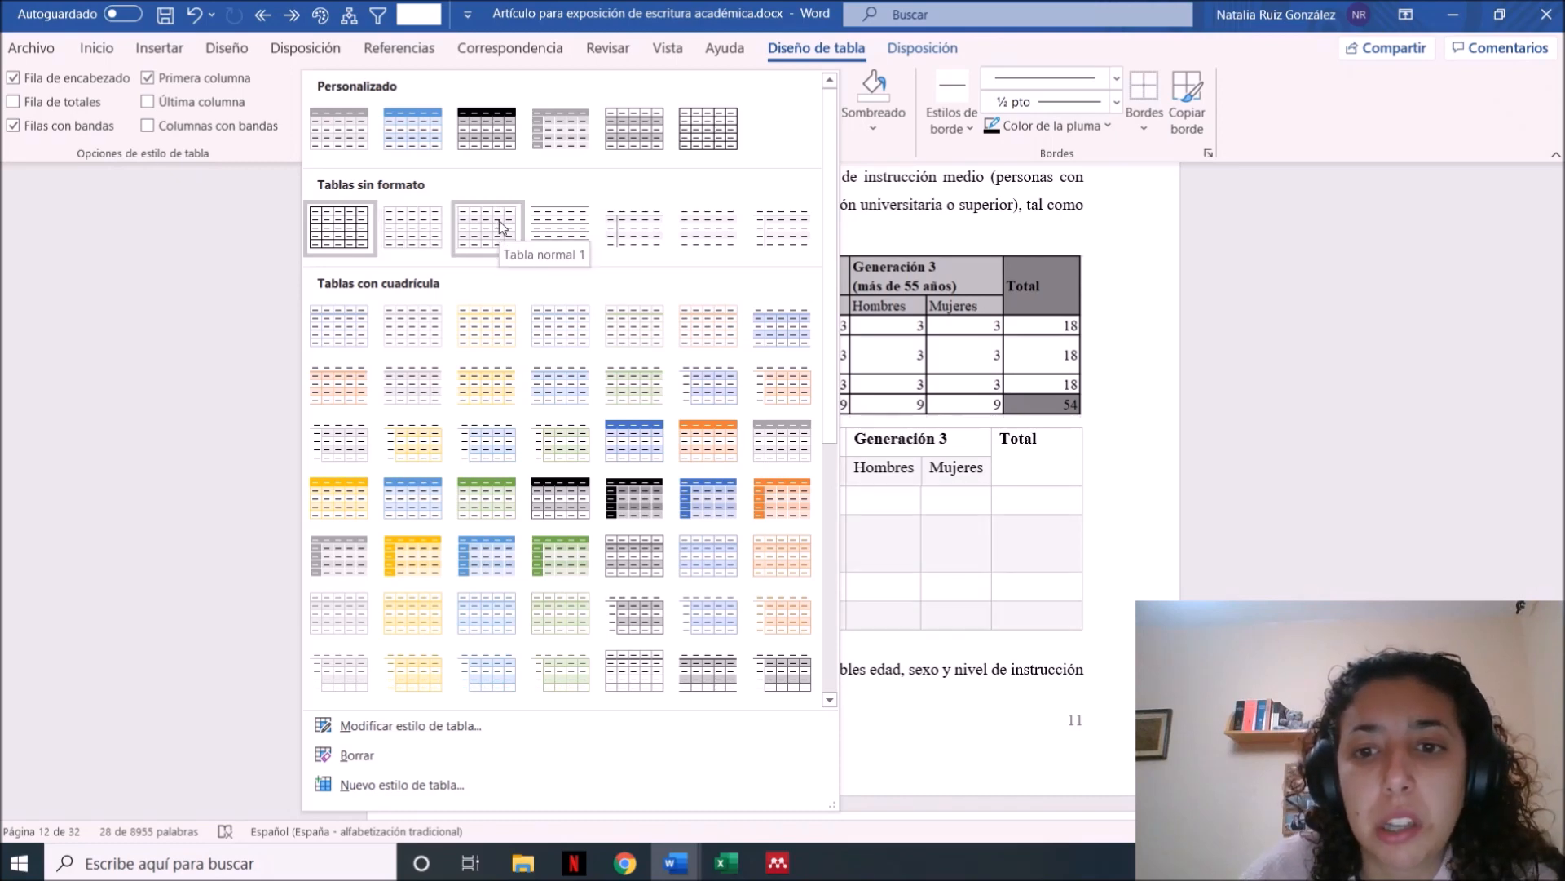
click(502, 142)
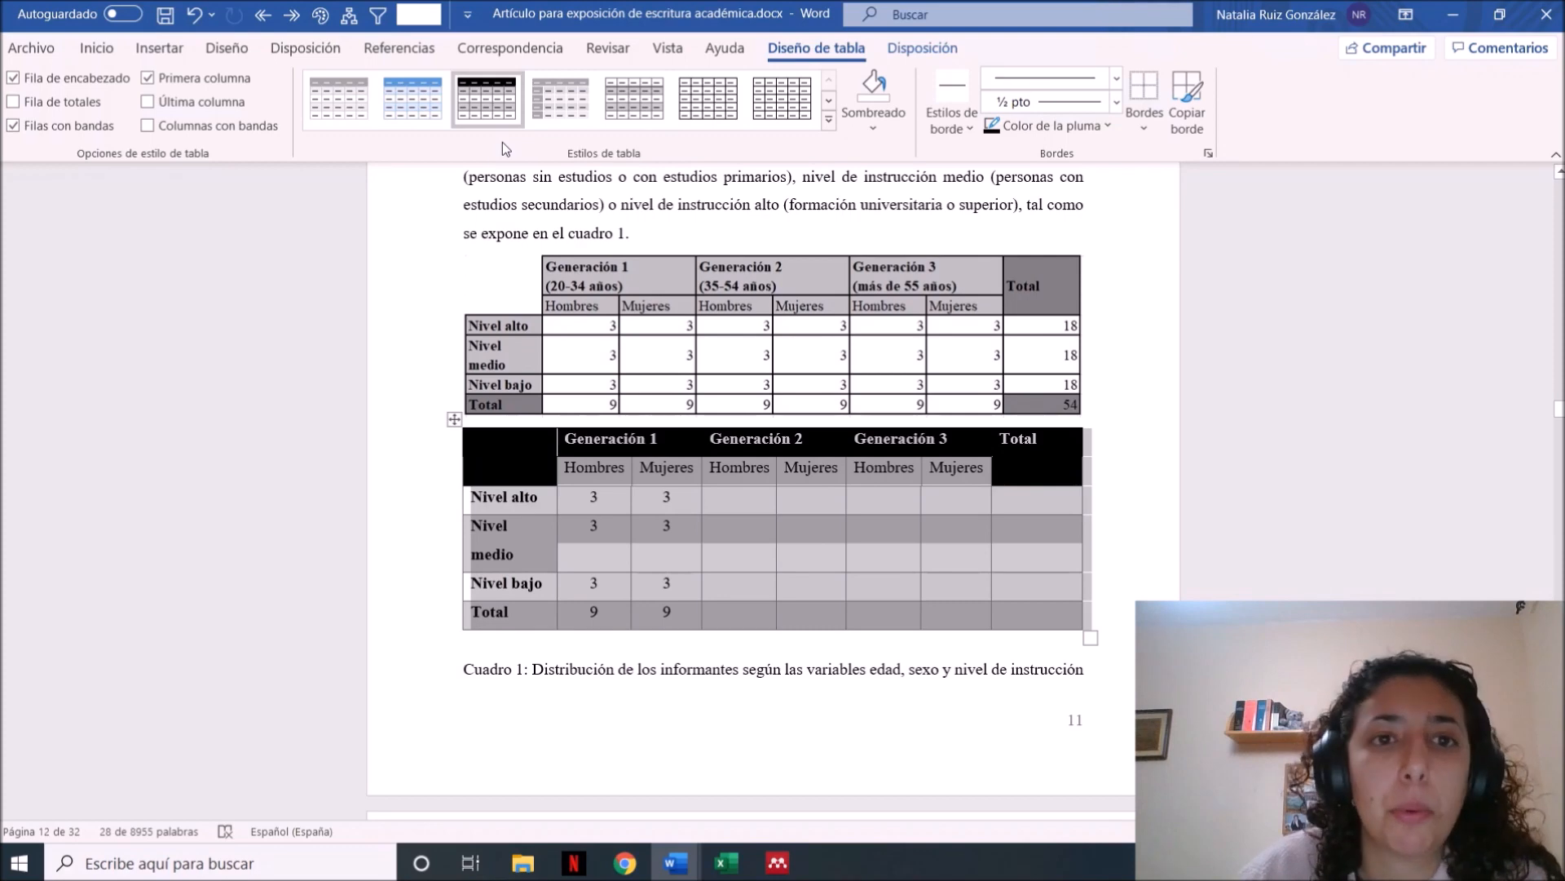
click(558, 112)
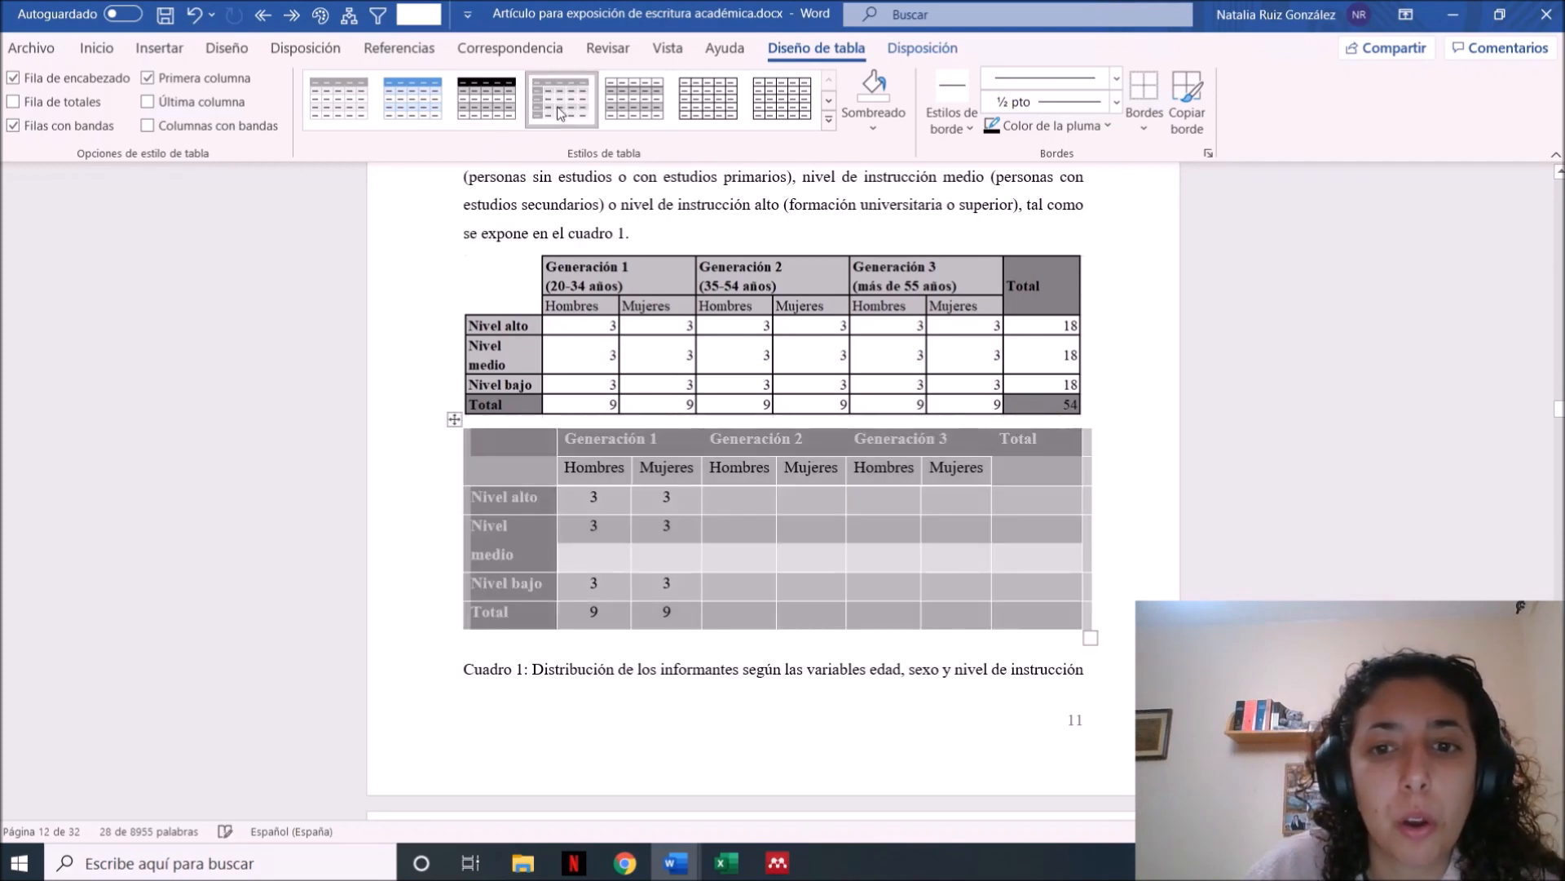
click(639, 111)
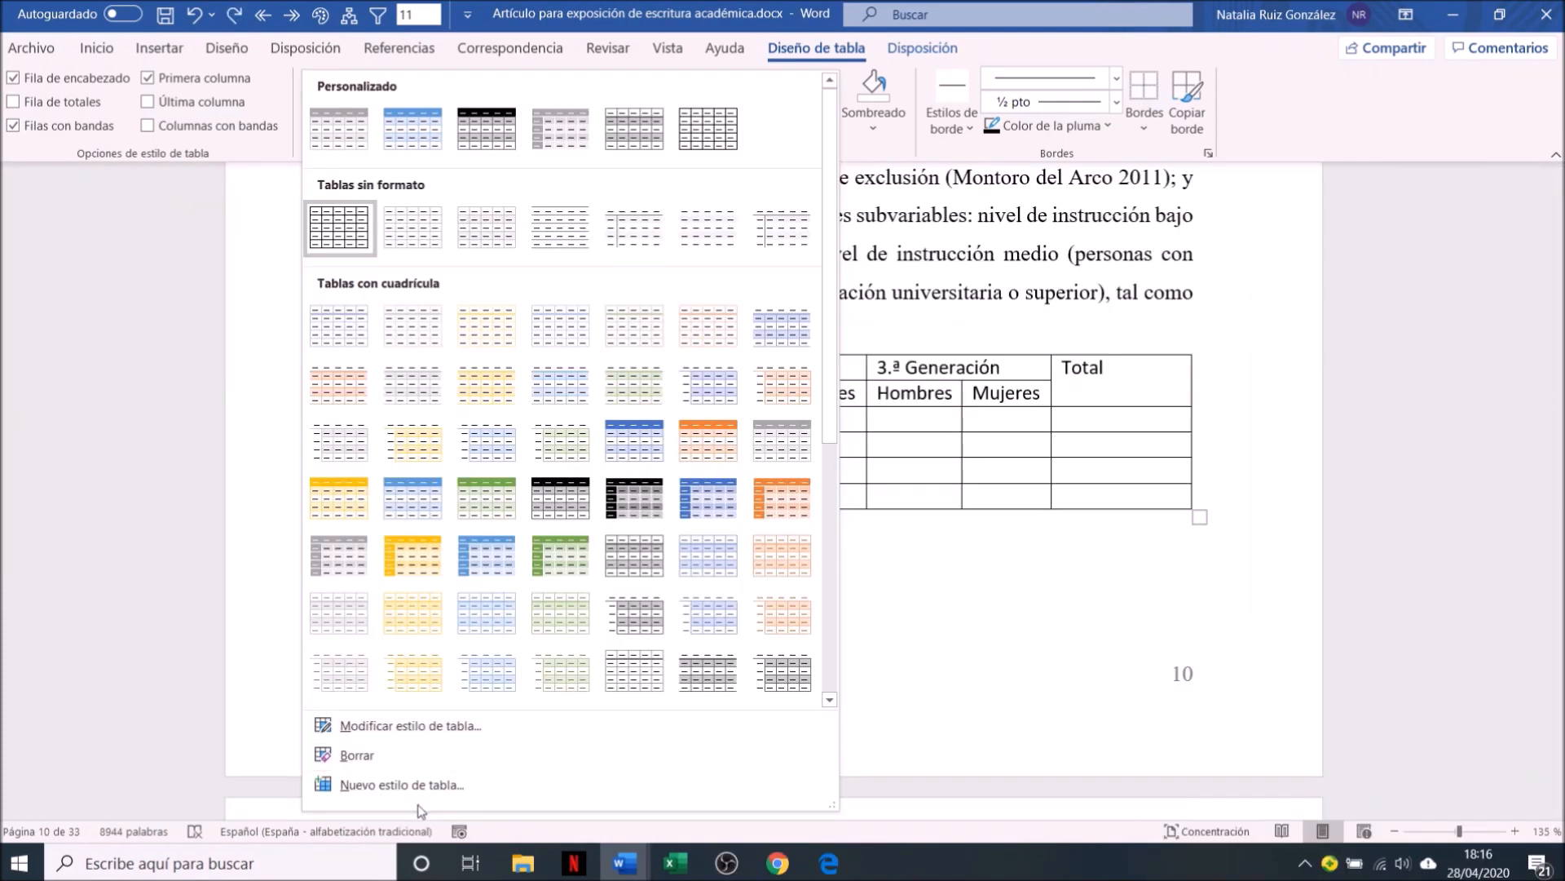
Create a new table style based on Tabla normal with its default formatting, and undo its effect on the table
click(410, 781)
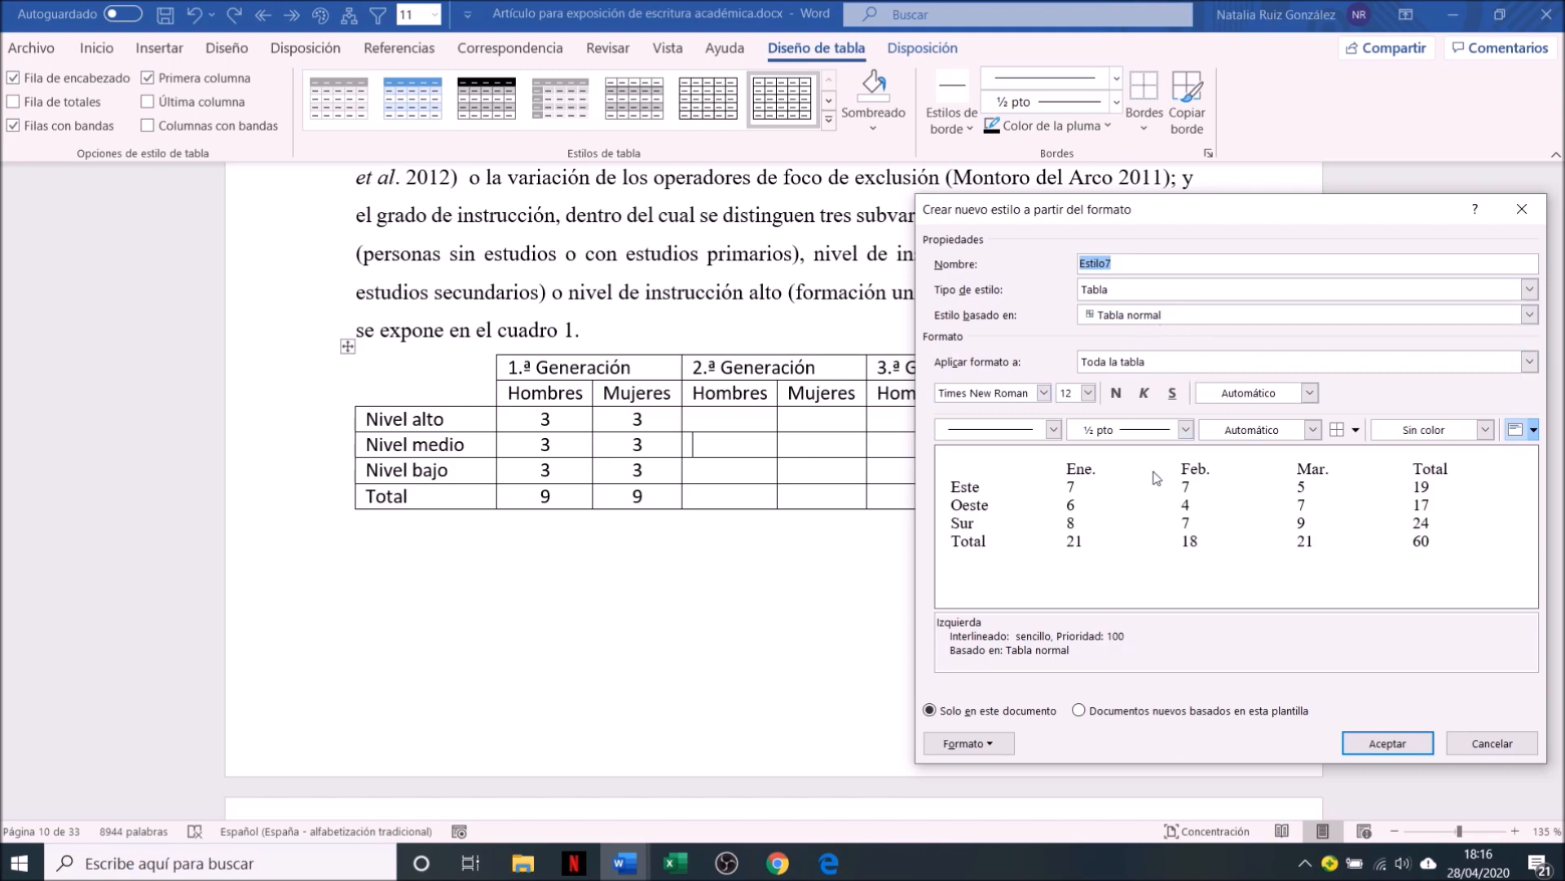
click(1408, 744)
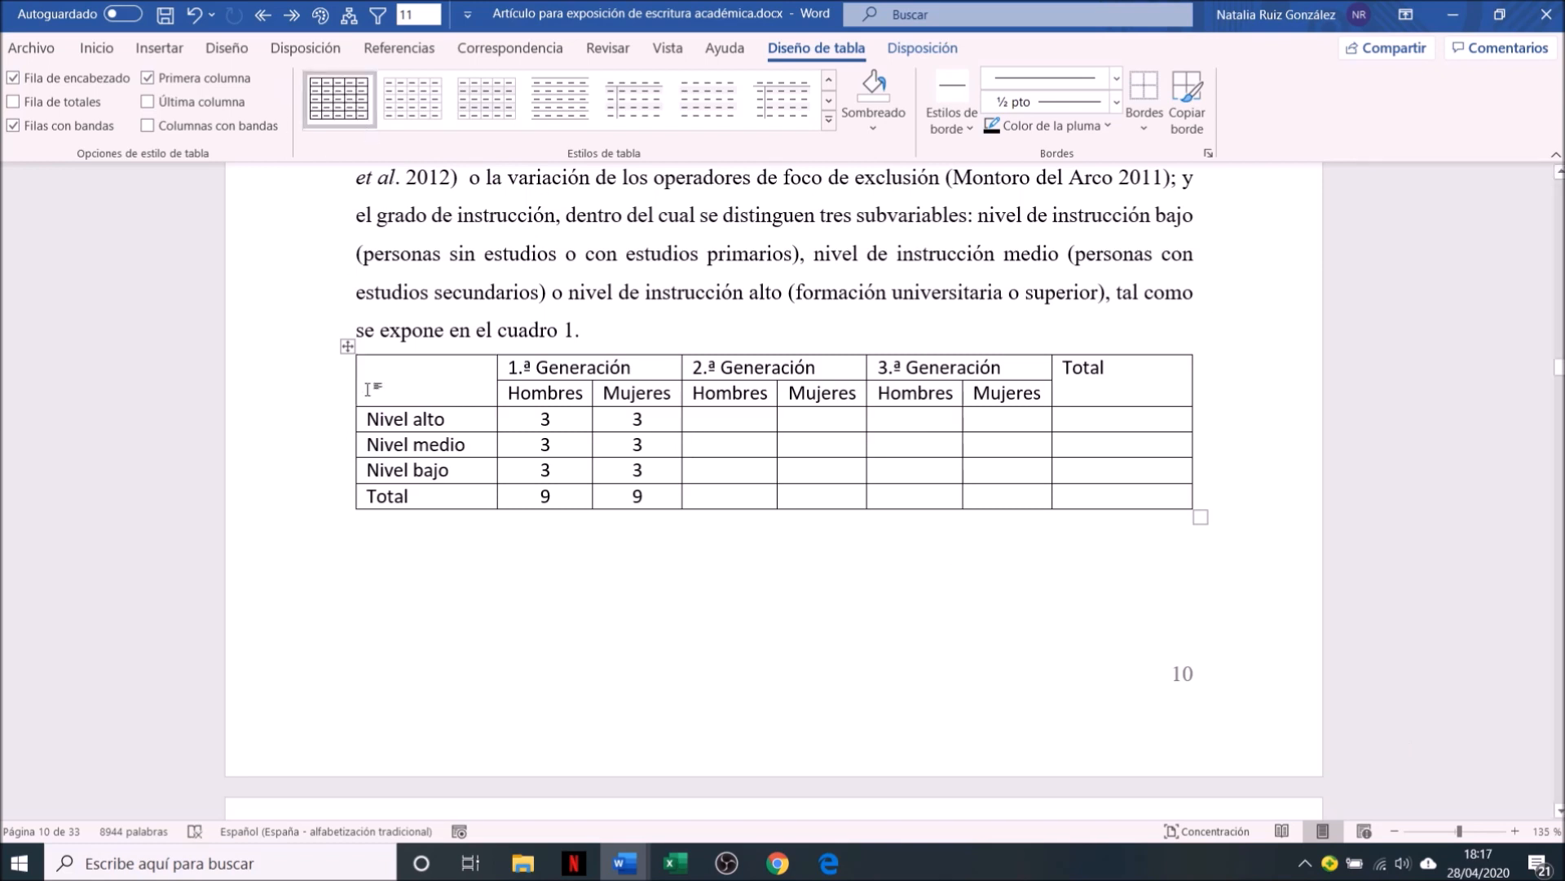
key(ctrl+z)
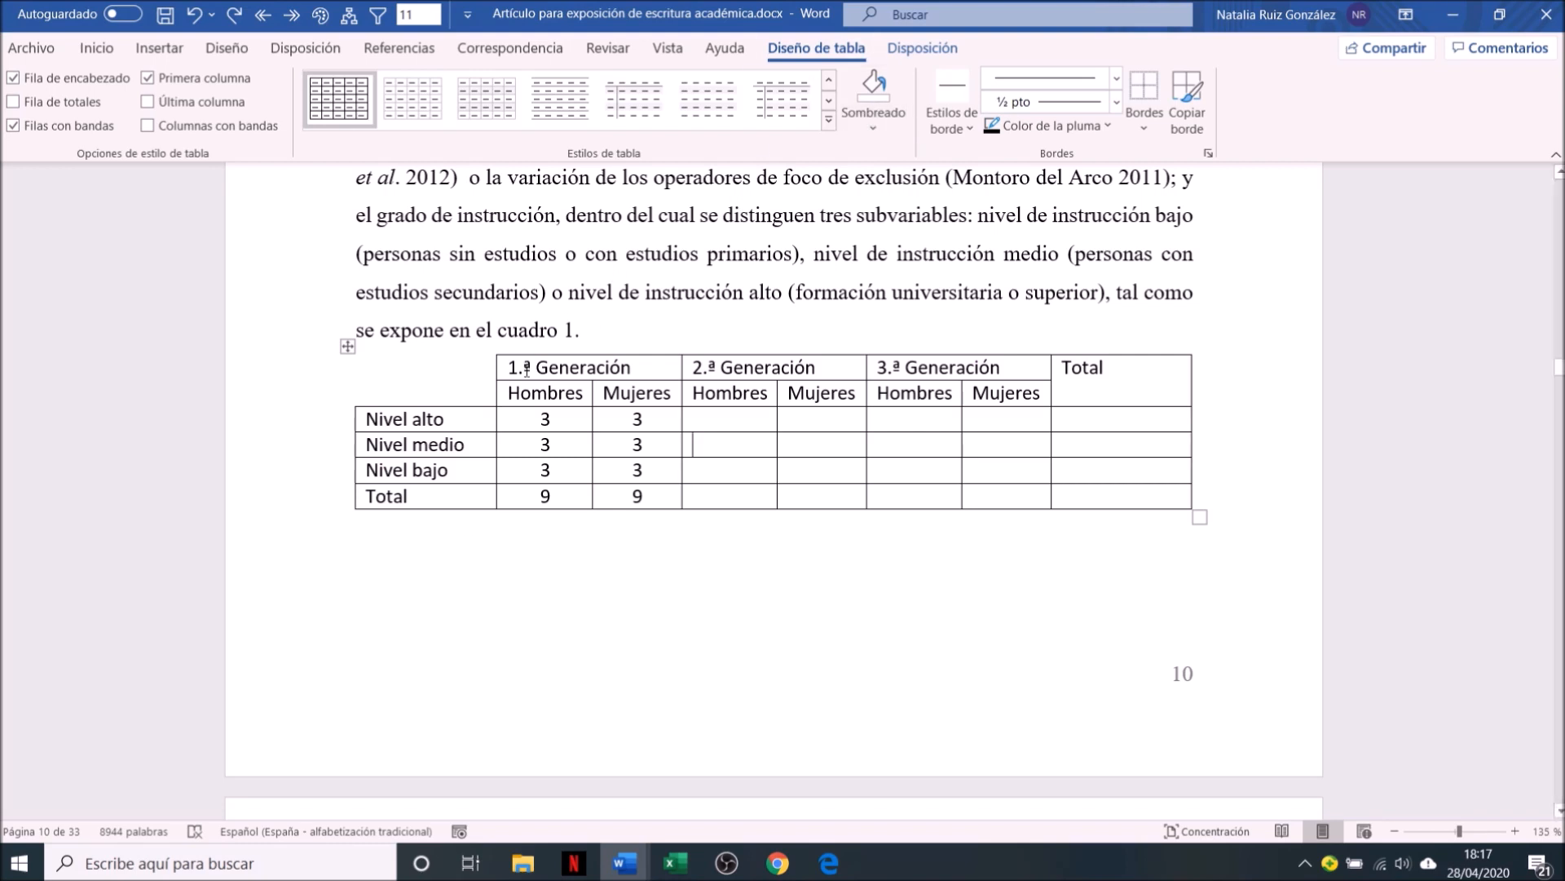
Shade the 1.ª, 2.ª and 3.ª Generación header cells dark grey
drag(526, 371, 991, 368)
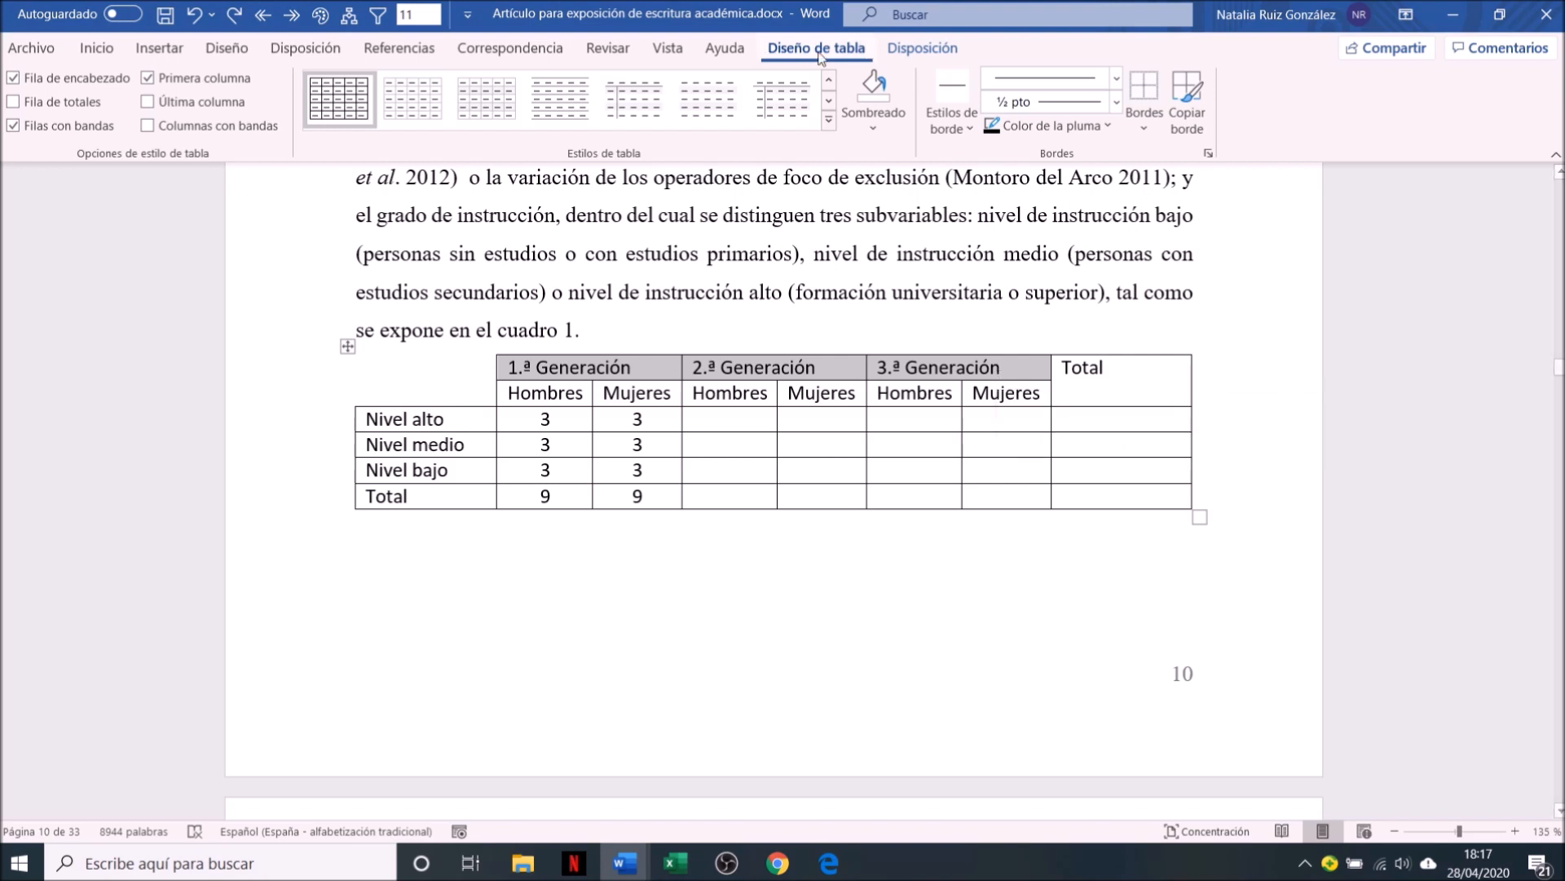
click(873, 120)
click(870, 205)
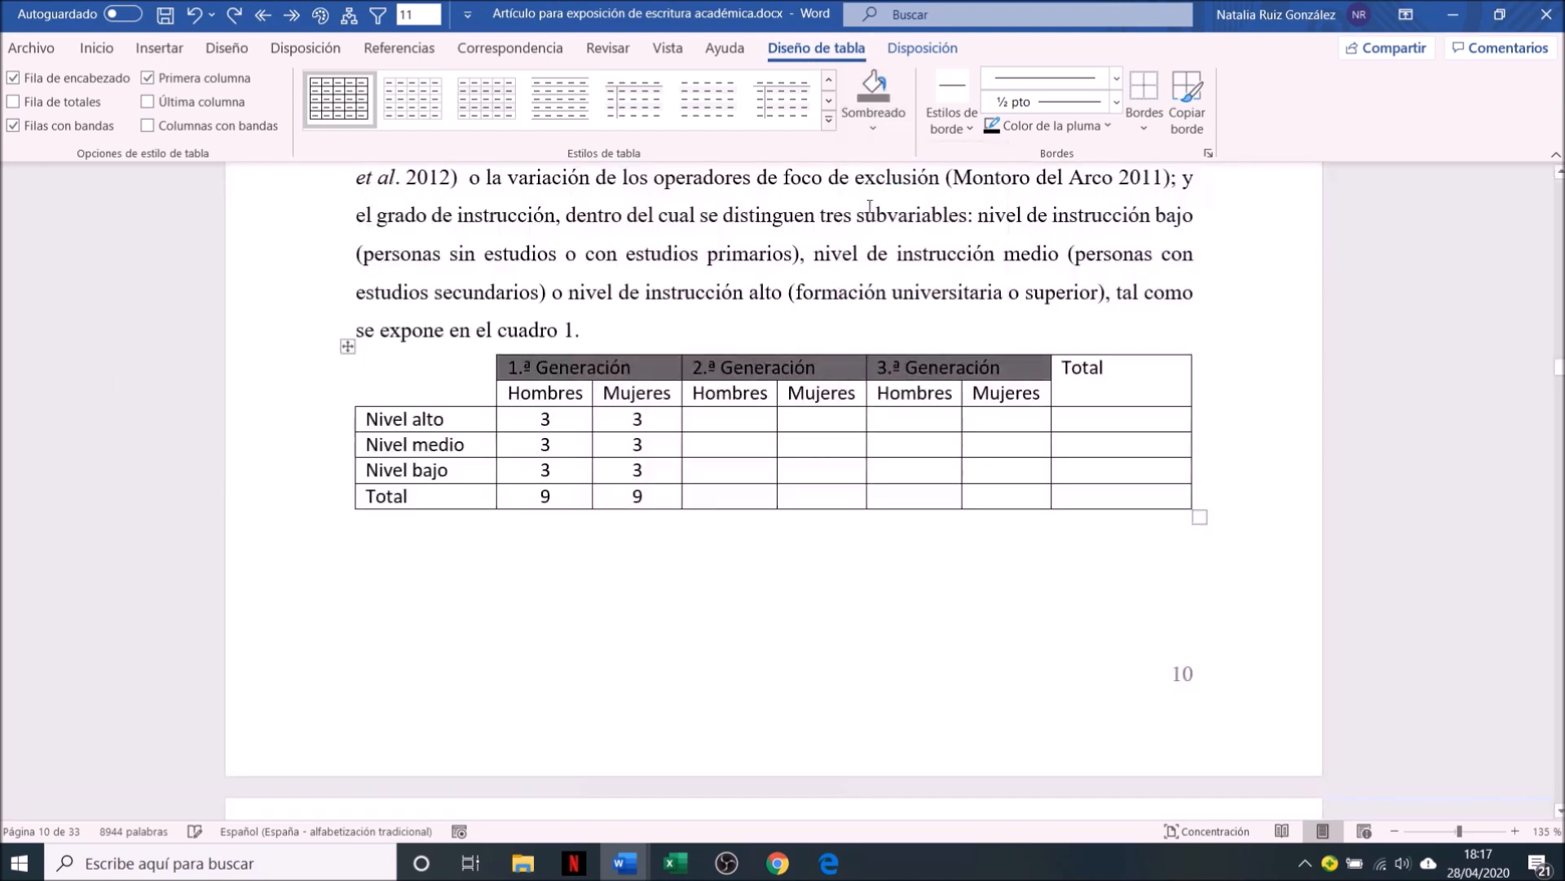
click(503, 556)
Shade the row of Hombres and Mujeres header cells a lighter grey than the Generación headers
drag(532, 397, 982, 394)
click(817, 47)
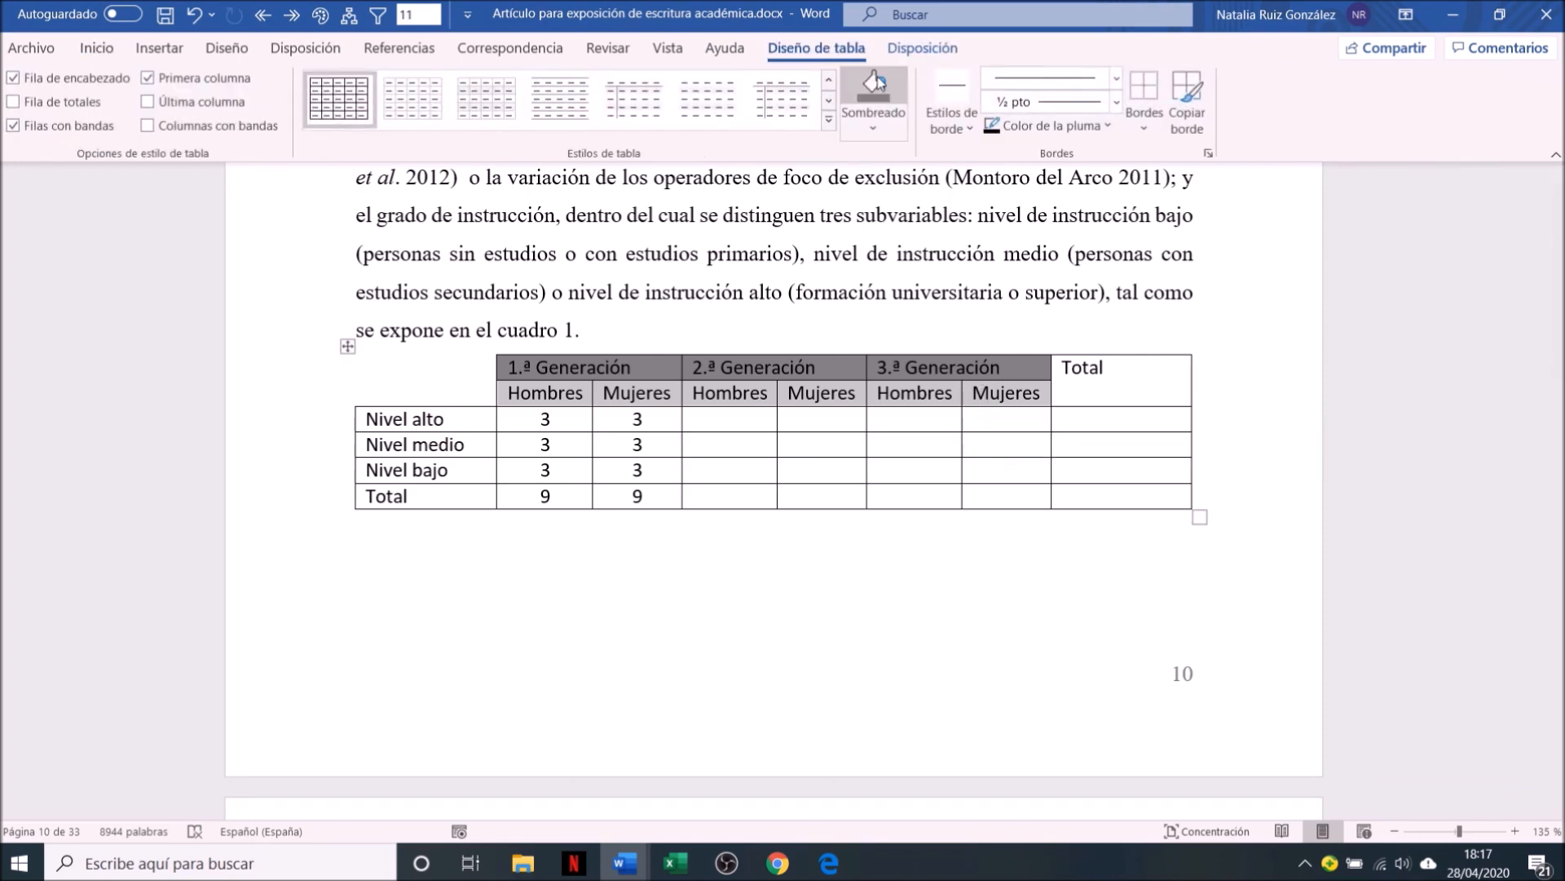
click(887, 124)
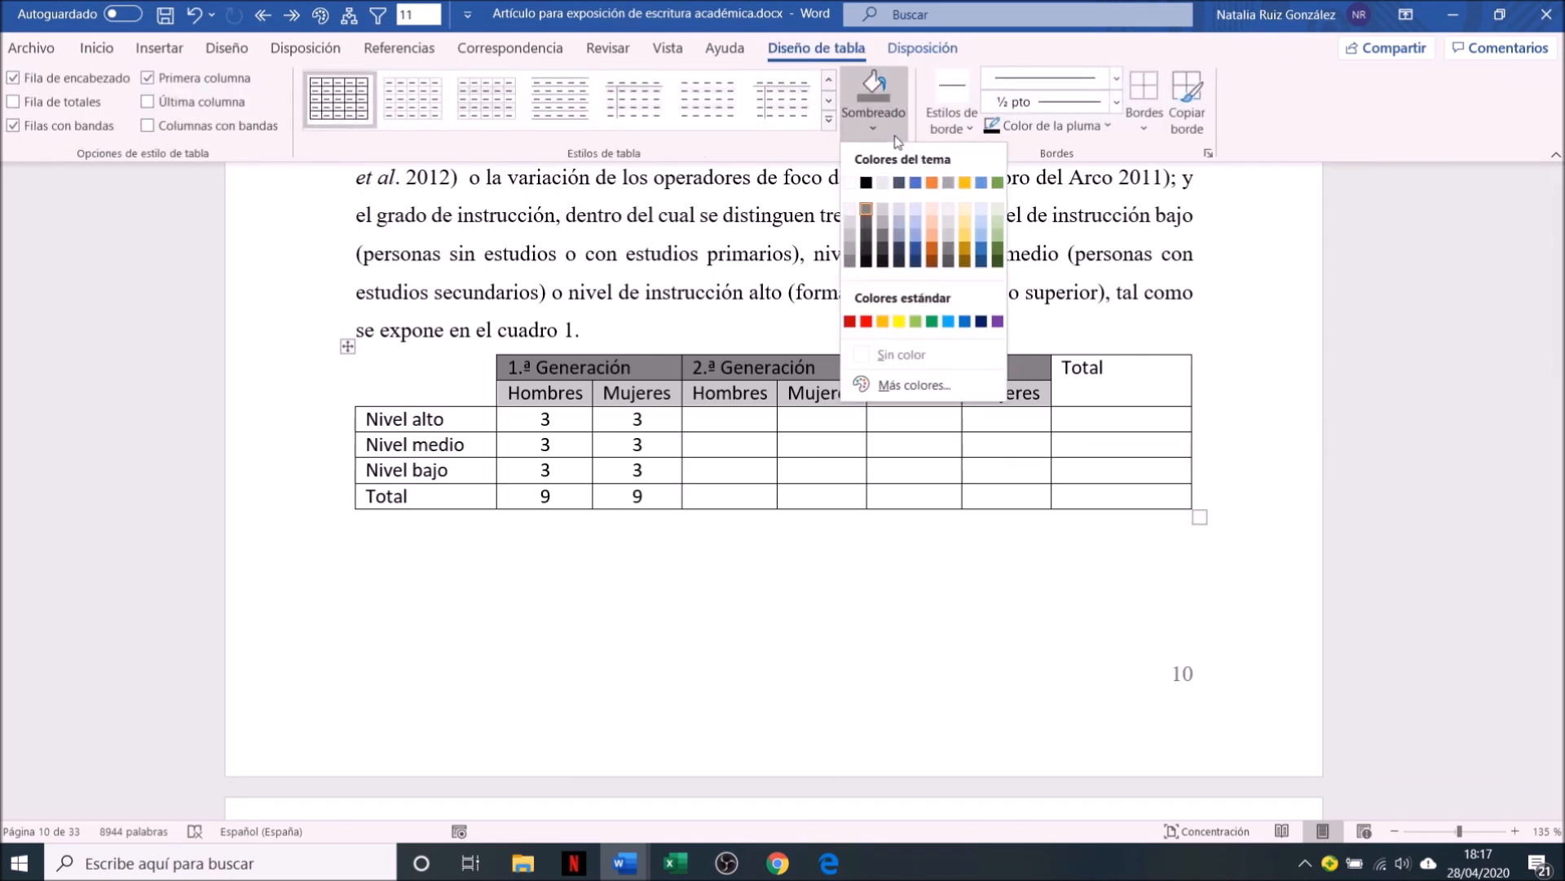
click(860, 261)
click(334, 519)
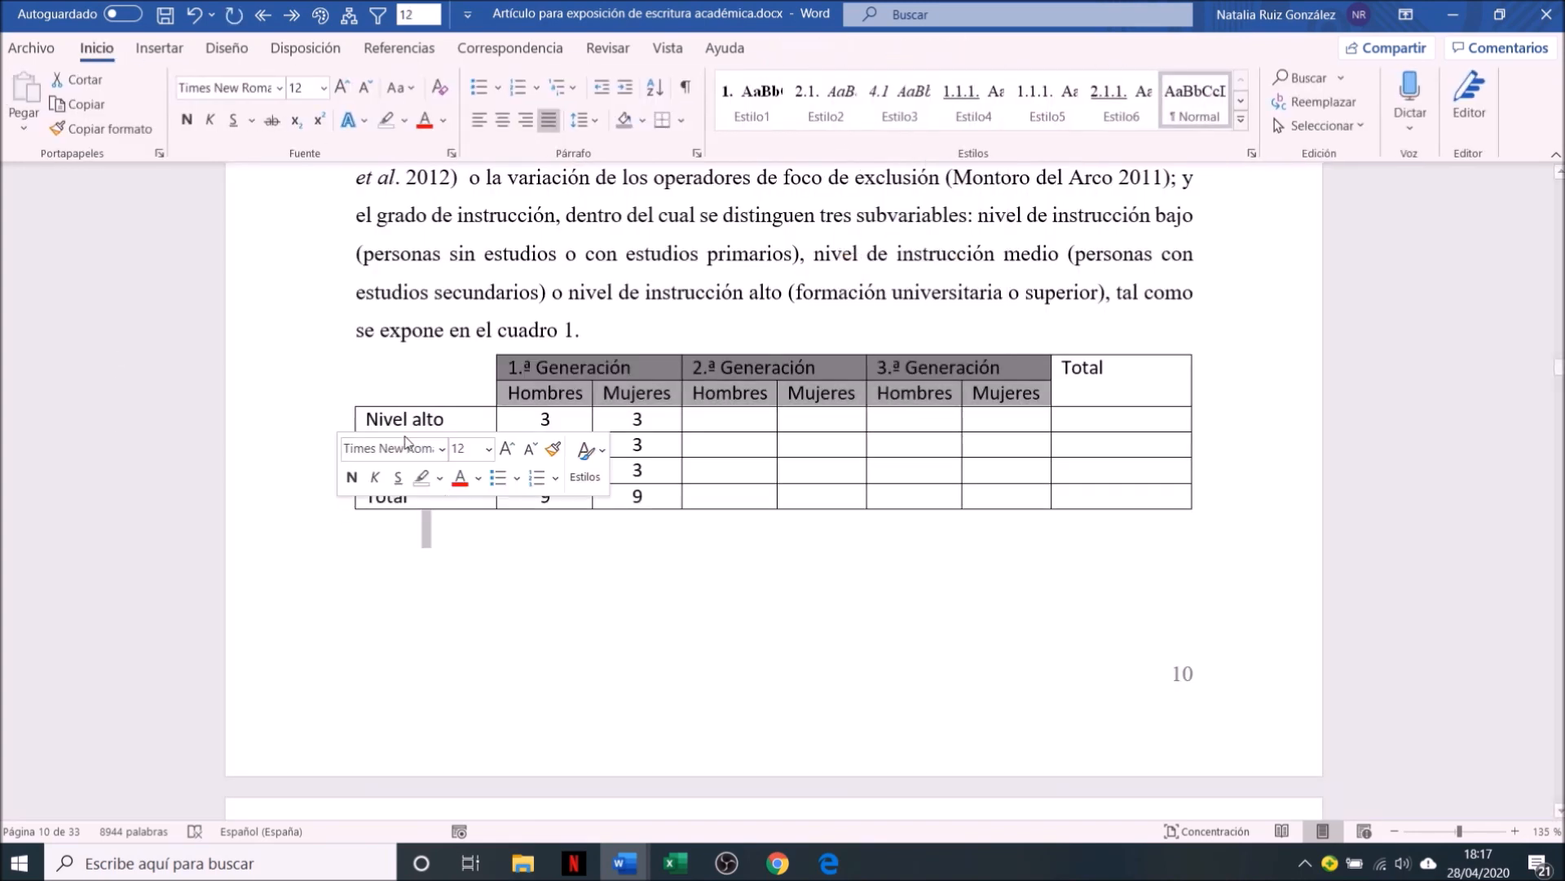
Shade the Nivel alto, Nivel medio and Nivel bajo label cells with a light grey theme colour
drag(398, 417, 408, 468)
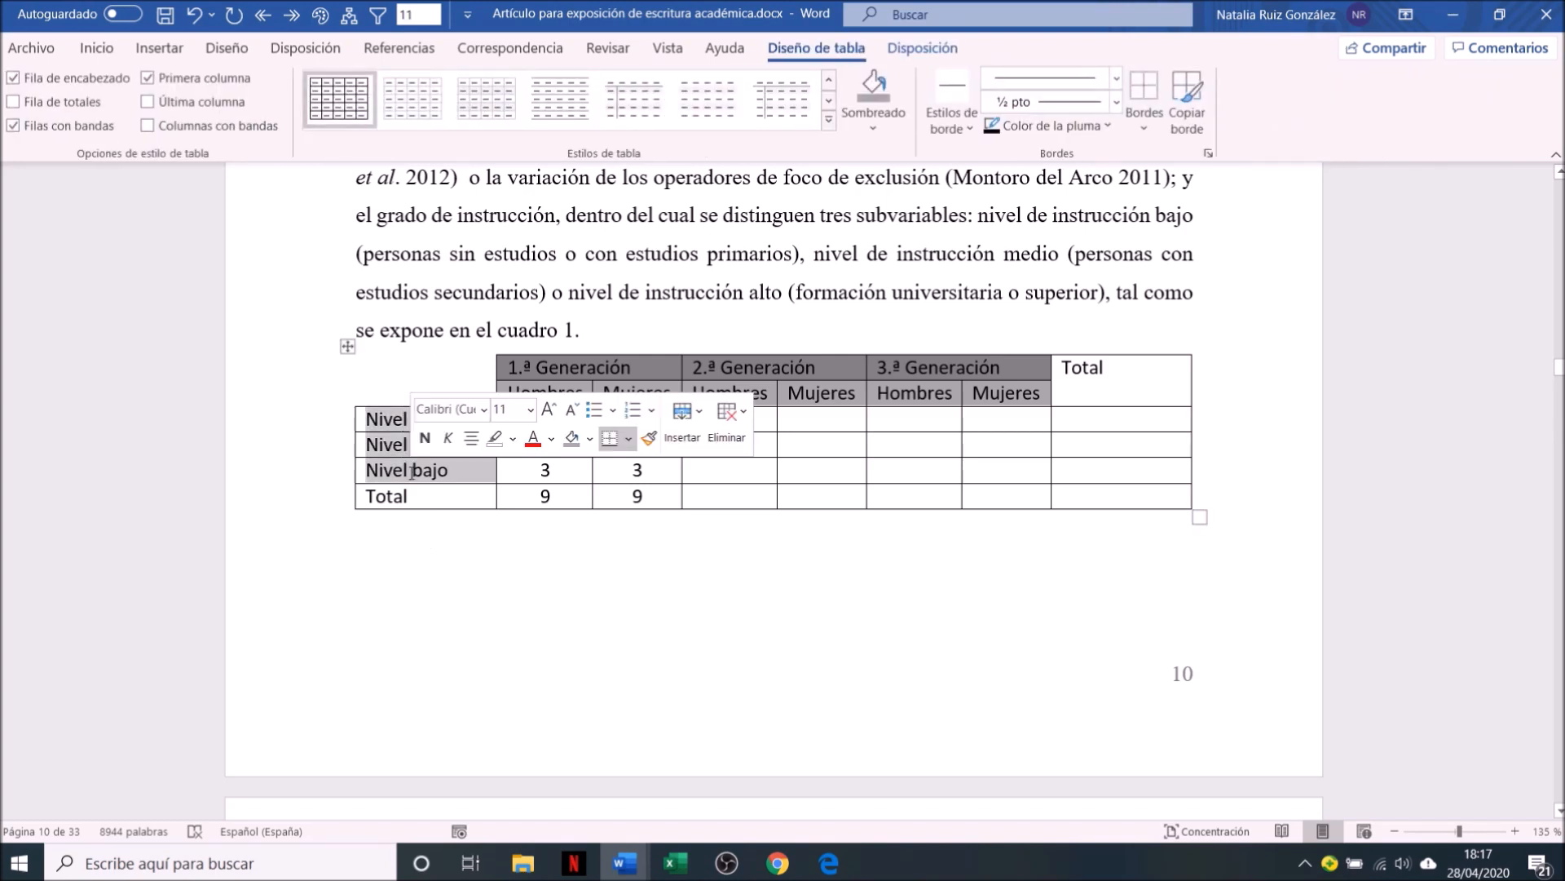
click(875, 125)
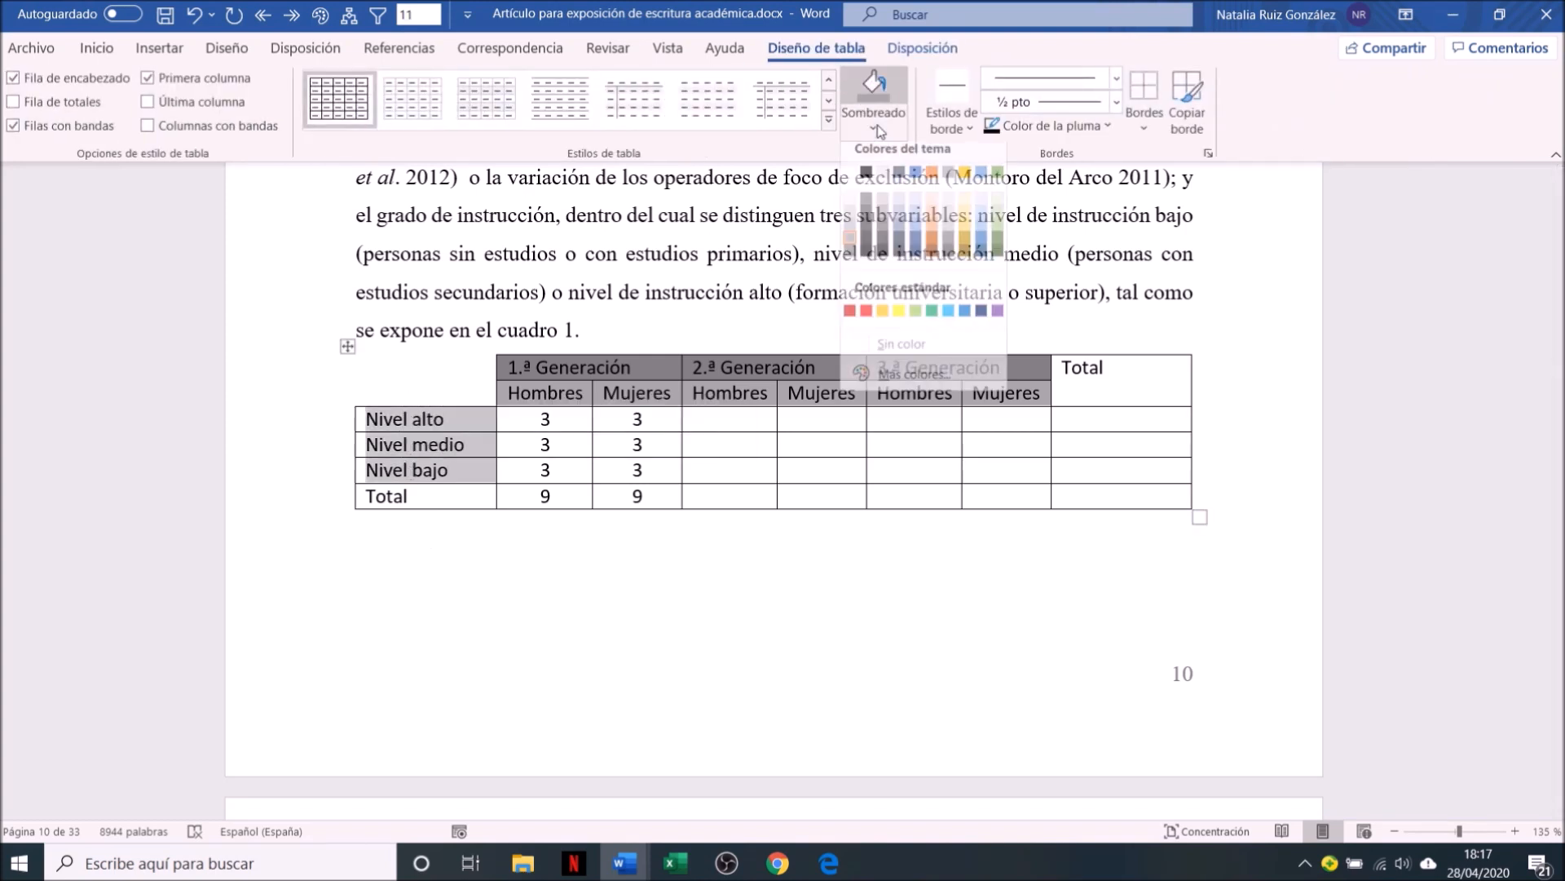
click(886, 230)
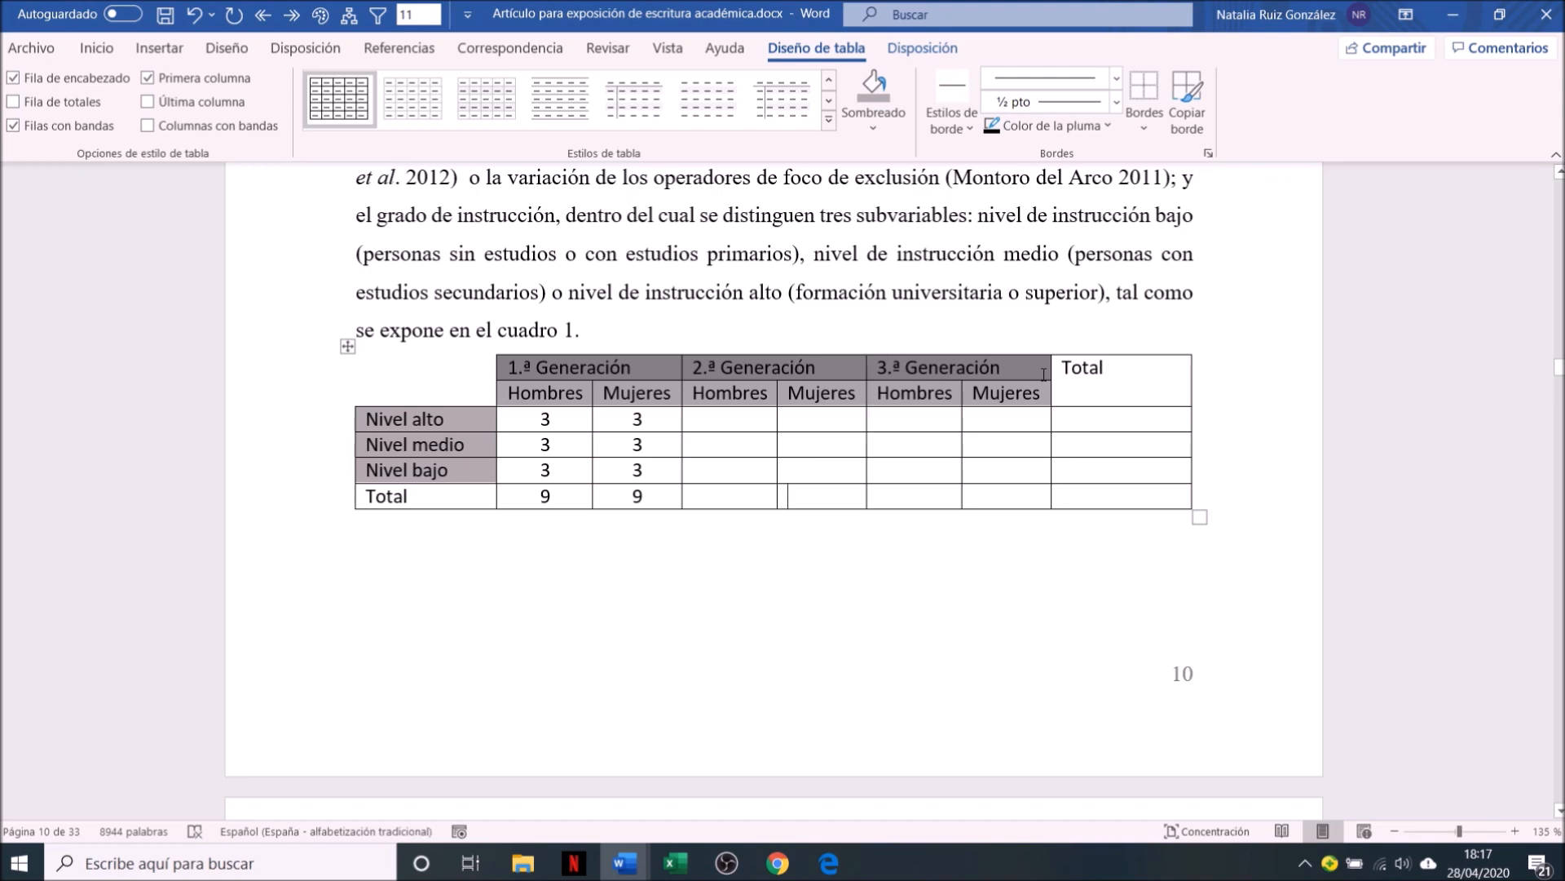
Shade the Total column header and the Total row's label cell with the near-black theme colour
drag(1107, 367, 1056, 364)
click(872, 123)
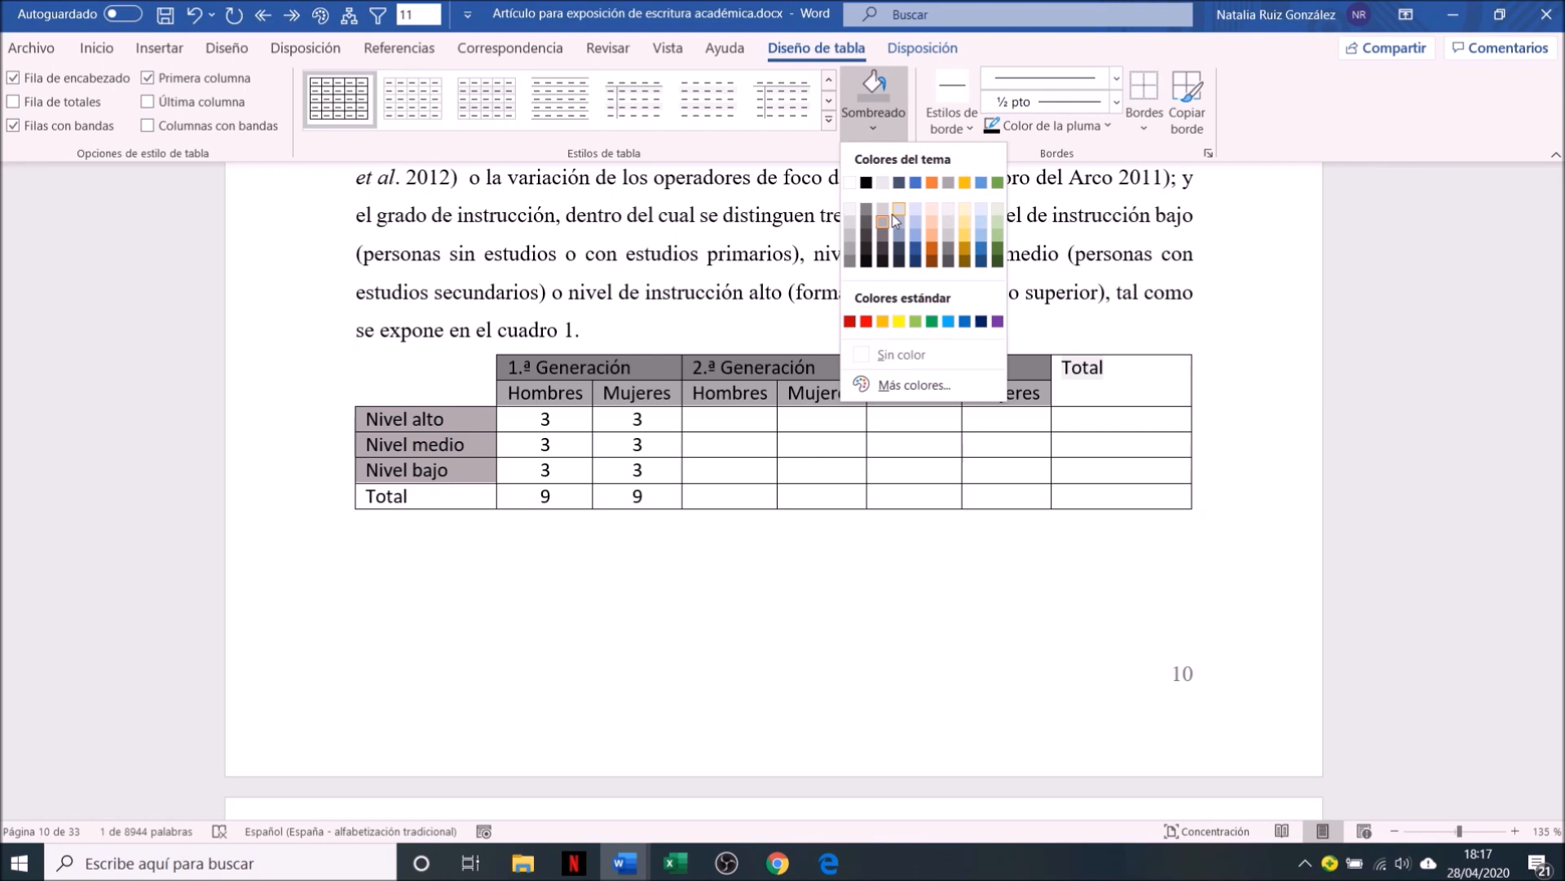
click(866, 259)
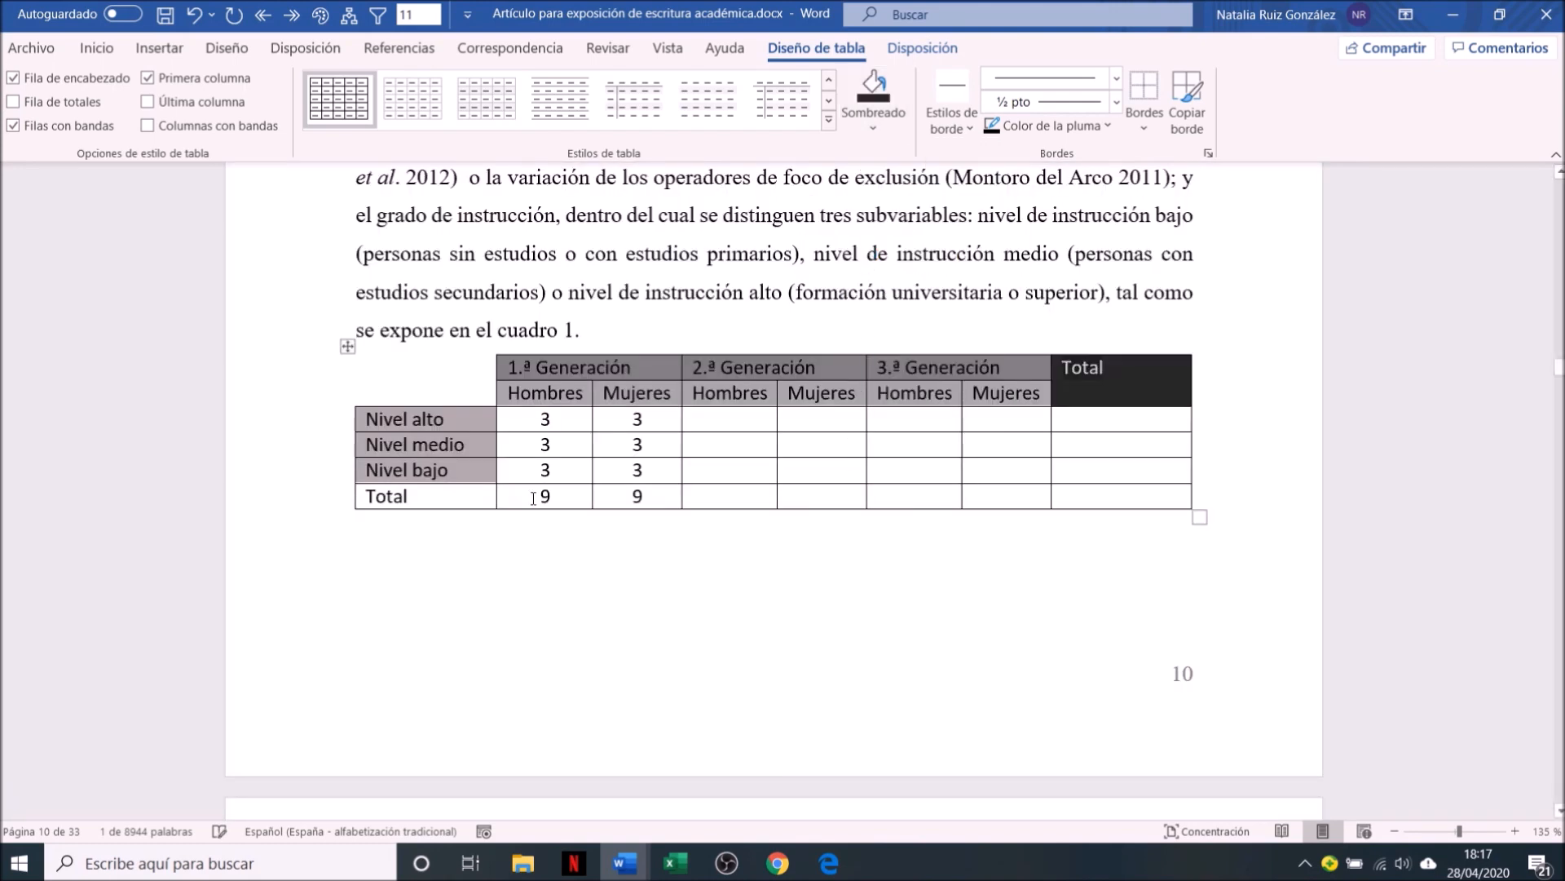
click(512, 499)
triple_click(462, 506)
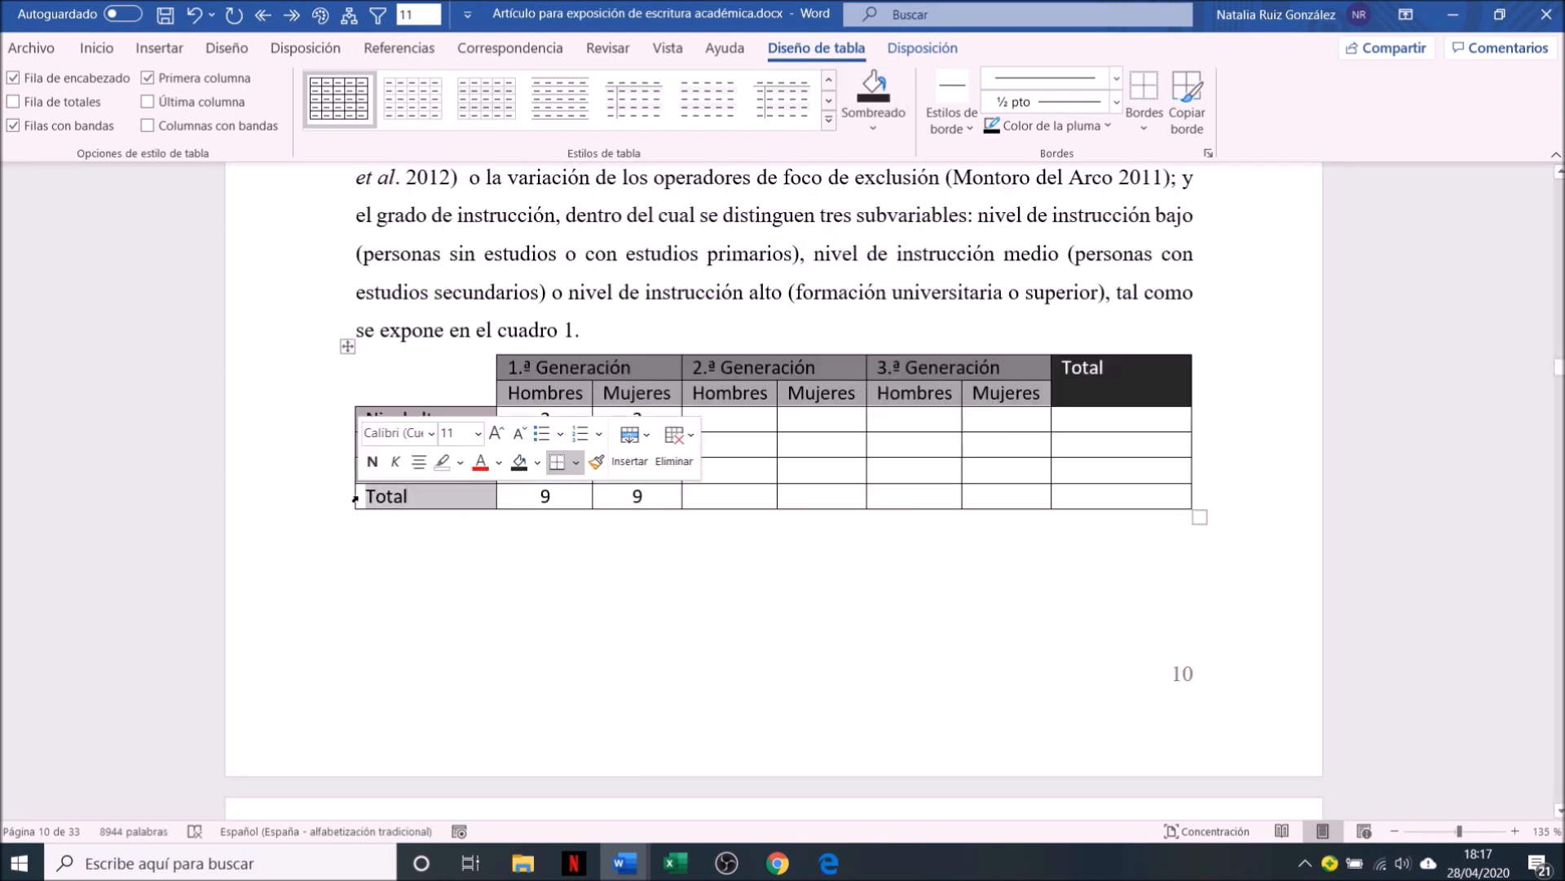
click(874, 88)
click(941, 439)
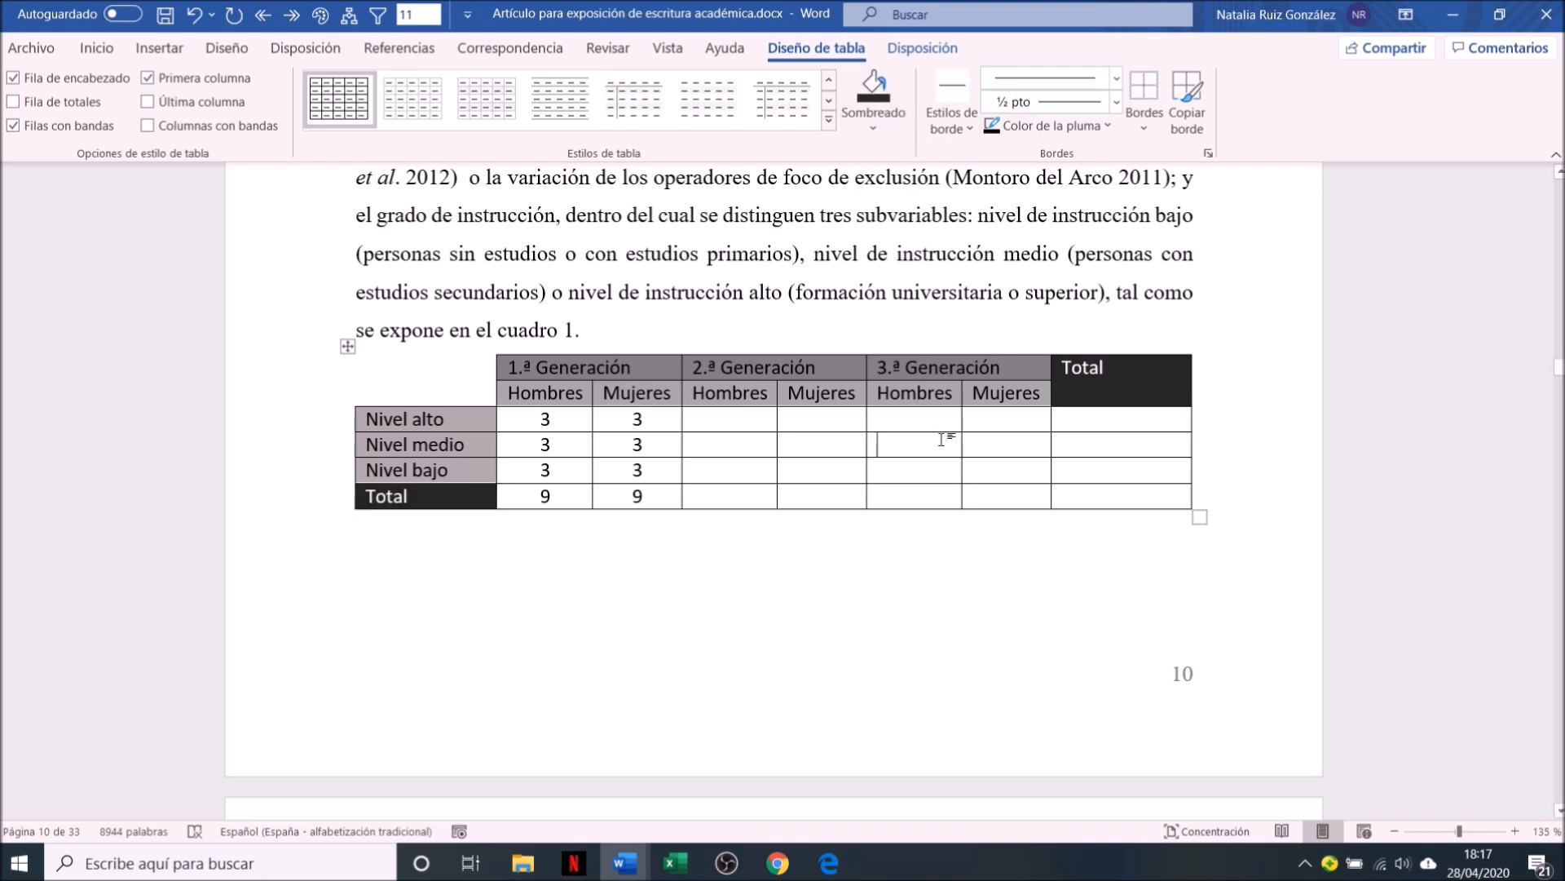
click(942, 589)
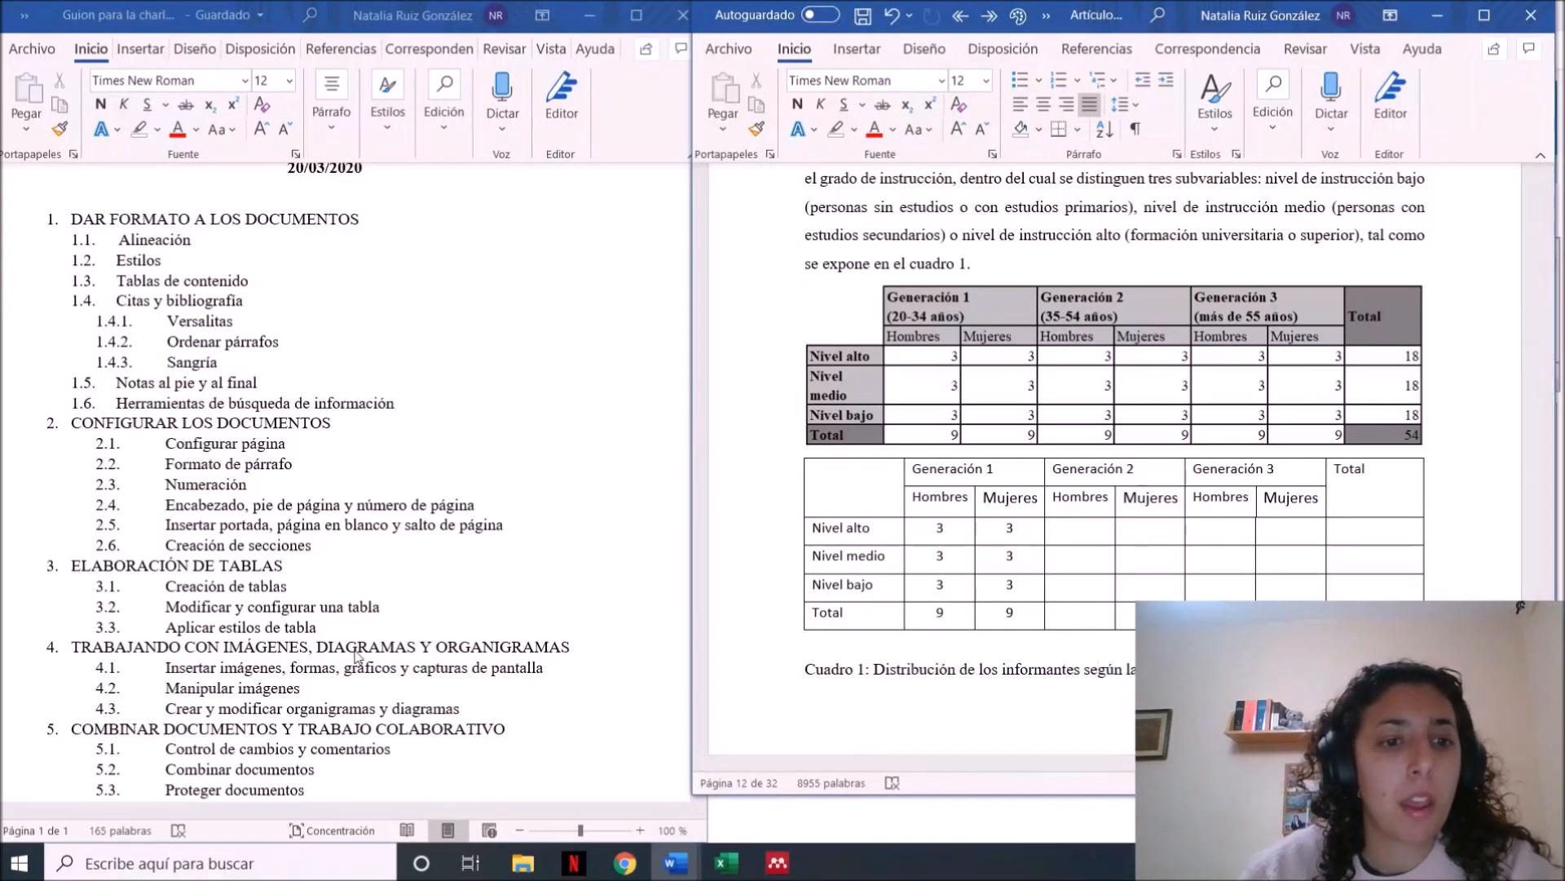
click(326, 646)
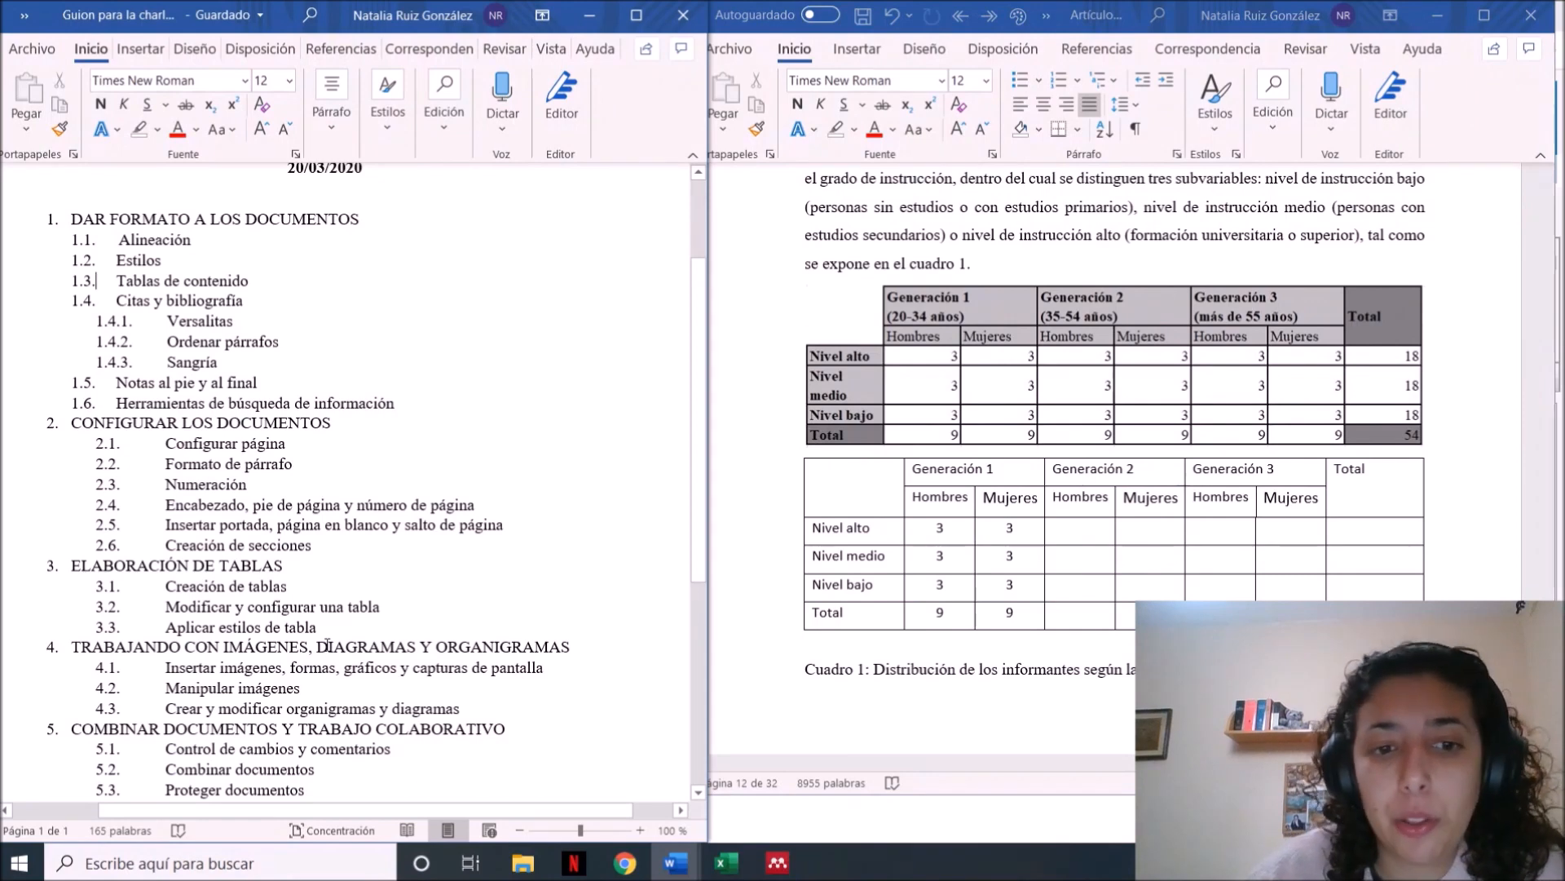
Add an empty paragraph directly below the Cuadro 2 caption in section 4.1 Resultados generales of the article
click(921, 721)
scroll(921, 722, down, 6)
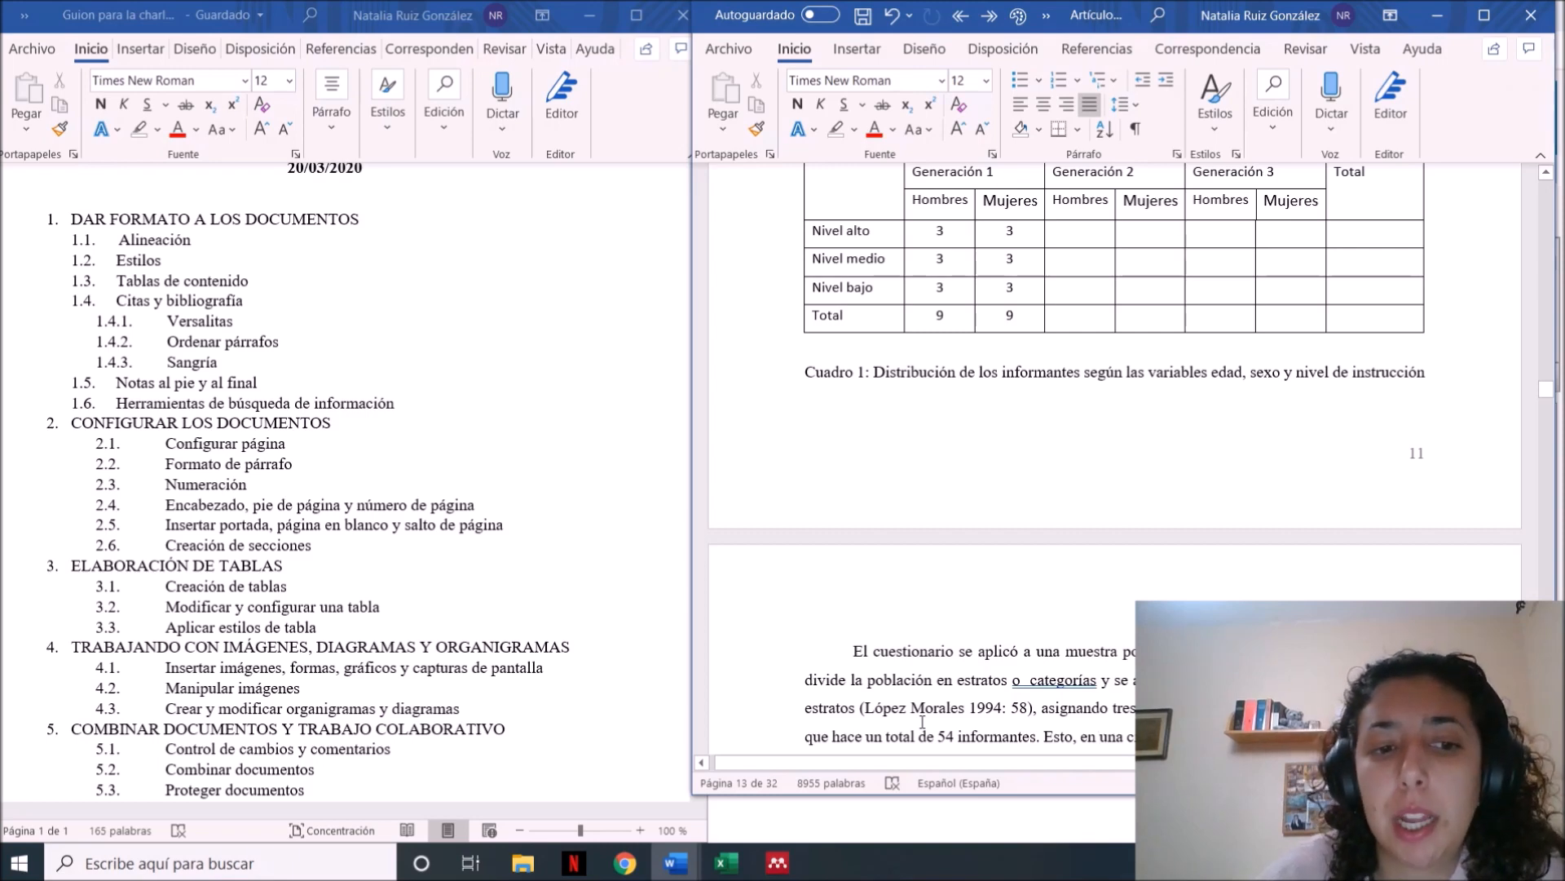
scroll(922, 721, down, 20)
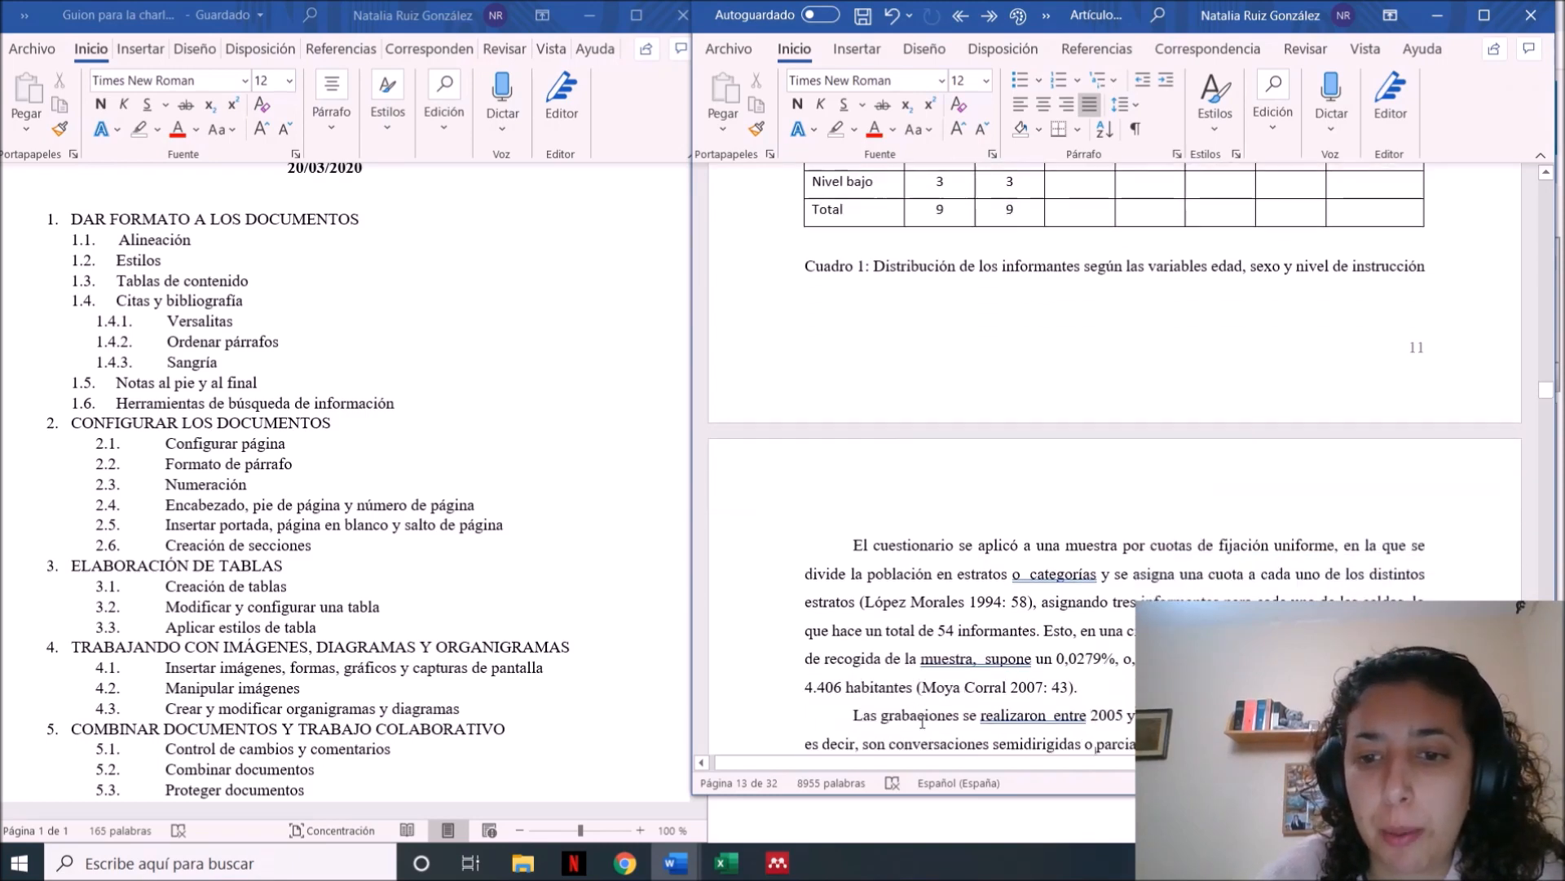
scroll(923, 722, down, 5)
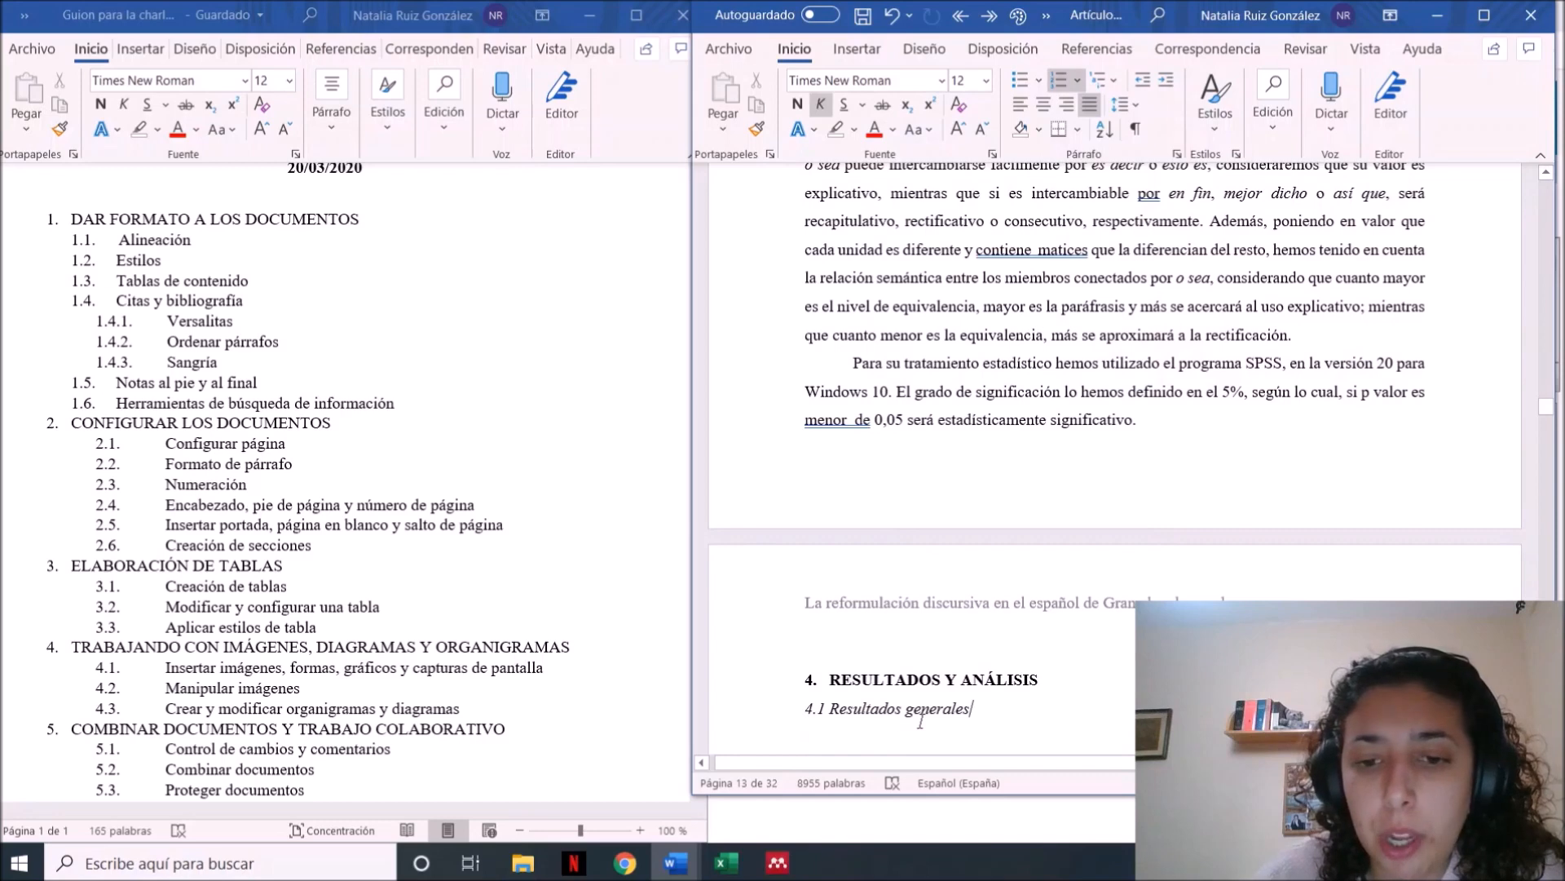
scroll(922, 722, down, 5)
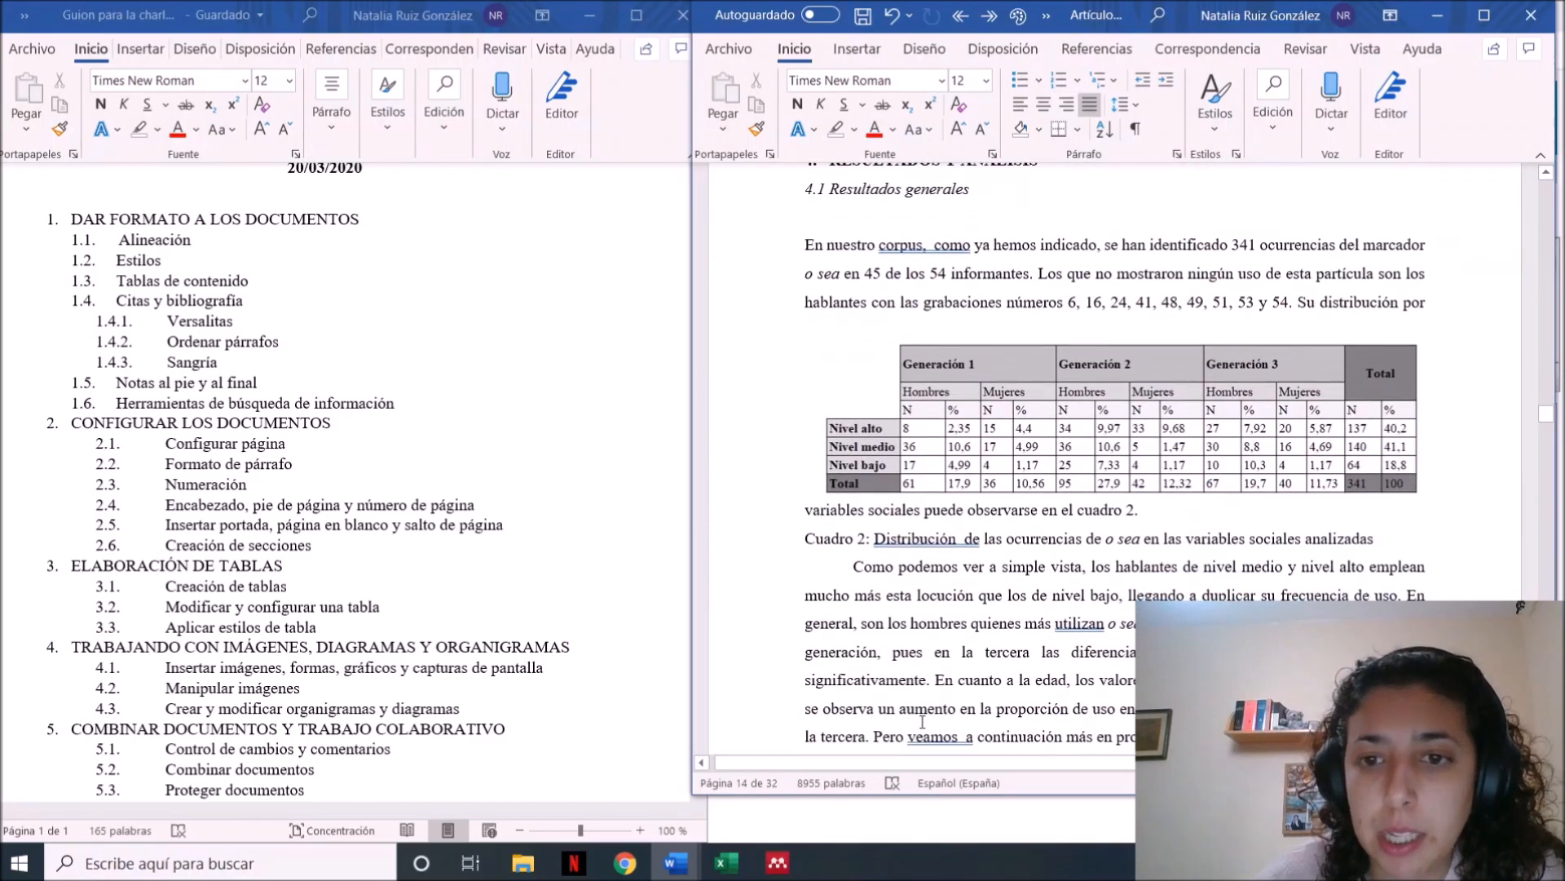
click(1343, 321)
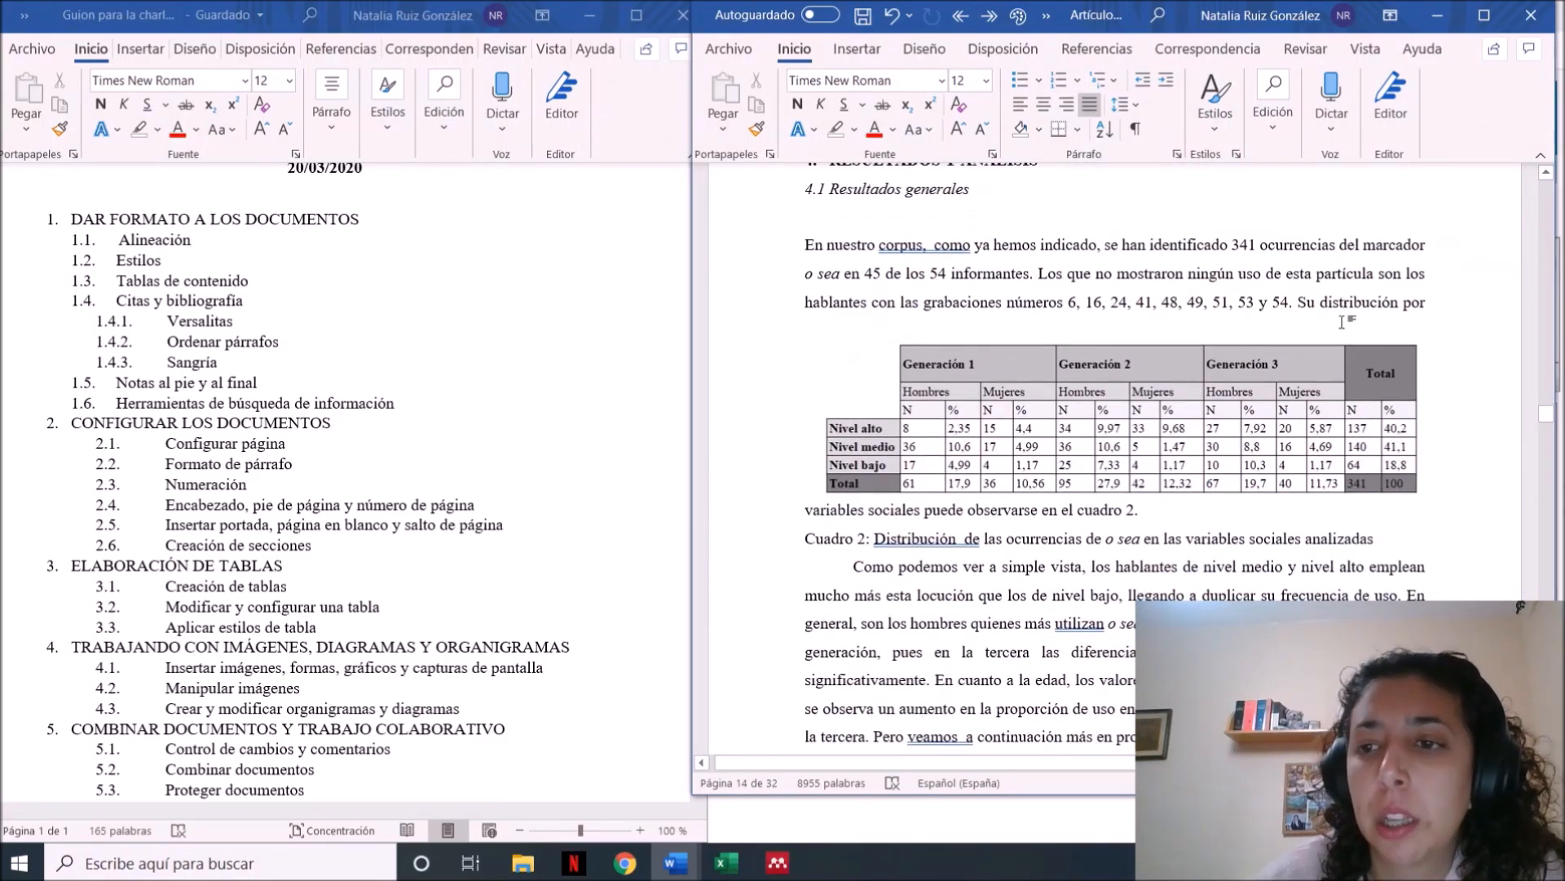
click(1391, 538)
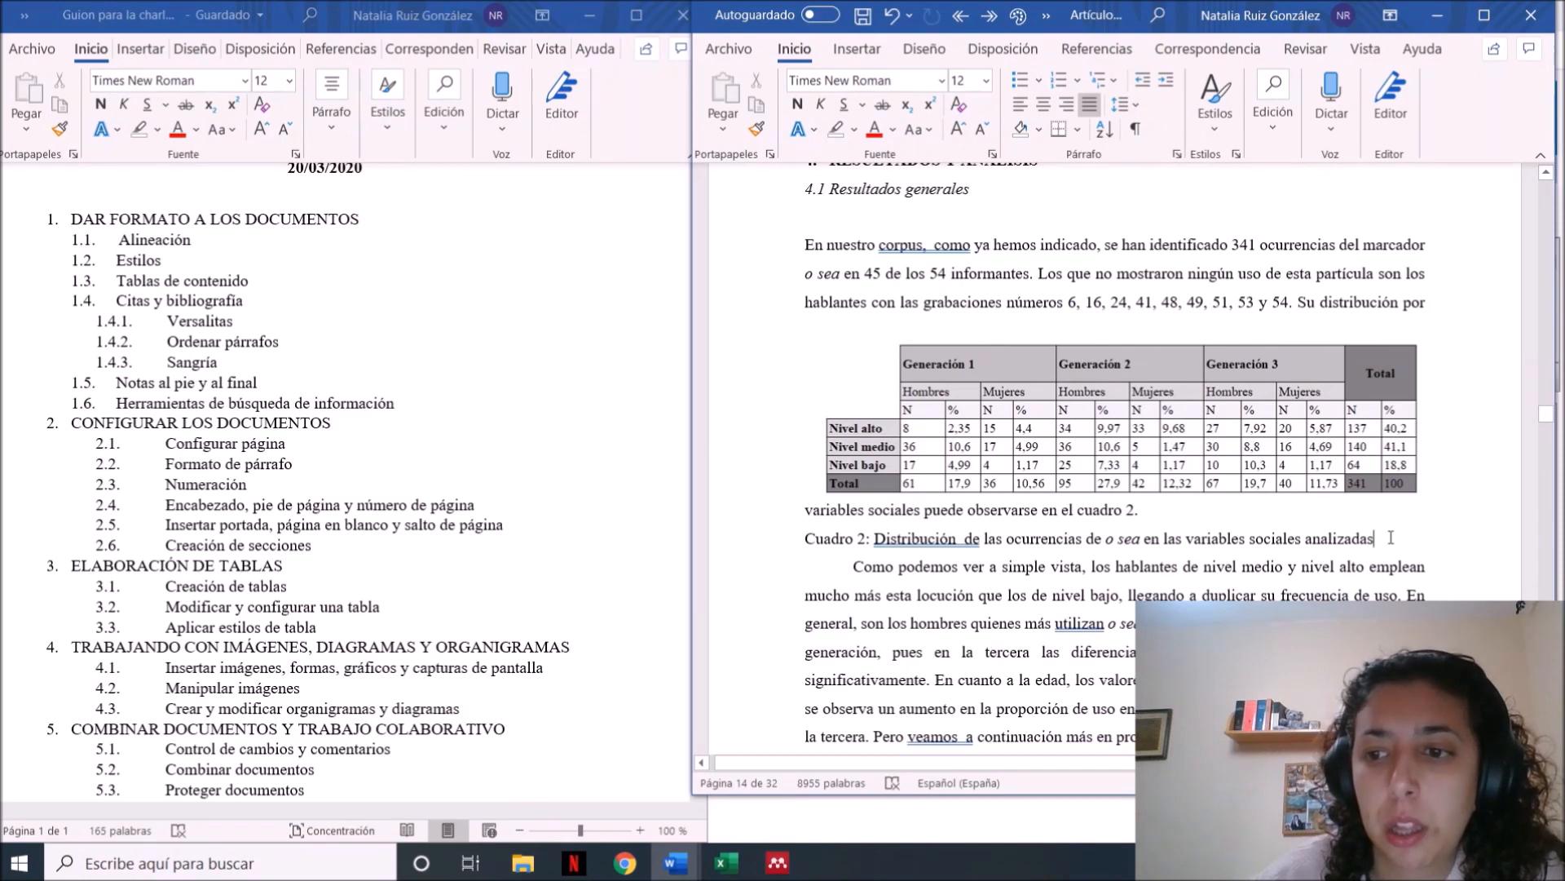
key(Return)
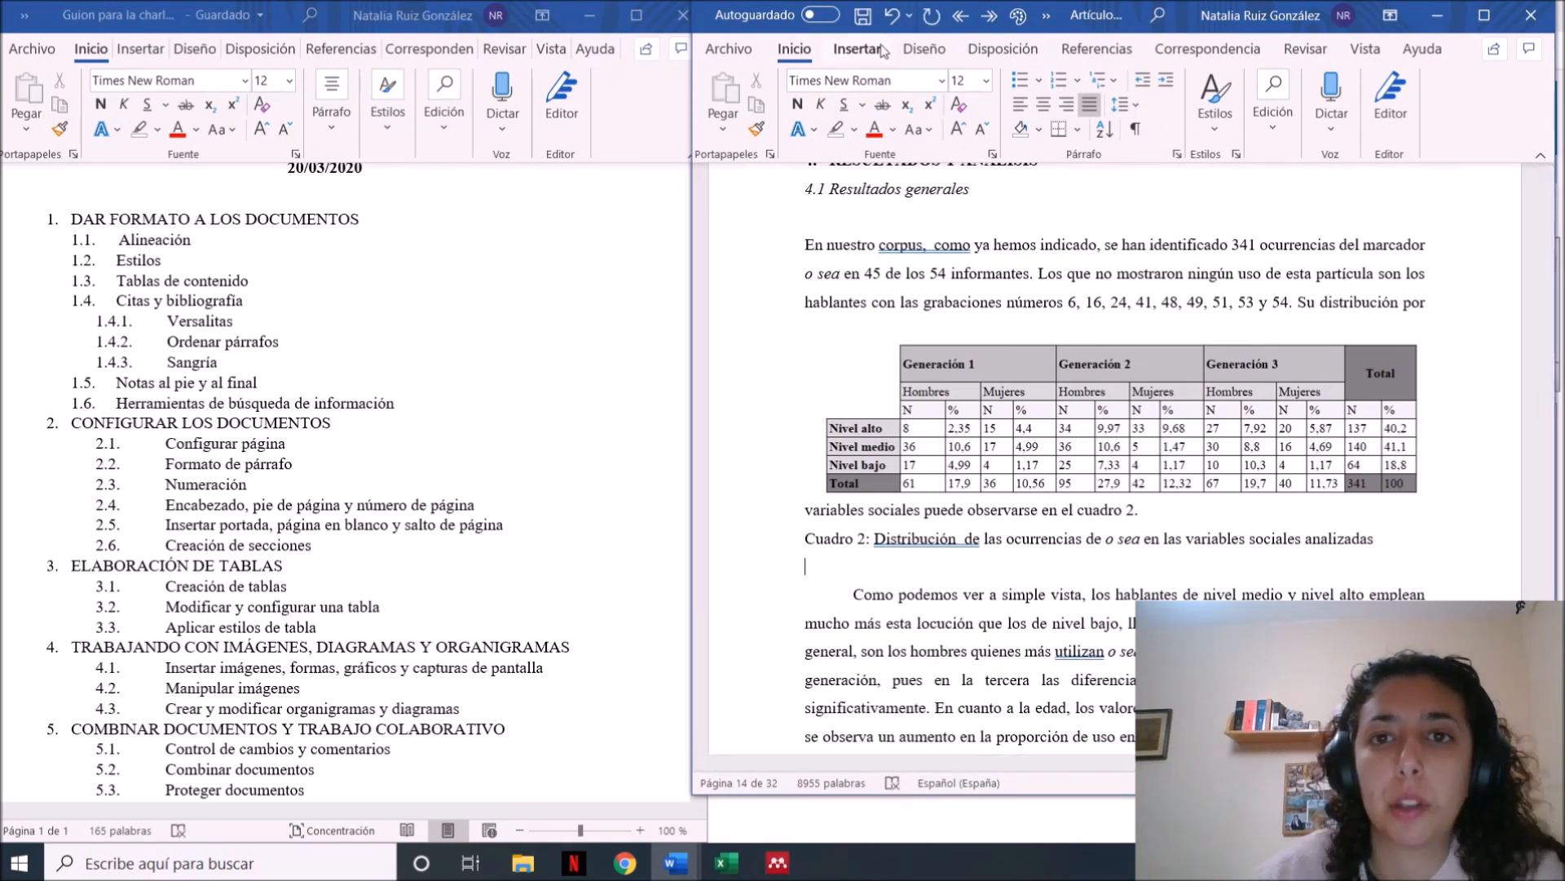
Search online images for "diccionario" and insert the photo of the Diccionario de la lengua española below the Cuadro 2 caption
click(856, 49)
click(862, 131)
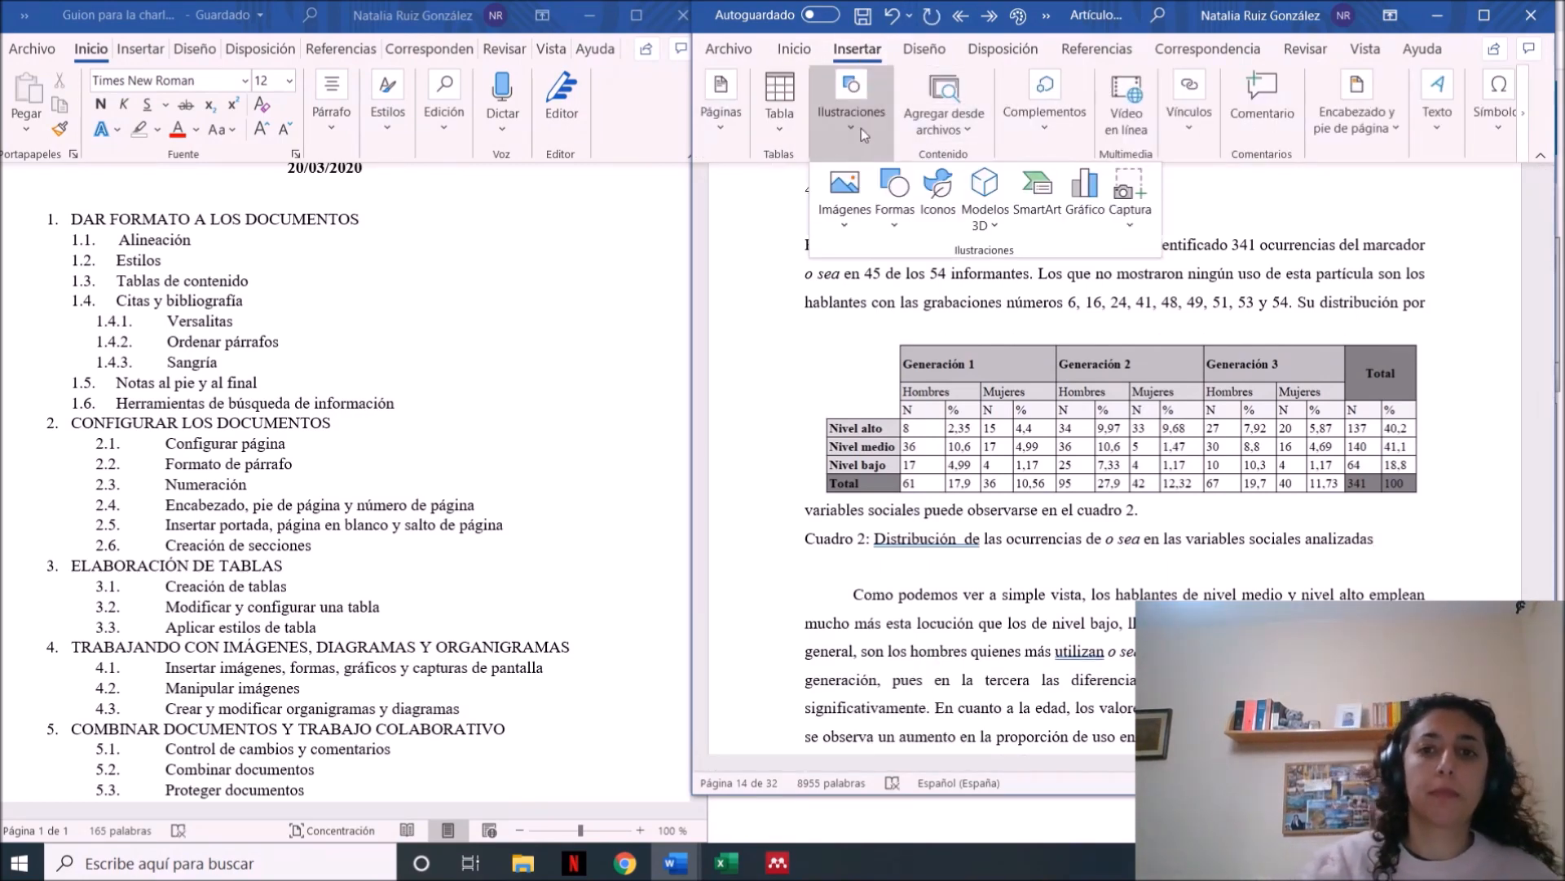
click(860, 225)
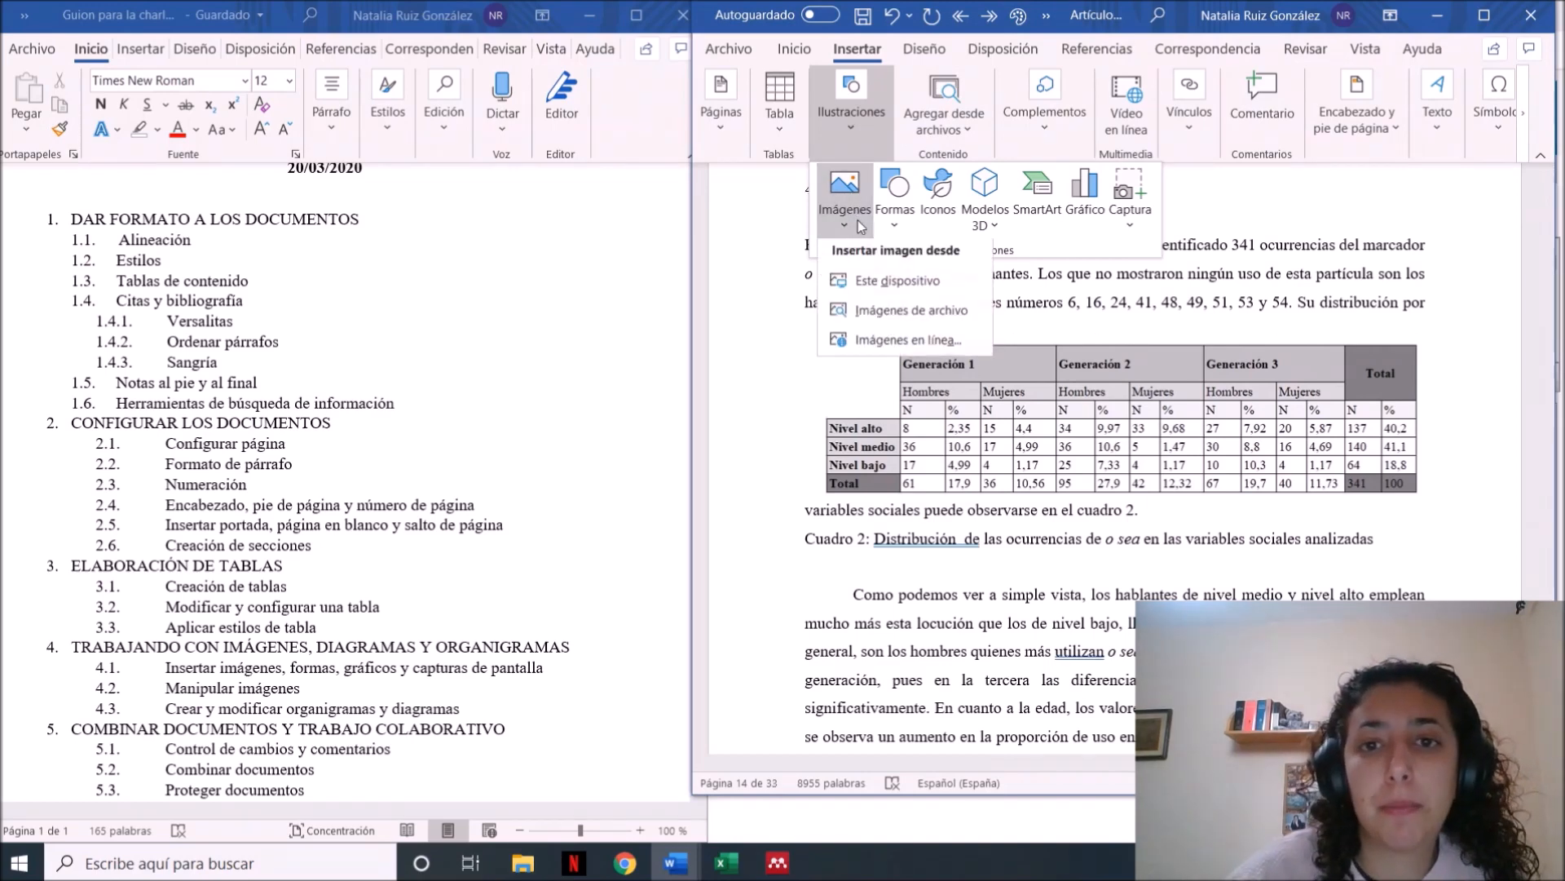
click(933, 343)
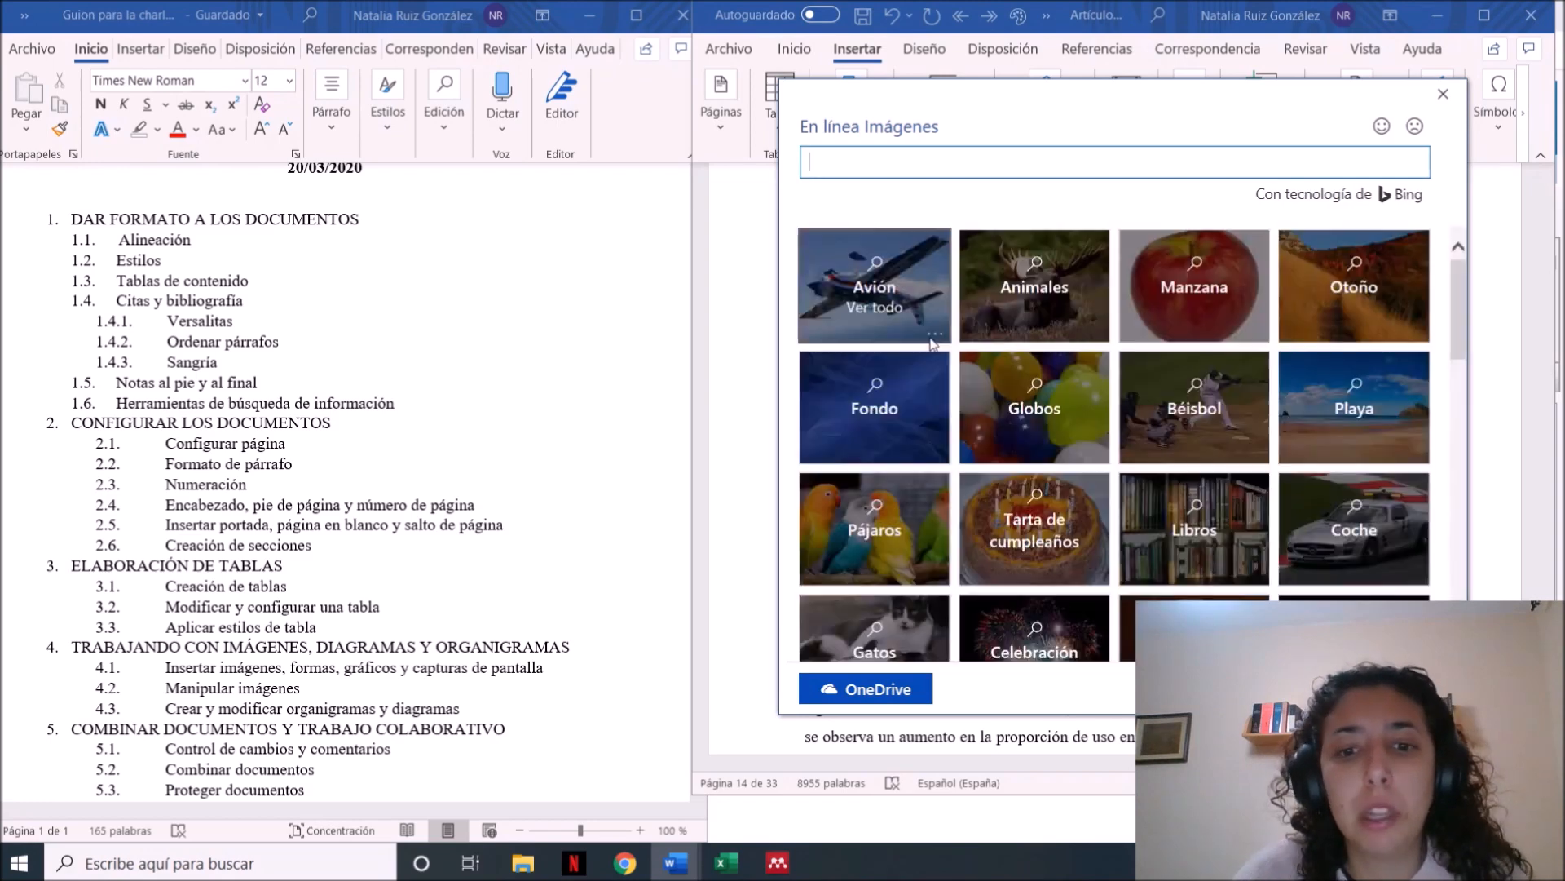
text(diccionario)
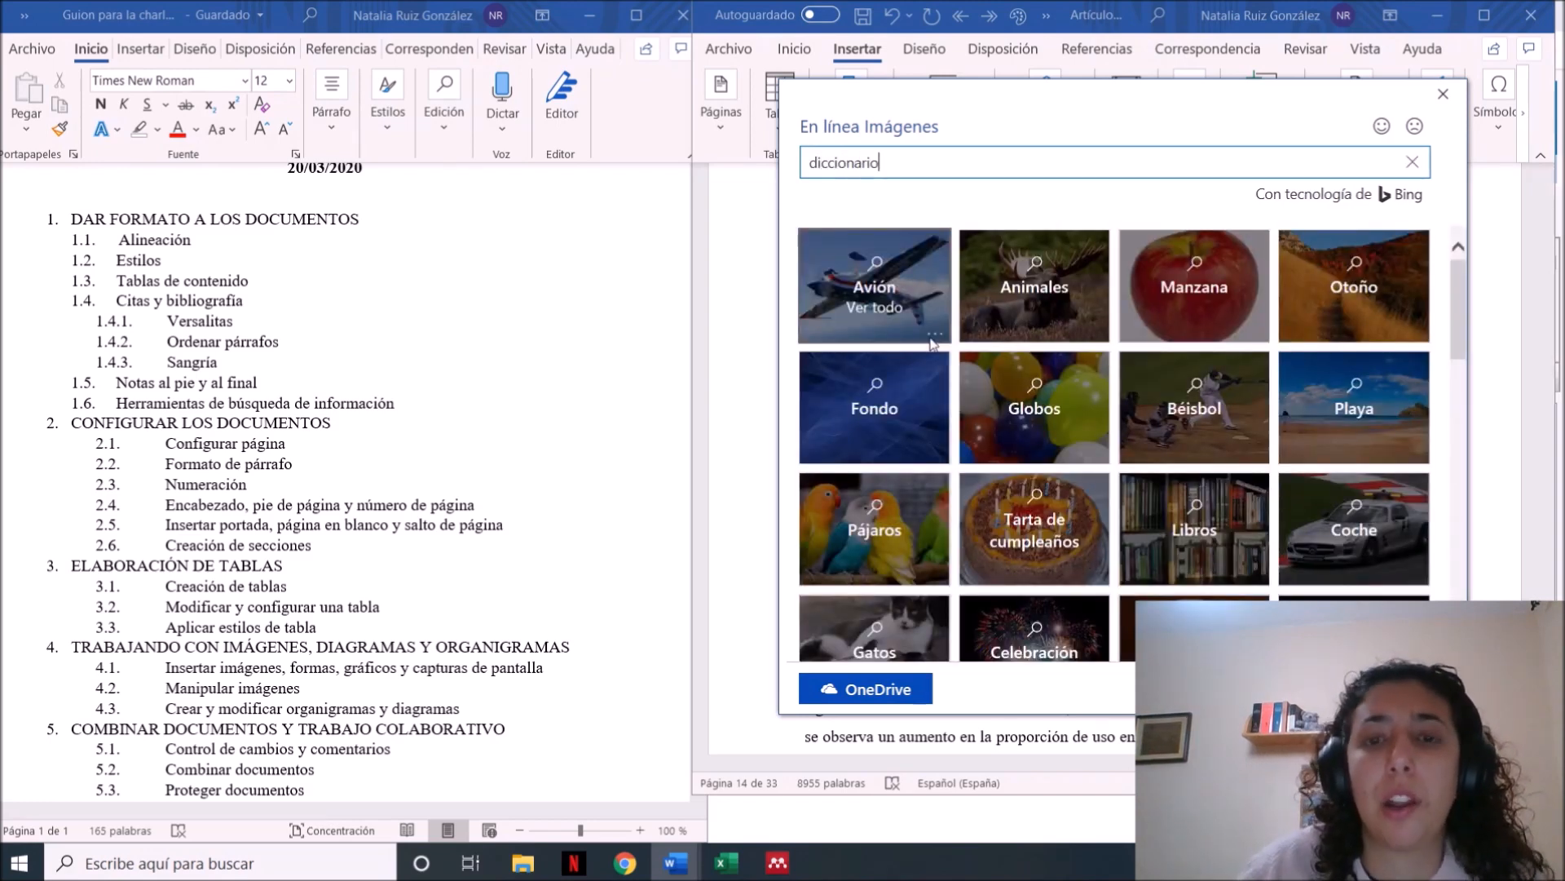
key(Return)
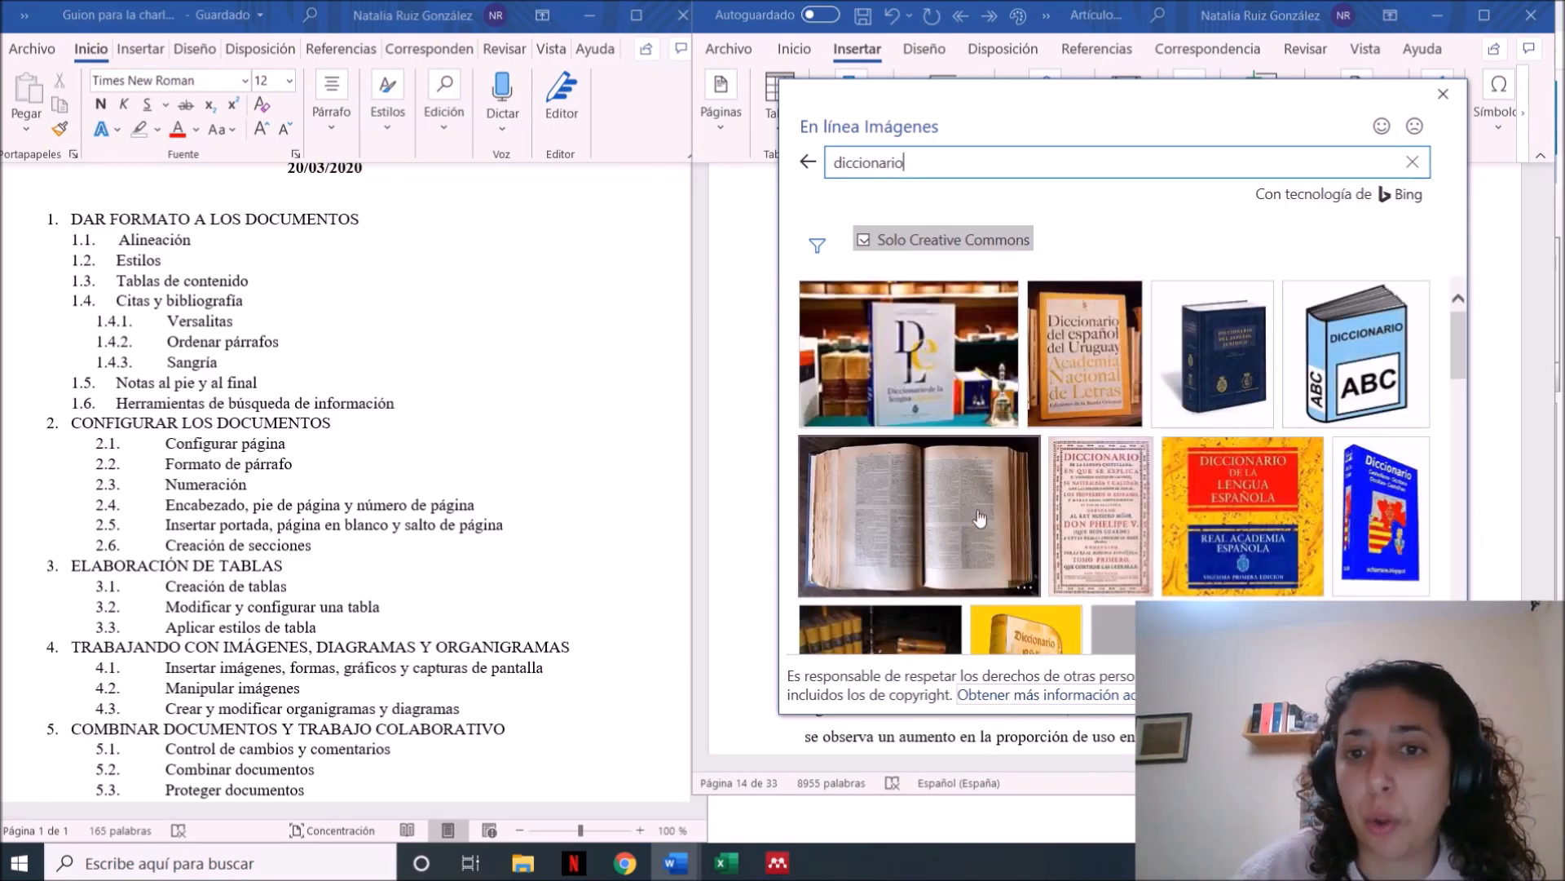
click(939, 404)
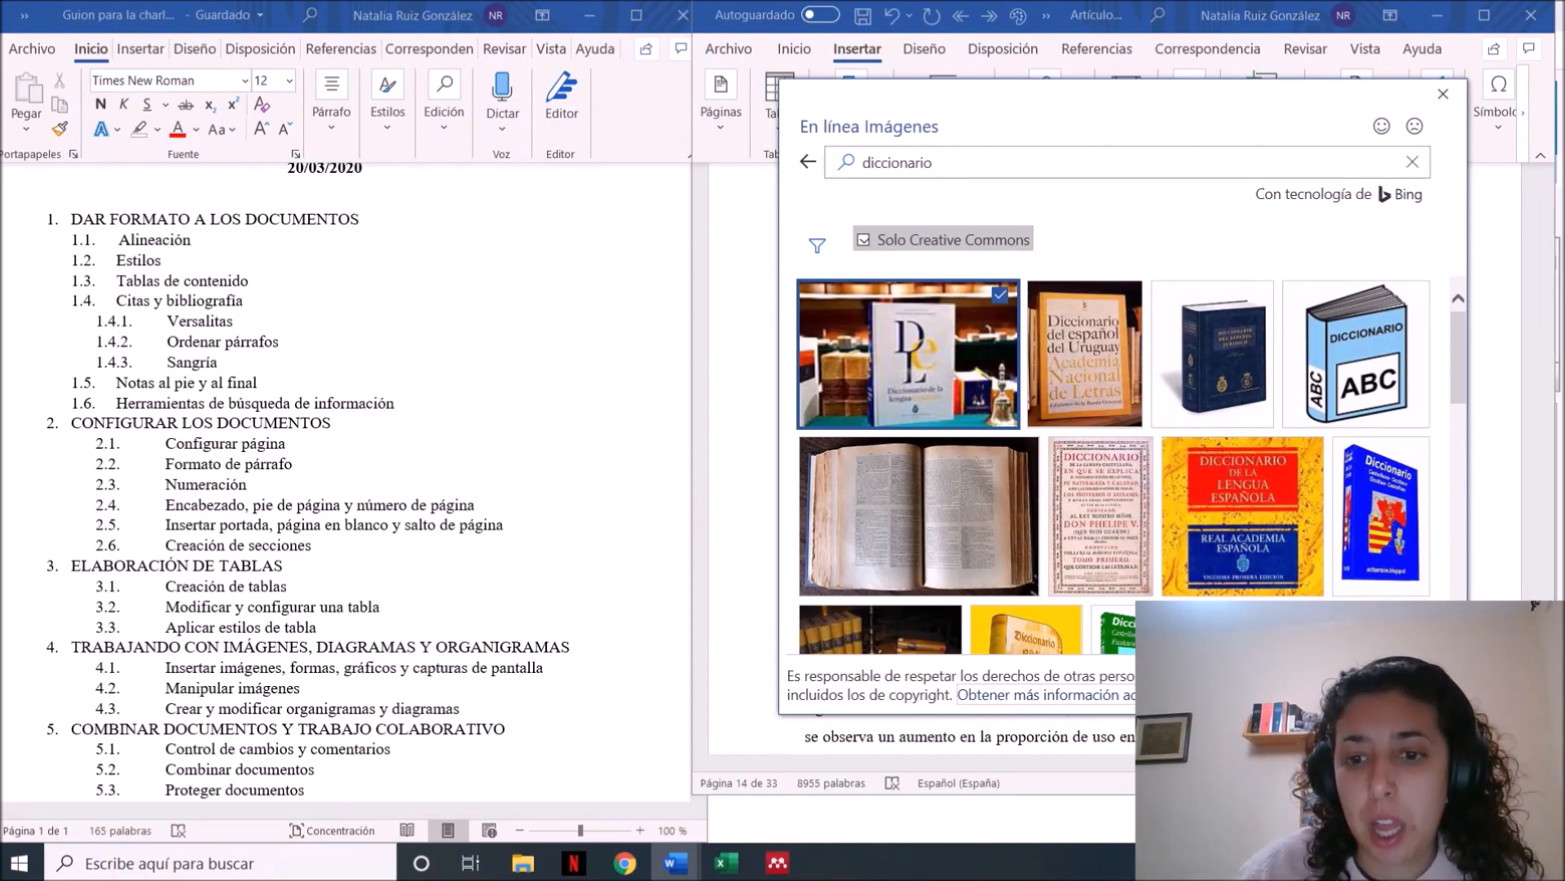
click(1300, 686)
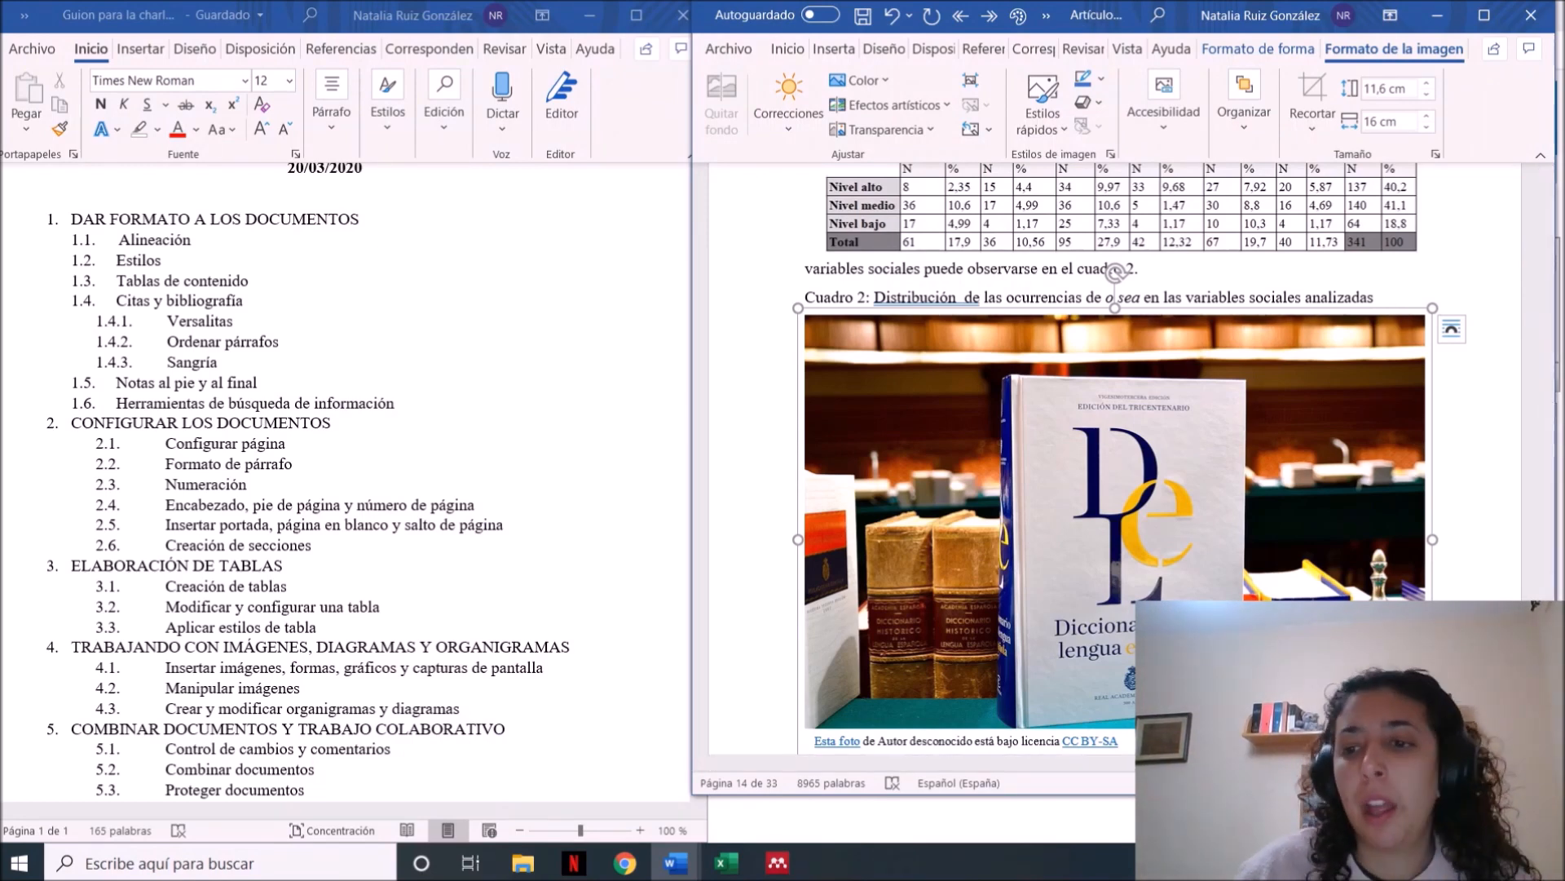
Insert a screenshot of the open "Guion para la charla" document window after the dictionary picture
click(1467, 522)
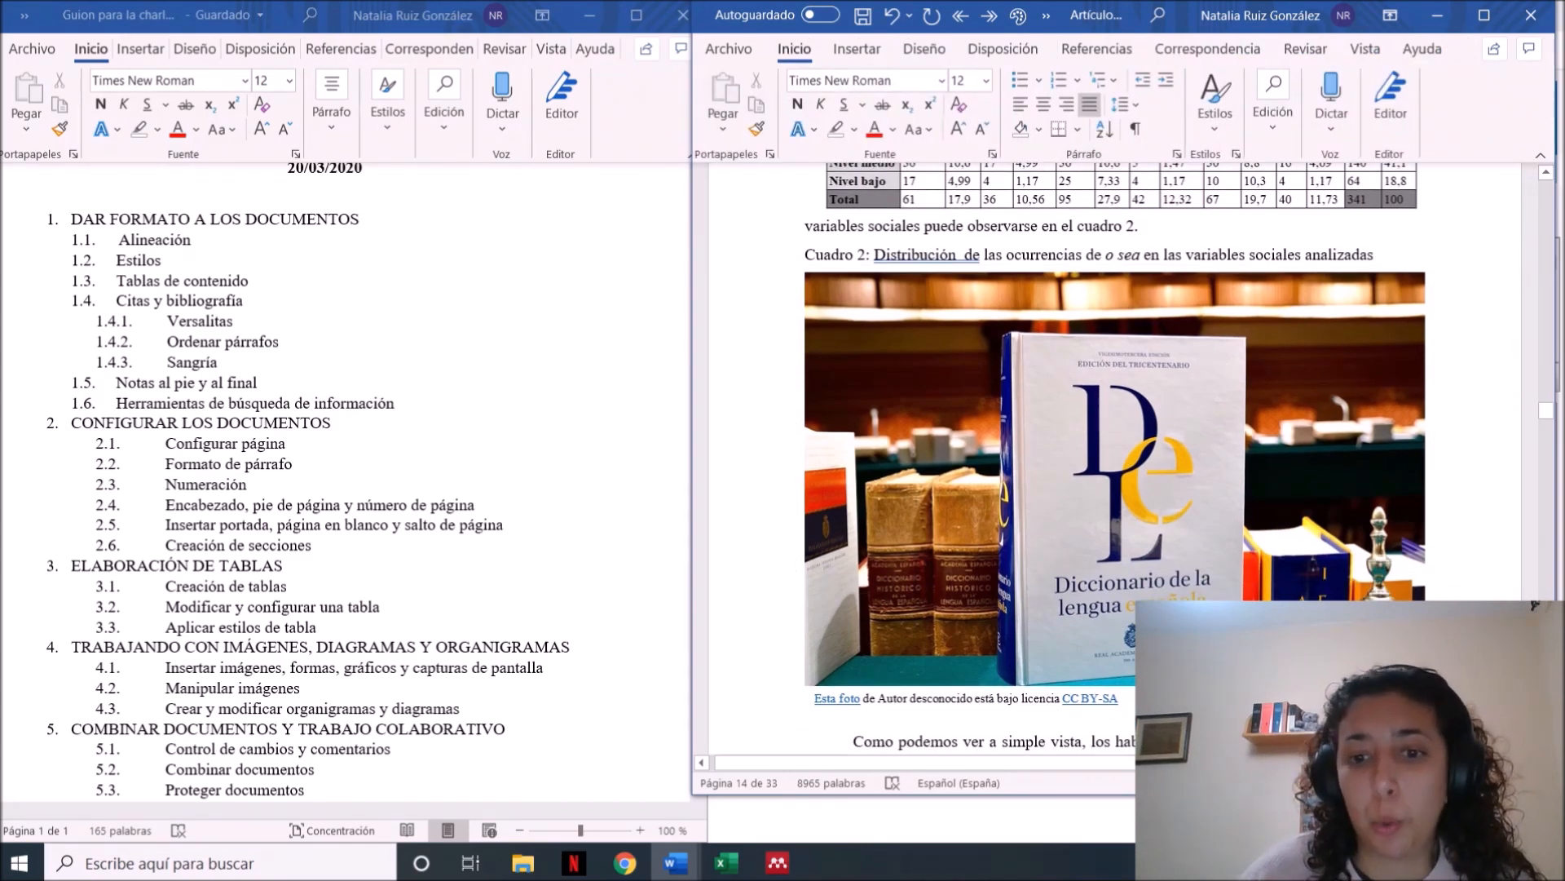
click(856, 49)
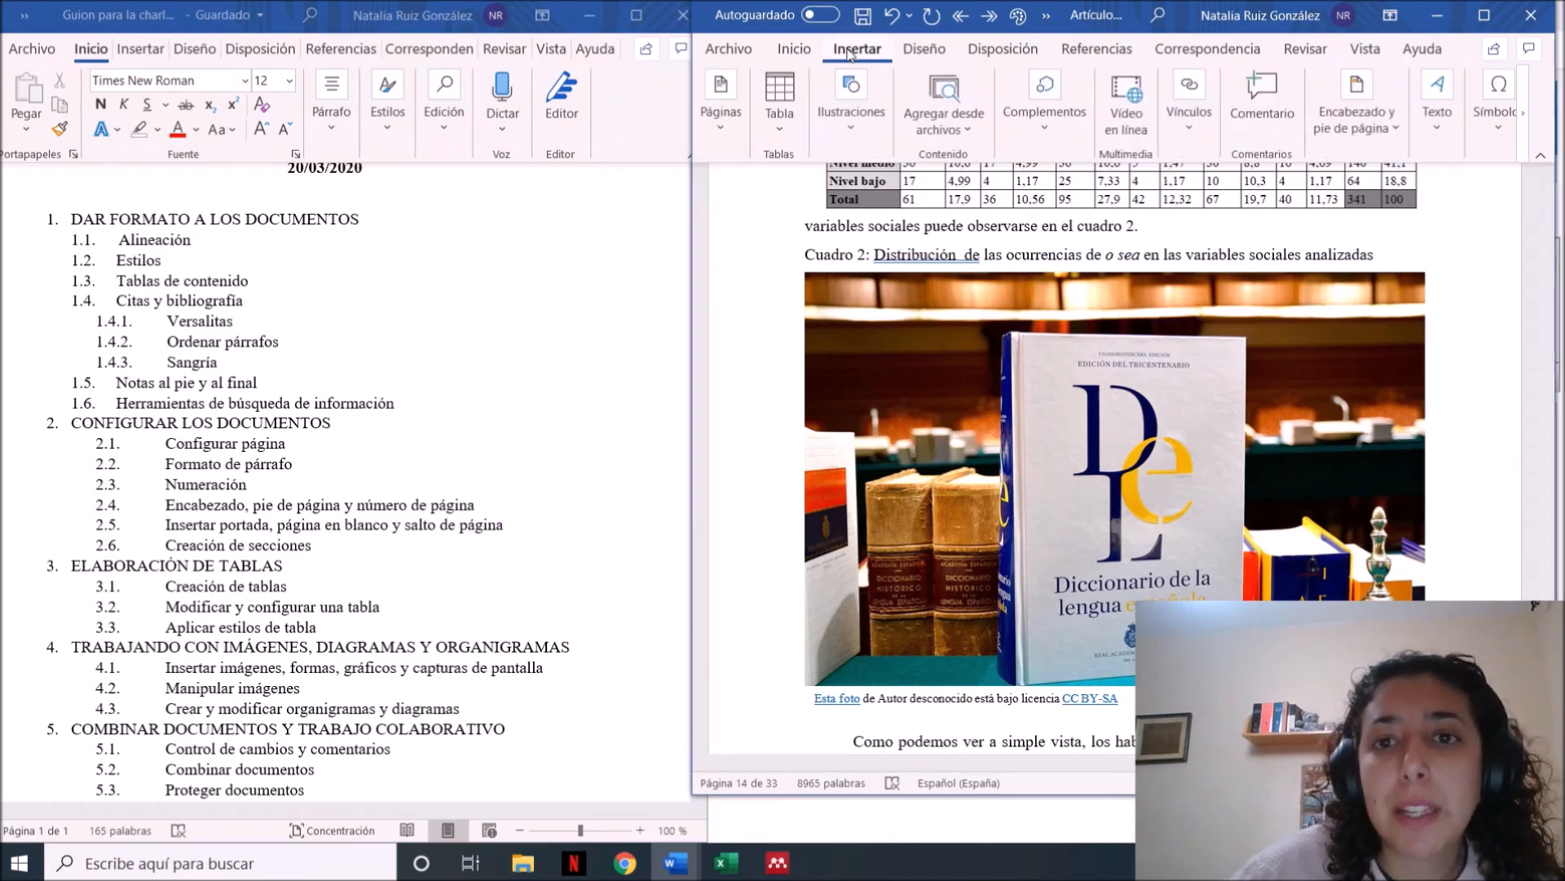
click(880, 143)
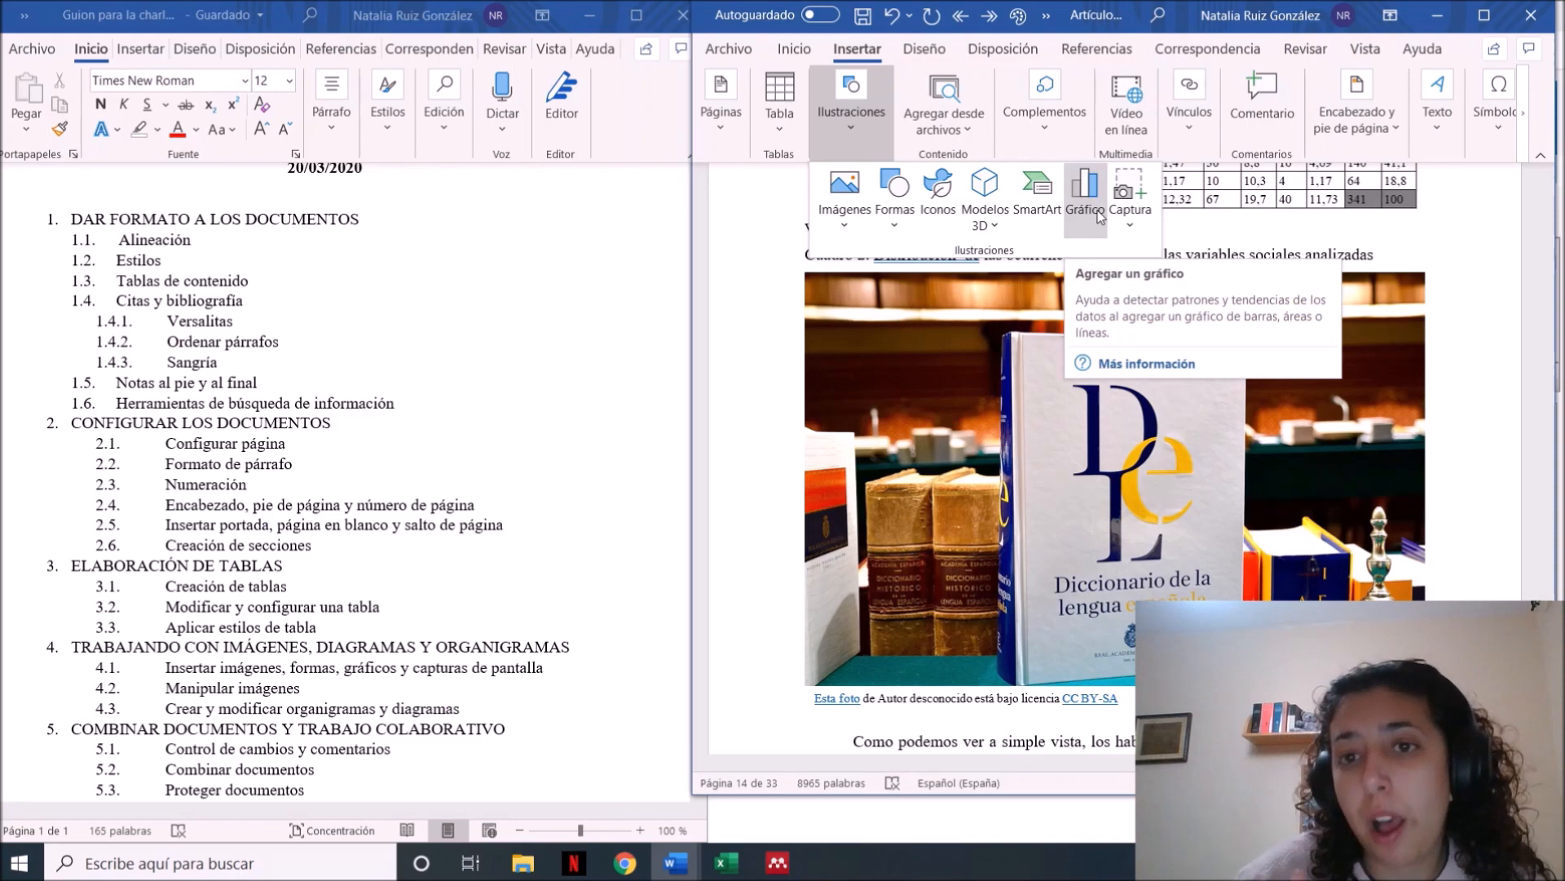
click(1130, 204)
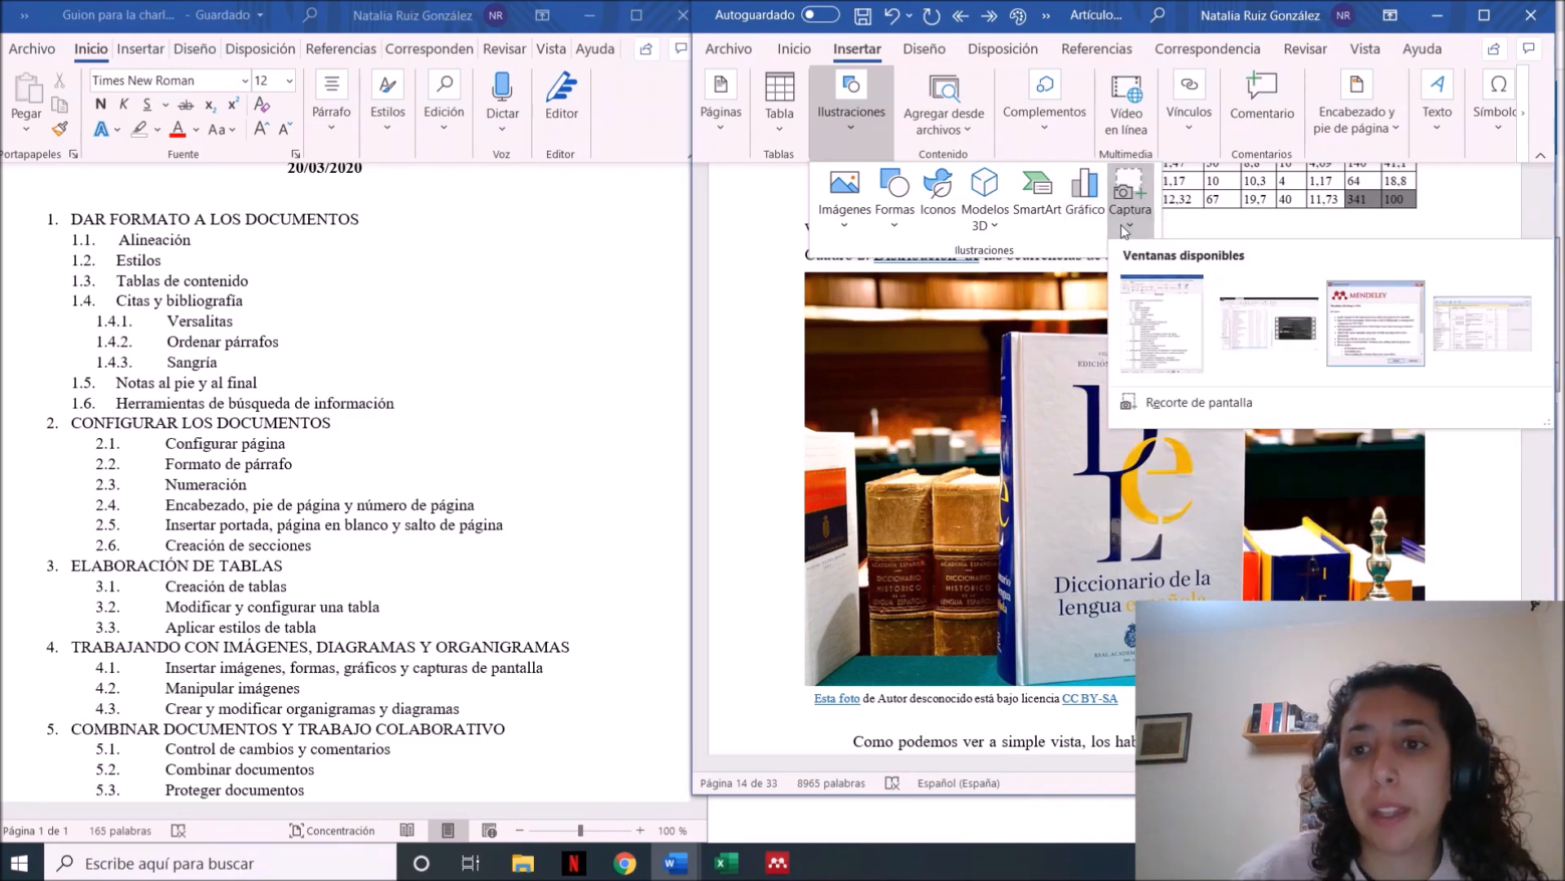
click(1167, 326)
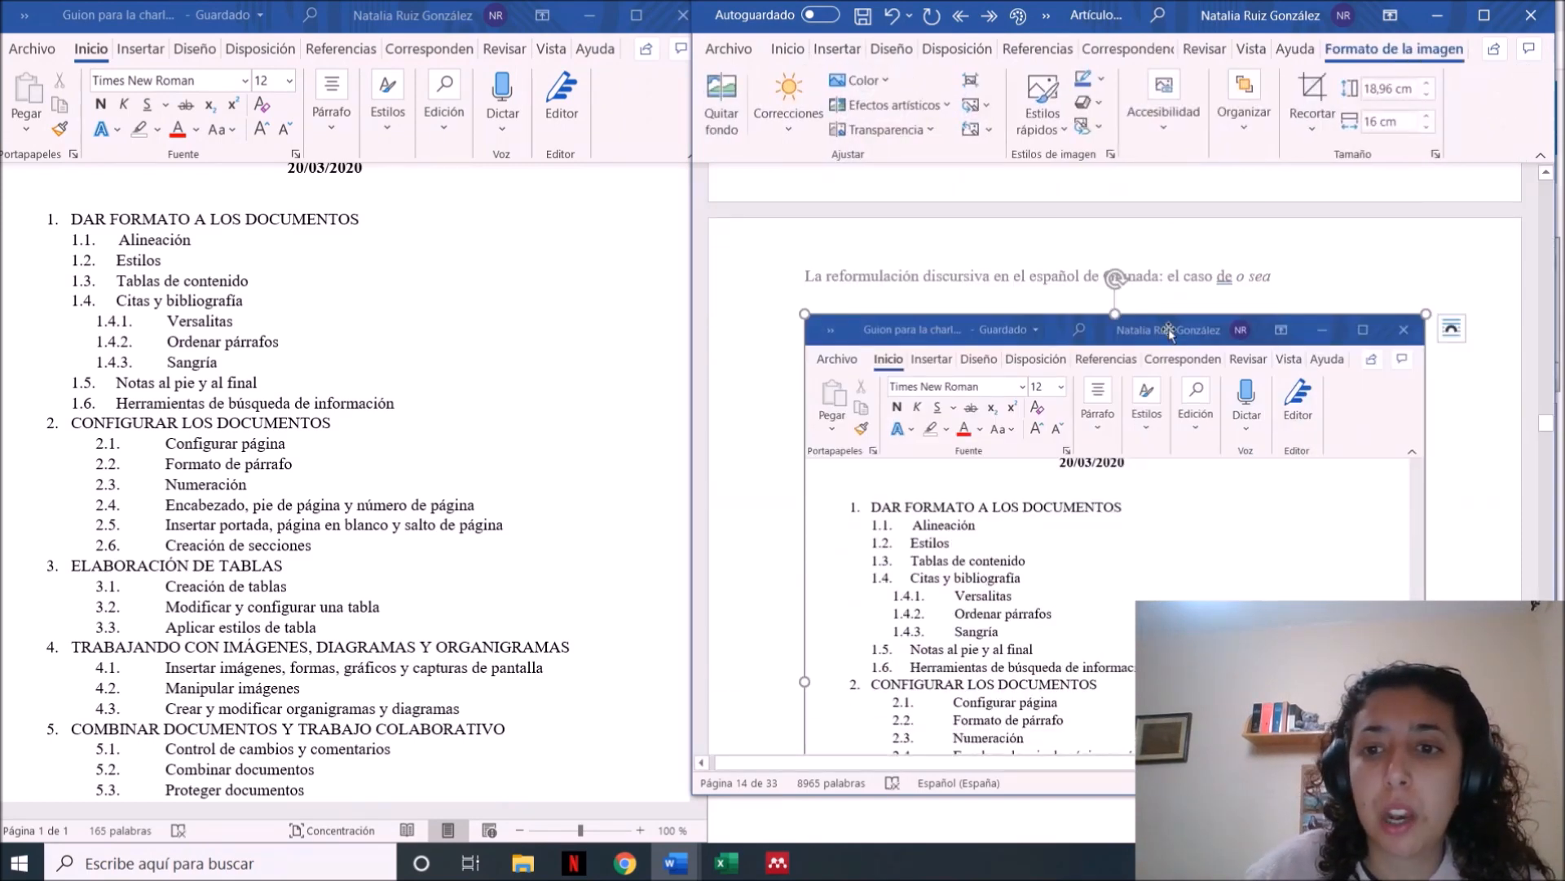
click(1479, 512)
scroll(1482, 514, down, 5)
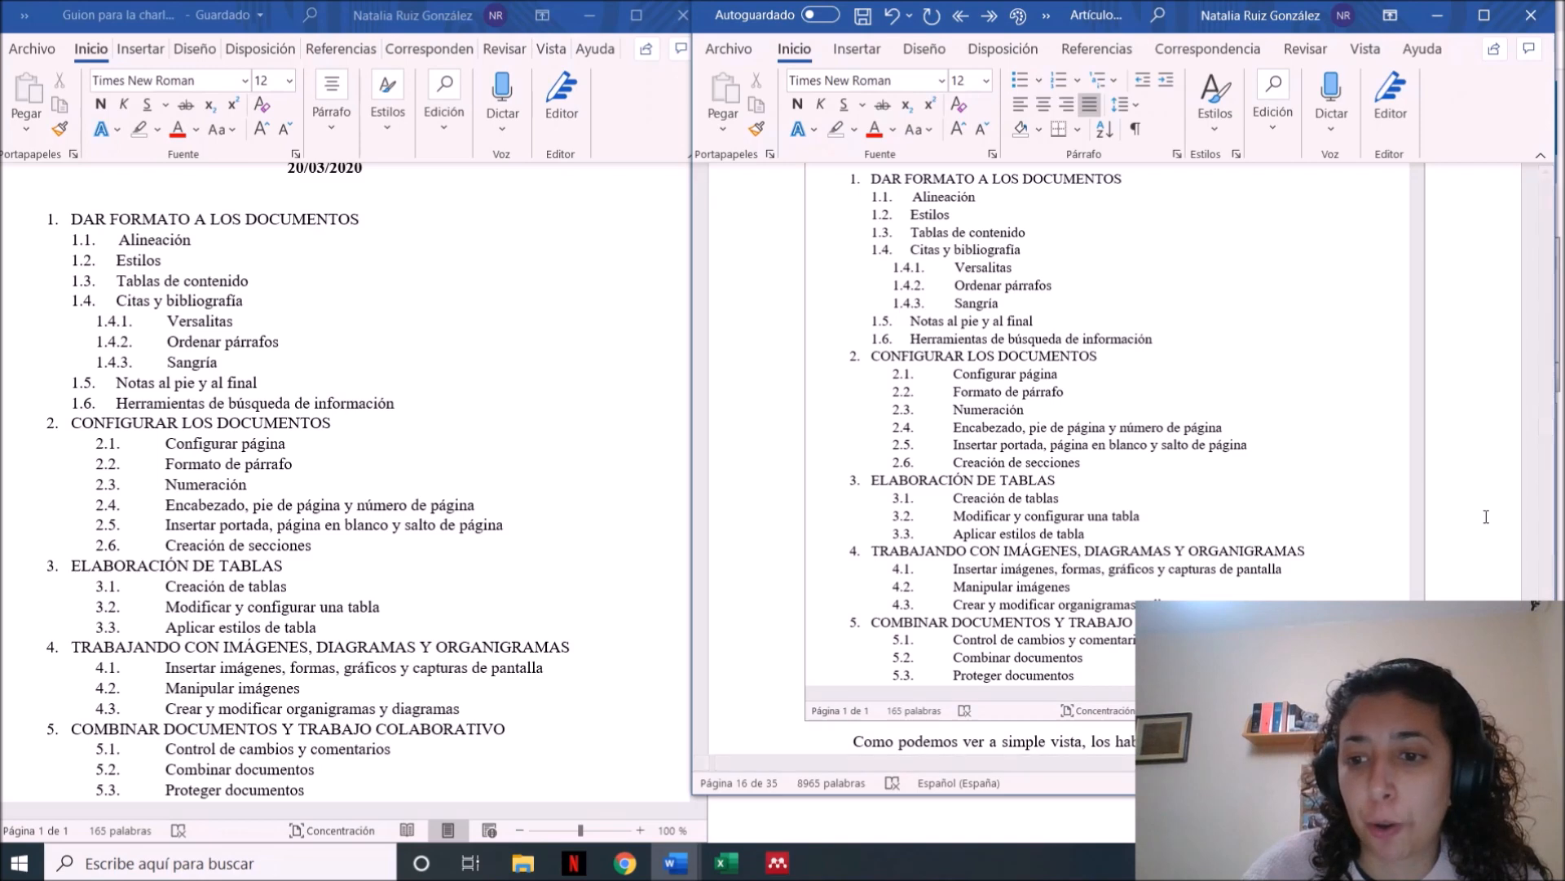
scroll(1486, 517, down, 1)
Examine the SmartArt layouts in the Listas, Procesos, Ciclos, Relación, Jerarquía, Matriz, Pirámide and Imagen categories without inserting one
click(857, 49)
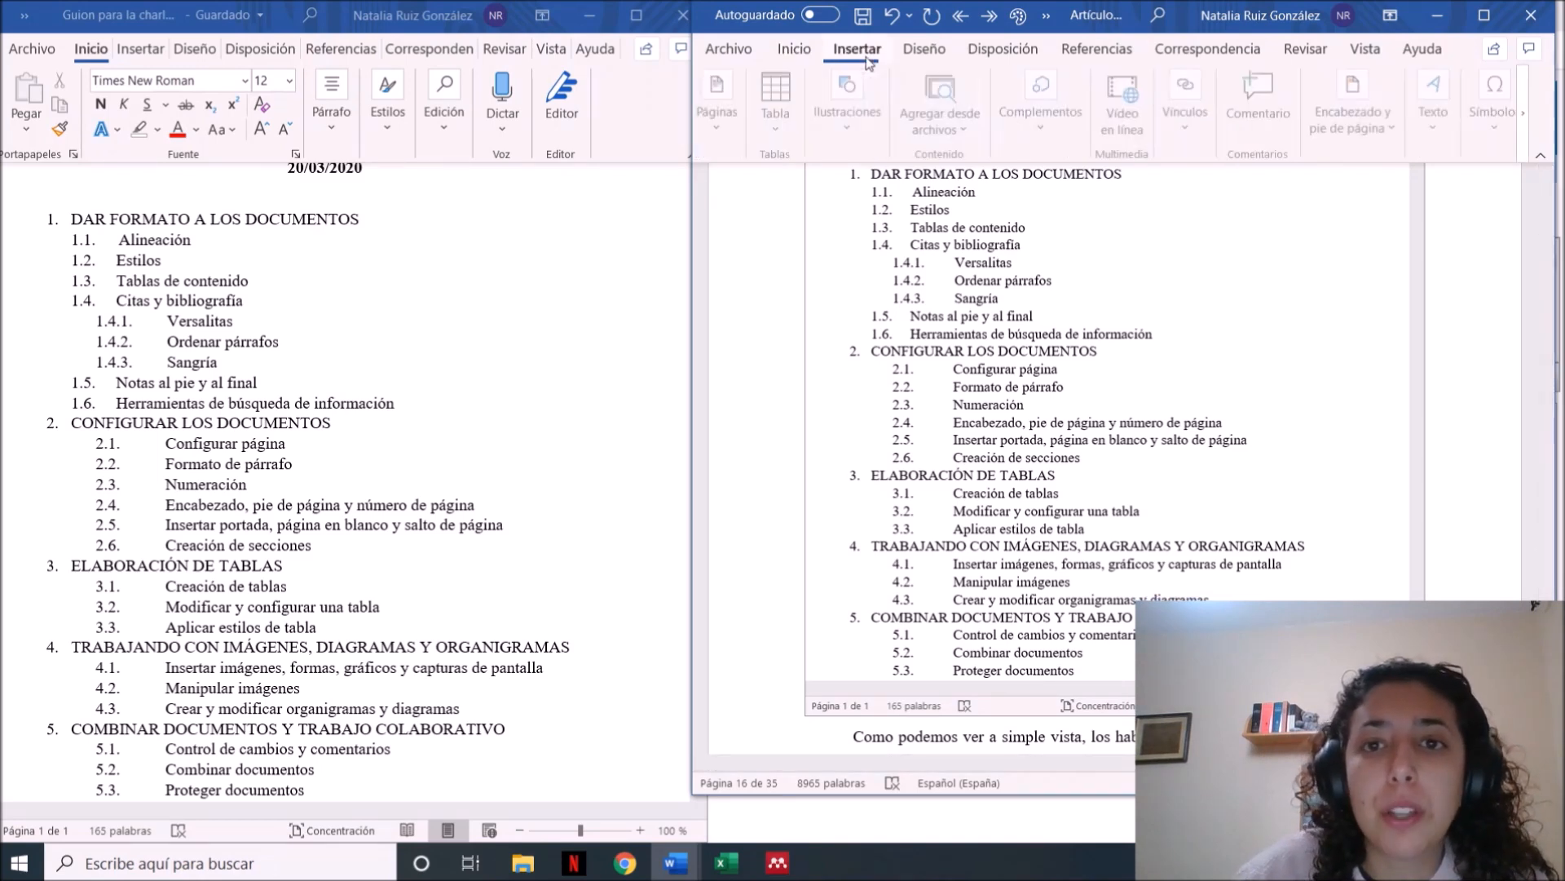
click(874, 130)
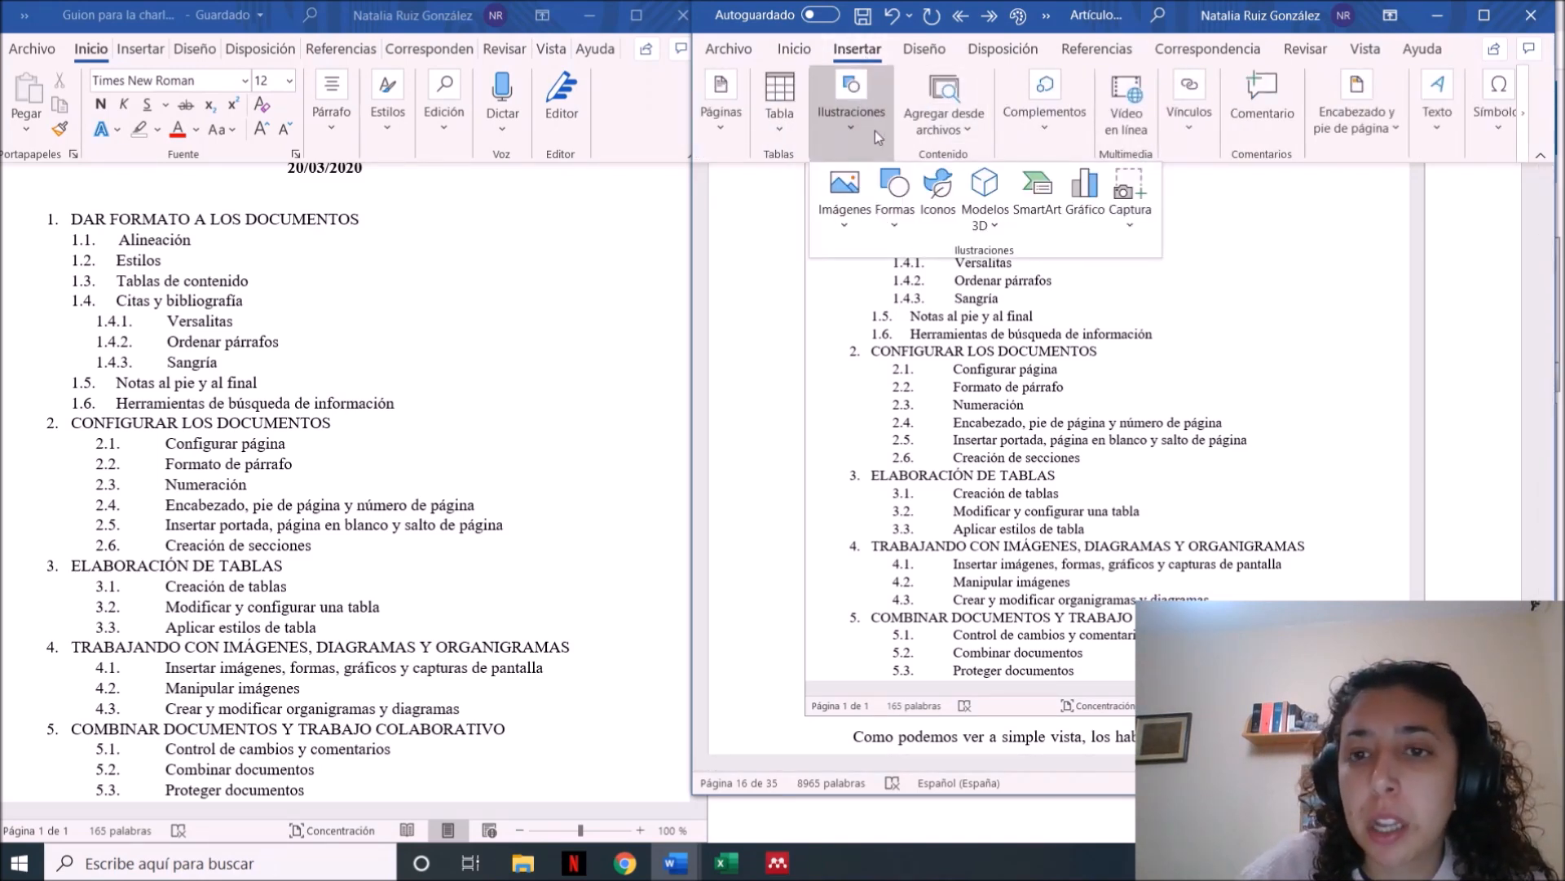
click(1035, 214)
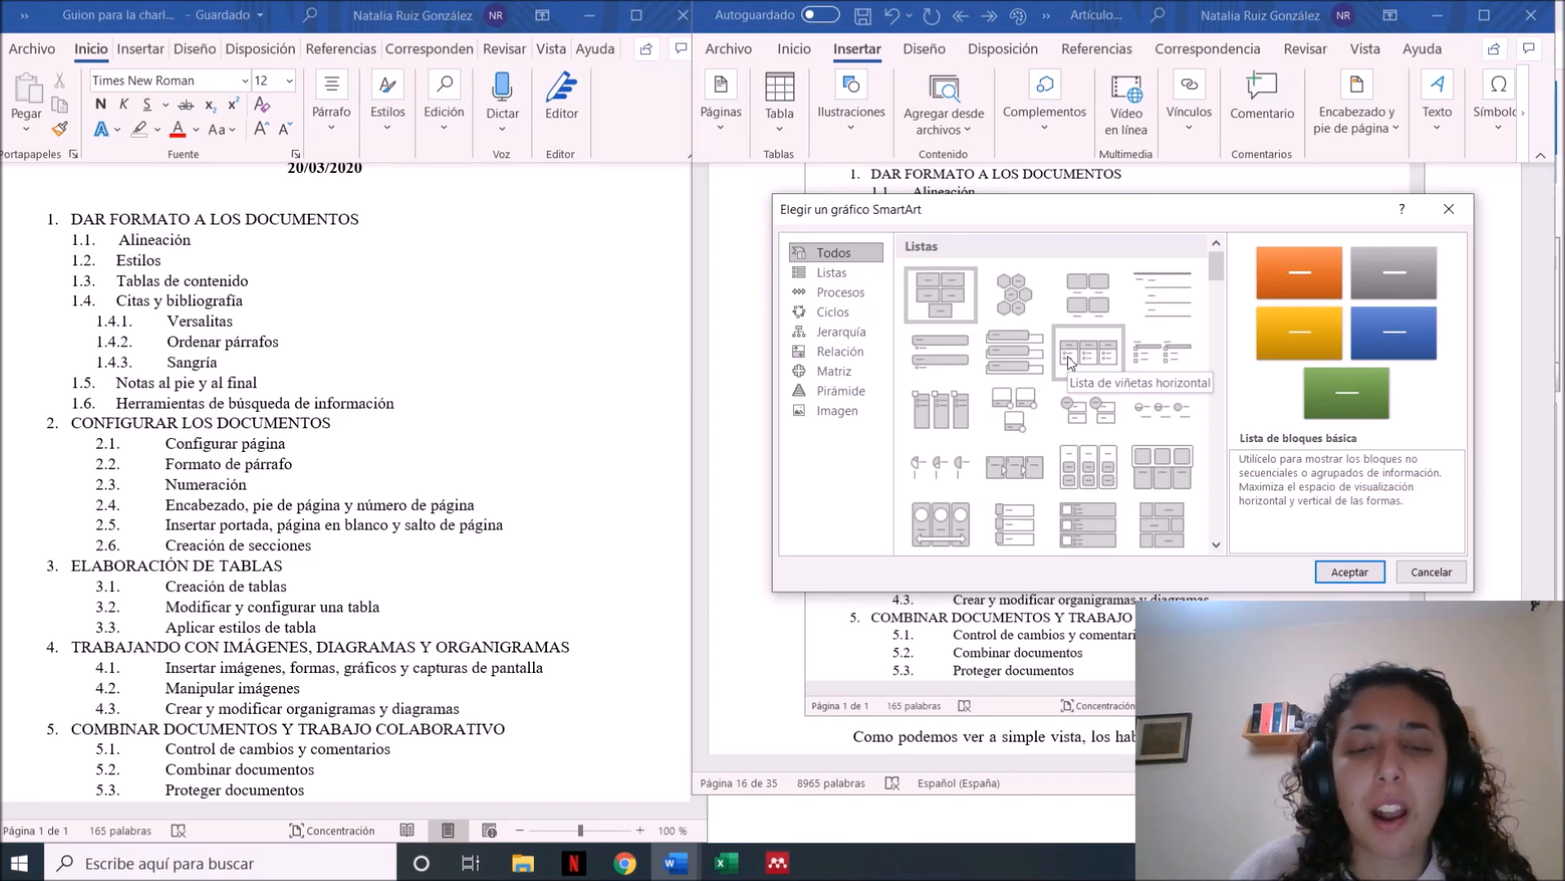
click(838, 291)
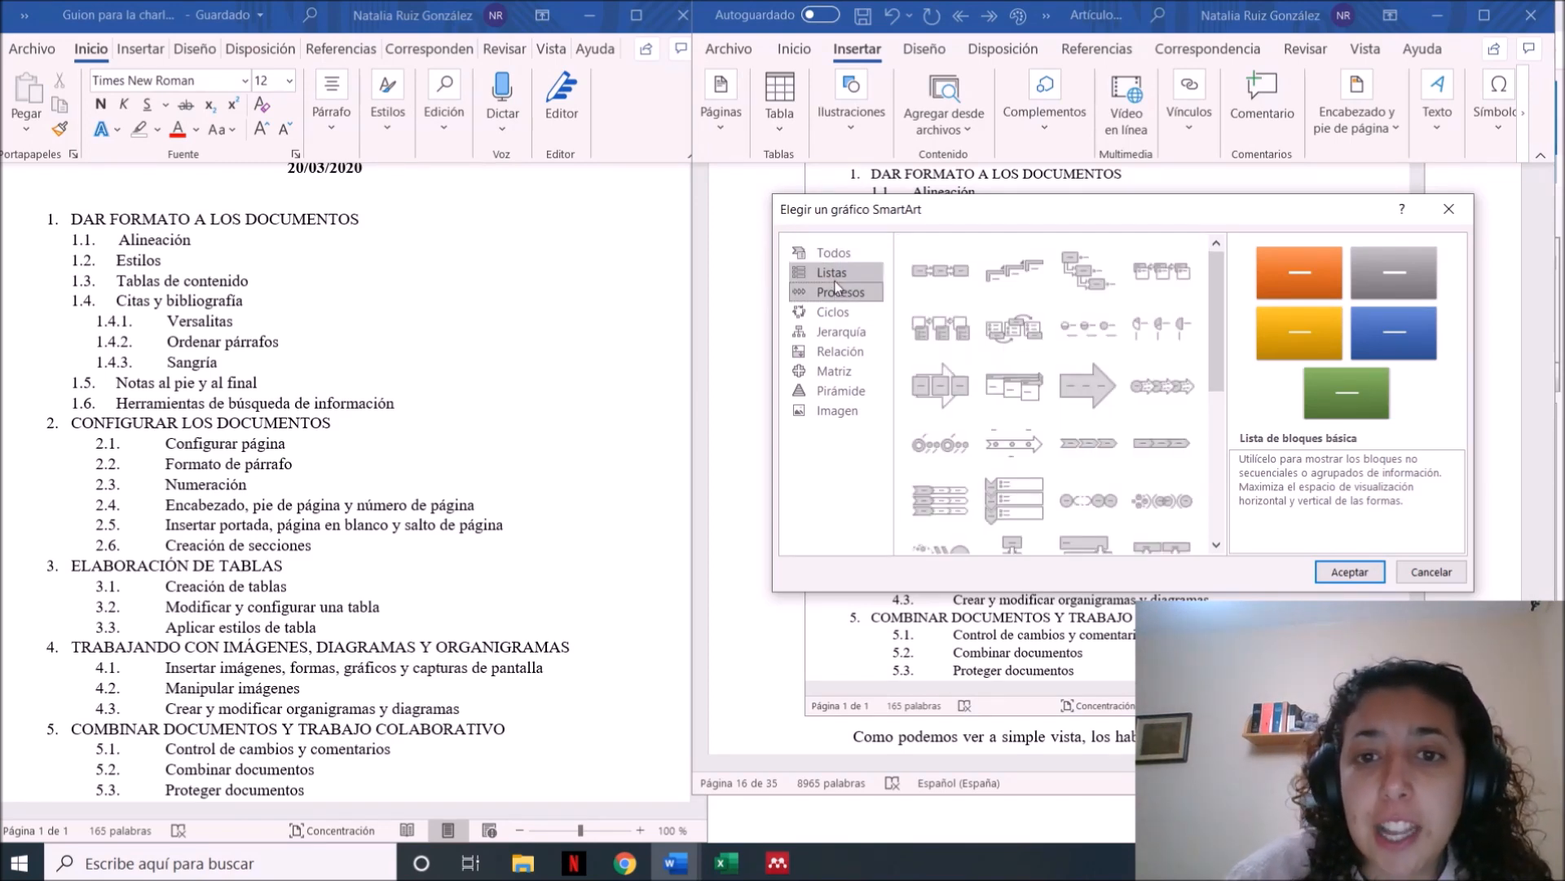
click(836, 274)
click(839, 293)
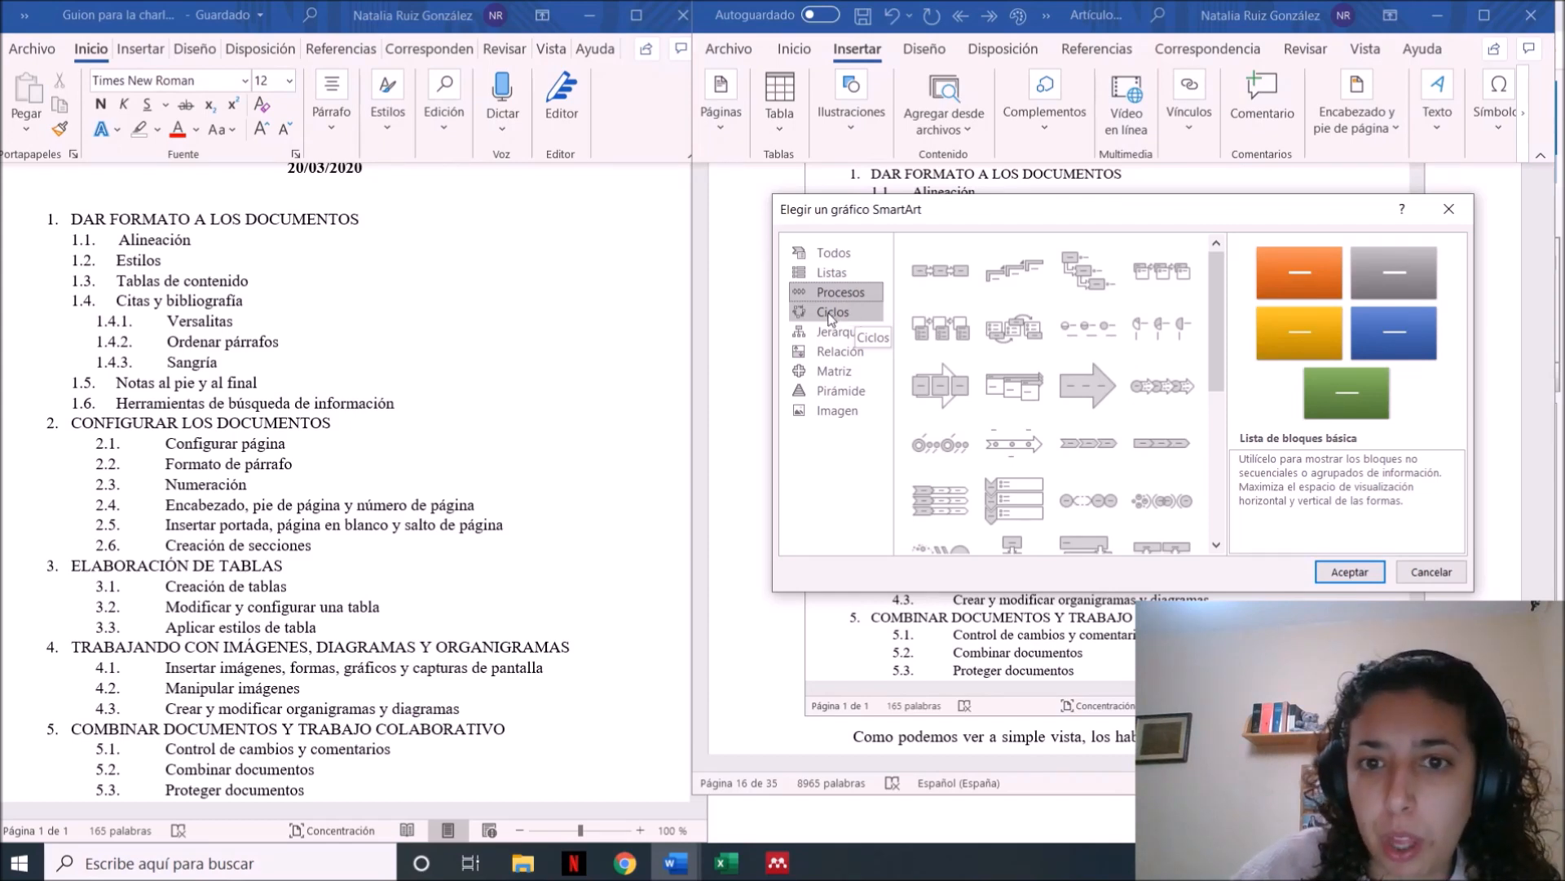
click(830, 316)
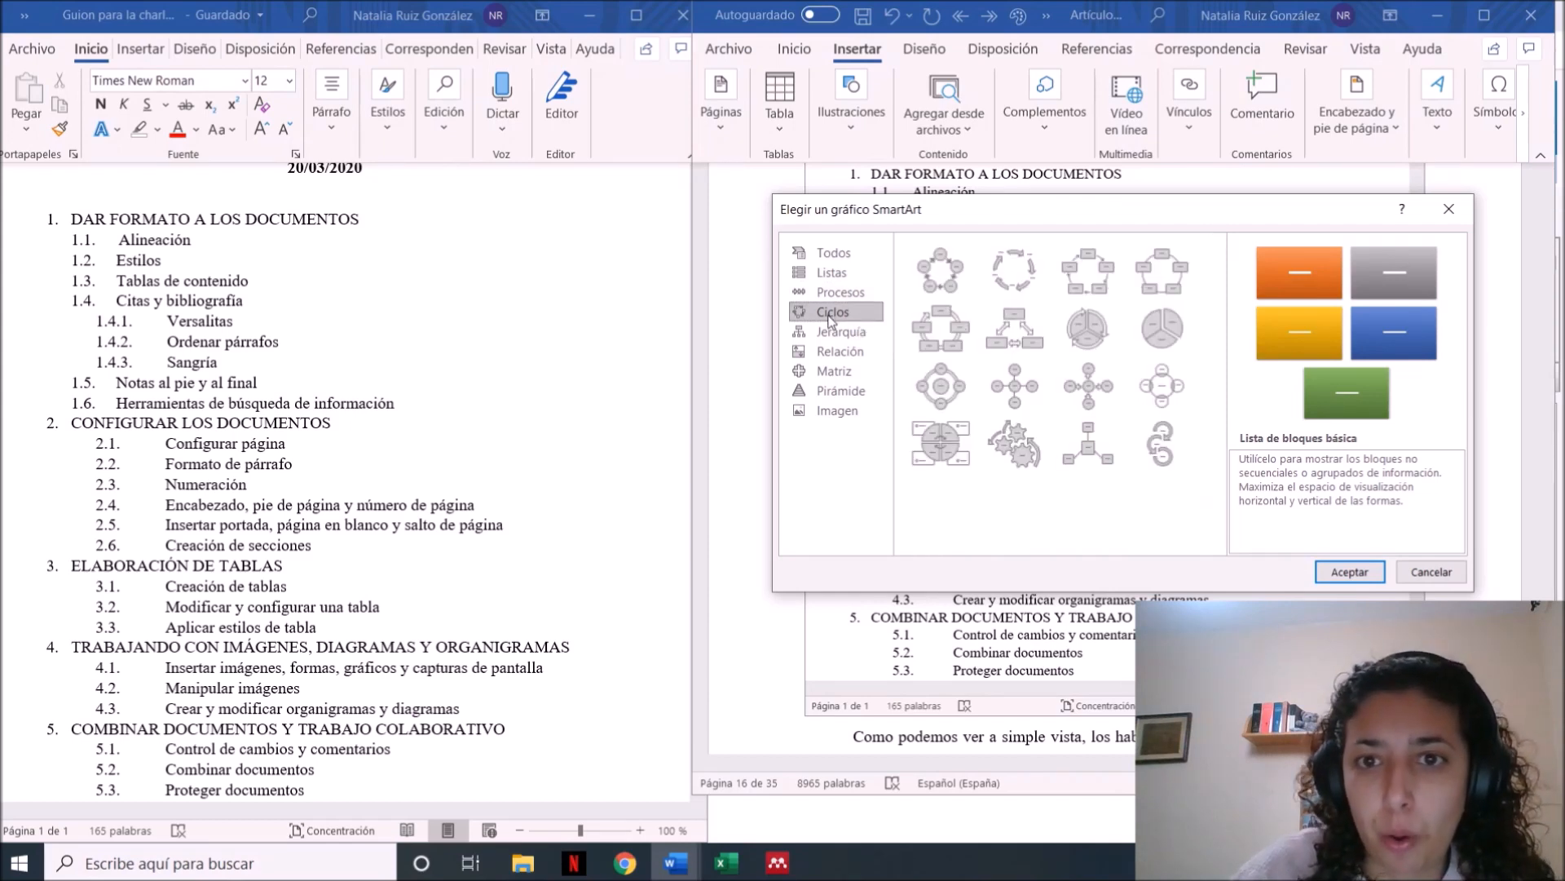
click(841, 360)
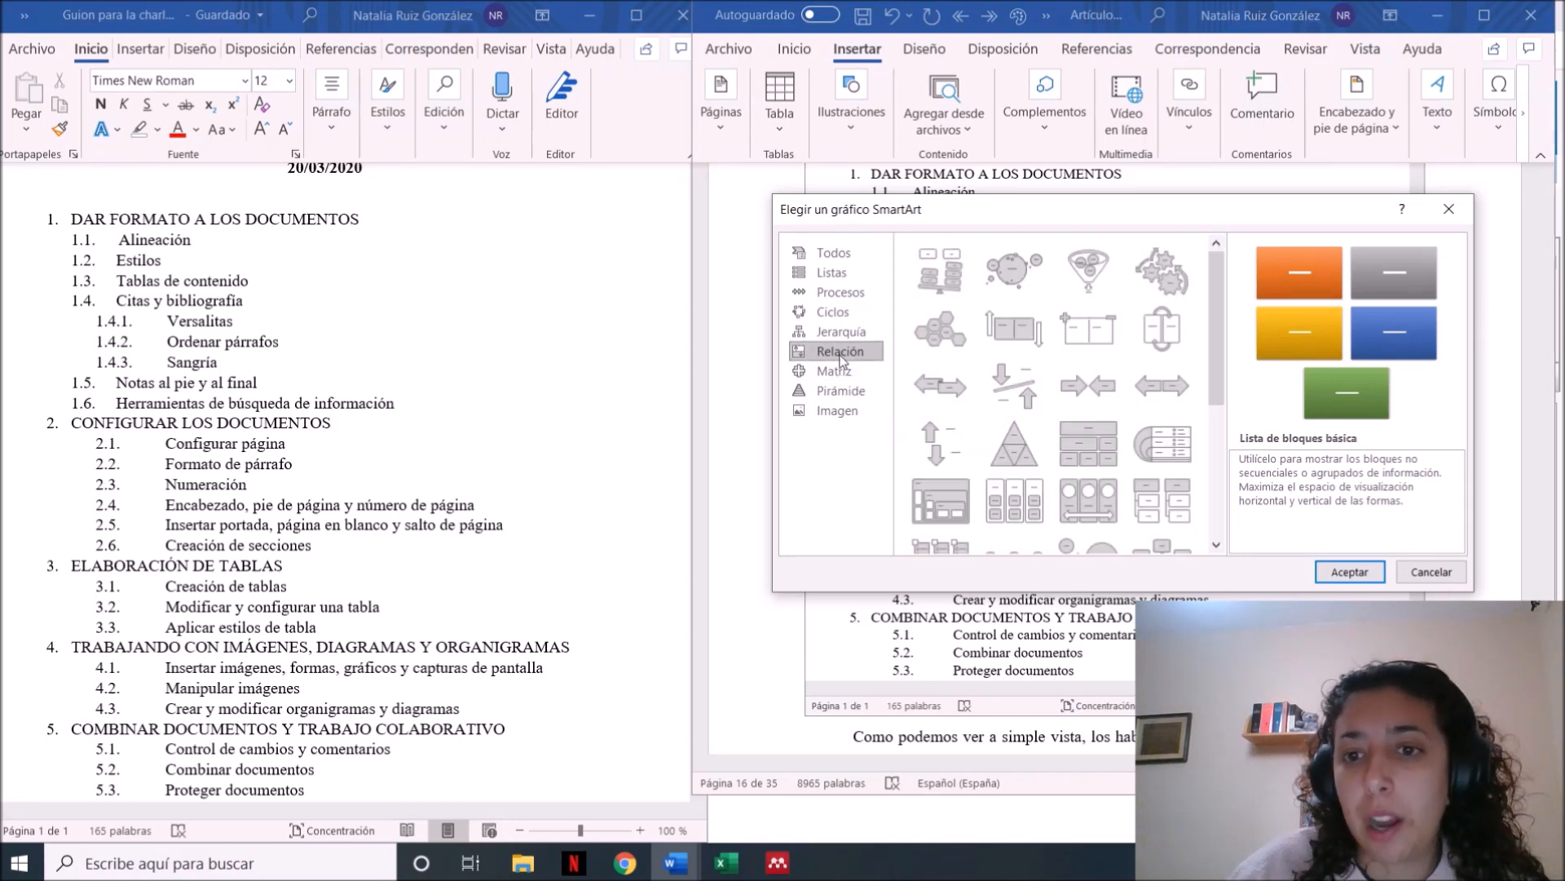
click(819, 334)
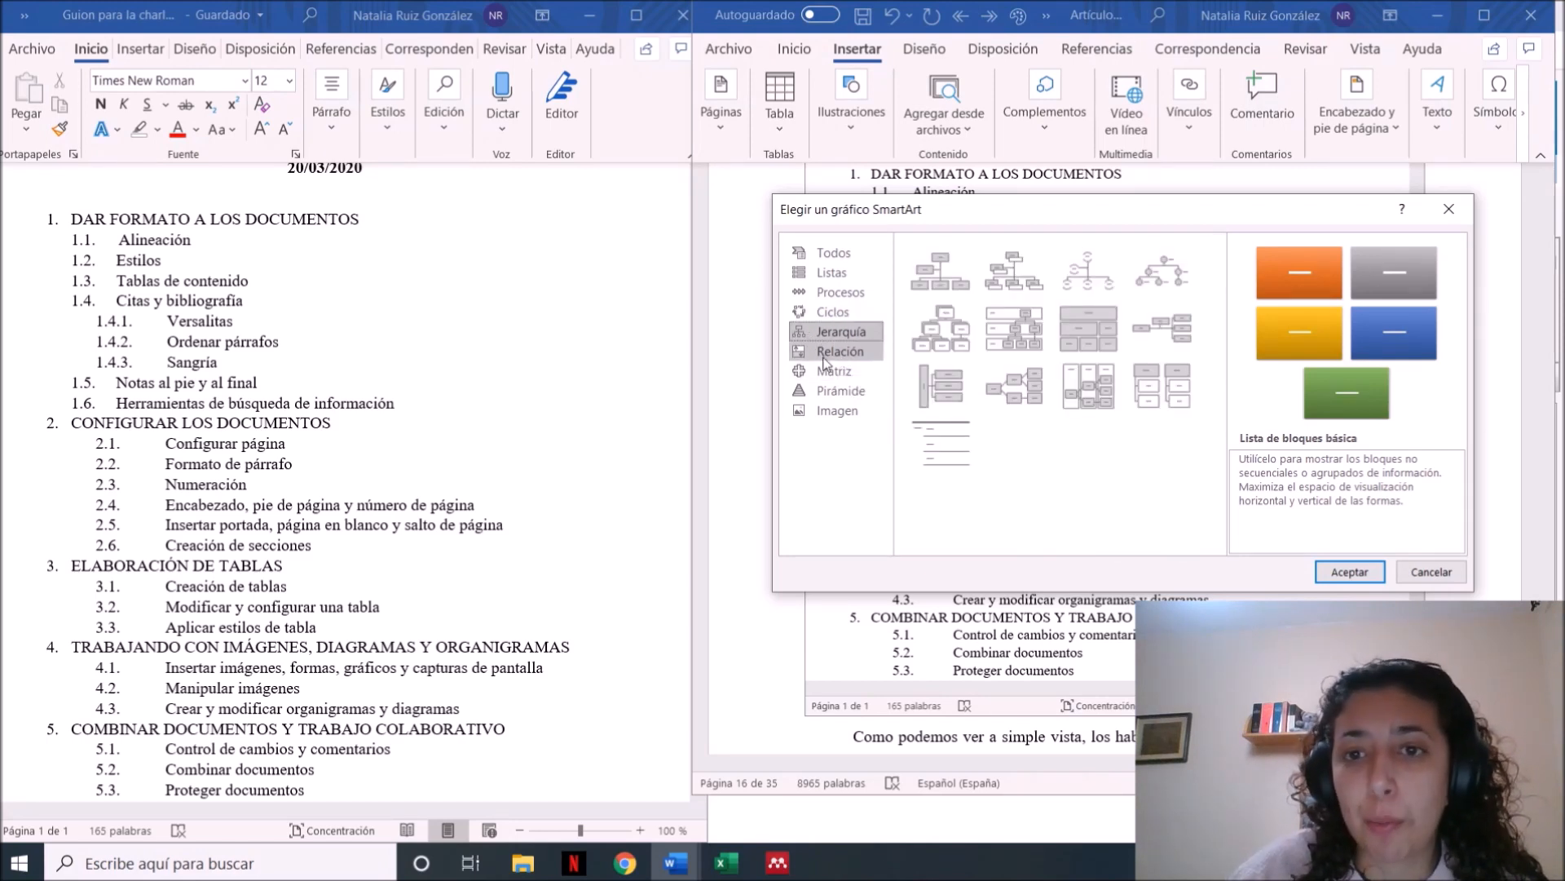
click(829, 366)
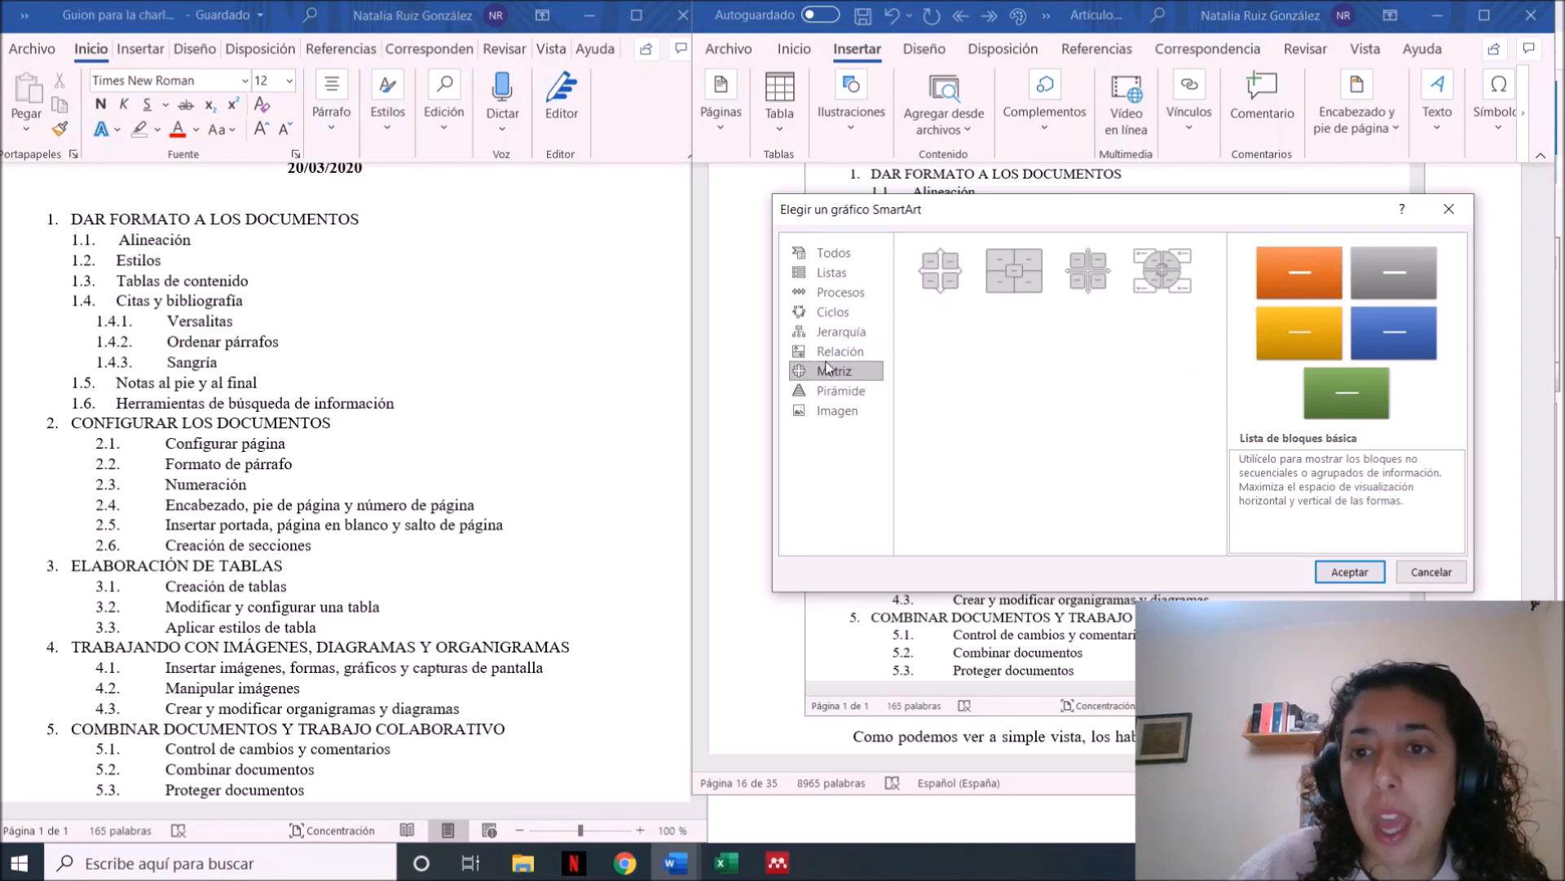
click(836, 393)
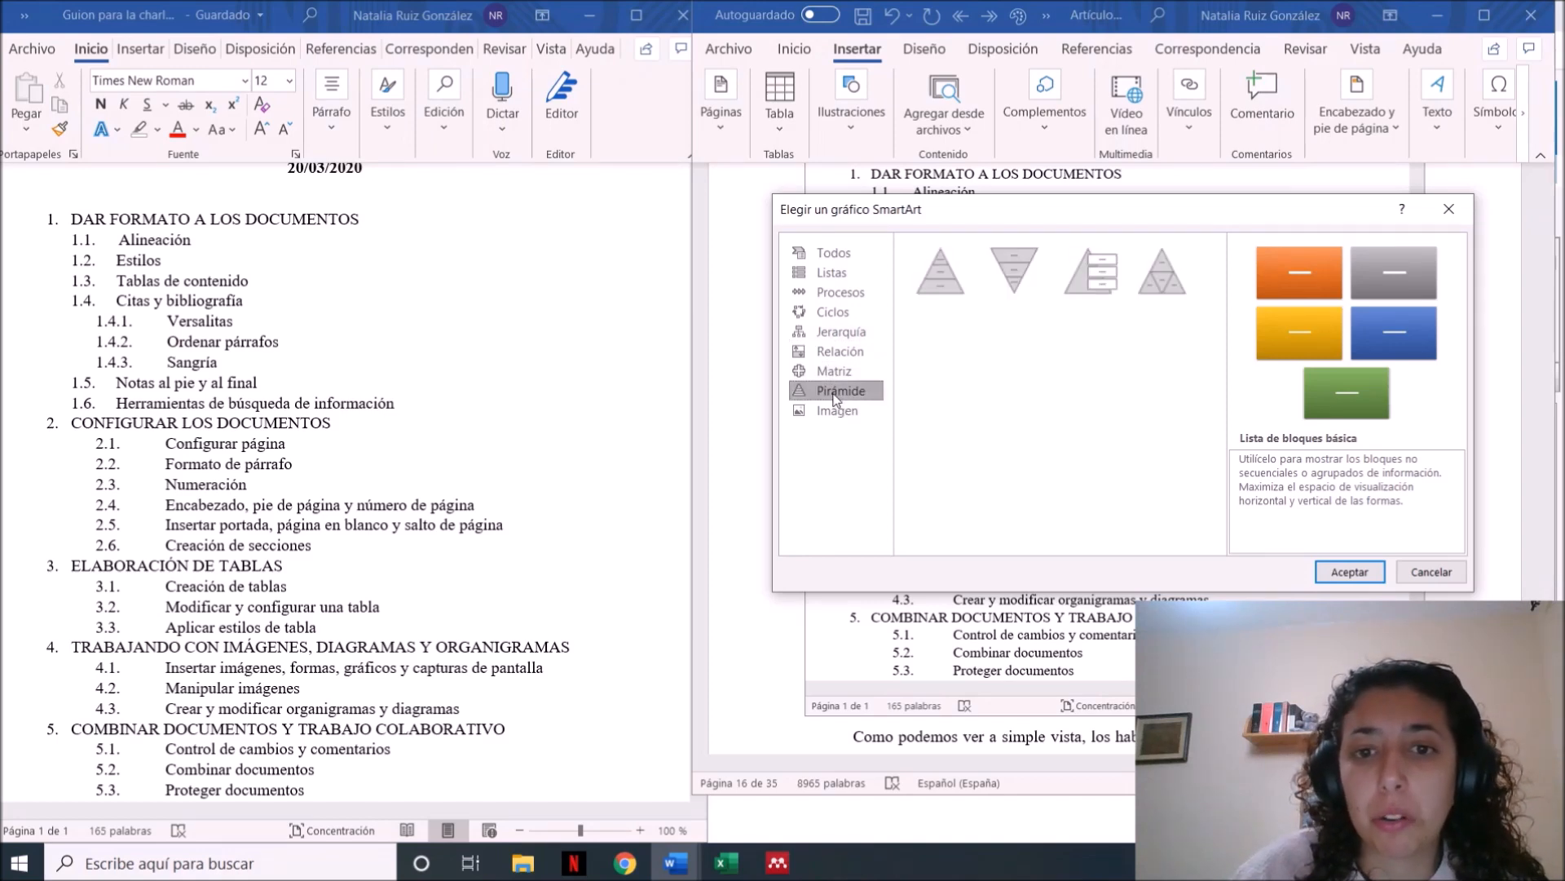
click(840, 412)
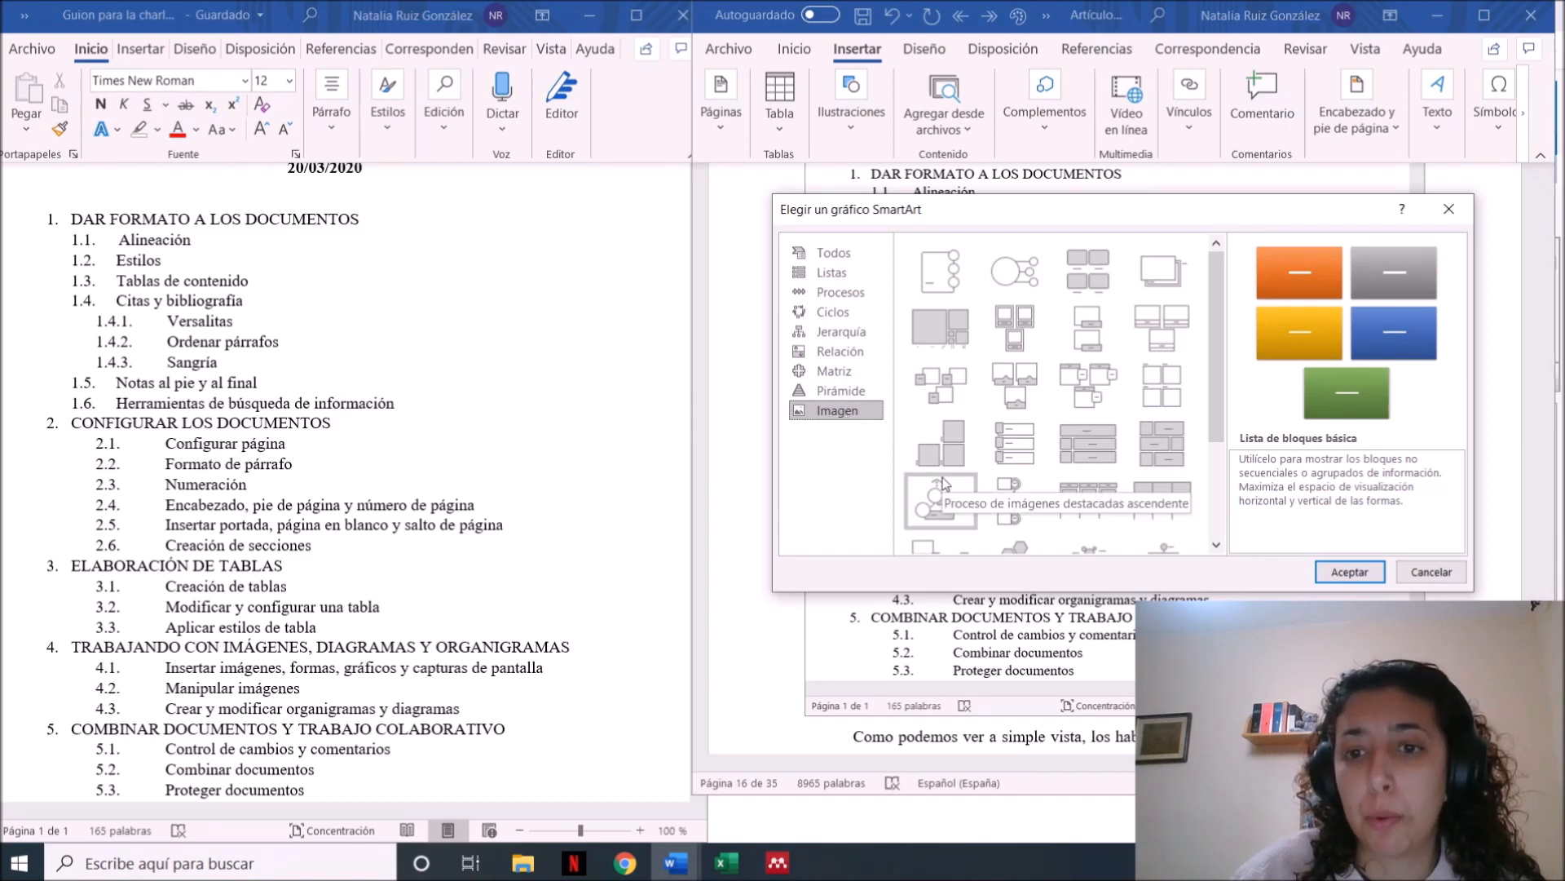
click(1446, 214)
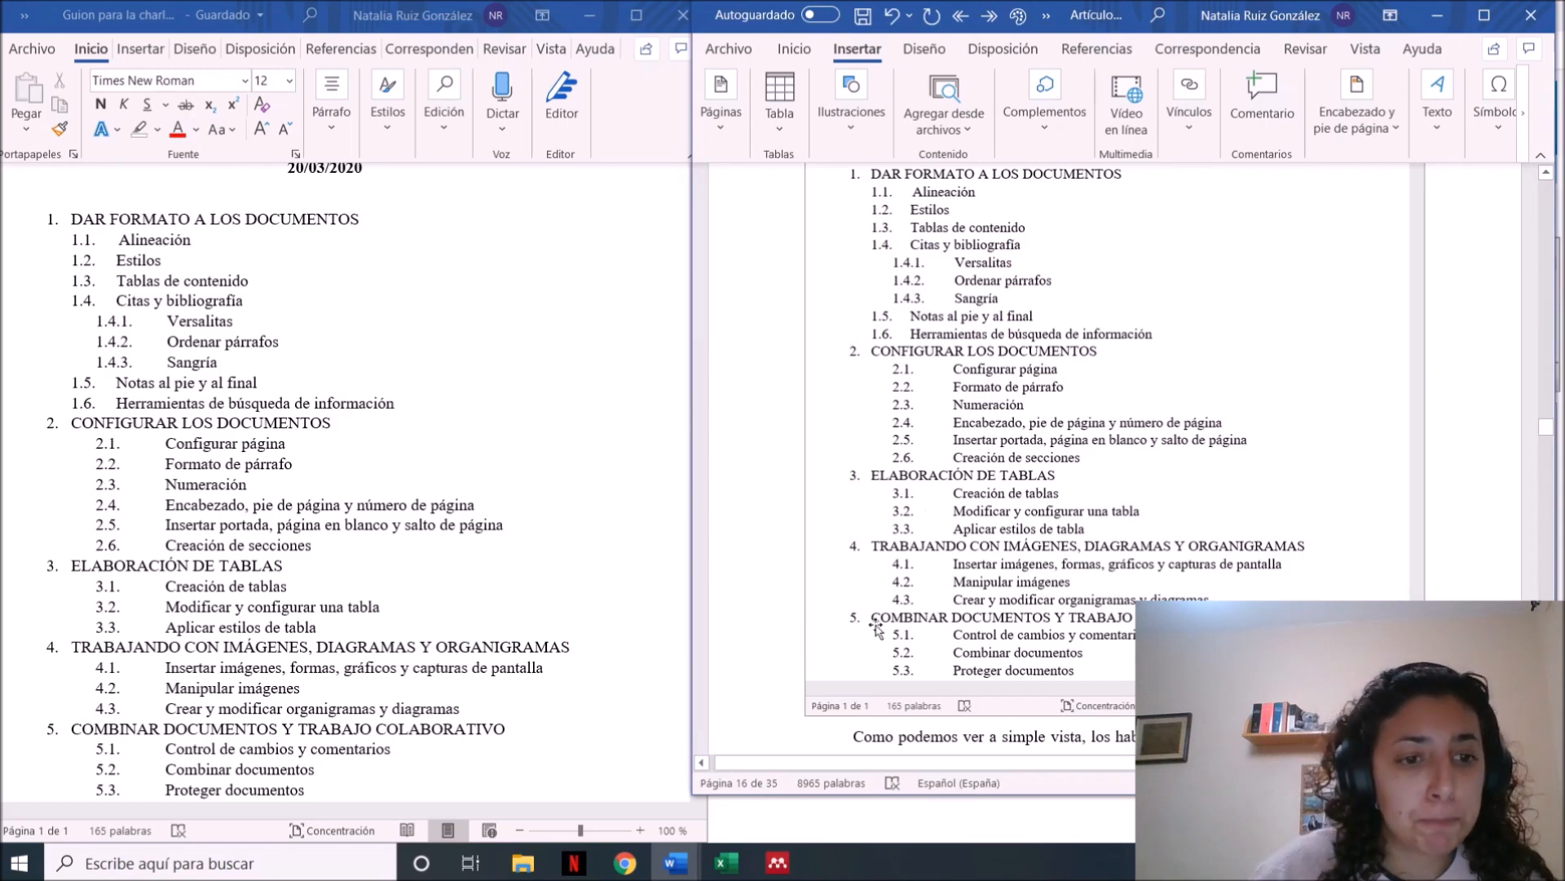
Crop the status bar and scroll bar off the inserted screenshot, leaving it about 18,1 cm high and 15,47 cm wide
click(1174, 389)
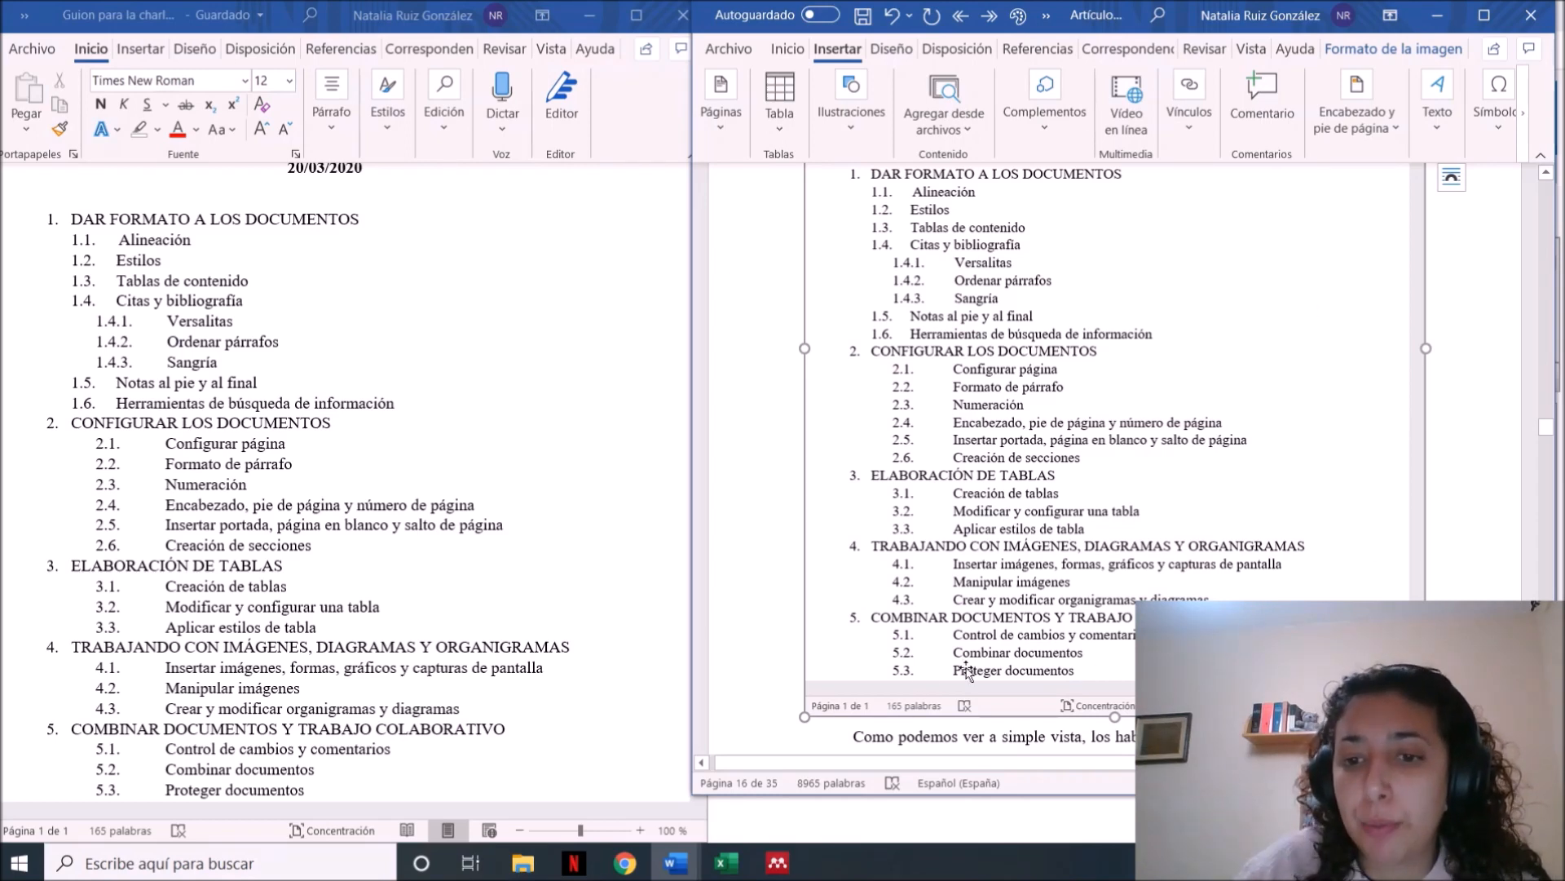
click(1370, 51)
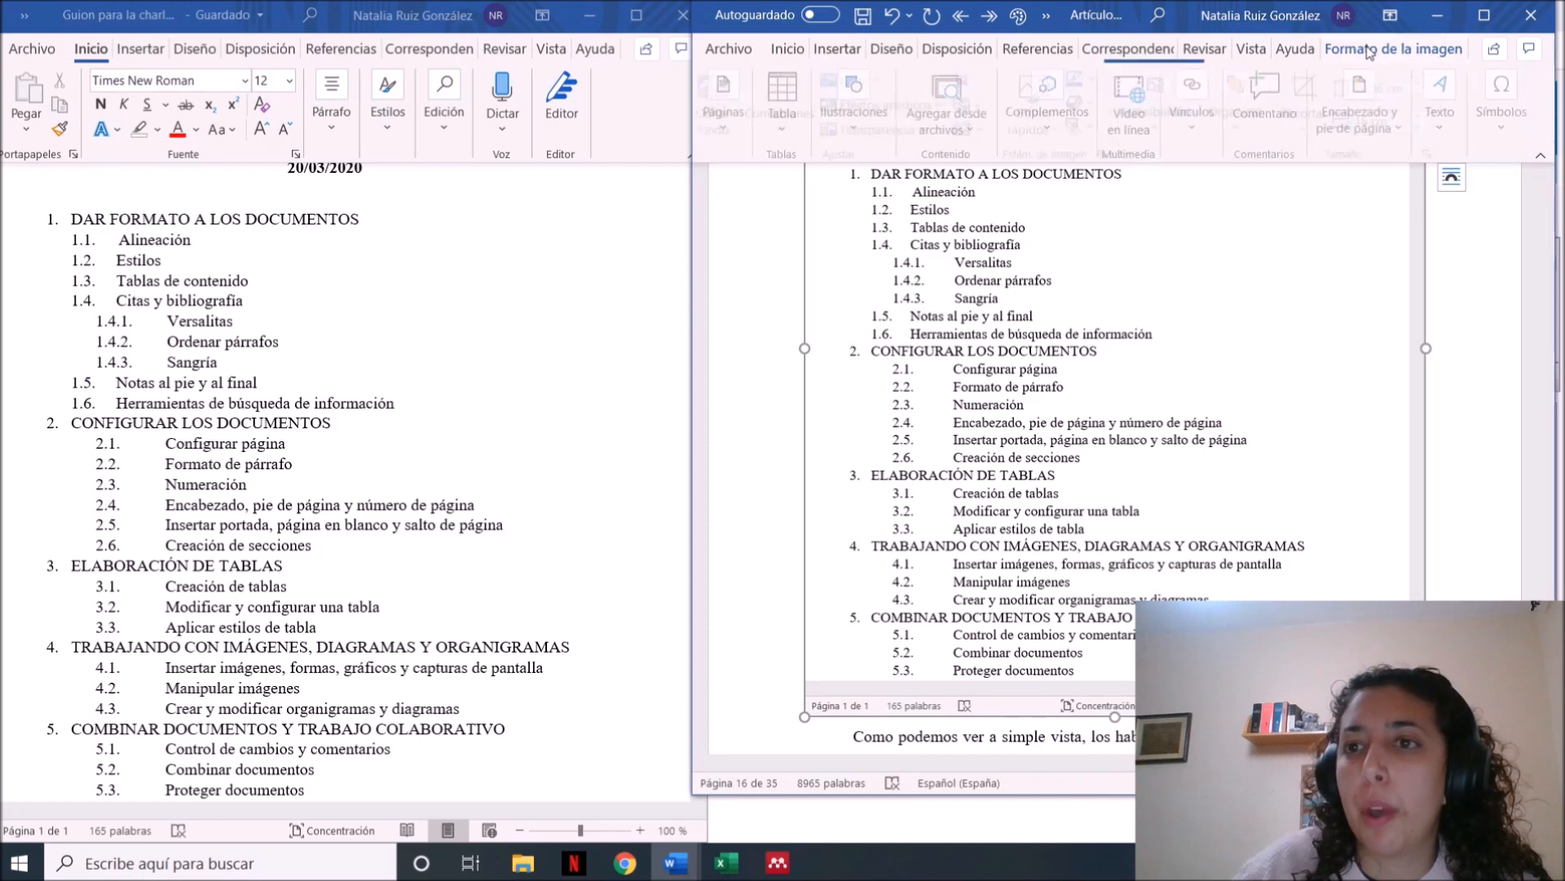
click(1313, 86)
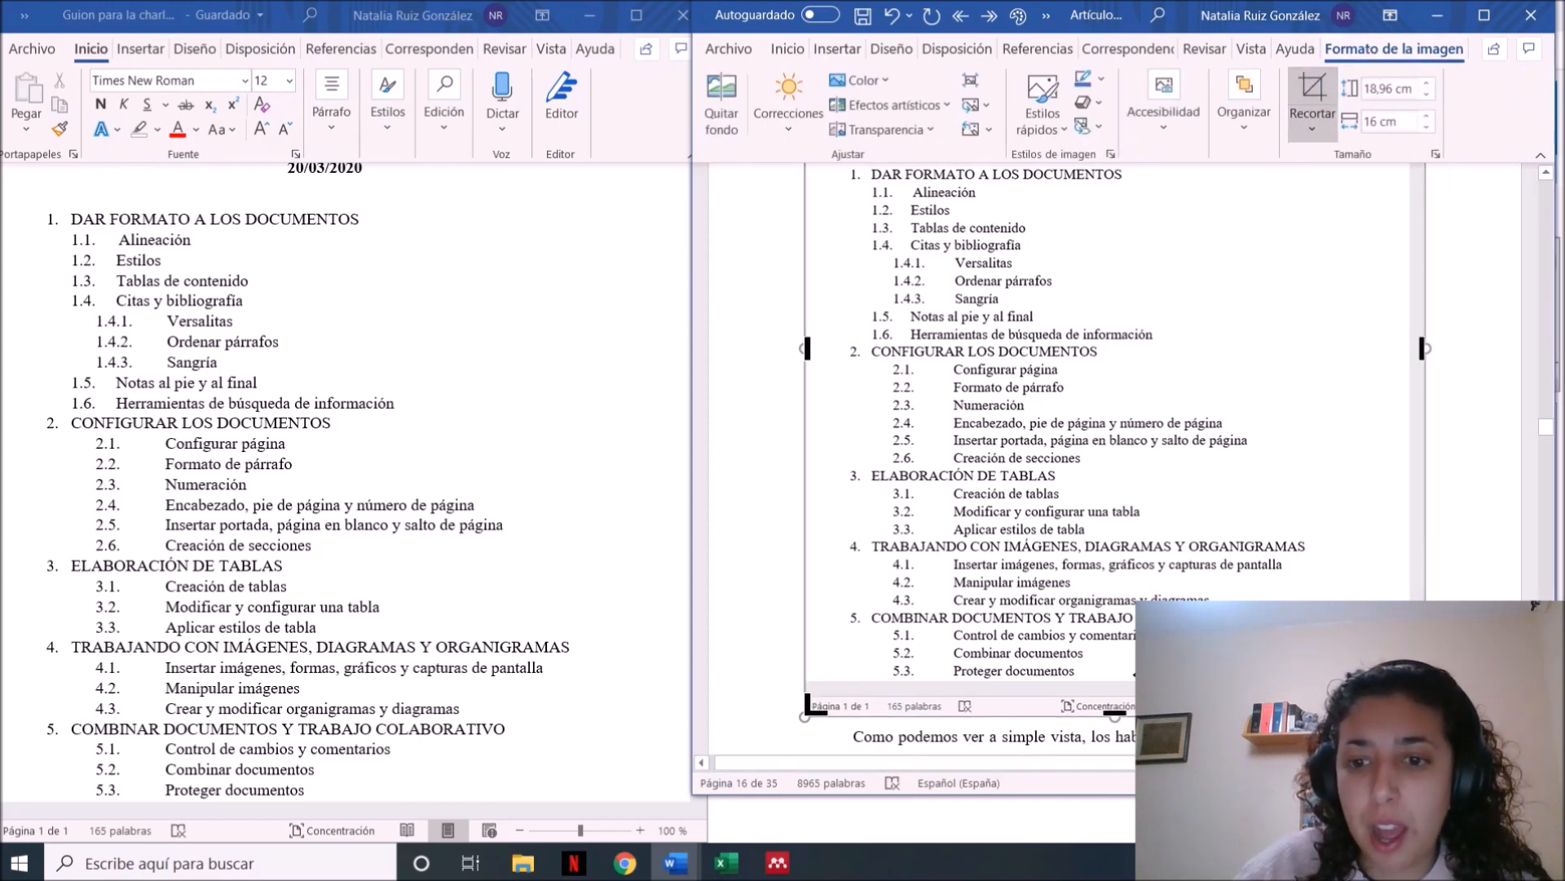
drag(1114, 715, 1111, 679)
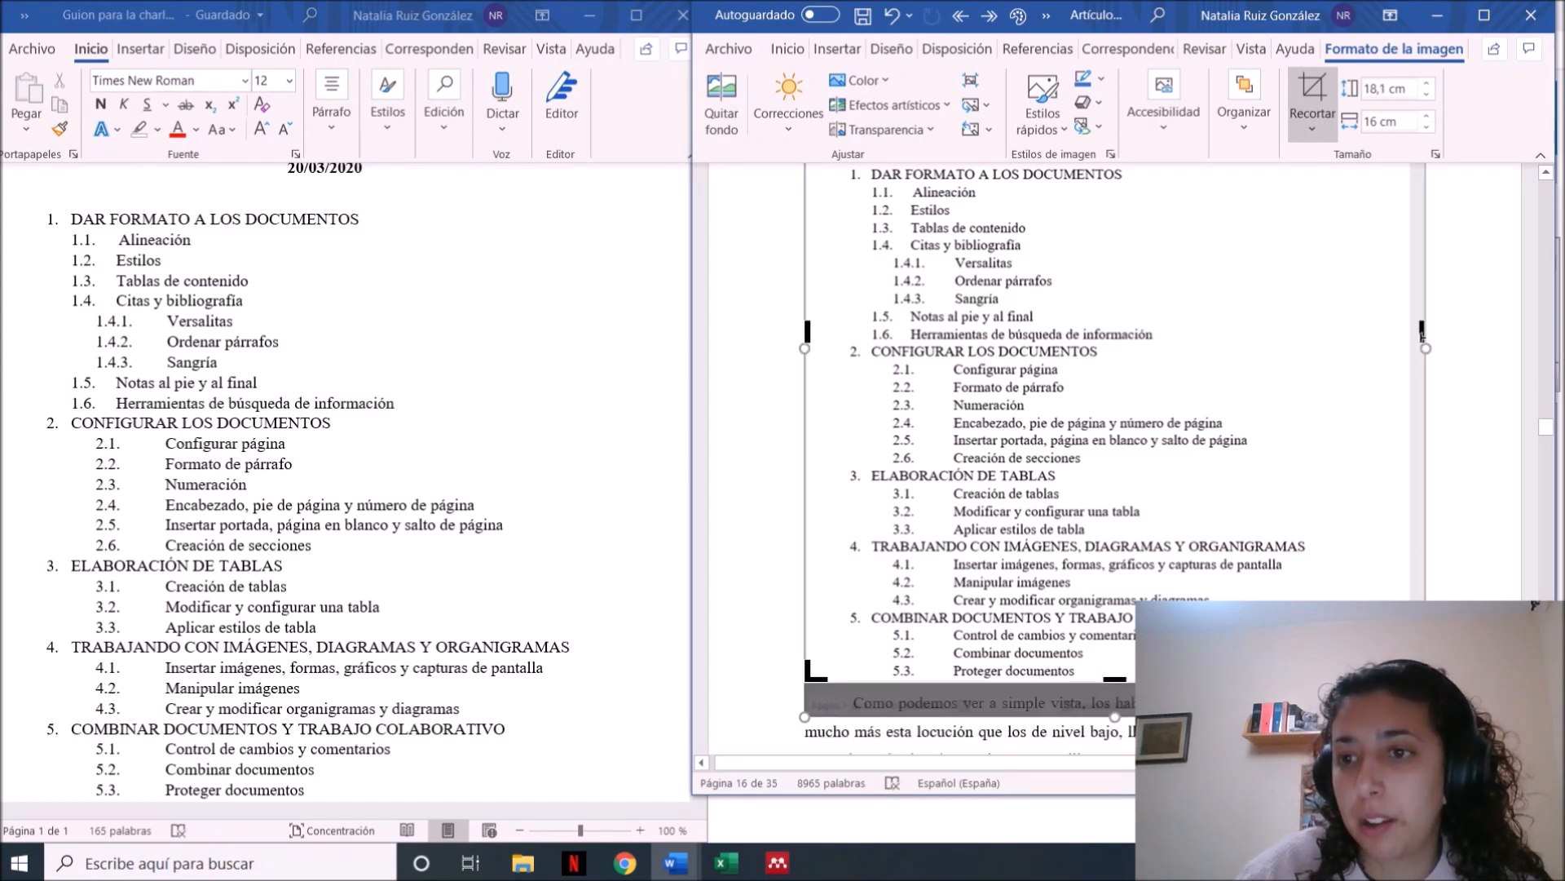
drag(1419, 336, 1405, 340)
click(1452, 359)
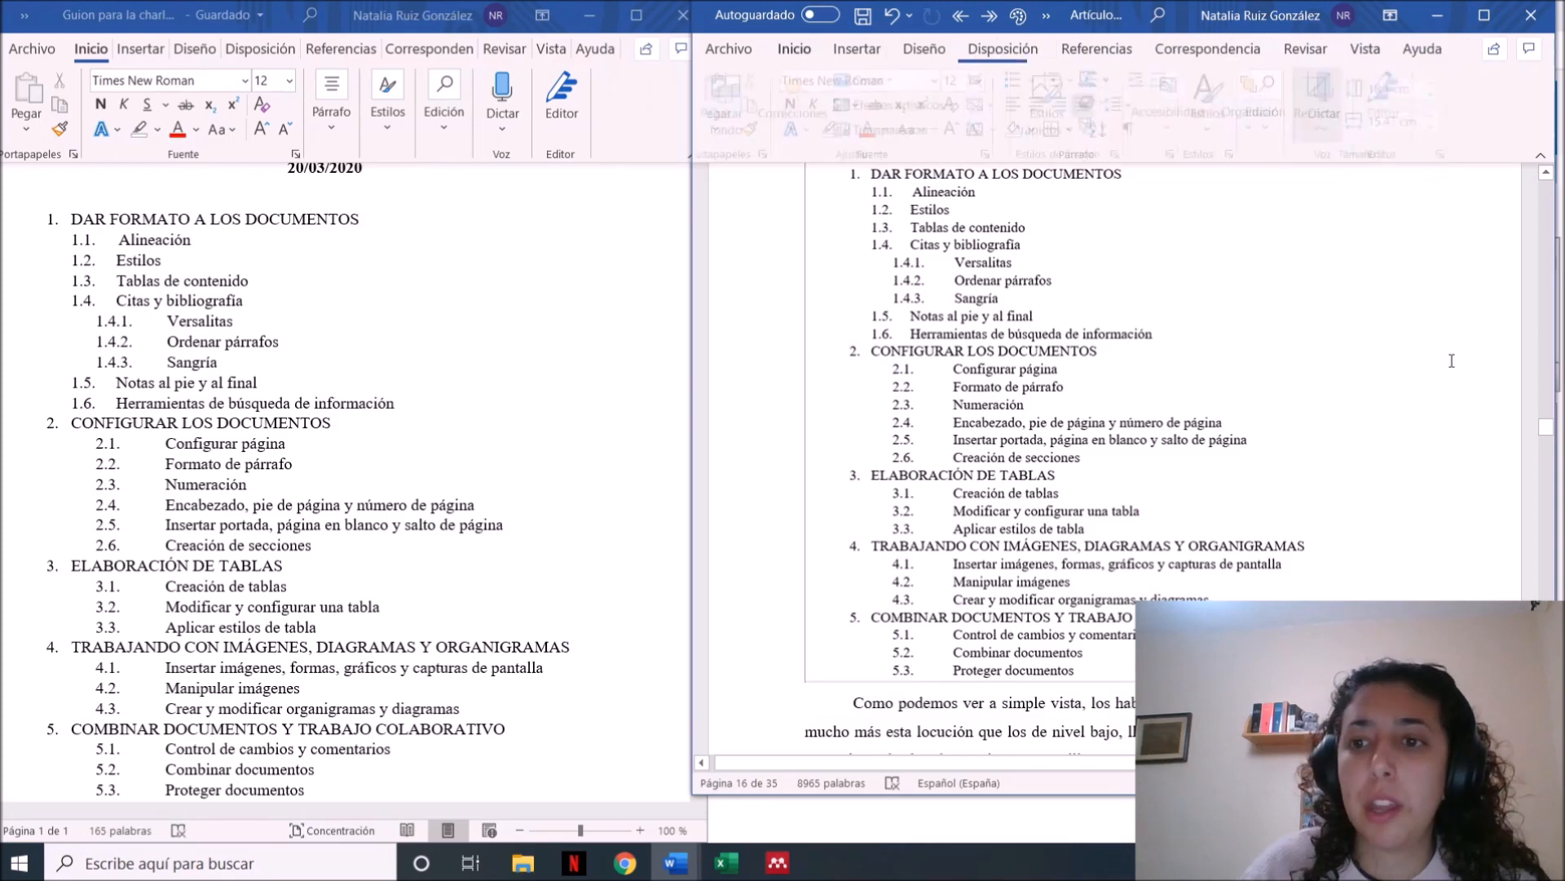
Apply the quick picture style with the thick black frame to the screenshot
click(1284, 569)
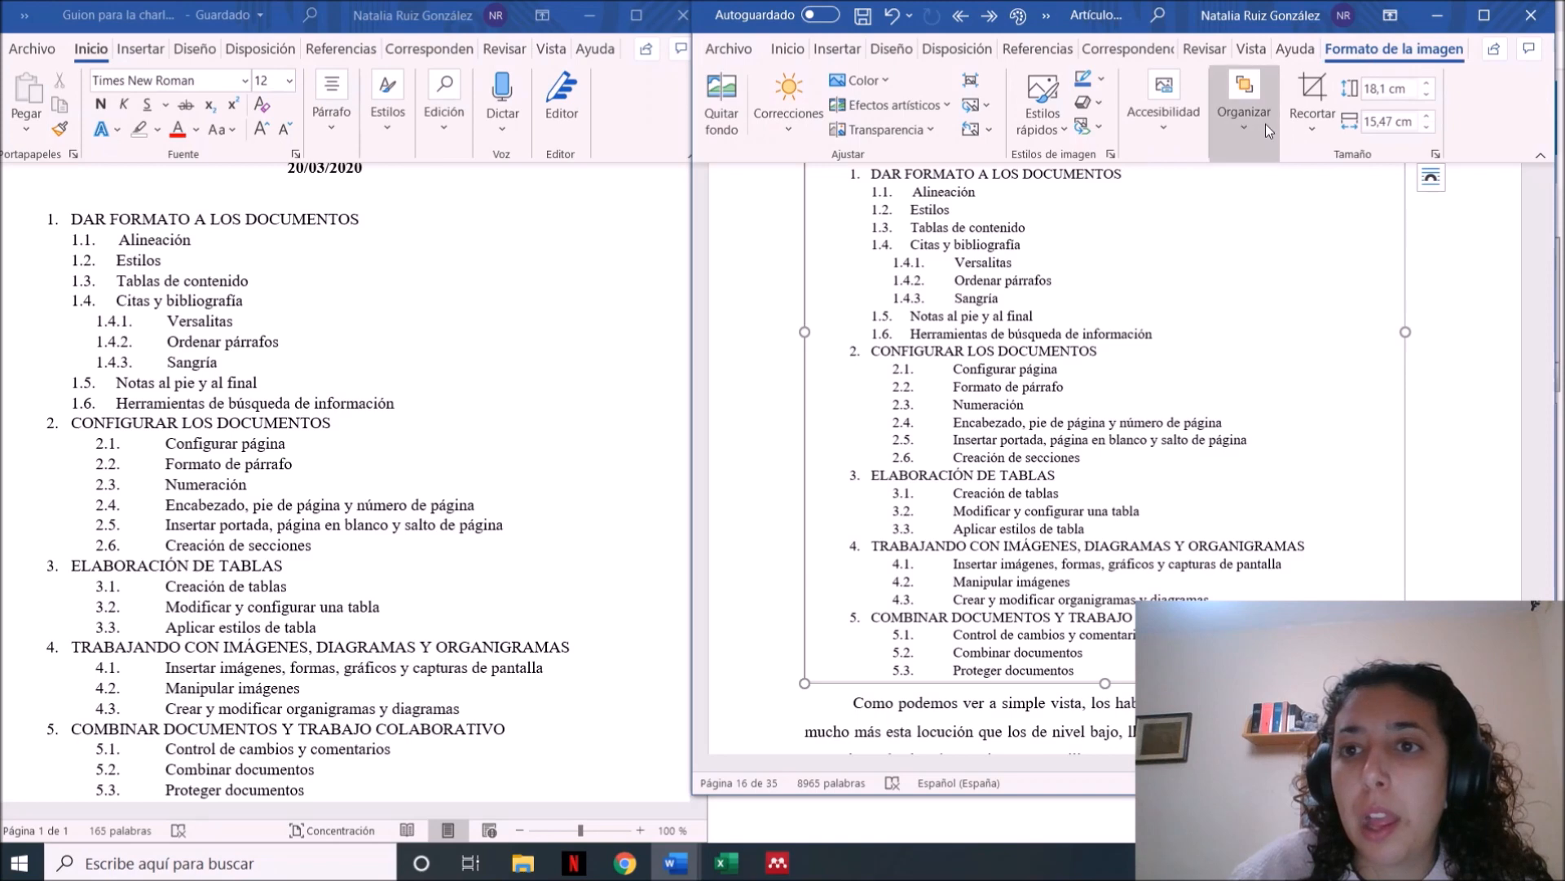
click(1062, 134)
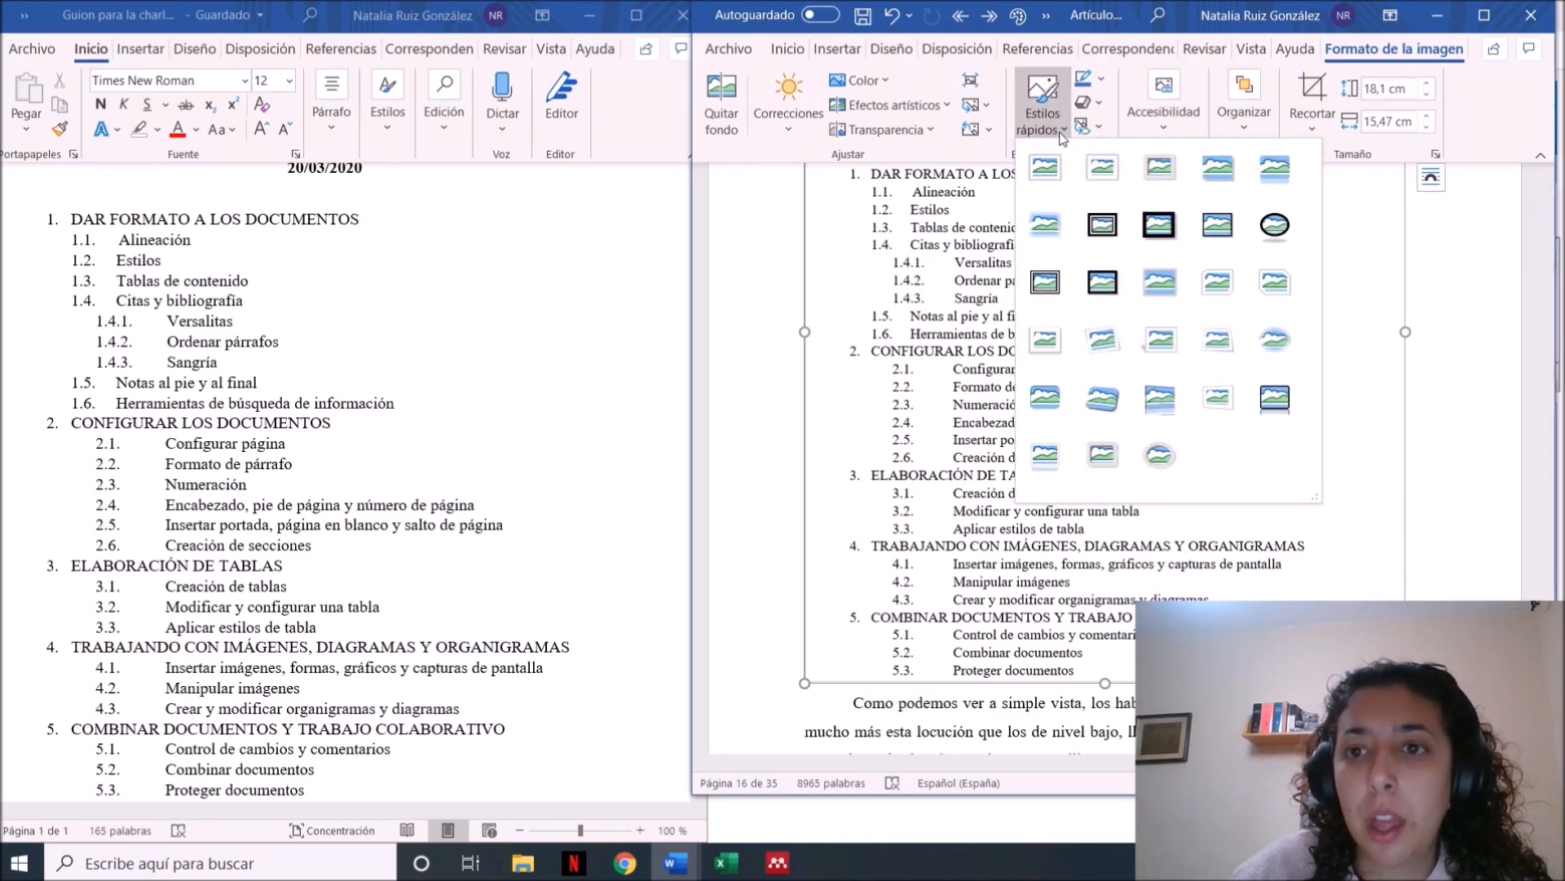
click(1218, 225)
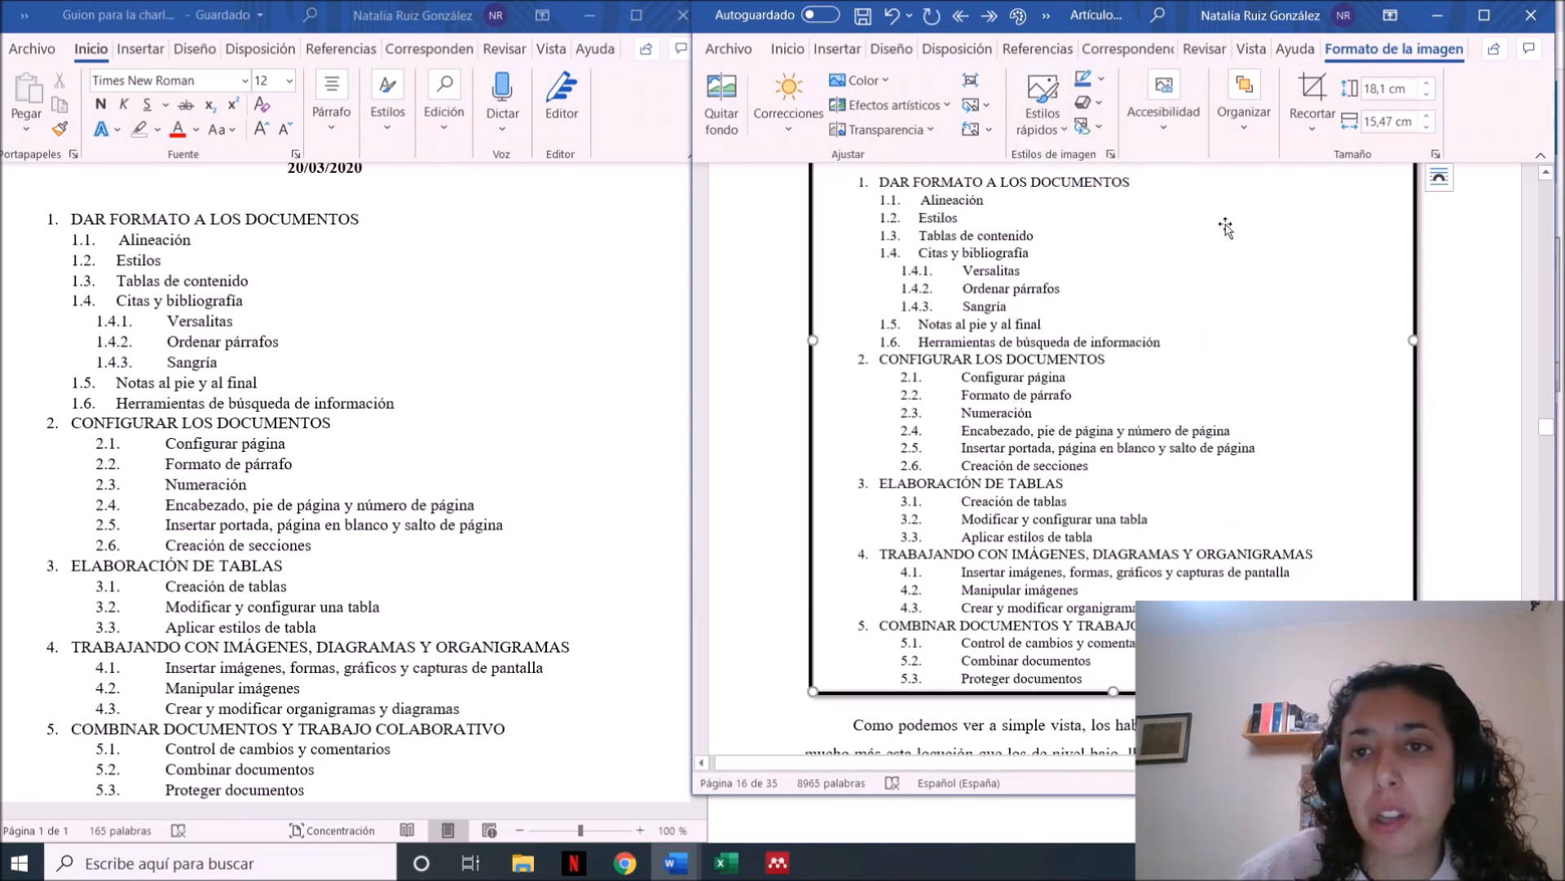
Set the screenshot's picture border to black with a ¾ pto thickness
click(1093, 78)
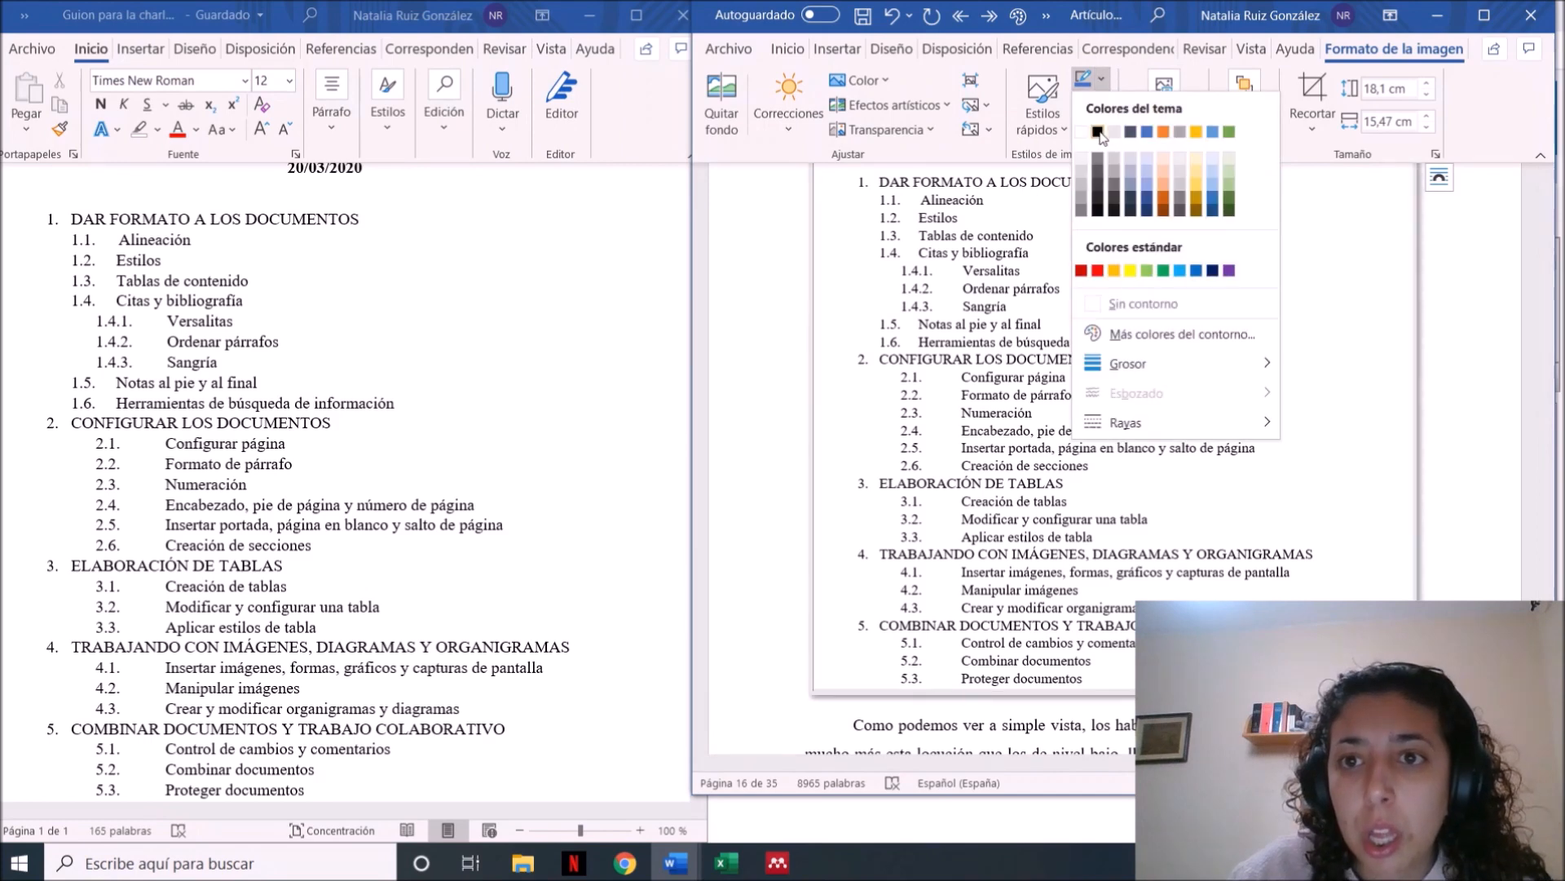
click(1100, 133)
click(1100, 104)
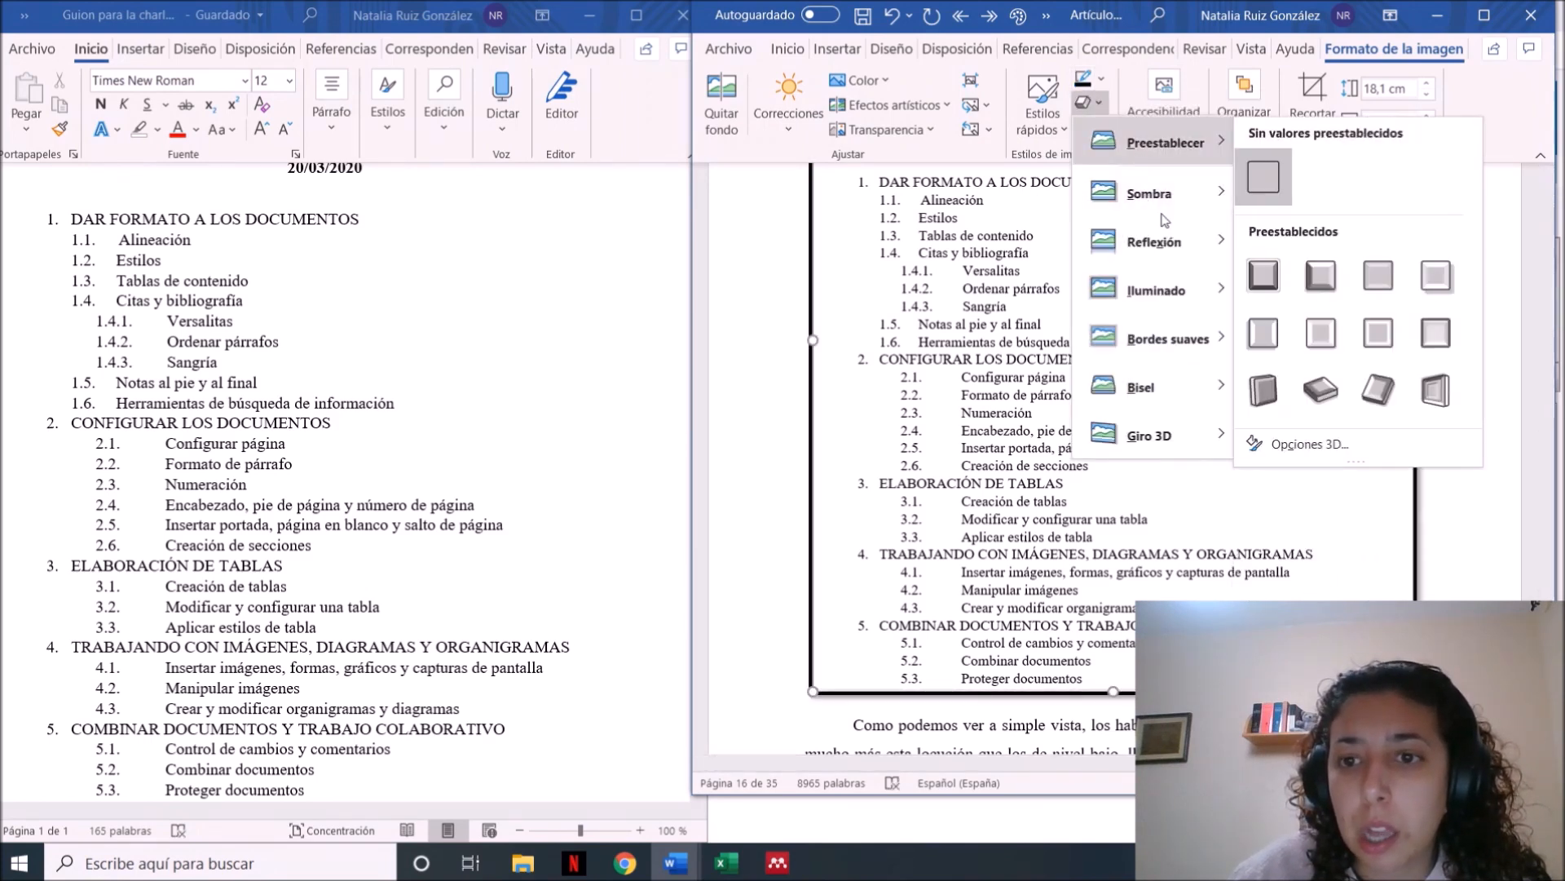
click(1092, 79)
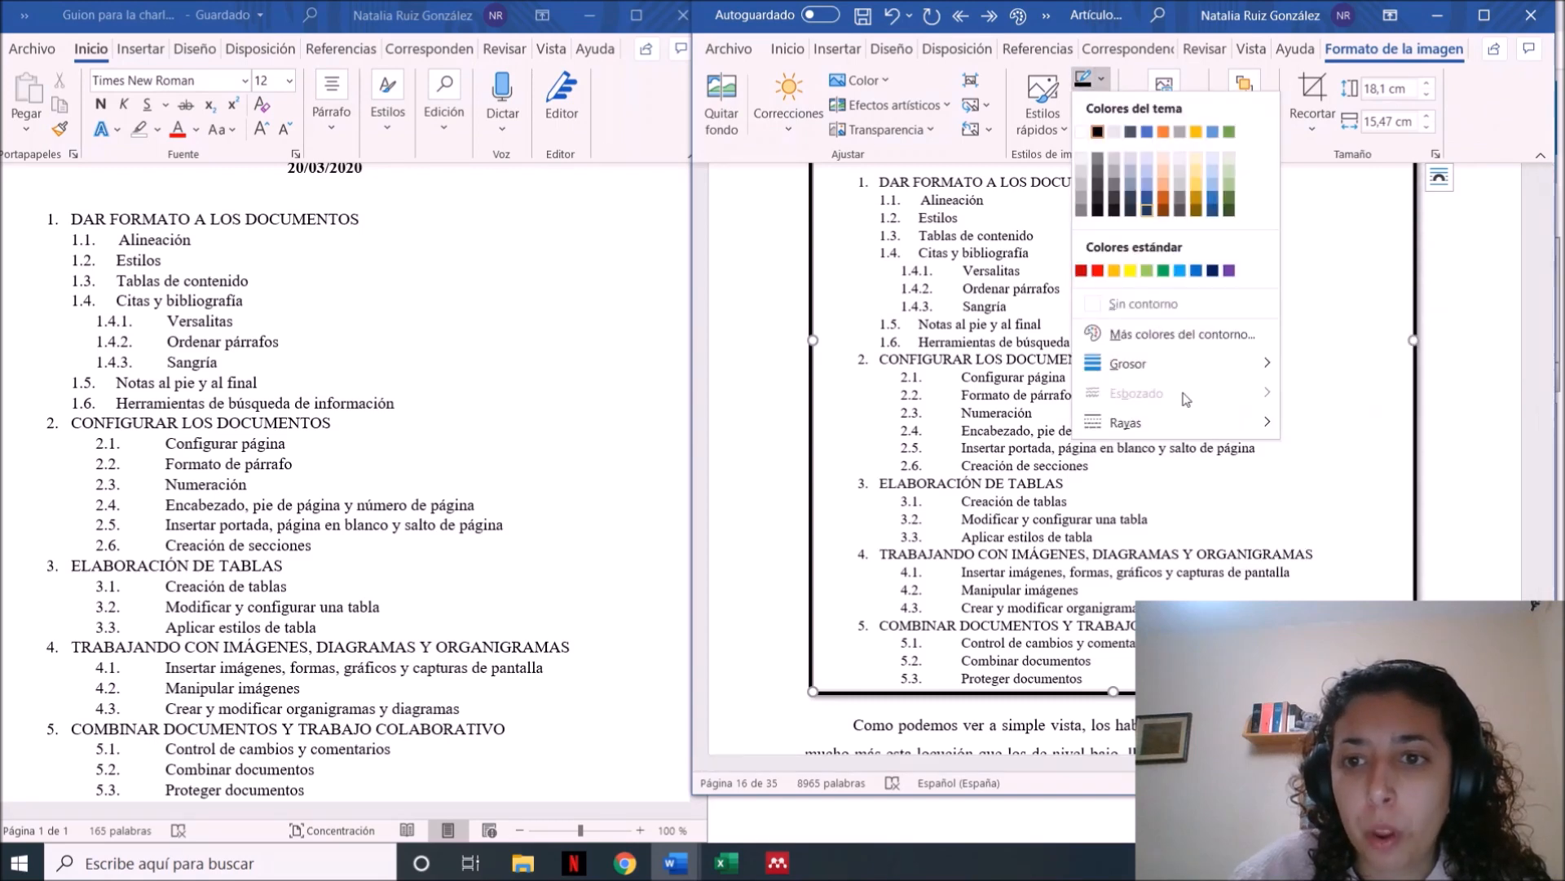
mouse_move(1175, 376)
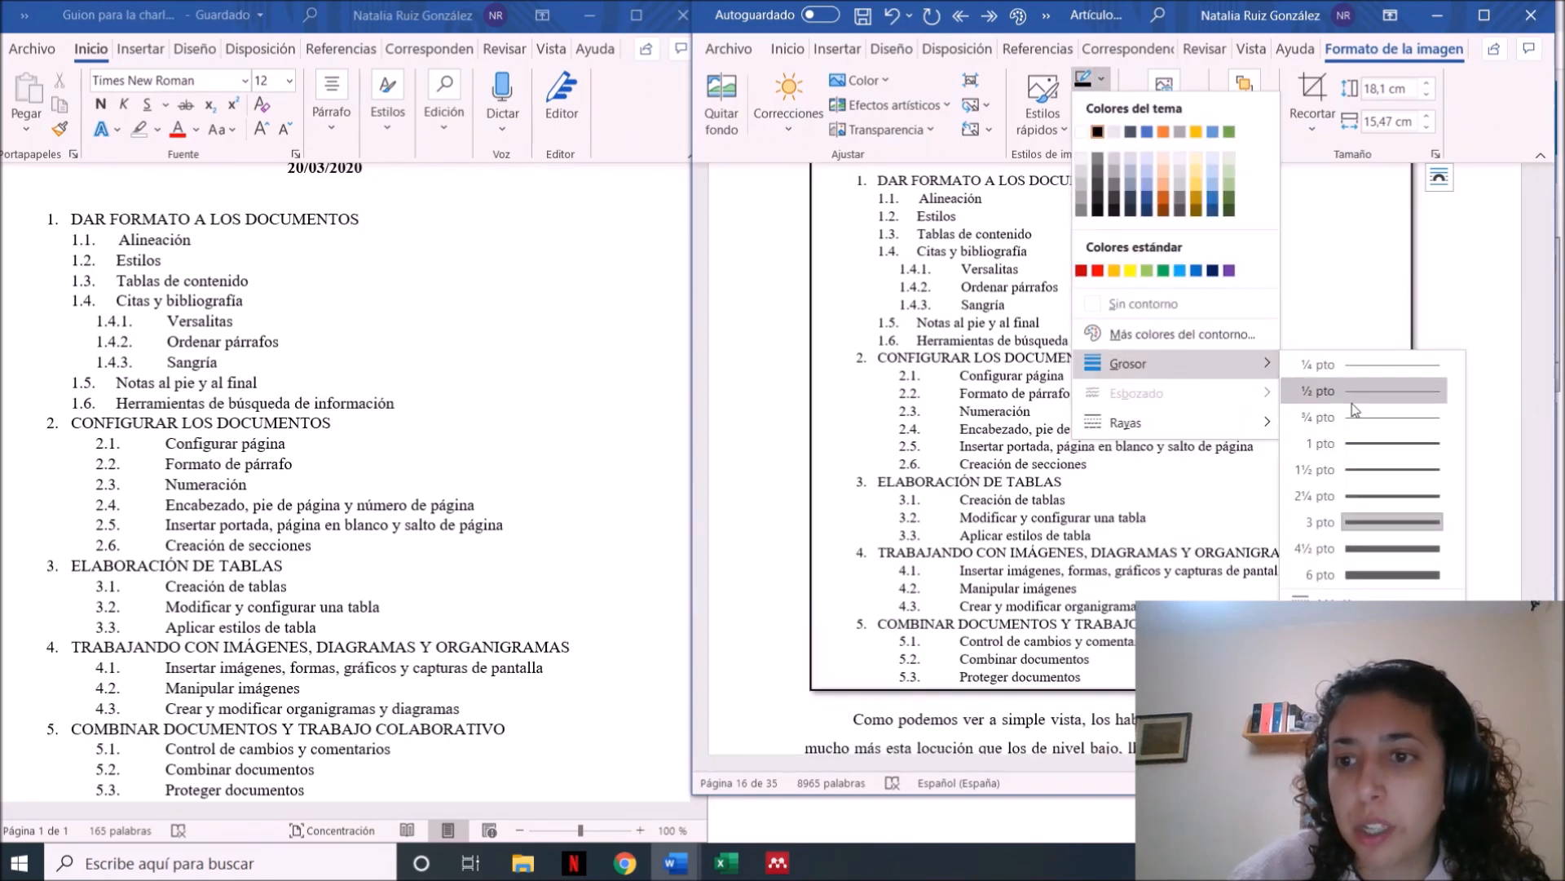
click(1355, 417)
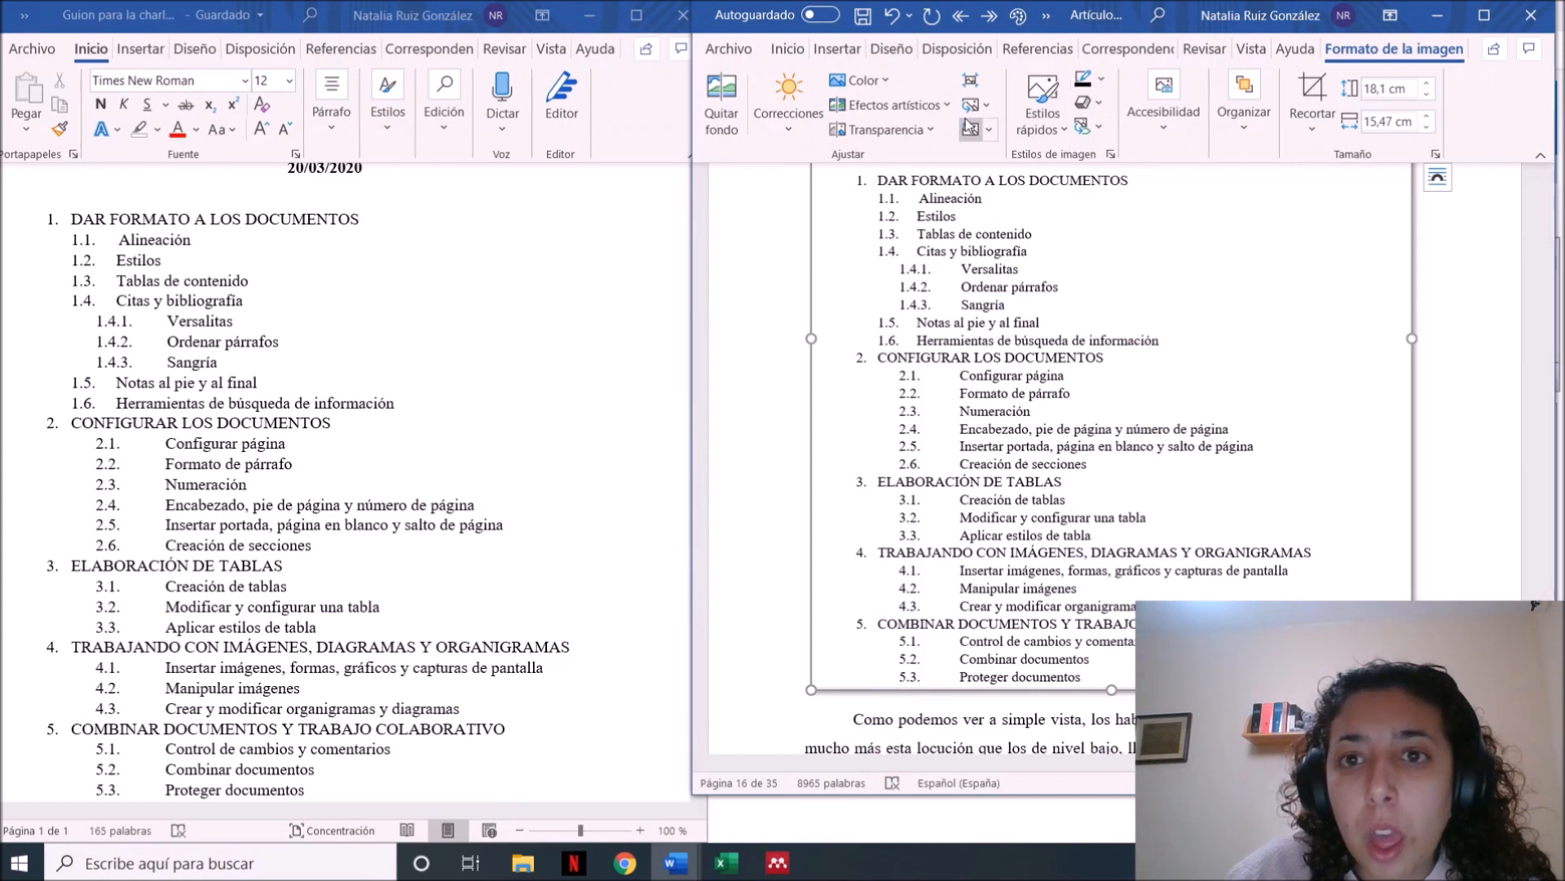
Try a cool bluish colour tone on the screenshot and replace it with a slightly warm tone
click(857, 80)
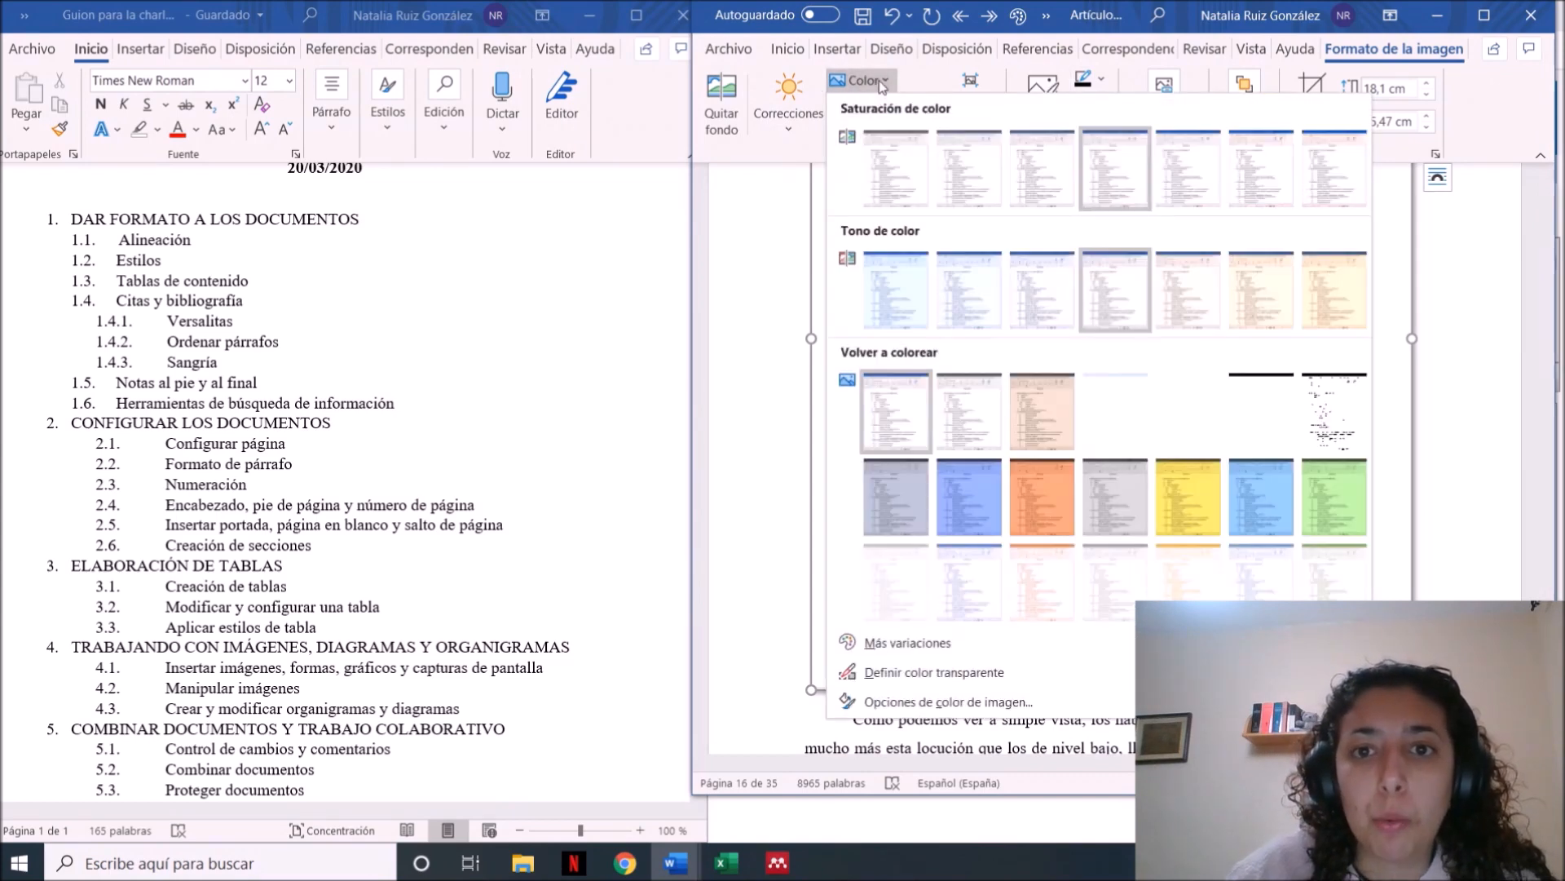
click(952, 295)
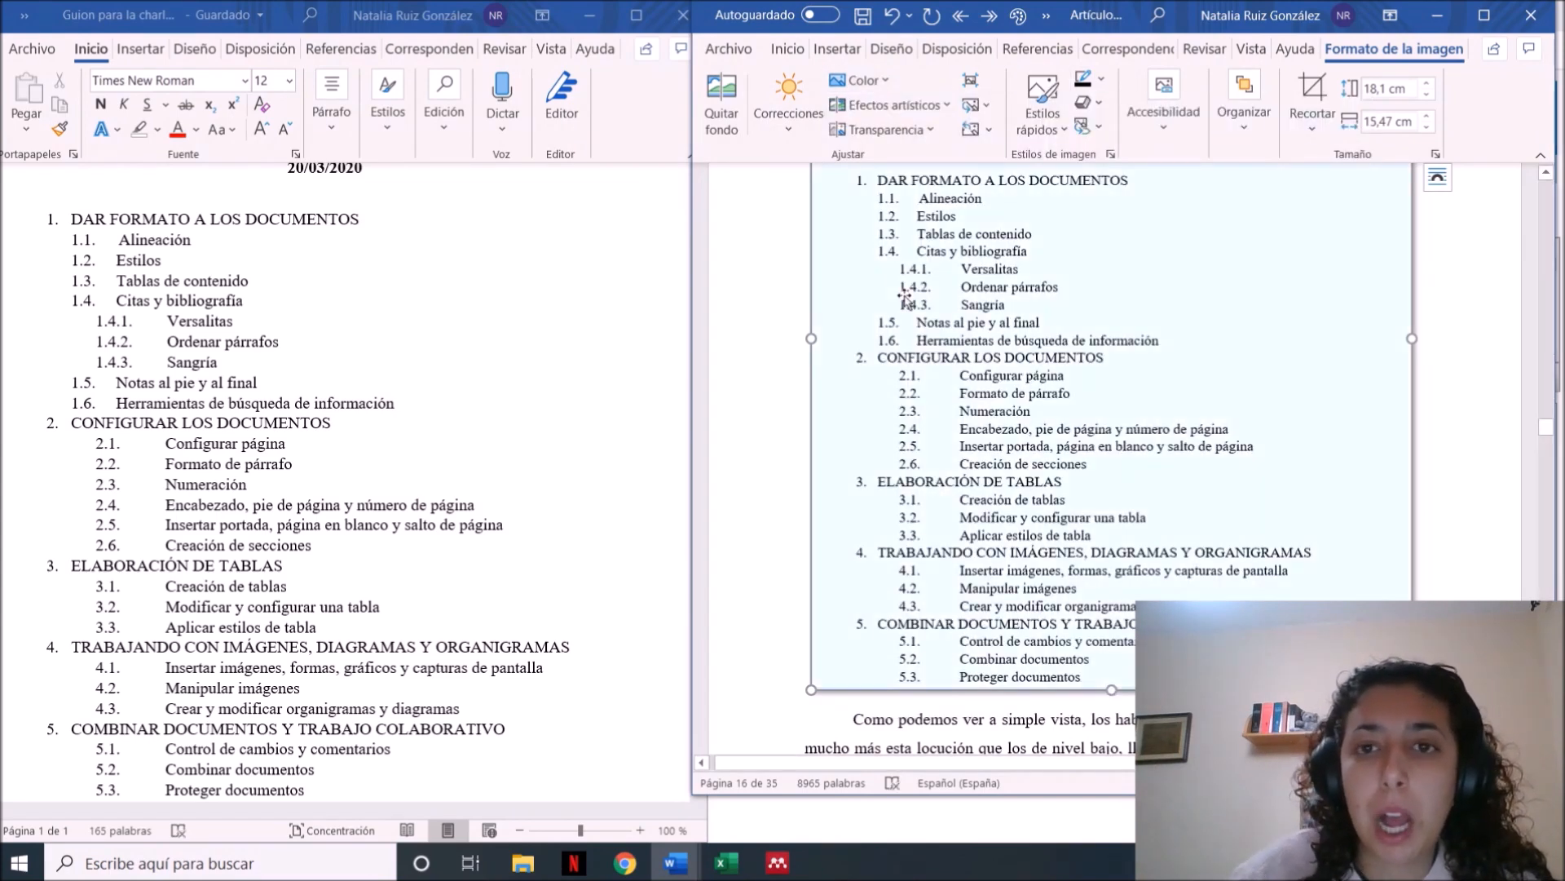
click(857, 80)
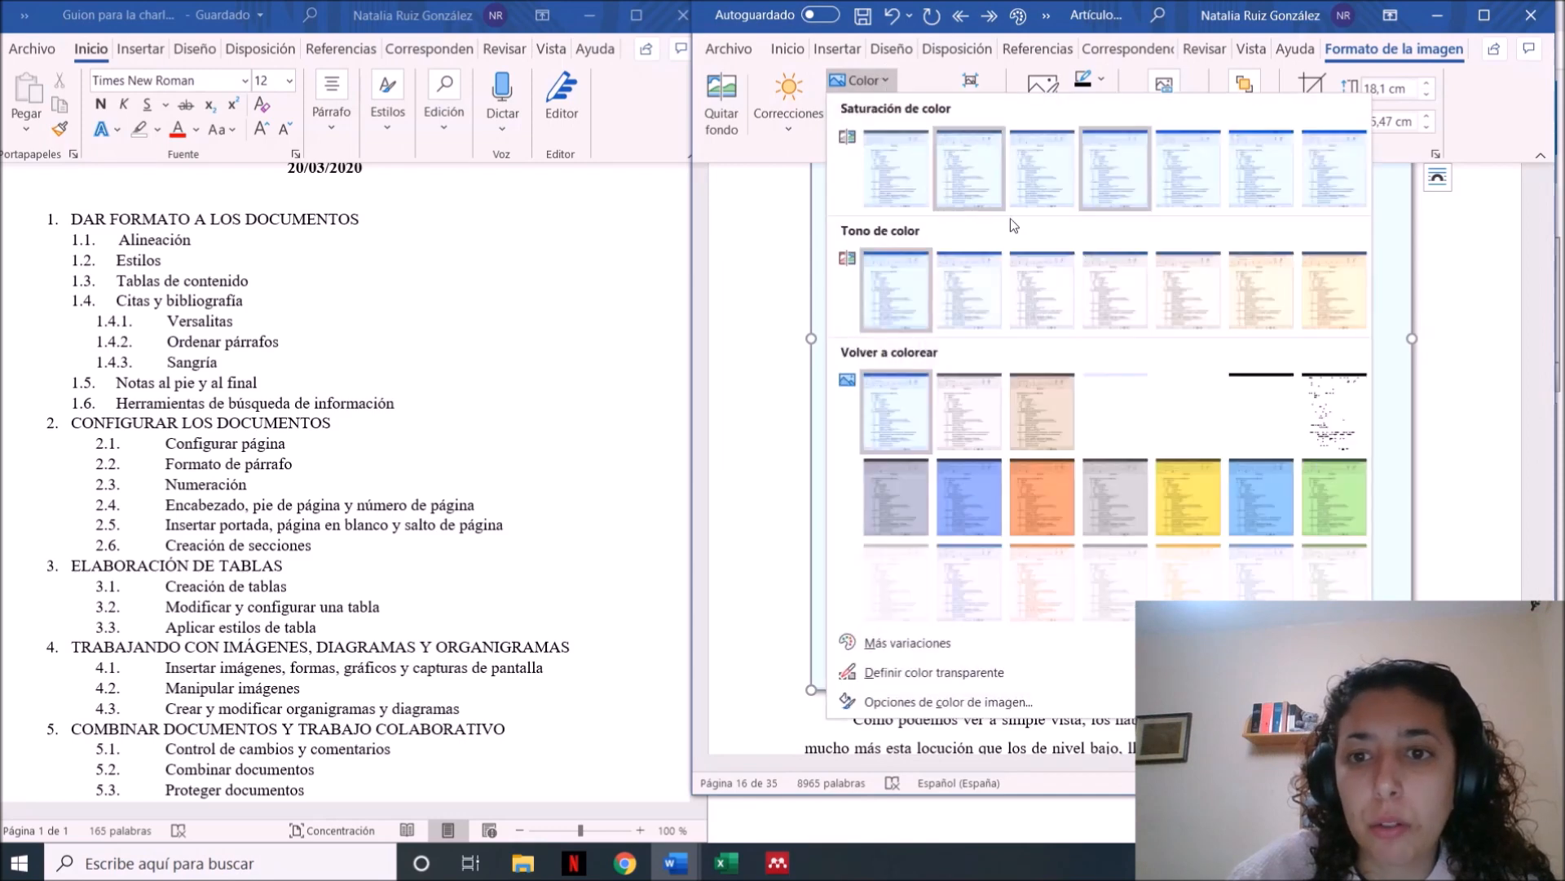
click(1192, 296)
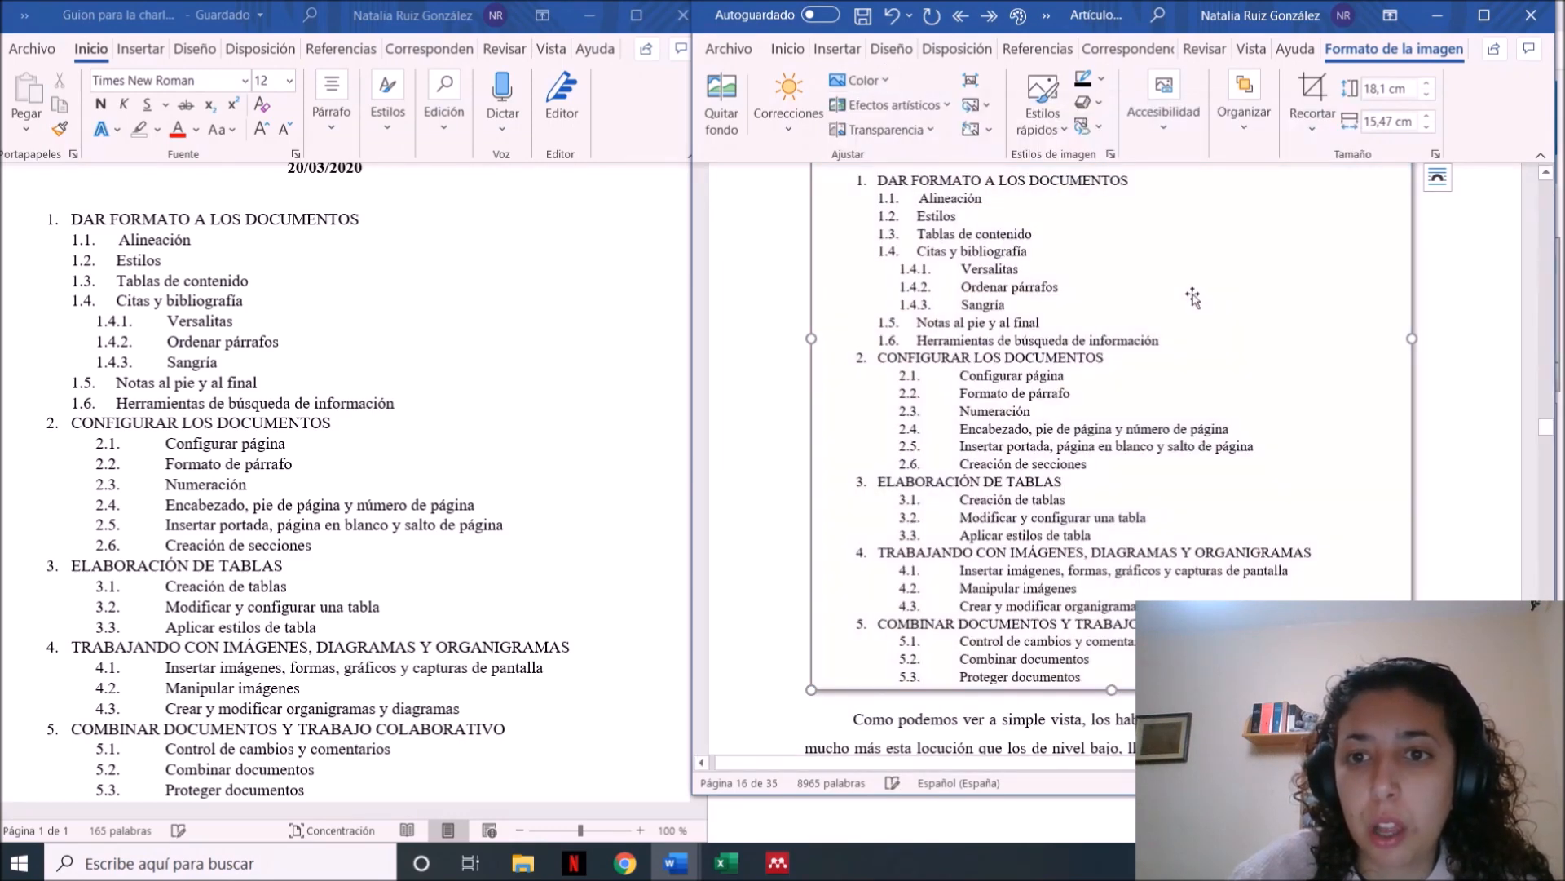
Try an artistic effect on the screenshot, undo it, and view the transparency presets
click(946, 107)
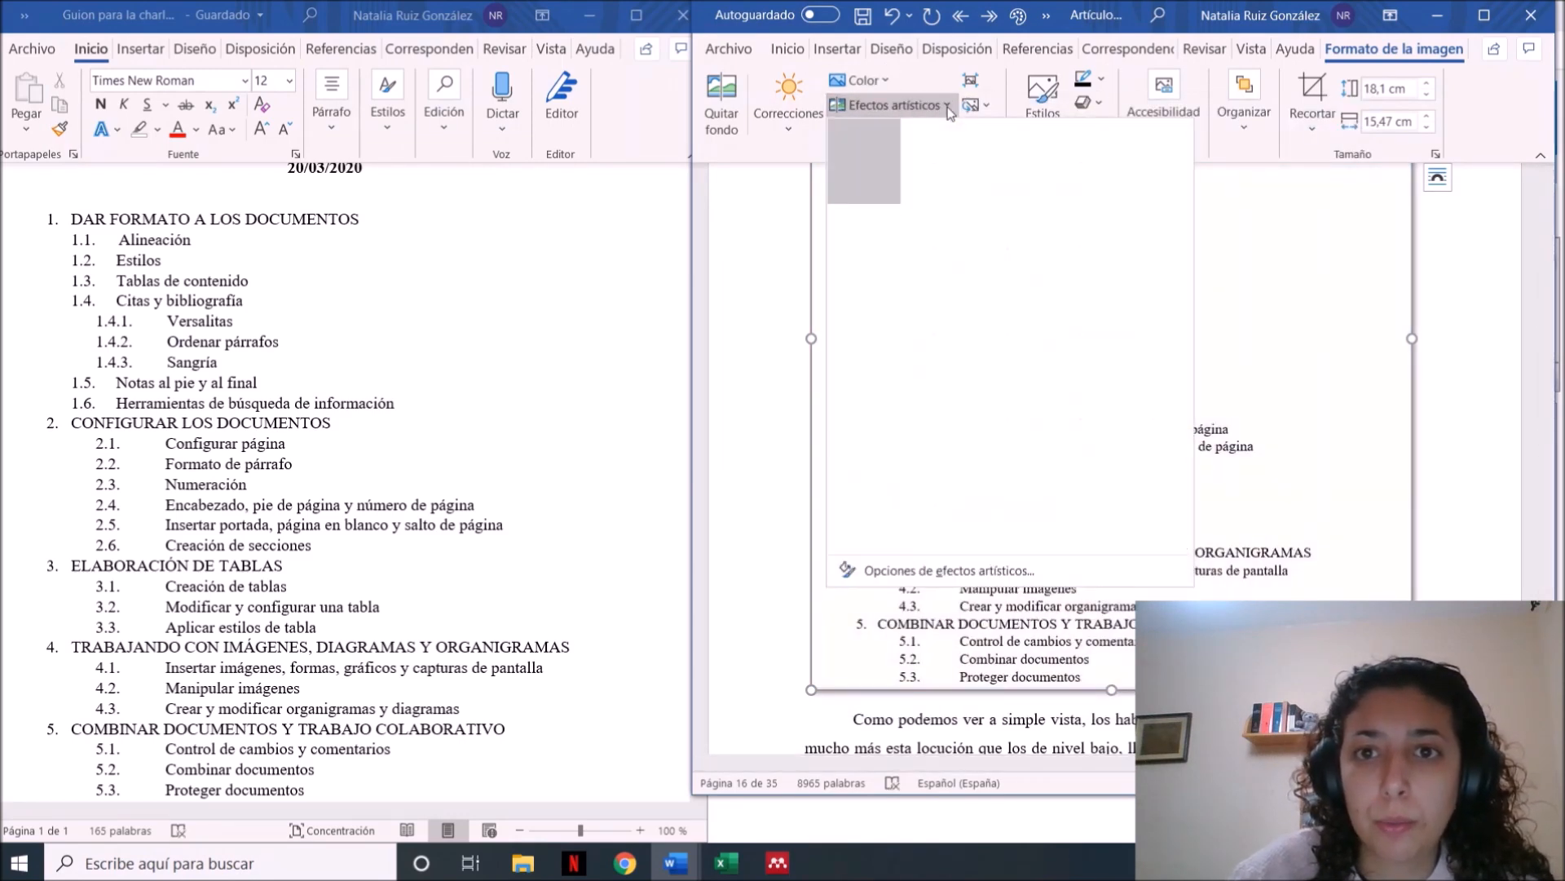
click(1039, 245)
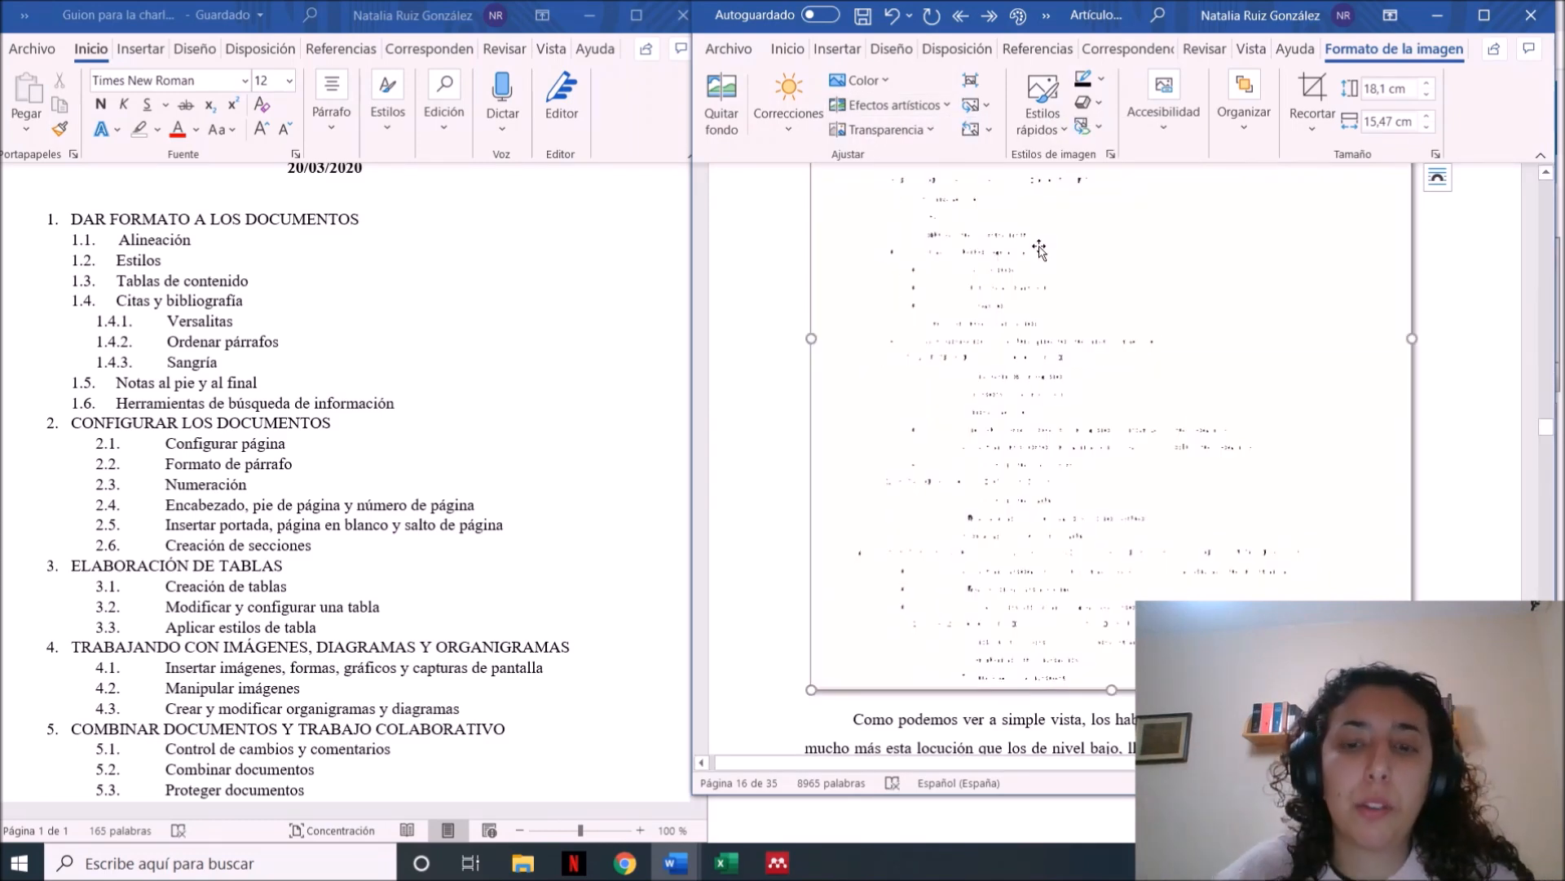
key(ctrl+z)
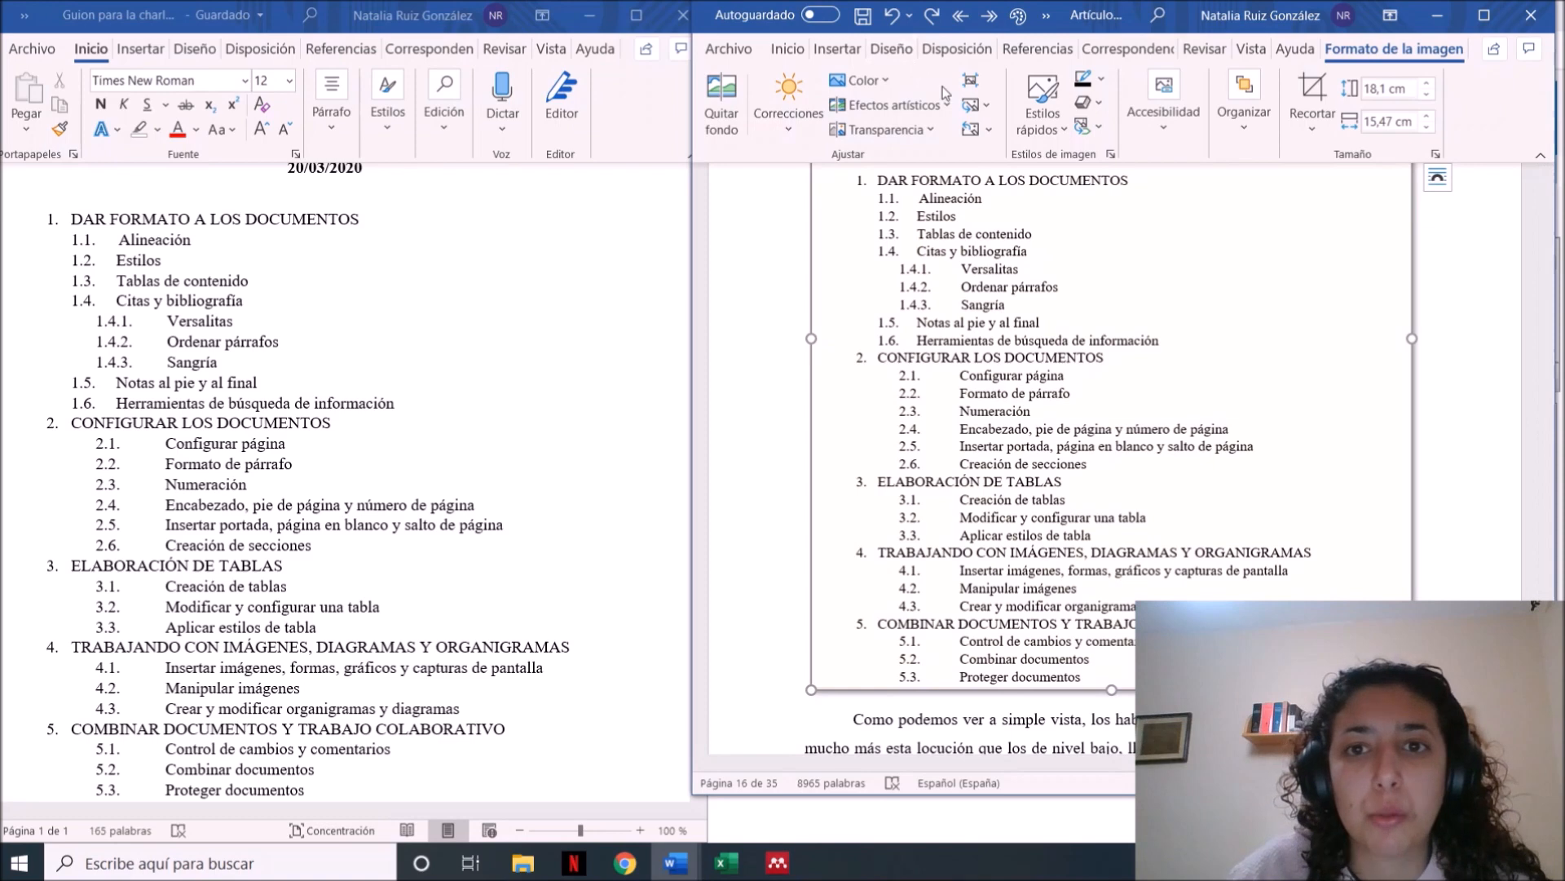
click(947, 106)
click(950, 107)
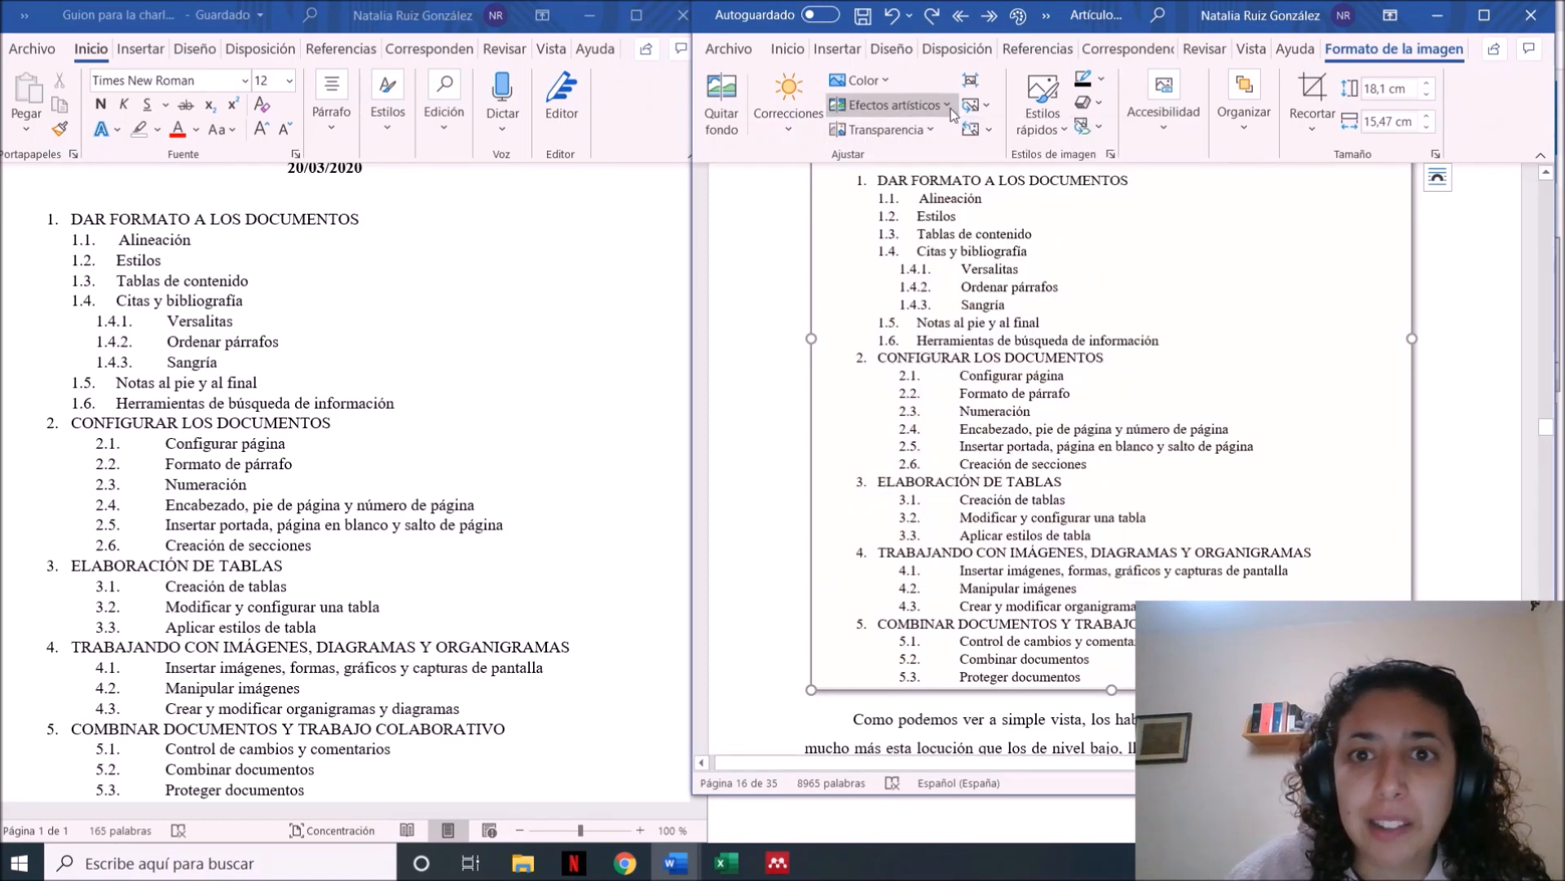
click(930, 130)
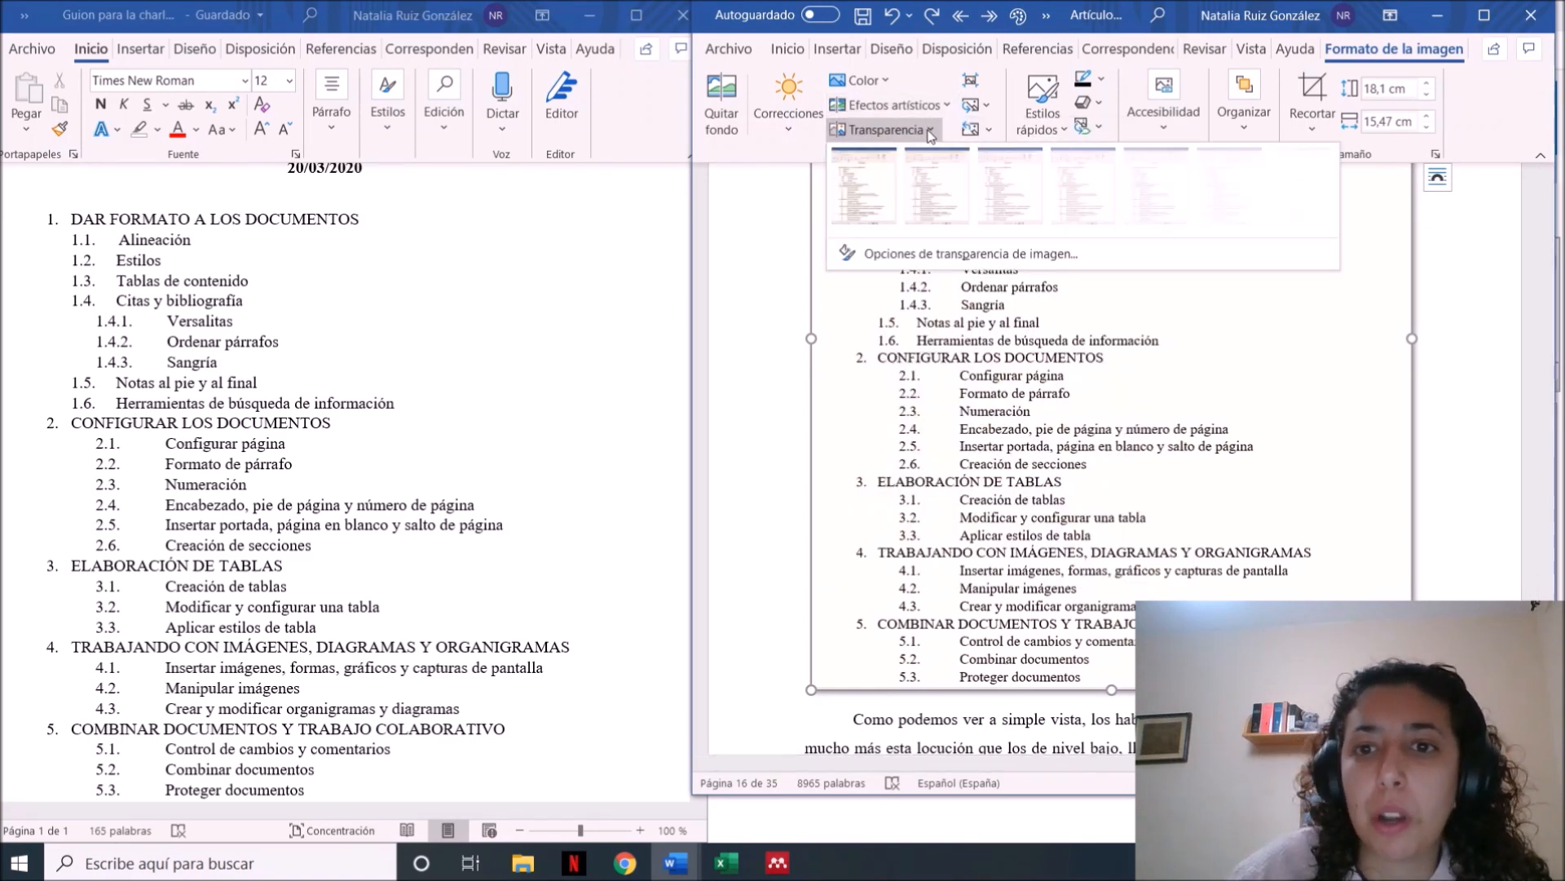
click(930, 132)
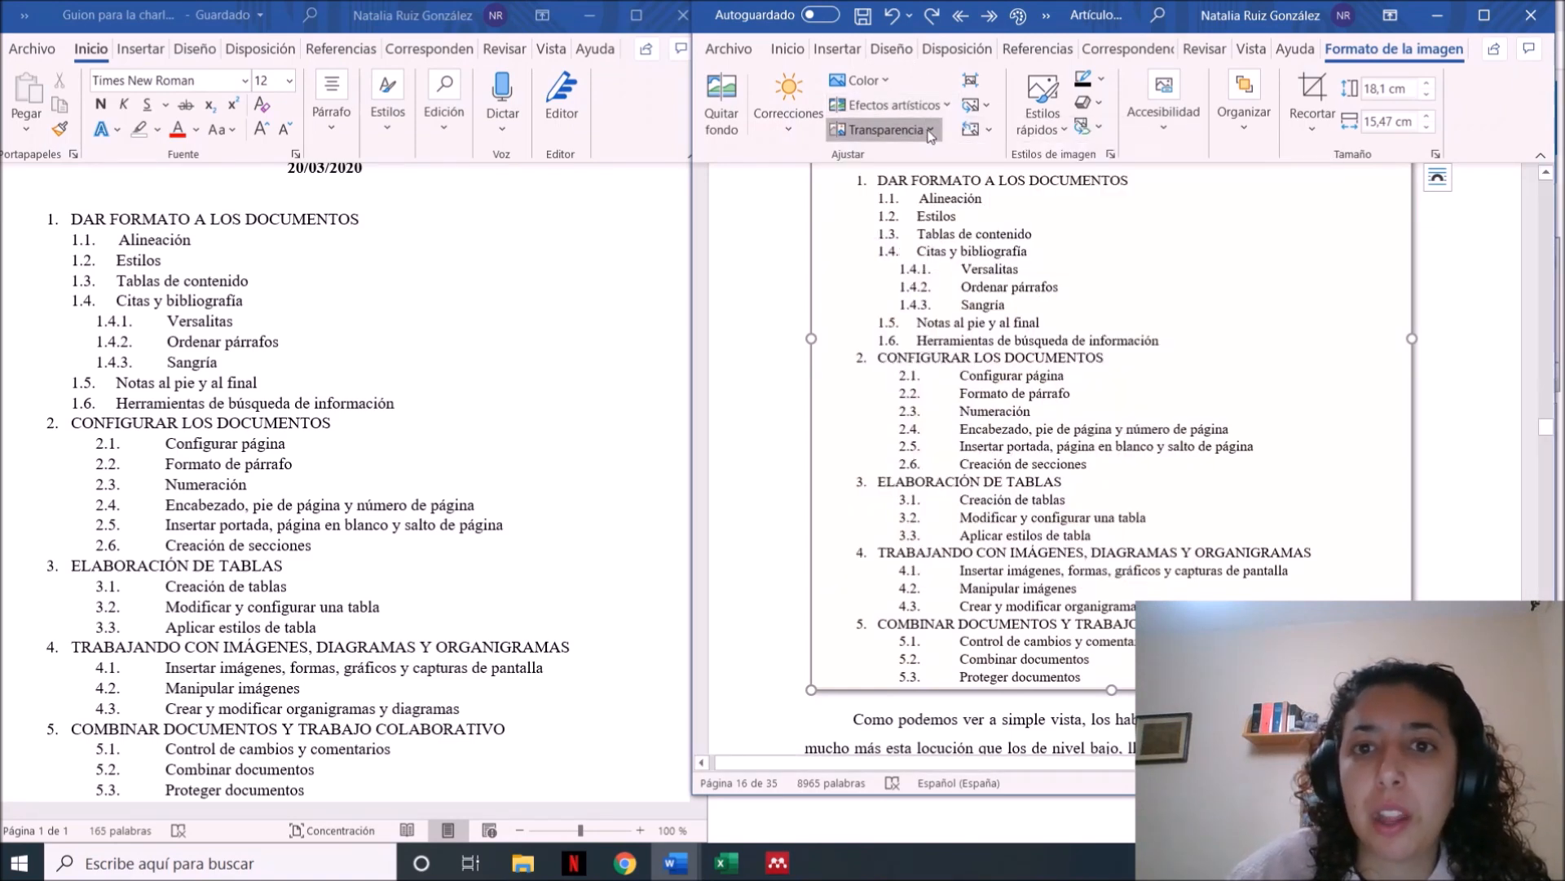
Try to remove the screenshot's background and undo the removal
click(726, 121)
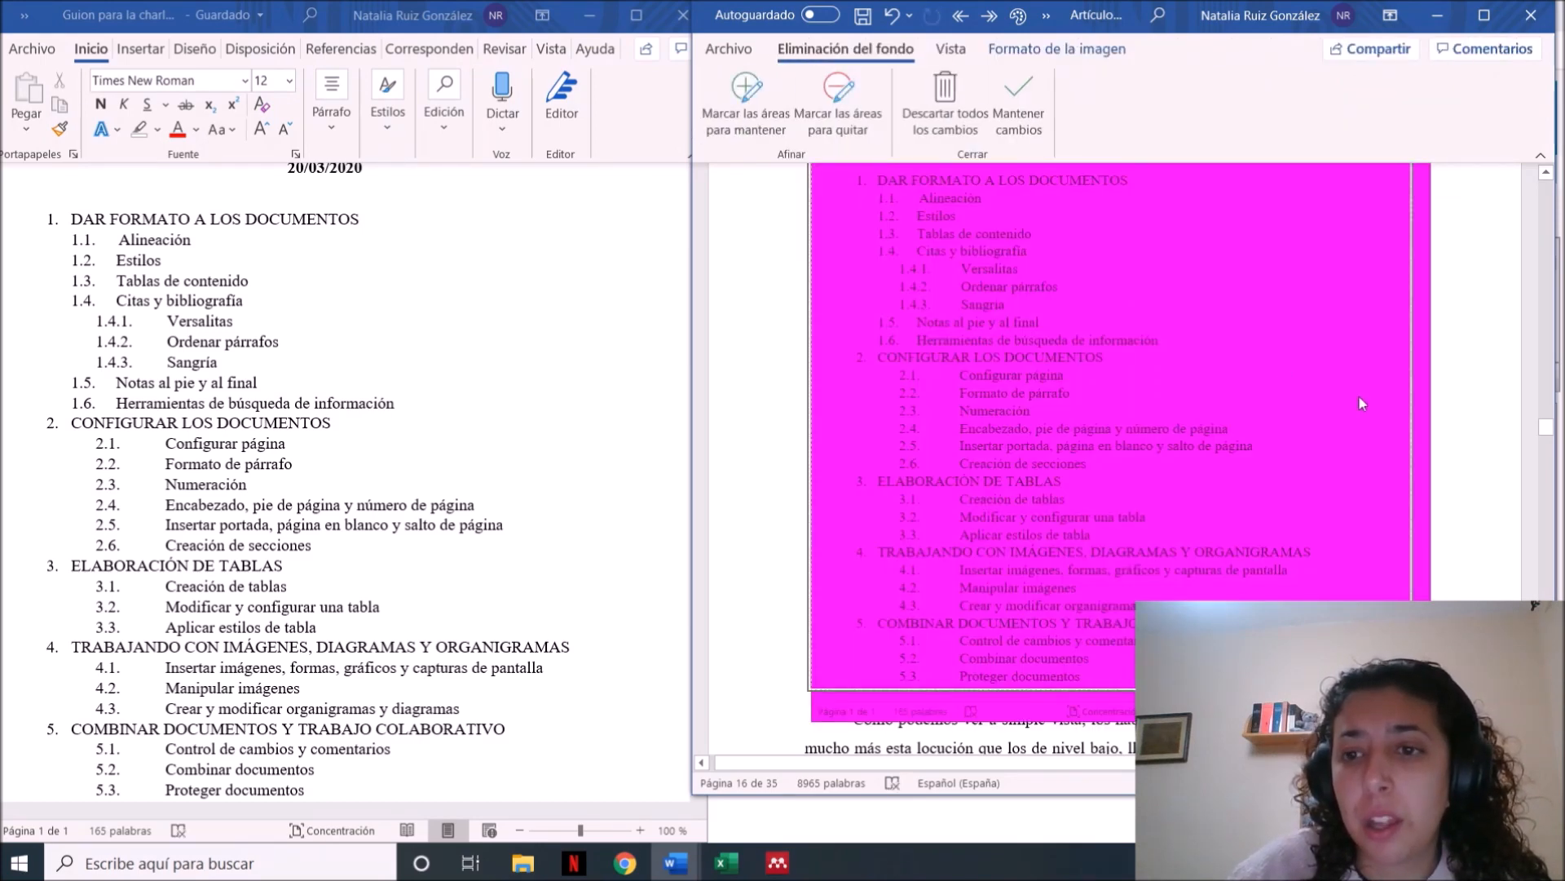
click(1469, 403)
click(1376, 420)
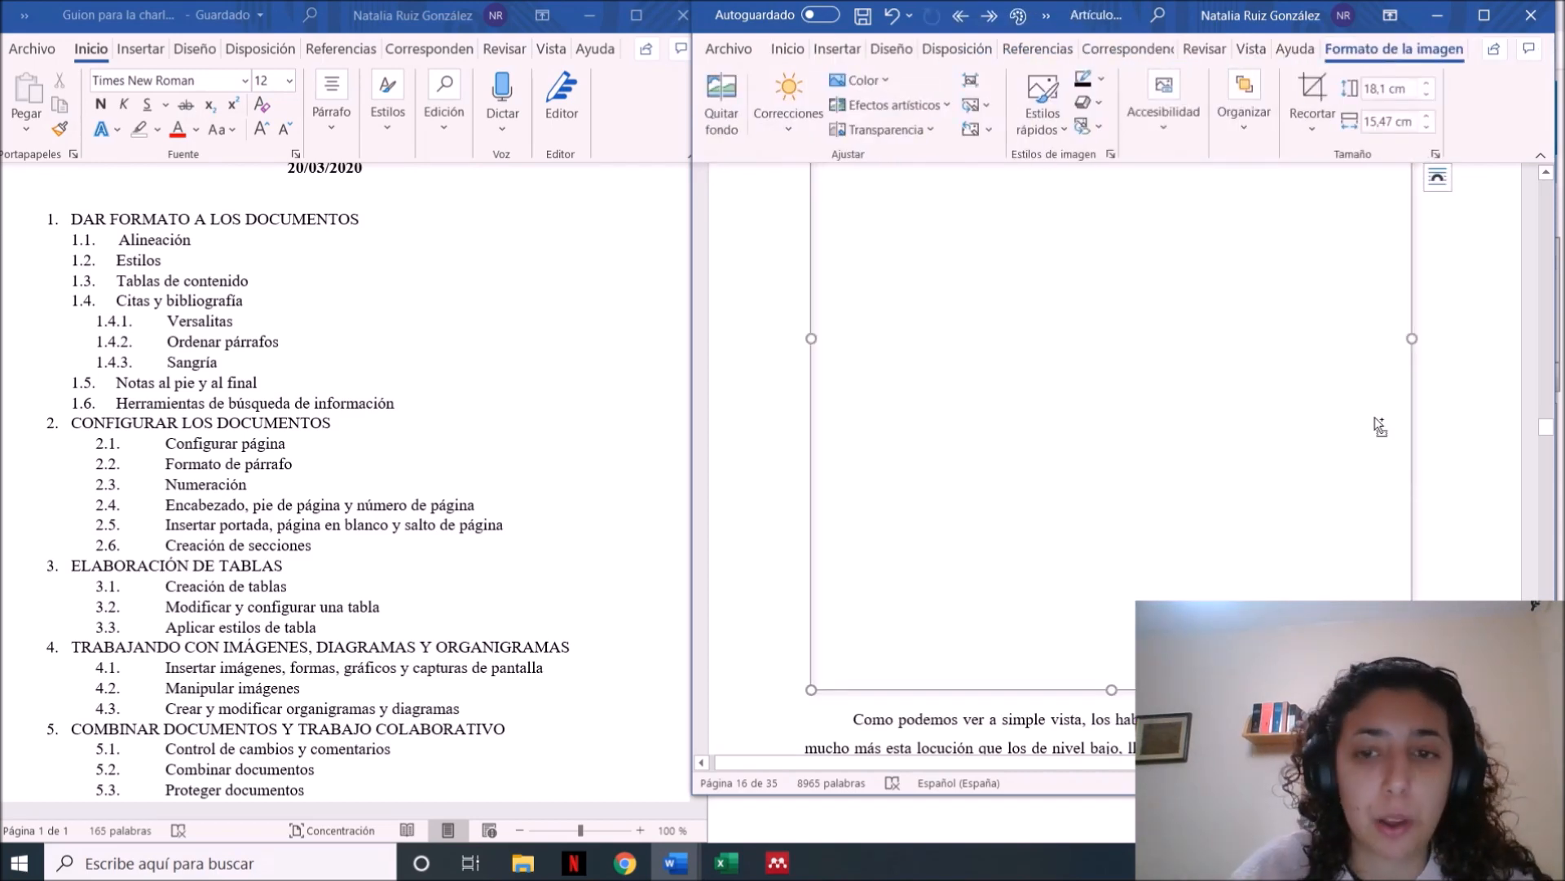
key(ctrl+z)
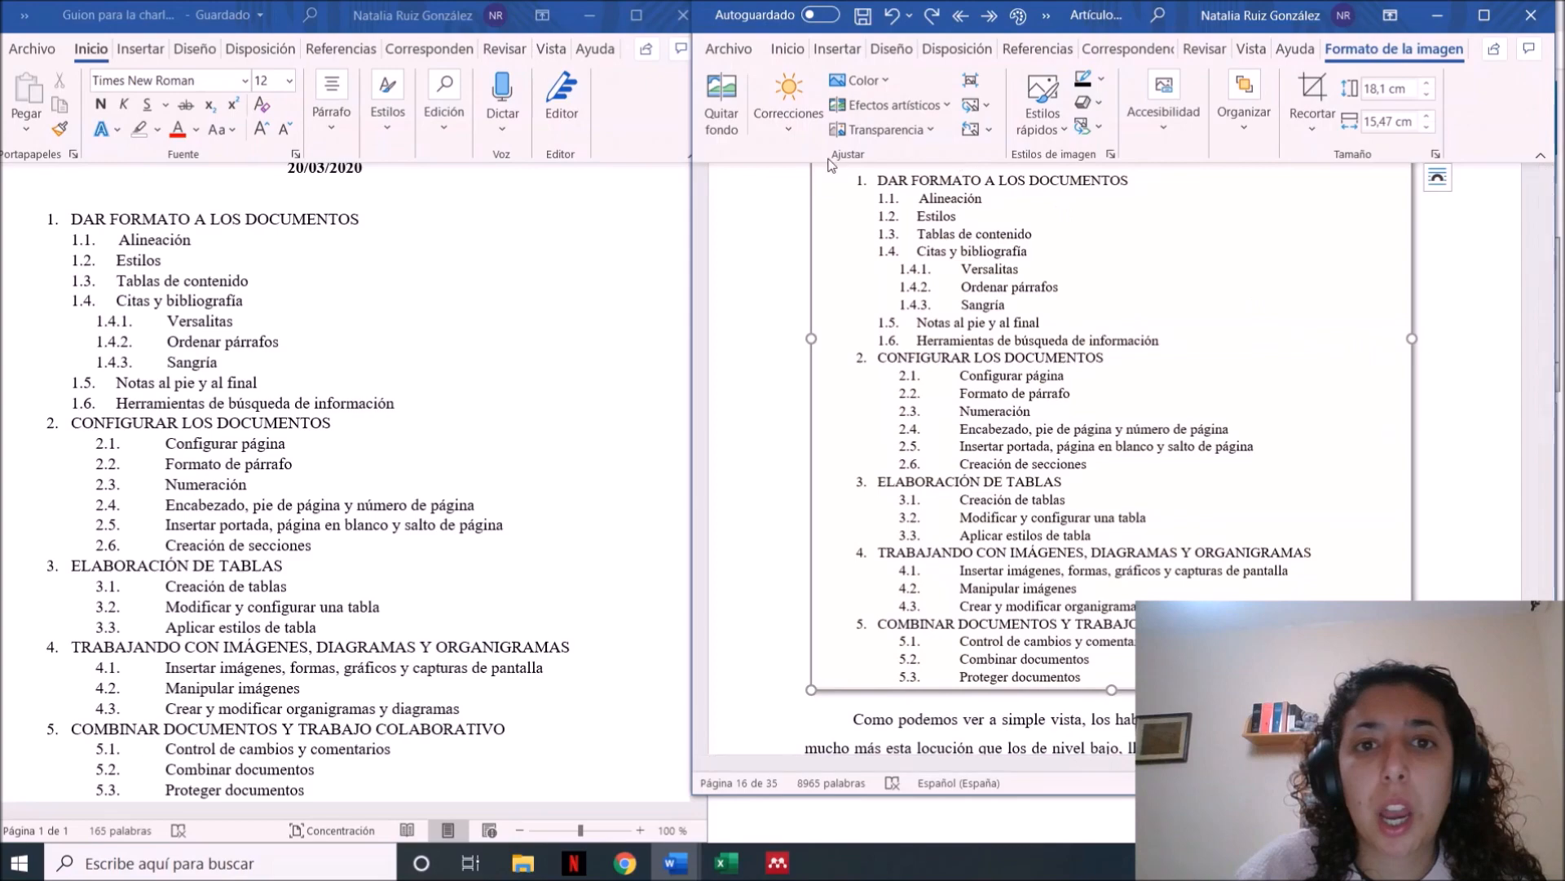
Examine the arrangement options for the screenshot, such as position, text wrapping, layer order and alignment
click(1230, 127)
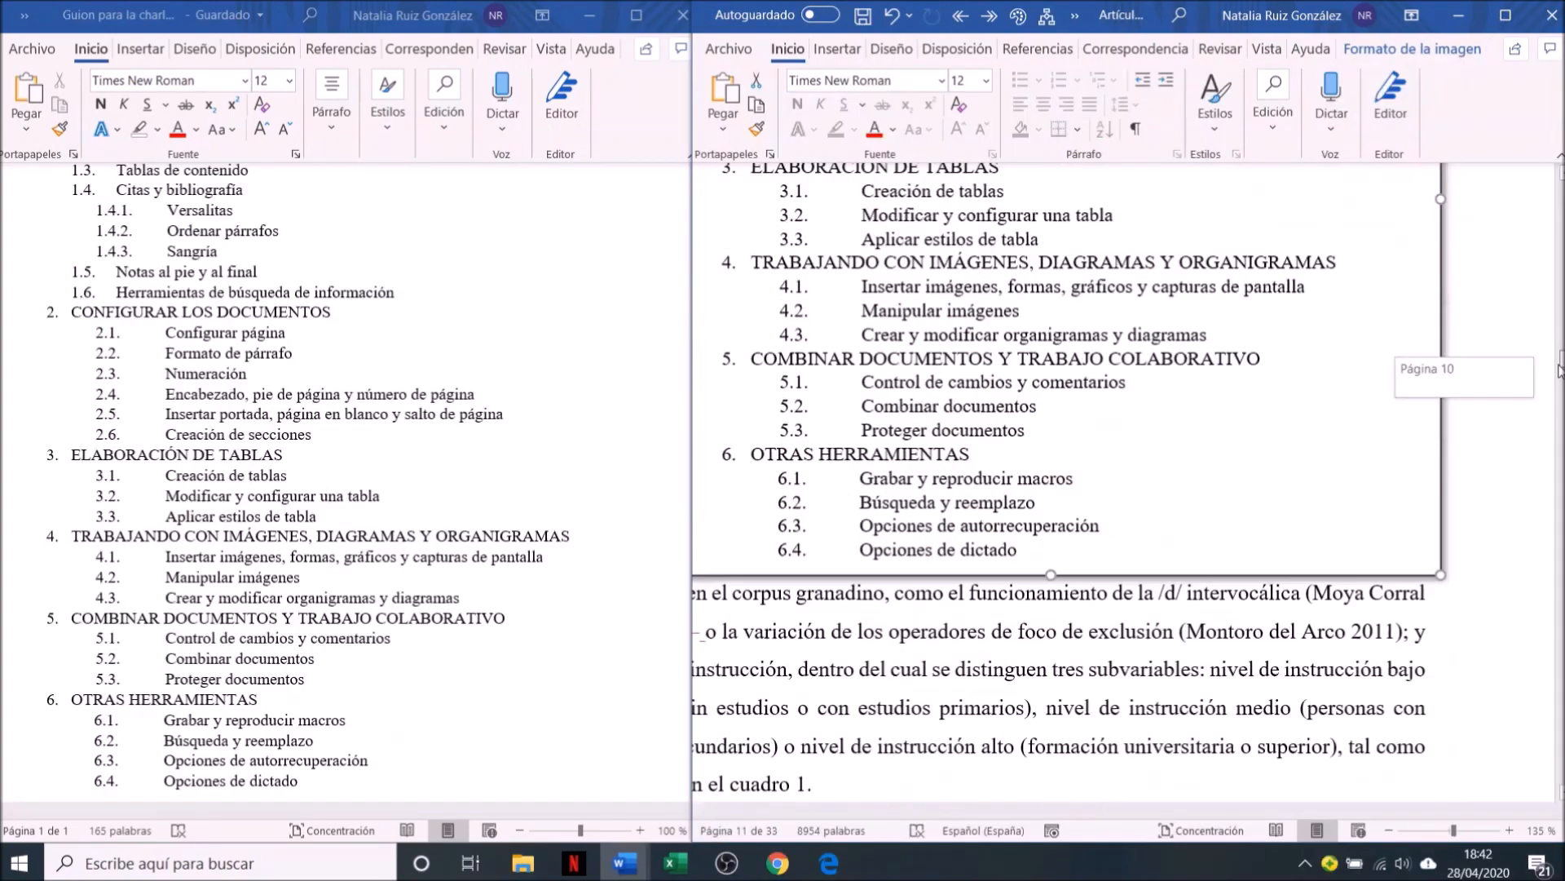
scroll(1369, 412, up, 5)
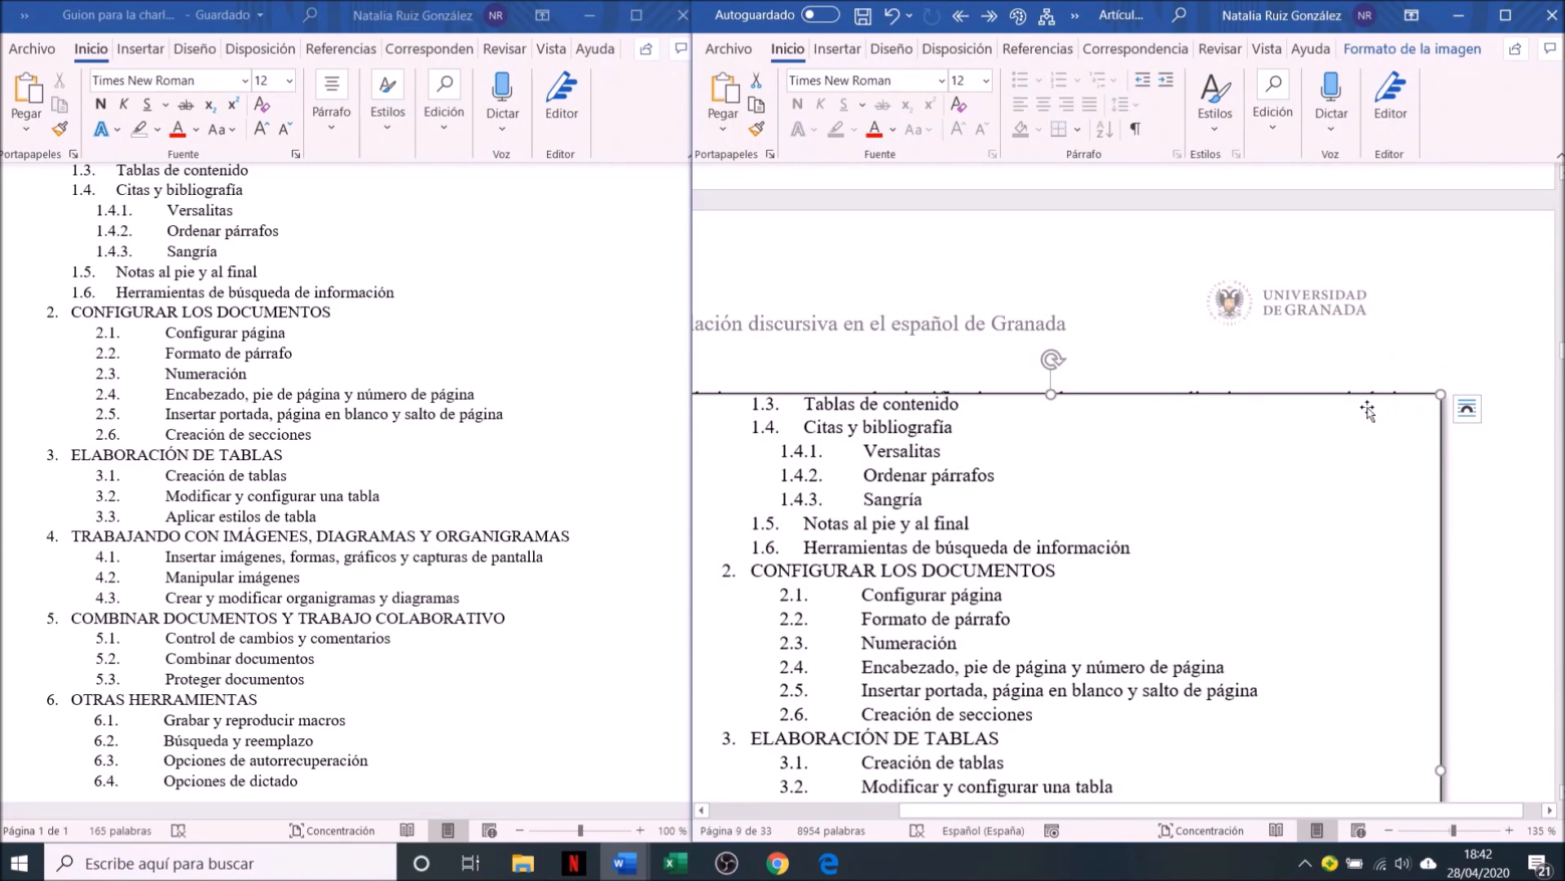
click(1371, 54)
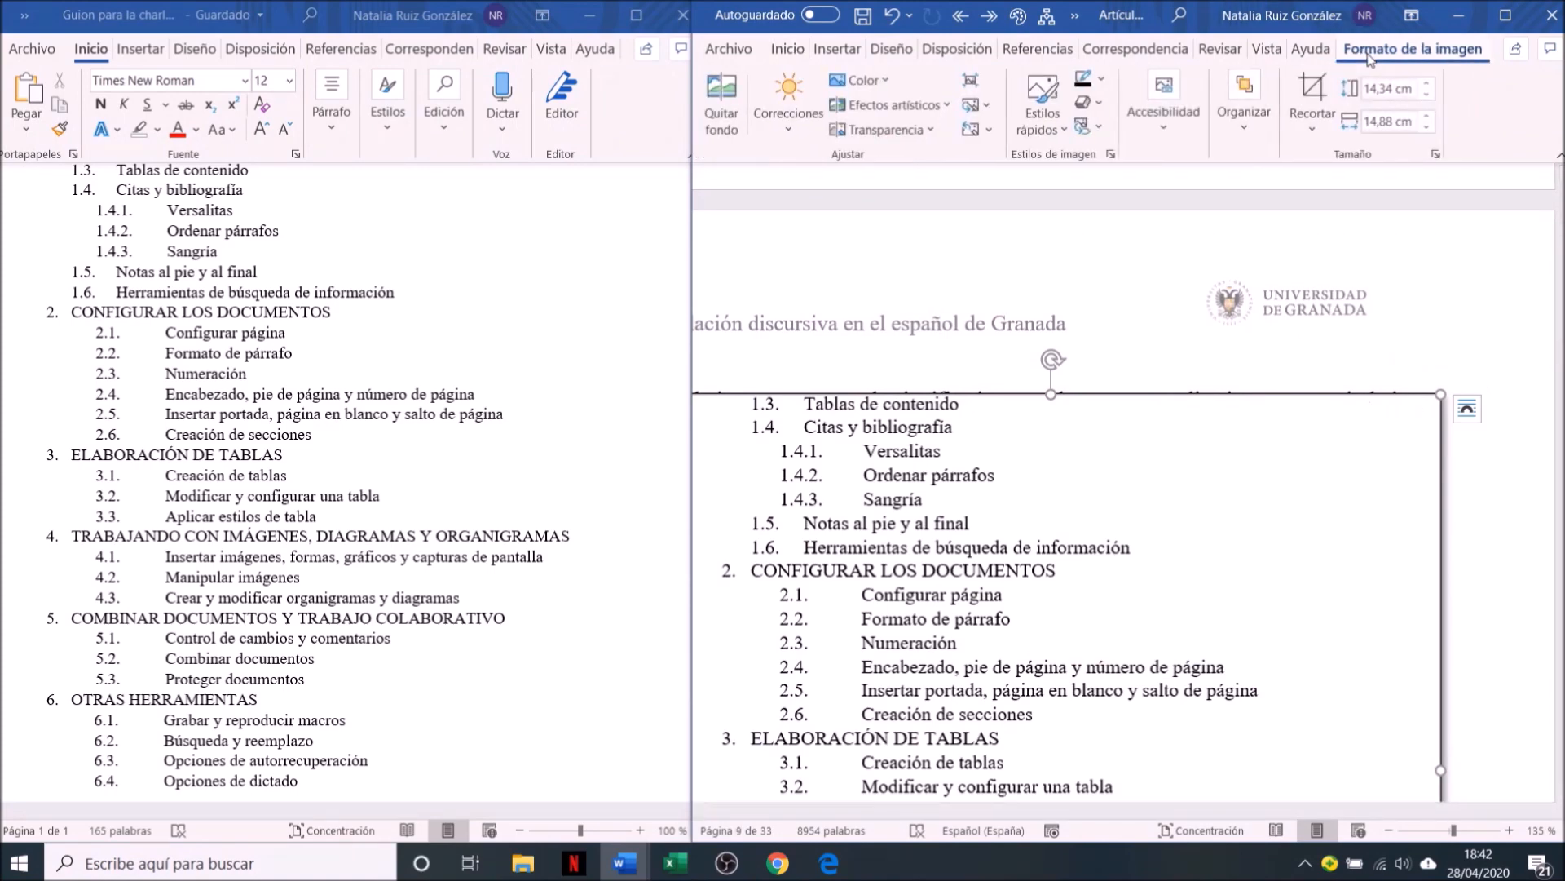
click(1262, 124)
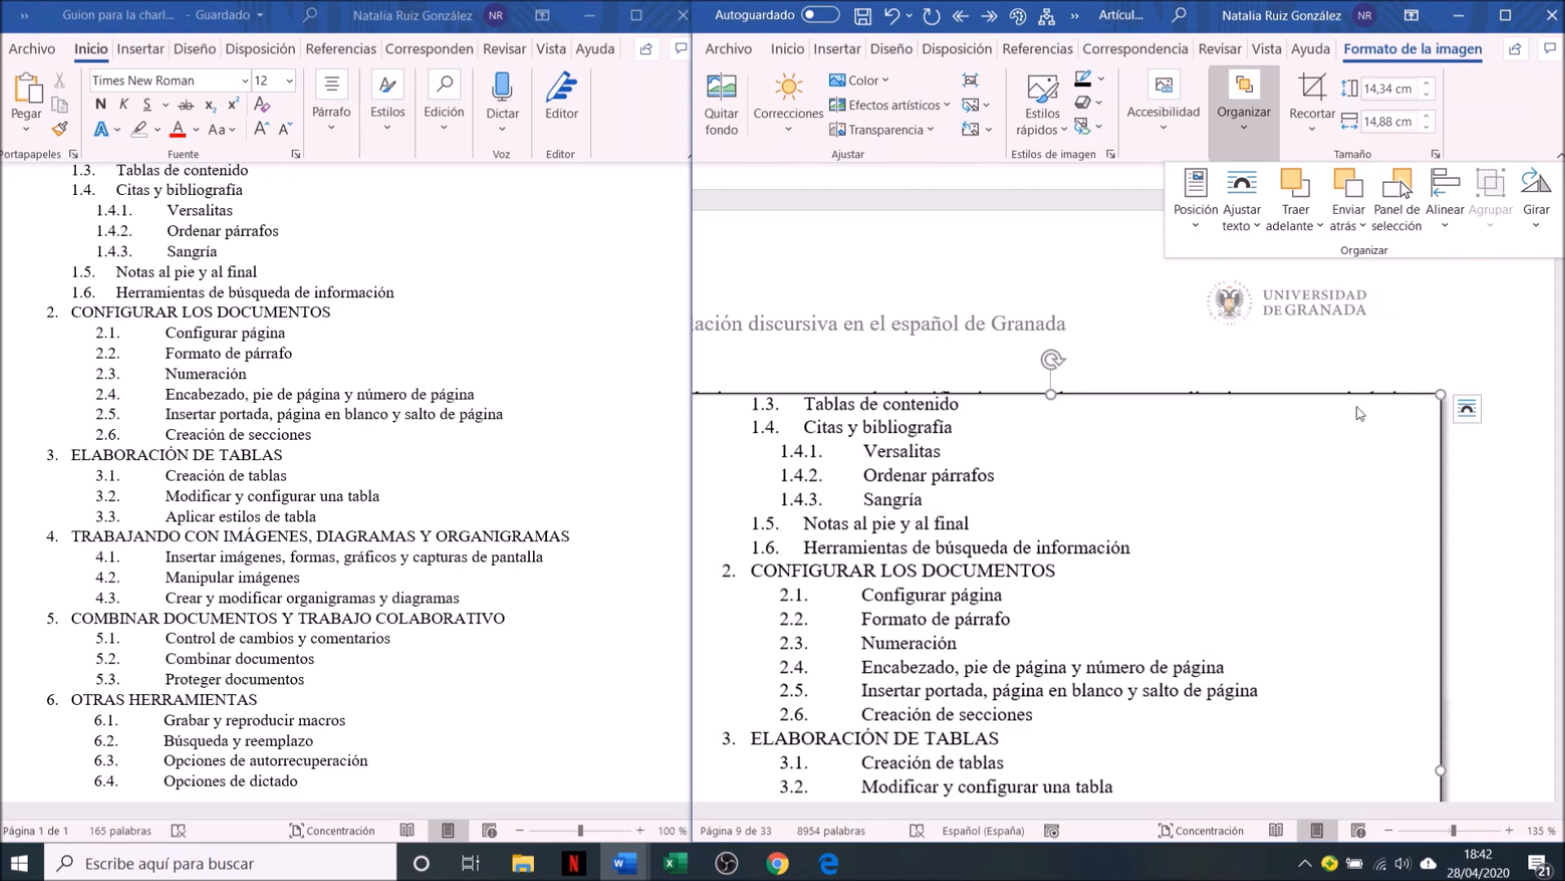
click(1530, 461)
Shrink the screenshot proportionally to about 9,81 cm high and 10,17 cm wide, placing it over the text around the Metodología heading
key(Down)
key(Down)
key(Down)
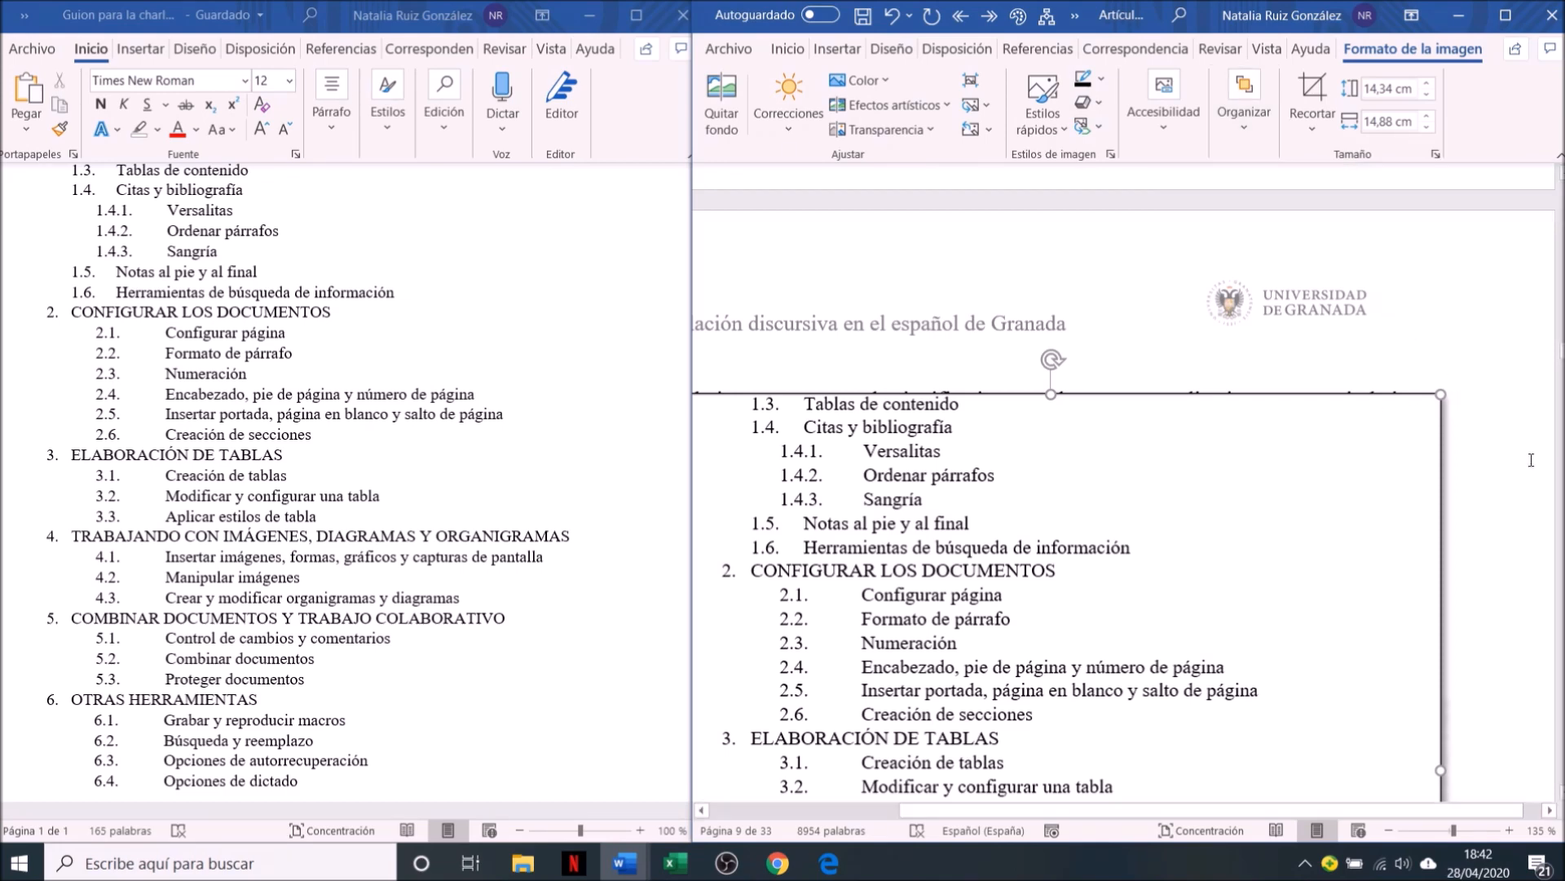
drag(1441, 396, 1195, 634)
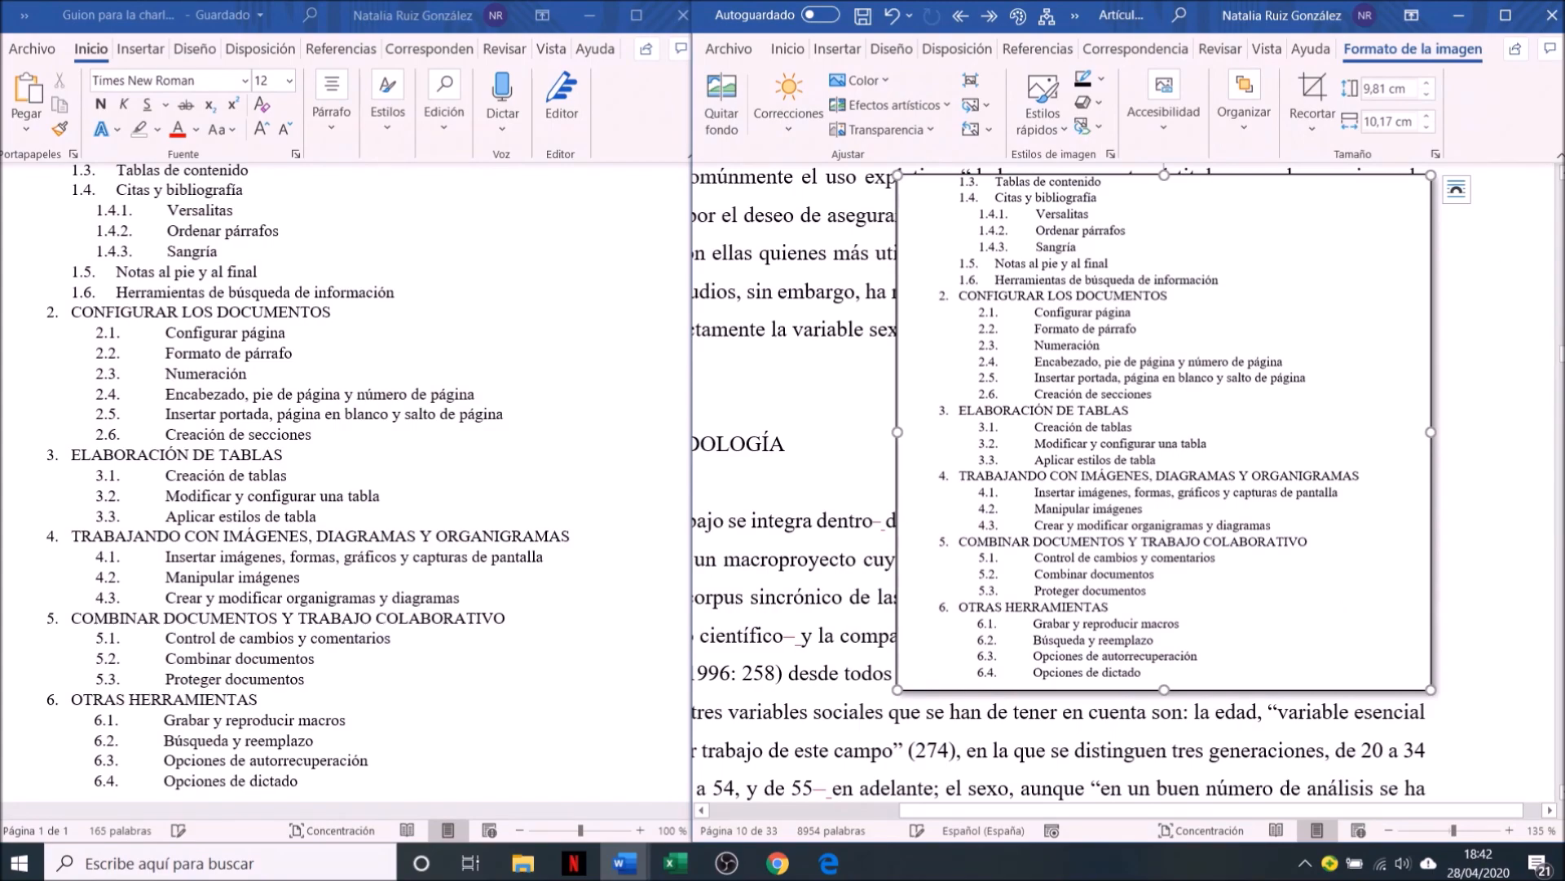
Move the dictionary photo up from below the Cuadro 1 table so that it overlaps the screenshot
scroll(1226, 489, down, 15)
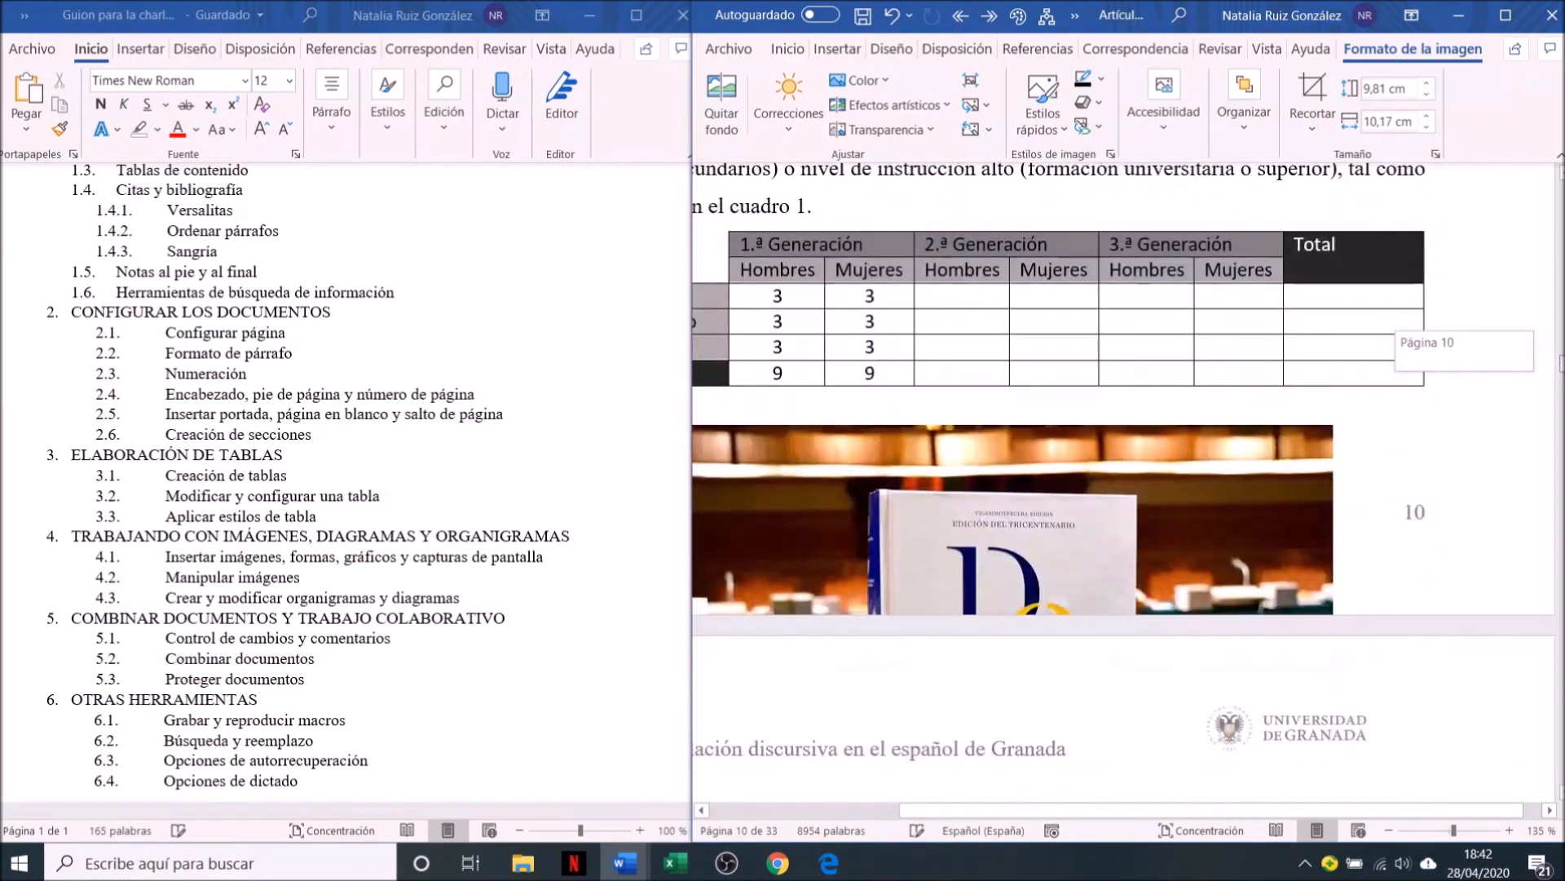
drag(1225, 488, 1292, 274)
Send the screenshot one layer backward so that it lies behind the dictionary photo
click(1249, 127)
click(1259, 323)
click(1258, 324)
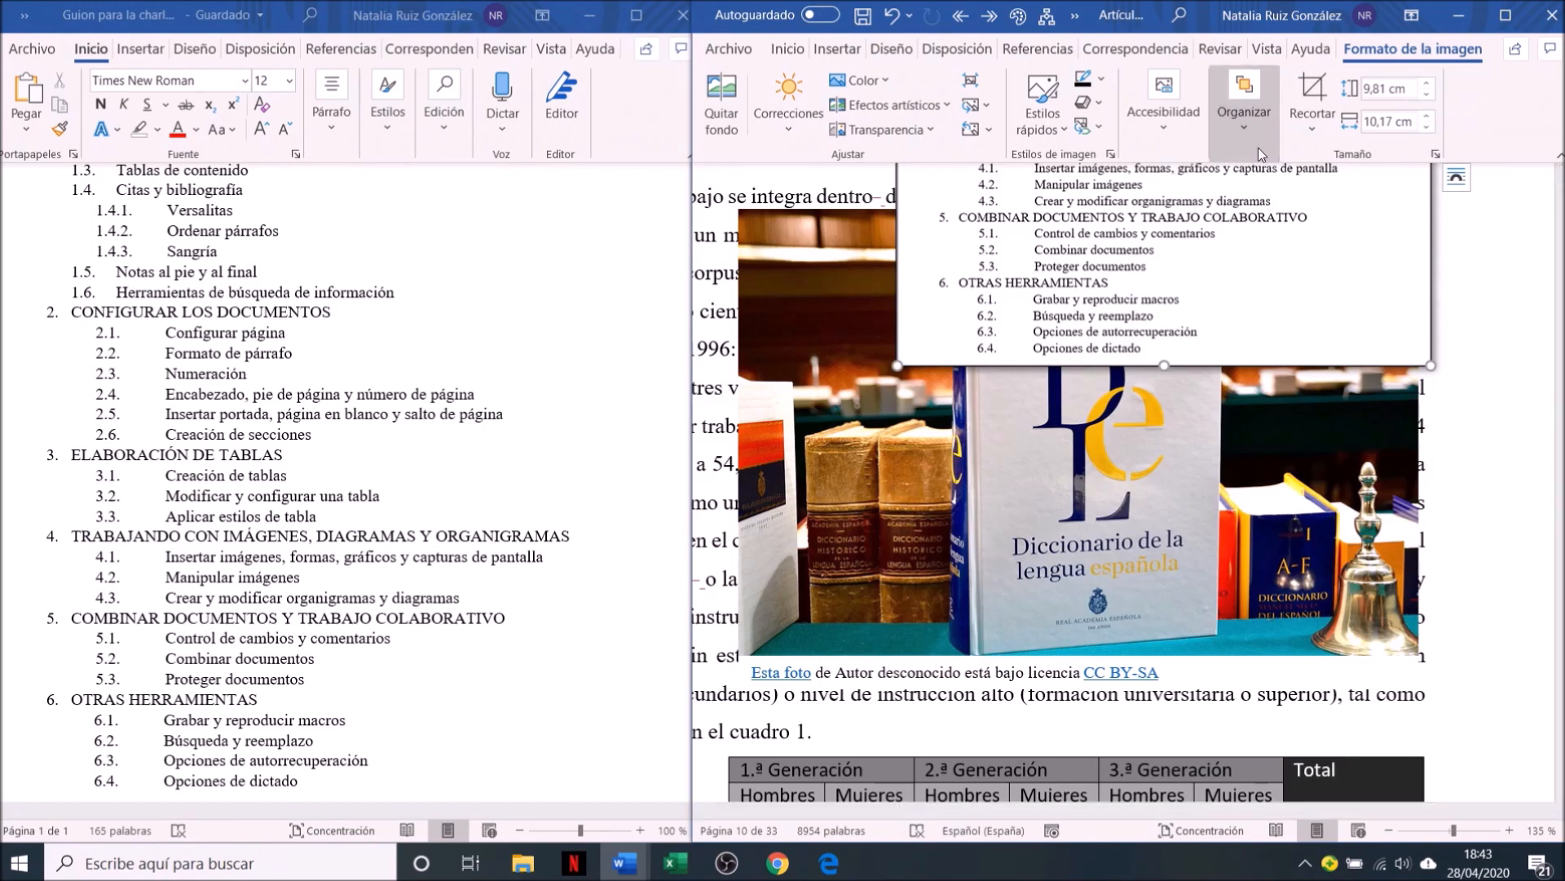
click(1259, 148)
click(1359, 226)
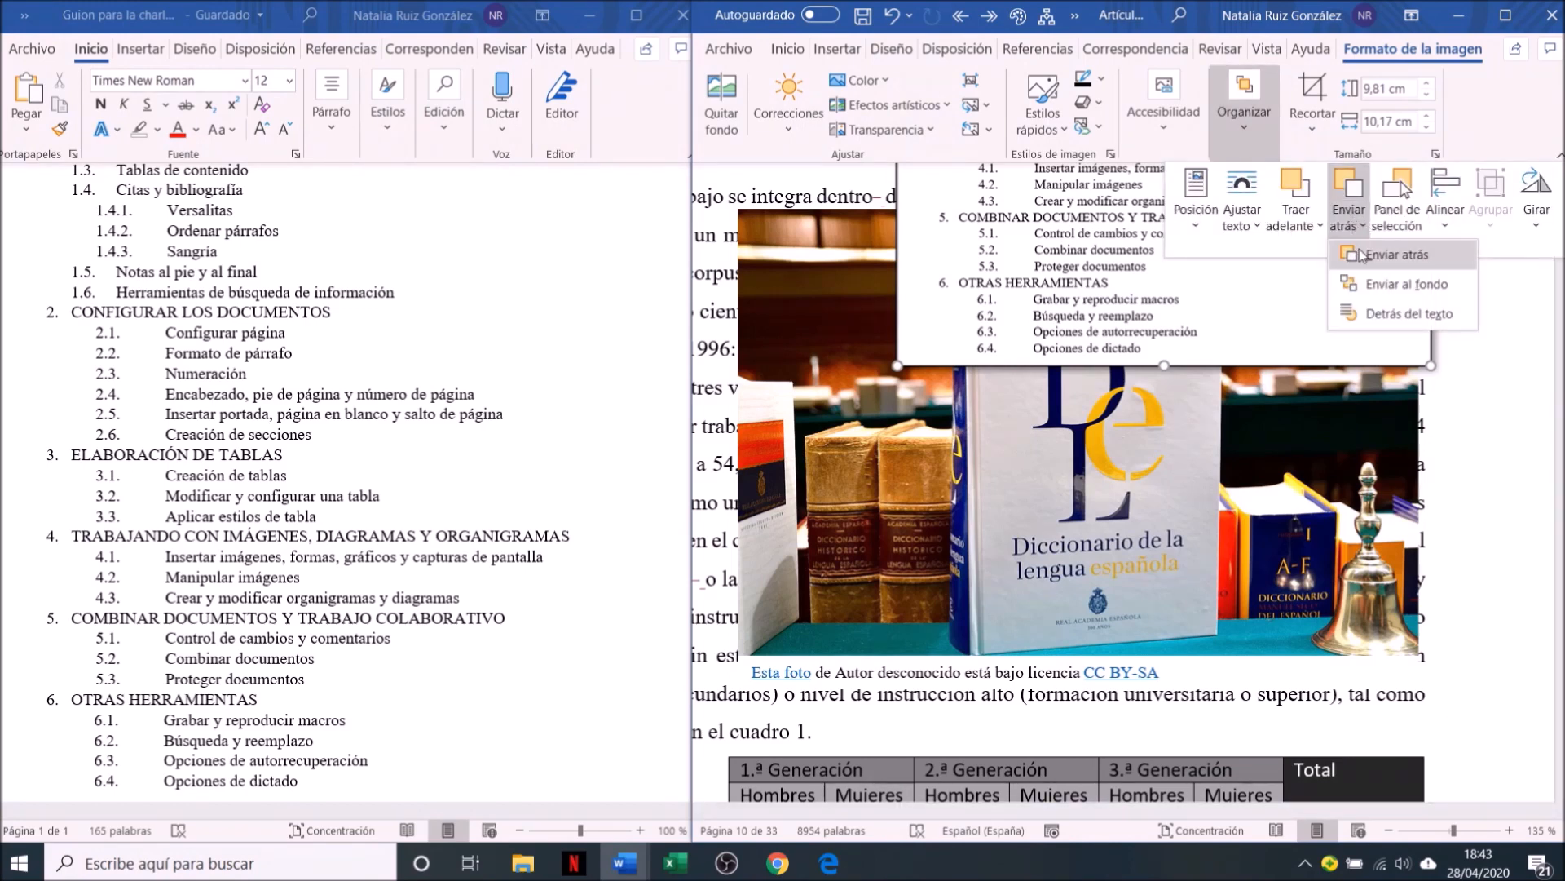
click(1361, 254)
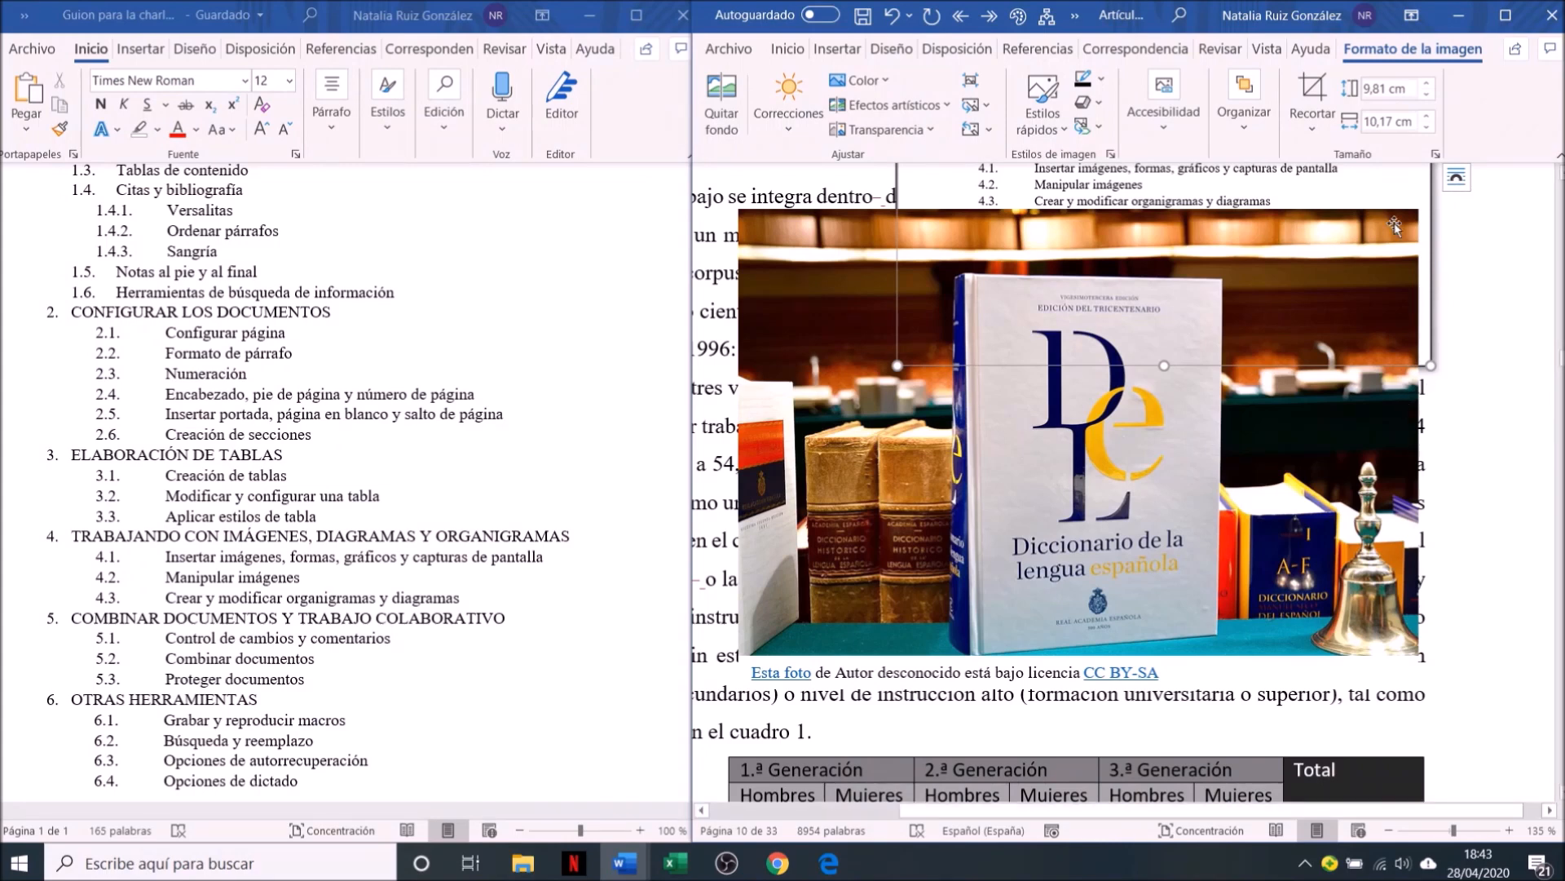
Bring the screenshot one layer forward, in front of the dictionary photo
click(1244, 106)
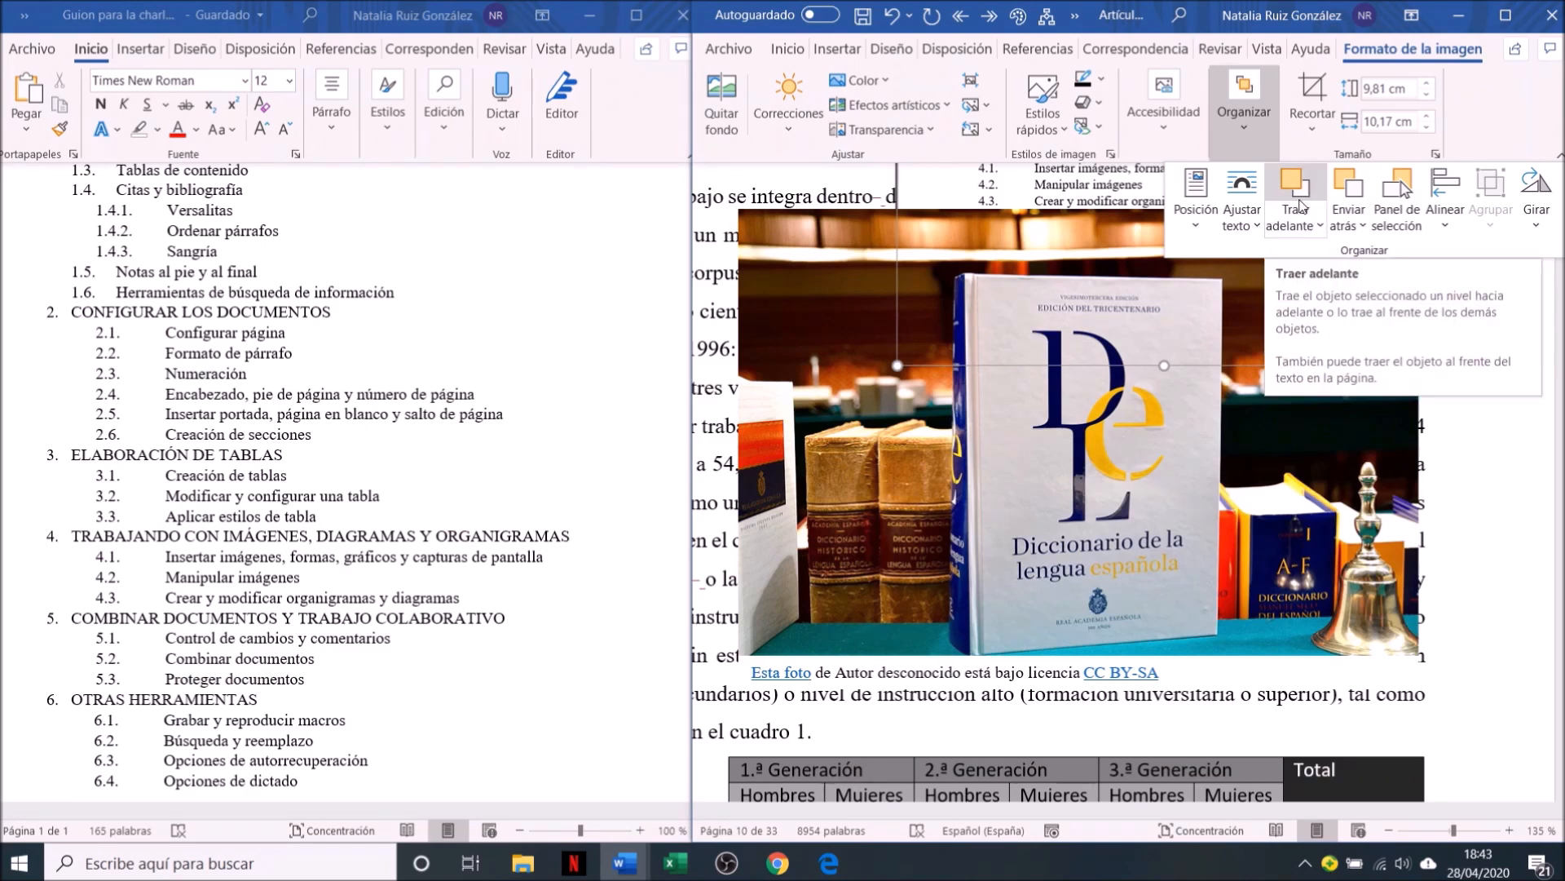
click(1300, 203)
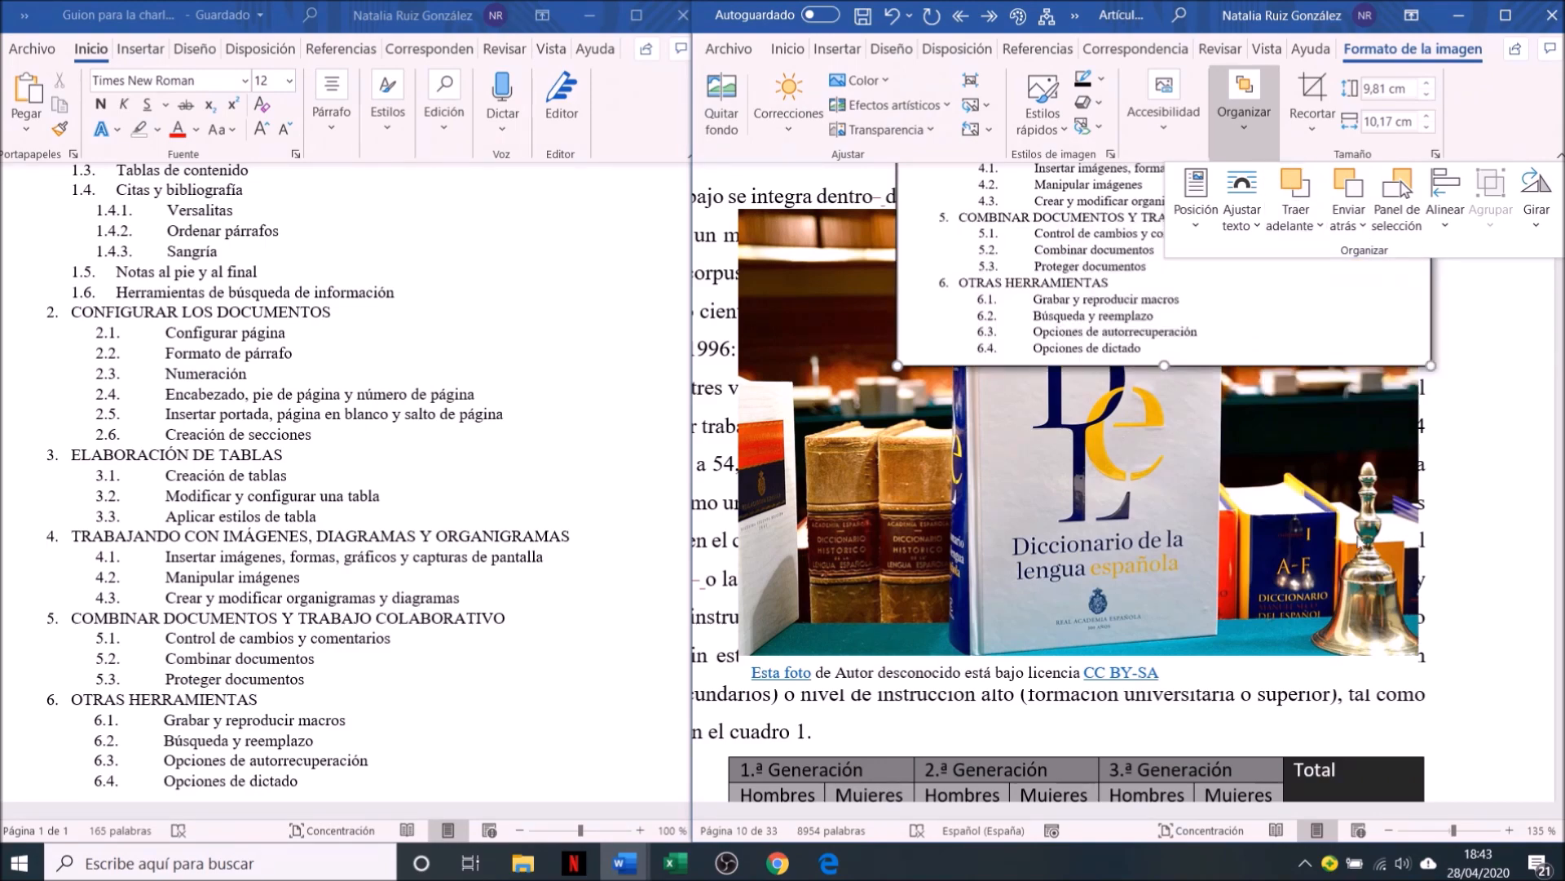
click(1484, 593)
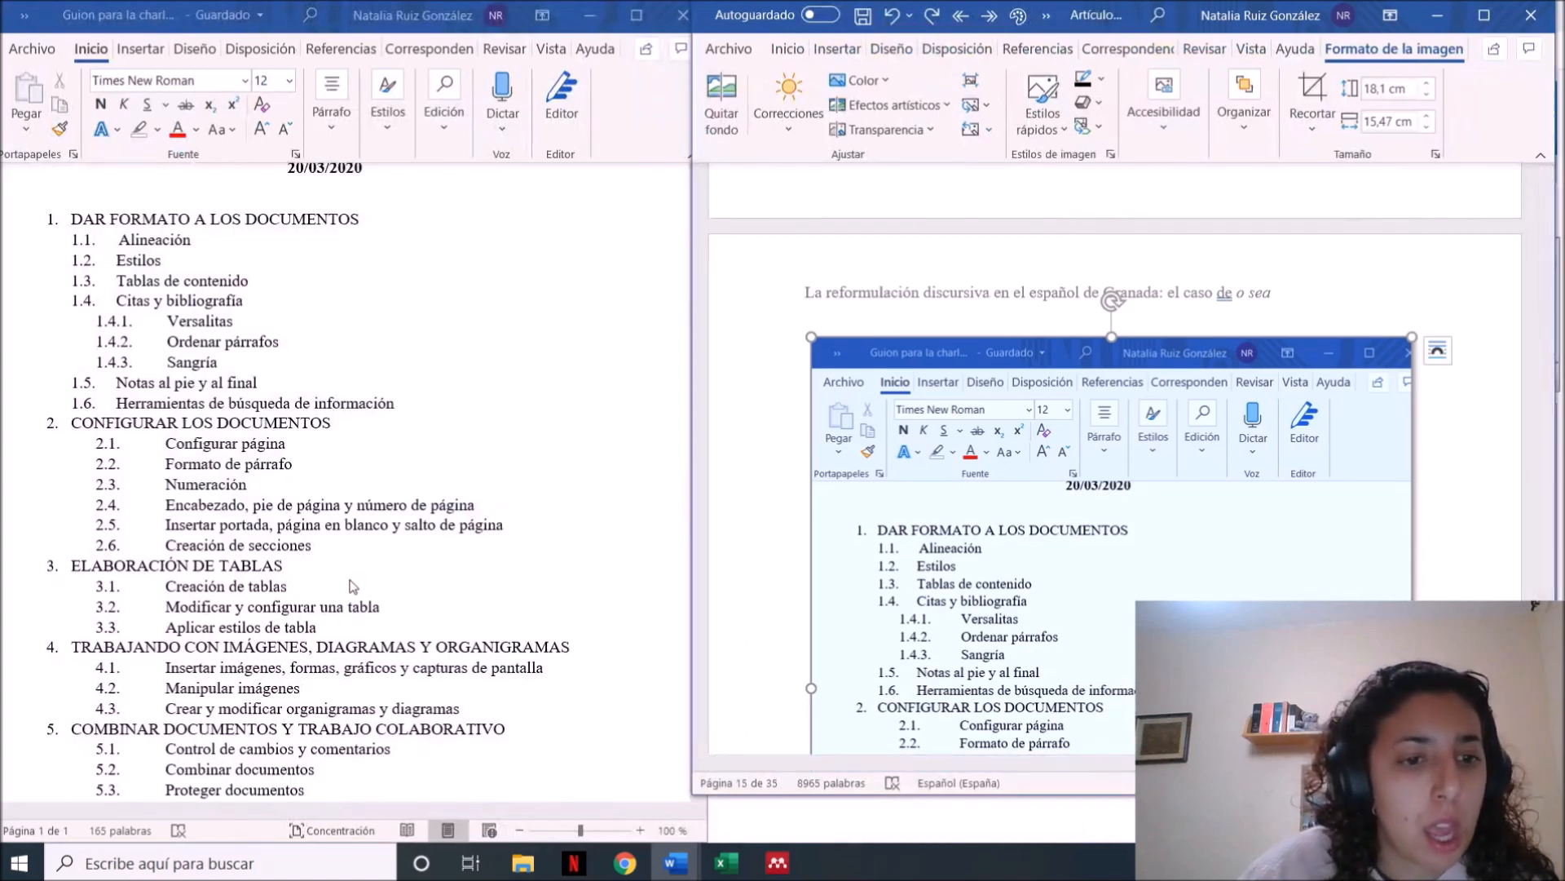
Switch to Chrome and preview Gráfico para exposición de escritura académica.xlsx from the Escritura académica folder in Drive
click(352, 585)
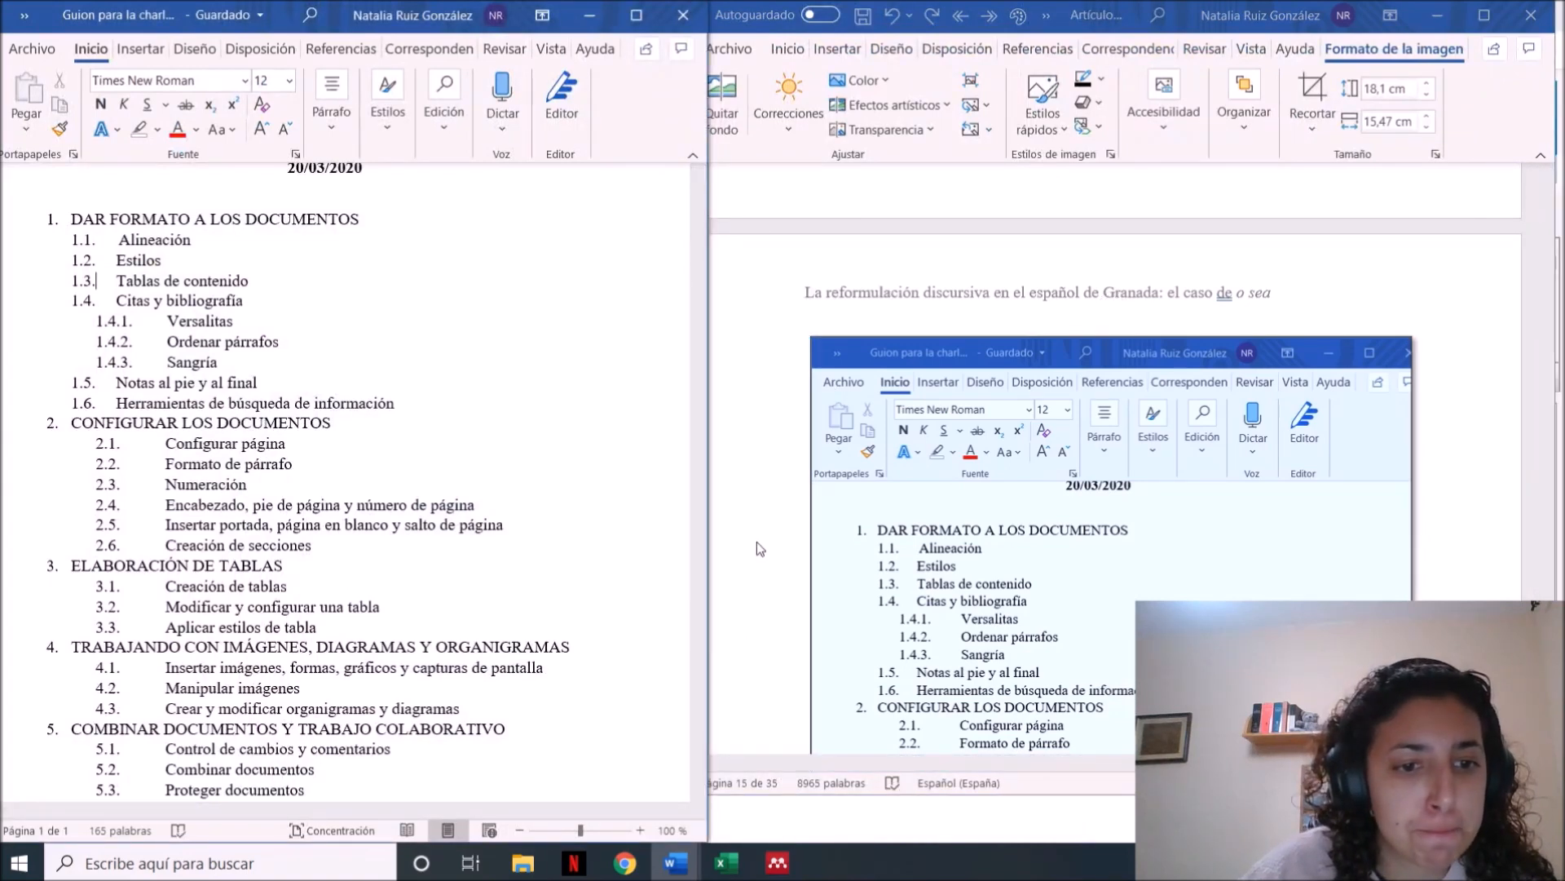
double_click(1434, 562)
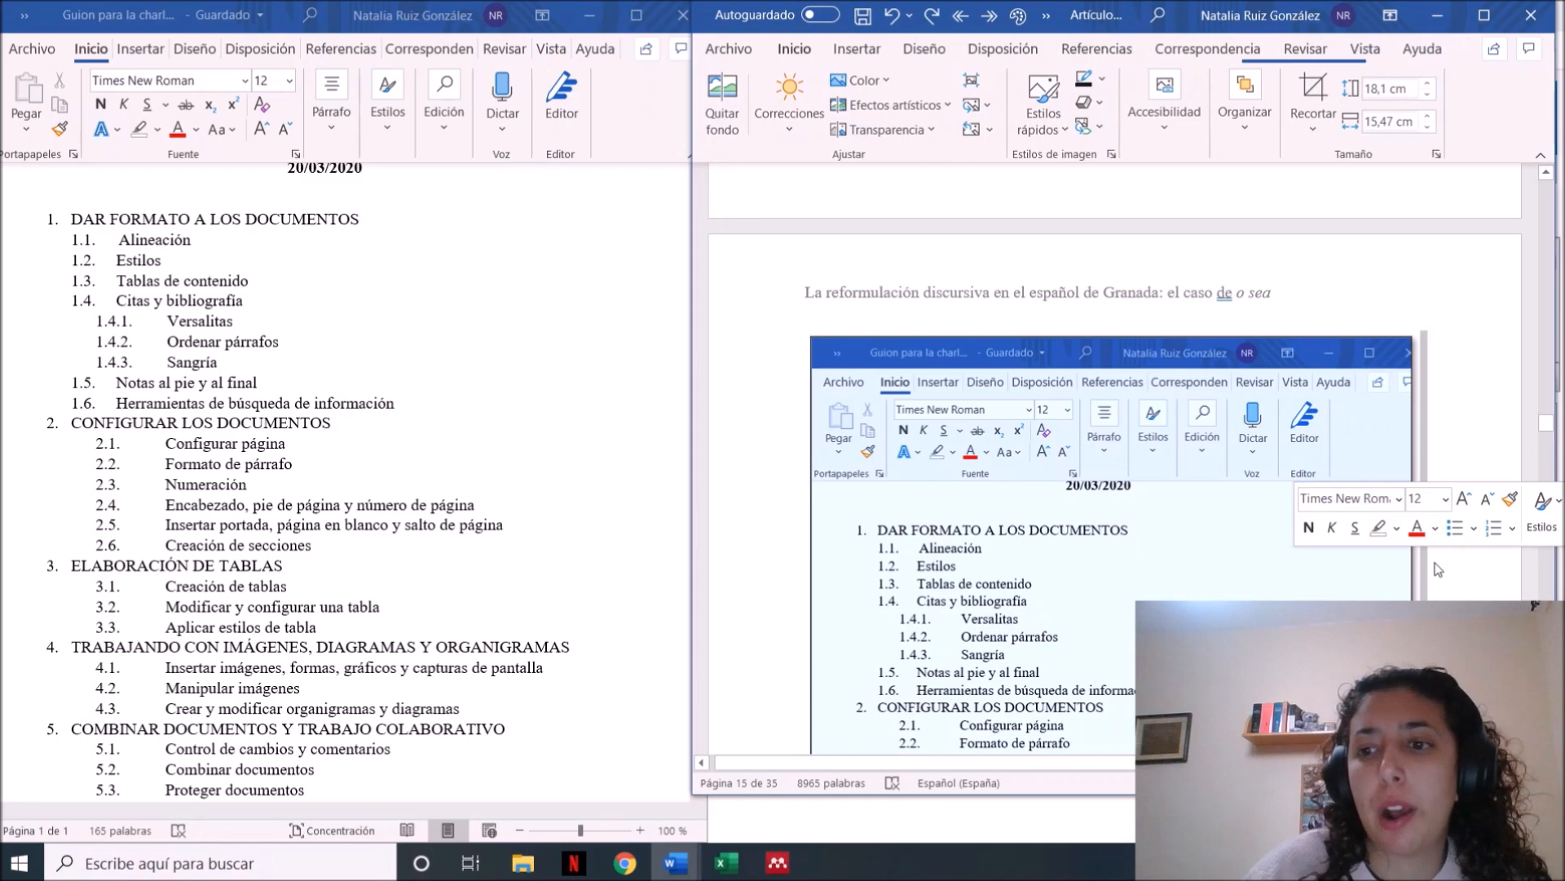
scroll(1438, 570, down, 5)
click(626, 863)
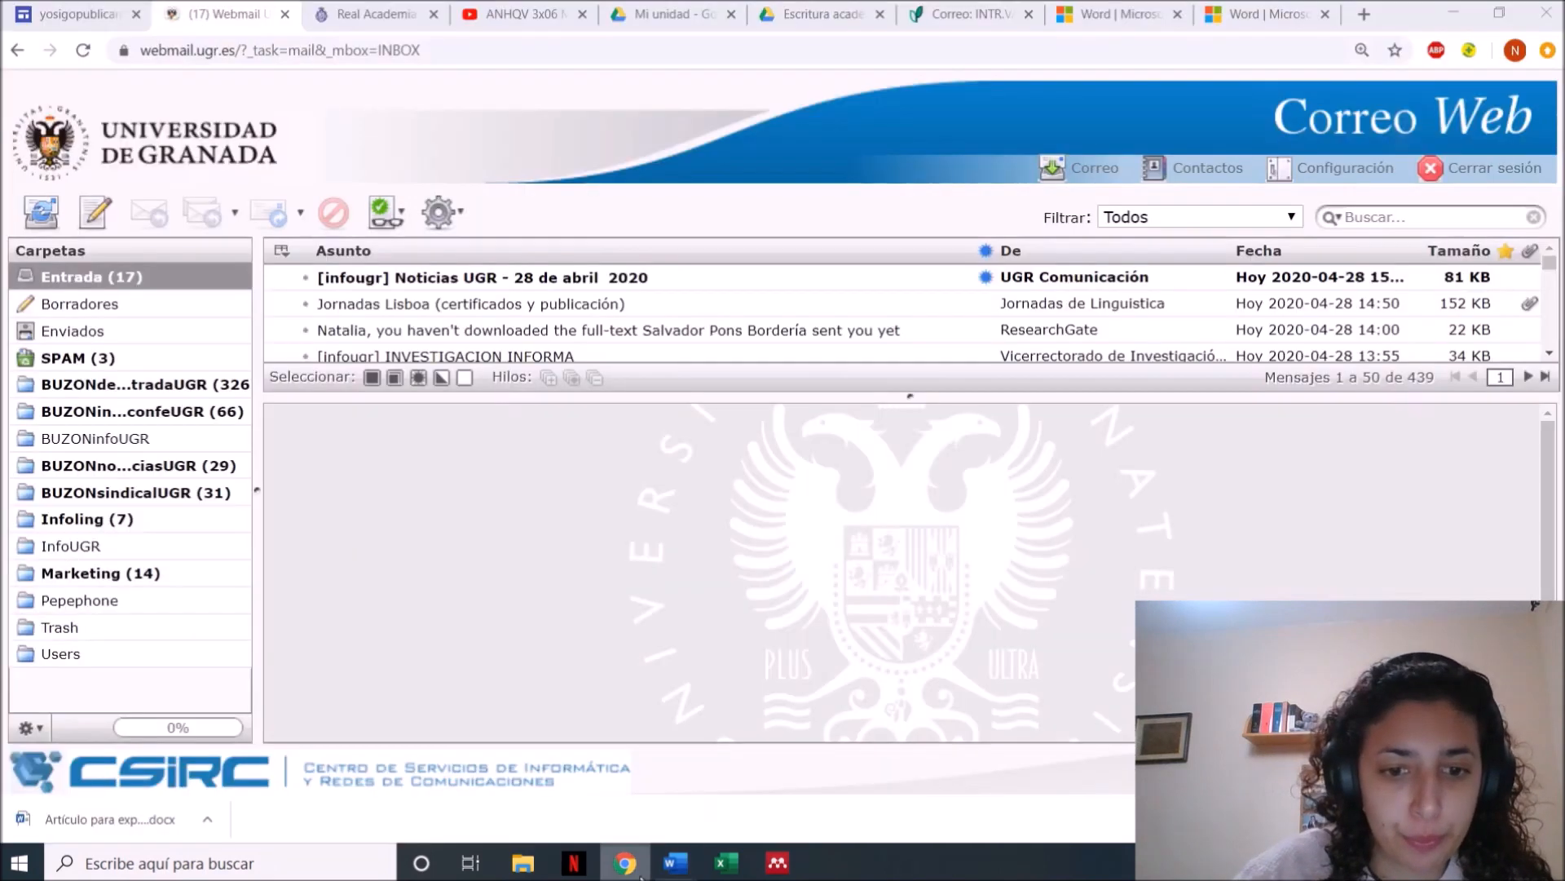
click(820, 14)
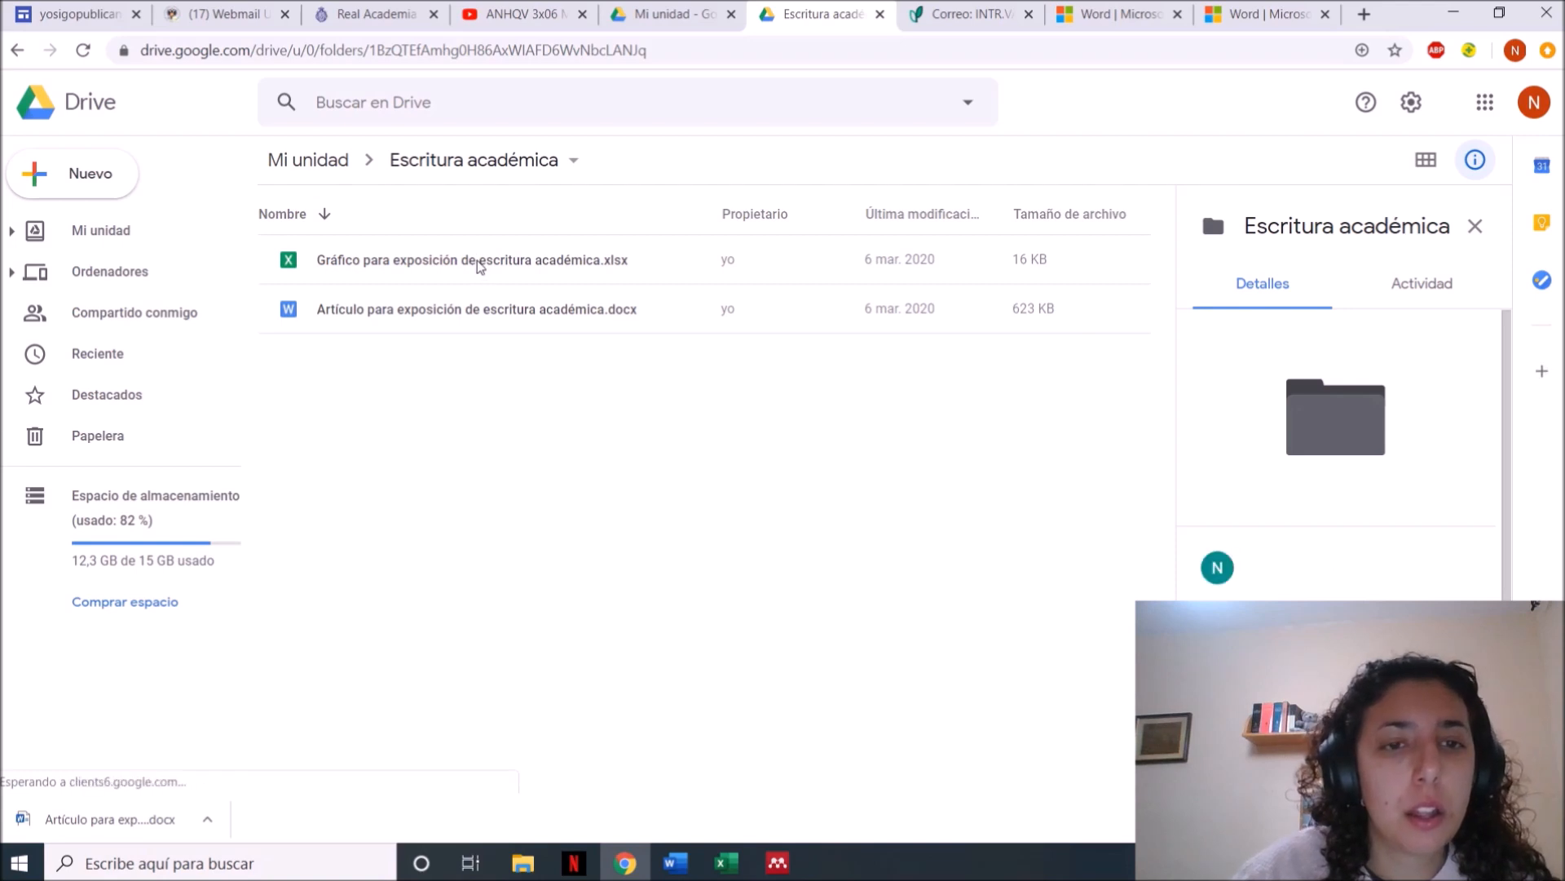
double_click(479, 263)
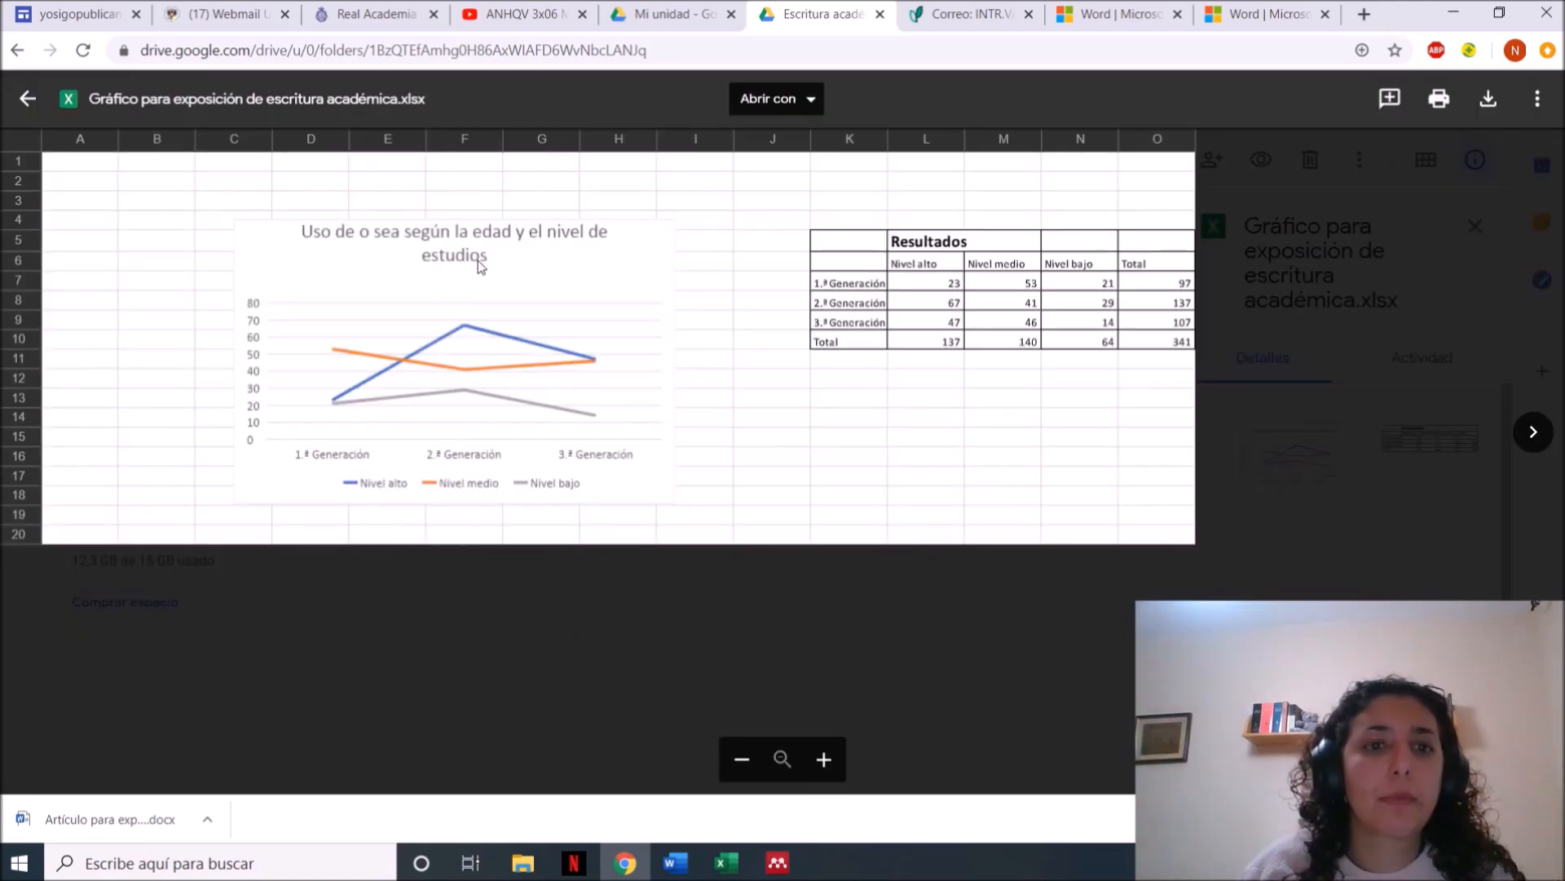
Try to select the line chart in the preview and open the workbook in Google Sheets, returning to the preview
click(560, 287)
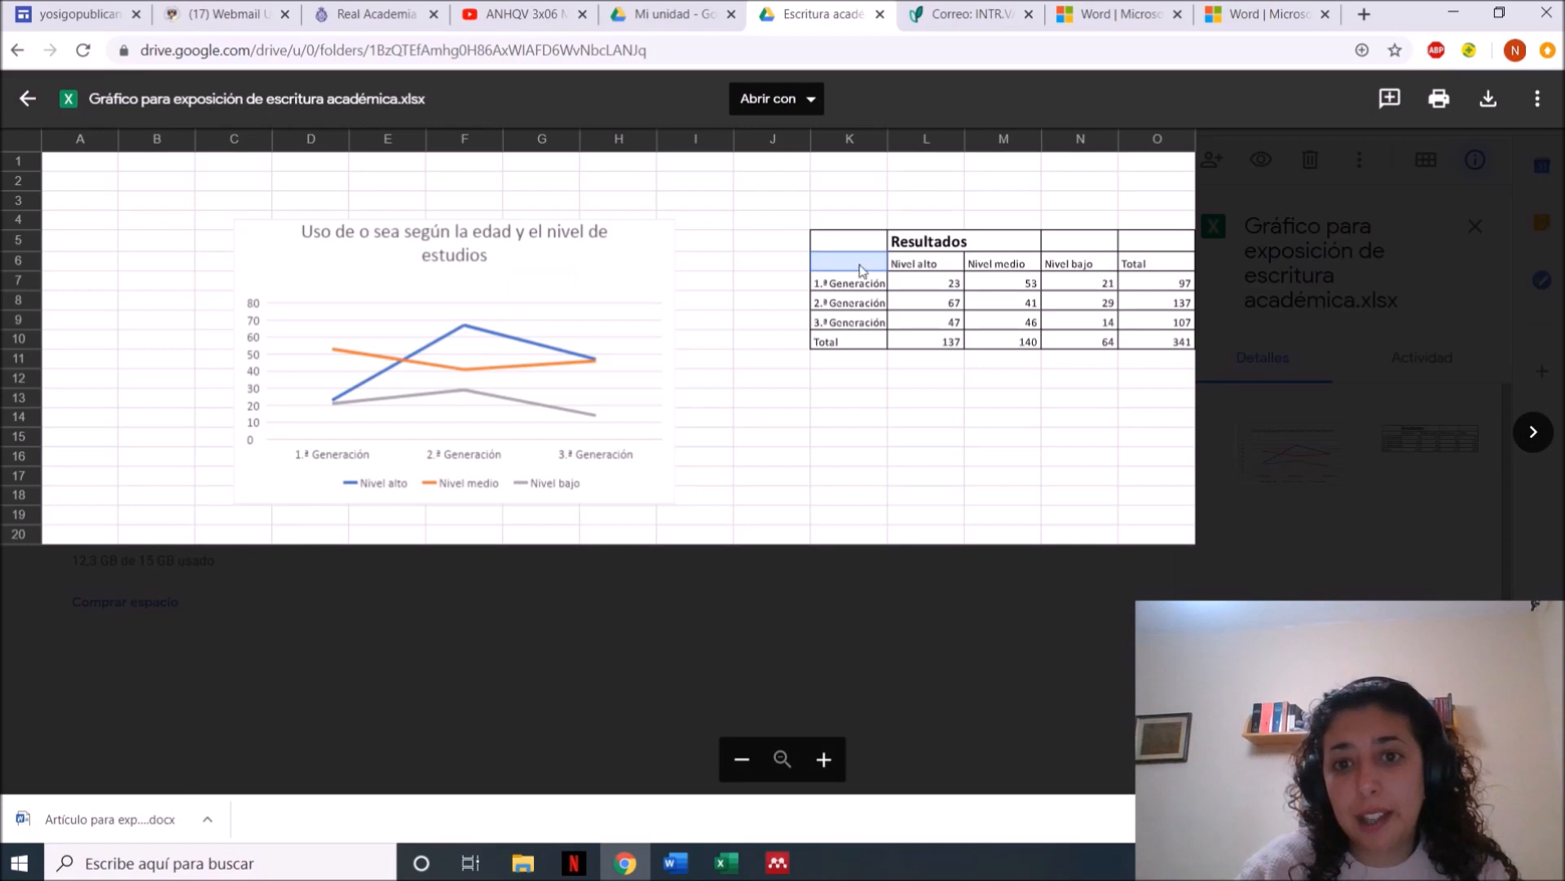
click(569, 261)
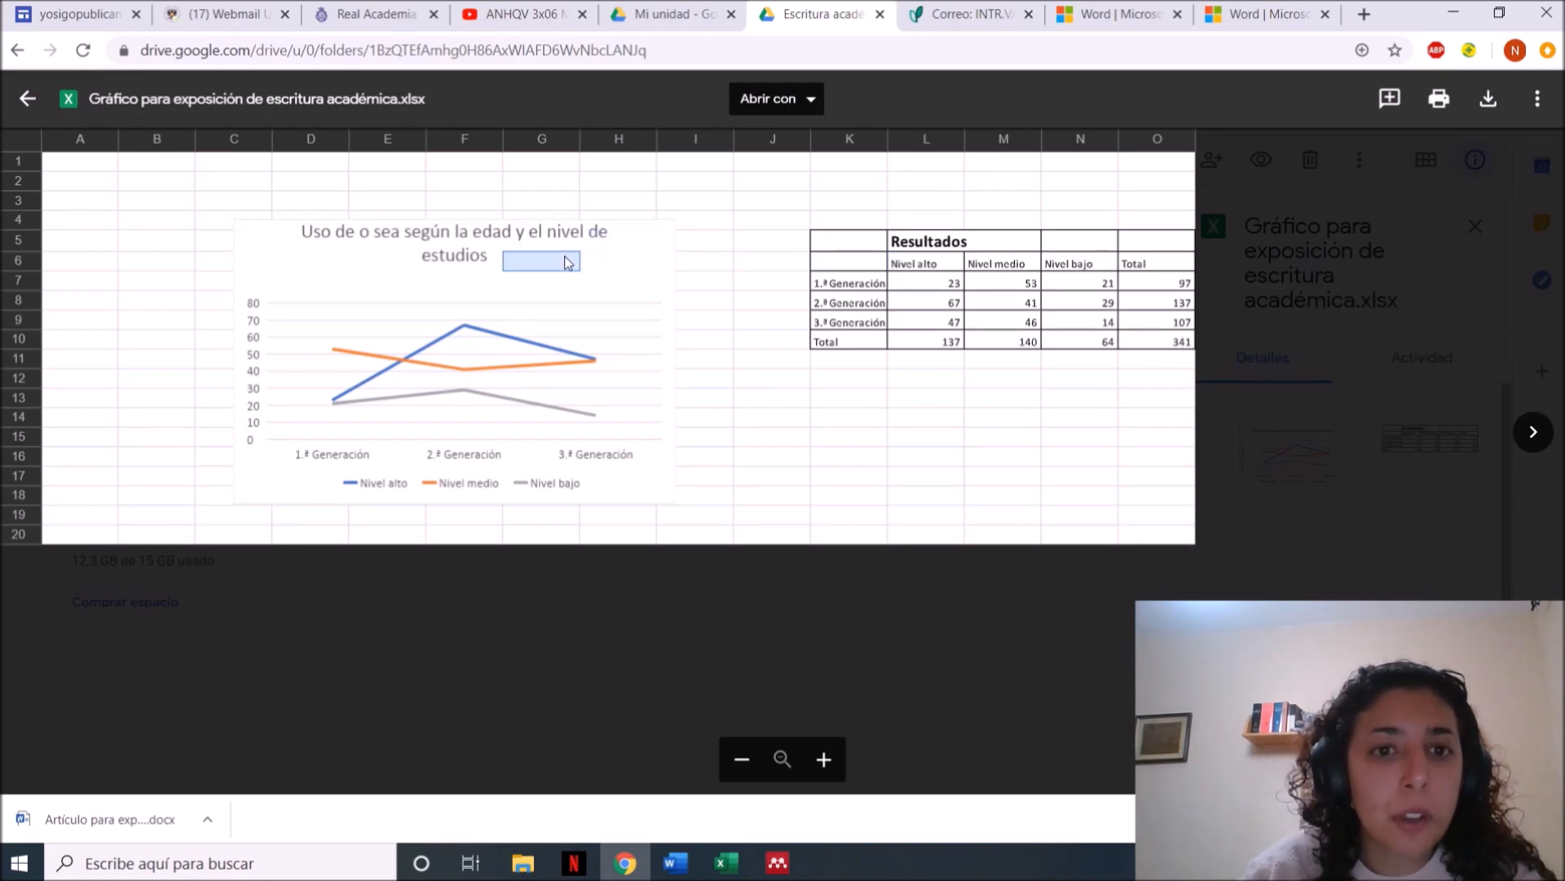
click(813, 98)
click(807, 165)
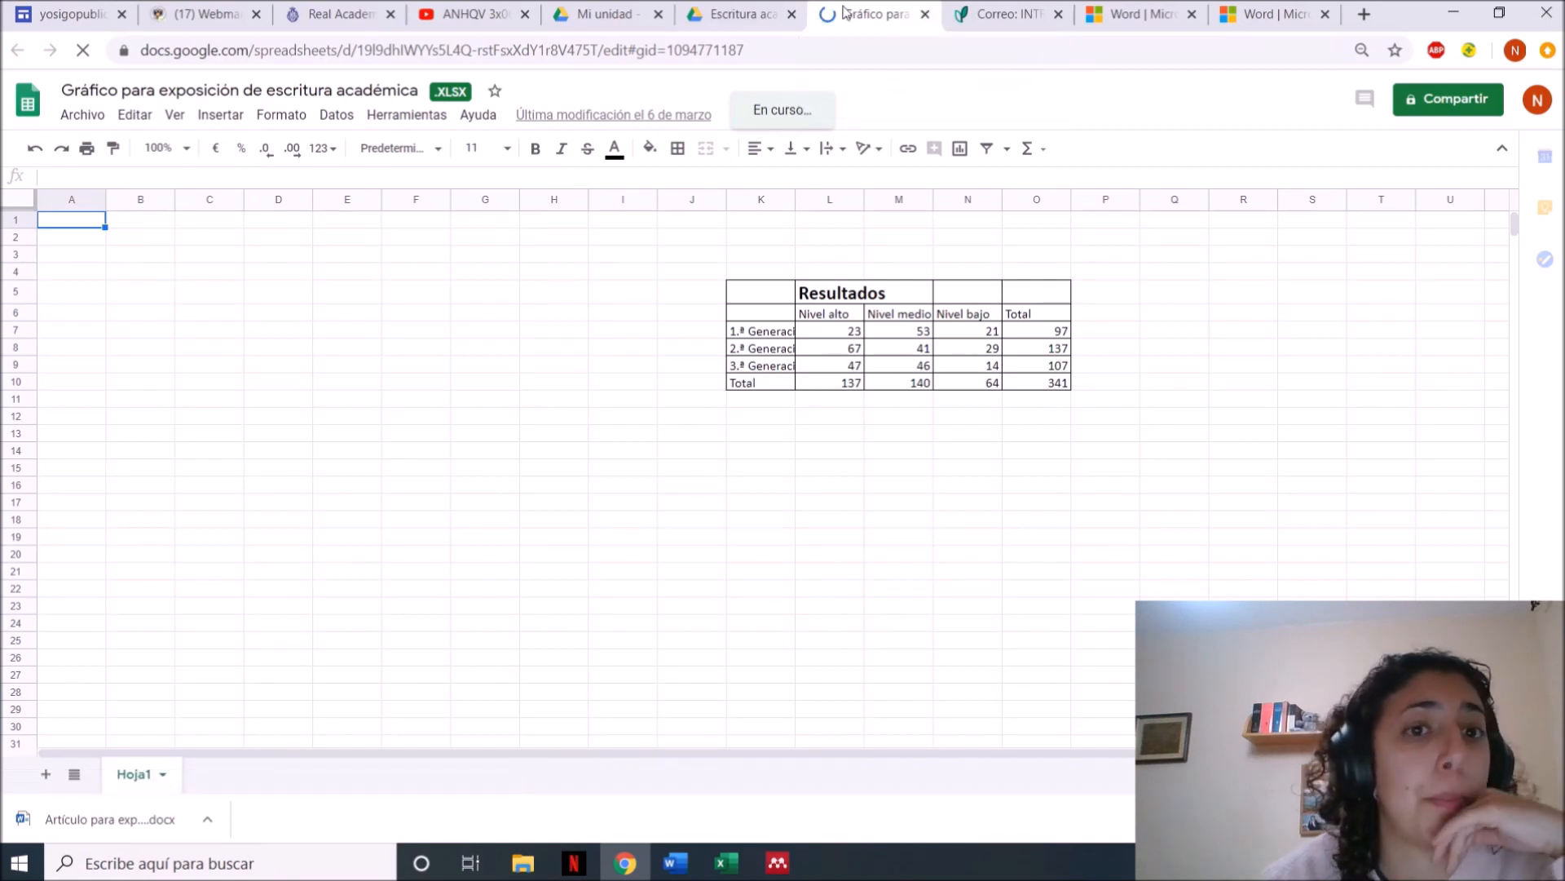
click(758, 14)
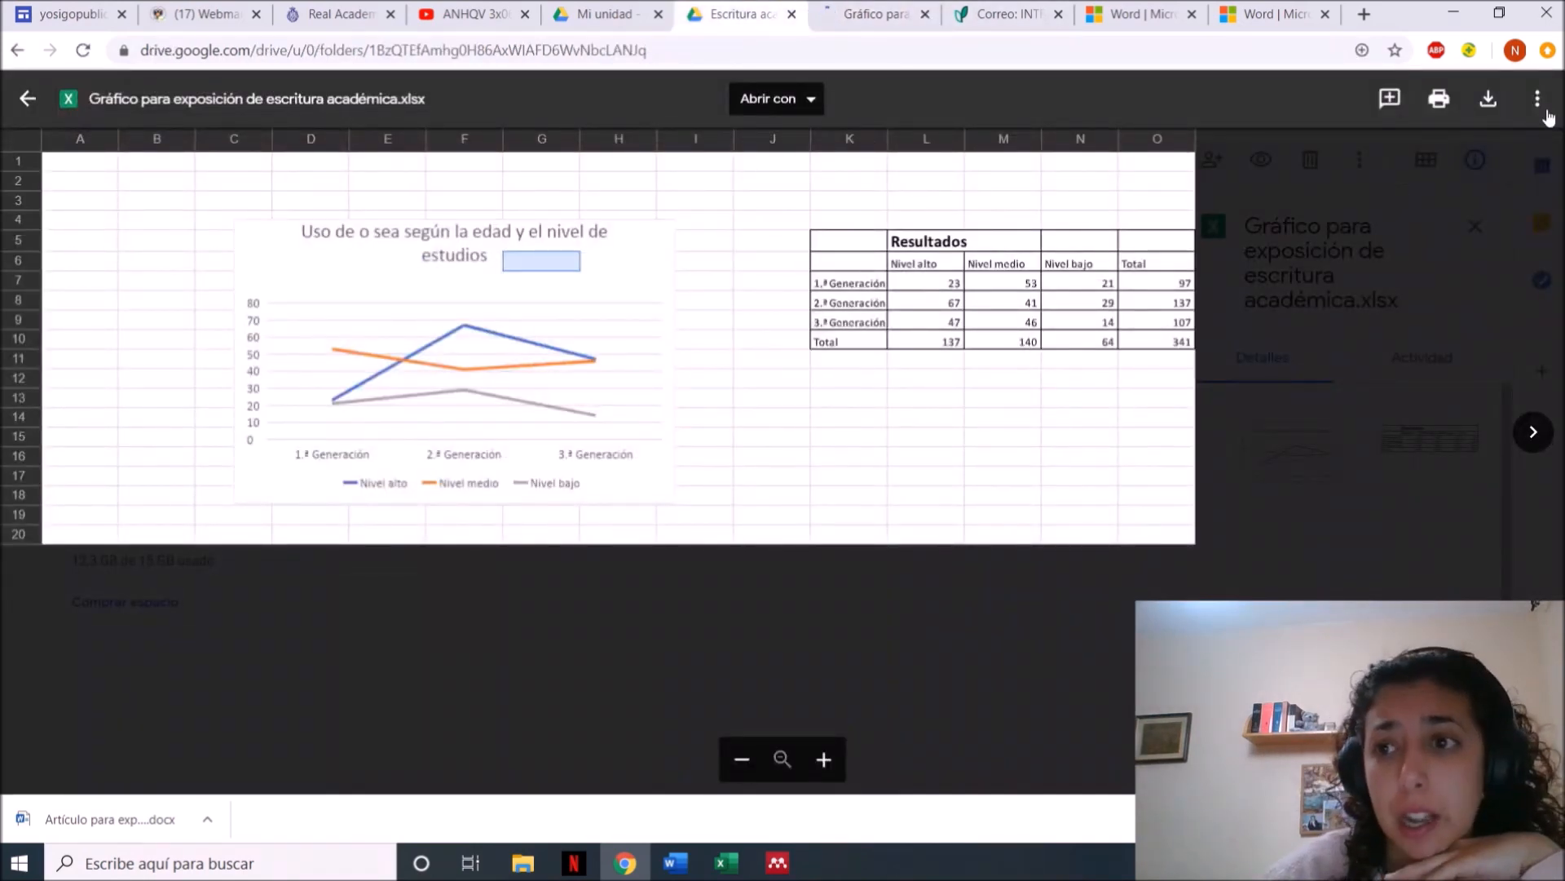
Download the chart workbook from Drive and open it in a maximized Excel window
click(1488, 98)
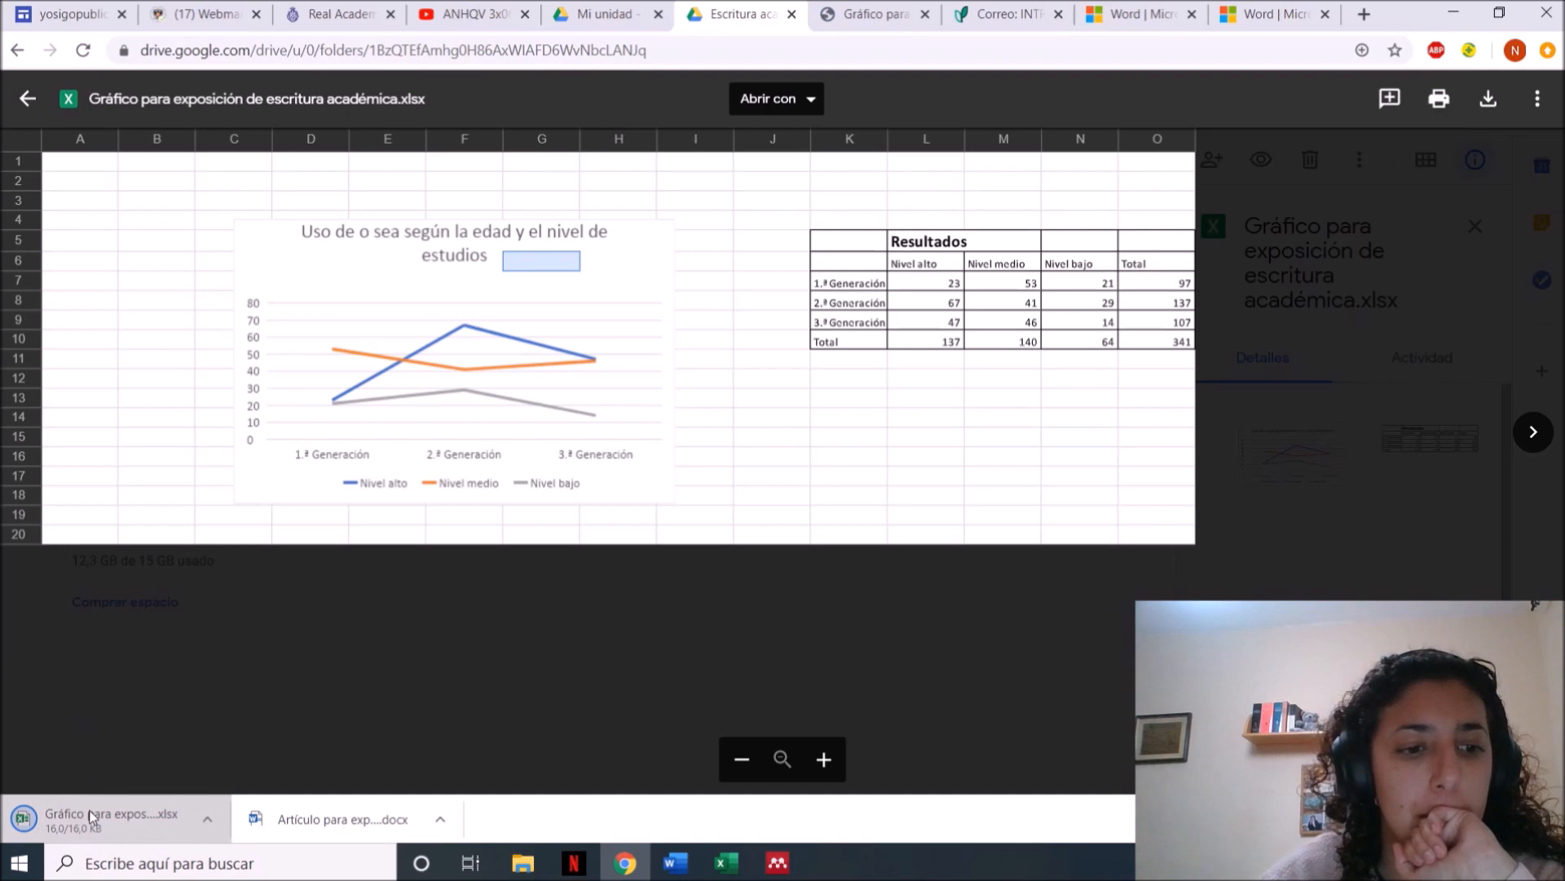
click(91, 815)
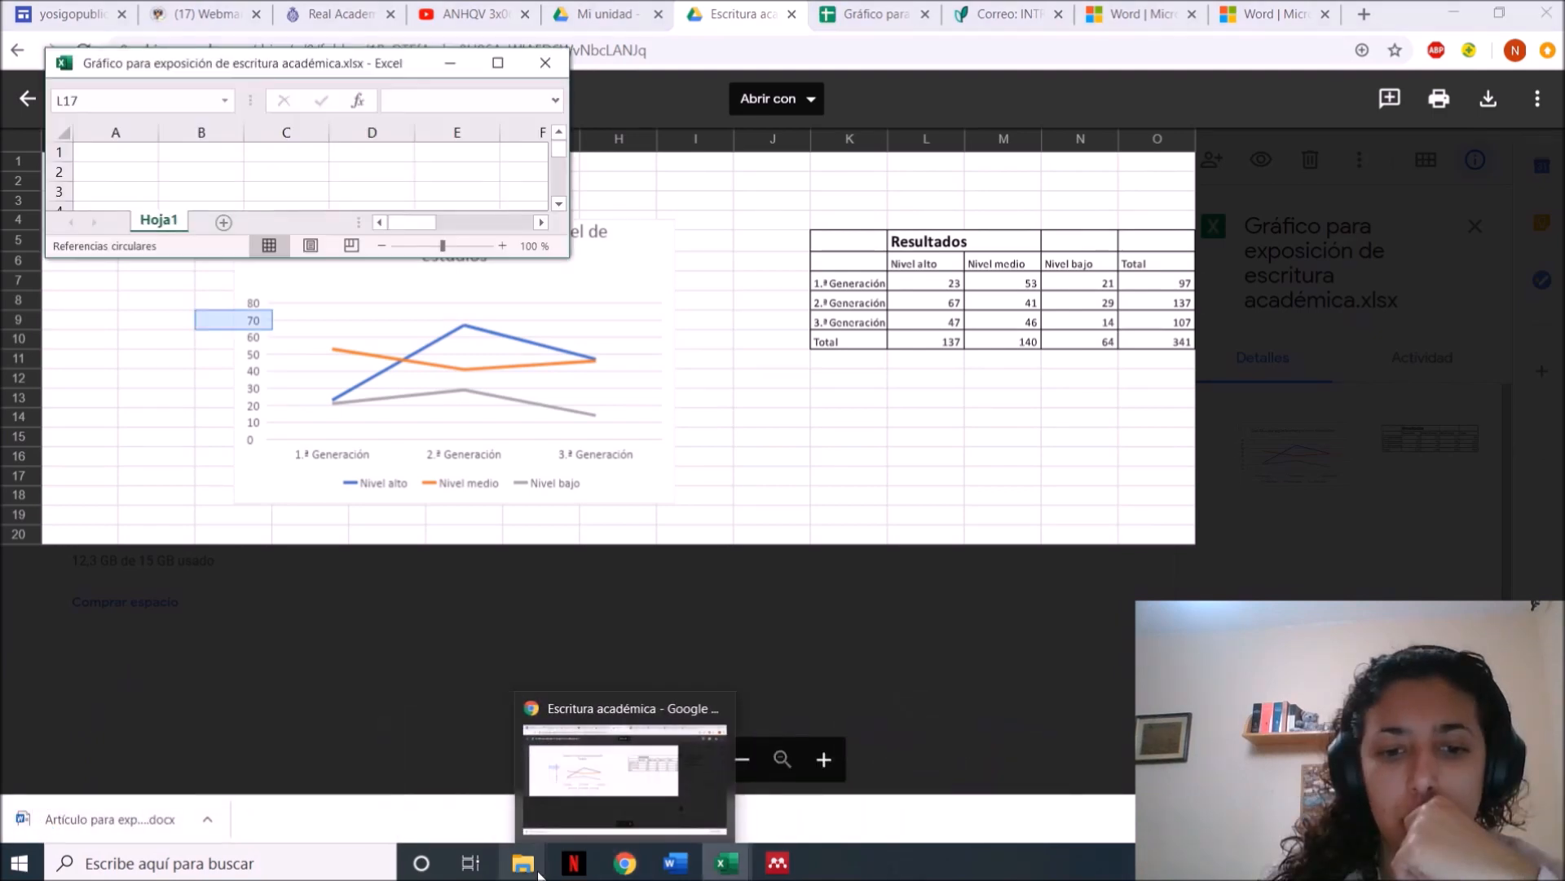
mouse_move(535, 871)
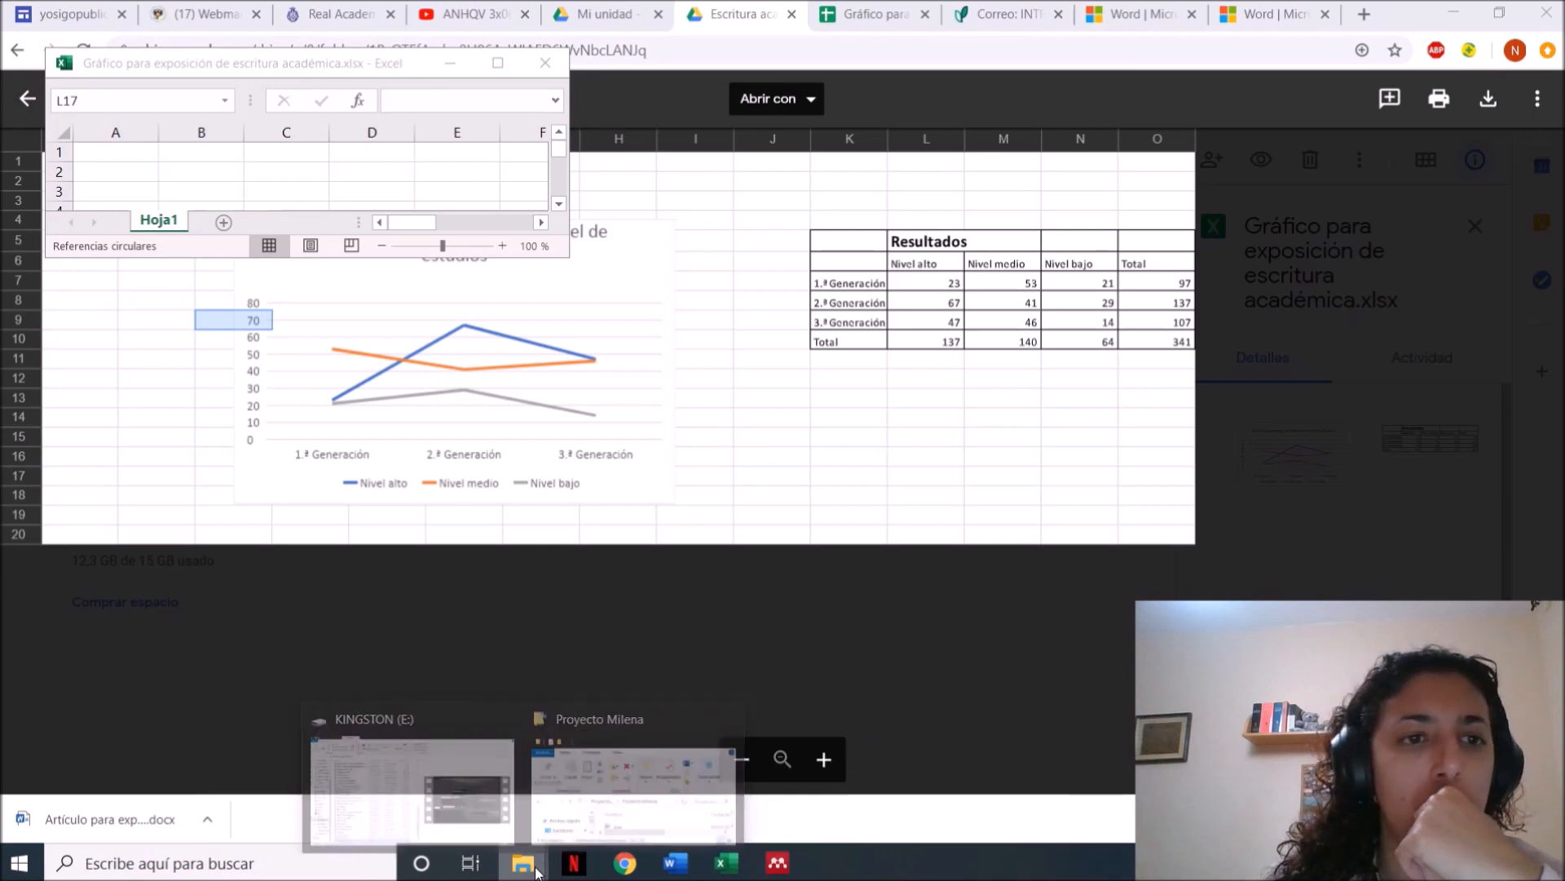
click(499, 66)
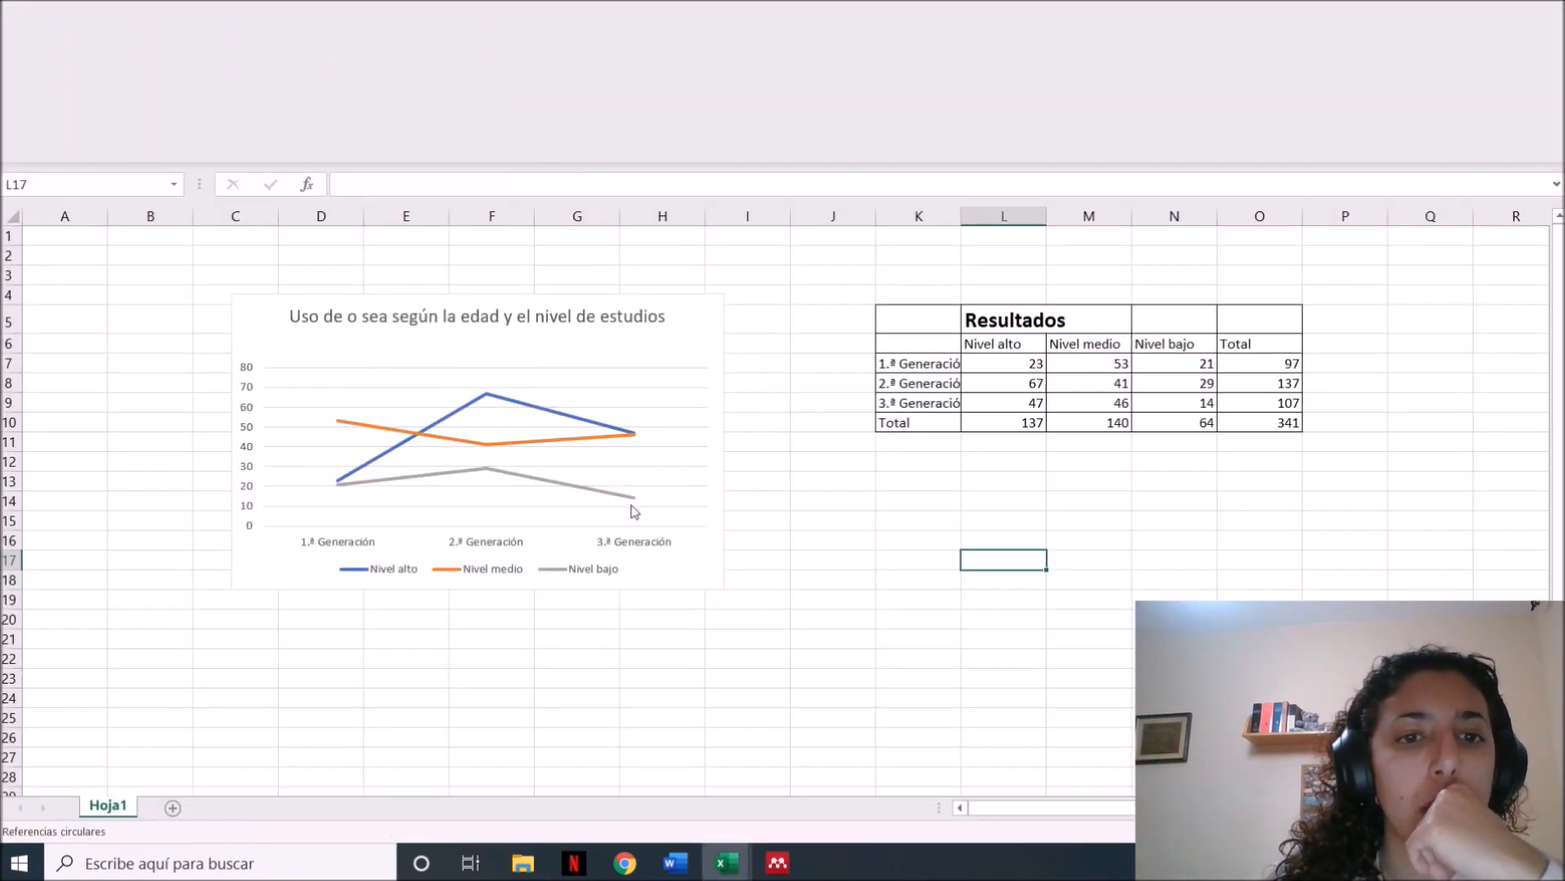
Select the line chart about the use of o sea and switch to the article in Word, at the paragraph below the outline screenshot
click(678, 322)
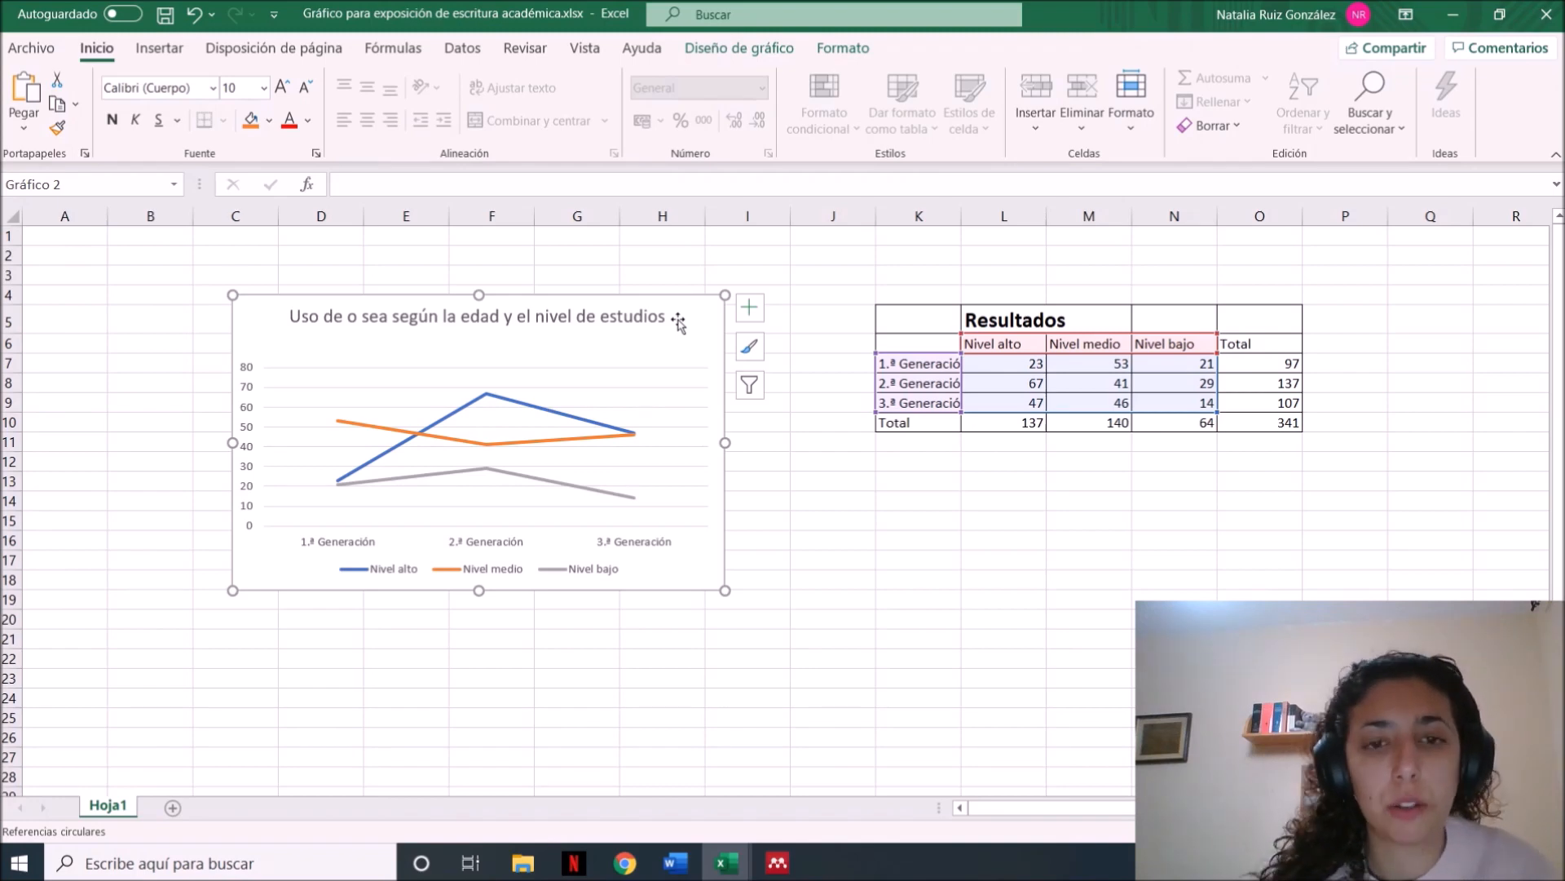
mouse_move(727, 864)
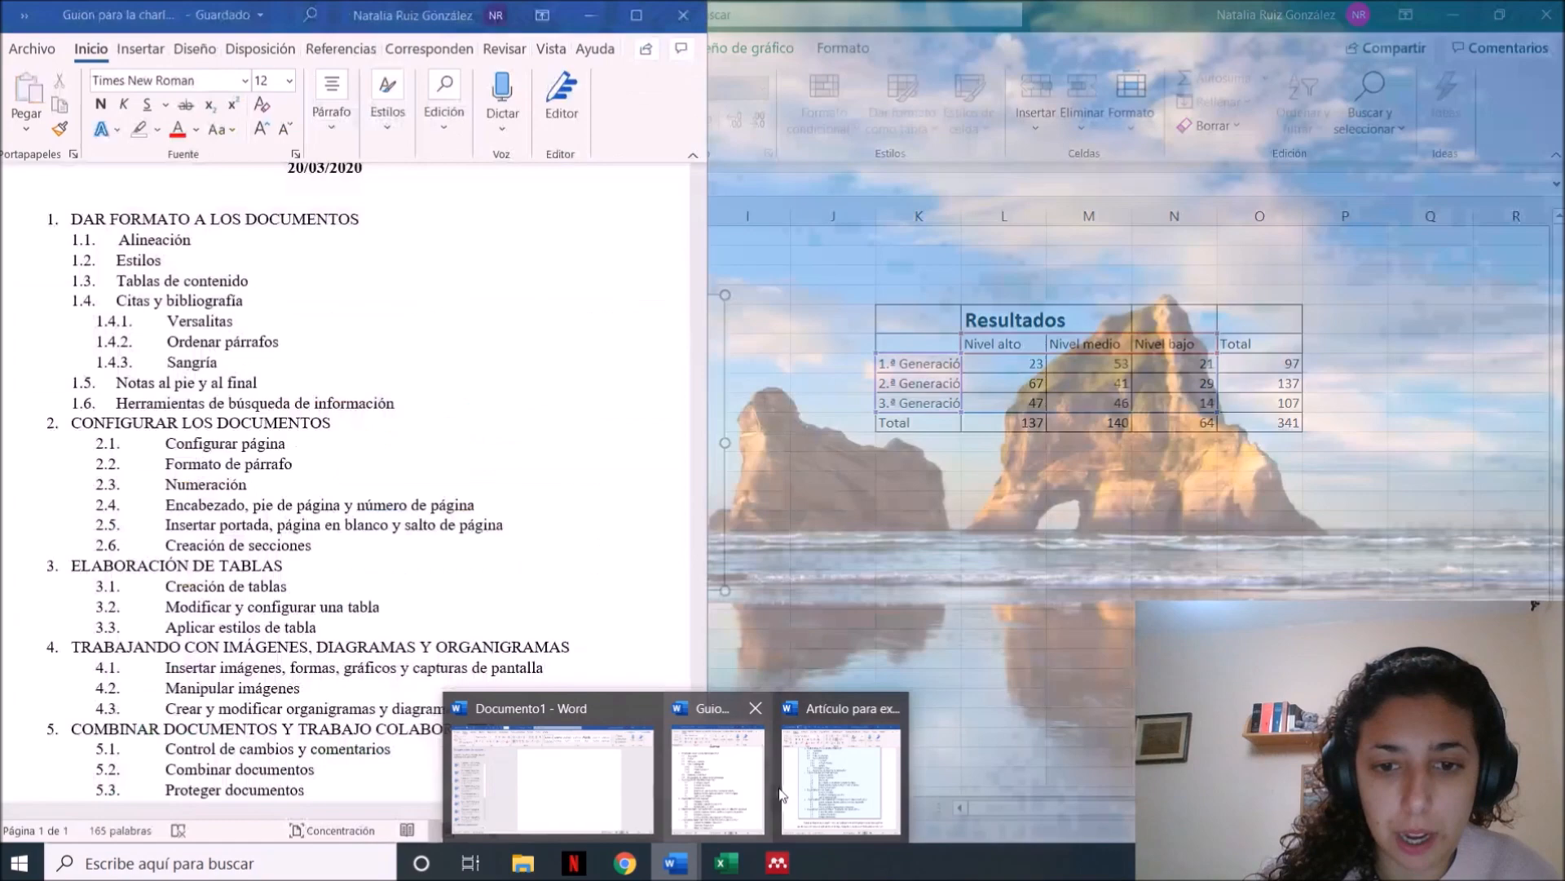
click(773, 787)
scroll(947, 735, down, 8)
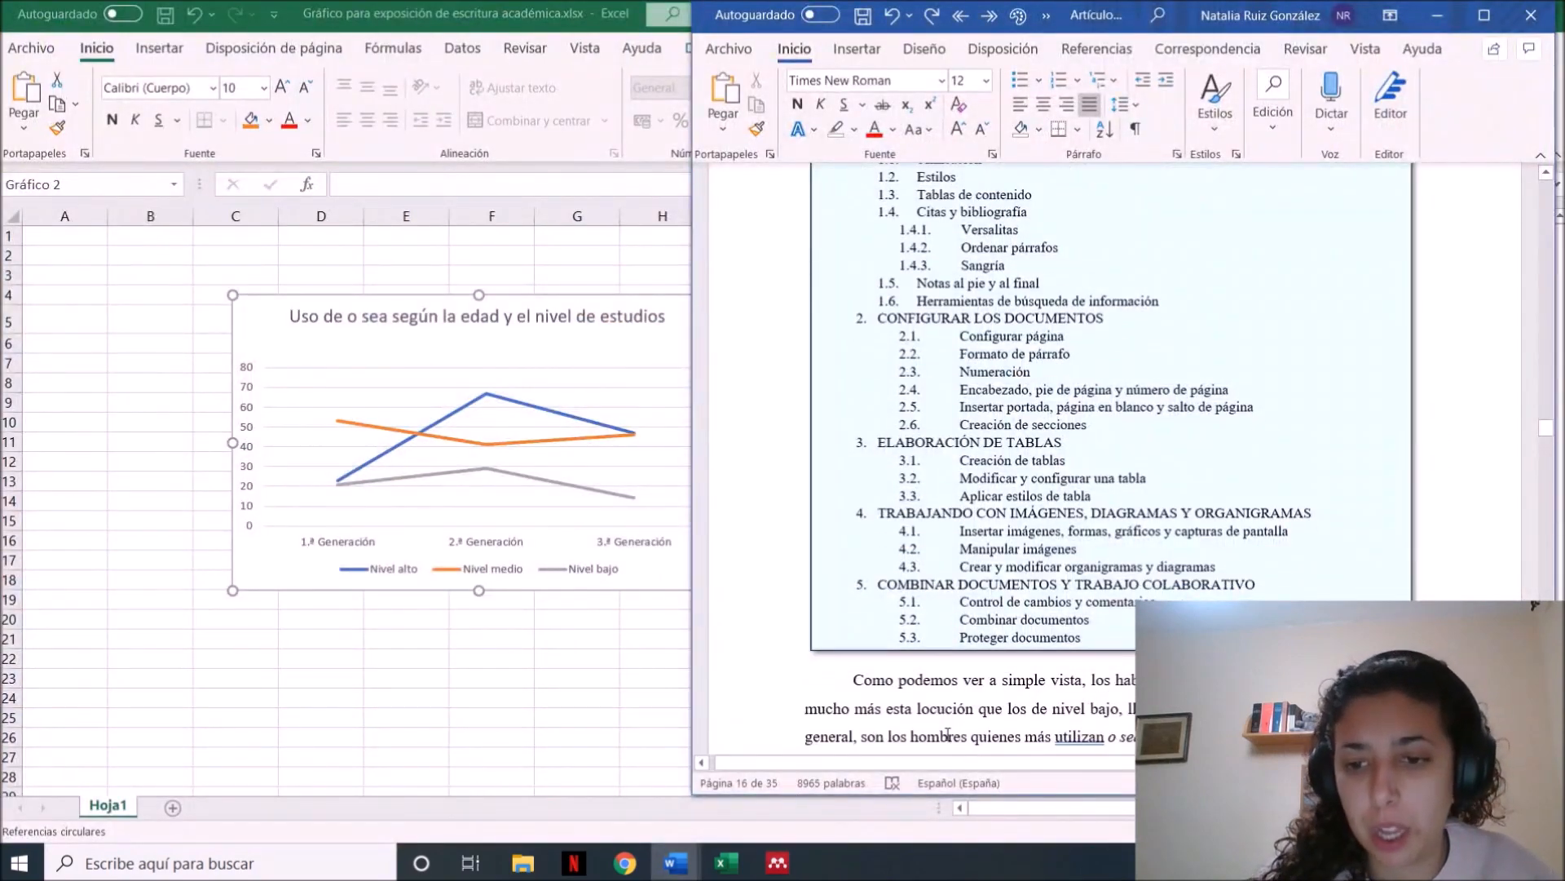
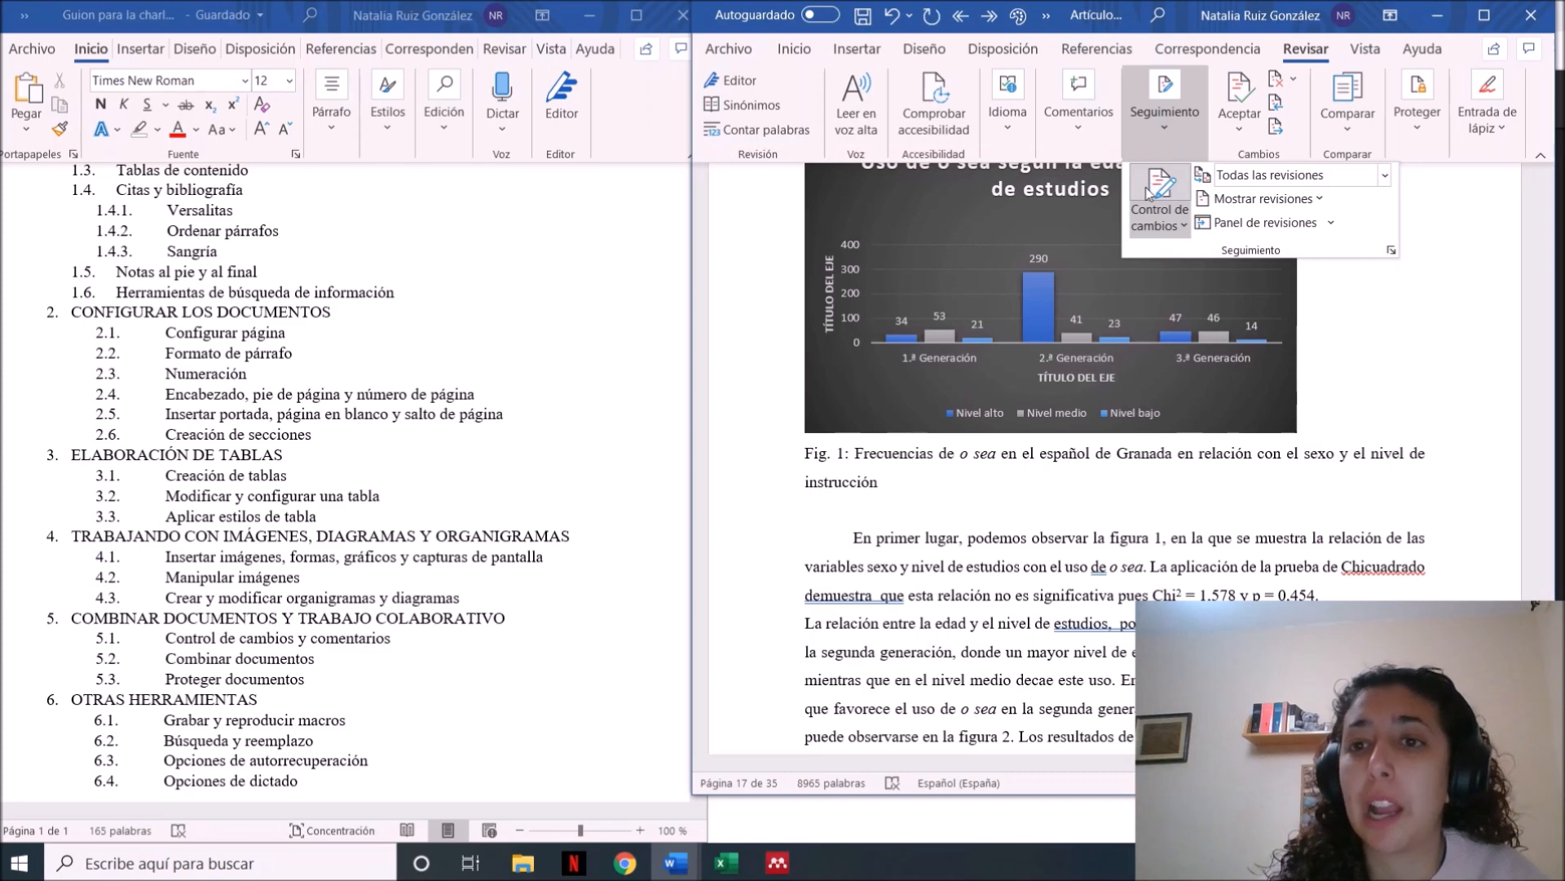
Add the test text "jfdjb" after "En primer lugar," below Fig. 1 with change tracking on
click(1247, 471)
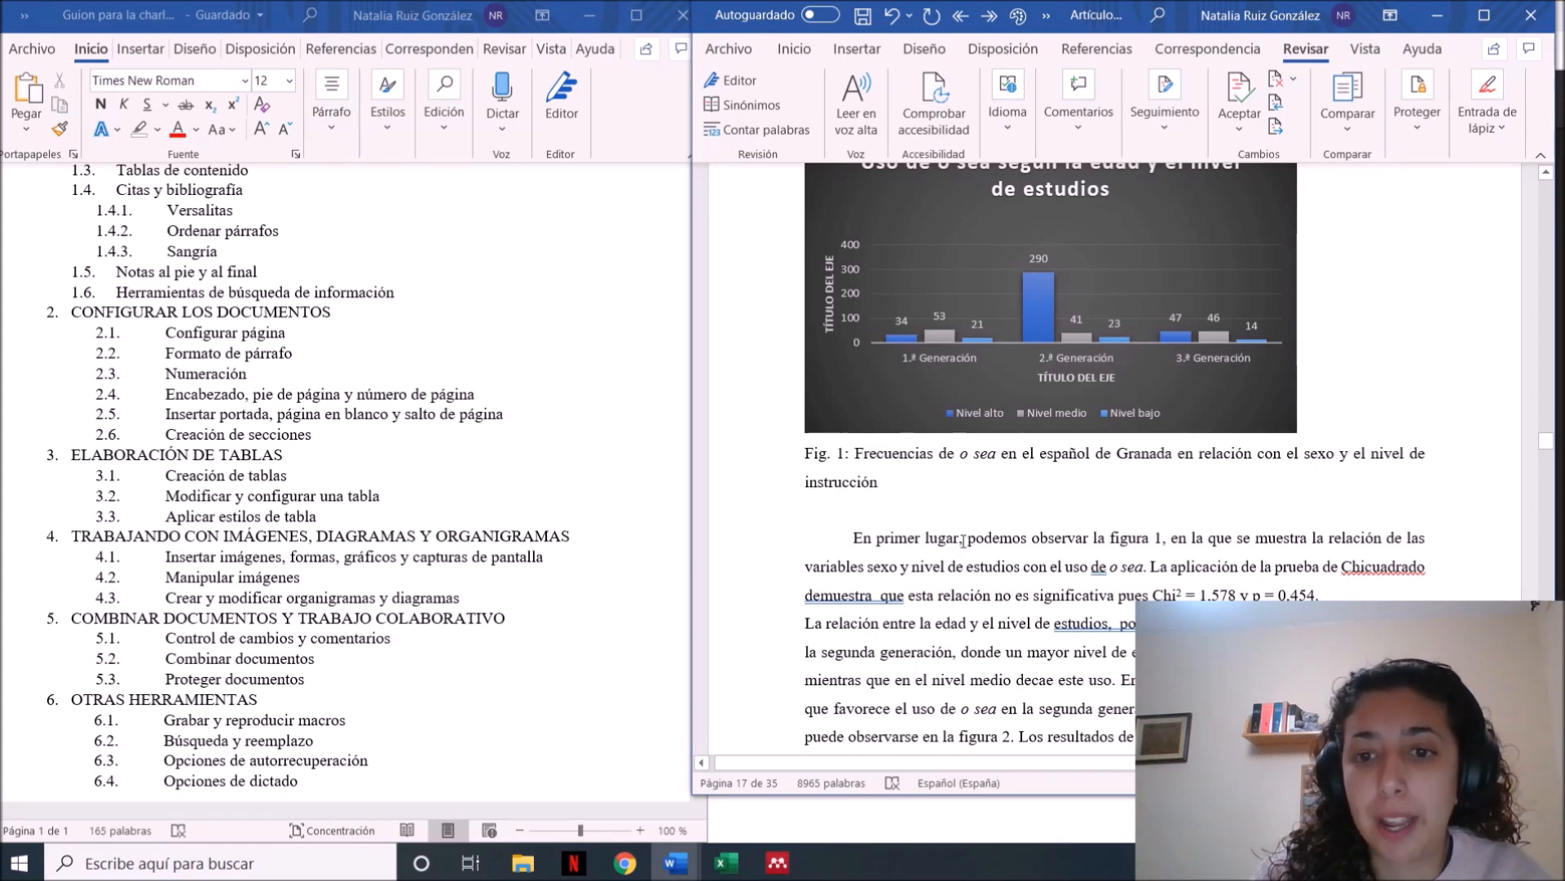
click(967, 538)
text(jfdjb)
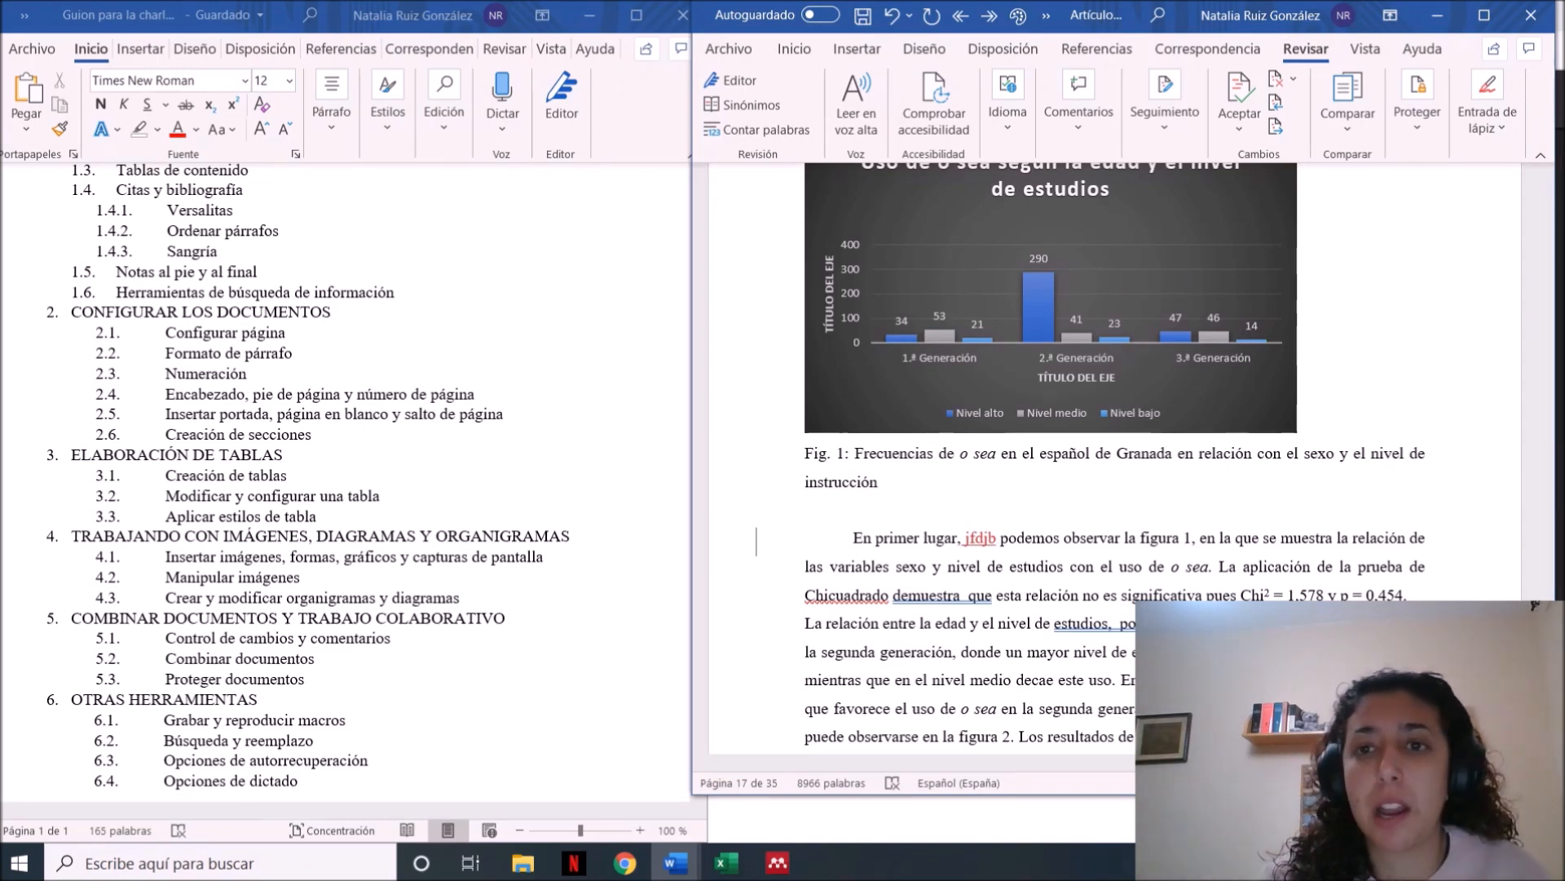
Attach the comment "Mejor usa la forma gráfico." to the words "observar la figura 1", with "gráfico" in italics
drag(1192, 538, 1090, 544)
click(1072, 130)
click(1076, 192)
key(Caps_Lock)
text(M)
key(Caps_Lock)
text(ejor usa f)
key(BackSpace)
text(la forma)
key(ctrl+k)
text(gr)
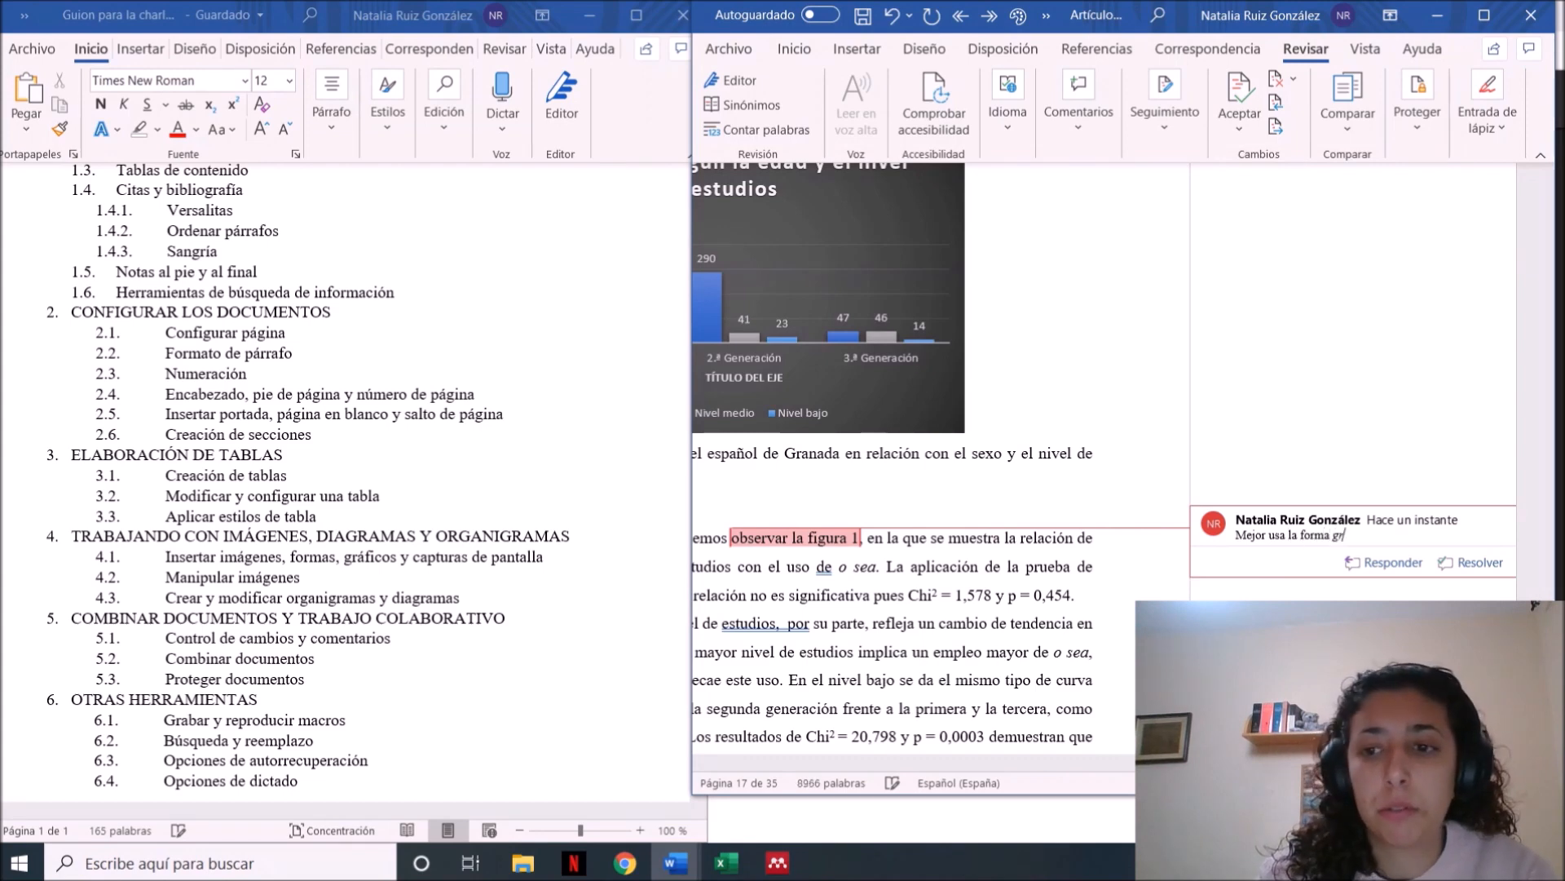
text(áfico.)
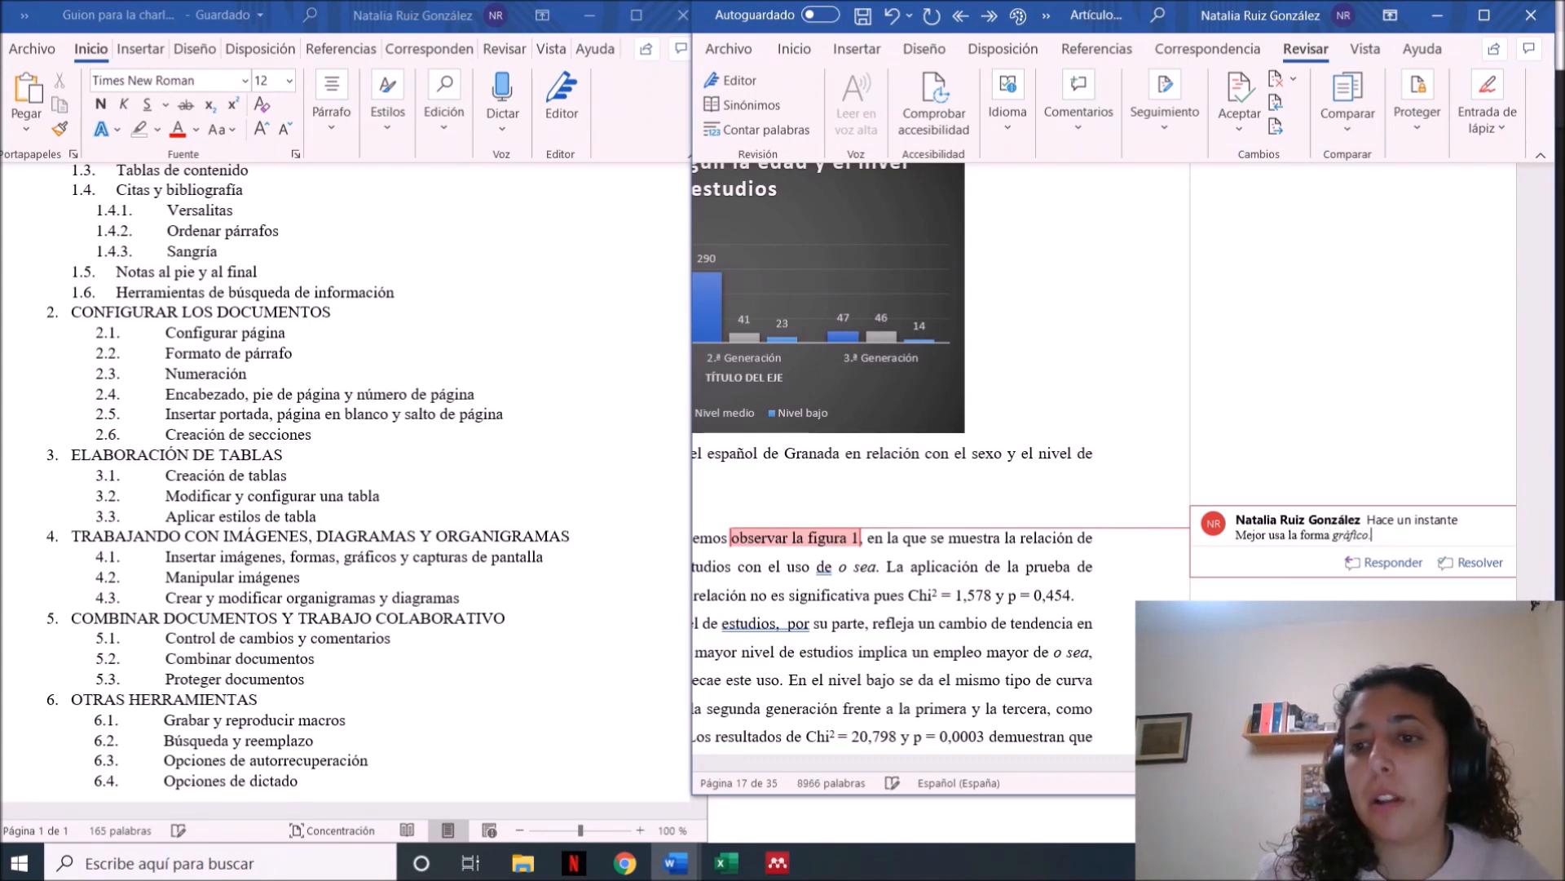
click(1123, 623)
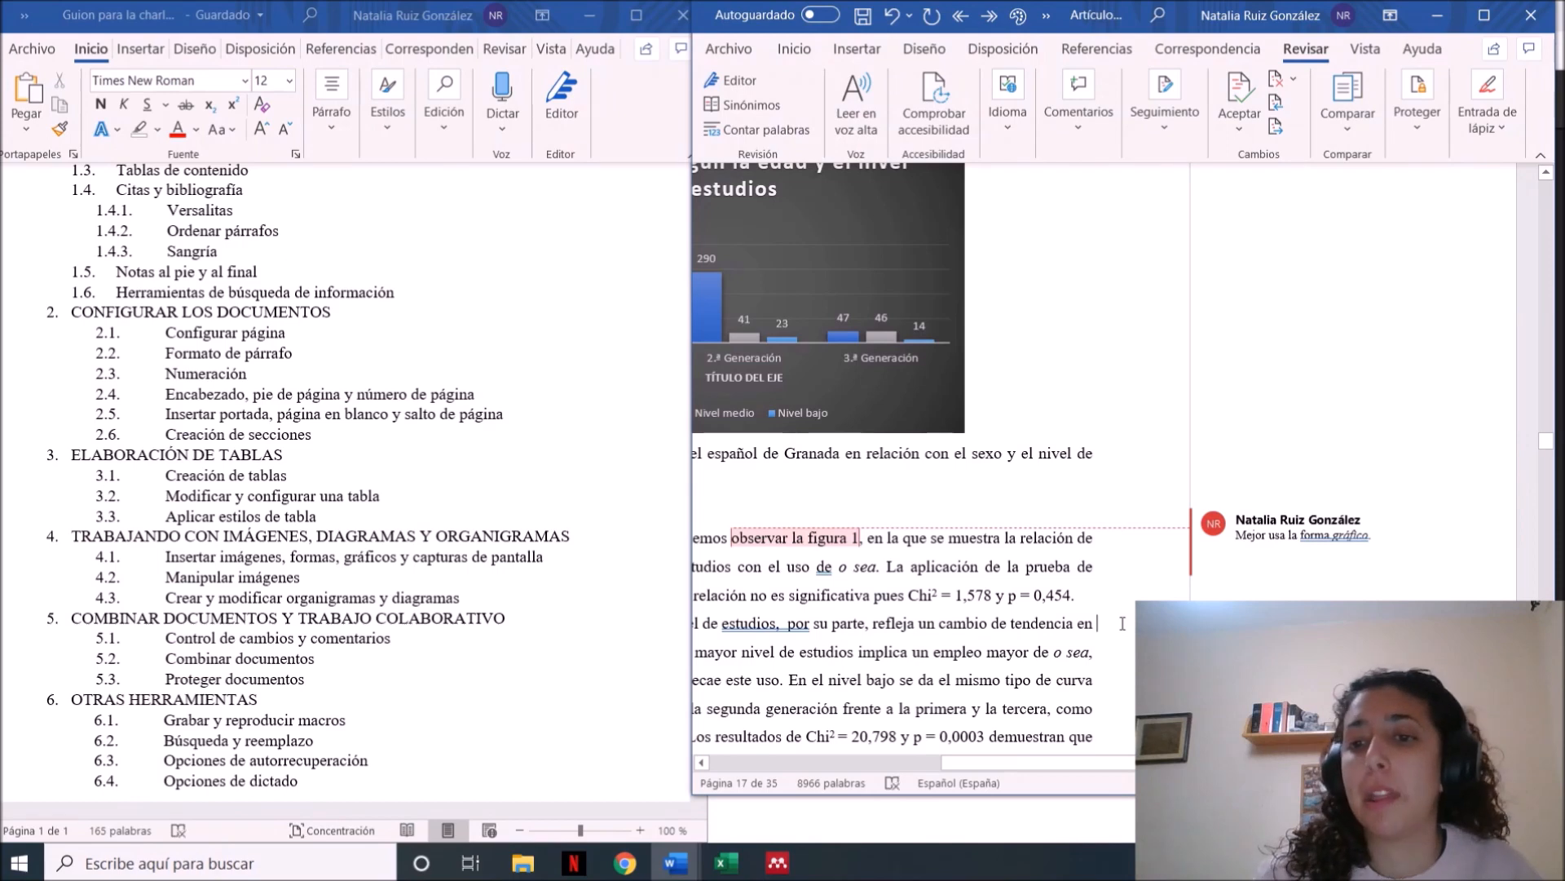
click(1354, 522)
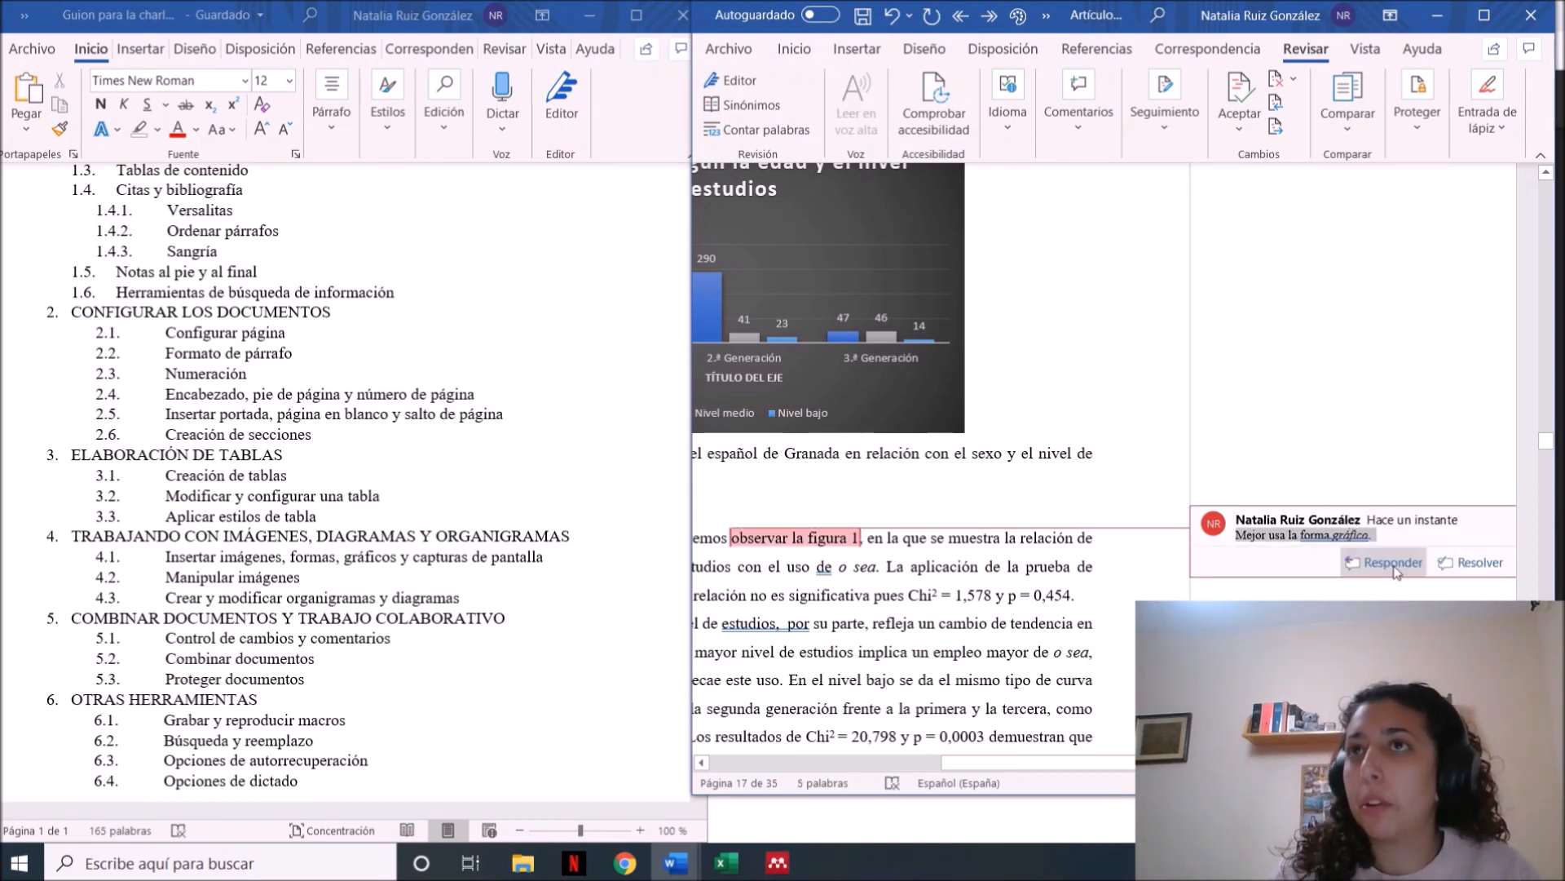
click(764, 540)
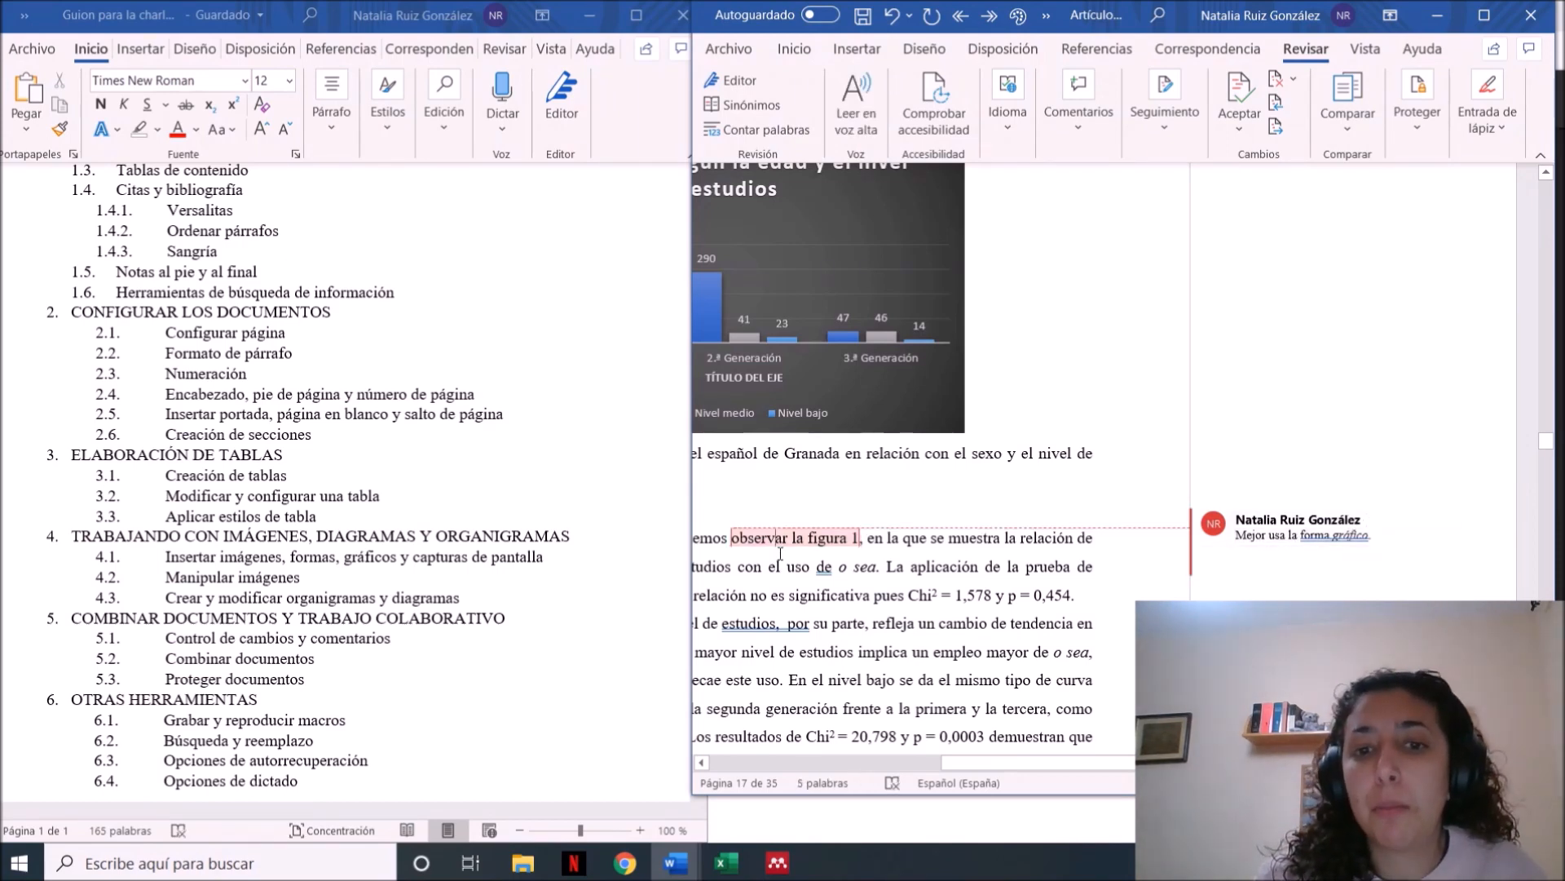
Accept the tracked insertion of "jfdjb" in the paragraph below Fig. 1
key(Left)
key(Left)
key(Left)
key(Left)
key(Left)
key(Left)
key(Left)
key(Left)
key(Left)
key(Left)
key(Left)
key(Left)
key(Left)
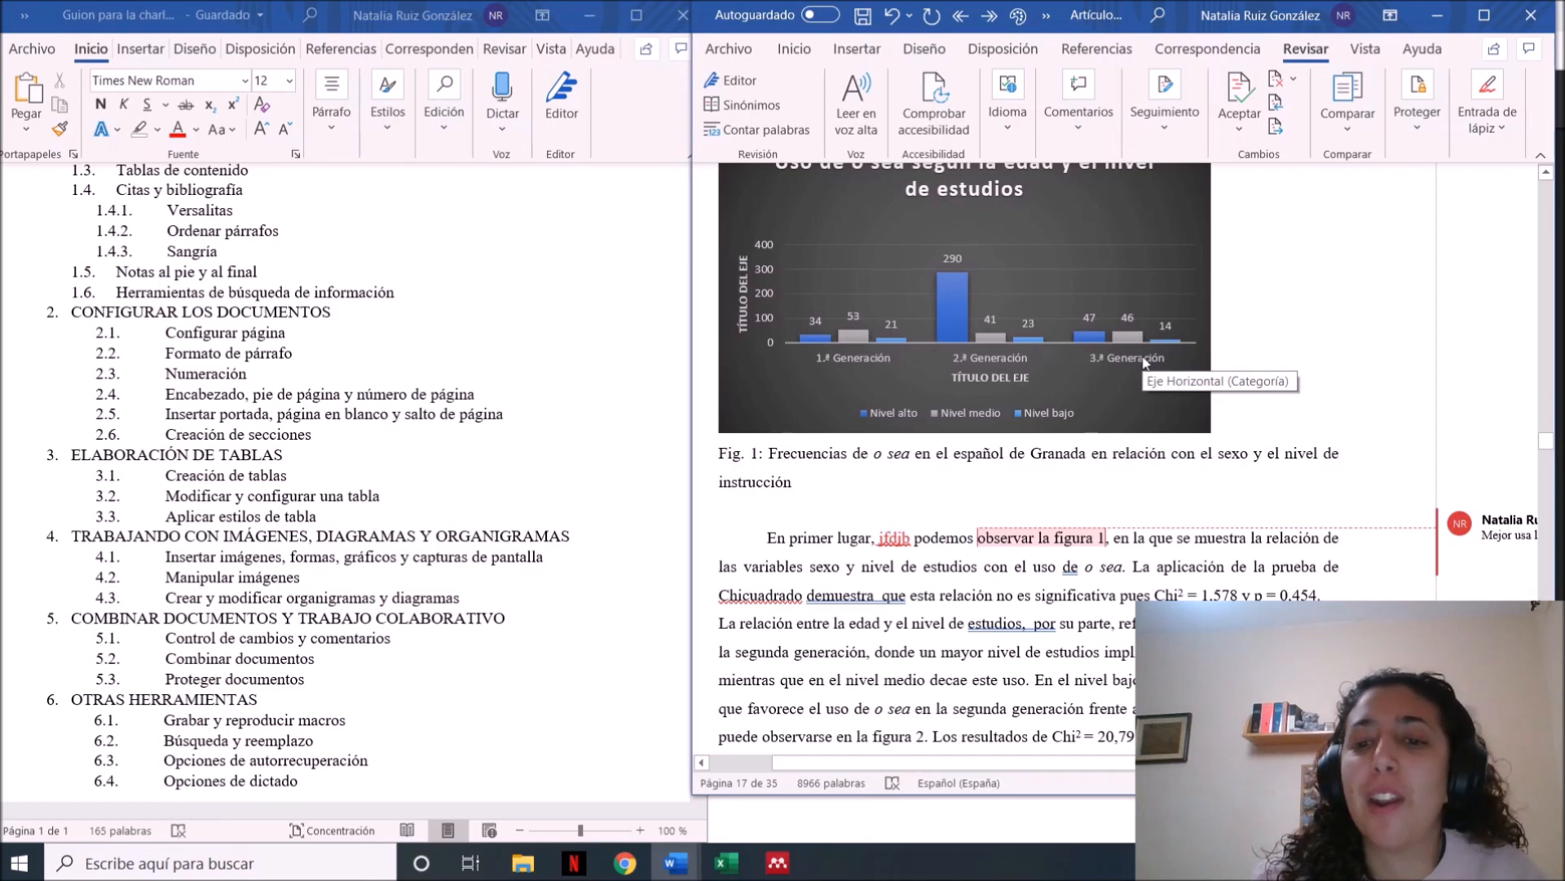
click(1241, 95)
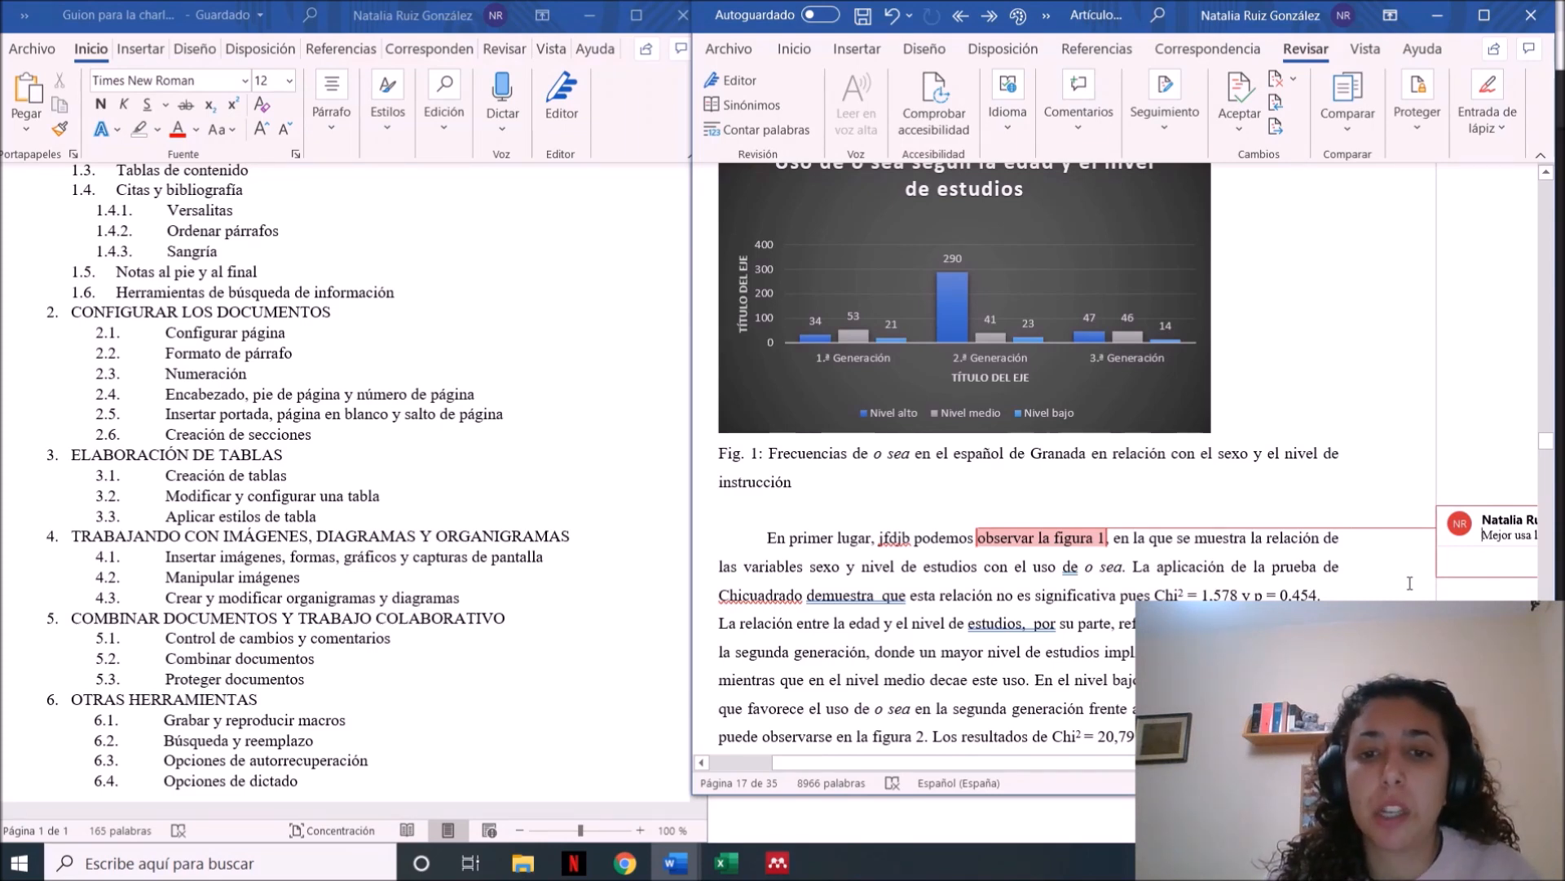
Delete "jfdjb" as a tracked change, accept the deletion and remove the leftover extra space before "podemos"
click(908, 544)
key(BackSpace)
key(BackSpace)
key(BackSpace)
key(BackSpace)
key(BackSpace)
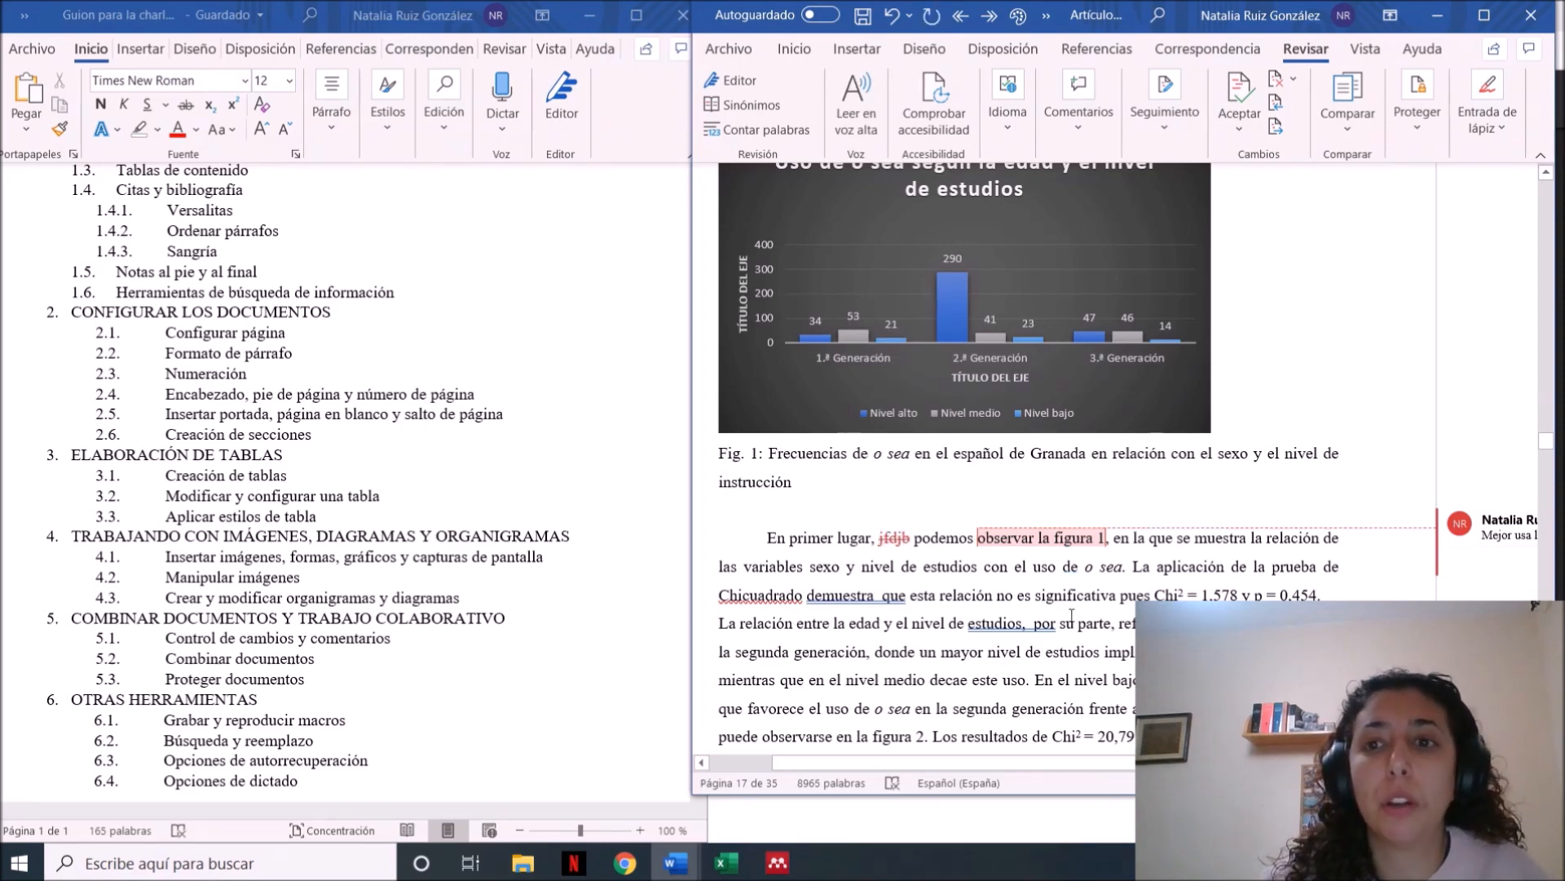
click(1252, 91)
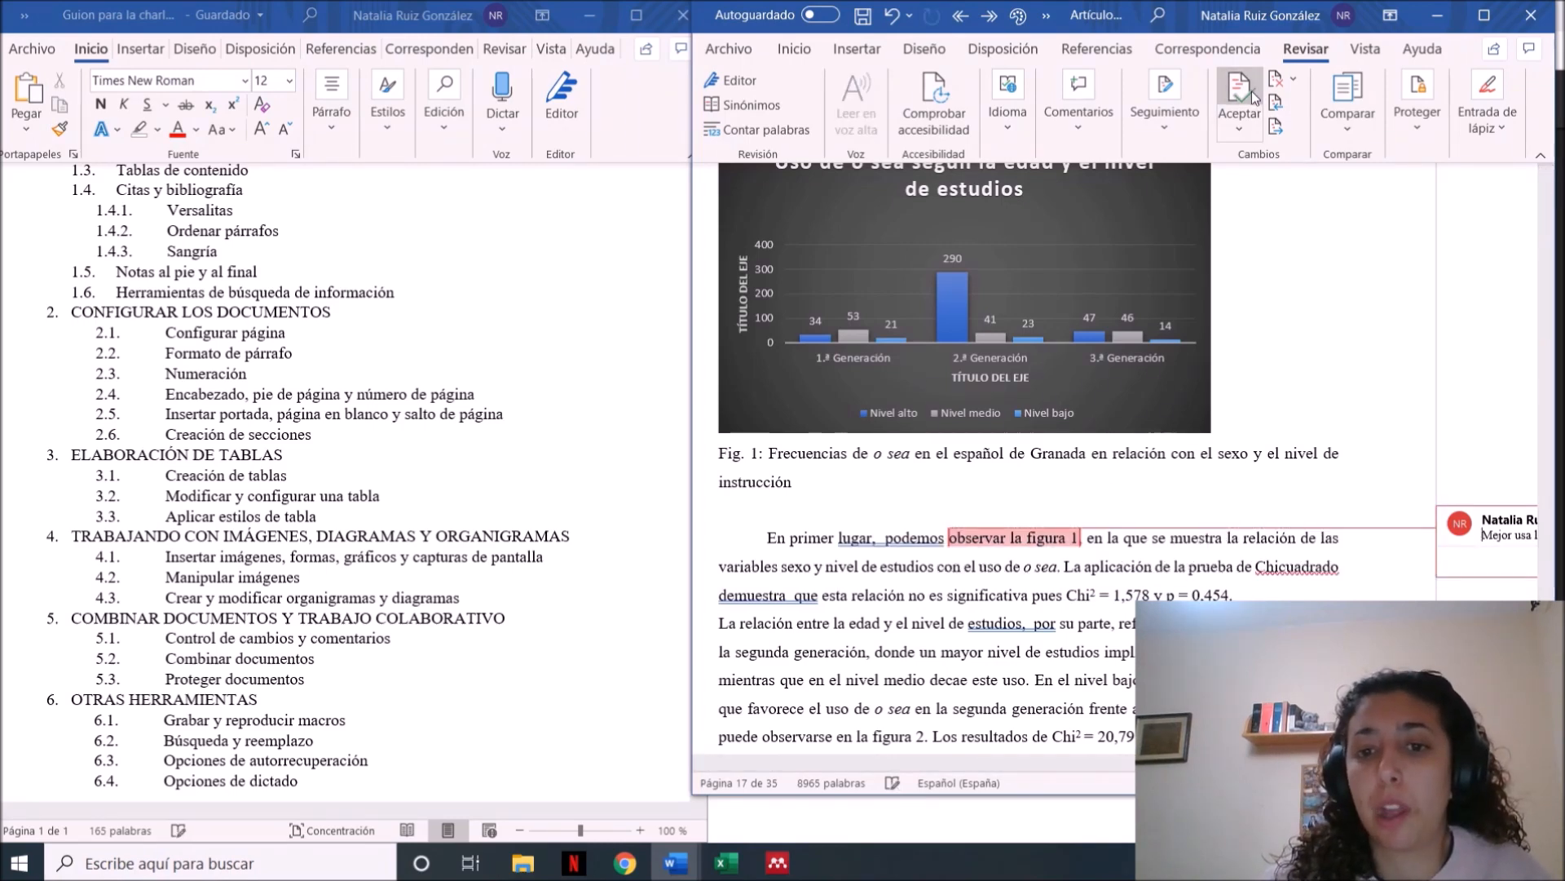
click(882, 538)
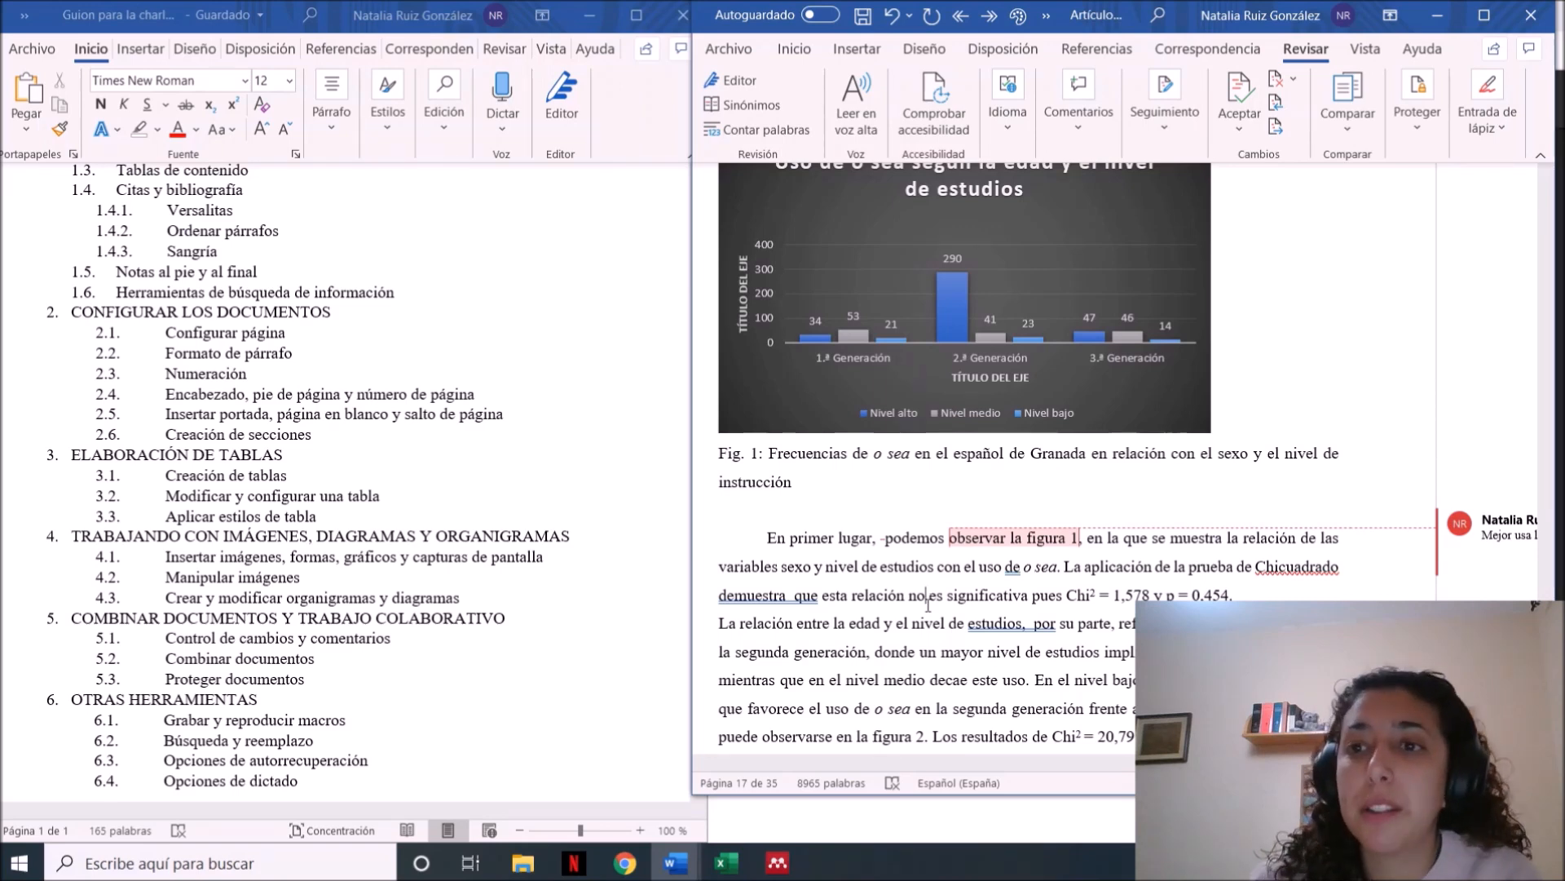
Examine the options for comparing and combining documents and the one for restricting editing of the article
click(1375, 142)
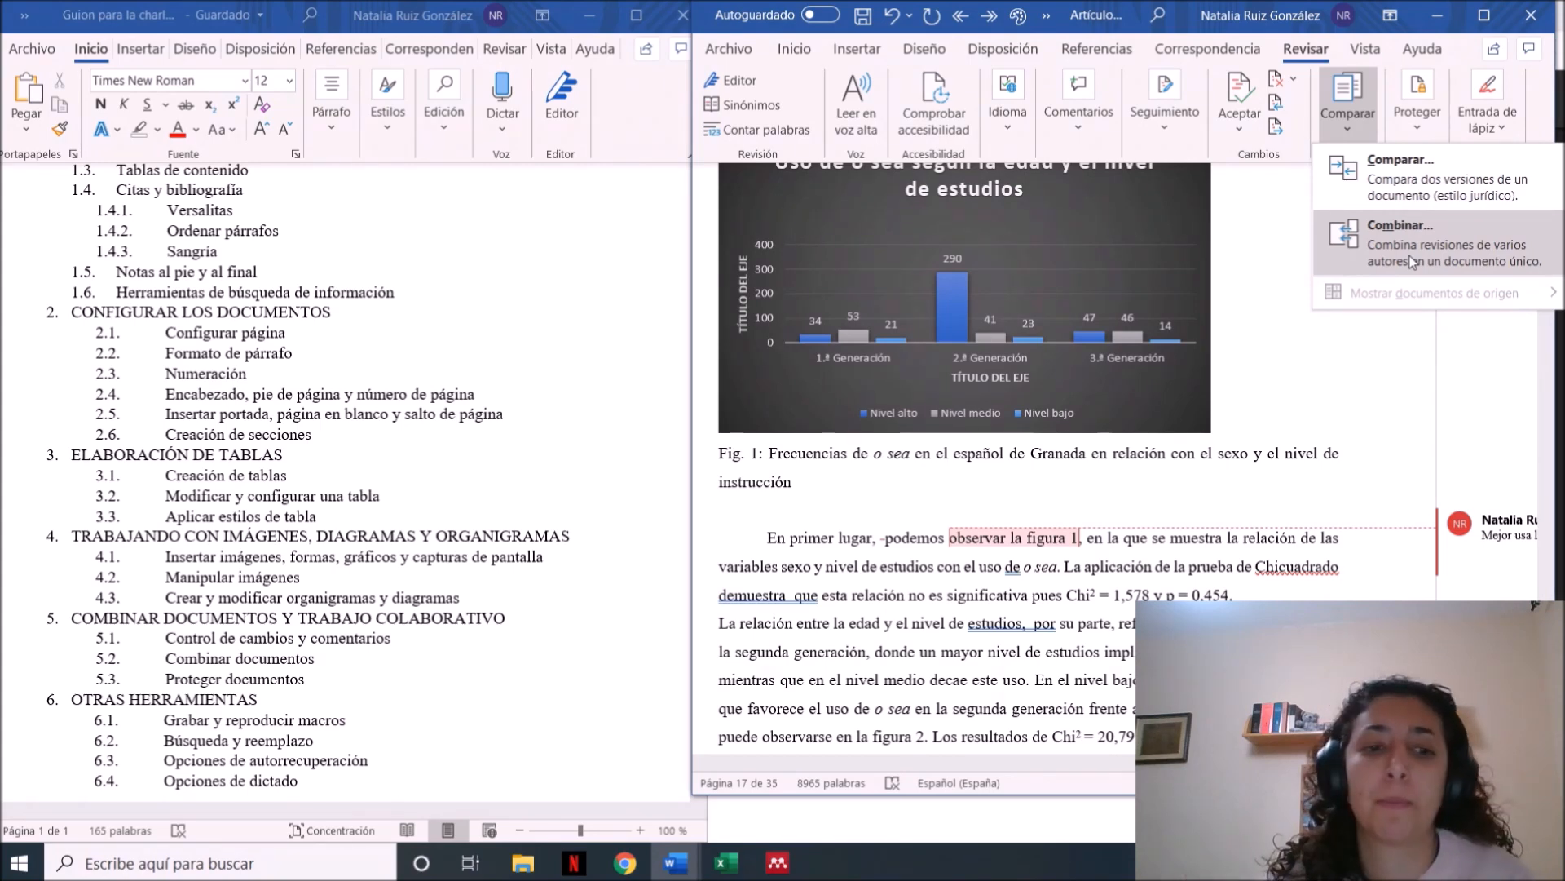
click(423, 590)
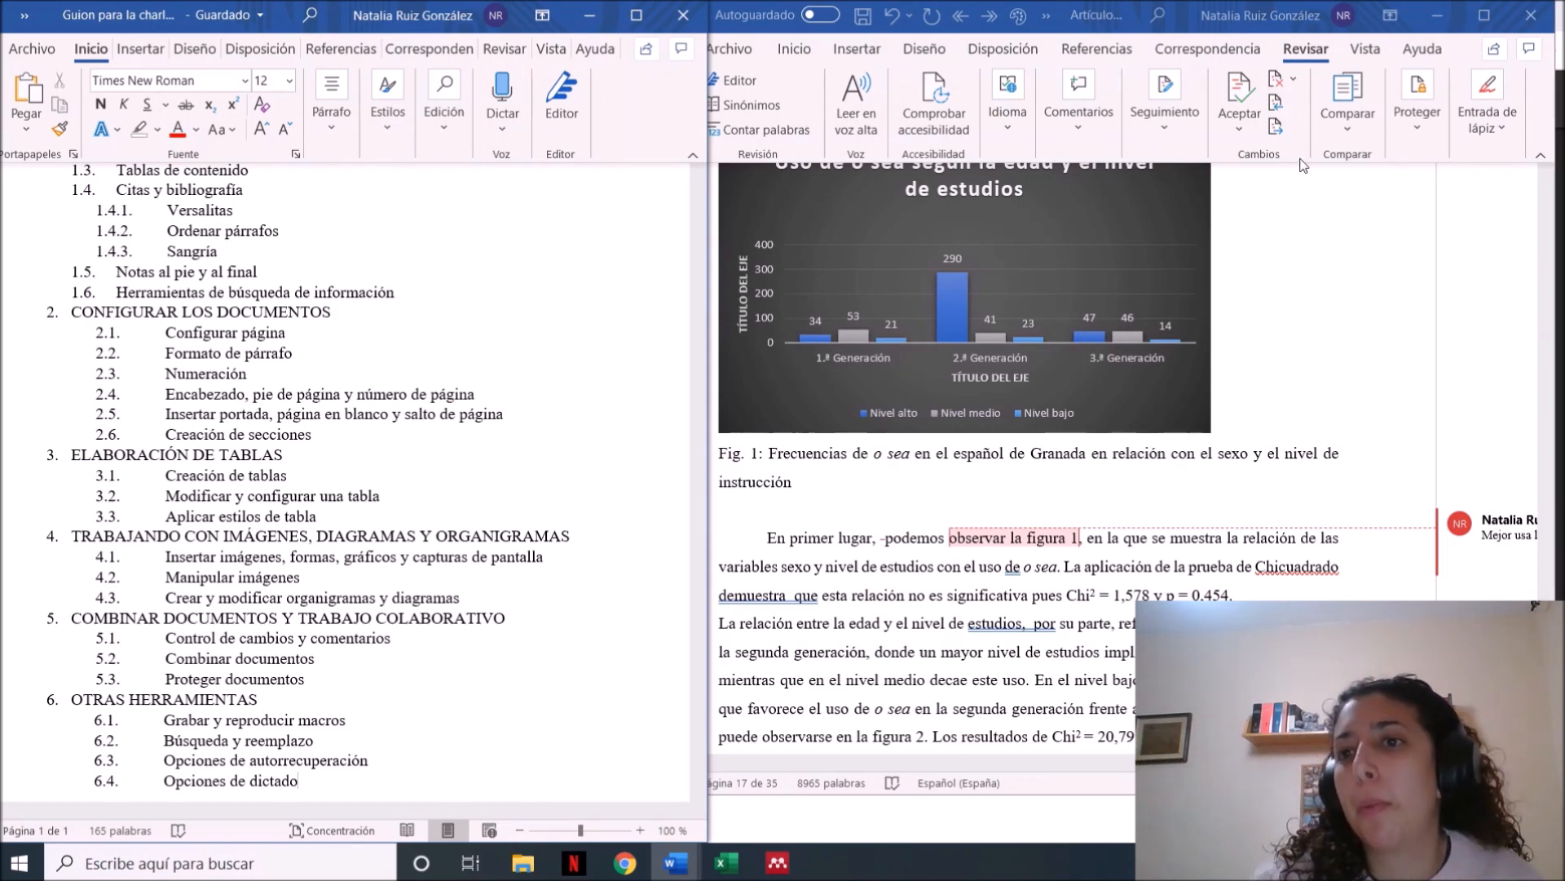
click(1430, 134)
click(1430, 134)
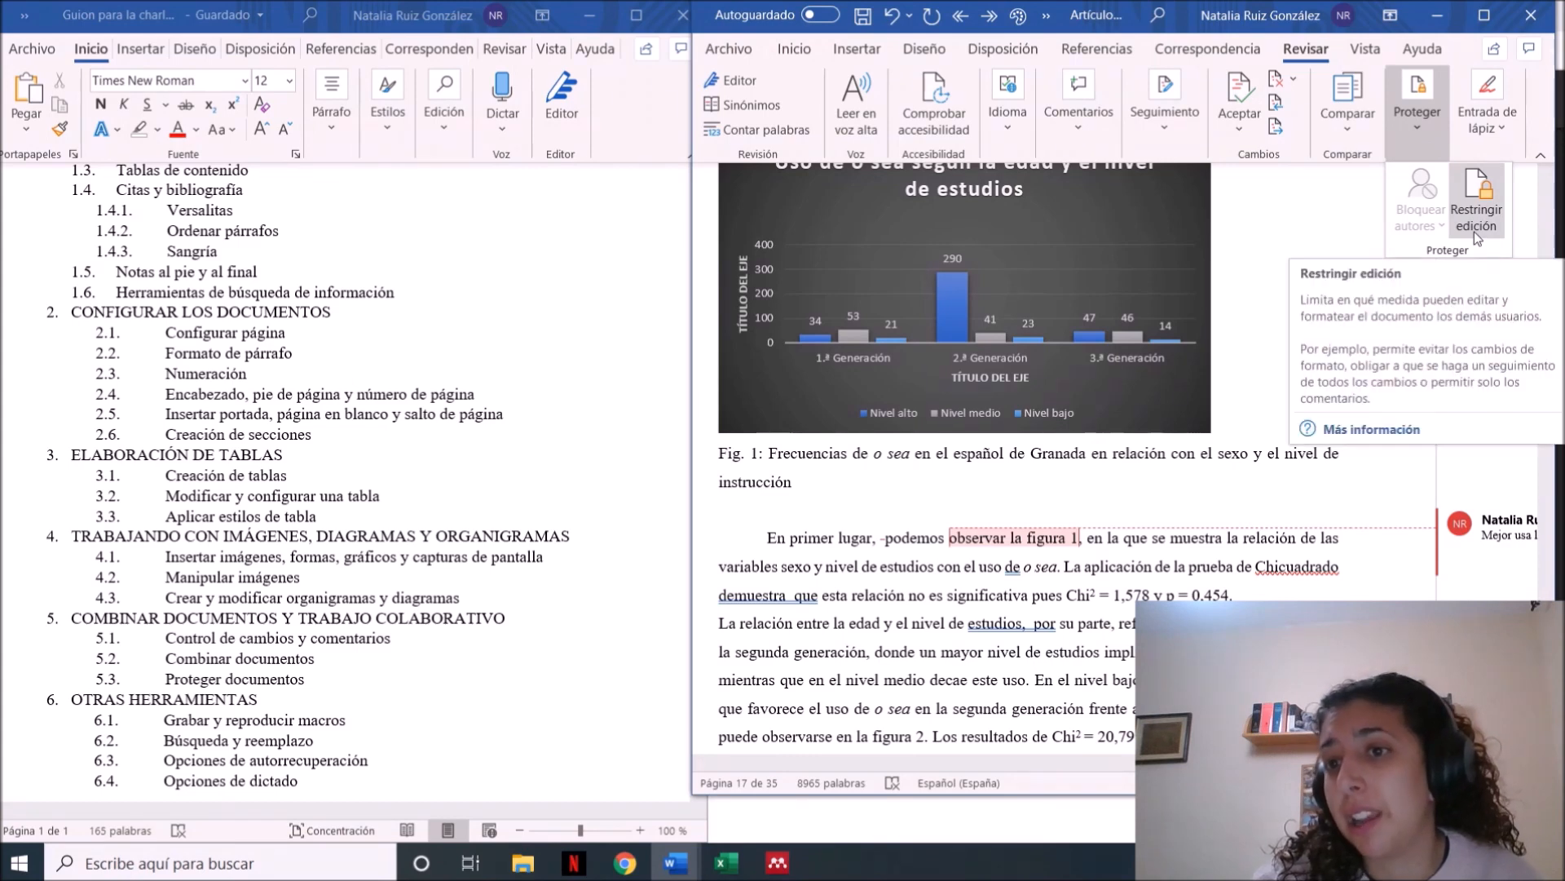
click(1356, 224)
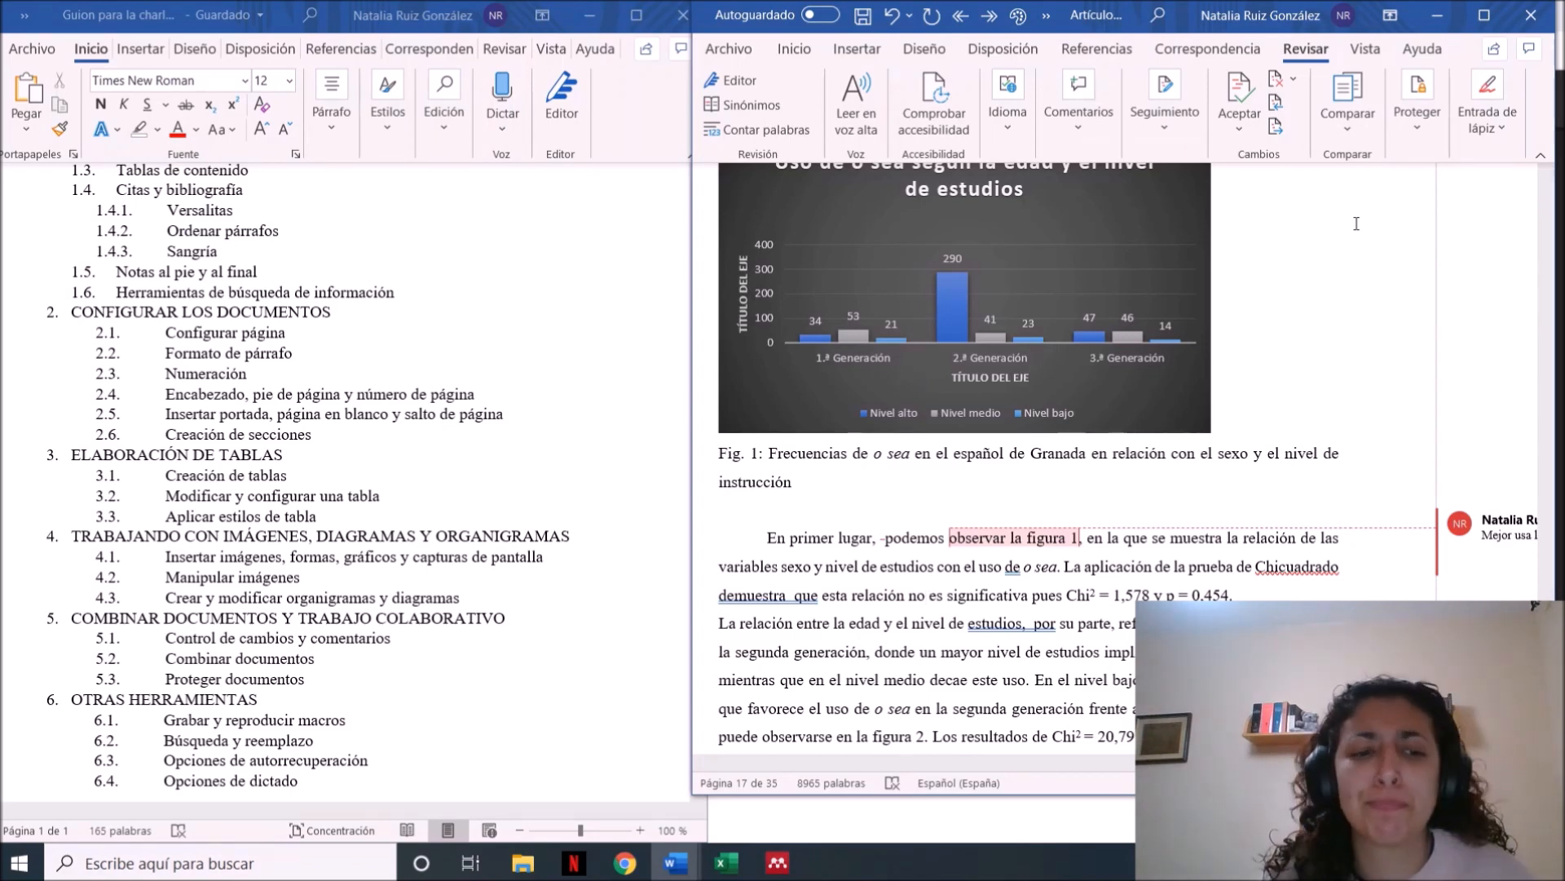
click(335, 718)
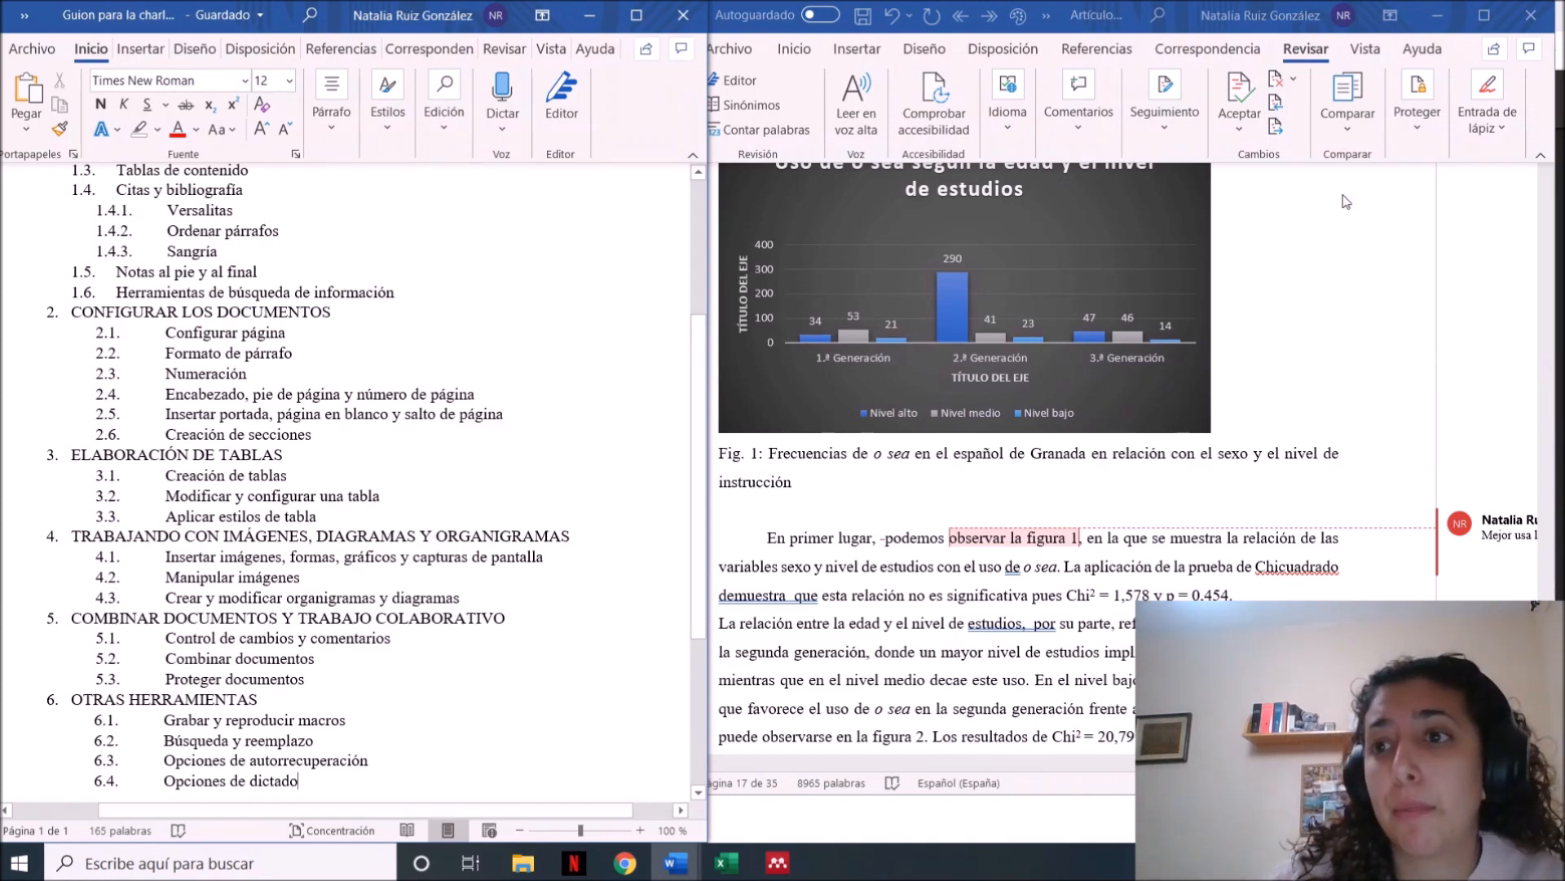
Maximize the article window and set up a new macro recording available to all documents
click(1483, 15)
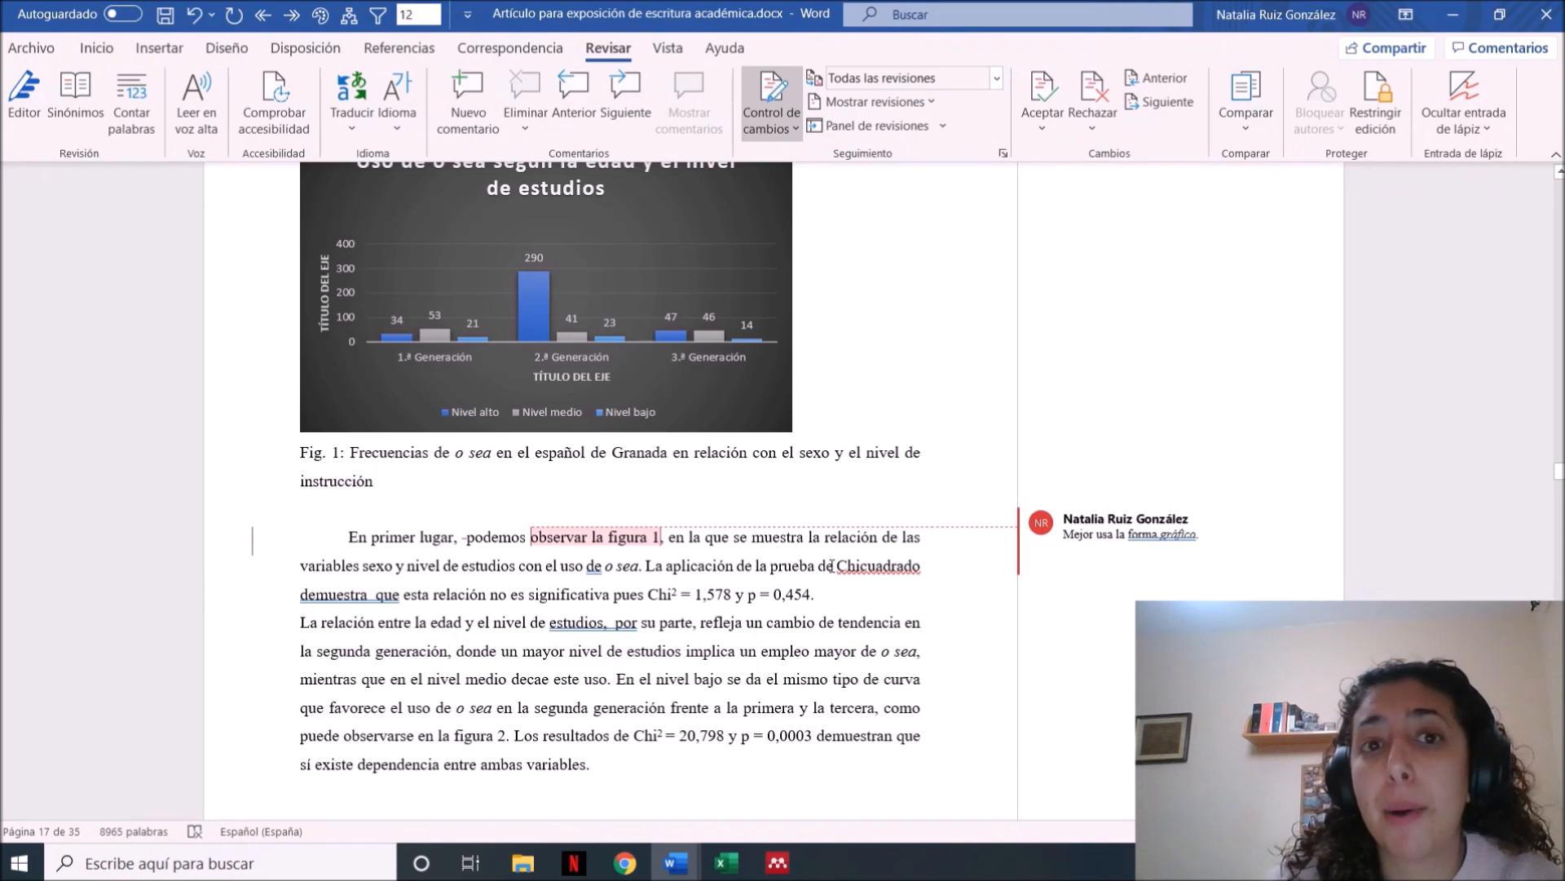
click(833, 565)
click(664, 51)
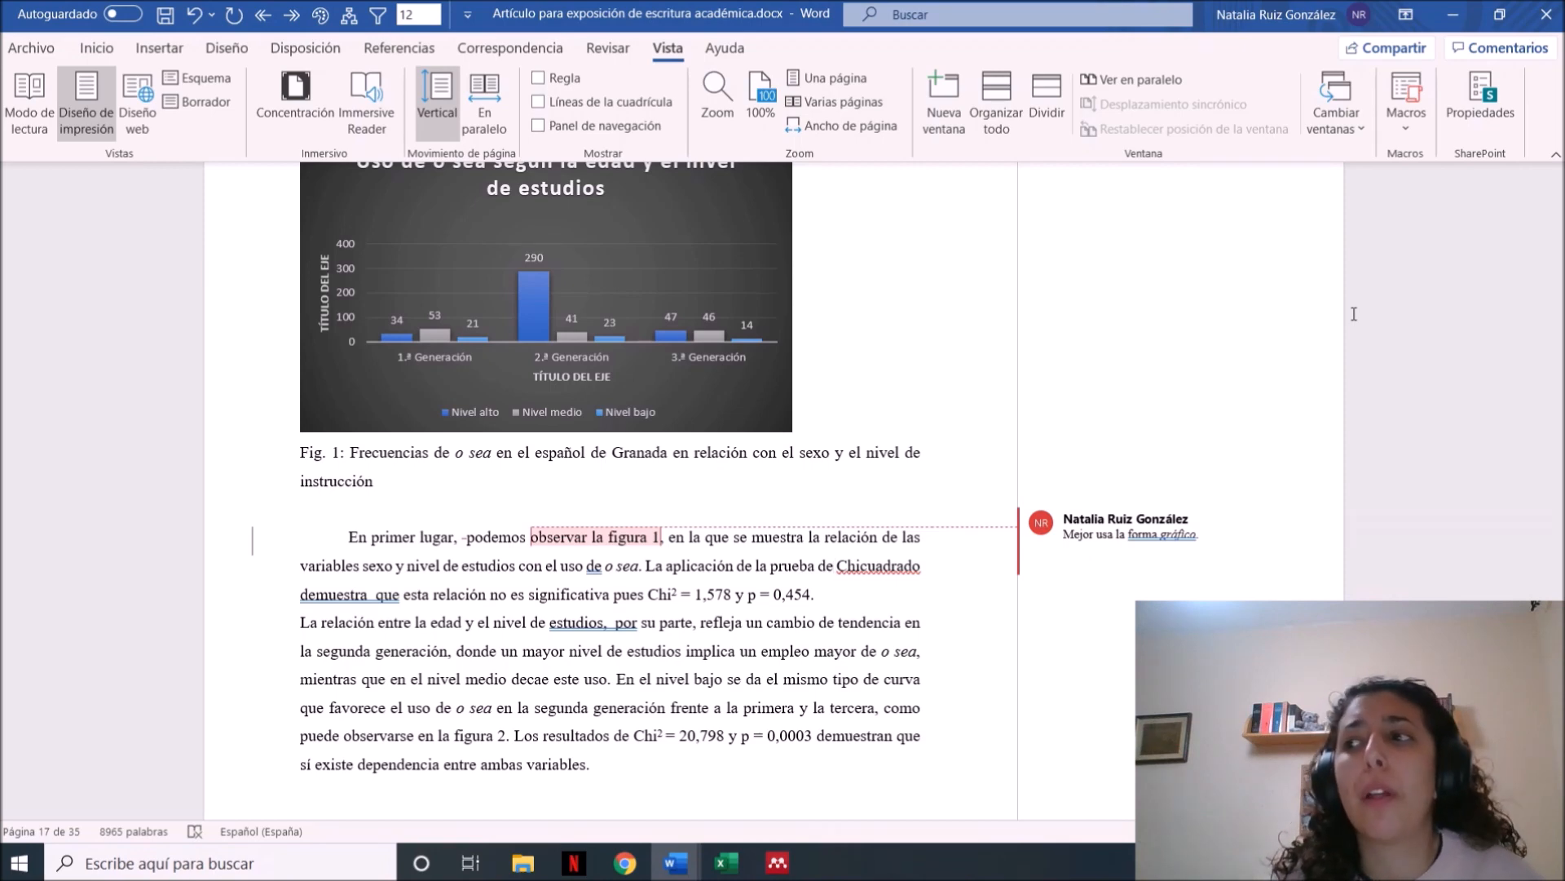
click(1409, 129)
click(1460, 187)
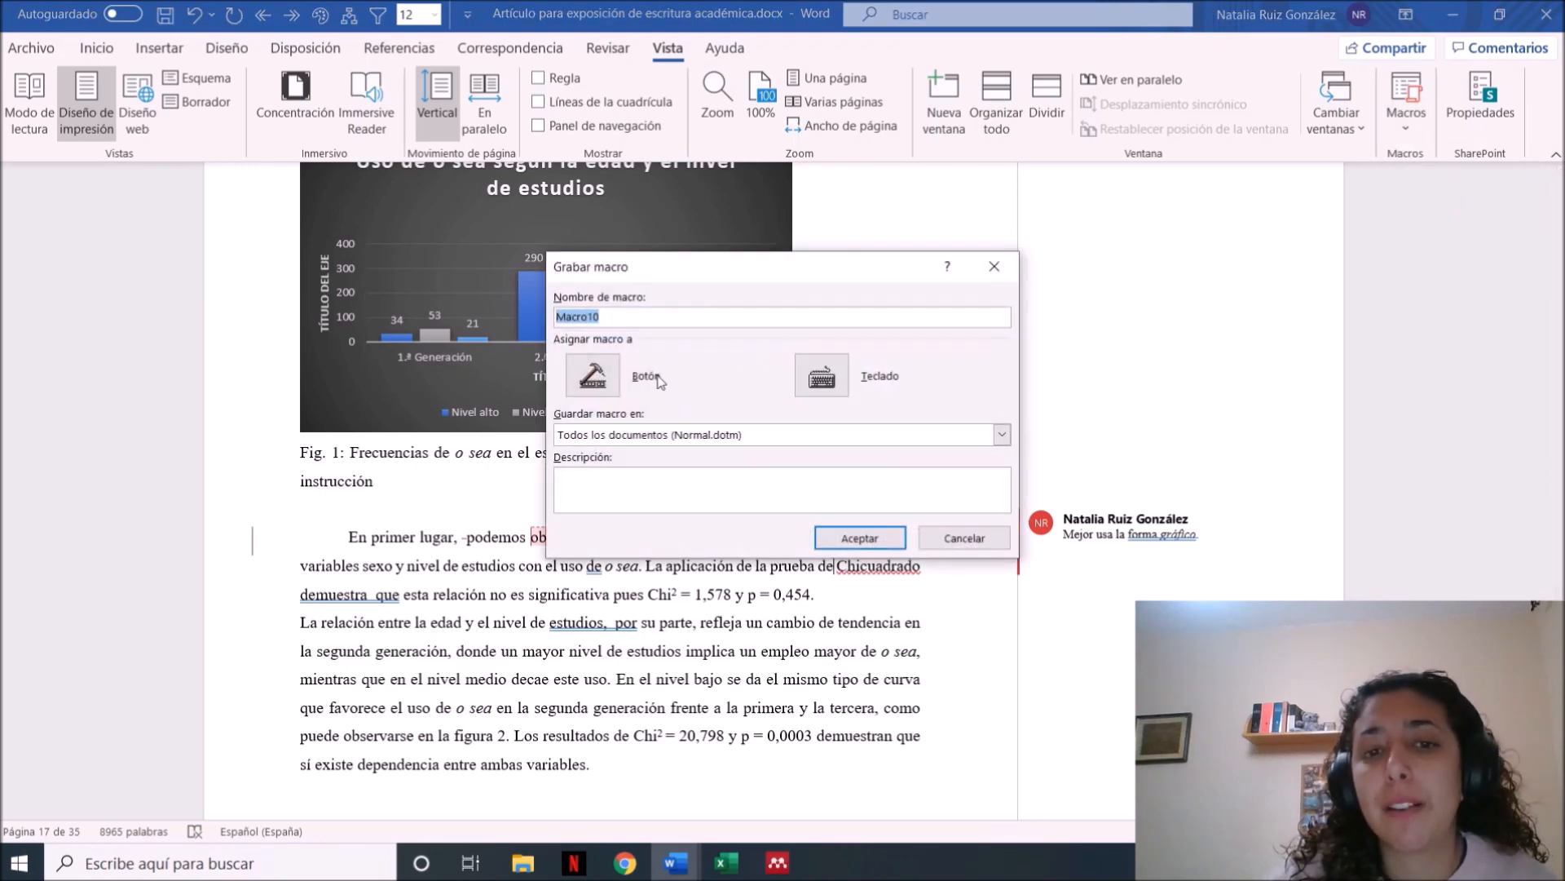
Assign the keyboard shortcut Ctrl+ñ to the new macro and start recording it
click(821, 376)
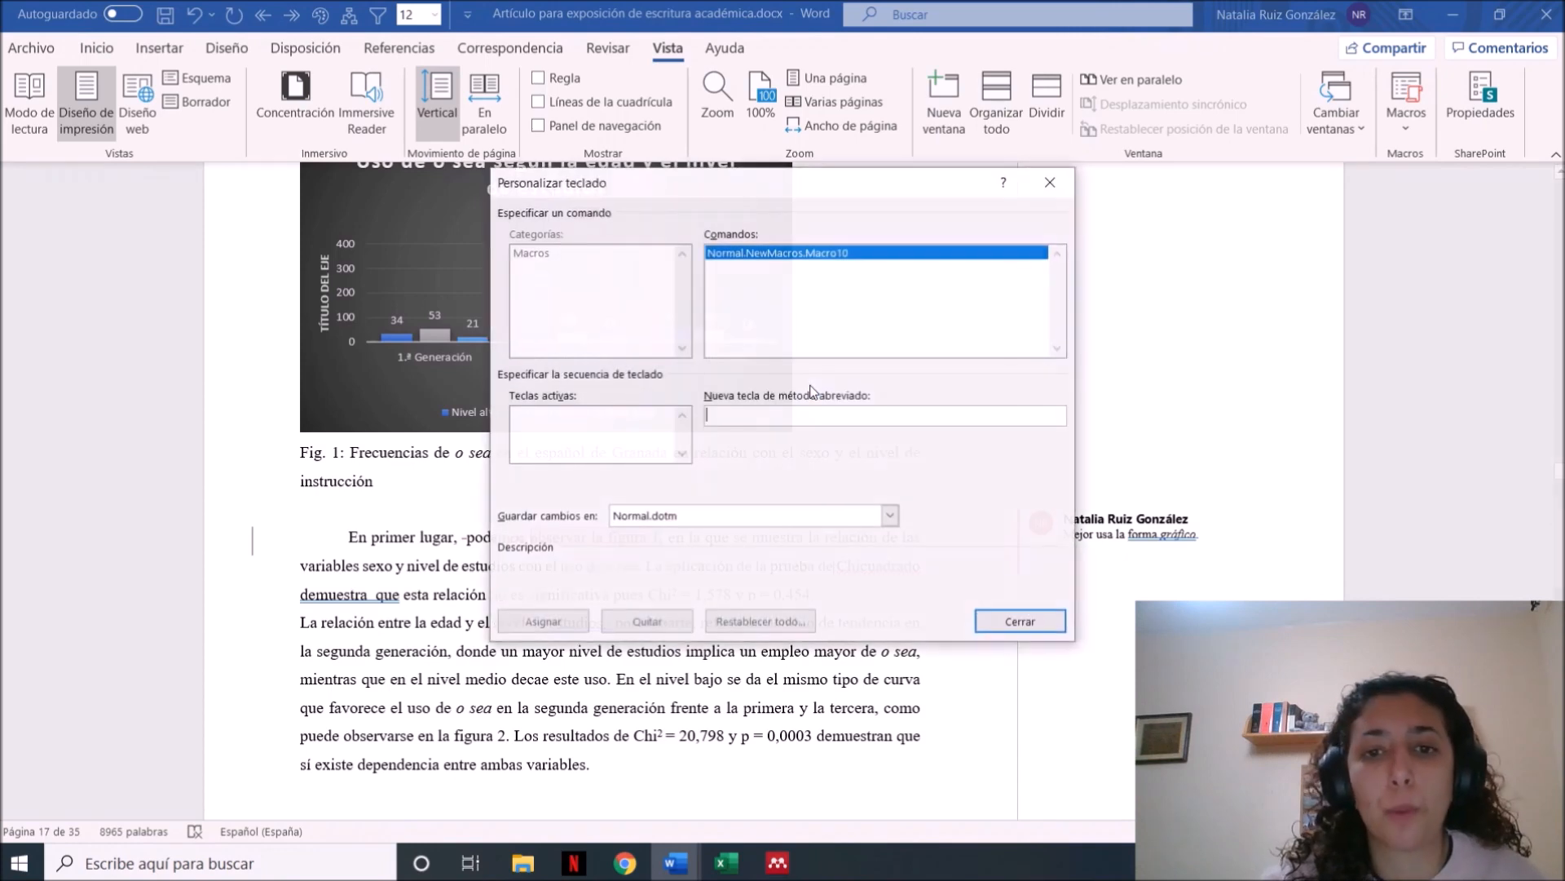
click(799, 419)
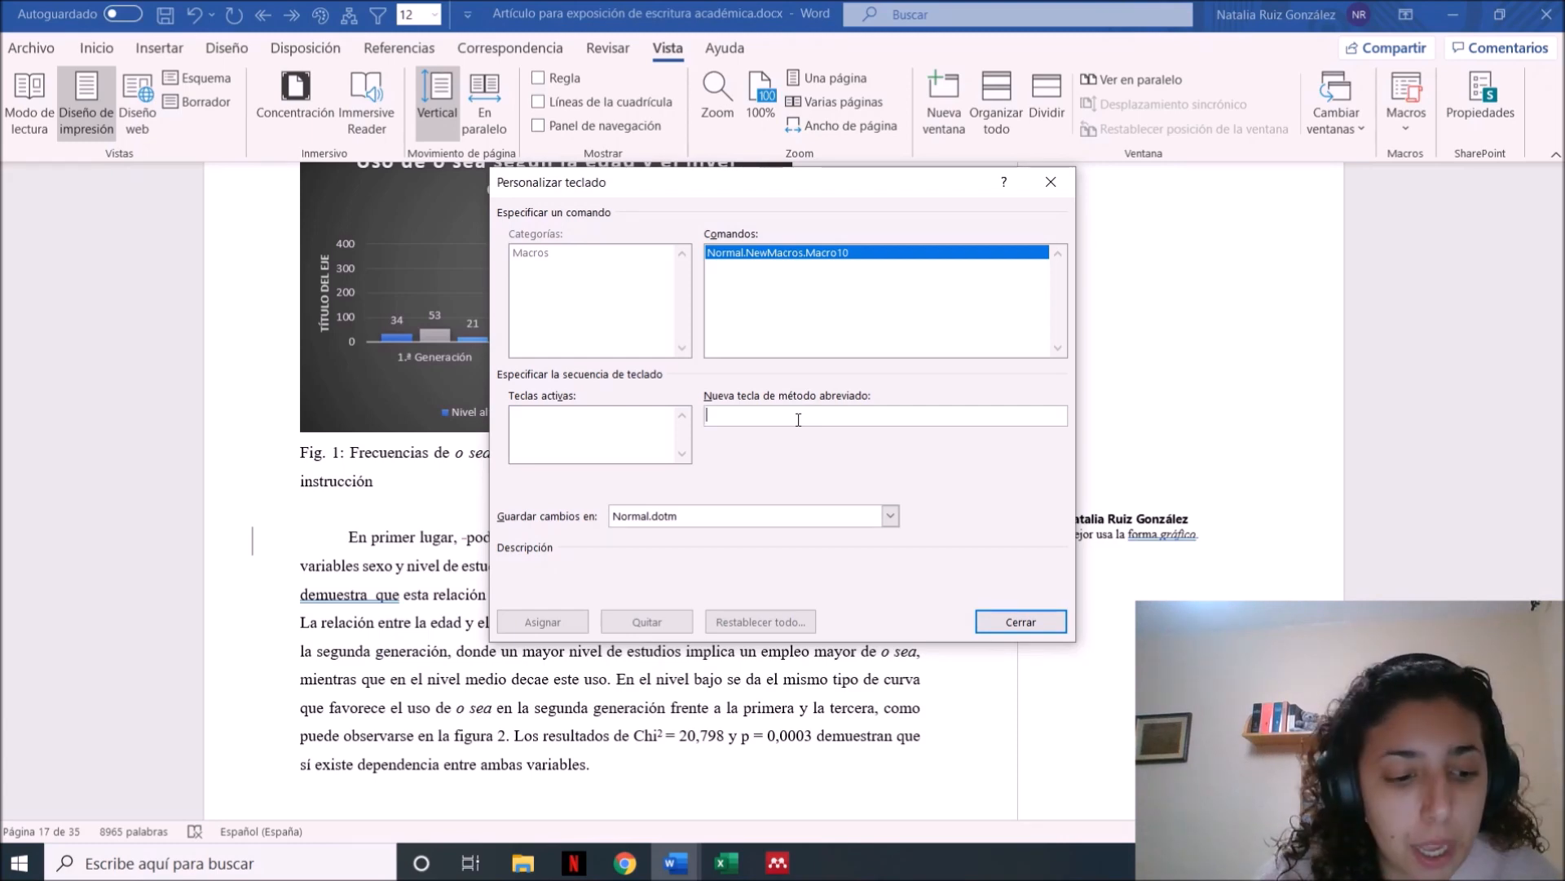
key(ctrl+l)
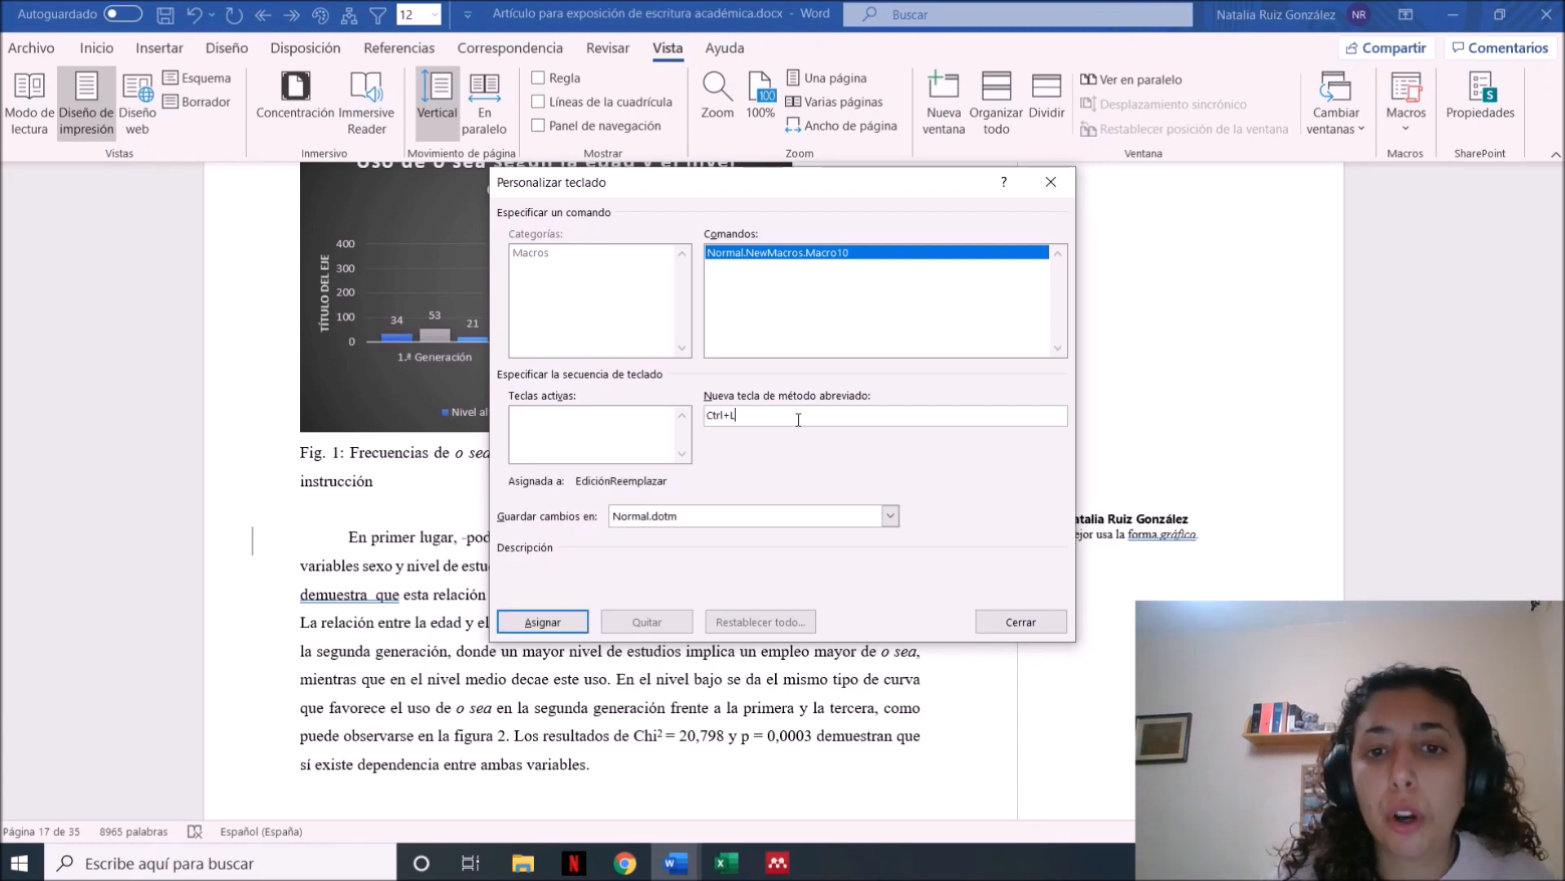
key(BackSpace)
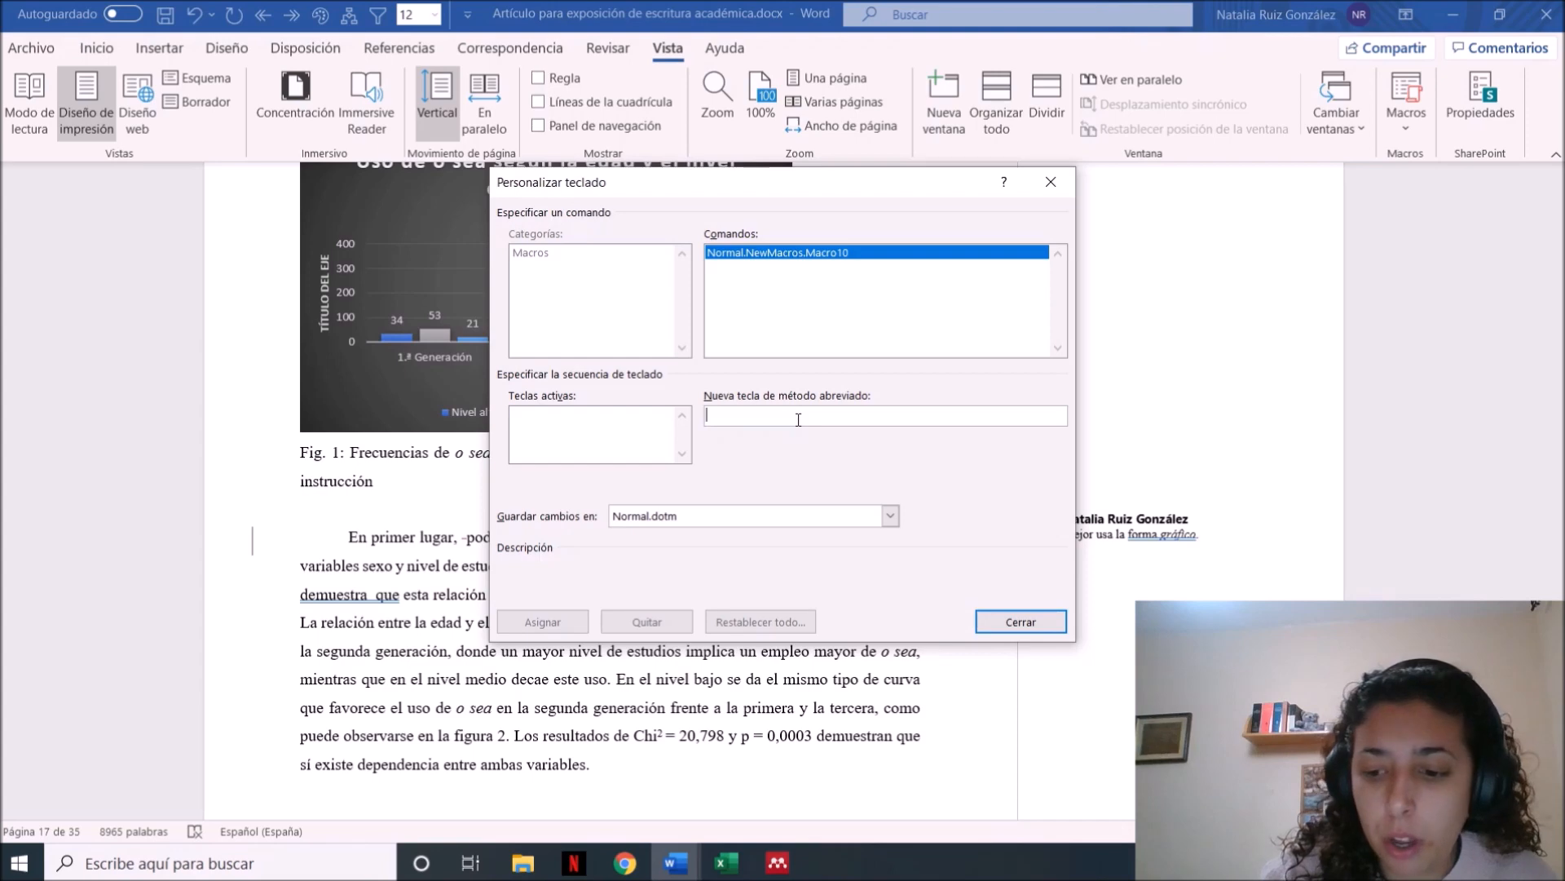
key(ctrl+ntilde)
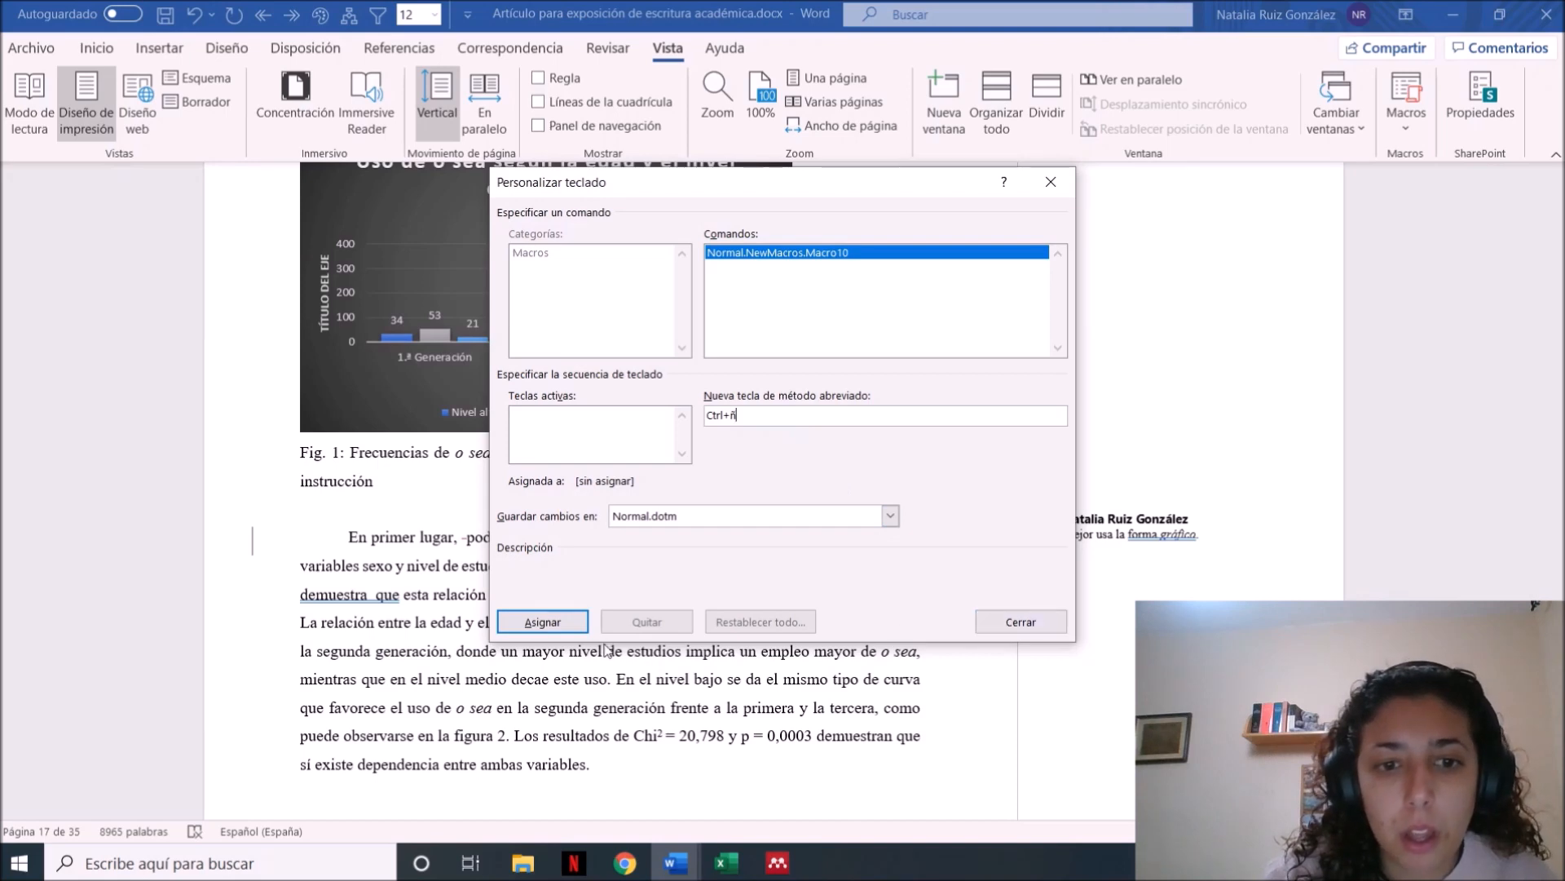
click(577, 622)
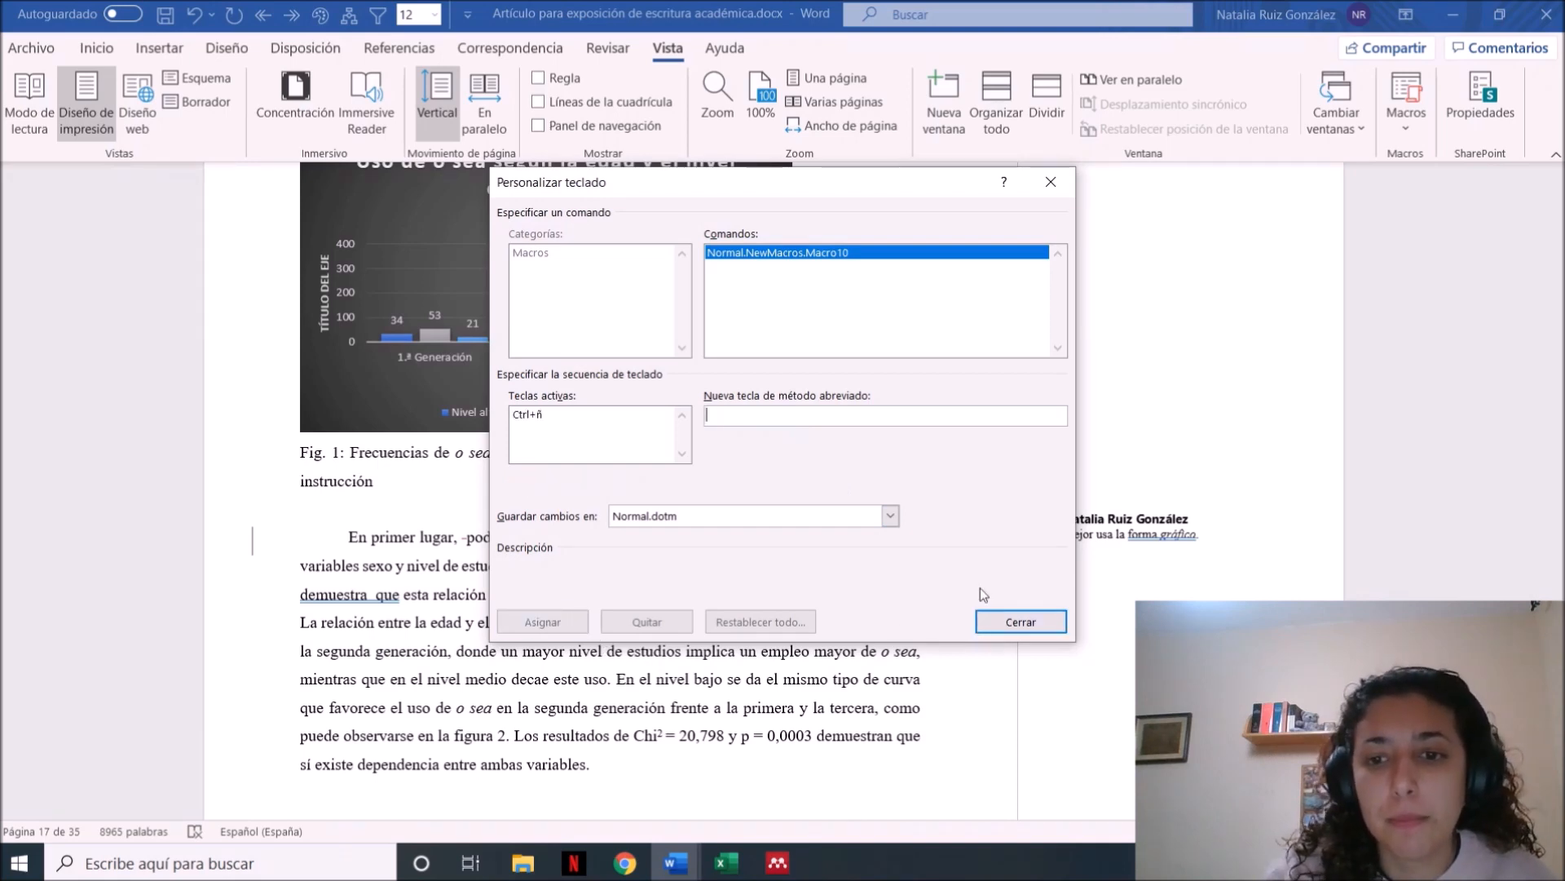
click(1005, 624)
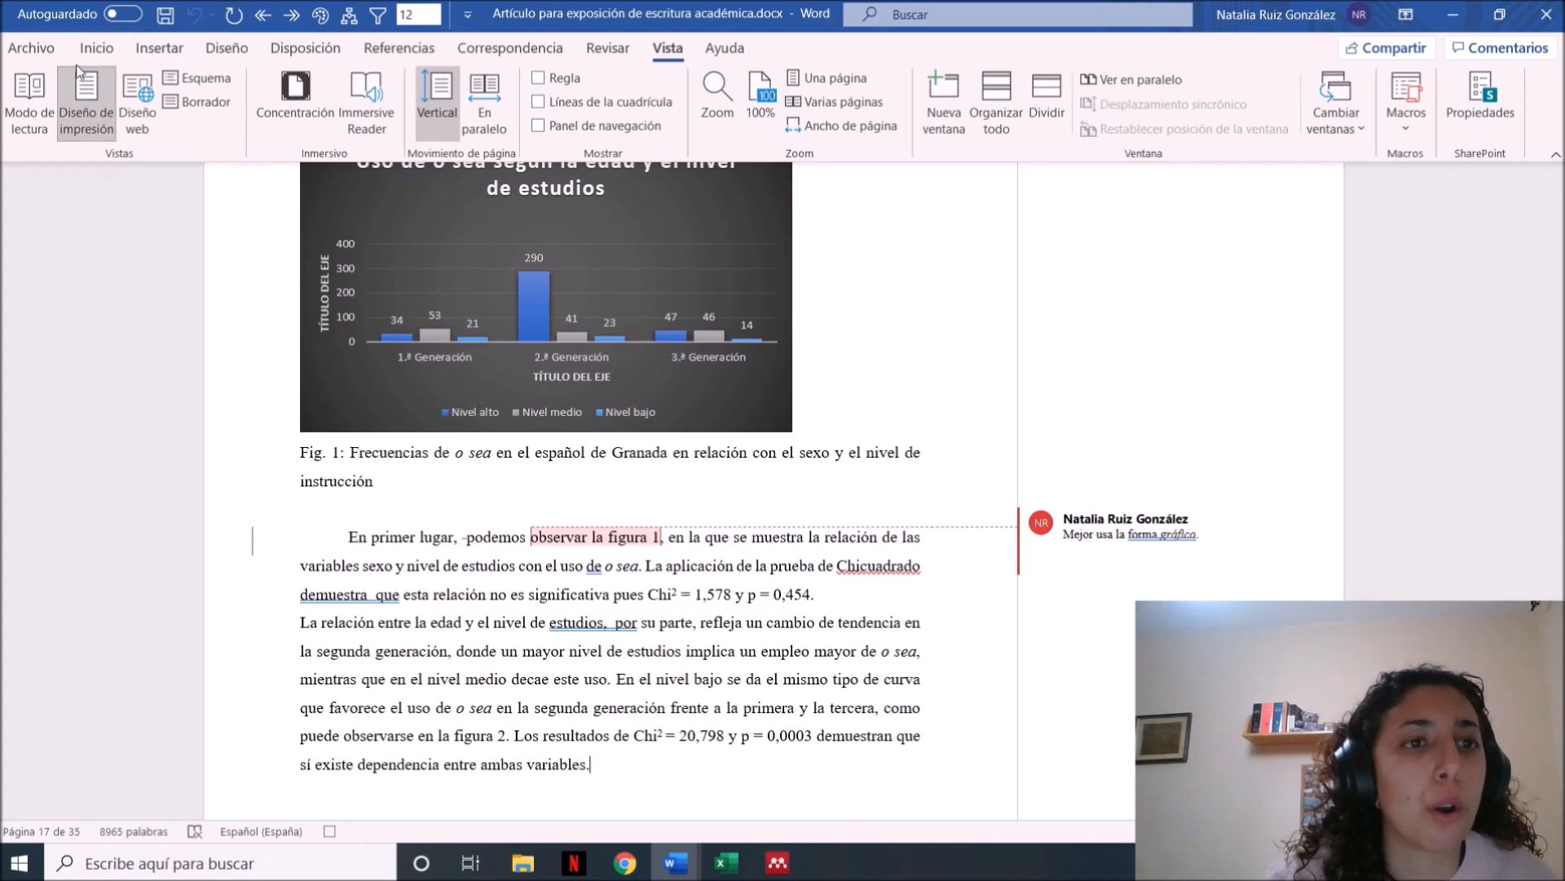
Record inserting the Greek small theta symbol enclosed in slashes after "ambas variables." and stop the macro recording
click(169, 45)
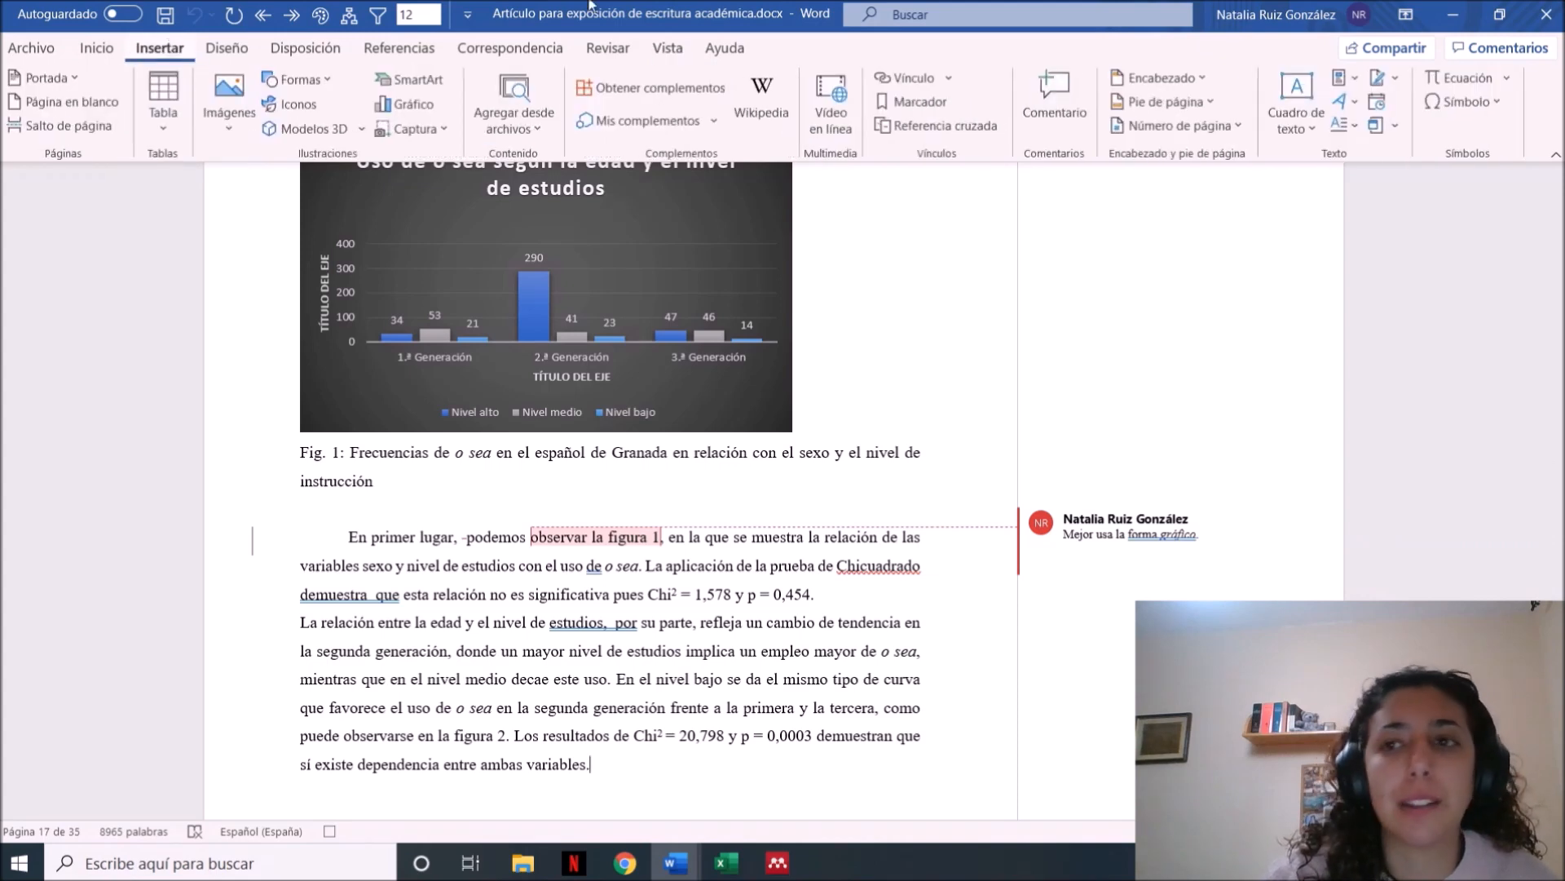
click(1505, 98)
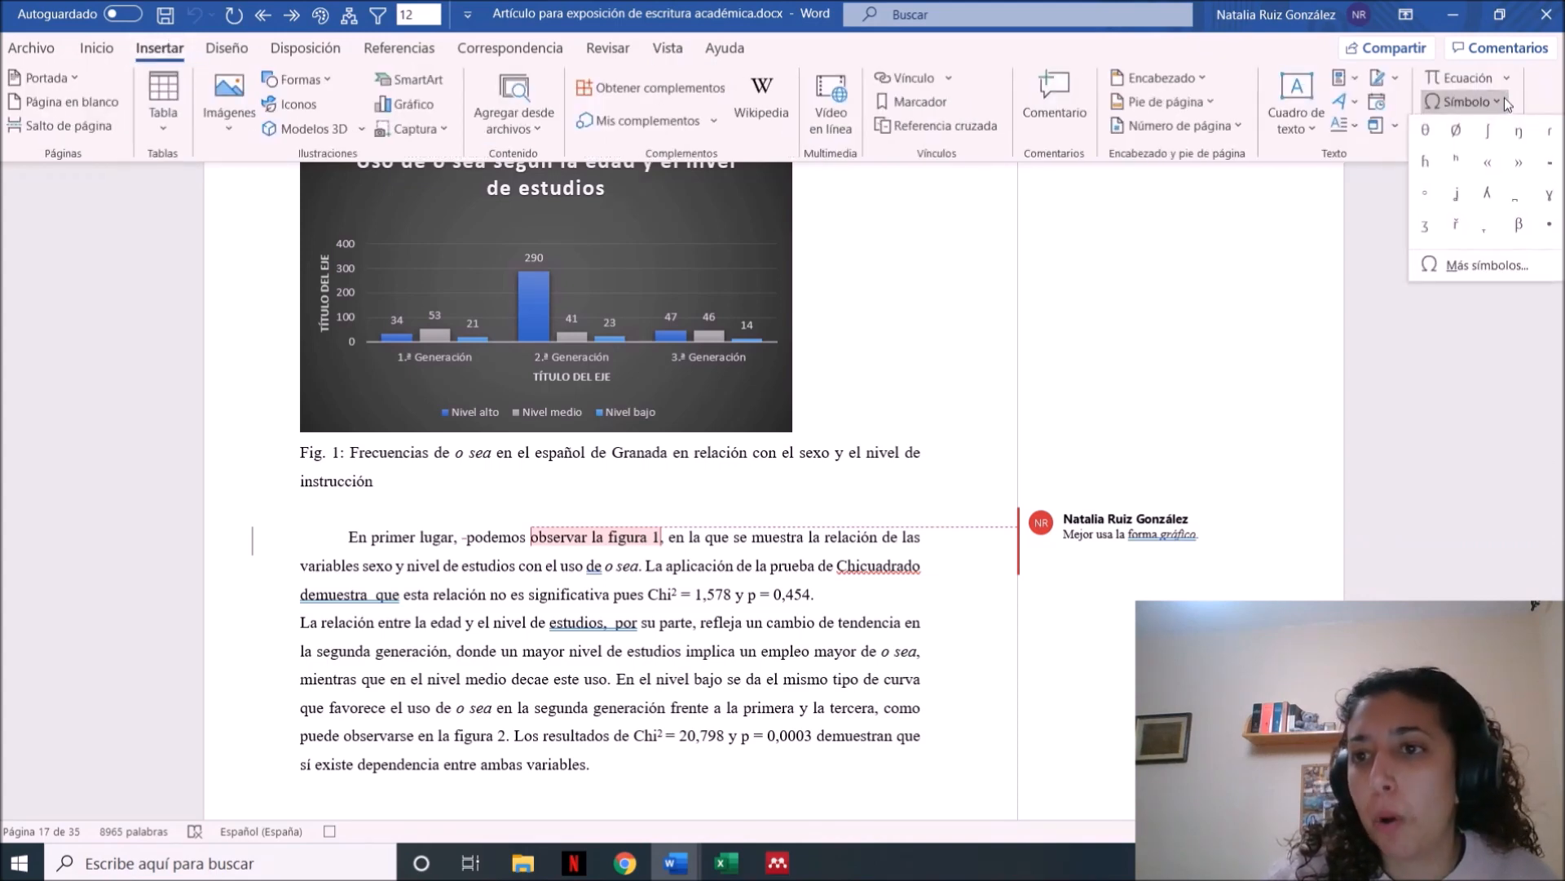
click(1431, 139)
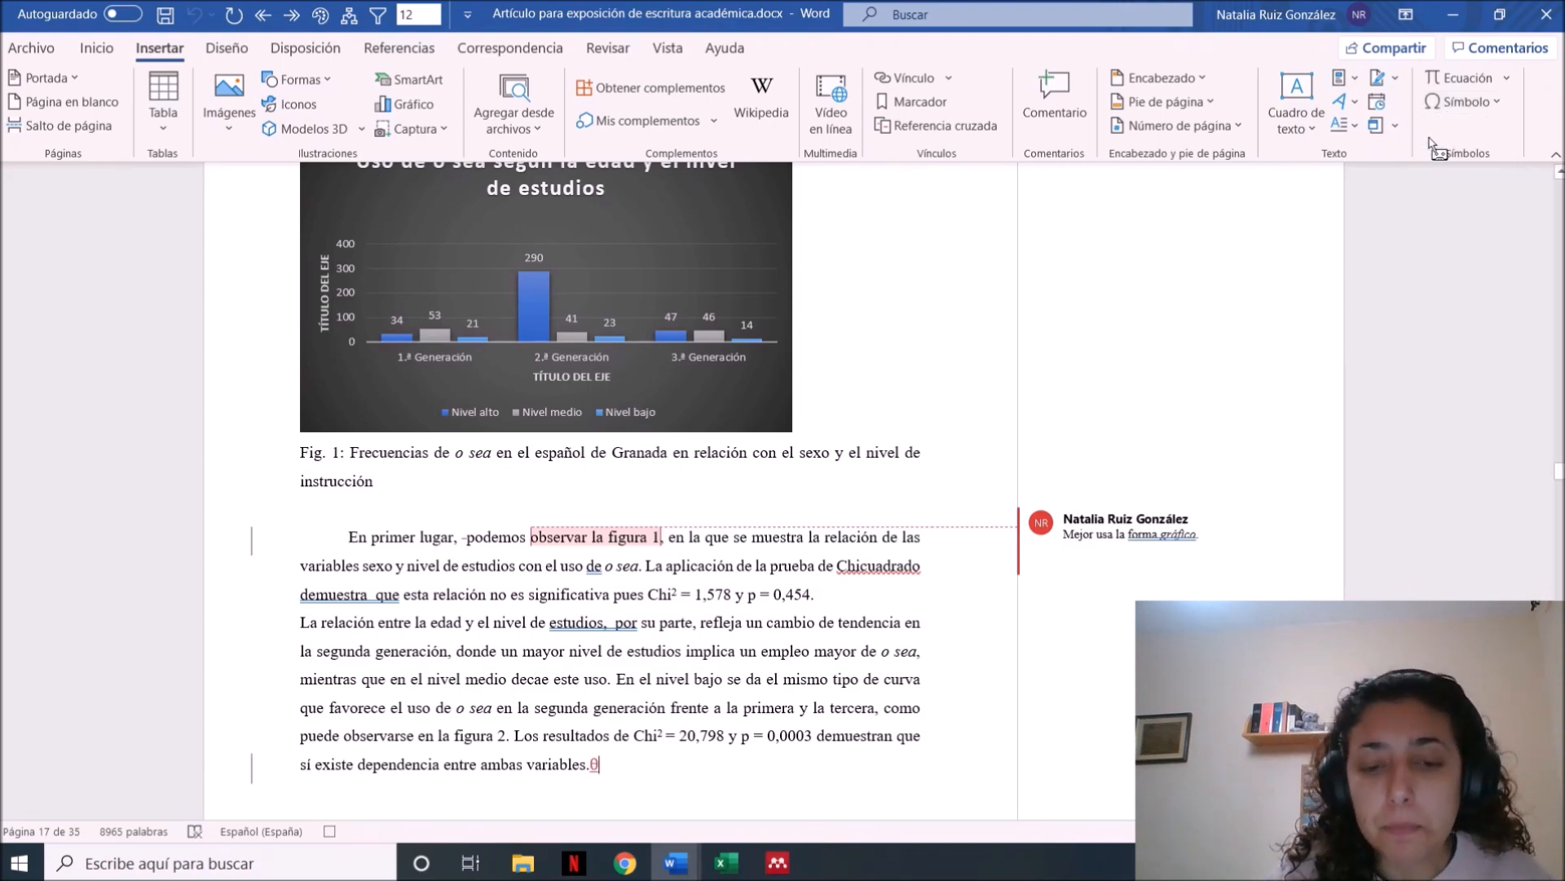
text(/)
key(Left)
key(Left)
text(/)
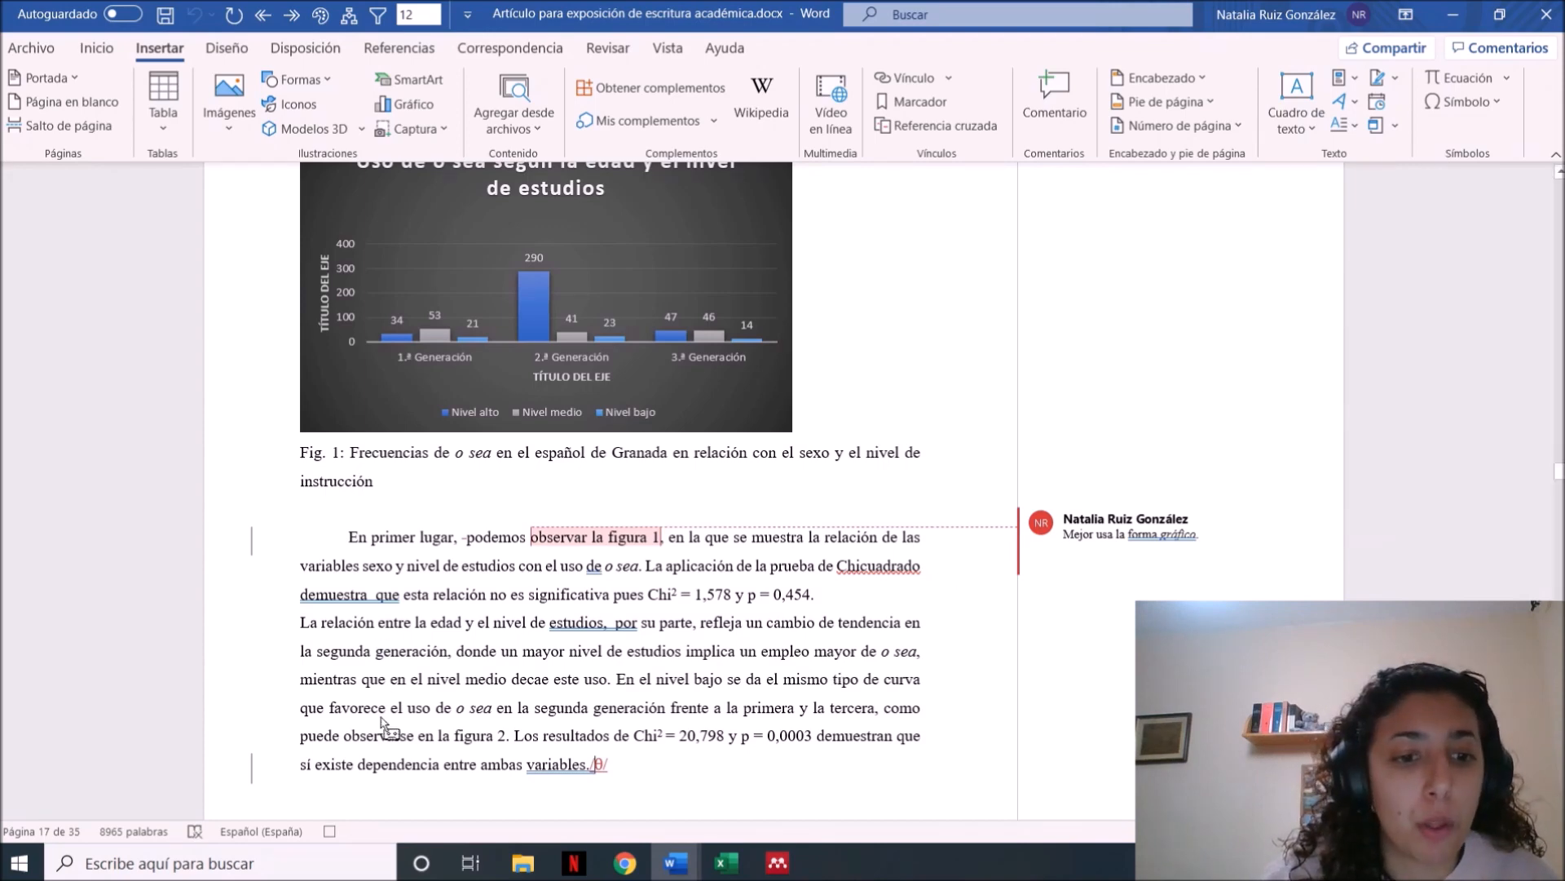
click(334, 833)
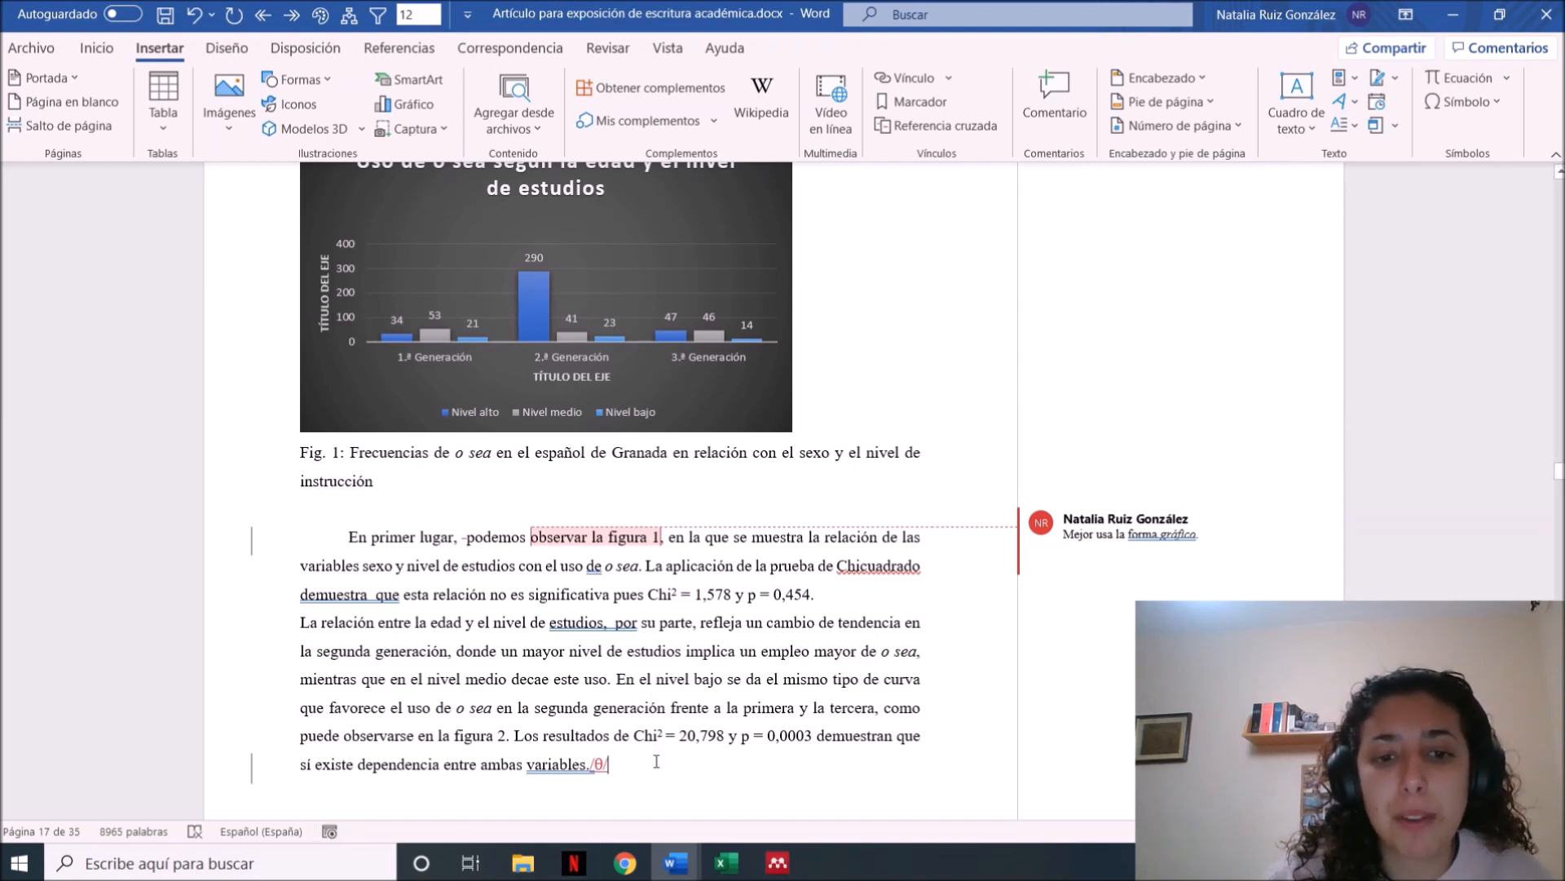
Delete the recorded "/θ/" and run the macro twice after "ambas variables." to insert "/θ/ /θ/"
key(BackSpace)
key(BackSpace)
key(BackSpace)
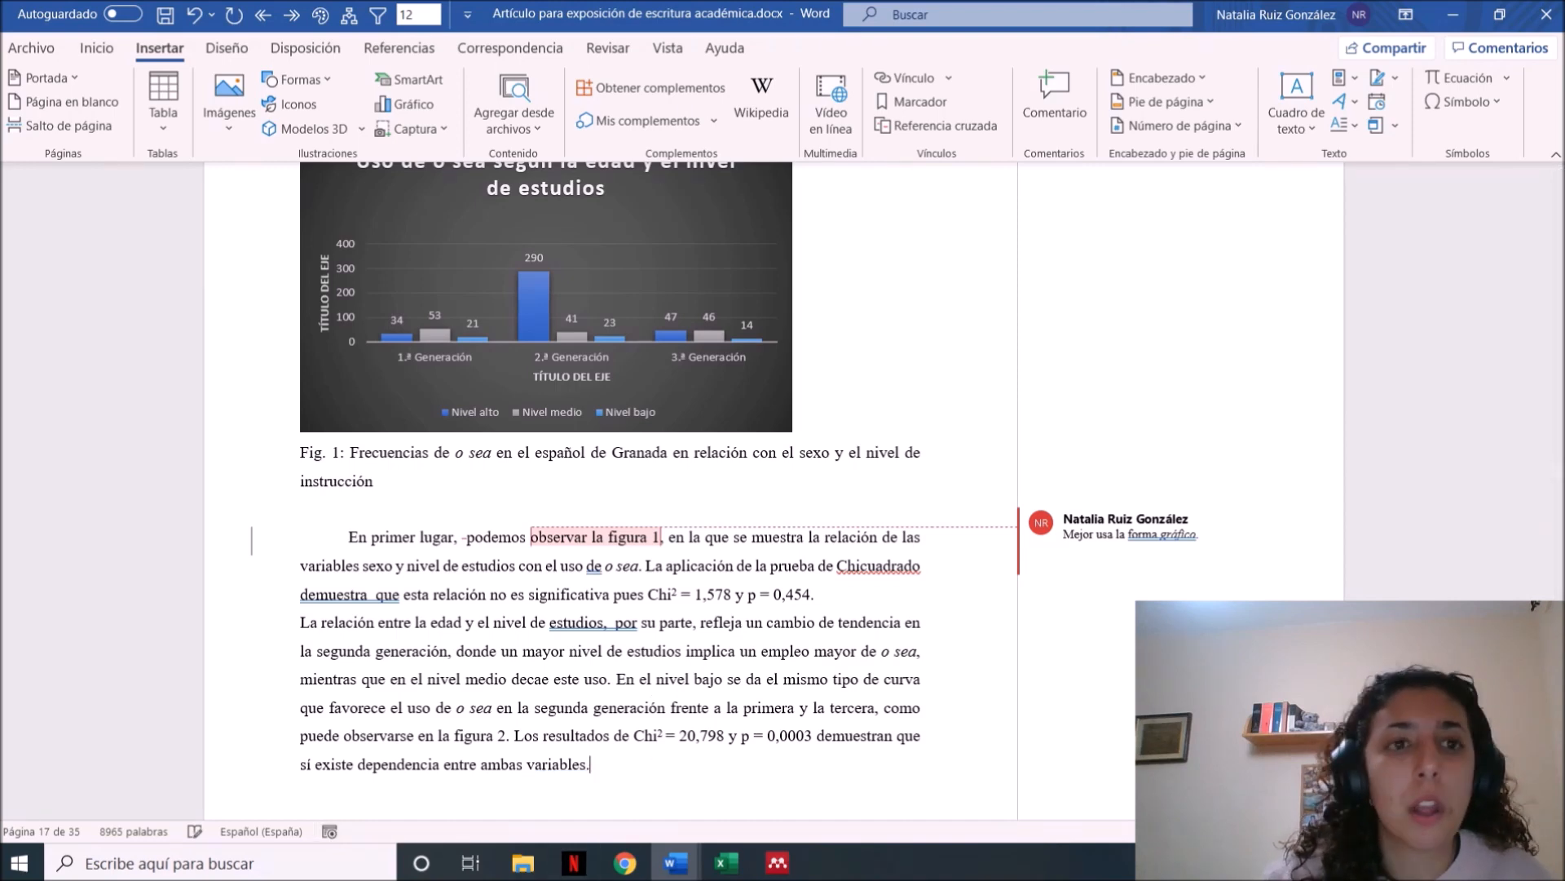
key(ctrl+z)
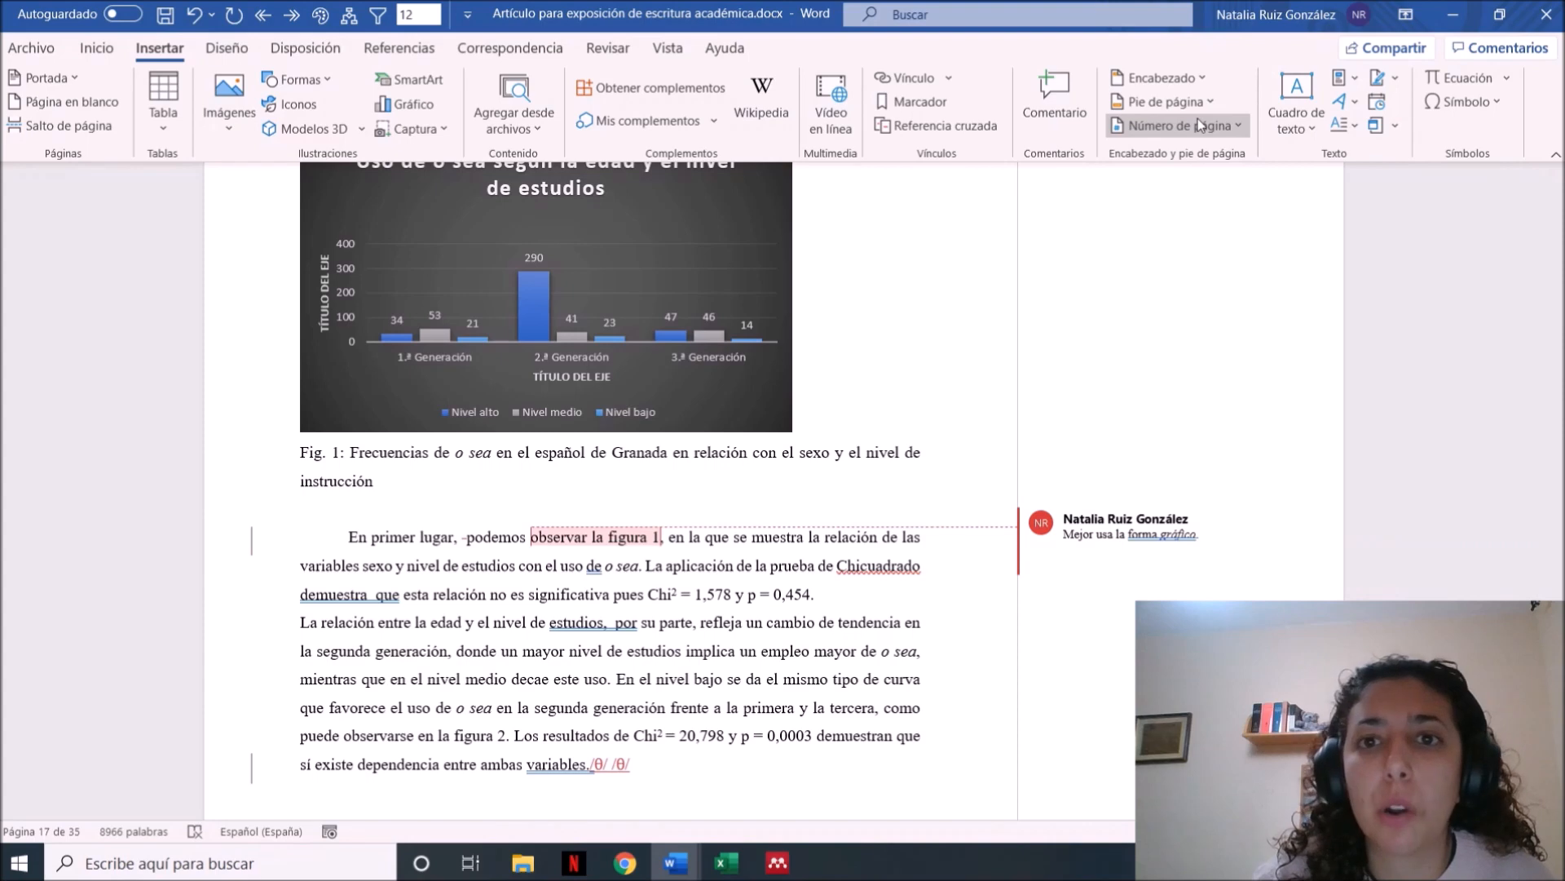
click(606, 52)
click(668, 51)
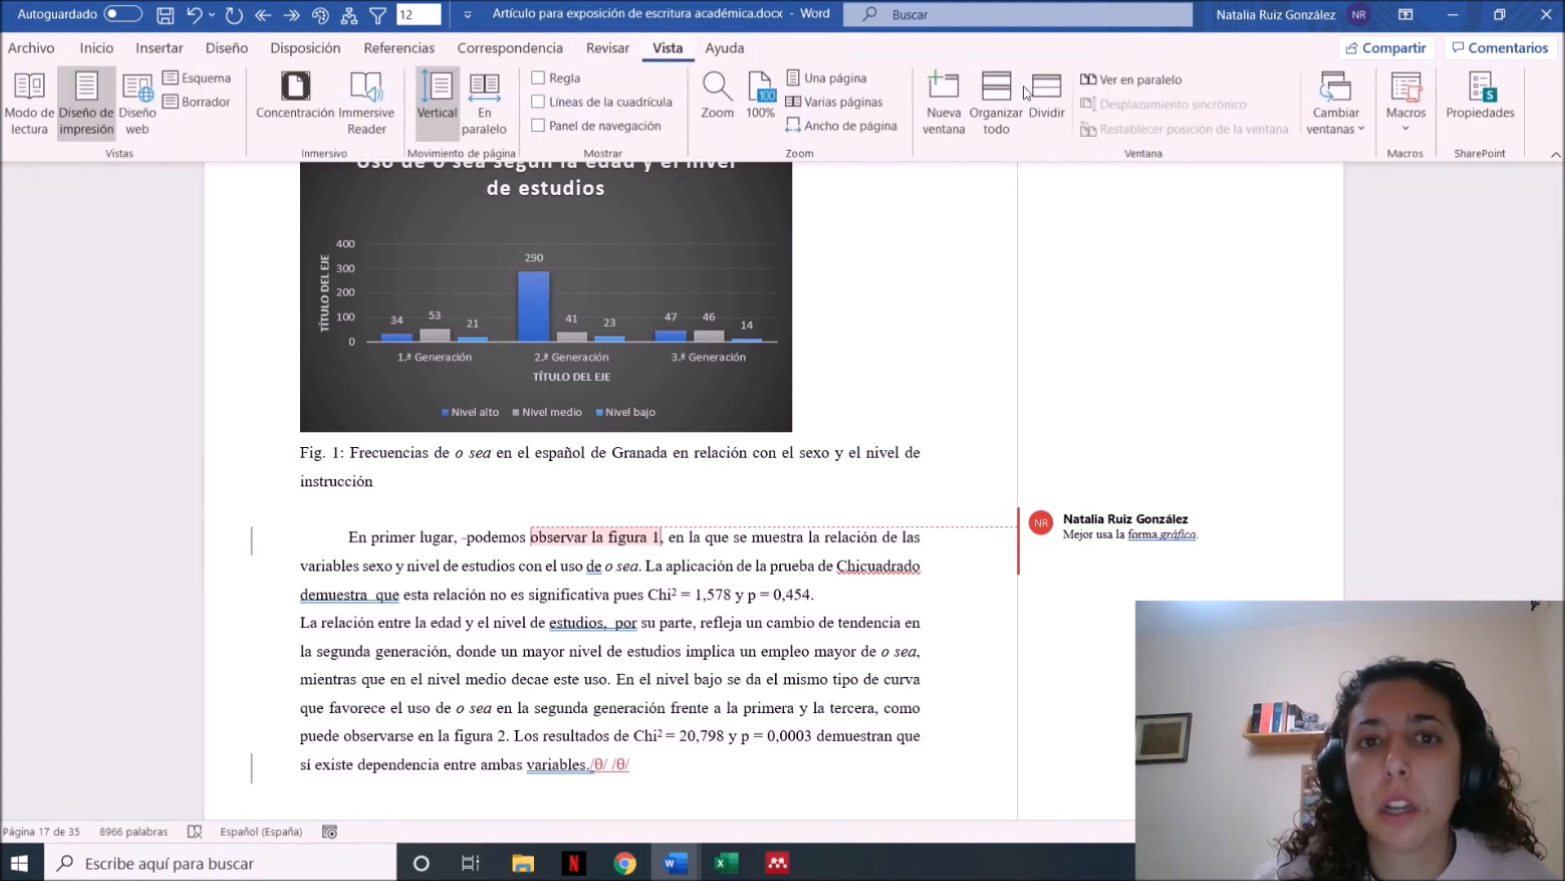
Start recording a new macro for all documents, using the toolbar button assignment option
click(1408, 114)
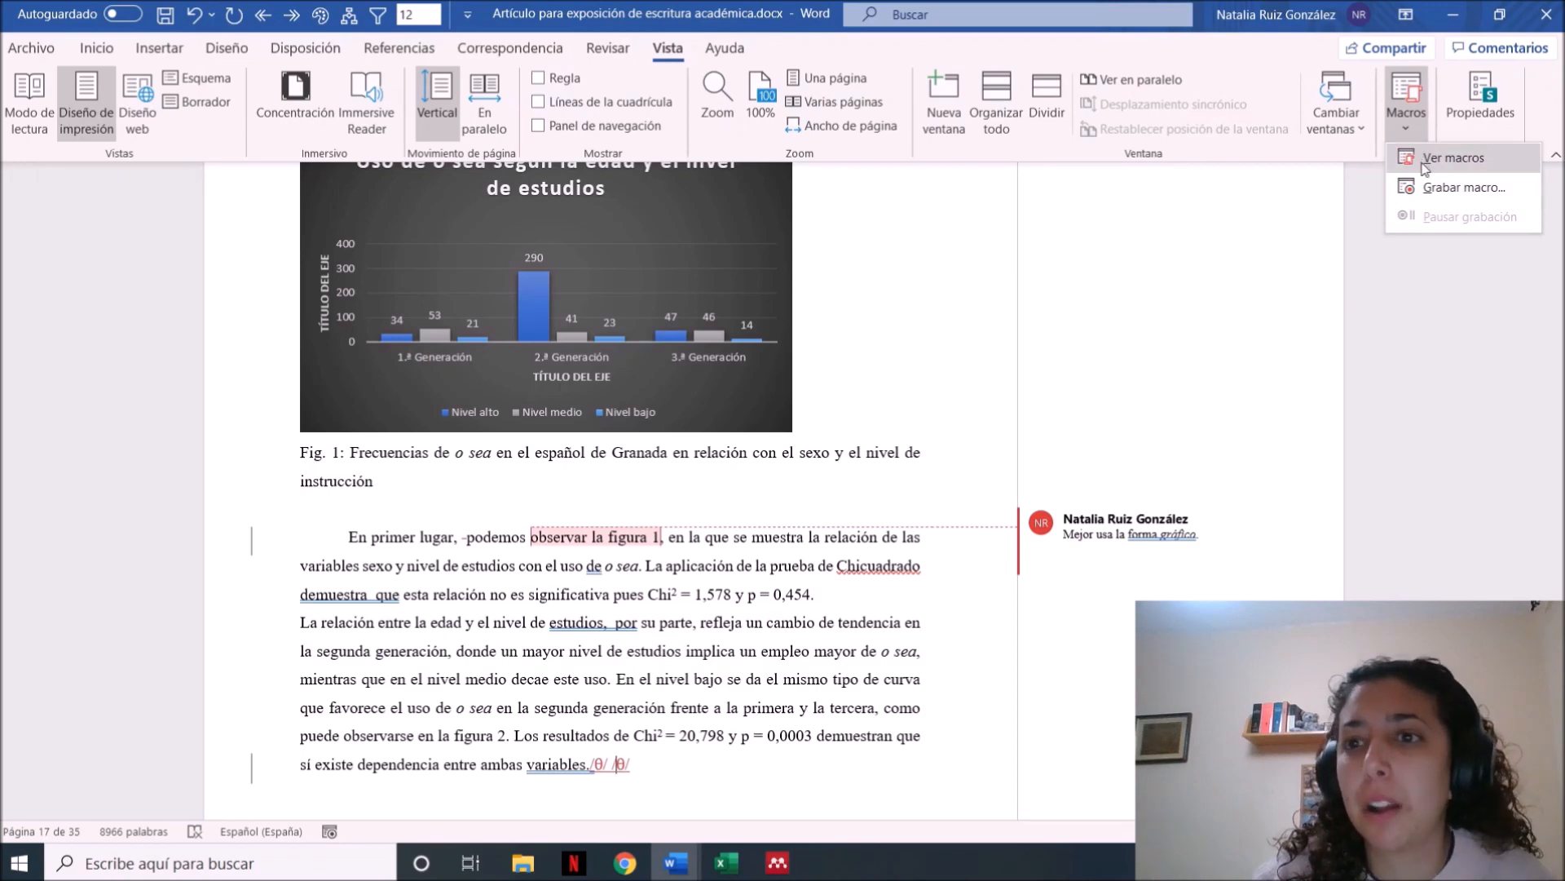
click(1437, 187)
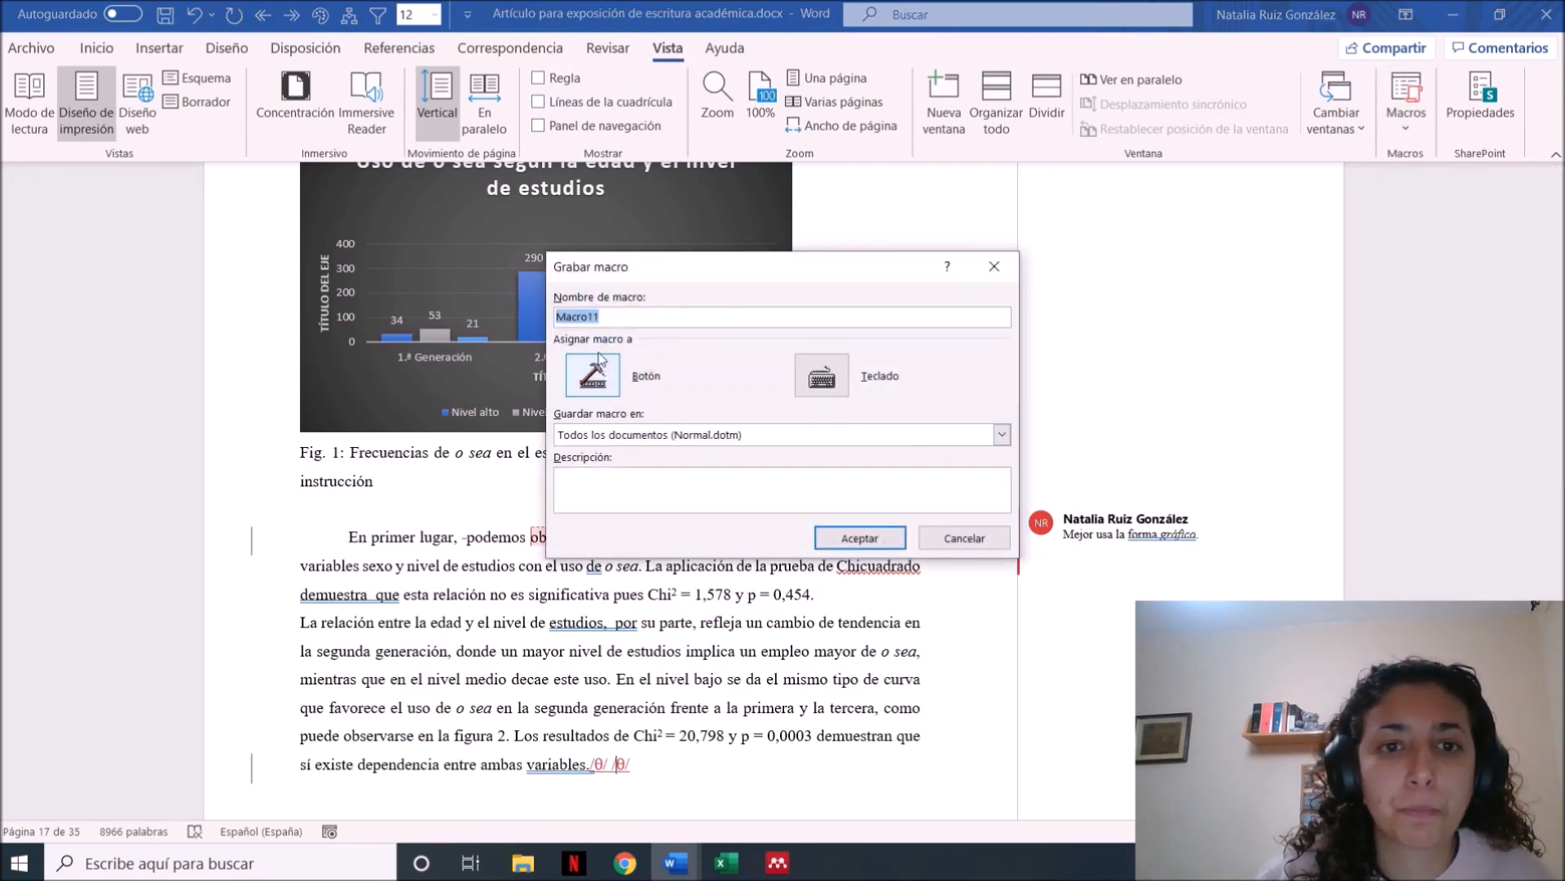
click(587, 371)
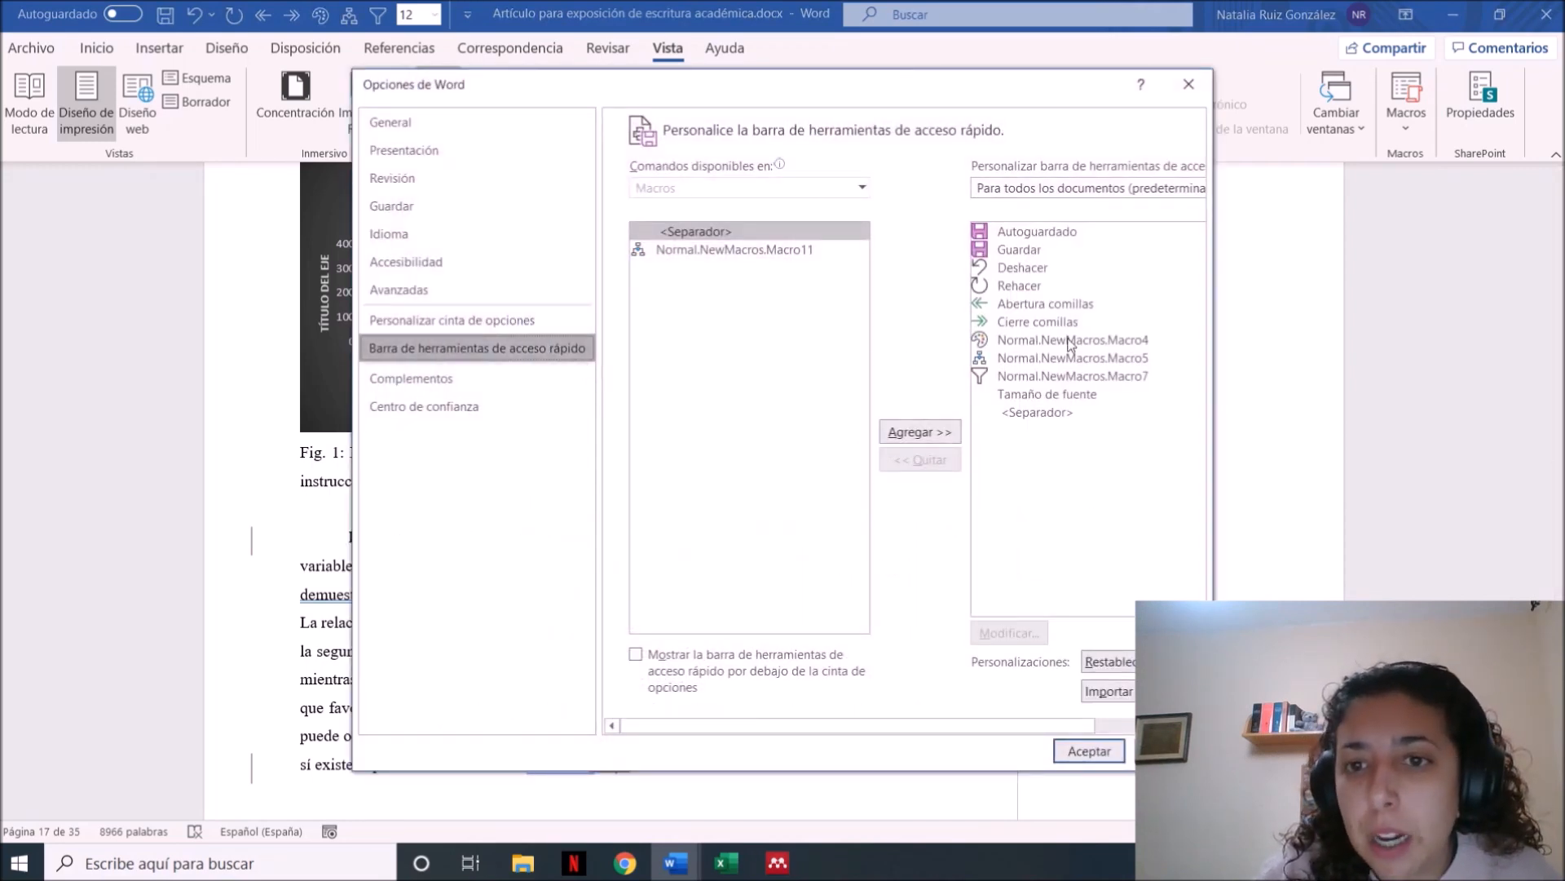
click(998, 414)
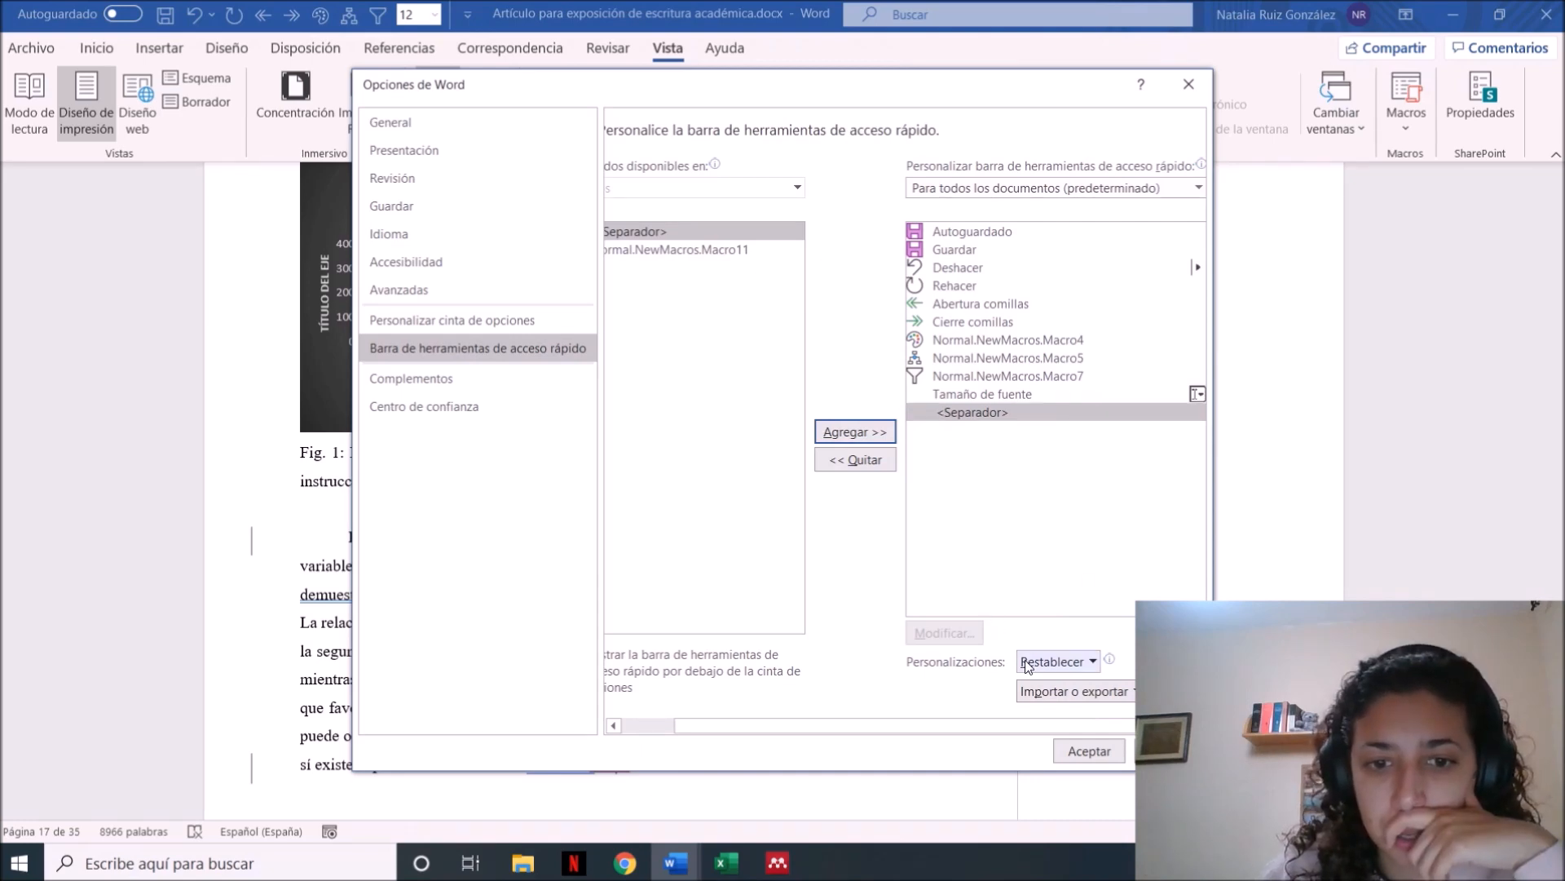
click(1090, 749)
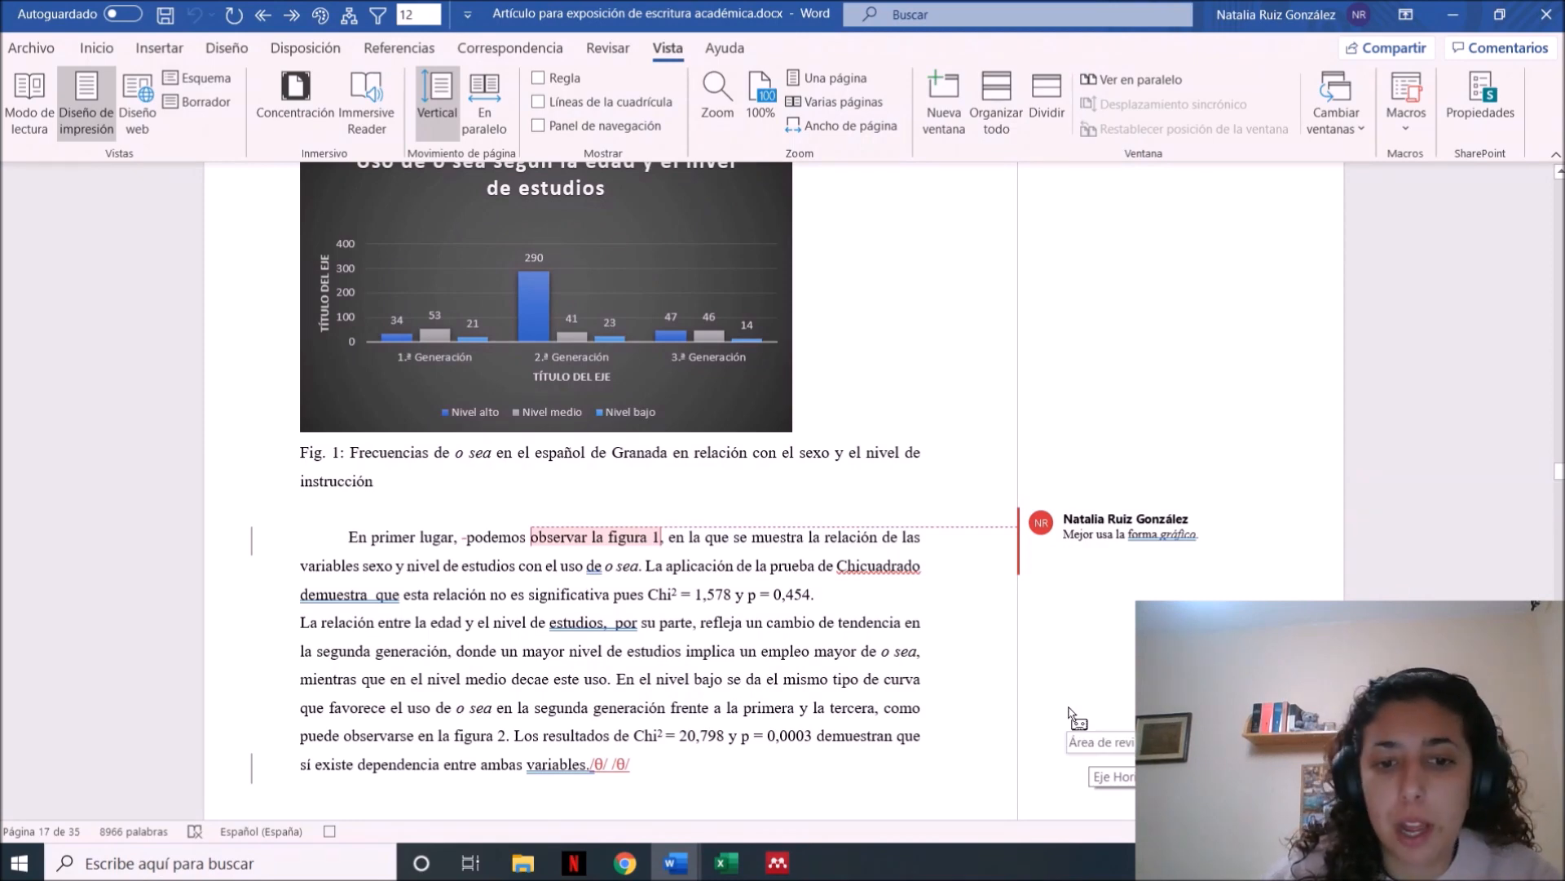
Record turning off justification and applying bold to the text from "En primer lugar" through the theta symbols after "ambas variables."
drag(640, 764, 350, 538)
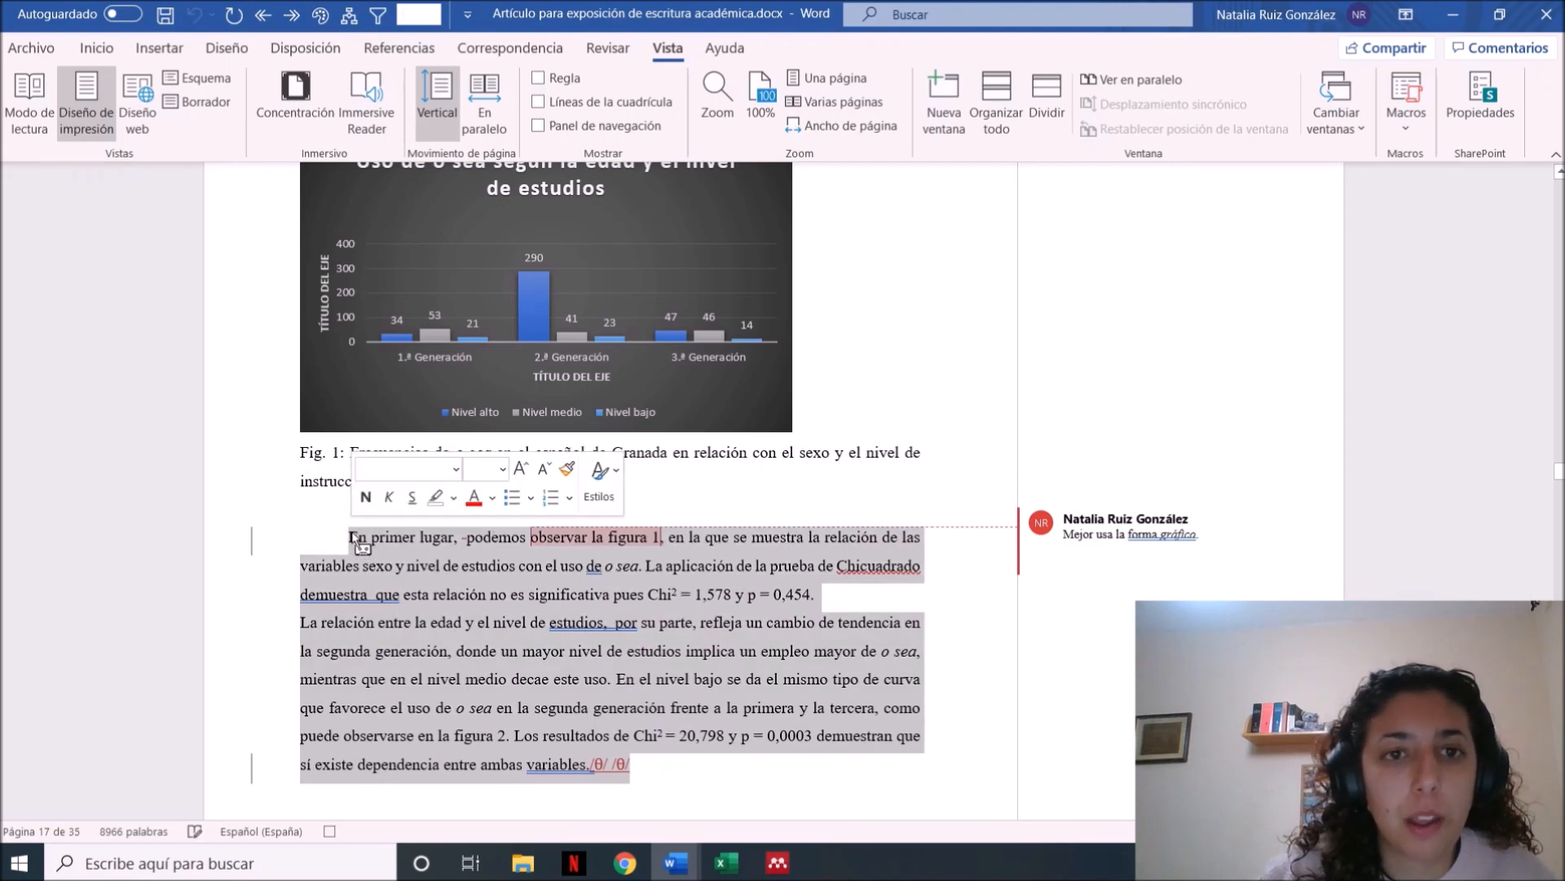
click(96, 48)
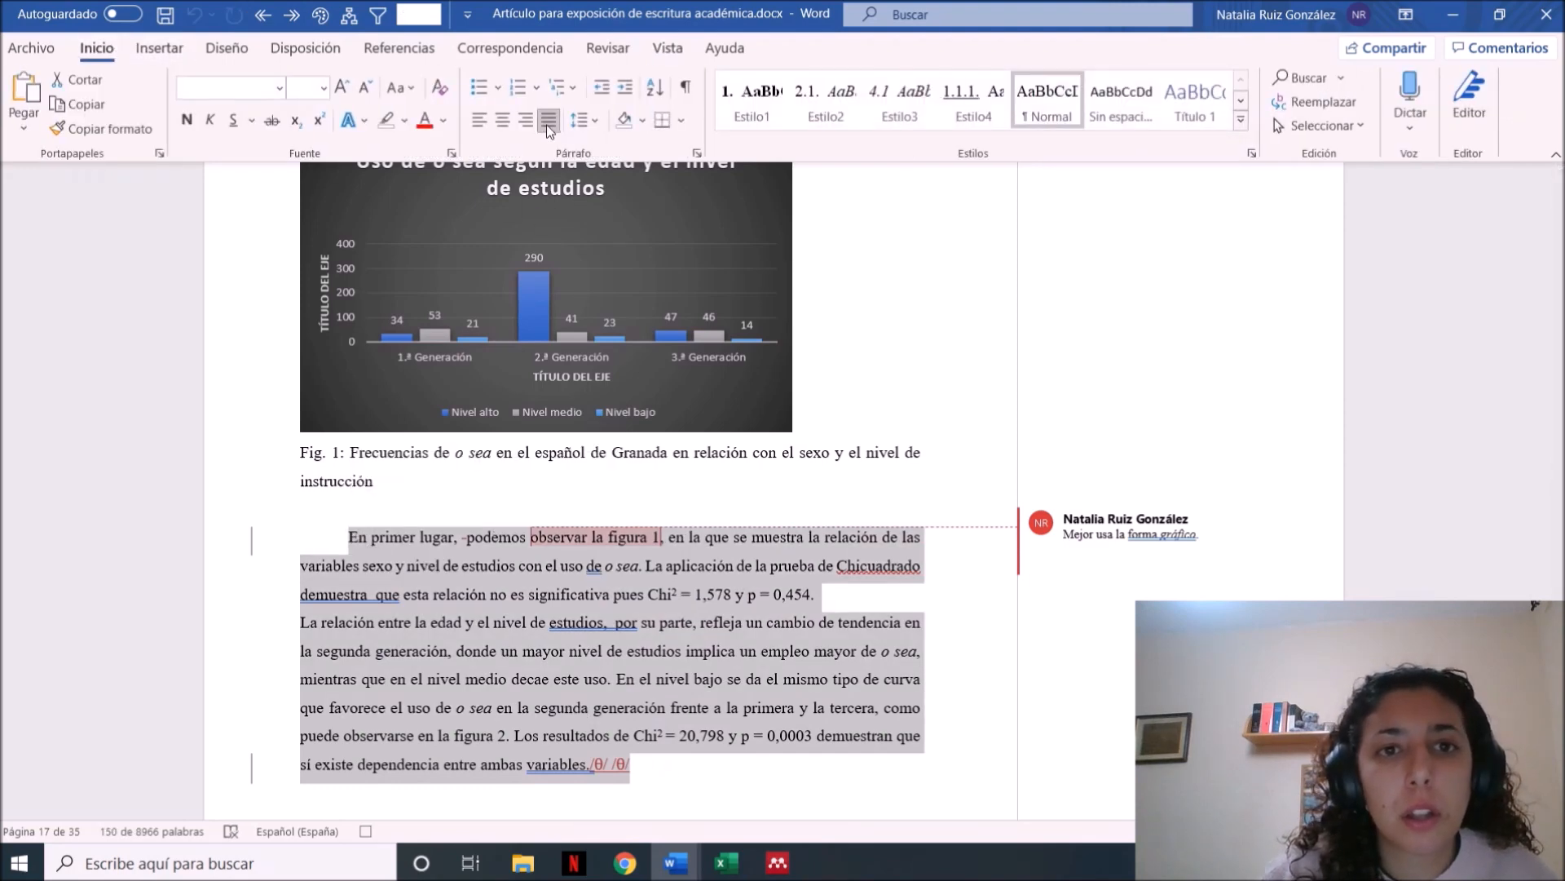
click(547, 122)
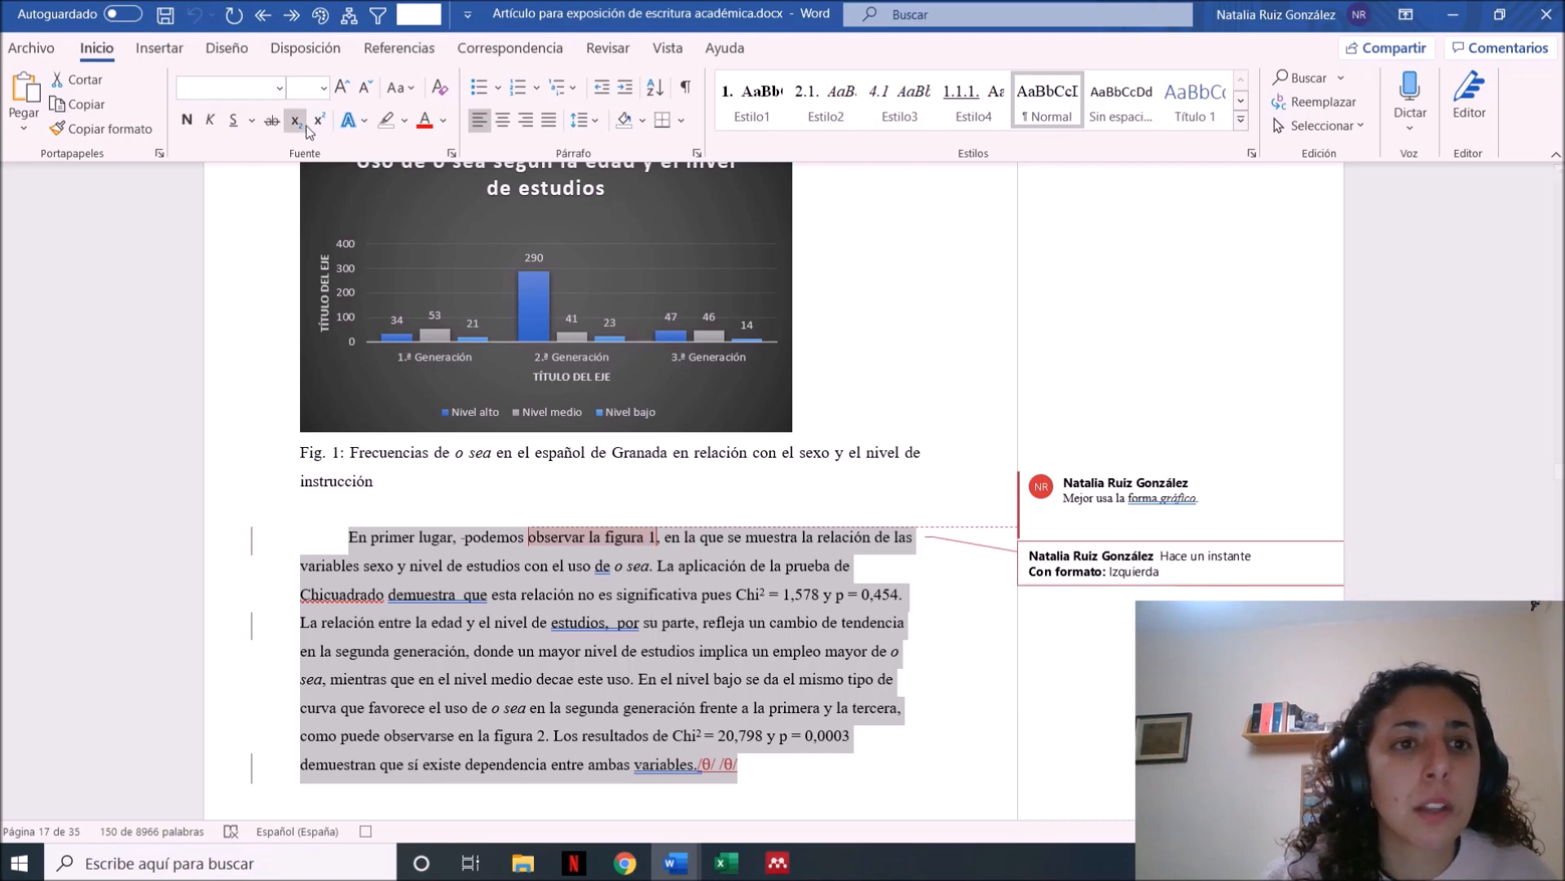
click(186, 122)
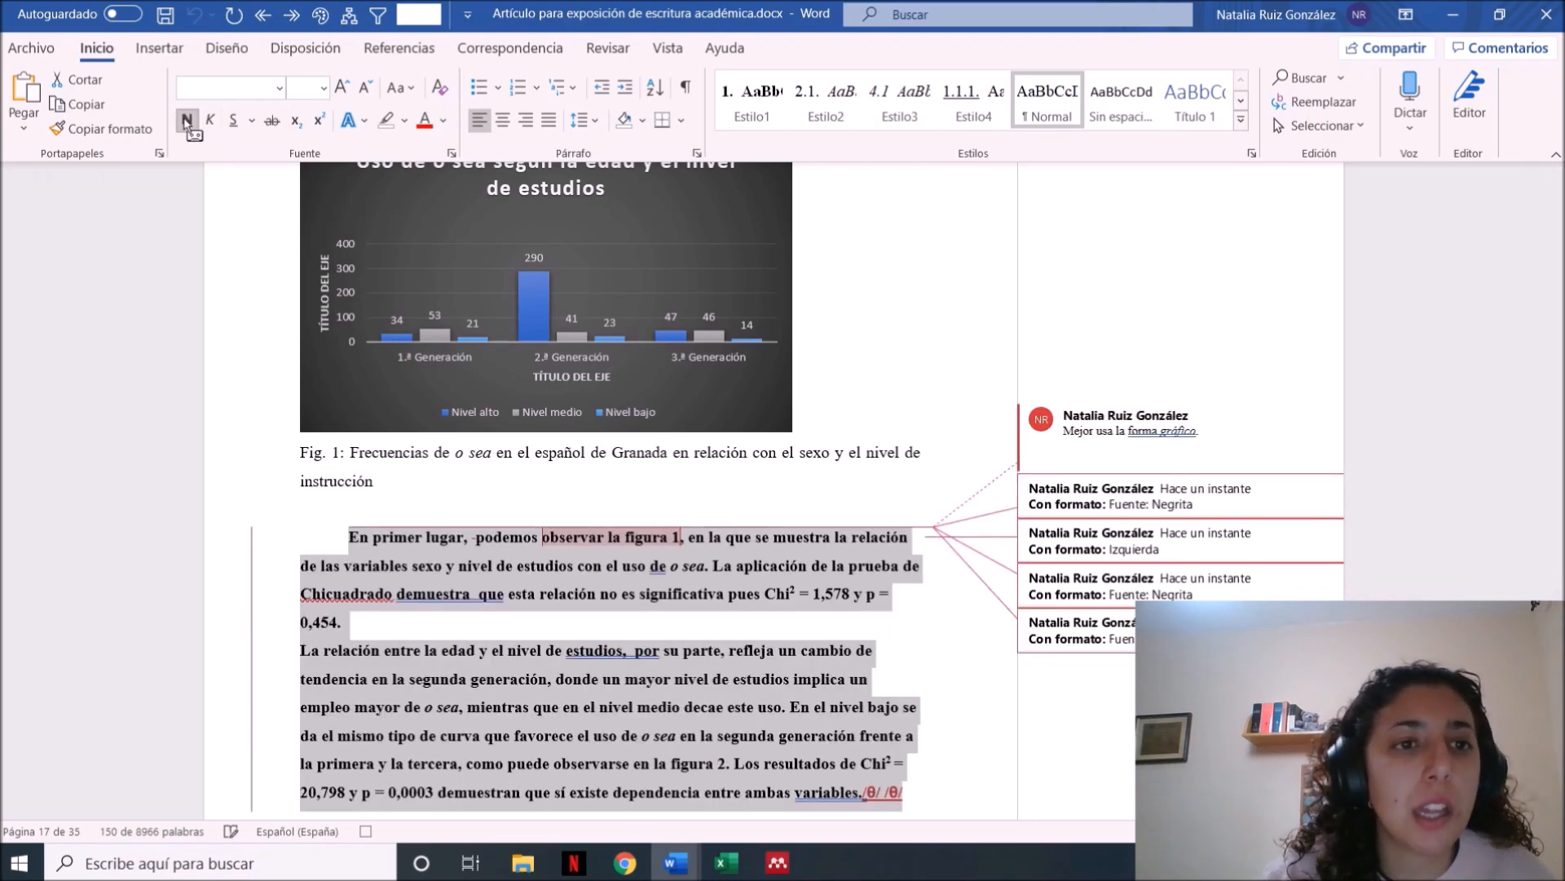
Clear the existing search text and search the article for double spaces, moving through the matches
key(ctrl+f)
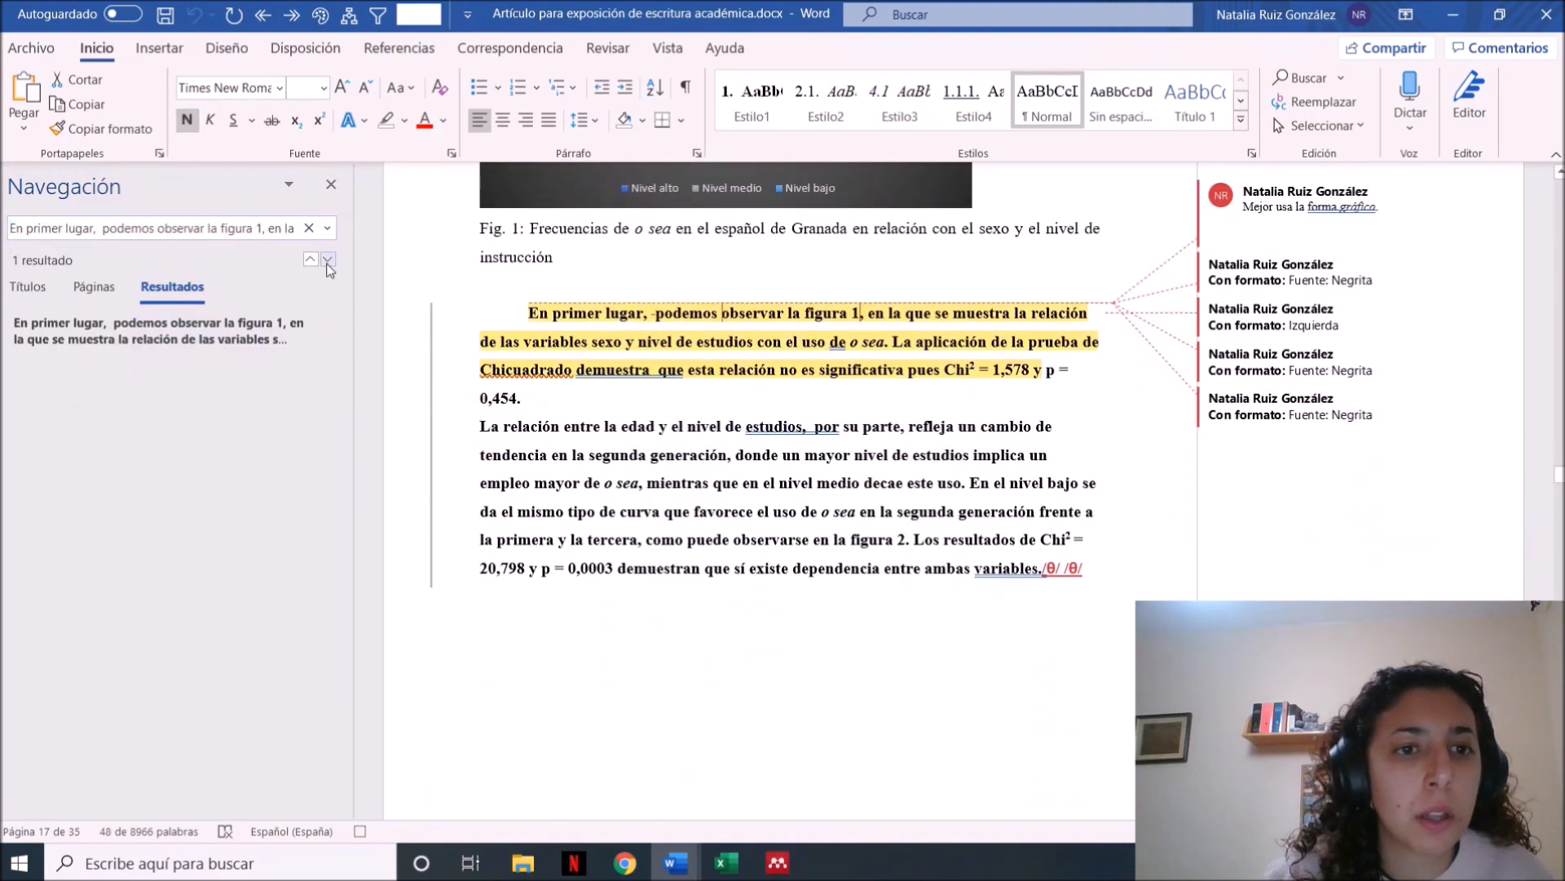
click(328, 259)
click(198, 235)
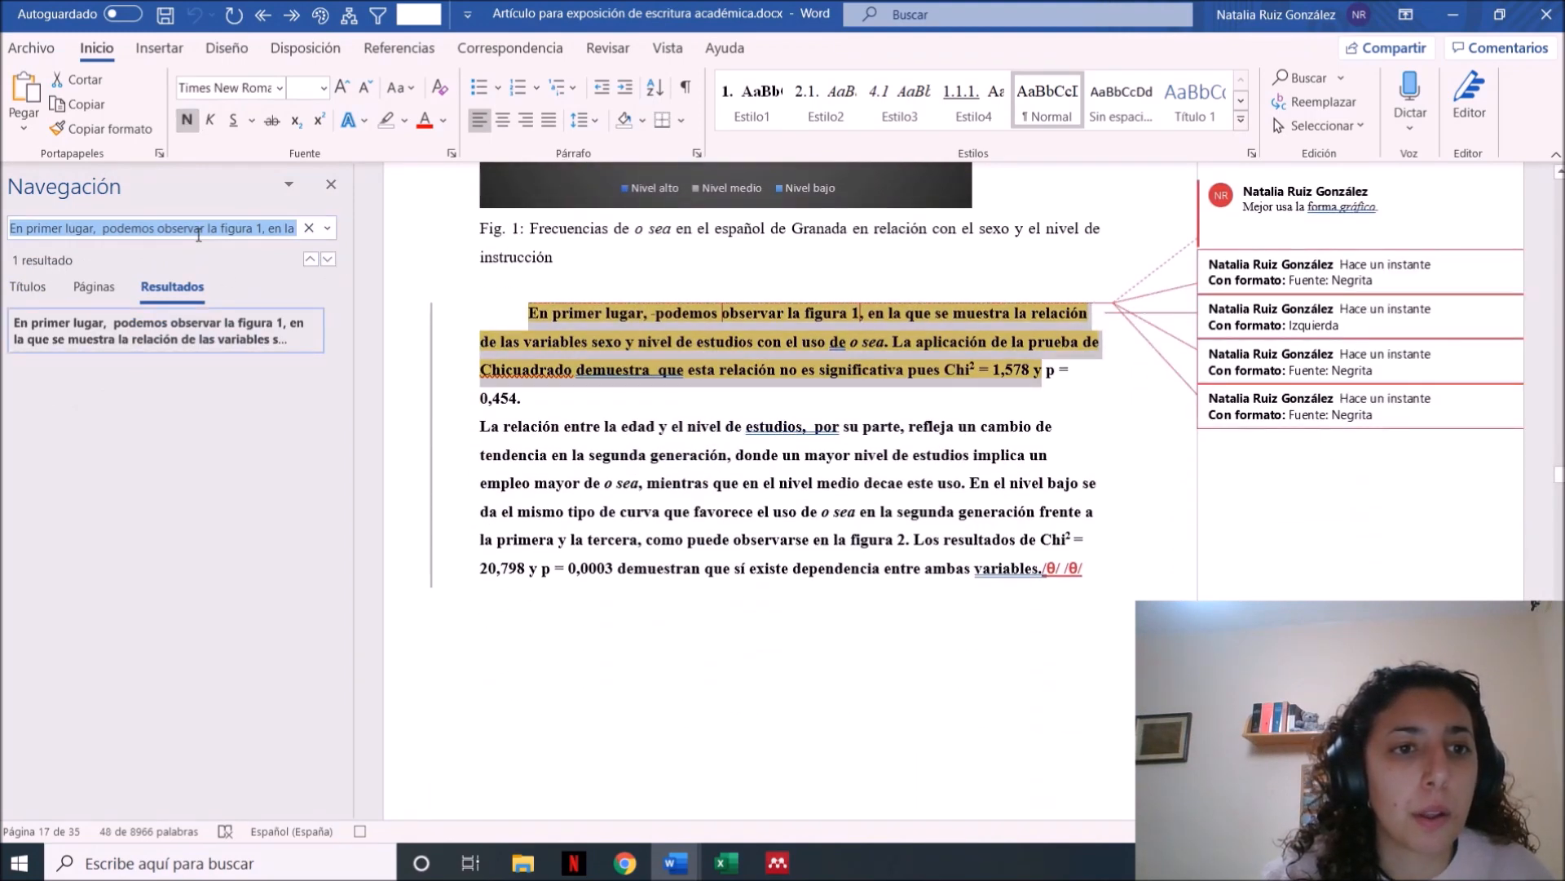
key(BackSpace)
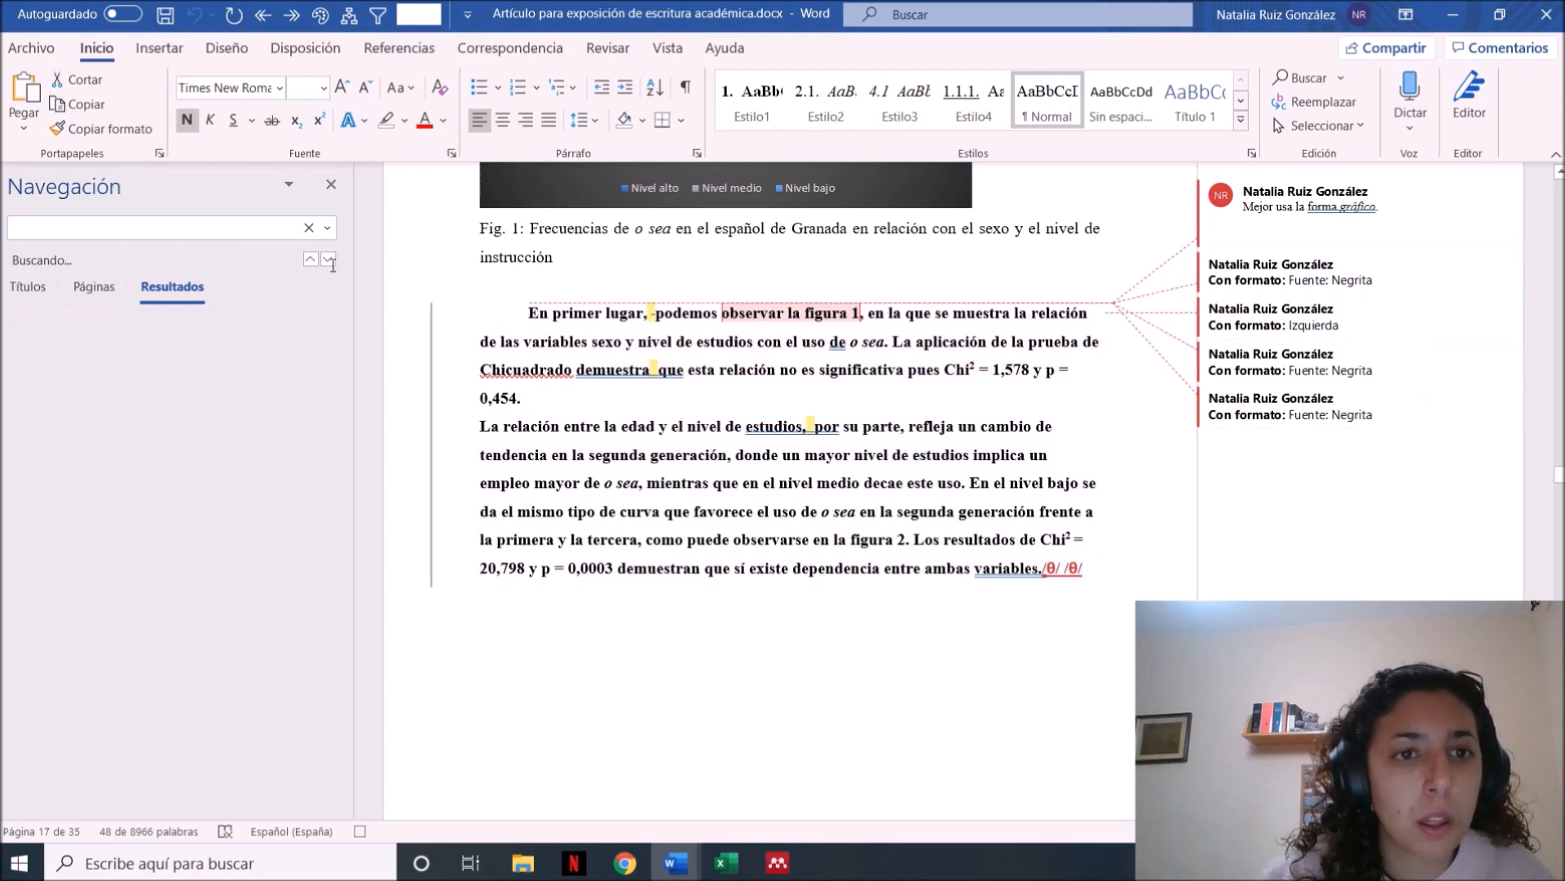
click(328, 260)
click(329, 259)
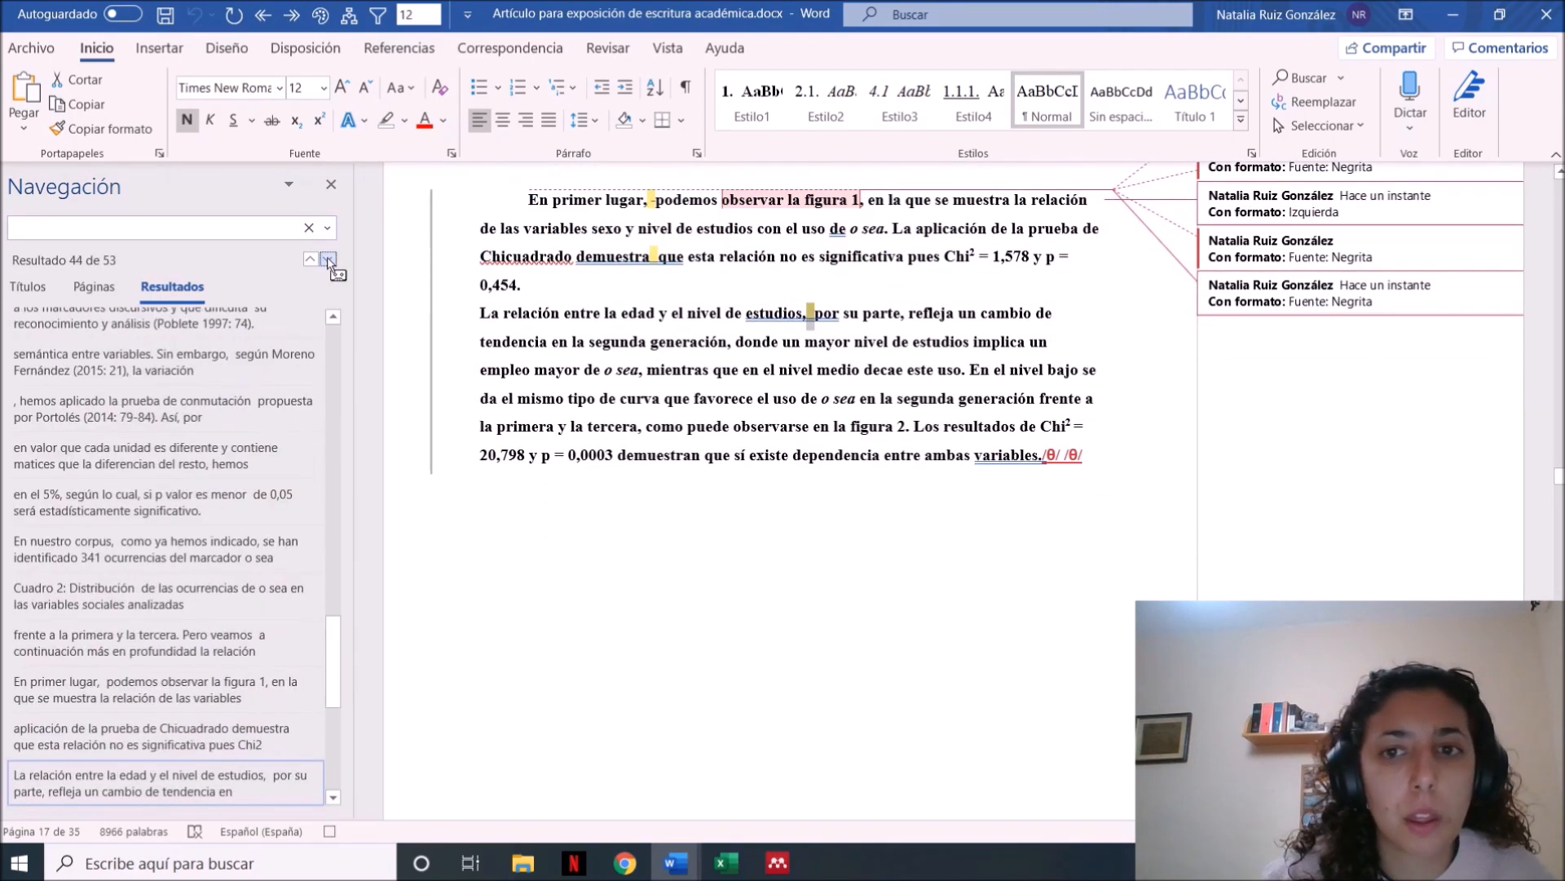
Replace all double spaces with single spaces throughout the article and stop the macro recording
click(327, 229)
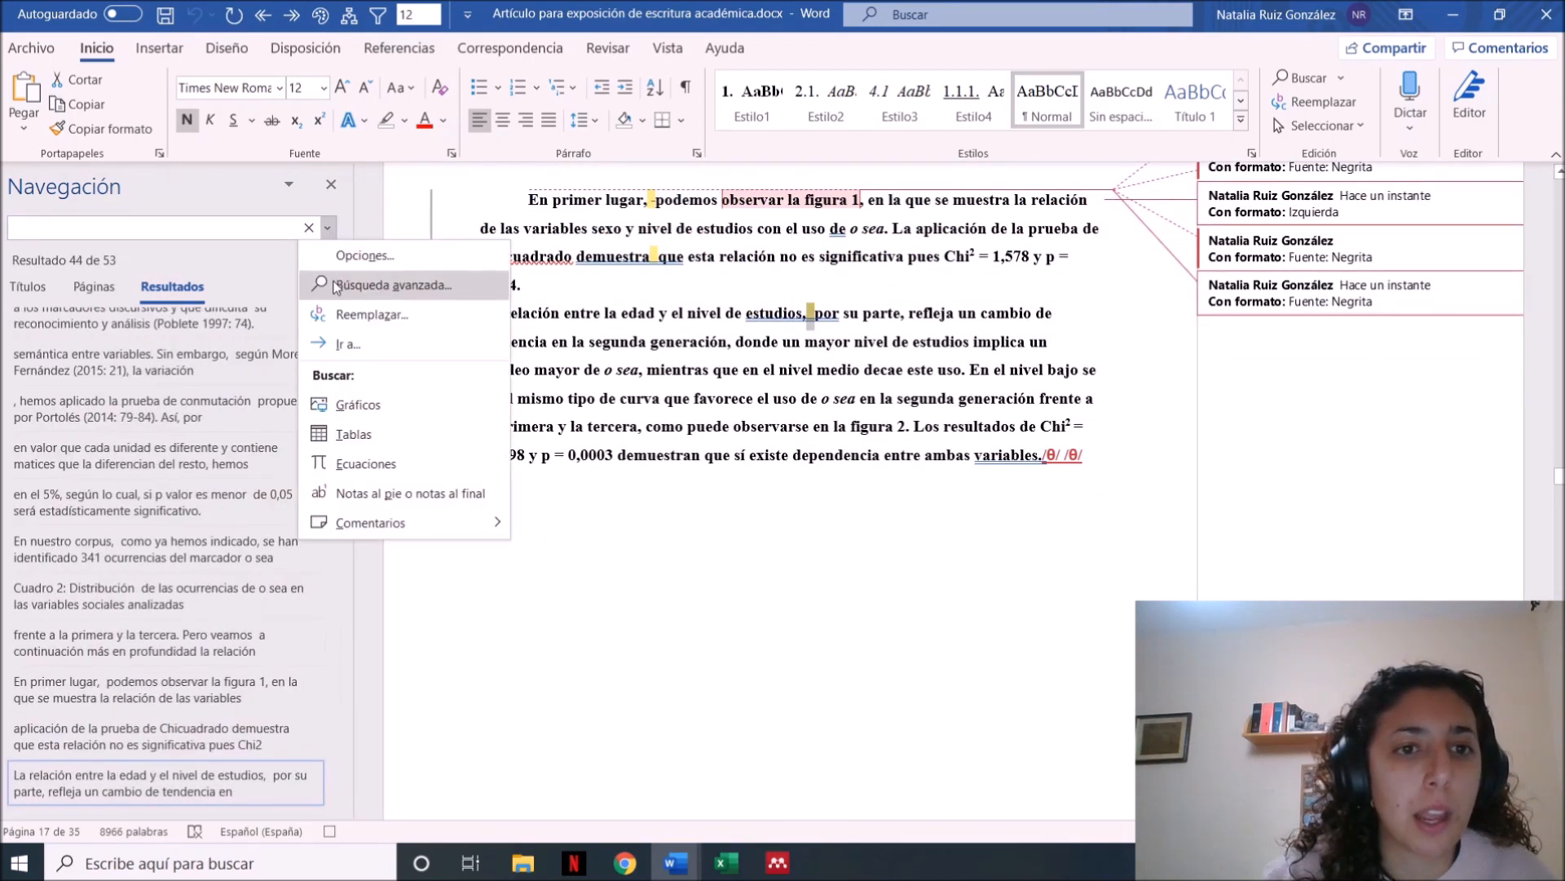
click(334, 284)
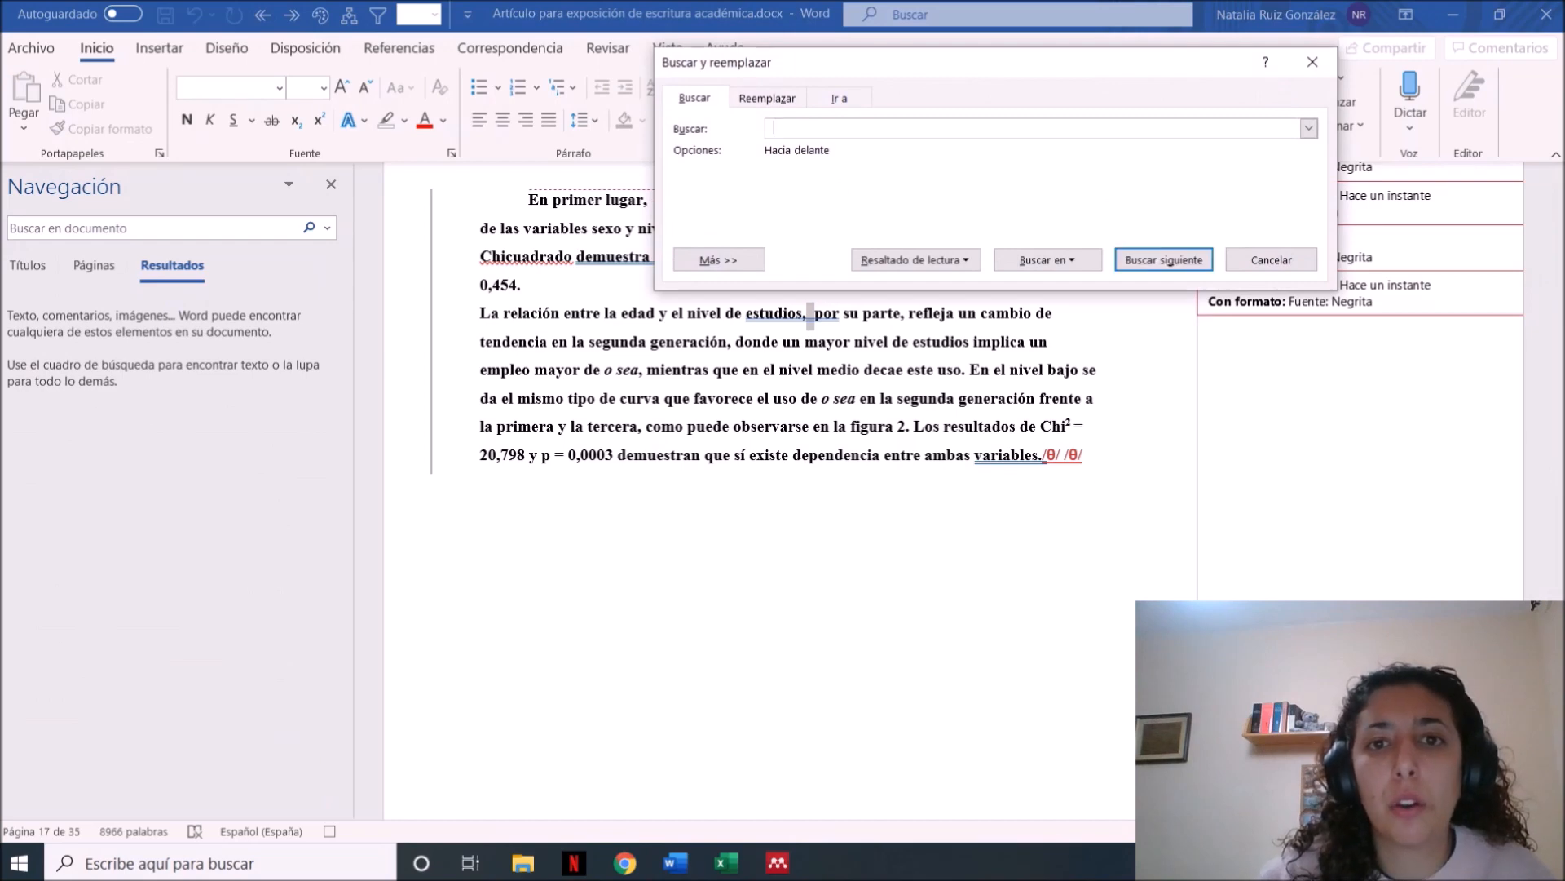
click(767, 98)
click(819, 192)
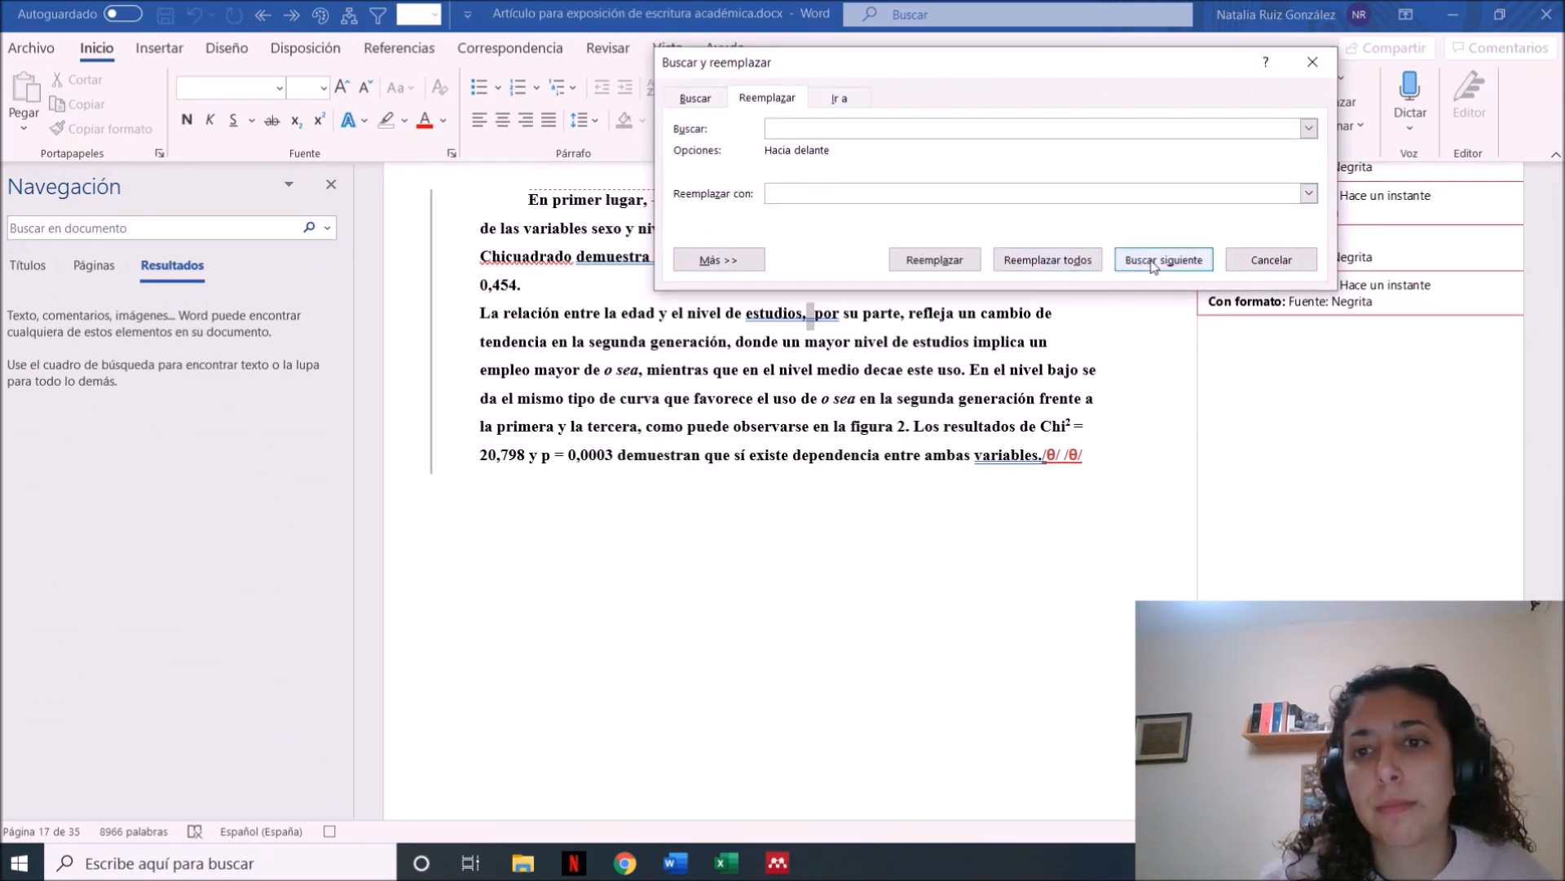
click(1044, 269)
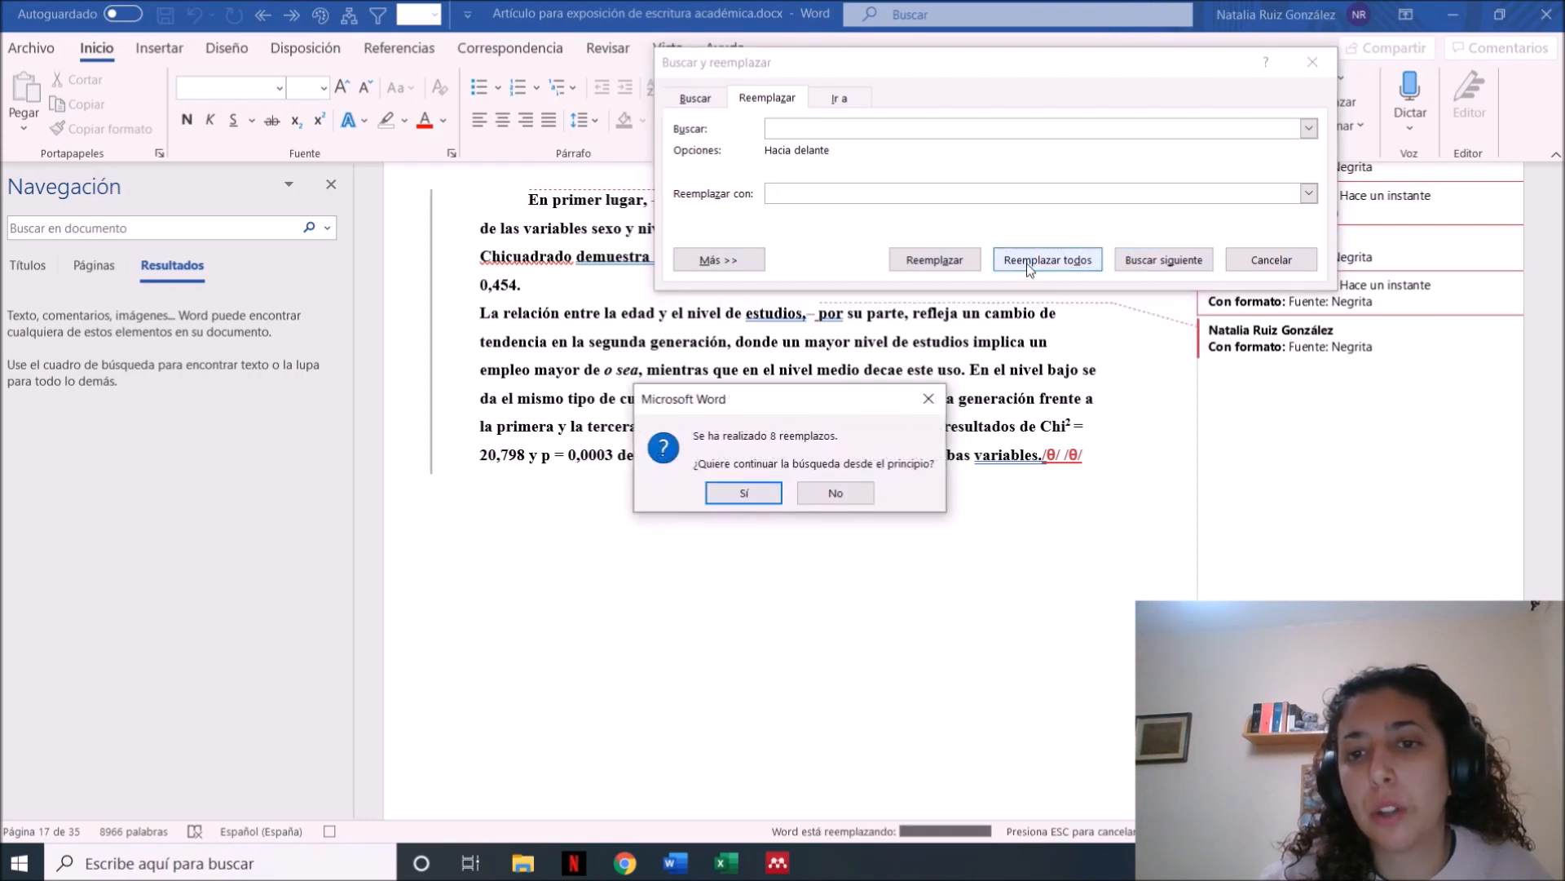
click(733, 495)
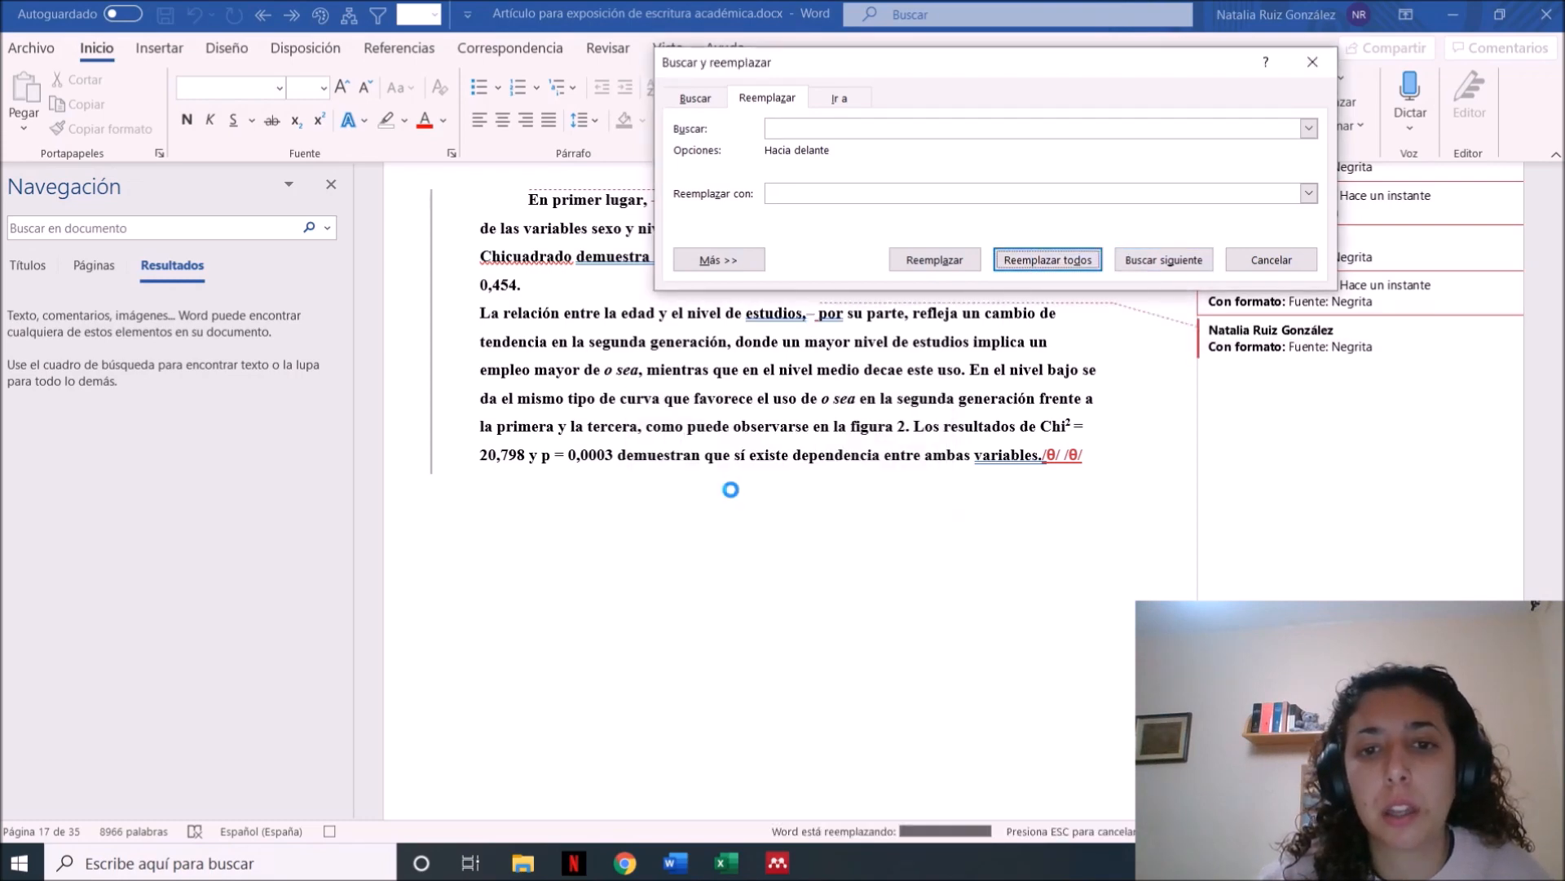
click(785, 489)
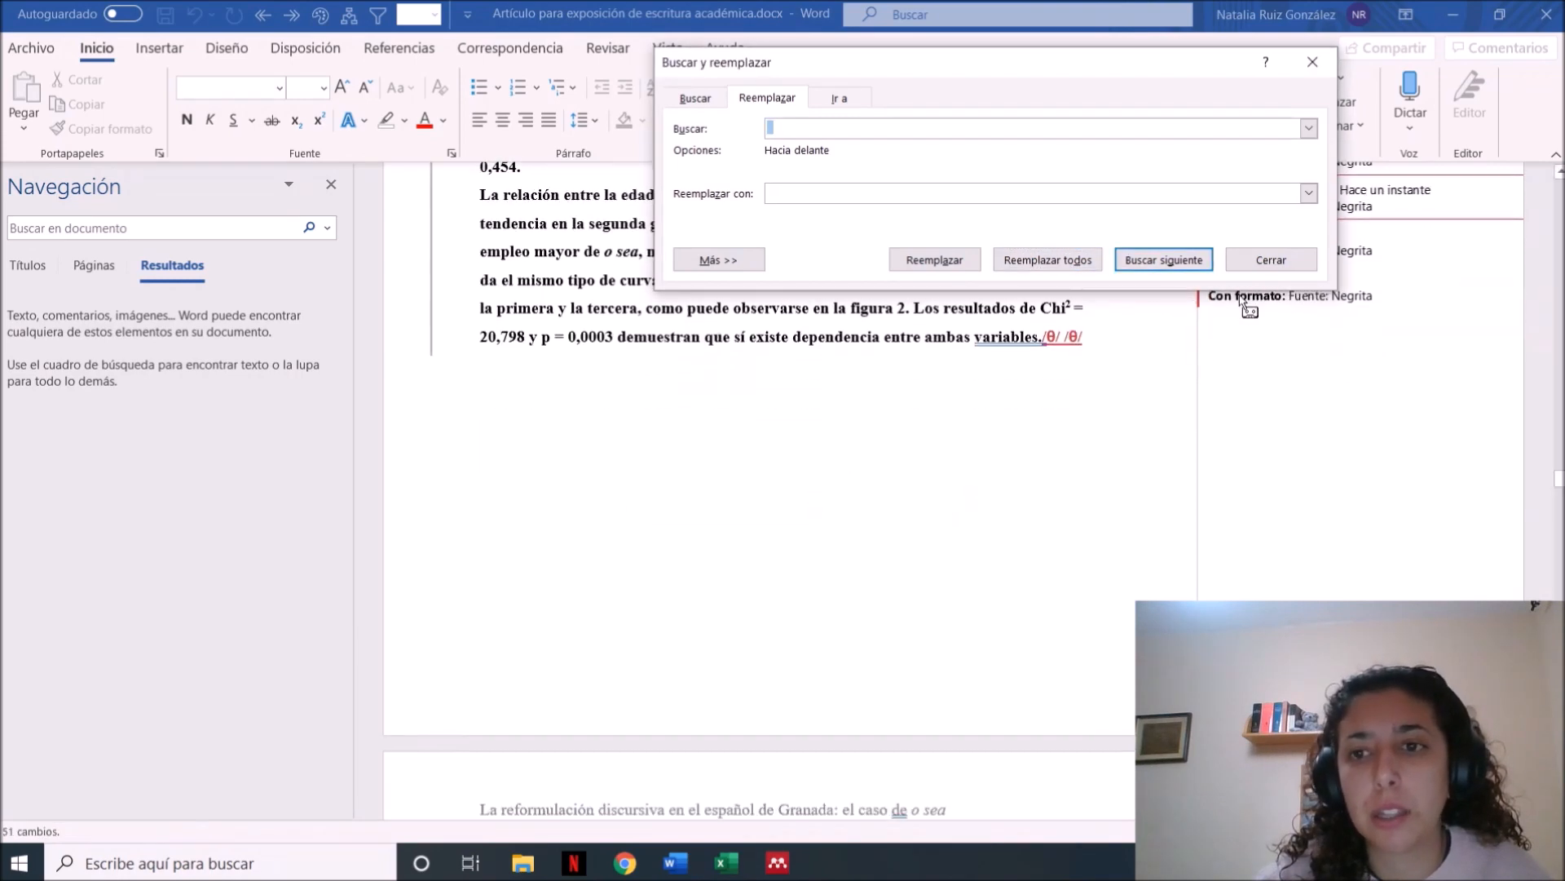
click(1270, 261)
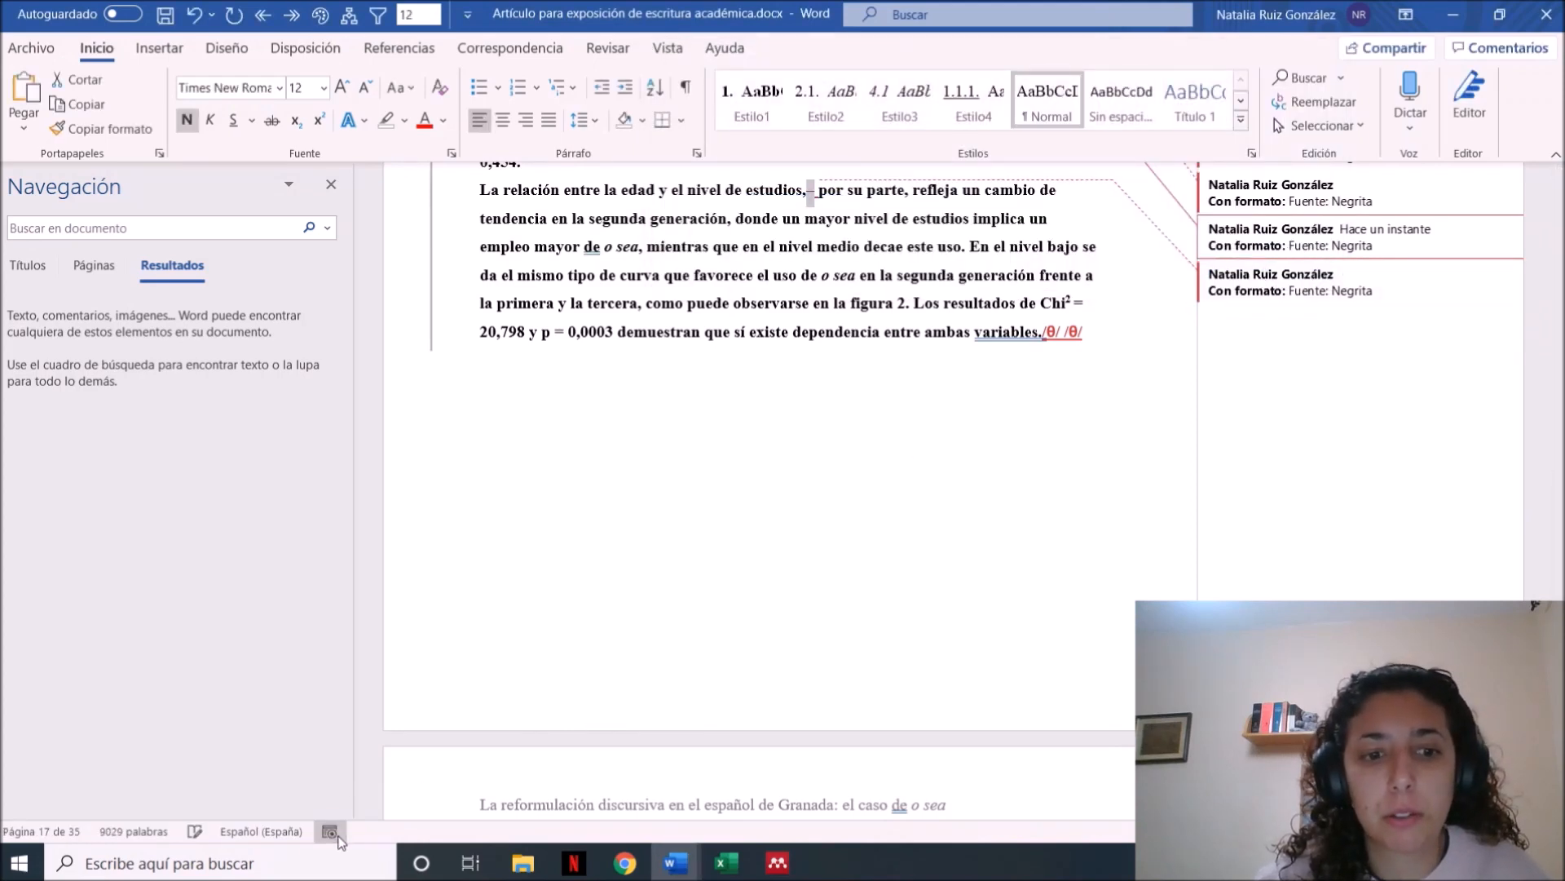
click(541, 406)
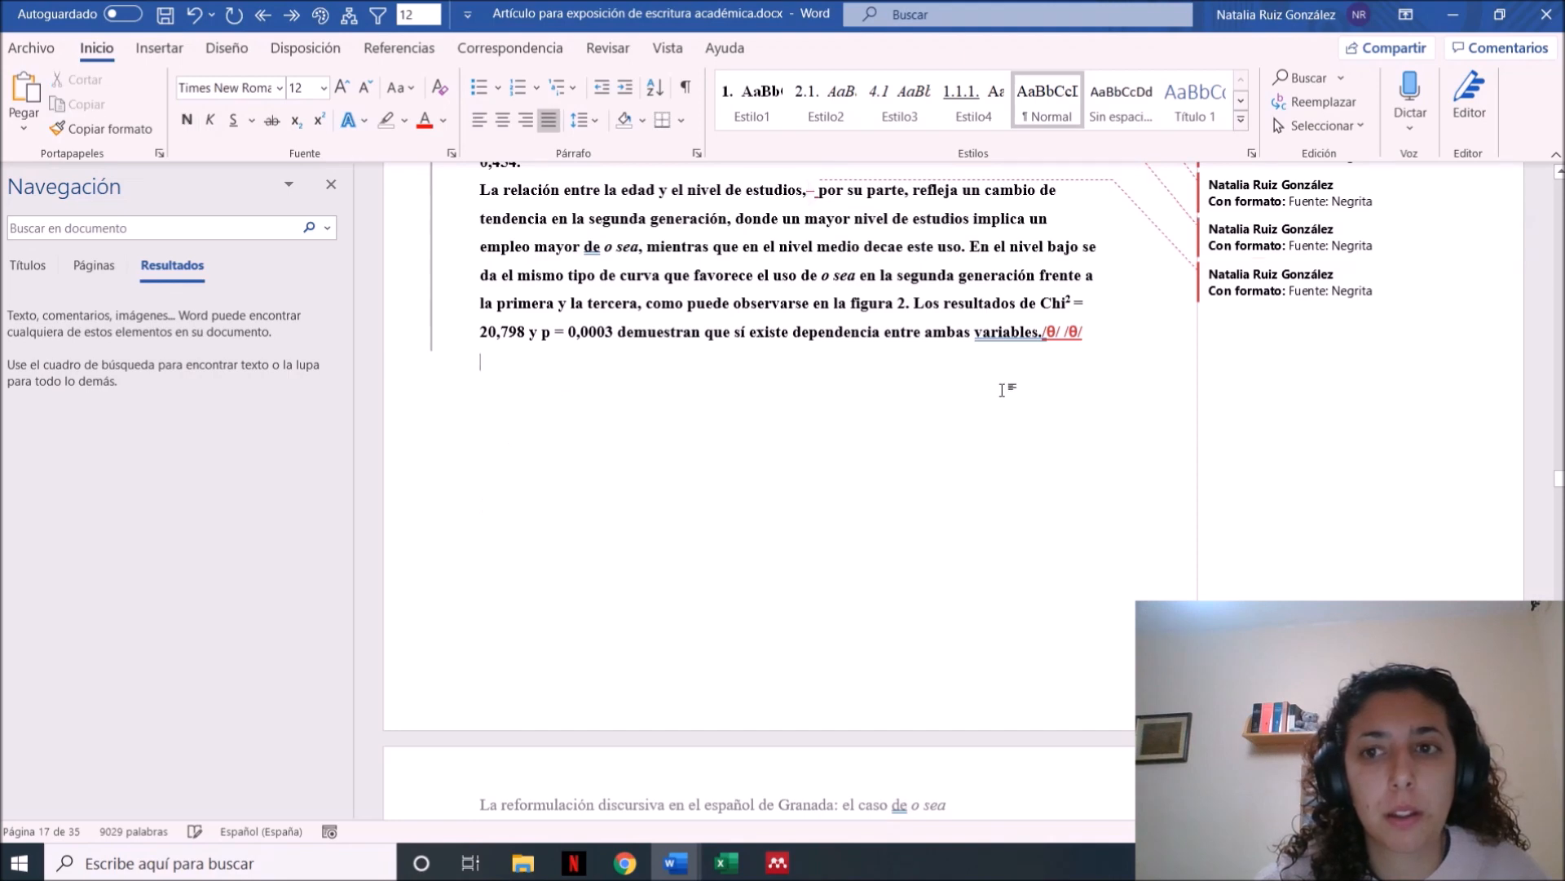
Try a quick access toolbar macro on the paragraph beginning "En términos generales" under heading 4.2, and undo the changes
click(380, 14)
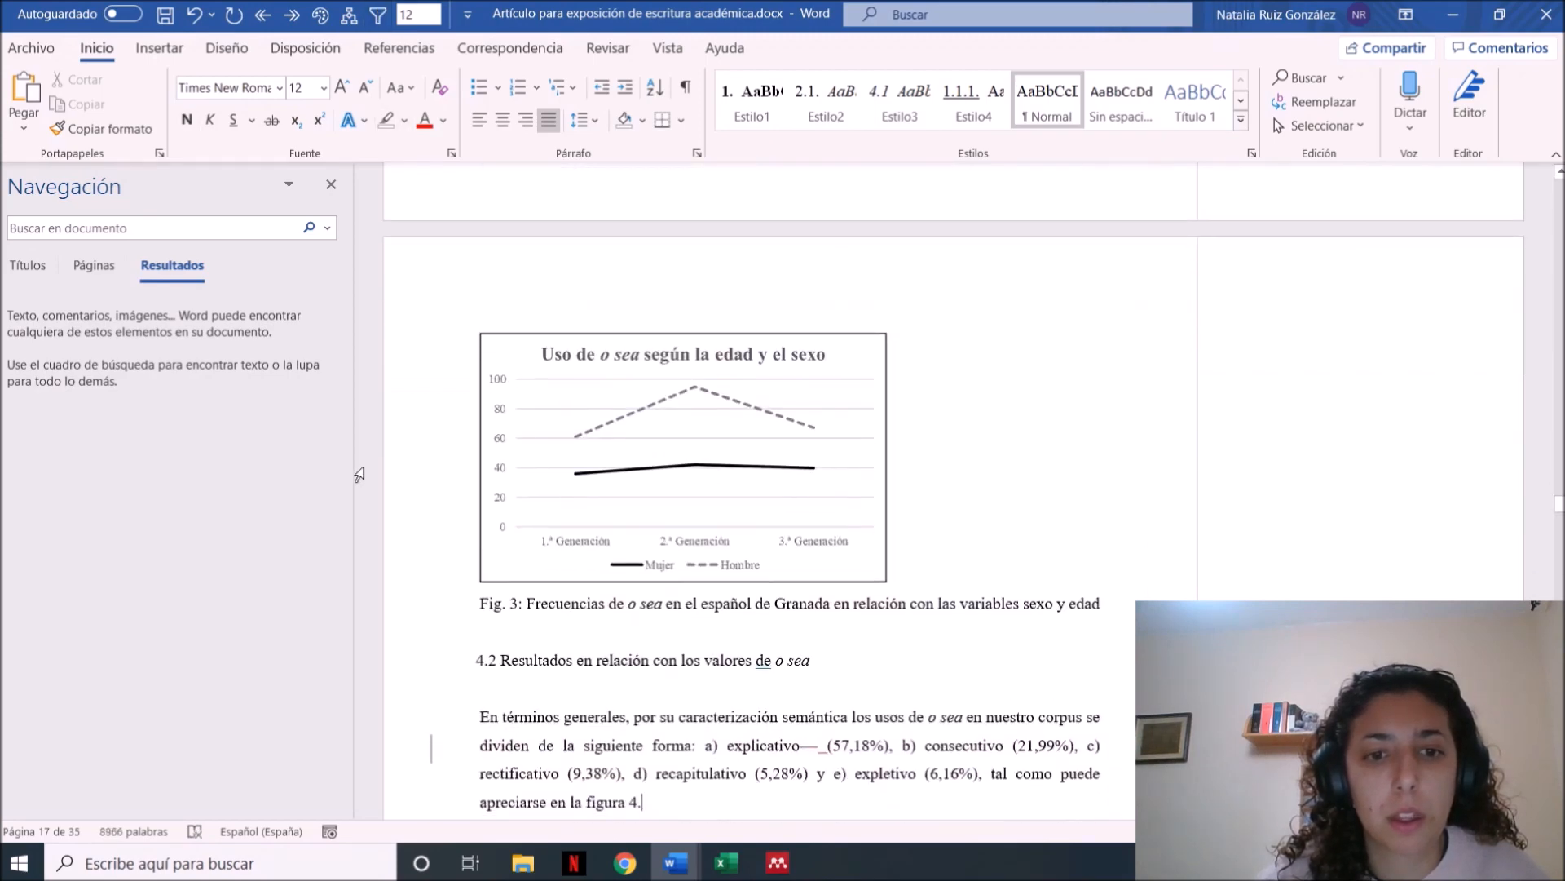
drag(734, 826, 681, 739)
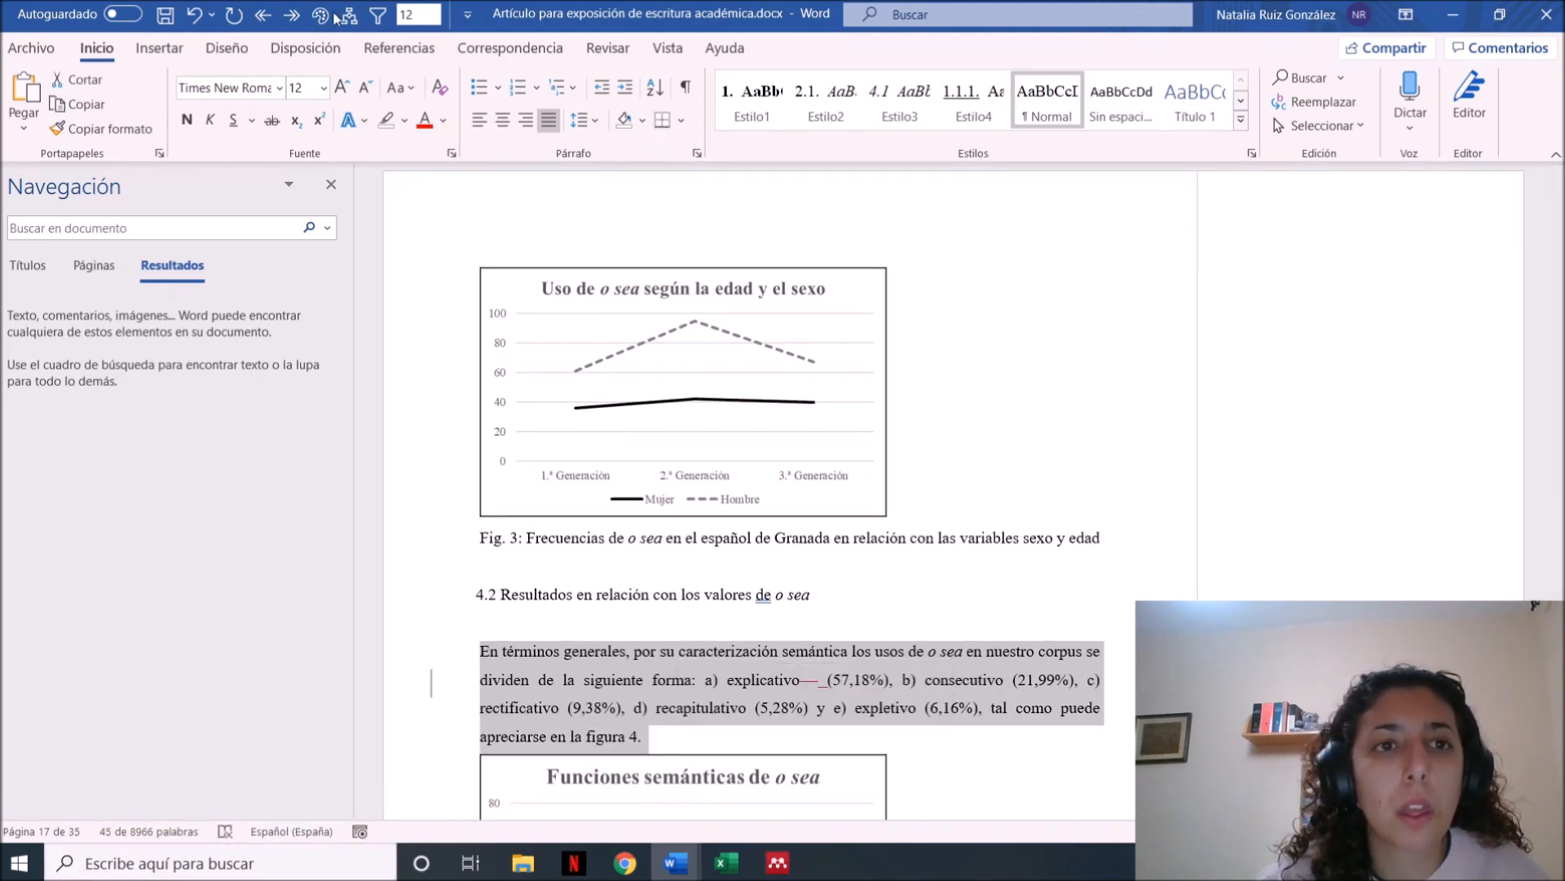
key(ctrl+v)
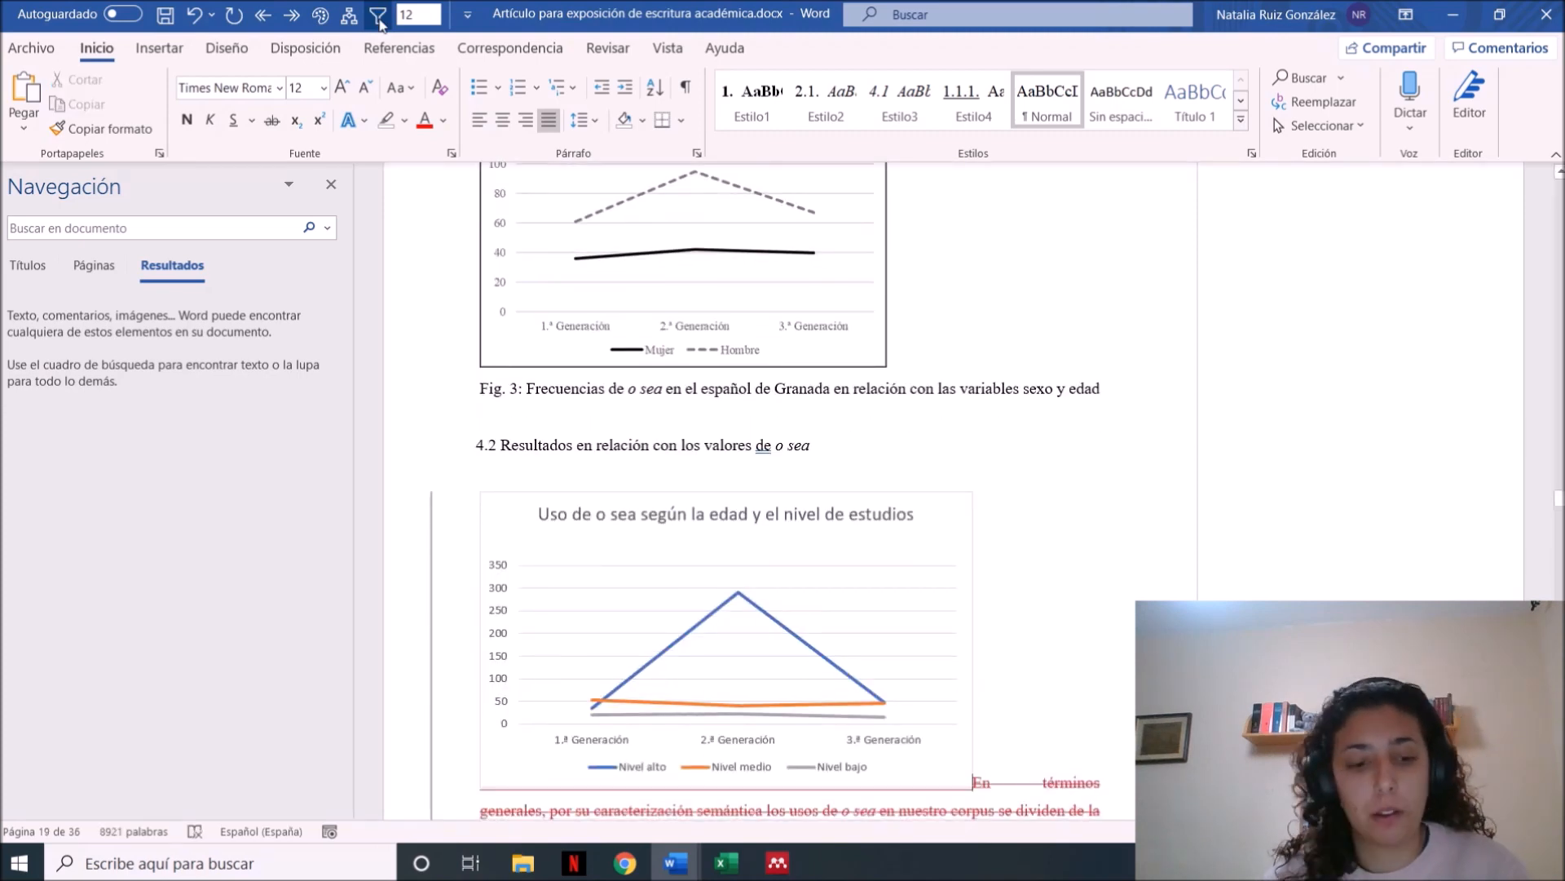
key(ctrl+z)
key(ctrl+z)
key(ctrl+z)
key(ctrl+z)
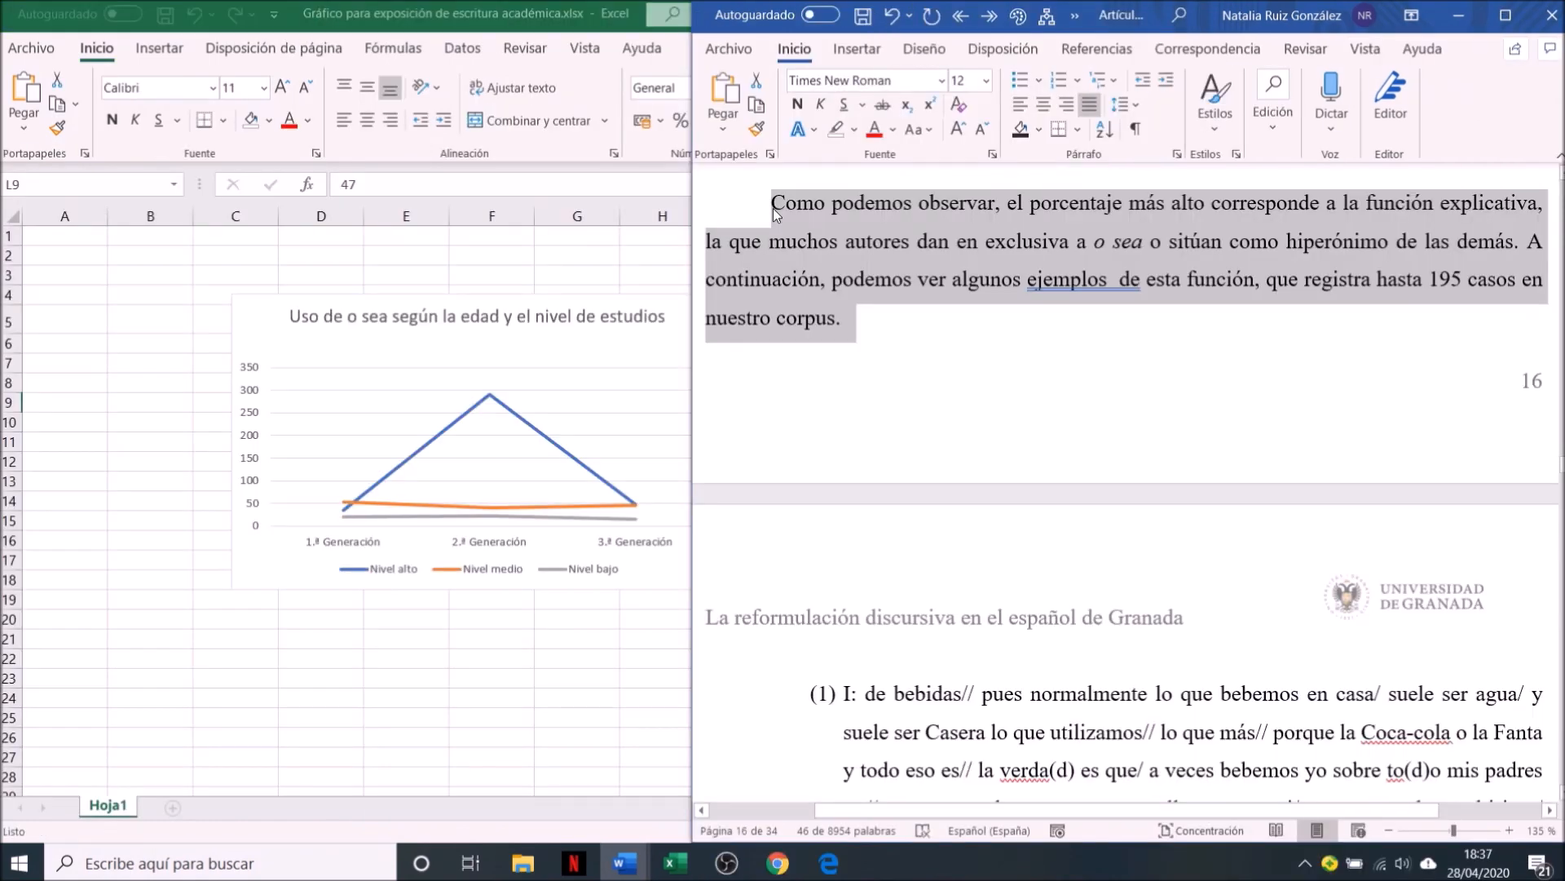
Bring up the talk outline document beside the article and place the cursor back in the article
click(624, 863)
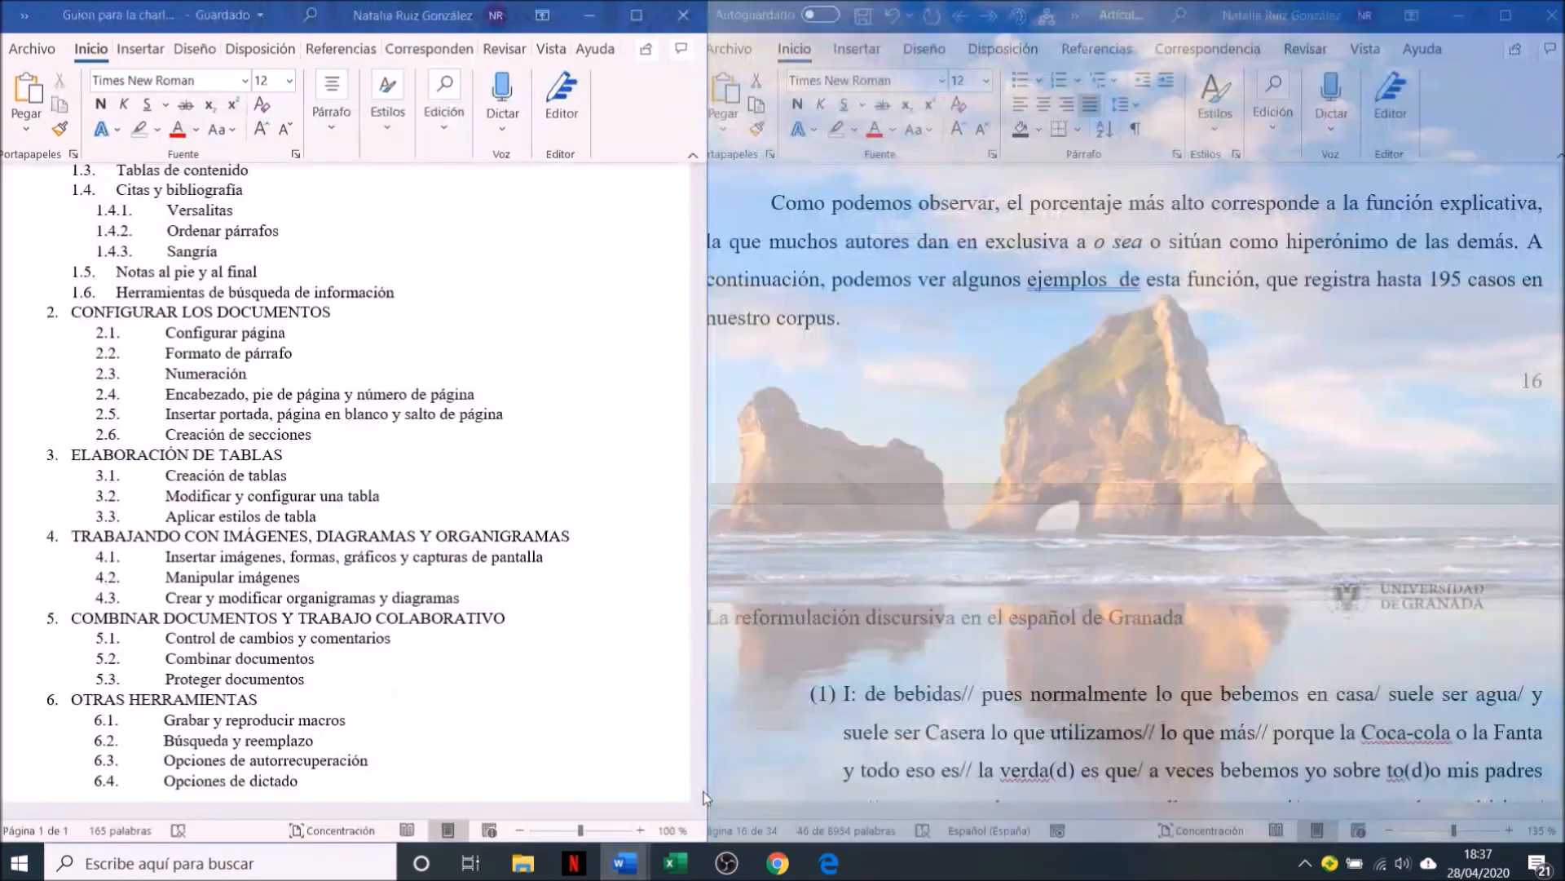
click(703, 791)
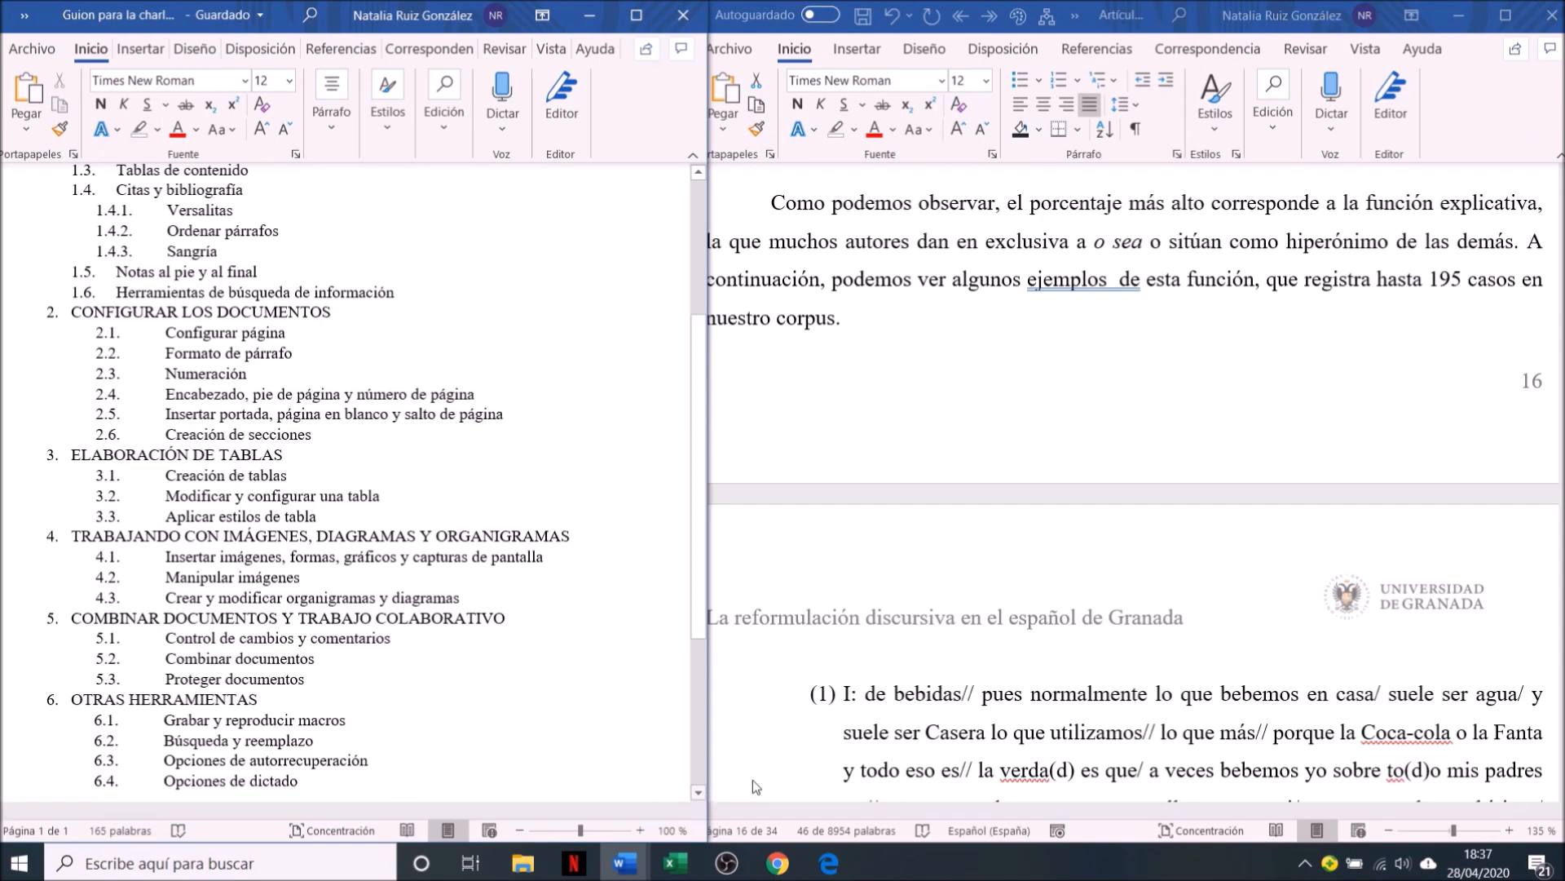
click(954, 393)
click(943, 389)
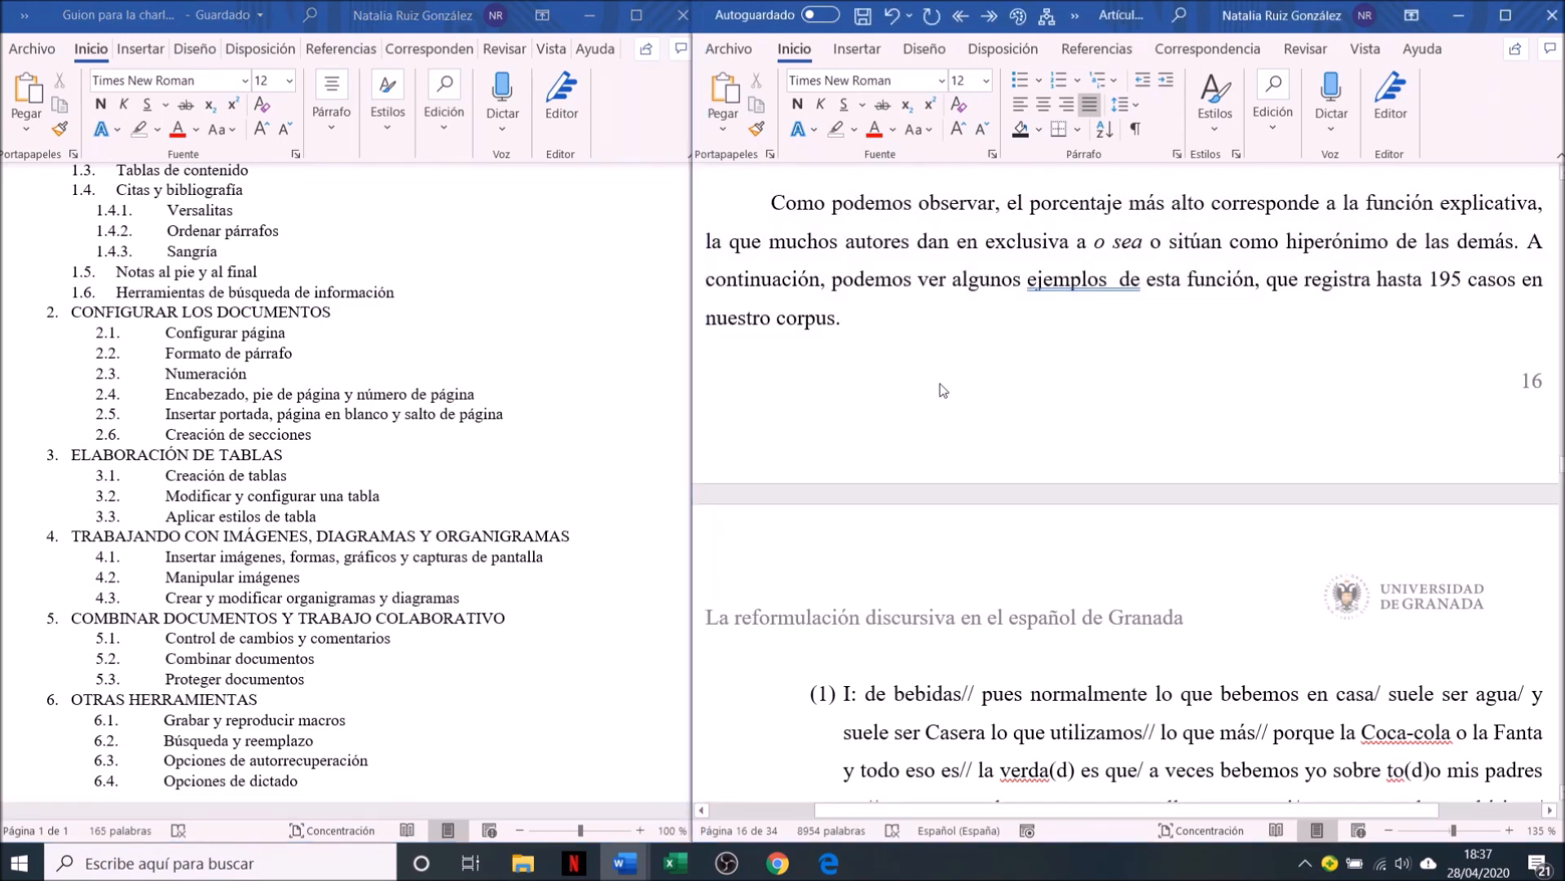
Open the article's Navigation pane and browse it by headings, page thumbnails and double-space search results
key(ctrl+b)
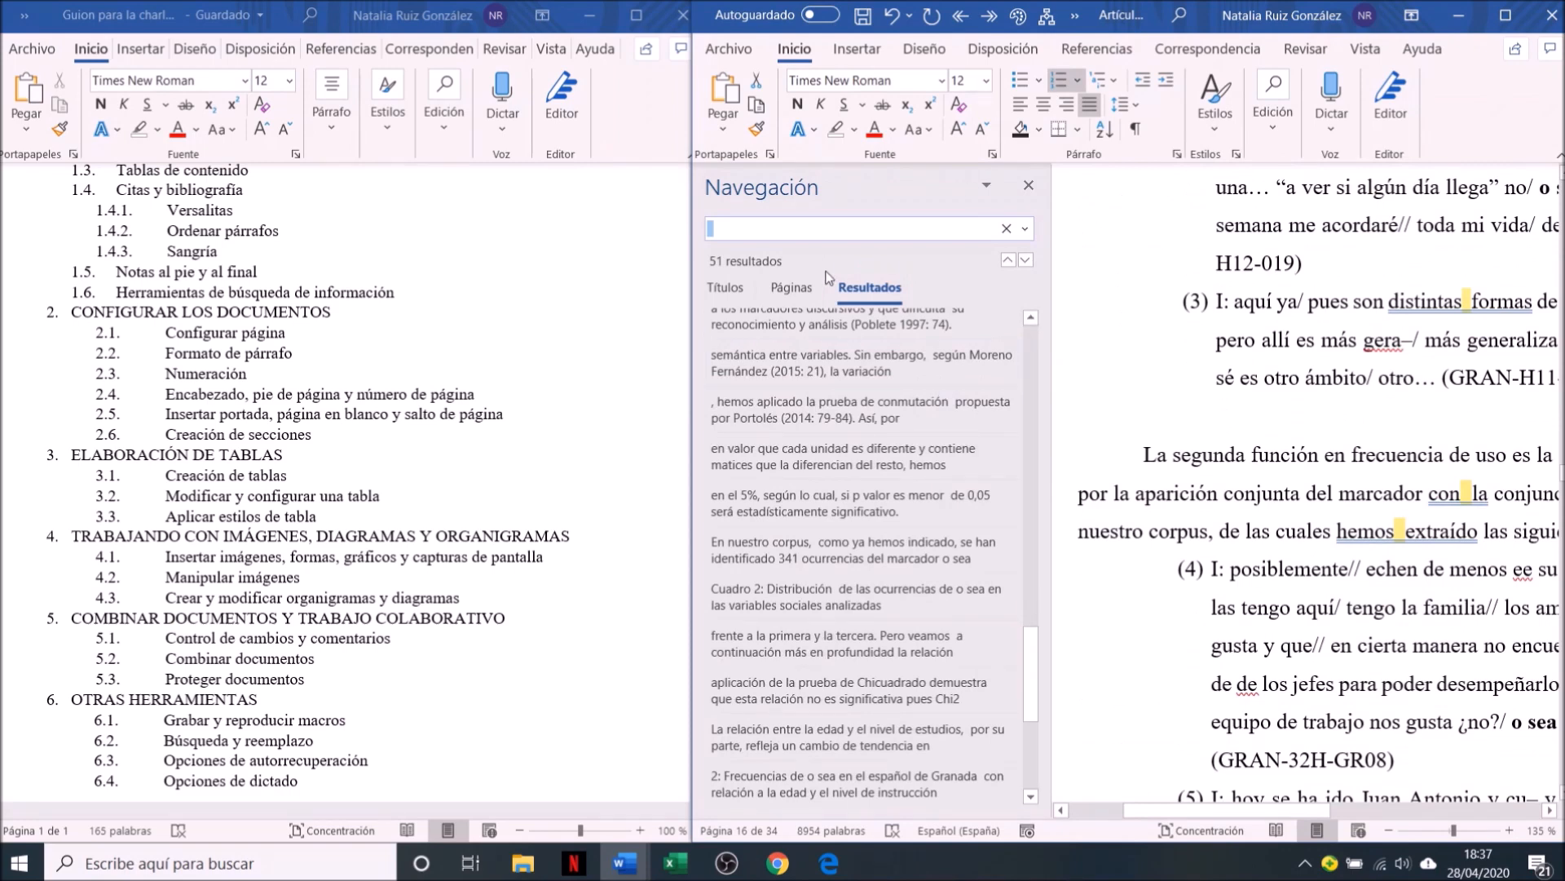
click(725, 287)
click(762, 338)
click(791, 287)
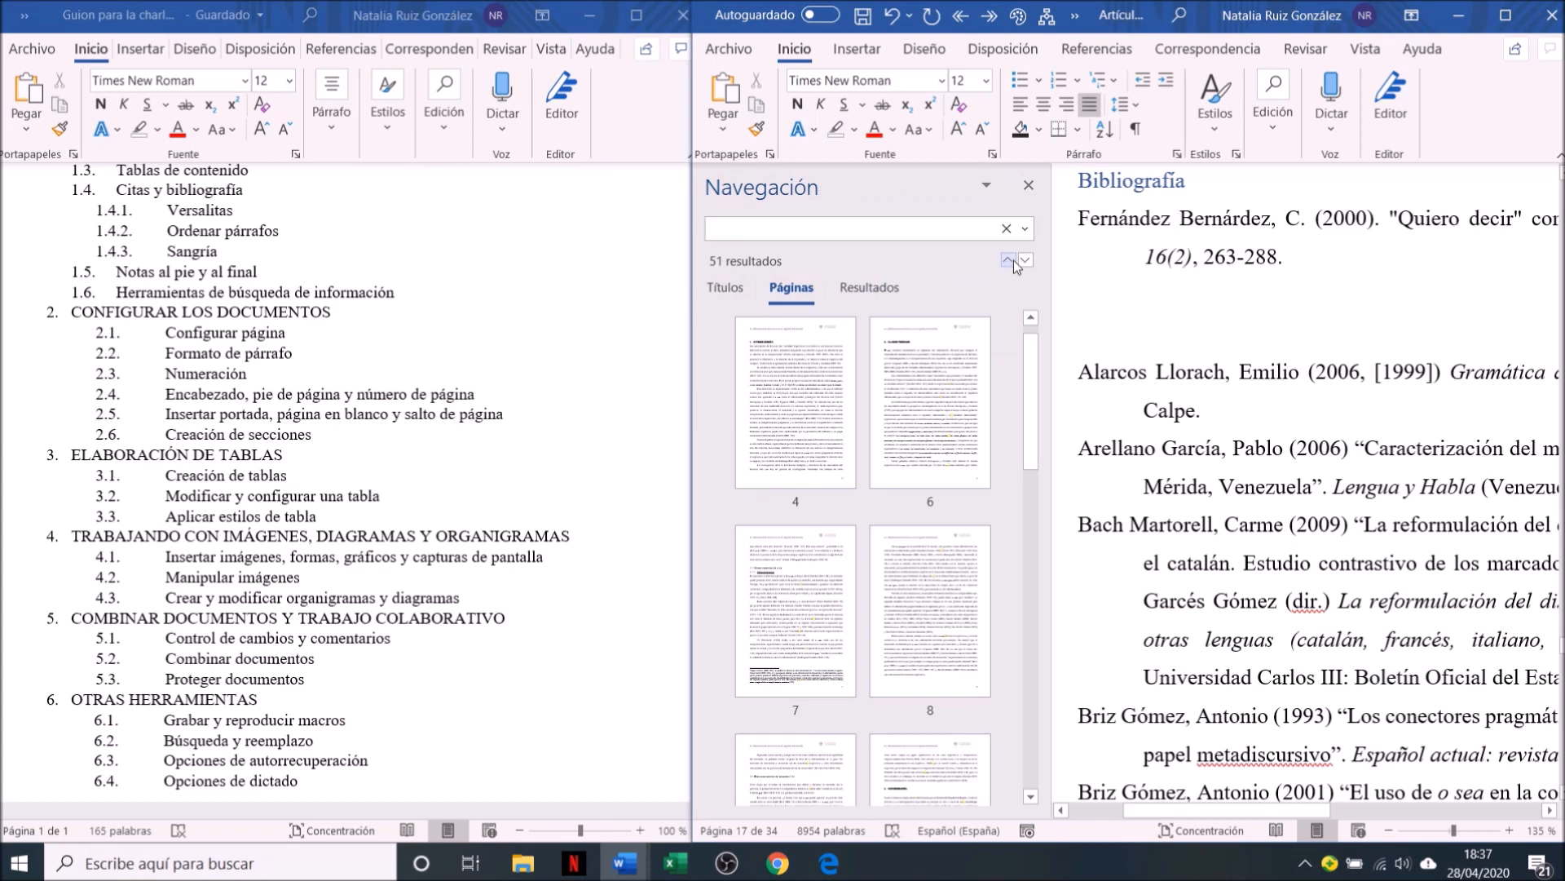
click(881, 287)
Replace all double spaces in the article with single spaces using Find and Replace
click(1025, 229)
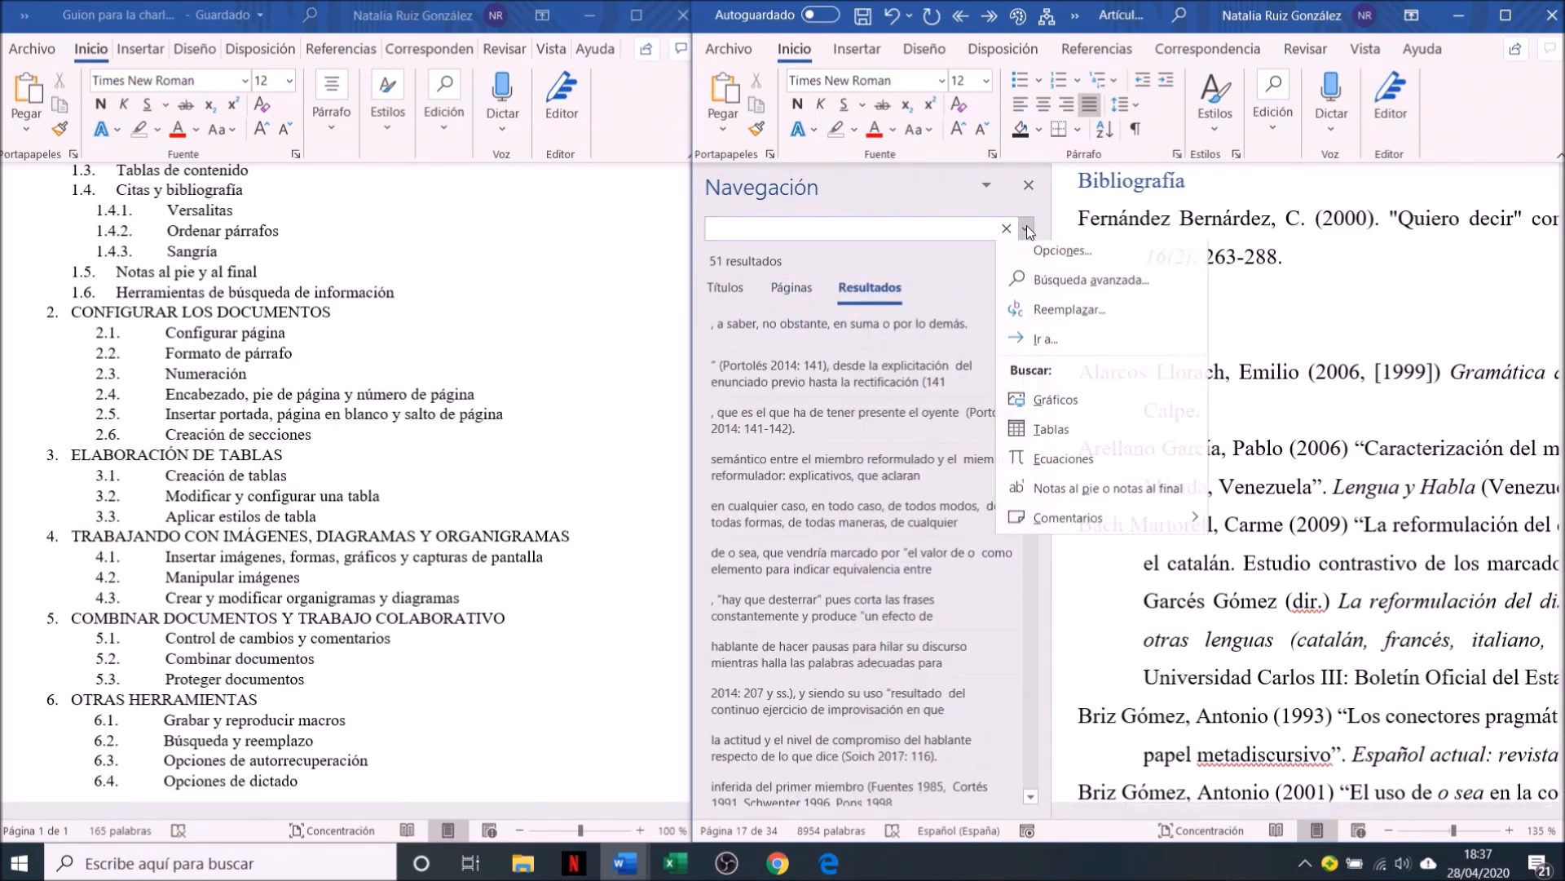
click(1061, 287)
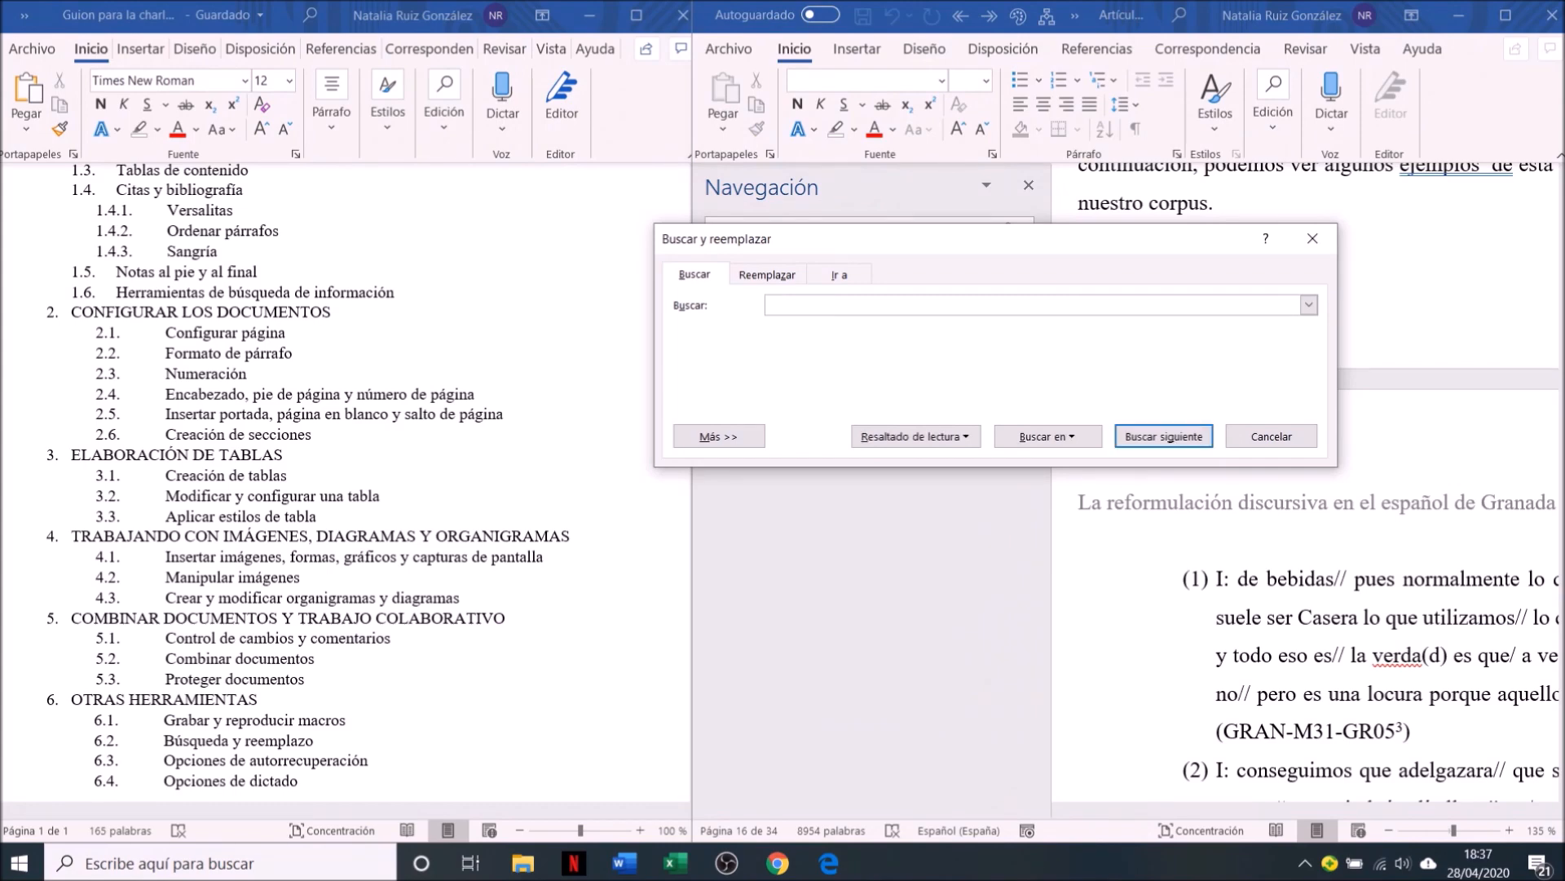
click(767, 275)
click(807, 368)
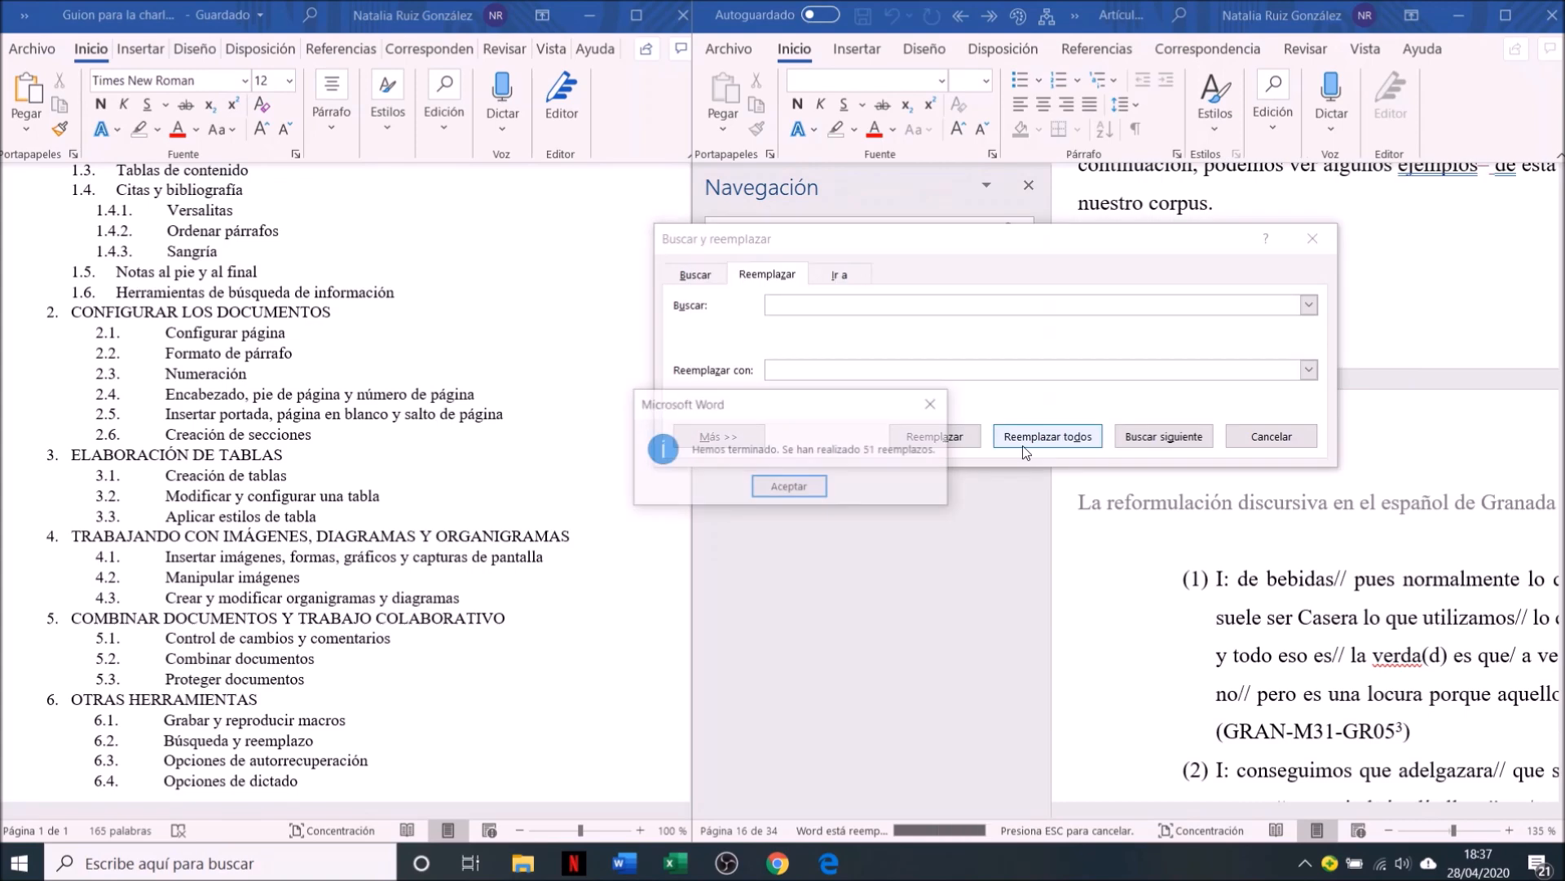
key(Return)
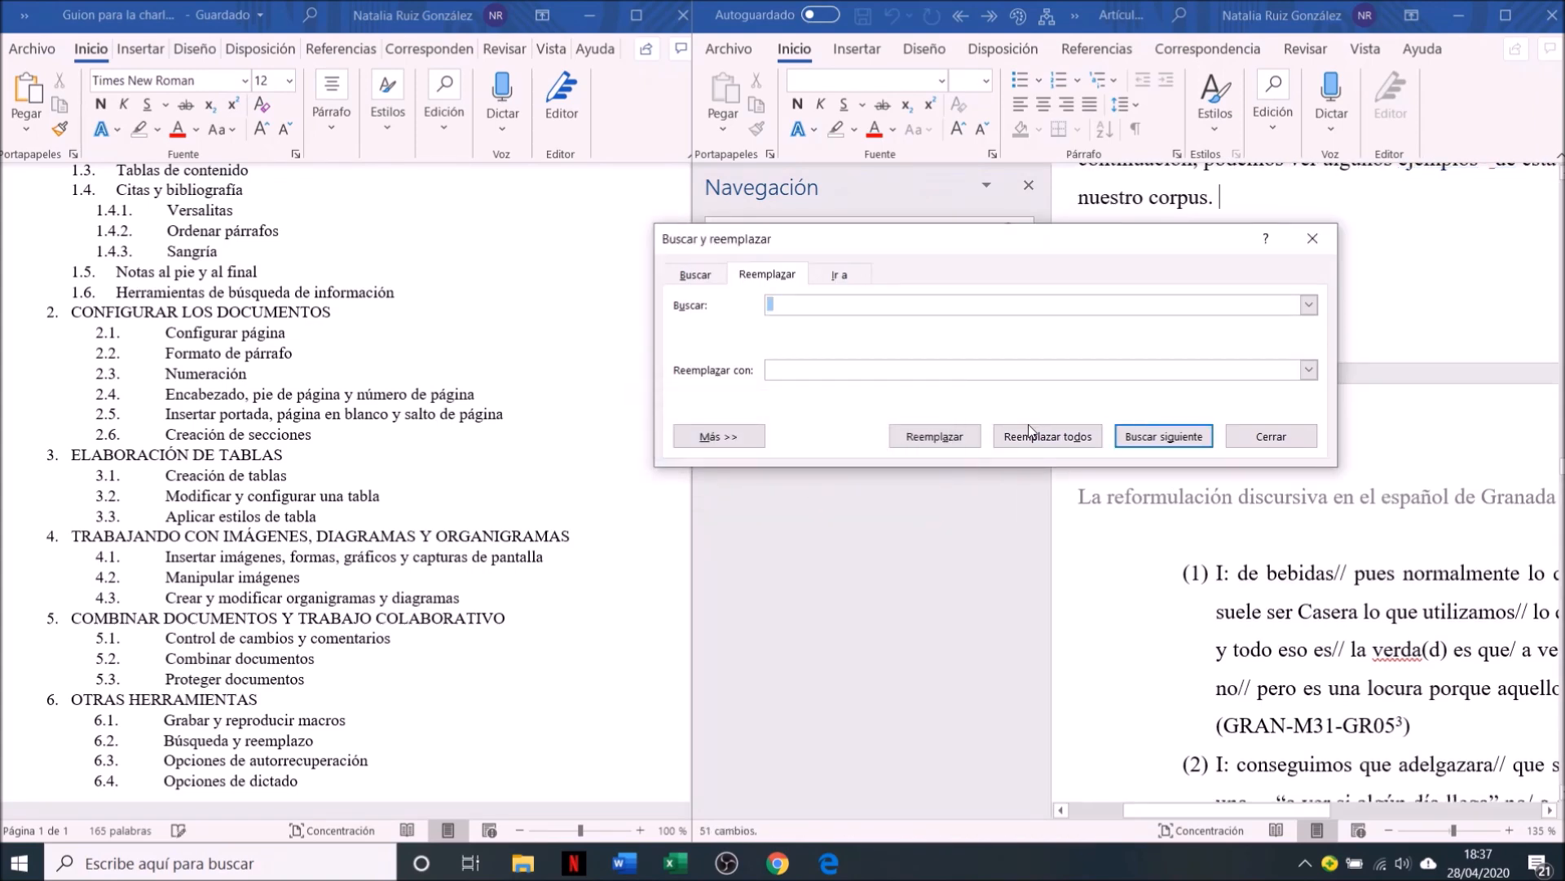
Replace every period followed by a space and paragraph mark (". ^p") with ".^p" throughout the article
click(848, 306)
key(BackSpace)
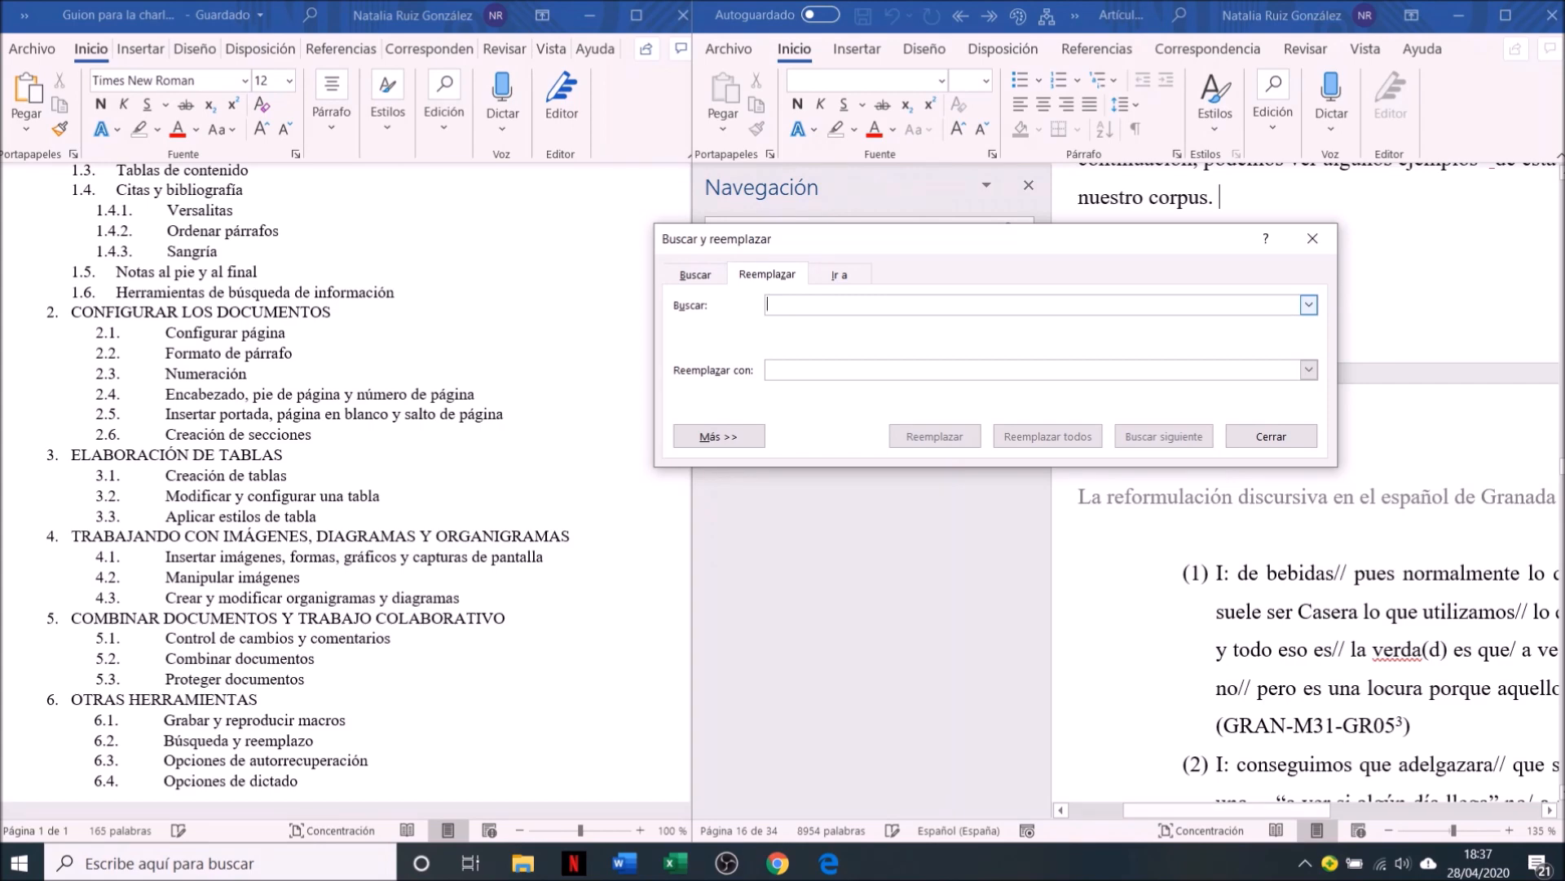
text(.)
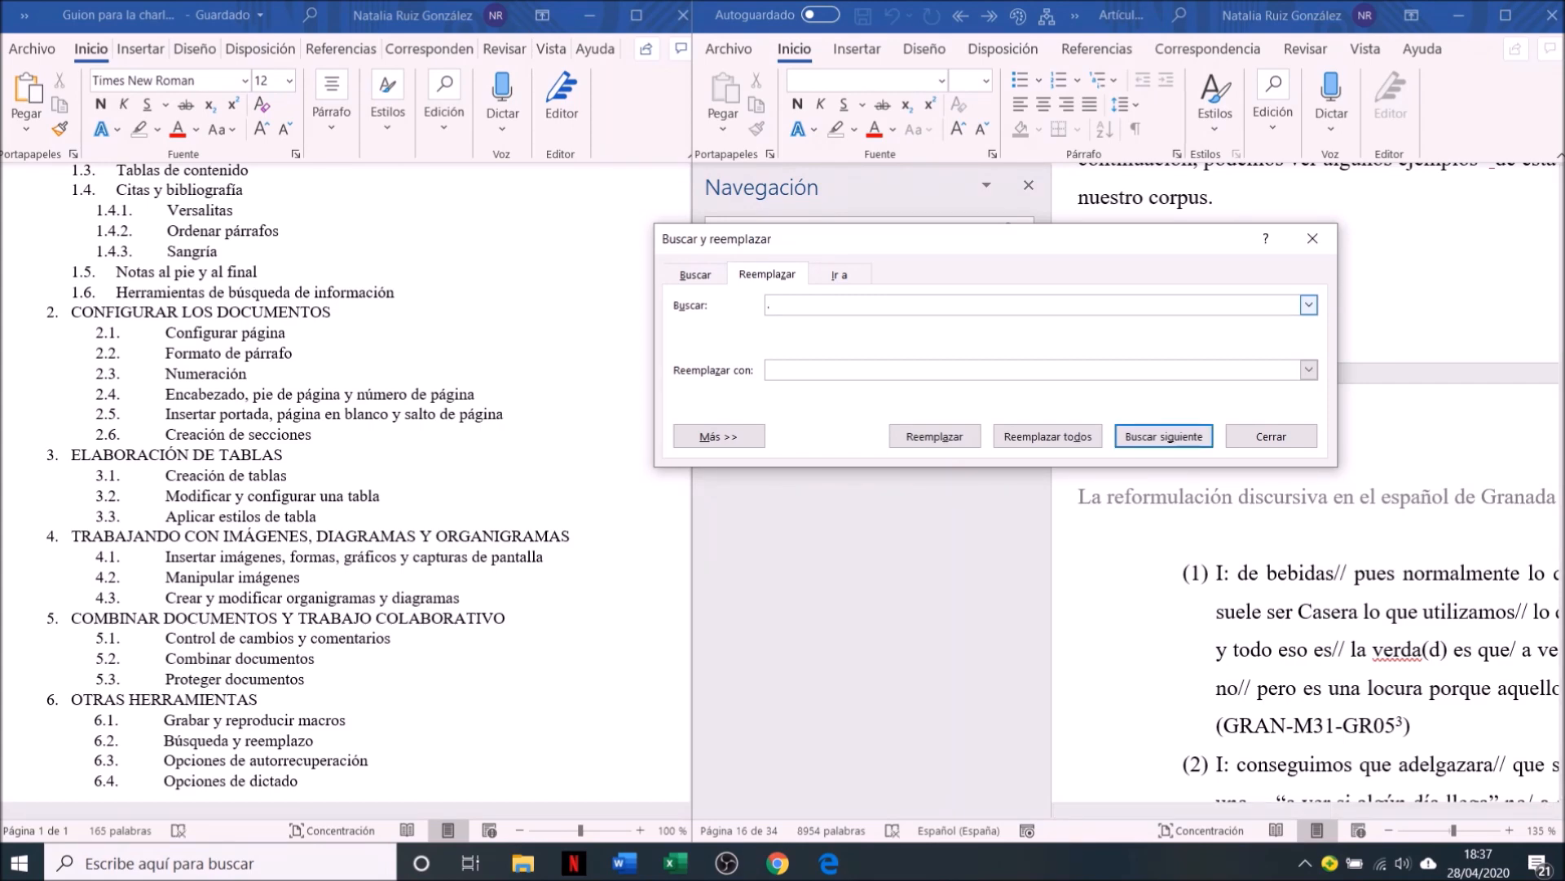
text( ^p)
click(792, 371)
text(.^p)
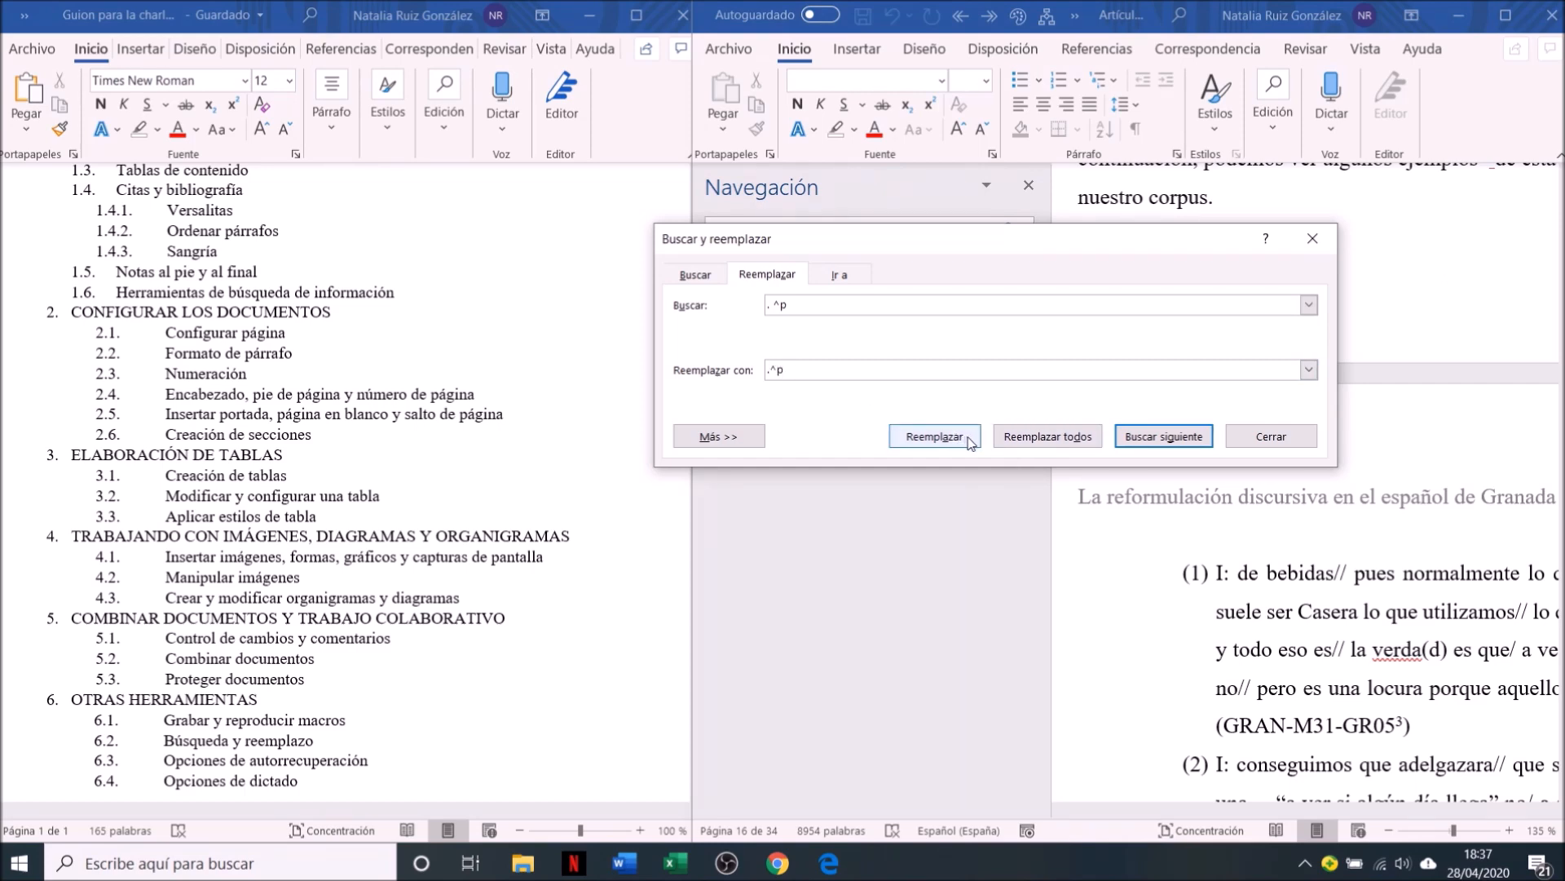
click(1014, 438)
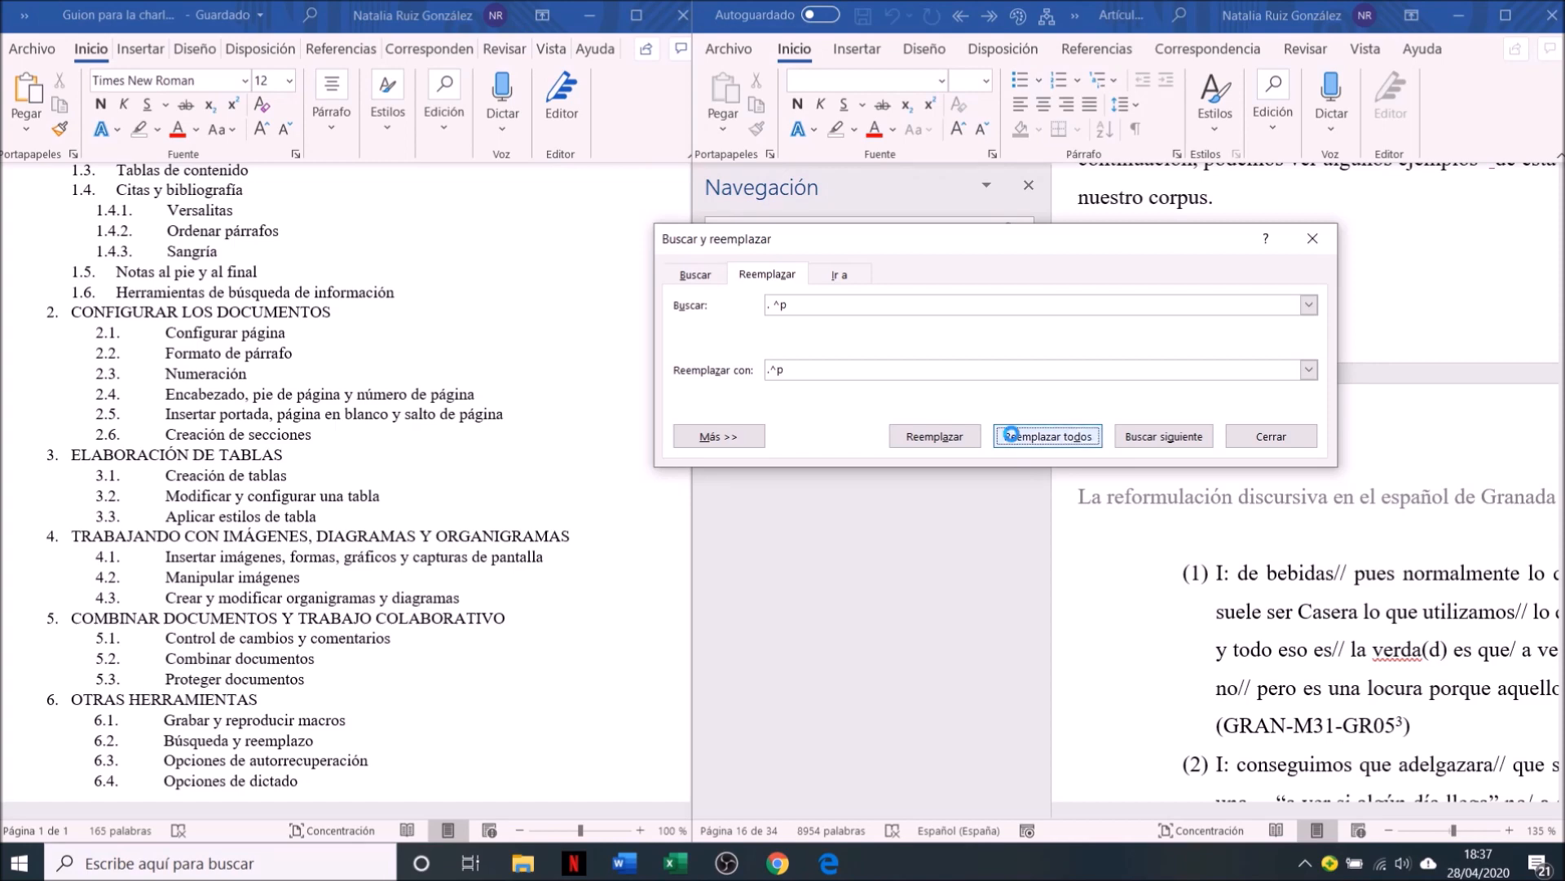
click(795, 487)
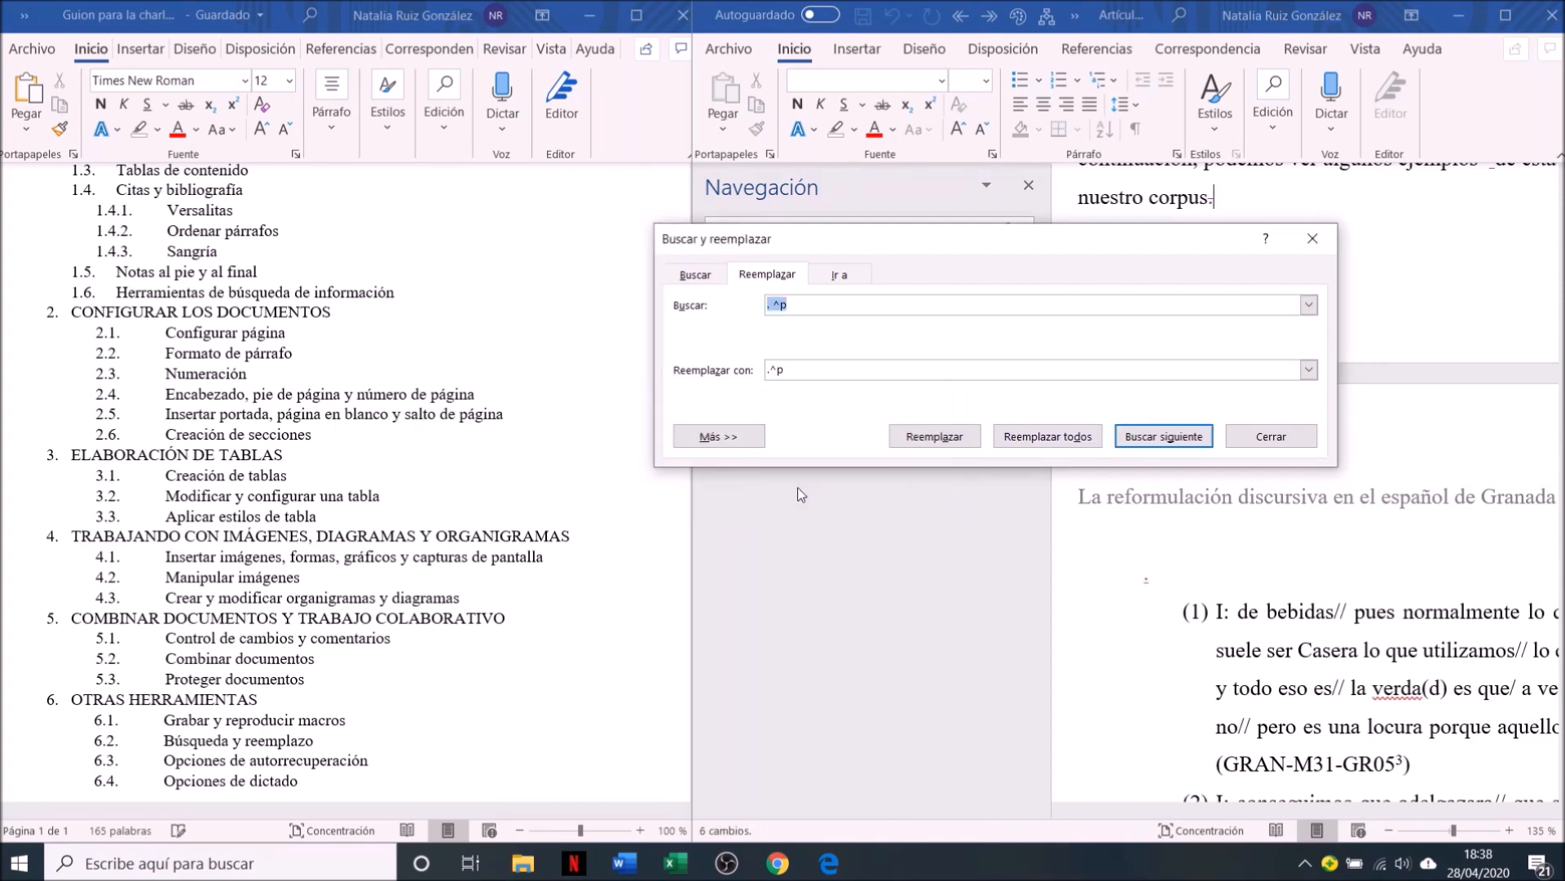
Clear the search and replacement texts and expand the additional Find and Replace options
click(788, 305)
key(BackSpace)
key(BackSpace)
key(BackSpace)
key(BackSpace)
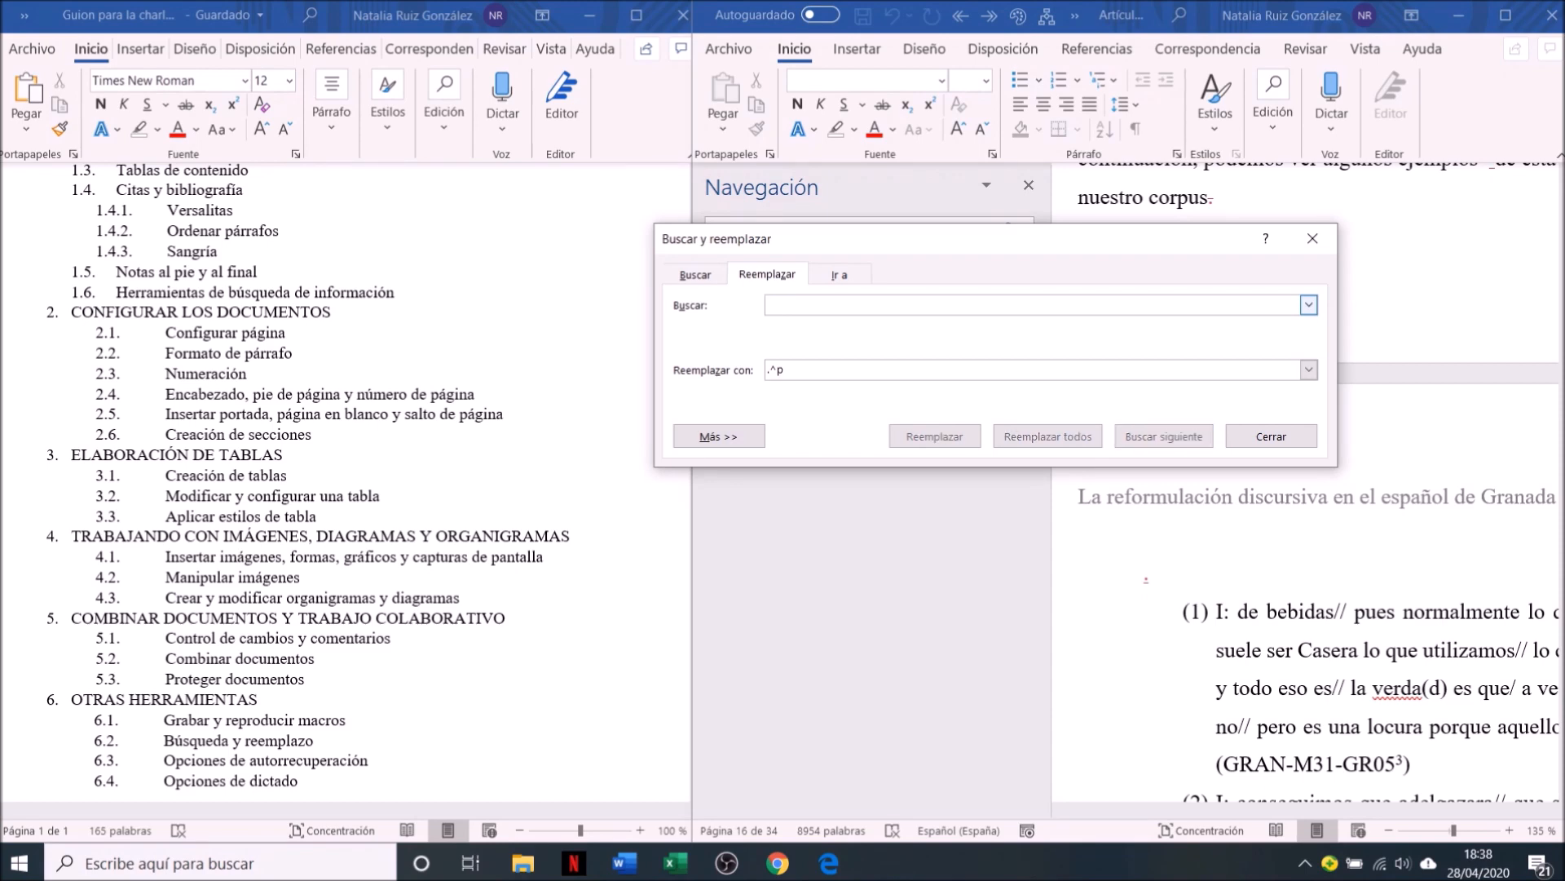
double_click(790, 376)
key(BackSpace)
click(720, 436)
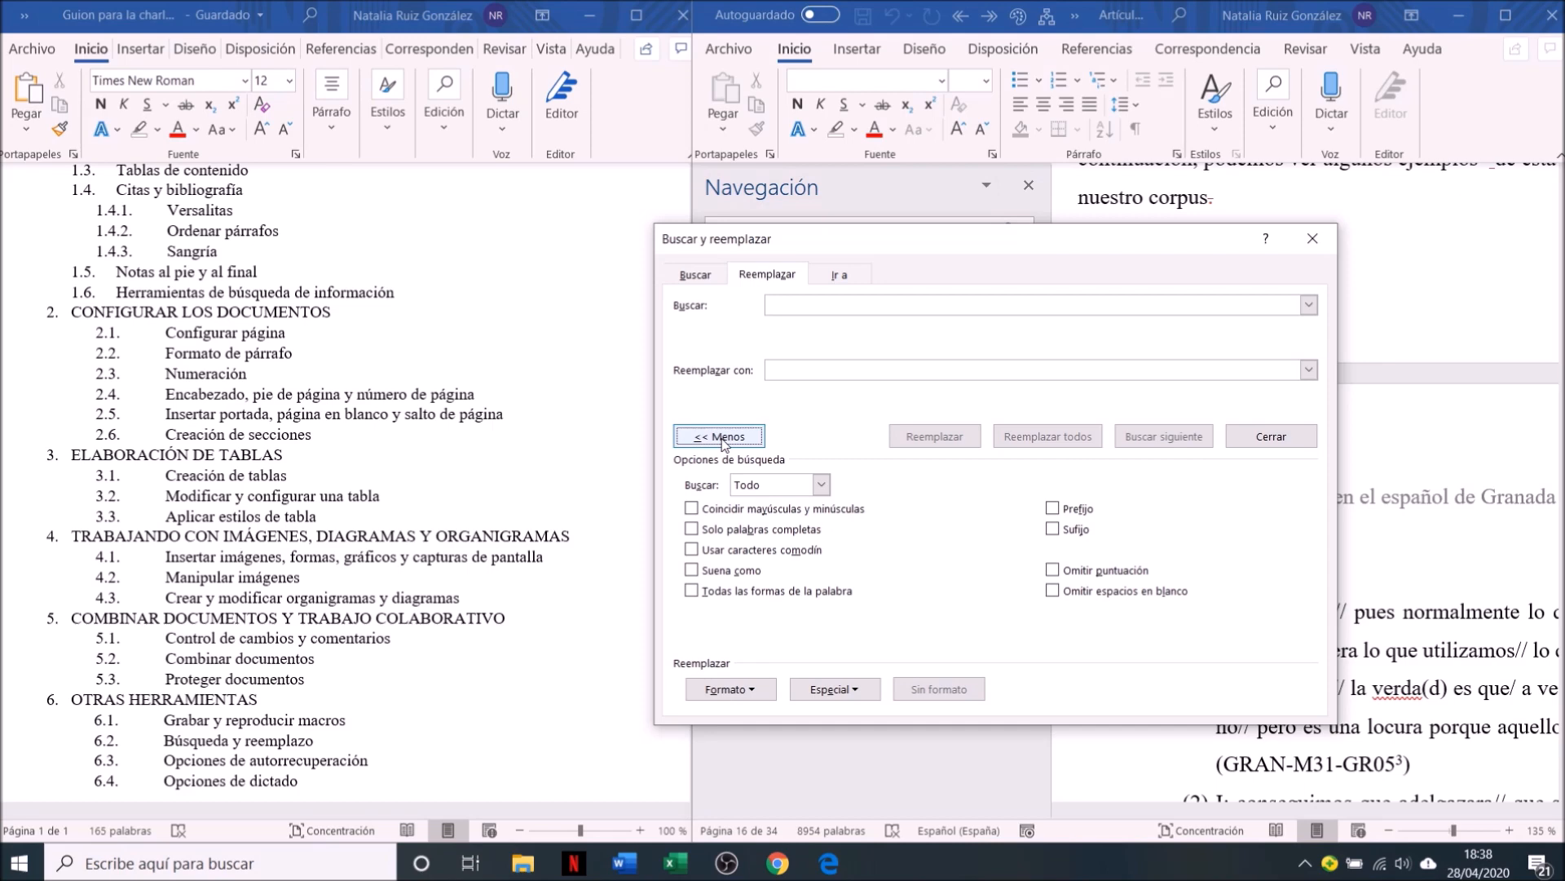
Replace all bold formatting in the article with non-bold, and close Find and Replace and the Navigation pane
click(855, 308)
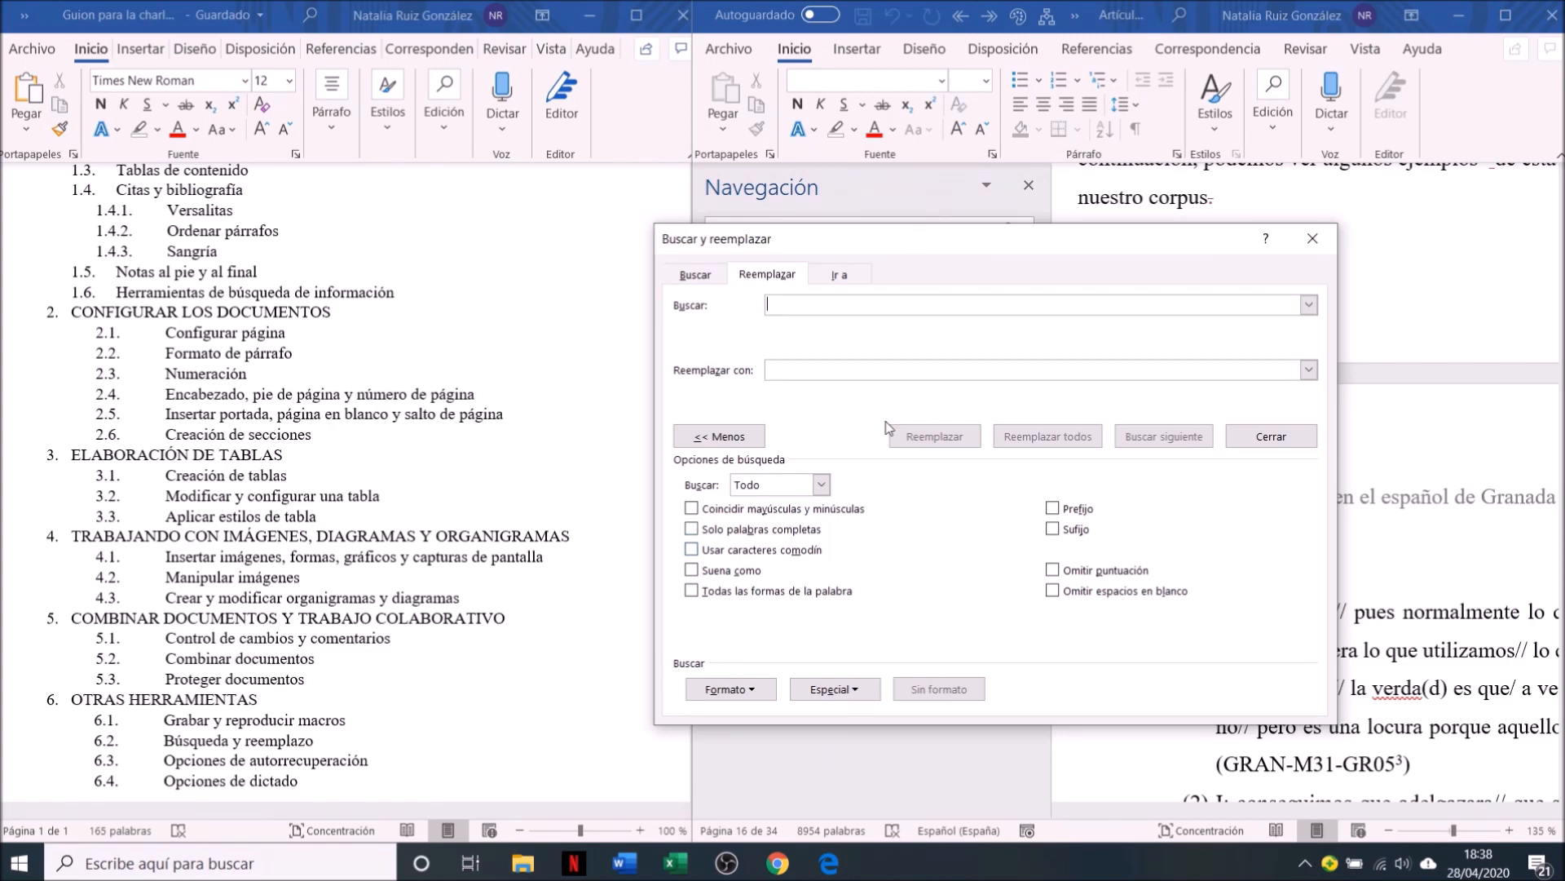
key(ctrl+n)
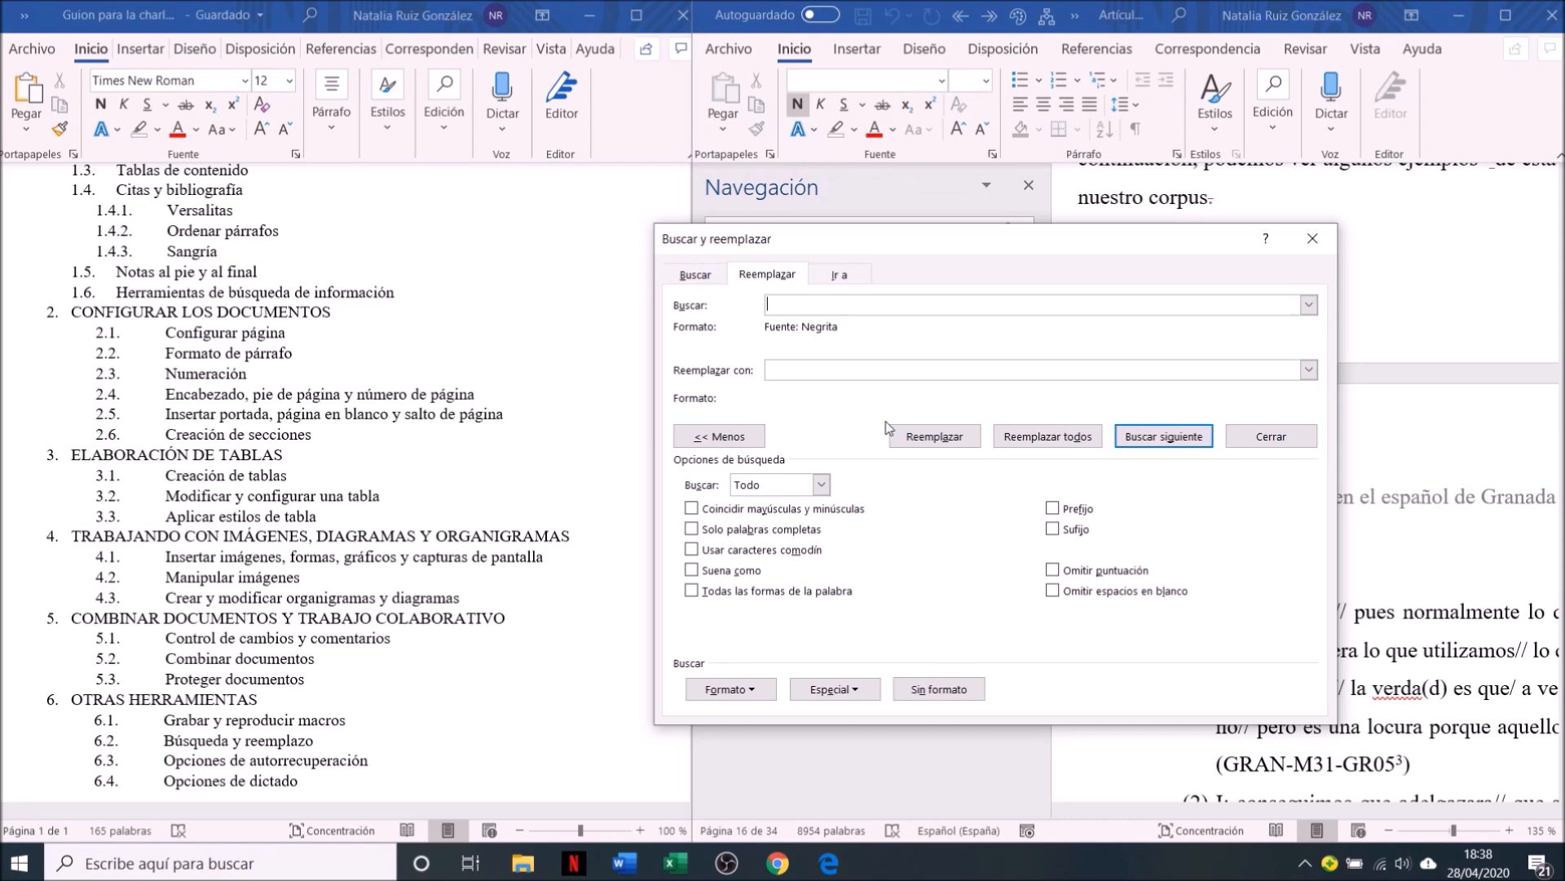
click(819, 366)
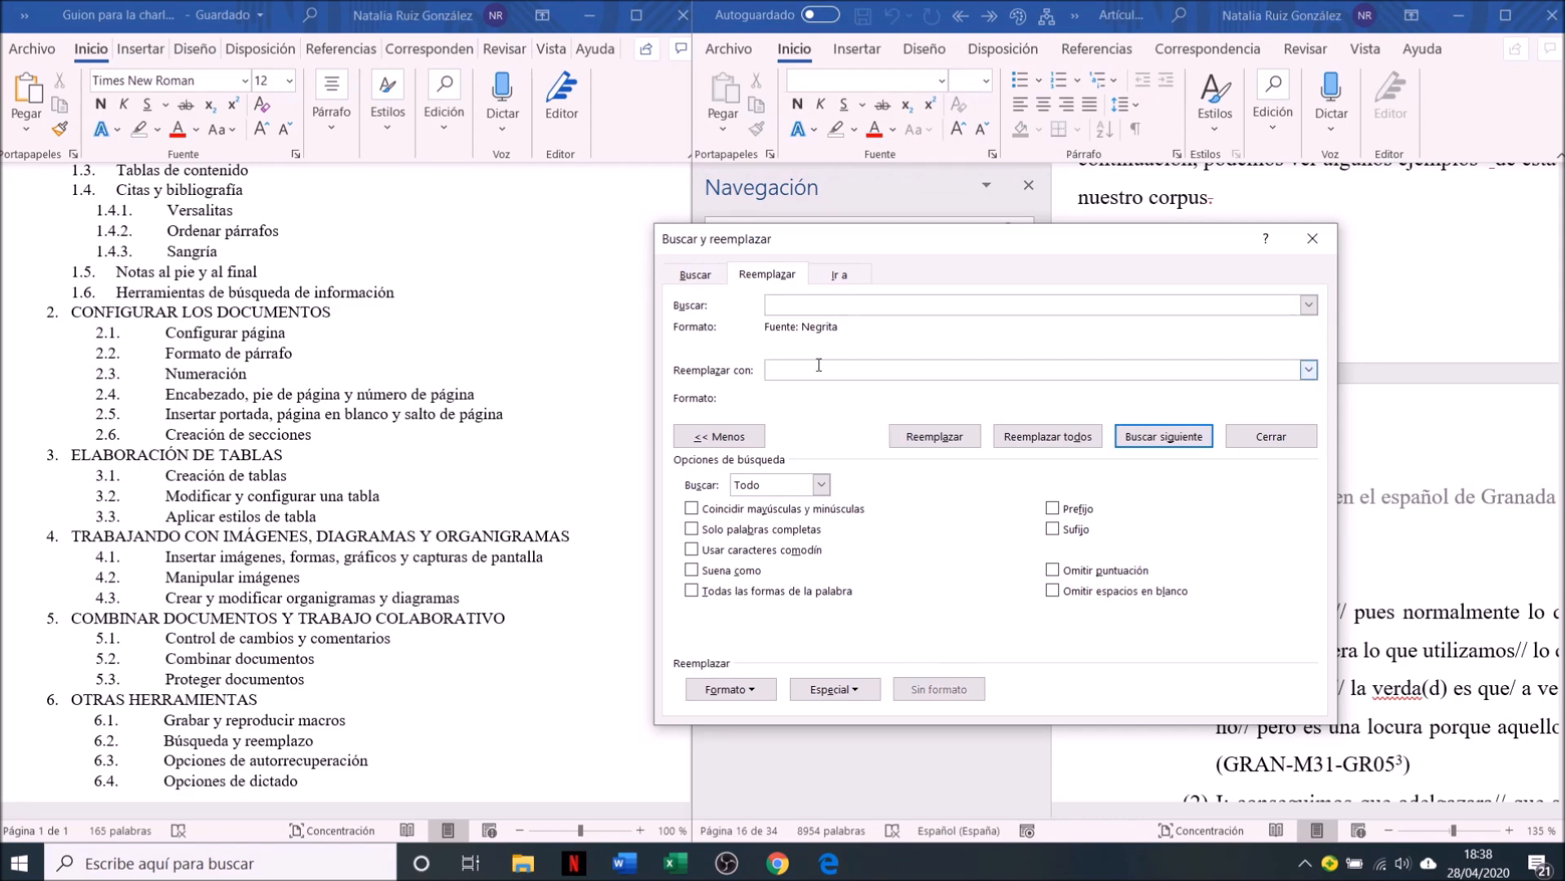
key(ctrl+n)
key(ctrl+n)
click(975, 435)
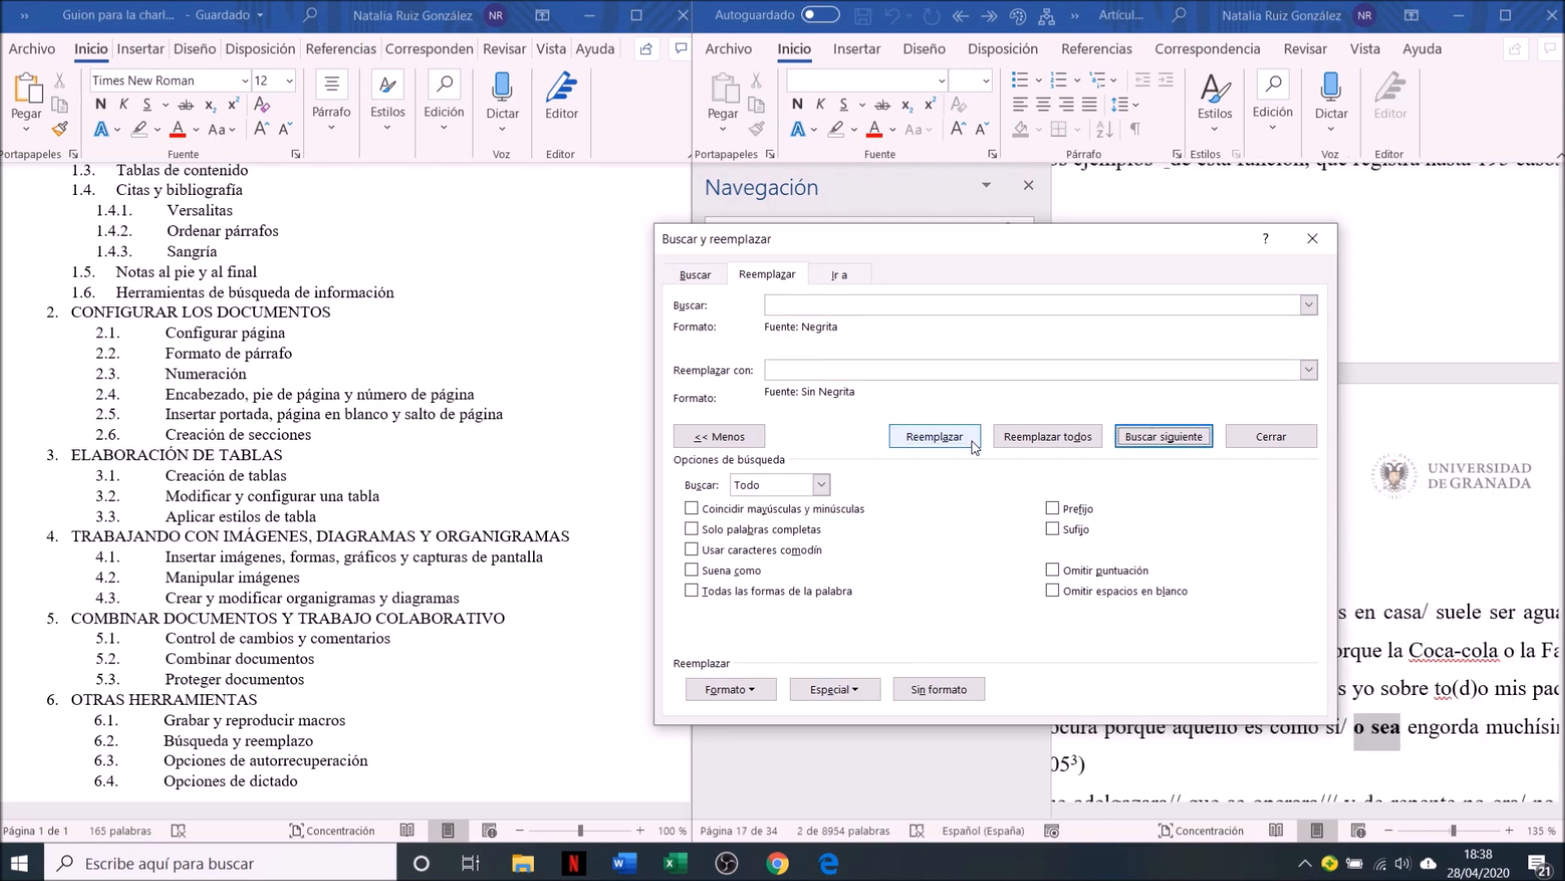
click(1048, 436)
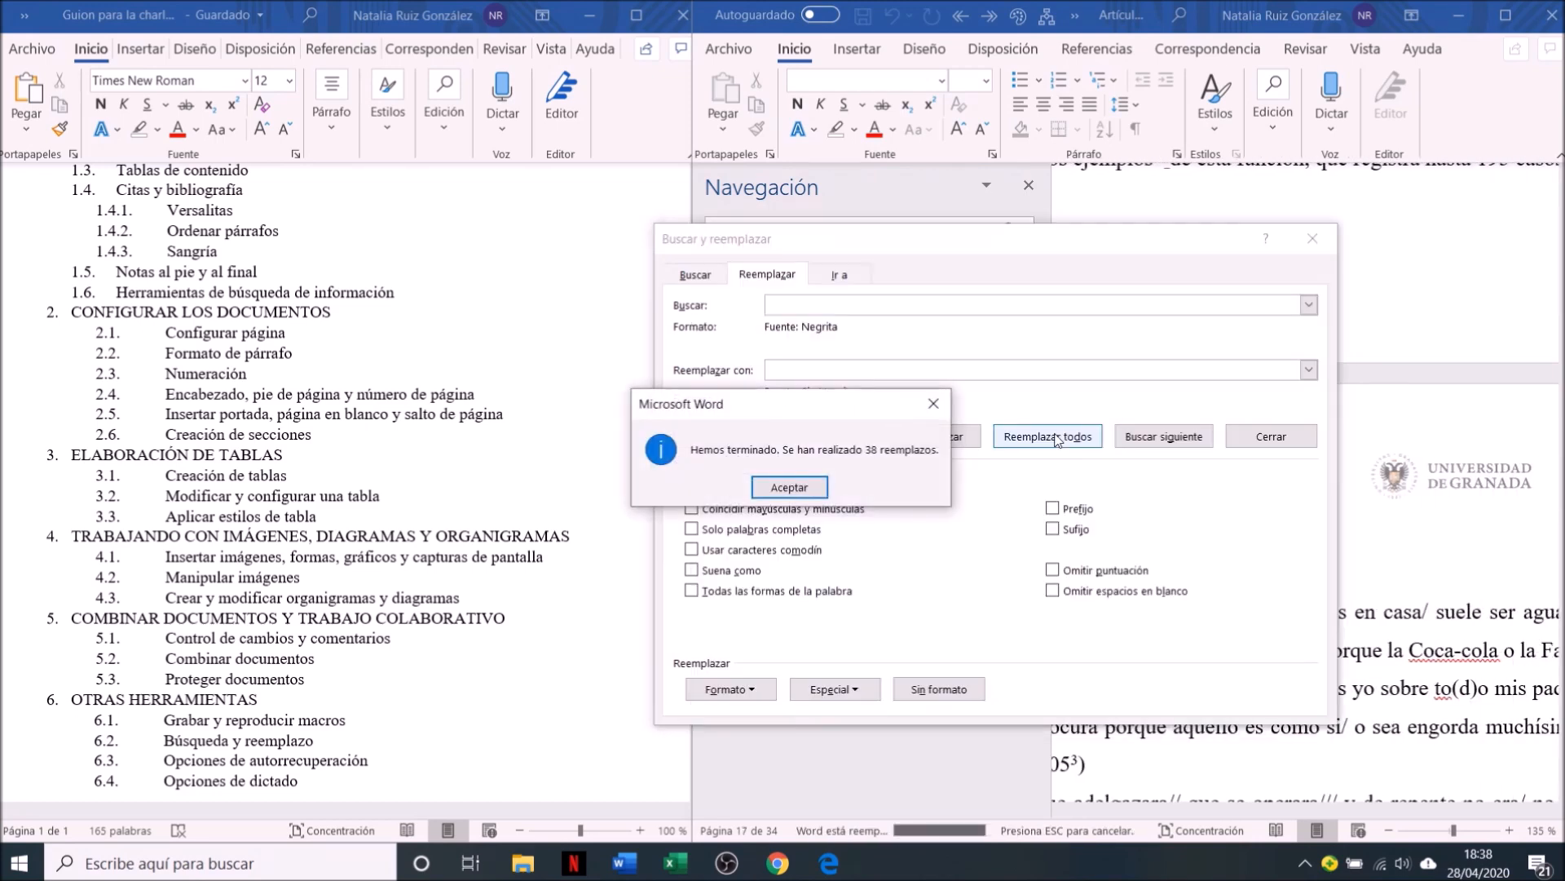
click(789, 487)
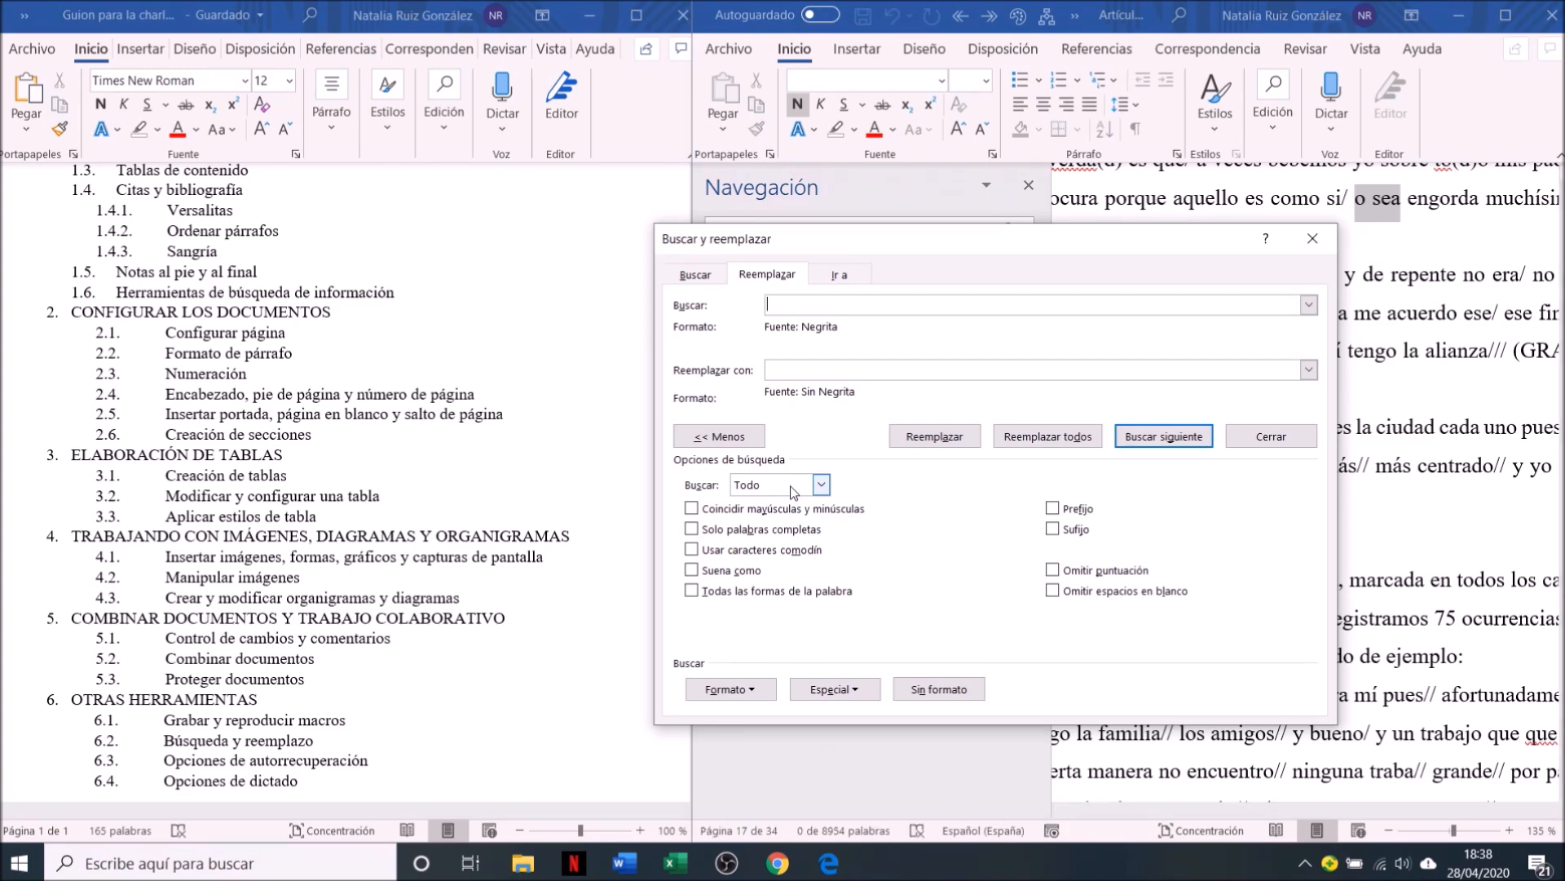
click(1319, 249)
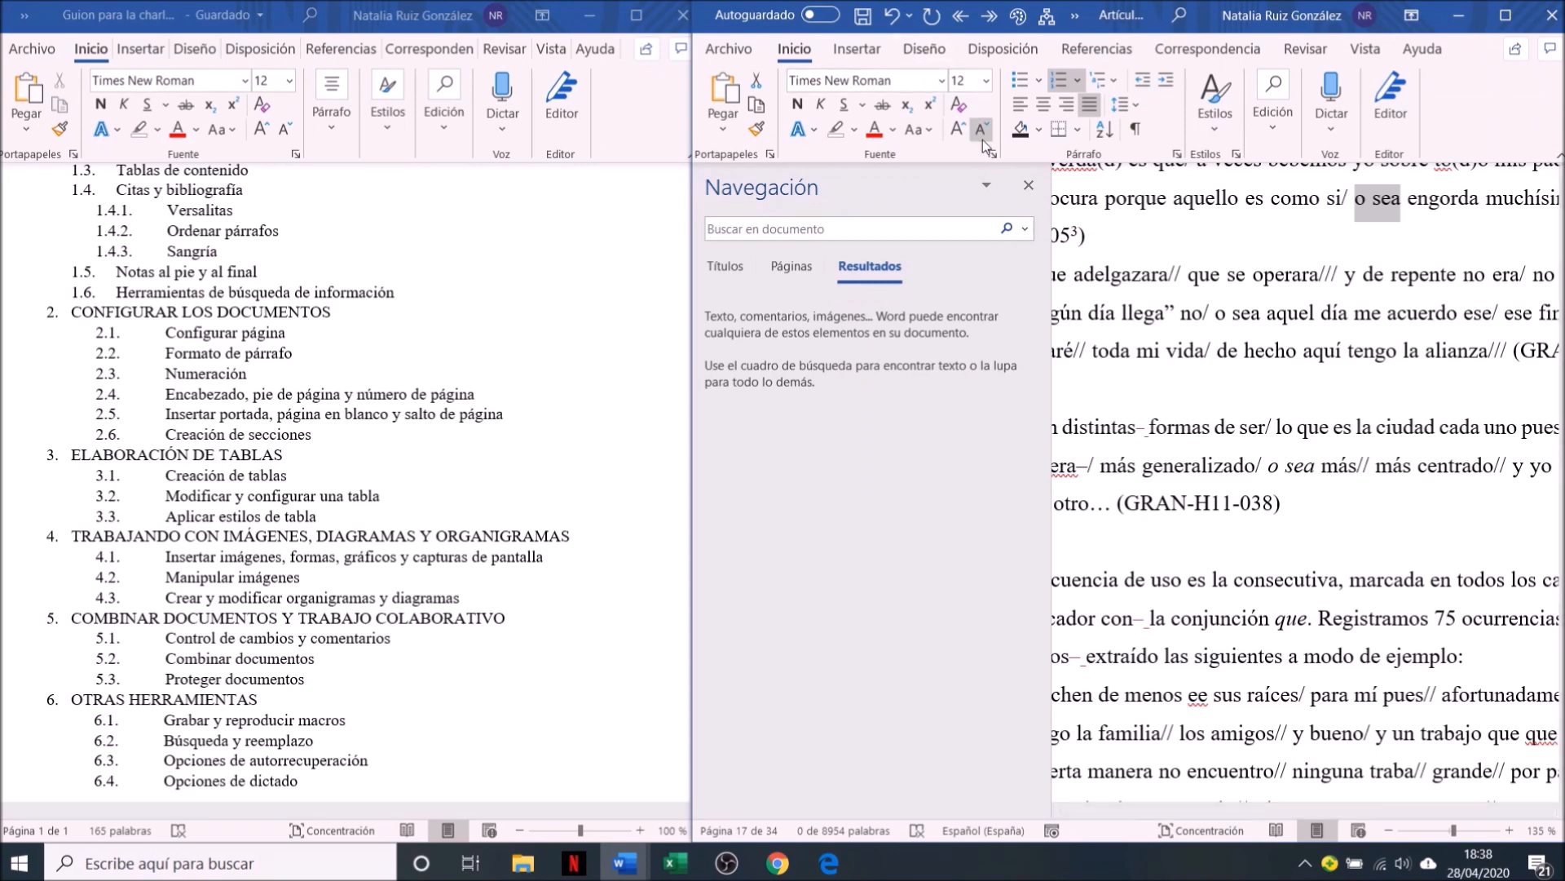
click(1027, 186)
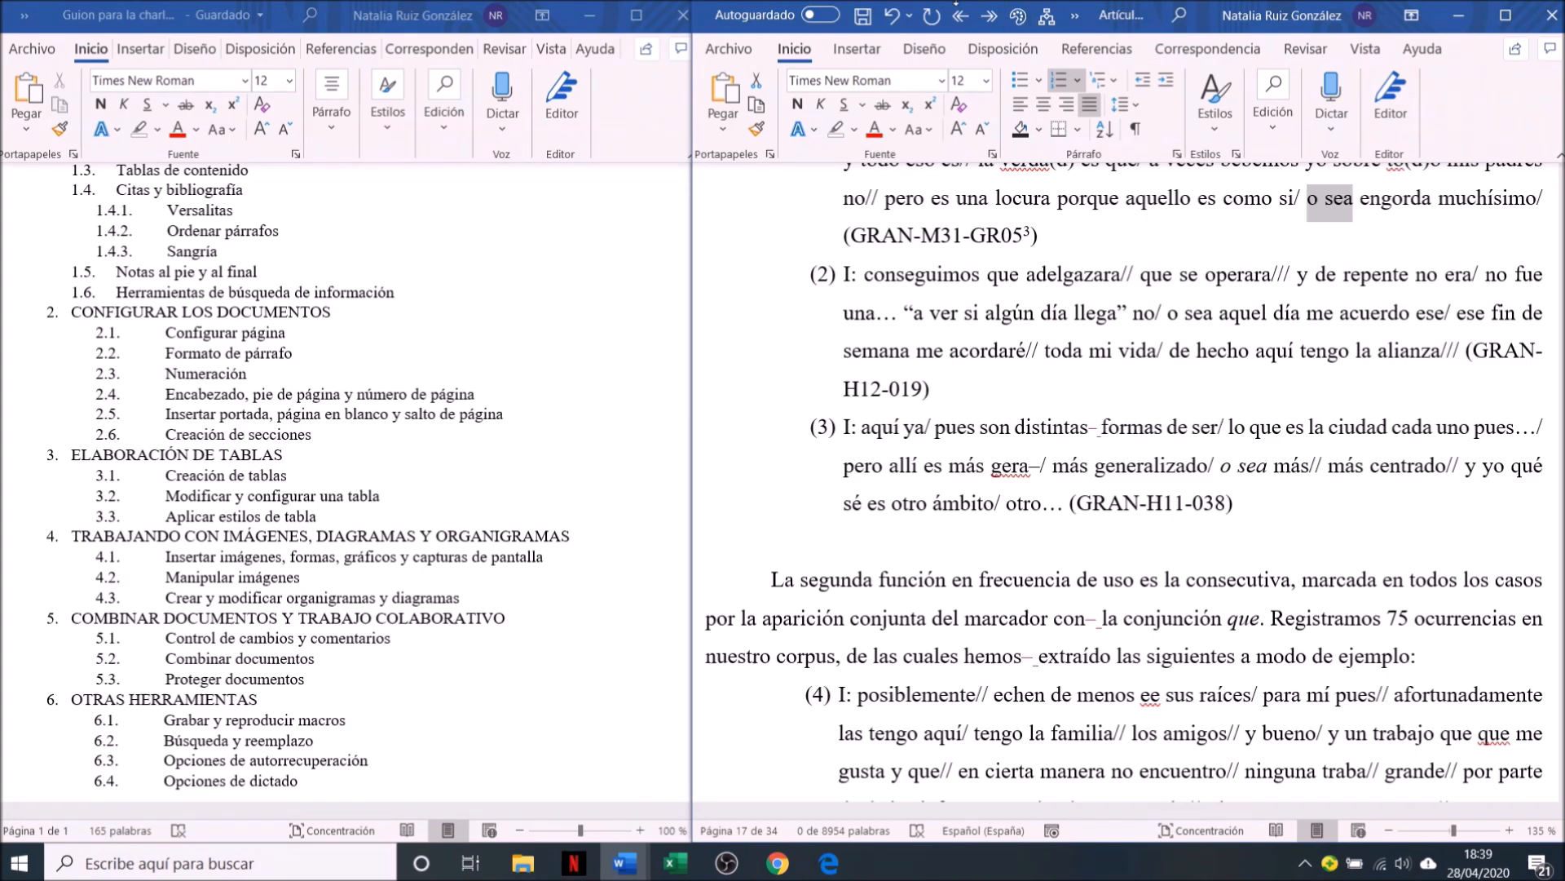
Open Word's save options and copy the AutoRecover file location path
click(748, 47)
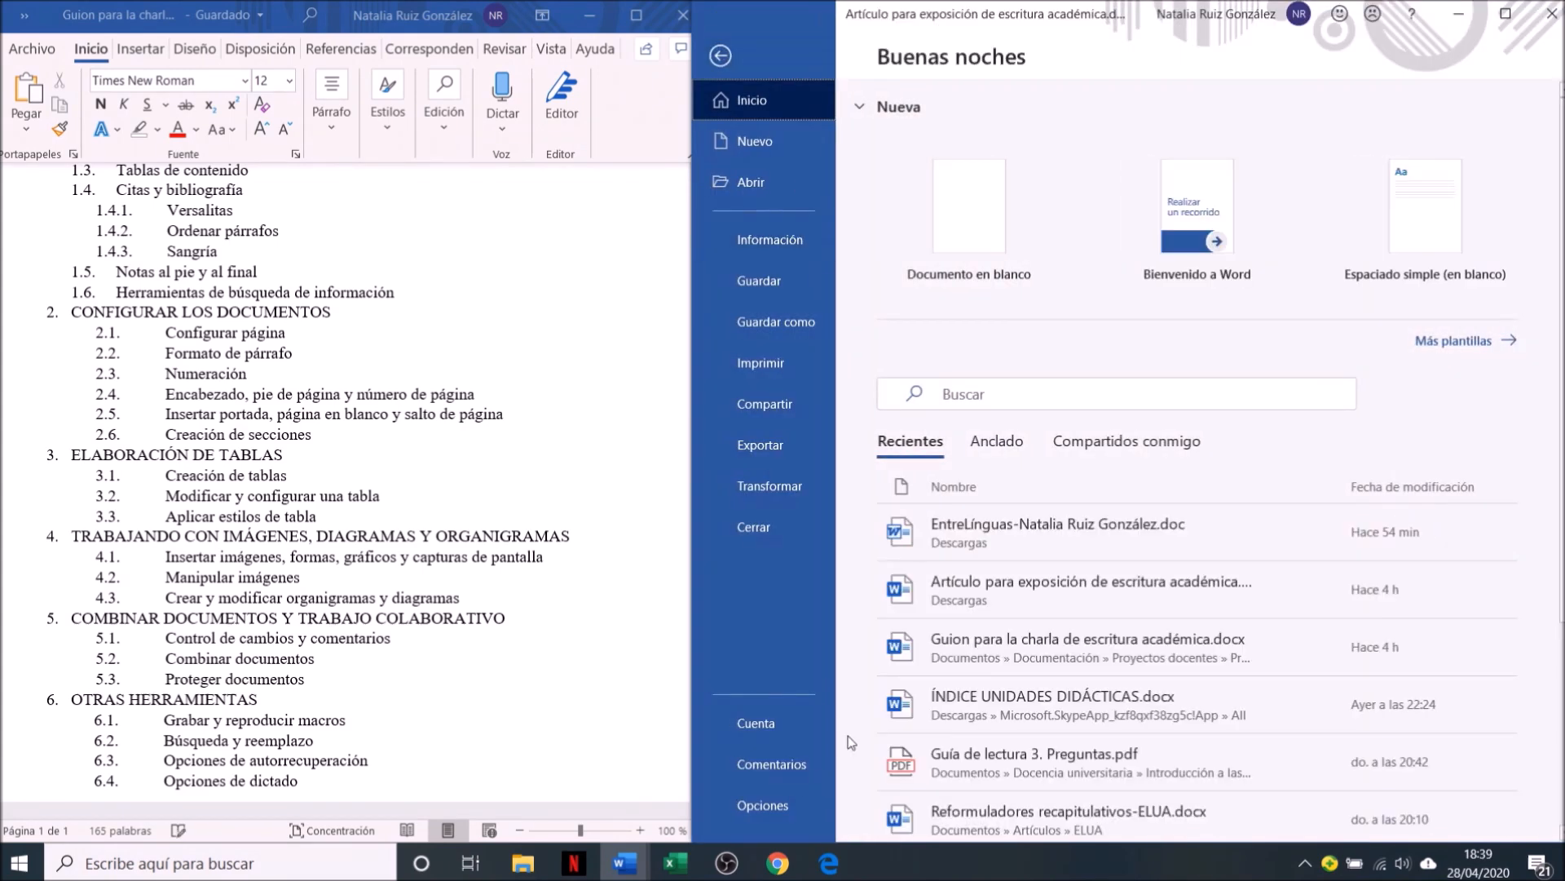
click(781, 799)
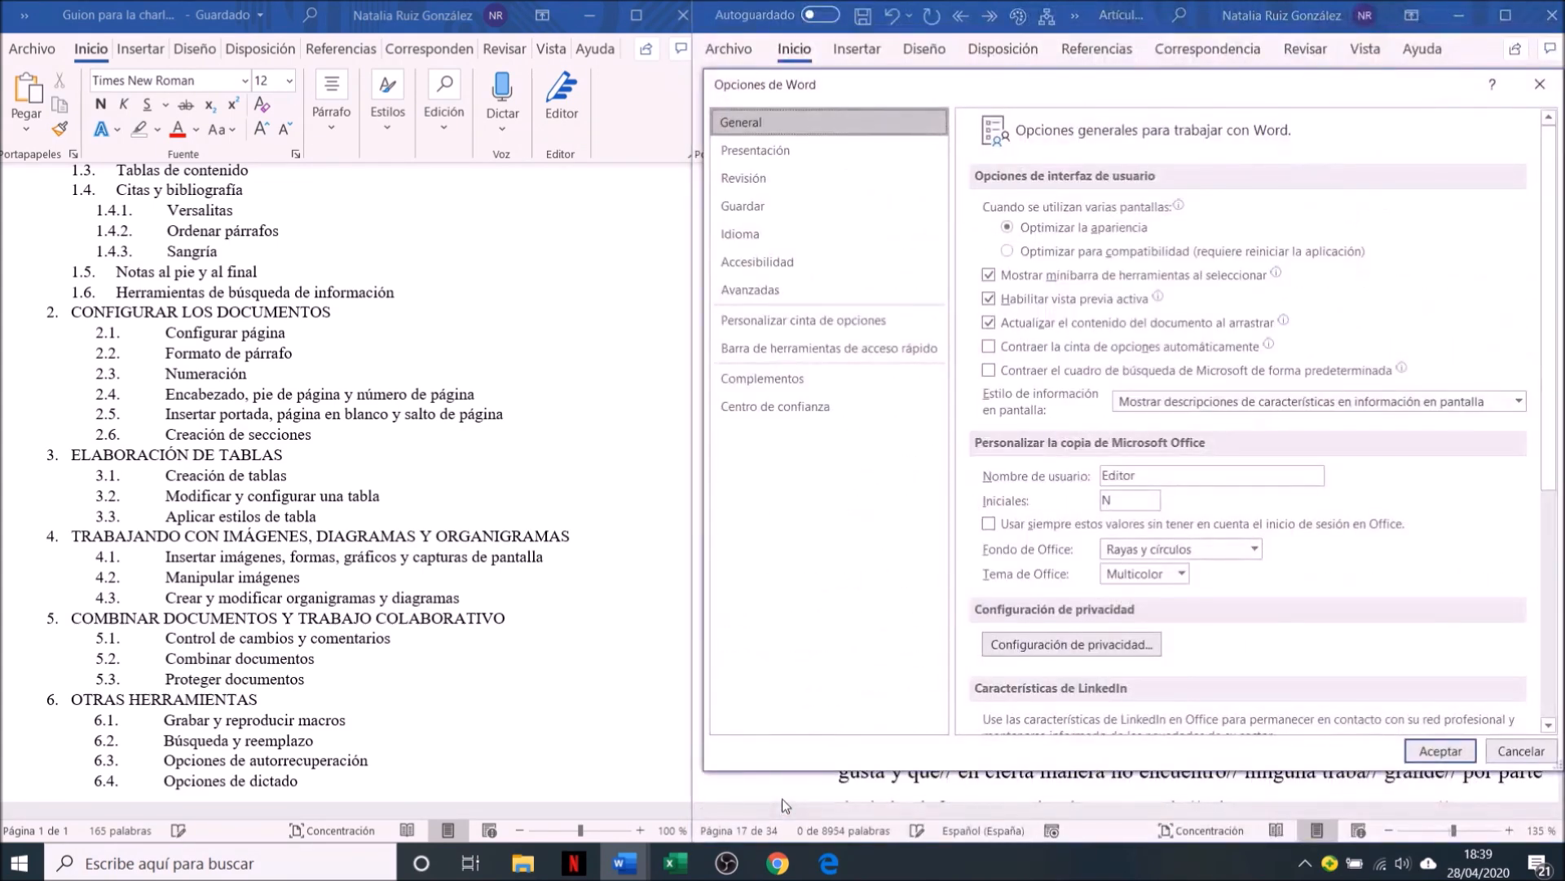
click(738, 208)
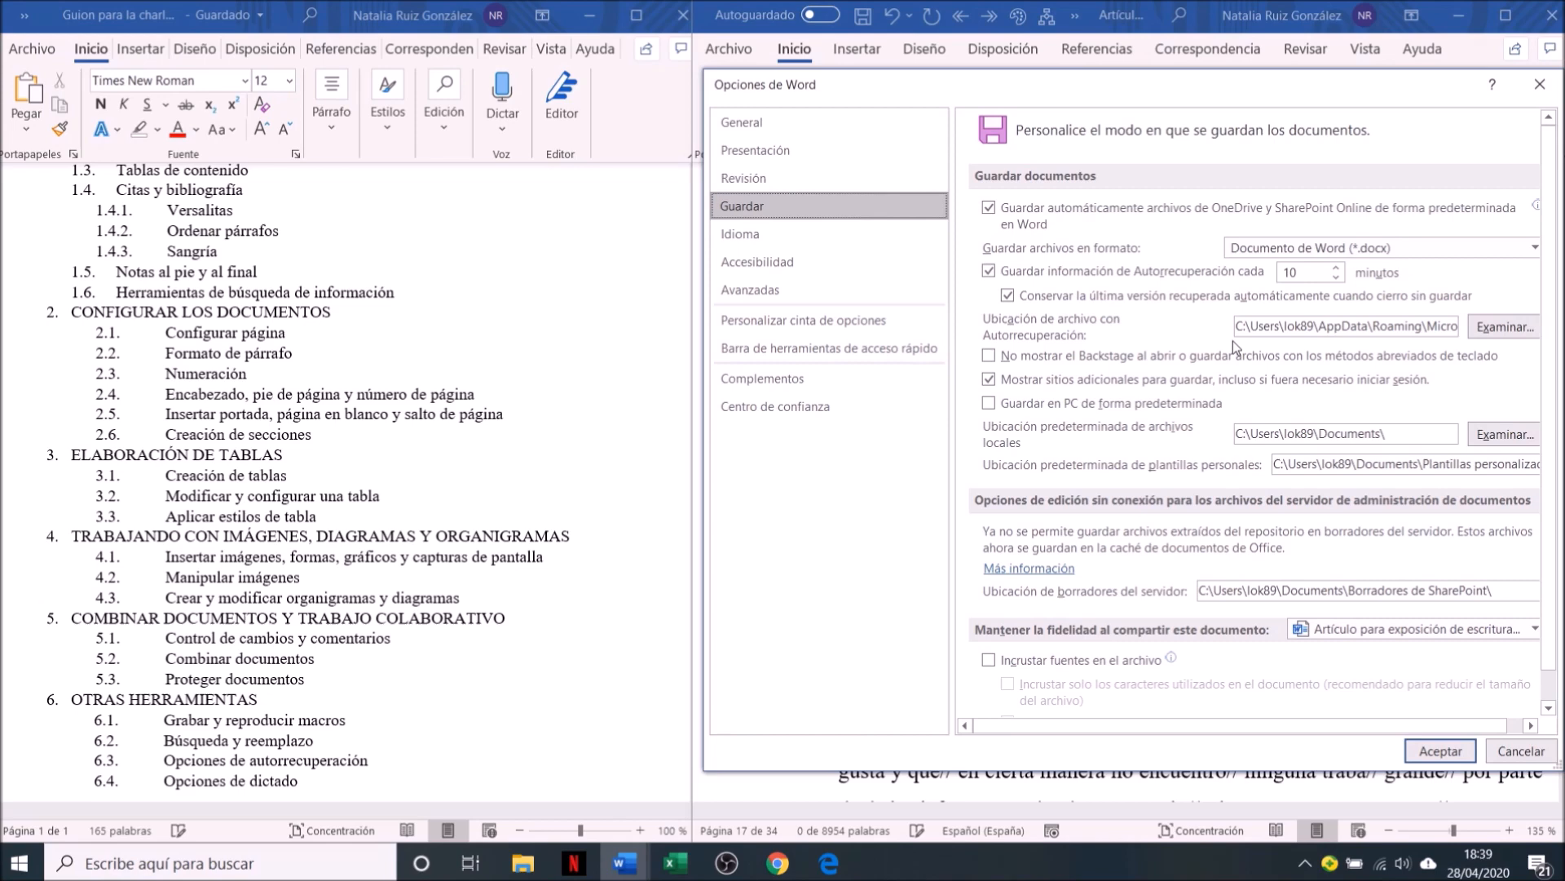
click(1277, 326)
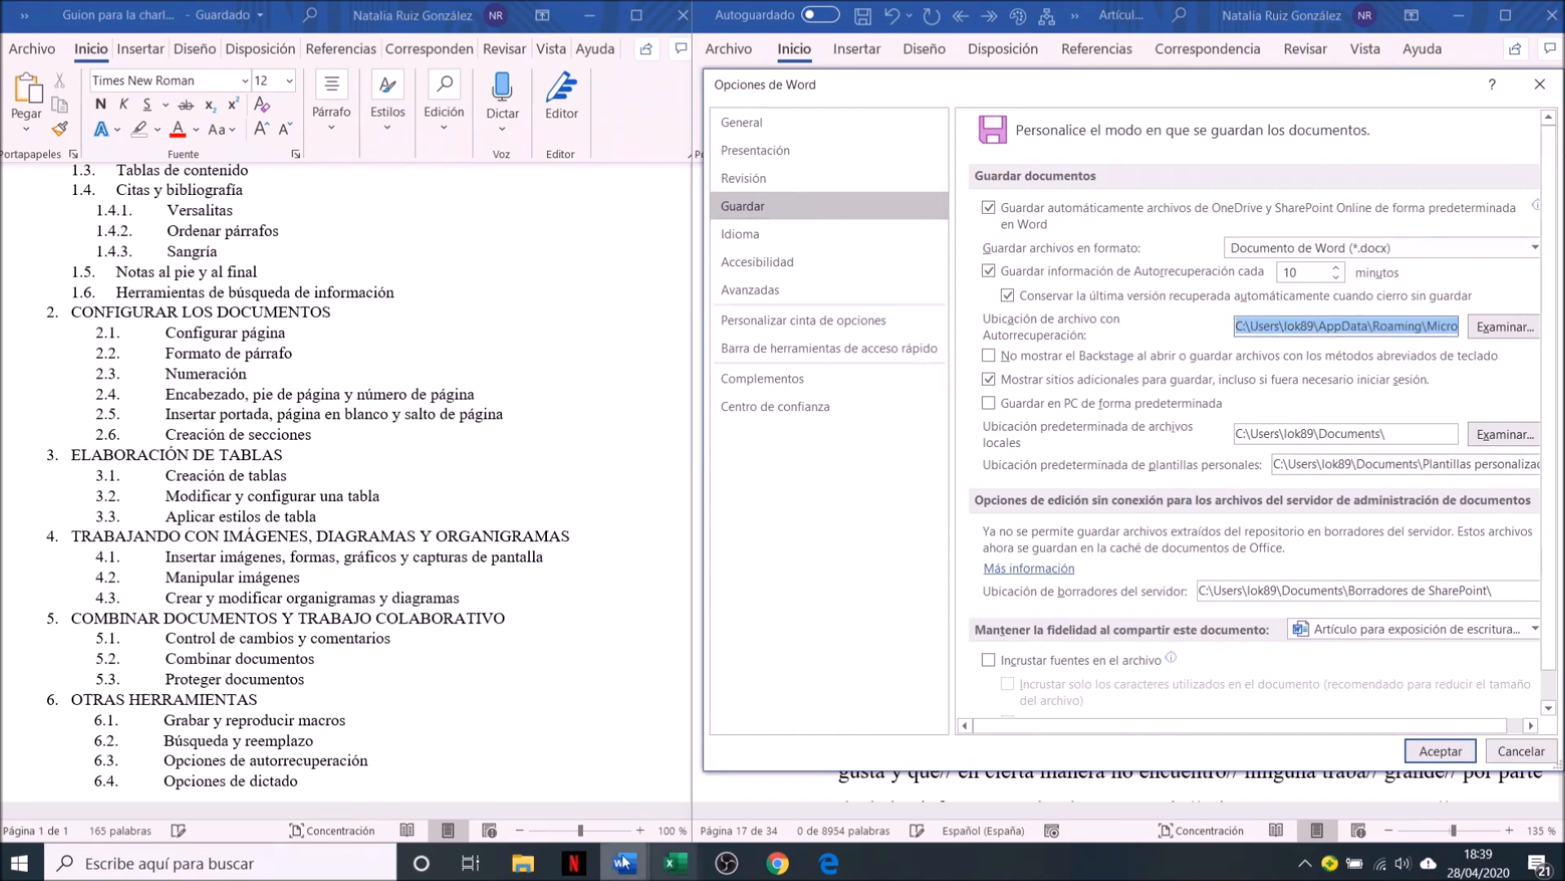
Switch to a maximized File Explorer window and go to the copied AutoRecover folder path
click(523, 863)
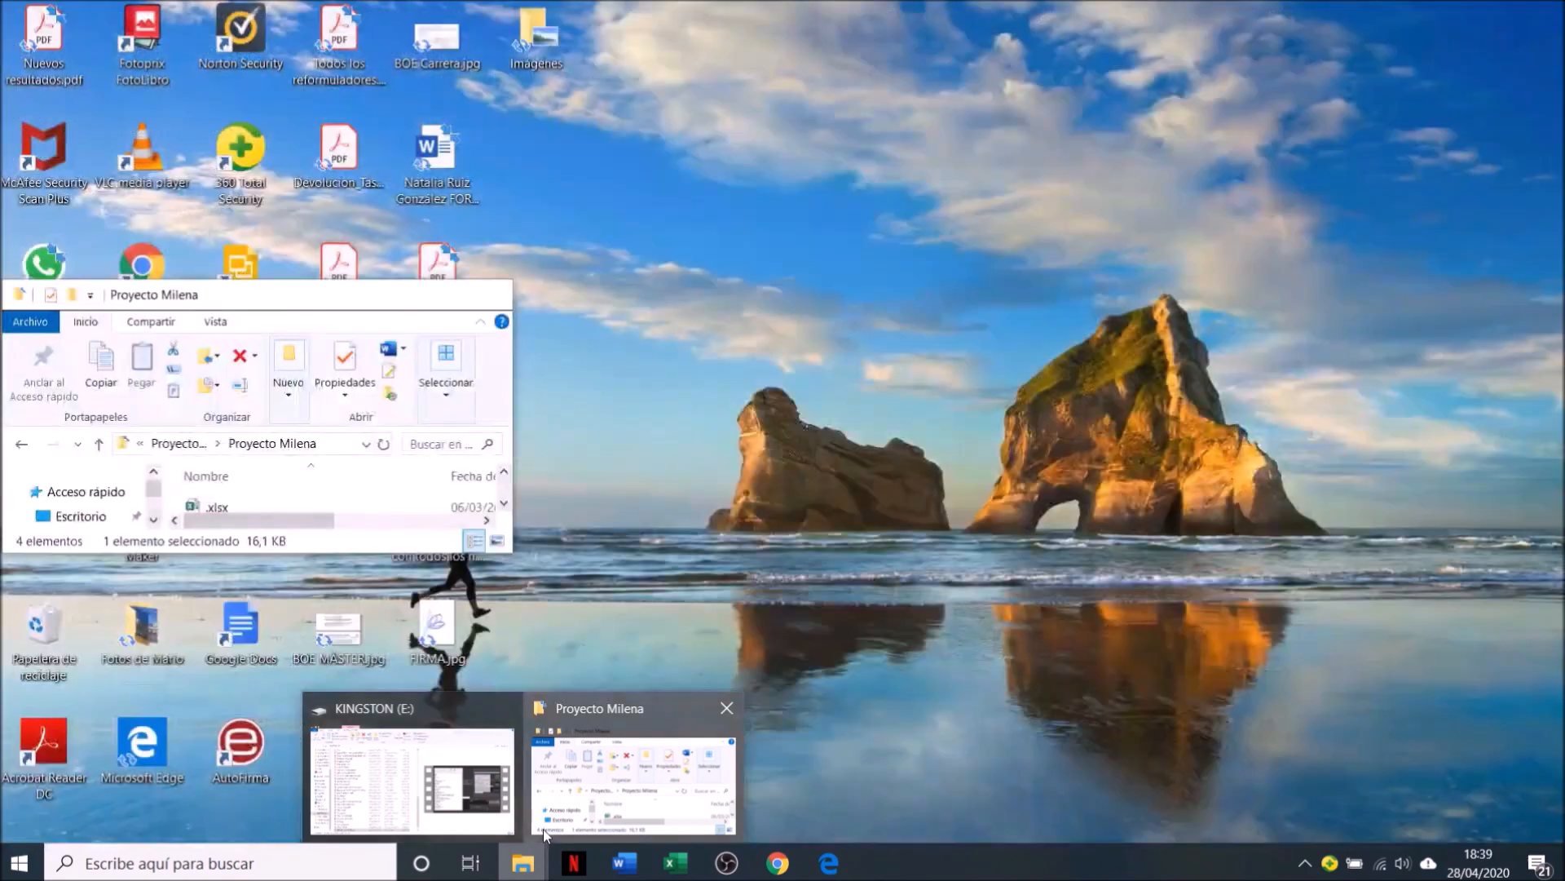
click(543, 826)
click(437, 295)
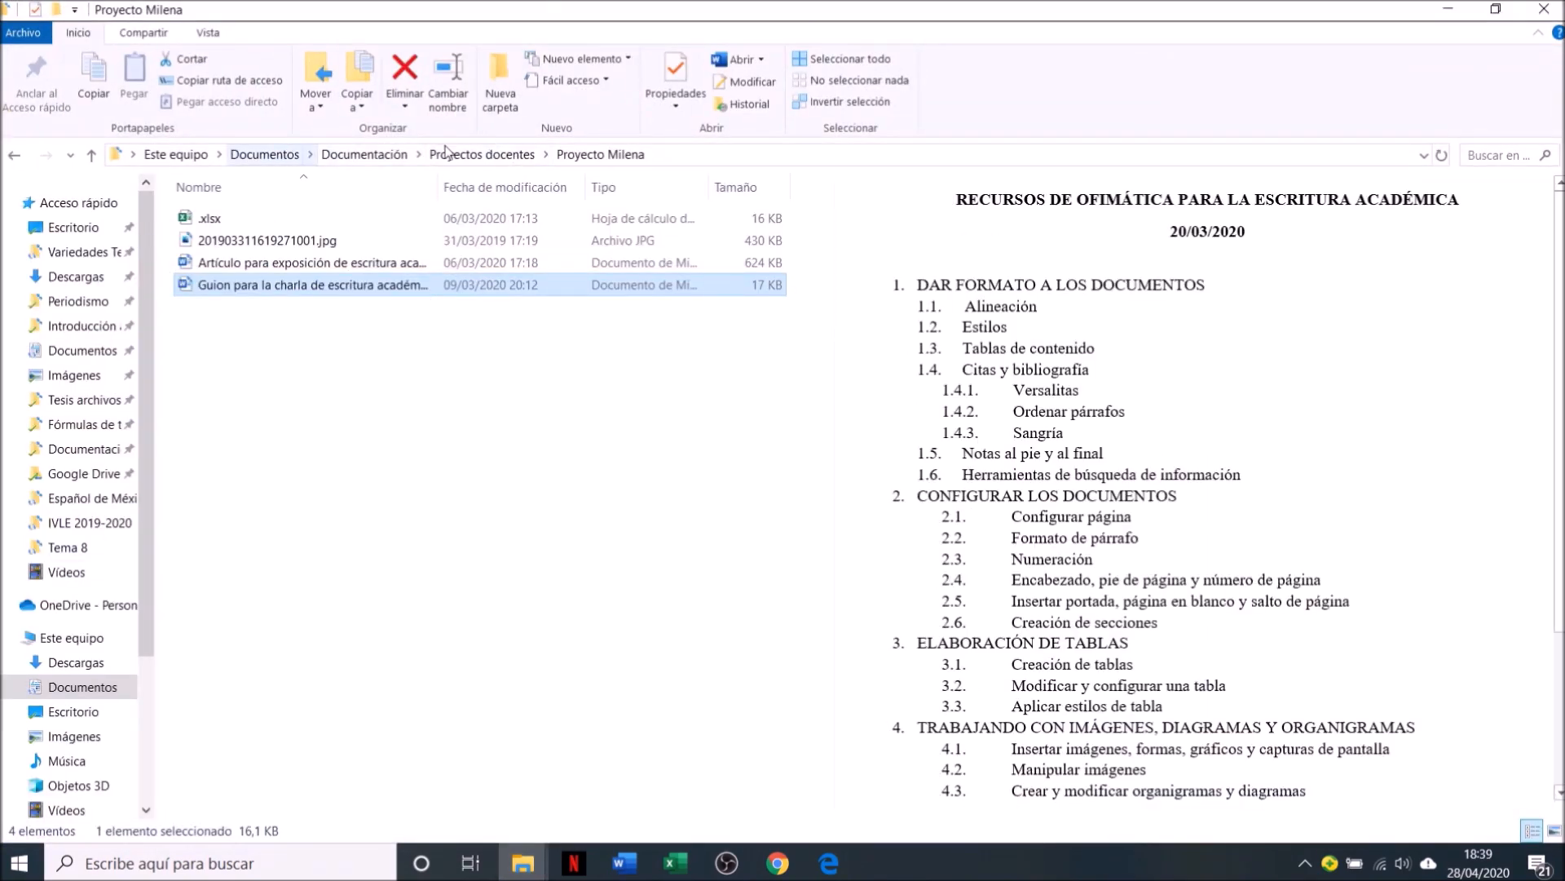
click(670, 158)
key(BackSpace)
text(C:\Users\lok89\AppData\Roaming\Microsoft\Word)
key(Return)
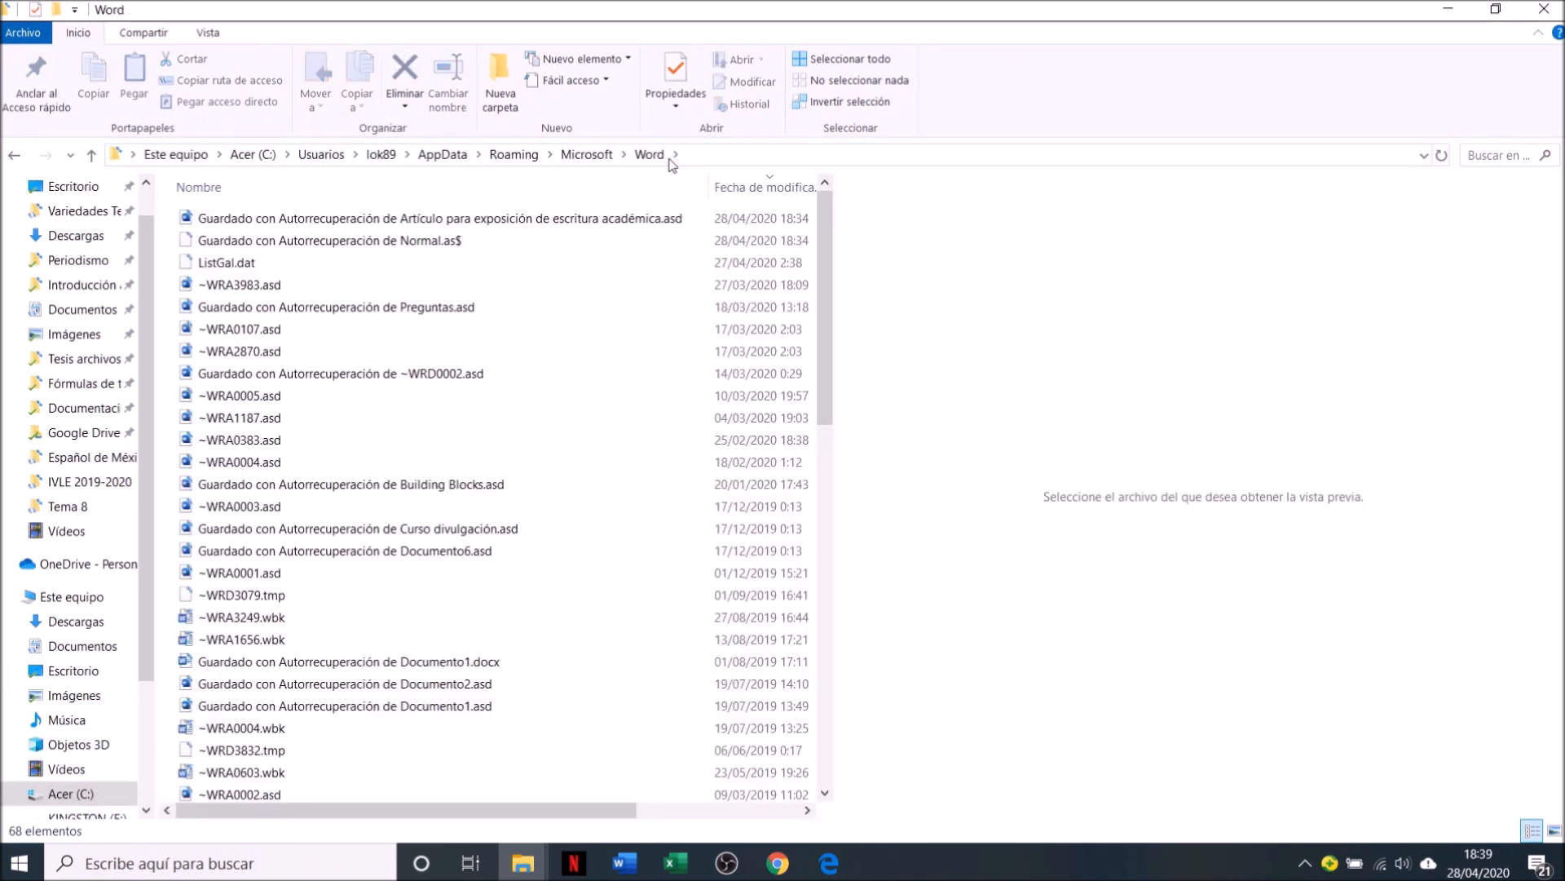
Look through the AutoRecover files, and close the folder window and Word's options
scroll(834, 298, down, 1)
scroll(833, 297, down, 1)
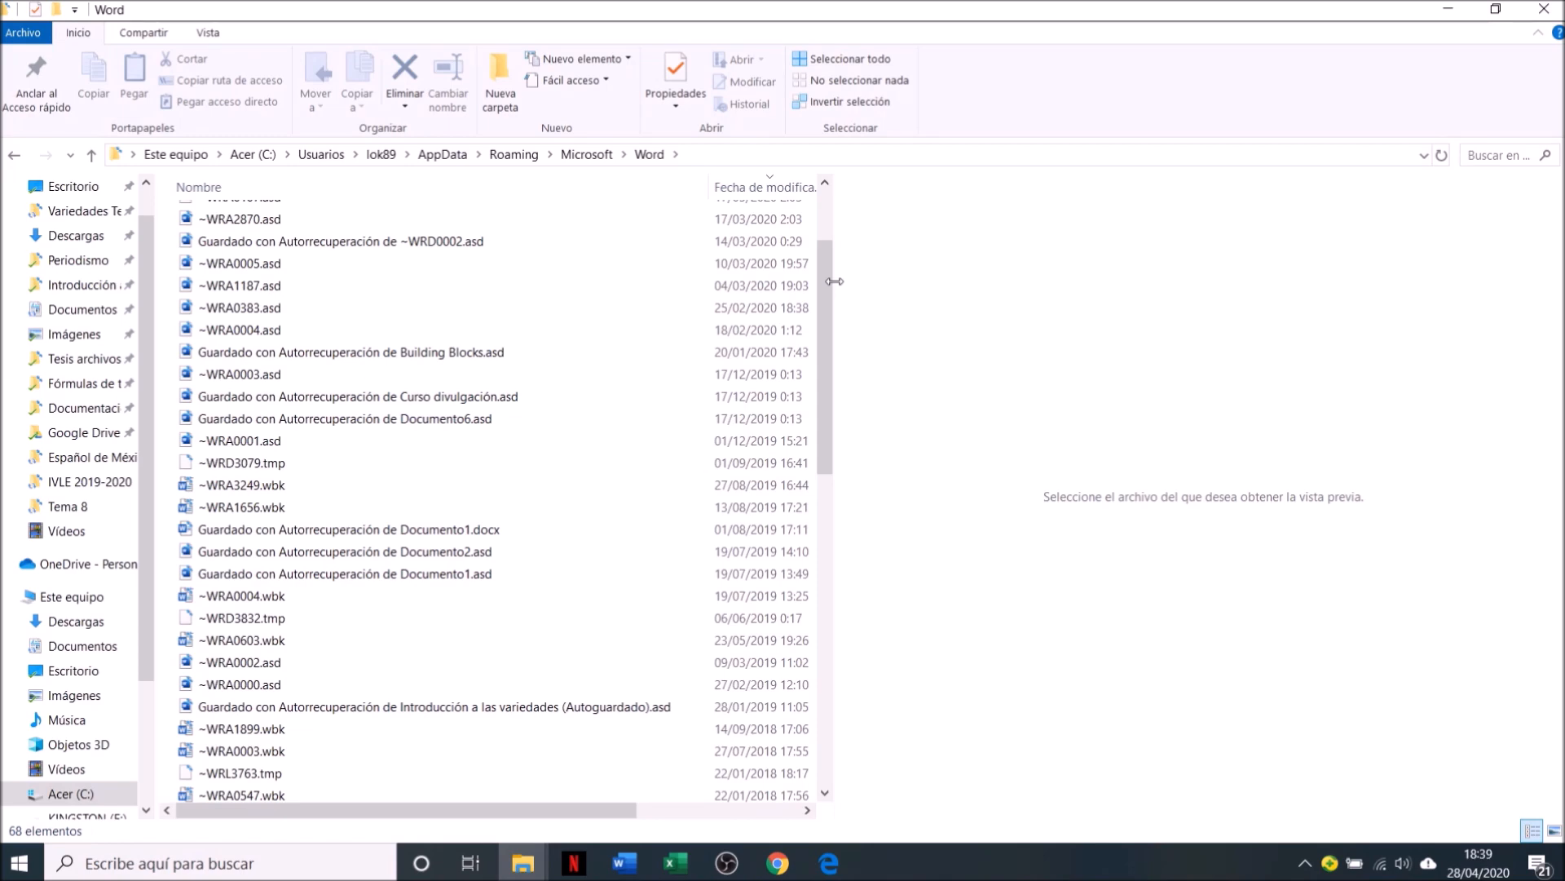
click(1544, 9)
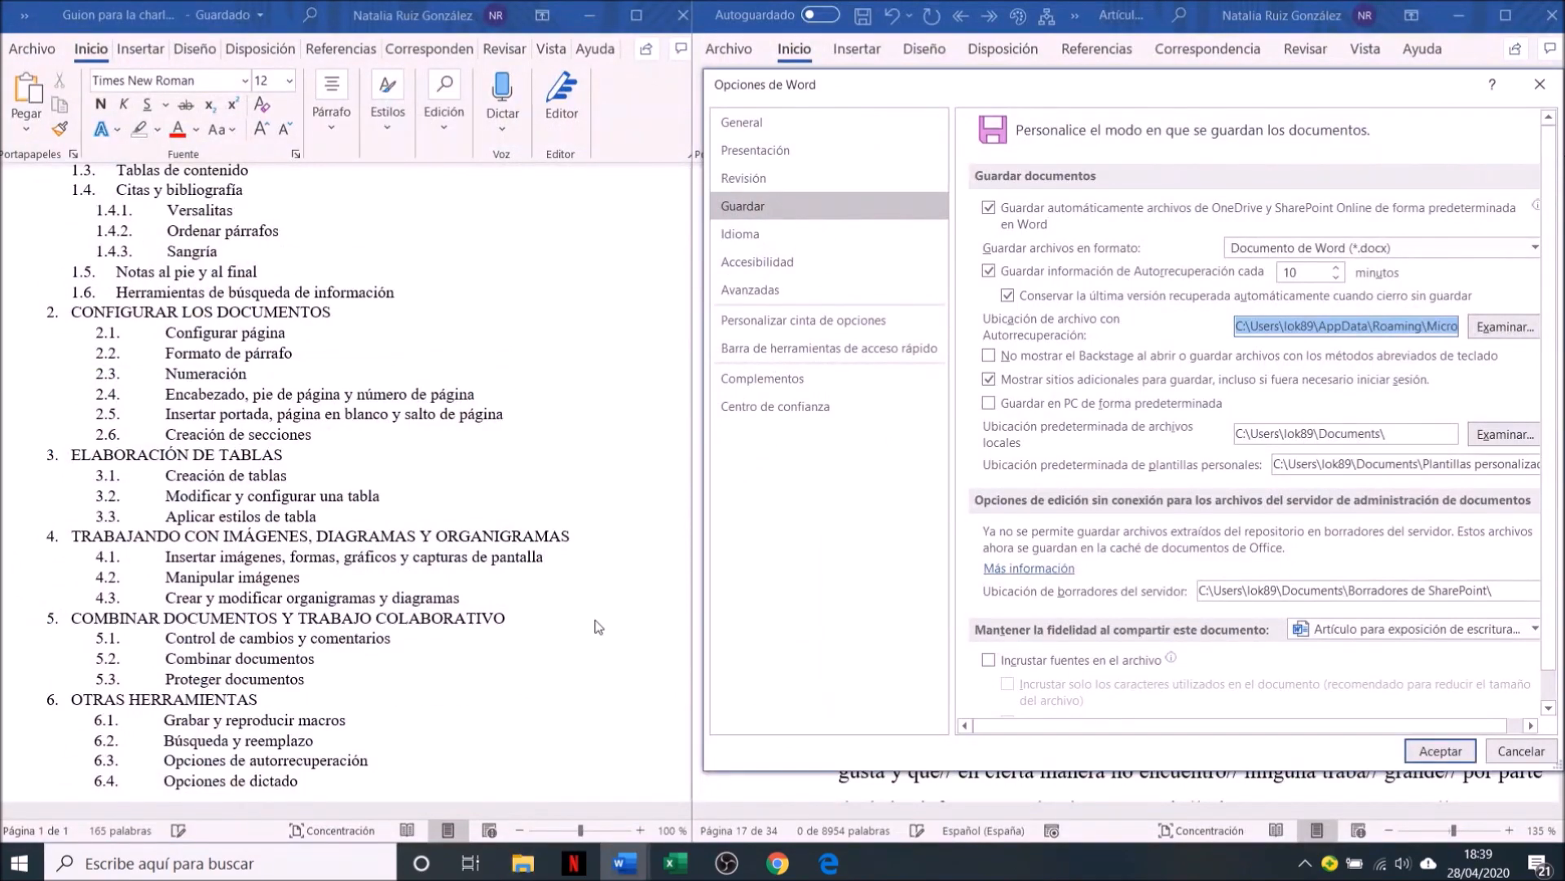
click(1542, 84)
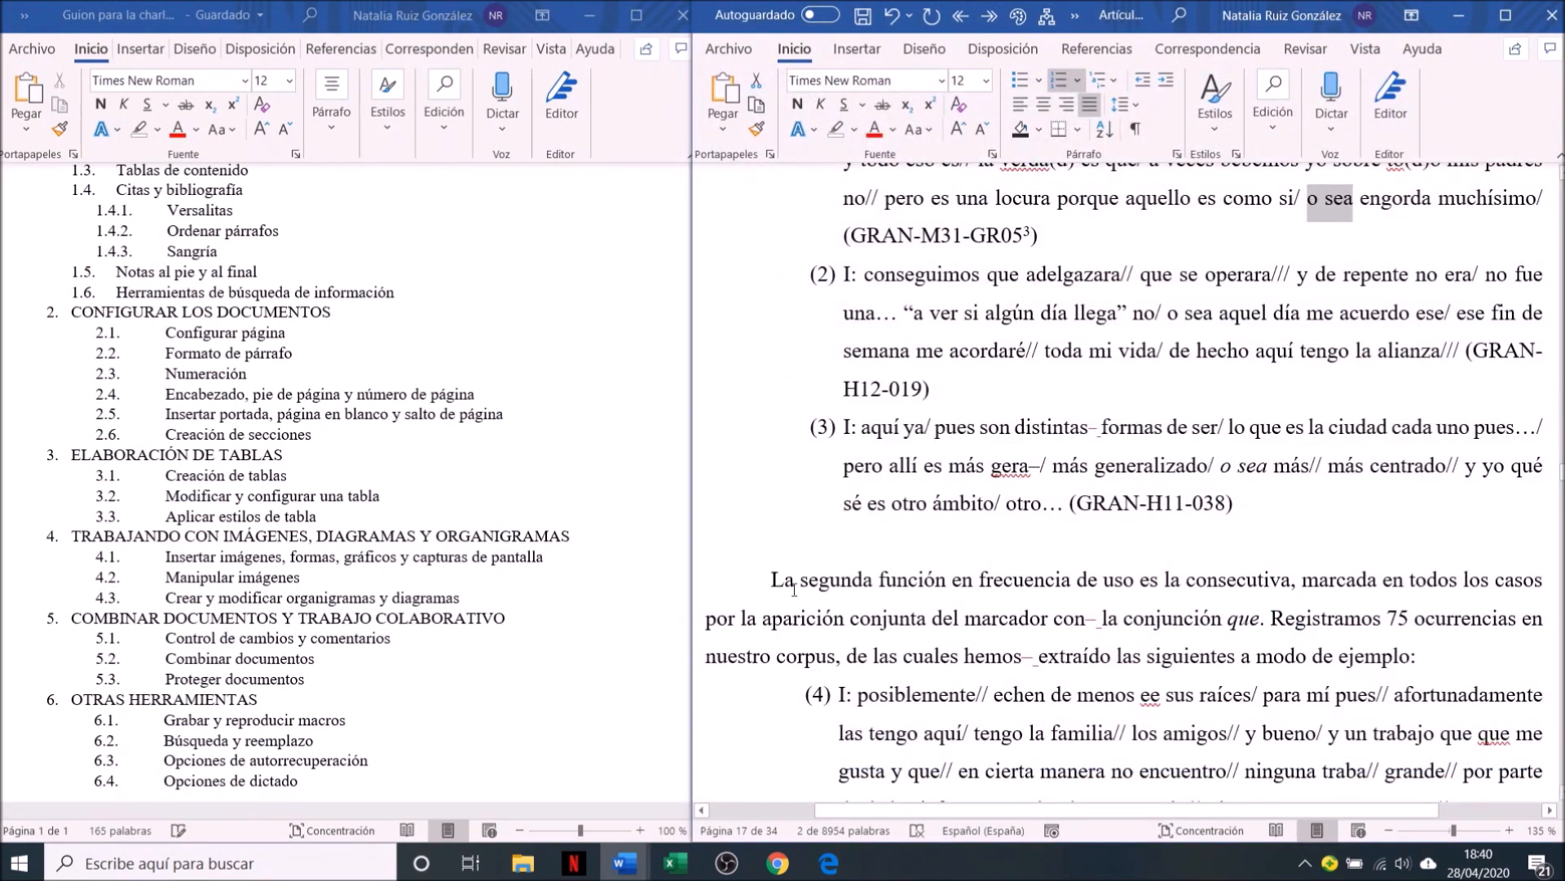
Dictate "me parece que no está bien lo que estás haciendo" on the empty line below example (3), and stop dictation
click(988, 562)
click(989, 542)
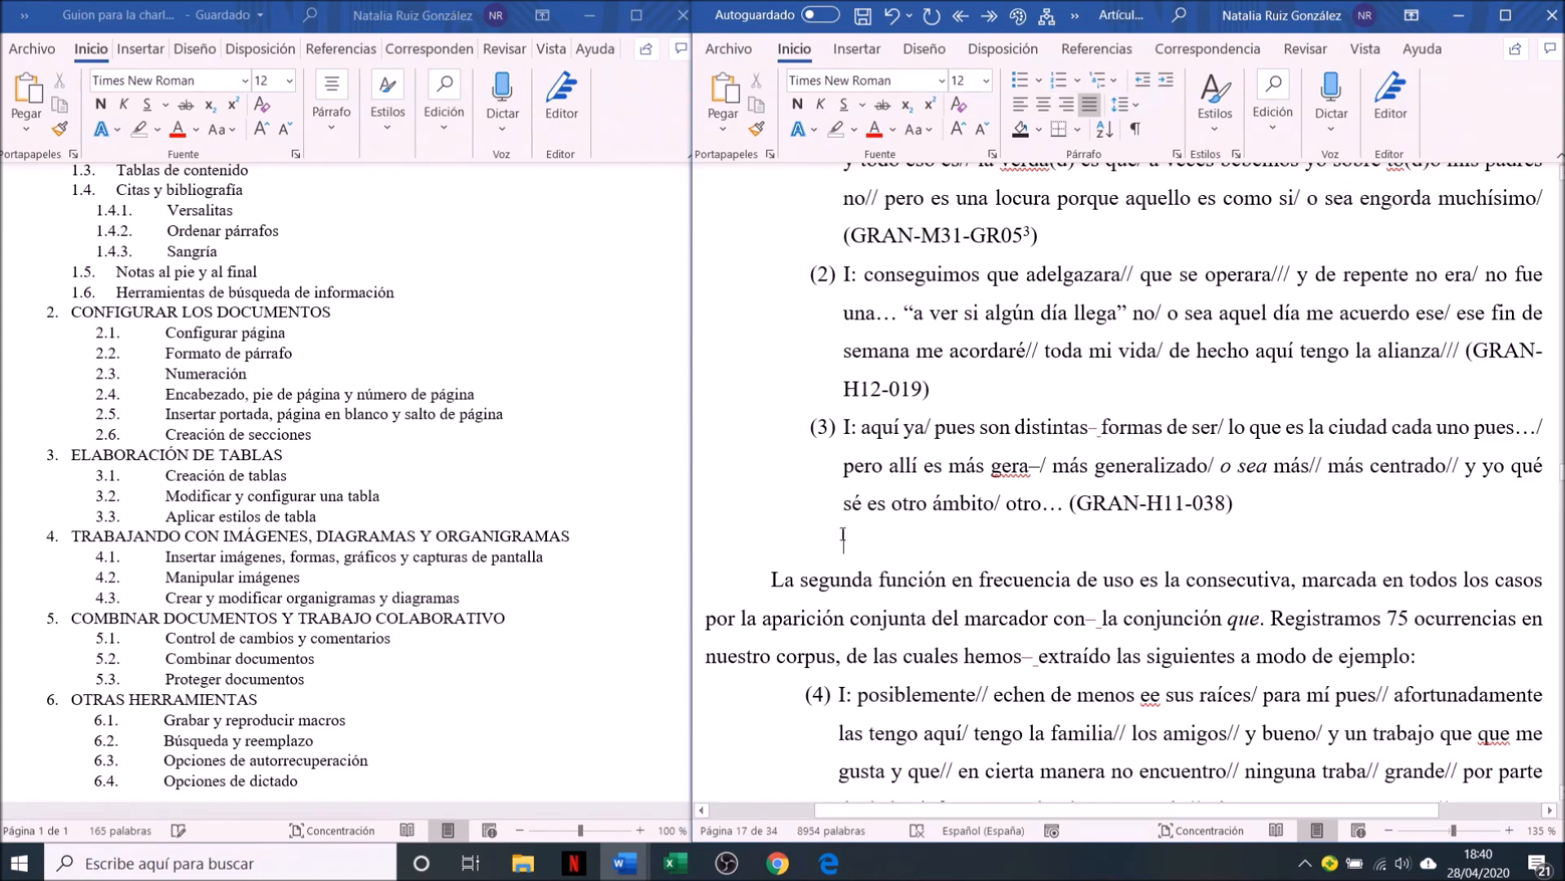
click(1324, 130)
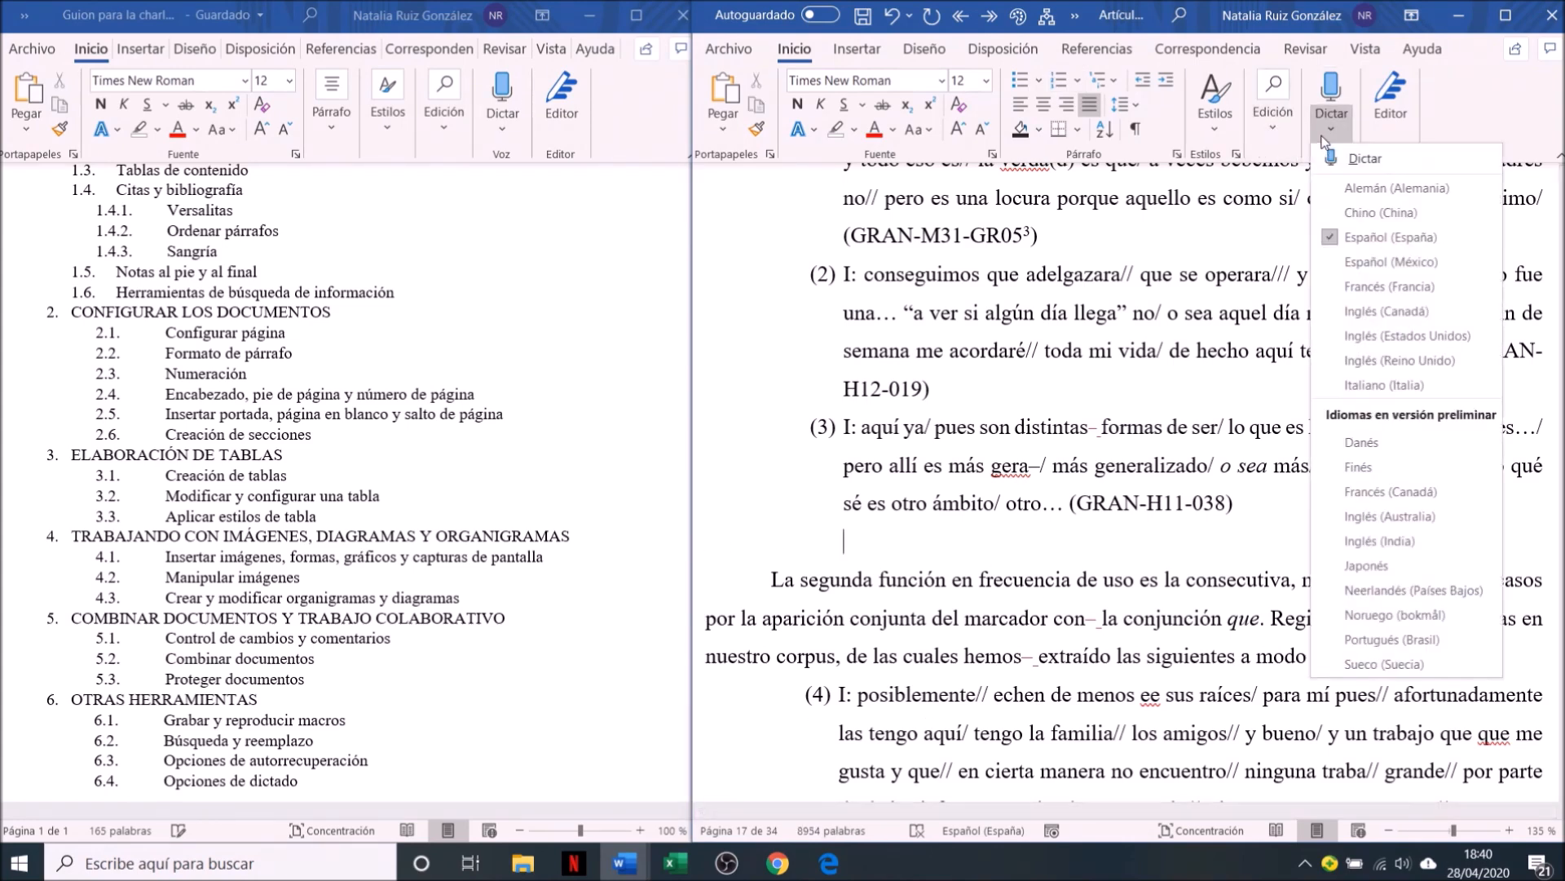
click(1365, 162)
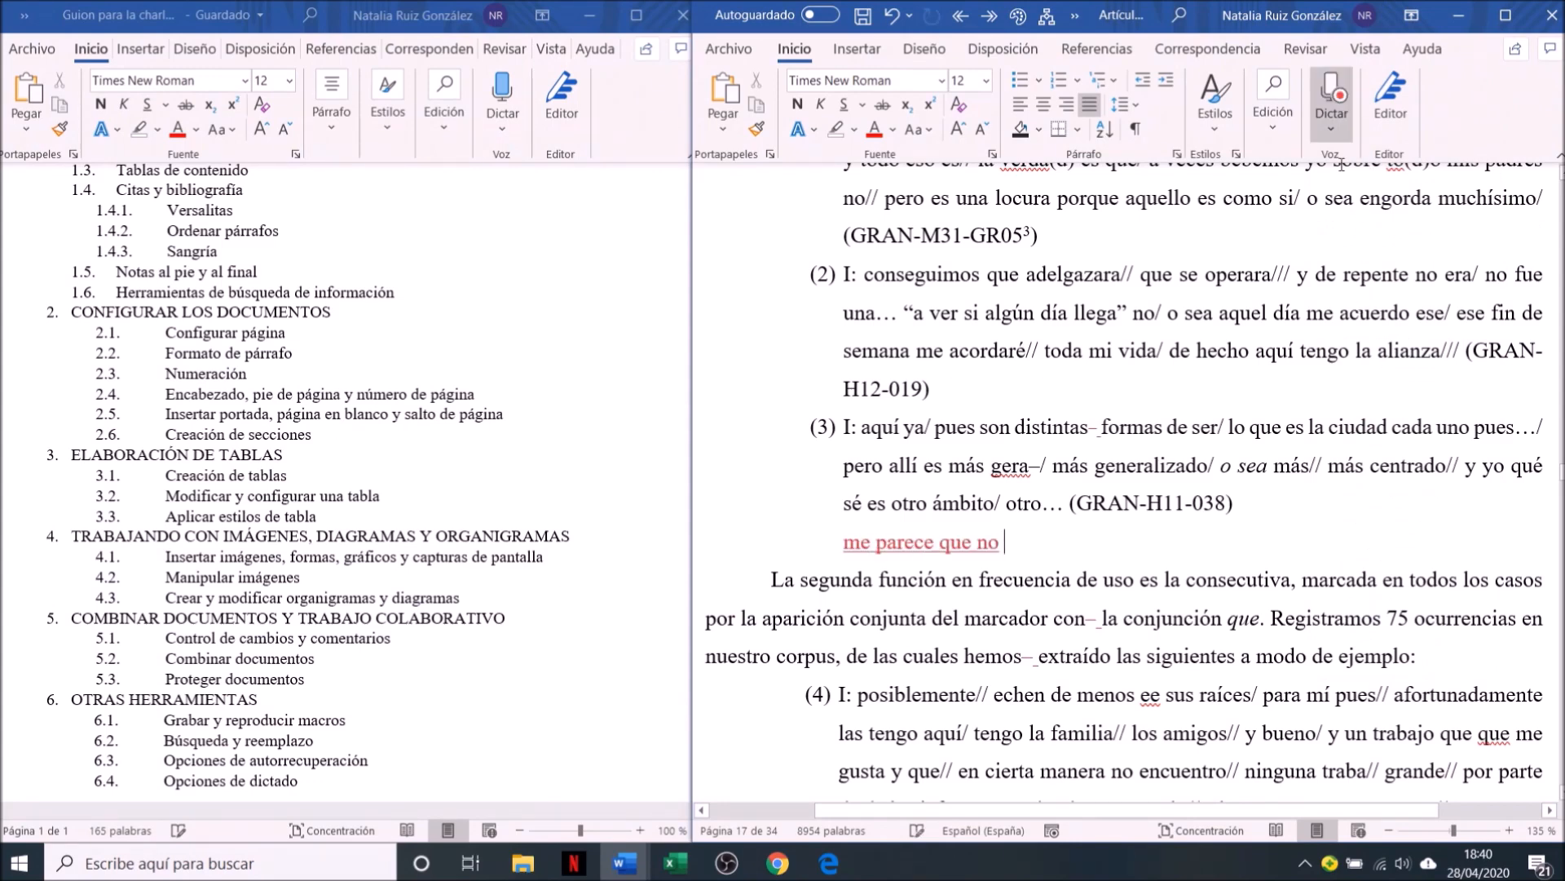
click(1332, 130)
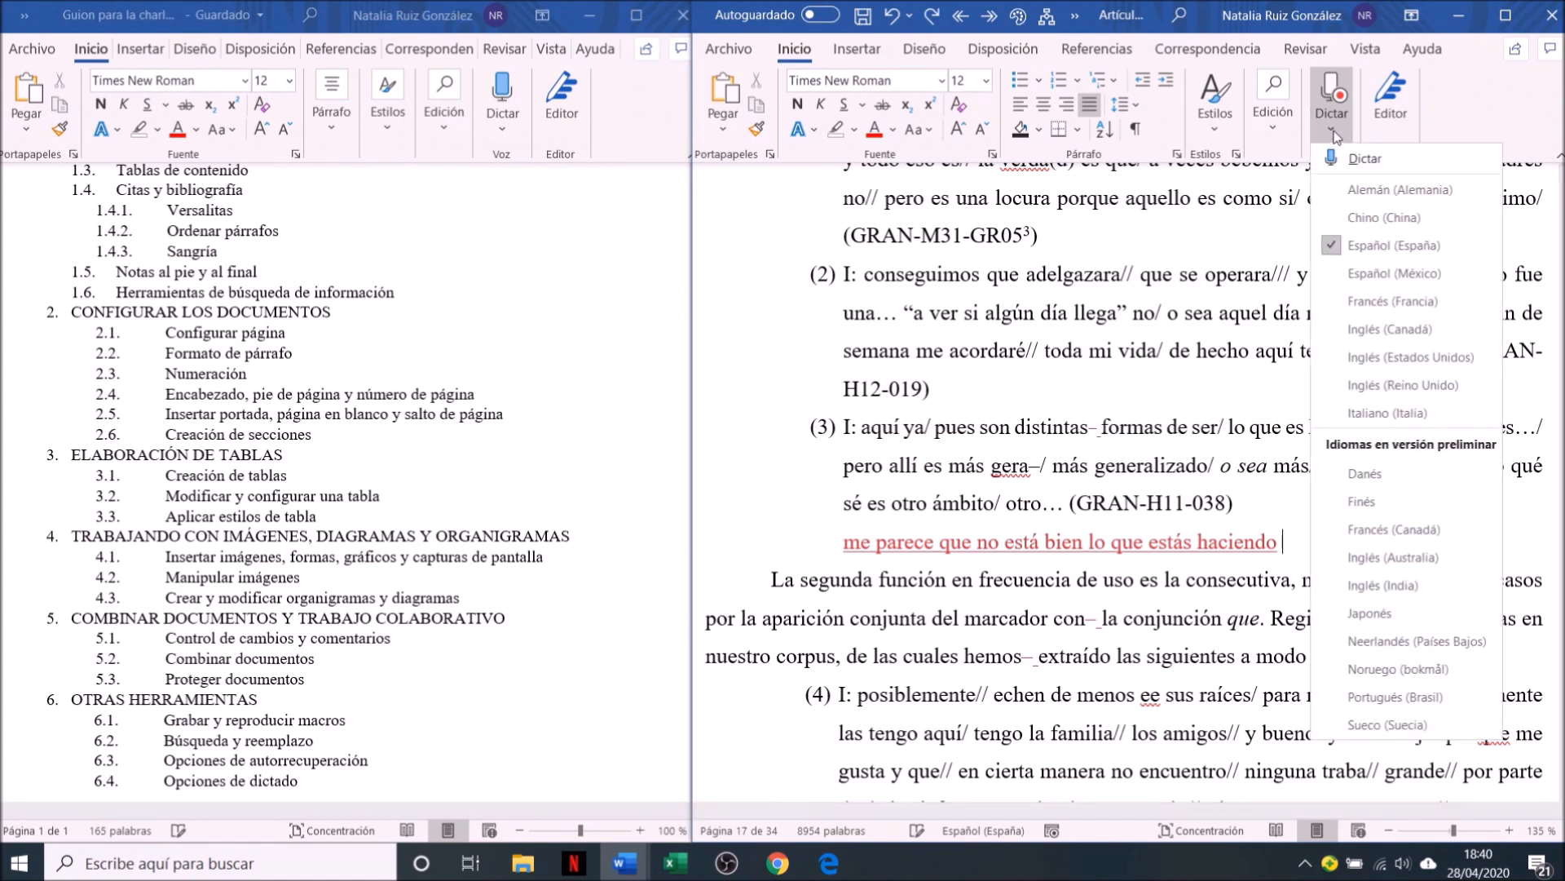
click(1331, 130)
click(1329, 102)
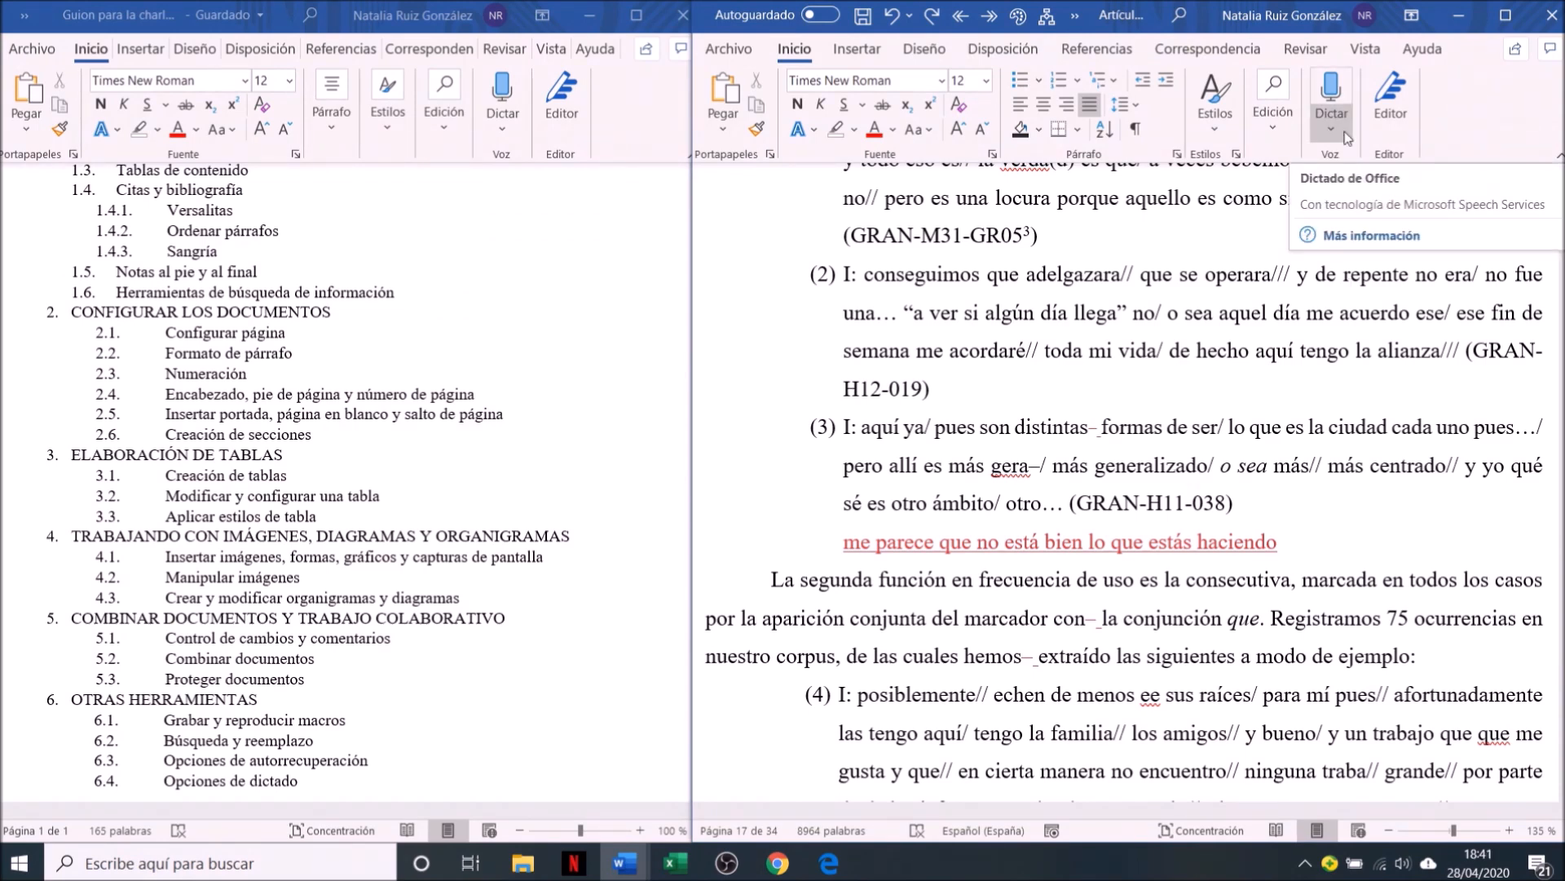
Delete the dictated sentence below example (3)
key(BackSpace)
key(BackSpace)
key(BackSpace)
key(BackSpace)
key(BackSpace)
key(BackSpace)
key(BackSpace)
key(BackSpace)
key(BackSpace)
key(BackSpace)
key(BackSpace)
key(BackSpace)
key(BackSpace)
key(BackSpace)
key(BackSpace)
key(BackSpace)
key(BackSpace)
key(BackSpace)
key(BackSpace)
key(BackSpace)
key(BackSpace)
key(BackSpace)
key(BackSpace)
key(BackSpace)
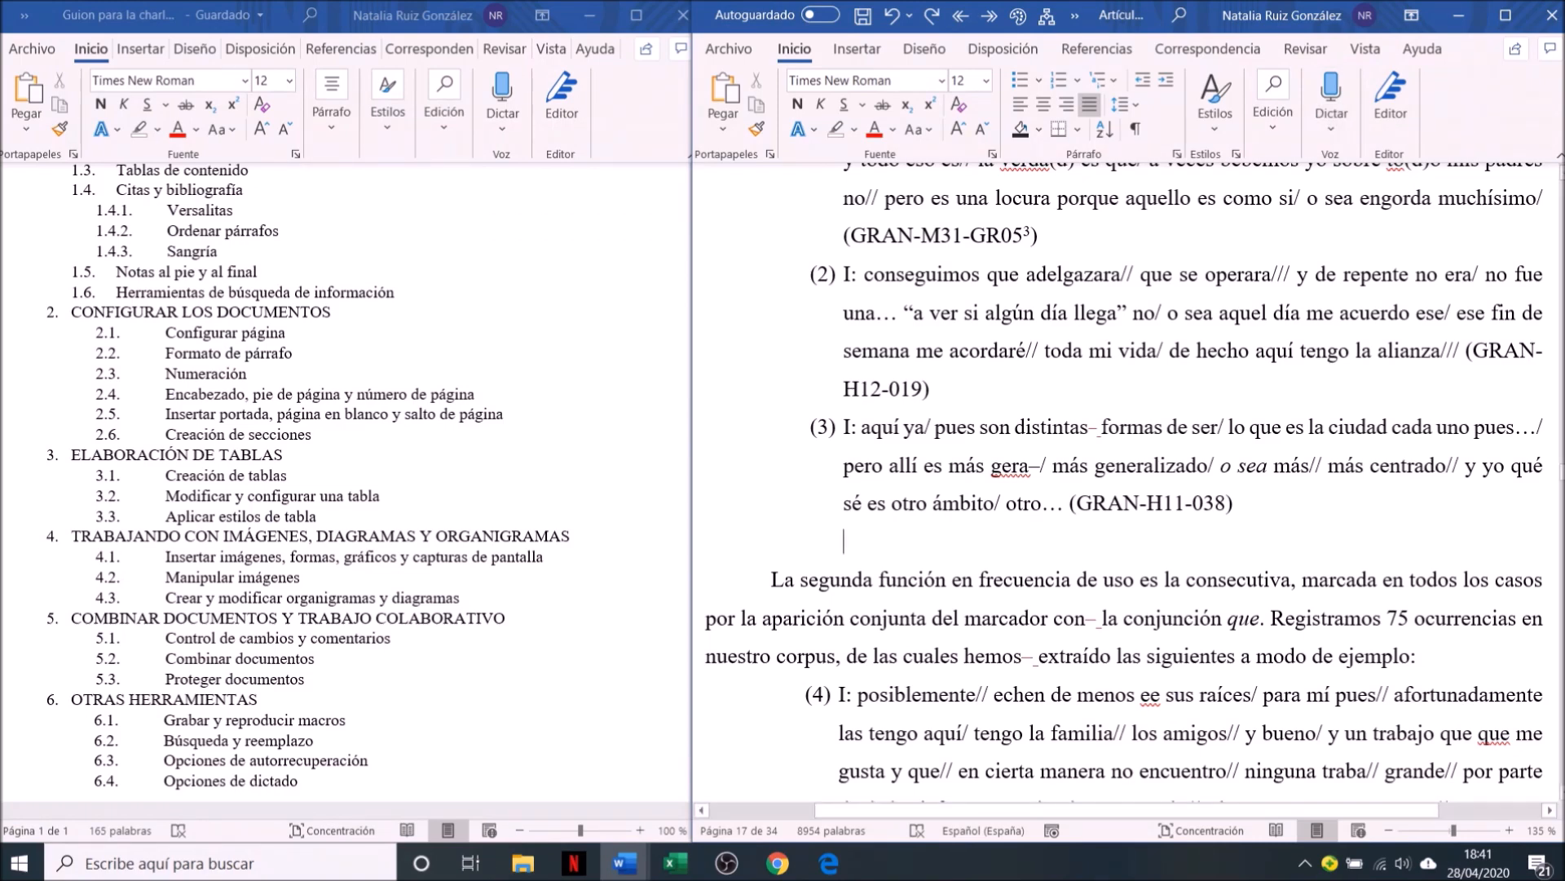
click(1375, 397)
key(Up)
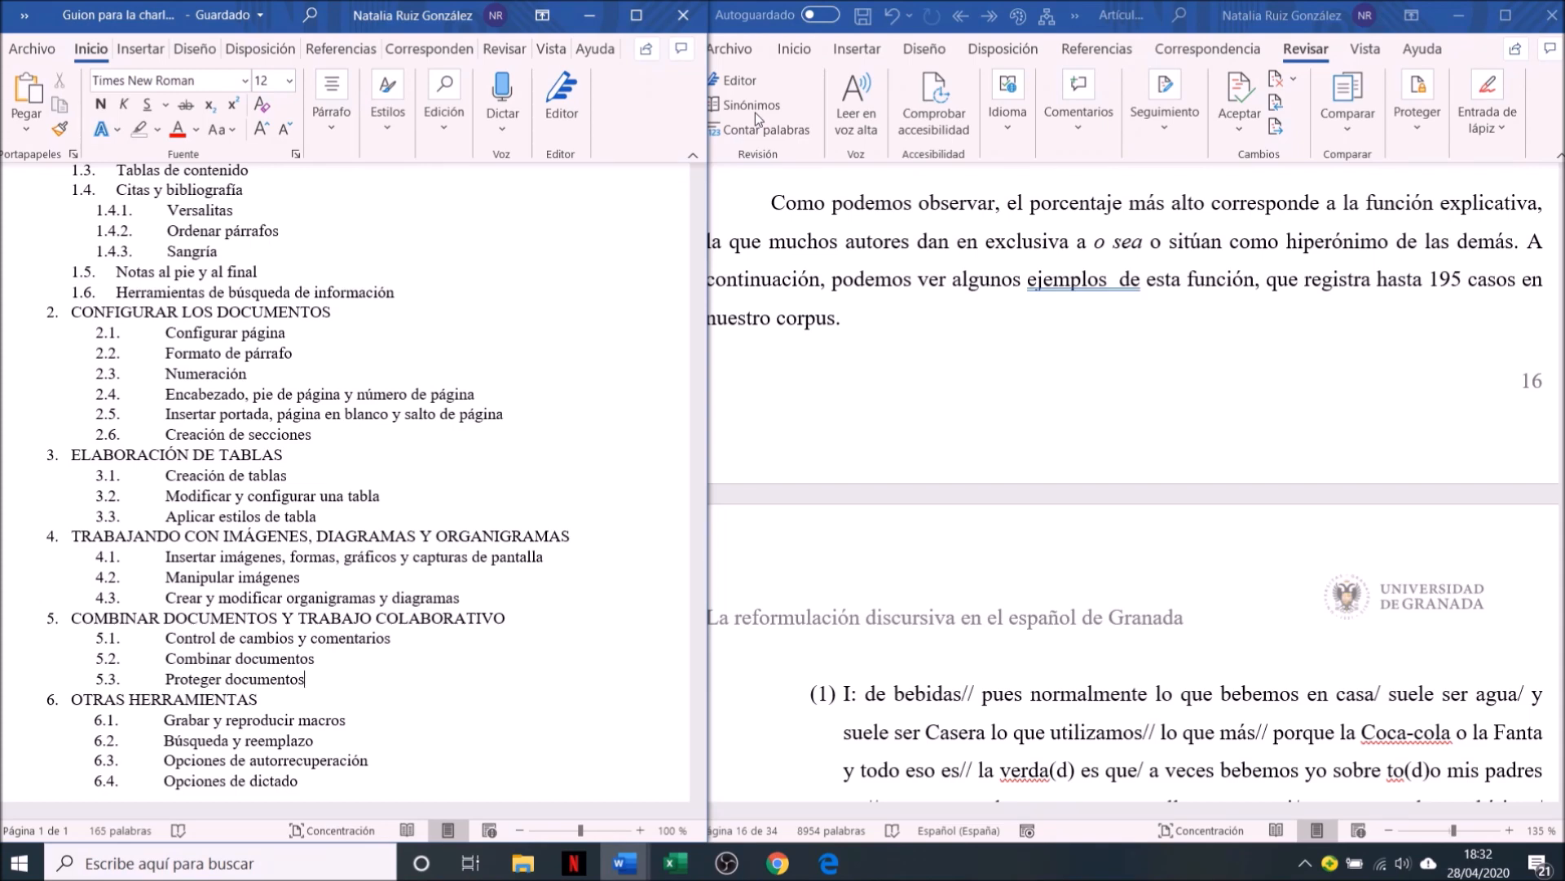
Open the Editor pane on the article to check its spelling and grammar suggestions
click(1367, 56)
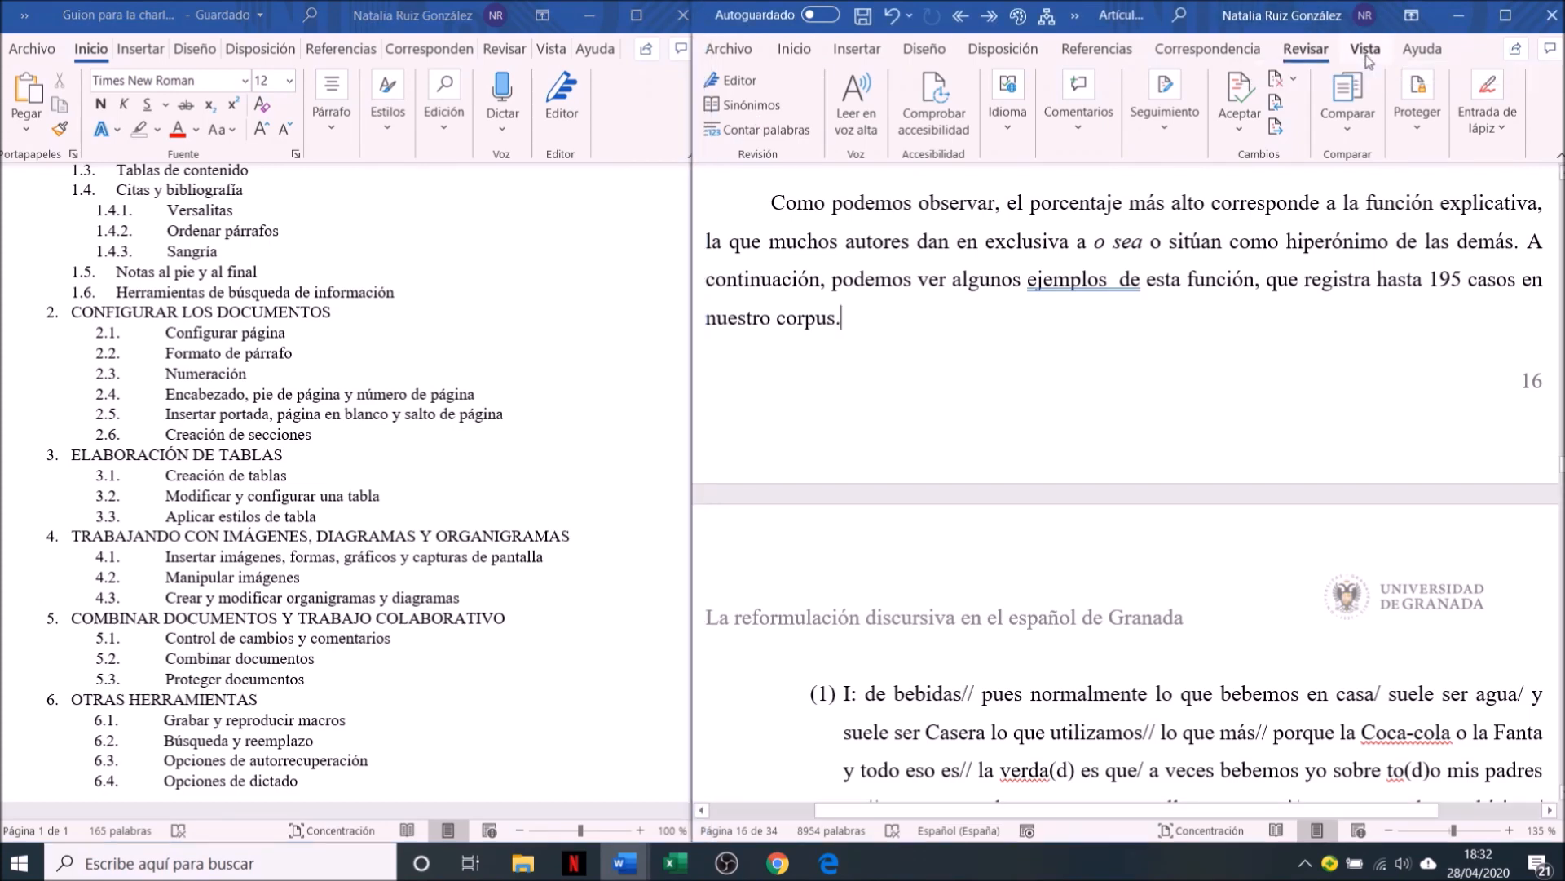
click(1366, 55)
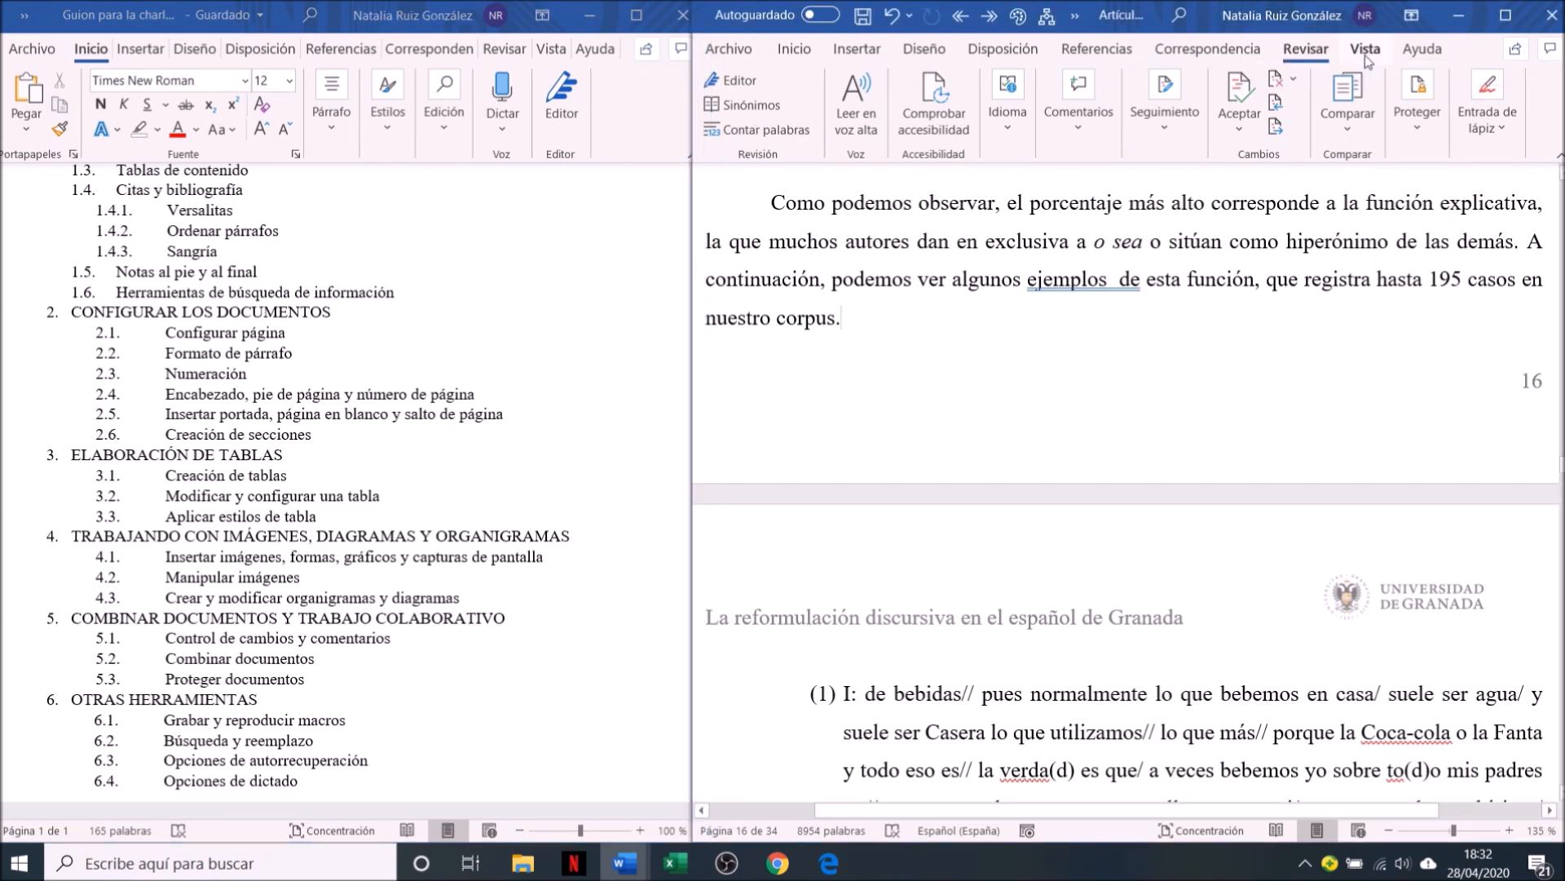
click(1306, 49)
click(741, 82)
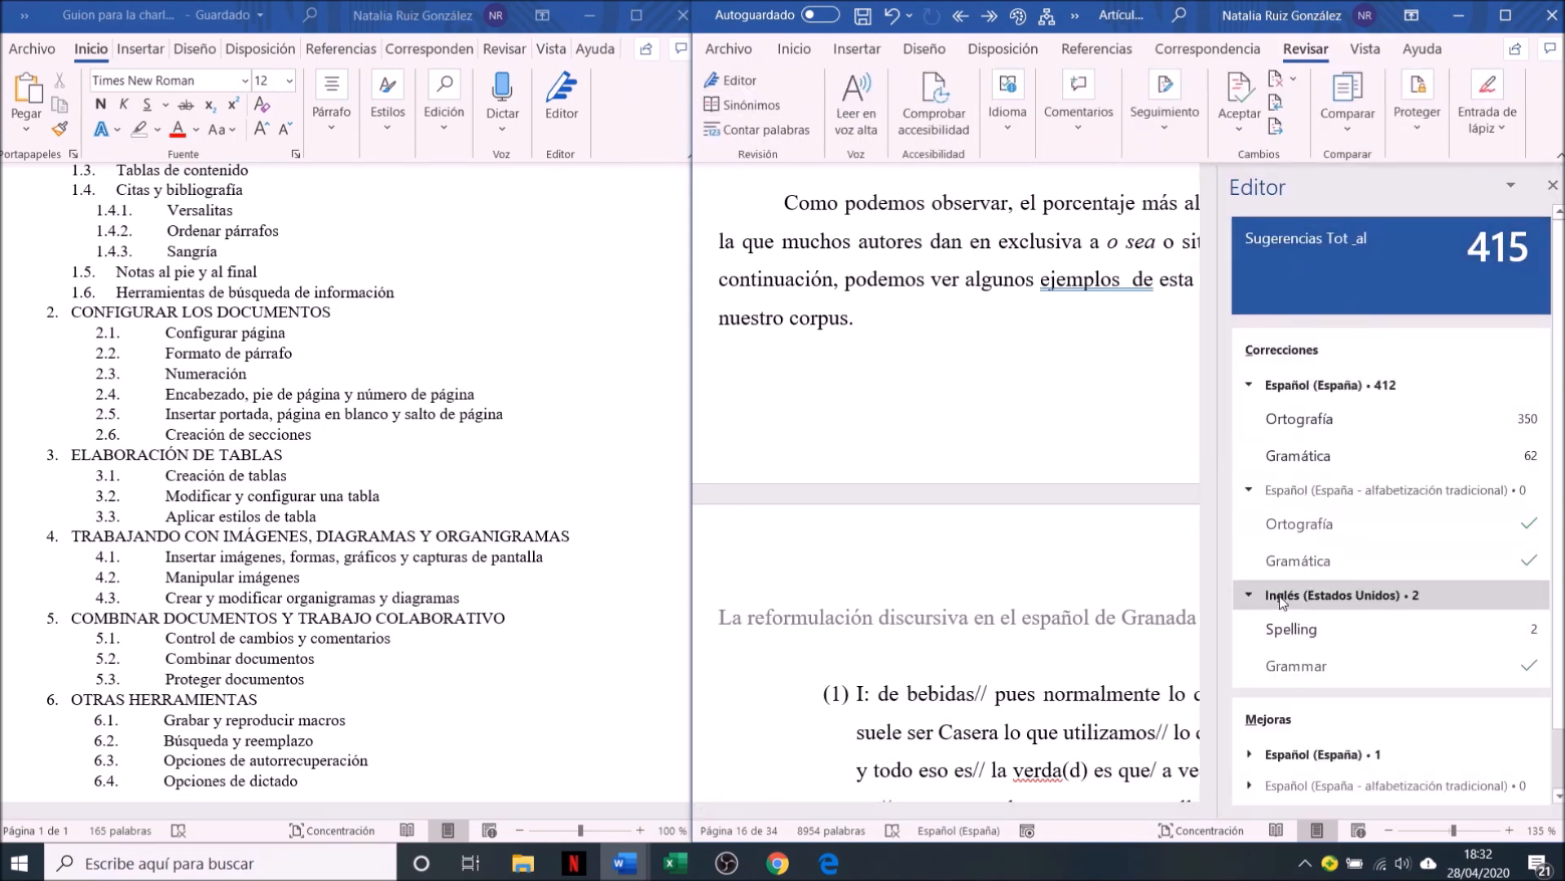
Close the Editor pane and set the article's proofing language to Español (España)
click(1553, 185)
click(958, 837)
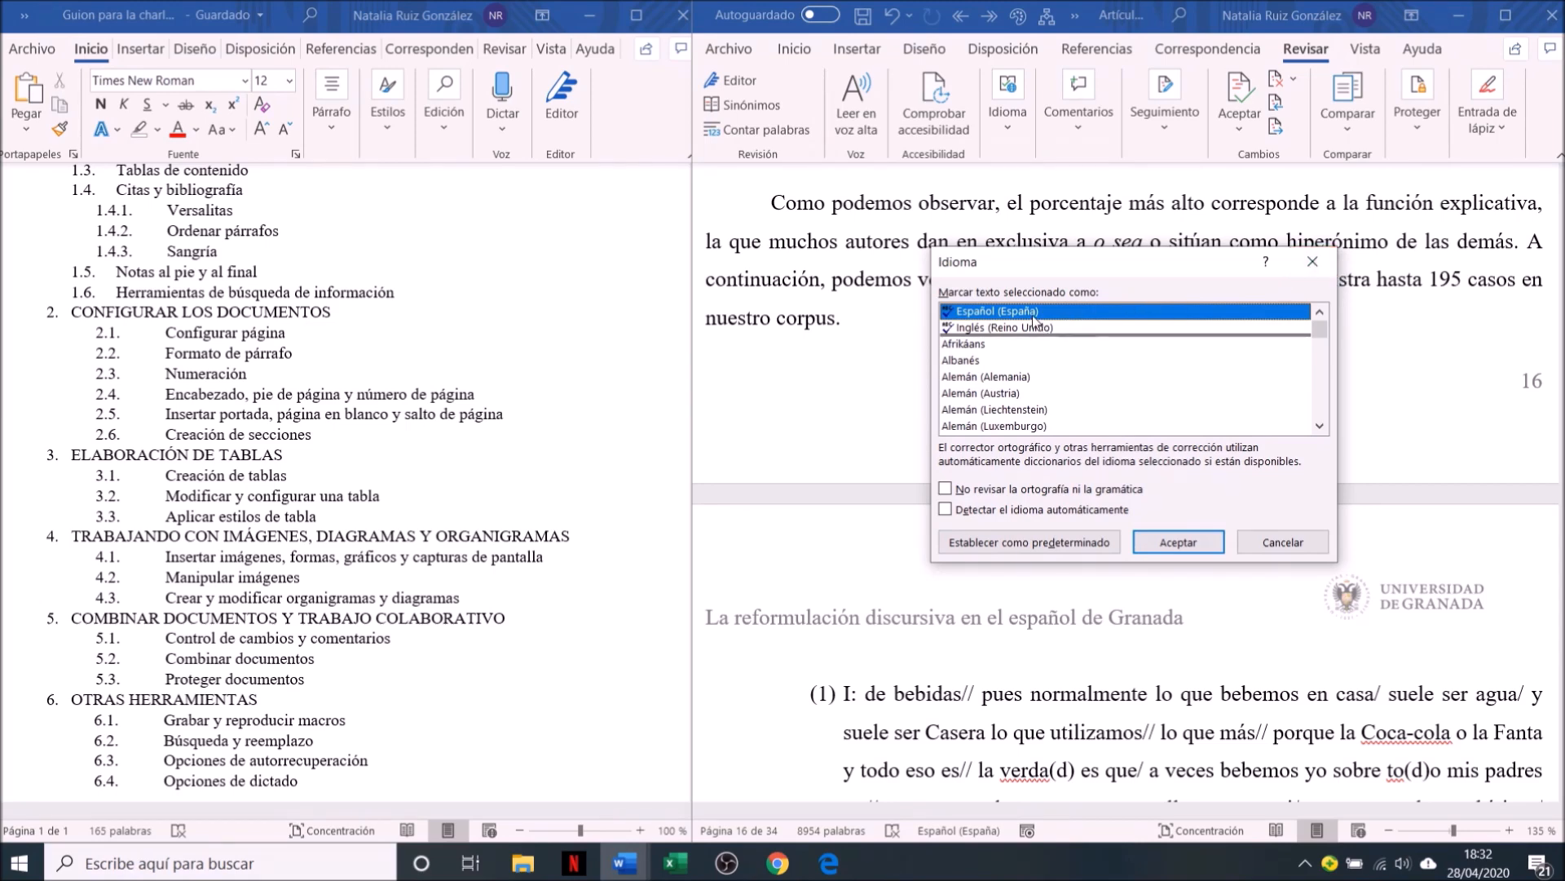
click(1186, 543)
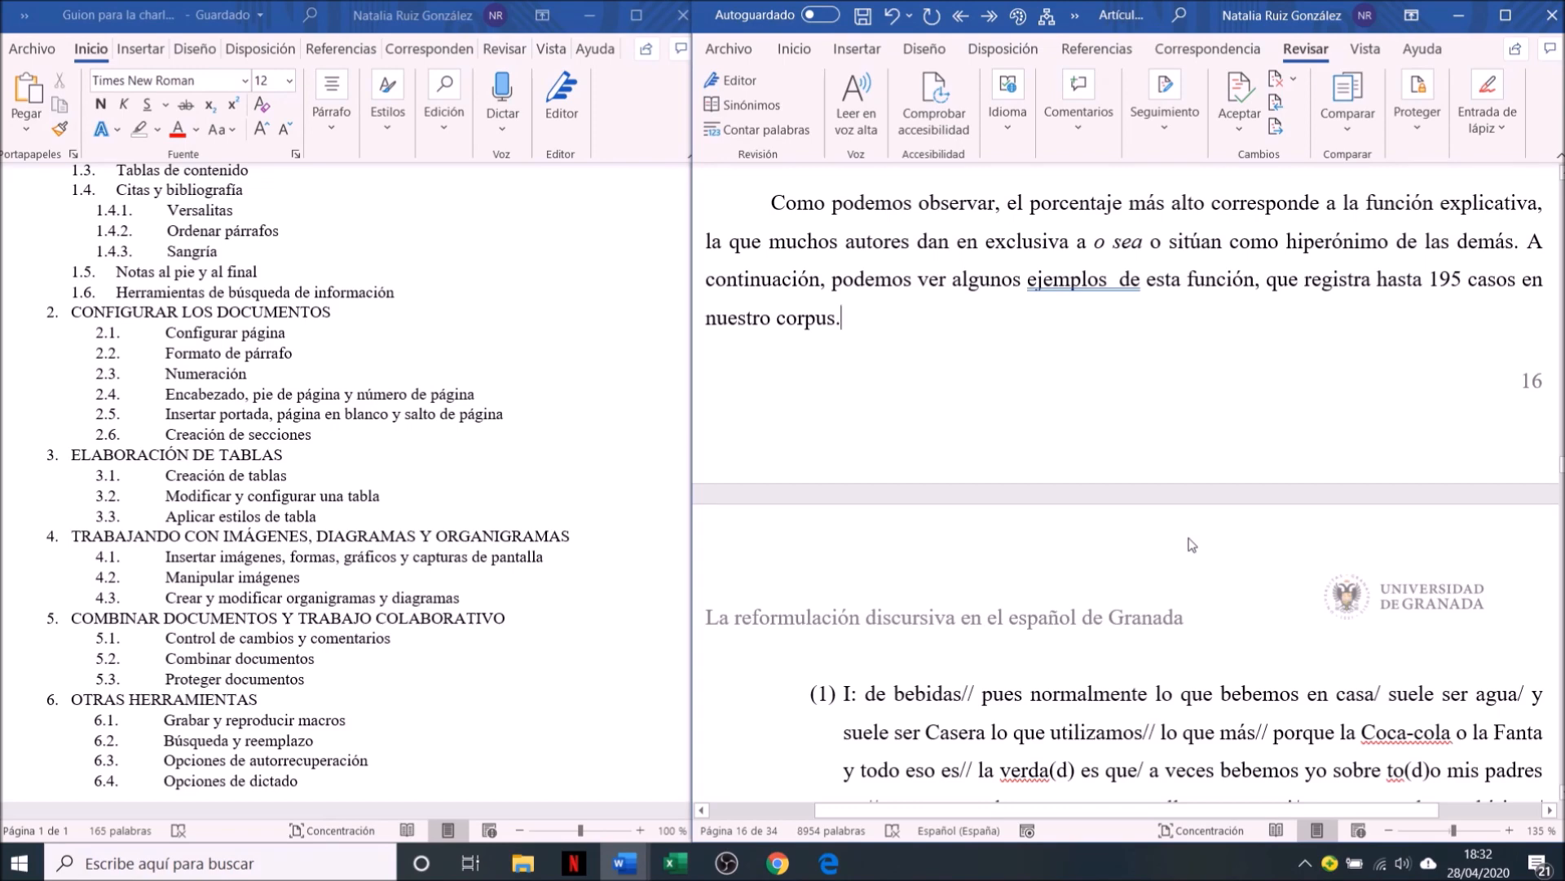
click(1365, 48)
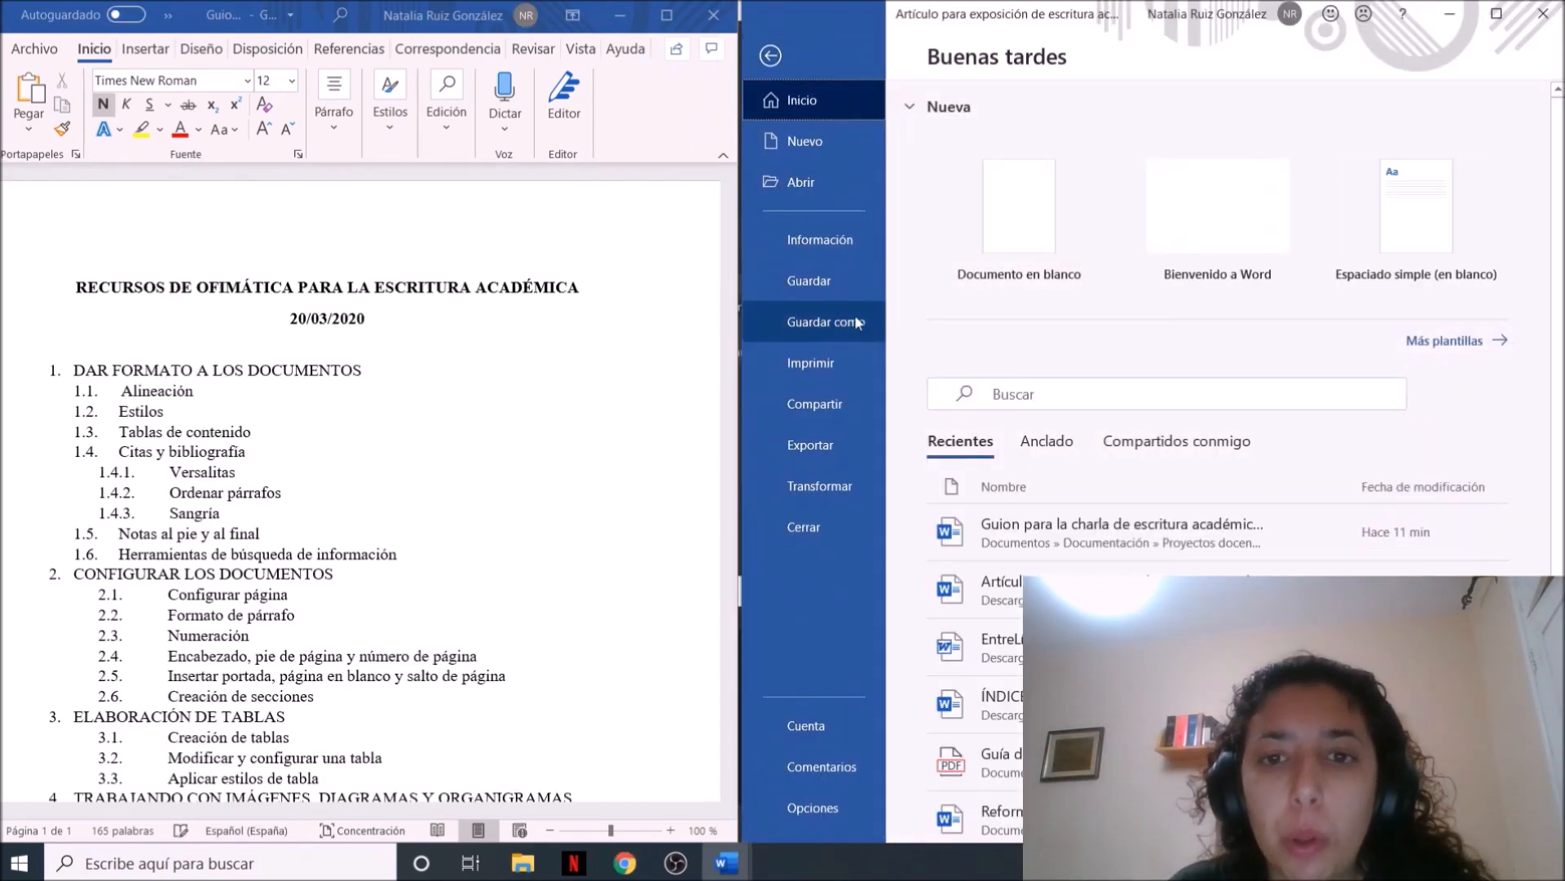
Save a copy of the article as a PDF in the Documentos folder, keeping its file name
click(852, 320)
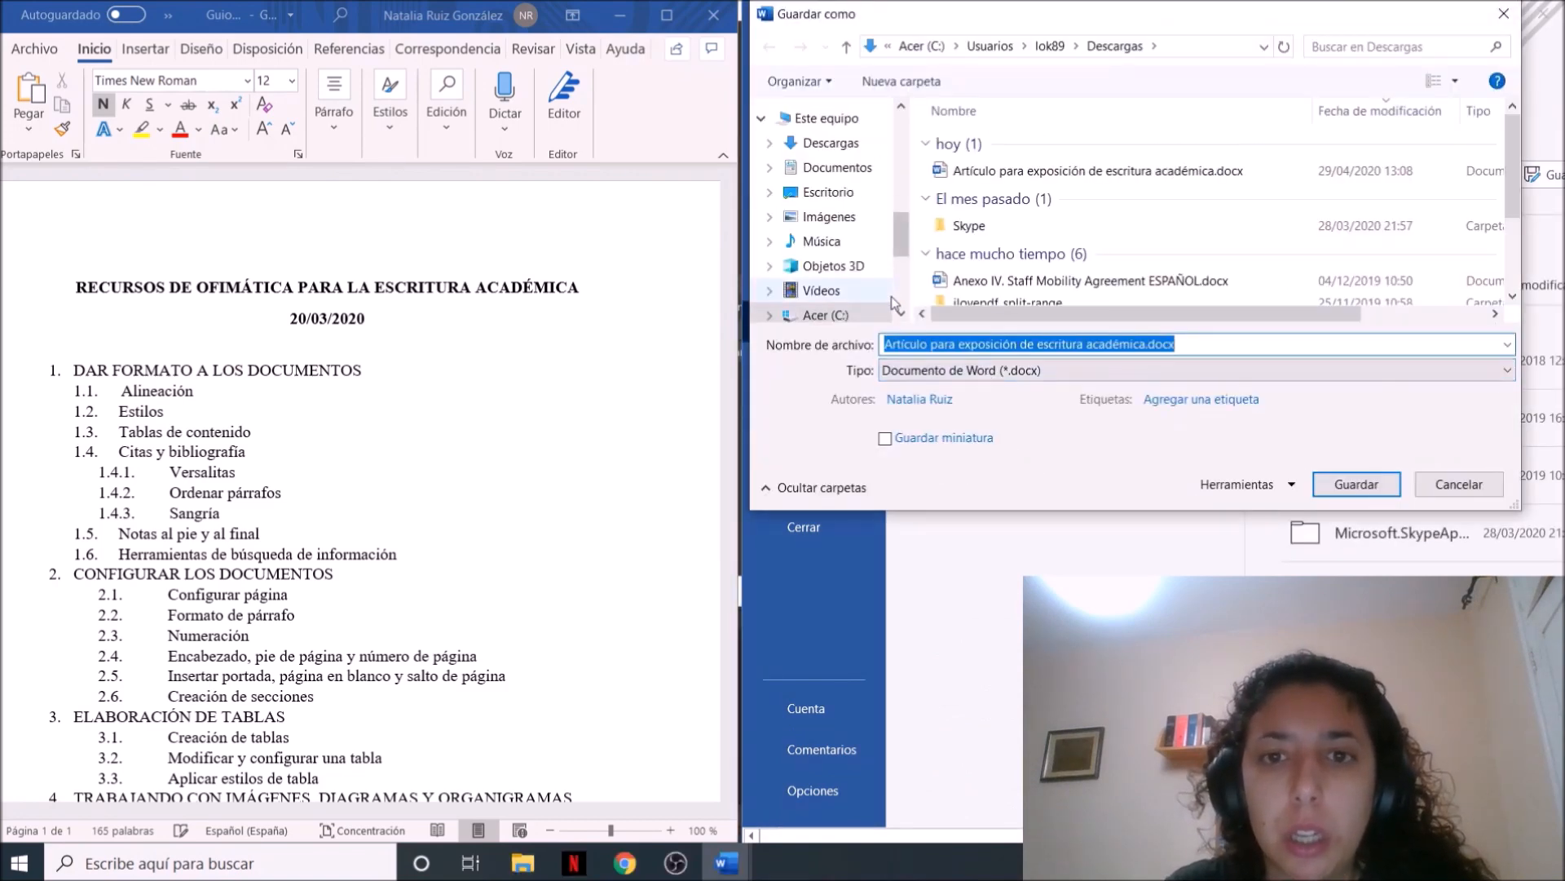
click(843, 173)
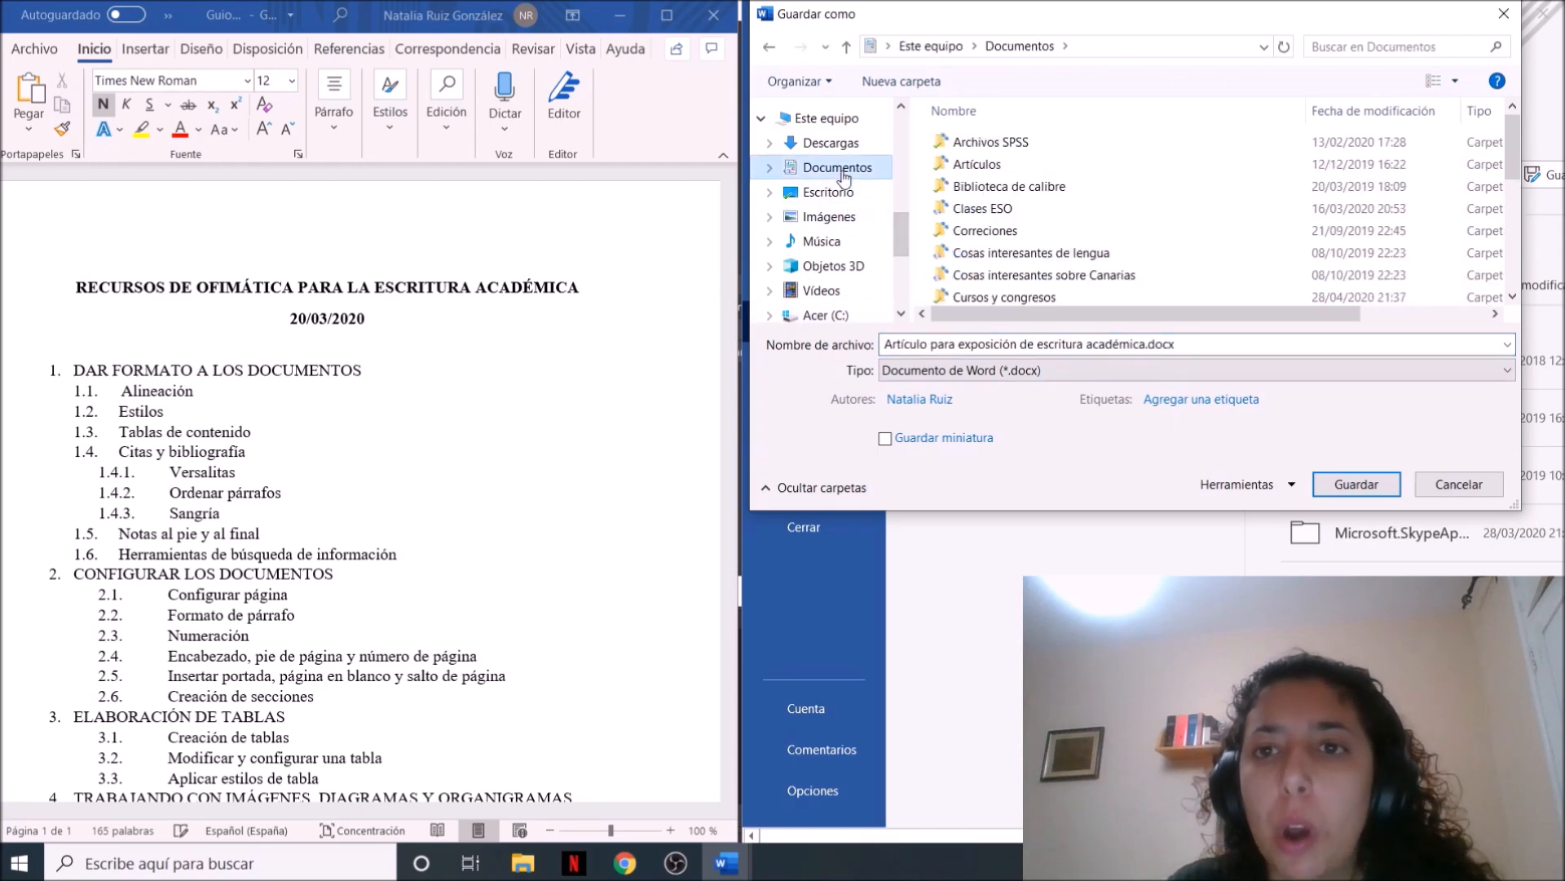
click(1076, 343)
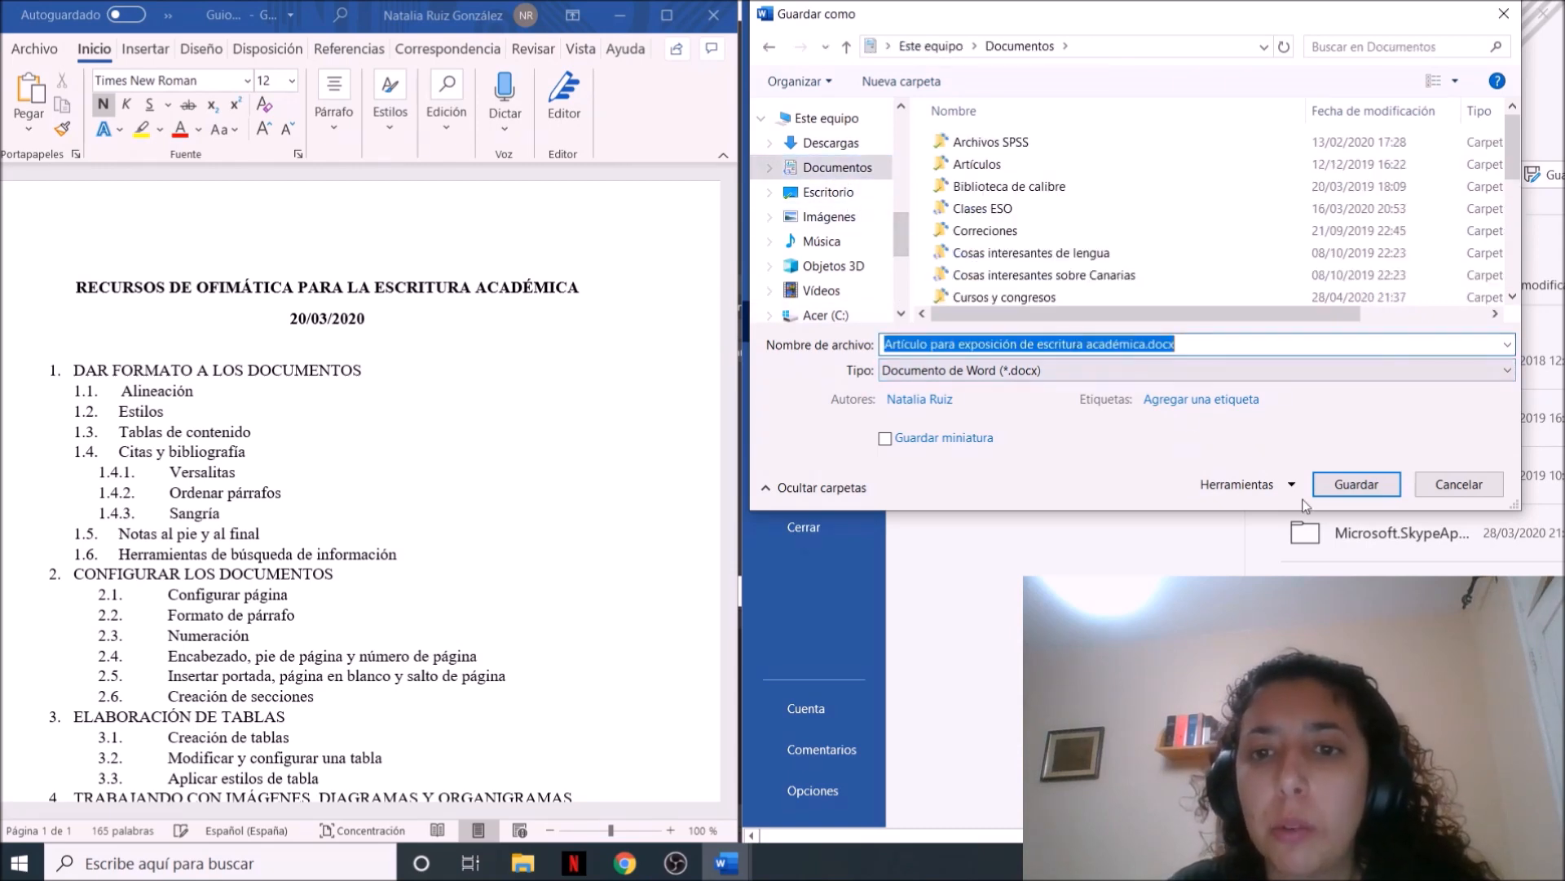
click(1085, 375)
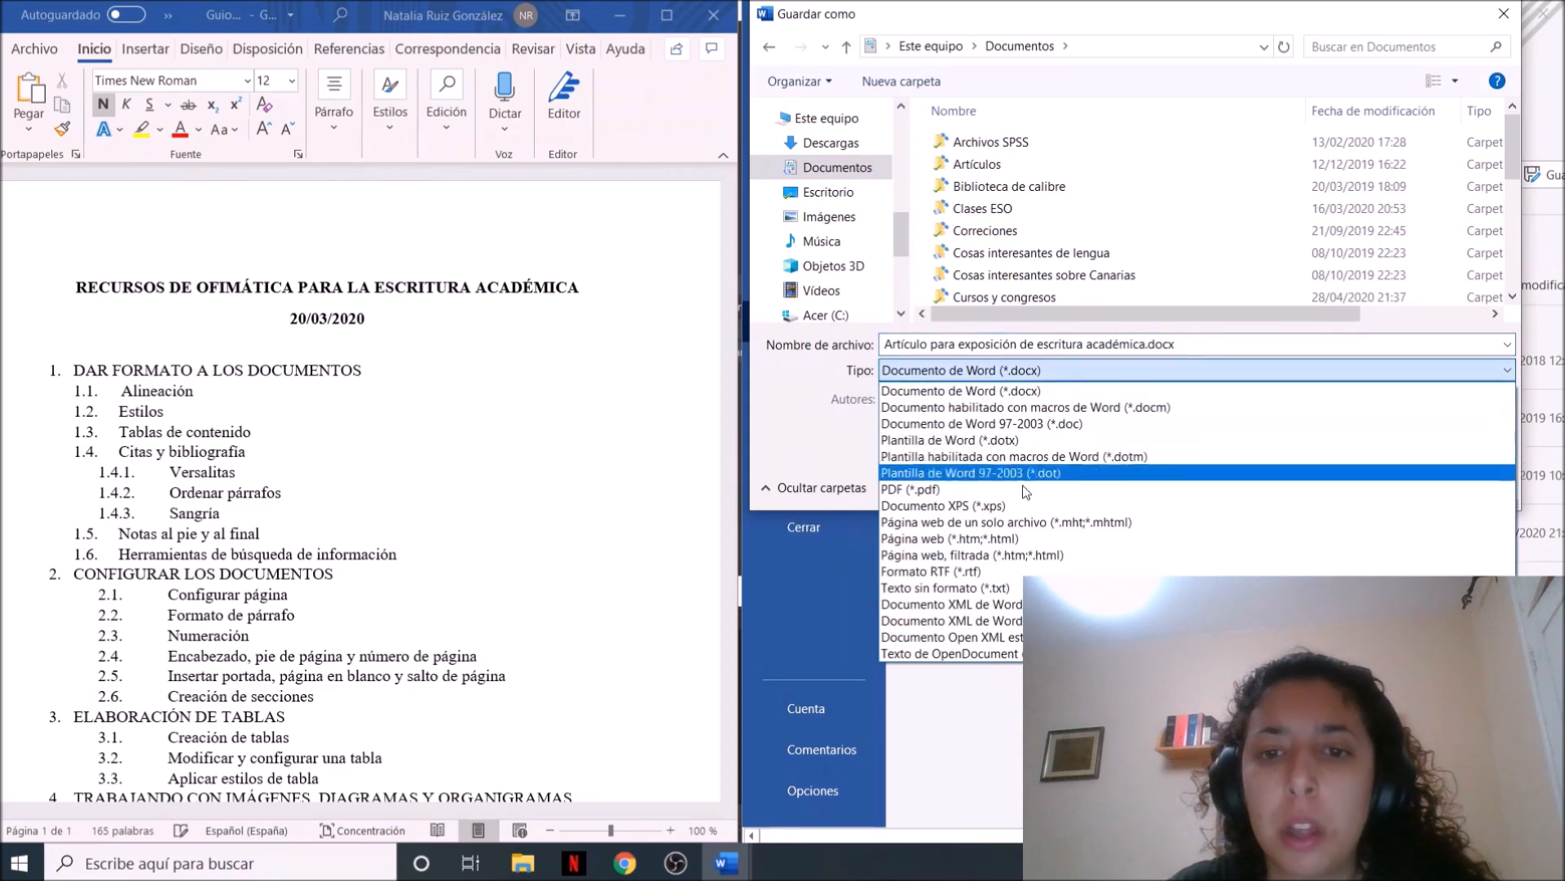
click(1084, 465)
click(1376, 541)
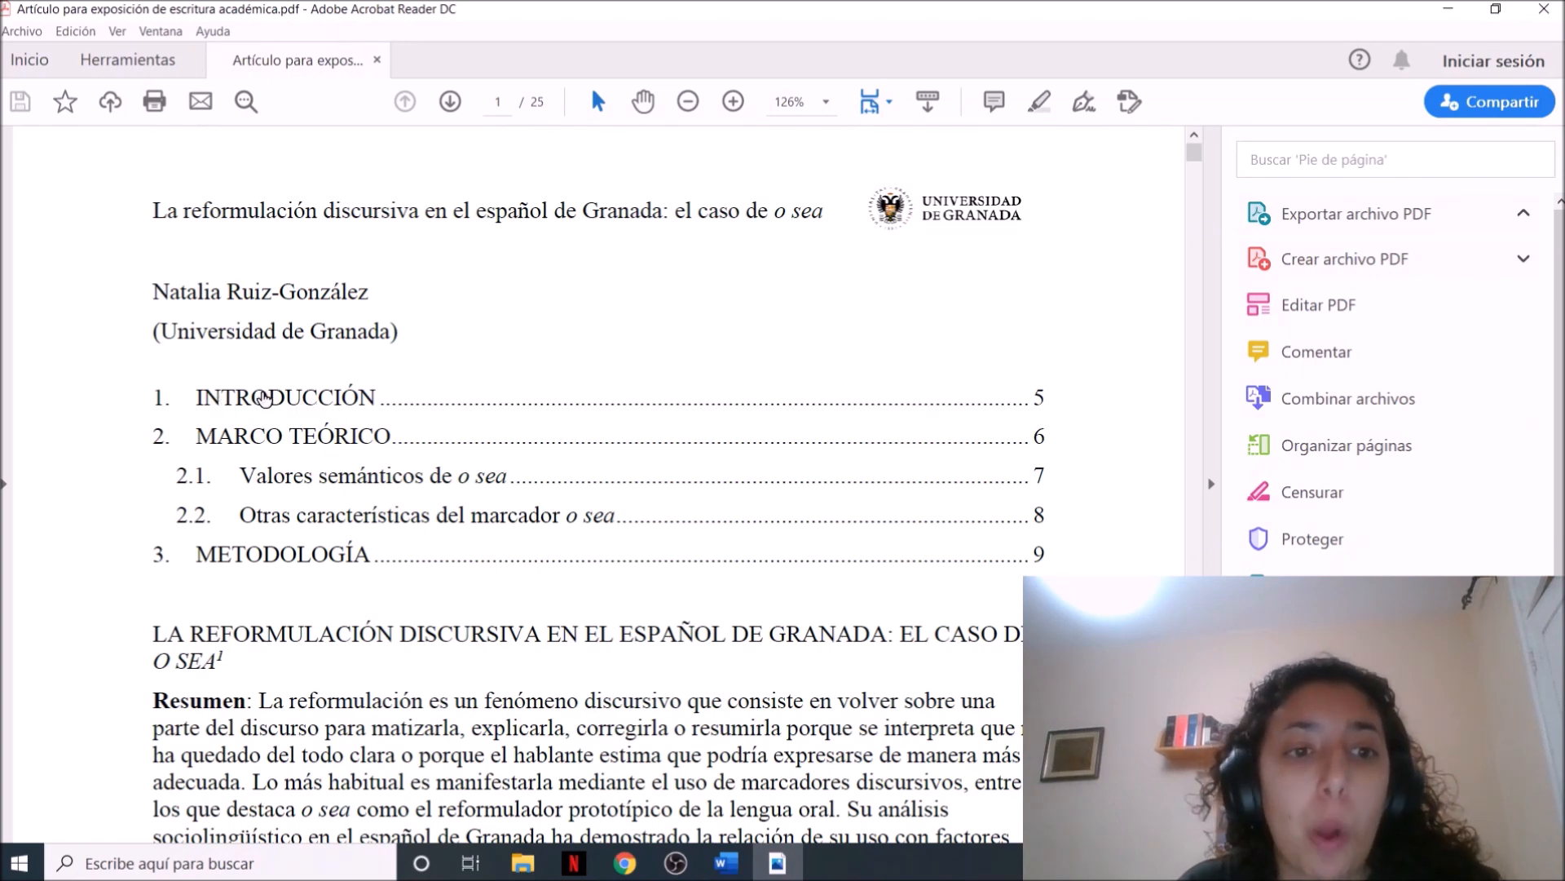
Test the PDF's table of contents links for Introducción, Marco teórico and section 2.1, returning to the contents each time
click(269, 397)
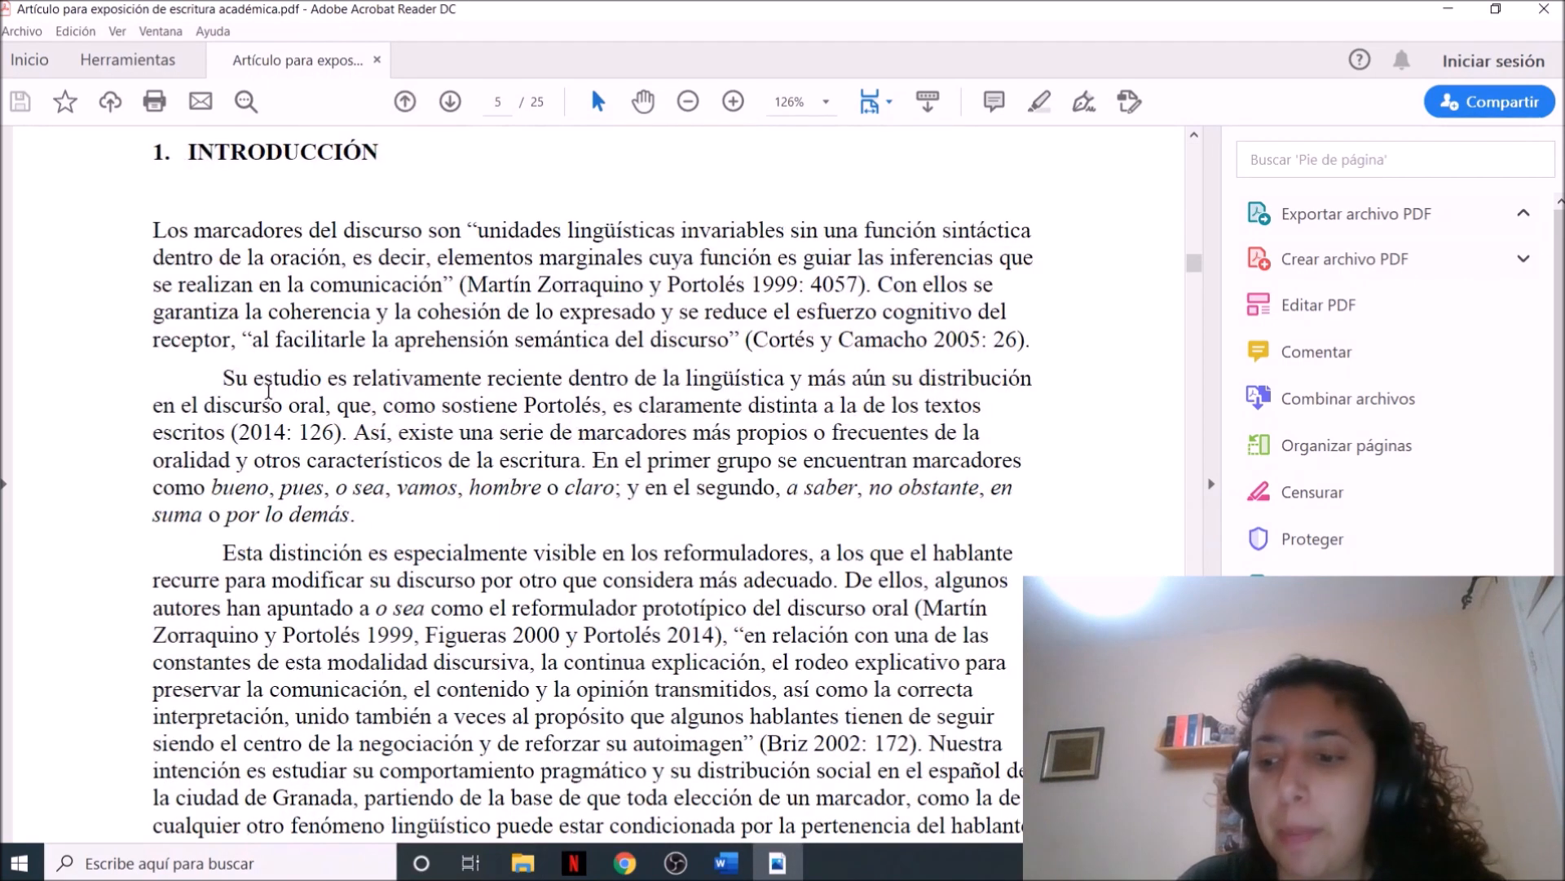
key(alt+Left)
click(290, 440)
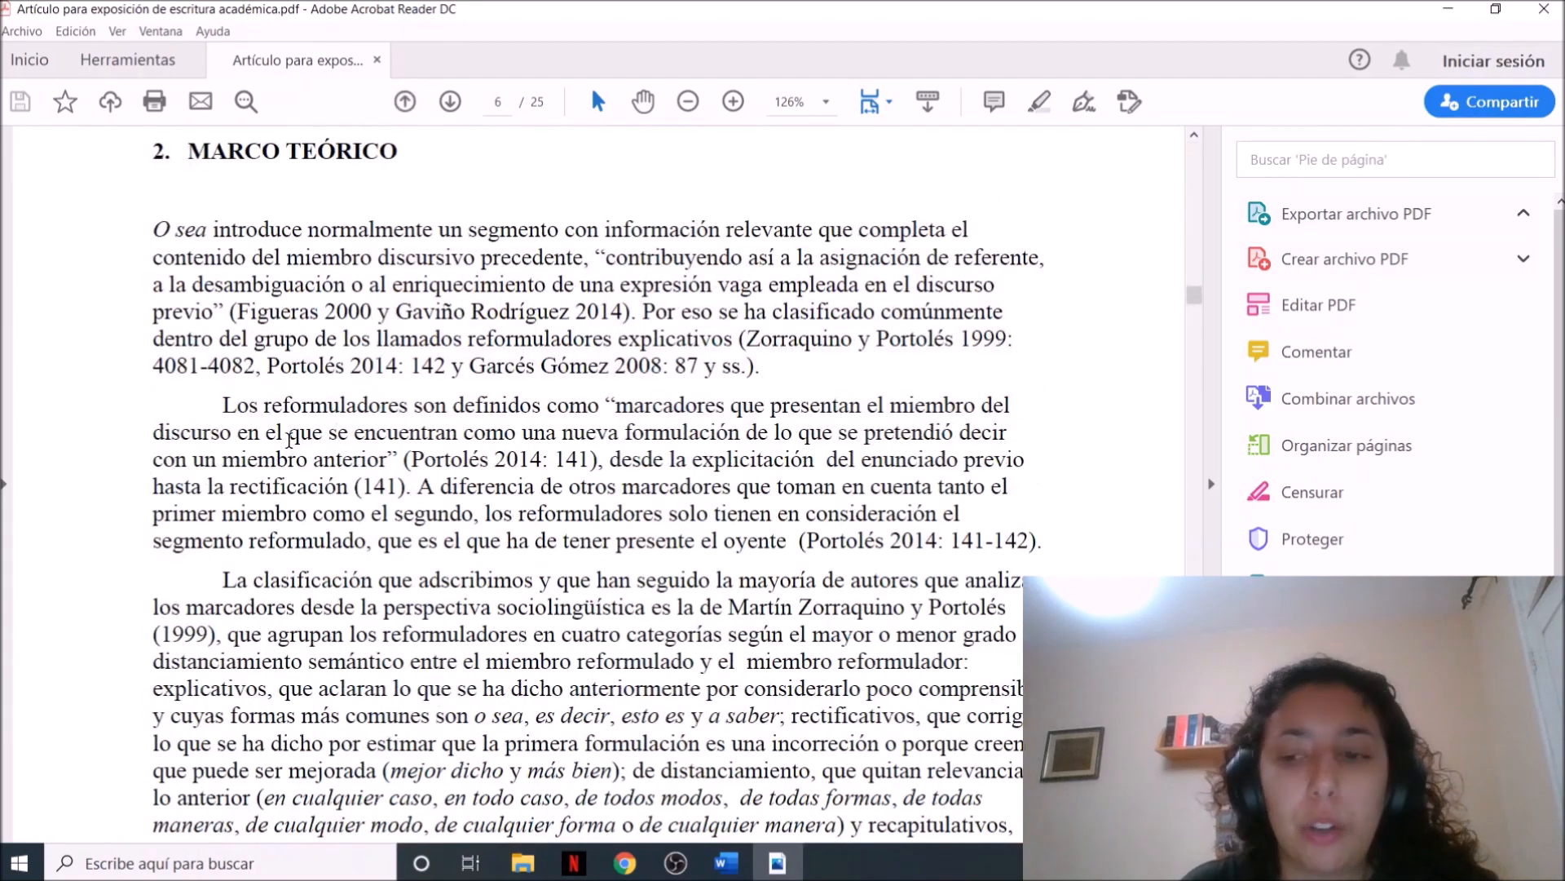
key(alt+Left)
click(313, 489)
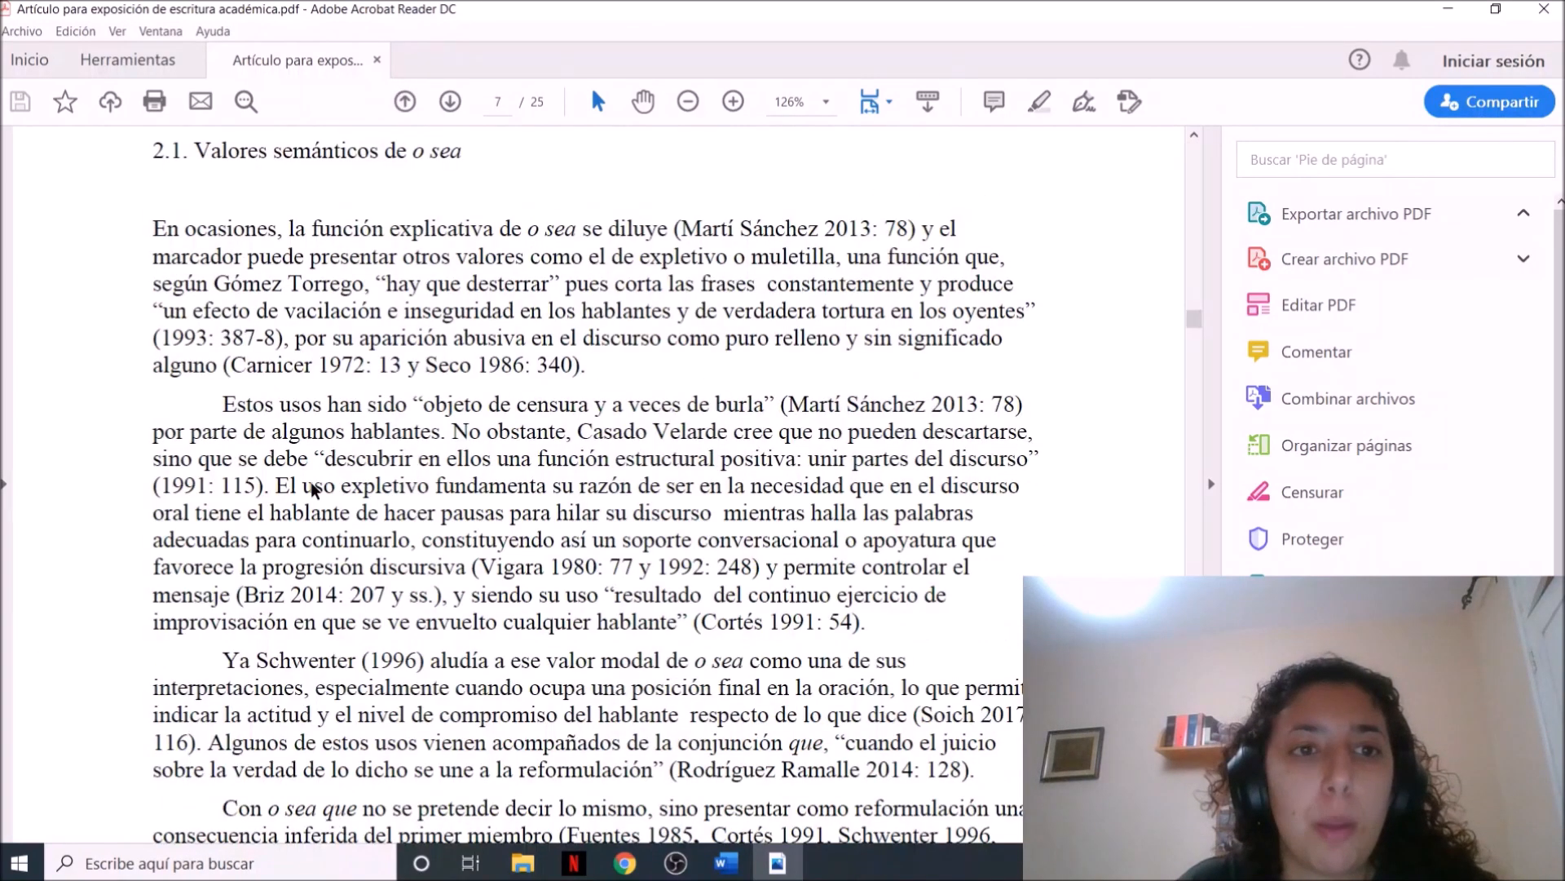
key(alt+Left)
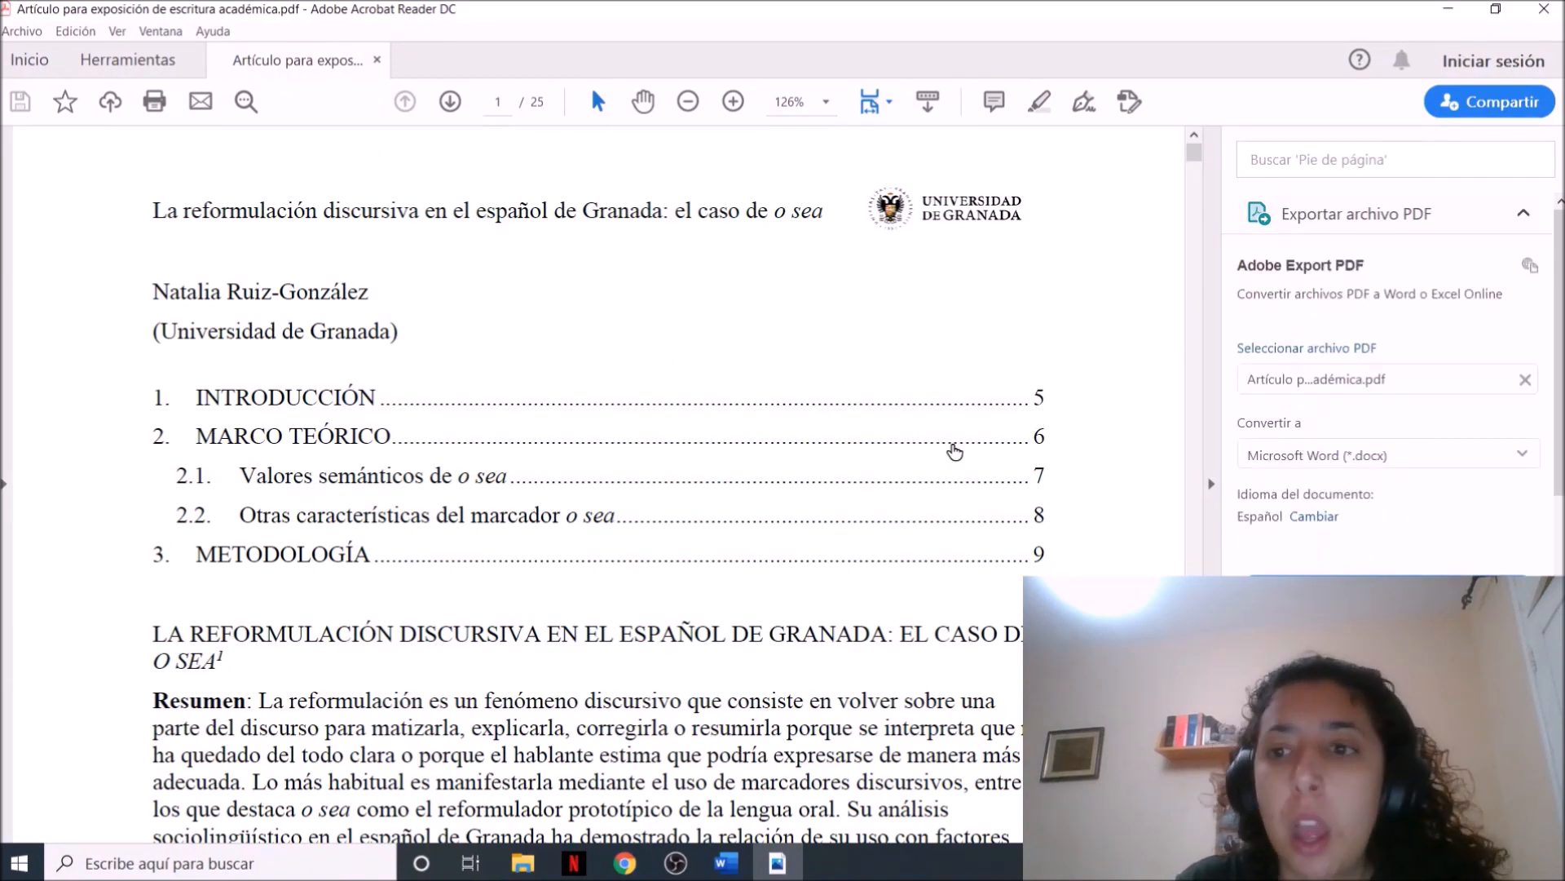
Look through the opening pages of the exported PDF and return to its first page
scroll(826, 298, down, 1)
scroll(826, 298, down, 4)
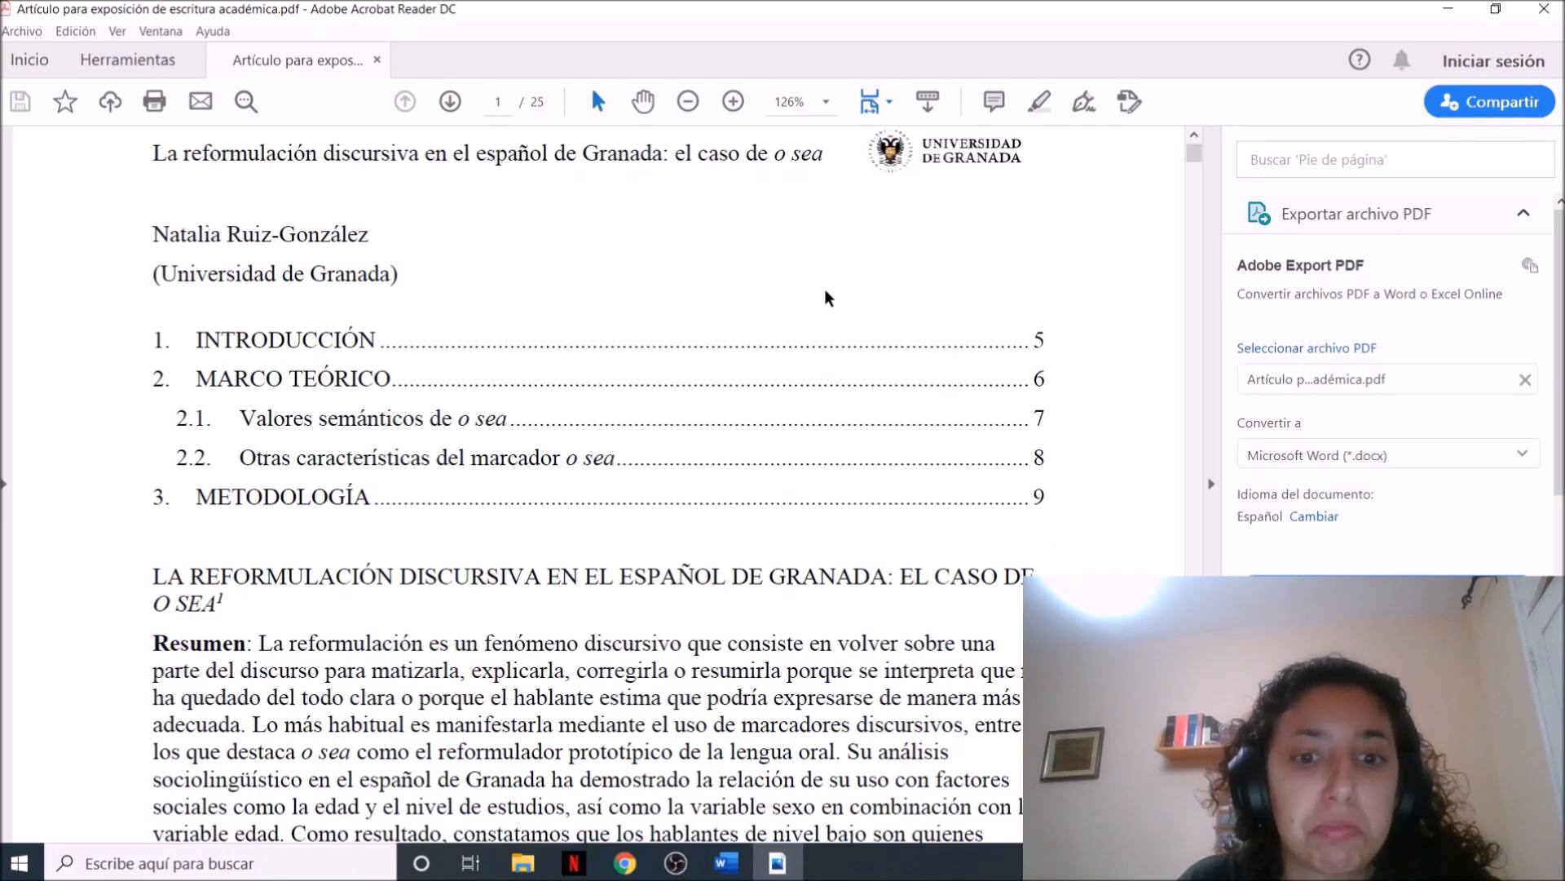
scroll(826, 297, down, 20)
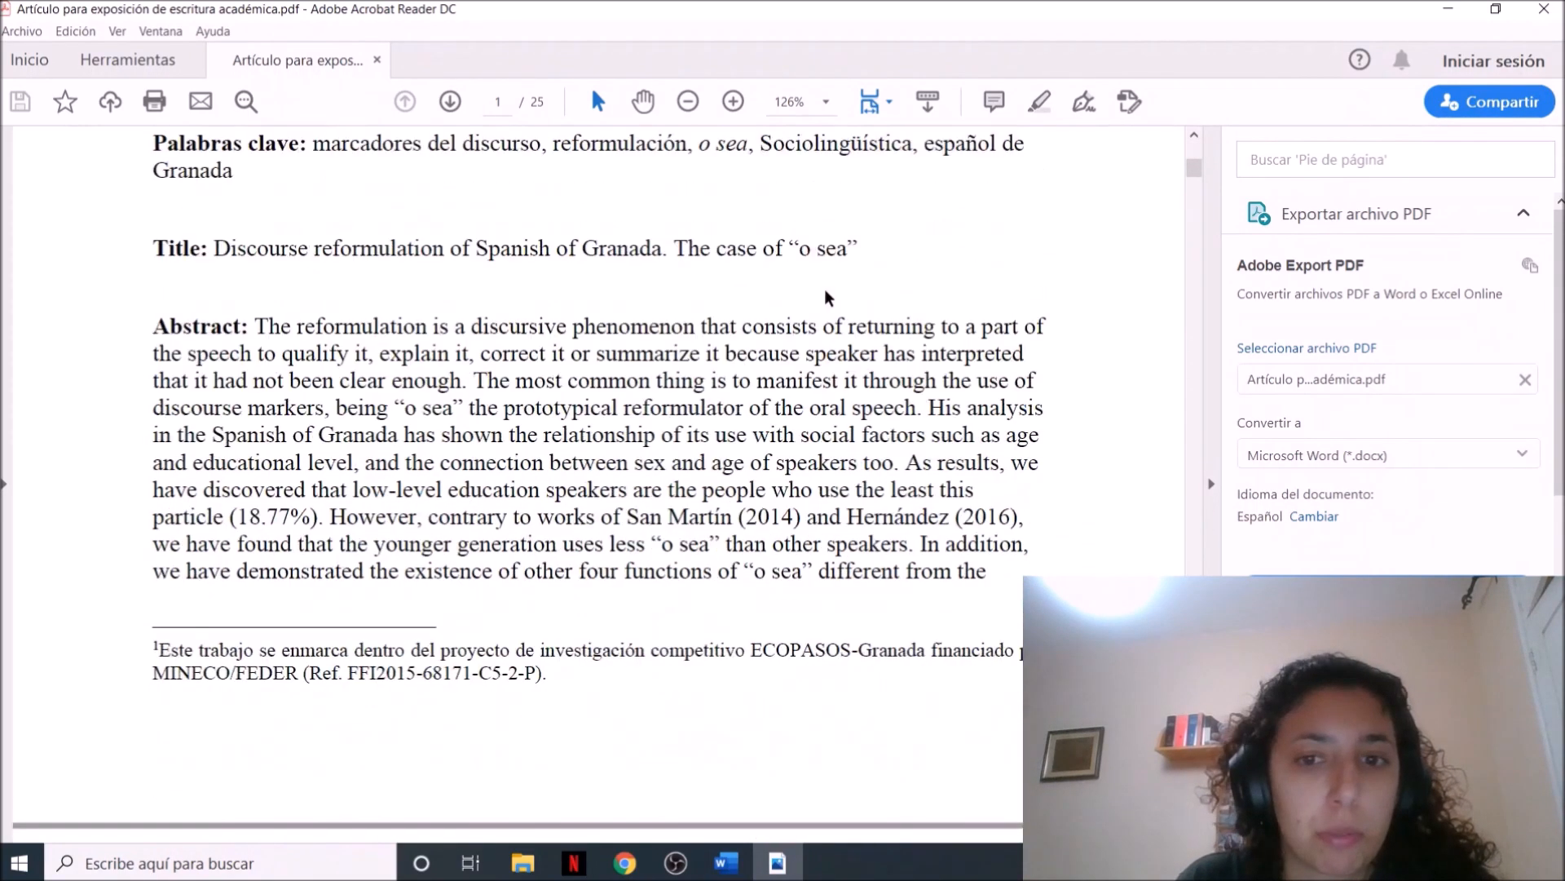
scroll(826, 298, down, 6)
scroll(826, 297, up, 6)
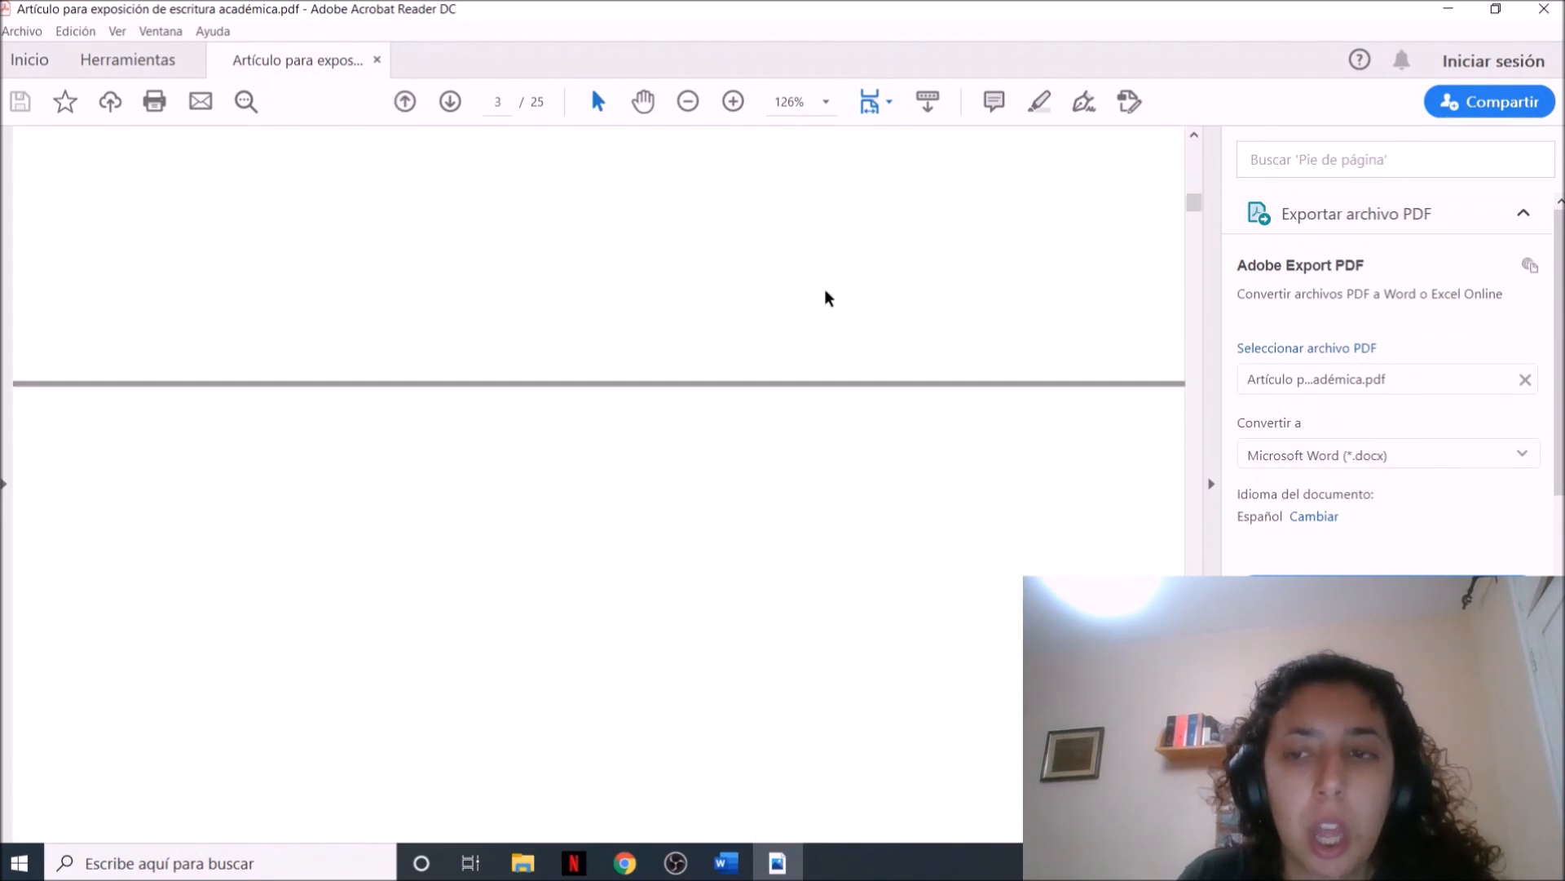
scroll(826, 298, up, 20)
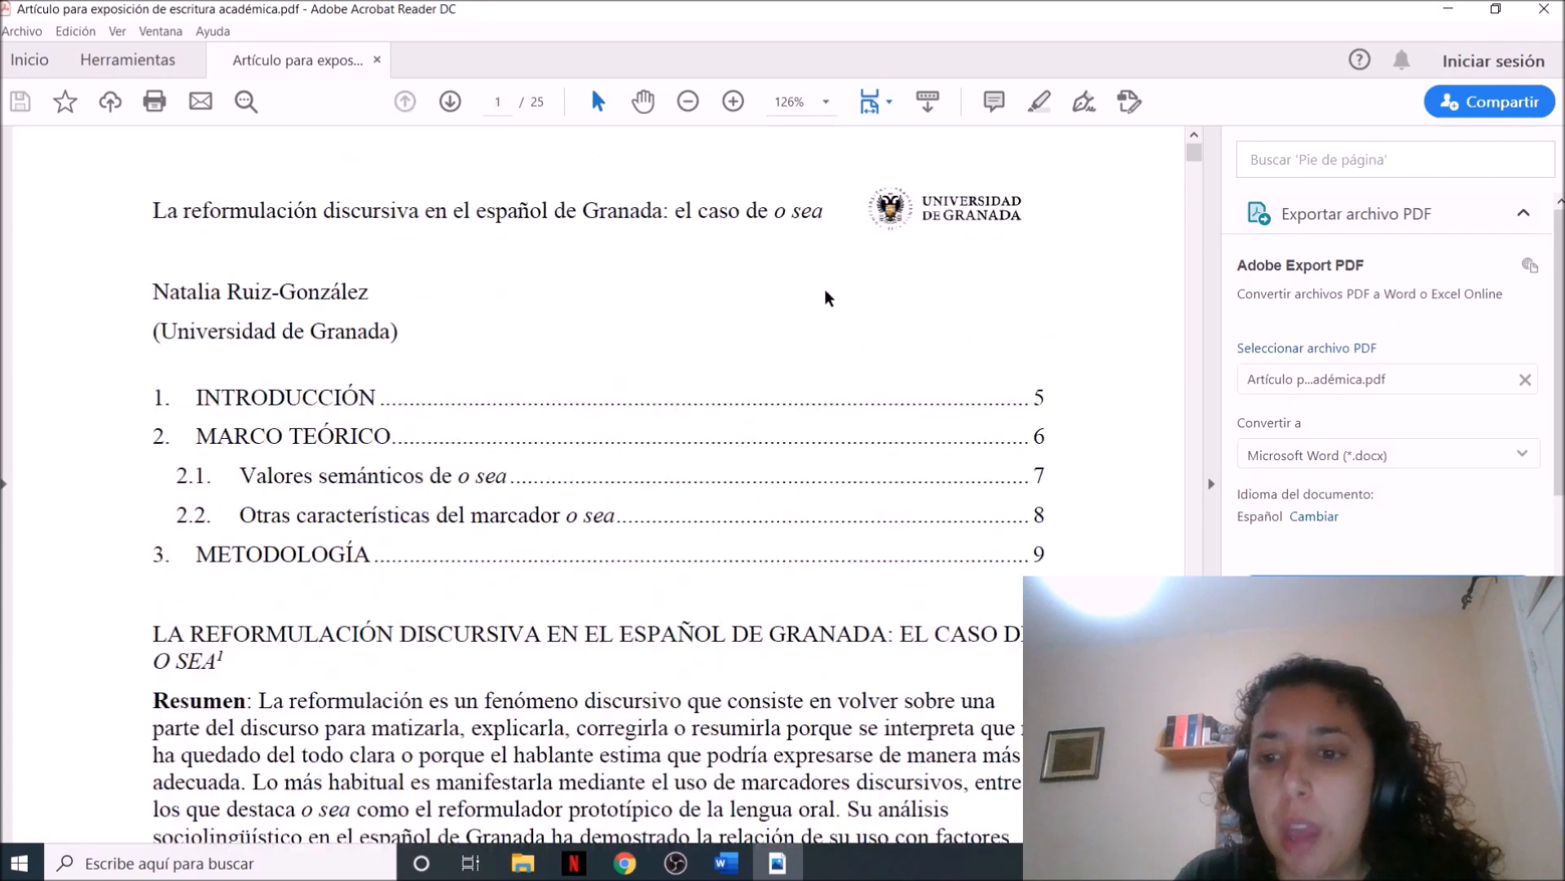
Review Acrobat Reader's available tools and look at the Comentar tools on the article
click(158, 61)
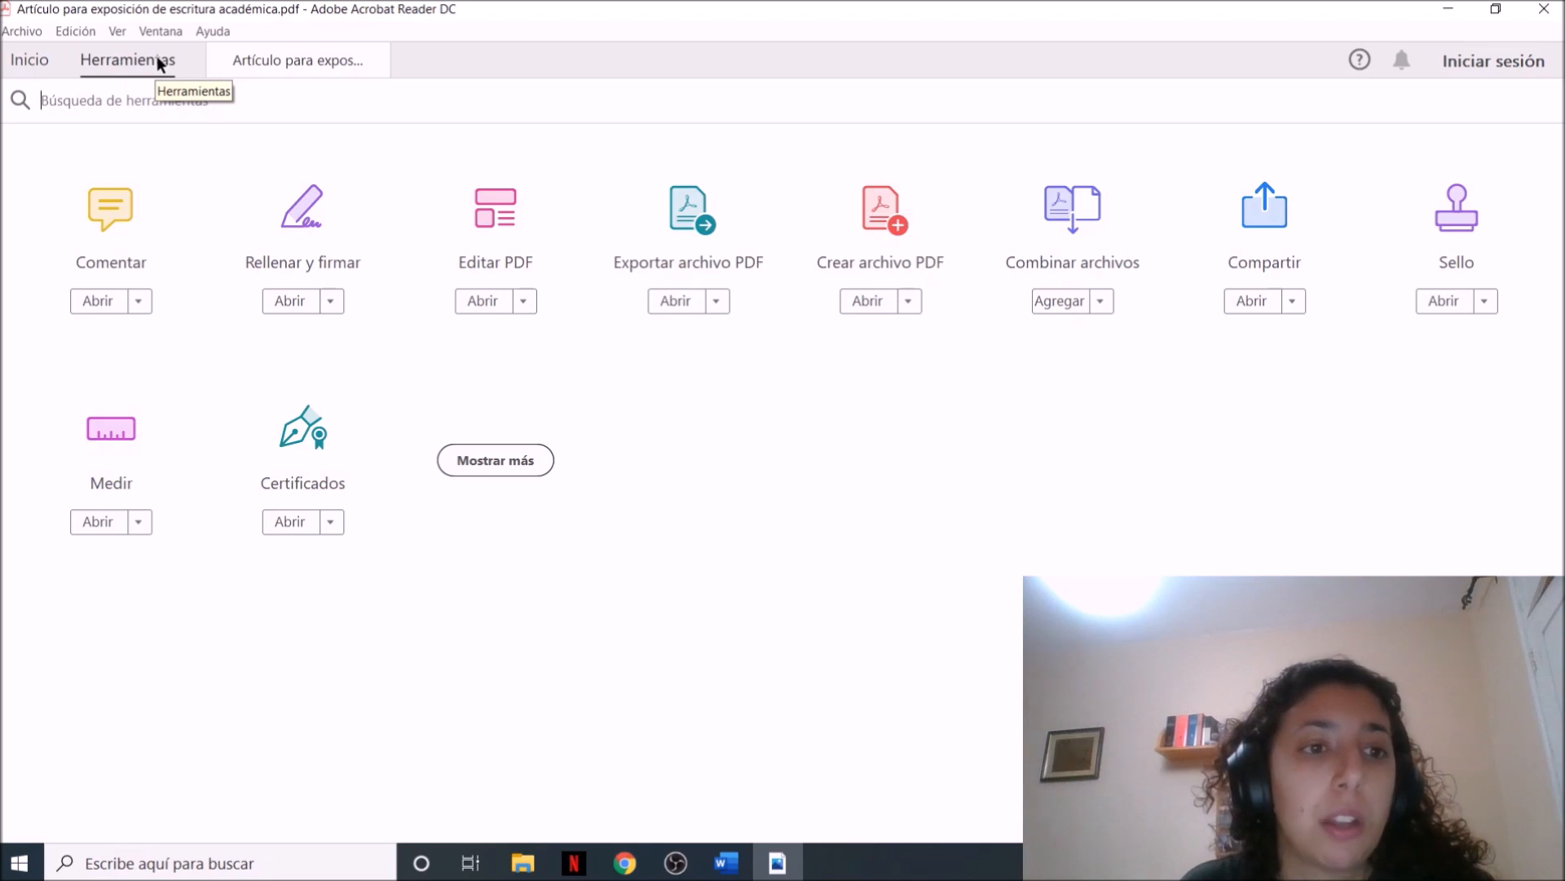
click(105, 228)
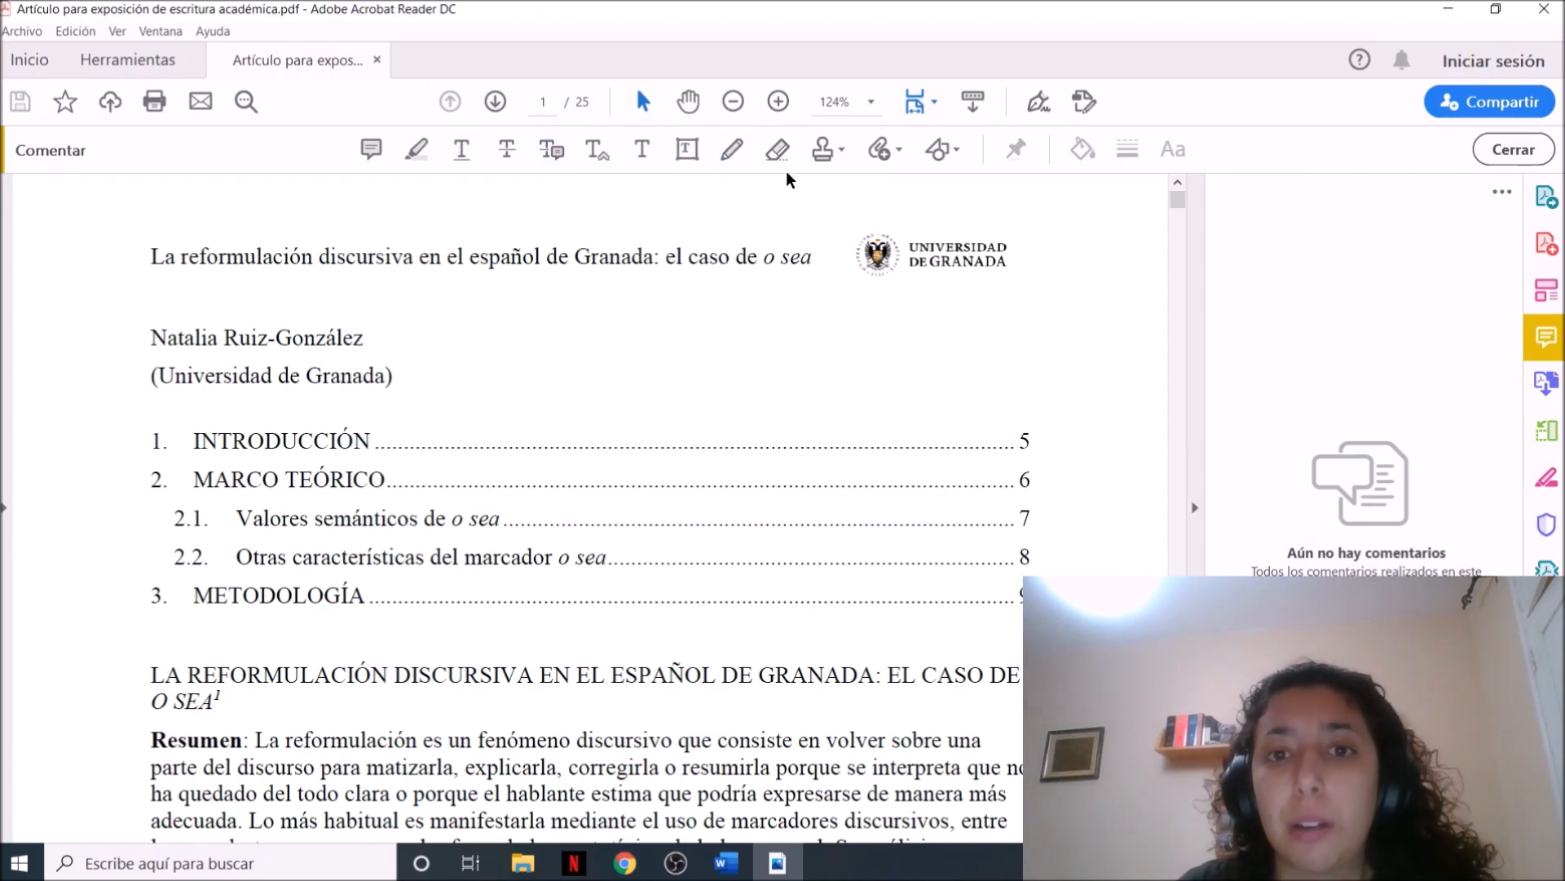
click(123, 60)
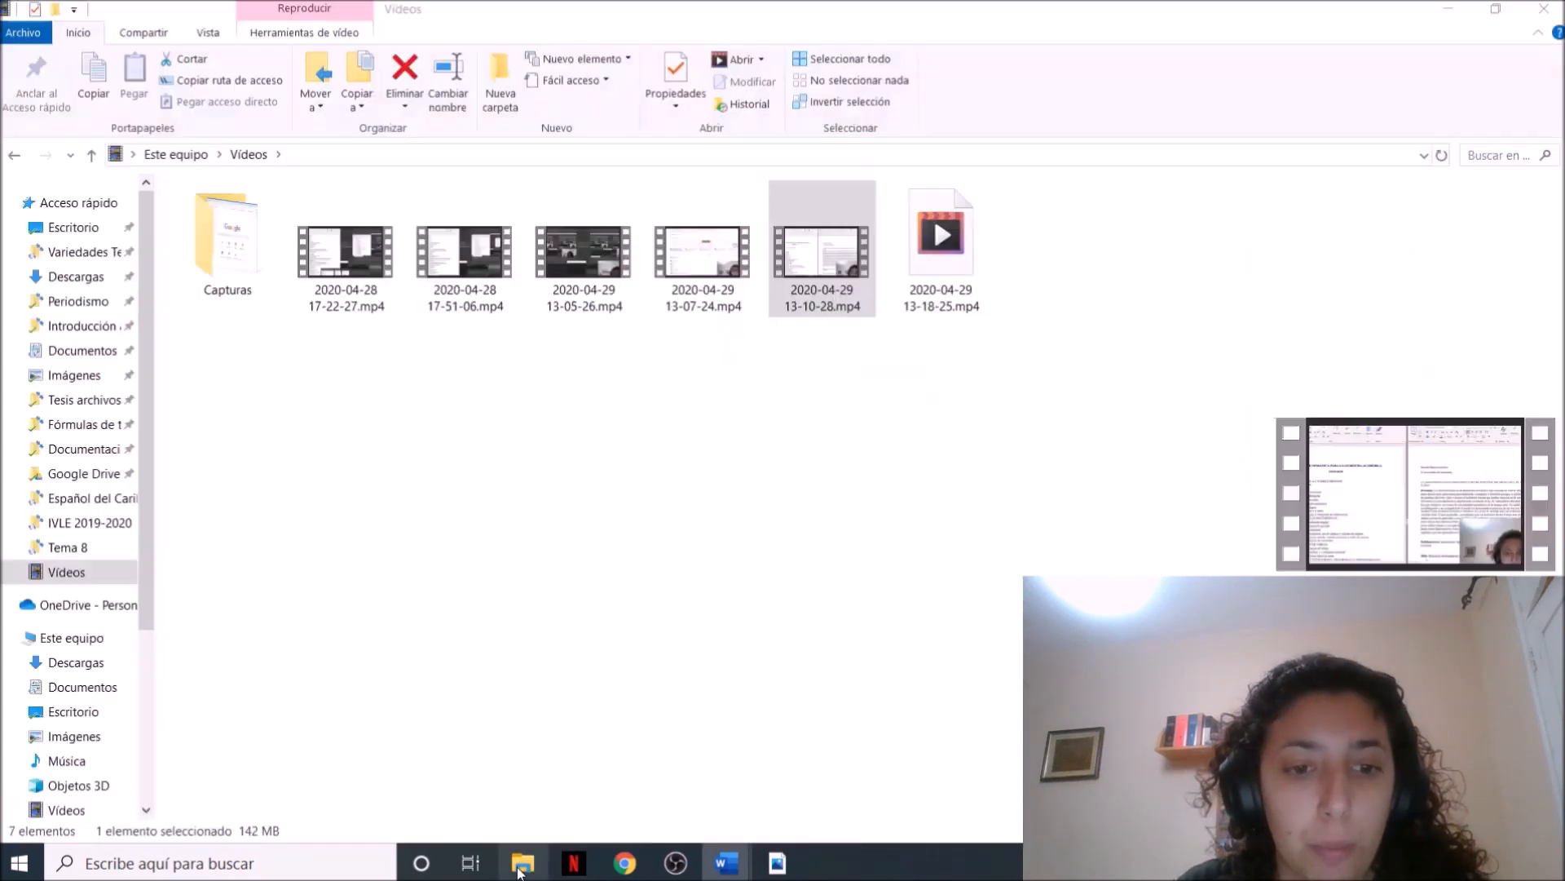
Switch to File Explorer and select "Artículo para exposición de escritura académica.pdf" in the Documentos folder
click(523, 863)
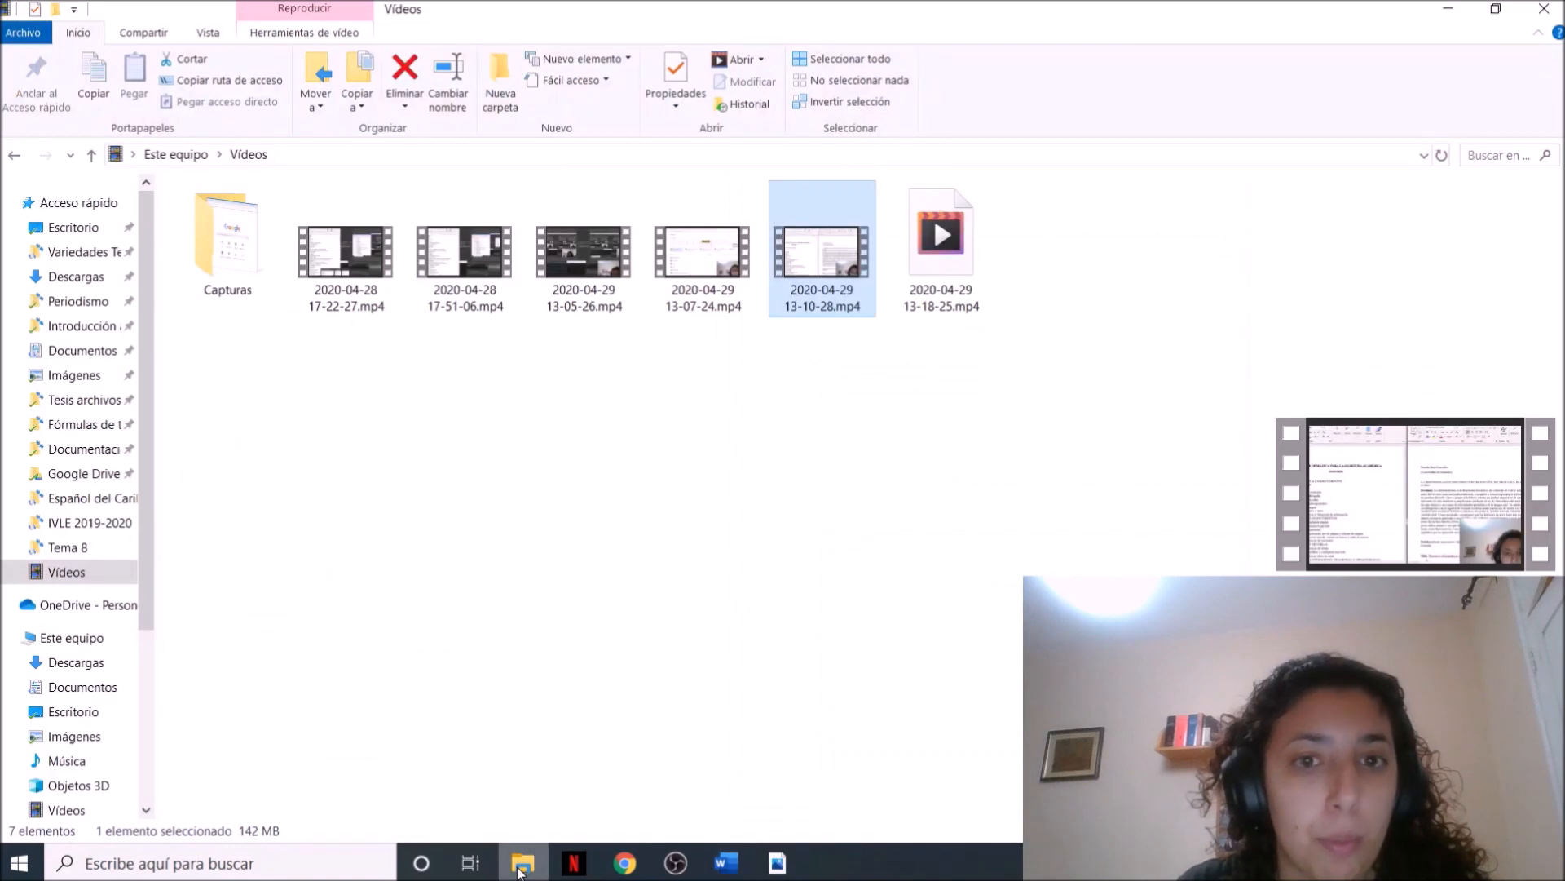
click(81, 350)
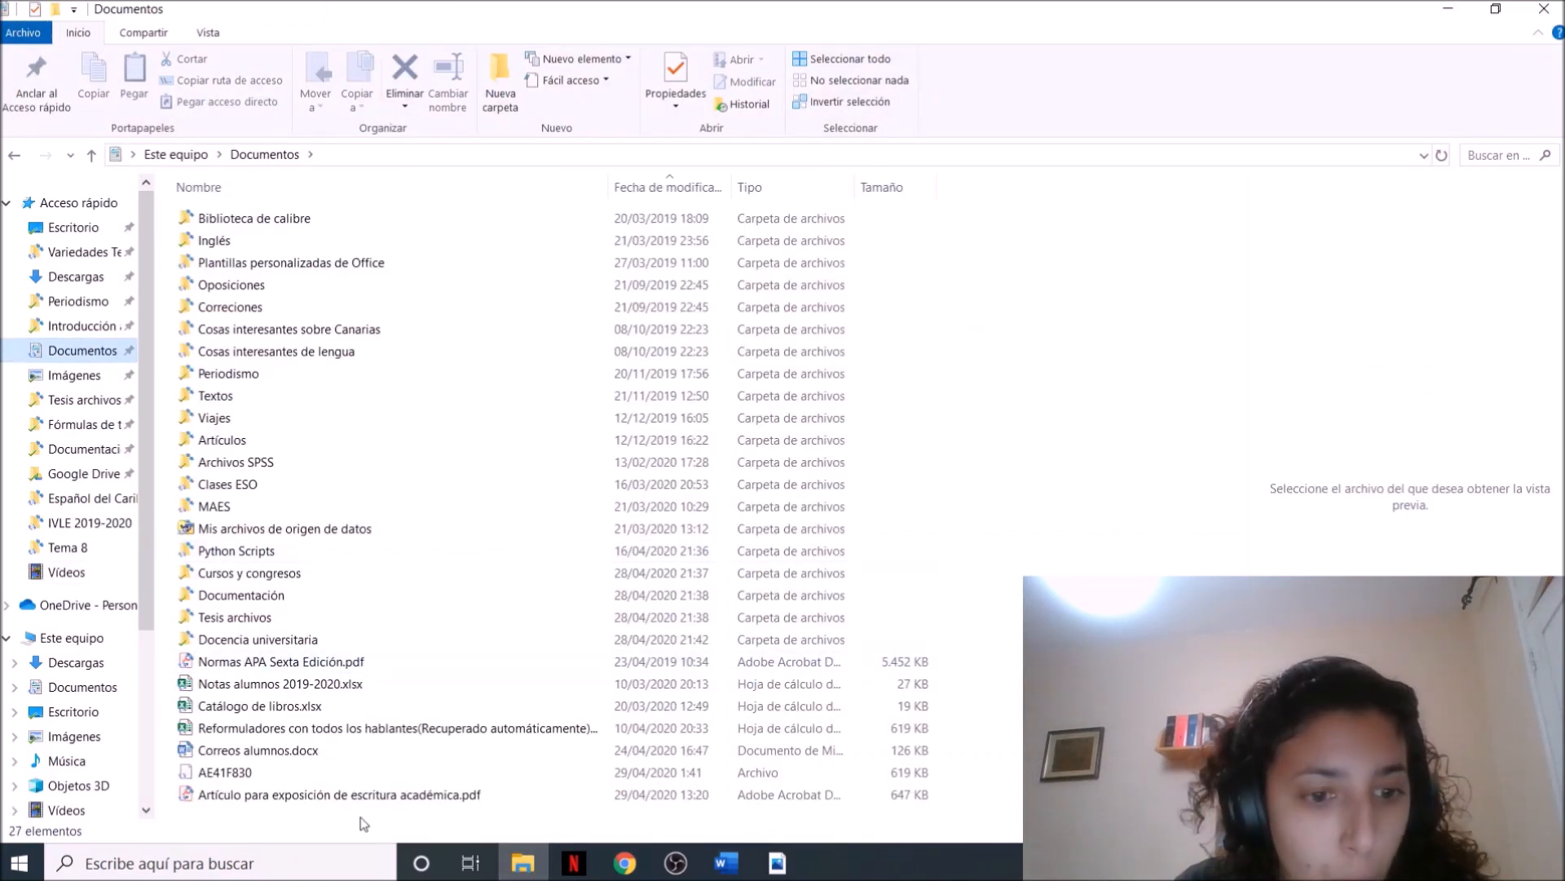
click(331, 795)
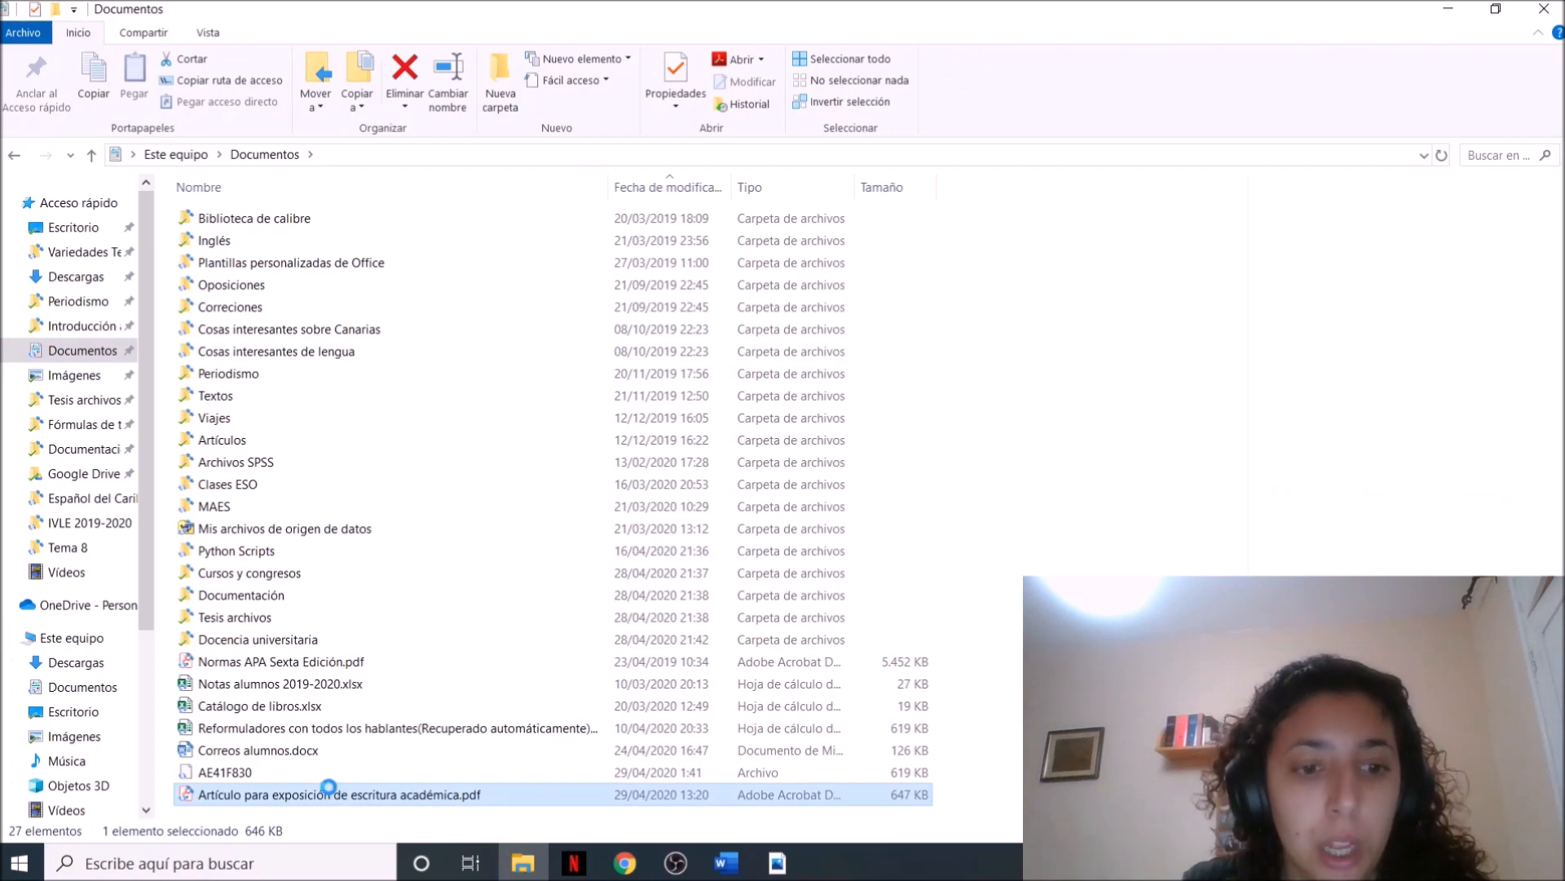
Open the selected PDF with Word as another application, and accept its conversion to an editable document
right_click(328, 790)
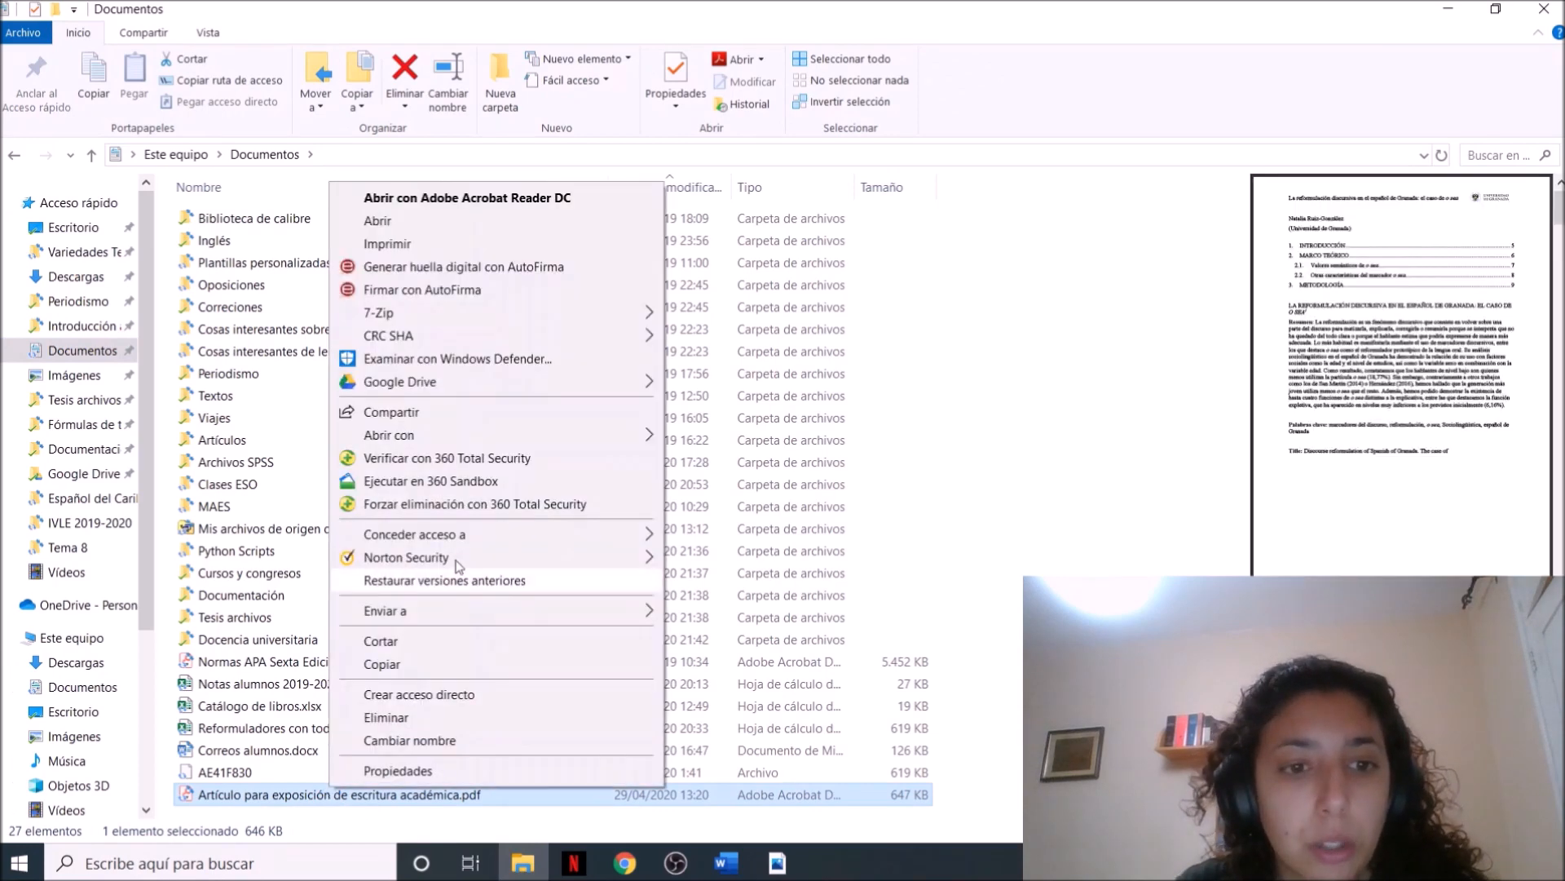
mouse_move(467, 438)
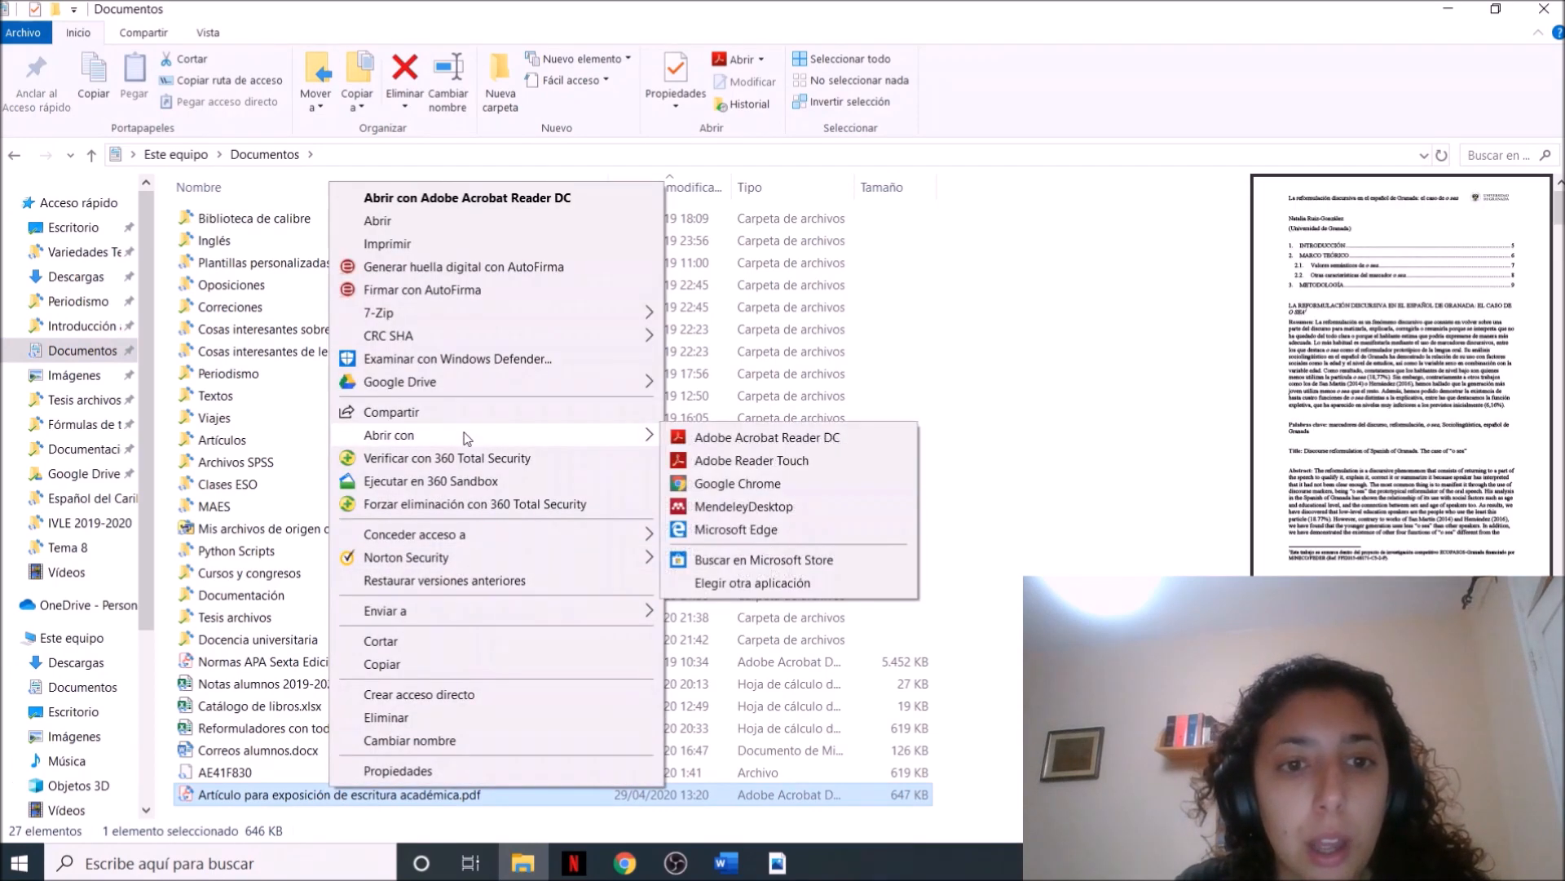
click(762, 584)
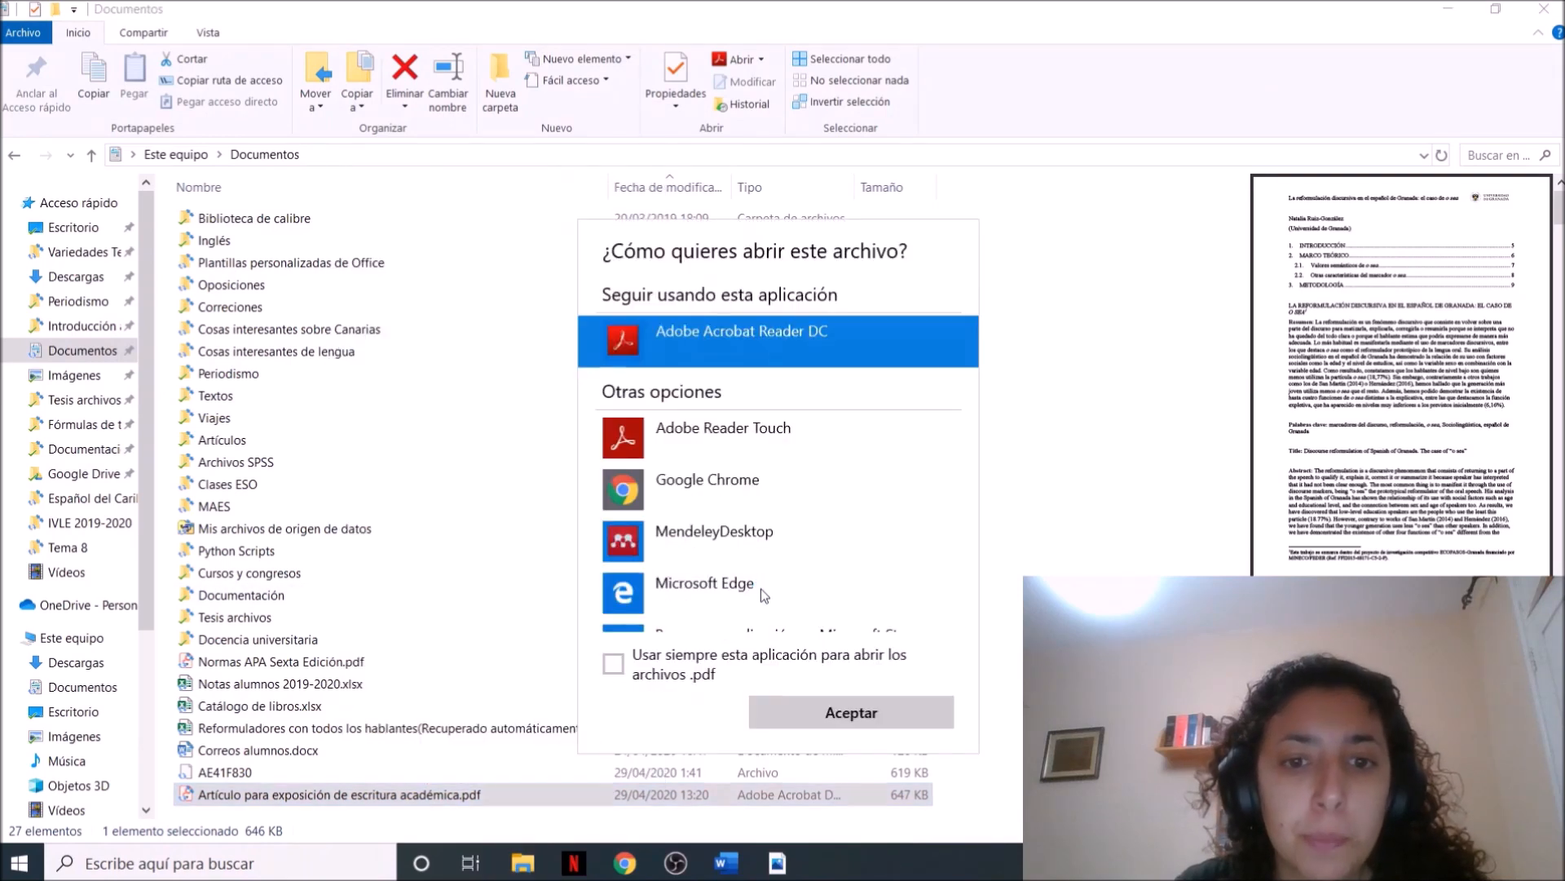
scroll(971, 549, down, 2)
click(720, 605)
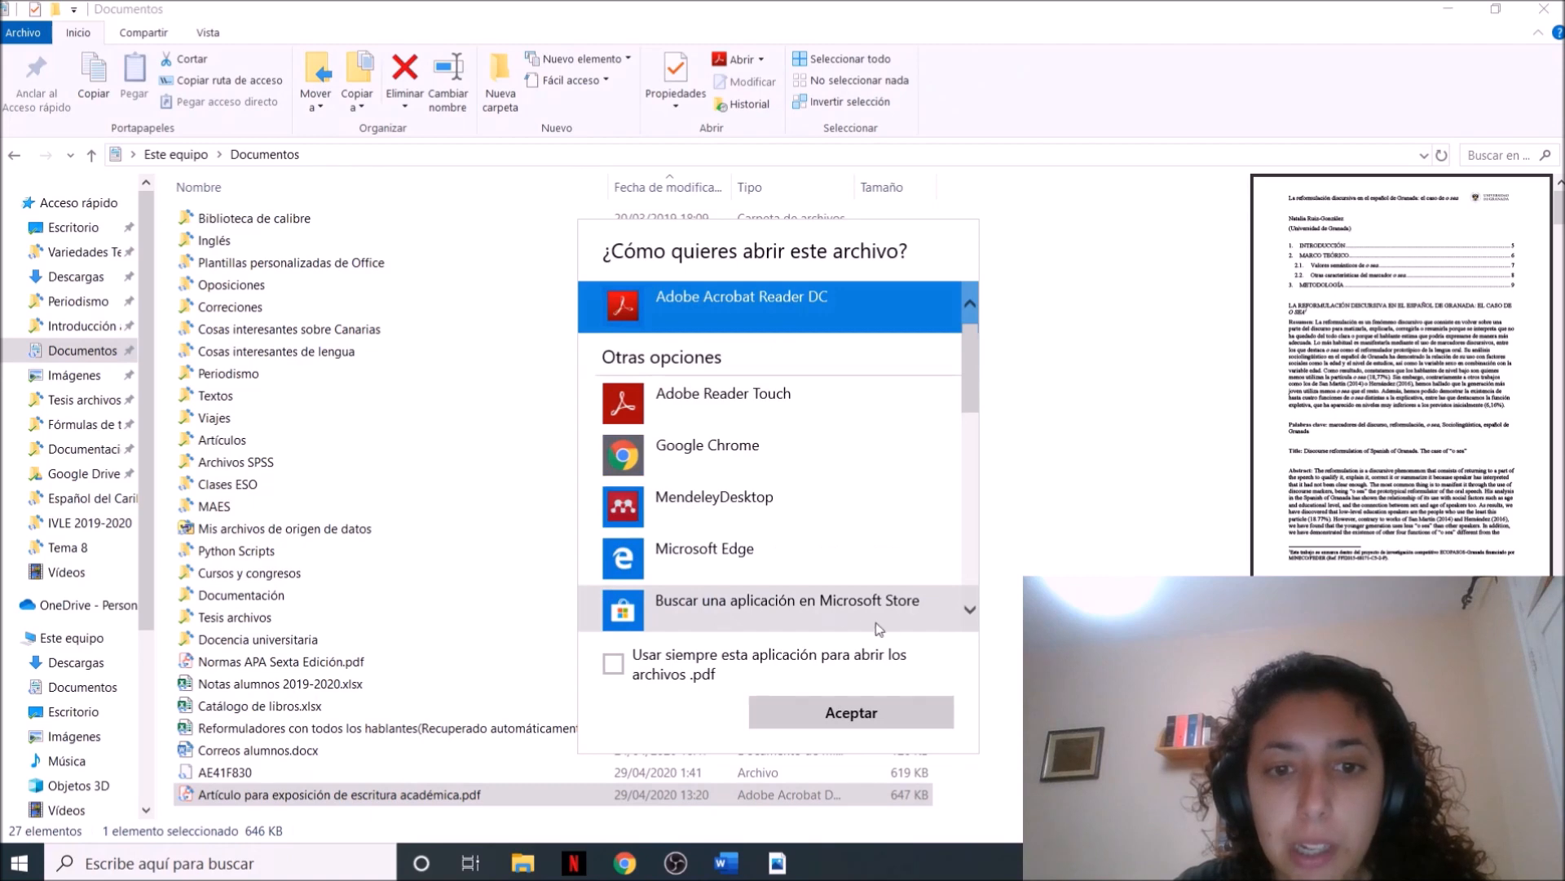
scroll(975, 584, down, 1)
scroll(975, 584, down, 5)
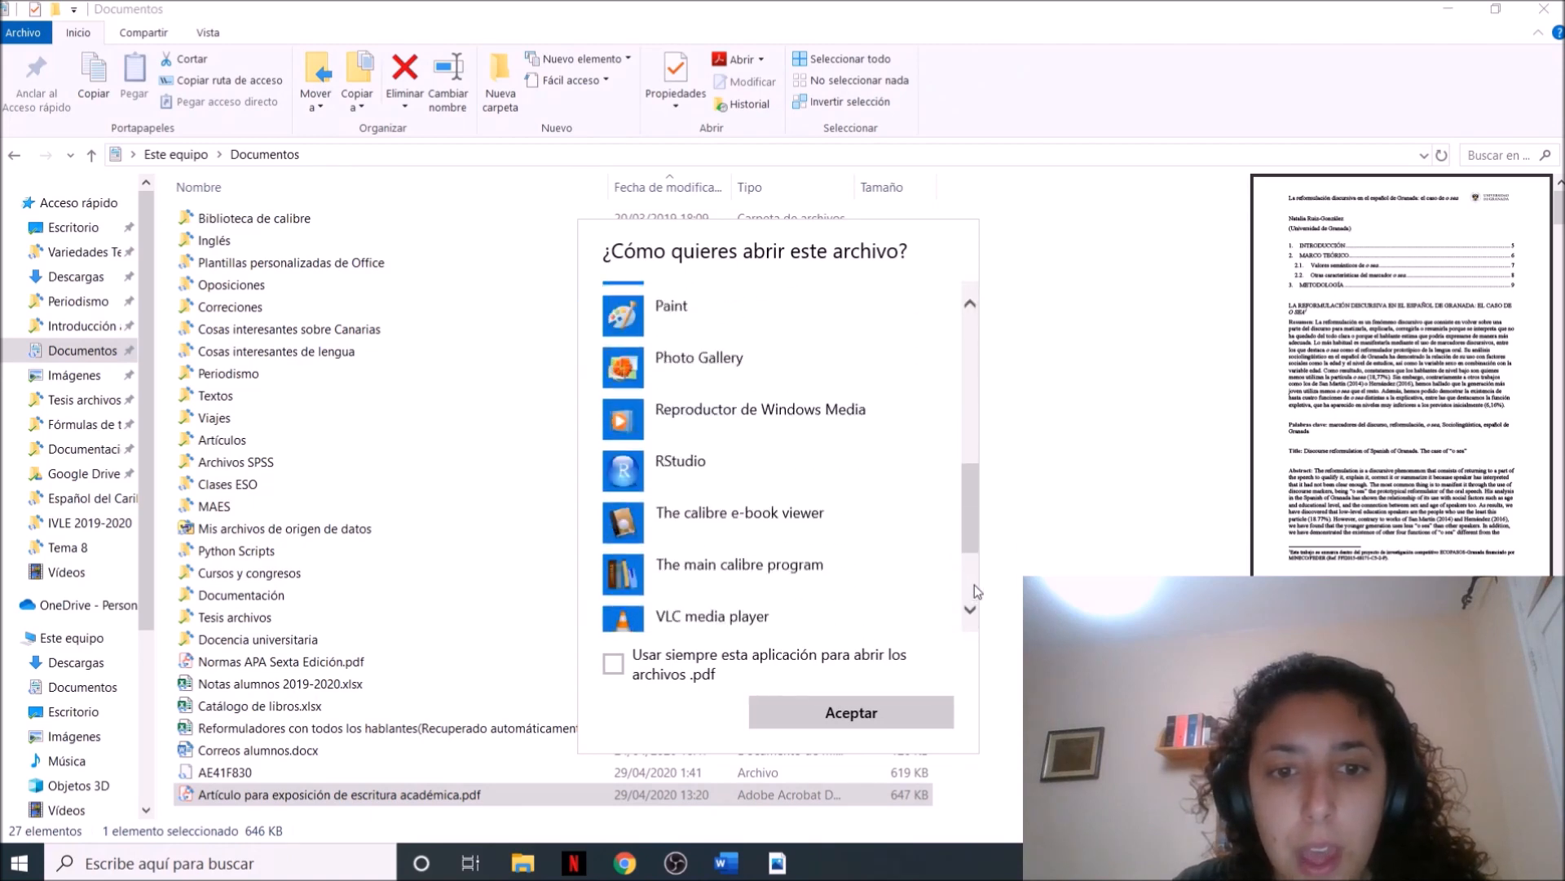
click(741, 581)
click(716, 529)
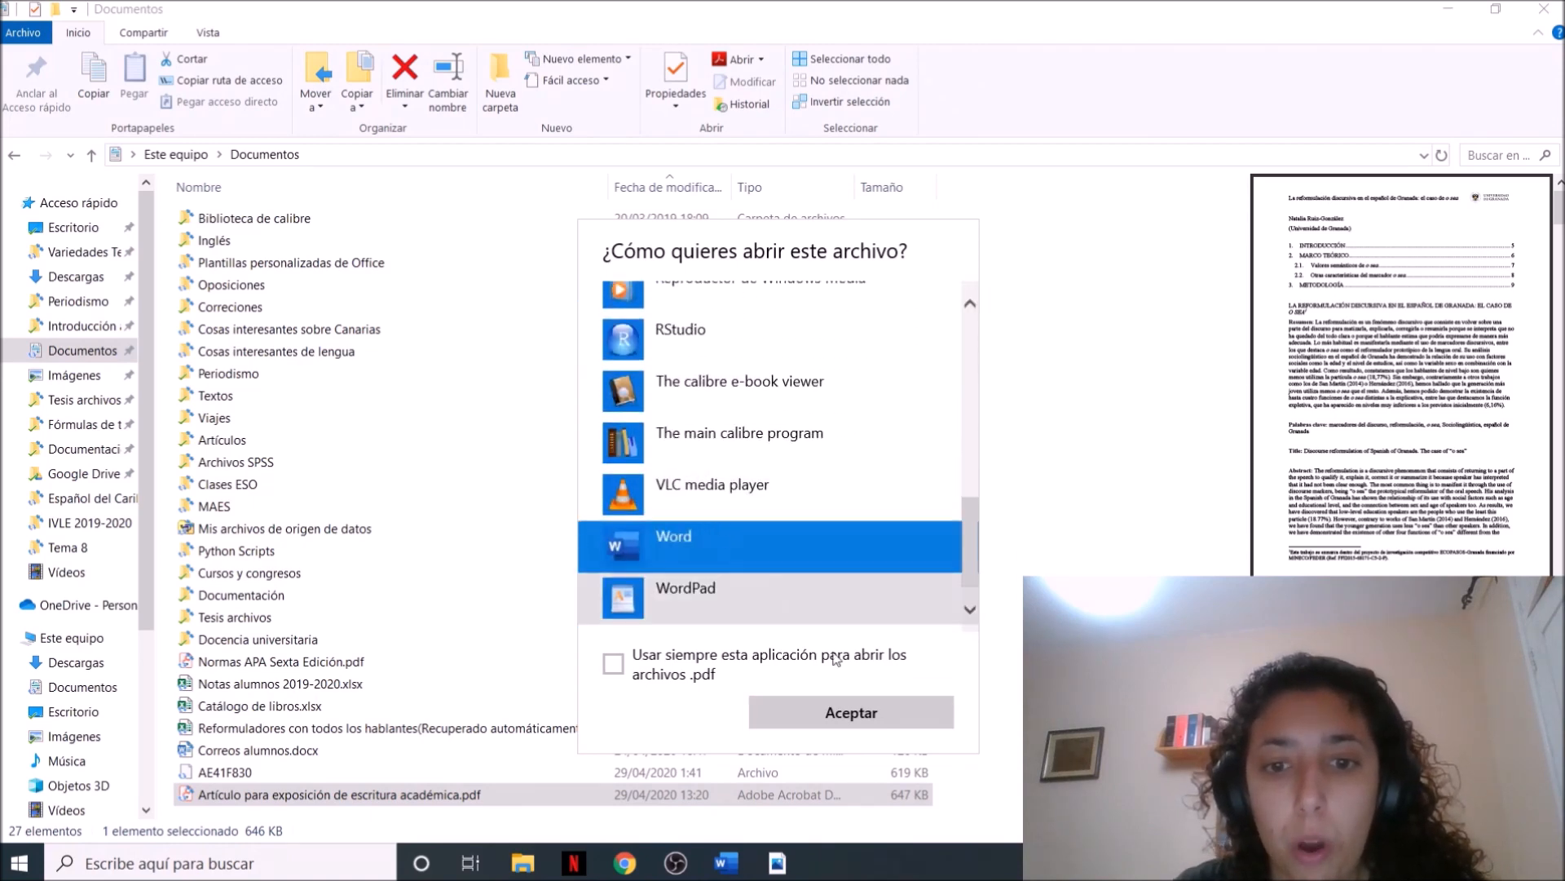
click(853, 712)
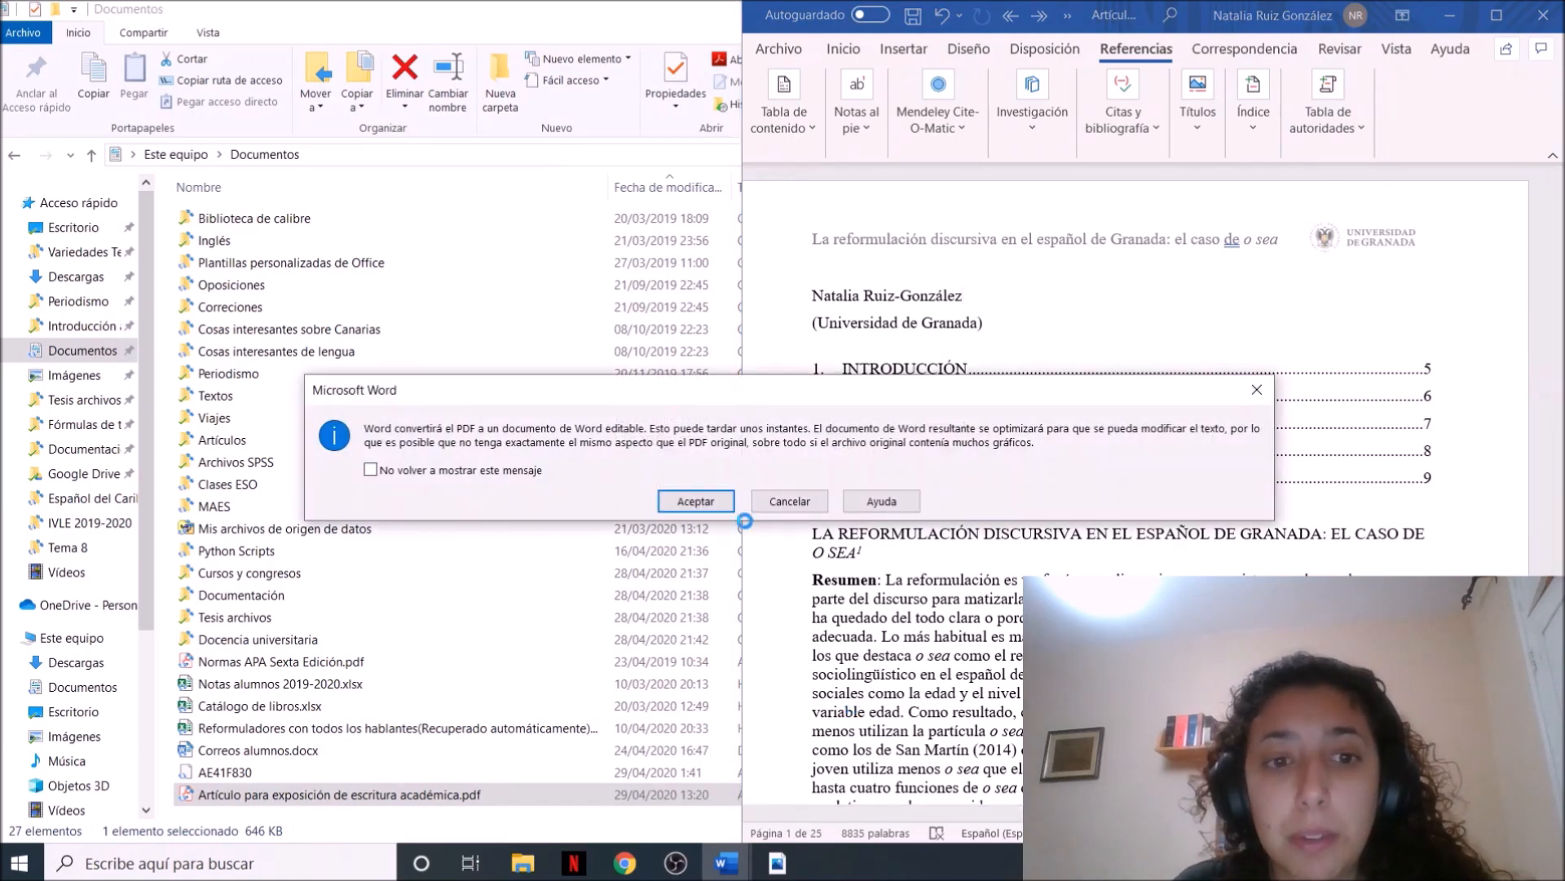
click(696, 502)
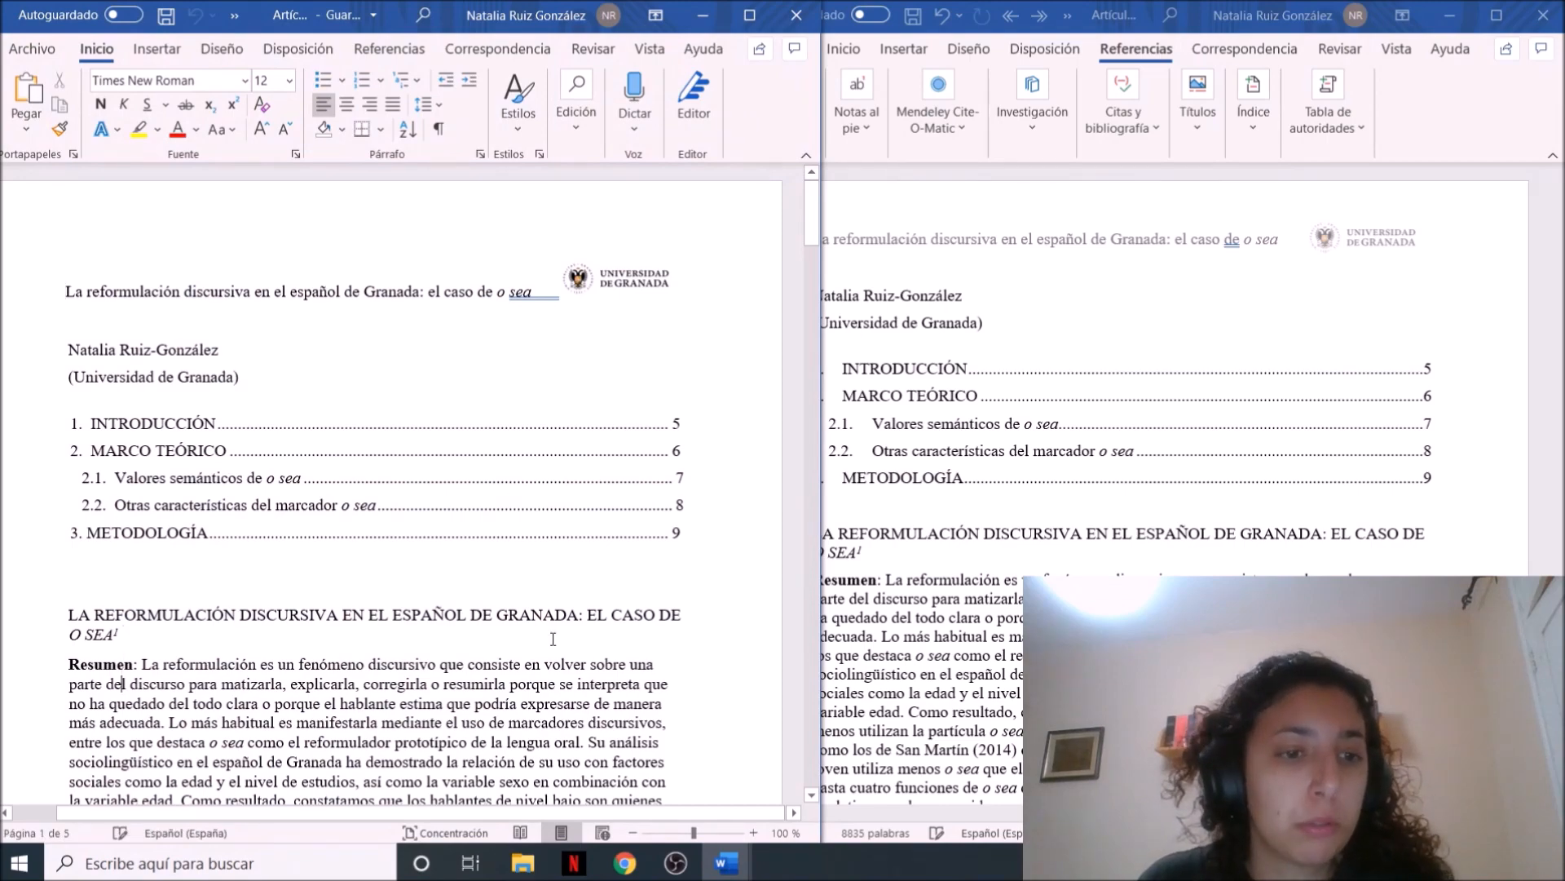
Look through the converted article down to the Introducción section, and close the document
scroll(553, 639, down, 15)
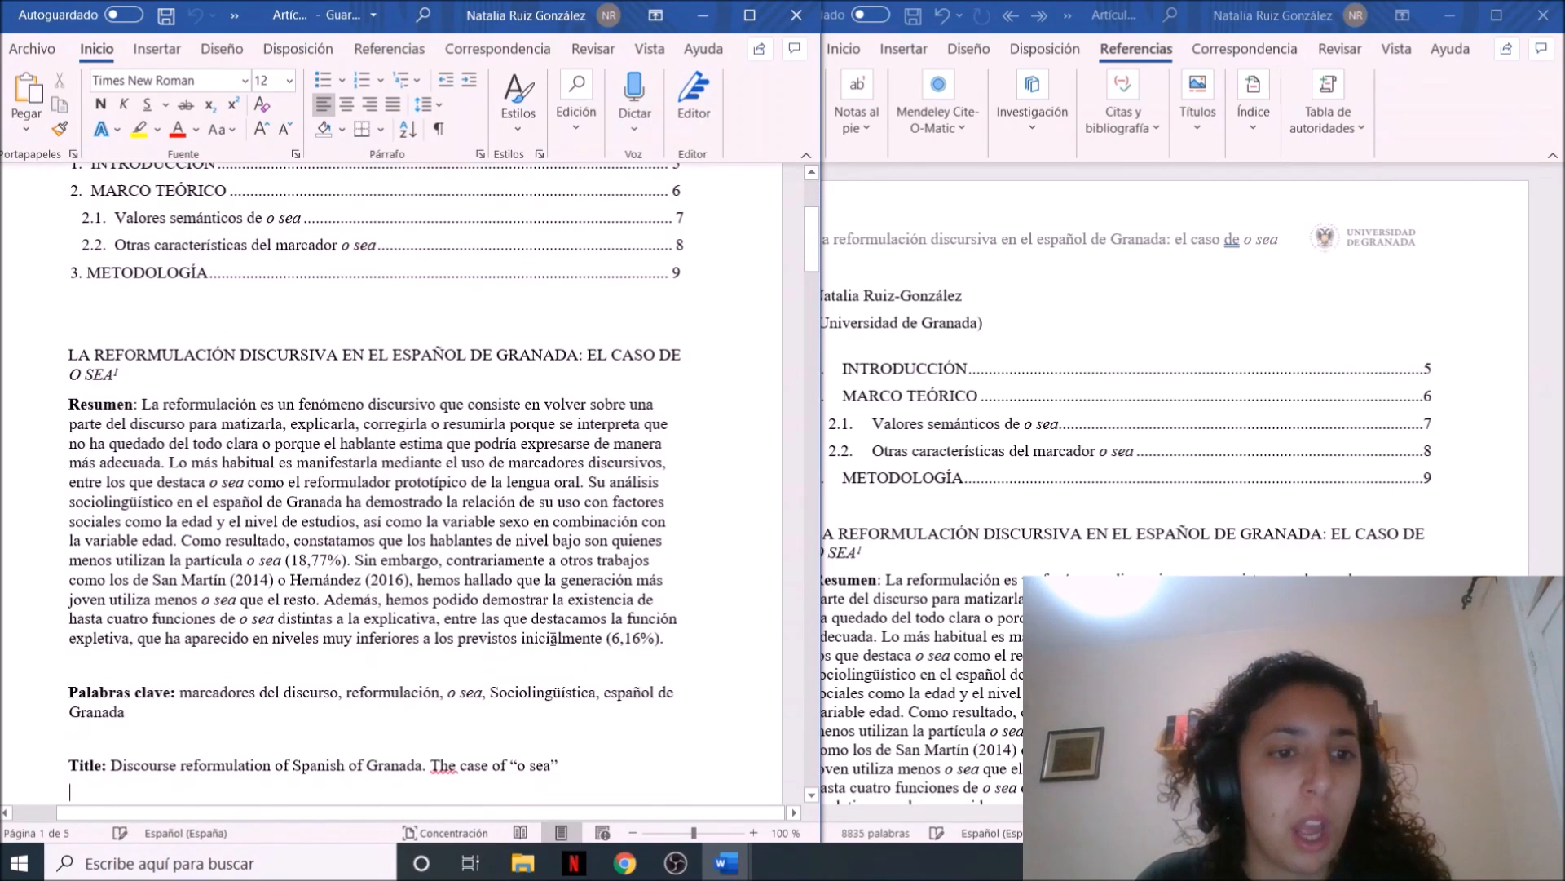
scroll(554, 646, down, 15)
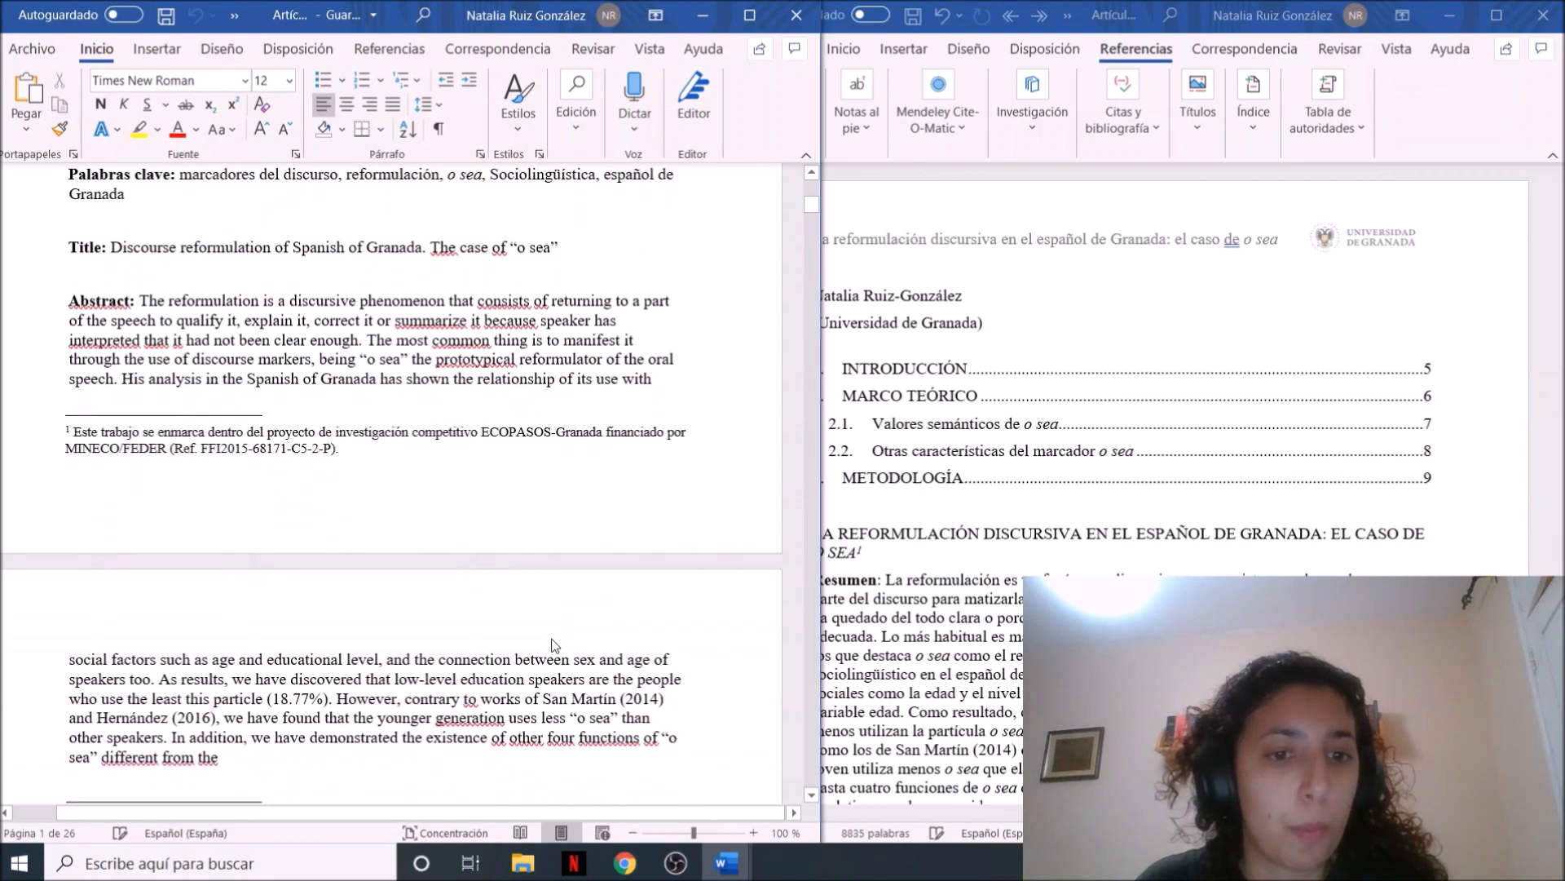
scroll(553, 638, down, 1)
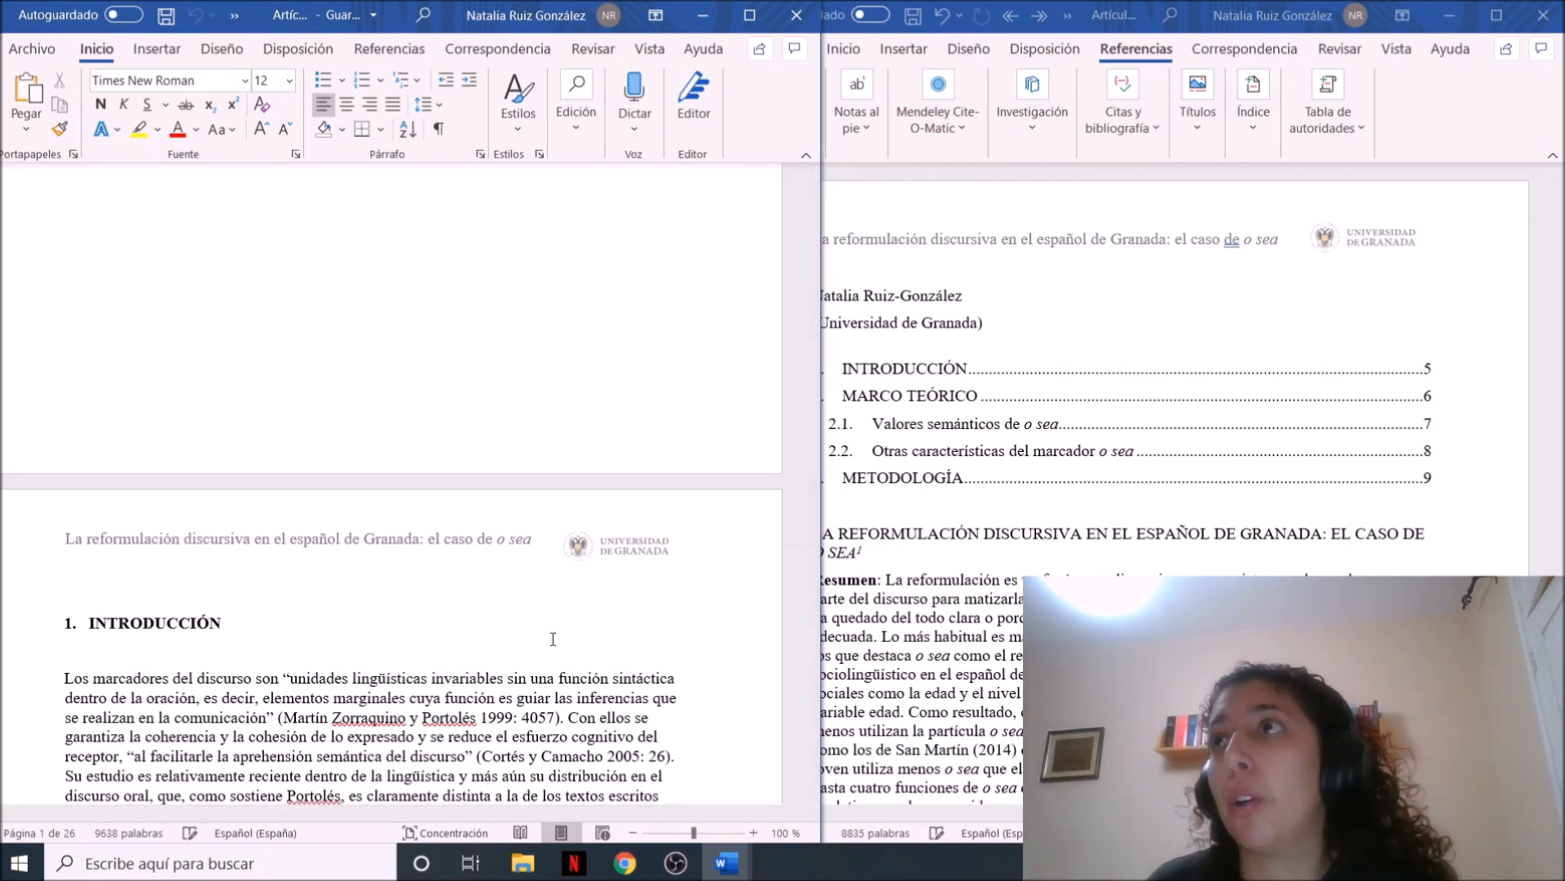
click(797, 15)
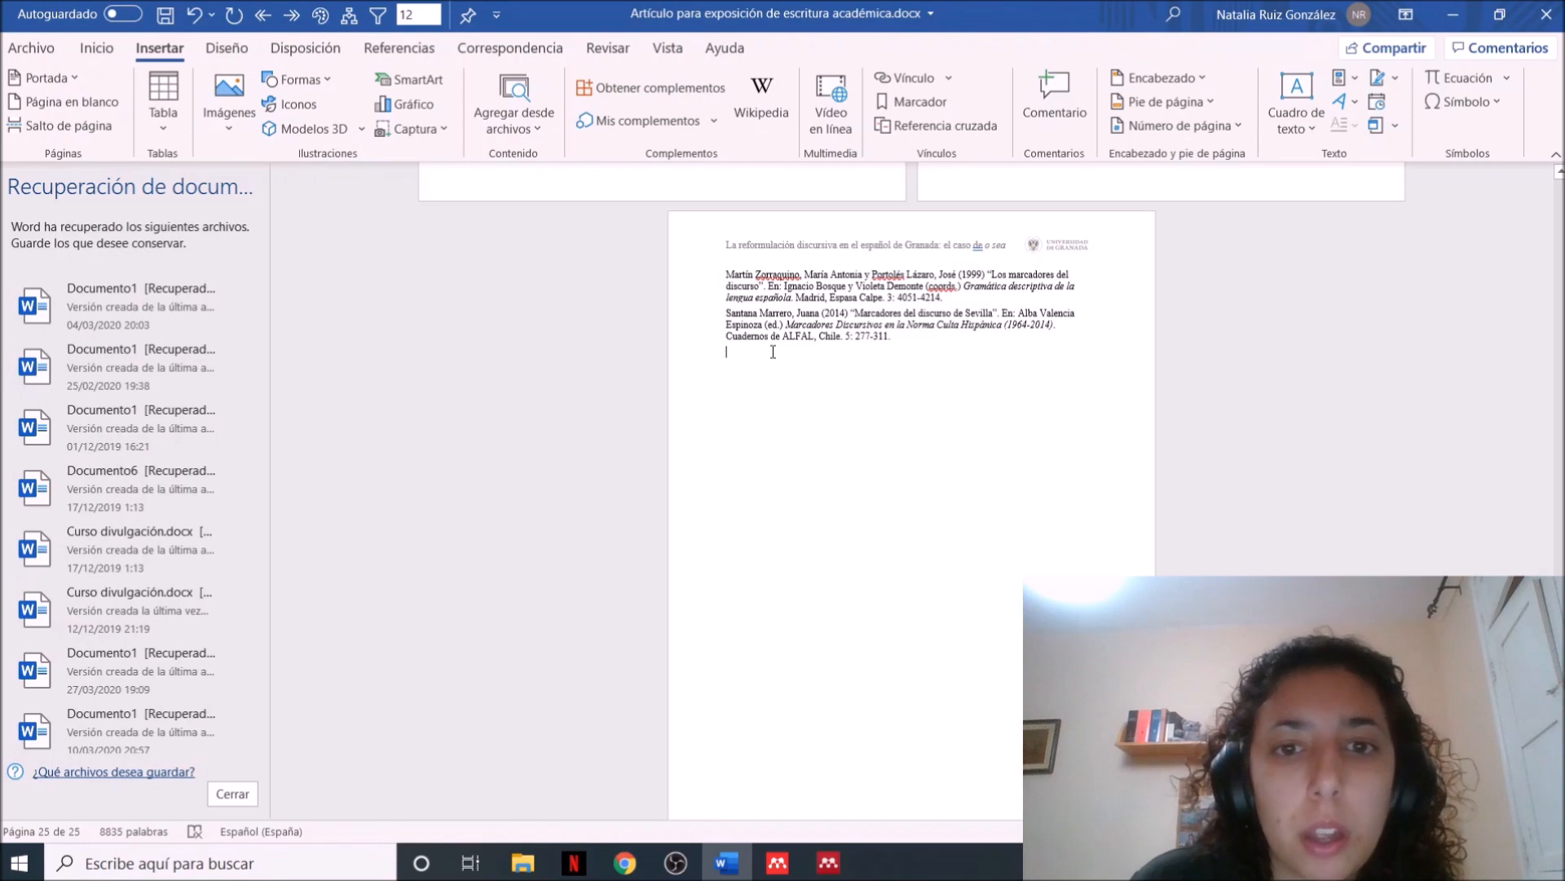
Start inserting an online video after the references, and copy the address of YouTube's "Seseo, ceceo, la letra Z y Andalucía en la lengua española" from Chrome
click(821, 135)
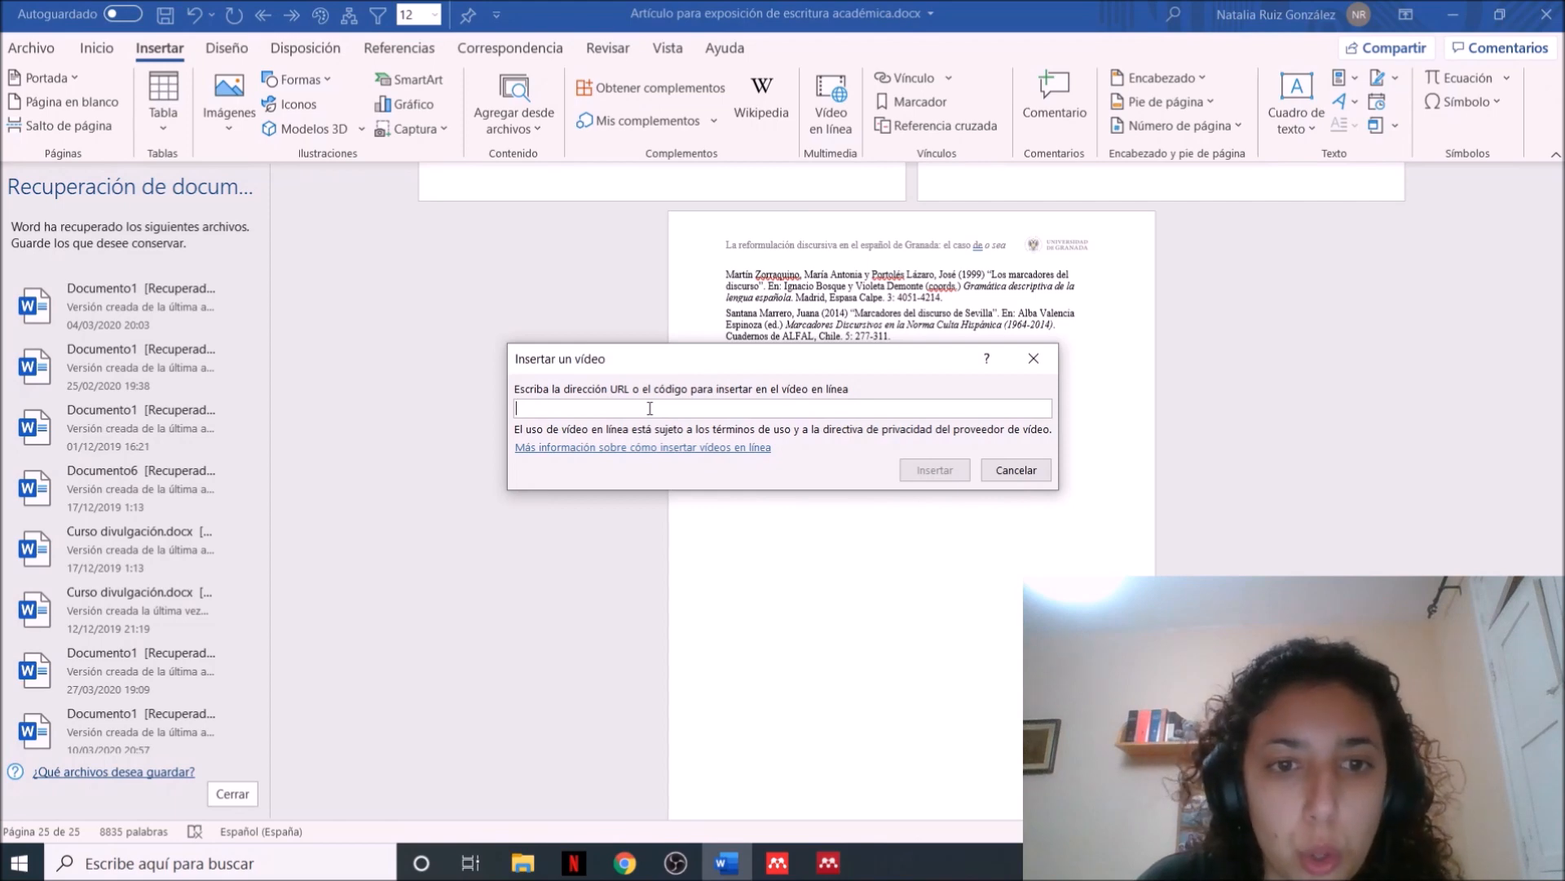
click(624, 863)
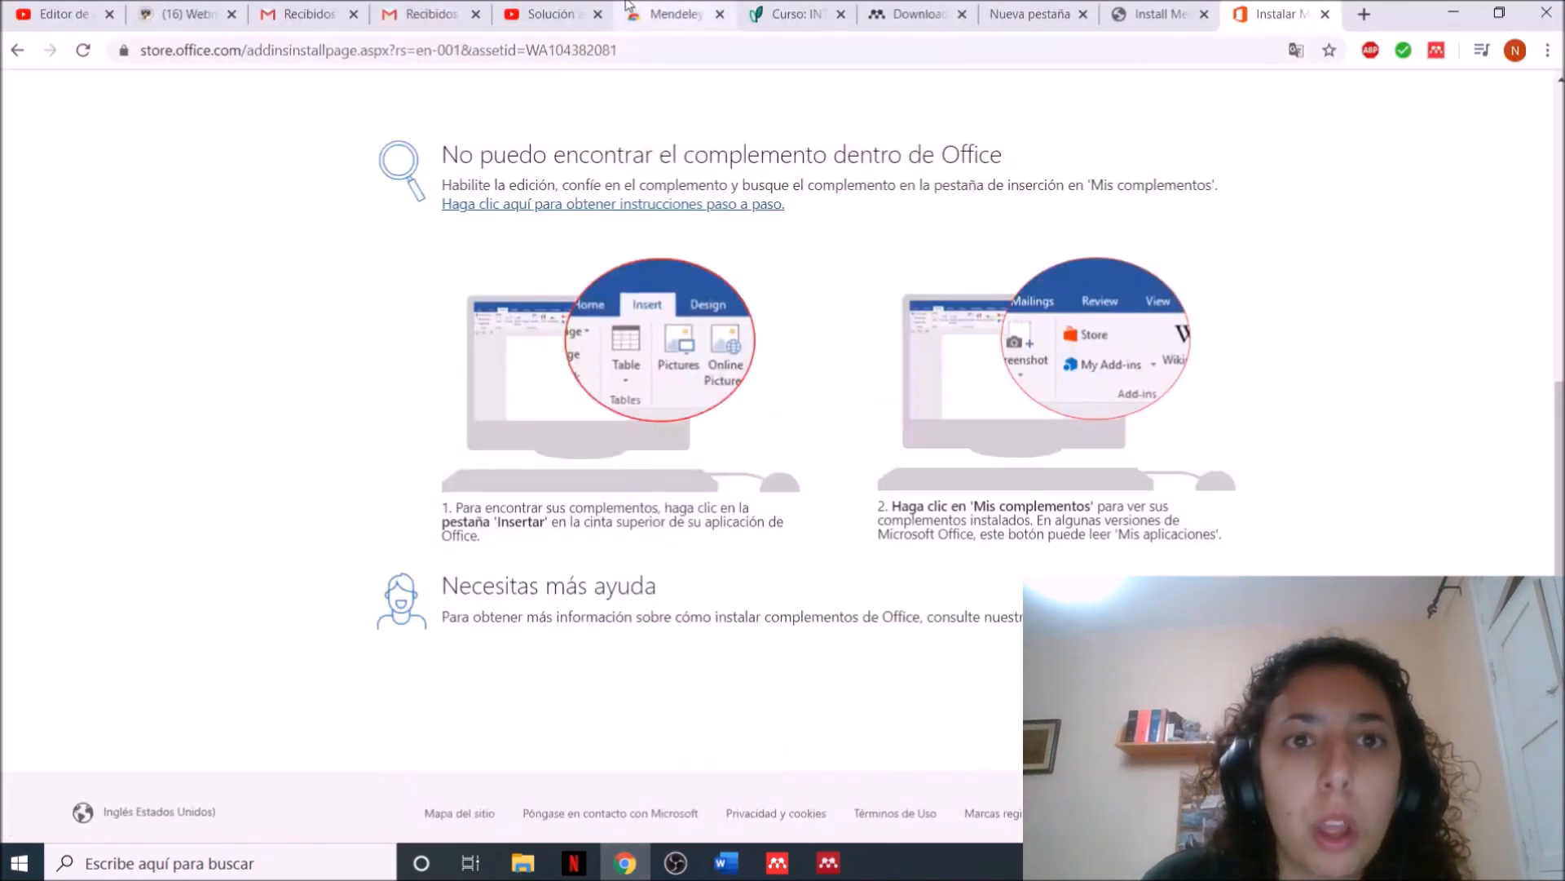
click(1363, 14)
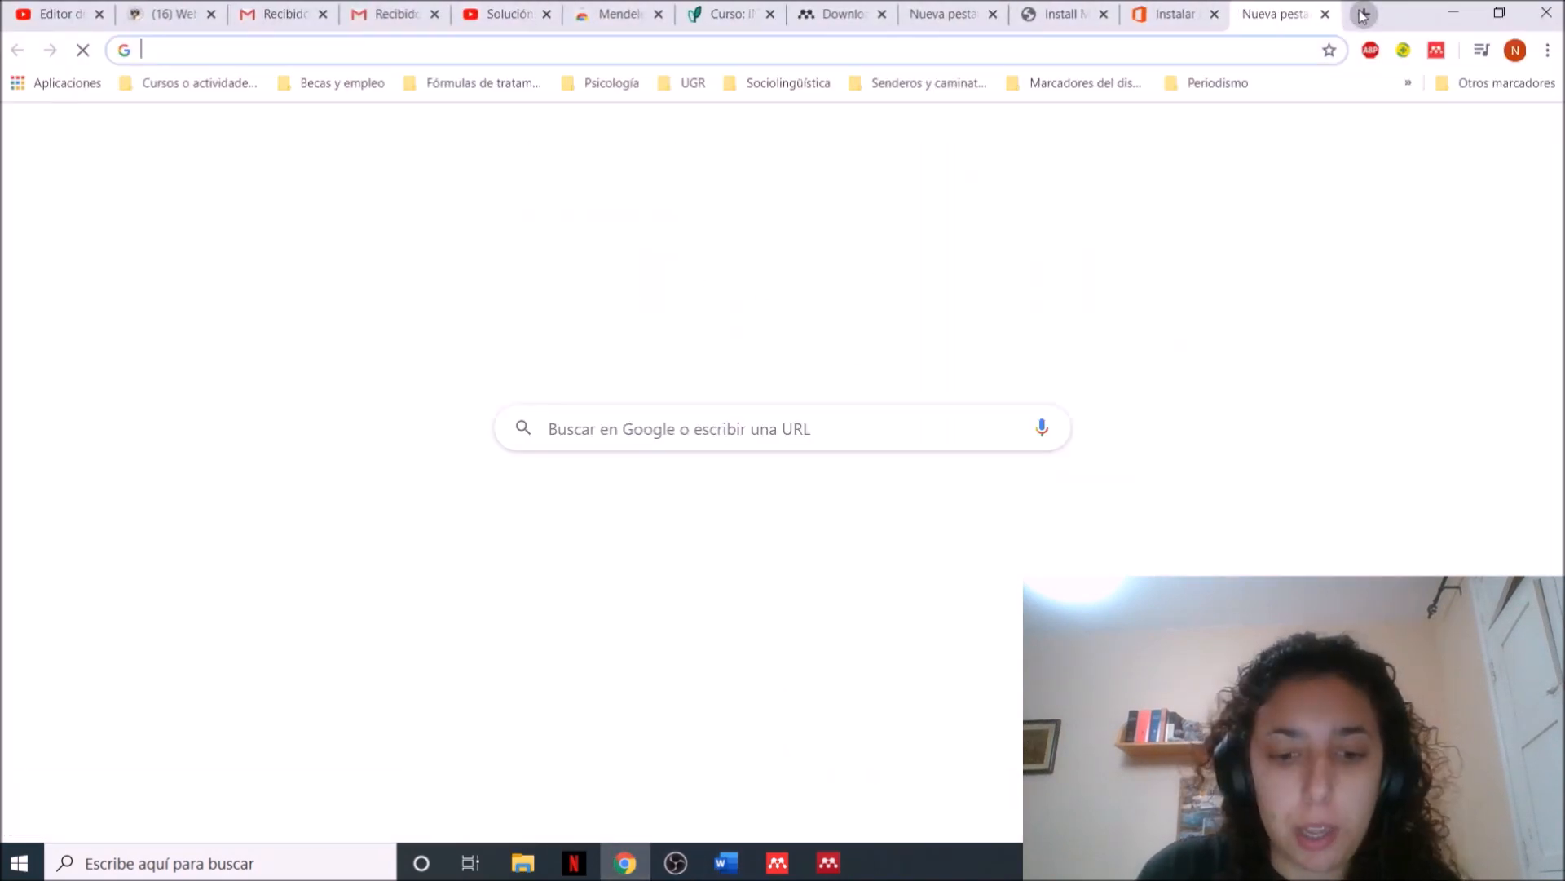
text(yo)
key(Return)
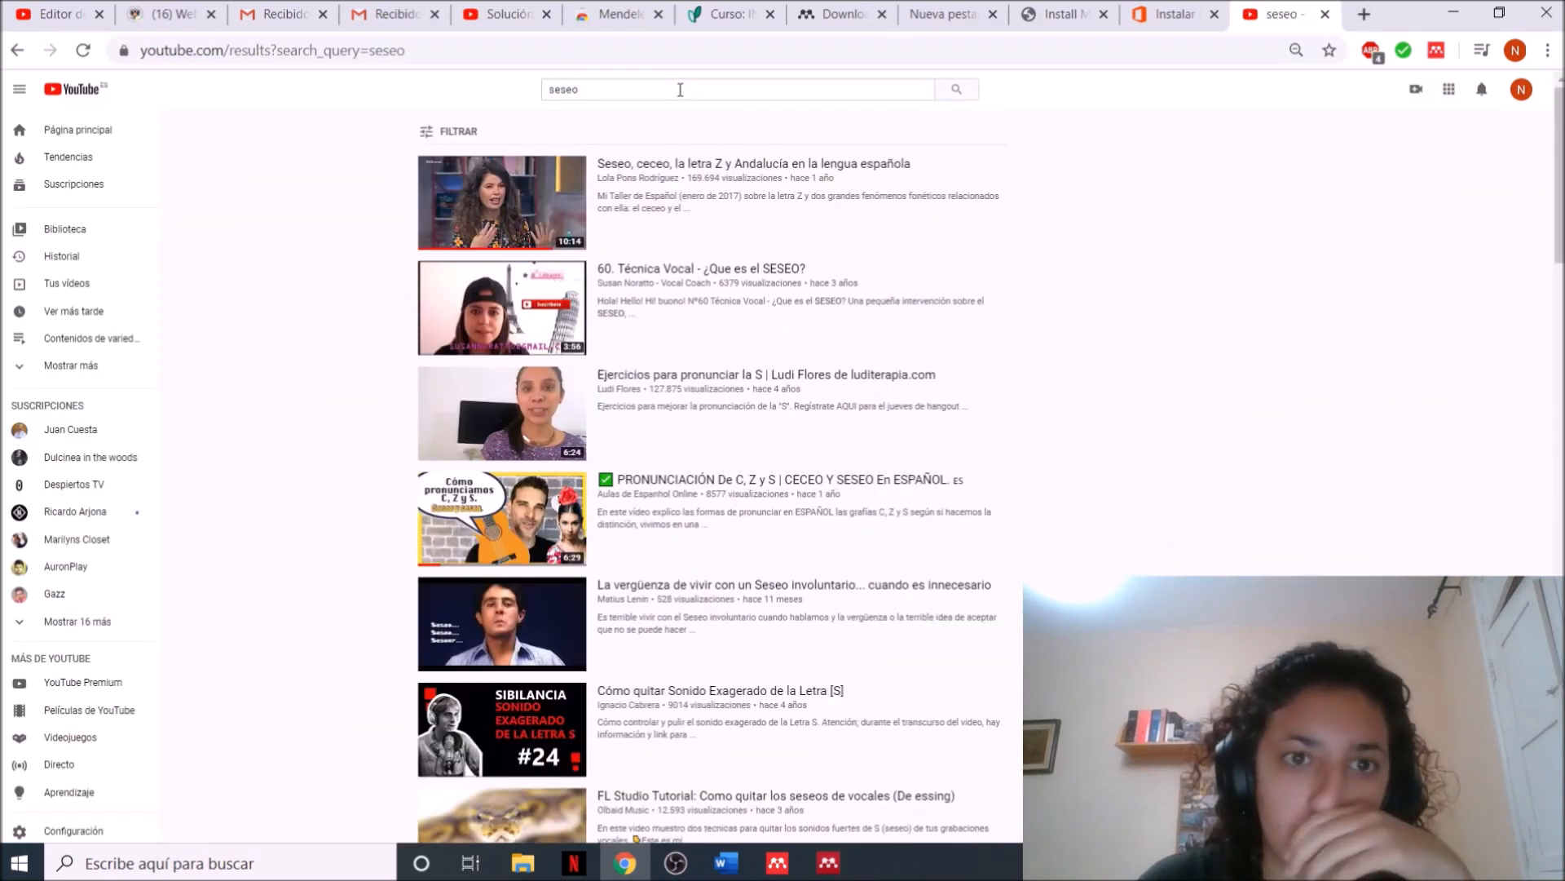
click(499, 189)
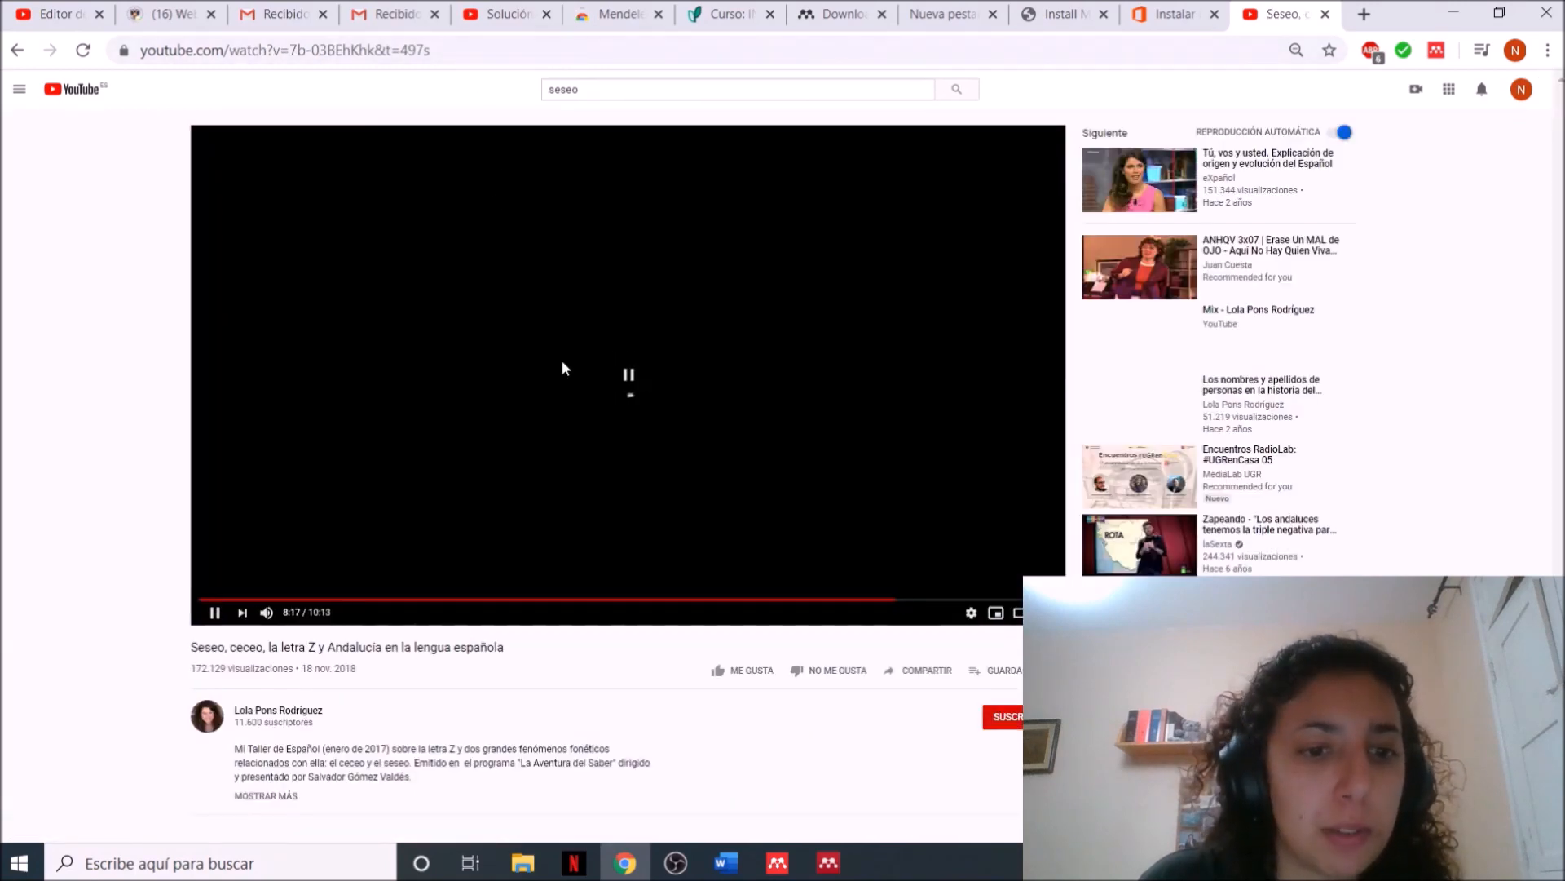
click(405, 51)
key(ctrl+c)
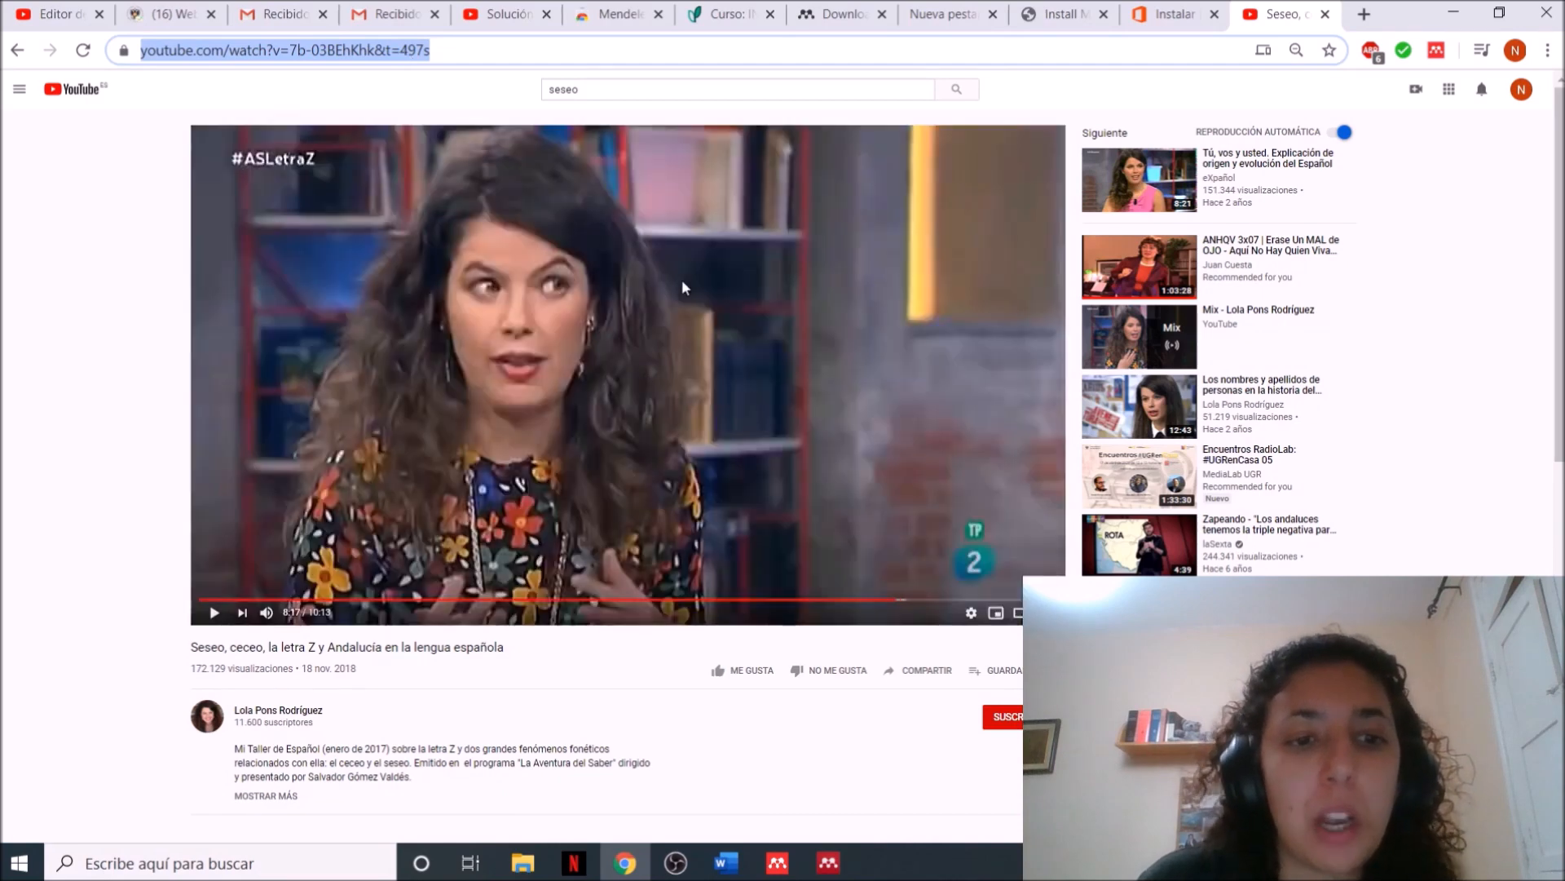
Switch back to Word and insert the online video from the copied YouTube address below the last reference
click(726, 862)
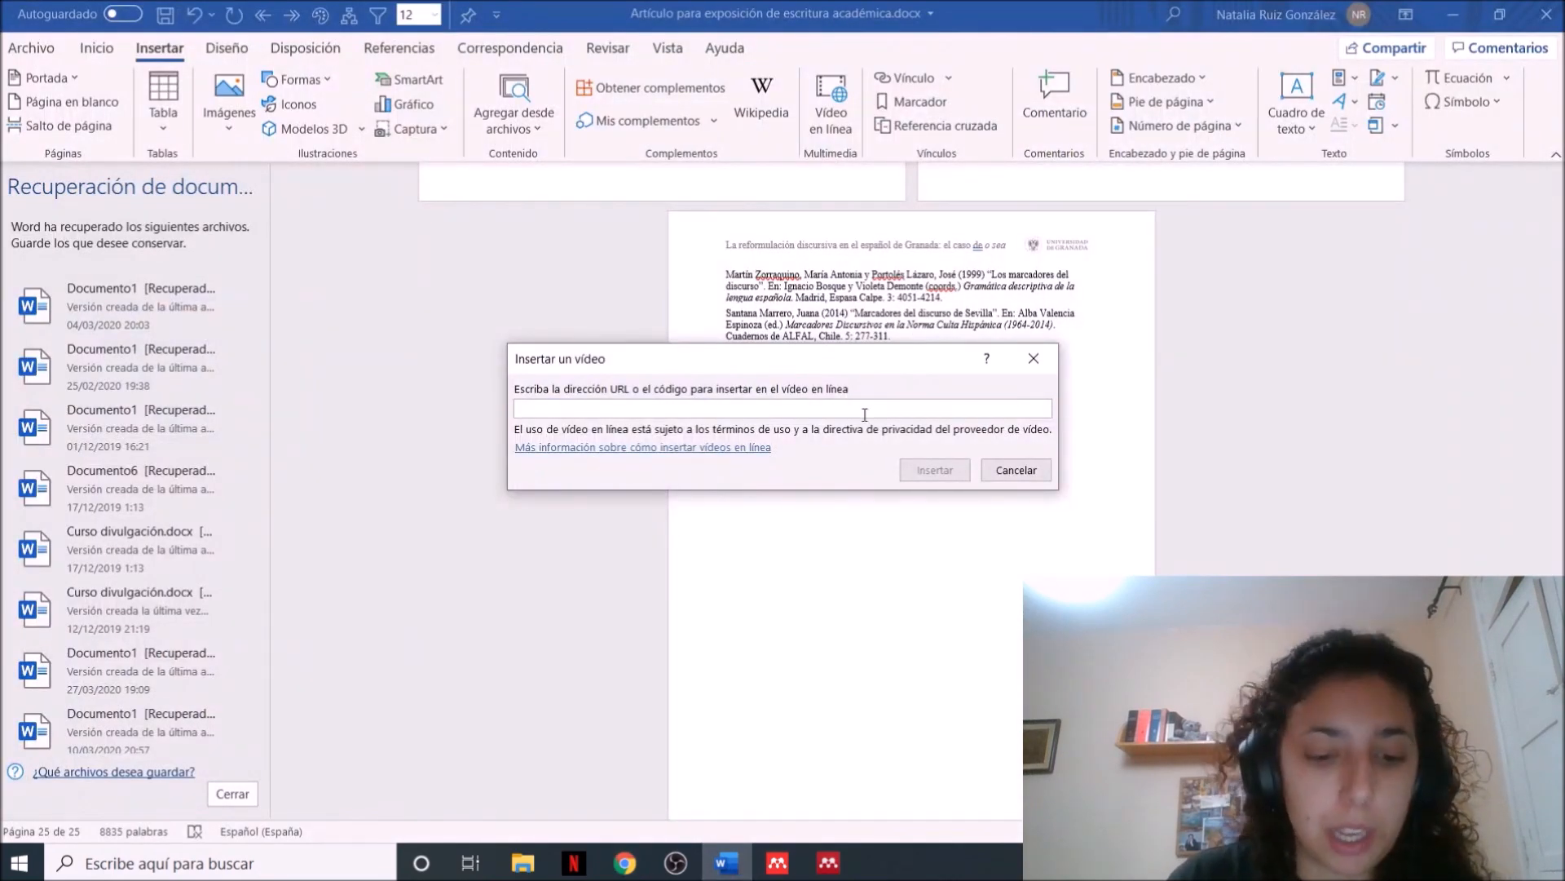
key(ctrl+v)
click(935, 471)
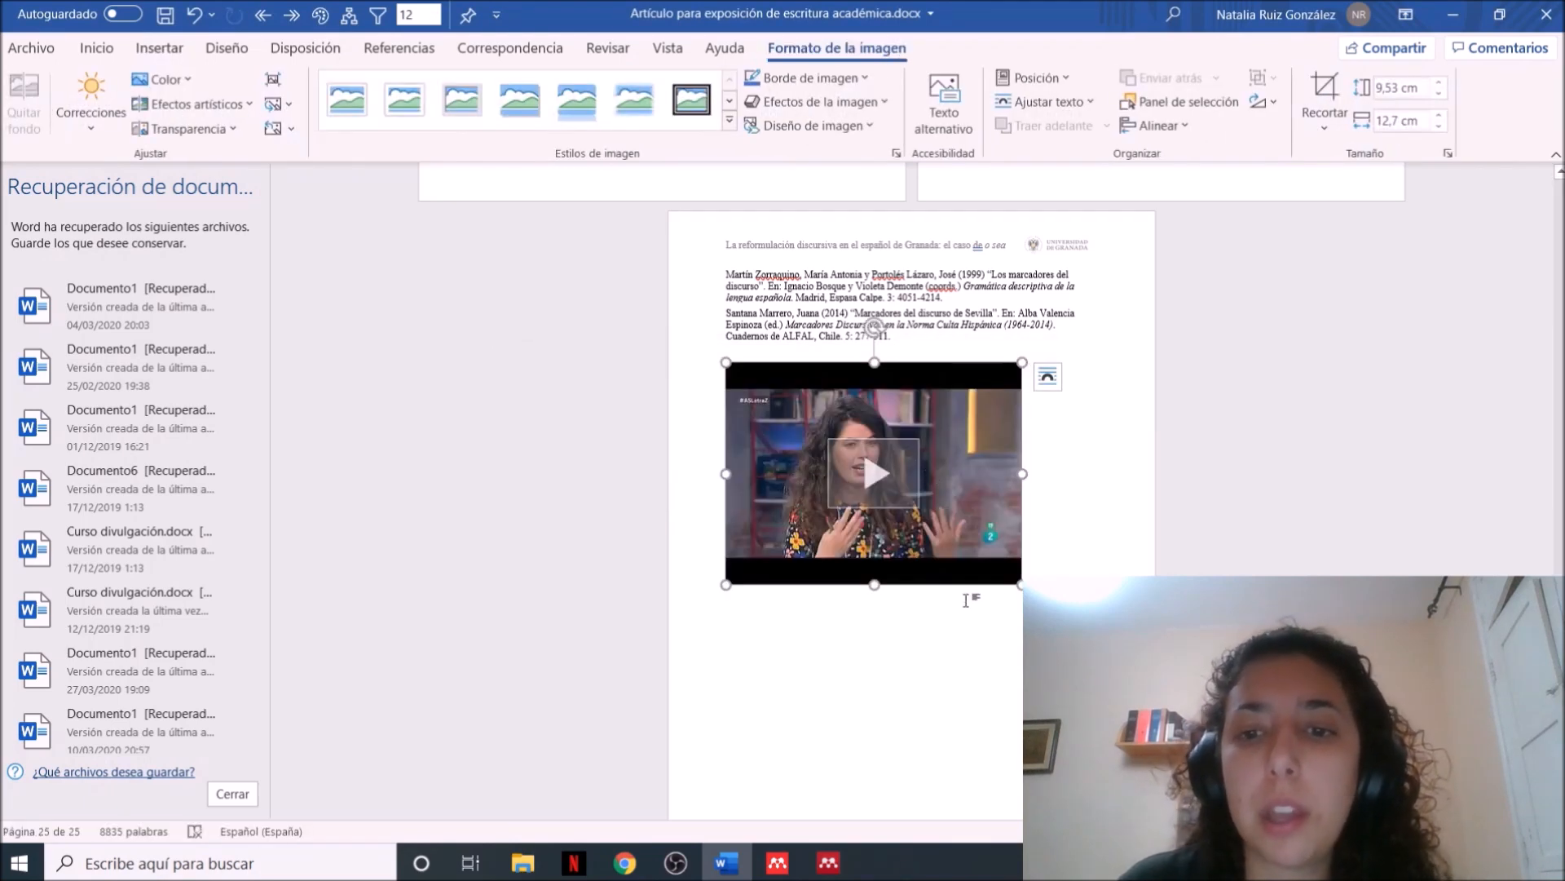
Enlarge the inserted video proportionally to 11,83 cm high by 15,77 cm wide, and open and close its player
drag(1022, 585, 1093, 638)
click(922, 505)
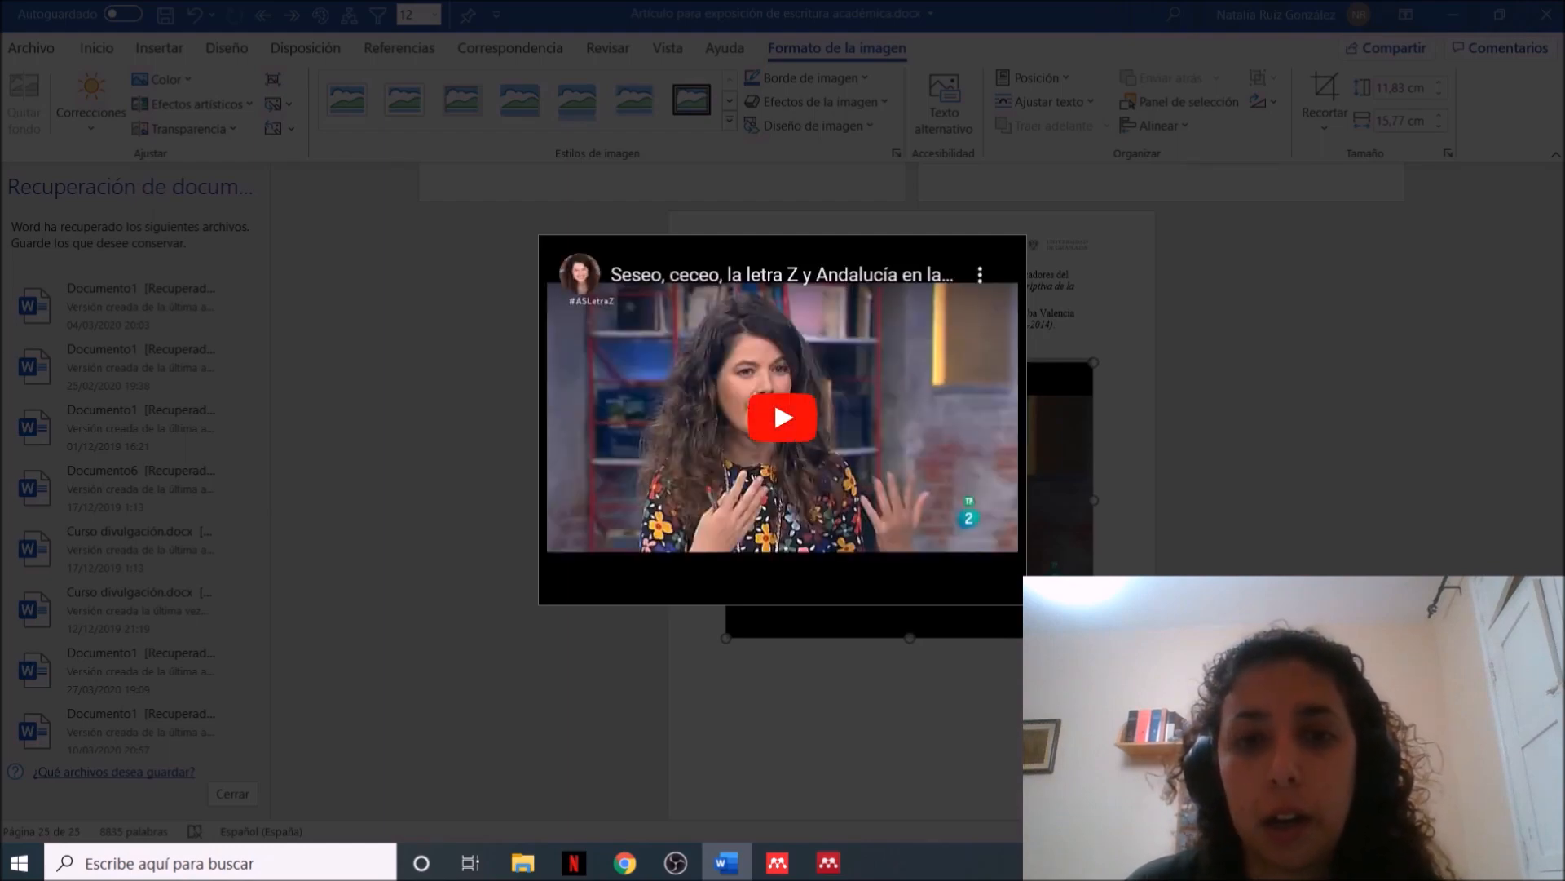
click(1084, 336)
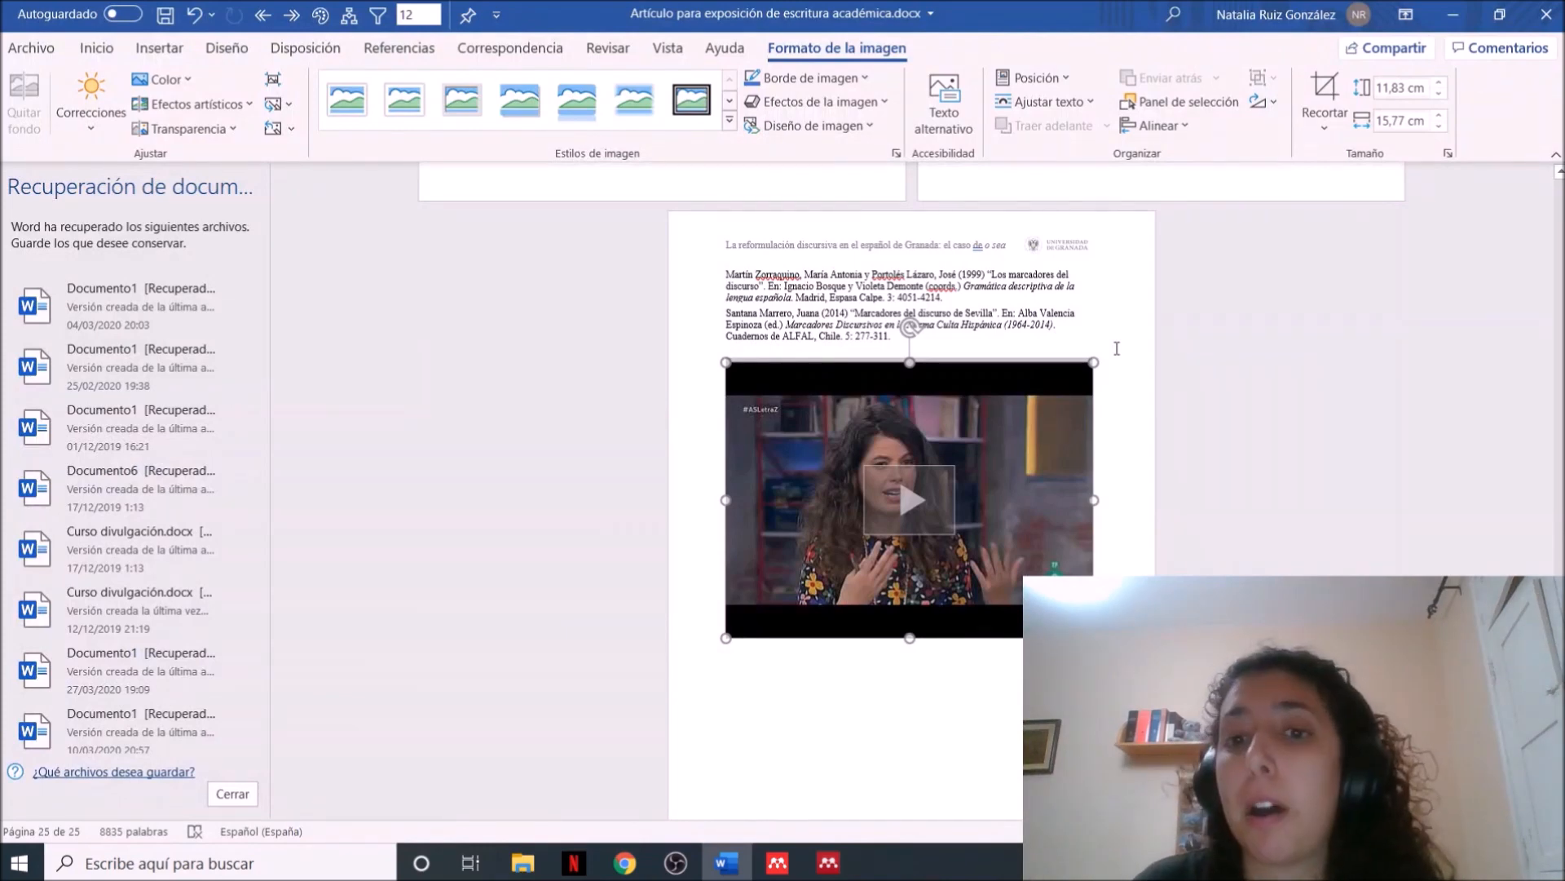
Save the article as "Artículo para exposición de escritura académica.pdf" in the Escritorio folder, with standard optimization and opening after publishing
click(29, 43)
click(104, 327)
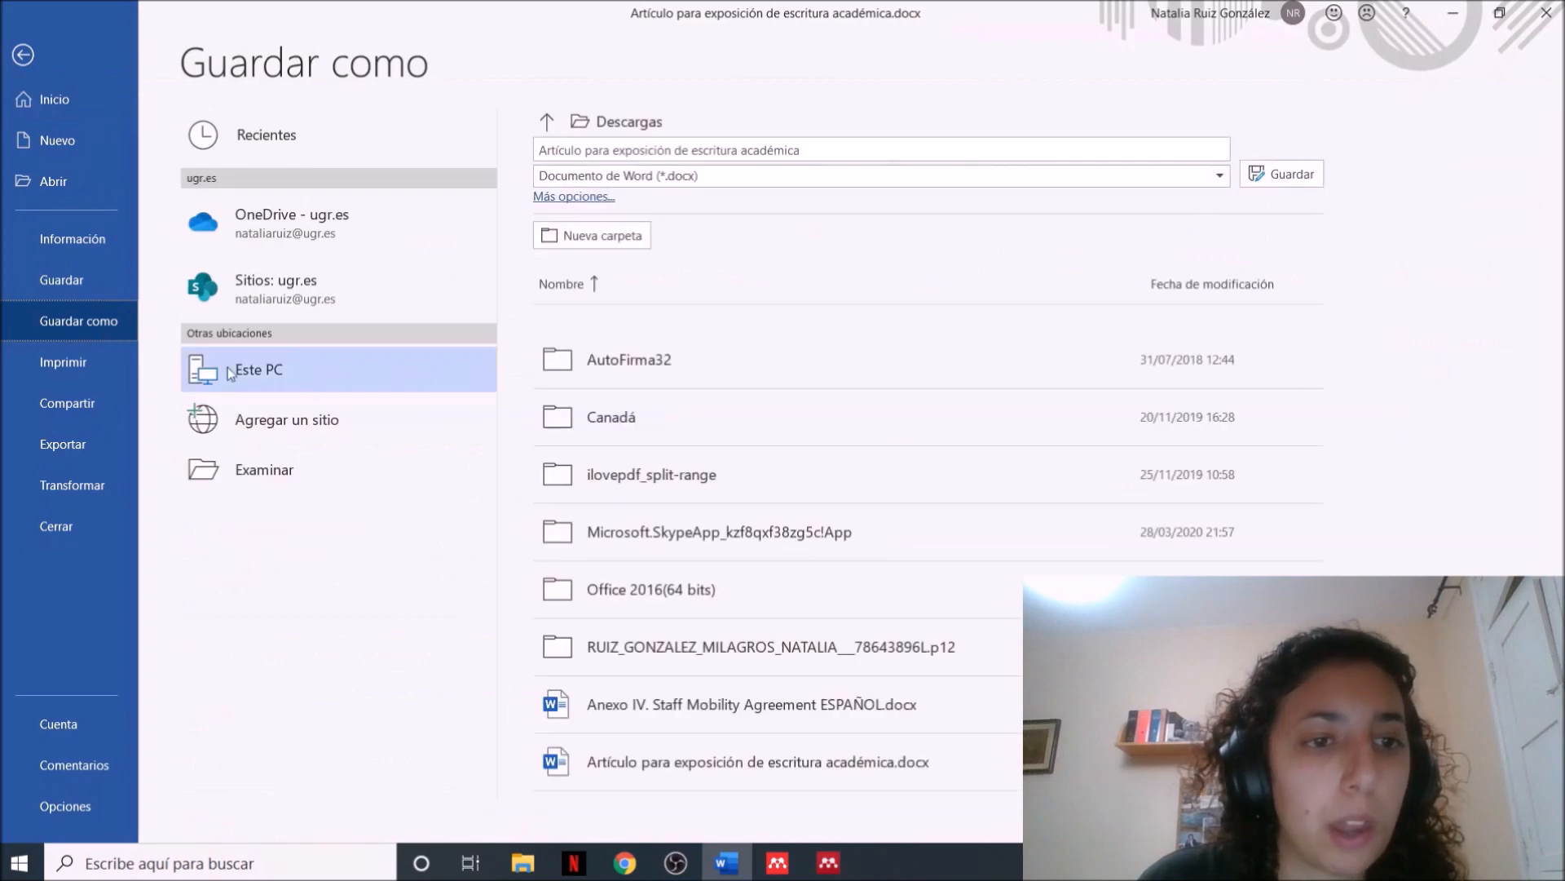
double_click(302, 375)
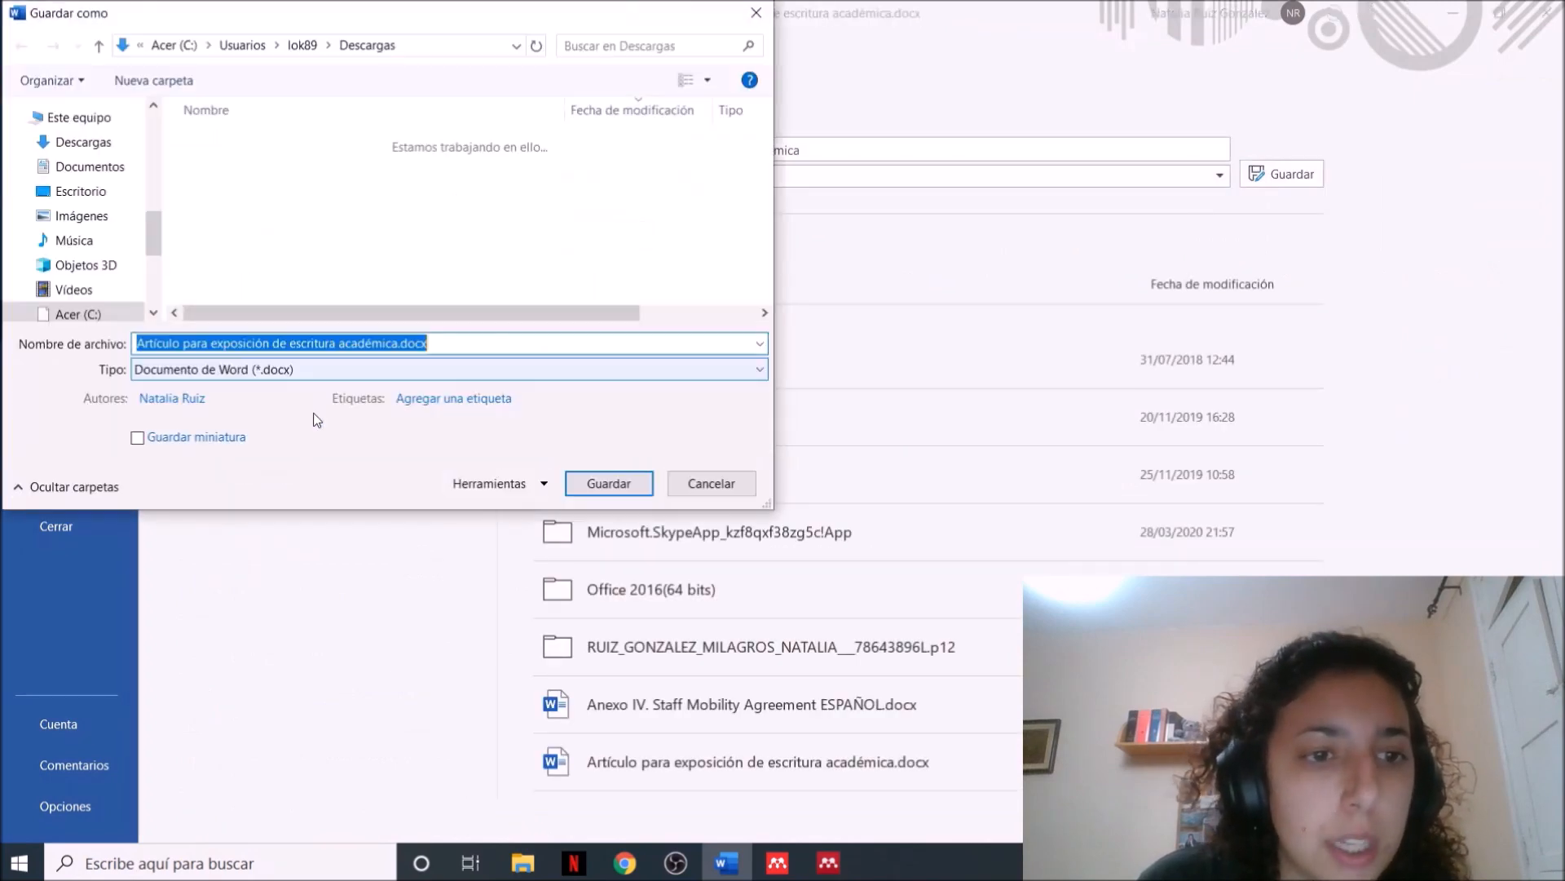
click(285, 366)
click(322, 492)
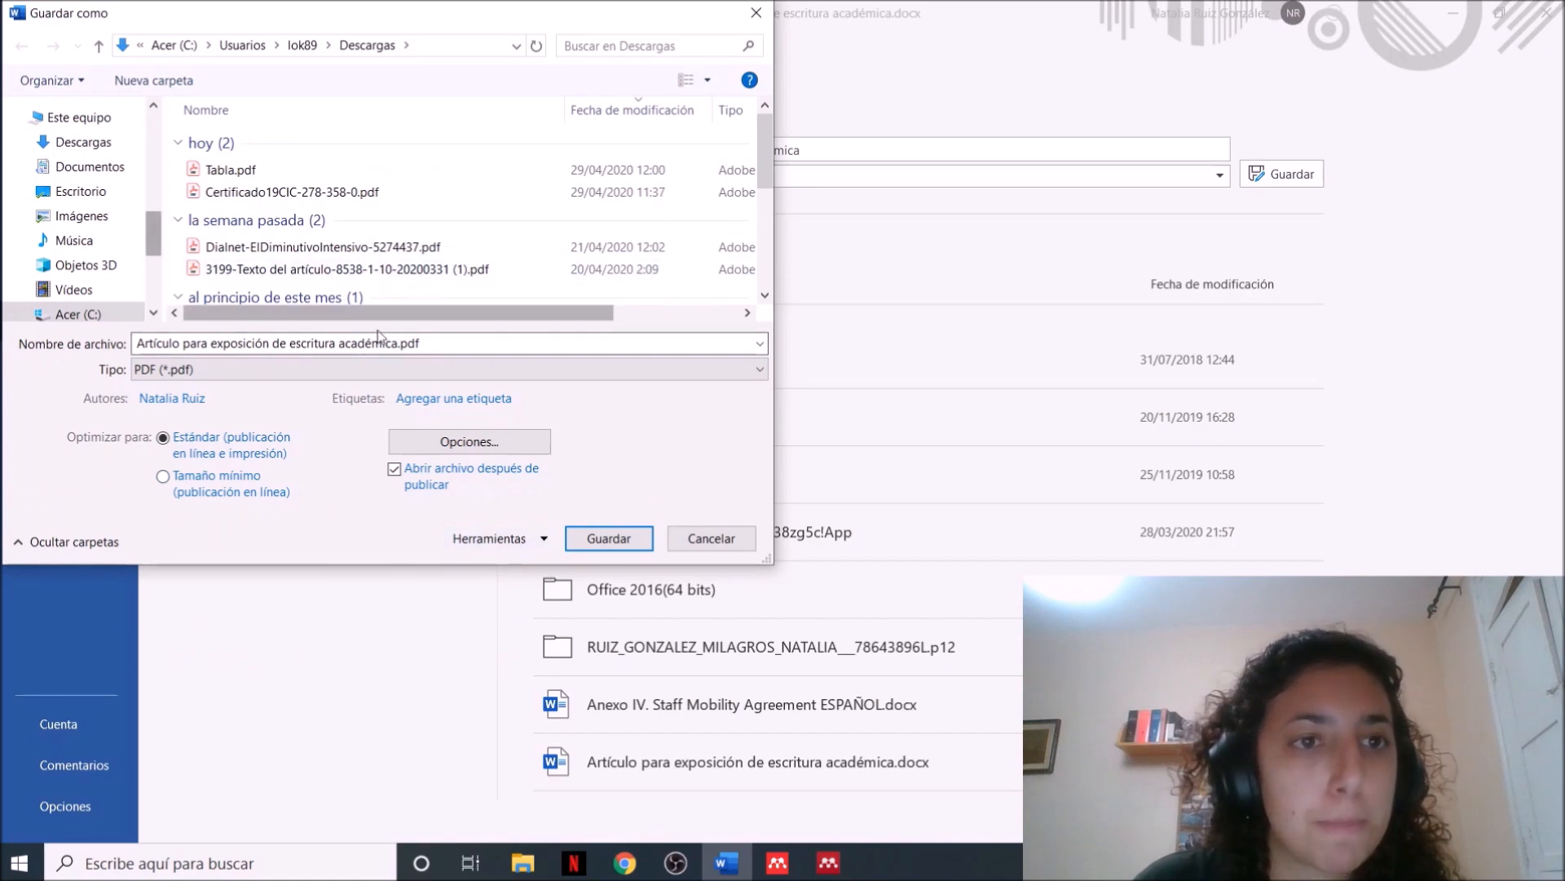
scroll(146, 188, up, 3)
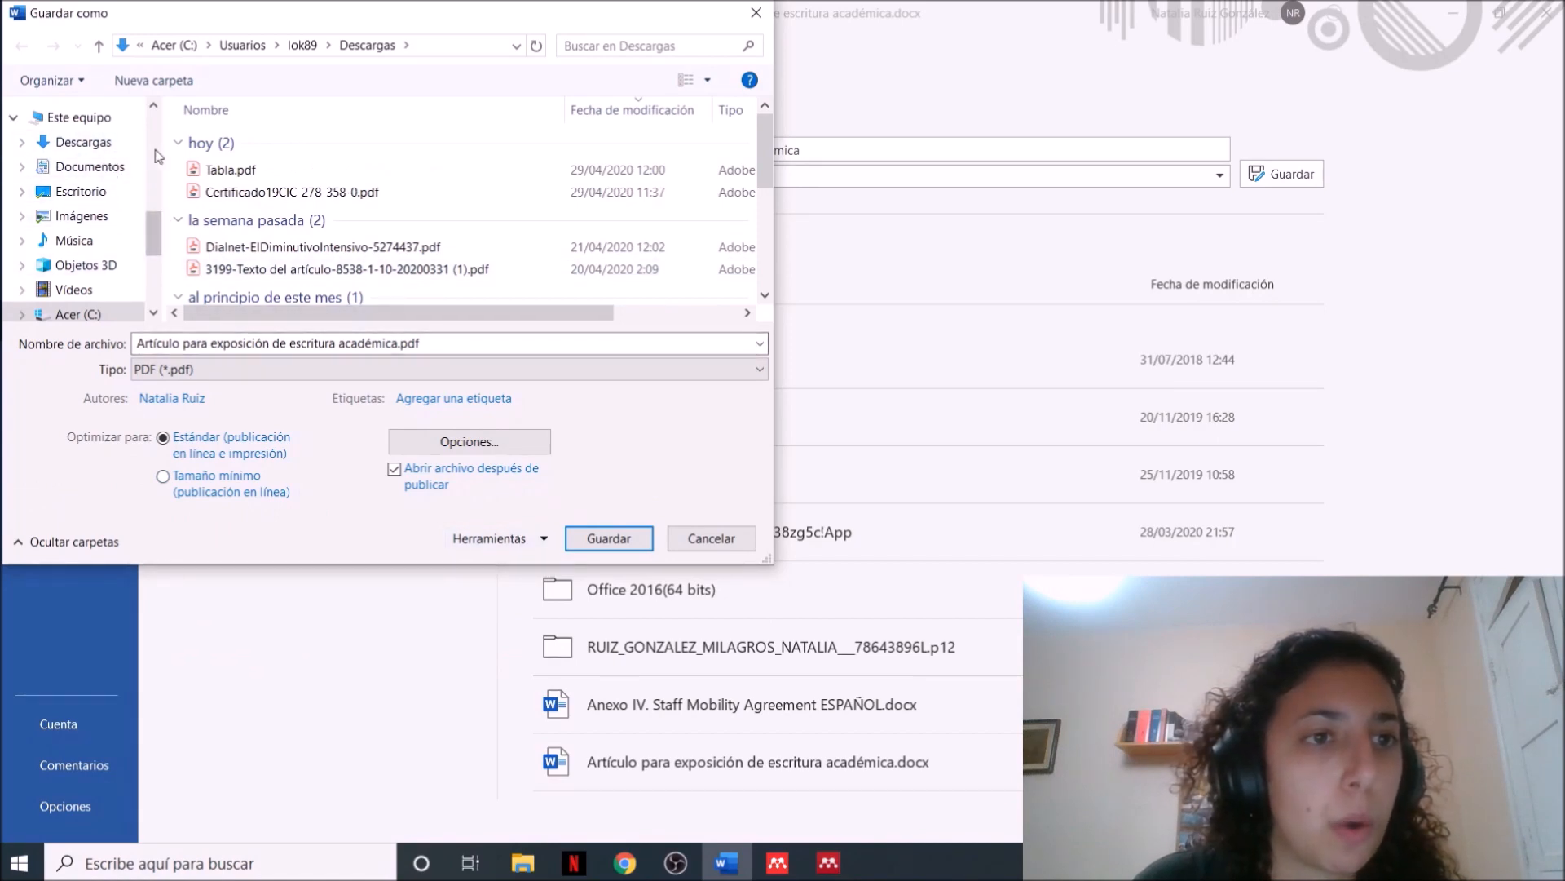
scroll(150, 154, up, 5)
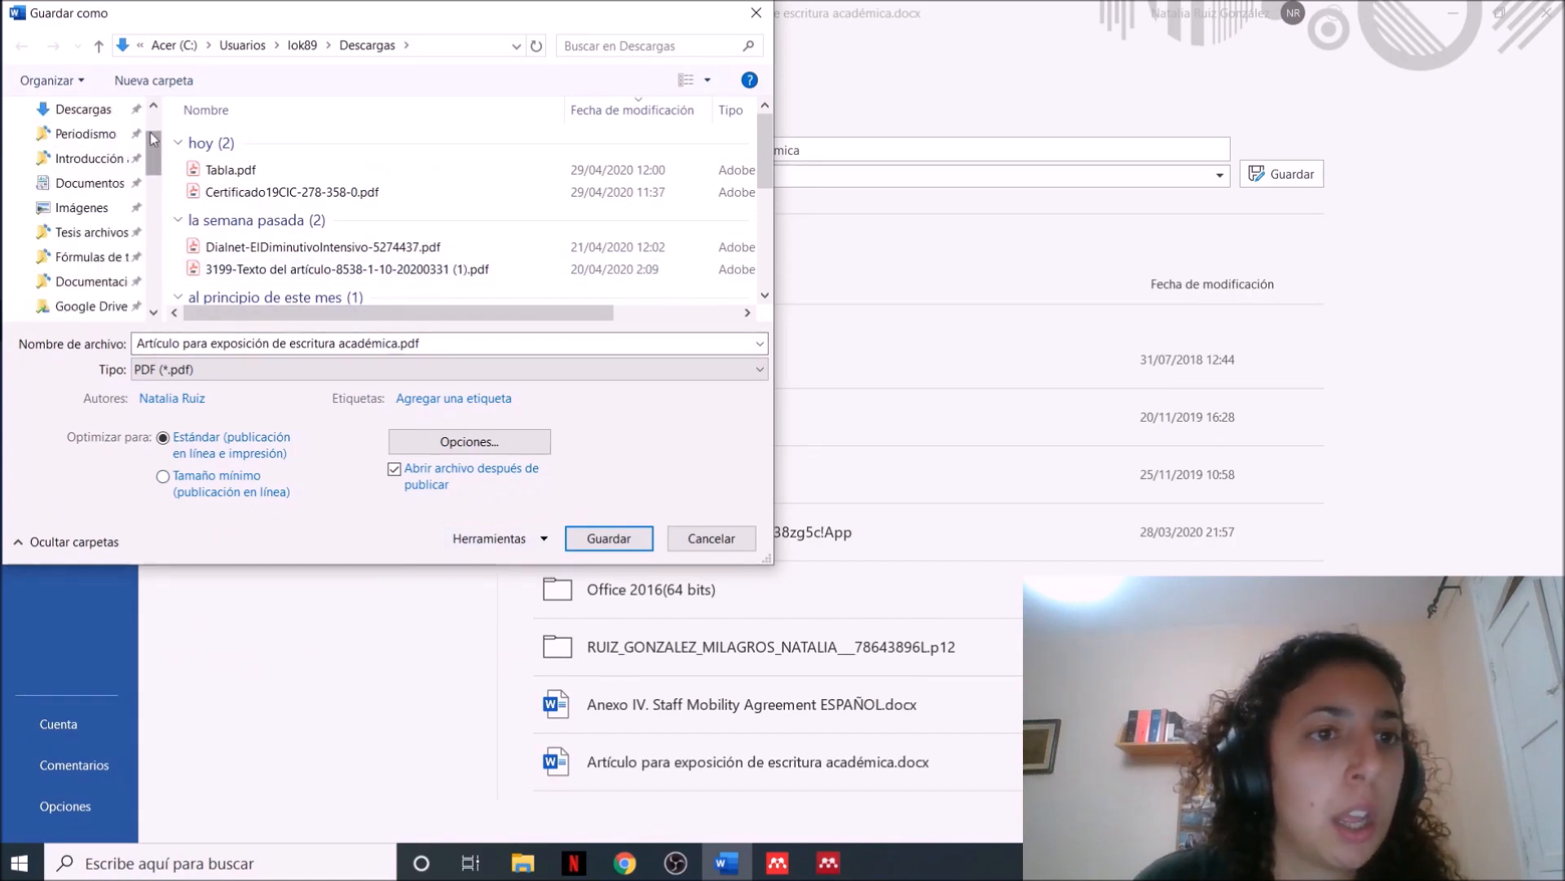
click(81, 150)
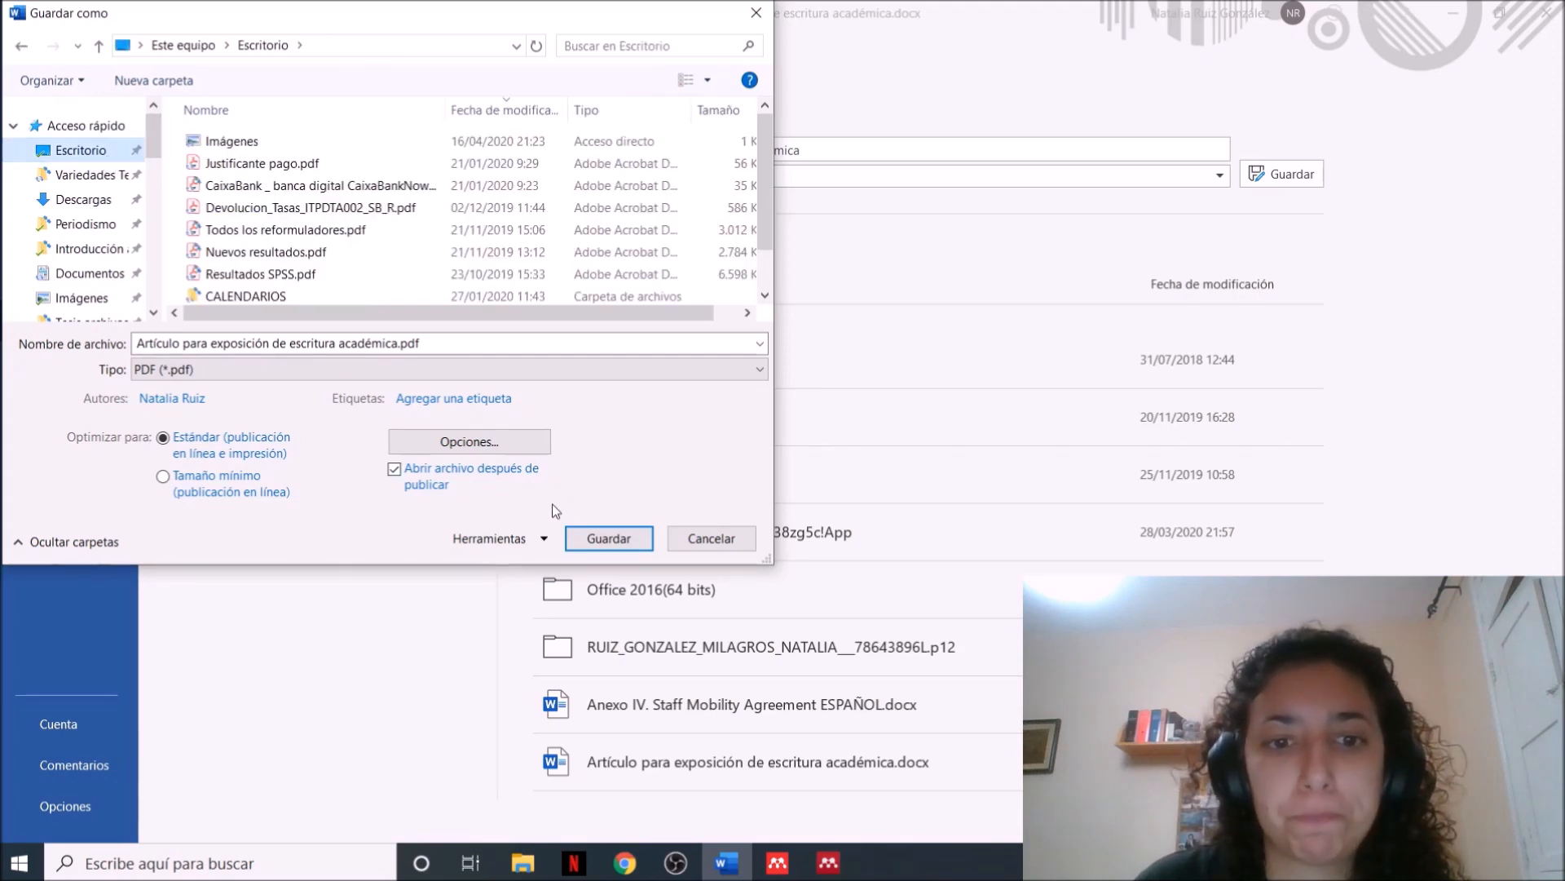
click(609, 539)
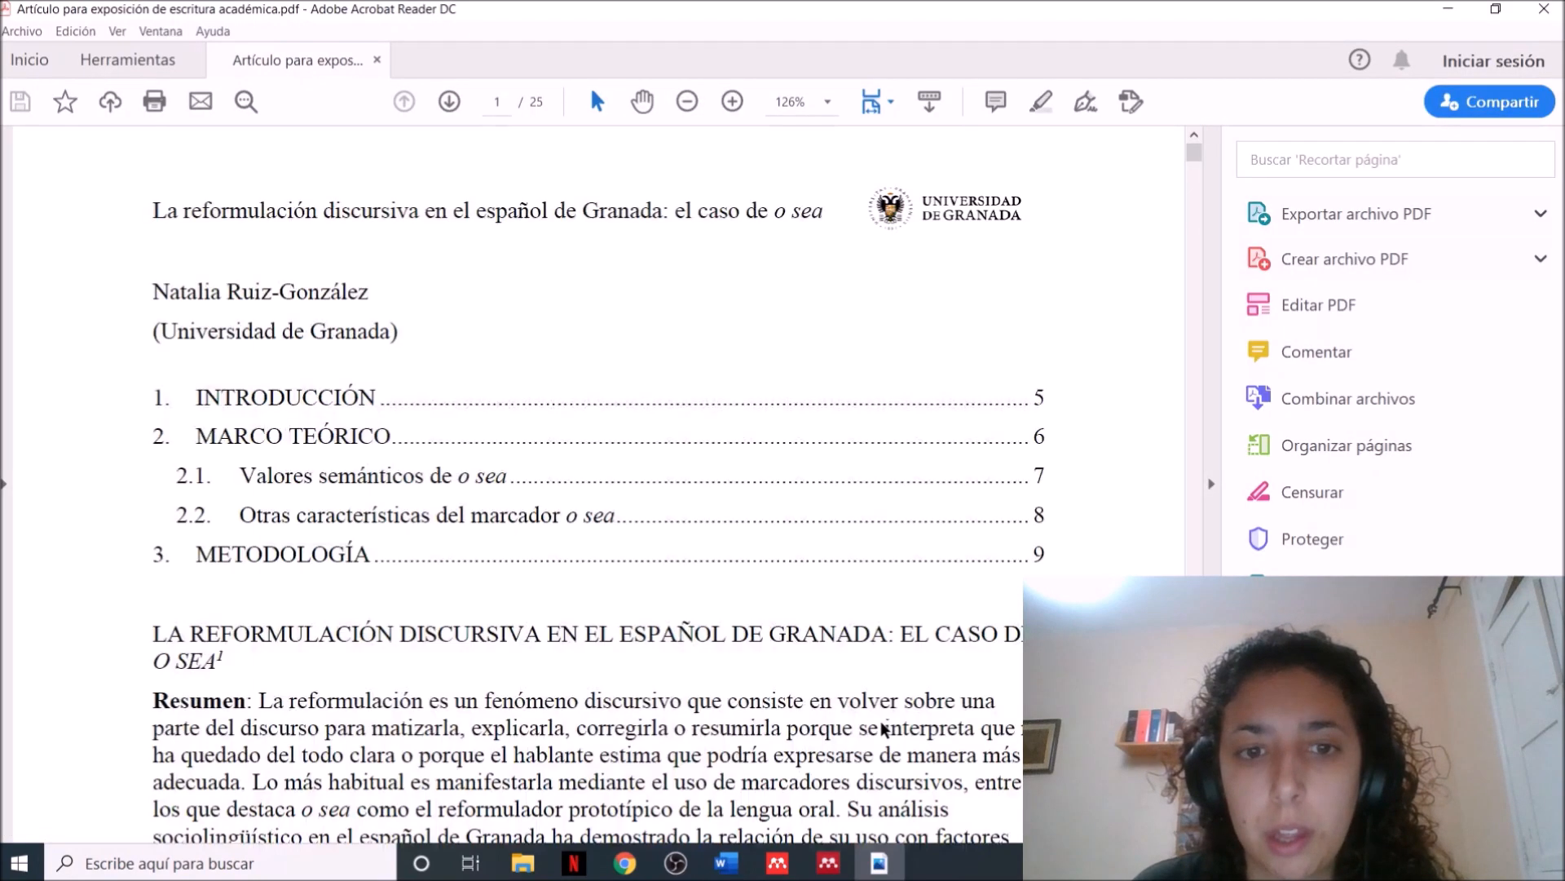
Look through the exported PDF in Acrobat Reader from the table of contents to the last page
scroll(883, 728, down, 10)
scroll(883, 728, down, 15)
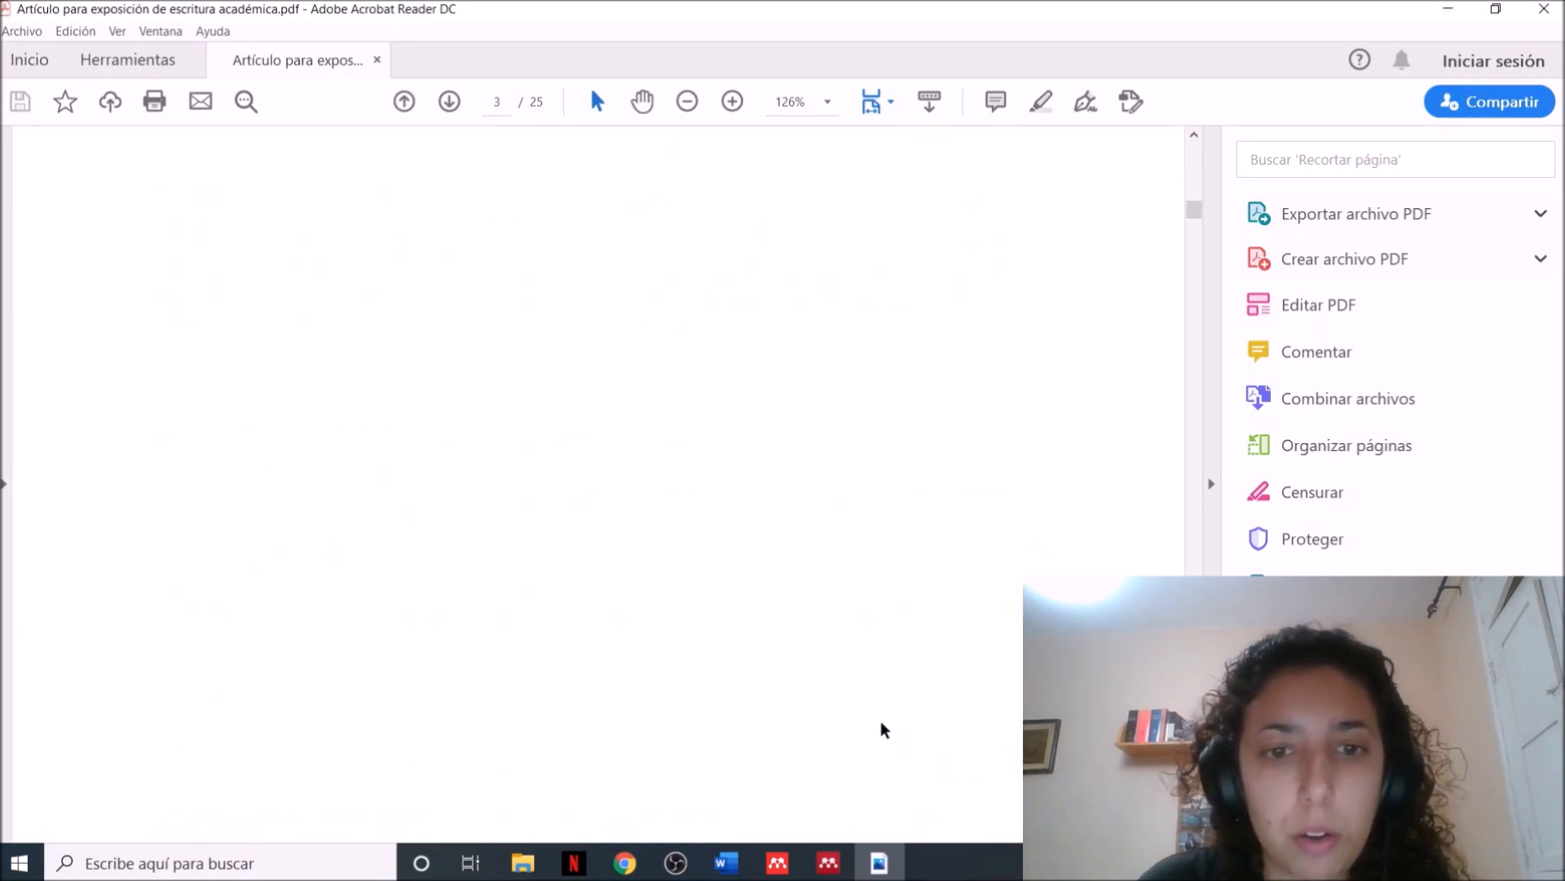
scroll(883, 729, down, 20)
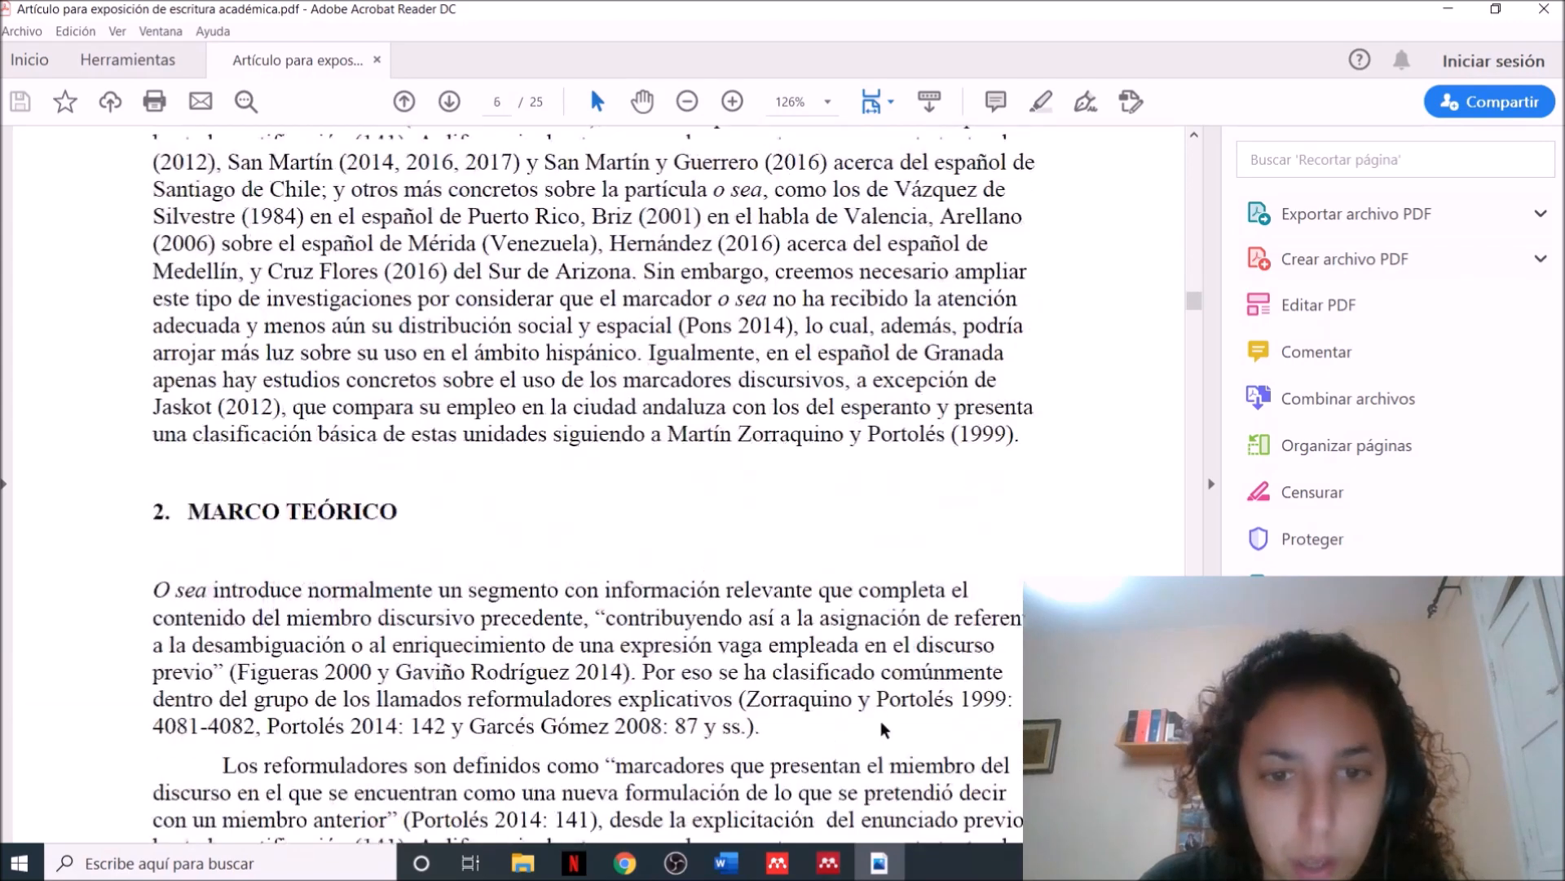
scroll(883, 726, down, 20)
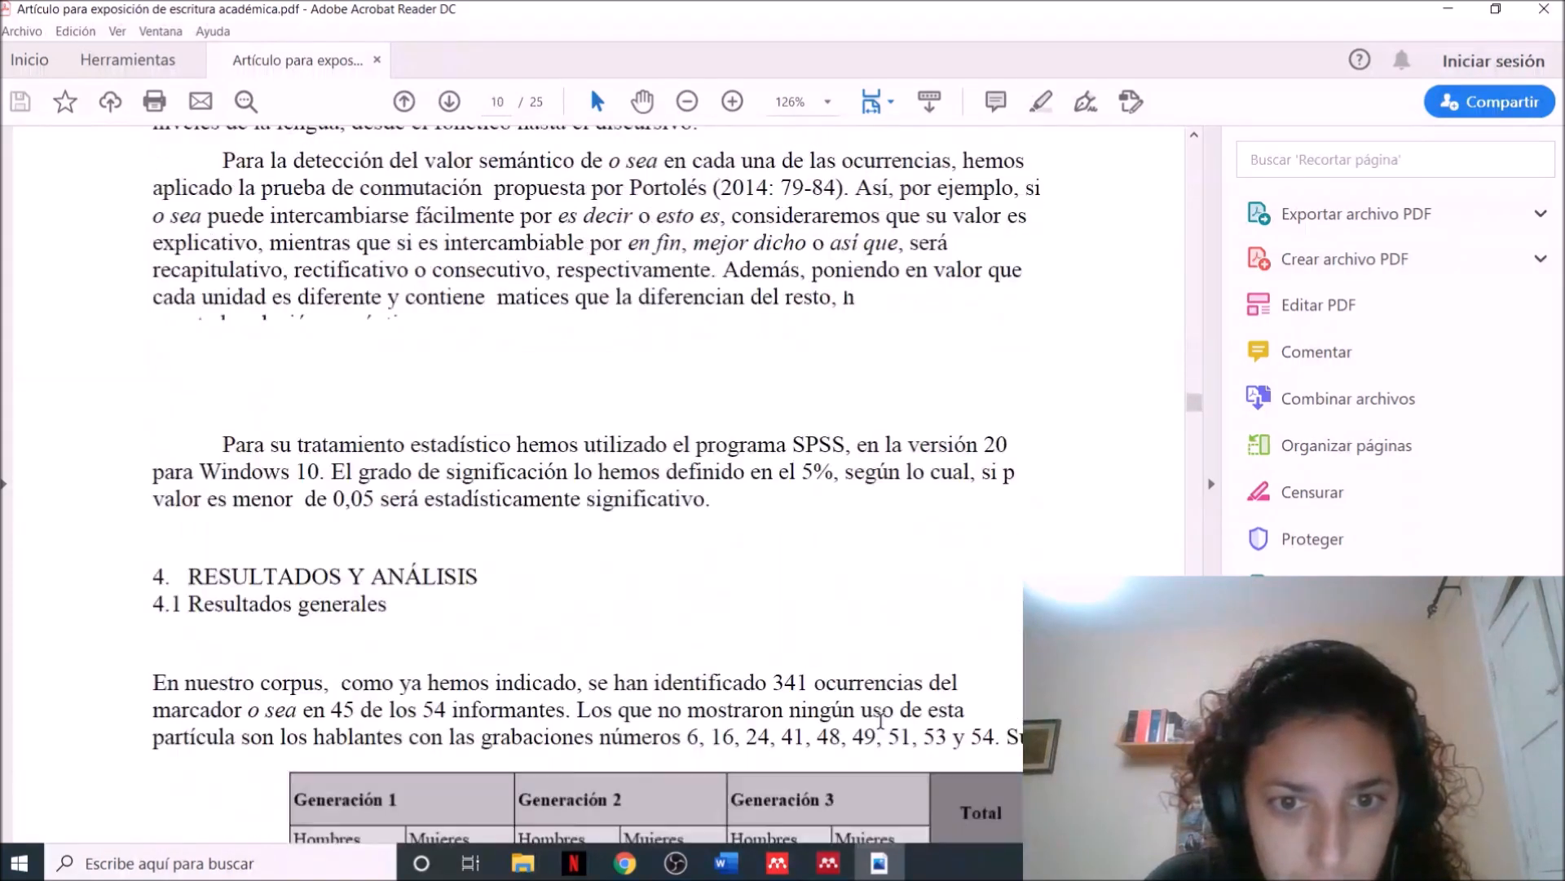
scroll(883, 728, down, 20)
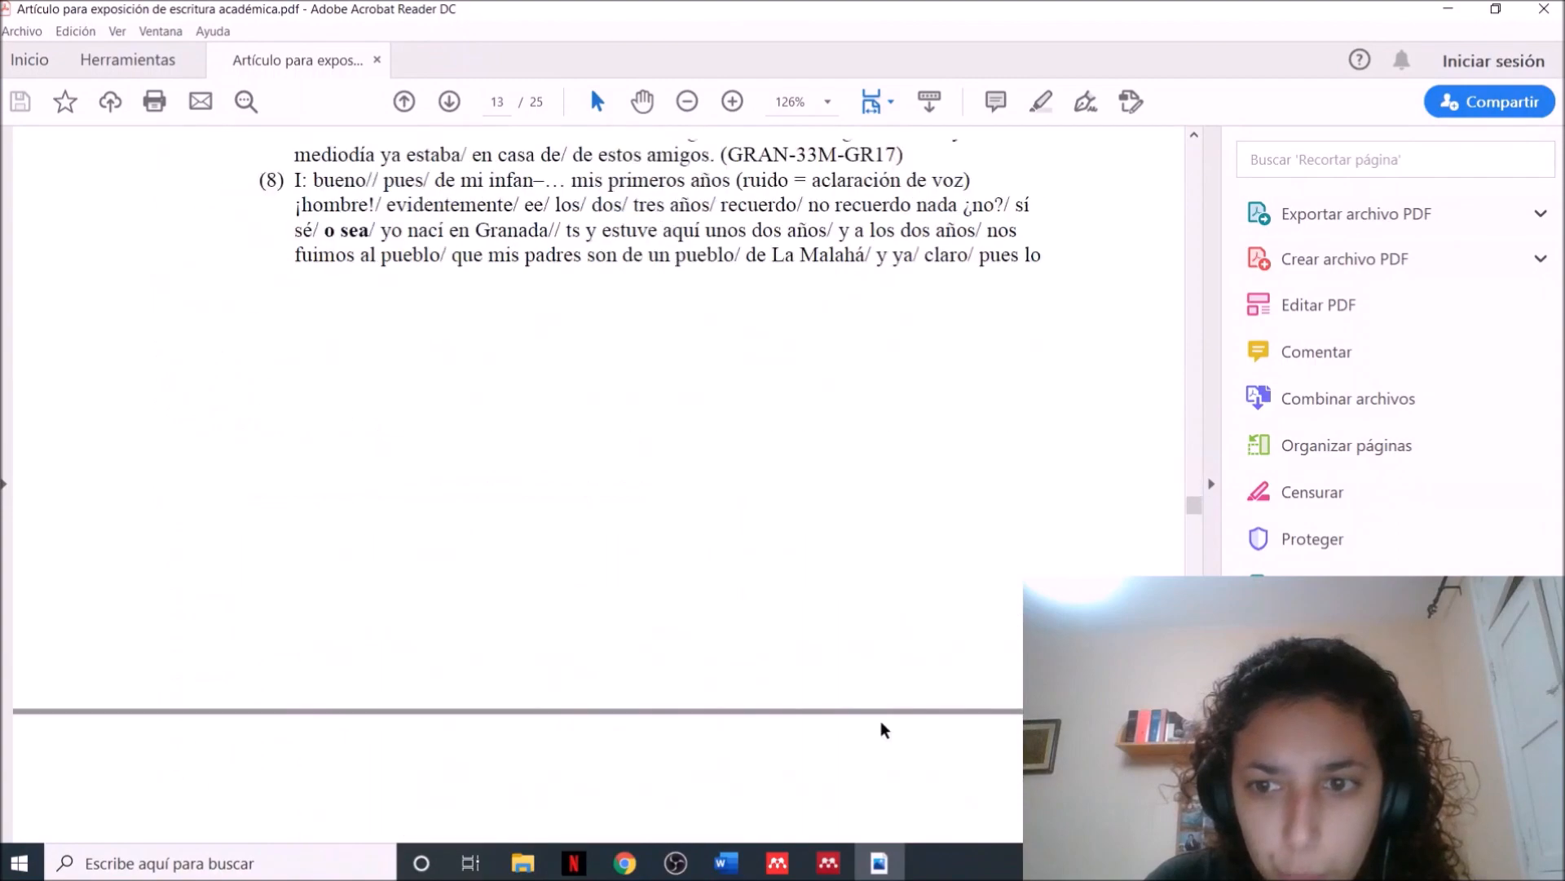
scroll(883, 728, down, 20)
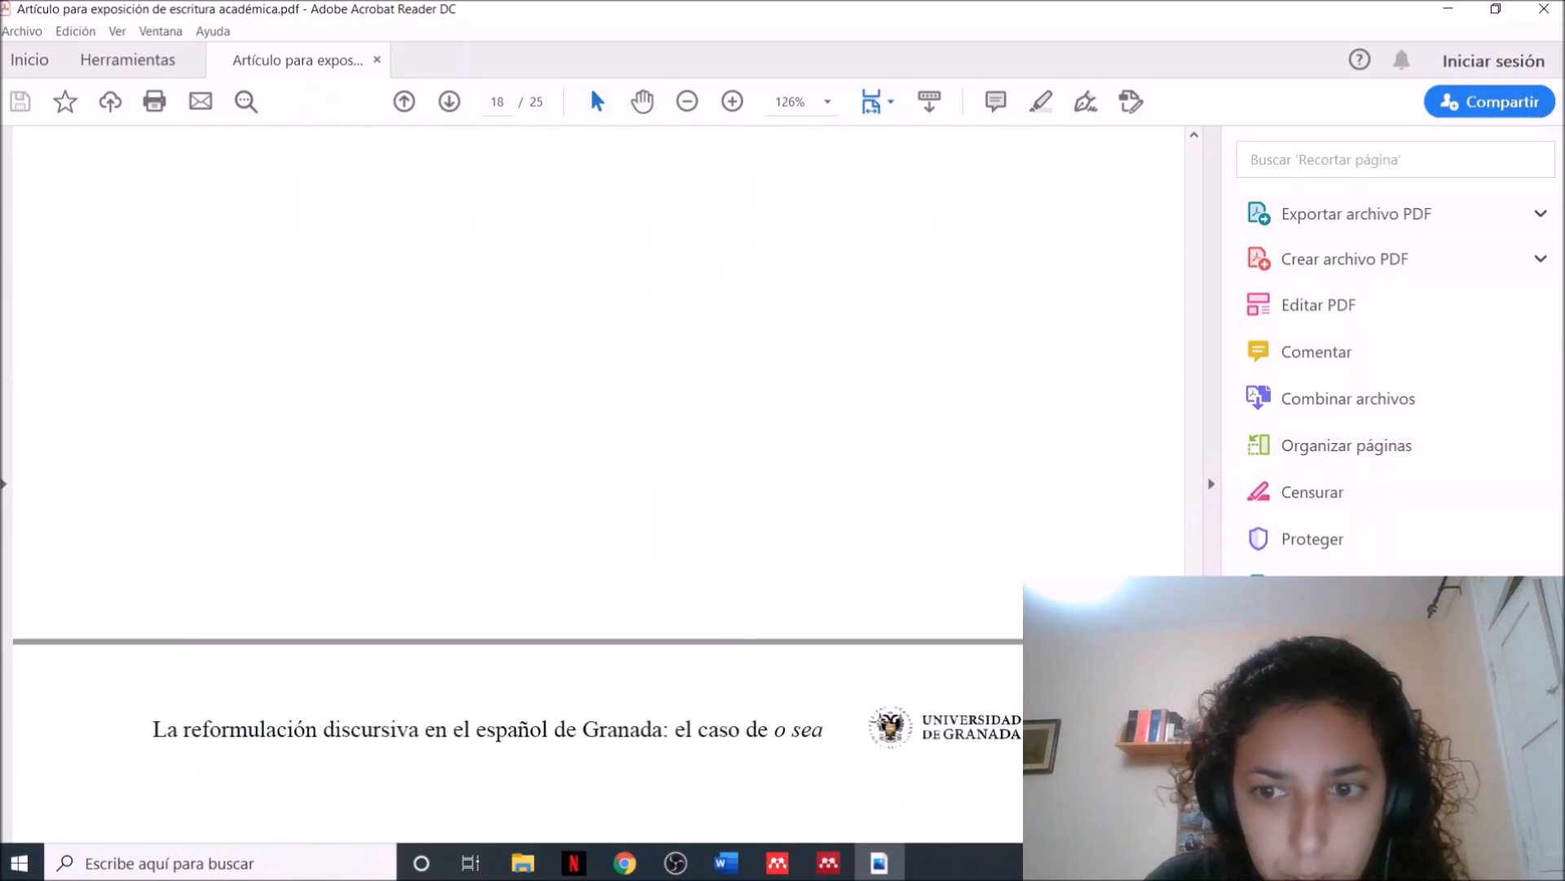
scroll(883, 728, down, 20)
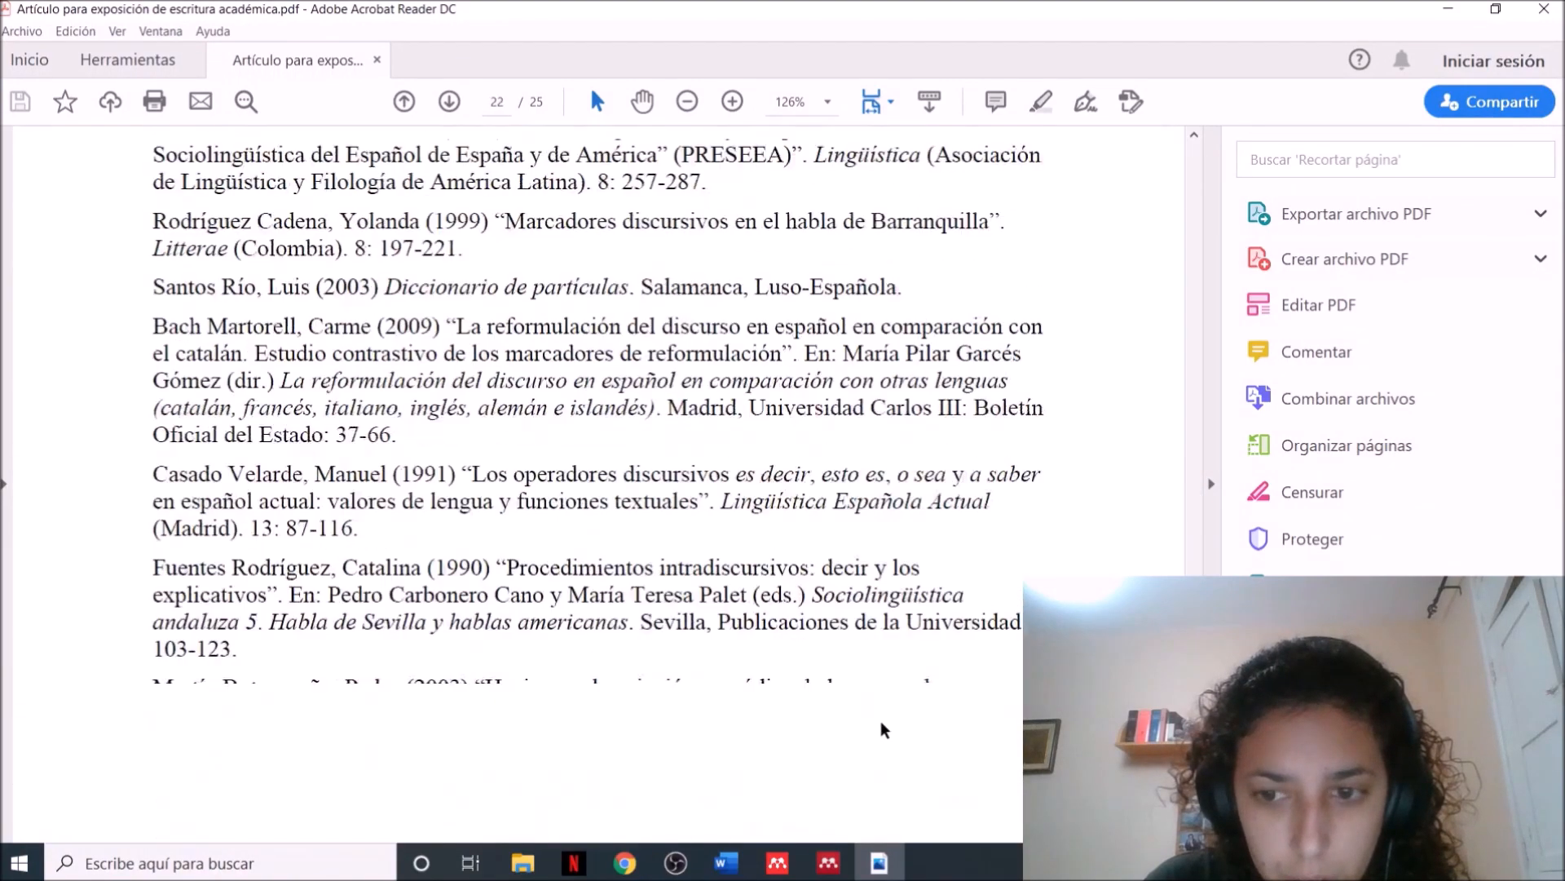
scroll(885, 730, down, 5)
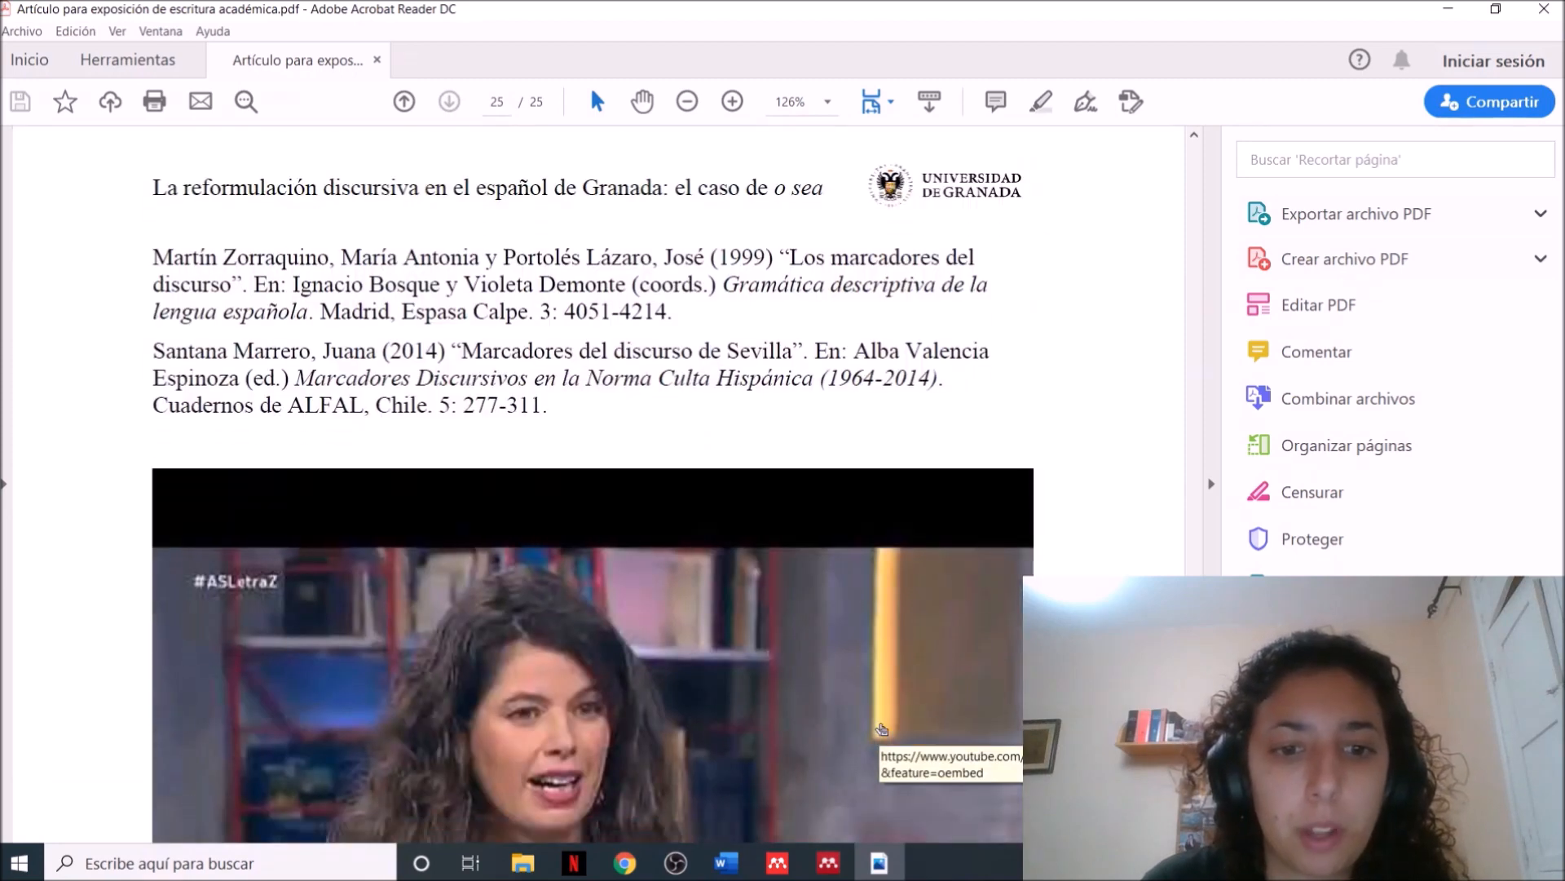
Open the linked video from its image on the PDF's last page in the browser, and return to Acrobat Reader
scroll(882, 728, down, 5)
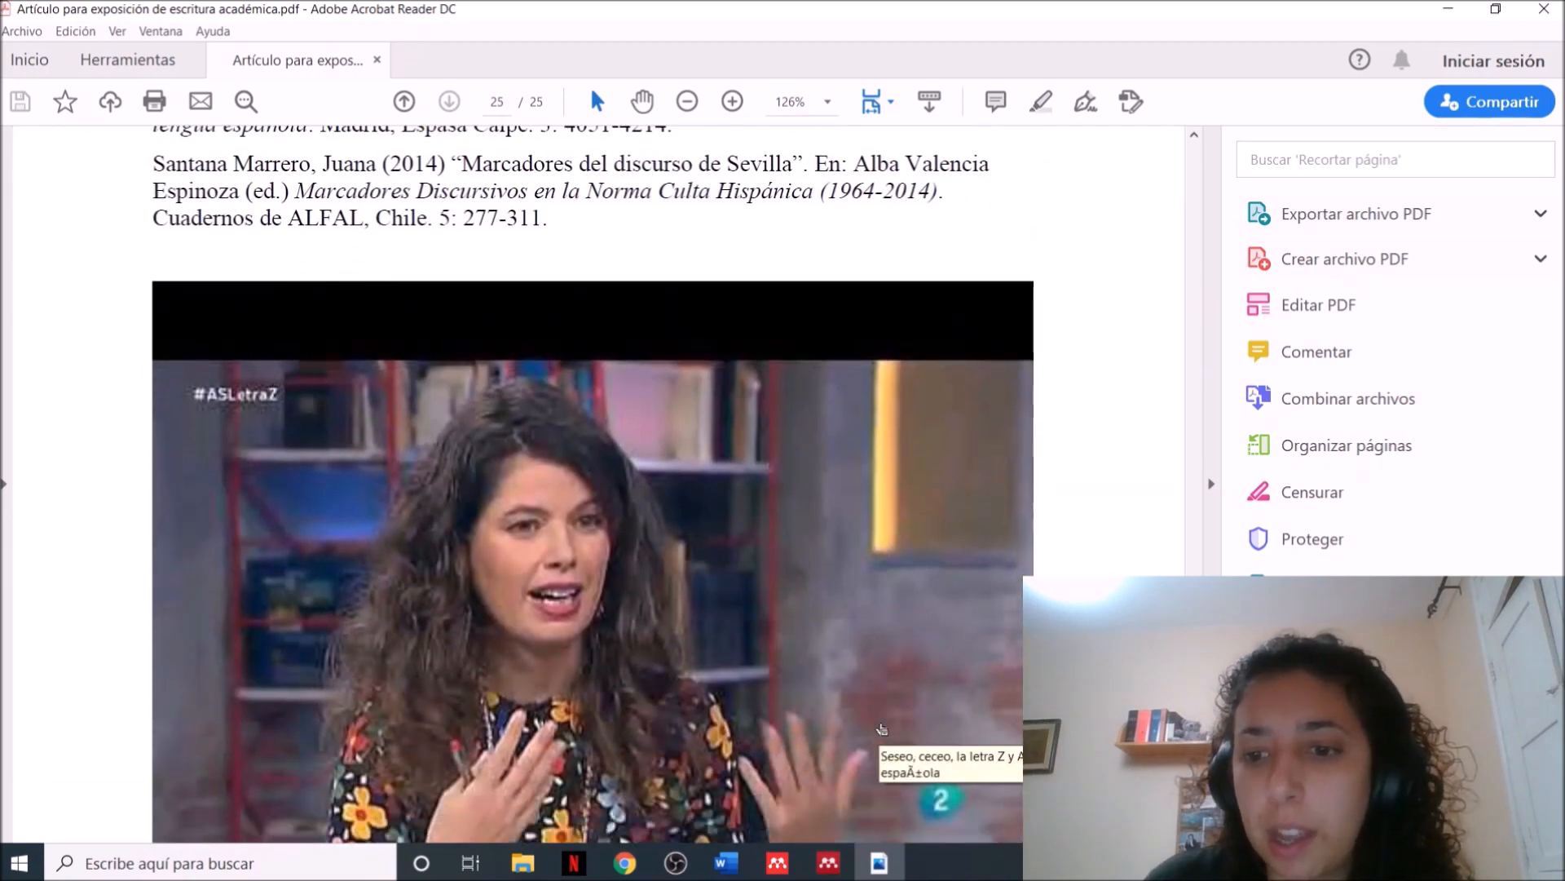
scroll(883, 729, down, 1)
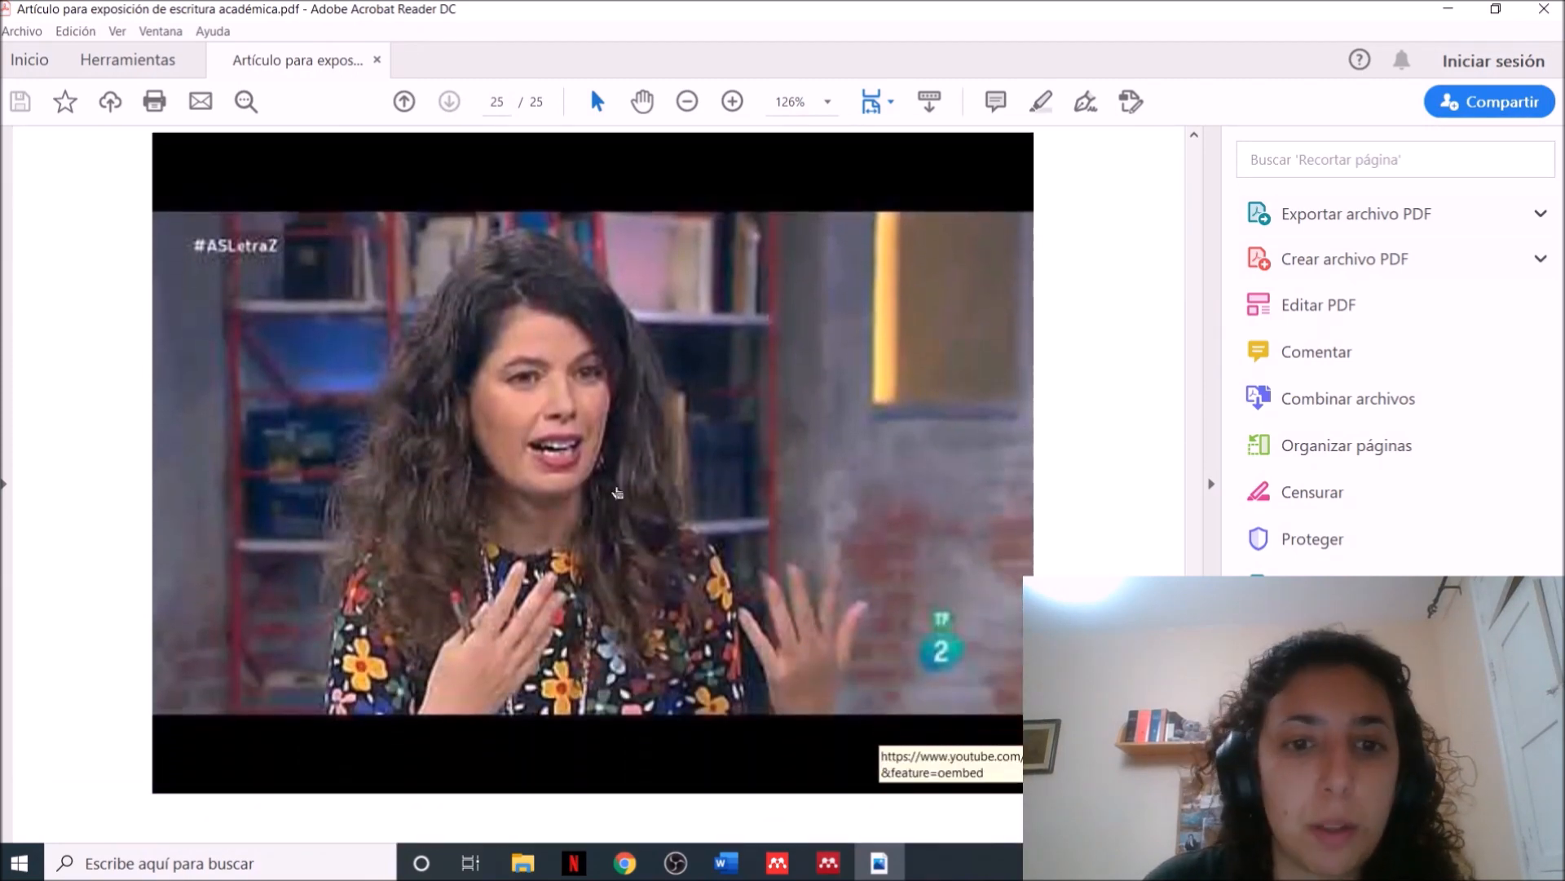
click(617, 486)
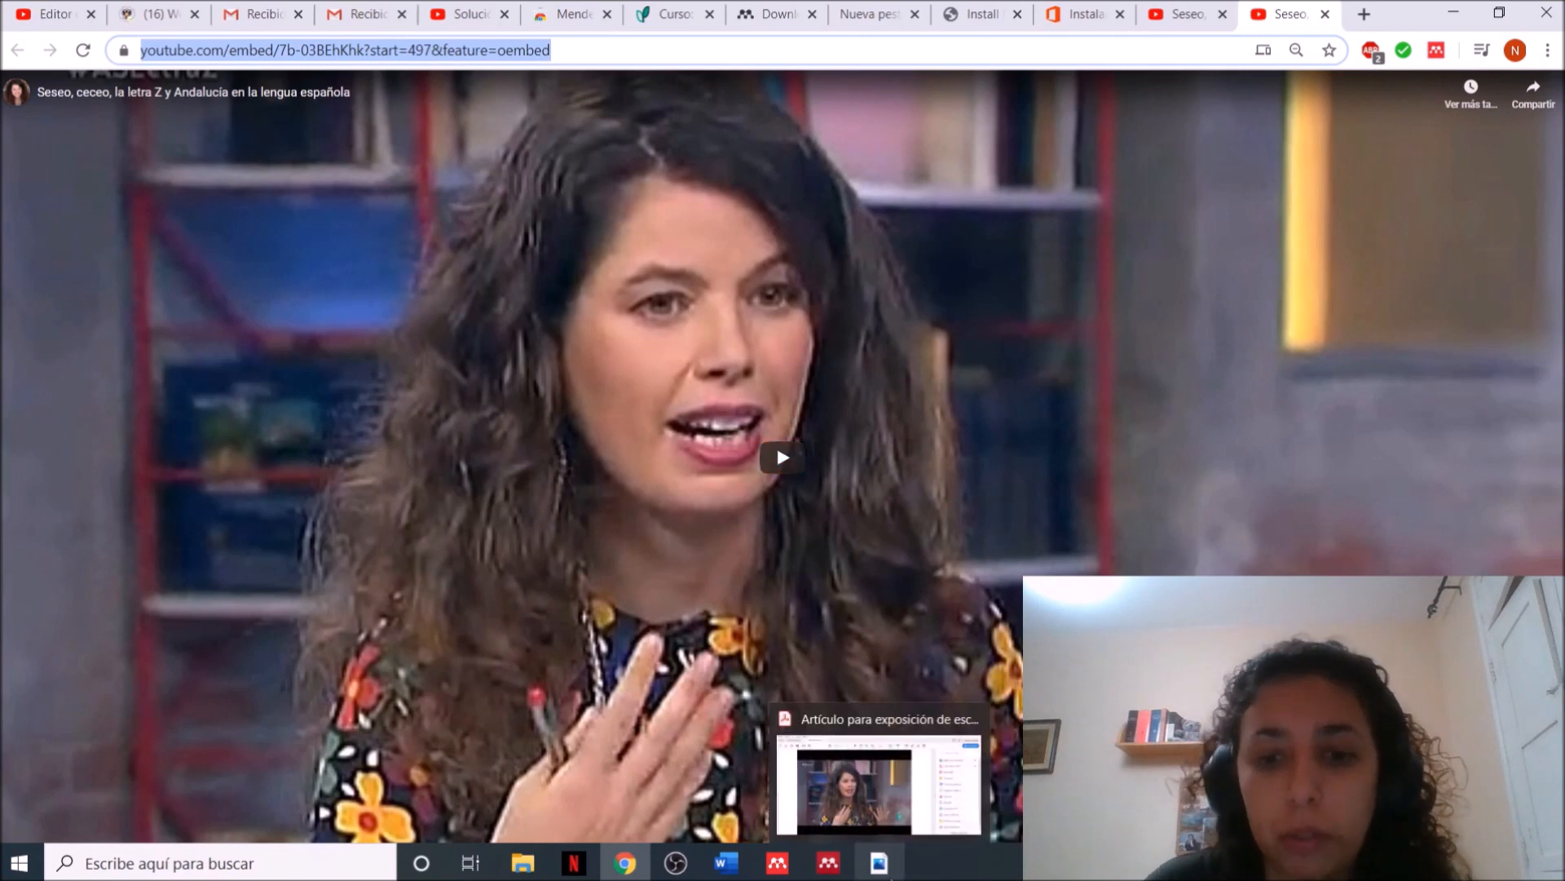
click(885, 870)
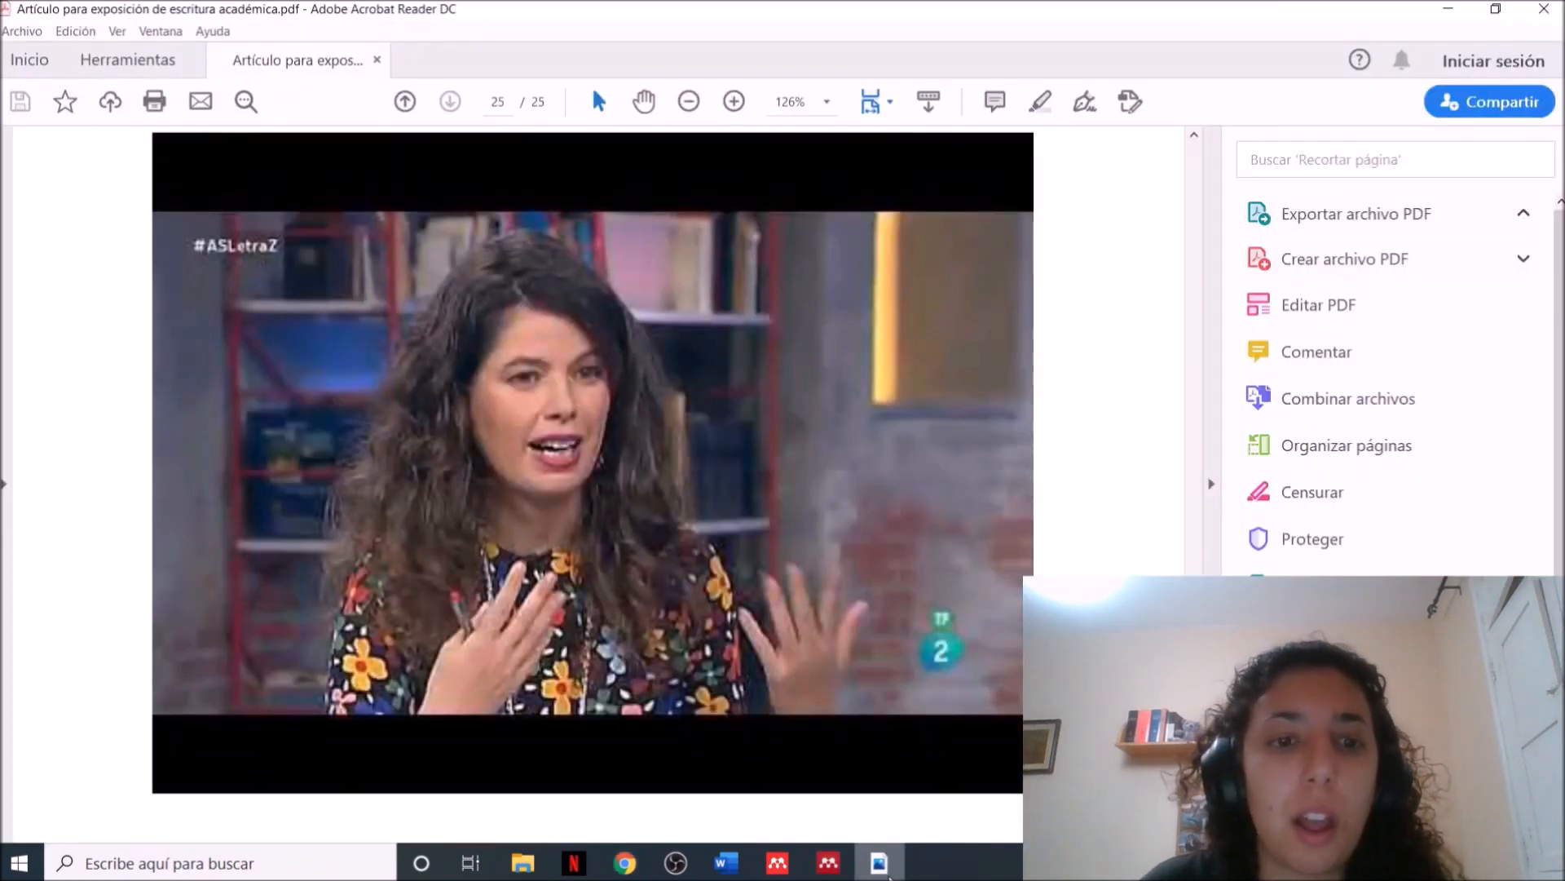